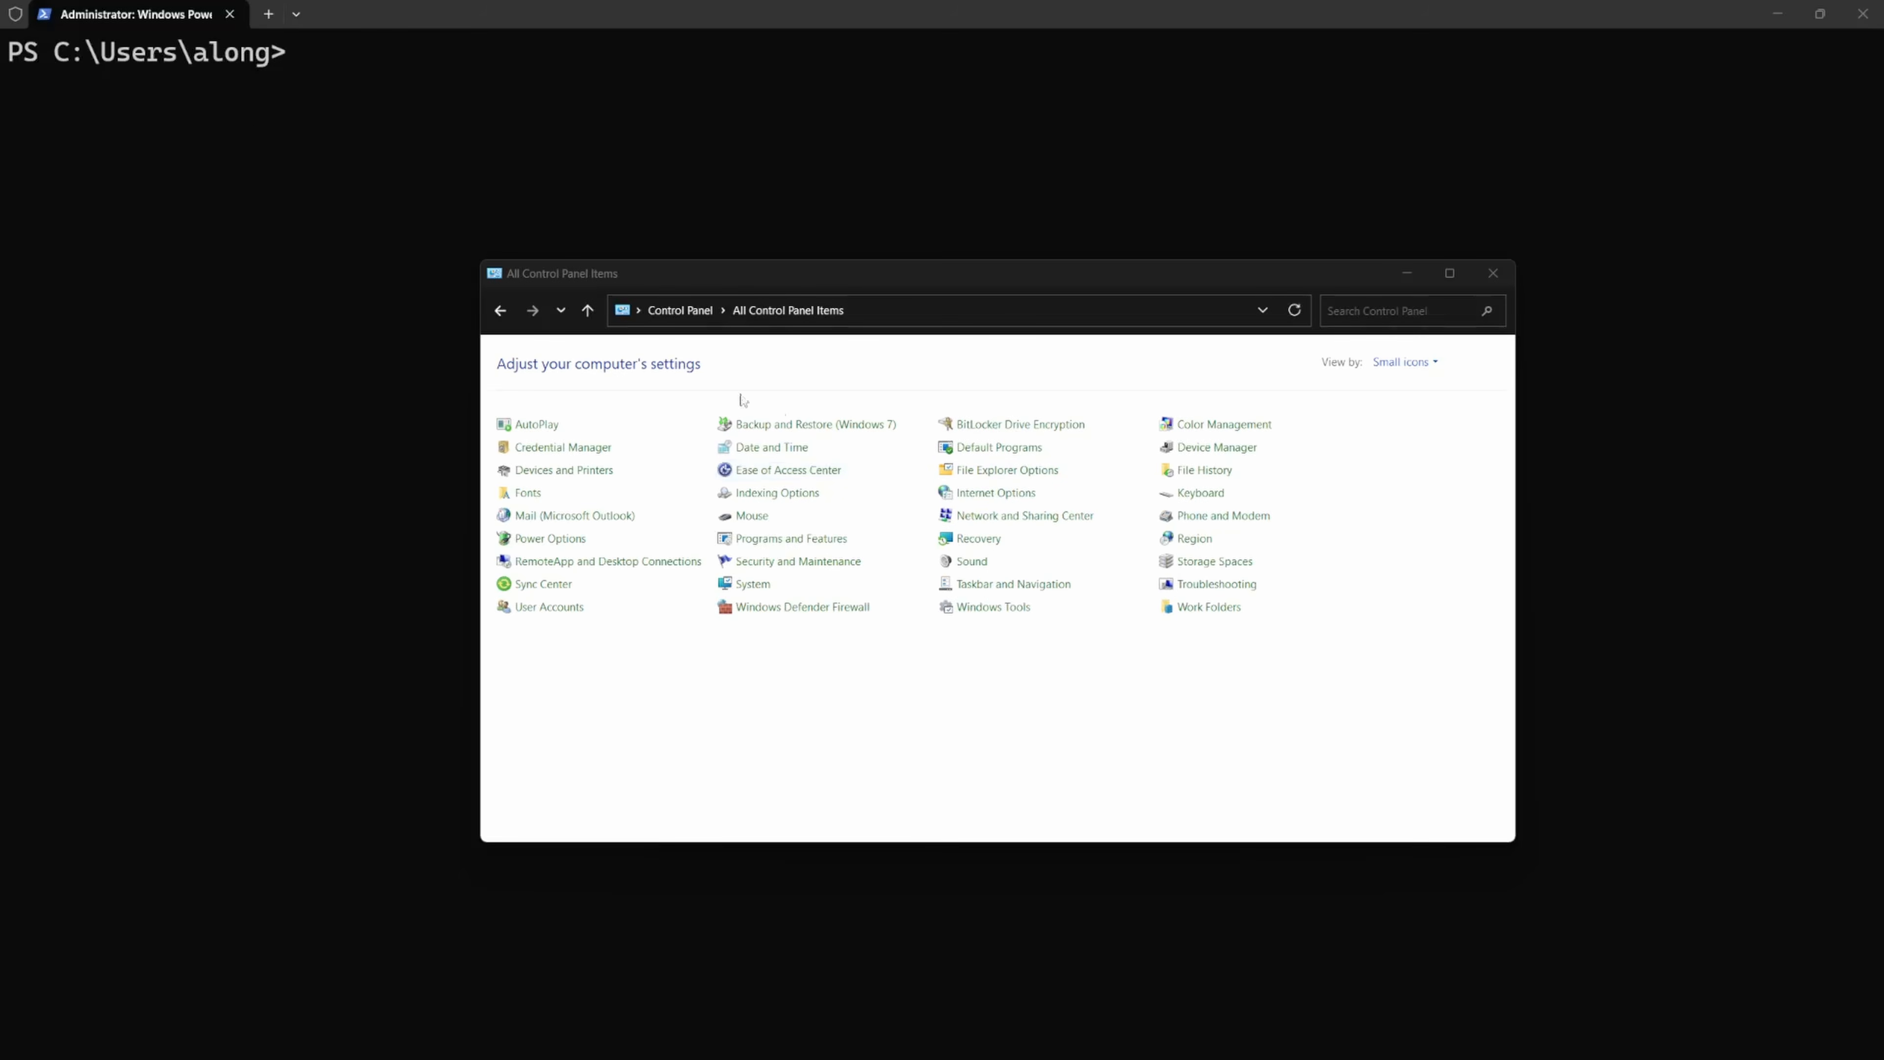
- Open the Internet Protocol Version 4 (TCP/IPv4) properties of the Ethernet 2 connection from the Network and Sharing Center
left_click(964, 515)
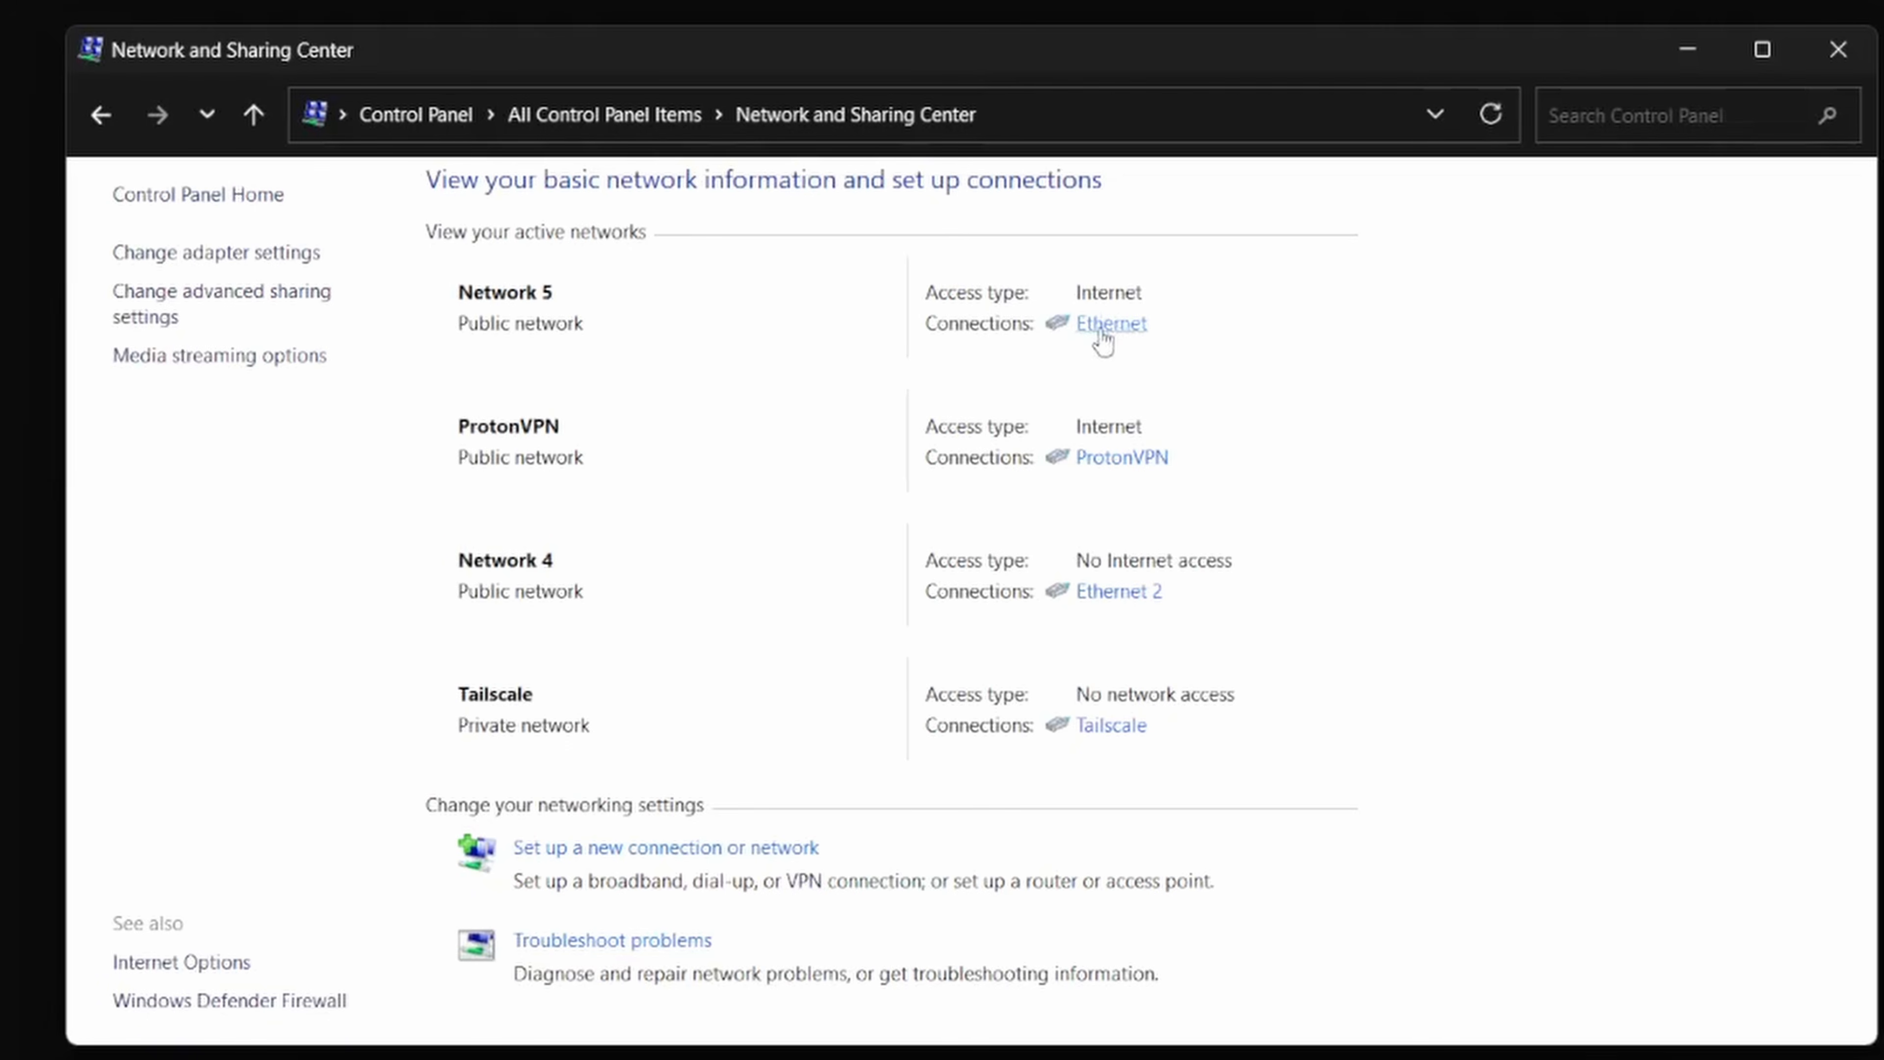
left_click(1105, 597)
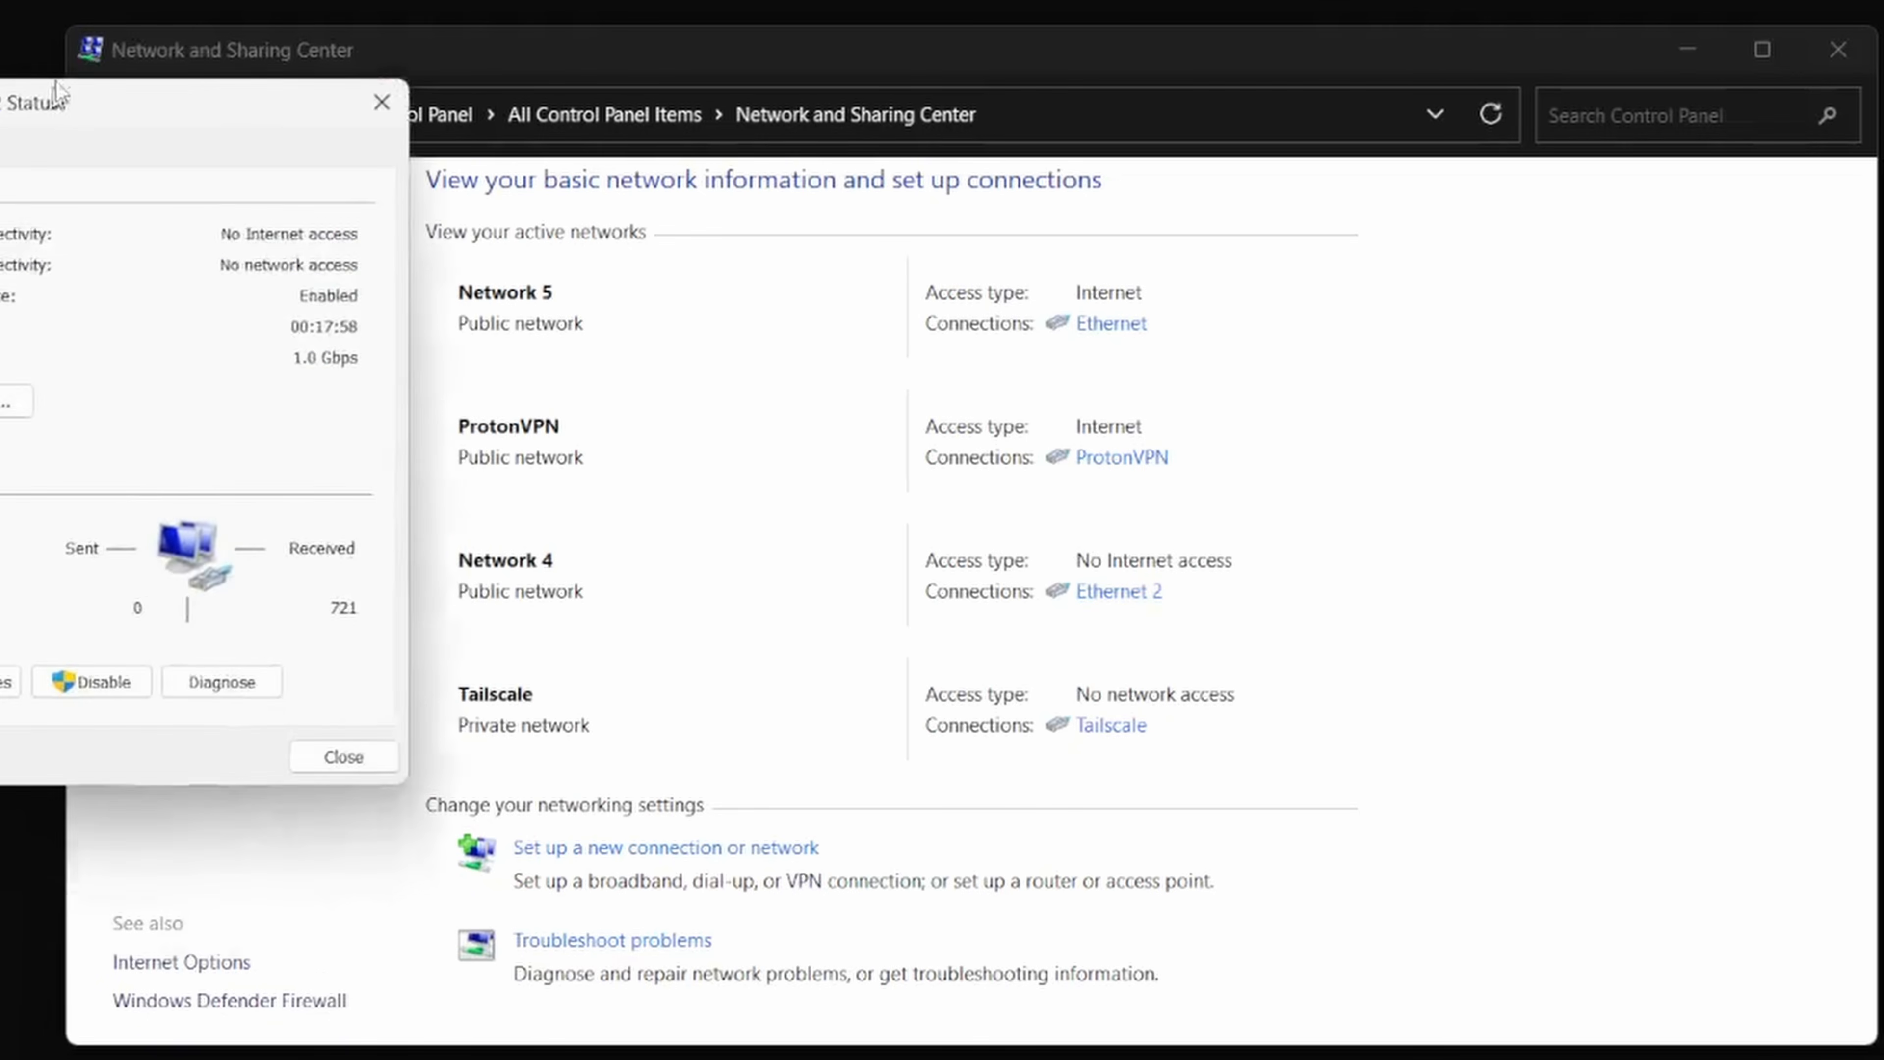
left_click_drag(132, 92, 1453, 44)
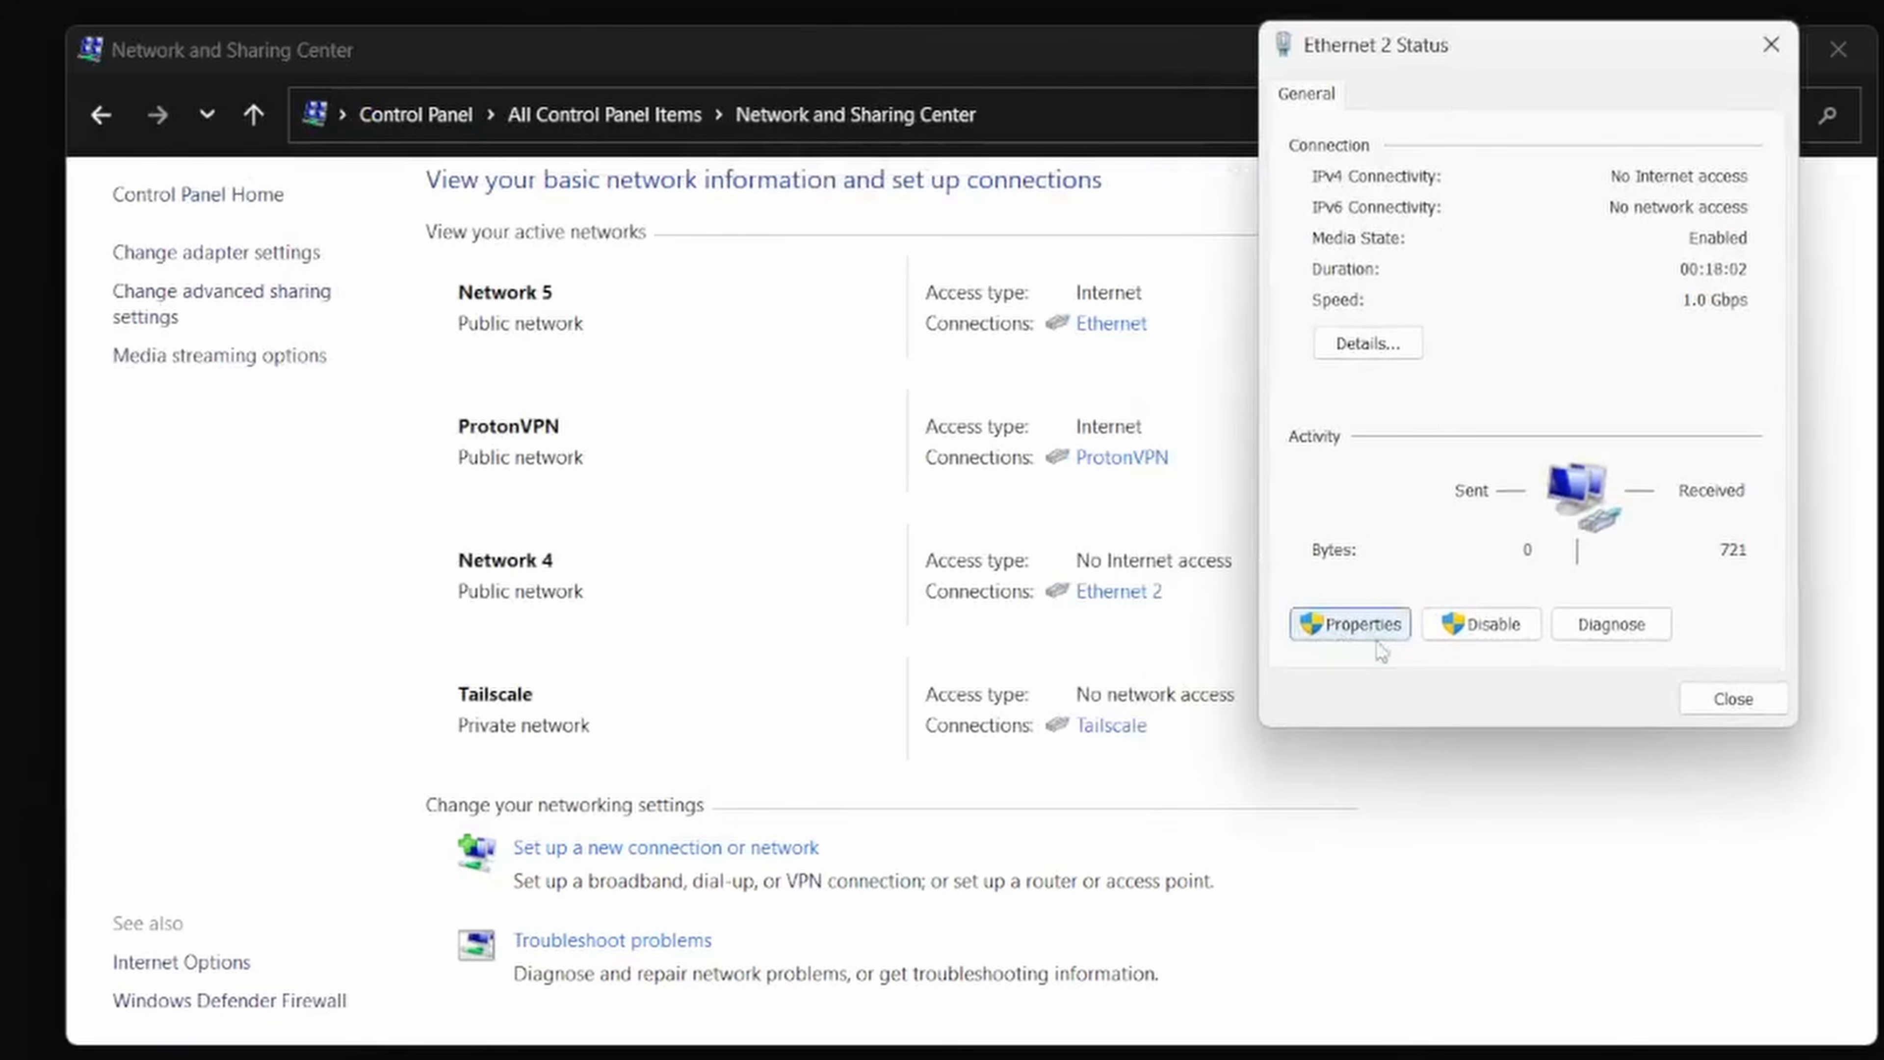
left_click(1355, 632)
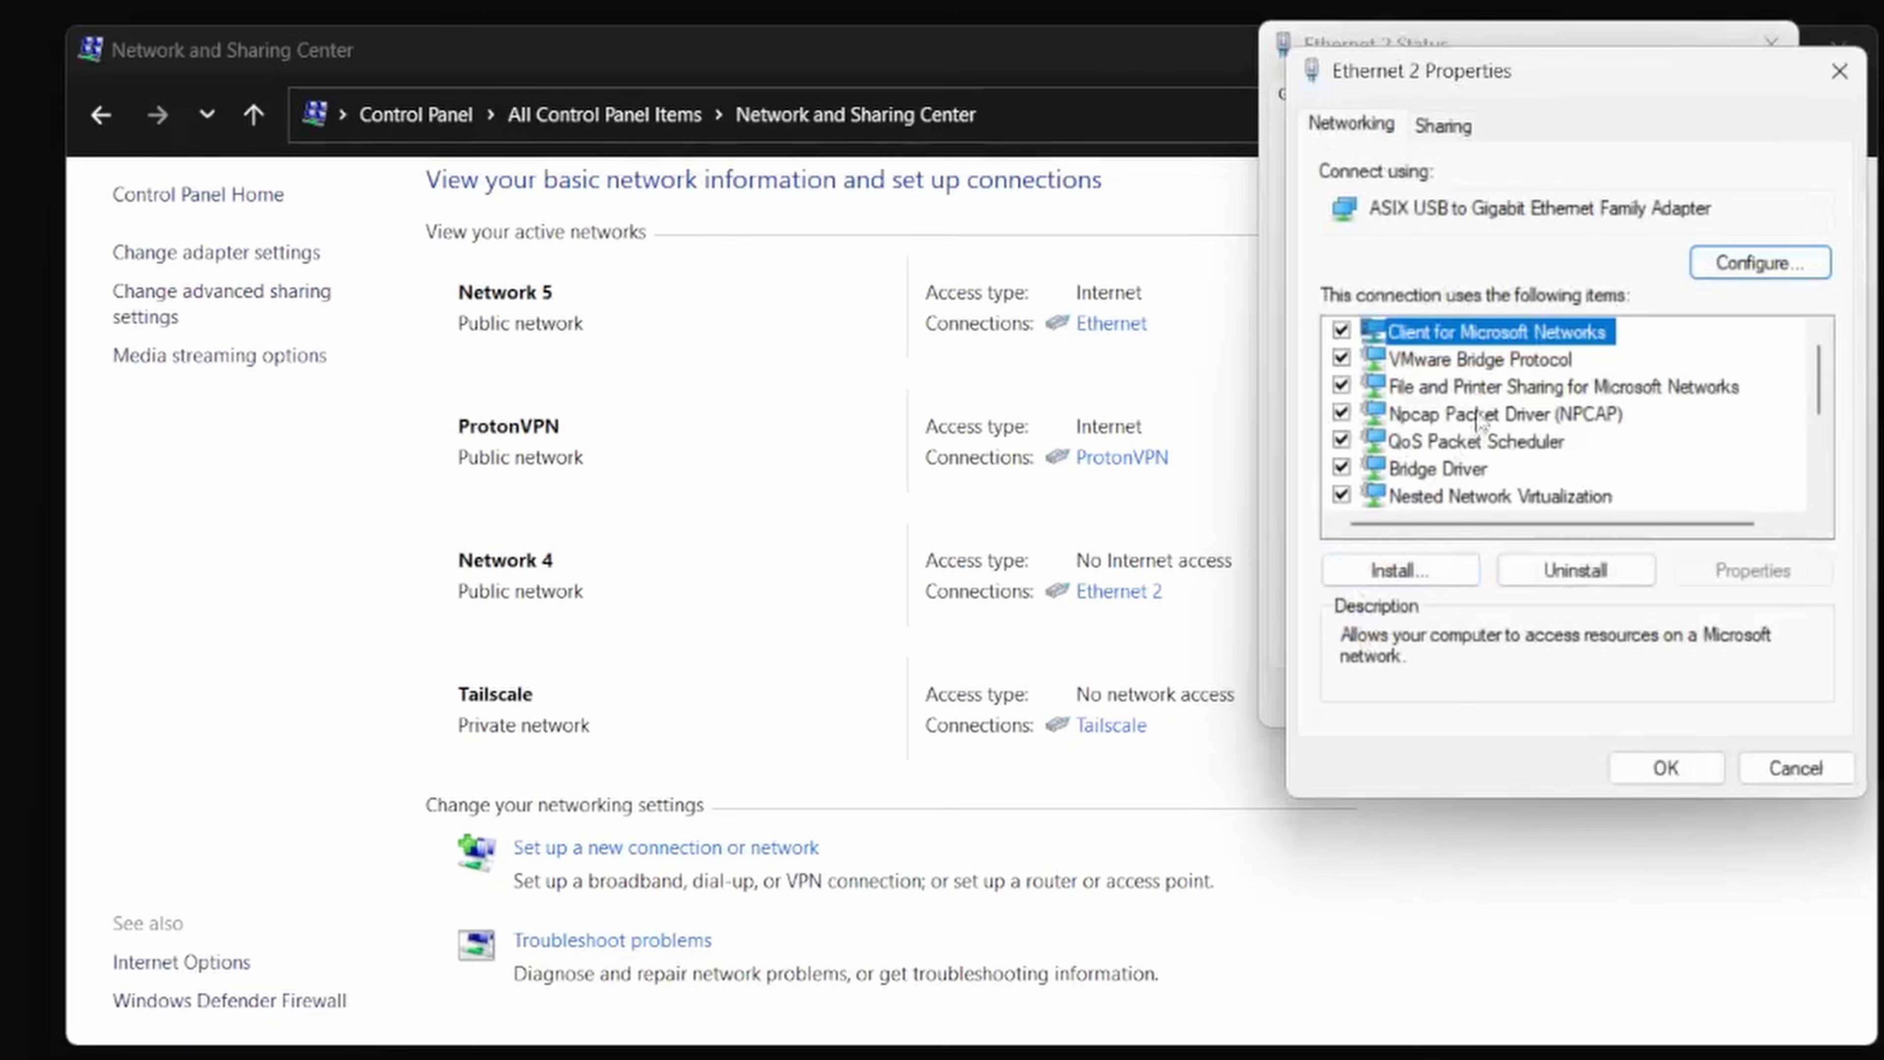
scroll(1482, 423, "down", 1)
left_click(1485, 443)
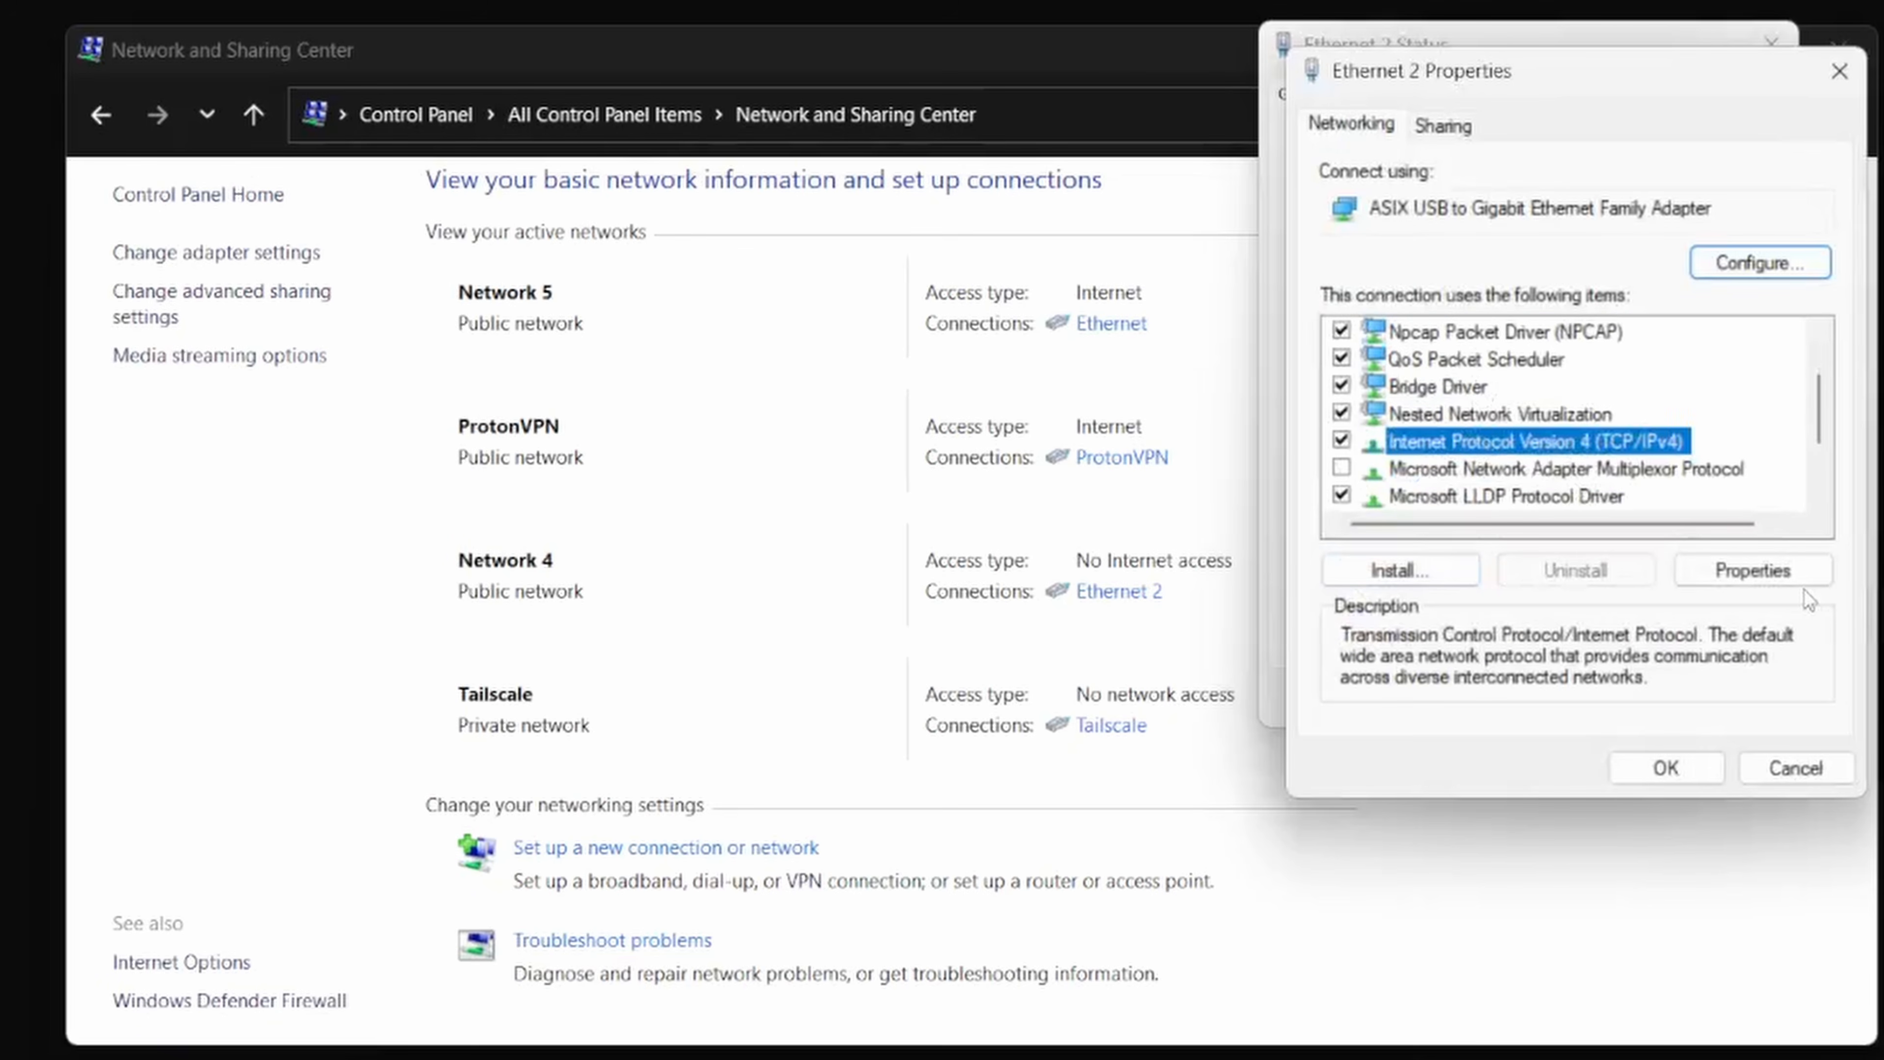
left_click(1765, 576)
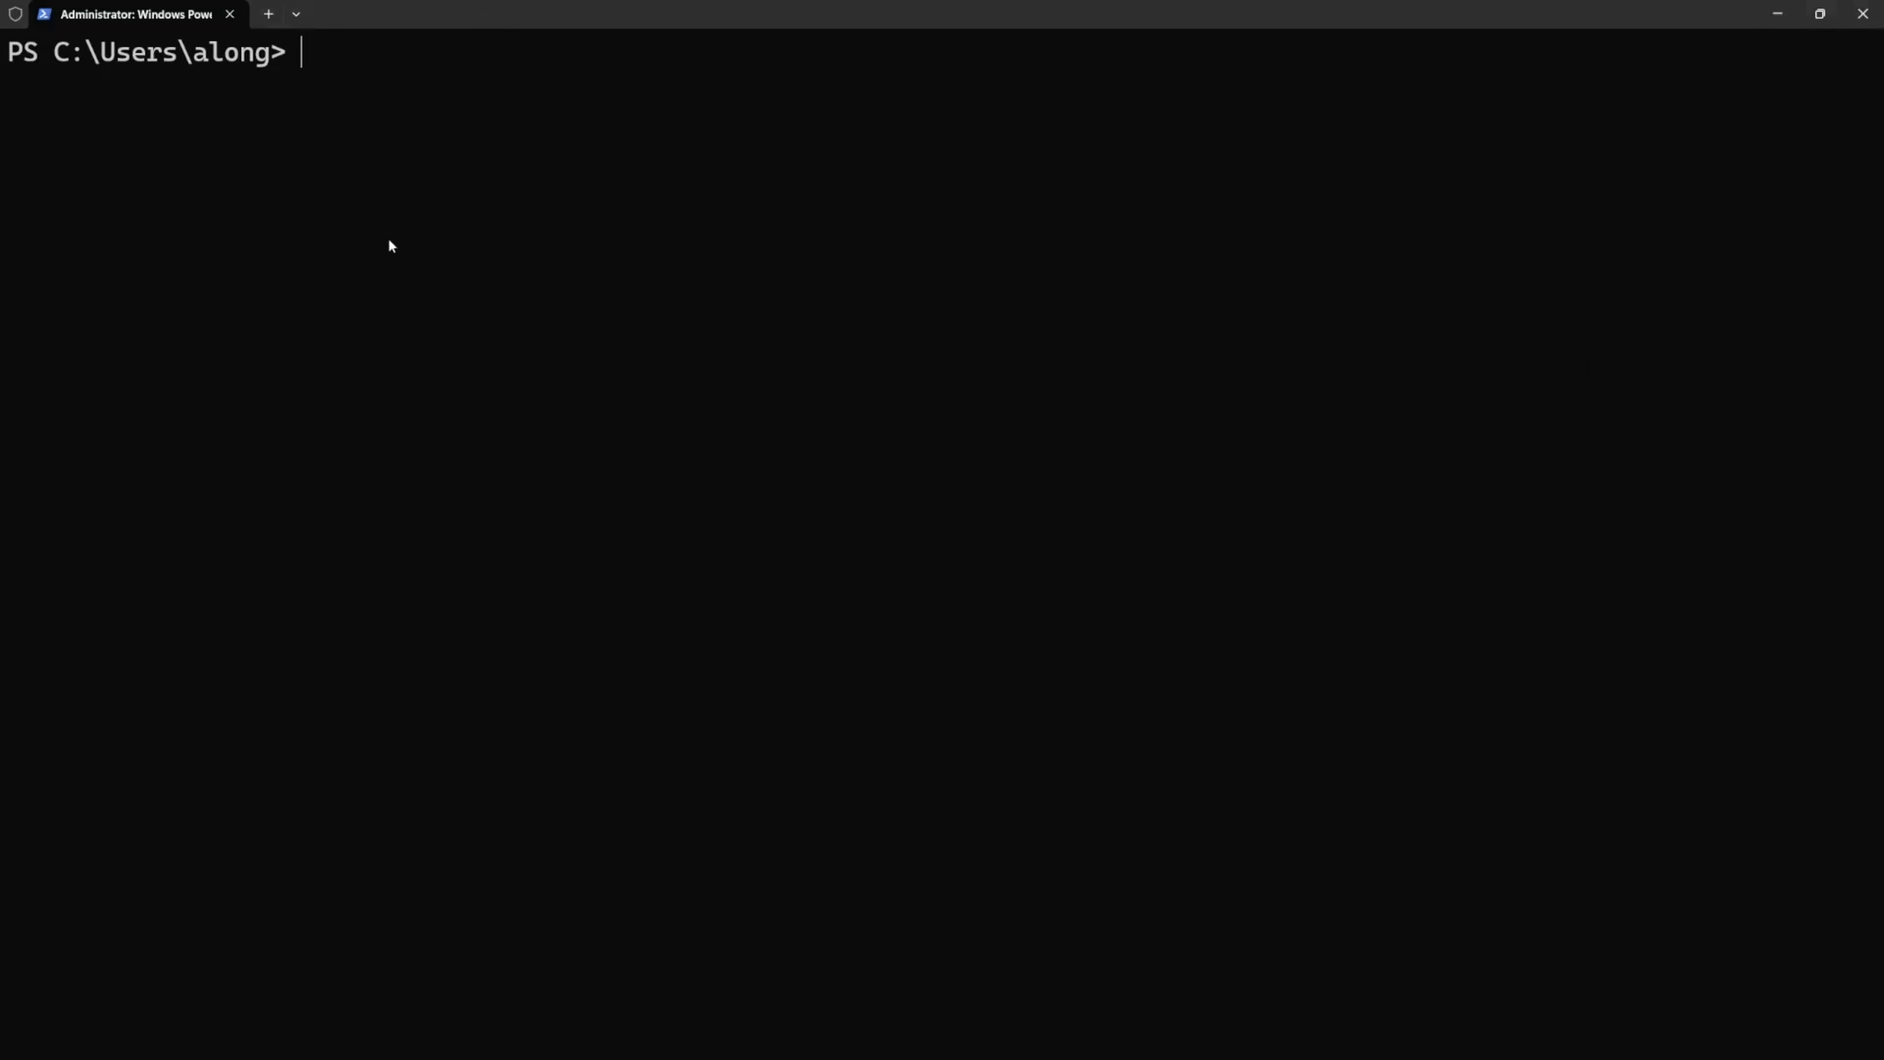
- In PowerShell, list the network adapters' configuration with ipconfig, then in full detail with ipconfig /all
type("ipconfig")
key("Return")
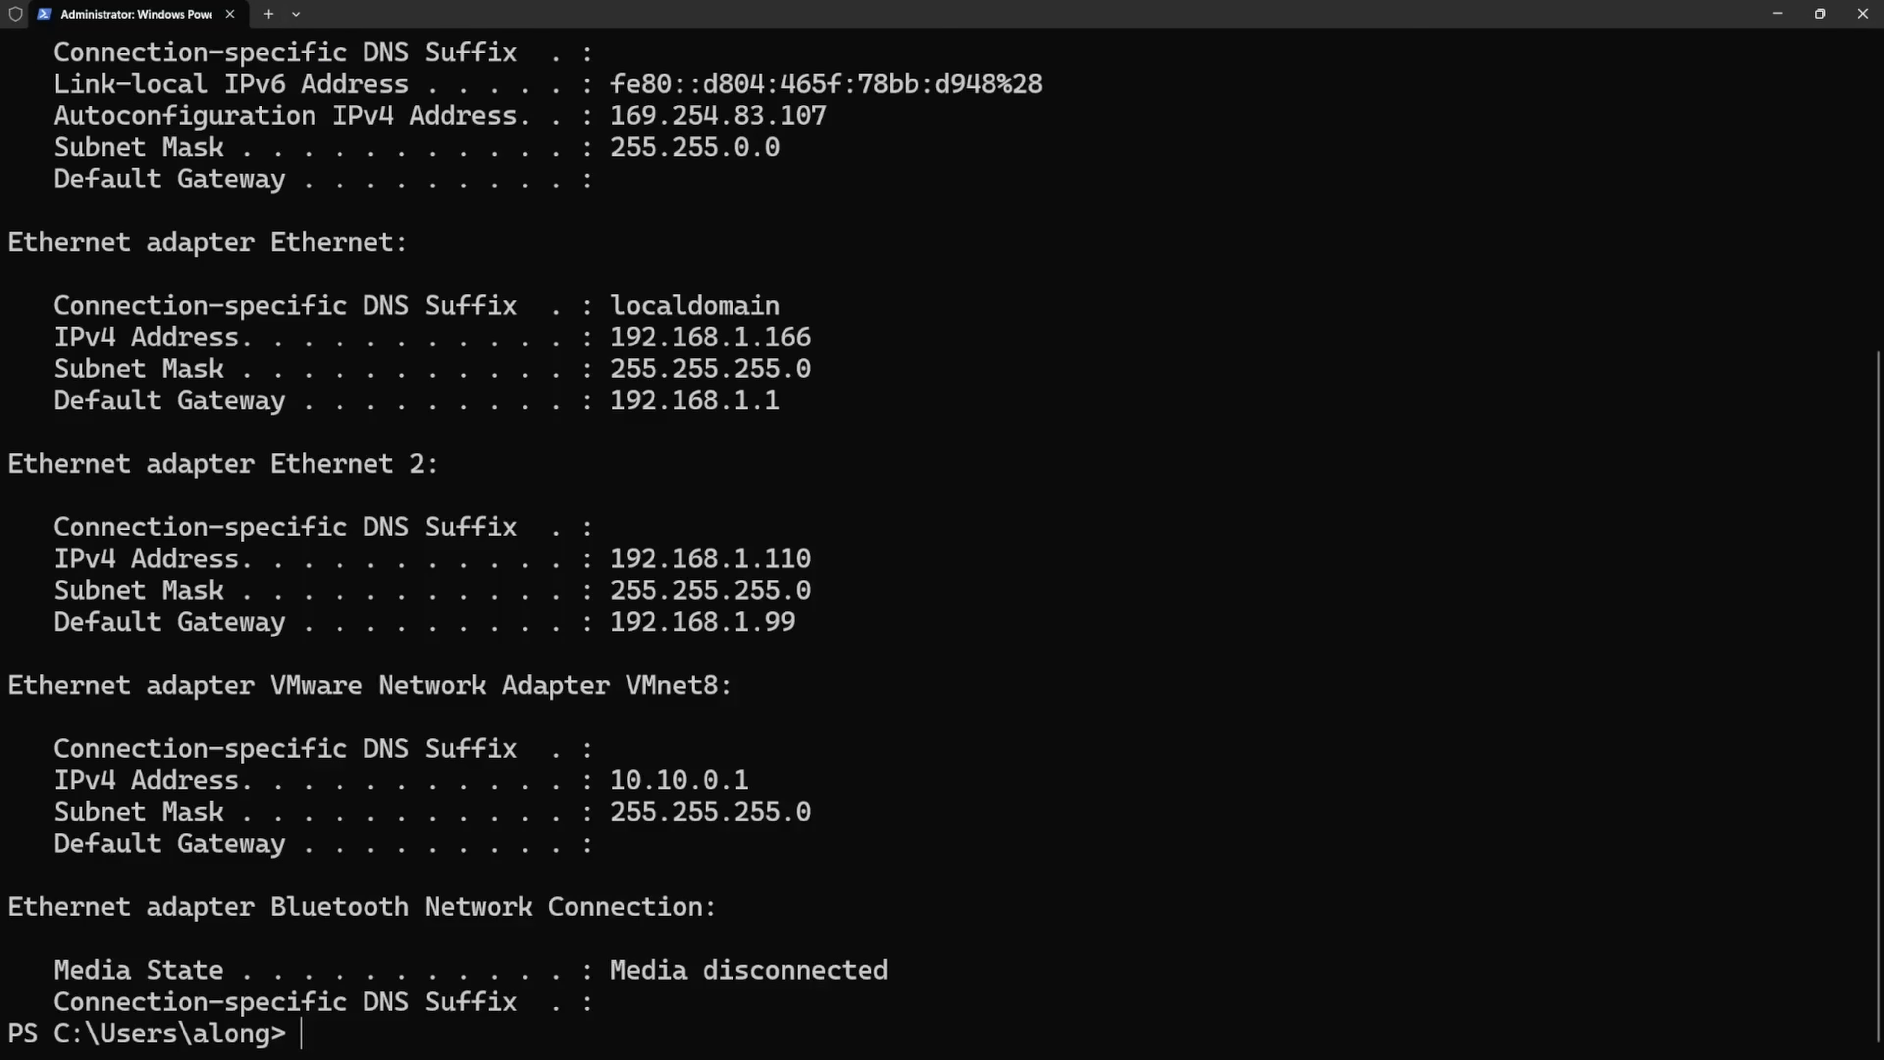
scroll(736, 414, "up", 2)
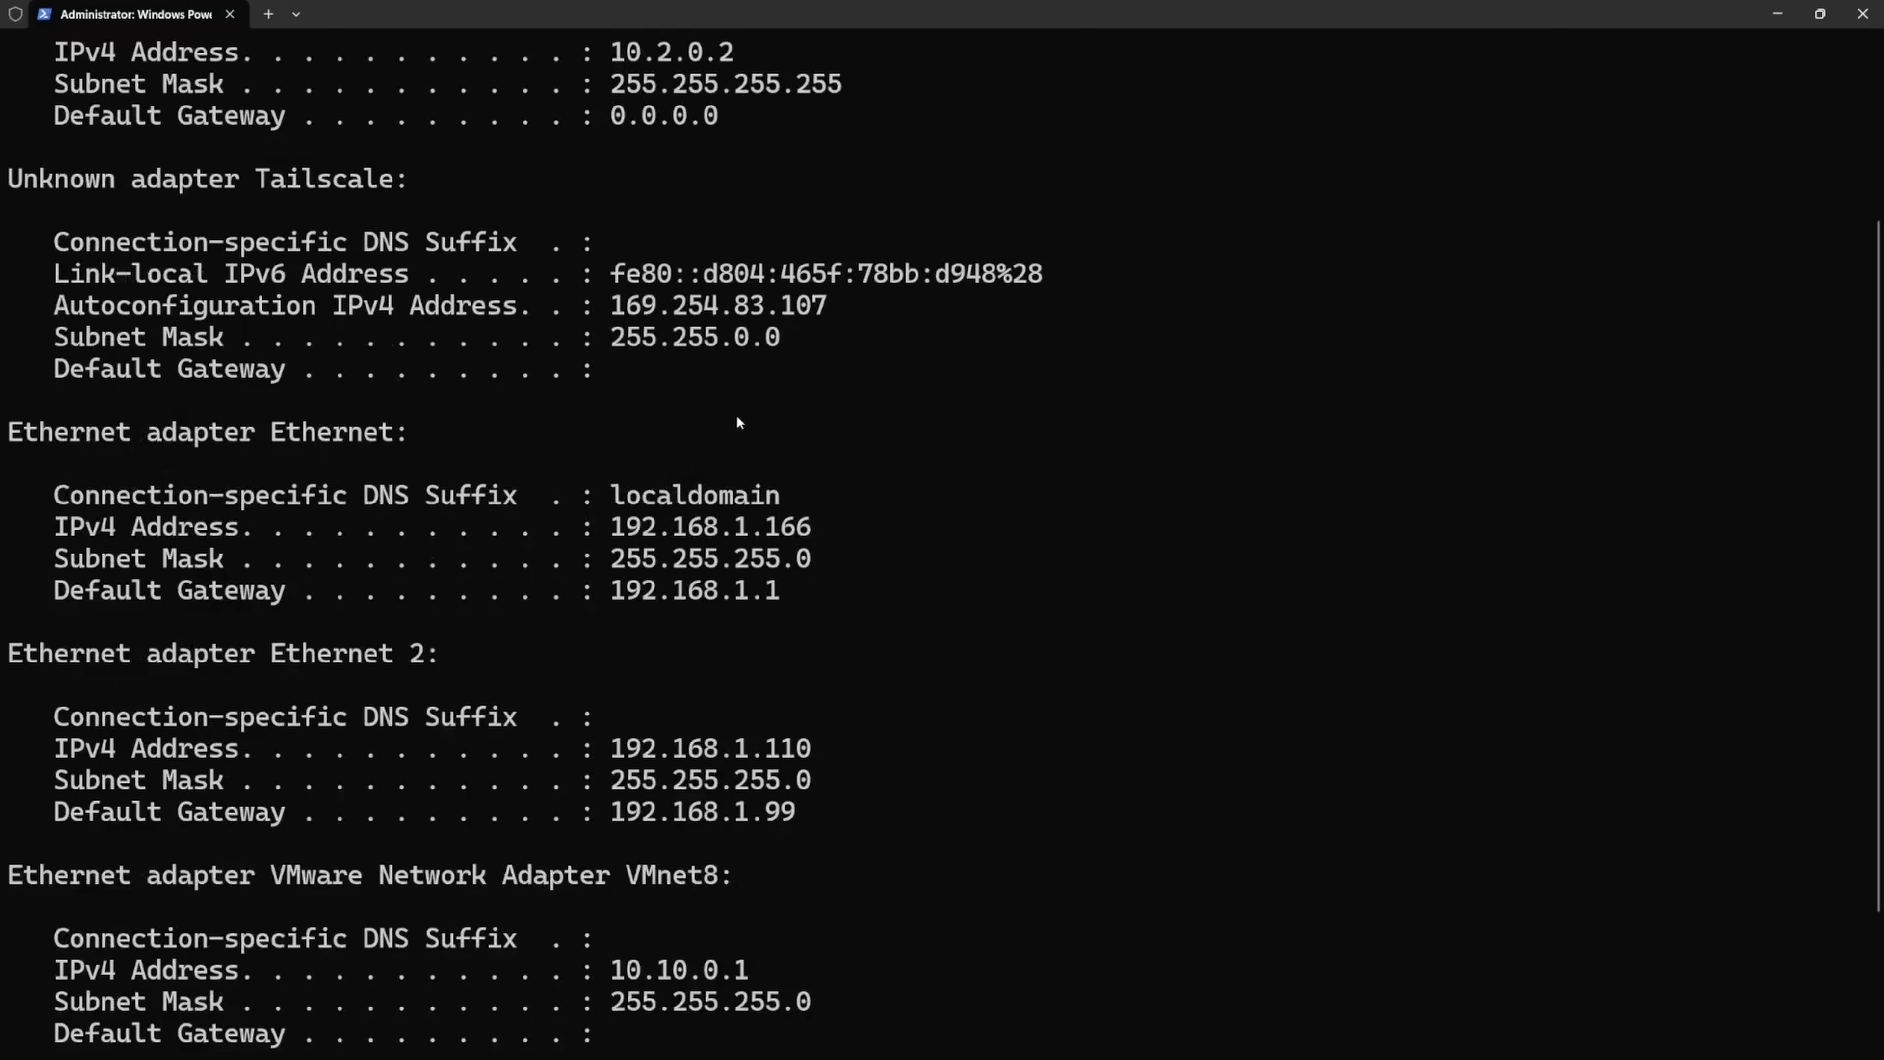
key("Up")
type("/all")
key("Return")
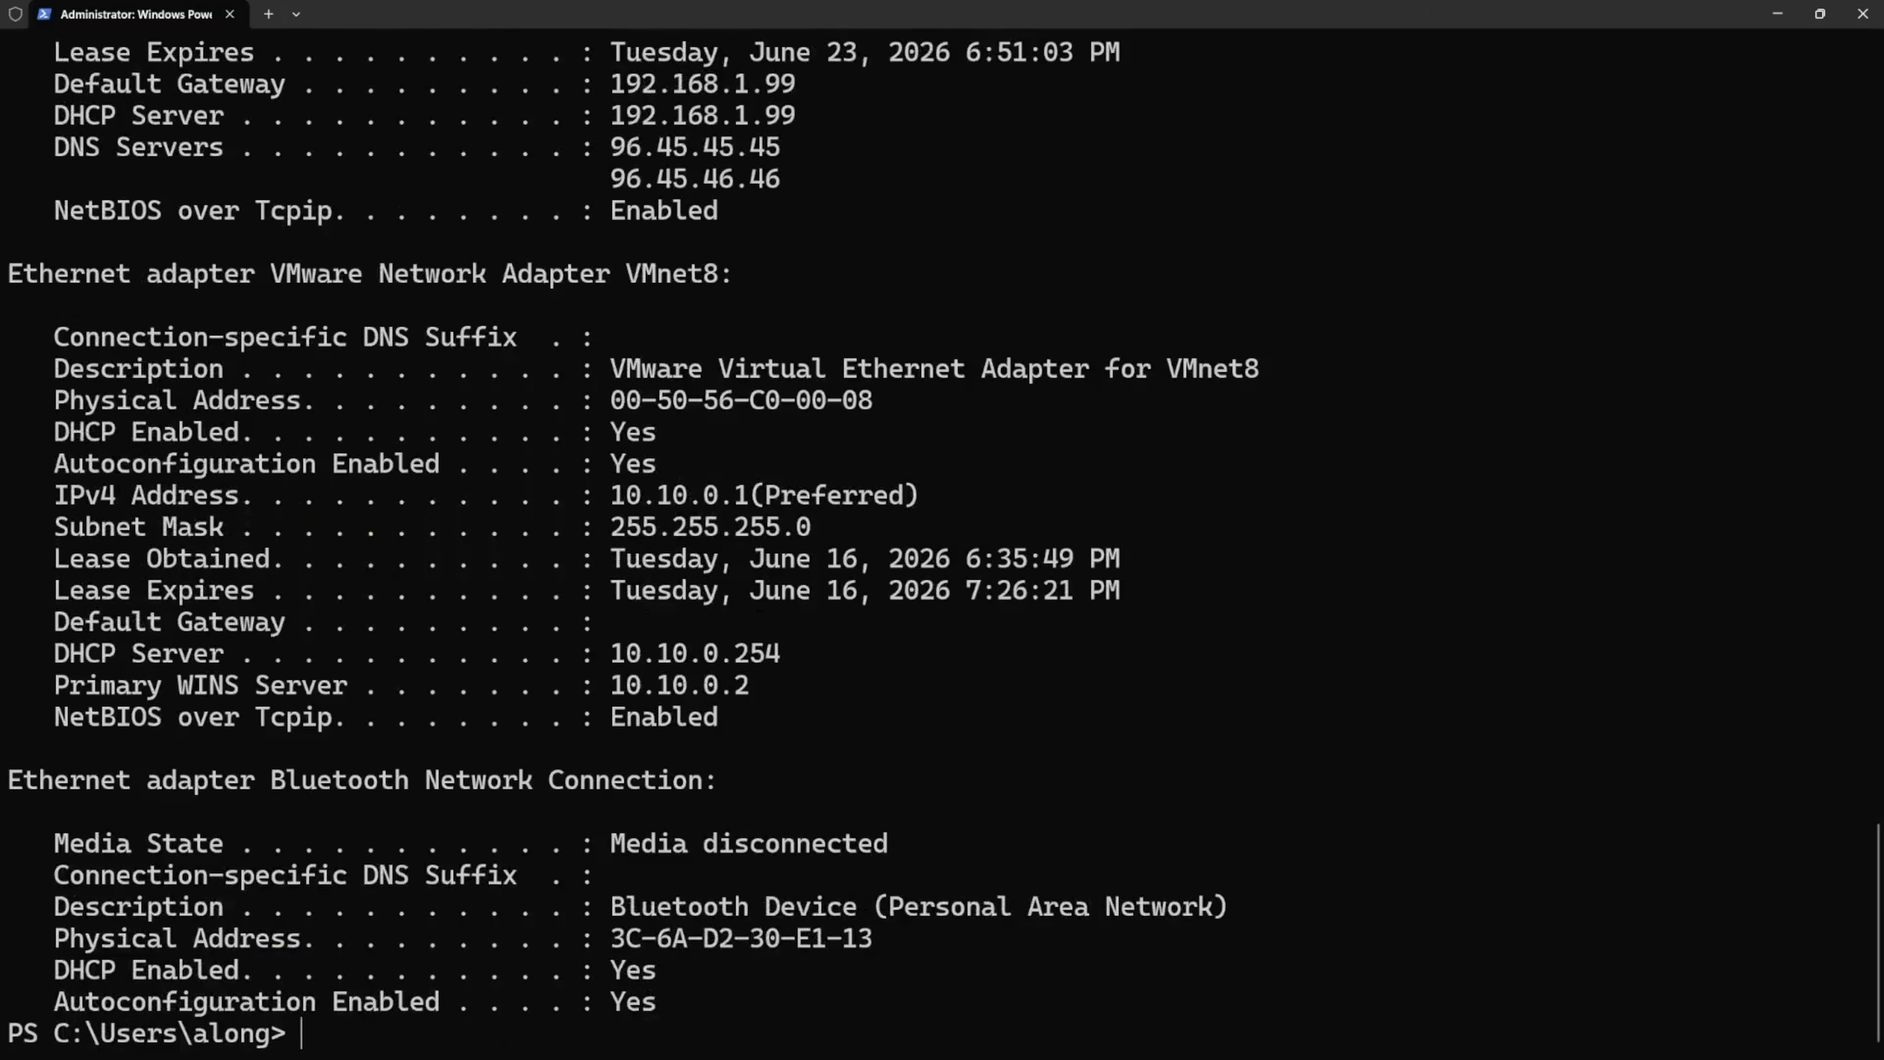
scroll(766, 528, "up", 9)
scroll(766, 528, "down", 3)
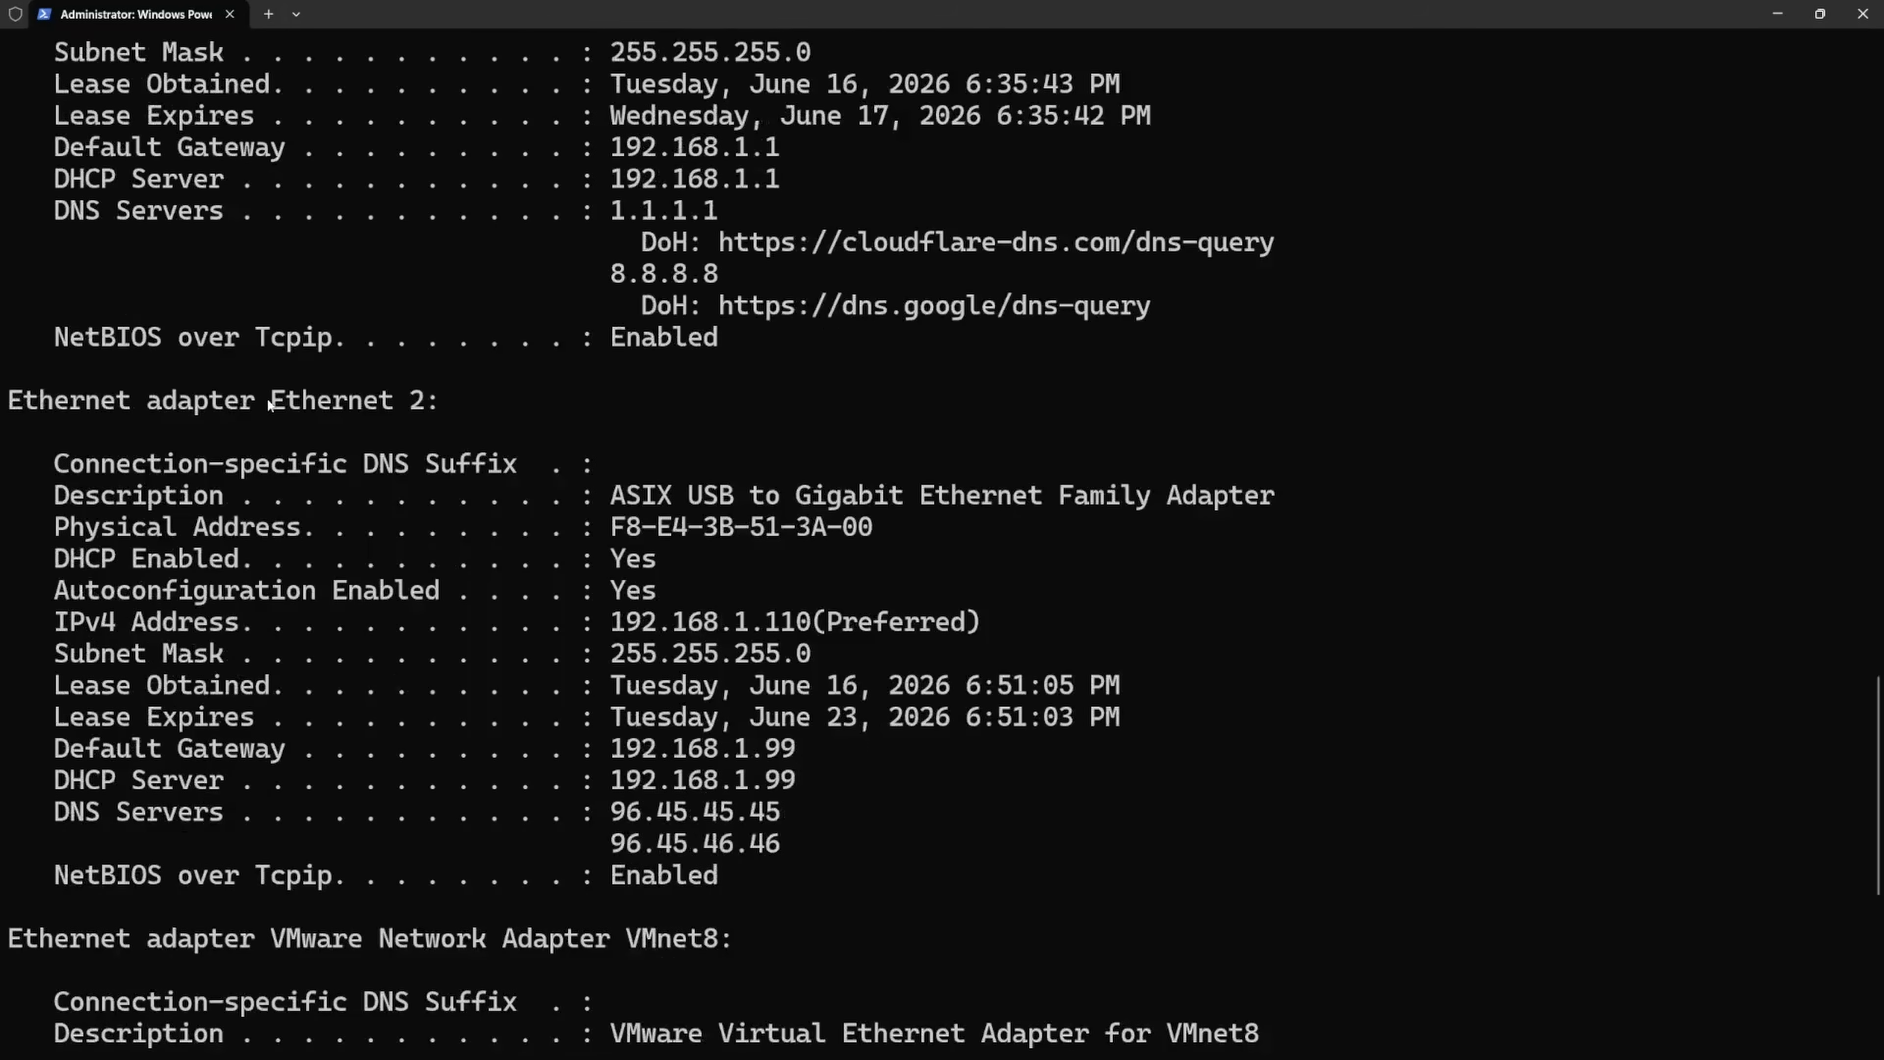
- Examine the Ethernet 2 adapter's IPv4 address, default gateway and DHCP server in the ipconfig output
left_click_drag(268, 403, 433, 404)
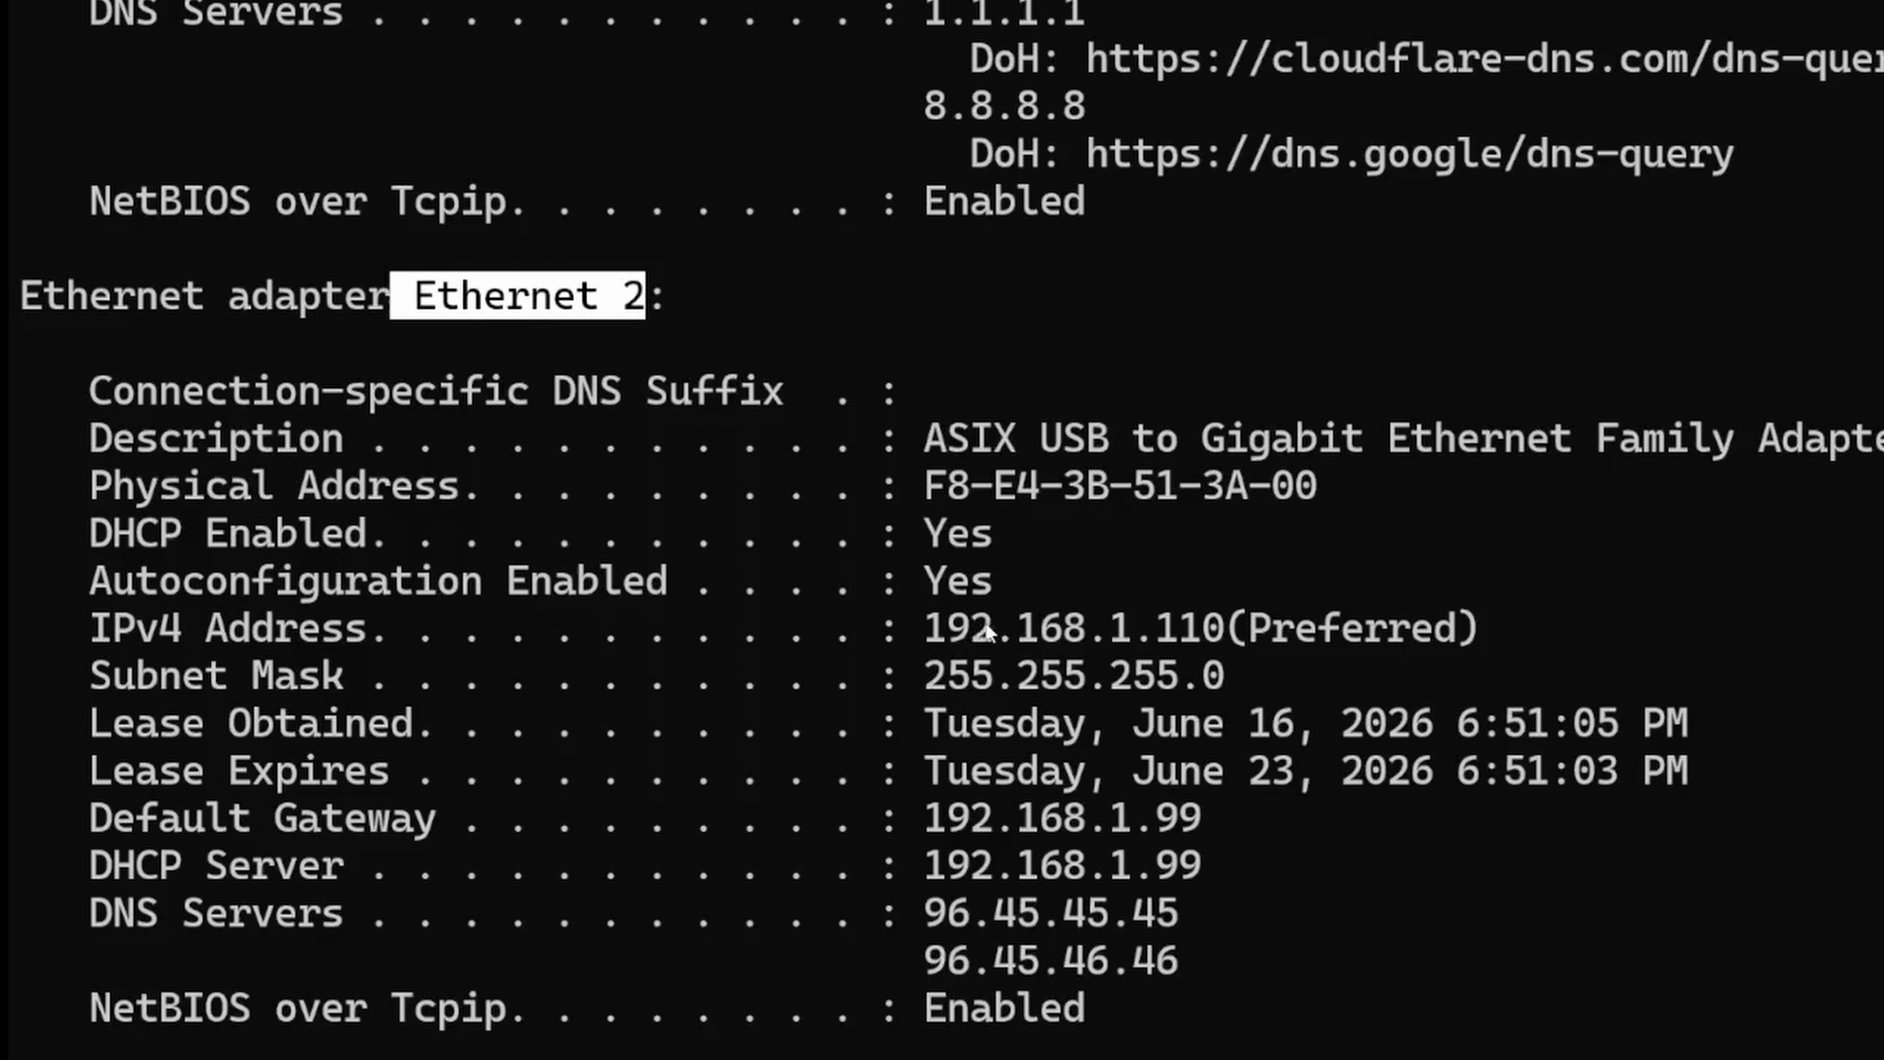
left_click_drag(906, 630, 1226, 645)
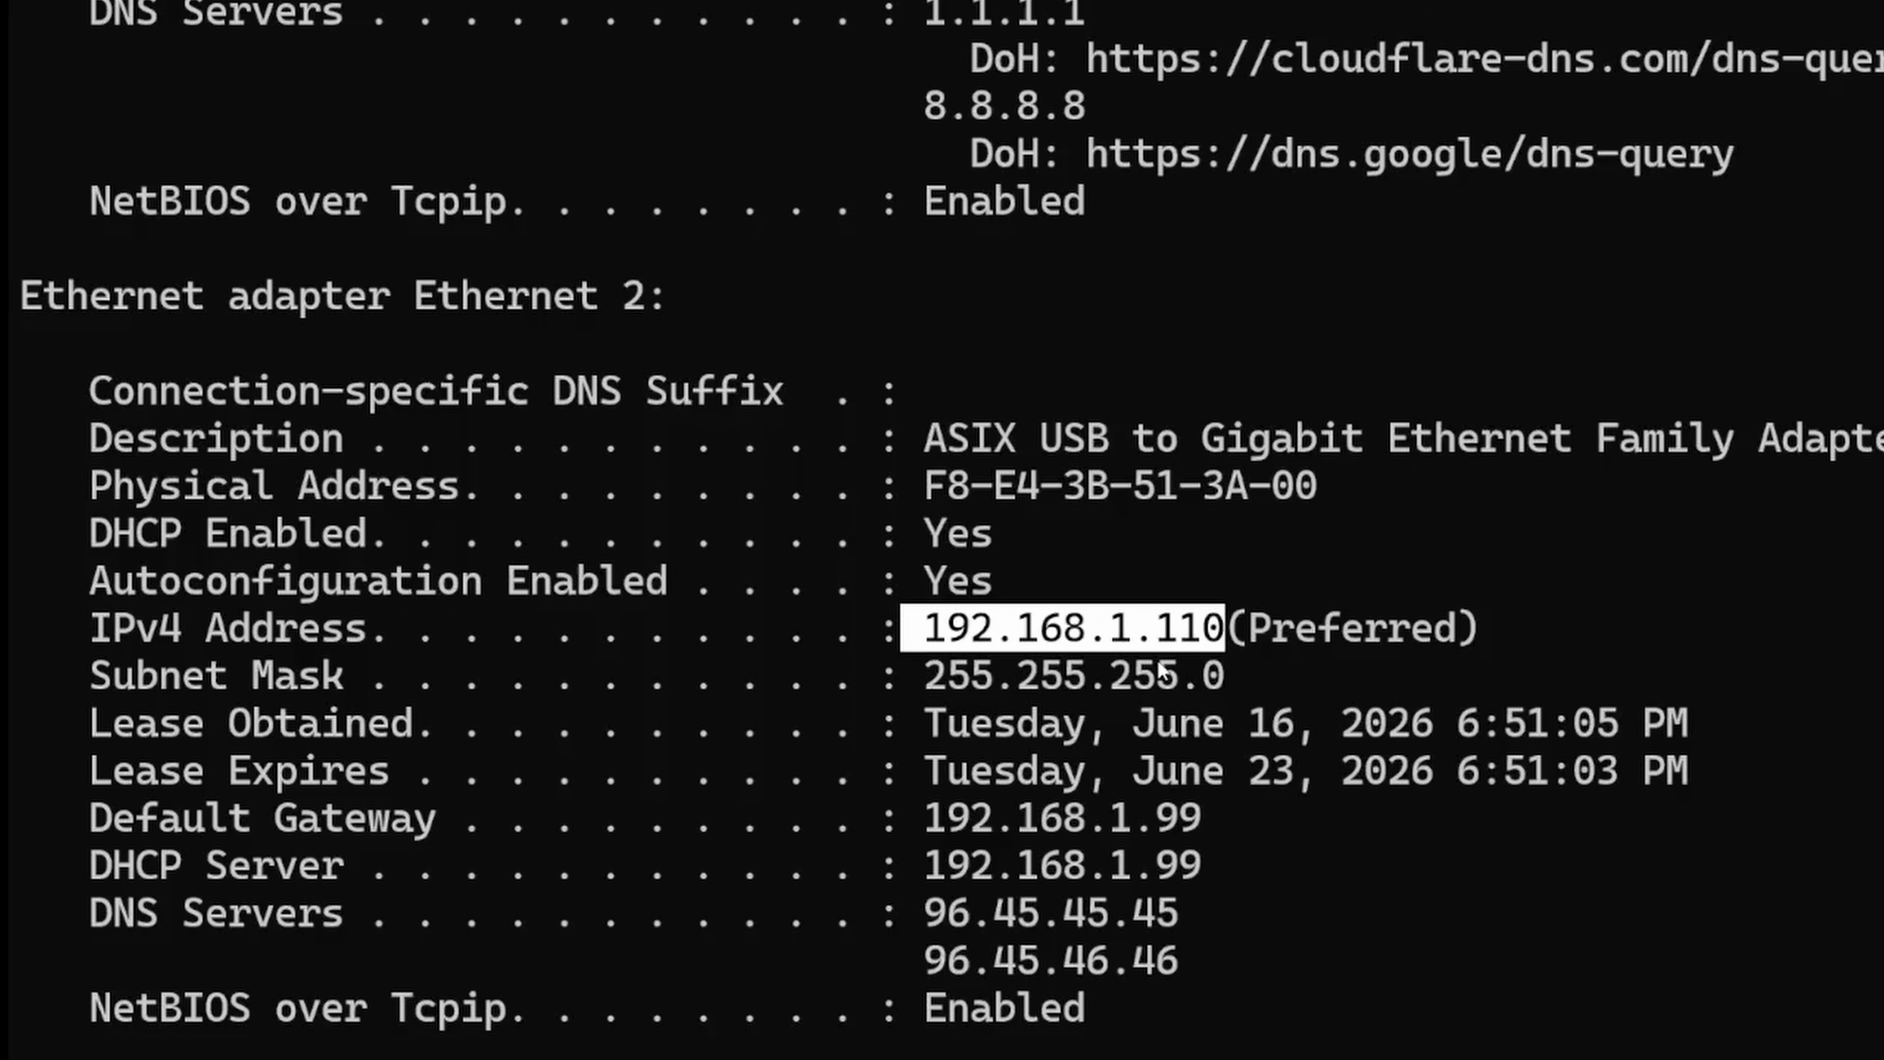
left_click_drag(1223, 867, 921, 876)
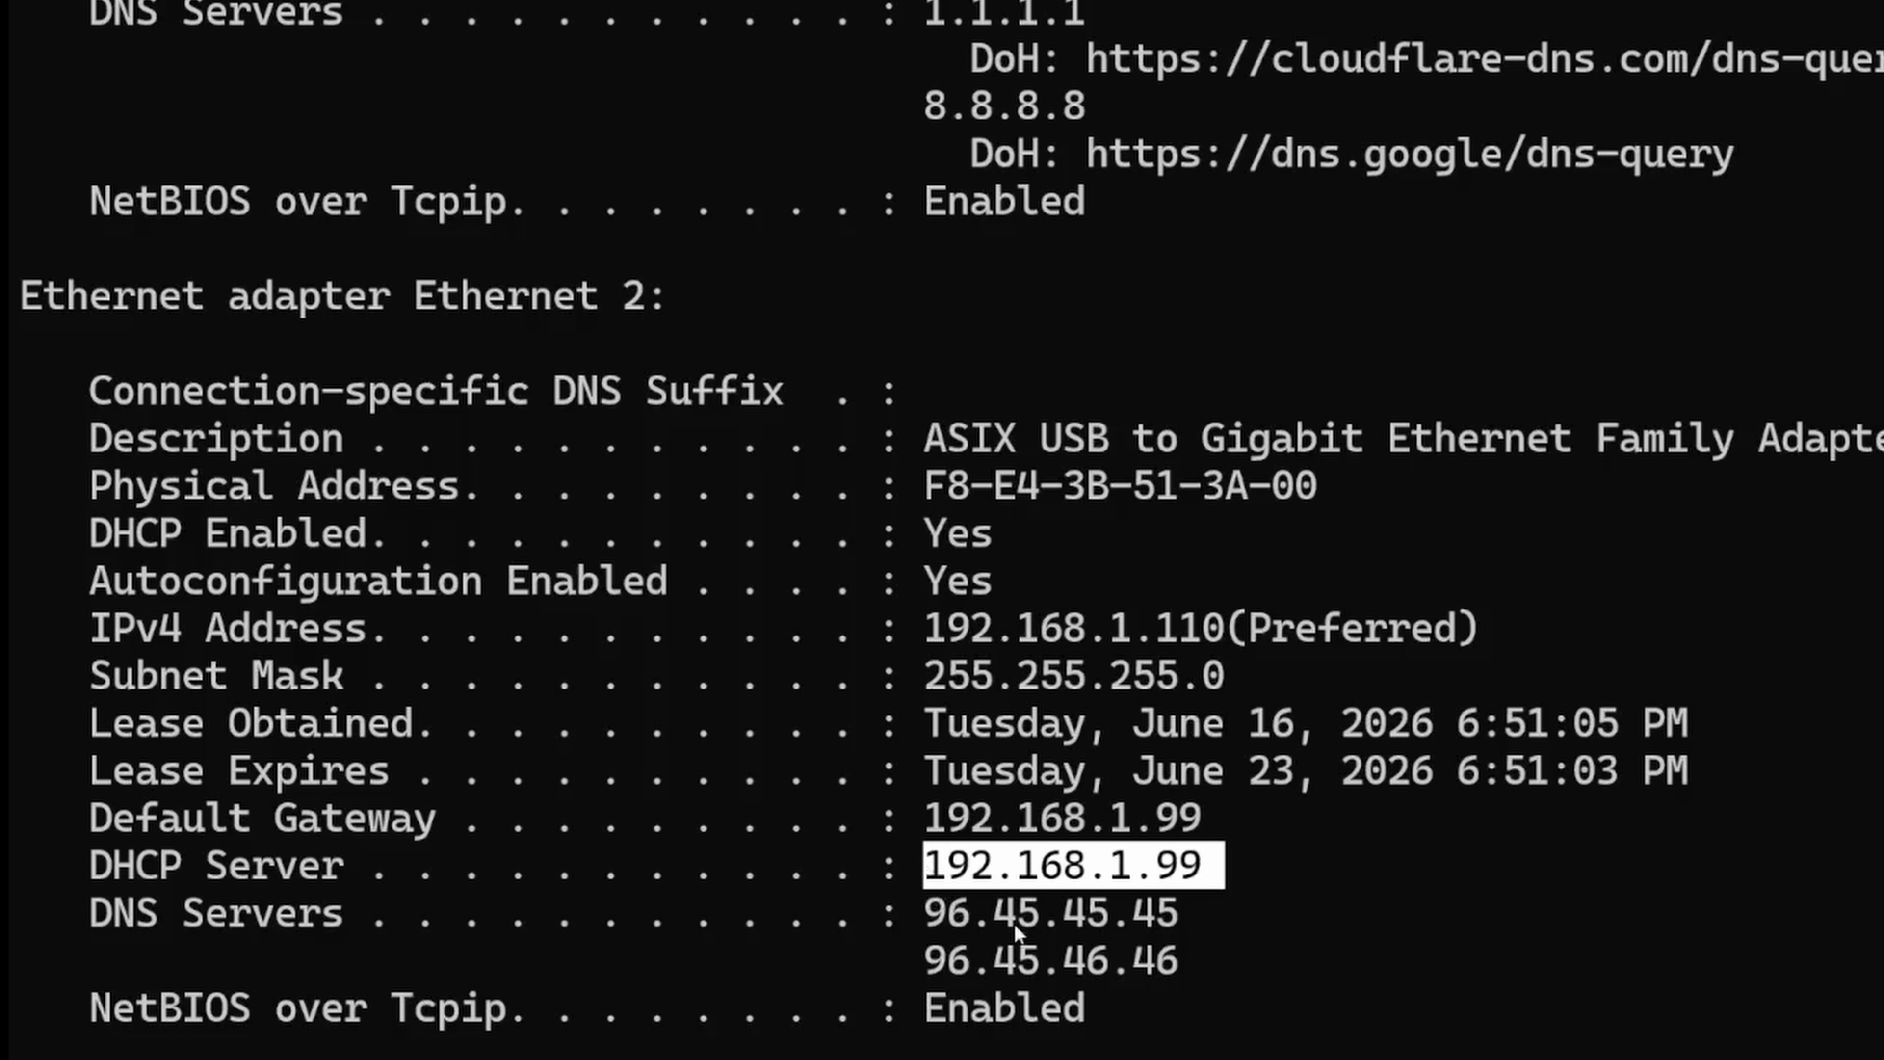
left_click(855, 831)
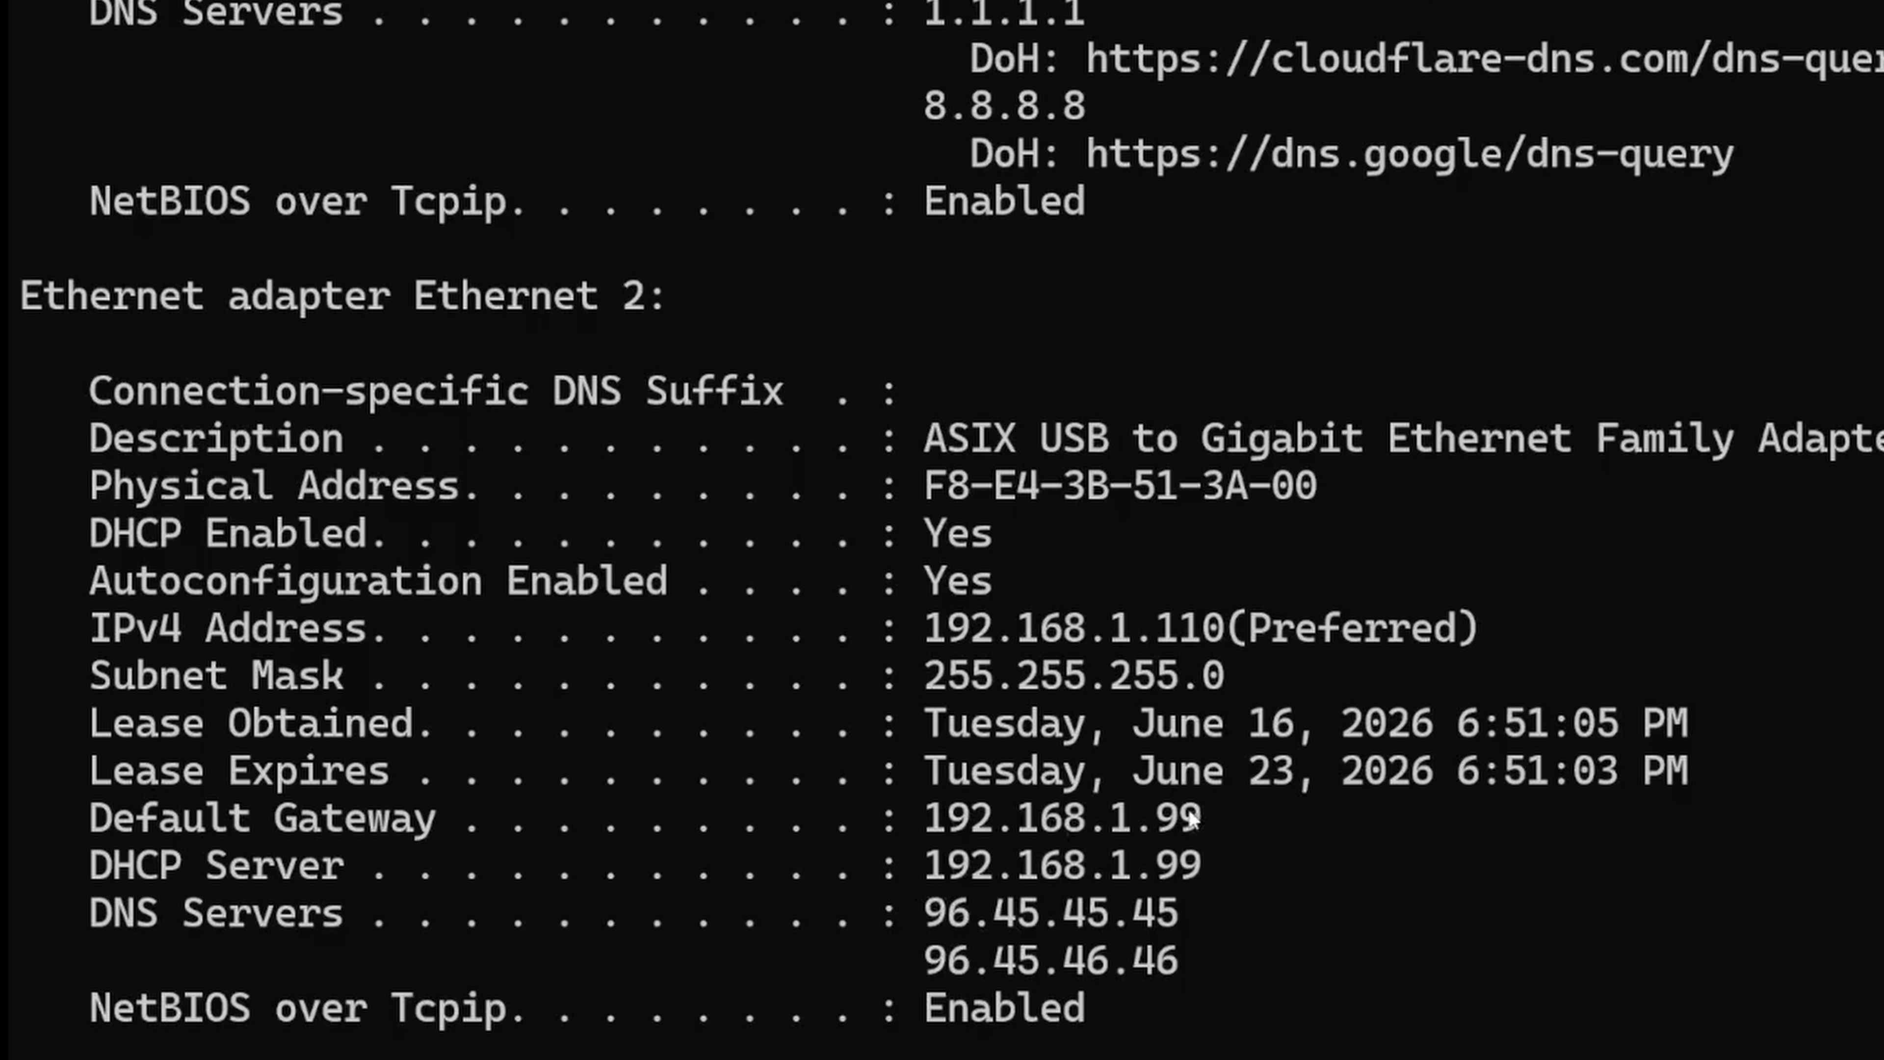
left_click_drag(1201, 819, 921, 820)
left_click(1207, 894)
left_click_drag(1220, 869, 925, 887)
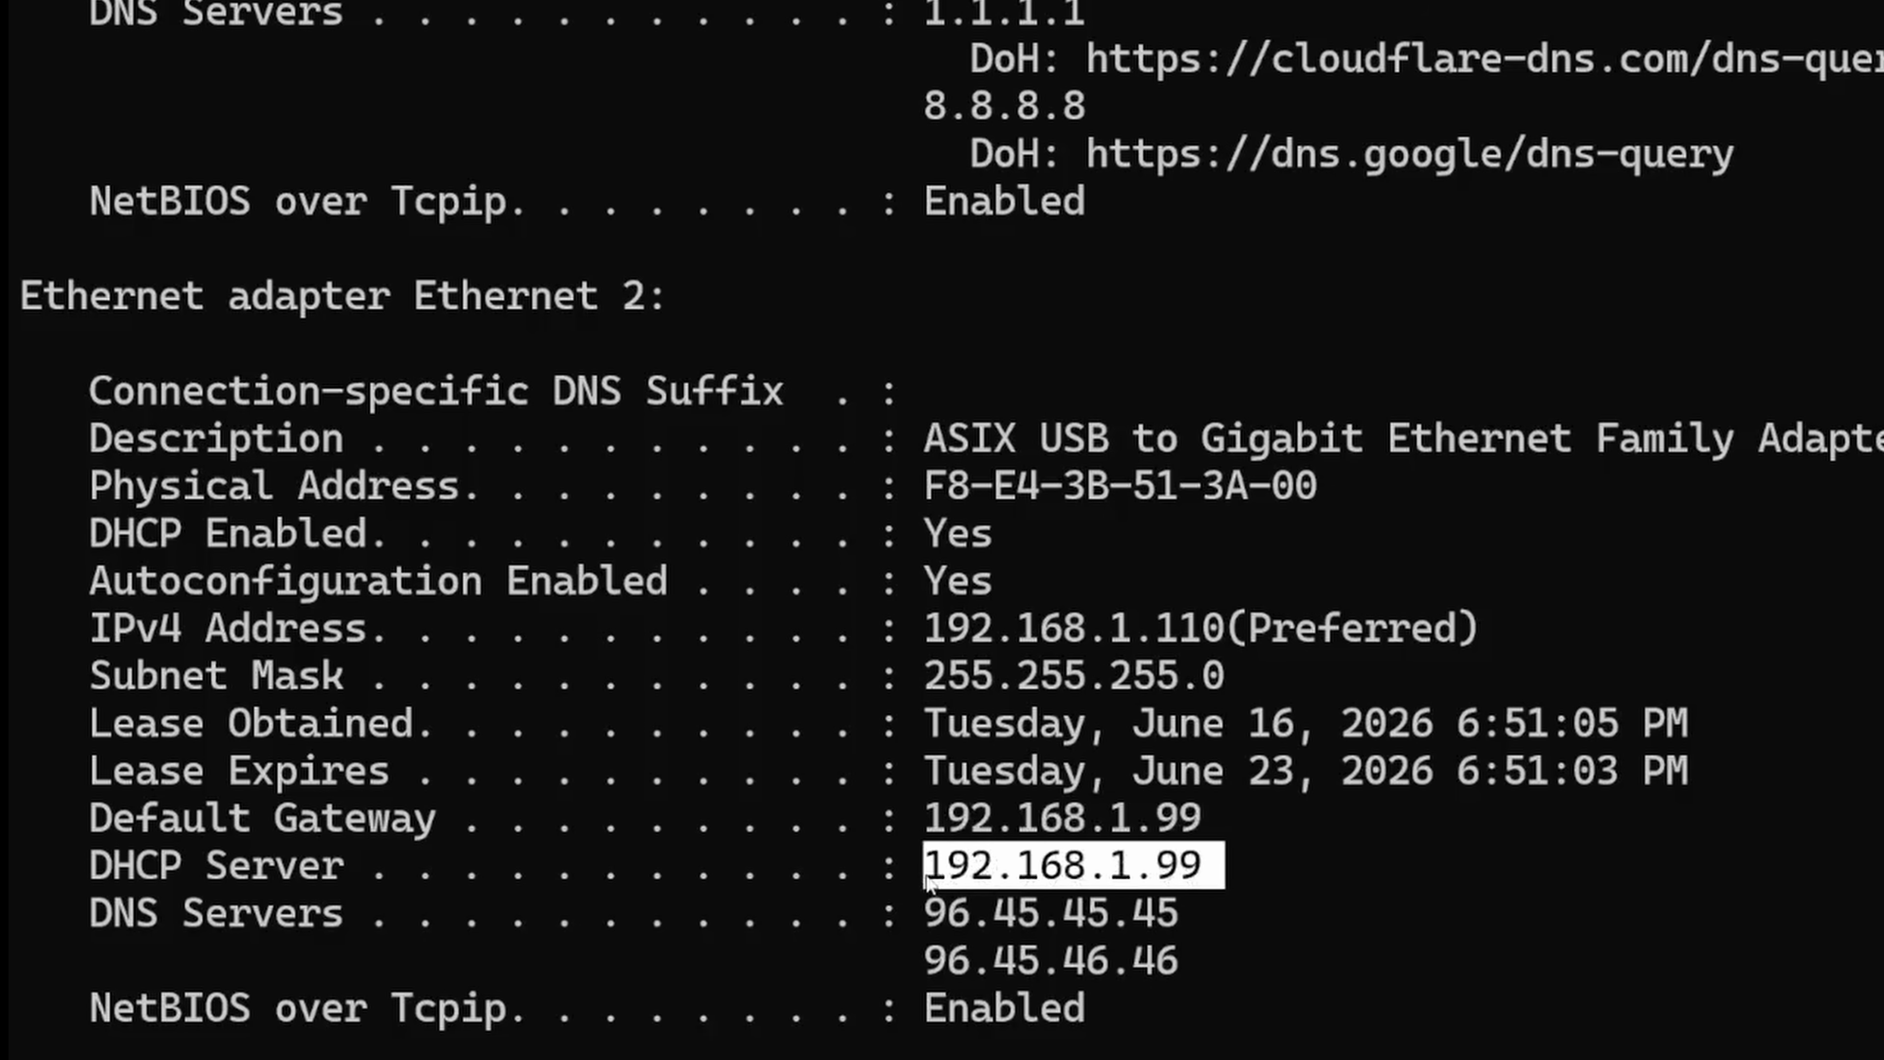
left_click_drag(82, 869, 339, 872)
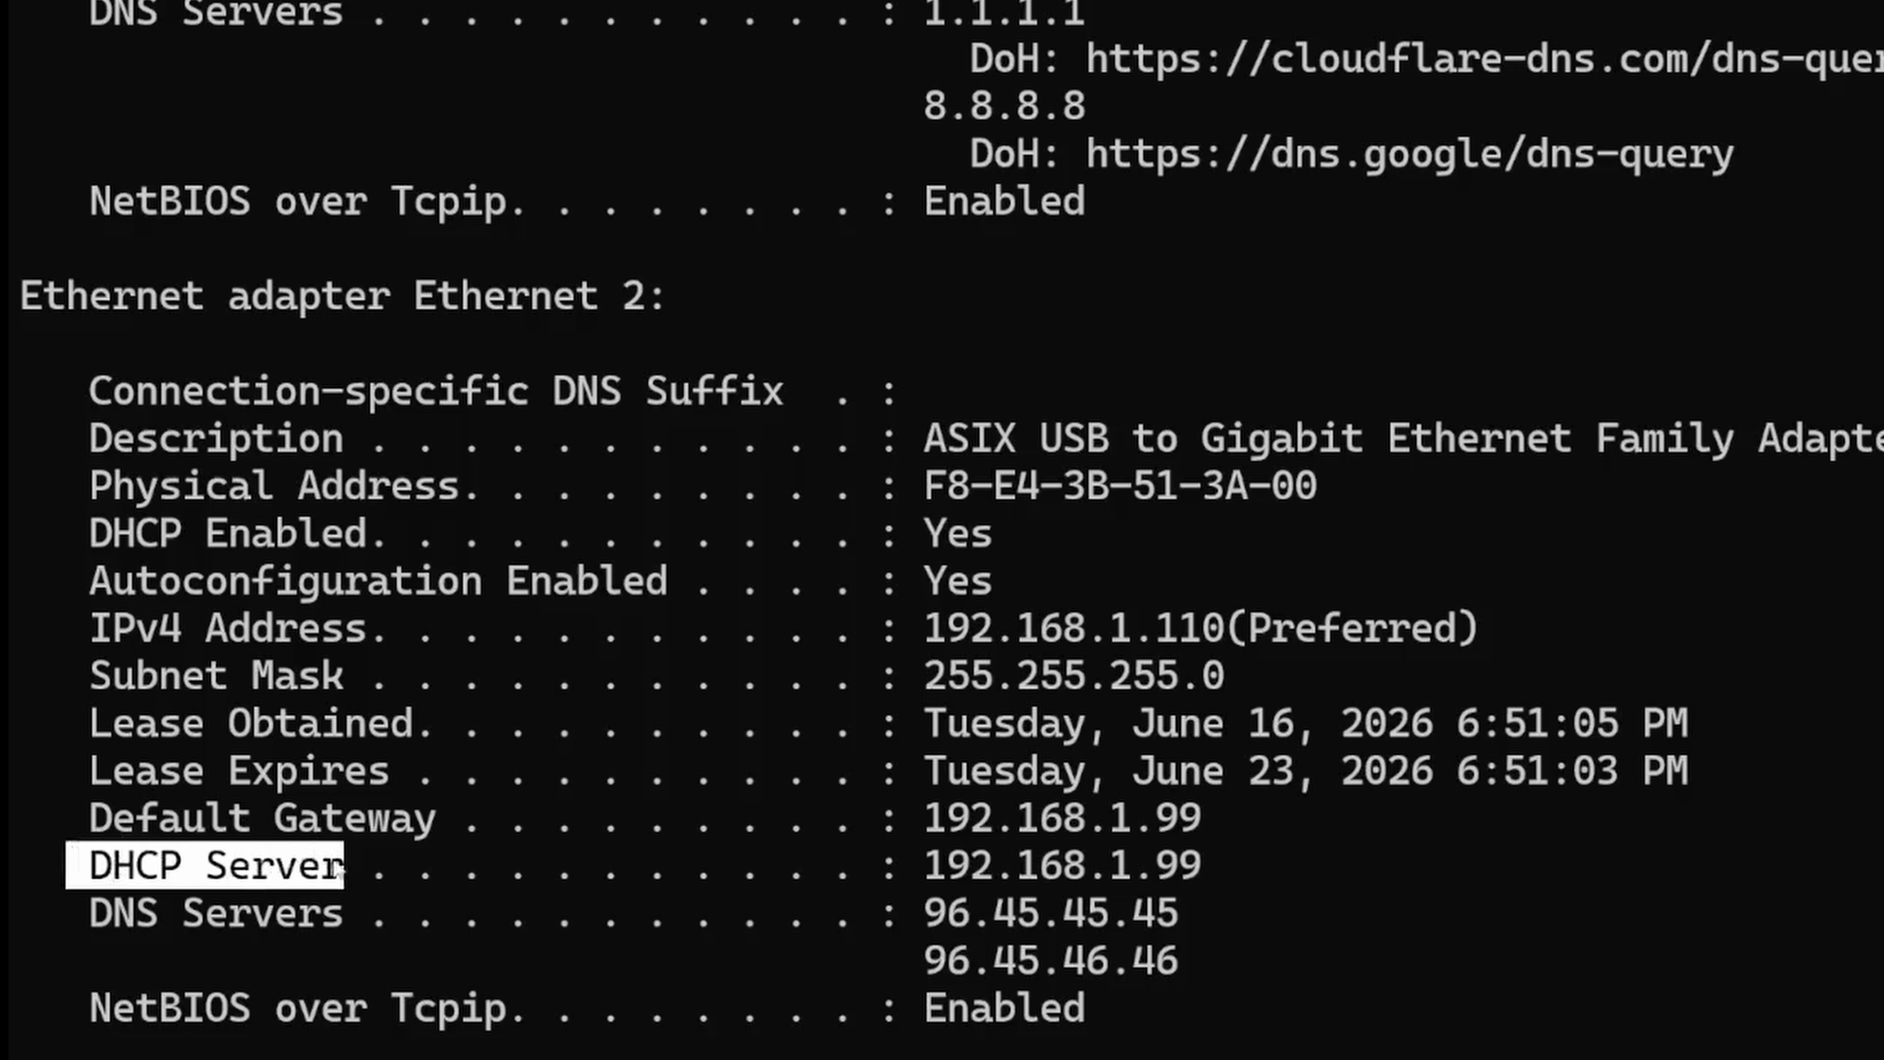
left_click(885, 879)
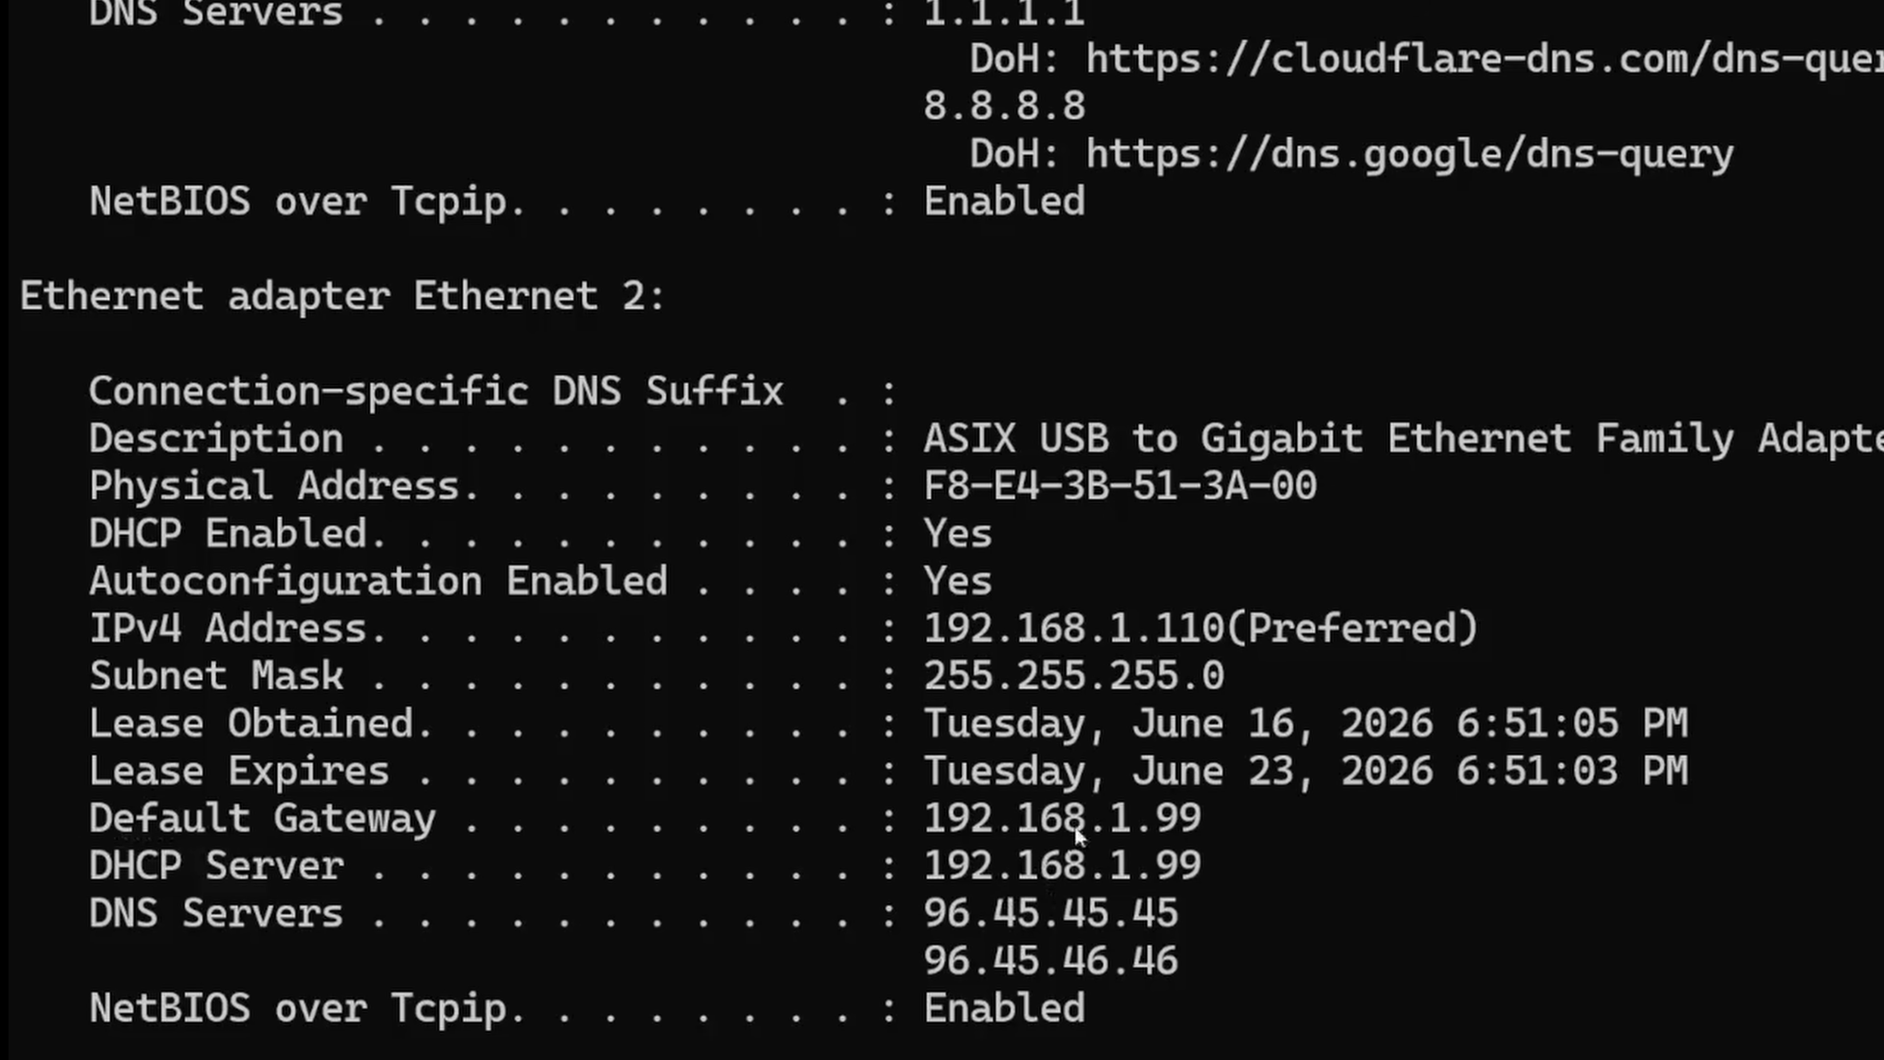
left_click_drag(1221, 631, 919, 627)
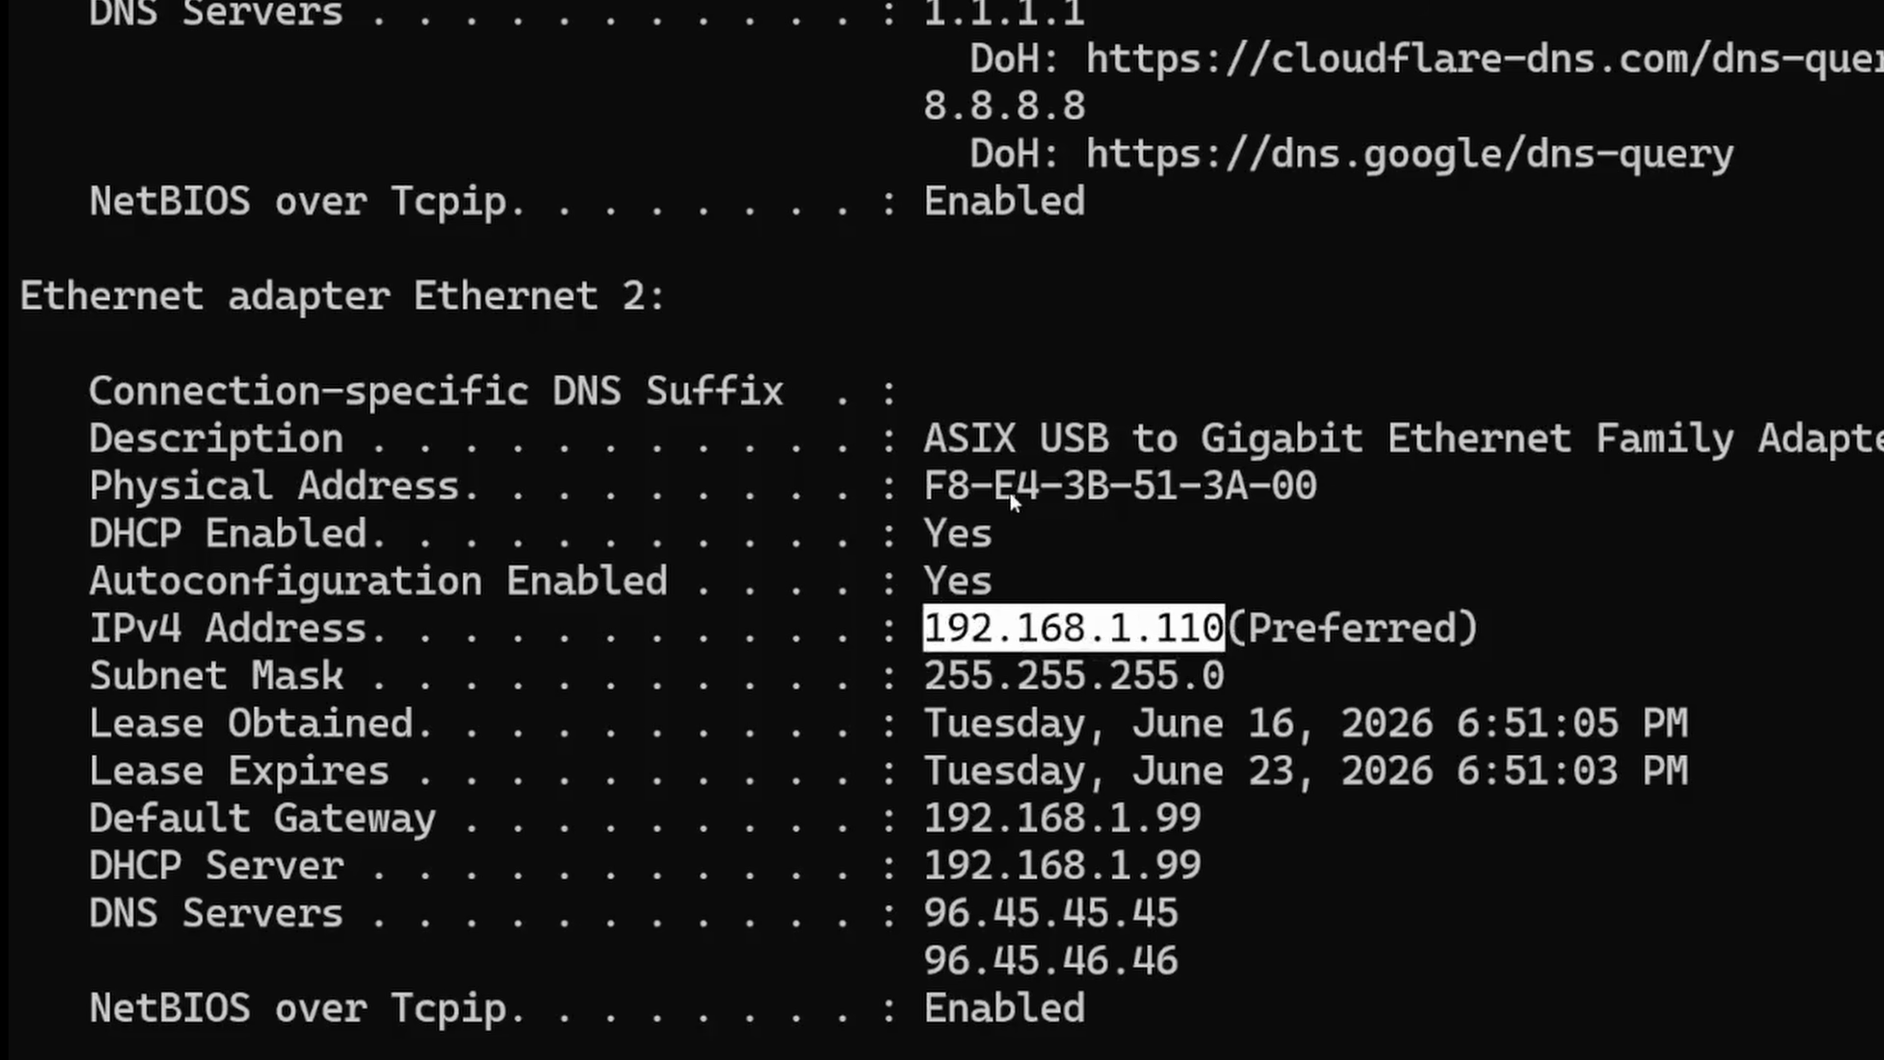
key("ctrl+c")
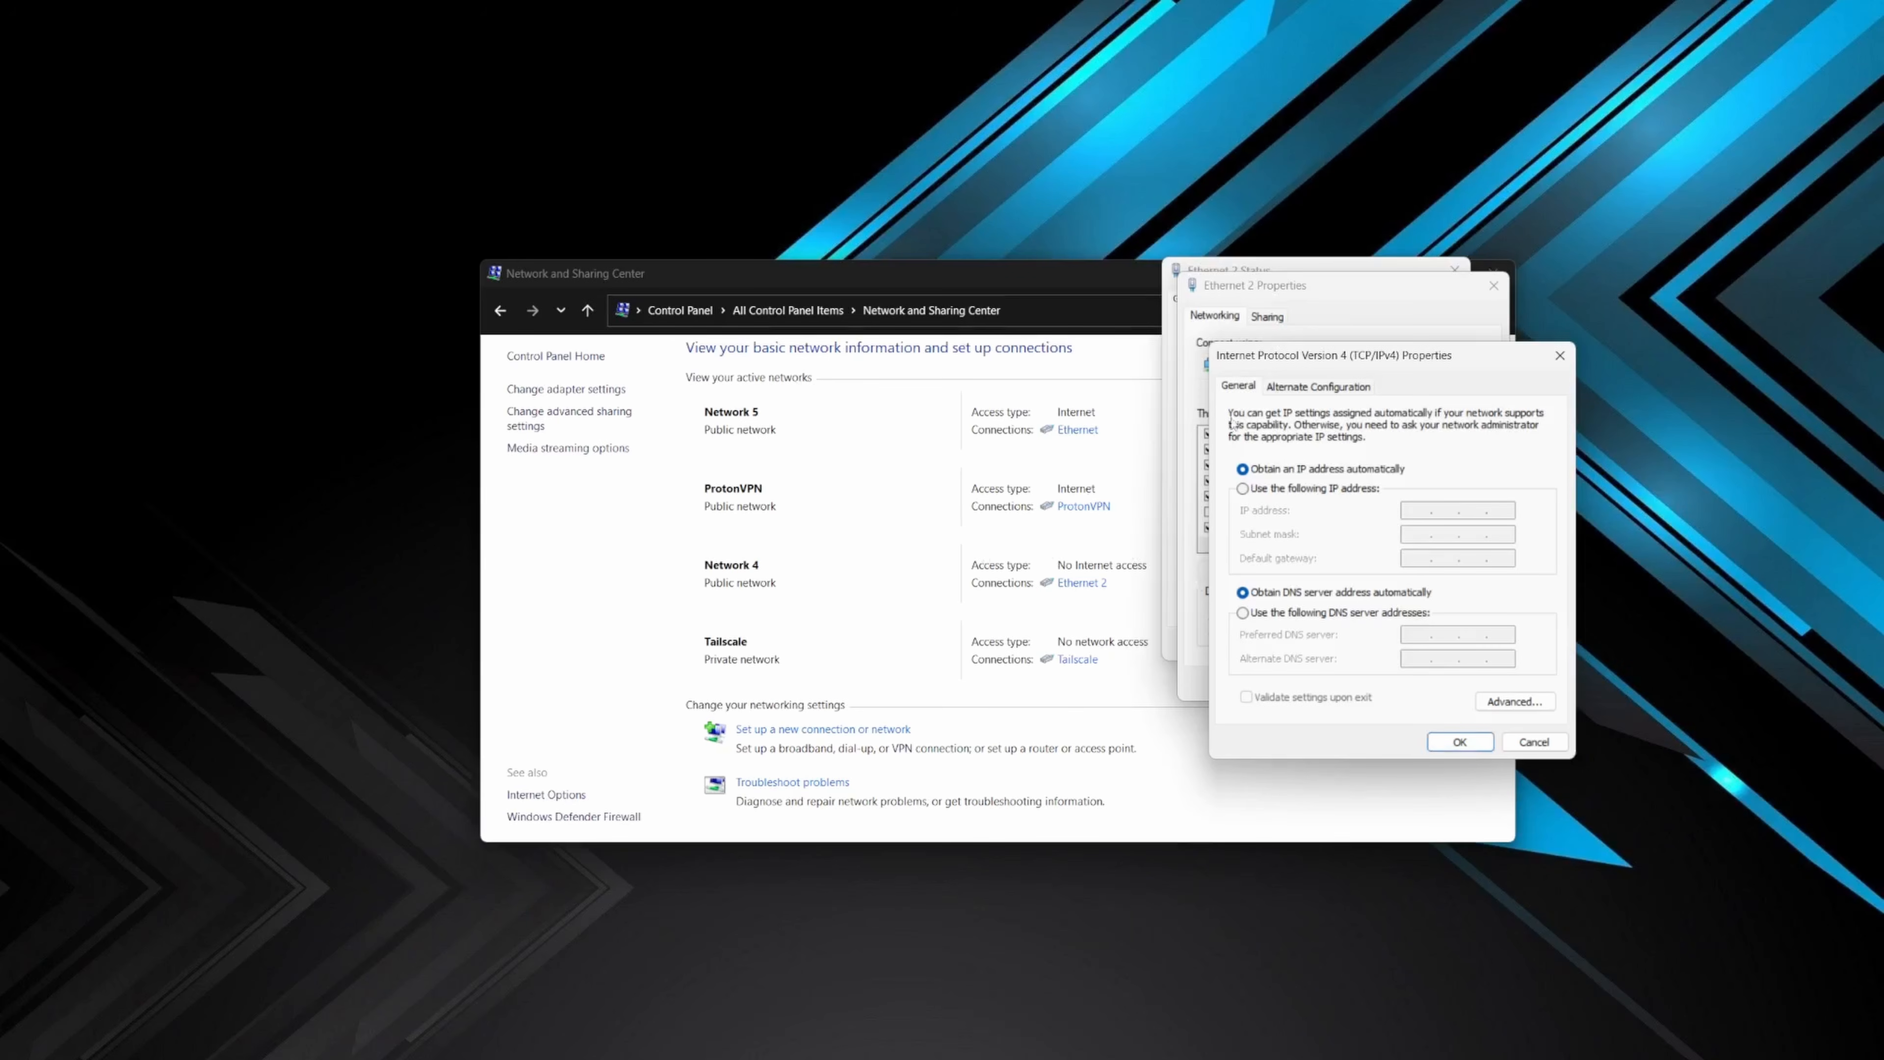
- Switch Ethernet 2's IPv4 settings to a manual IP address of 192.168.1.125 with the default subnet mask 255.255.255.0
left_click_drag(1333, 355, 820, 319)
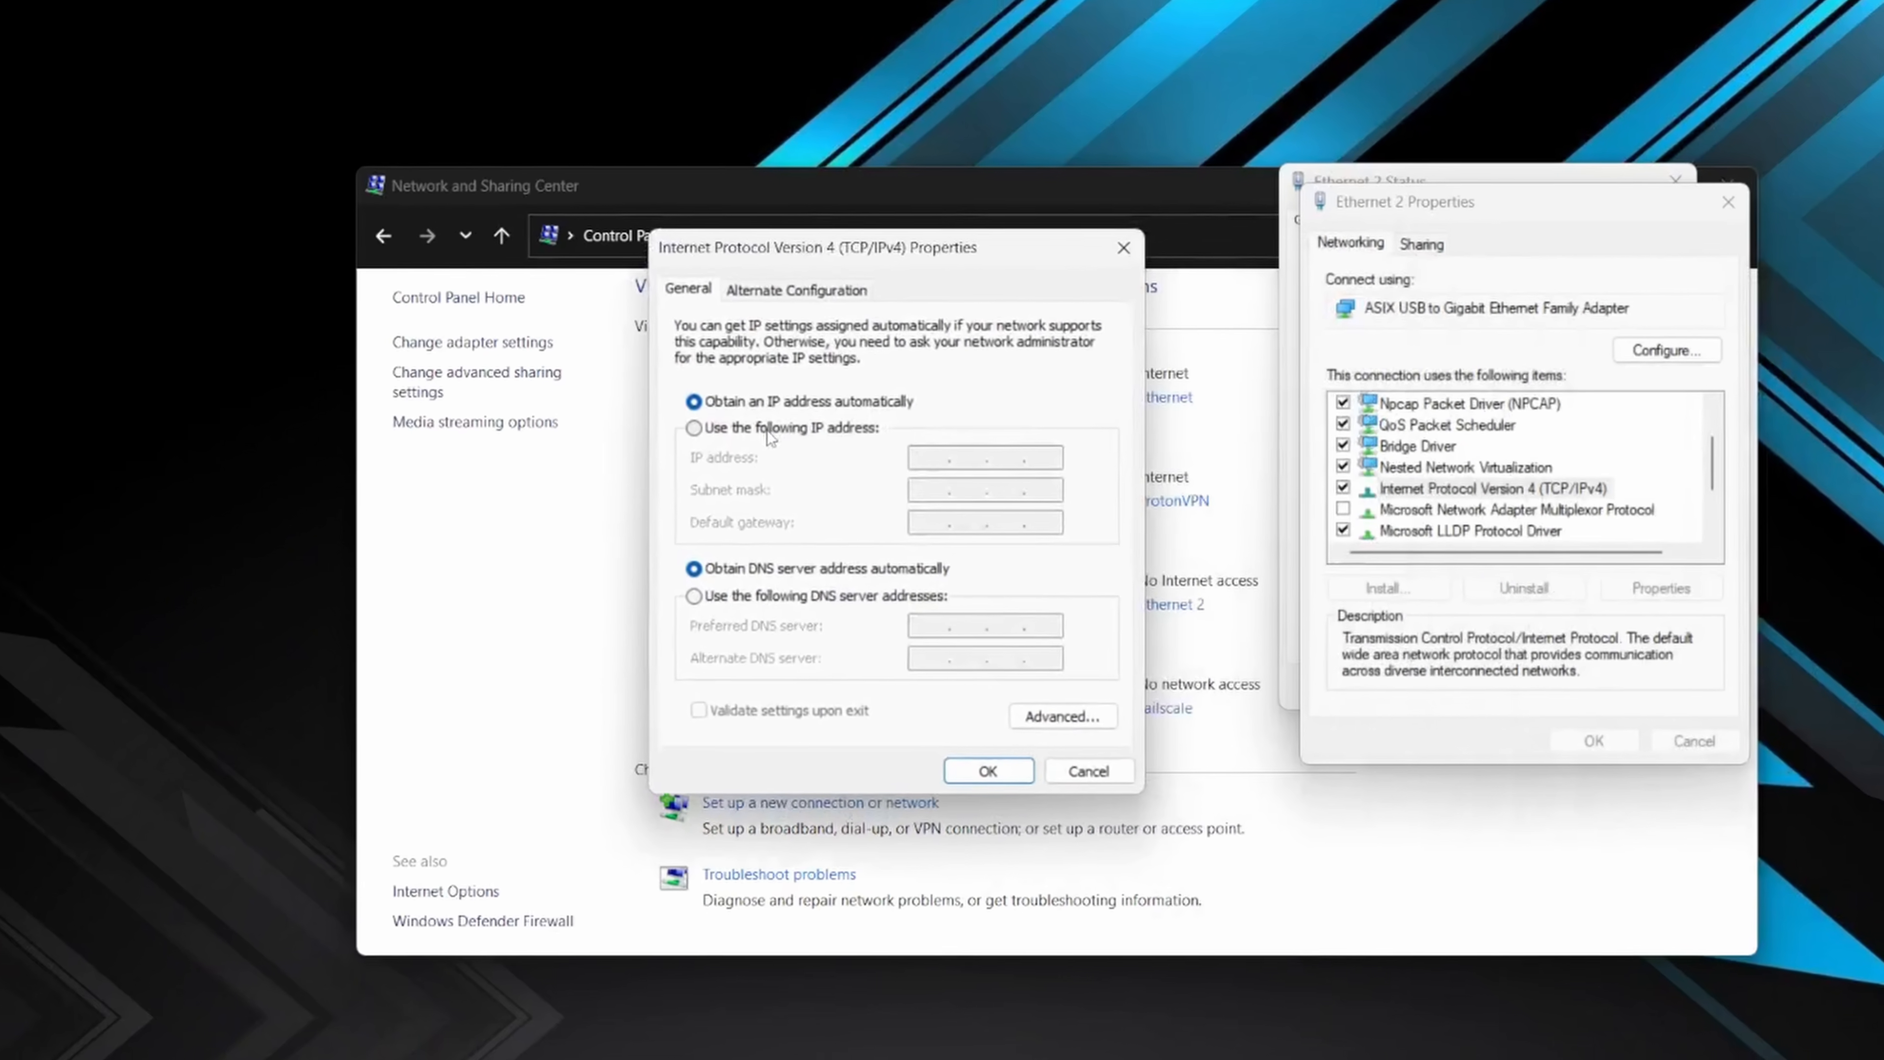
left_click(794, 453)
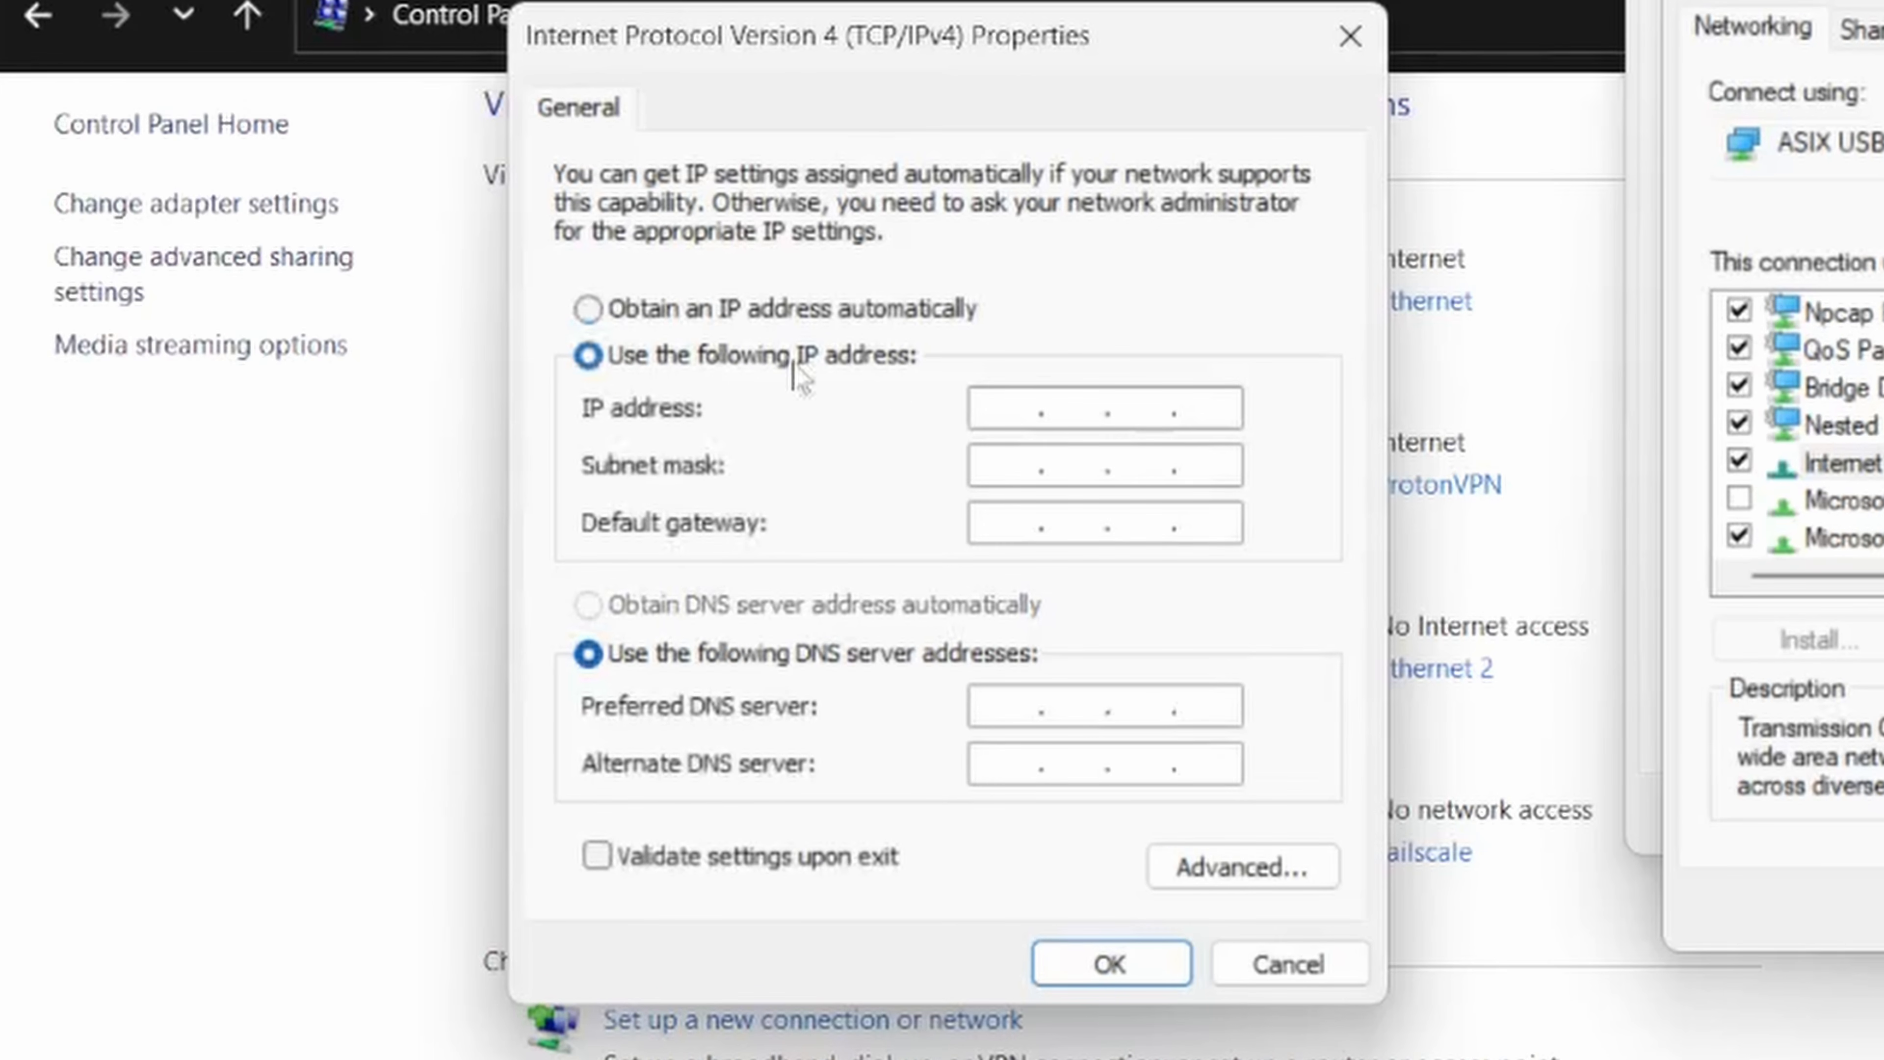
left_click(1037, 414)
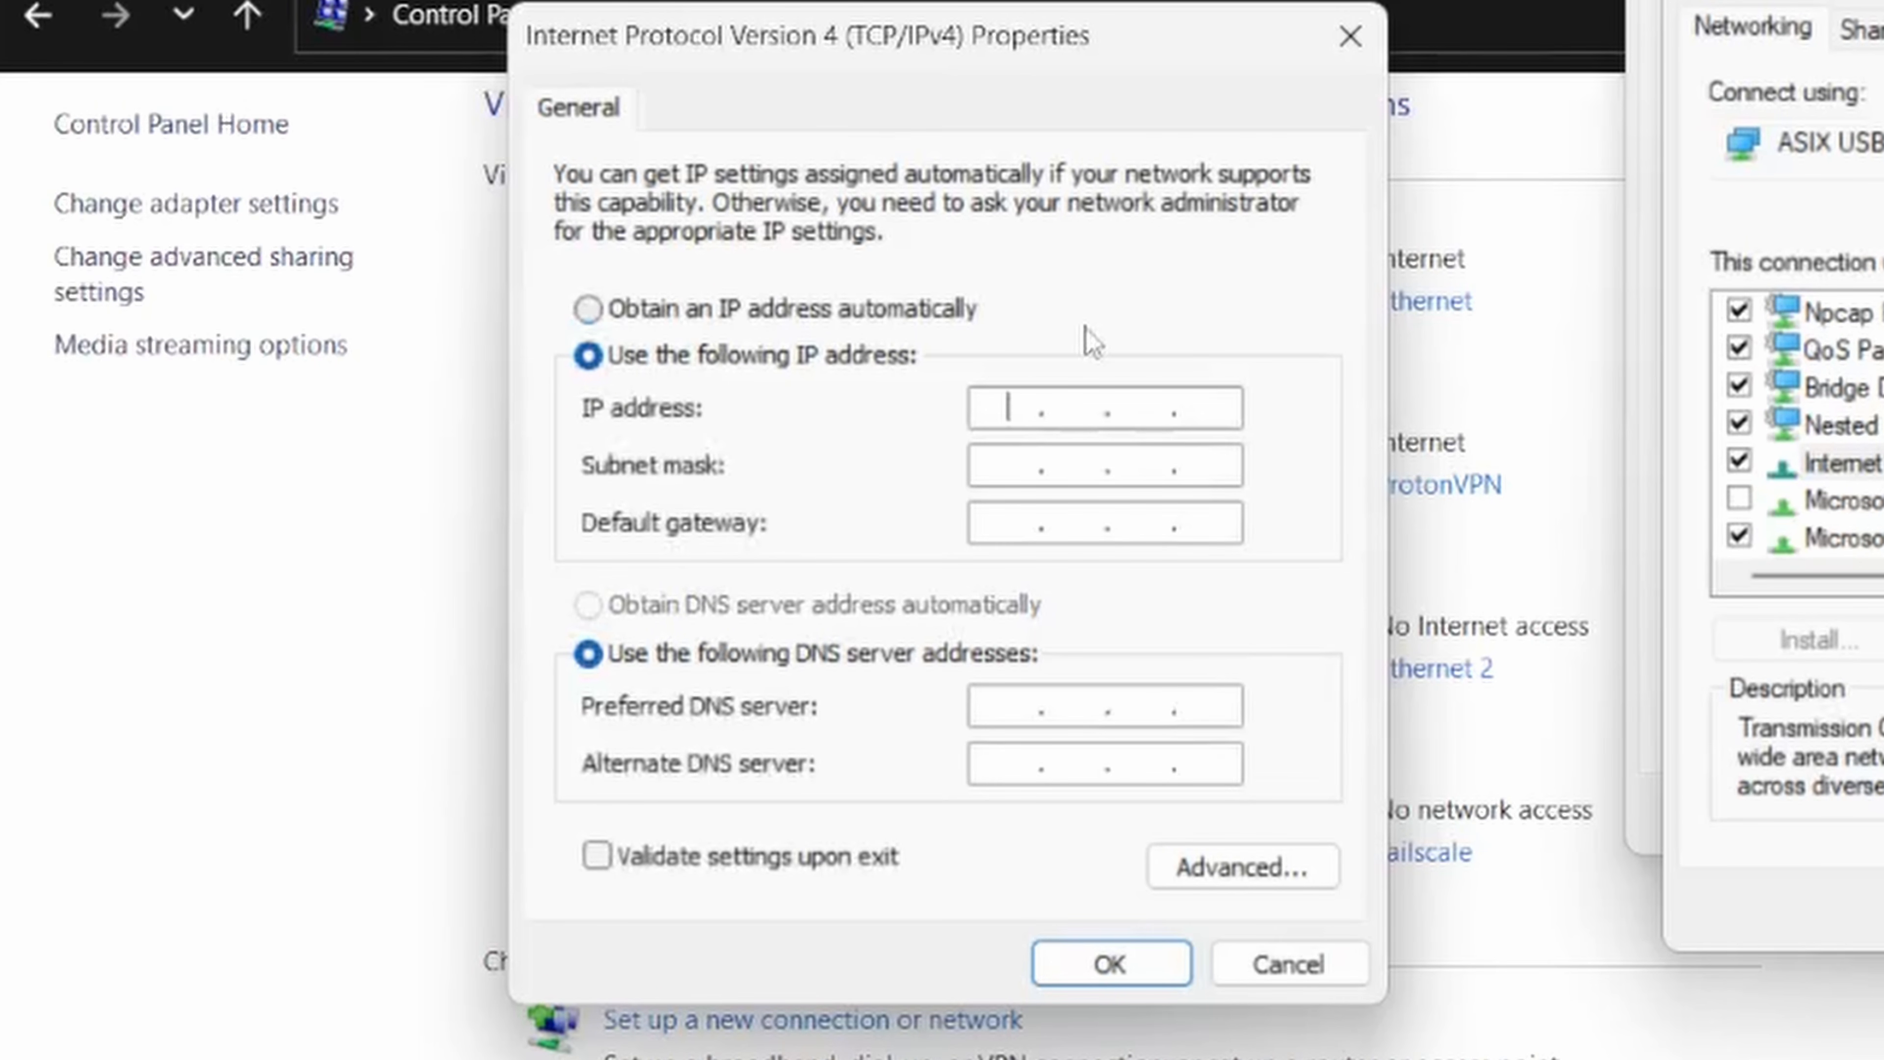
type("192 . 168 . ")
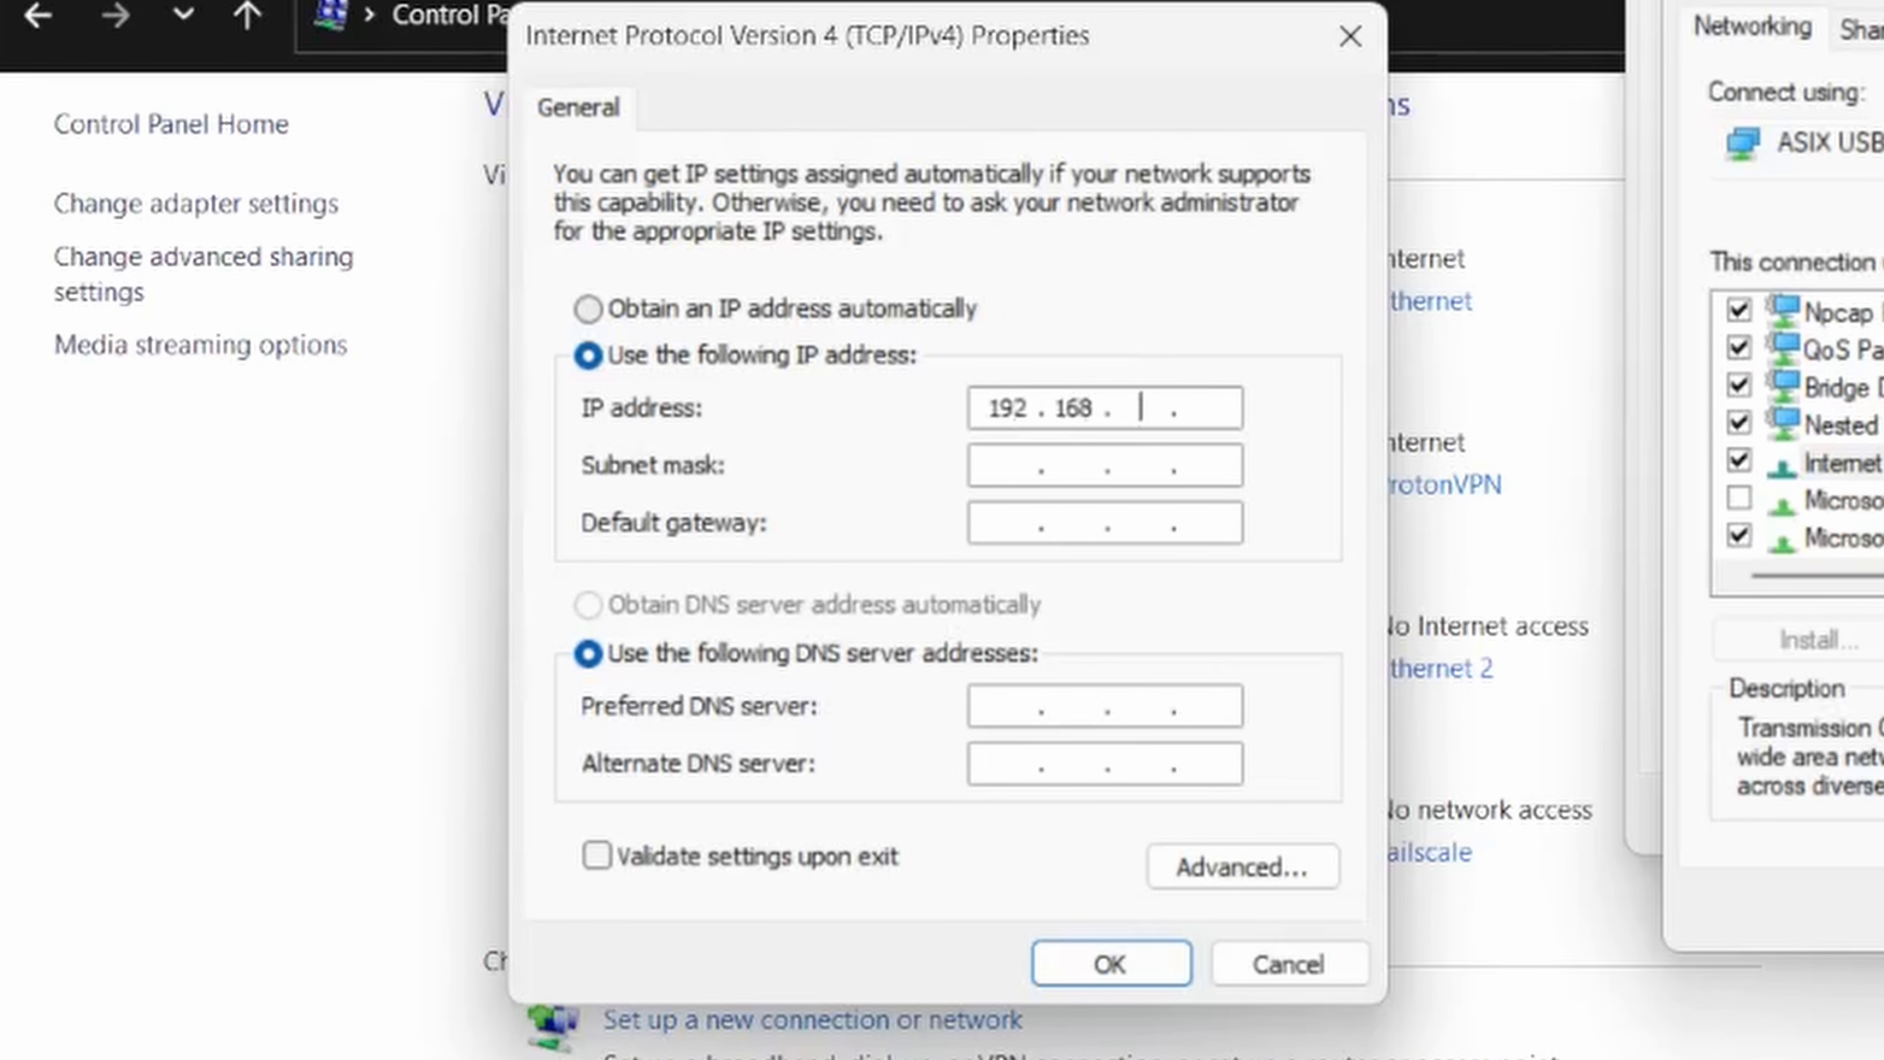
type("1 . 125")
key("Tab")
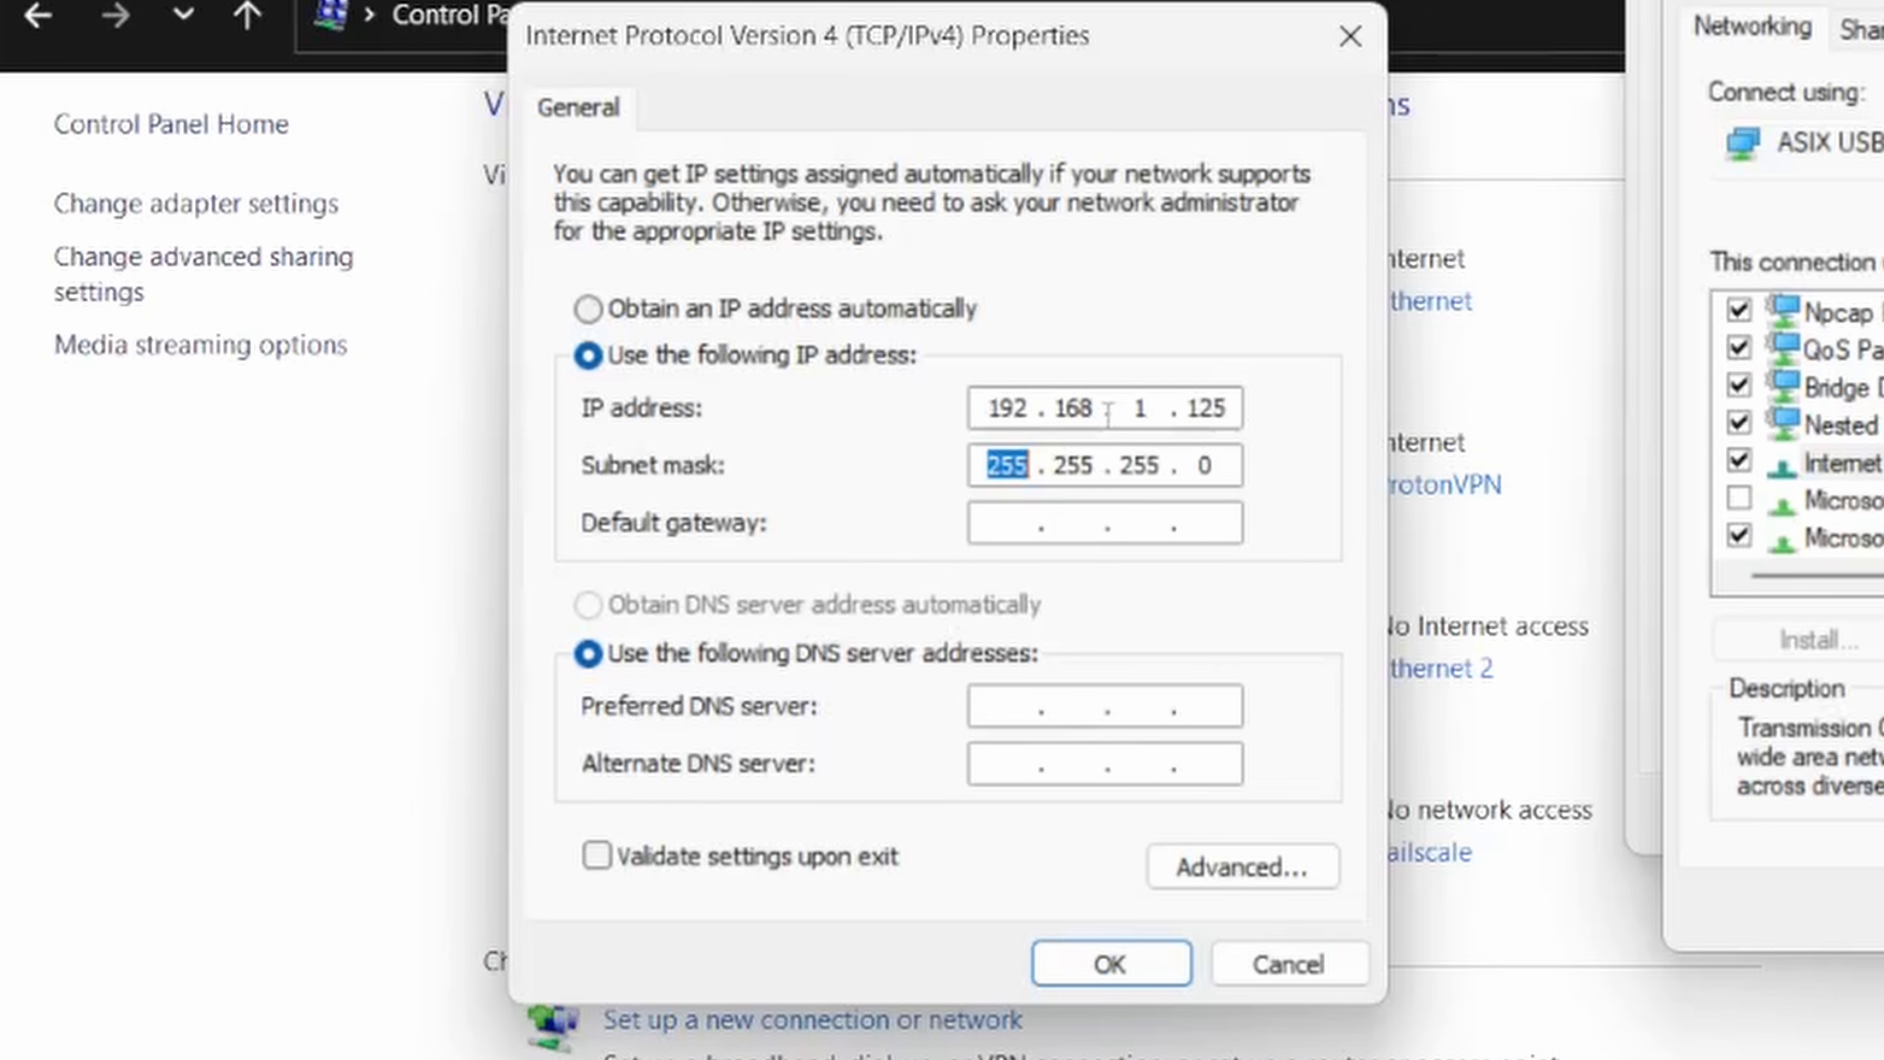
- Apply the manual IPv4 settings with the default gateway left blank, and close the Ethernet 2 dialogs and the Network and Sharing Center
left_click_drag(992, 473, 1149, 464)
left_click(1009, 467)
double_click(1007, 468)
left_click(1029, 520)
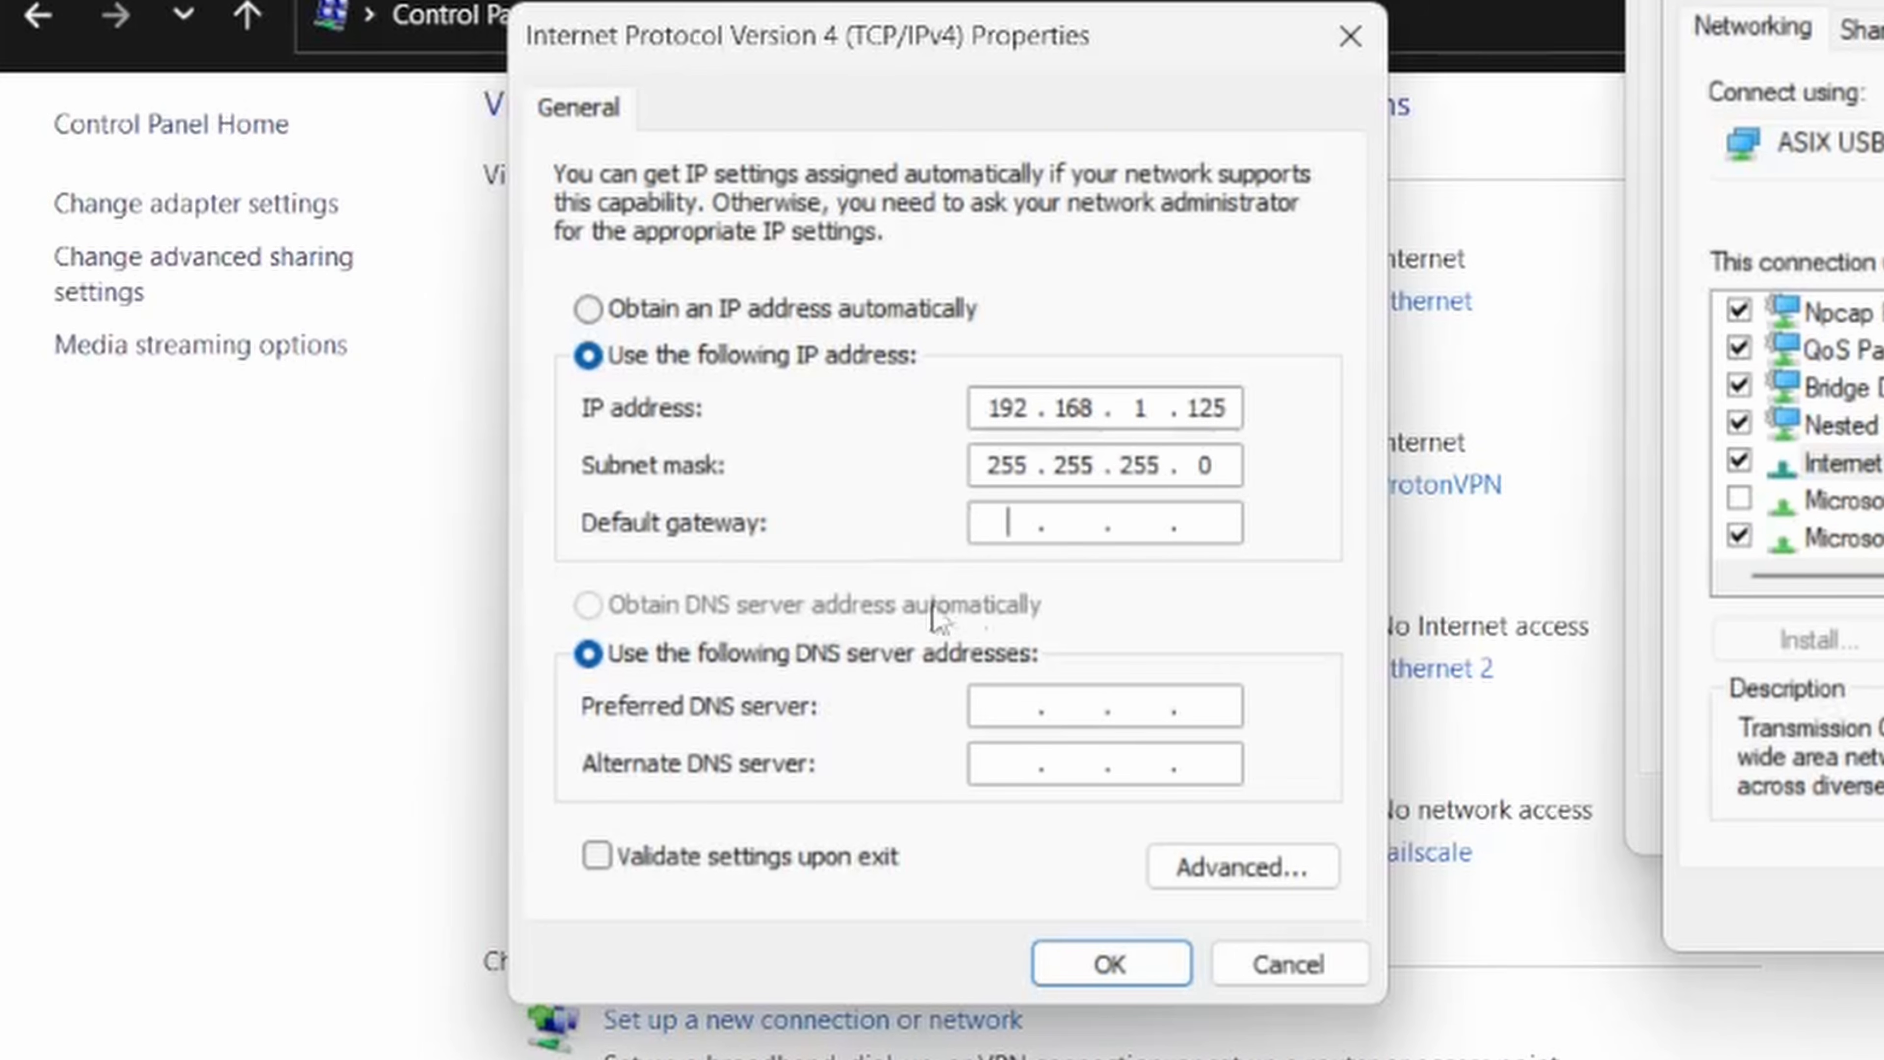
left_click(1121, 966)
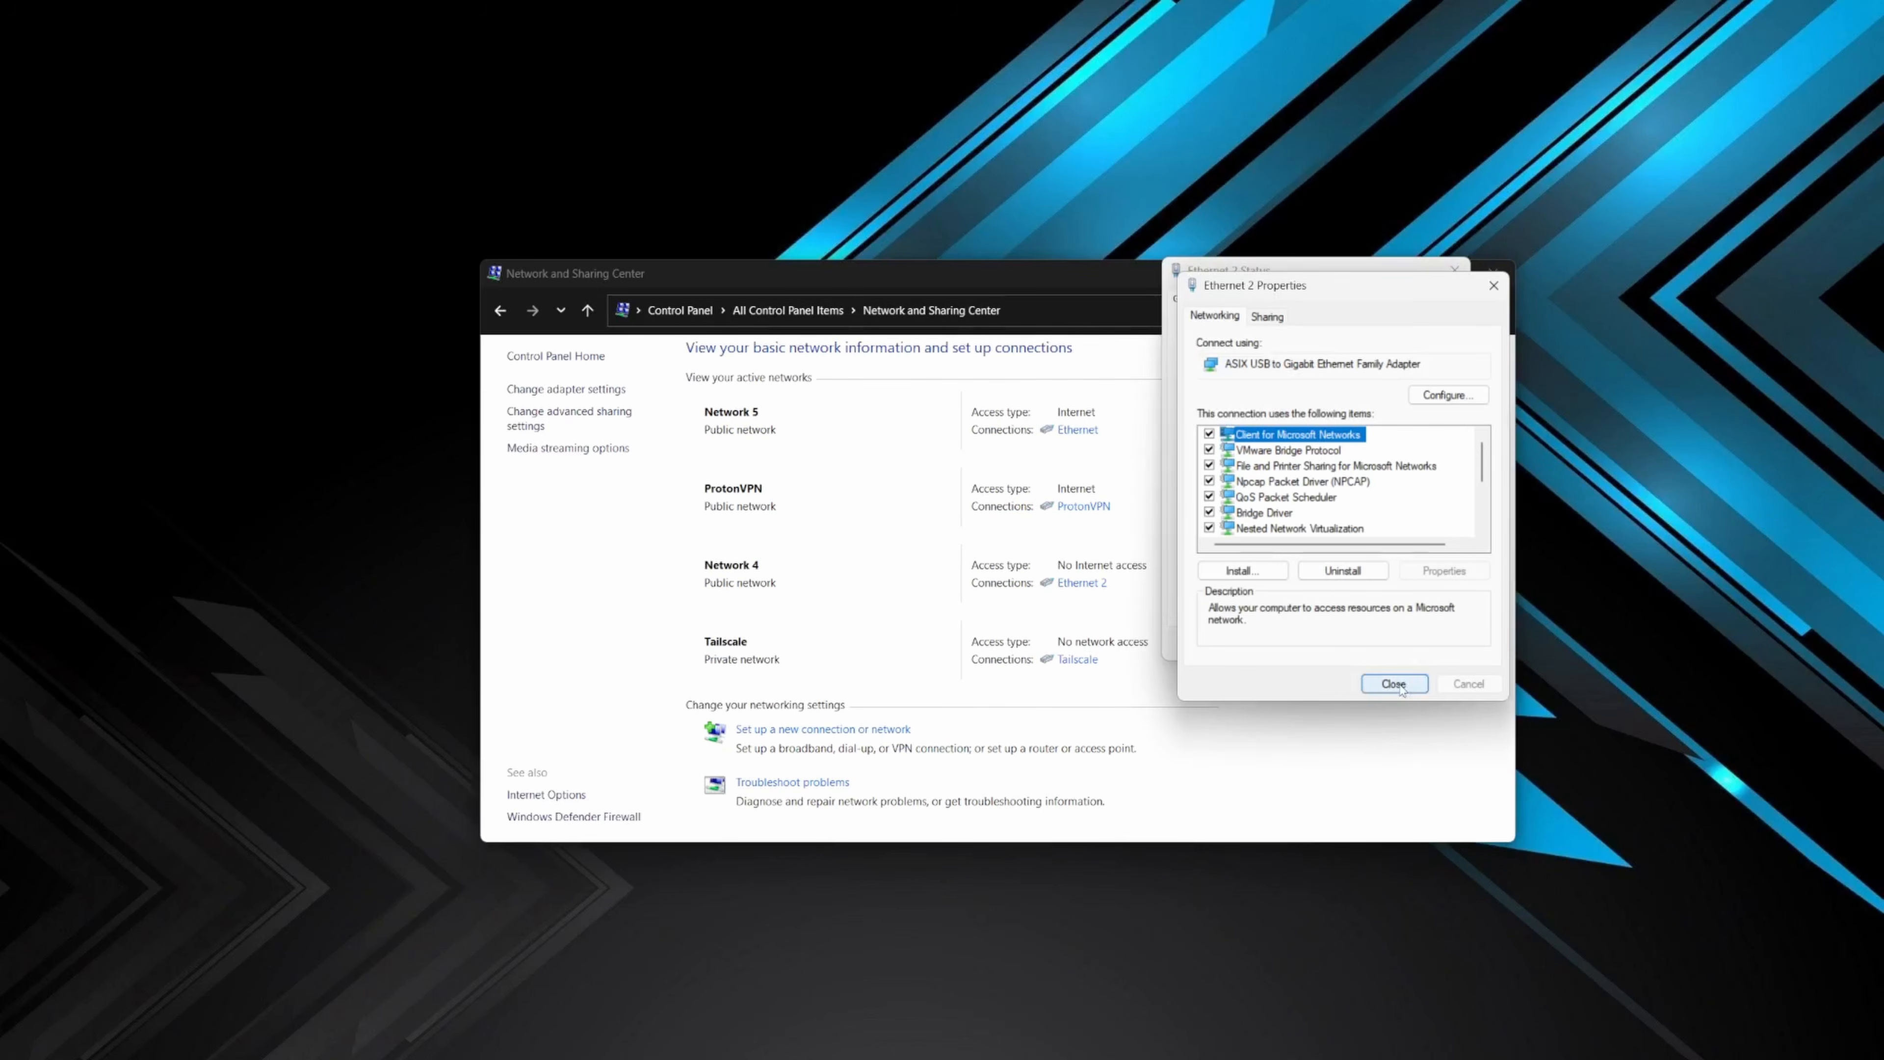
left_click(1394, 683)
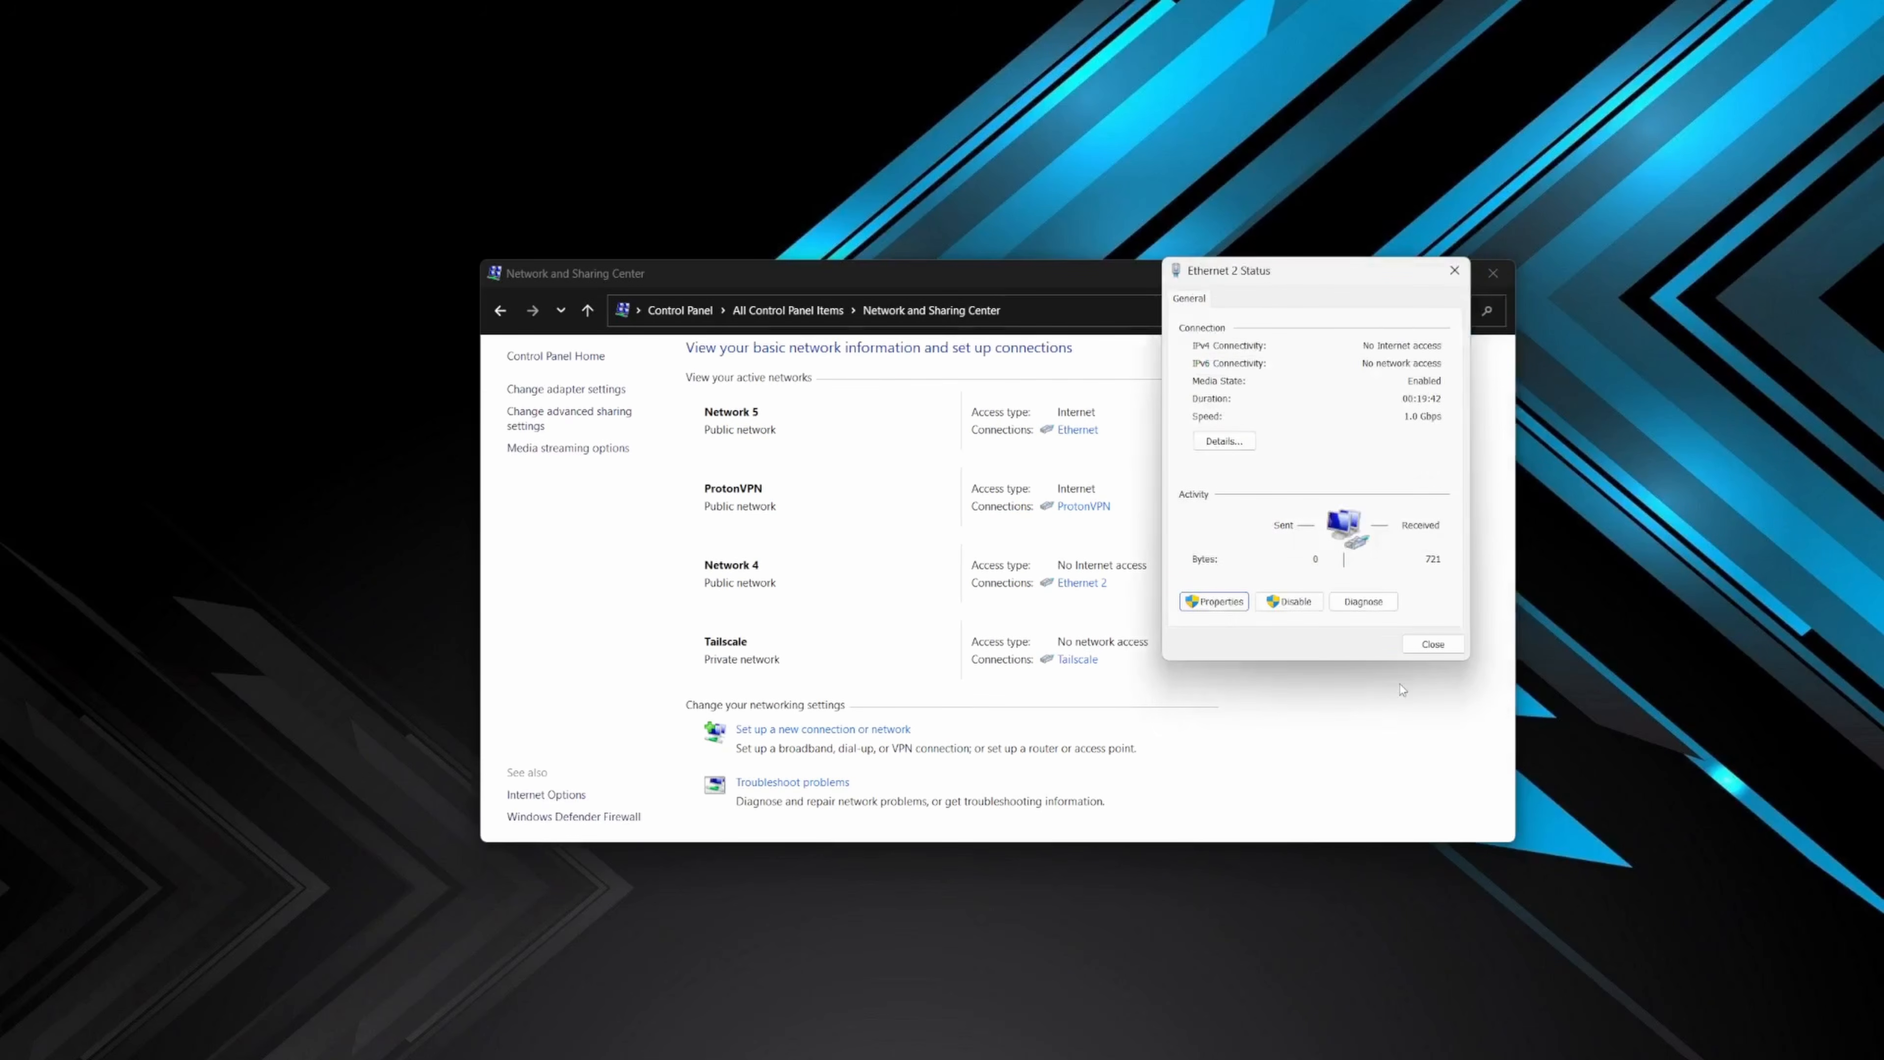
left_click(1432, 642)
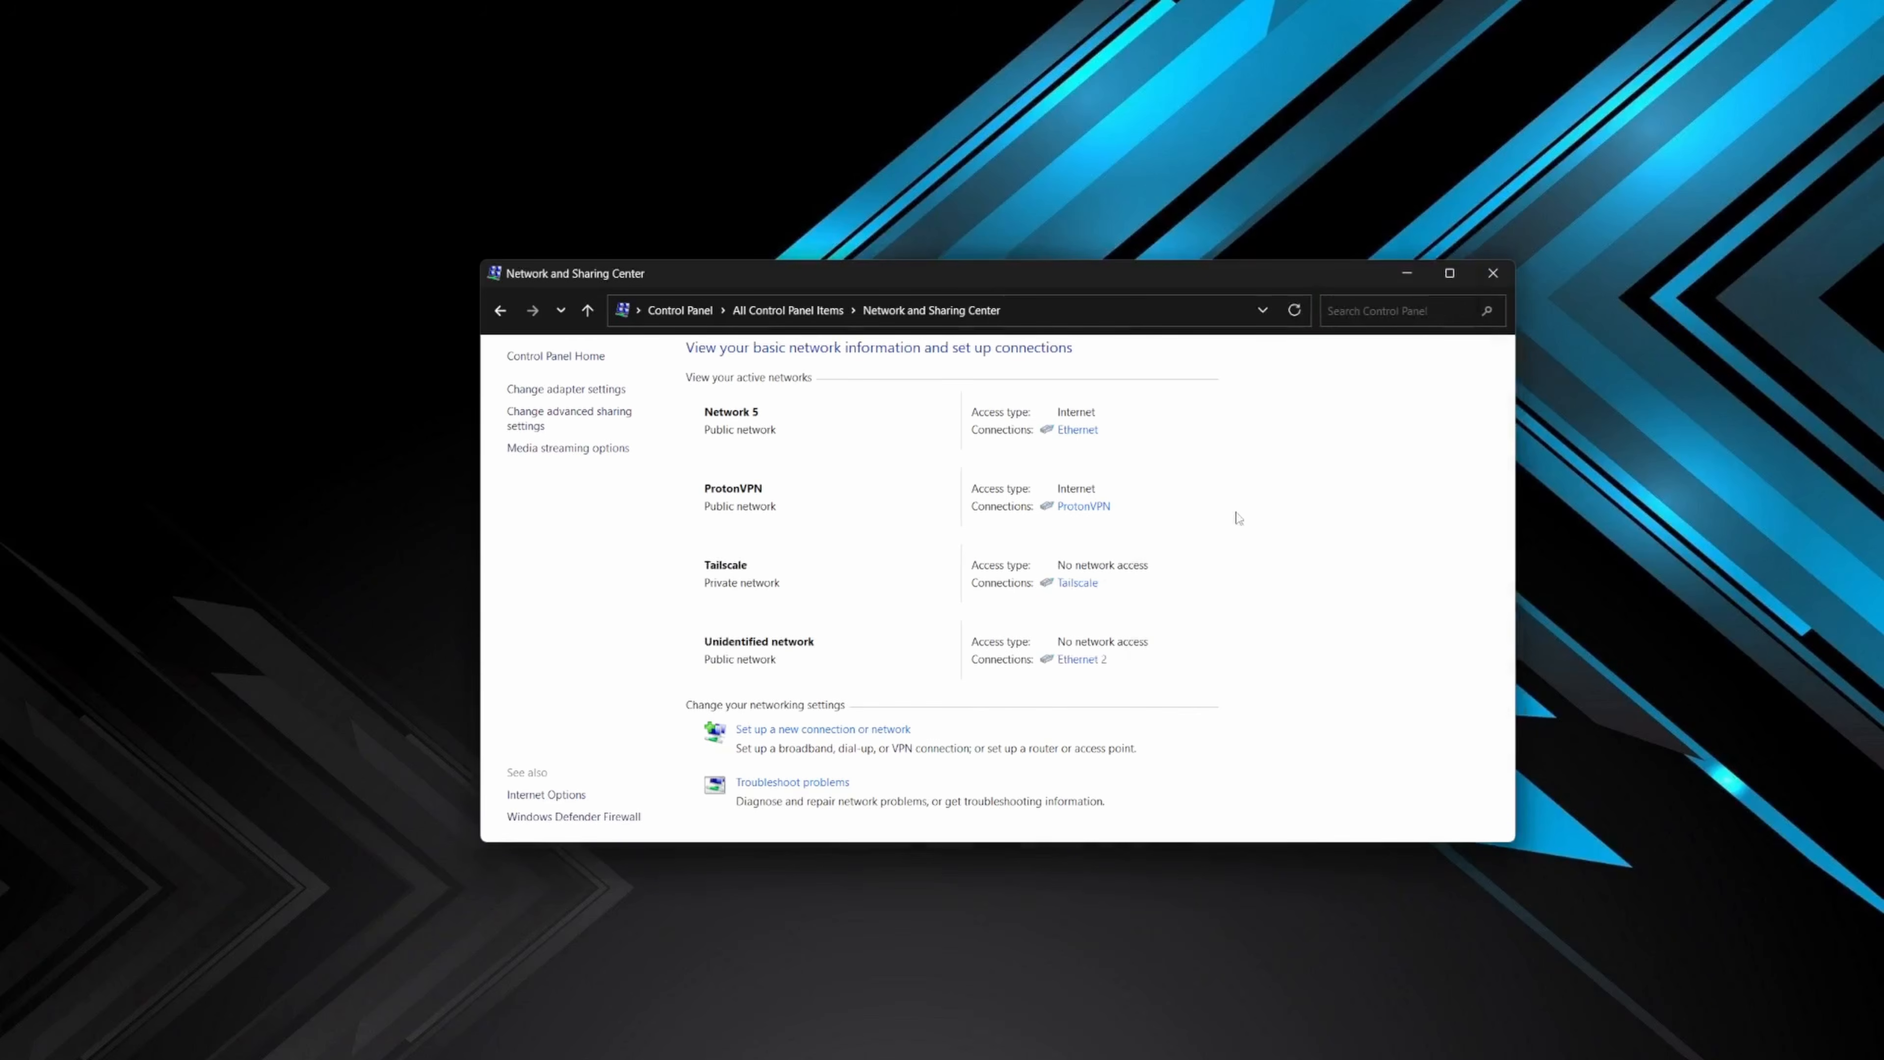
left_click(1491, 275)
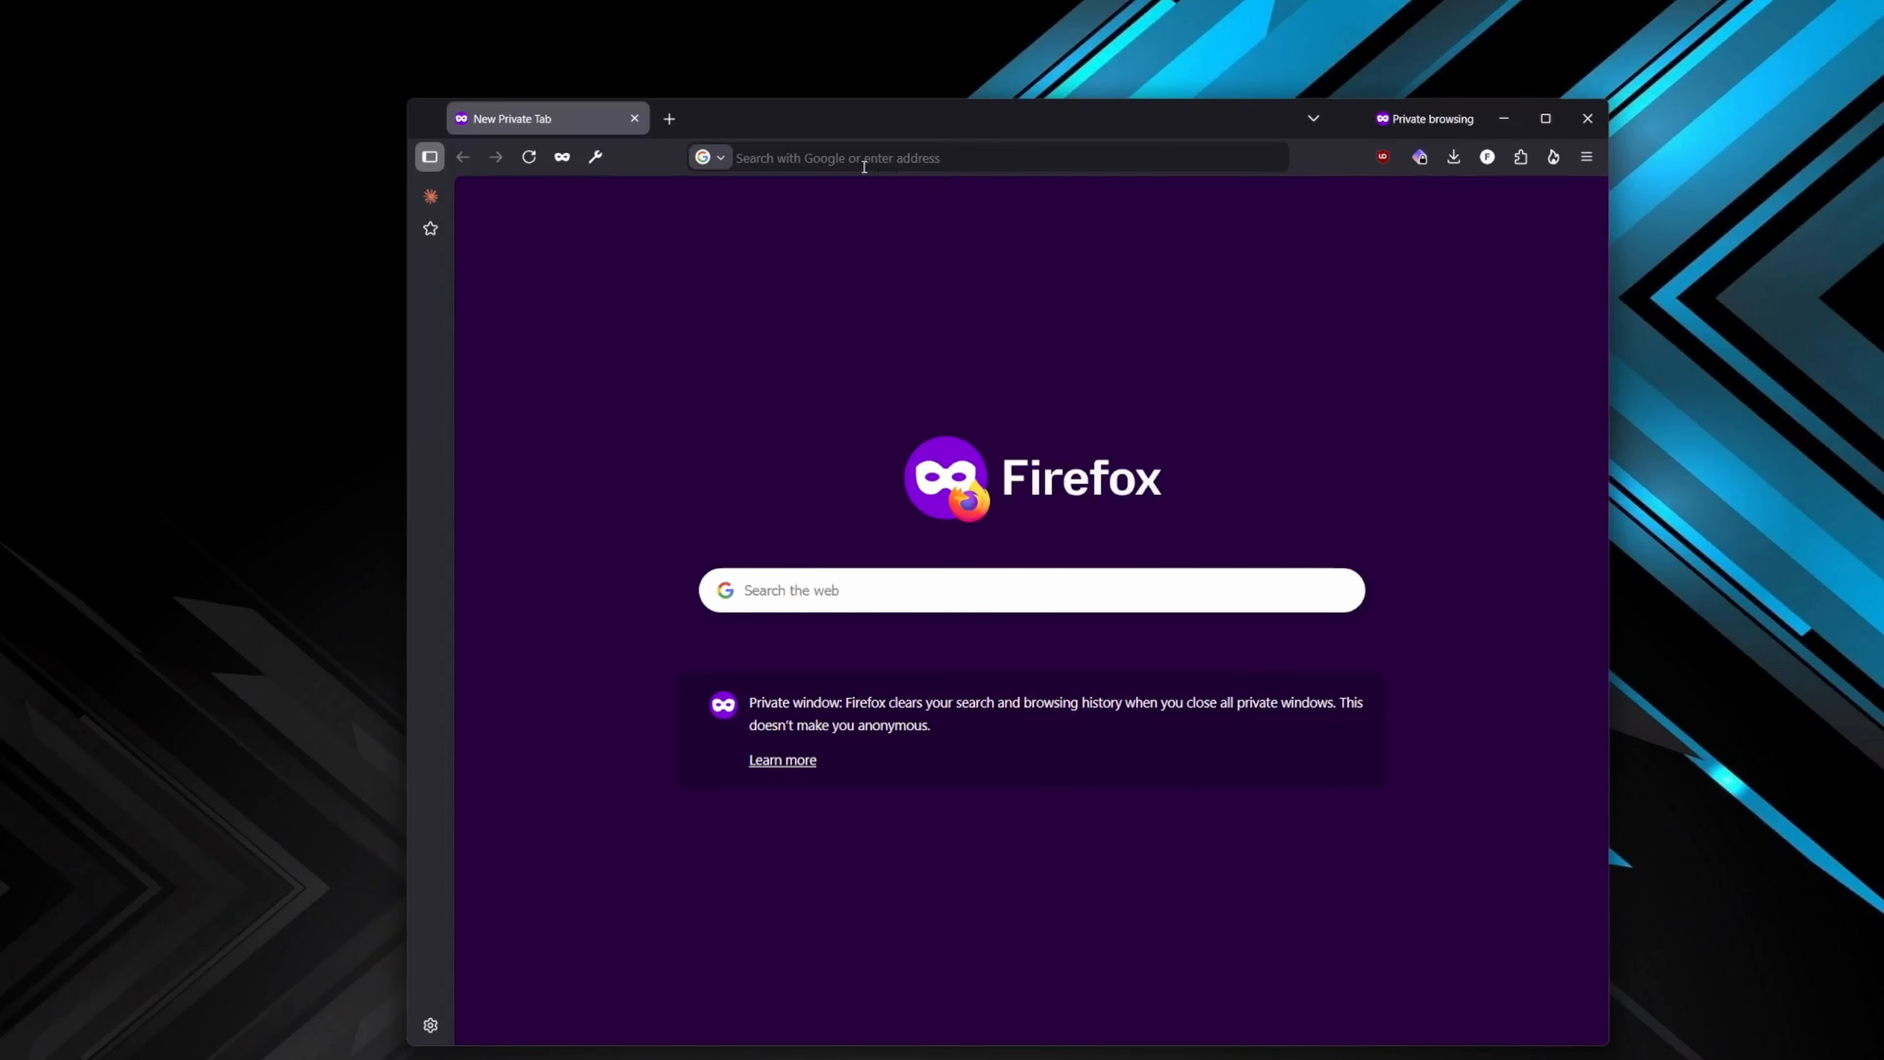
- Try to load the device's web page at 192.168.1.99 in a Firefox private window
left_click(867, 164)
type("h")
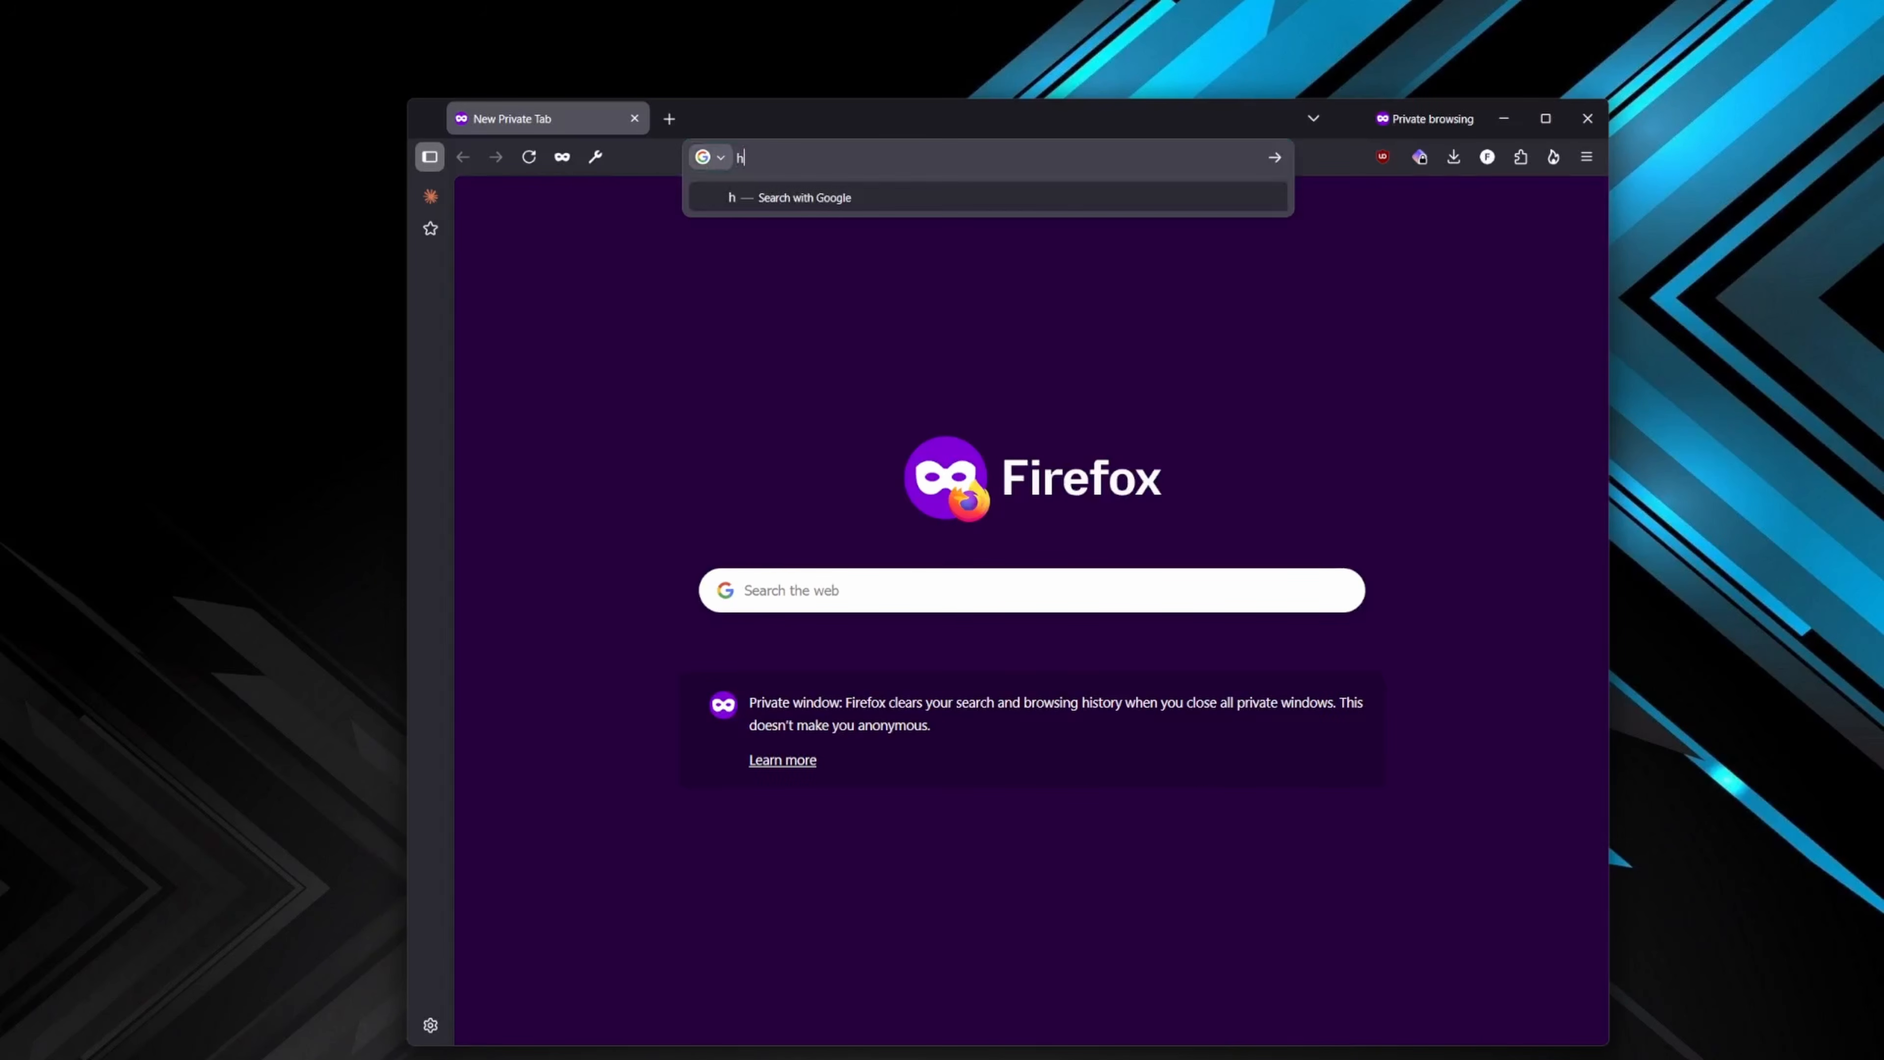
type("ttps://192")
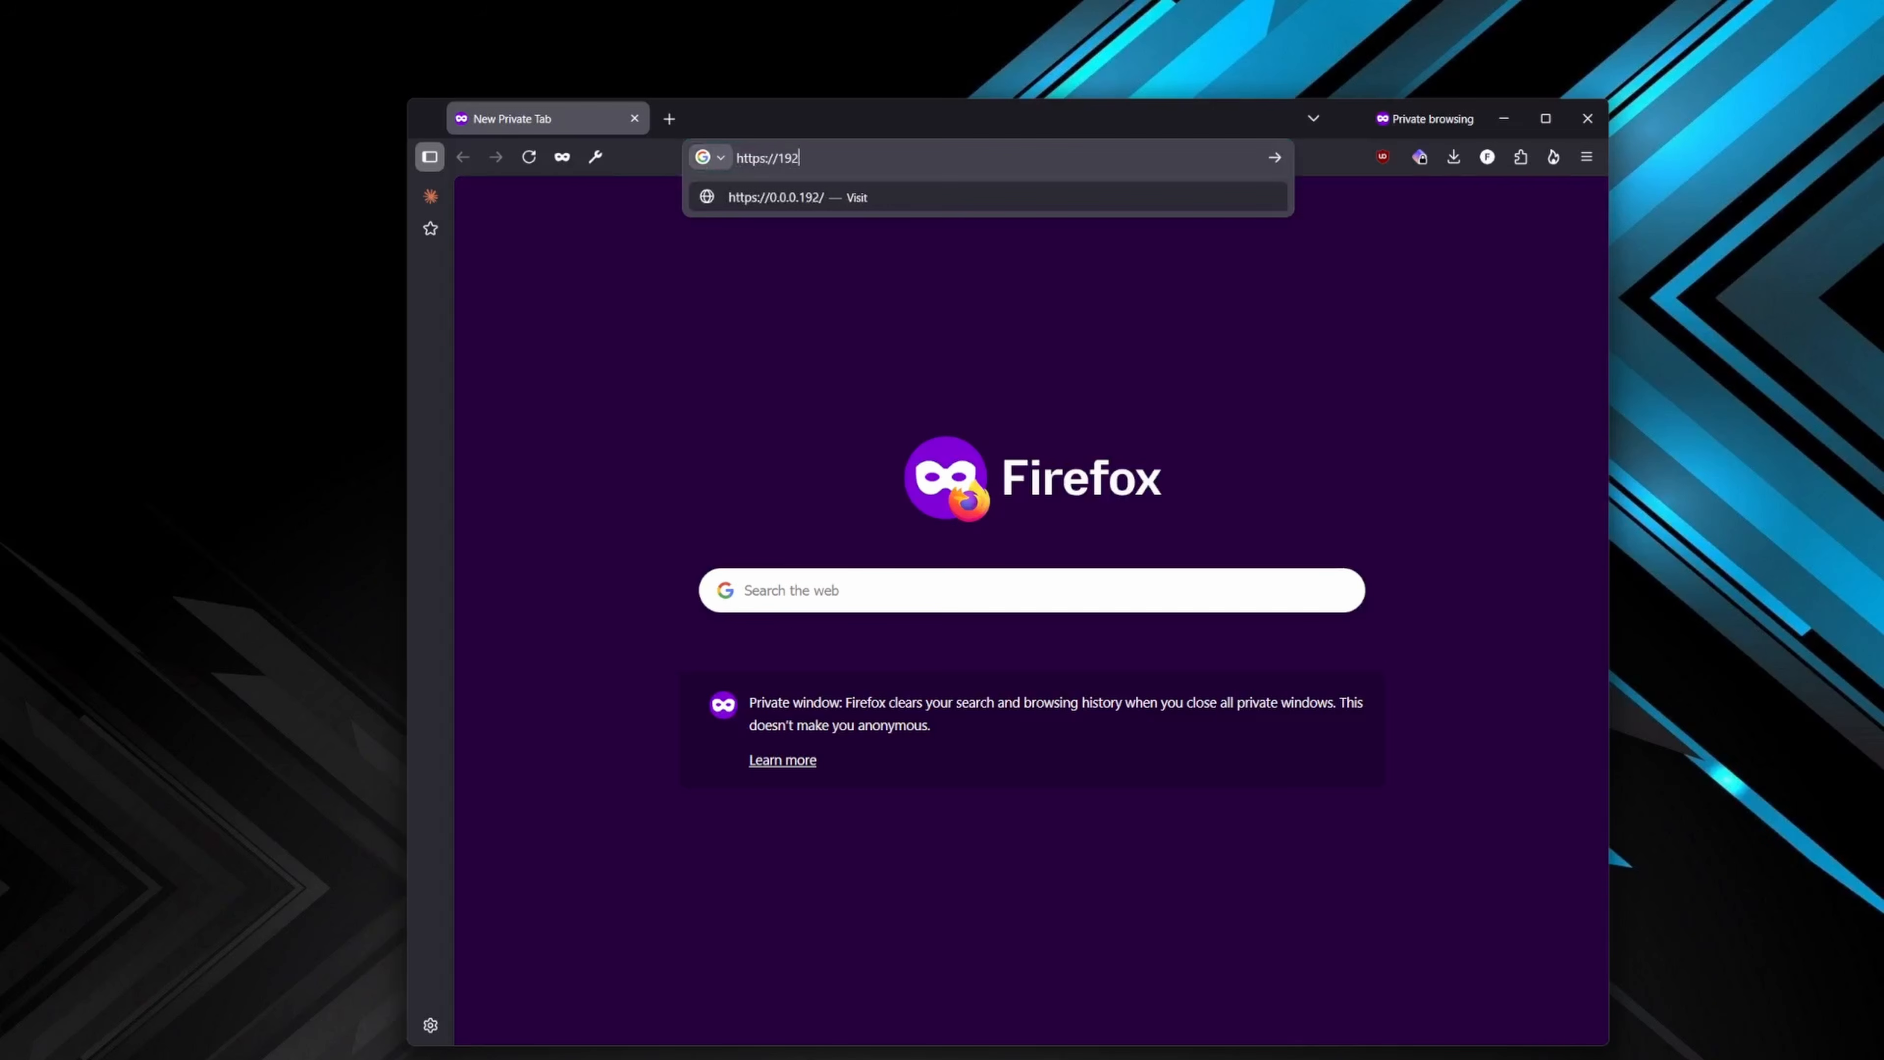
type(".168.1.99")
key("Return")
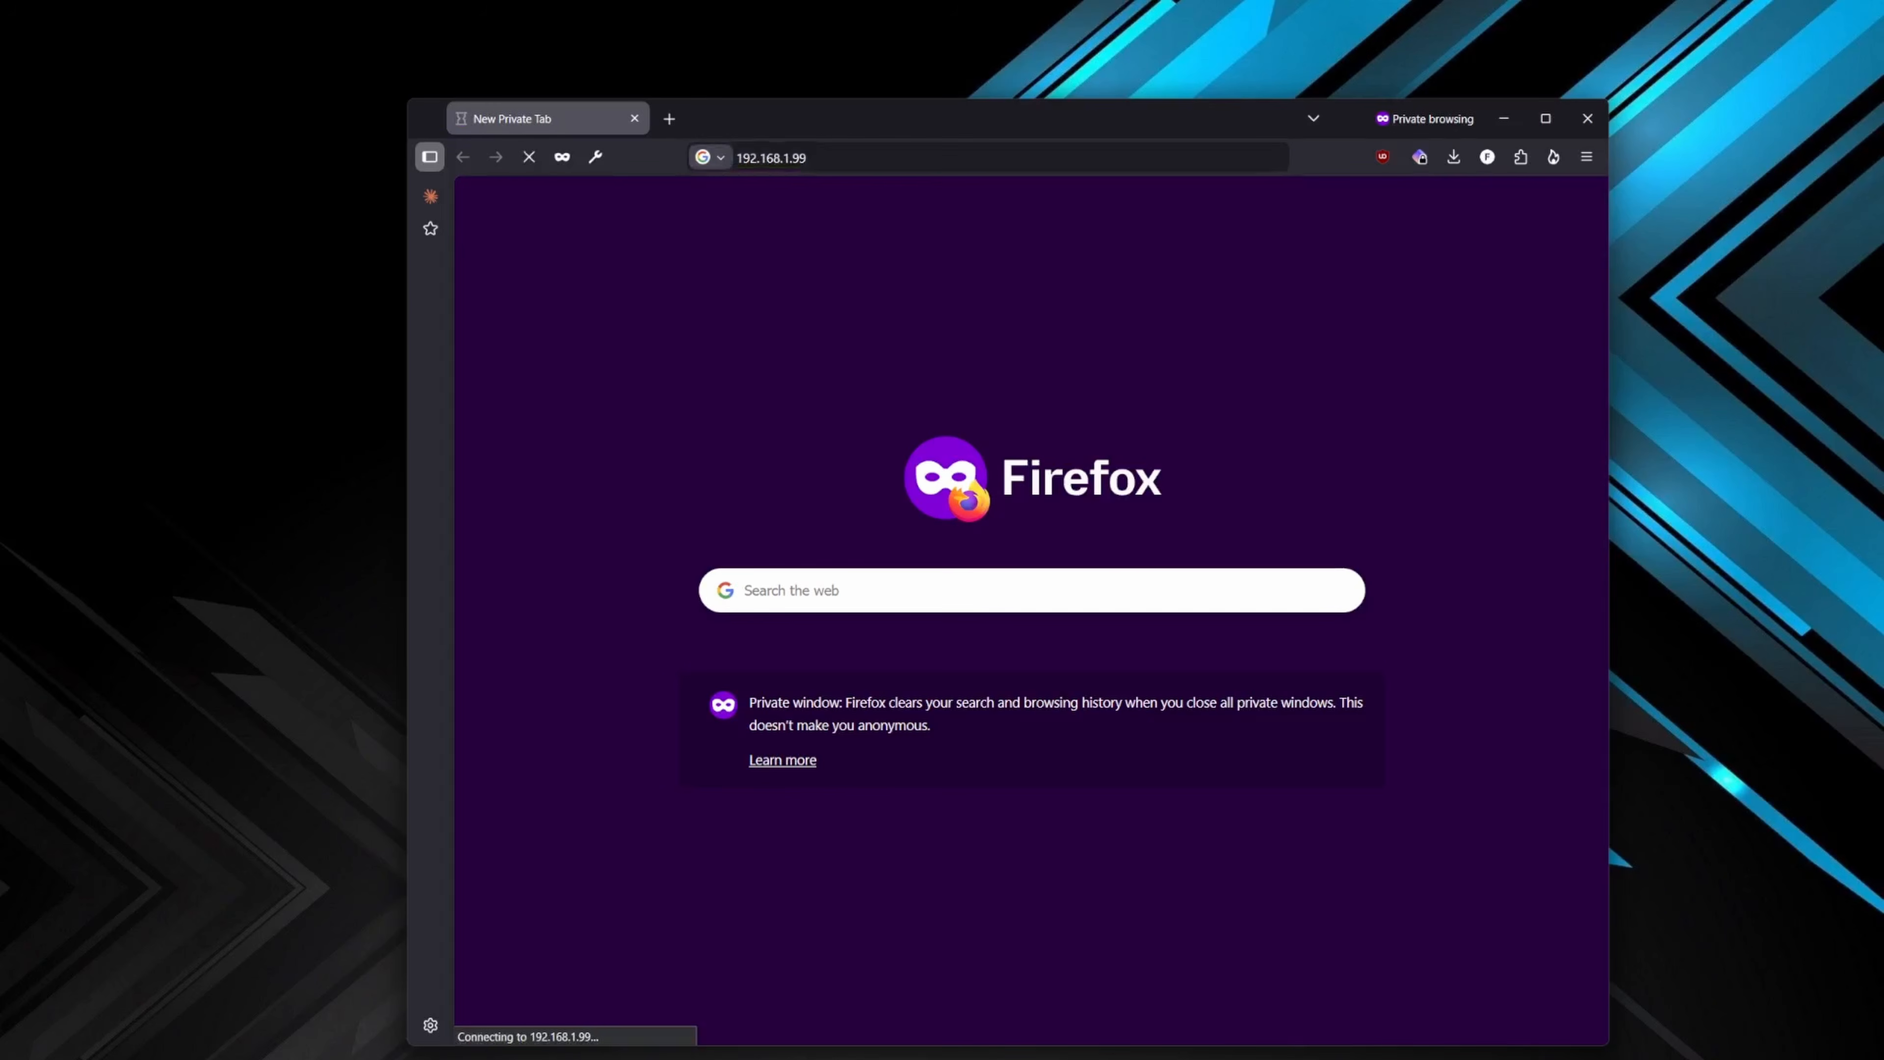
left_click(829, 157)
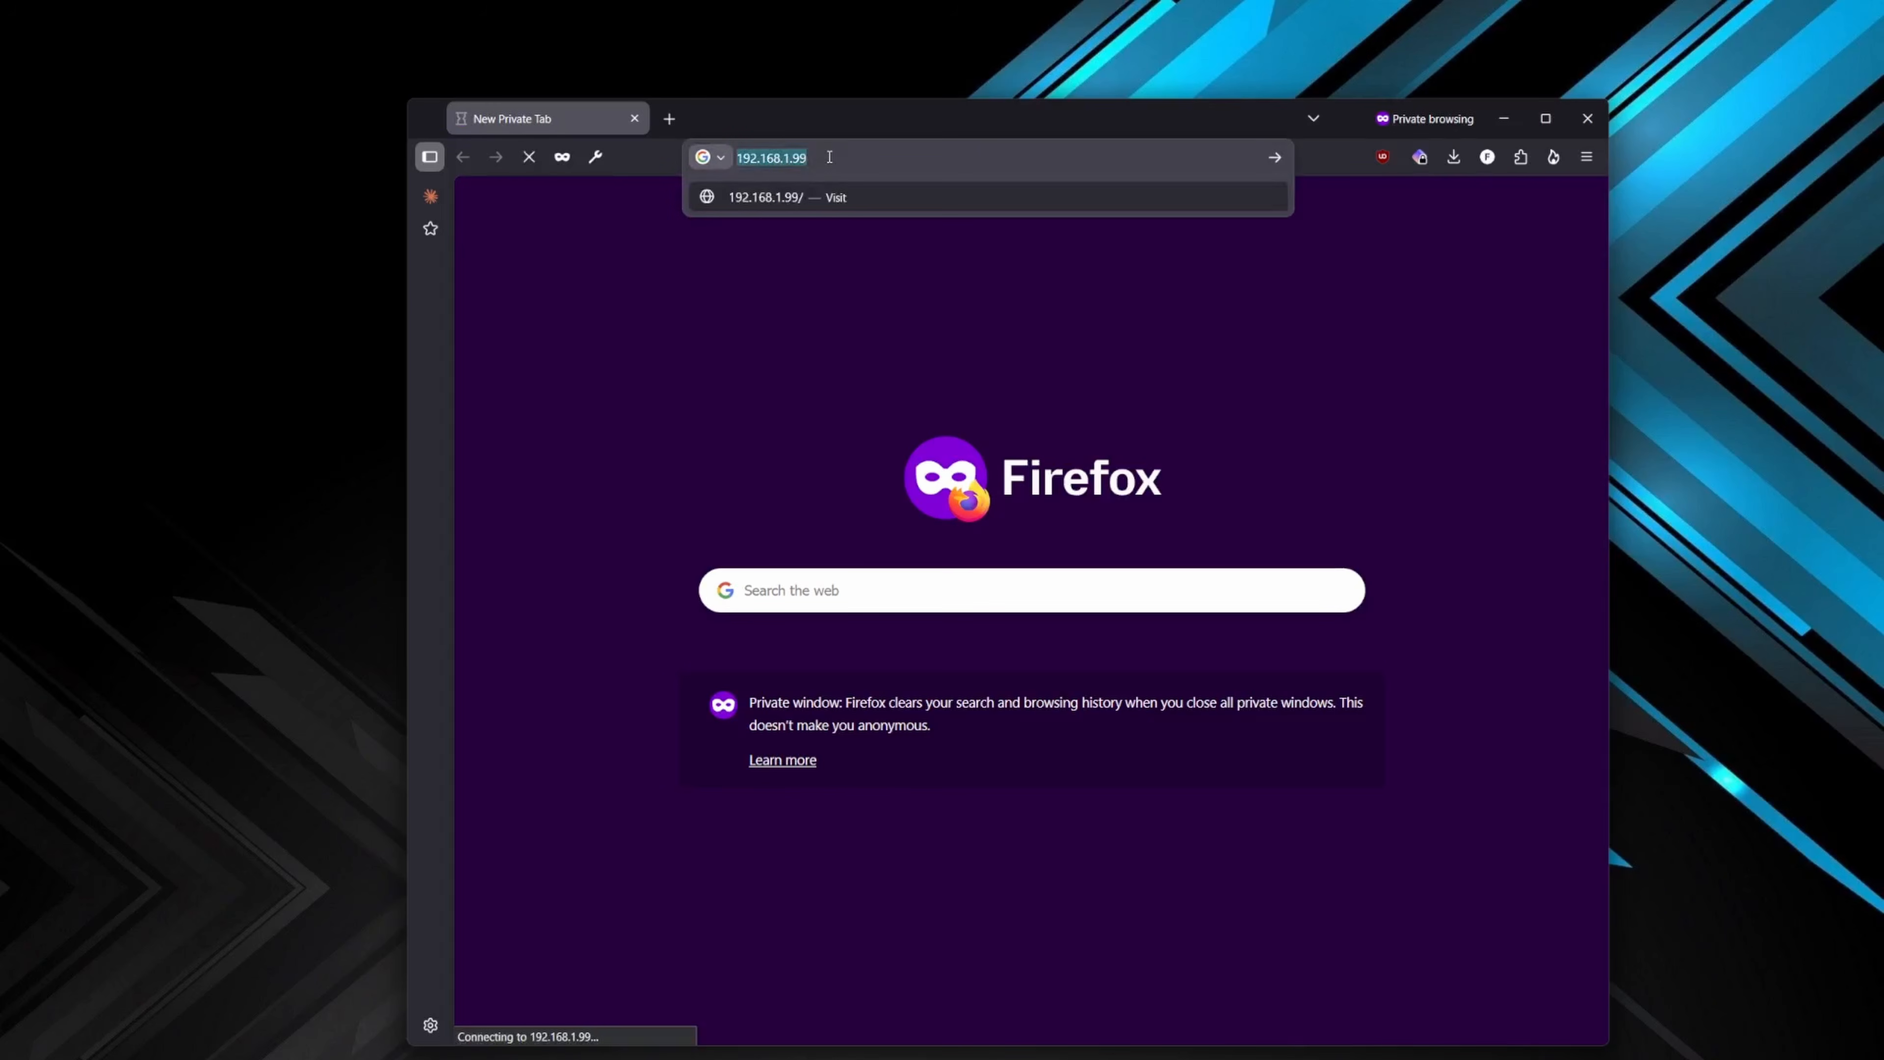
- Return to PowerShell and check the Ethernet adapter's IPv4 address in the ipconfig output, then minimize the terminal
key("alt+Tab")
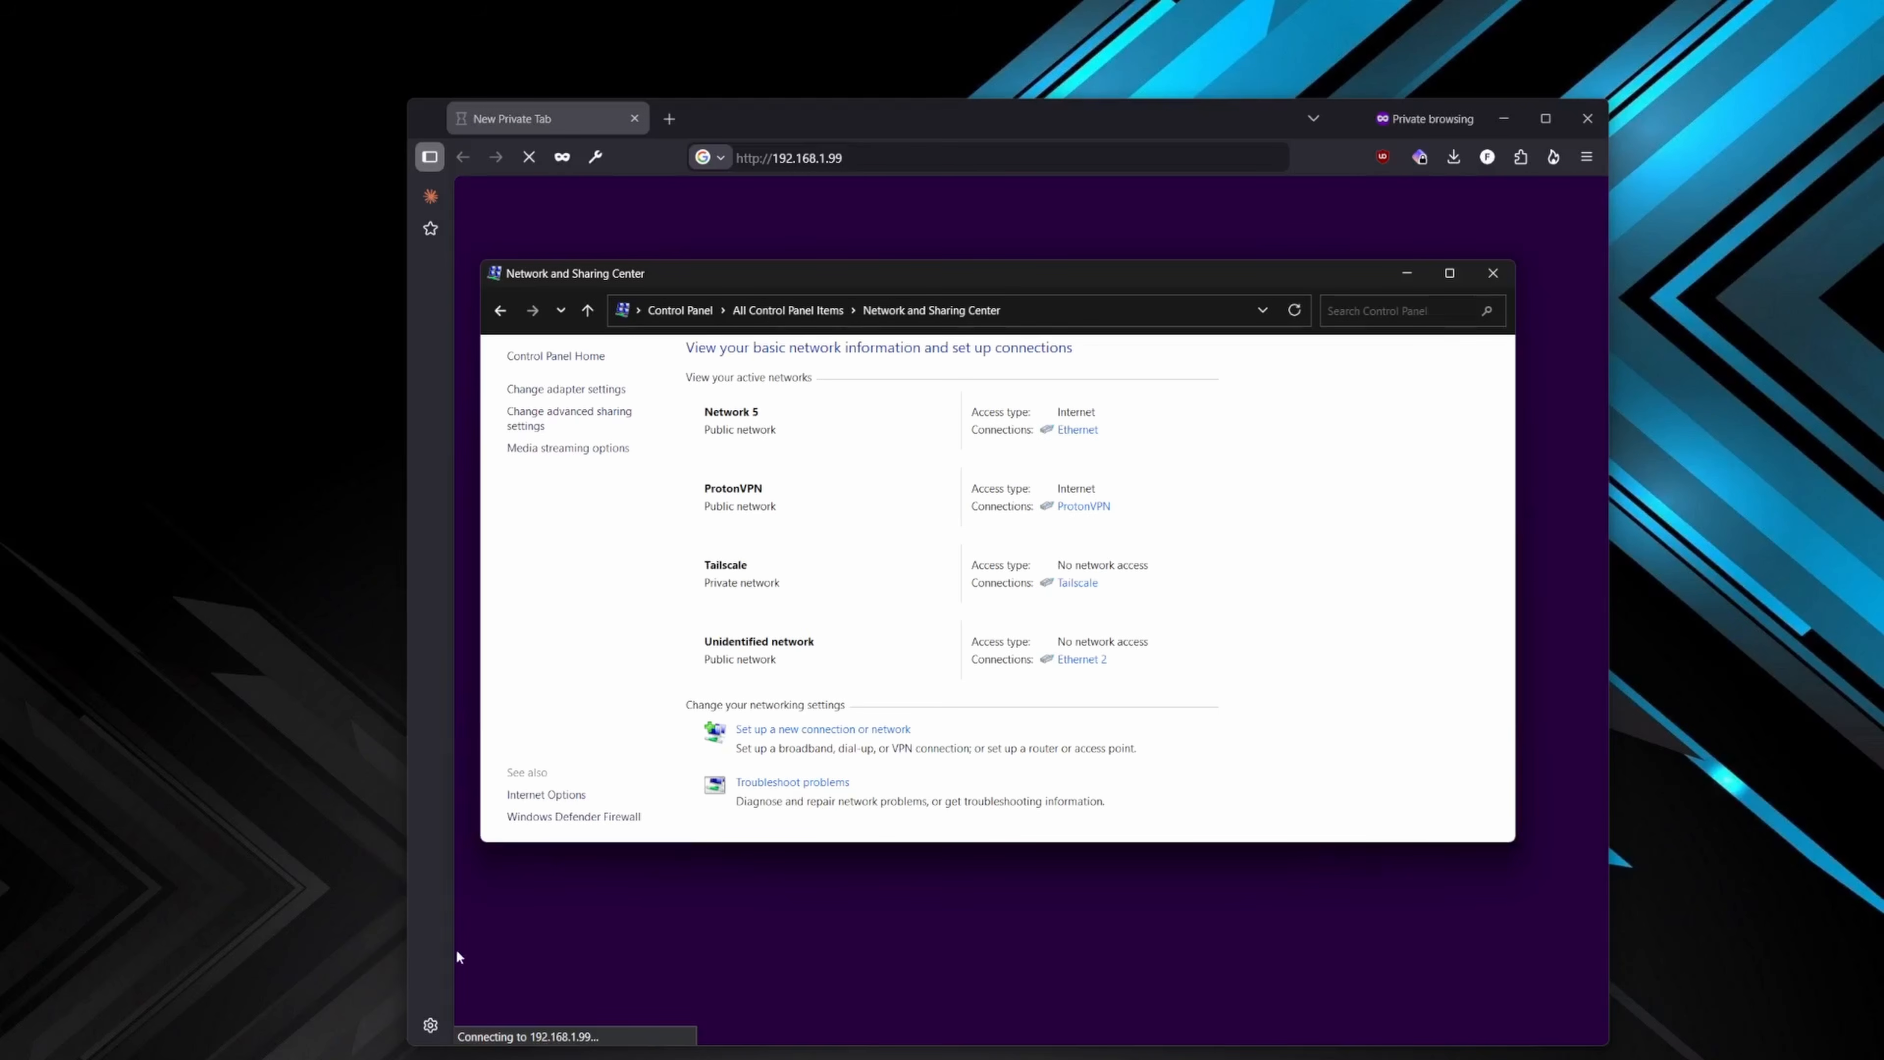
key("alt+Tab")
scroll(929, 445, "up", 9)
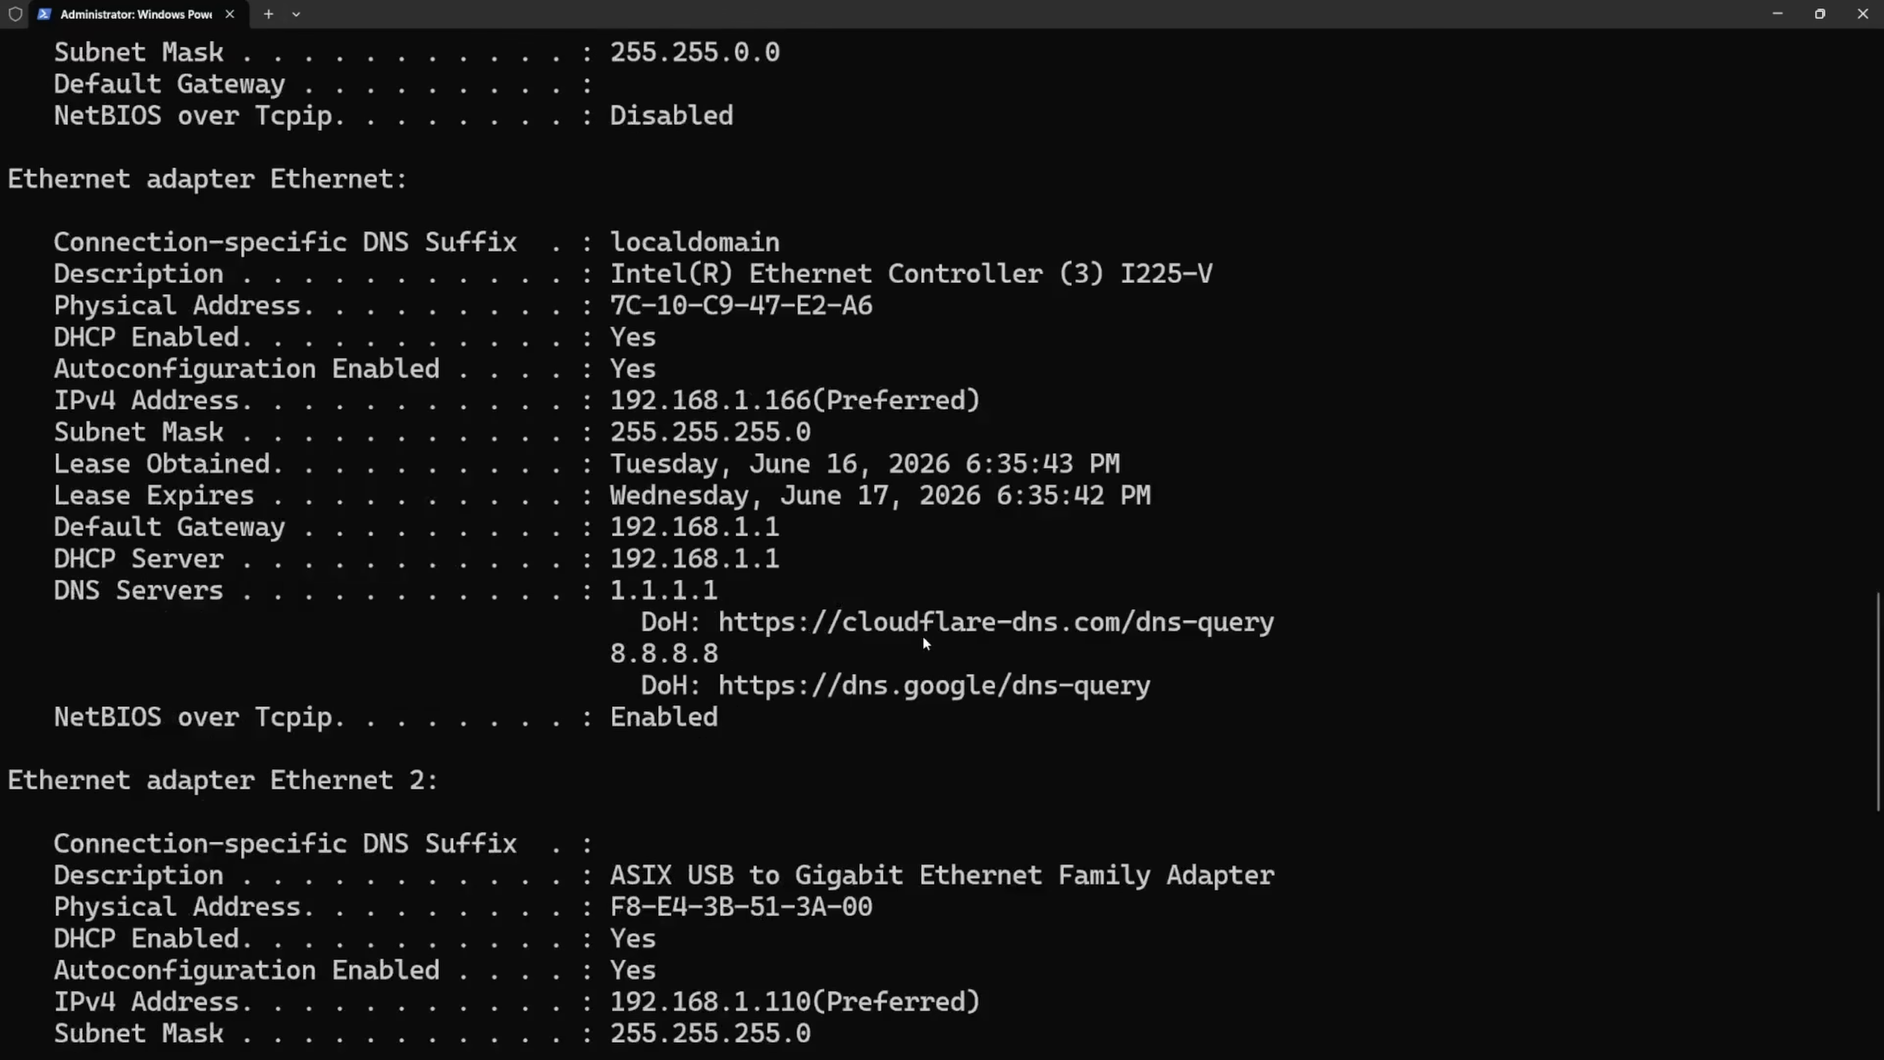
scroll(917, 651, "down", 5)
left_click_drag(810, 400, 605, 403)
left_click(739, 509)
left_click(1777, 15)
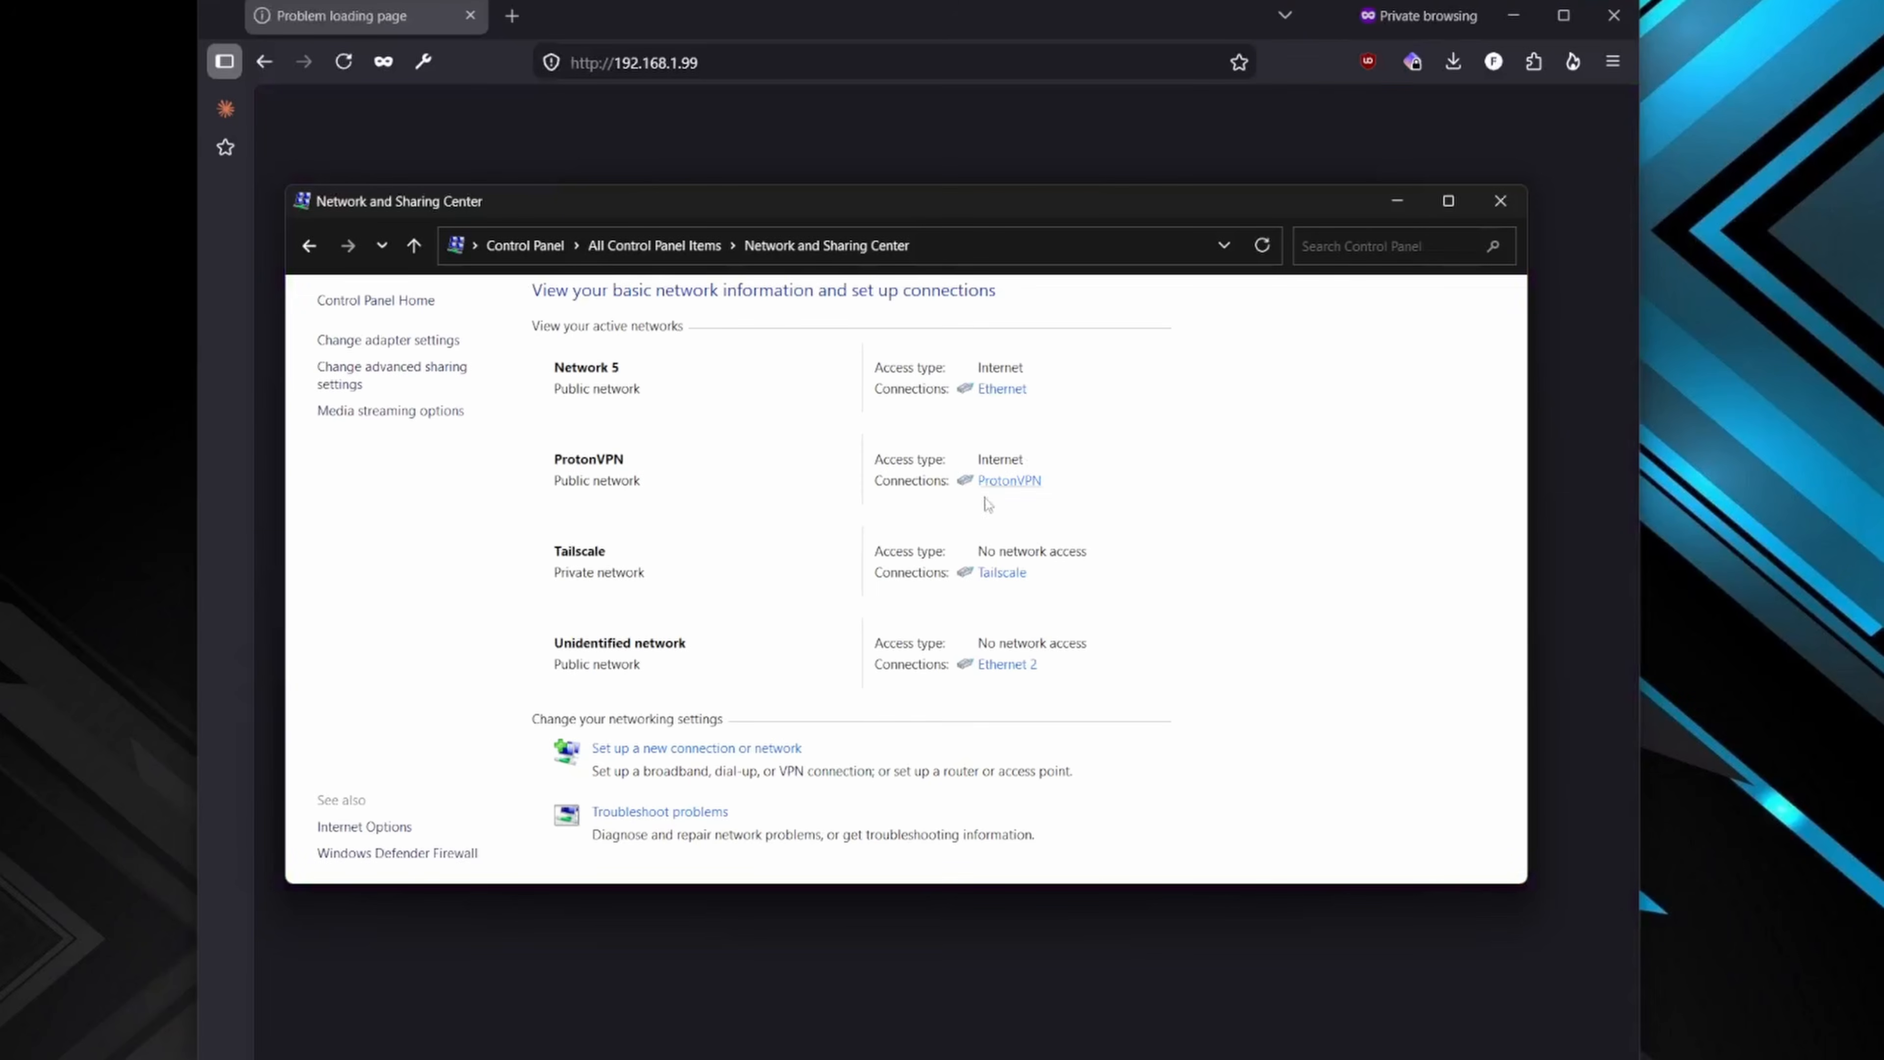
- Disable the Ethernet adapter connected to Network 5 and return to the browser
left_click(1001, 389)
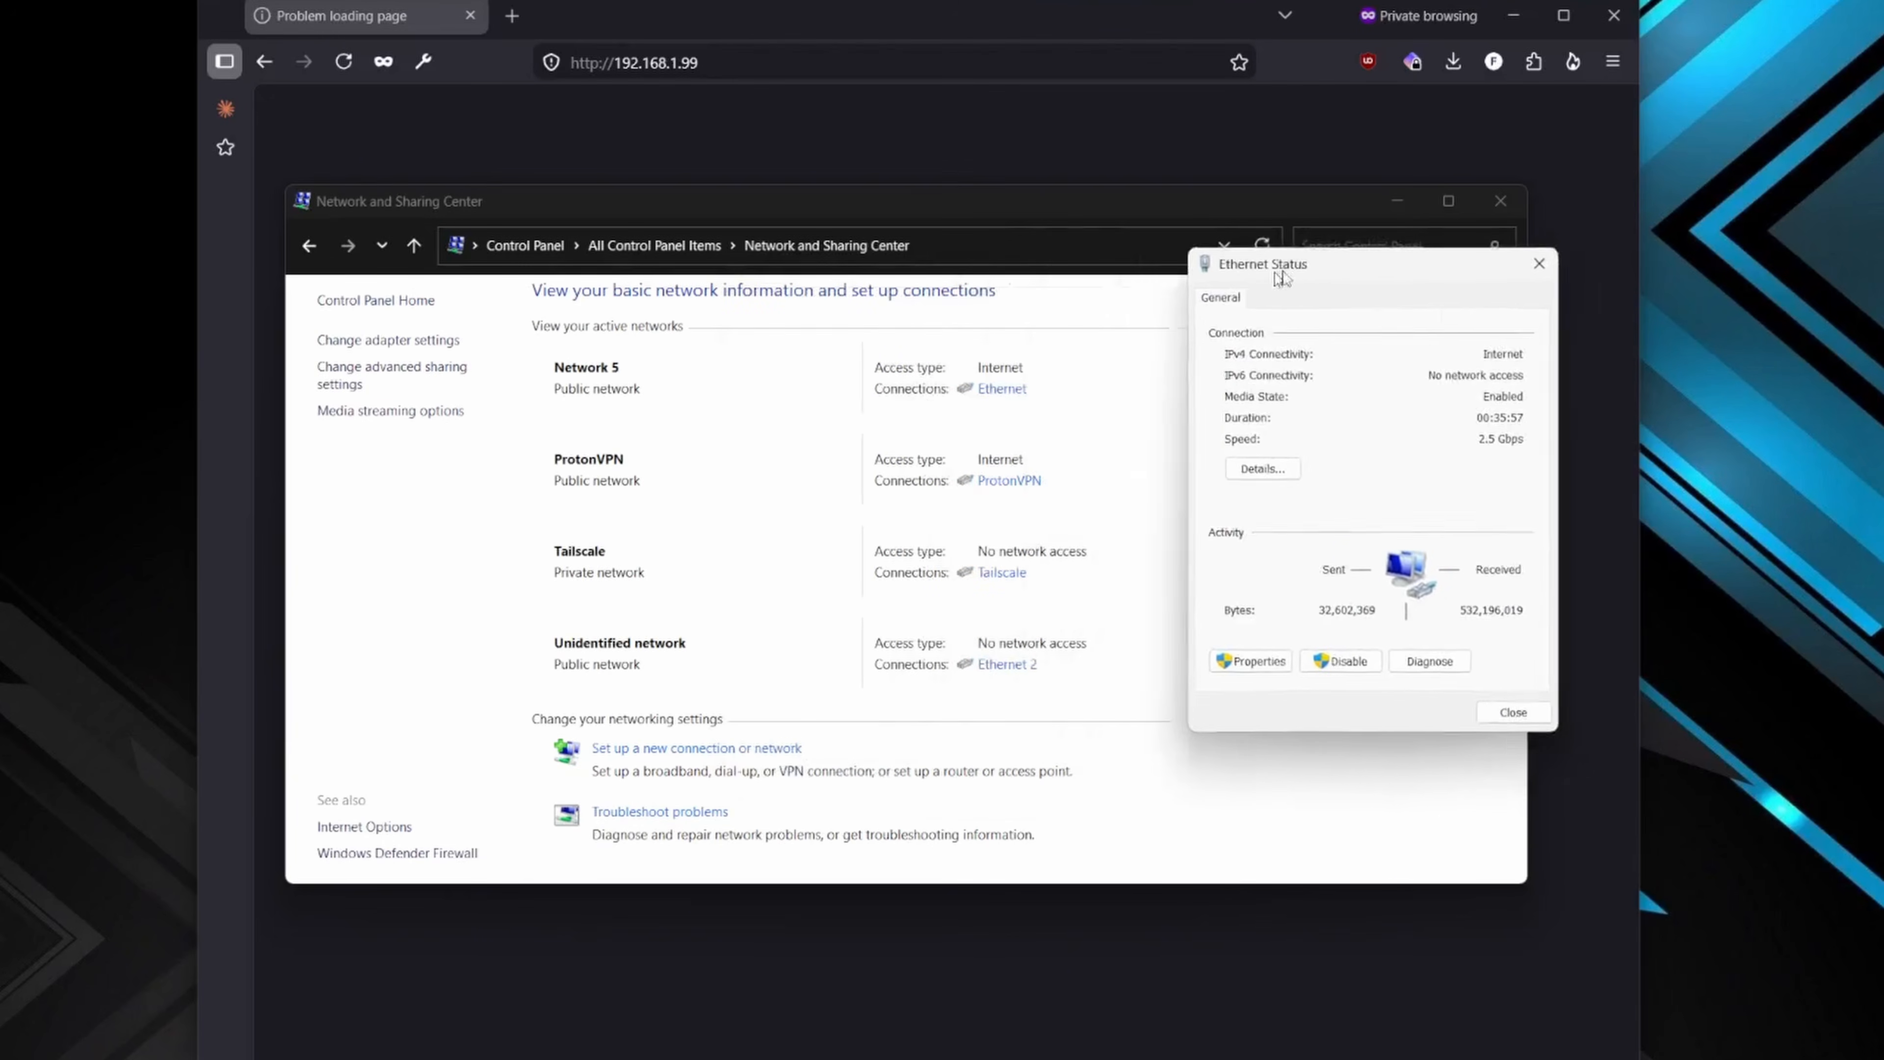
left_click(1367, 662)
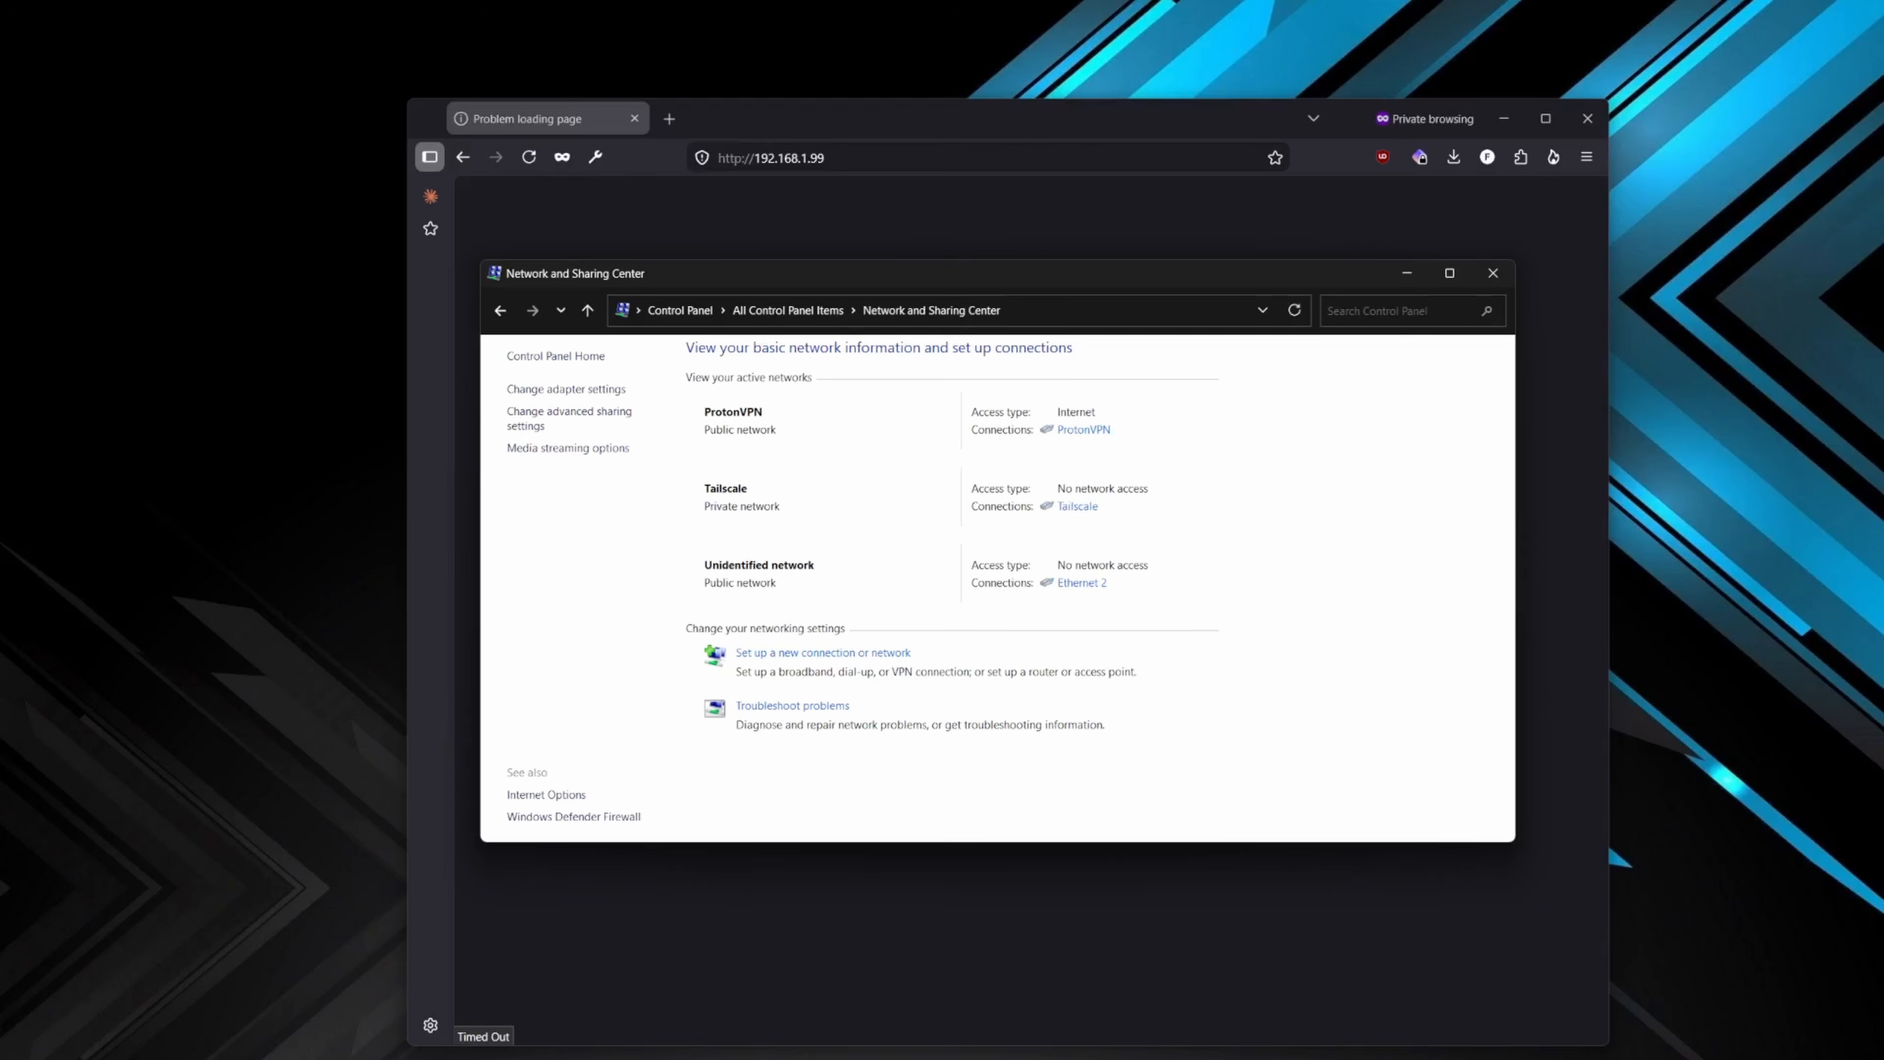
key("alt+Tab")
- Retry the device's page at 192.168.1.99, changing the address from http to https
left_click(863, 162)
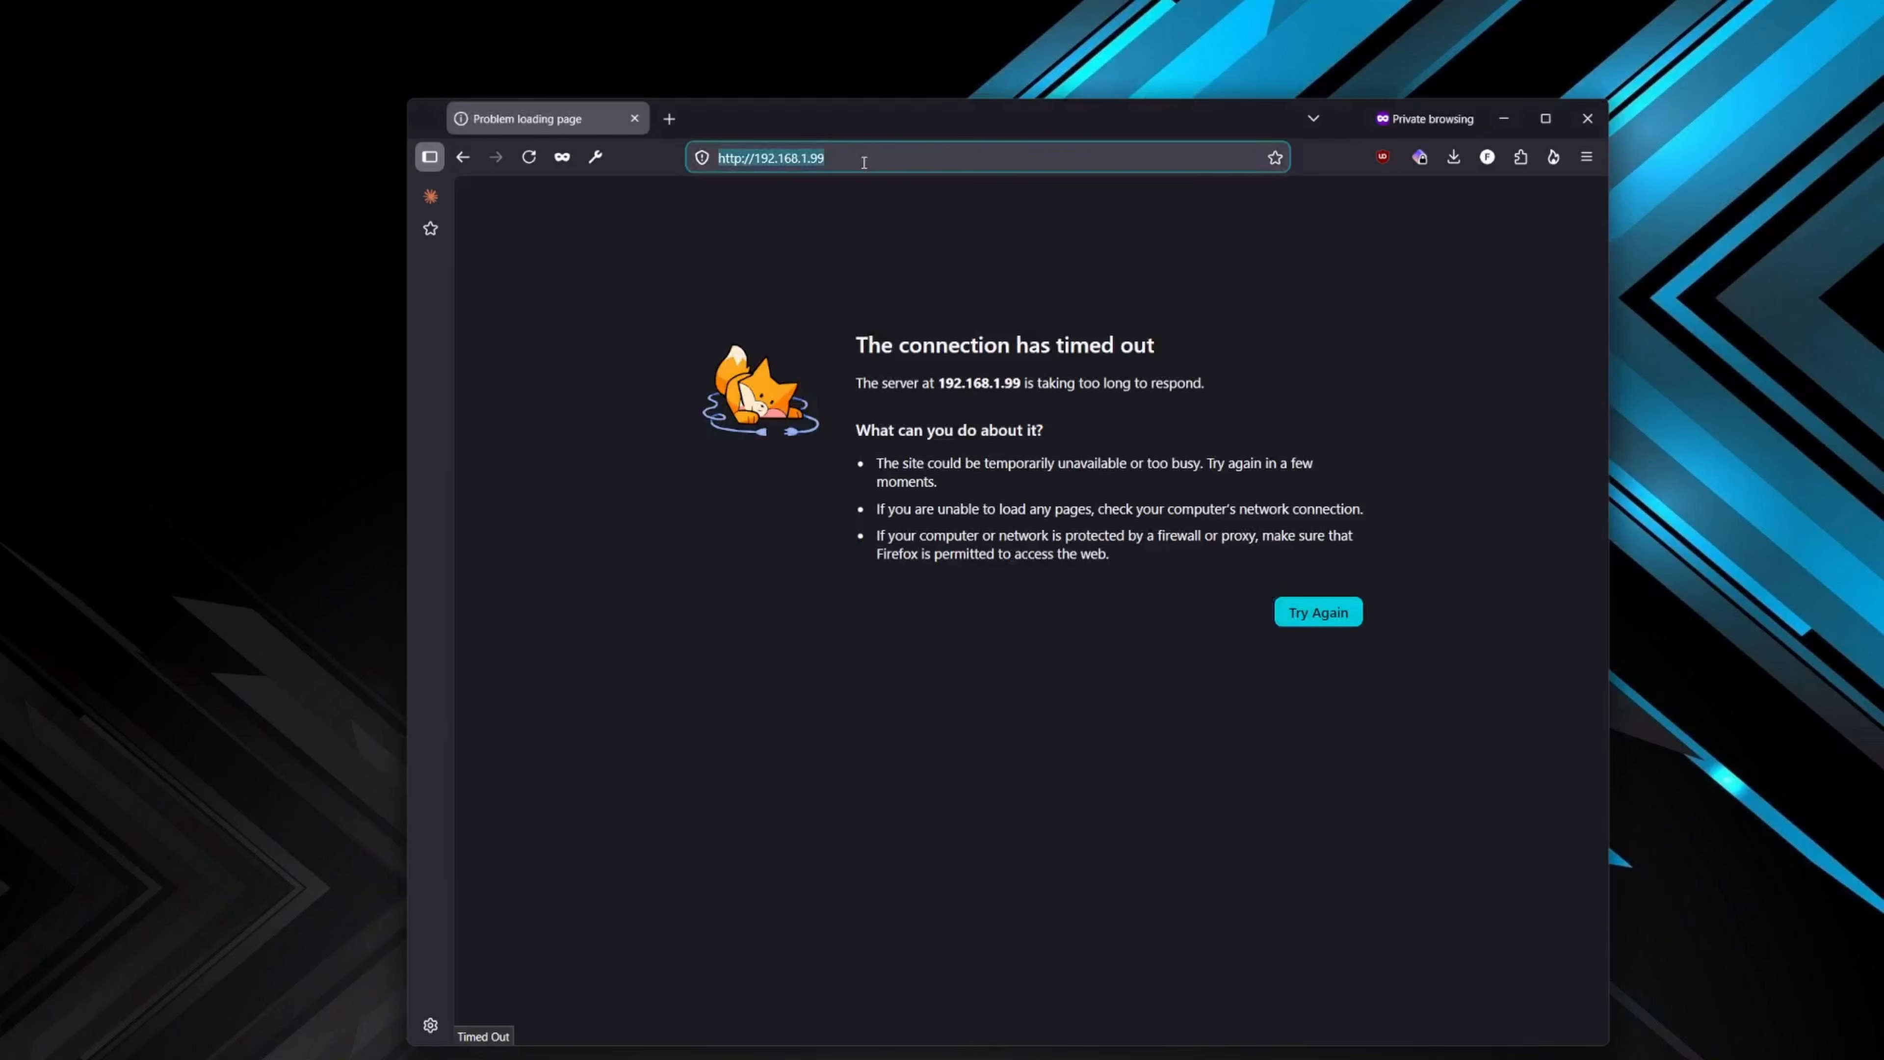
key("Return")
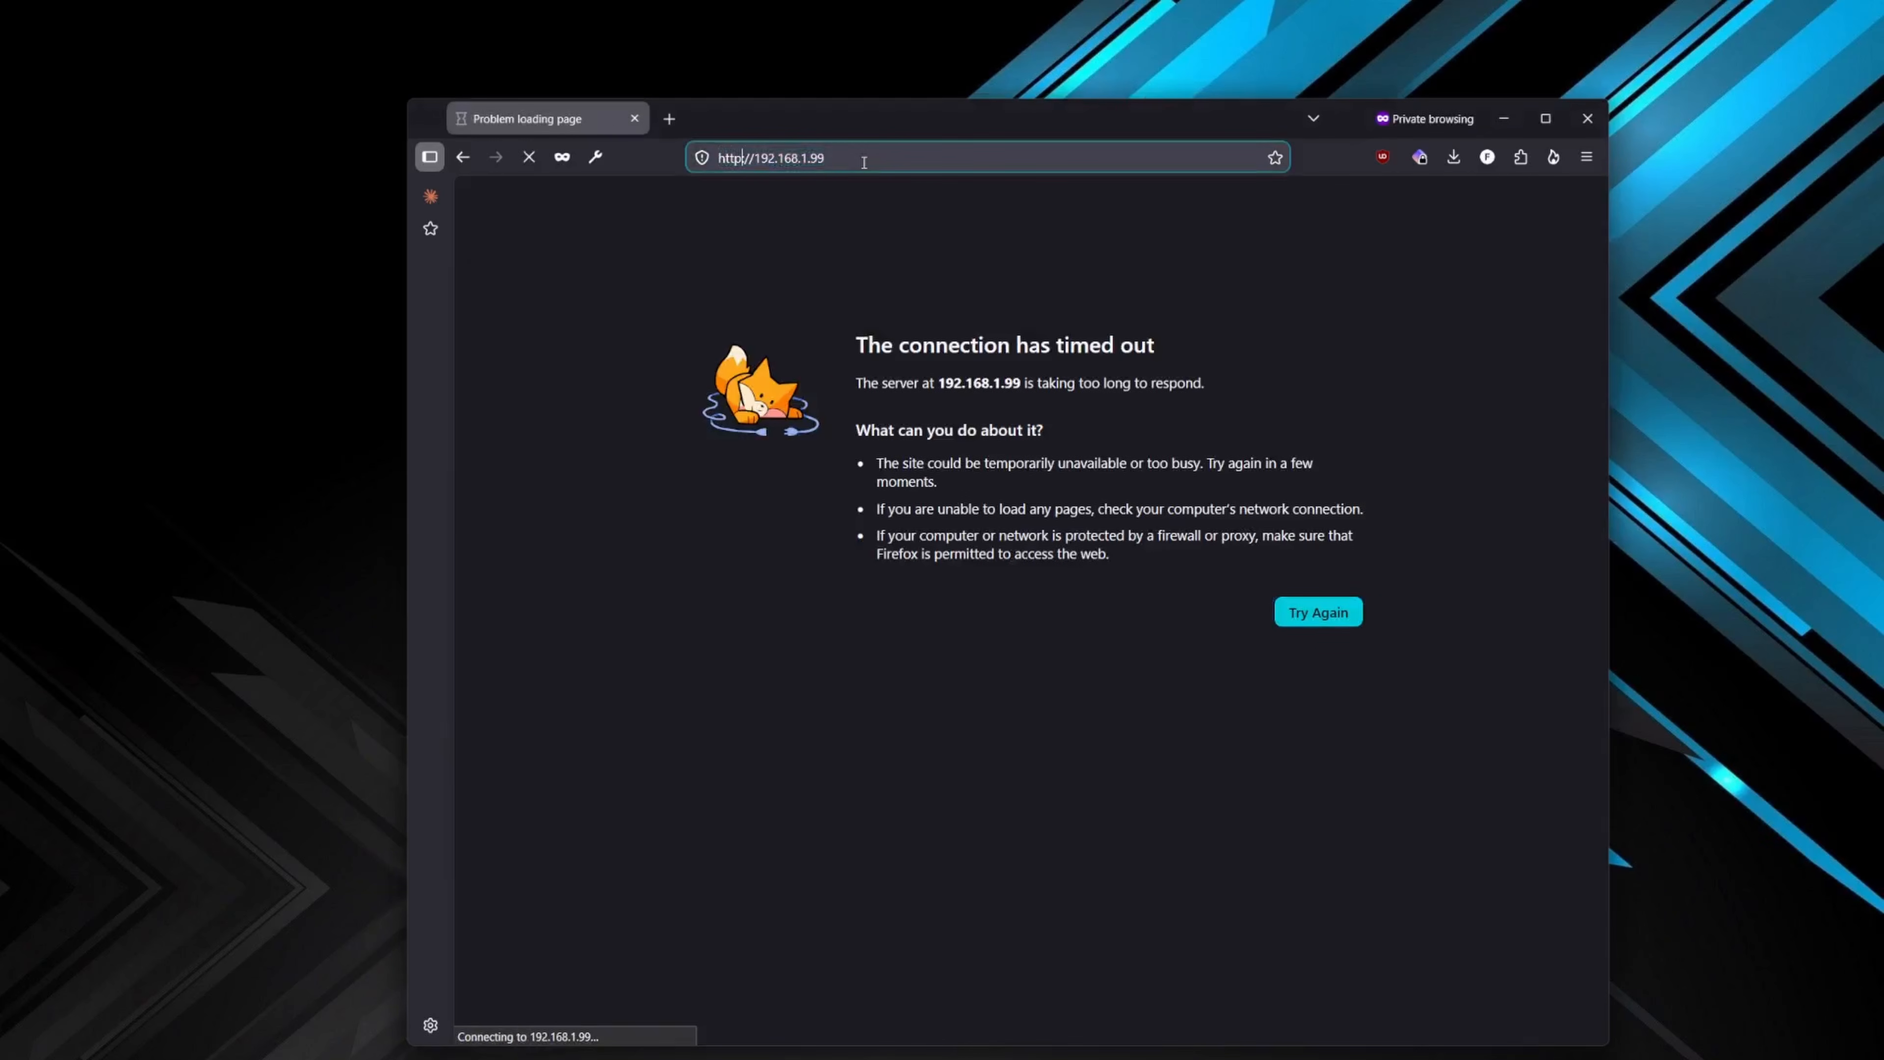
type("s:")
key("Return")
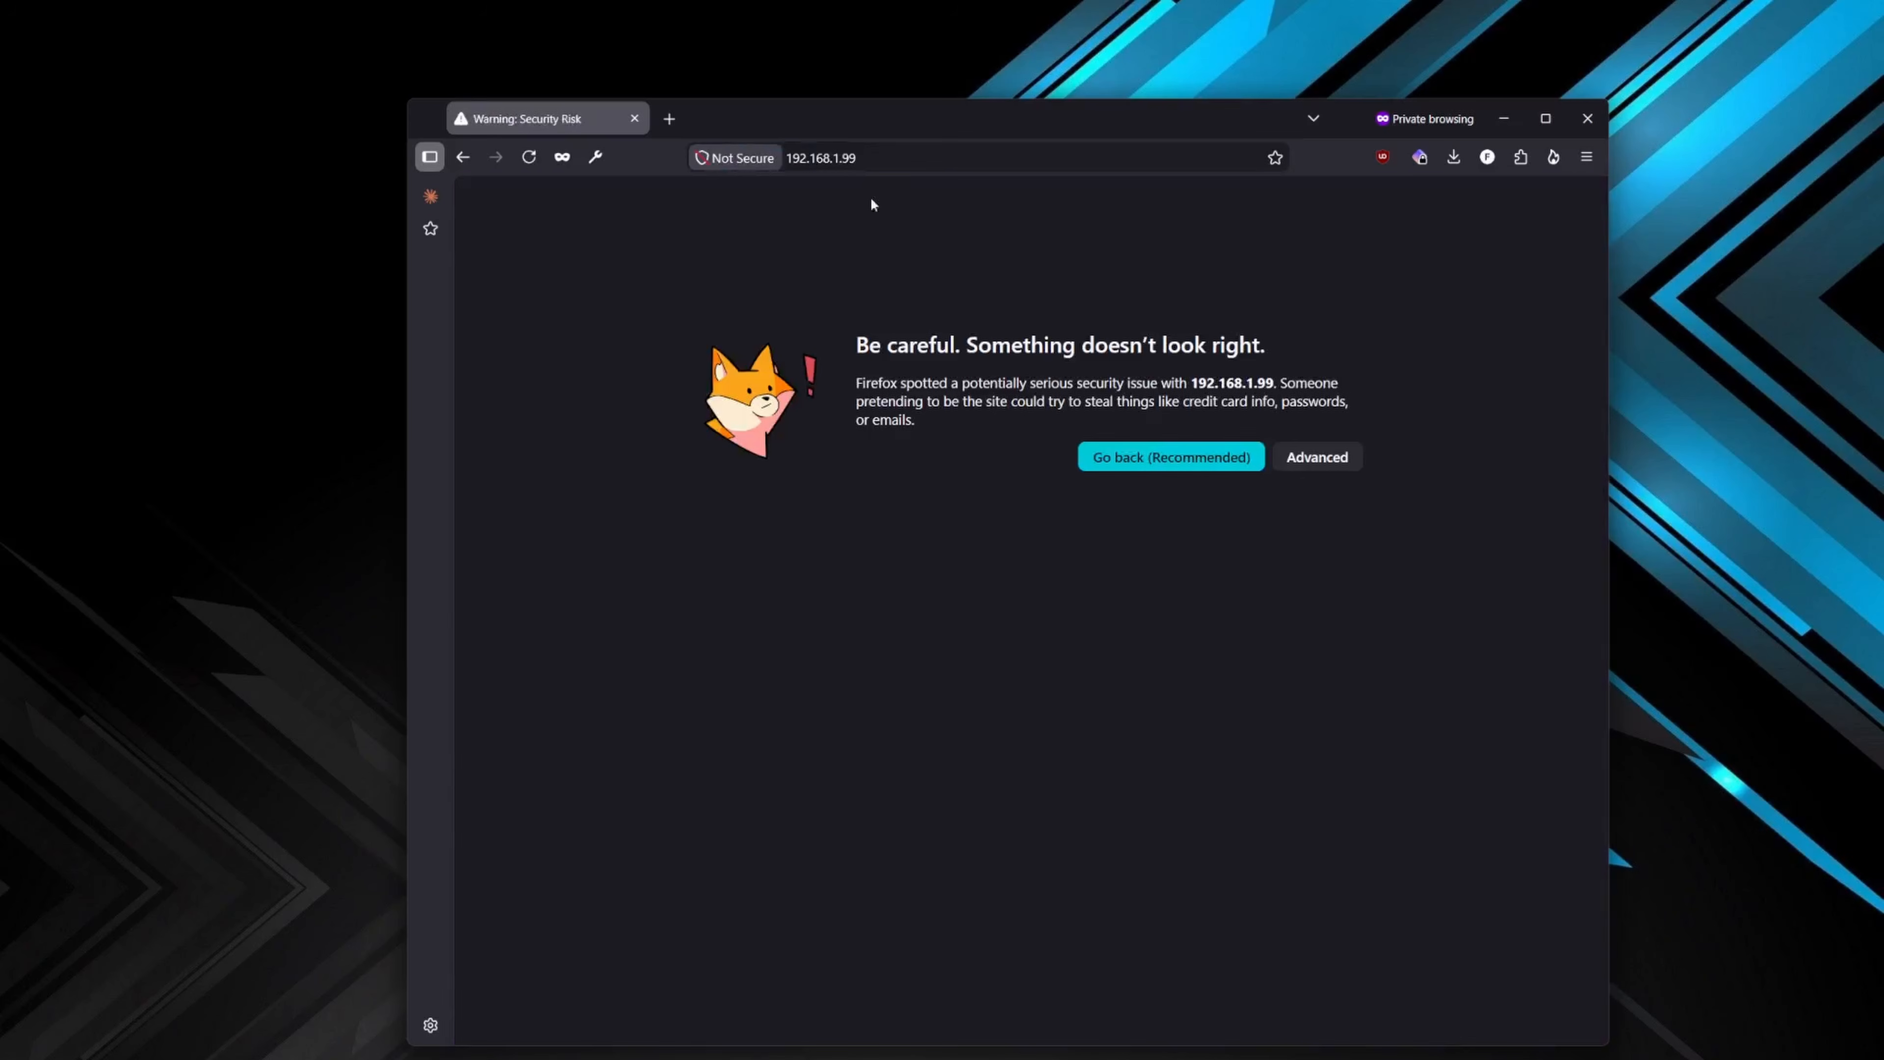
- Show the advanced certificate warning details and proceed to 192.168.1.99 despite the risk
left_click(854, 160)
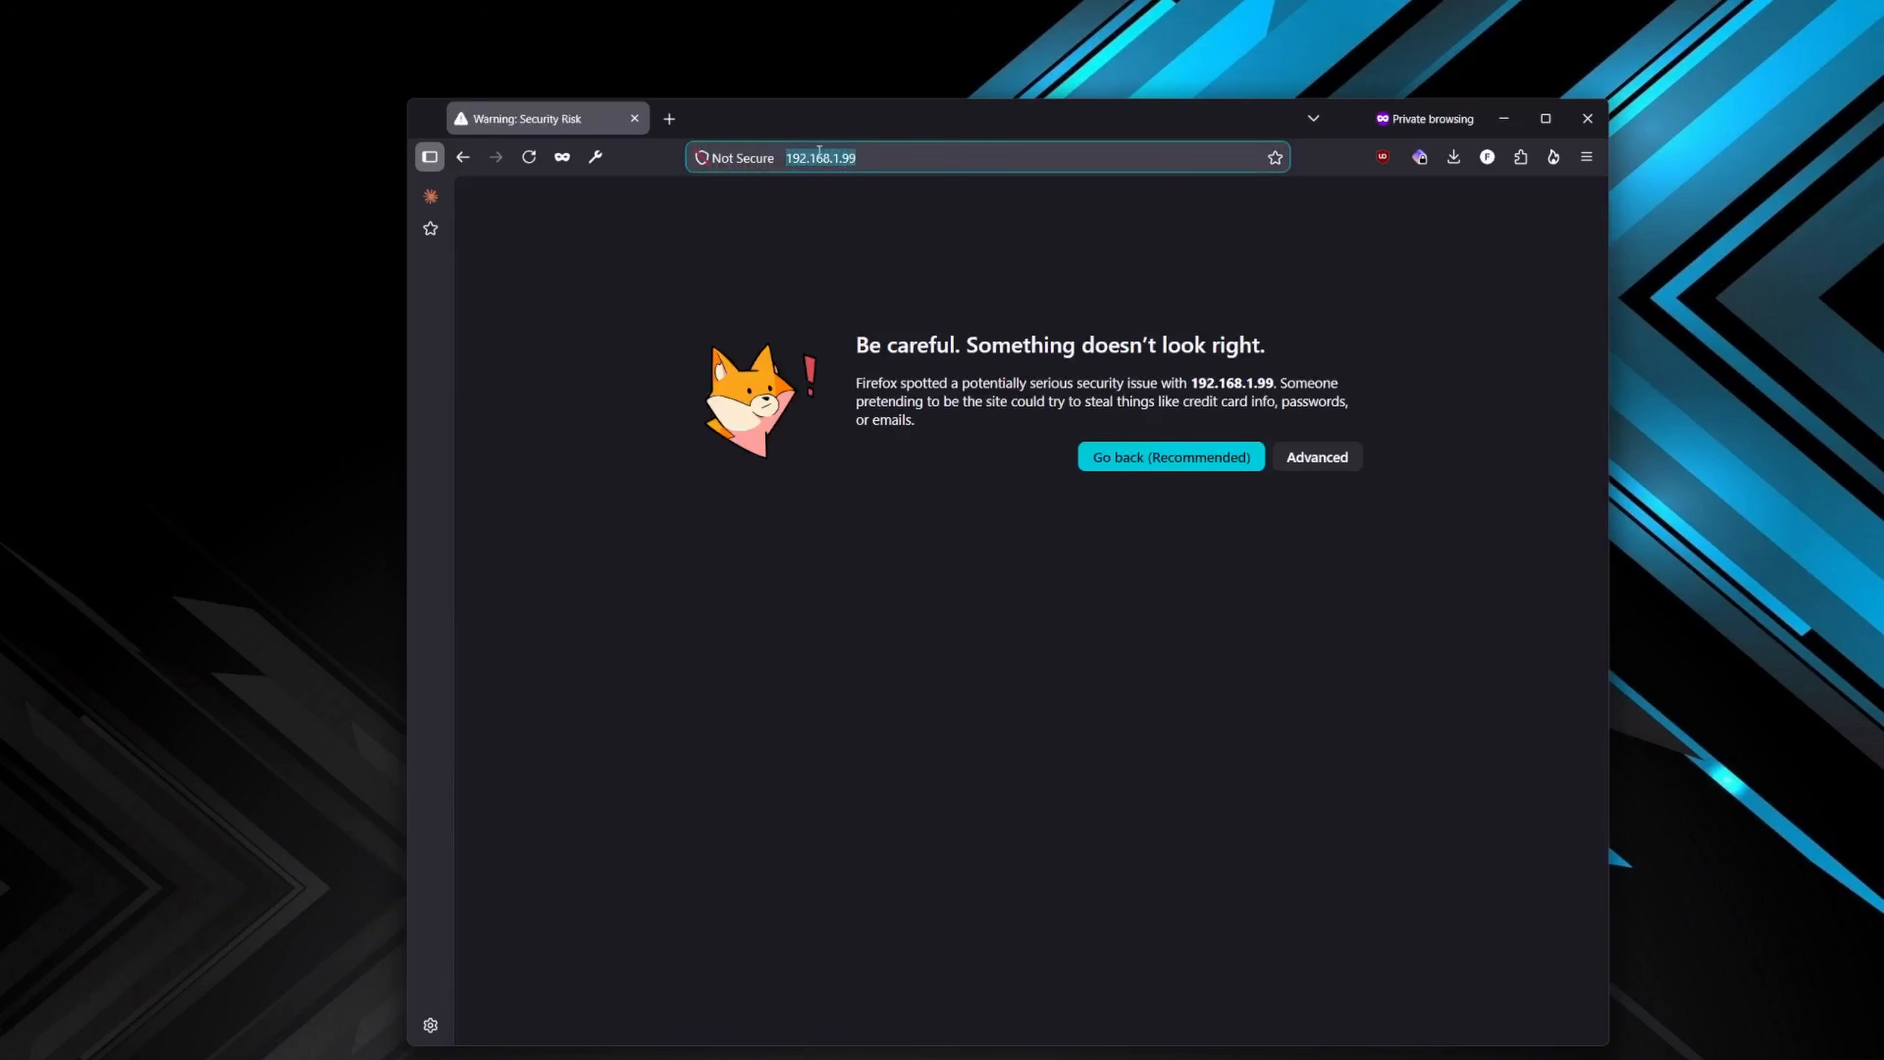
left_click(890, 162)
left_click(1332, 467)
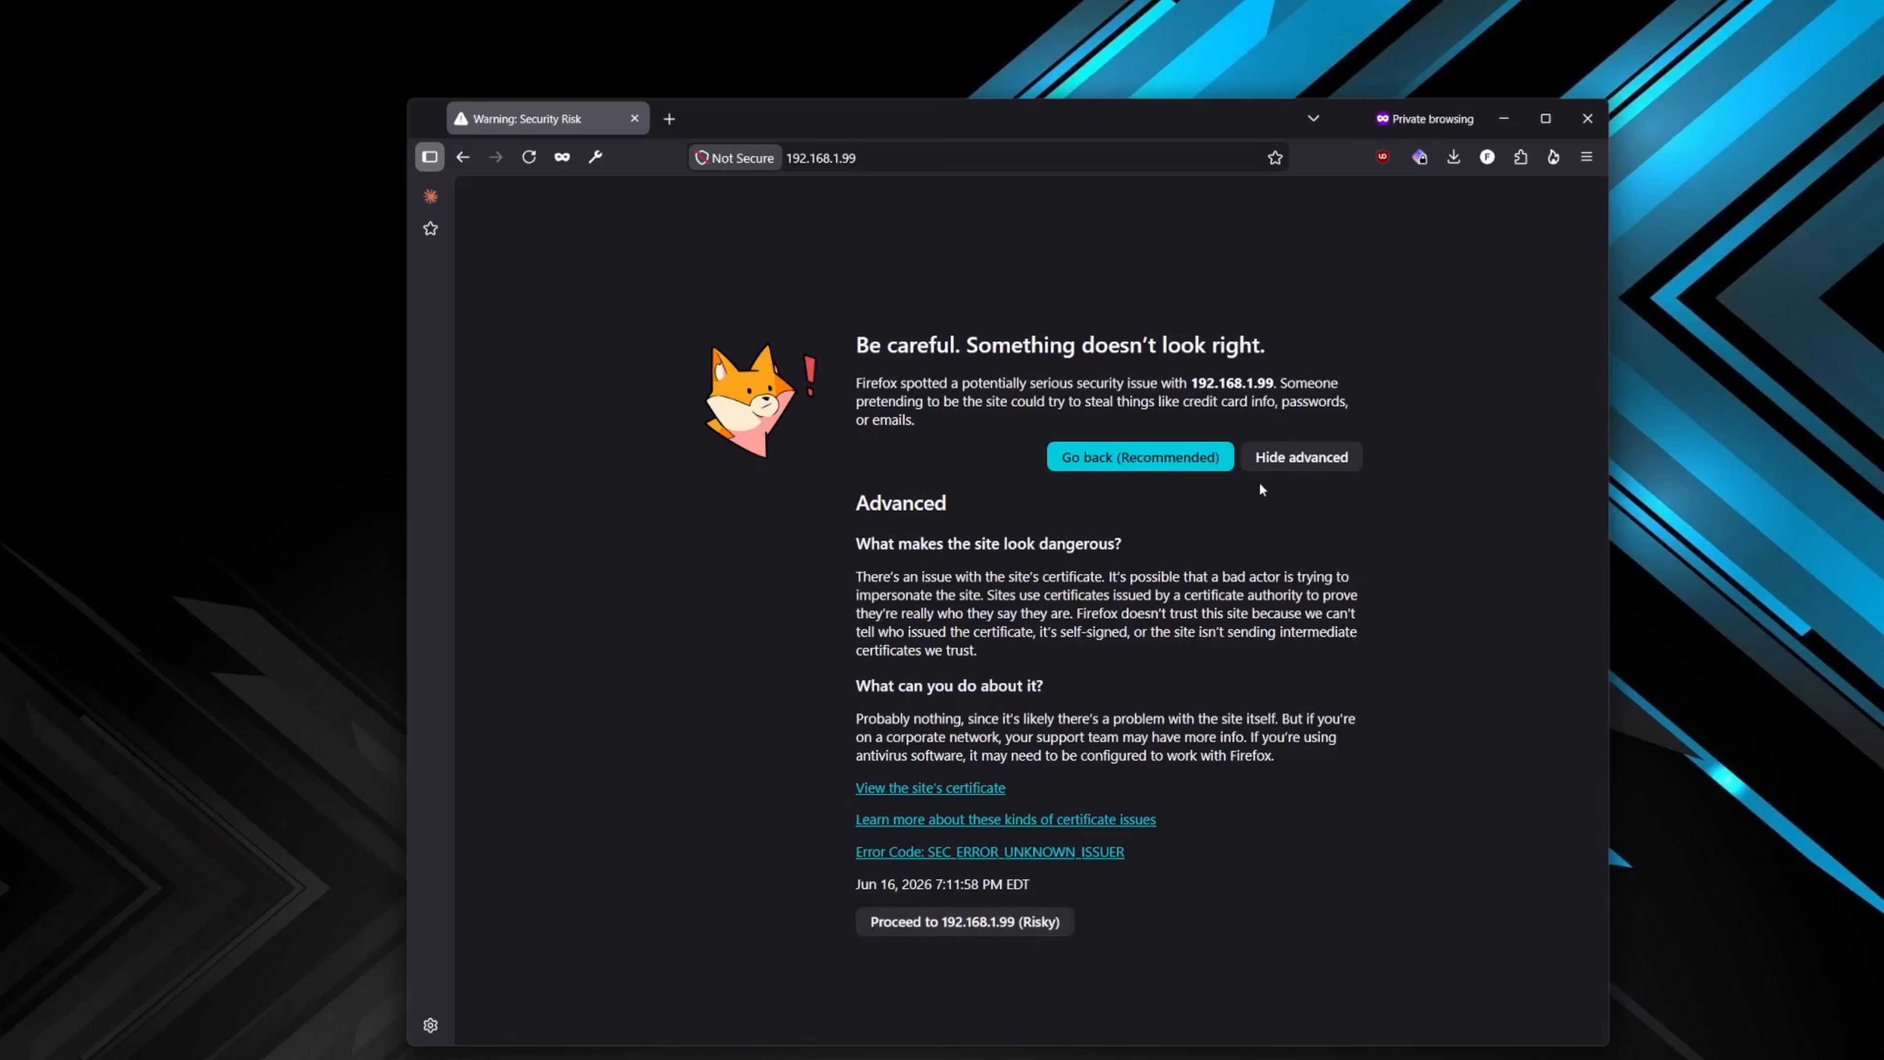
left_click(1296, 458)
left_click(1297, 457)
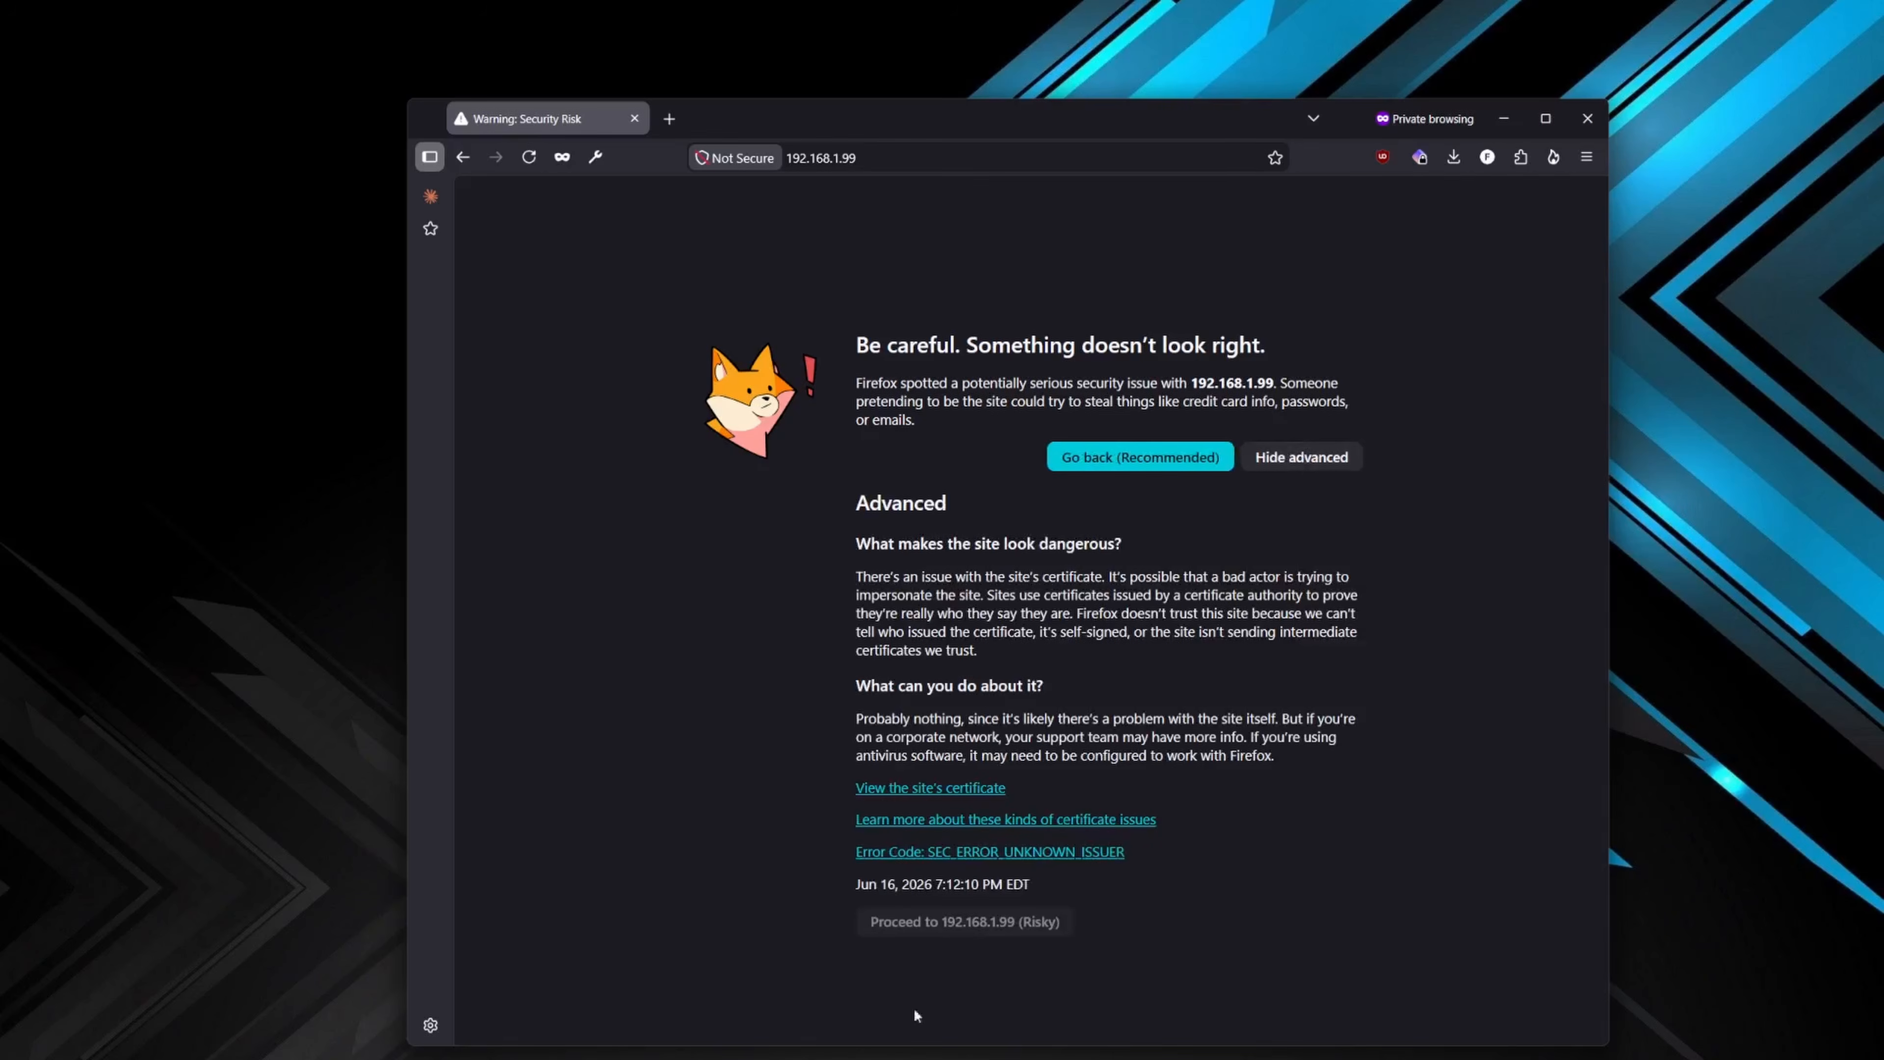
left_click(959, 923)
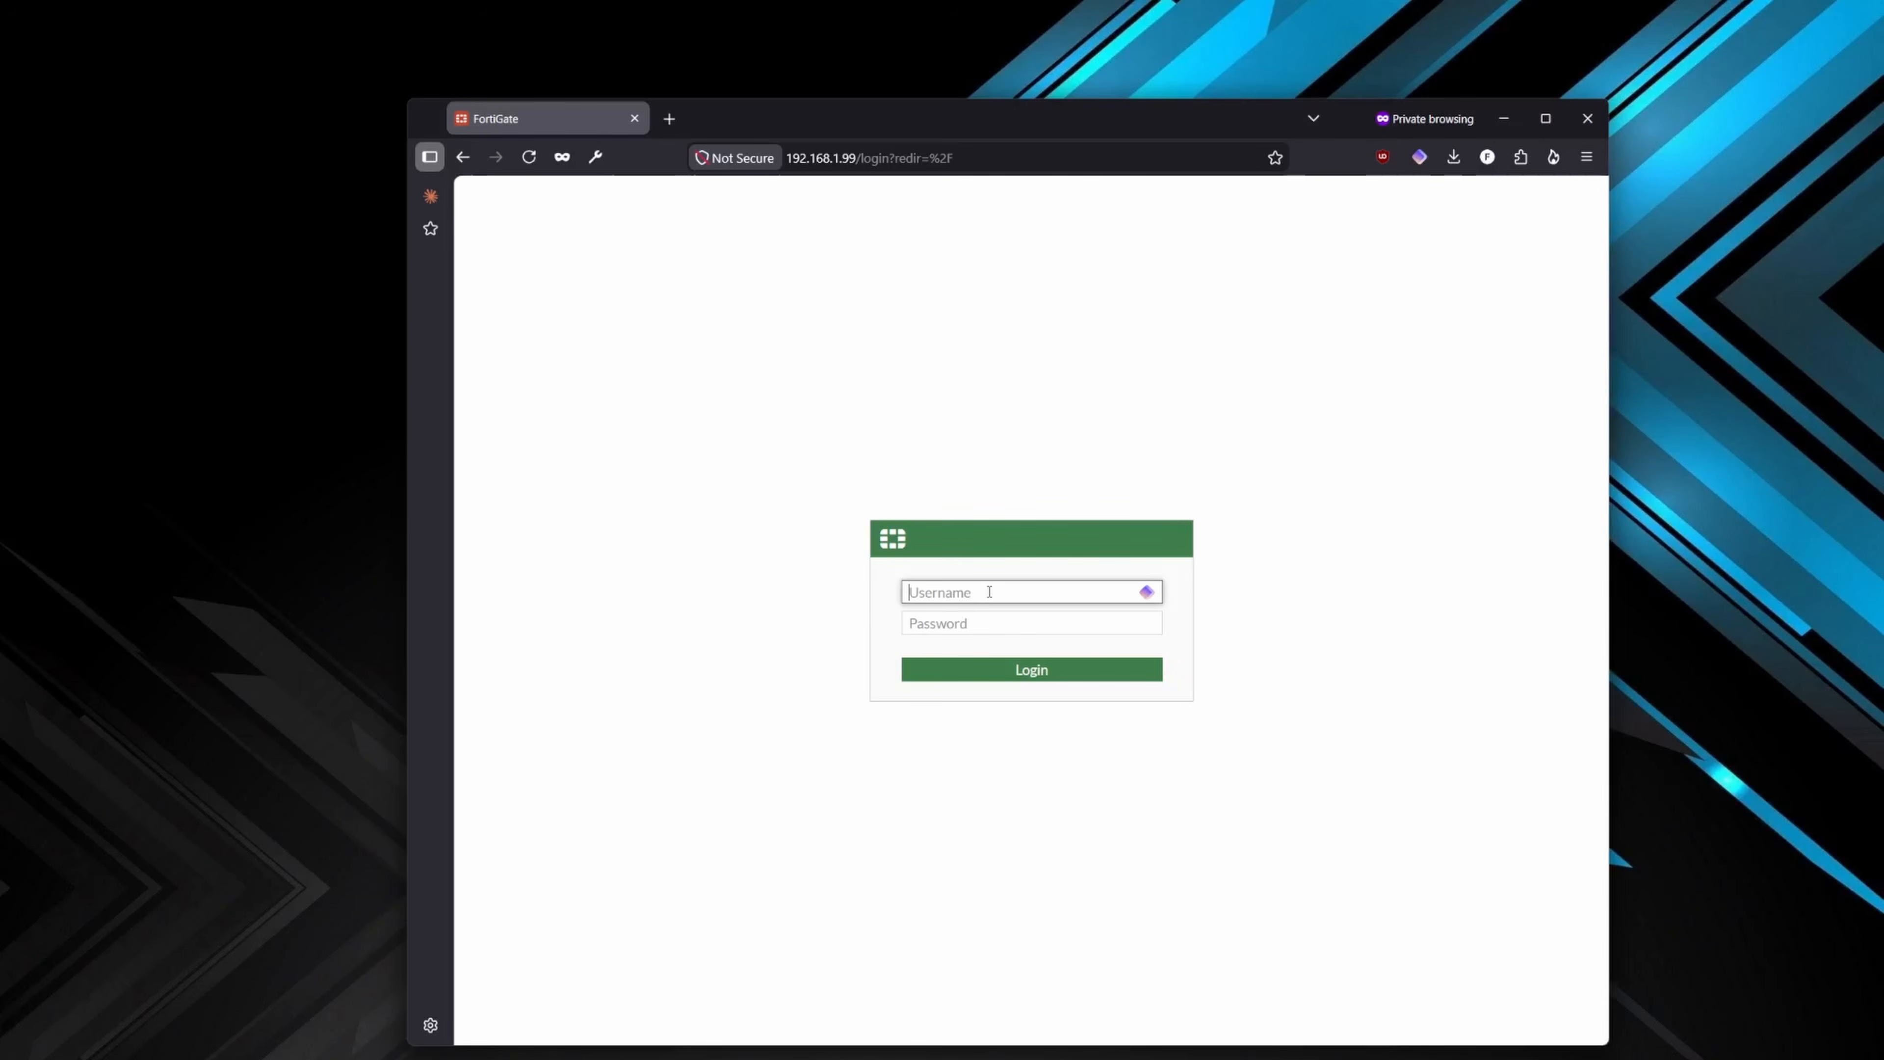
- Log in to the FortiGate with the username admin and a blank password
type("admin")
key("Tab")
key("Return")
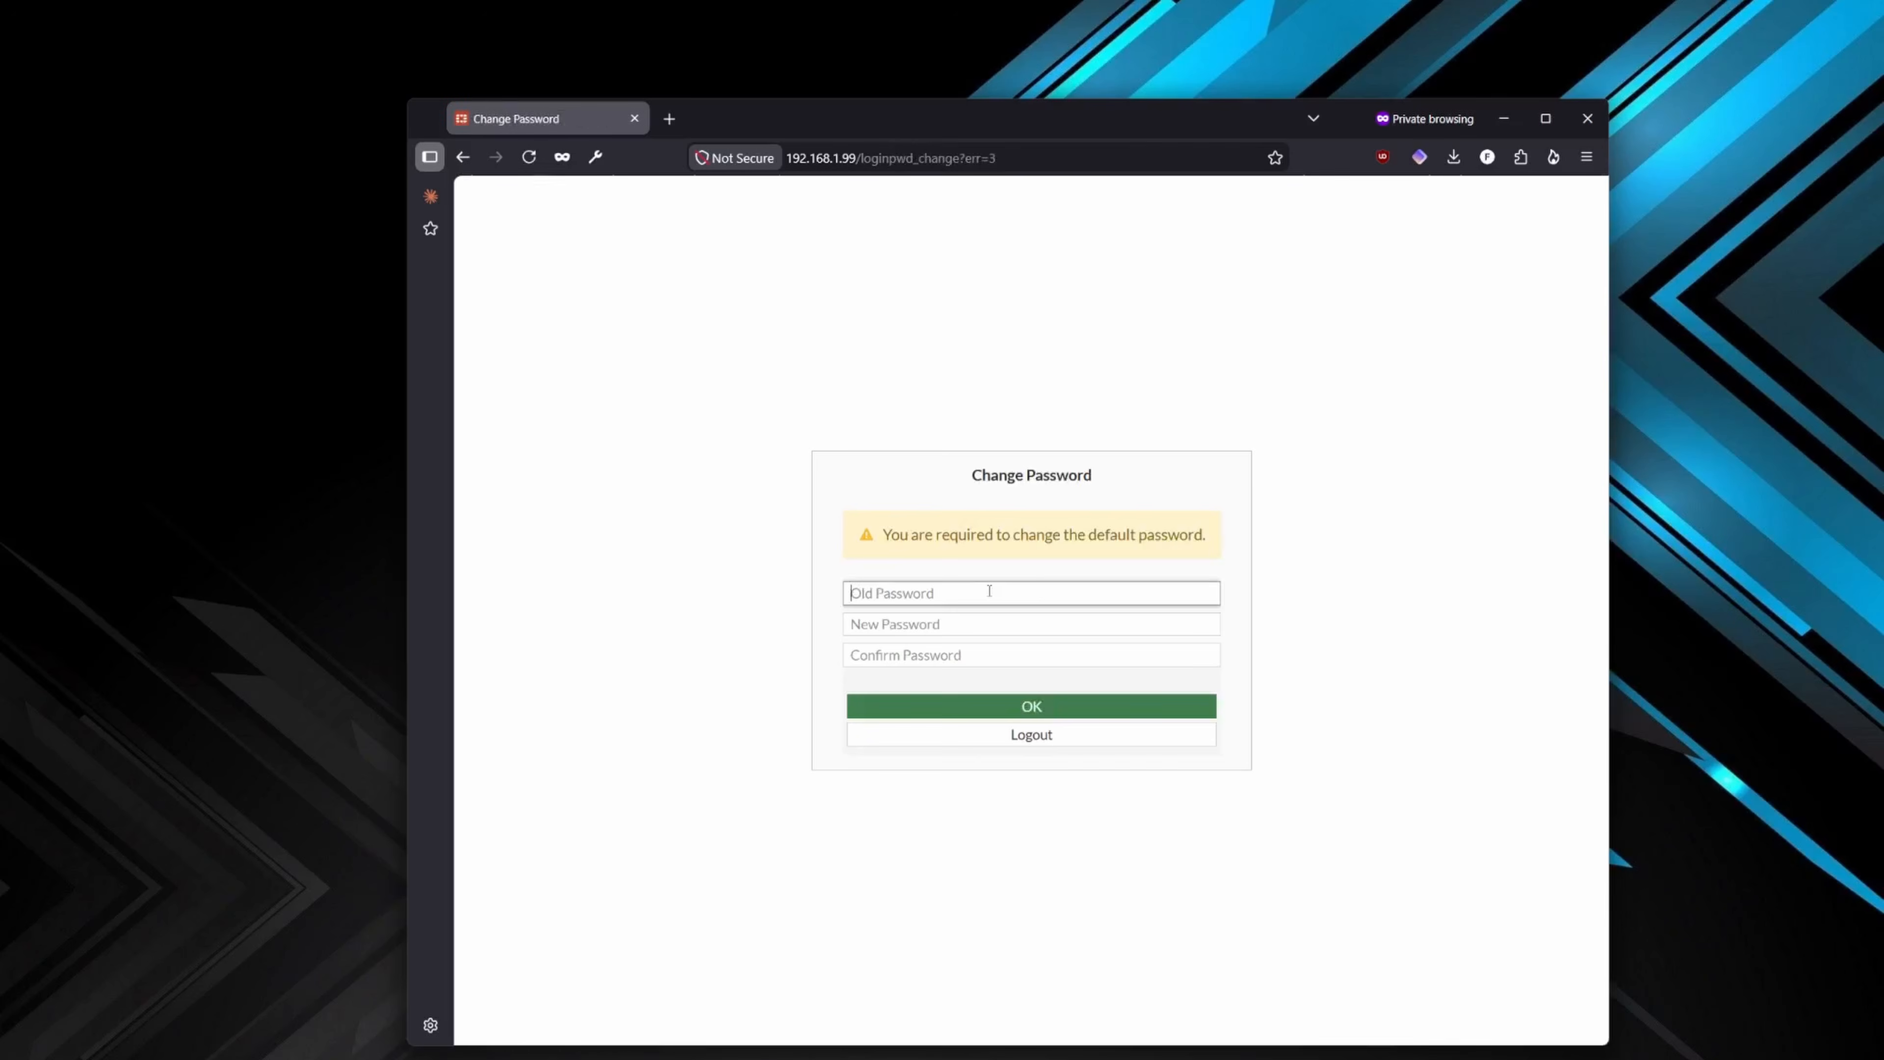
- Replace the default password, leaving the old password blank and entering the new password in both the new and confirmation fields
key("Tab")
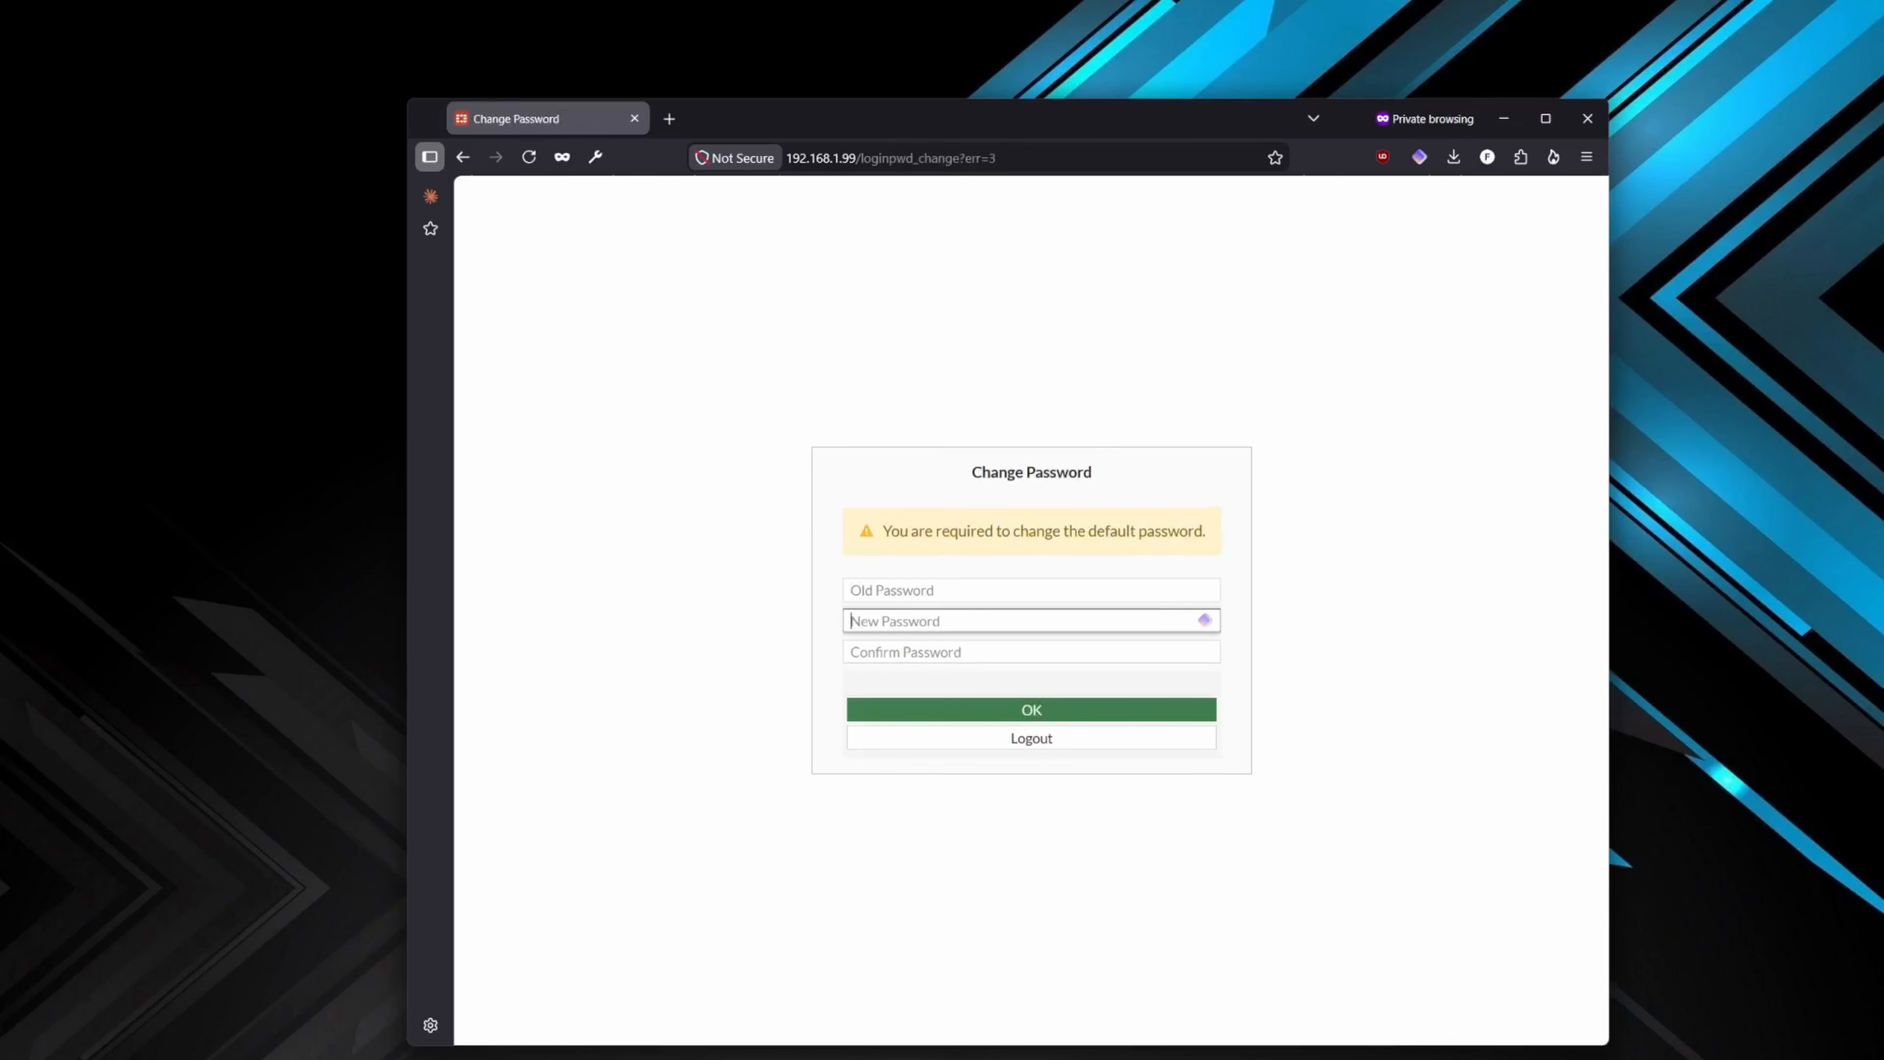
type("admin")
key("Tab")
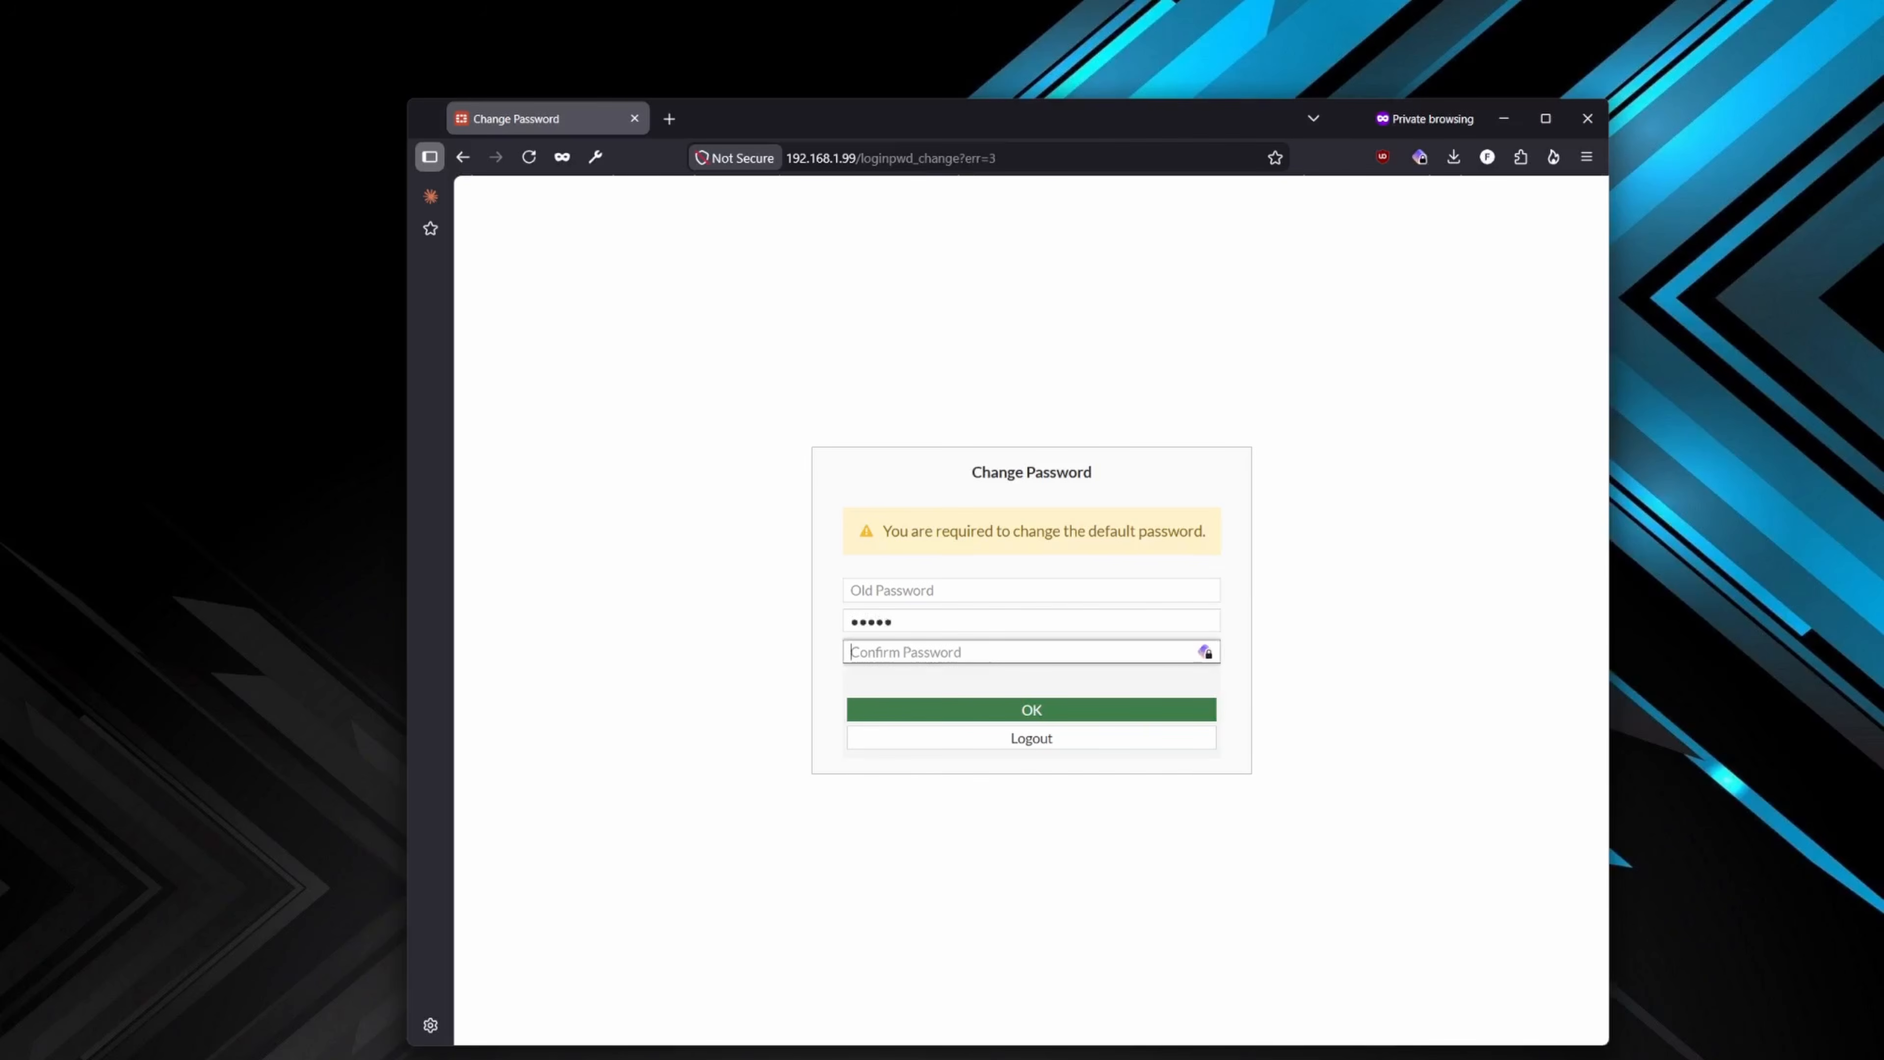
type("admin")
key("Tab")
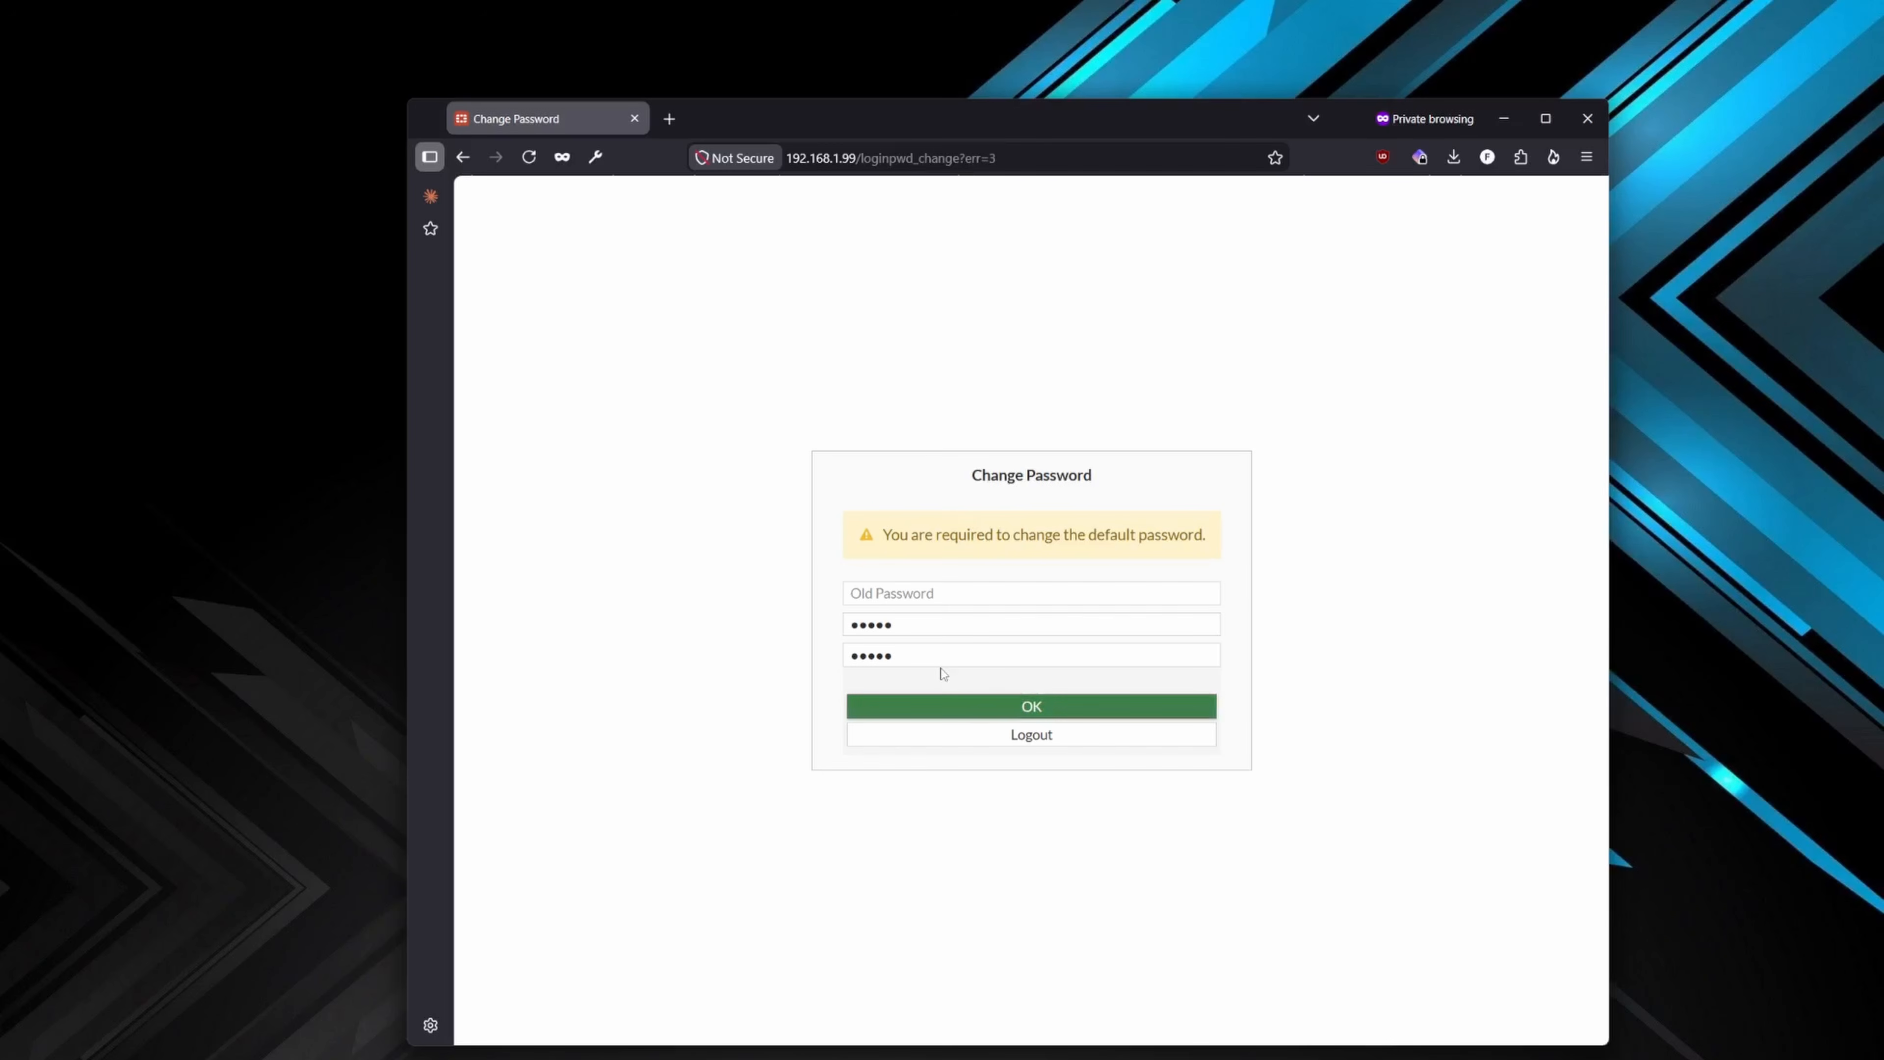
left_click(959, 709)
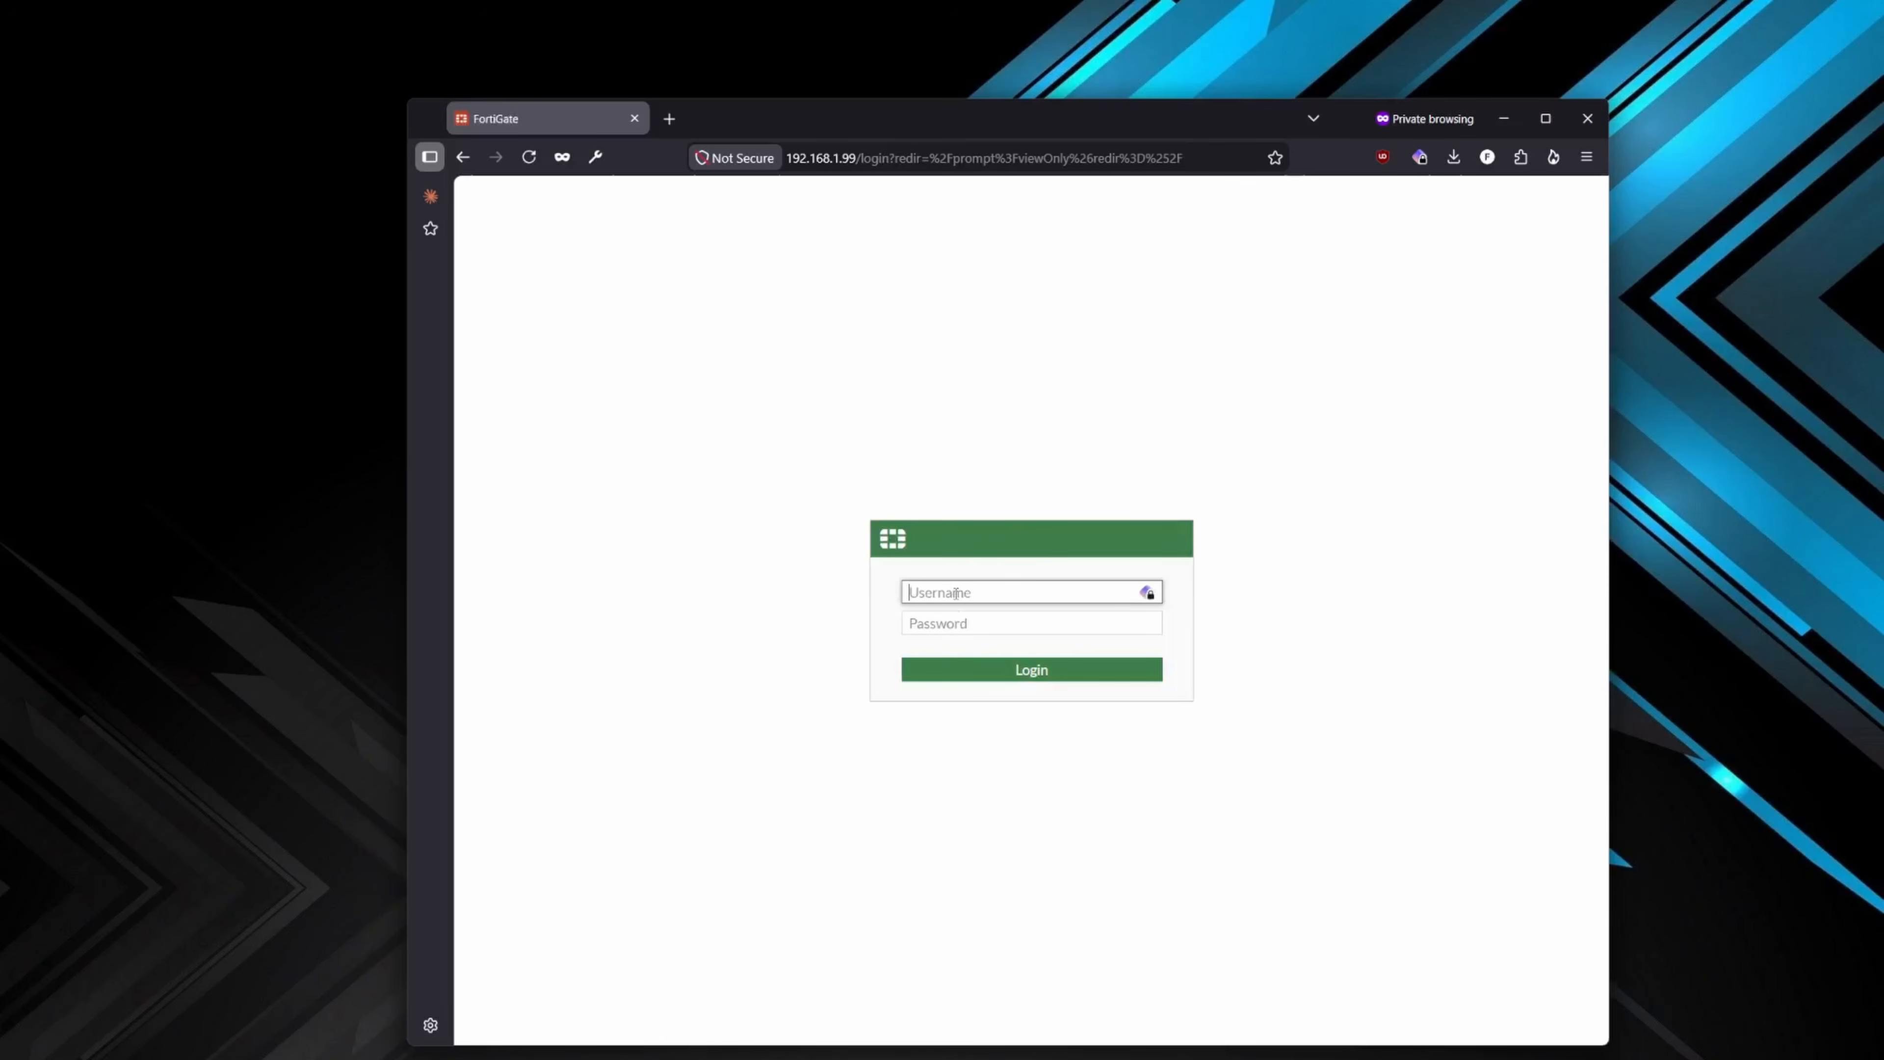
- Log in to the FortiGate again as admin with the new account password
type("admin")
key("Tab")
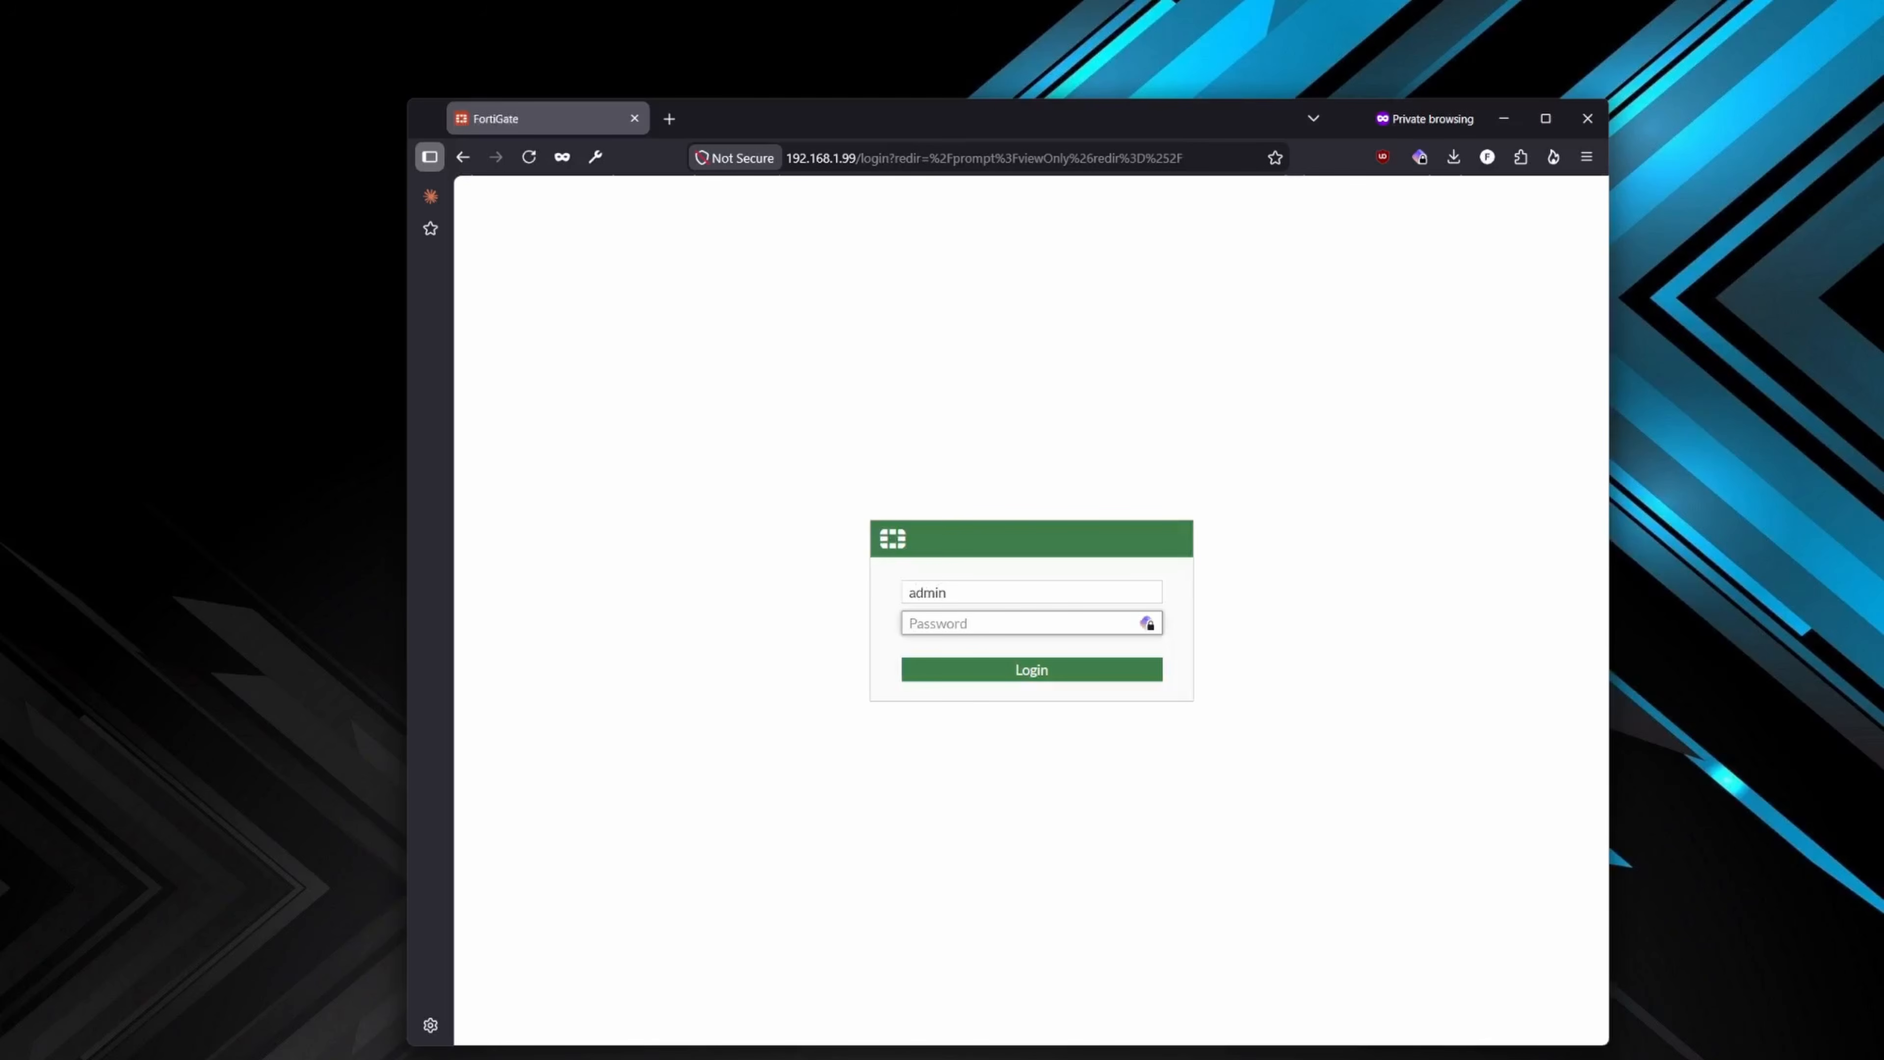
type("a•••••••")
key("Return")
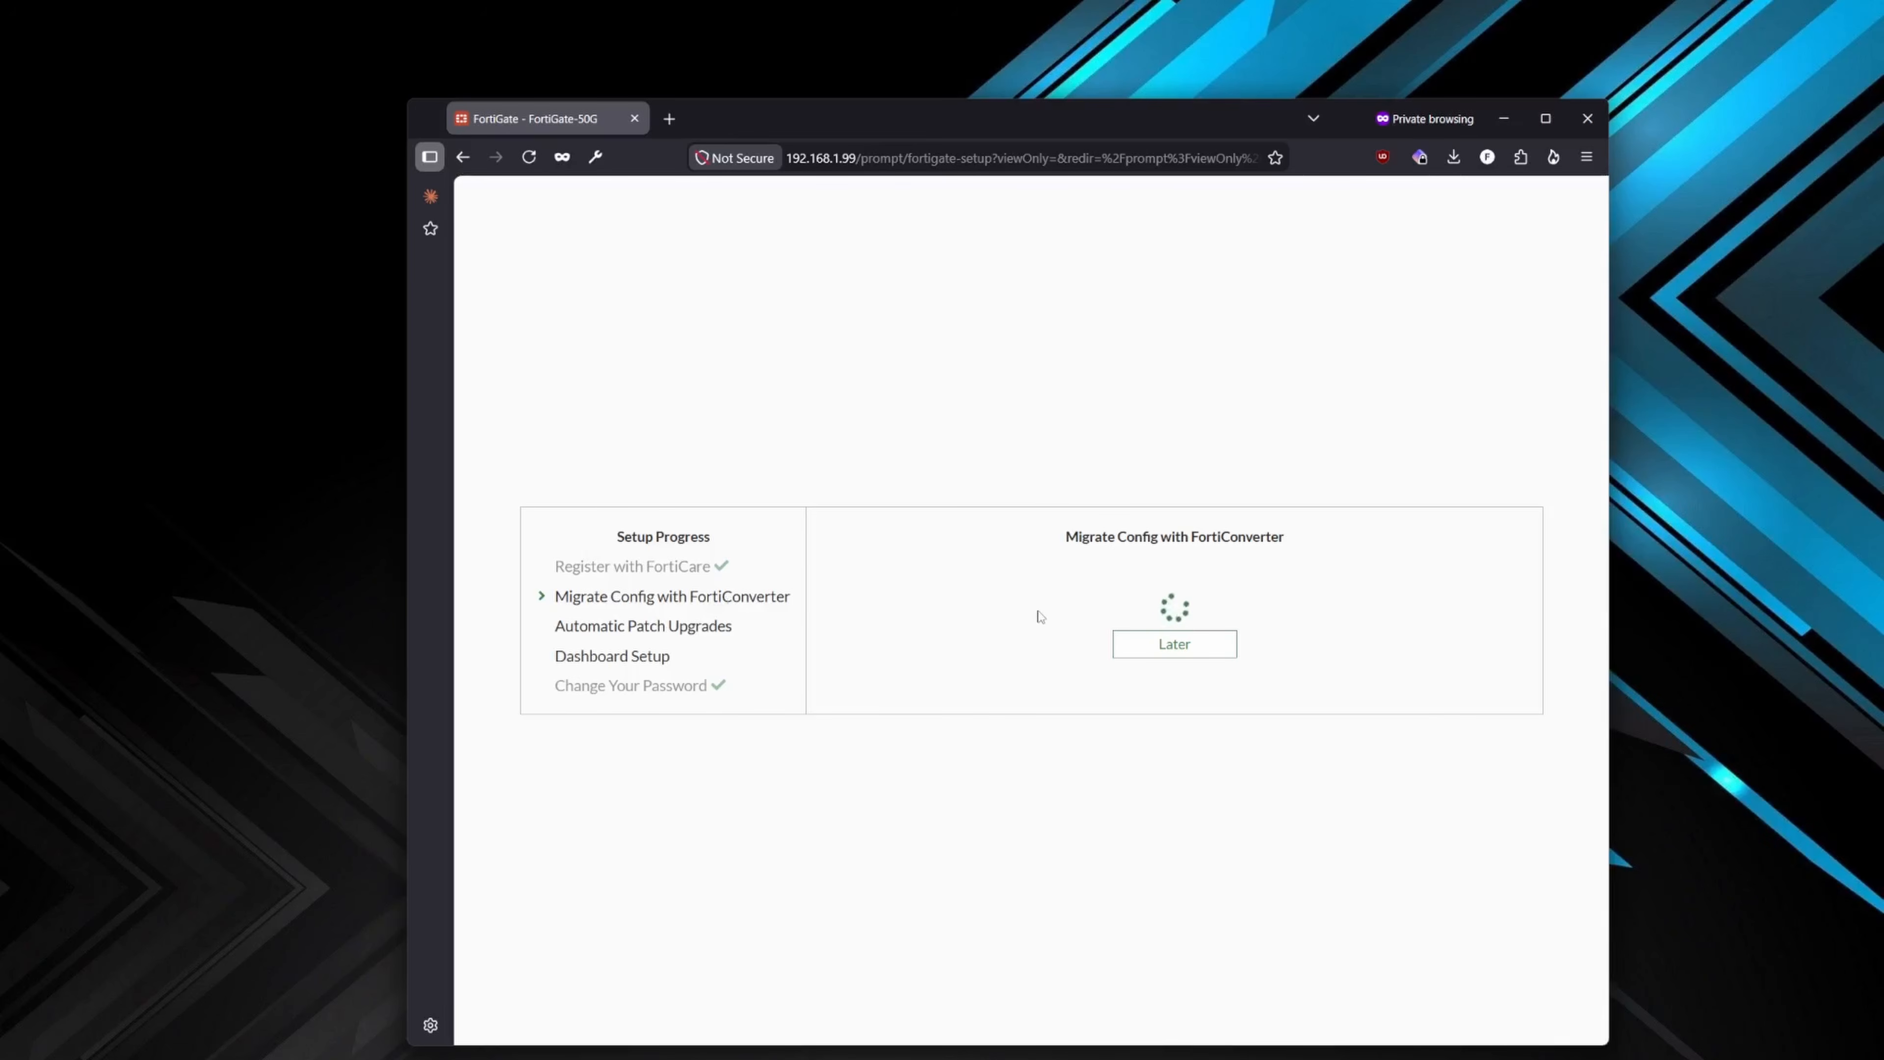
- Postpone the FortiConverter migration and disable automatic patch upgrades for v7.4, acknowledging that firmware will not update automatically
left_click(1179, 646)
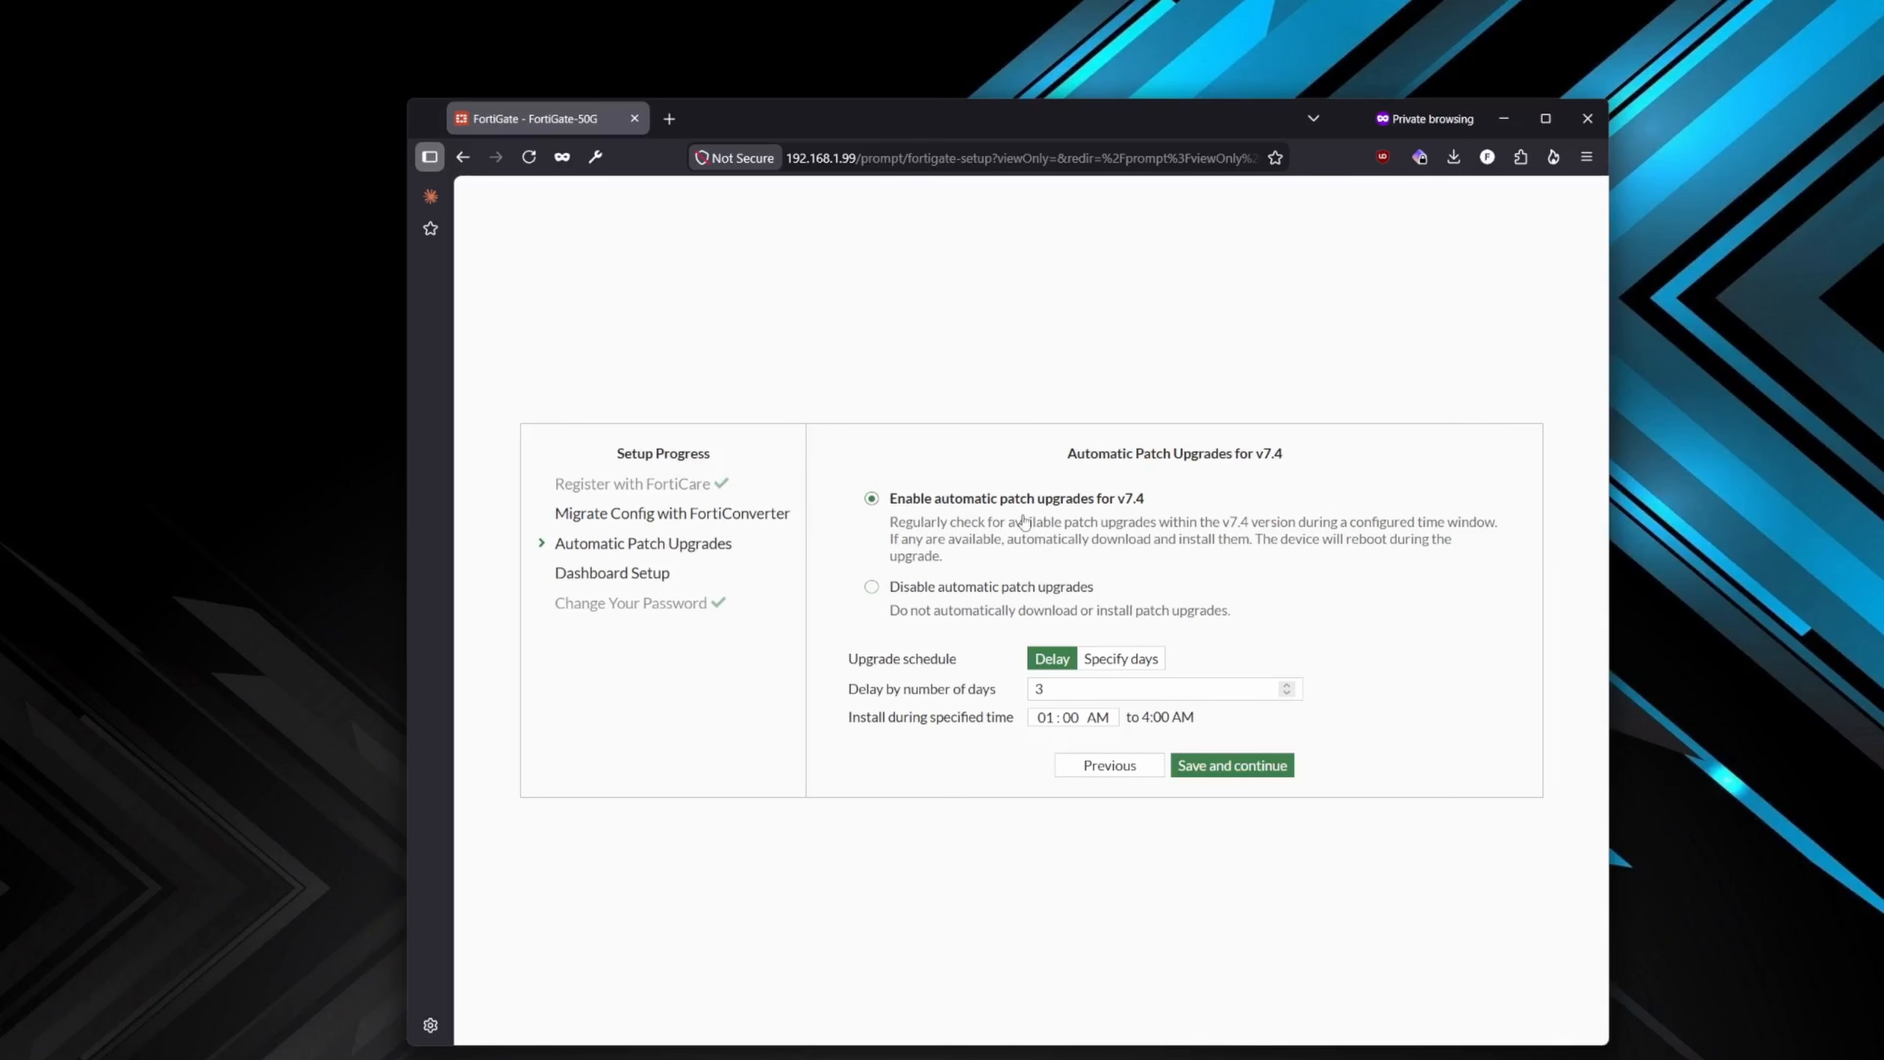
left_click(1107, 691)
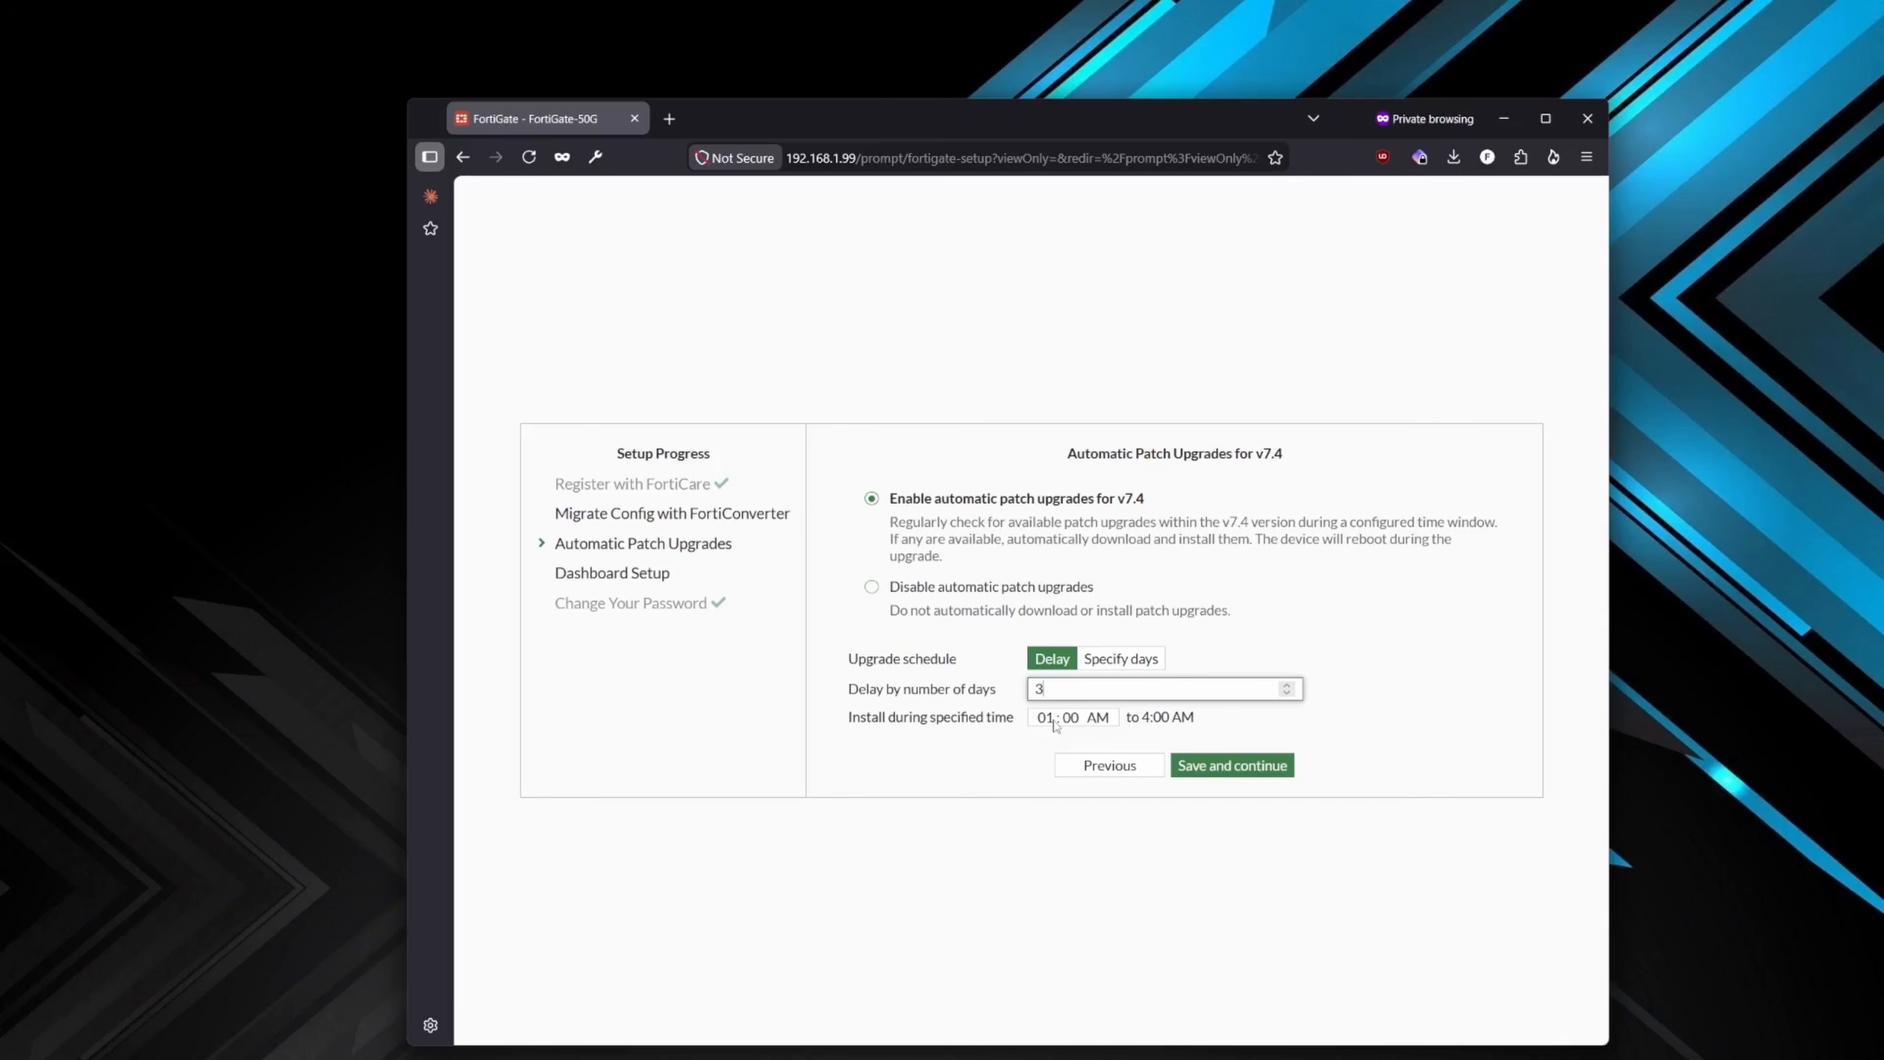
left_click(1024, 590)
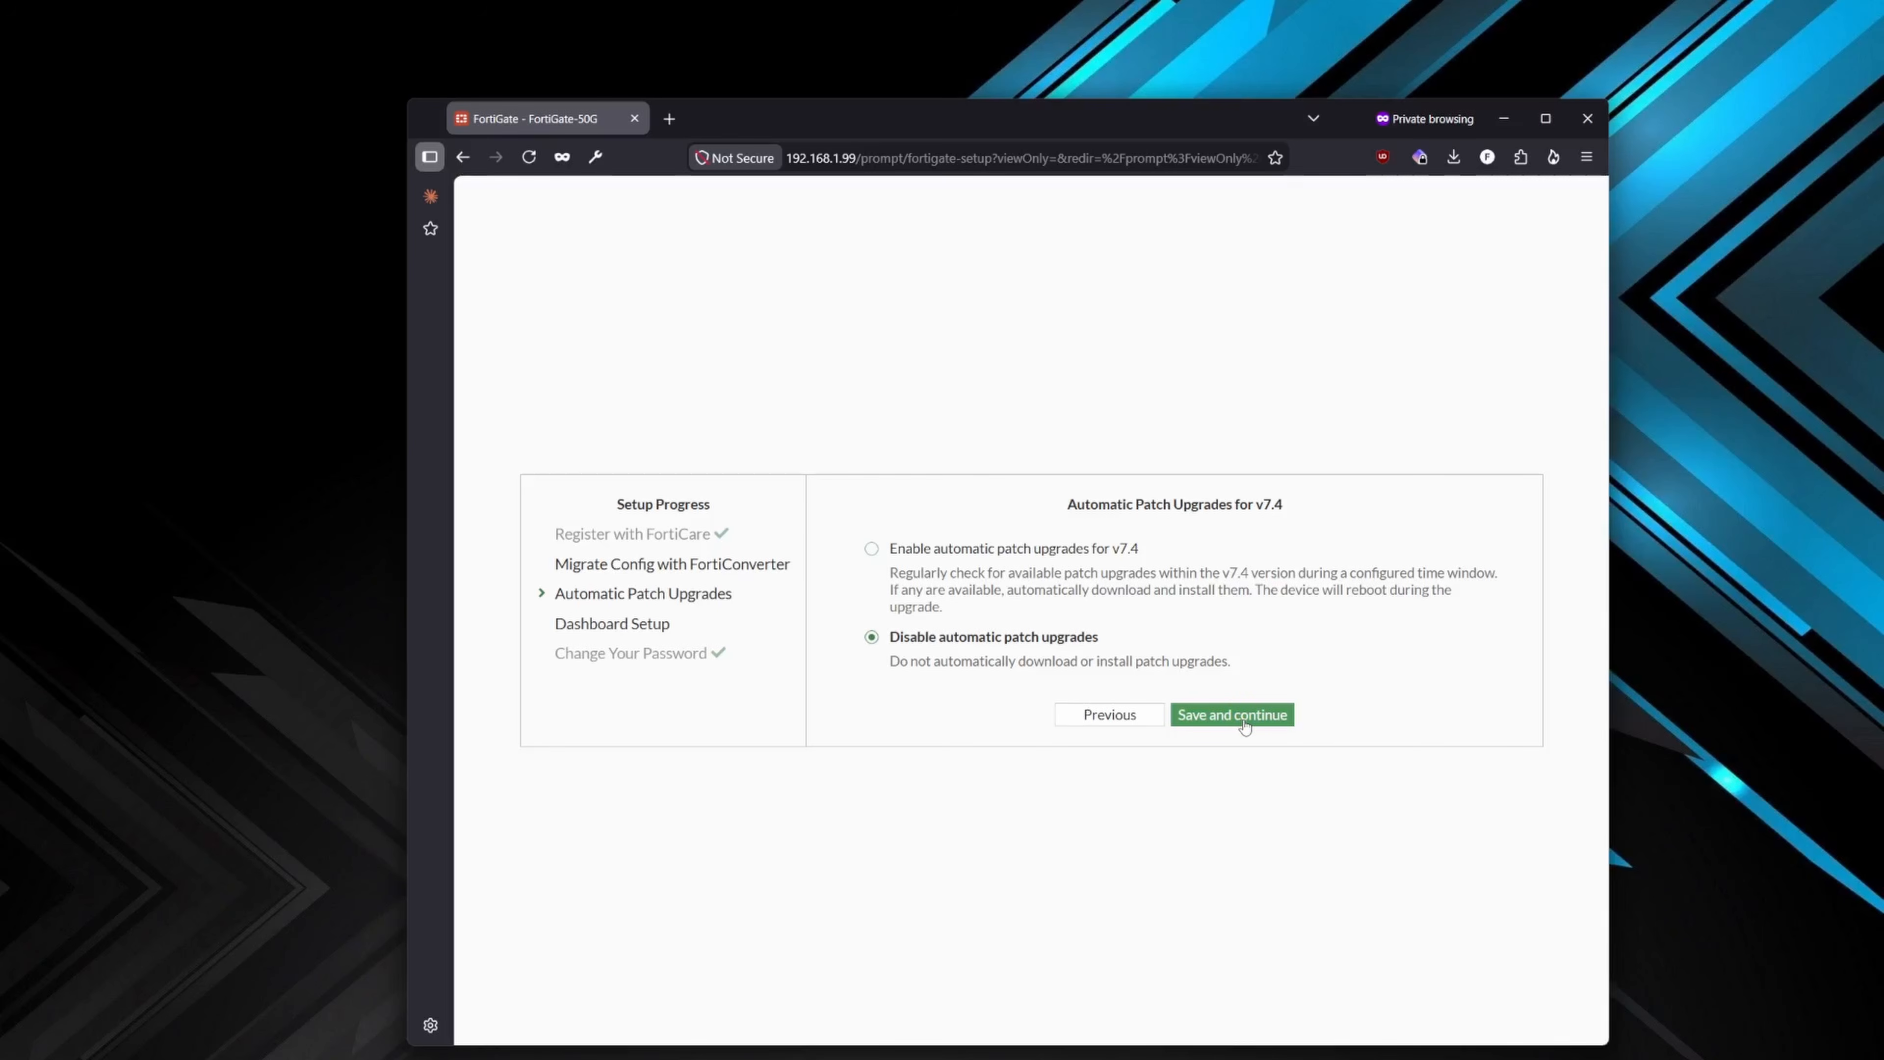
left_click(1231, 714)
left_click(998, 659)
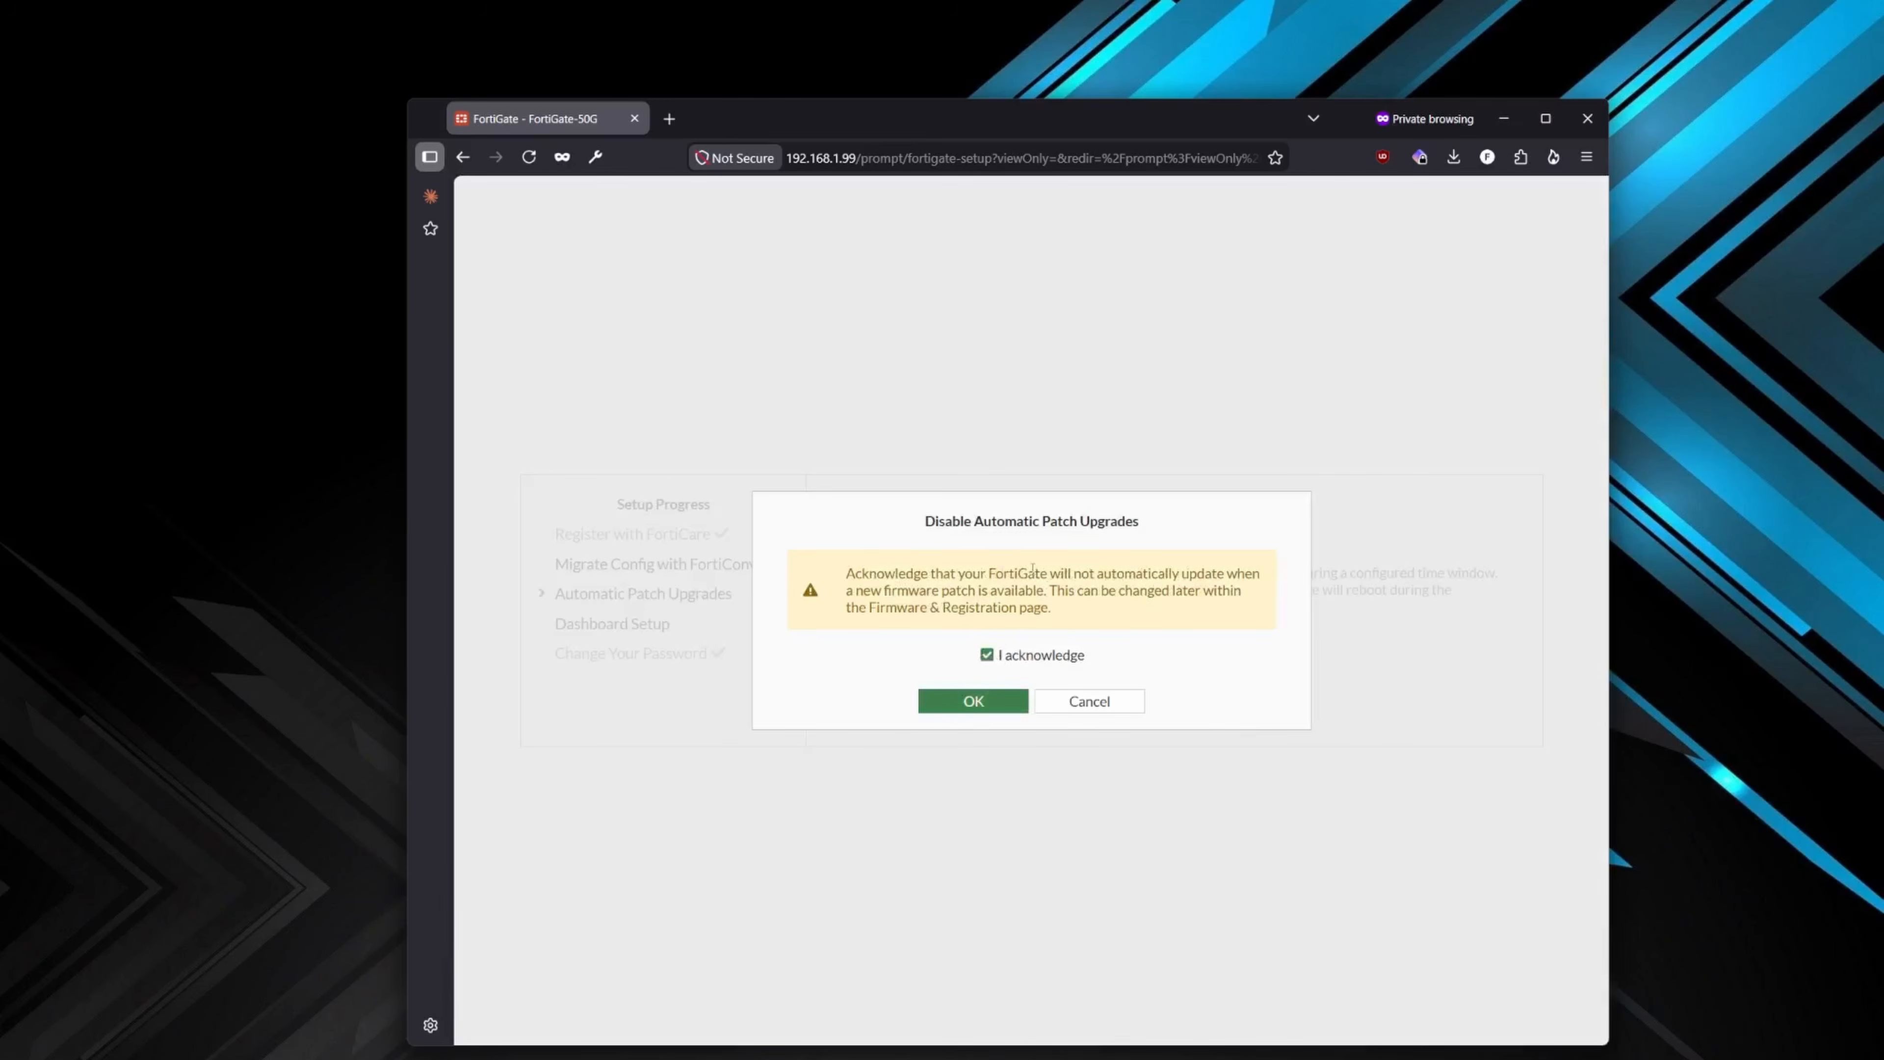
left_click(979, 704)
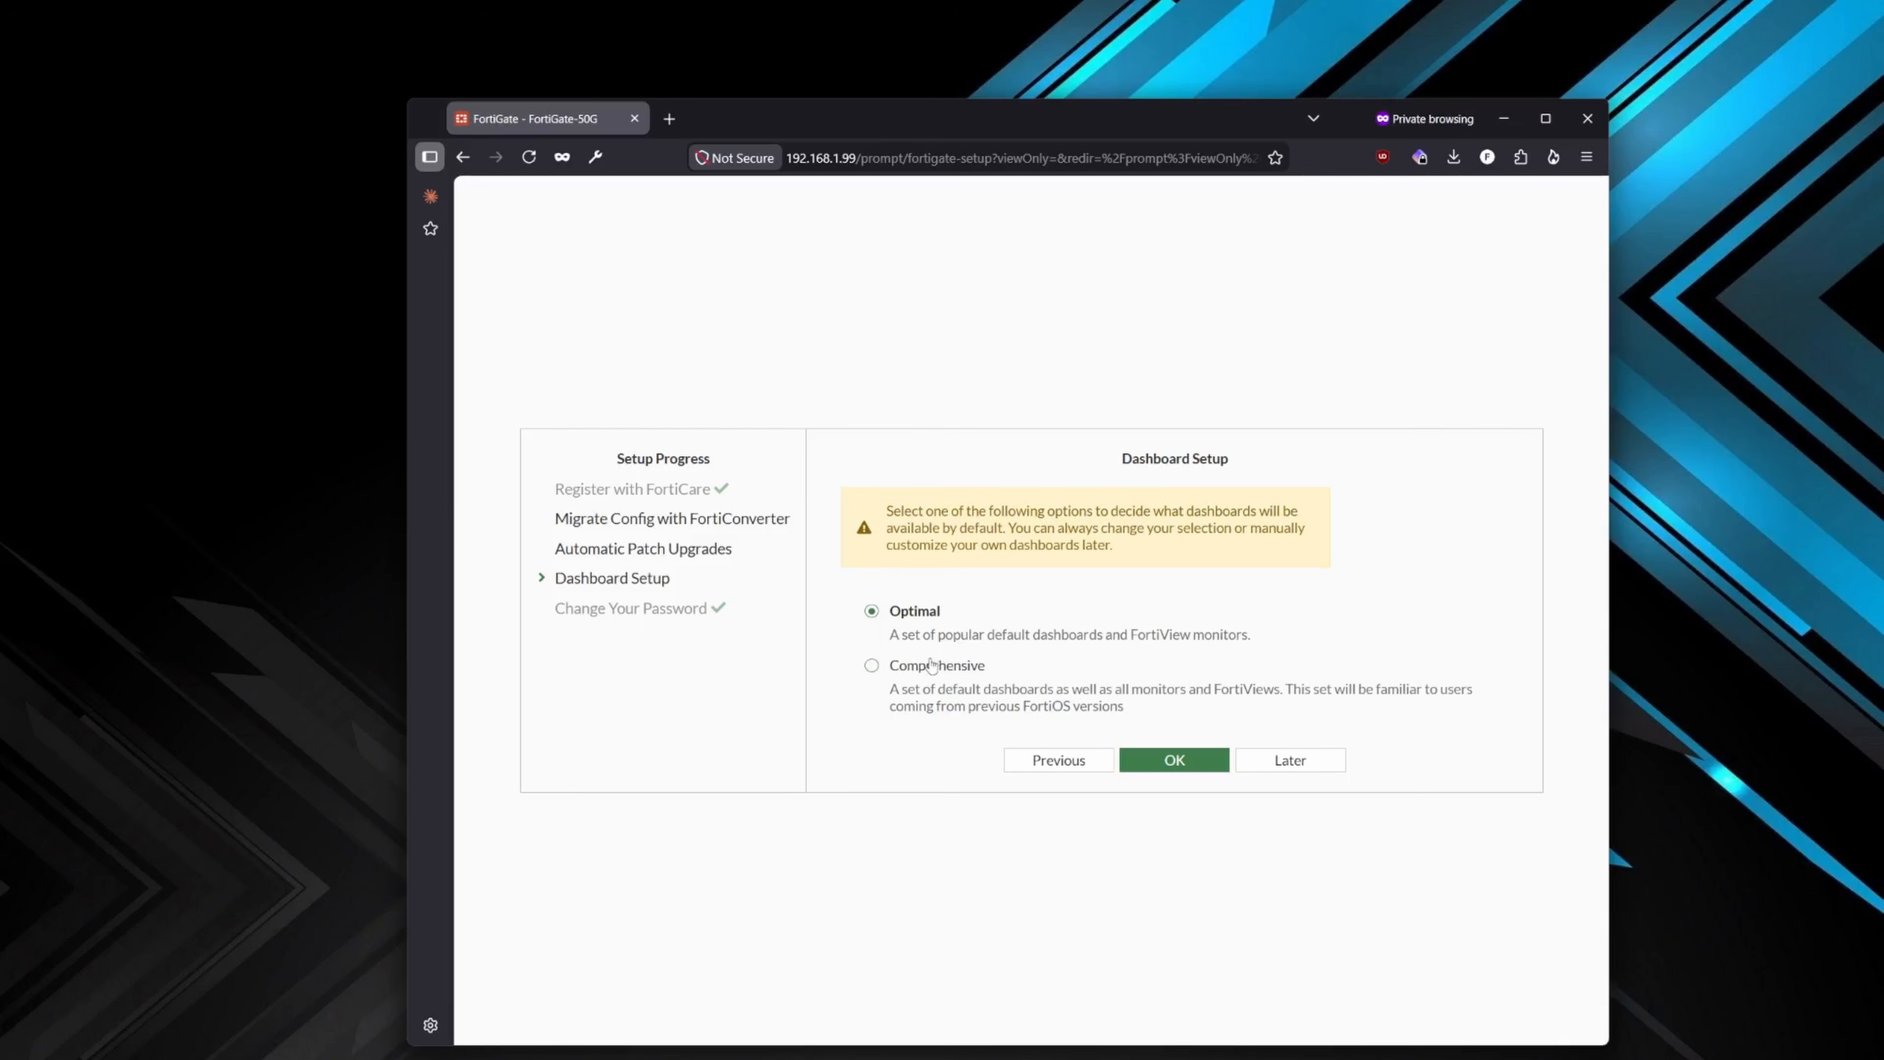
- Finish the setup with the Optimal dashboard option and dismiss the FortiOS 7.4 overview so it does not show again
left_click(1172, 768)
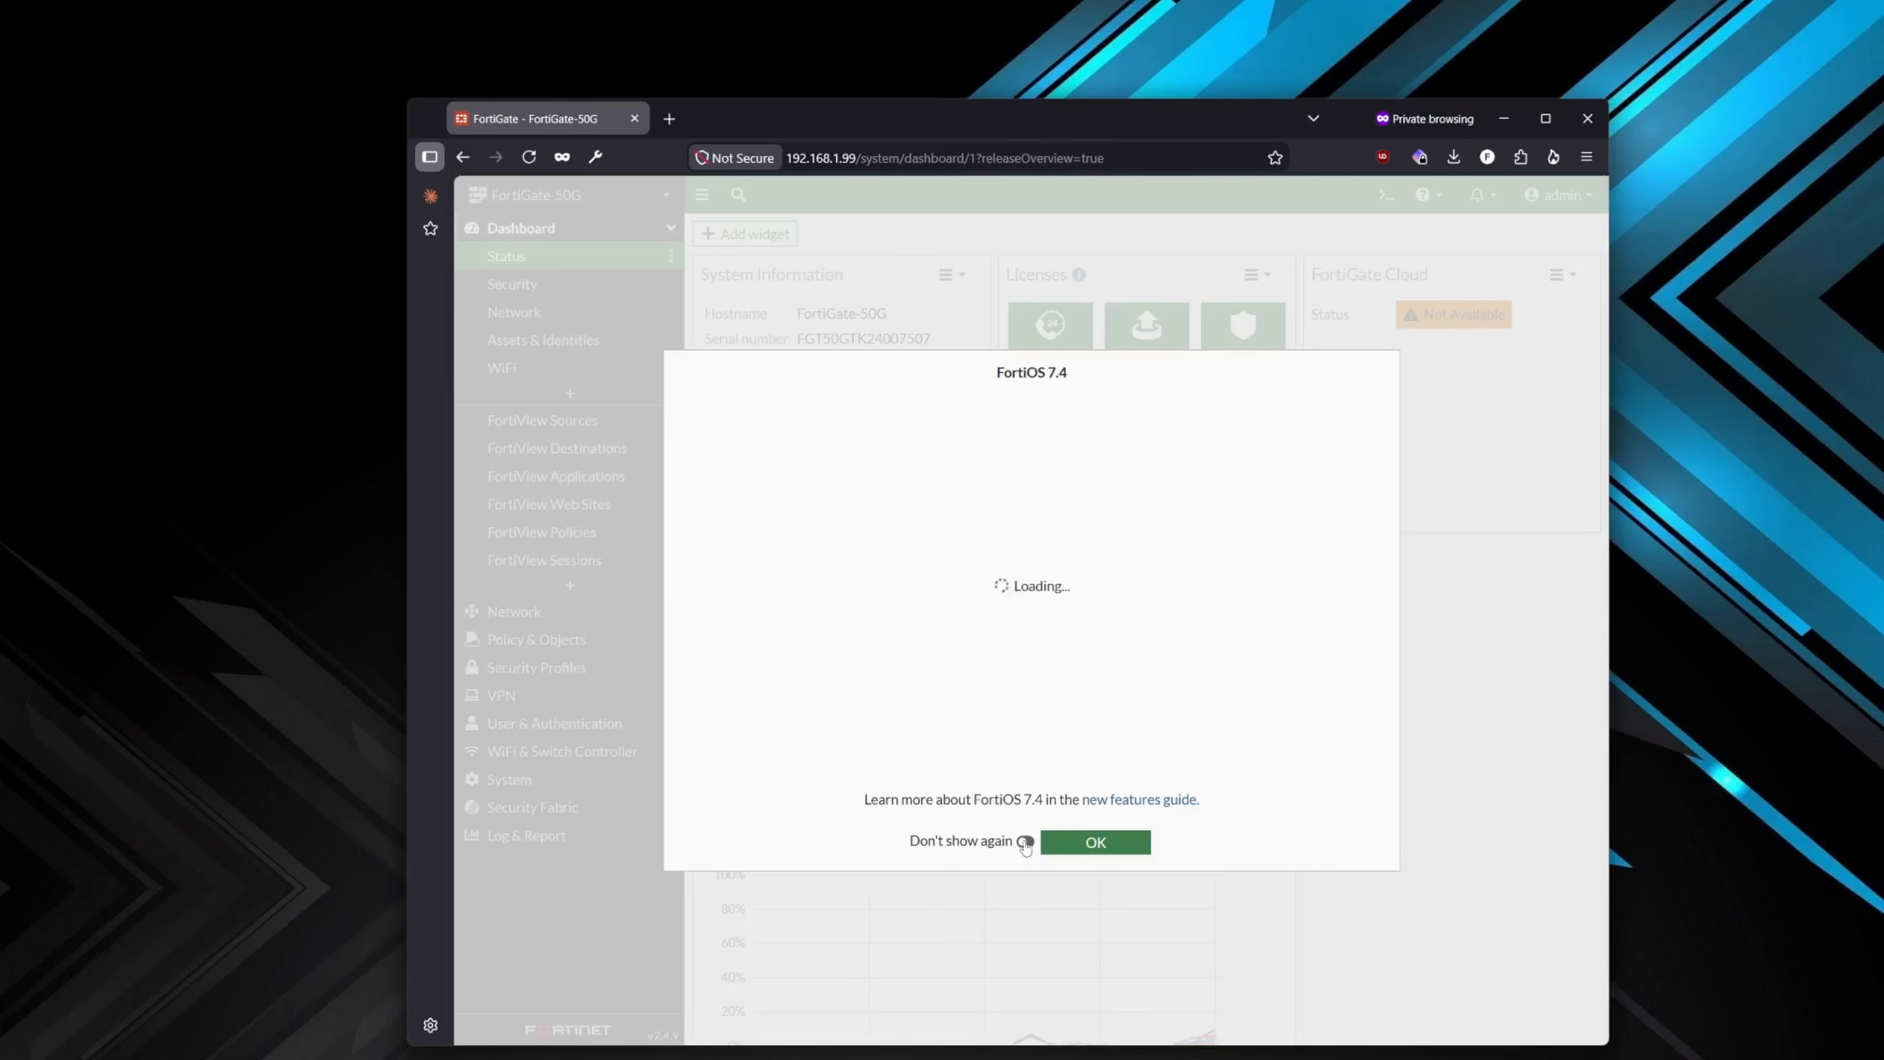
left_click(1025, 842)
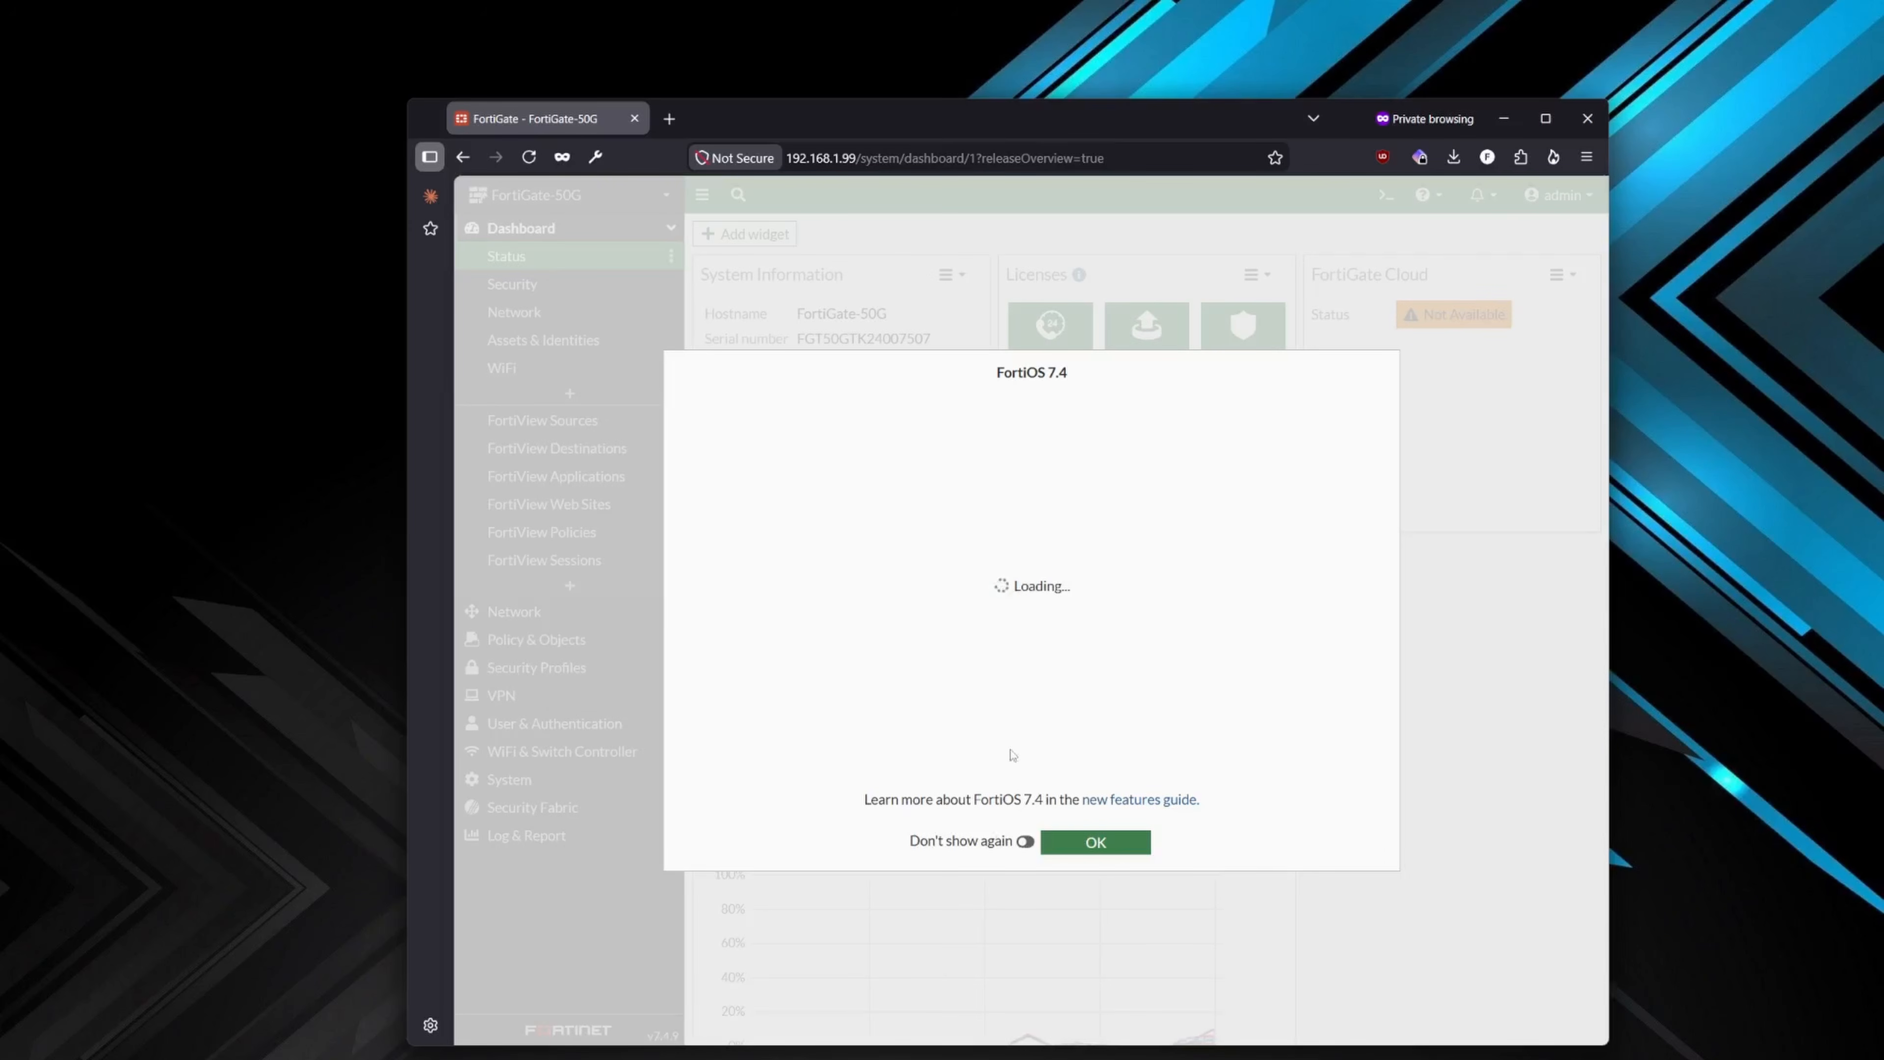
left_click(1108, 851)
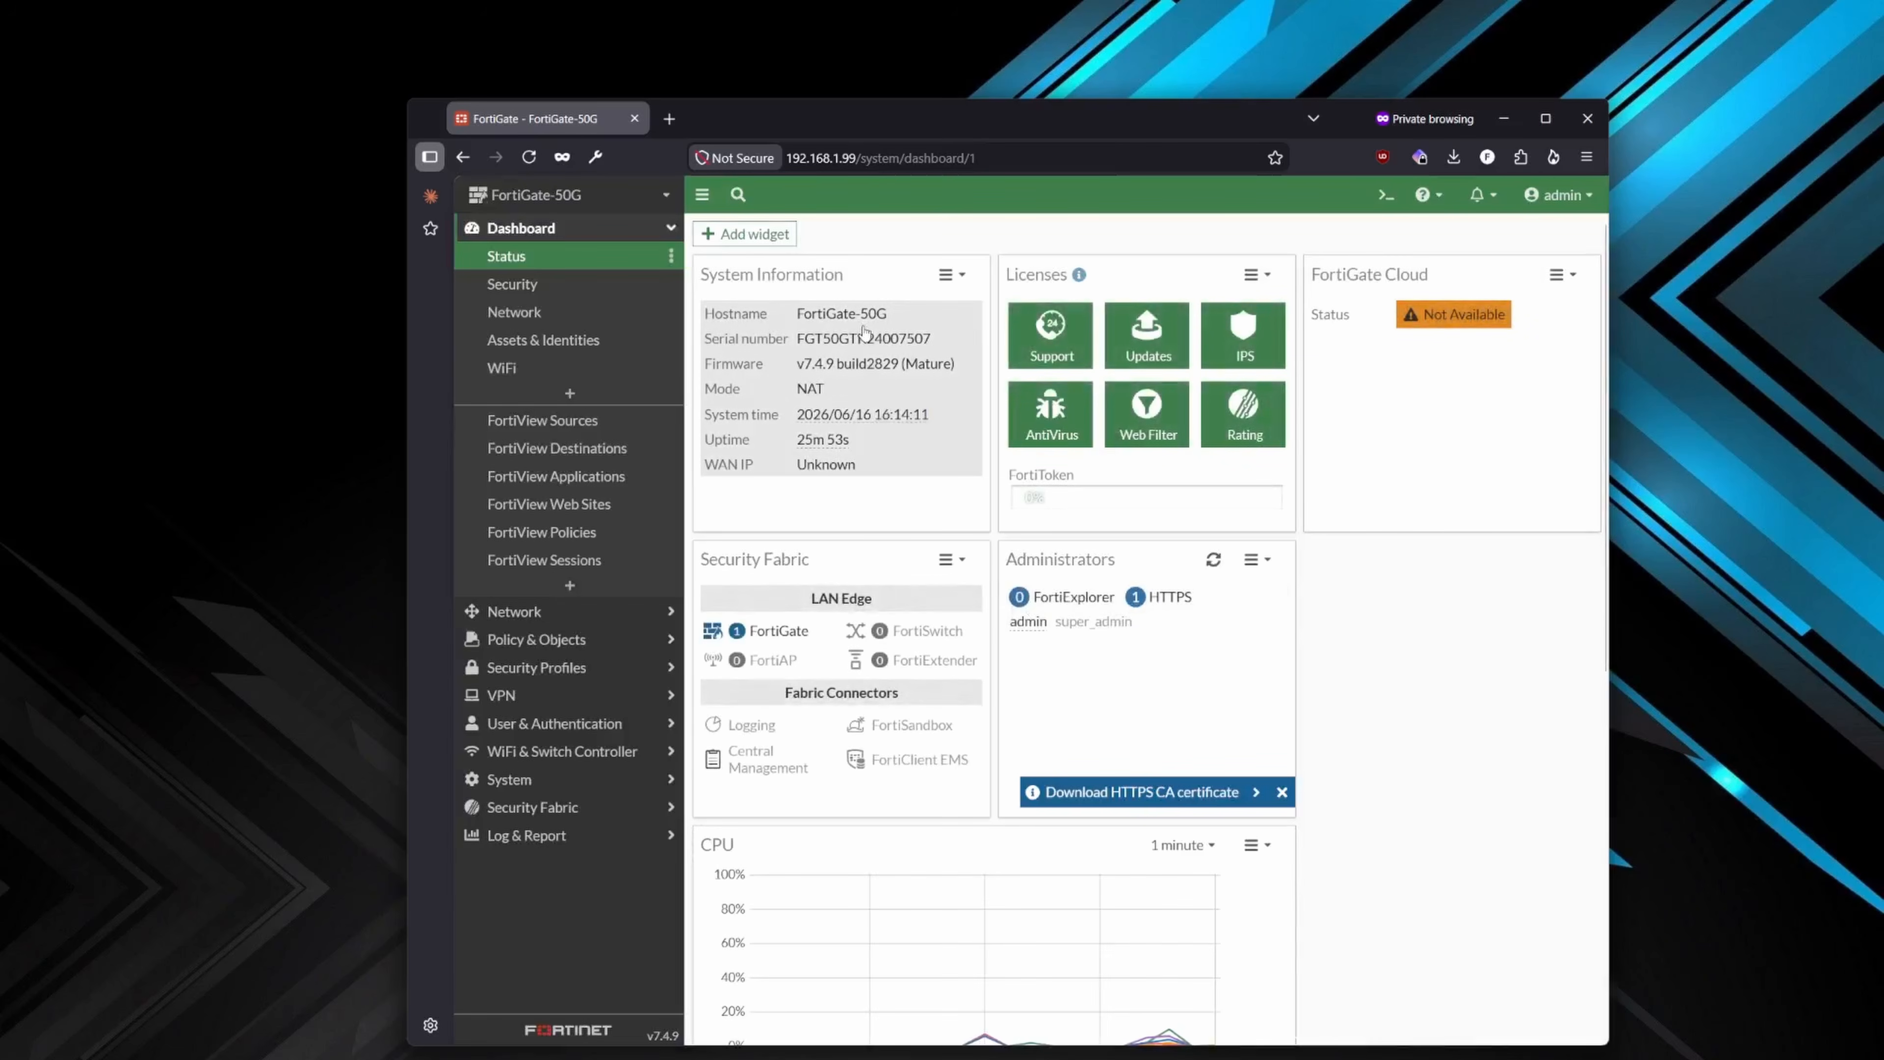
- Maximize the browser window and try swapping the CPU and Memory widgets on the Status dashboard, restoring their original order
left_click(1545, 121)
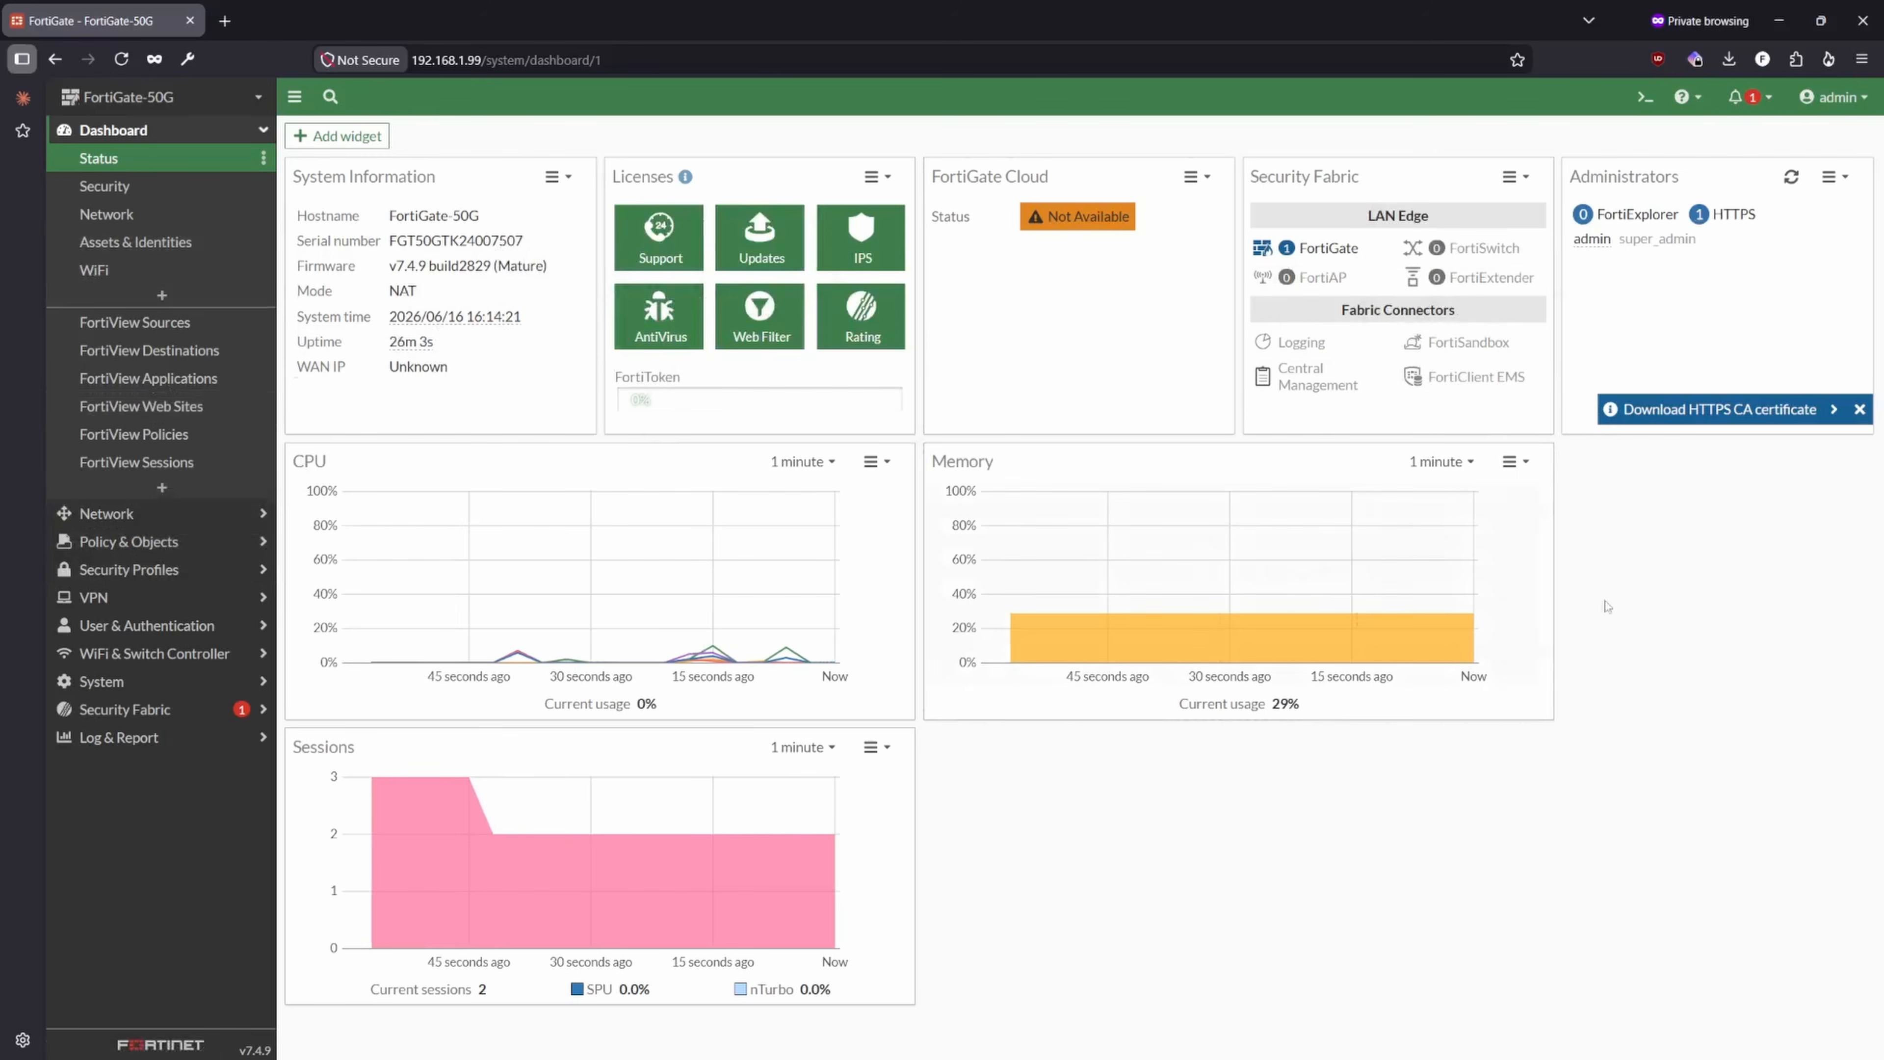
left_click_drag(1314, 456, 735, 369)
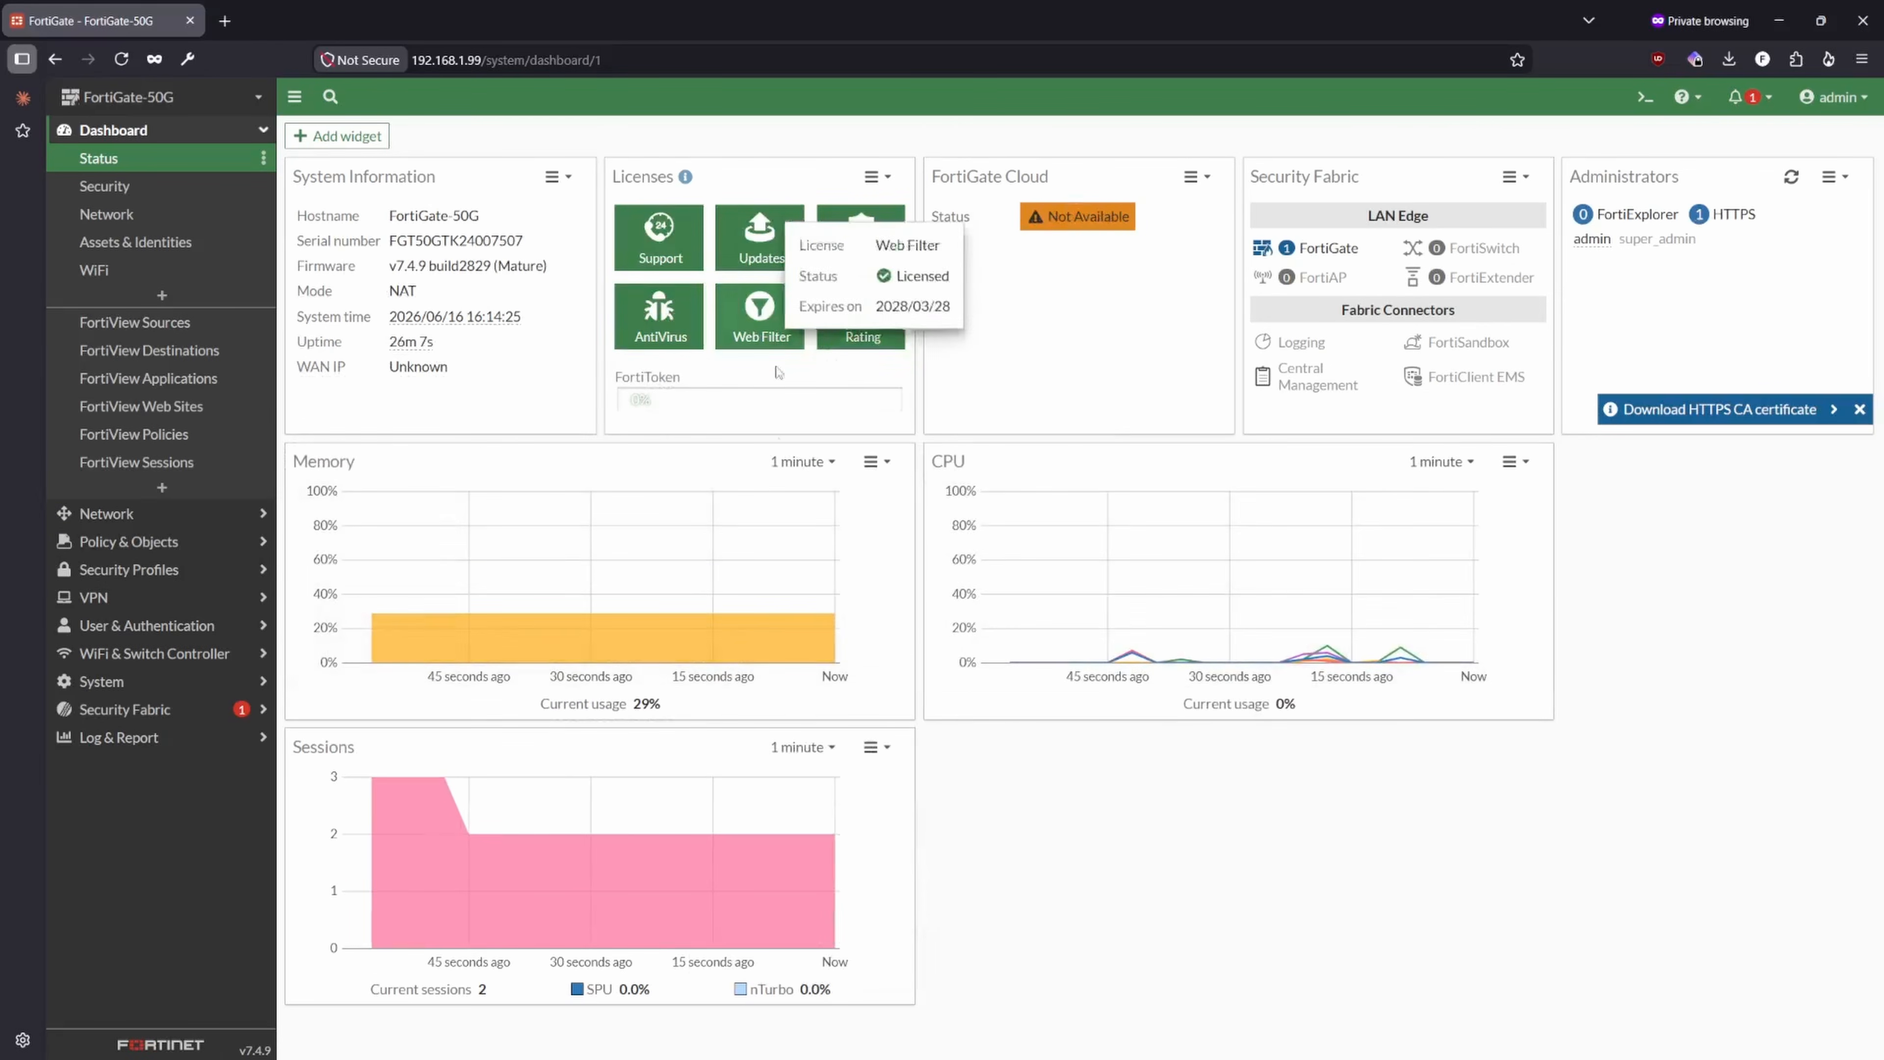
left_click_drag(349, 461, 987, 456)
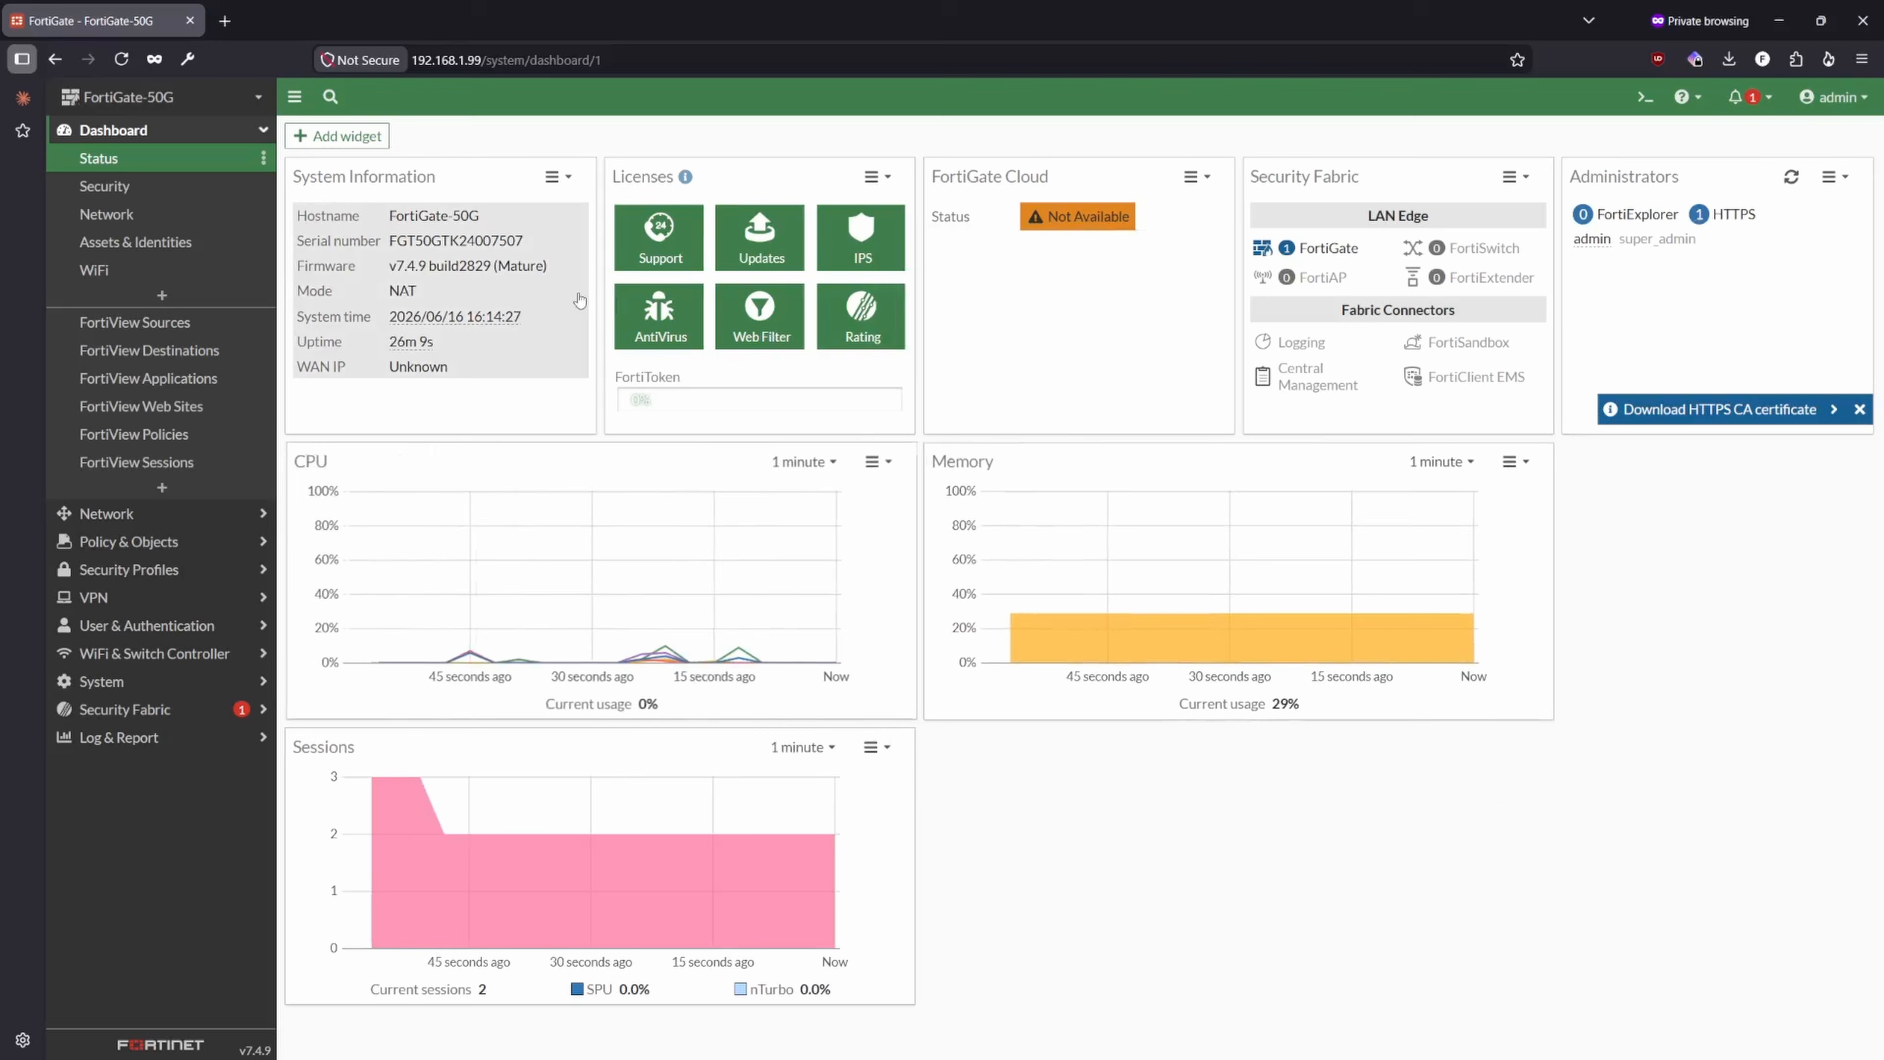
- Browse the available dashboard widgets without adding any, and review the license and system information on the Status dashboard
left_click(338, 135)
scroll(1237, 711, "down", 10)
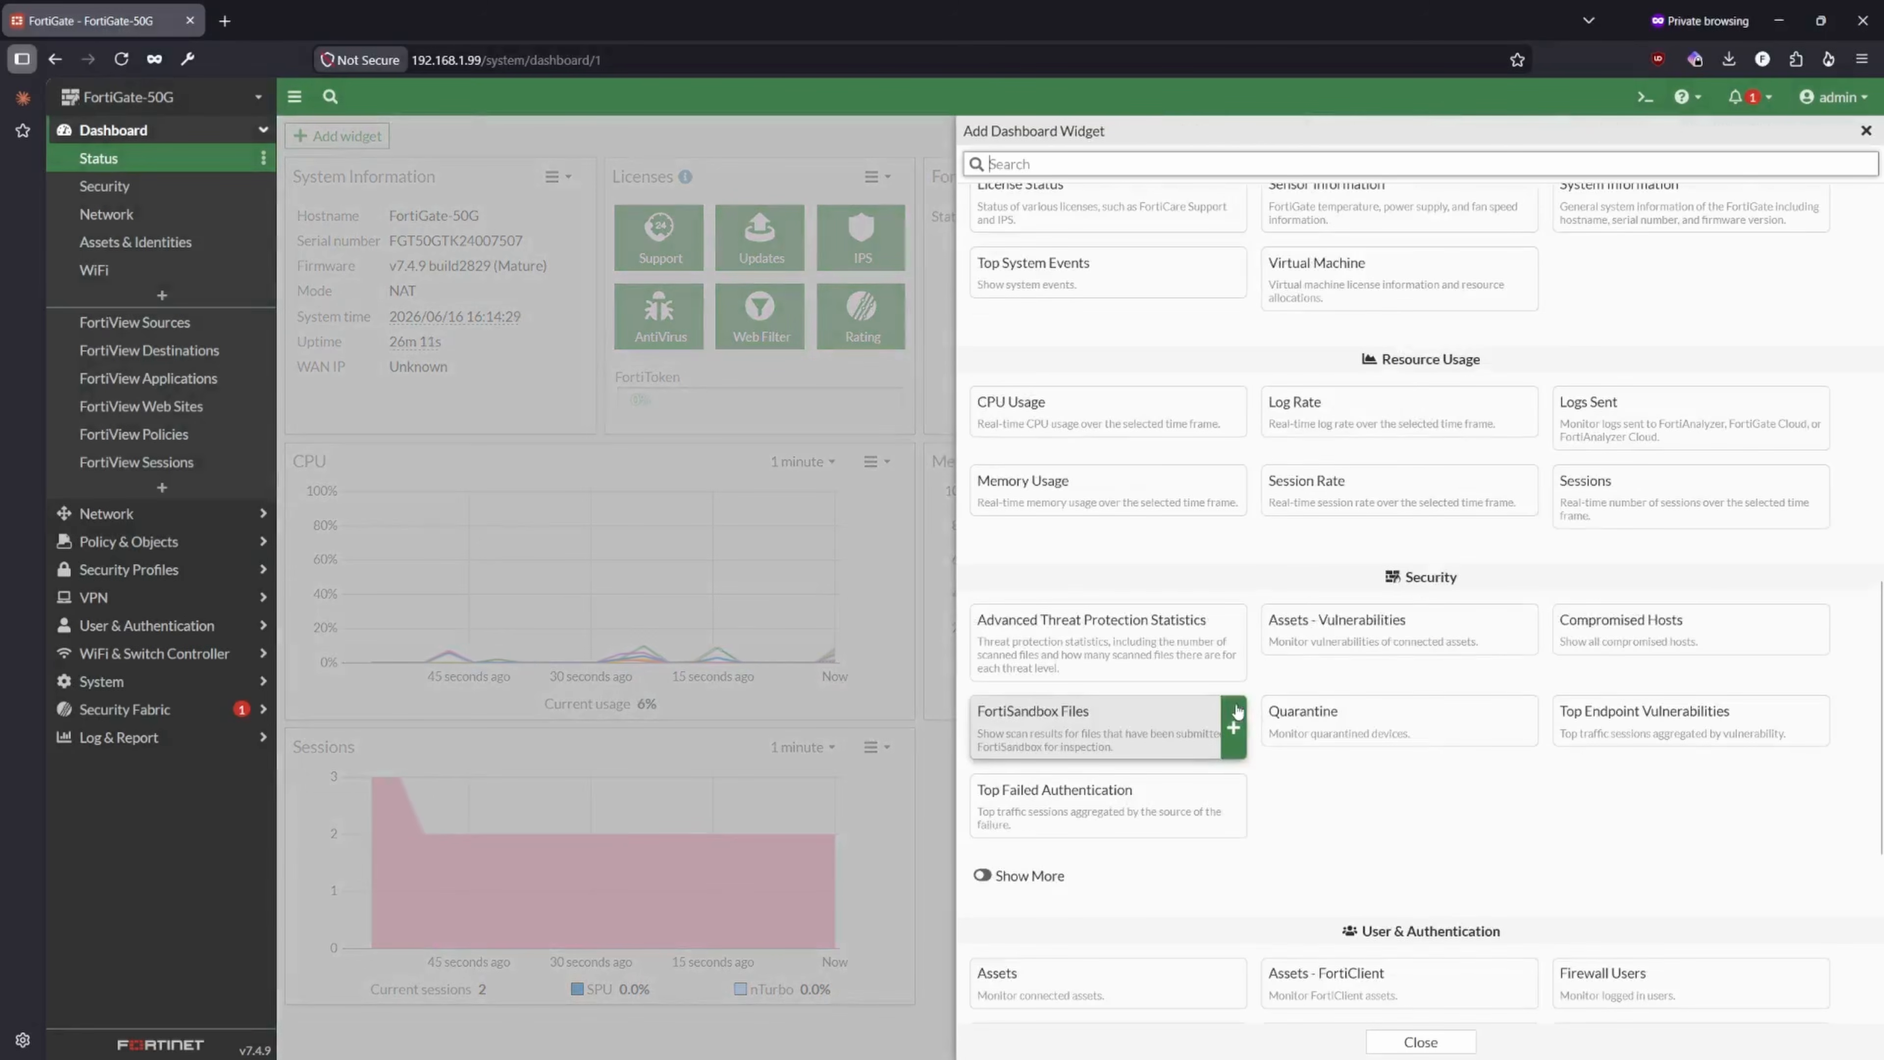
scroll(1237, 711, "down", 5)
left_click(1866, 131)
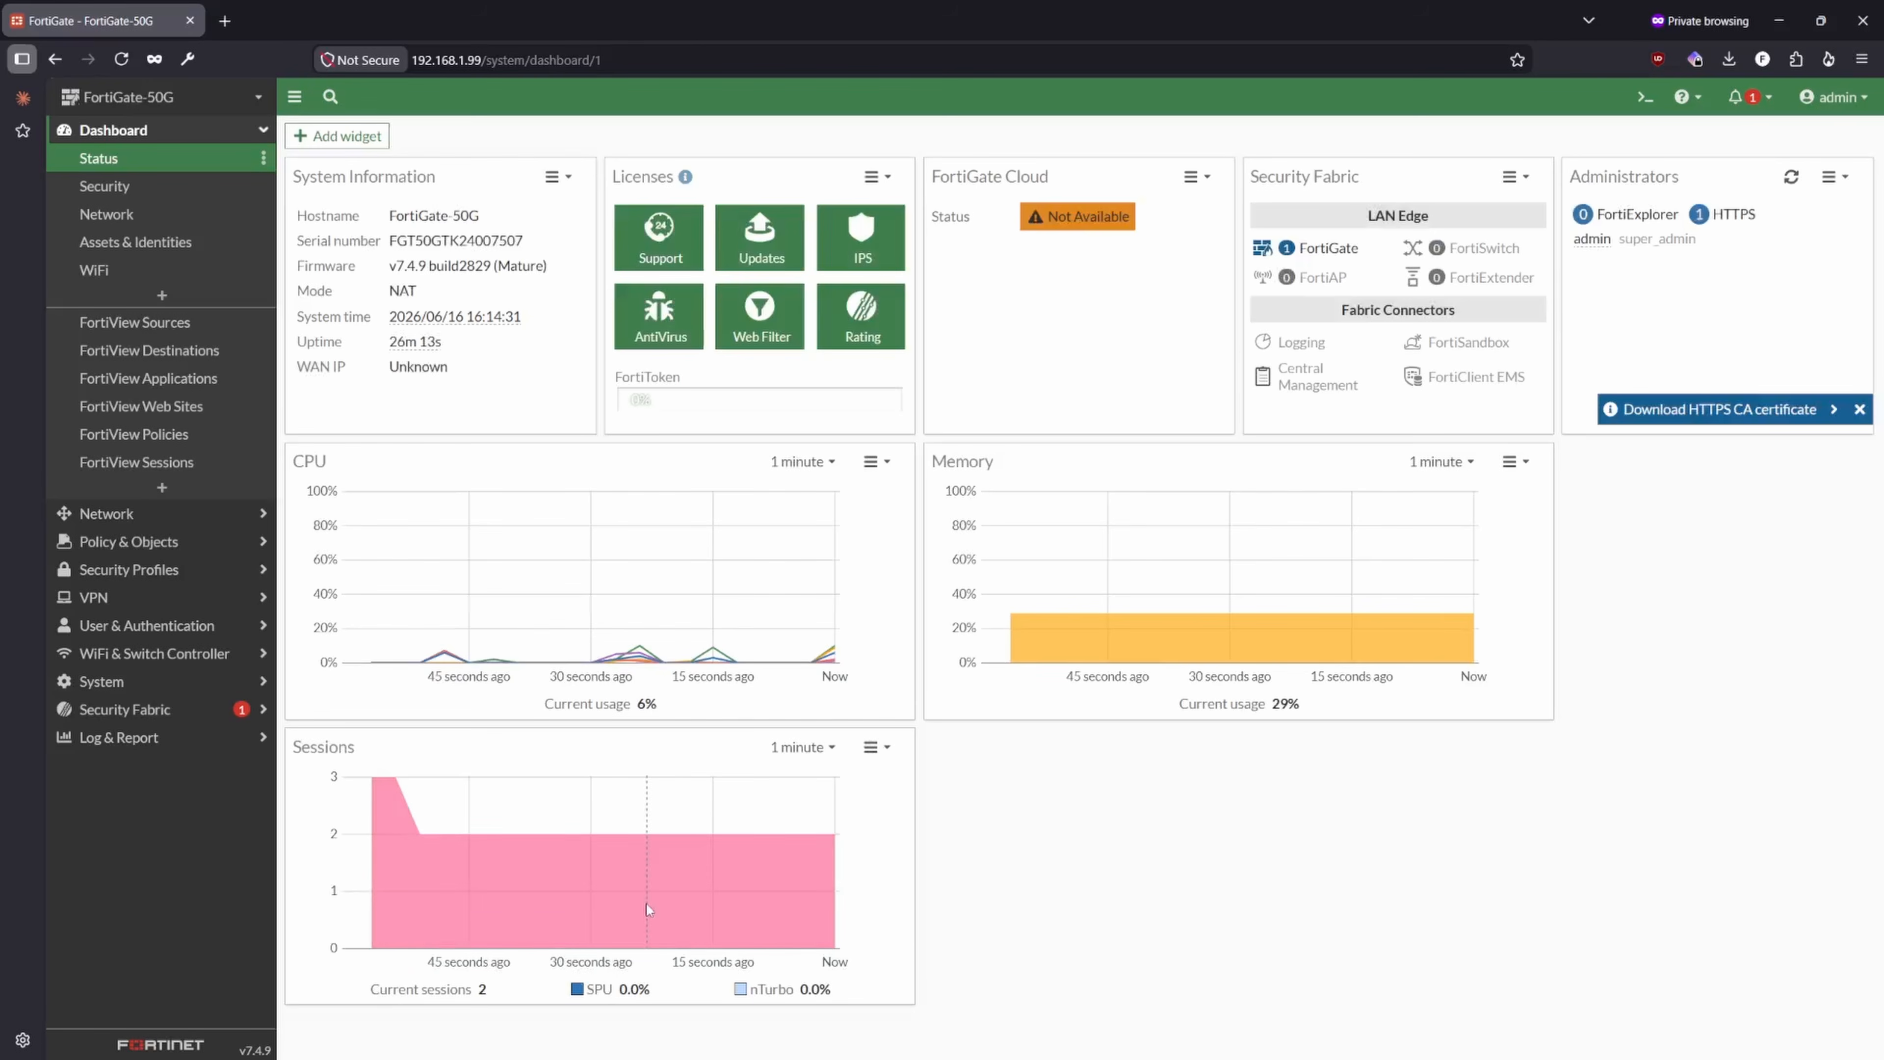
mouse_move(742, 329)
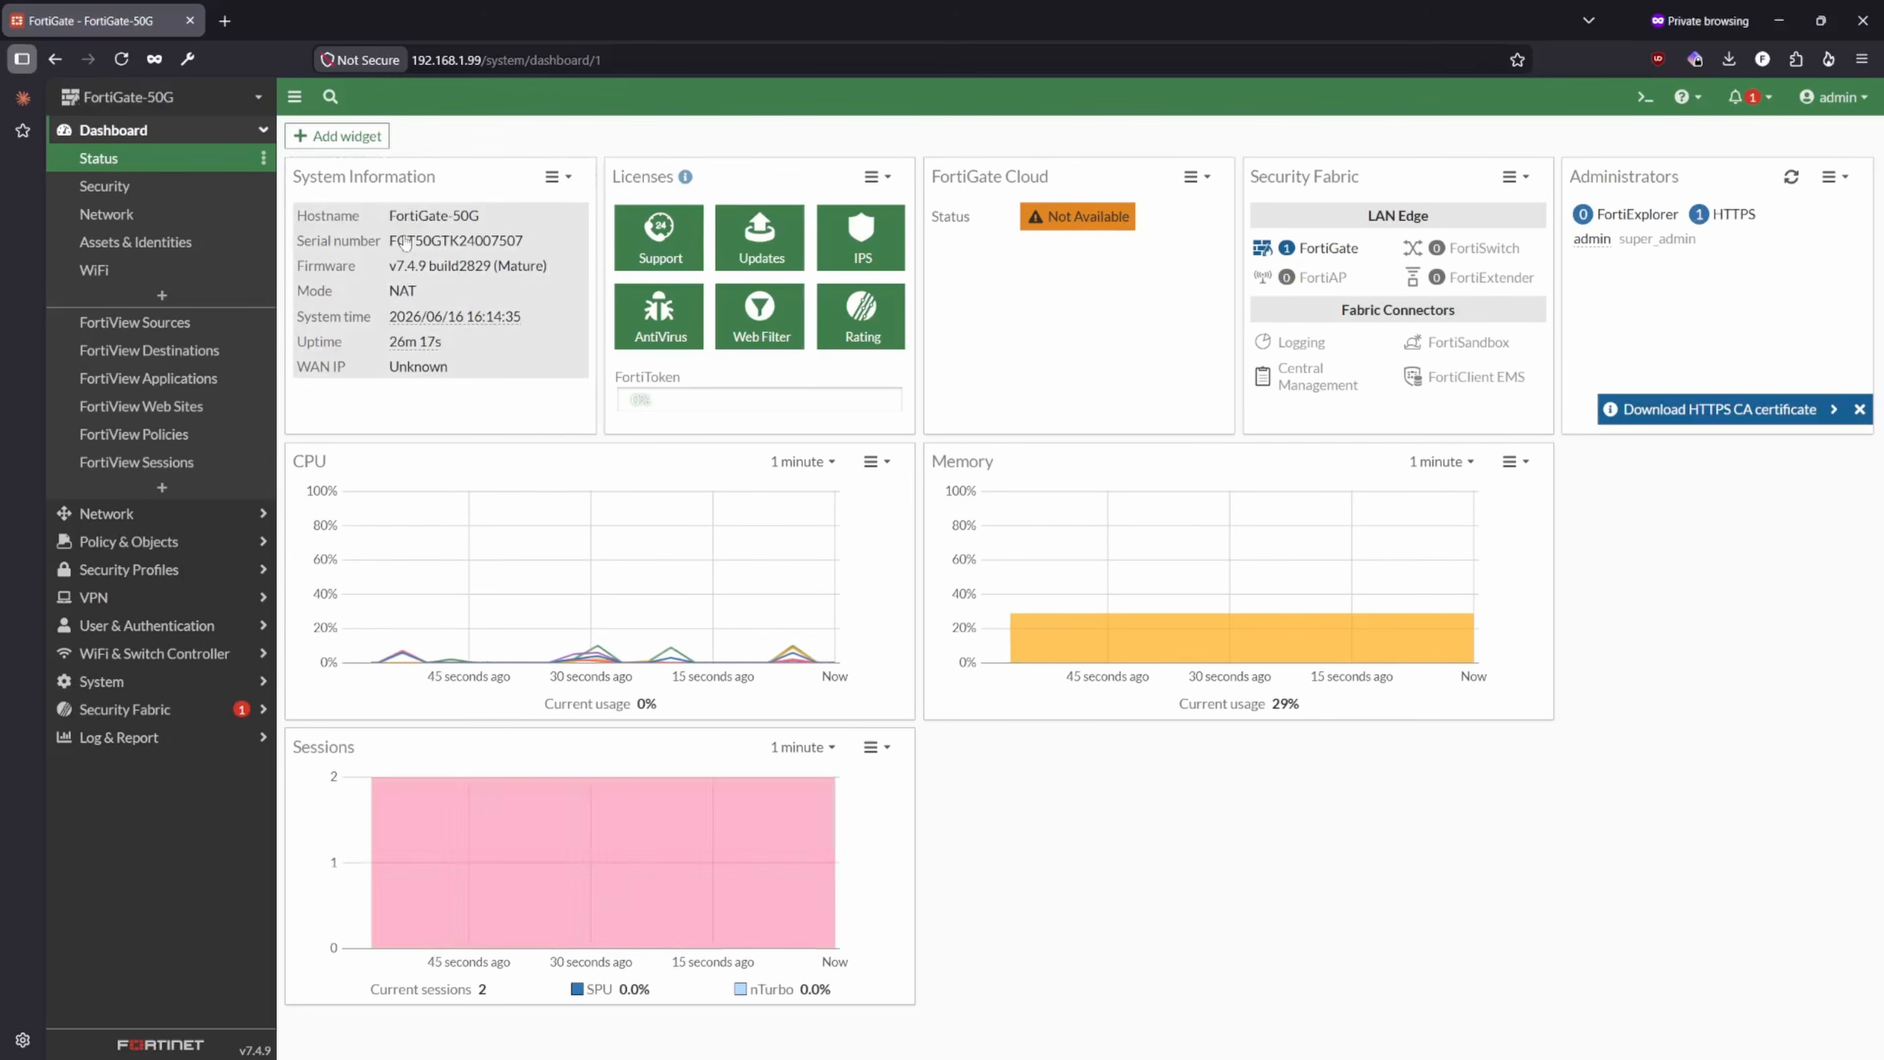
mouse_move(482, 346)
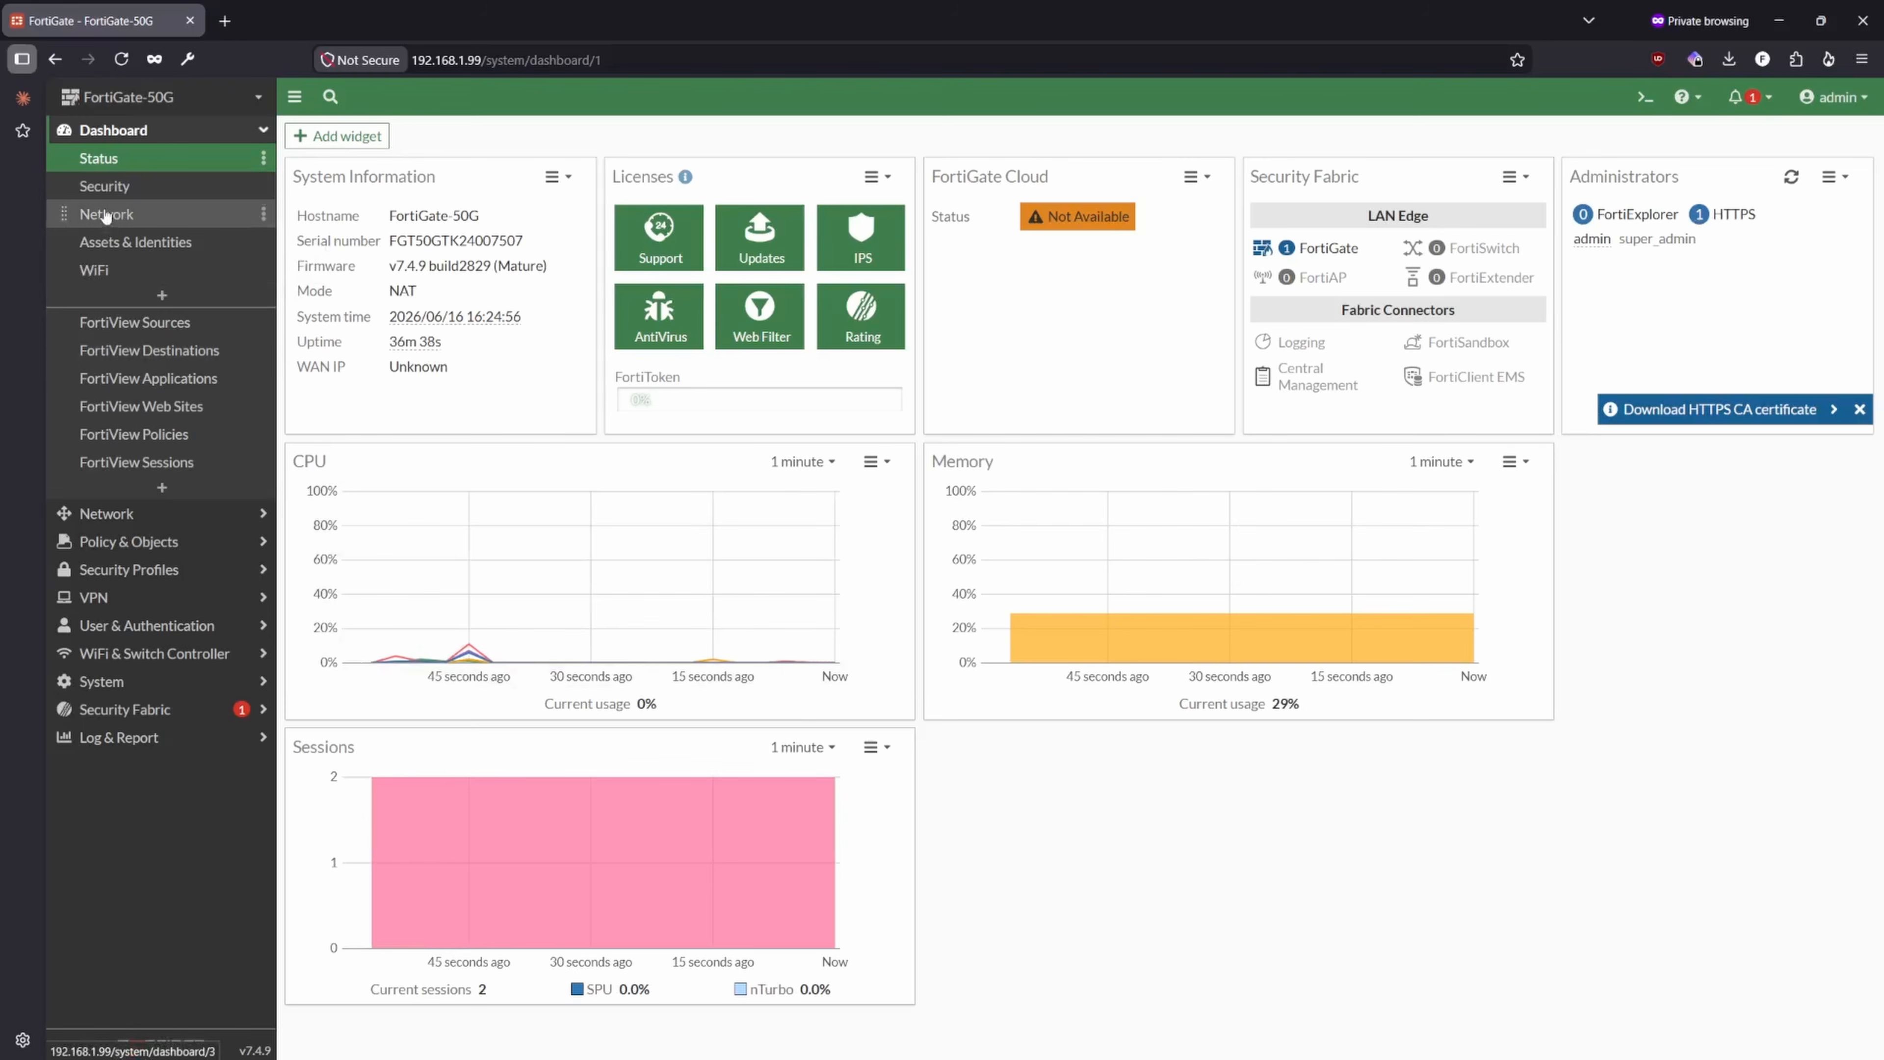
- Open the network interfaces list and inspect the lan1 port's link details and the lan VLAN switch entry
left_click(113, 521)
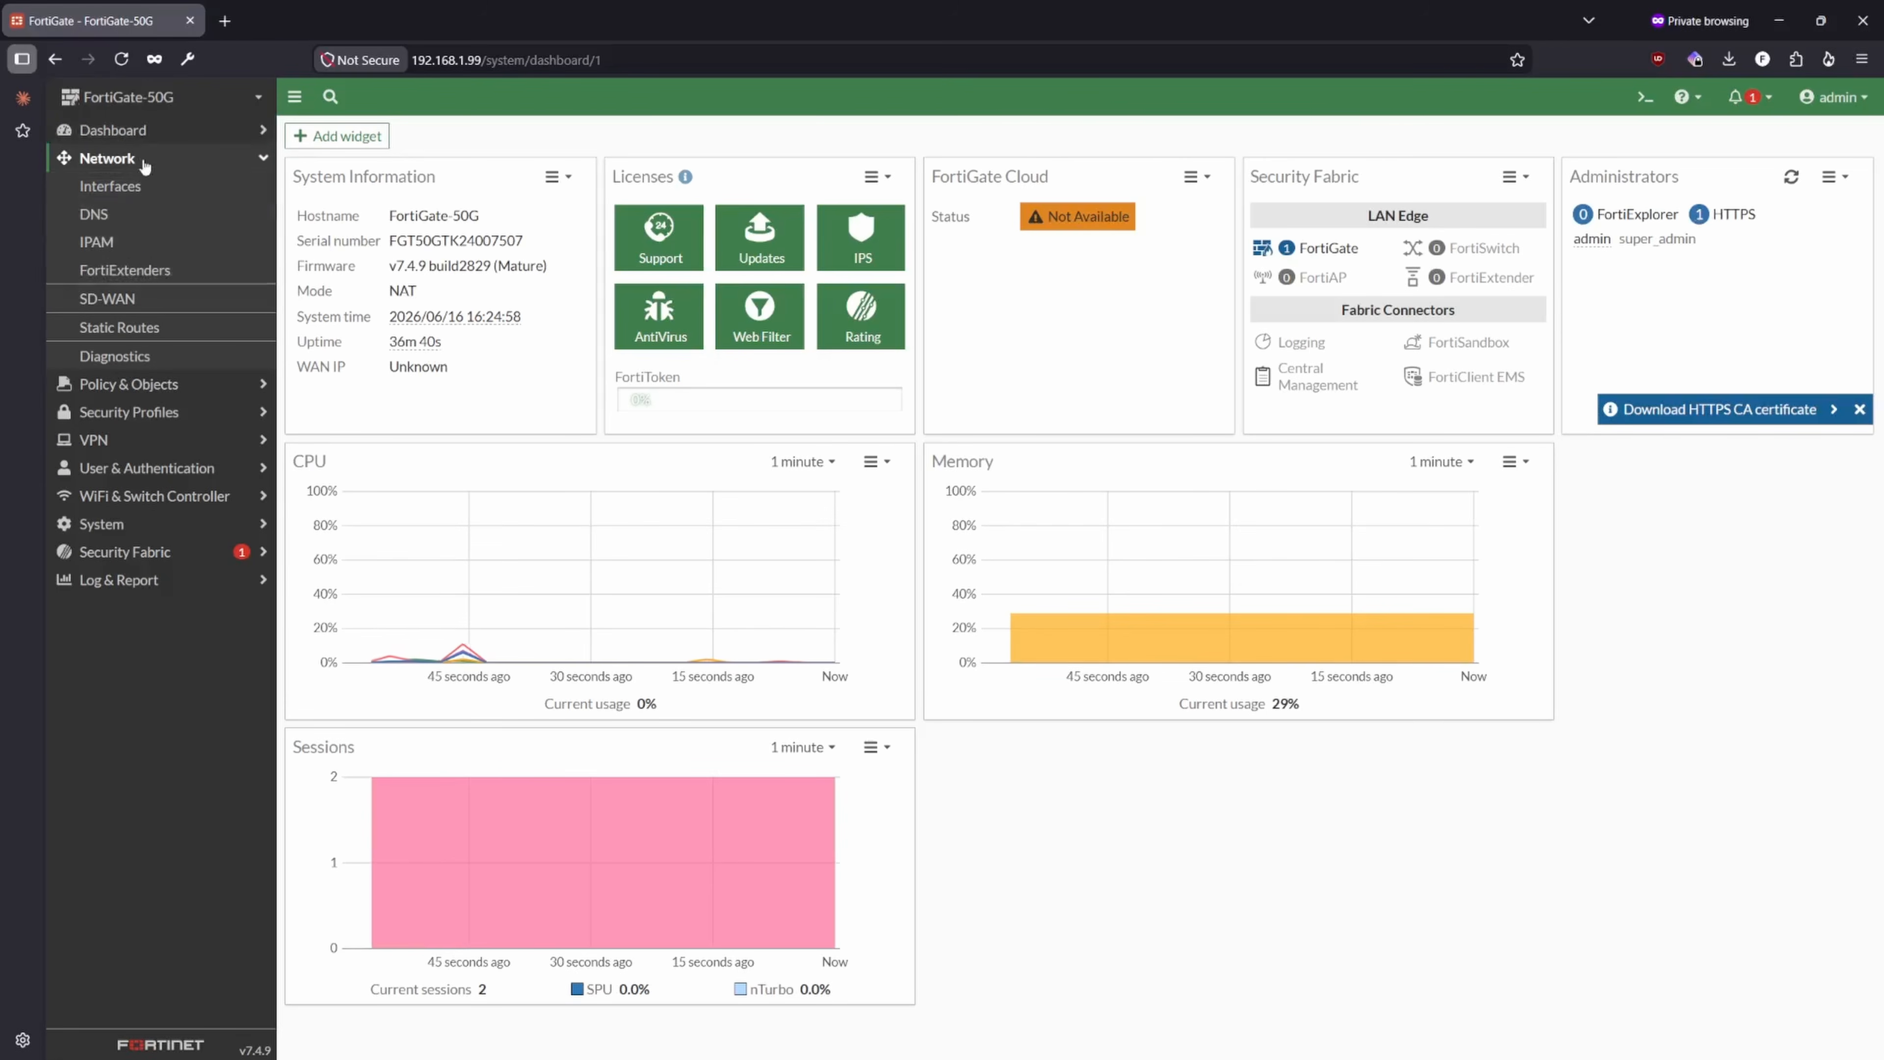
left_click(124, 188)
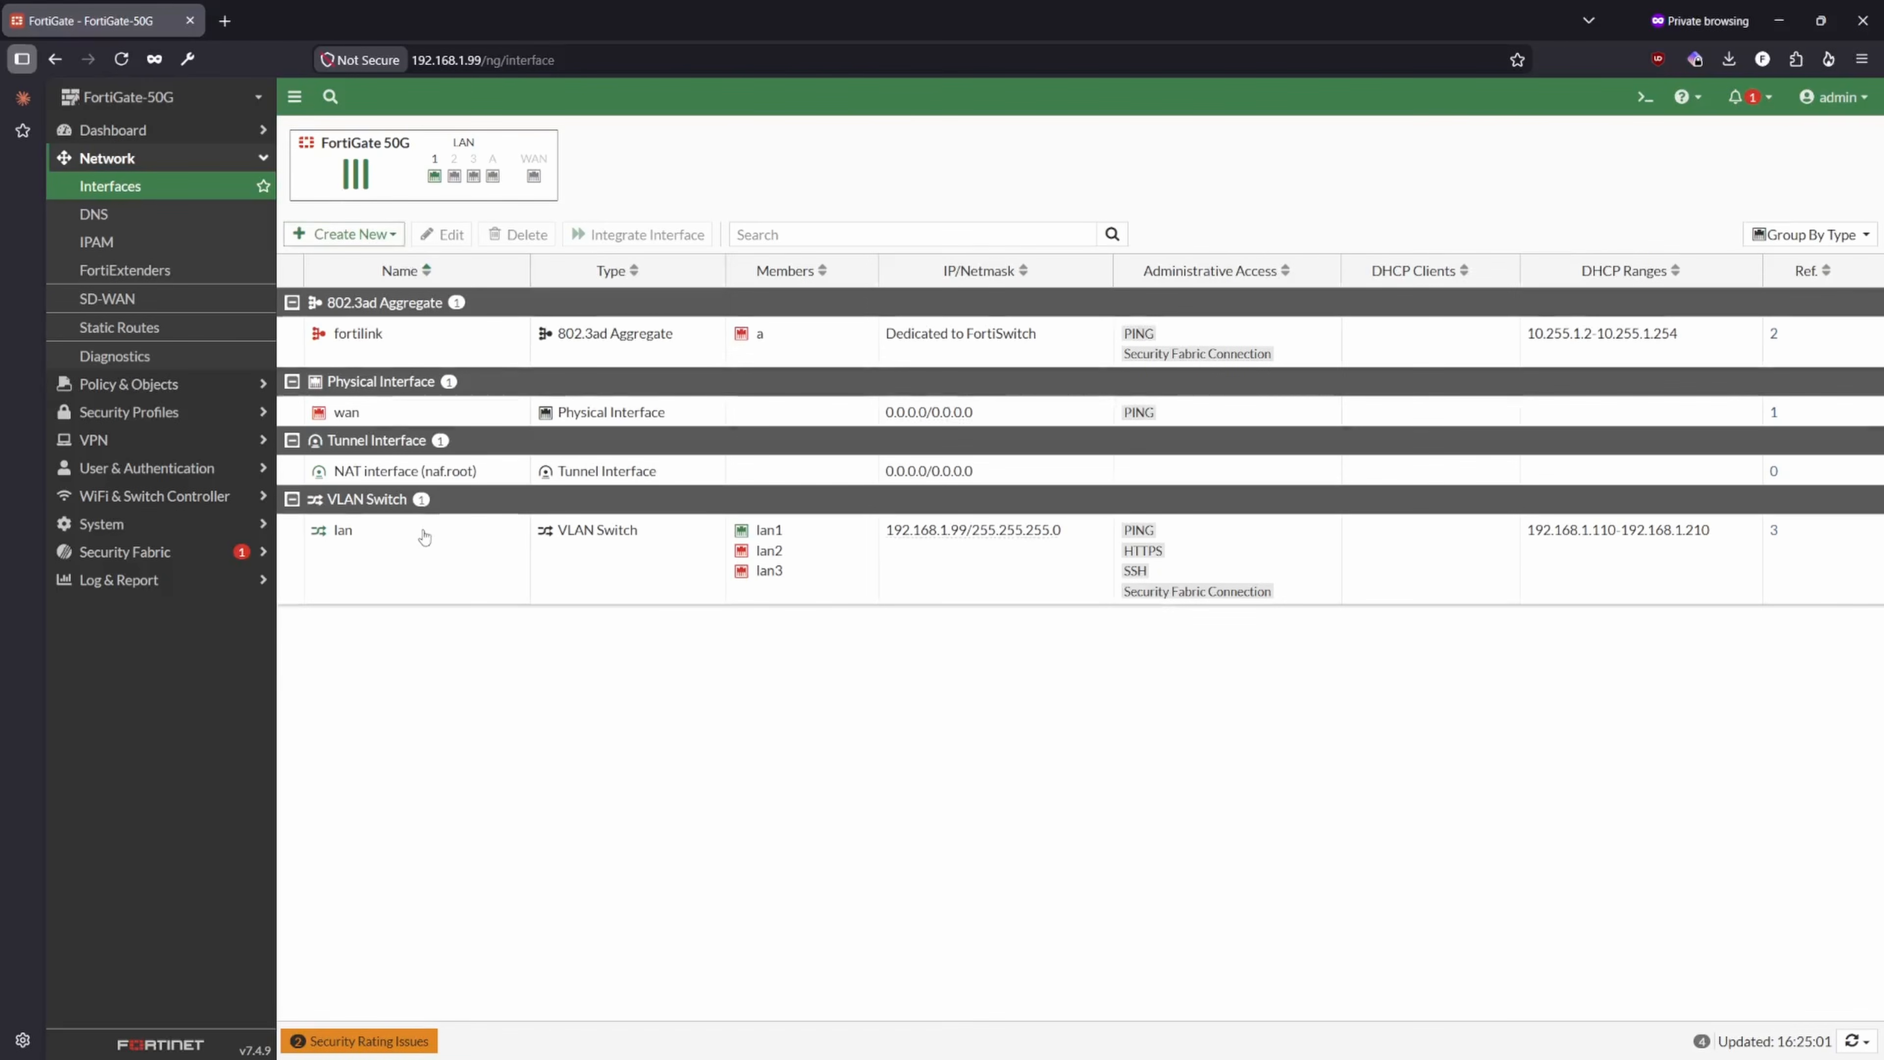
mouse_move(439, 180)
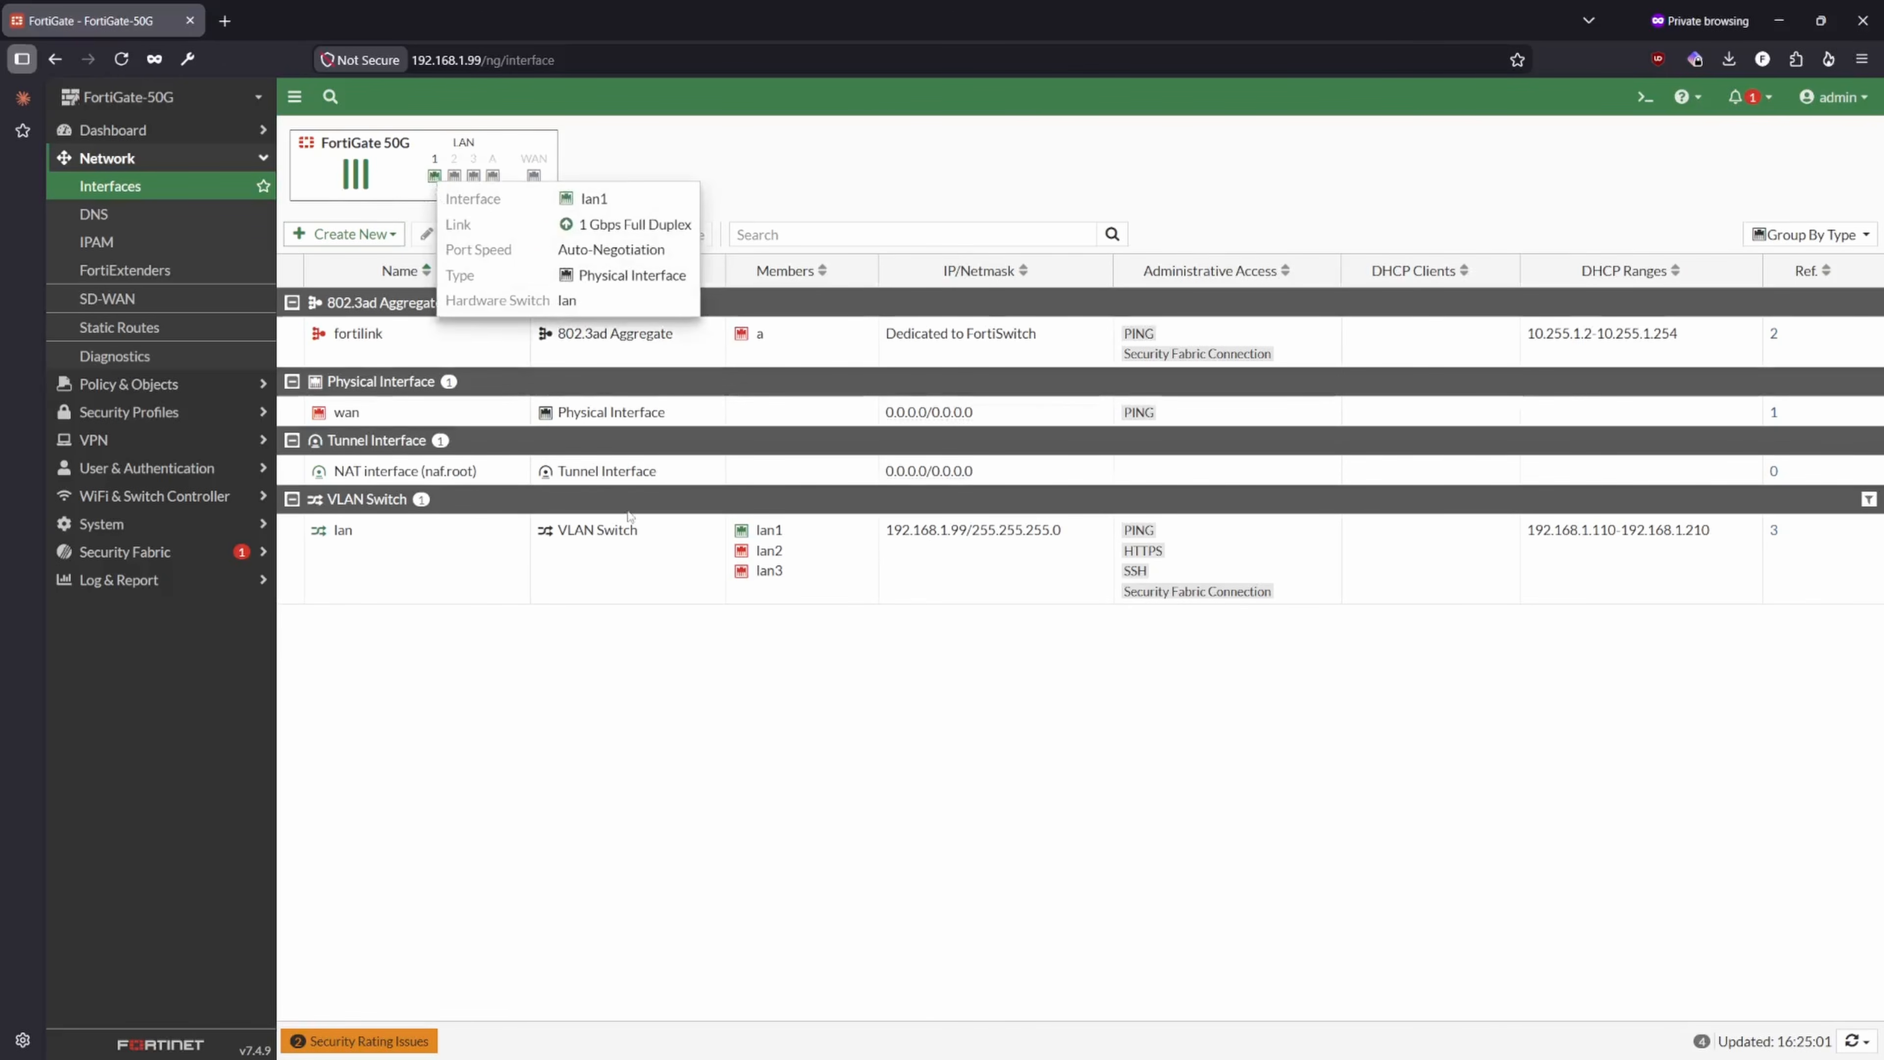
left_click(629, 591)
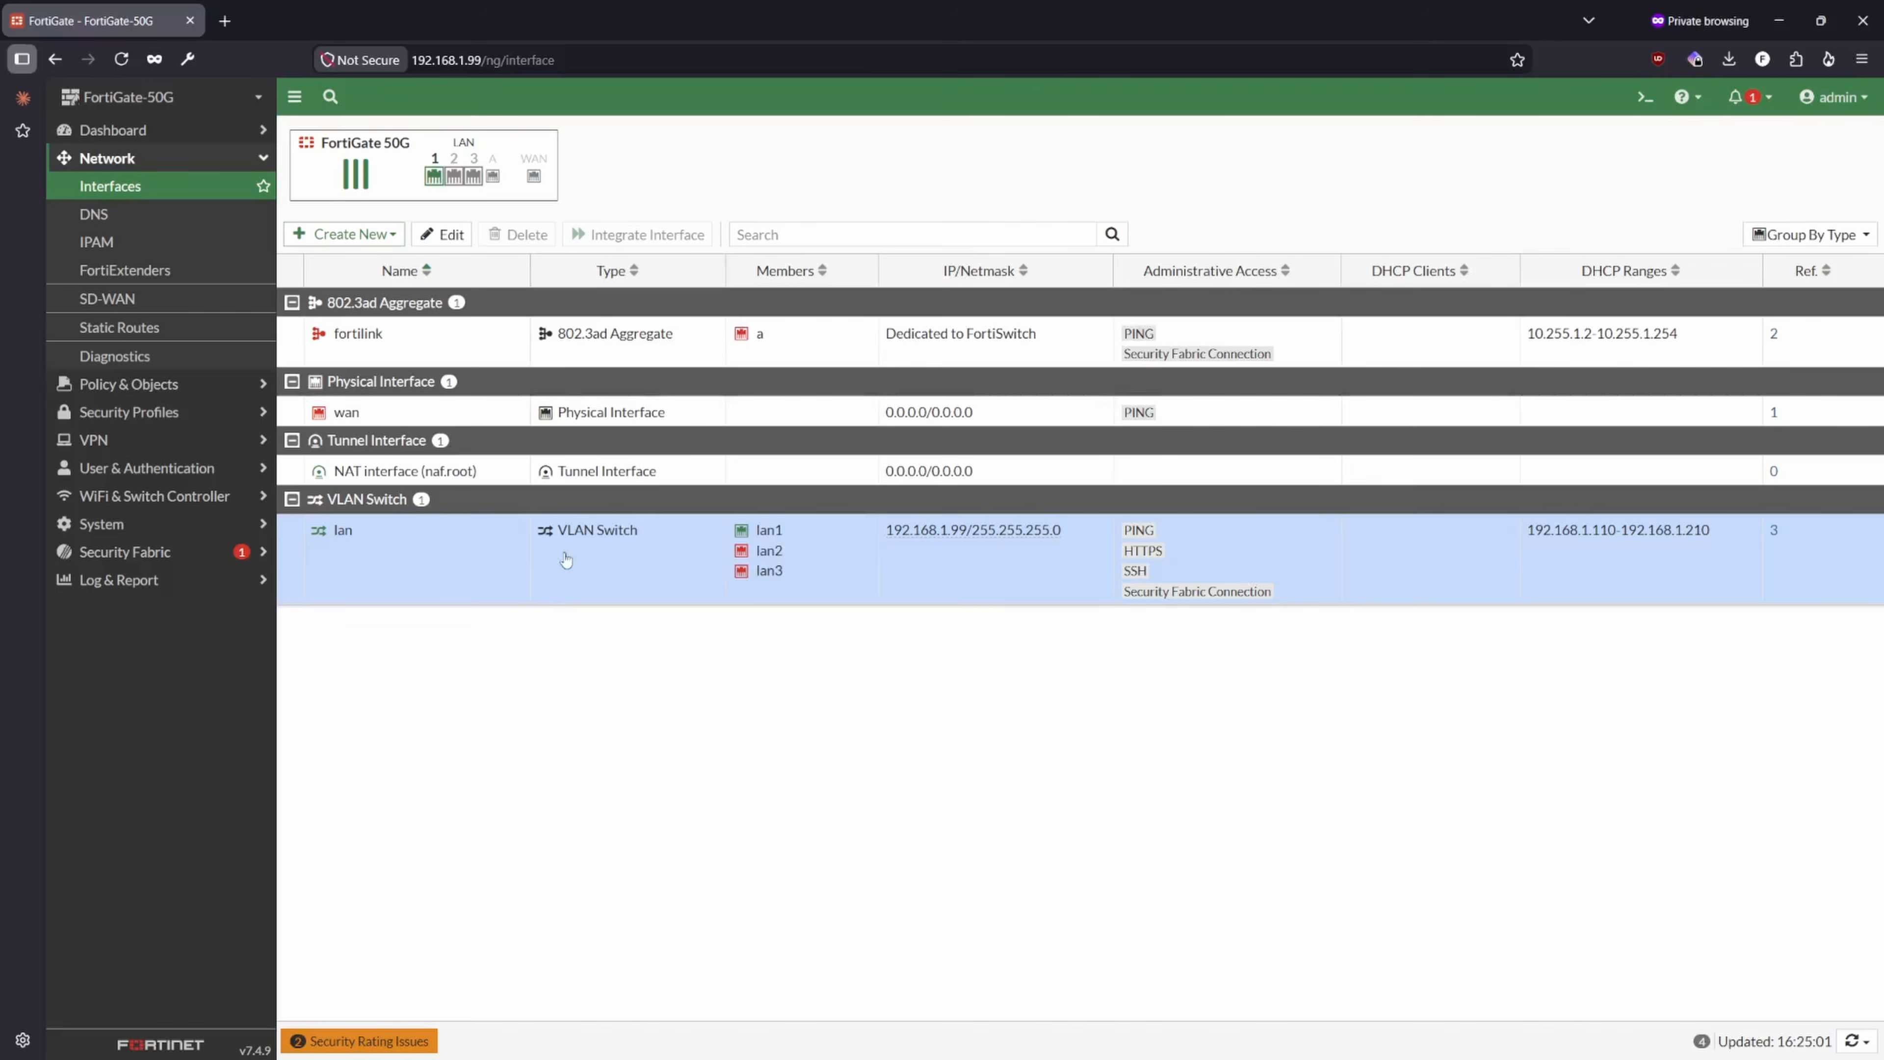
- Open the lan VLAN switch for editing and review its member ports, IP/netmask and matching subnet address object
double_click(597, 578)
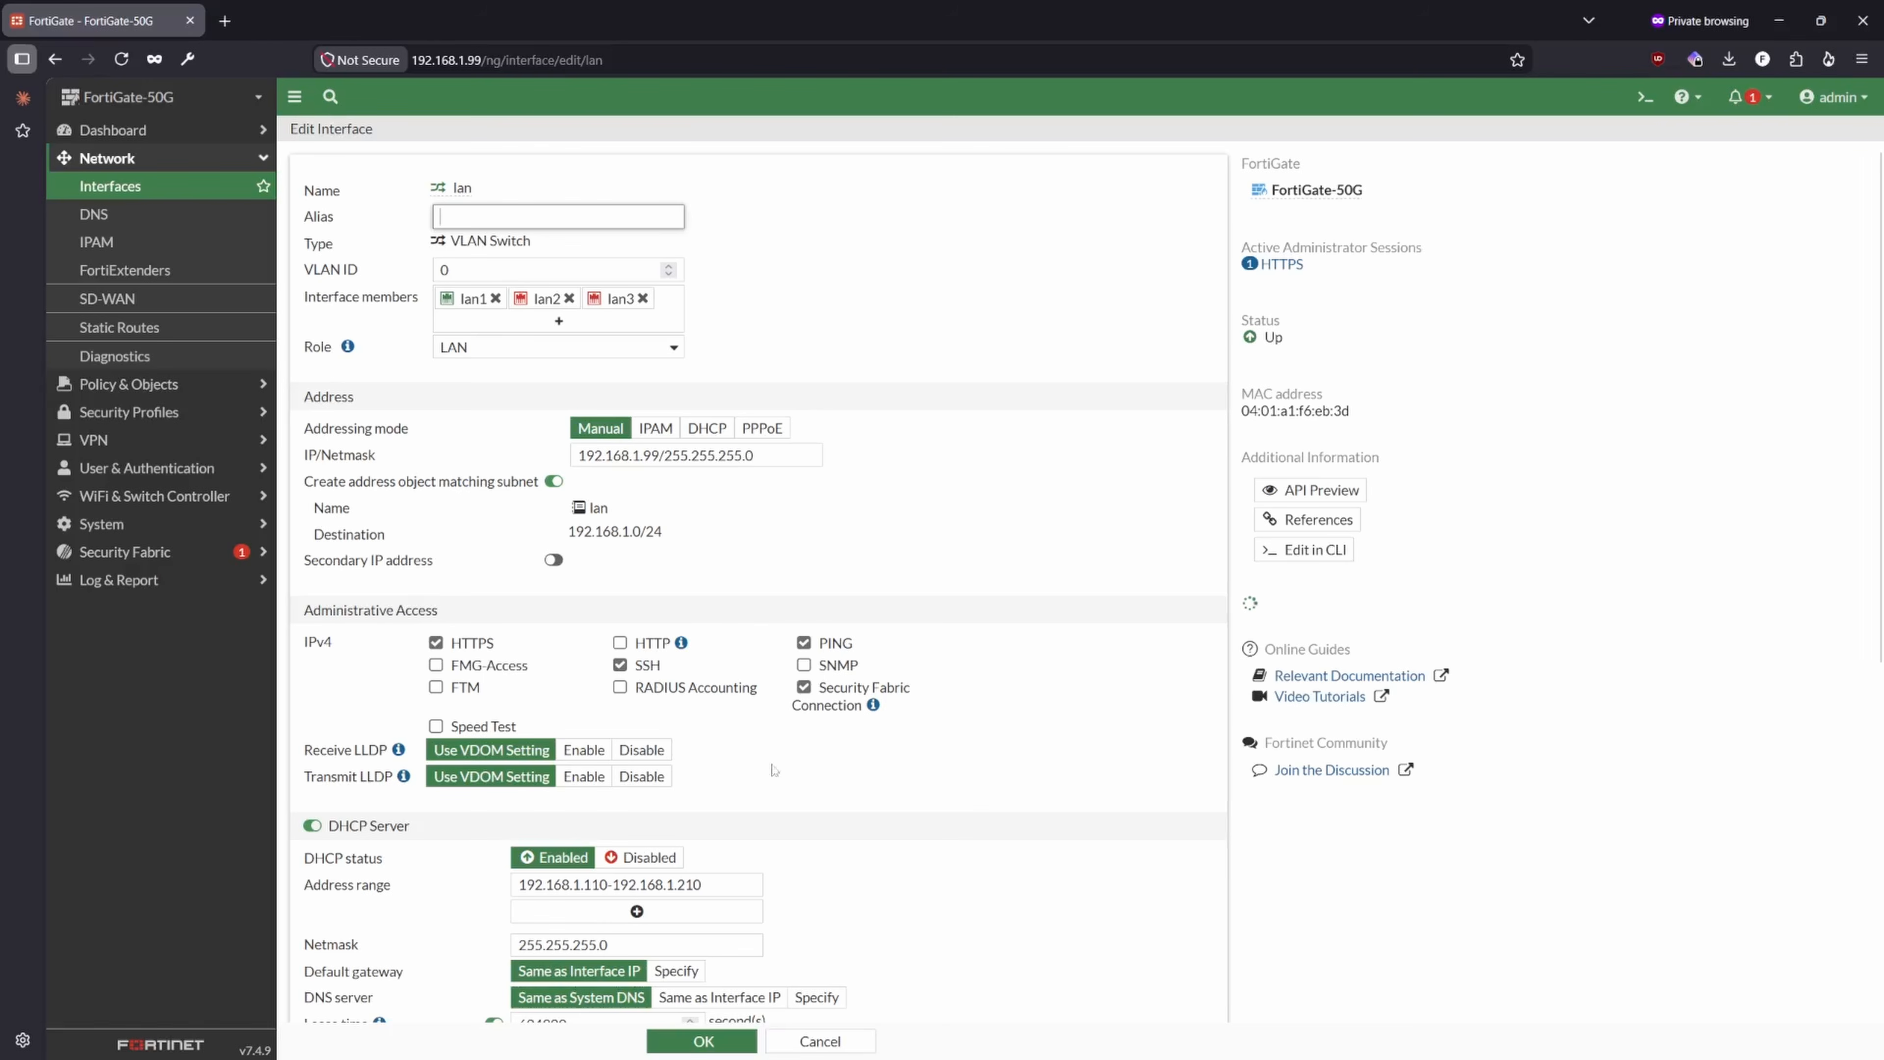
left_click_drag(660, 455, 461, 455)
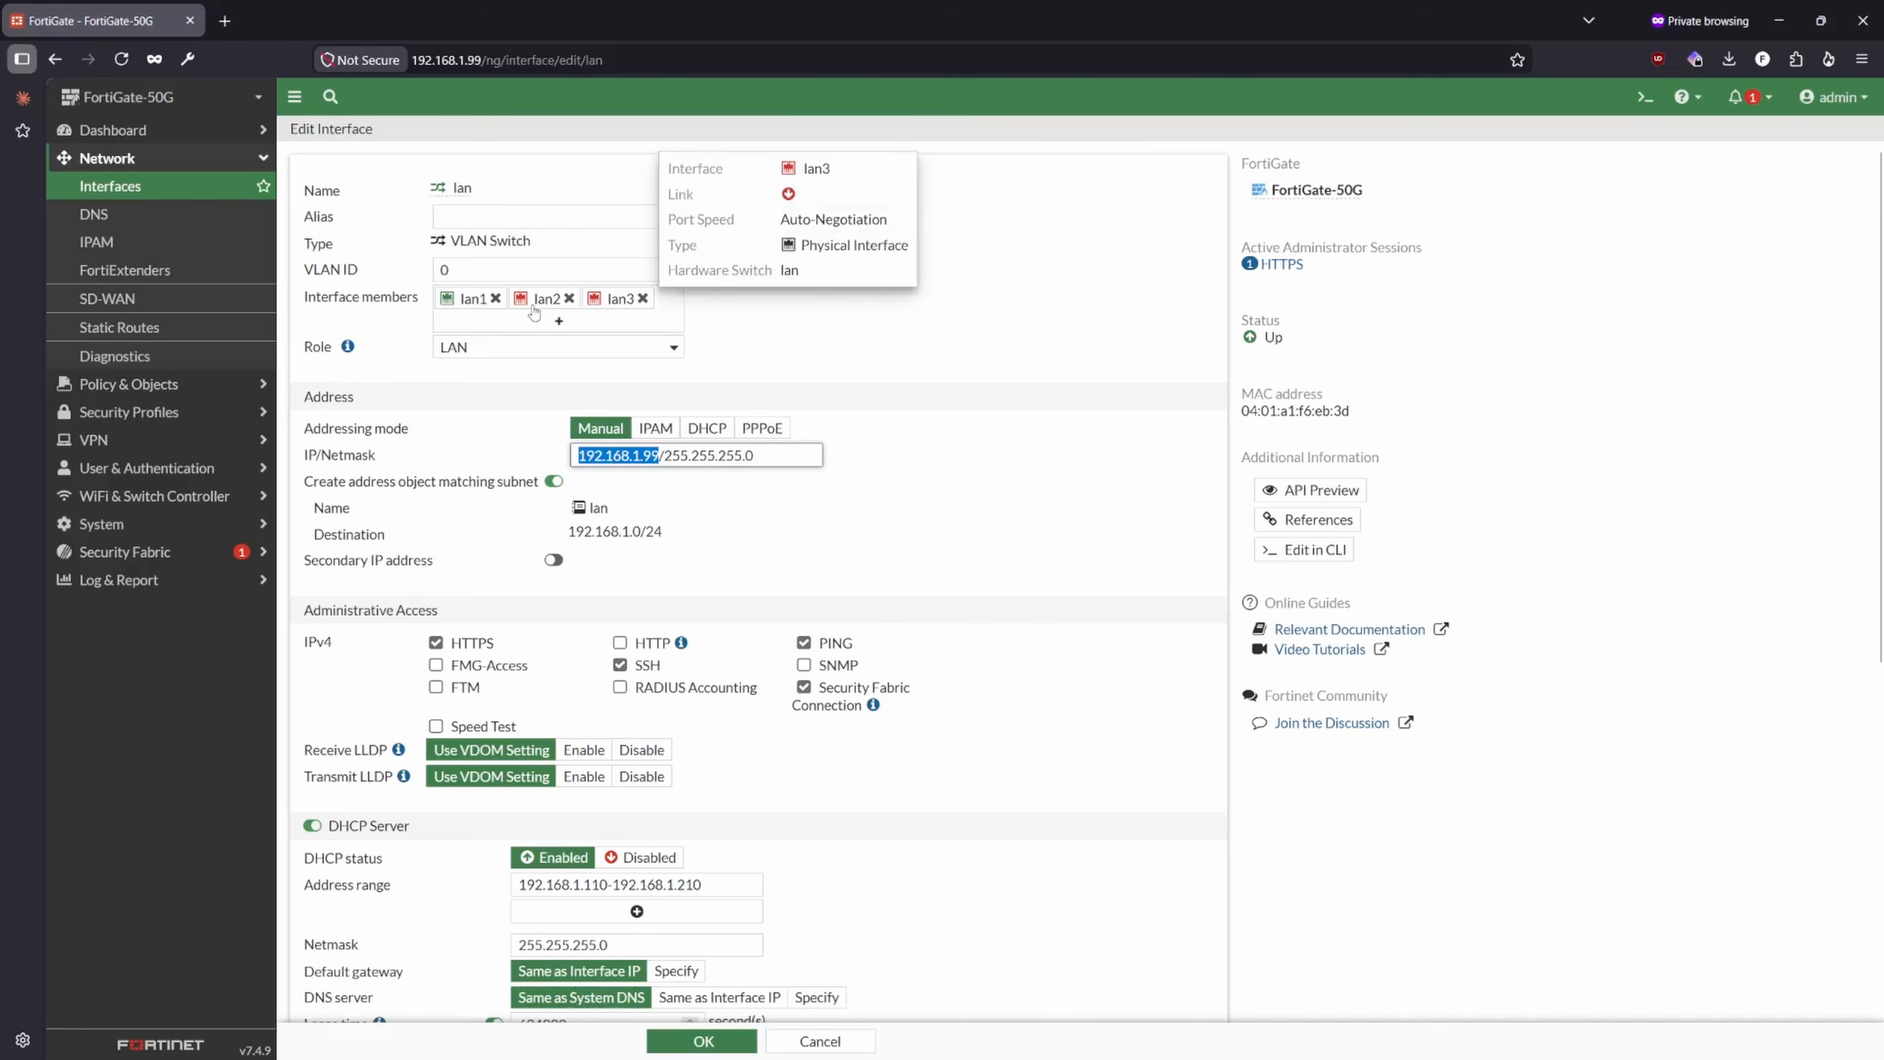
left_click(791, 523)
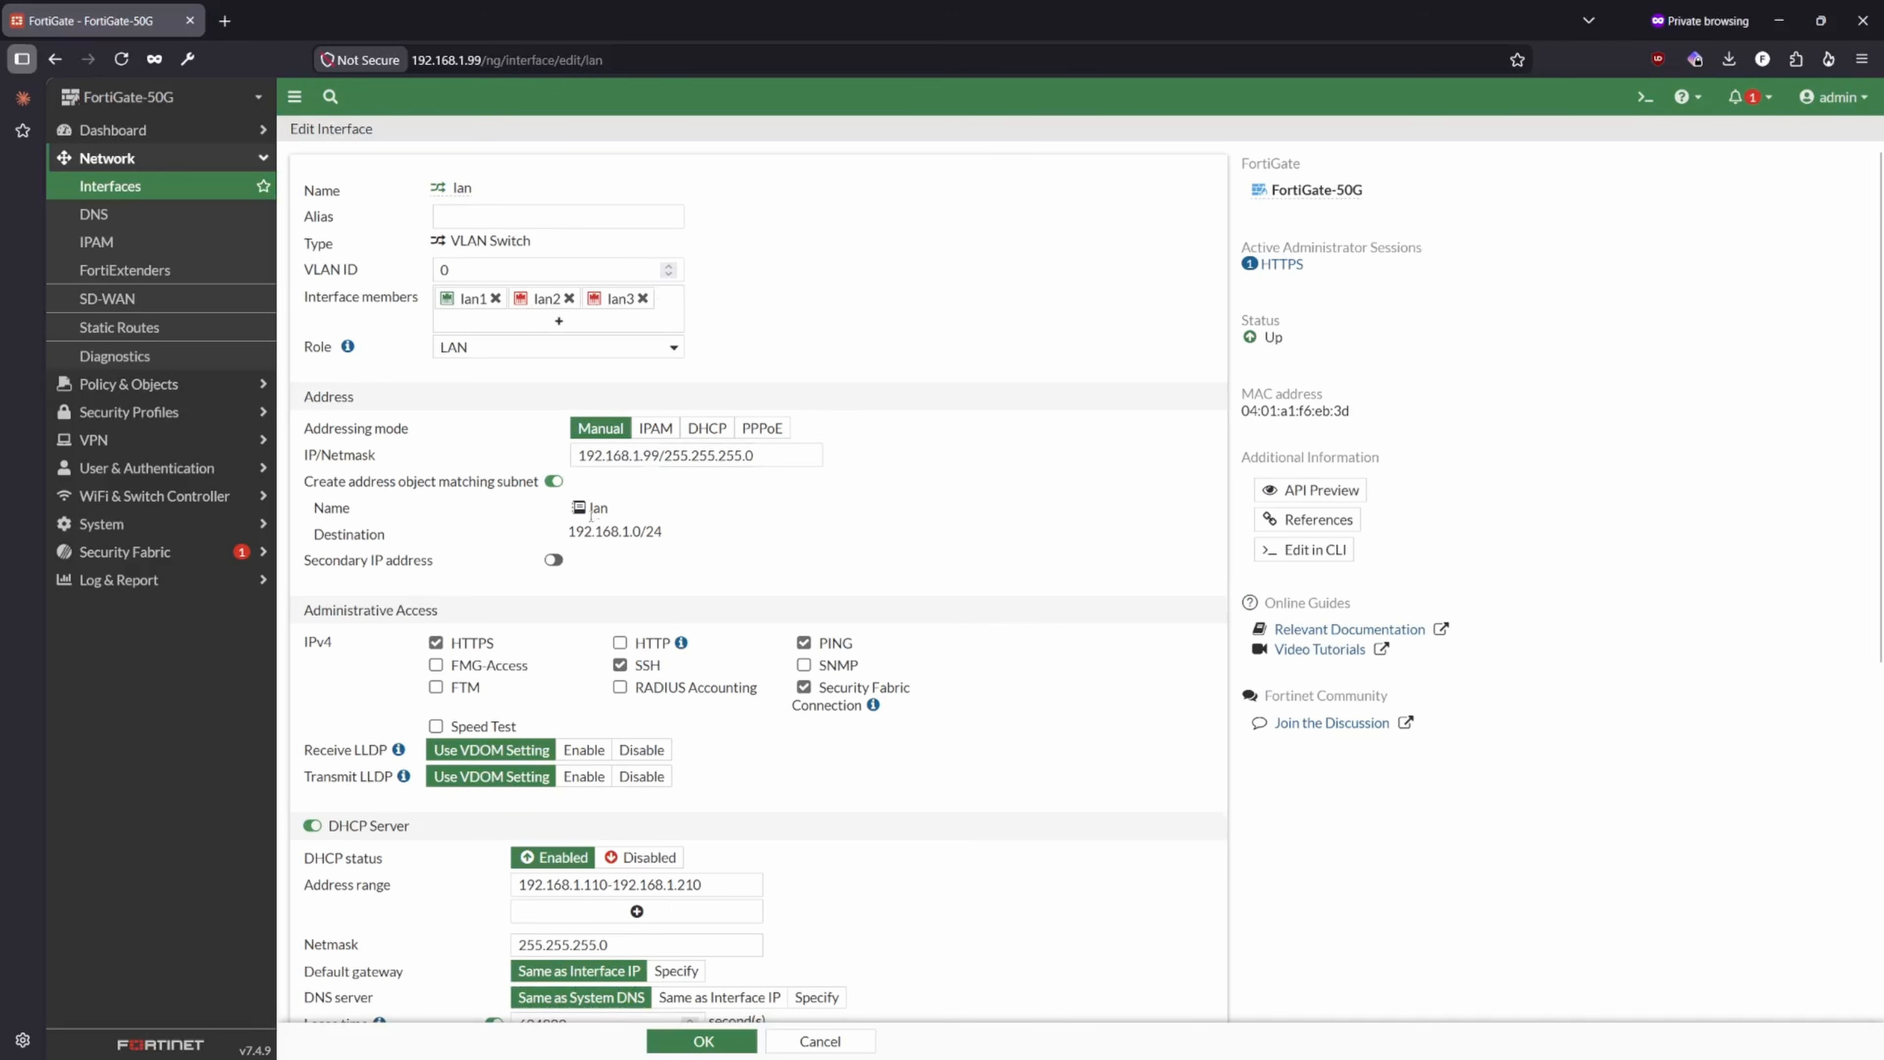
scroll(660, 505, "down", 5)
scroll(549, 556, "up", 5)
left_click_drag(642, 531, 567, 531)
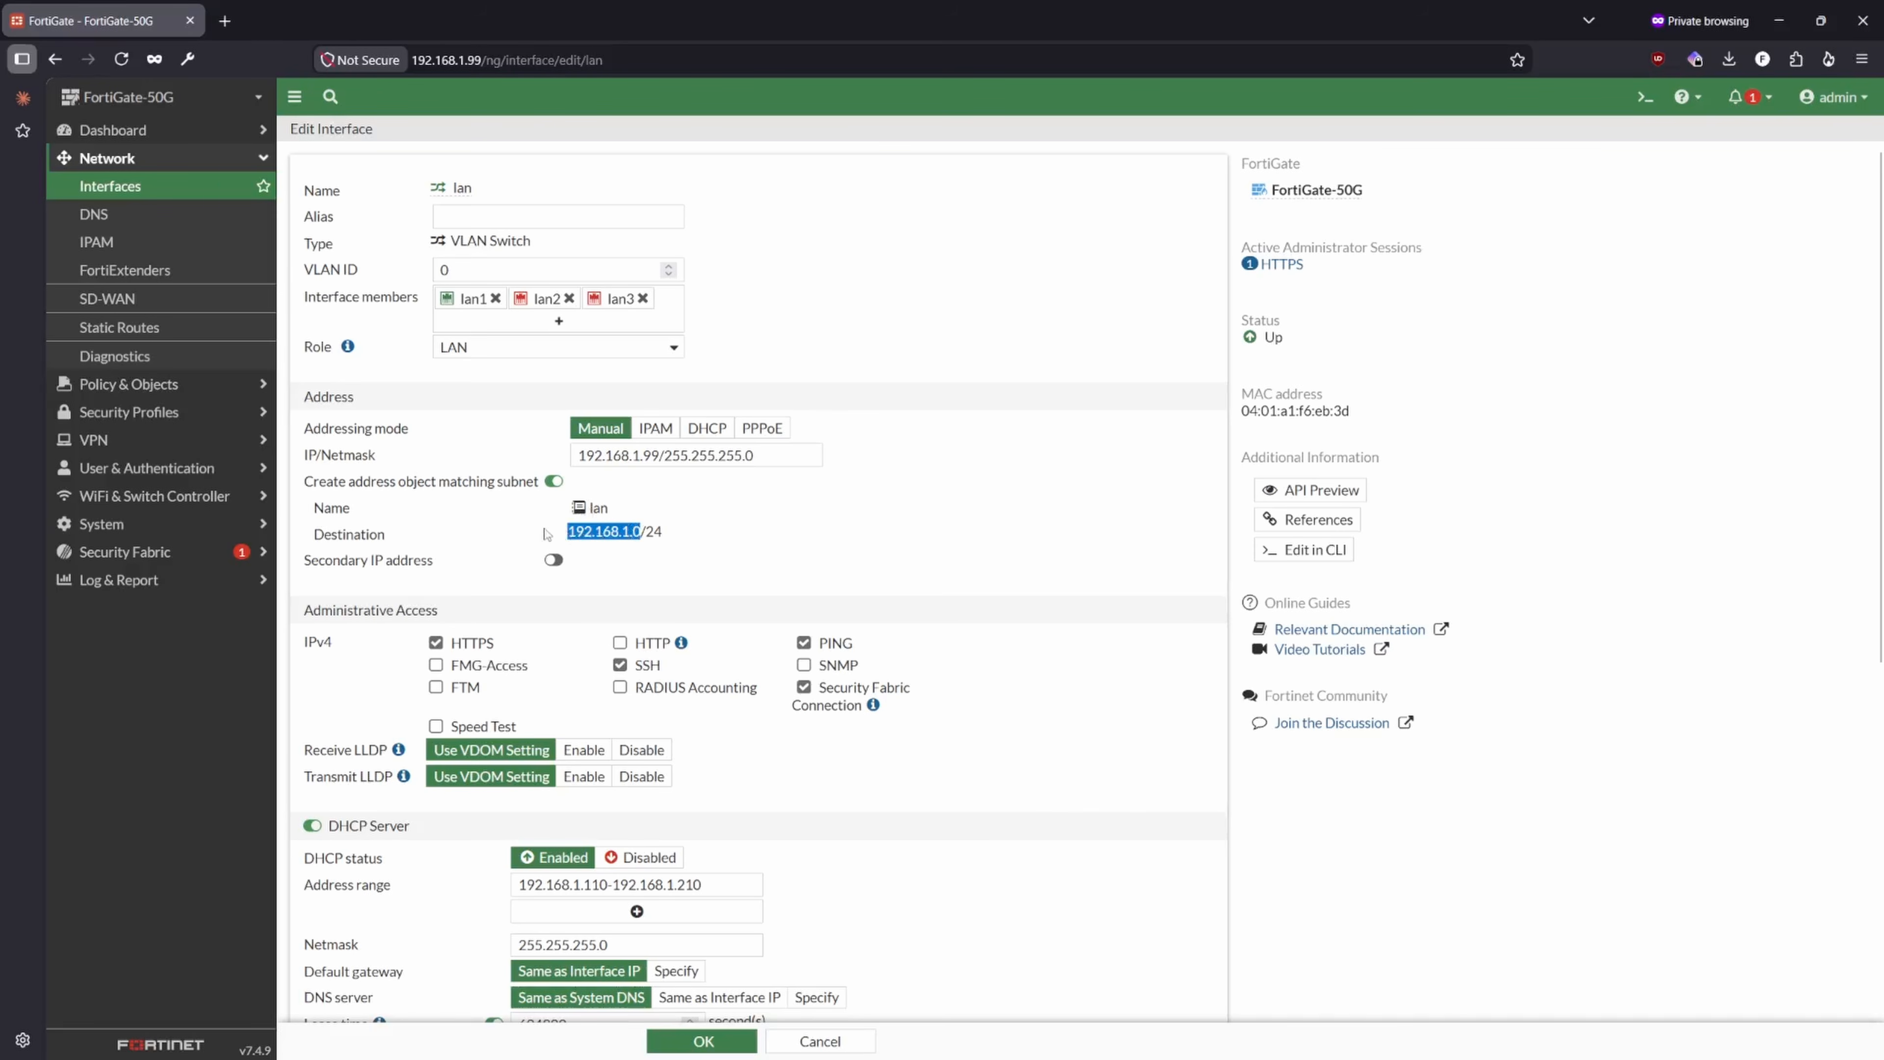
left_click(615, 528)
double_click(604, 510)
left_click(664, 533)
scroll(568, 579, "down", 2)
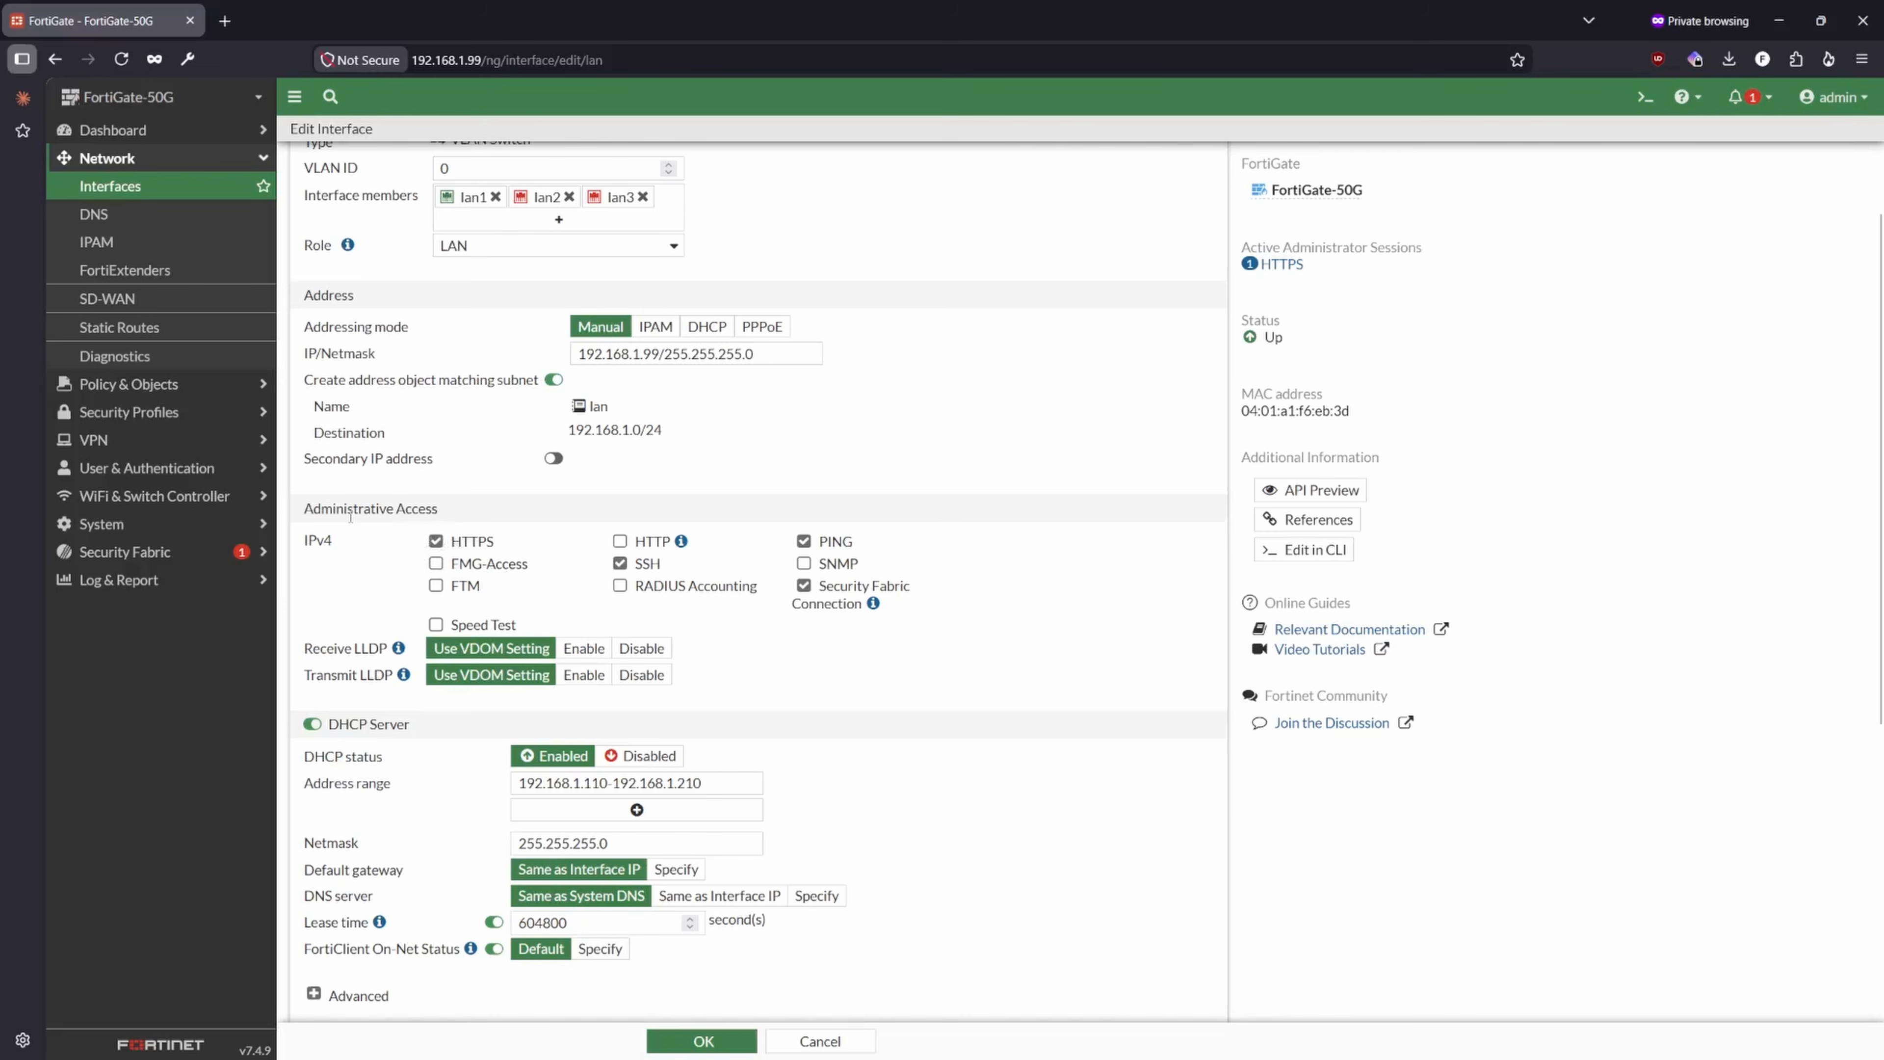
- Review the lan interface's IPv4 administrative access options, including HTTPS on its IP address and the Security Fabric Connection description
left_click_drag(306, 508, 438, 510)
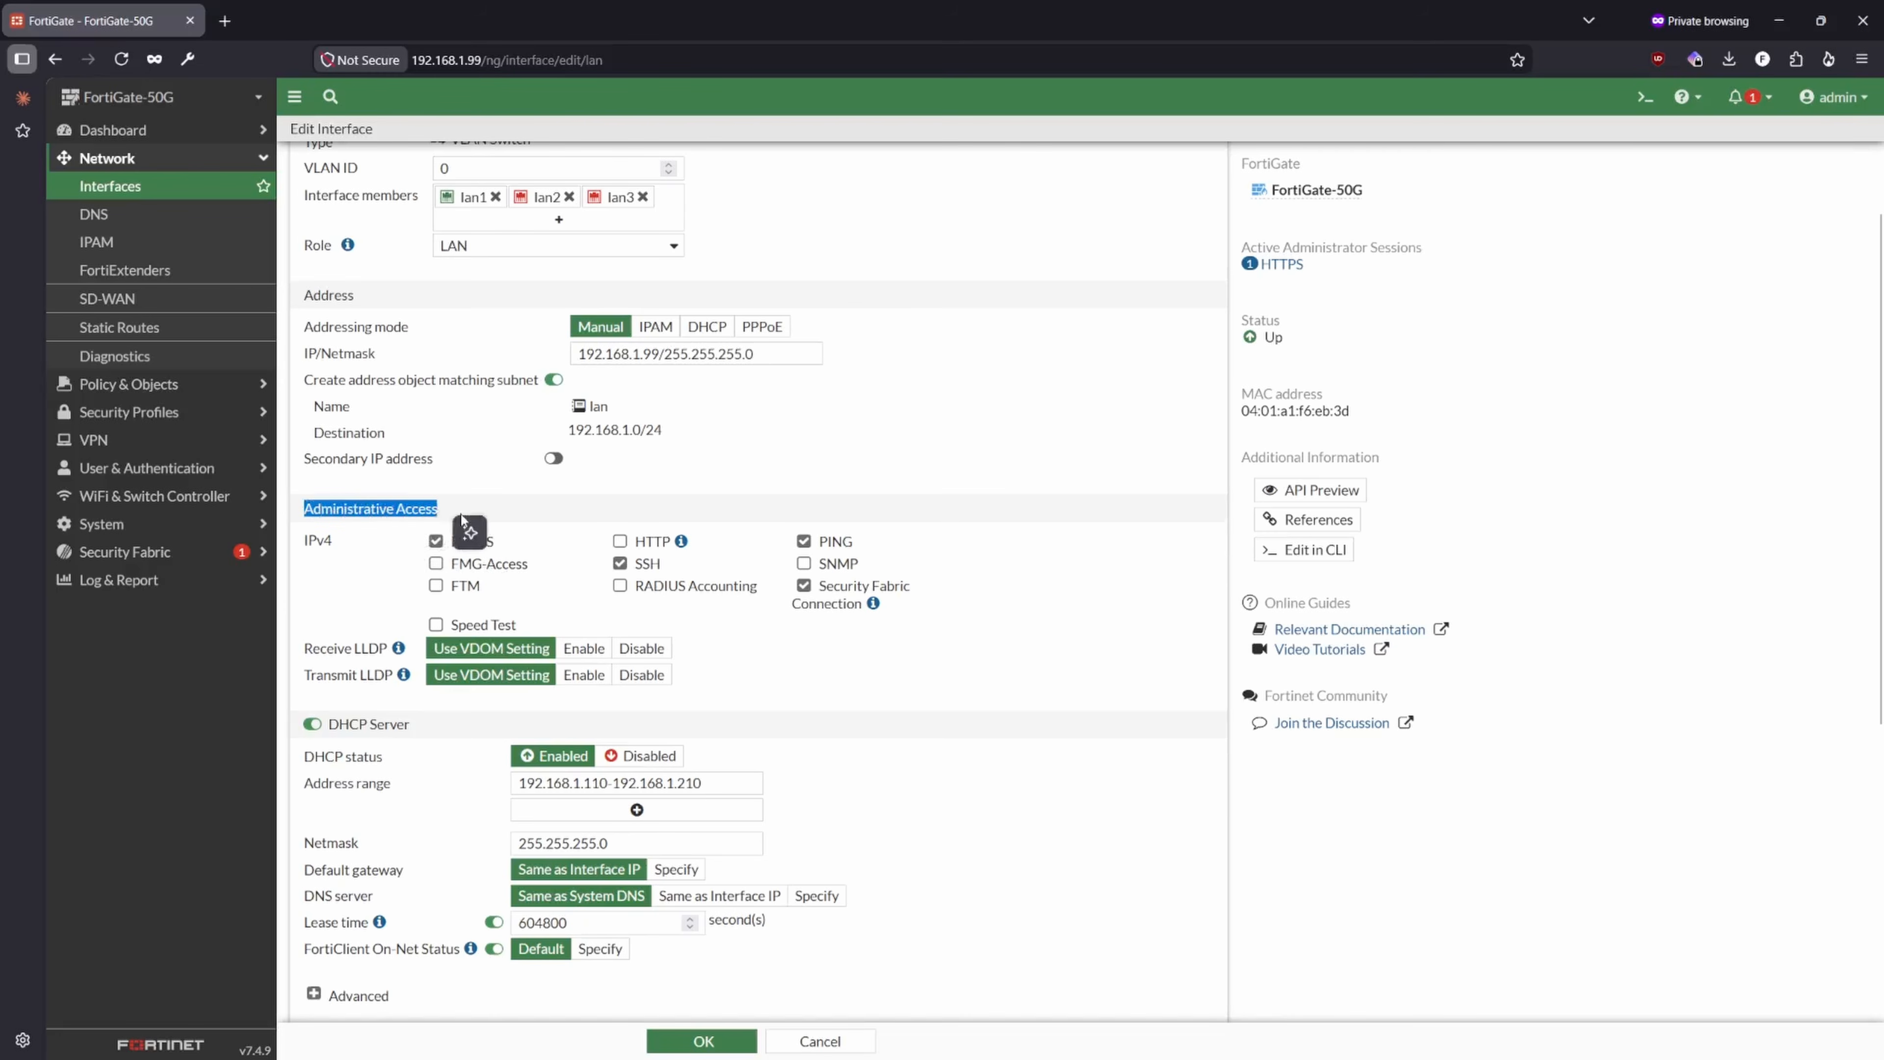
left_click(491, 514)
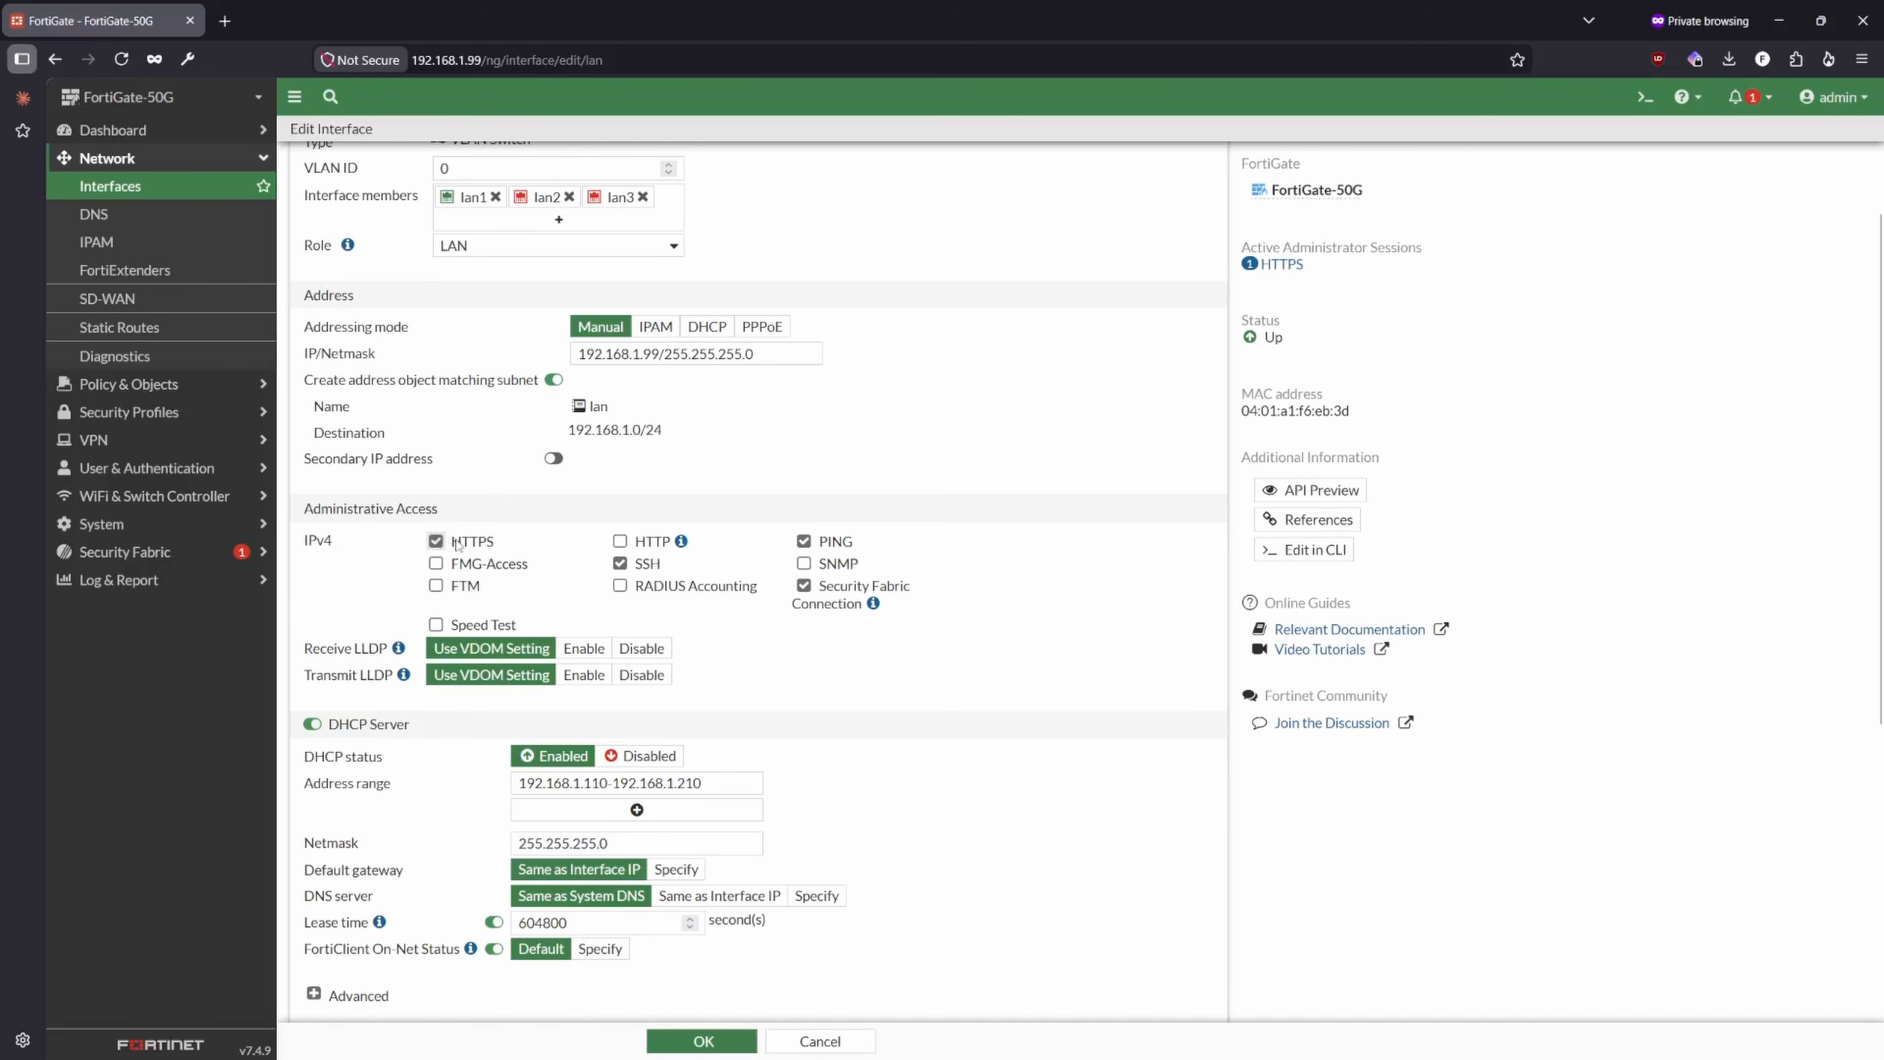
left_click_drag(482, 58, 410, 62)
left_click_drag(658, 355, 571, 365)
left_click(659, 353)
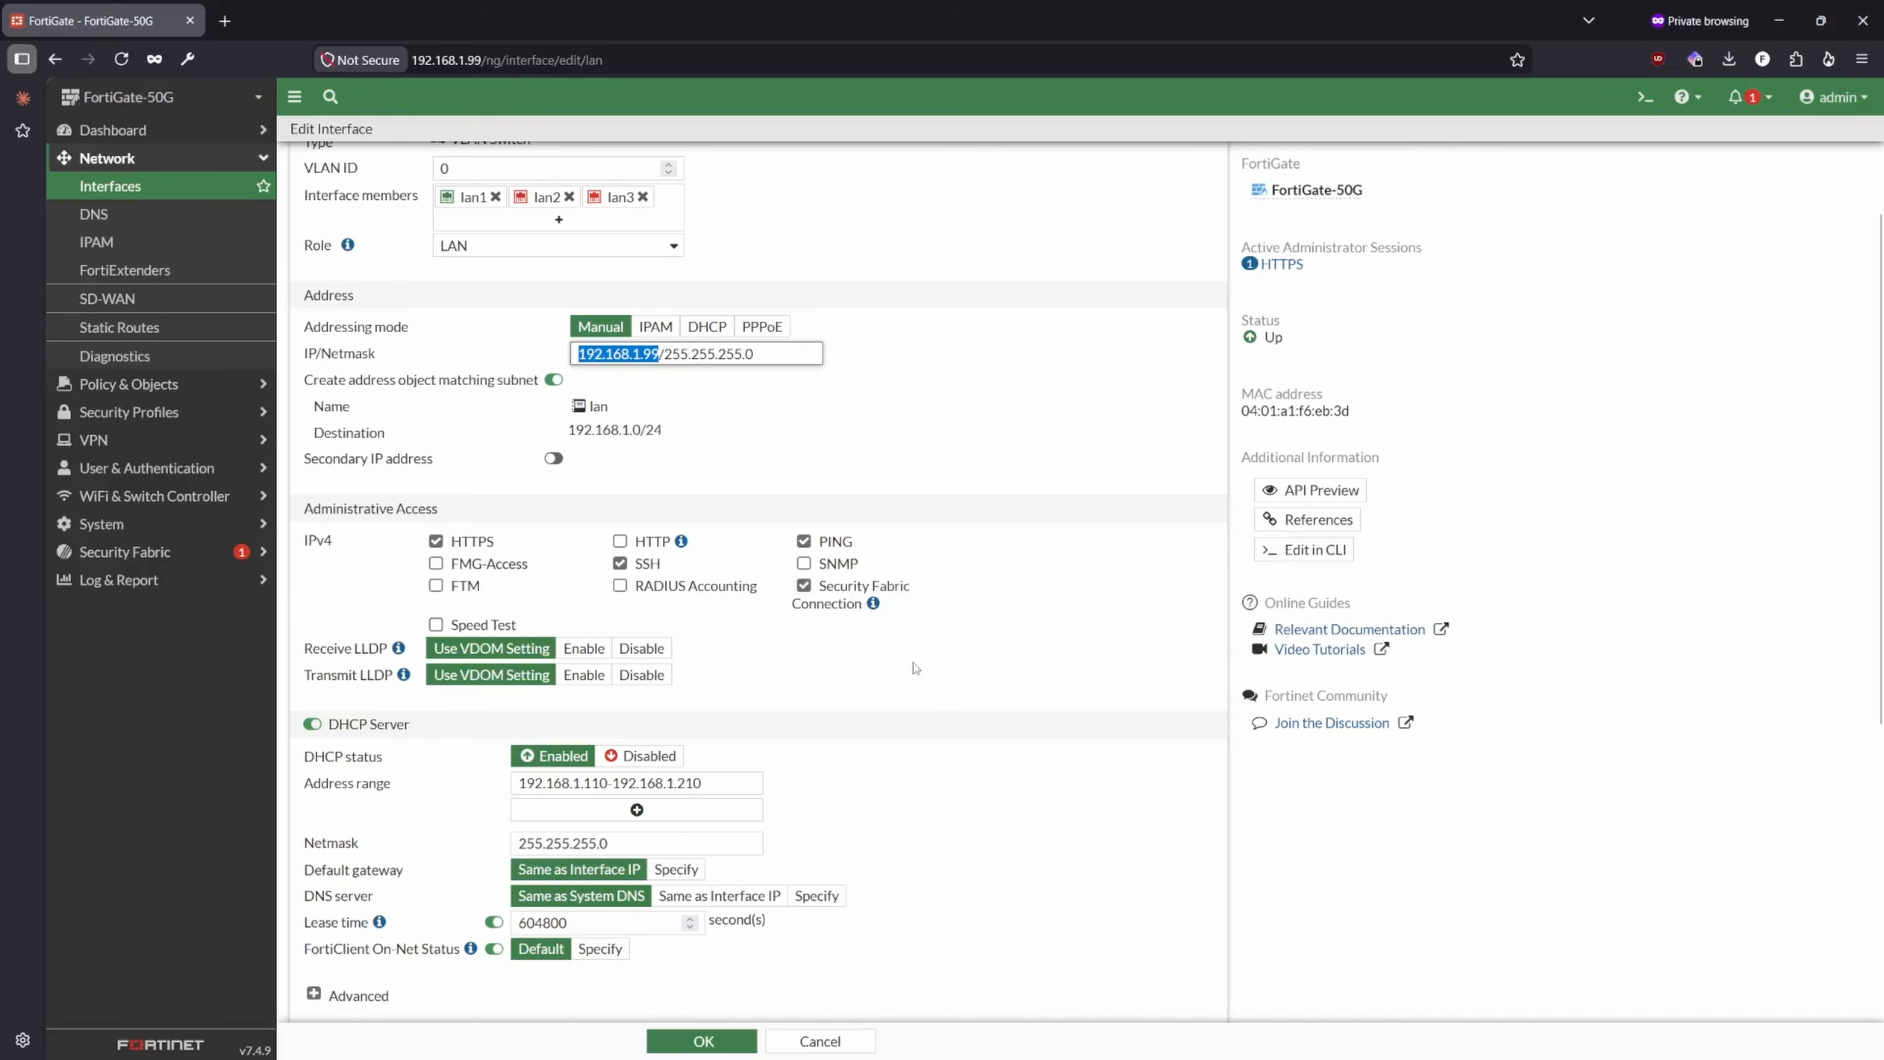
mouse_move(875, 610)
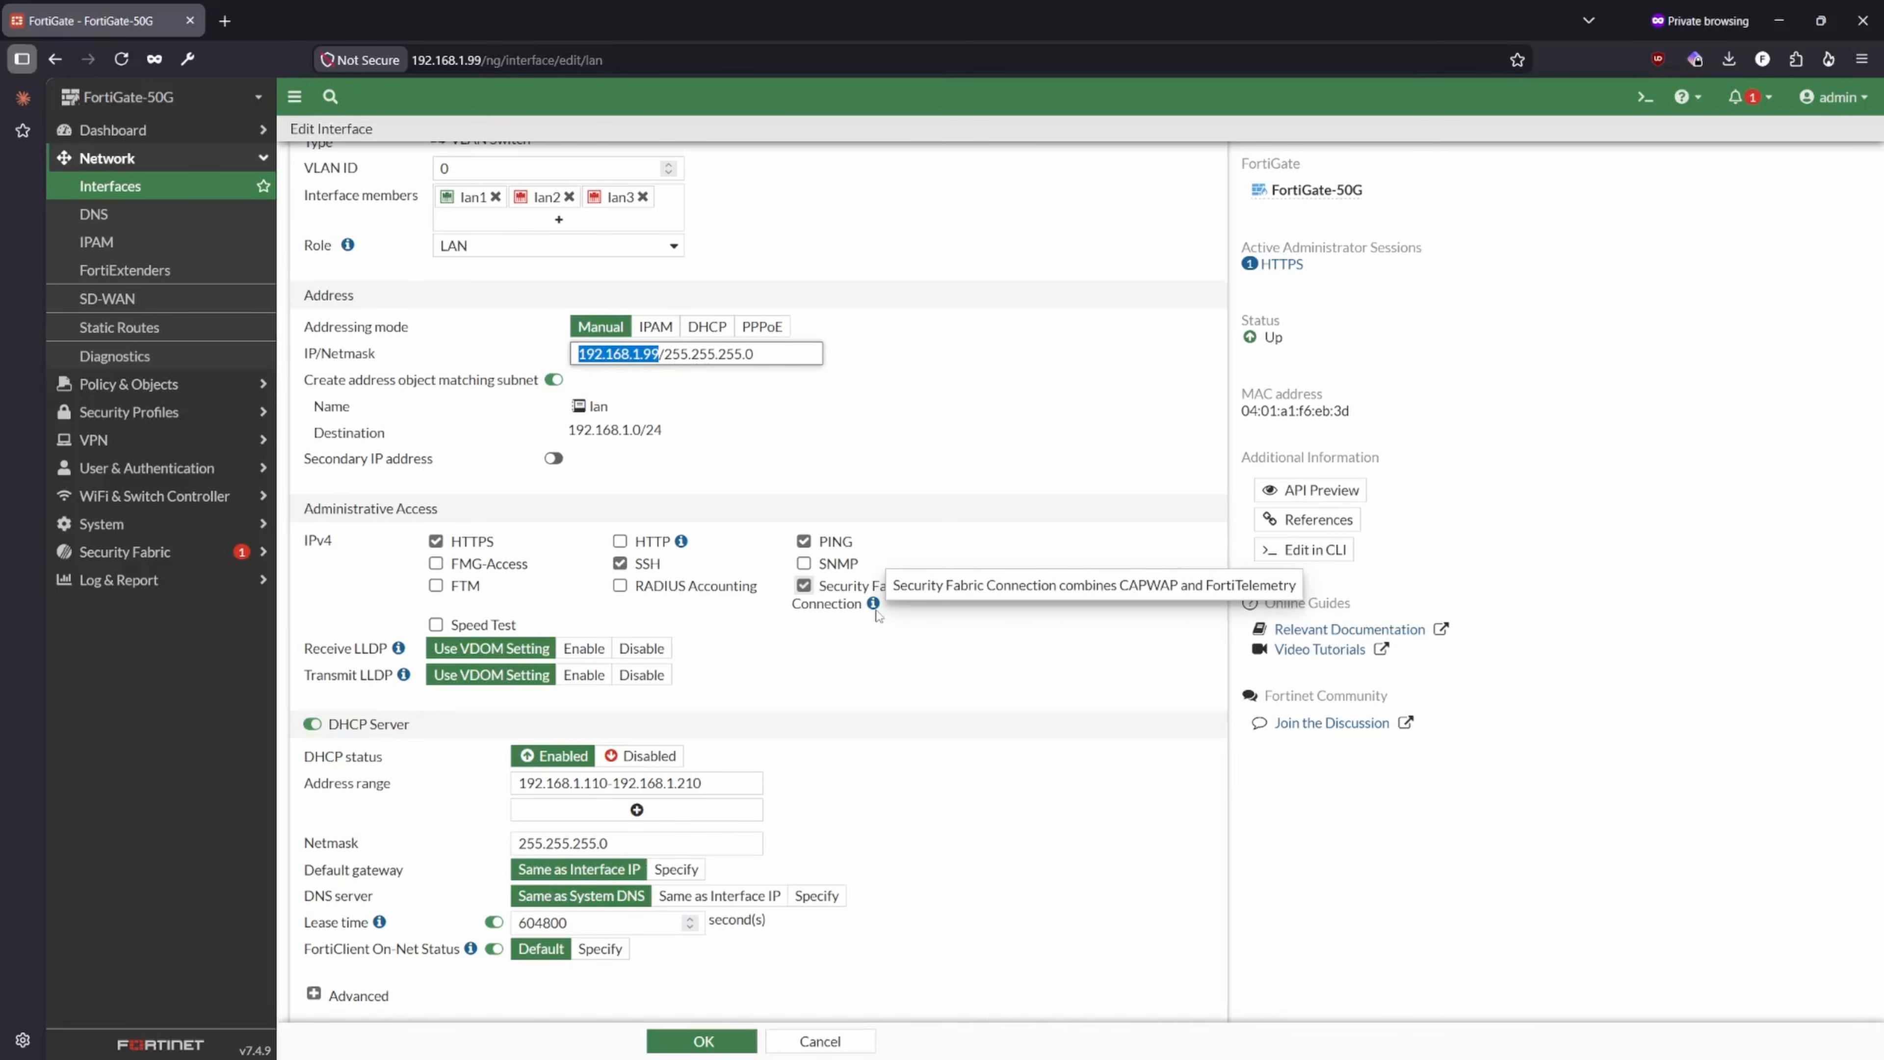
left_click(874, 605)
scroll(873, 605, "down", 3)
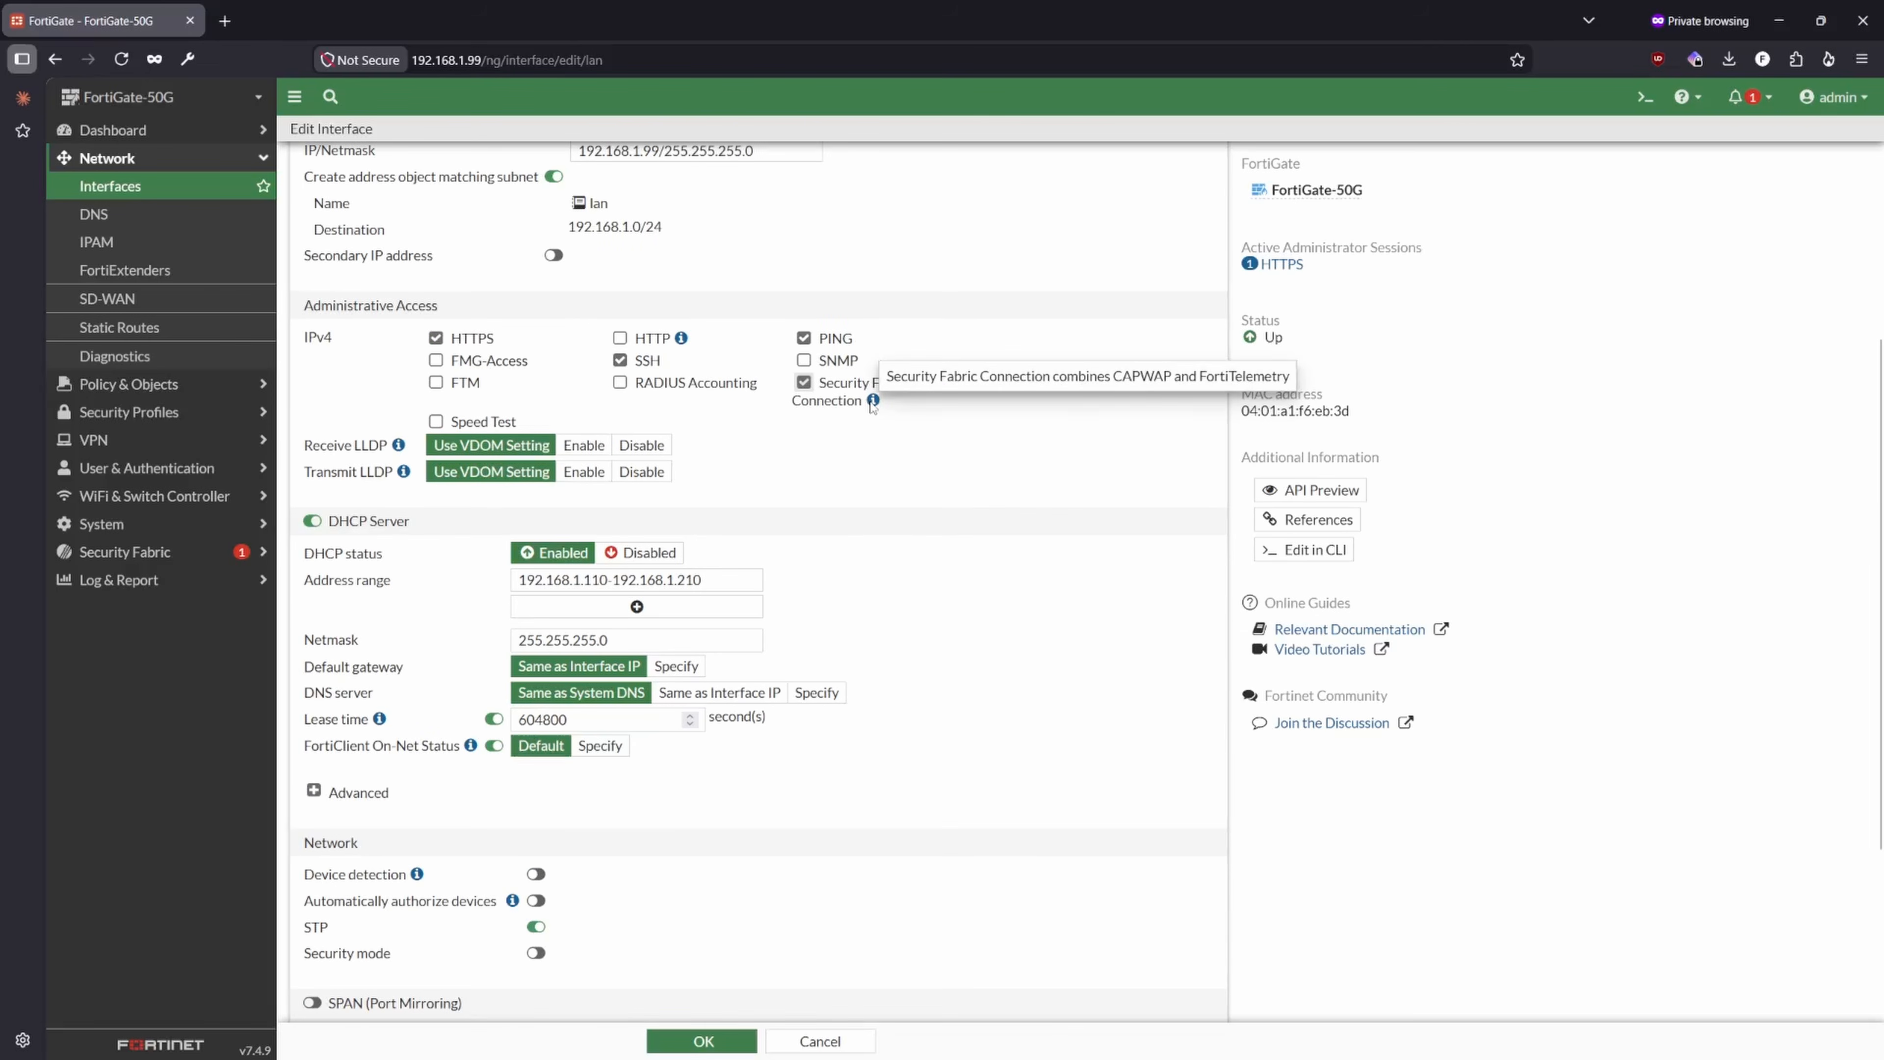
scroll(873, 406, "up", 3)
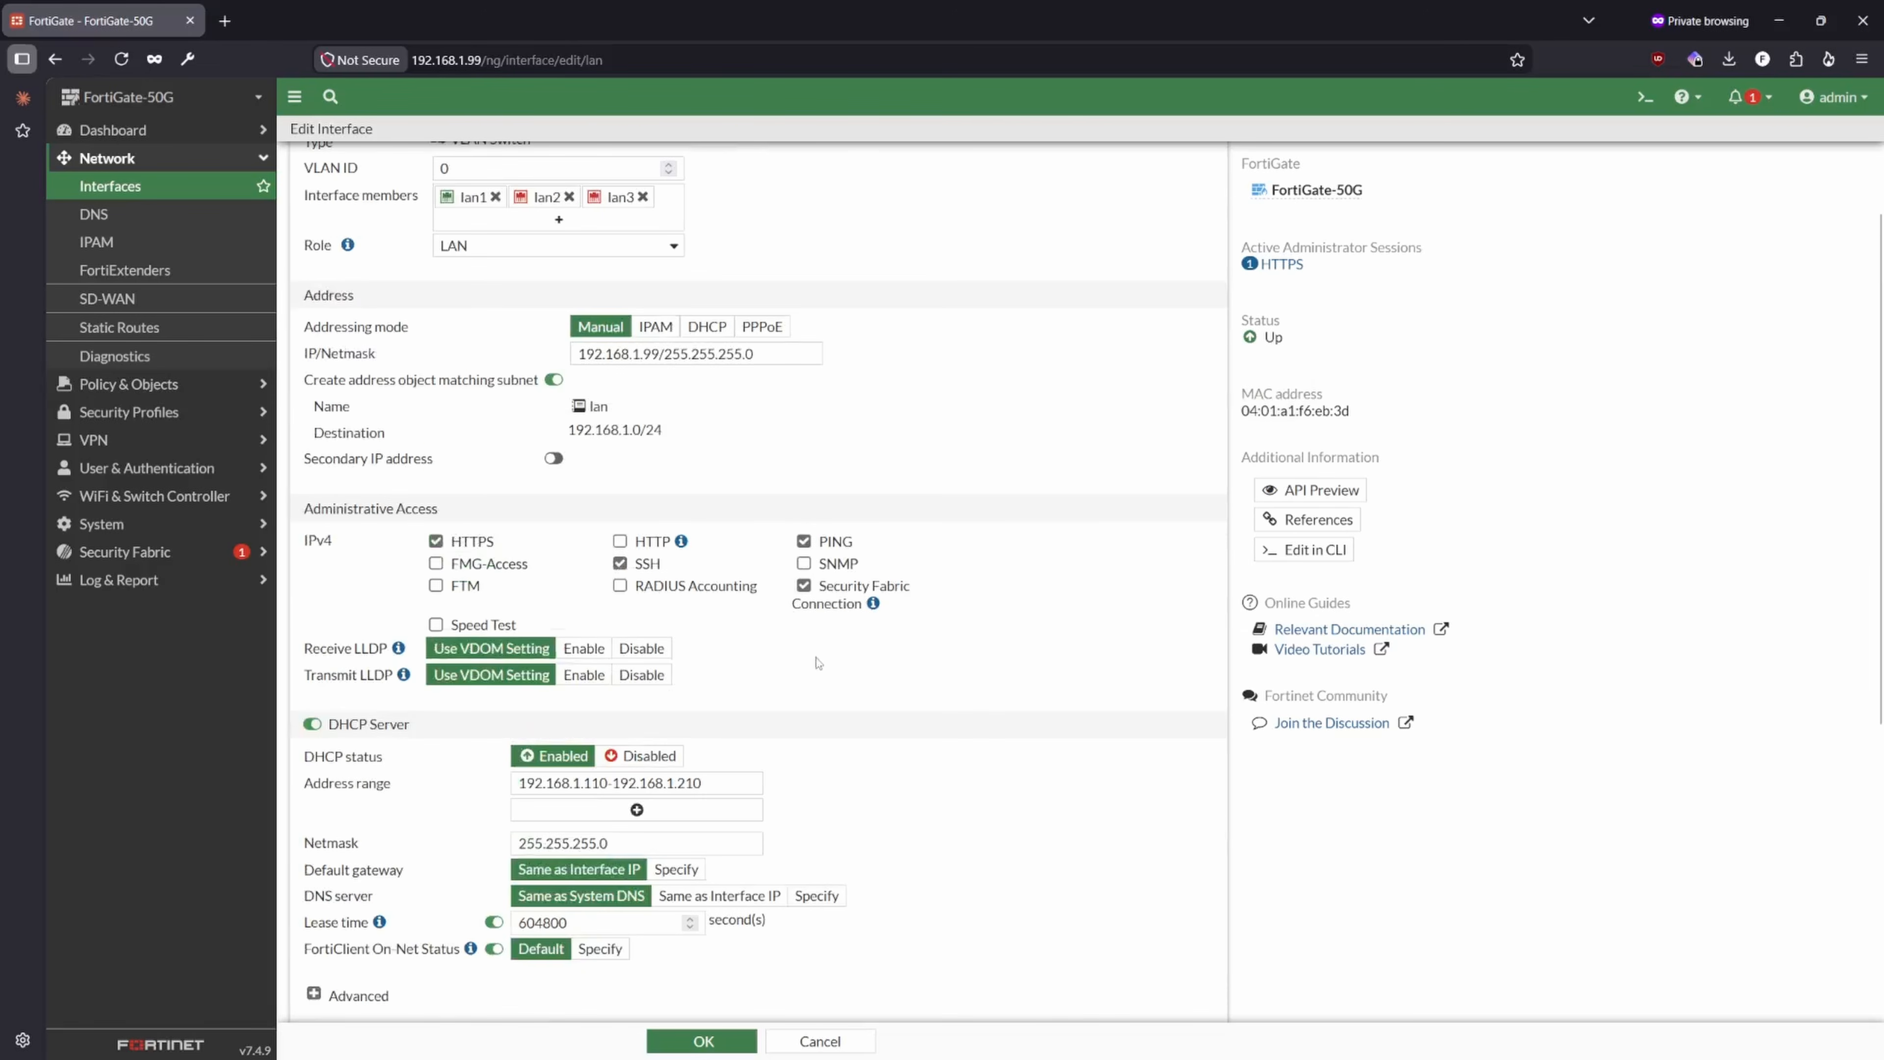
- Examine the lan interface's DHCP server settings, including address range, netmask, default gateway and DNS server, against the interface IP
scroll(725, 669, "down", 3)
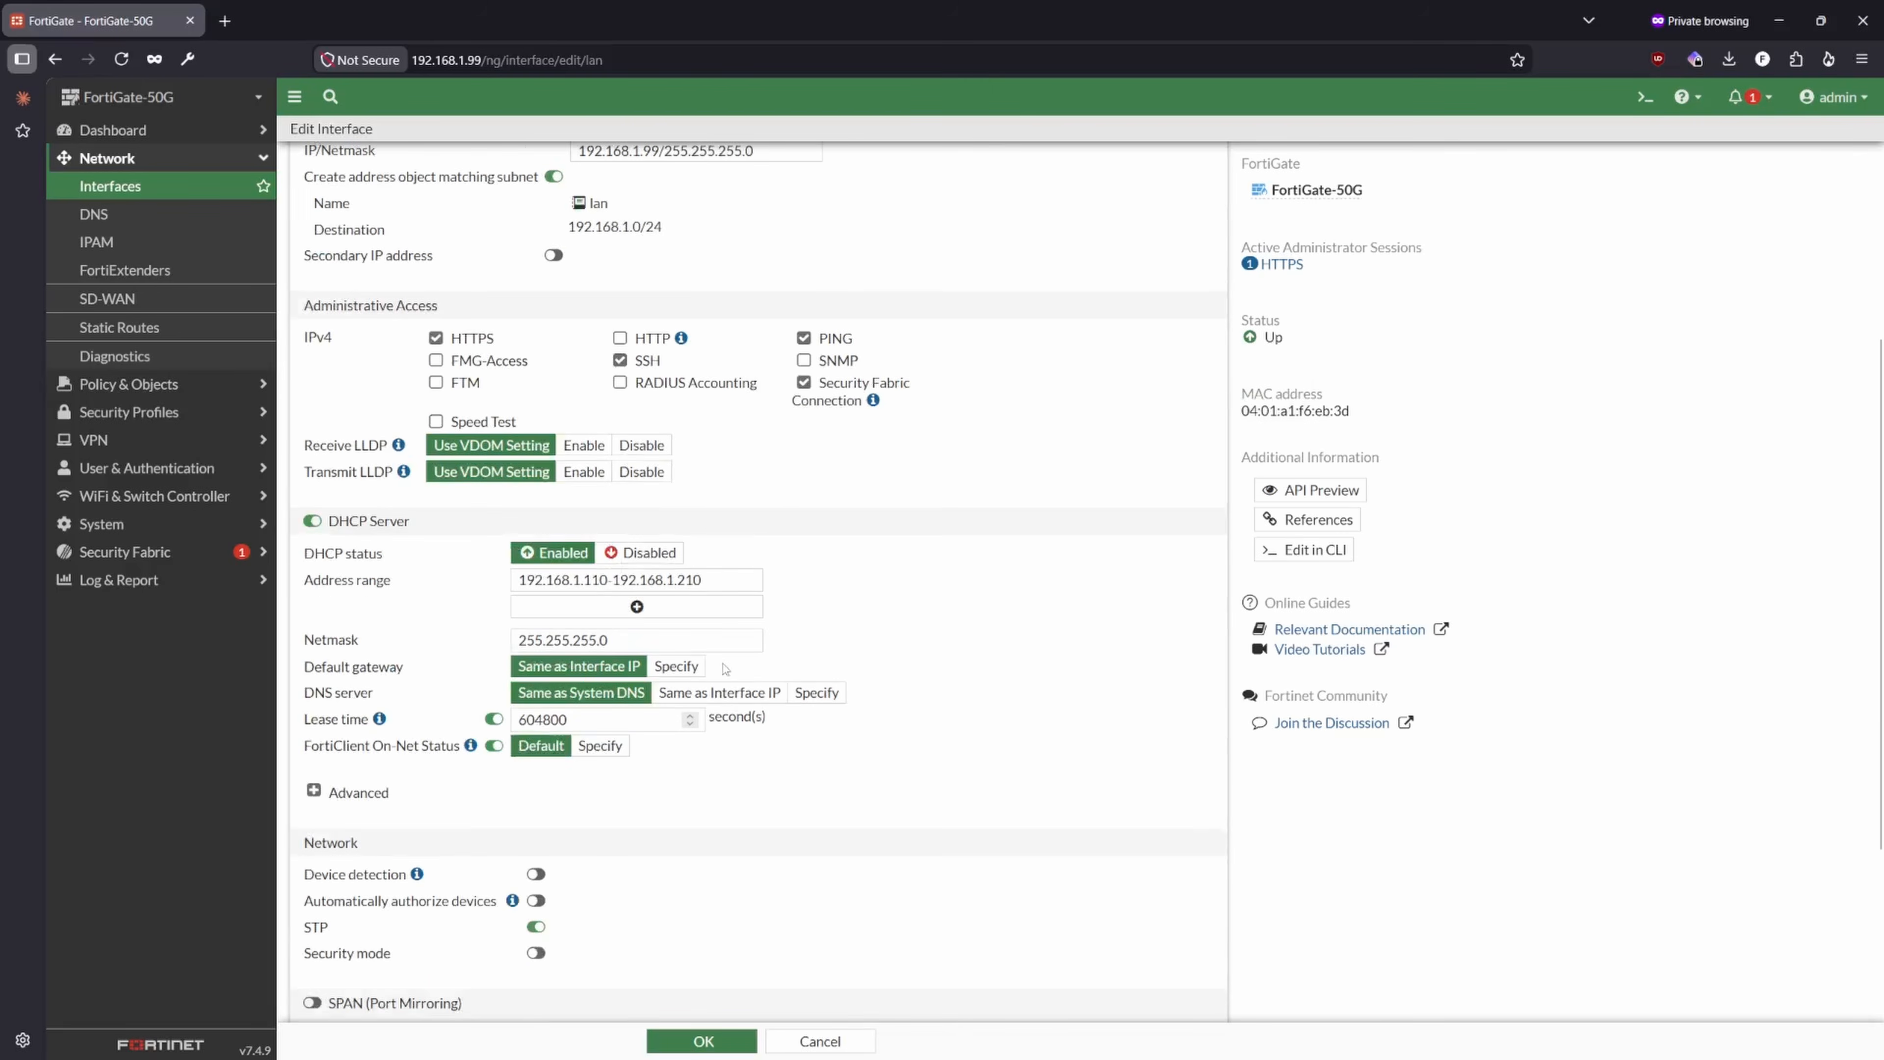
scroll(675, 637, "down", 2)
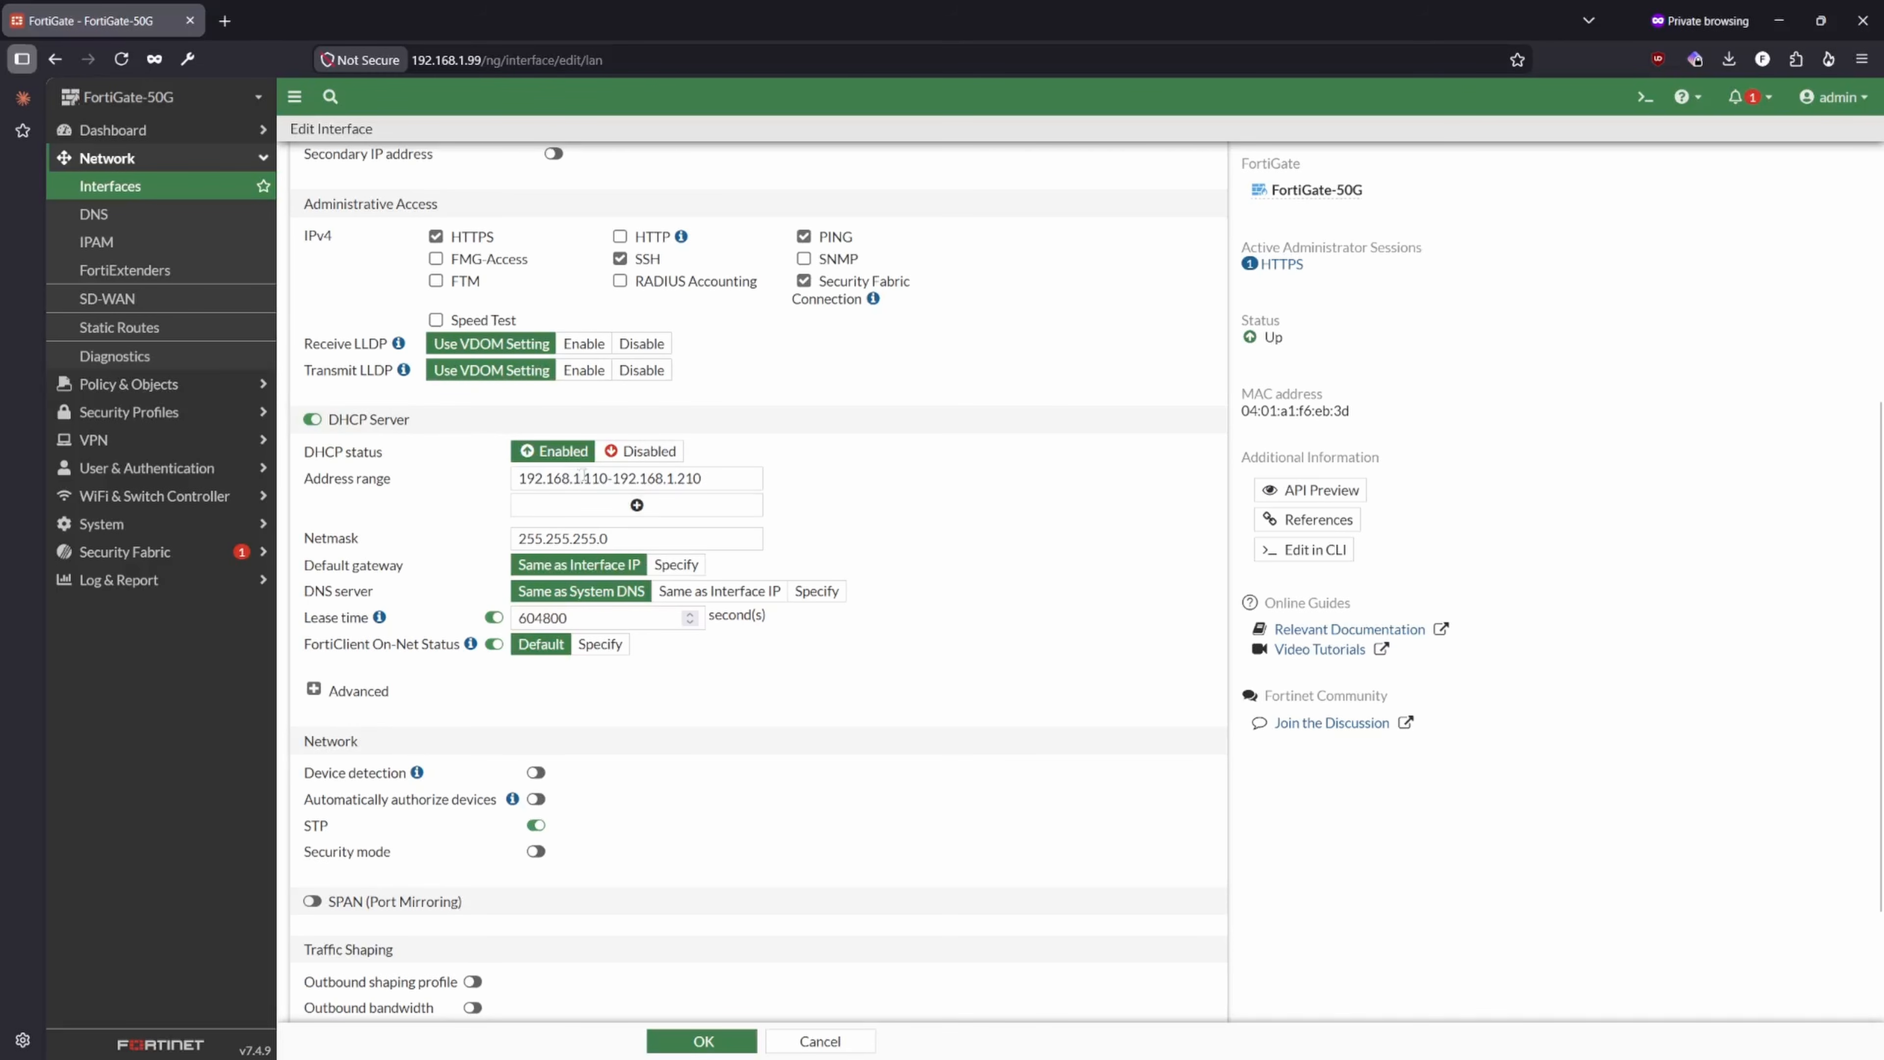
left_click_drag(608, 478, 584, 478)
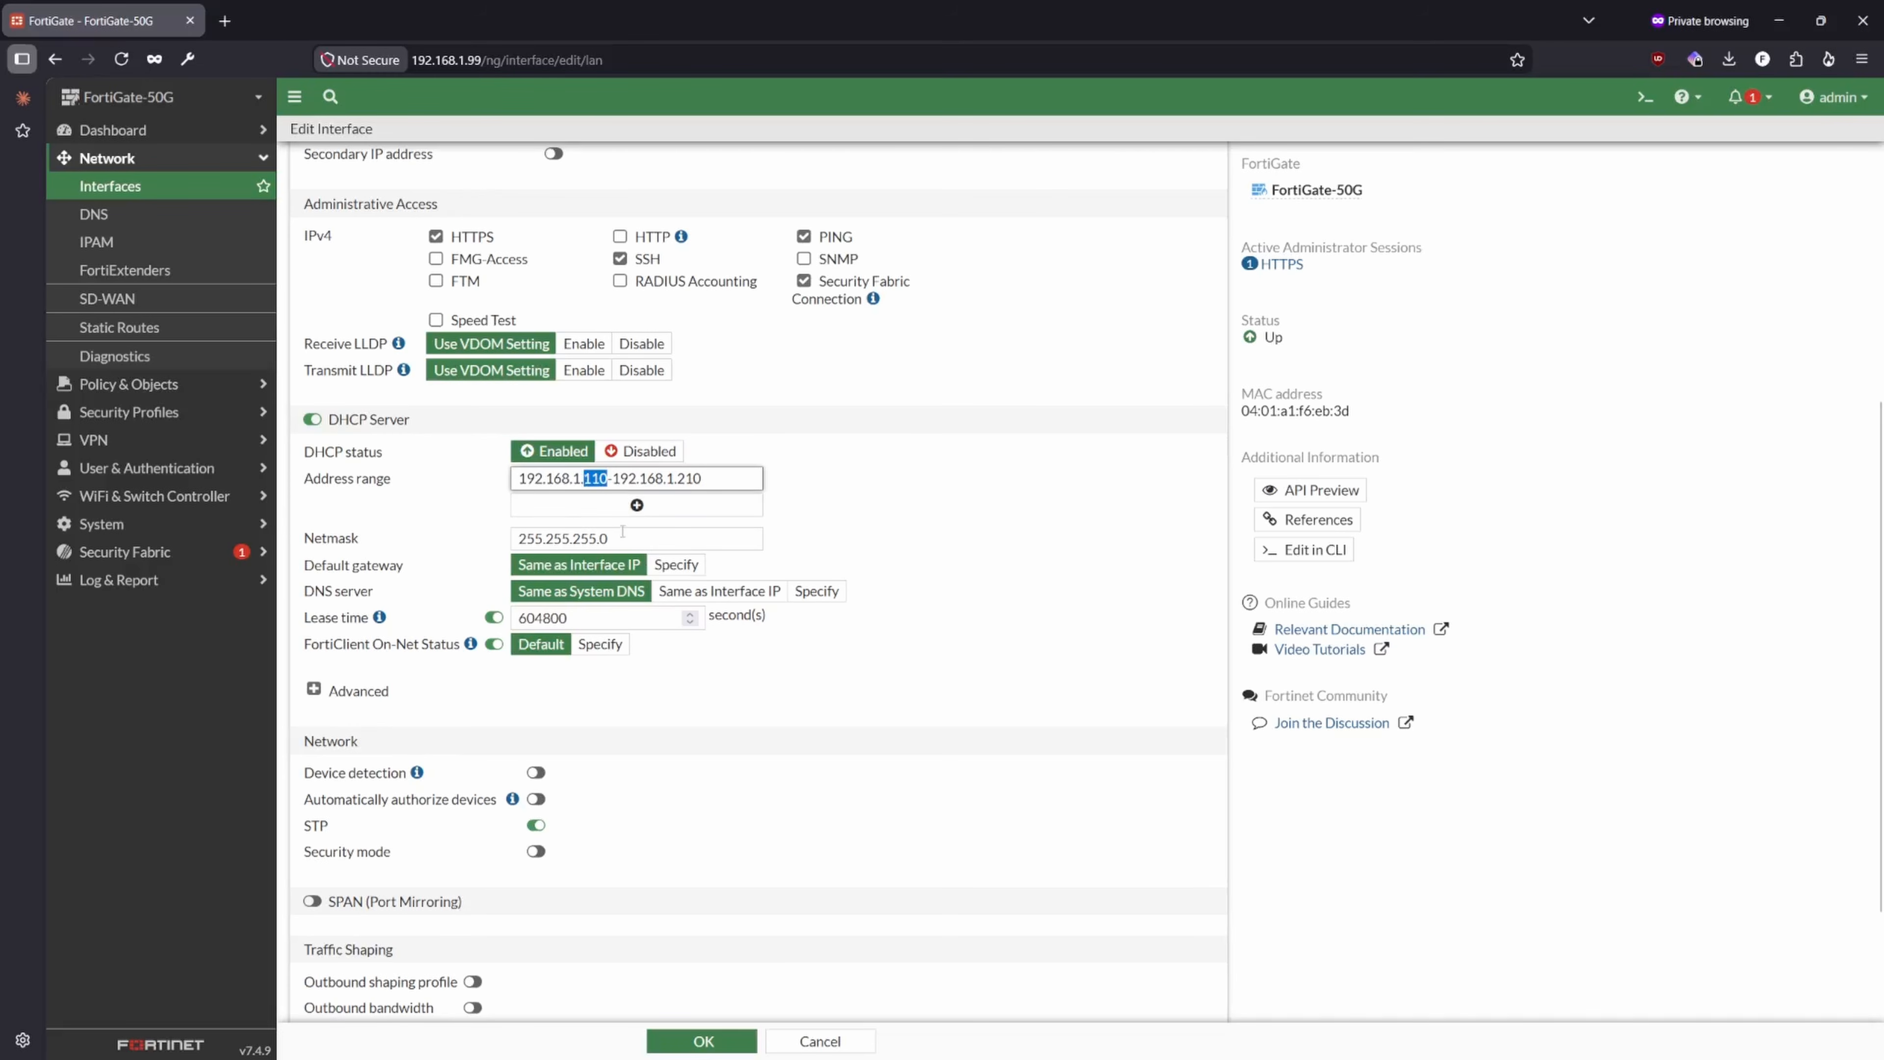
left_click(646, 540)
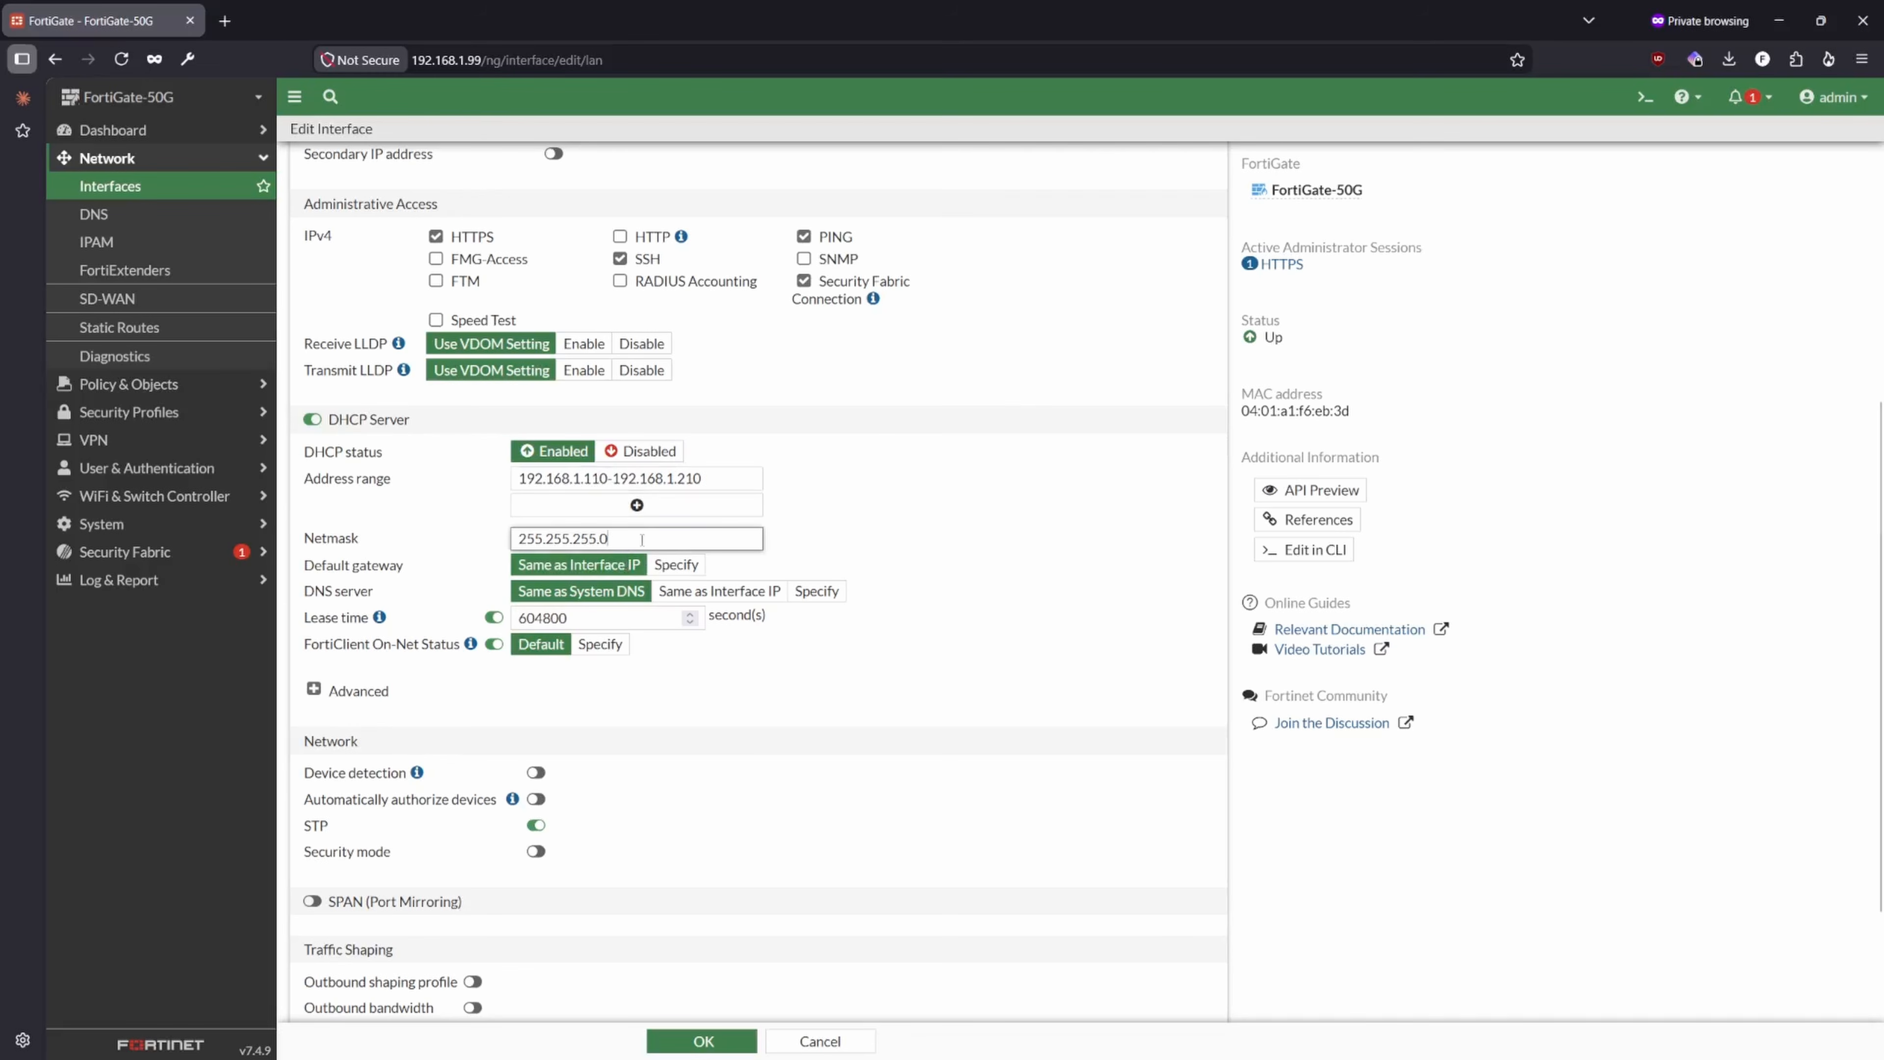
double_click(642, 540)
left_click(962, 528)
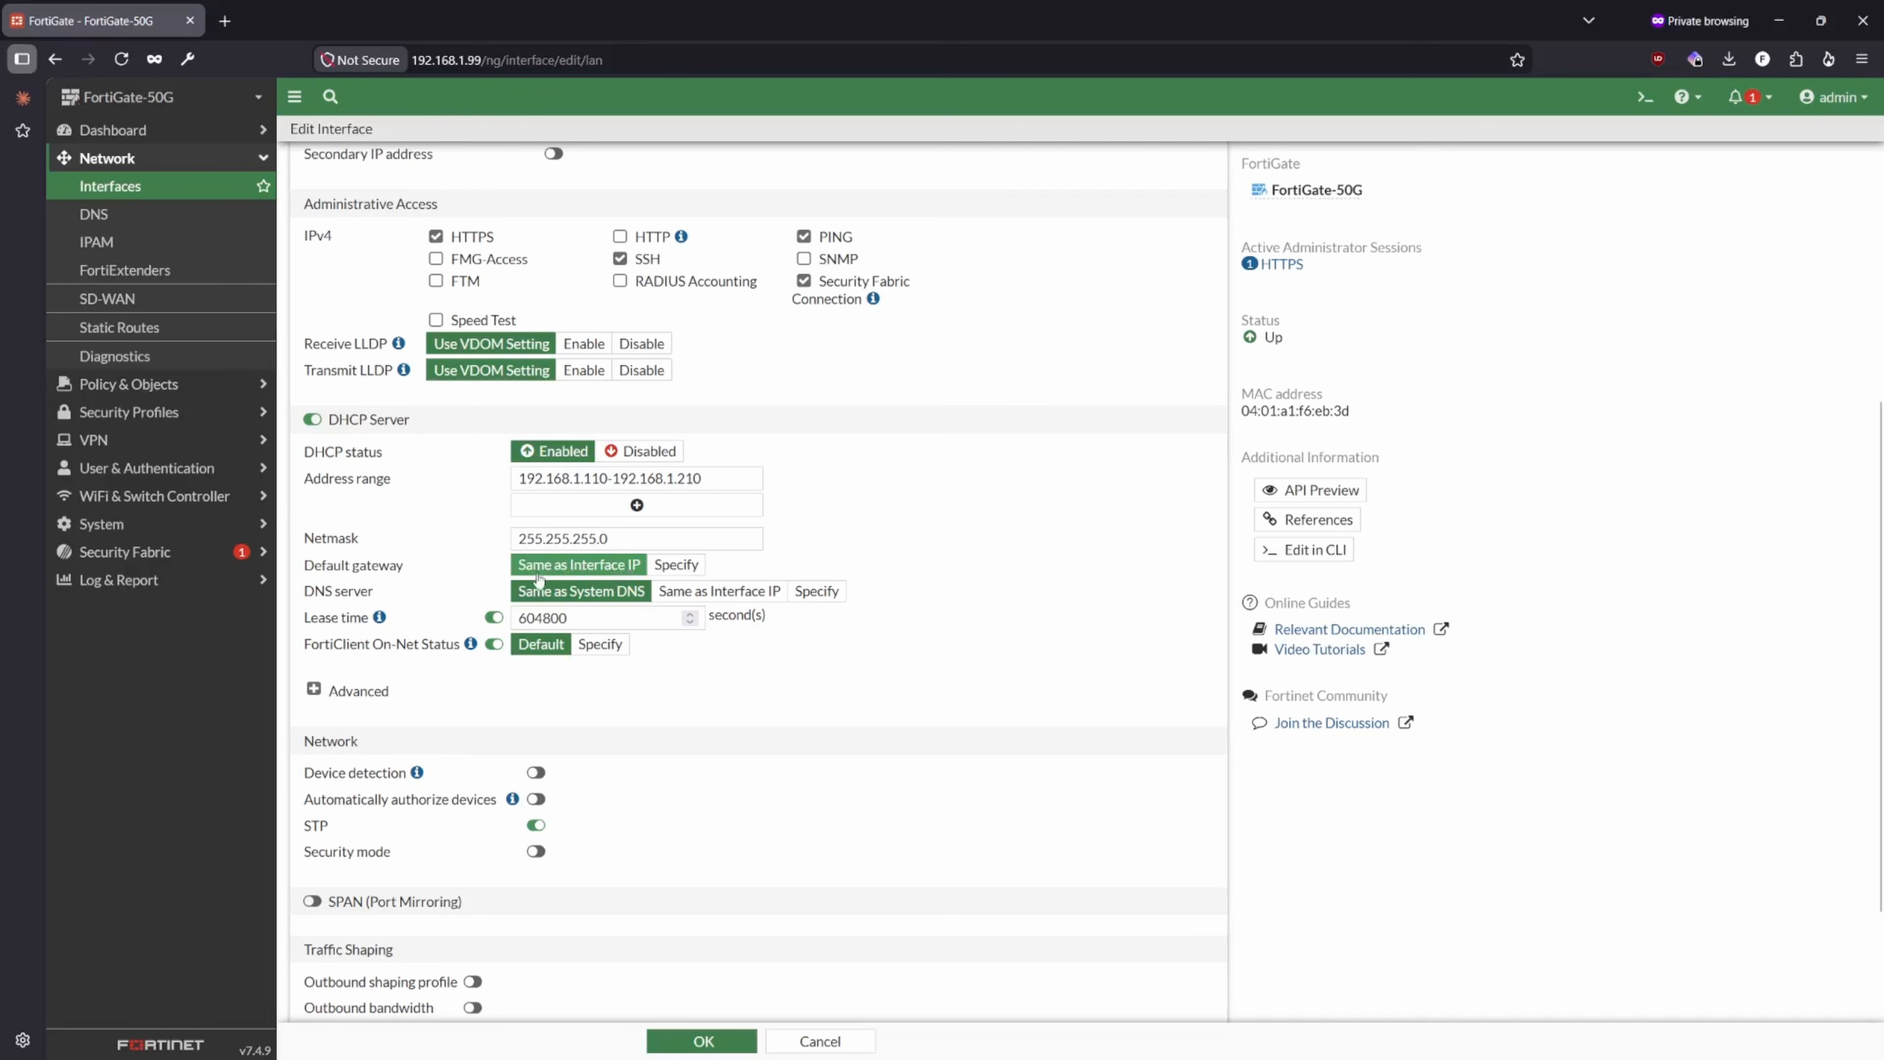
scroll(619, 570, "up", 5)
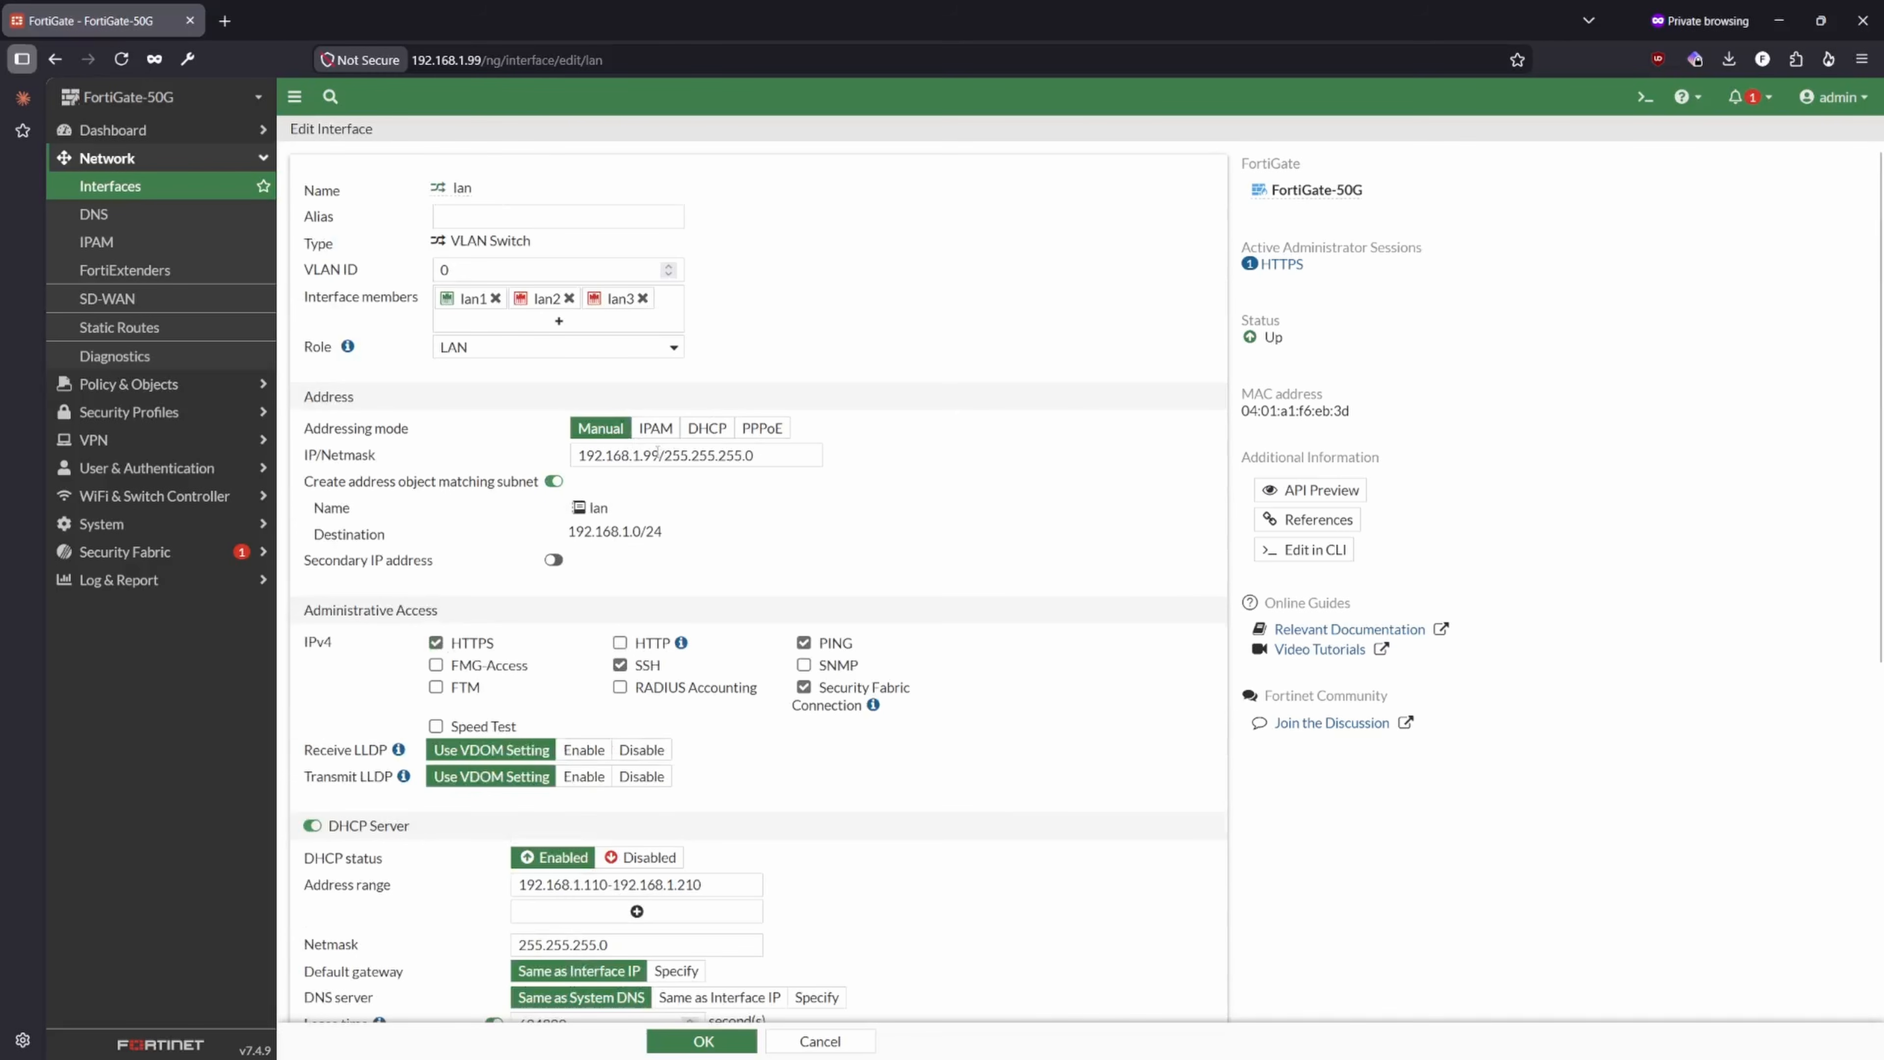
left_click_drag(657, 451, 519, 466)
scroll(695, 641, "down", 4)
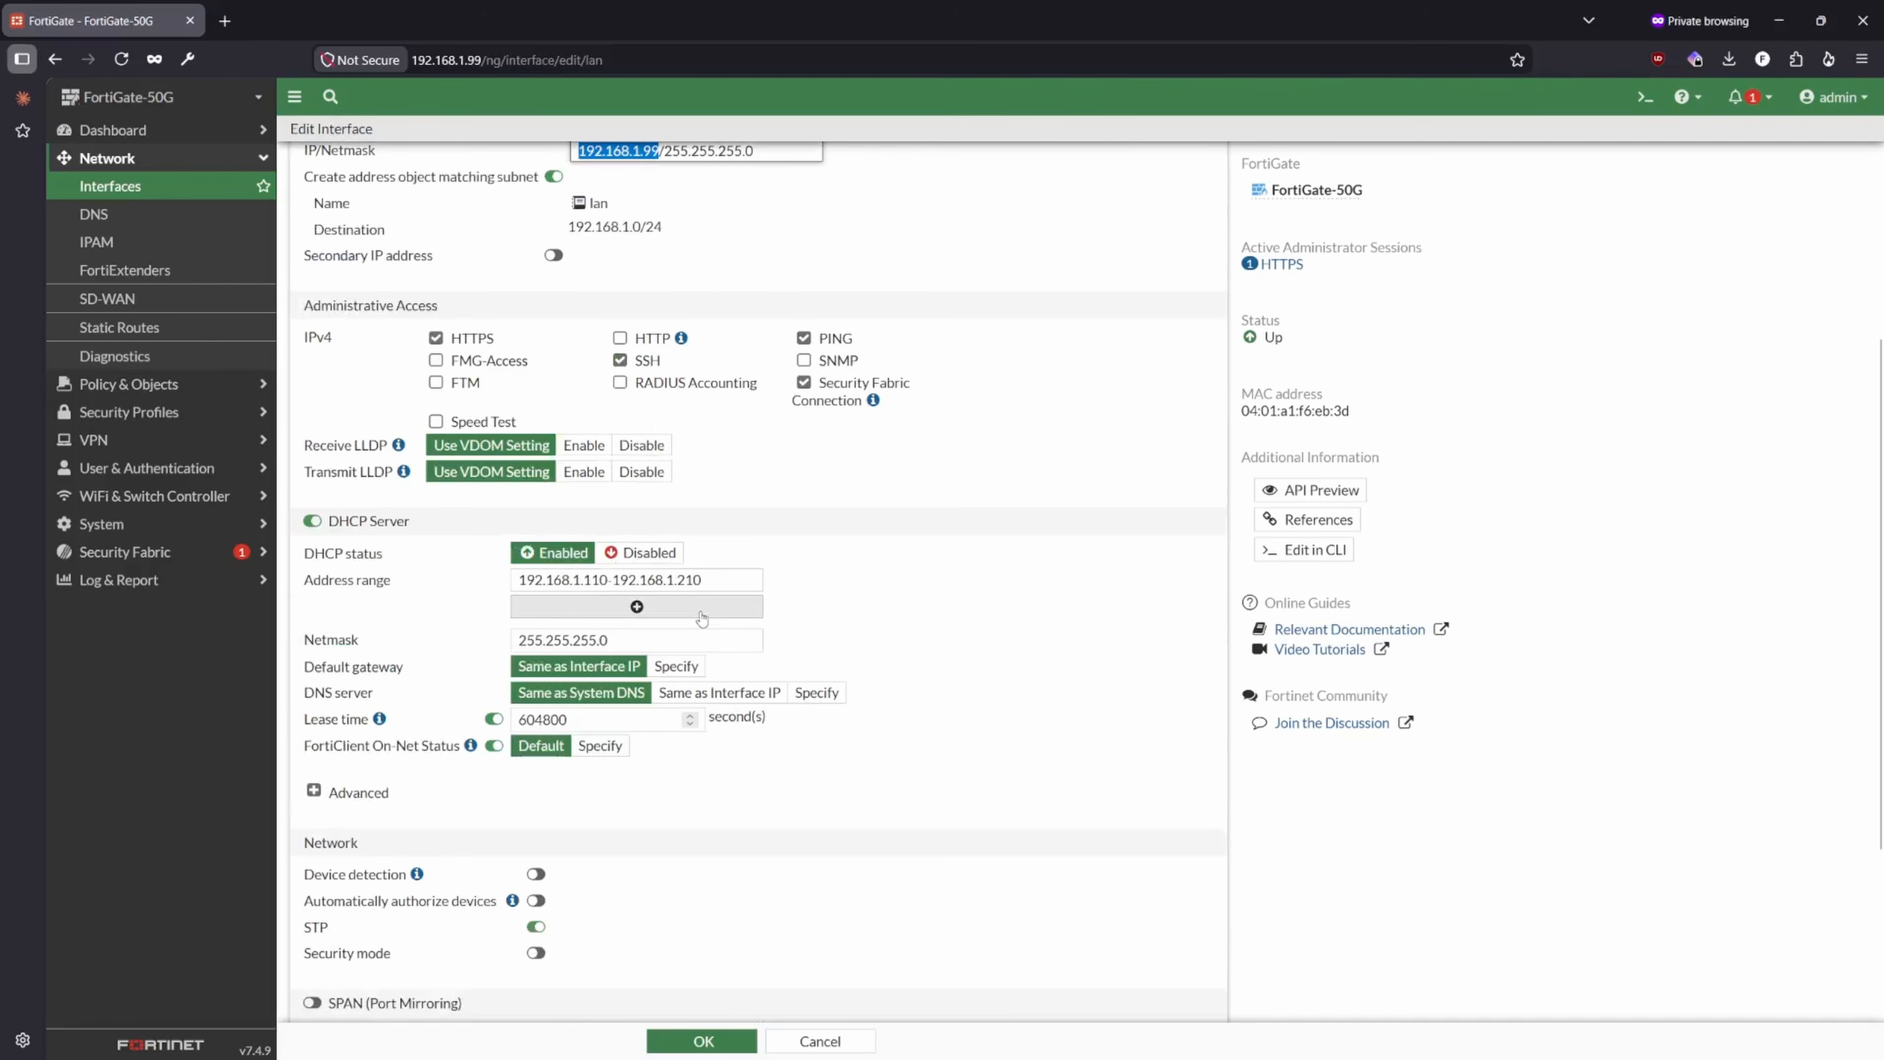
scroll(607, 663, "down", 3)
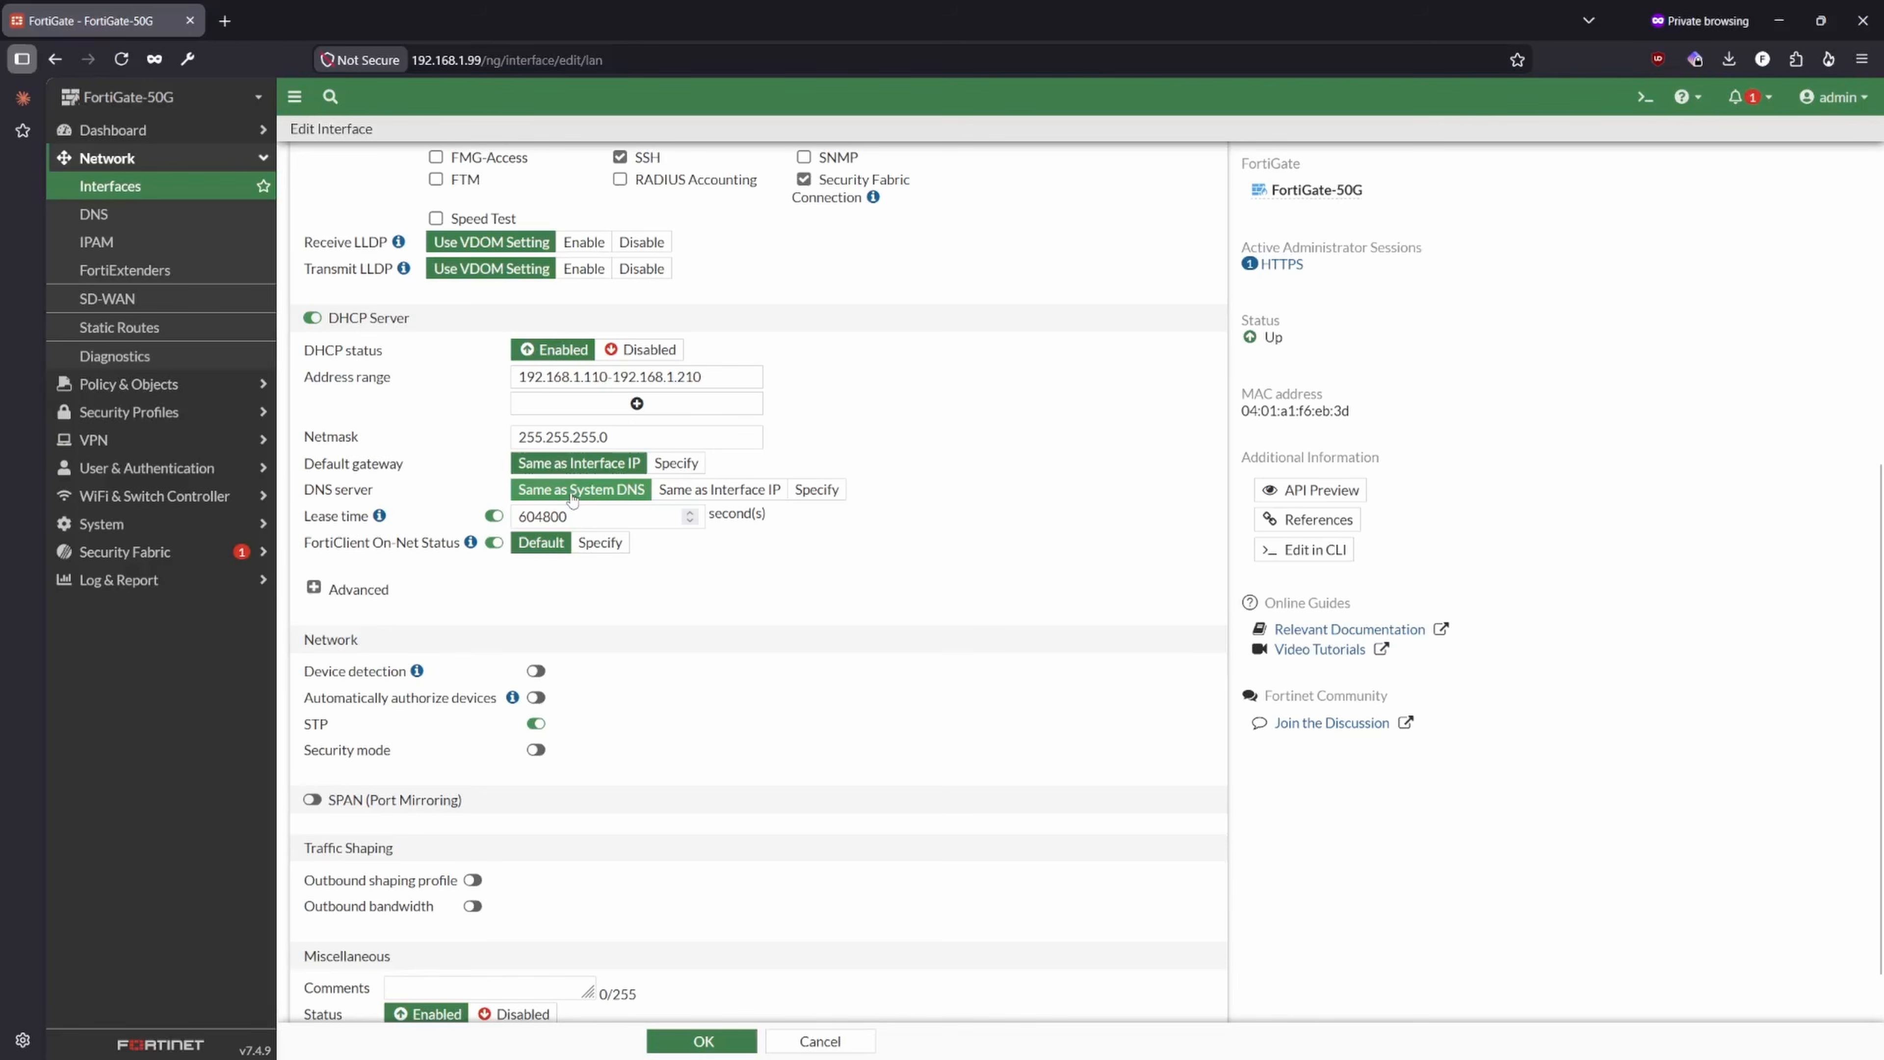
scroll(572, 498, "up", 4)
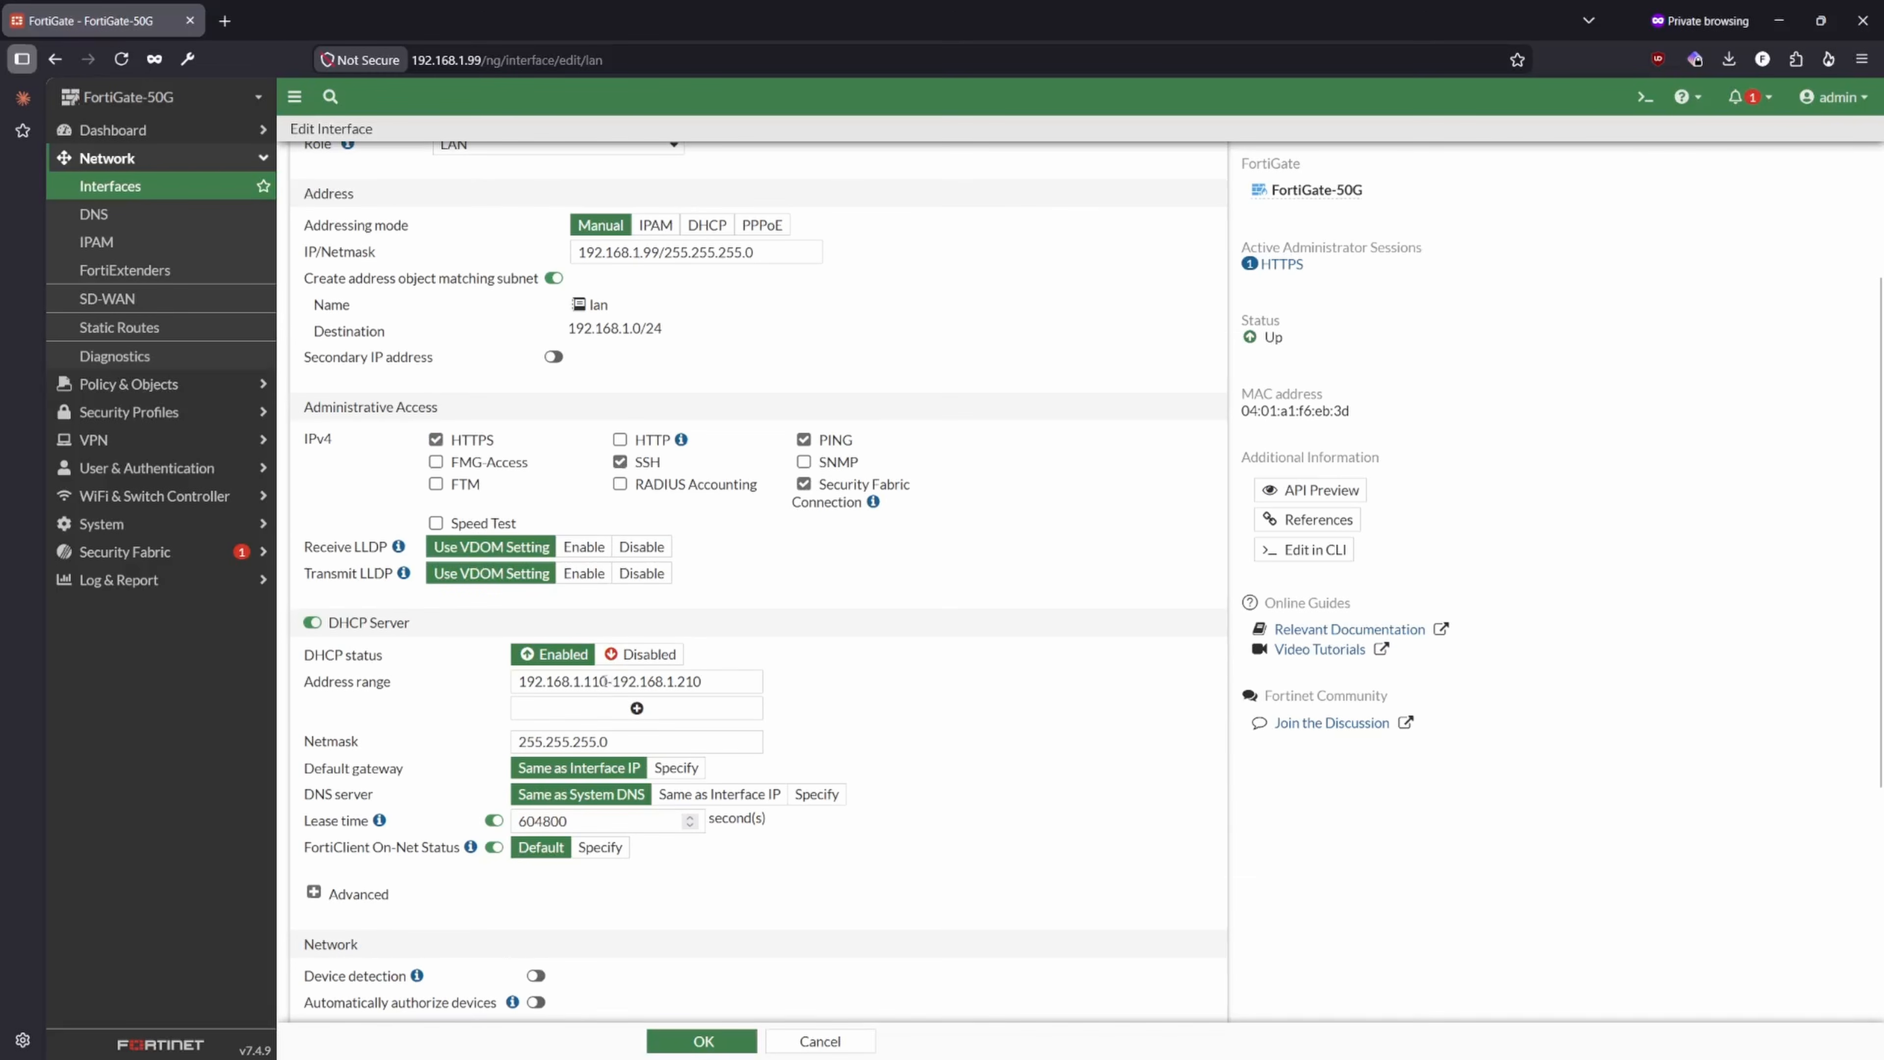
scroll(606, 681, "up", 3)
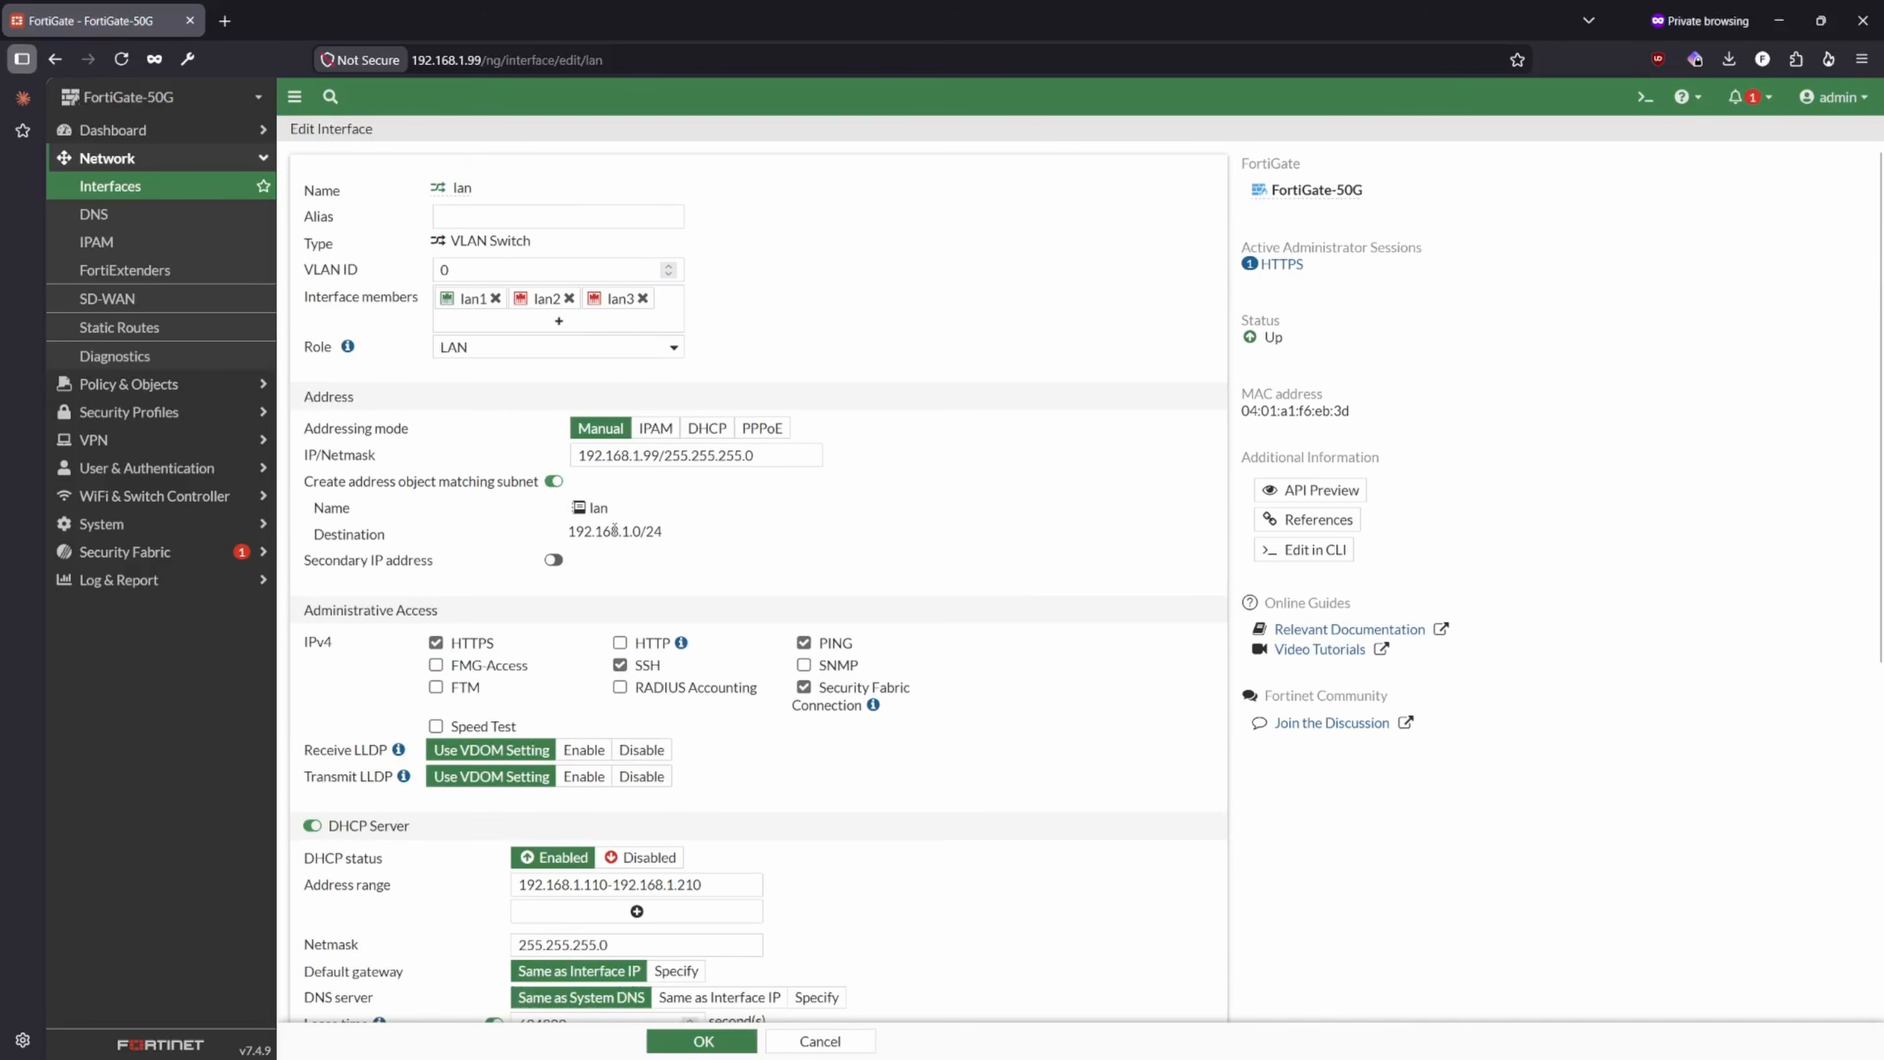
scroll(523, 647, "down", 4)
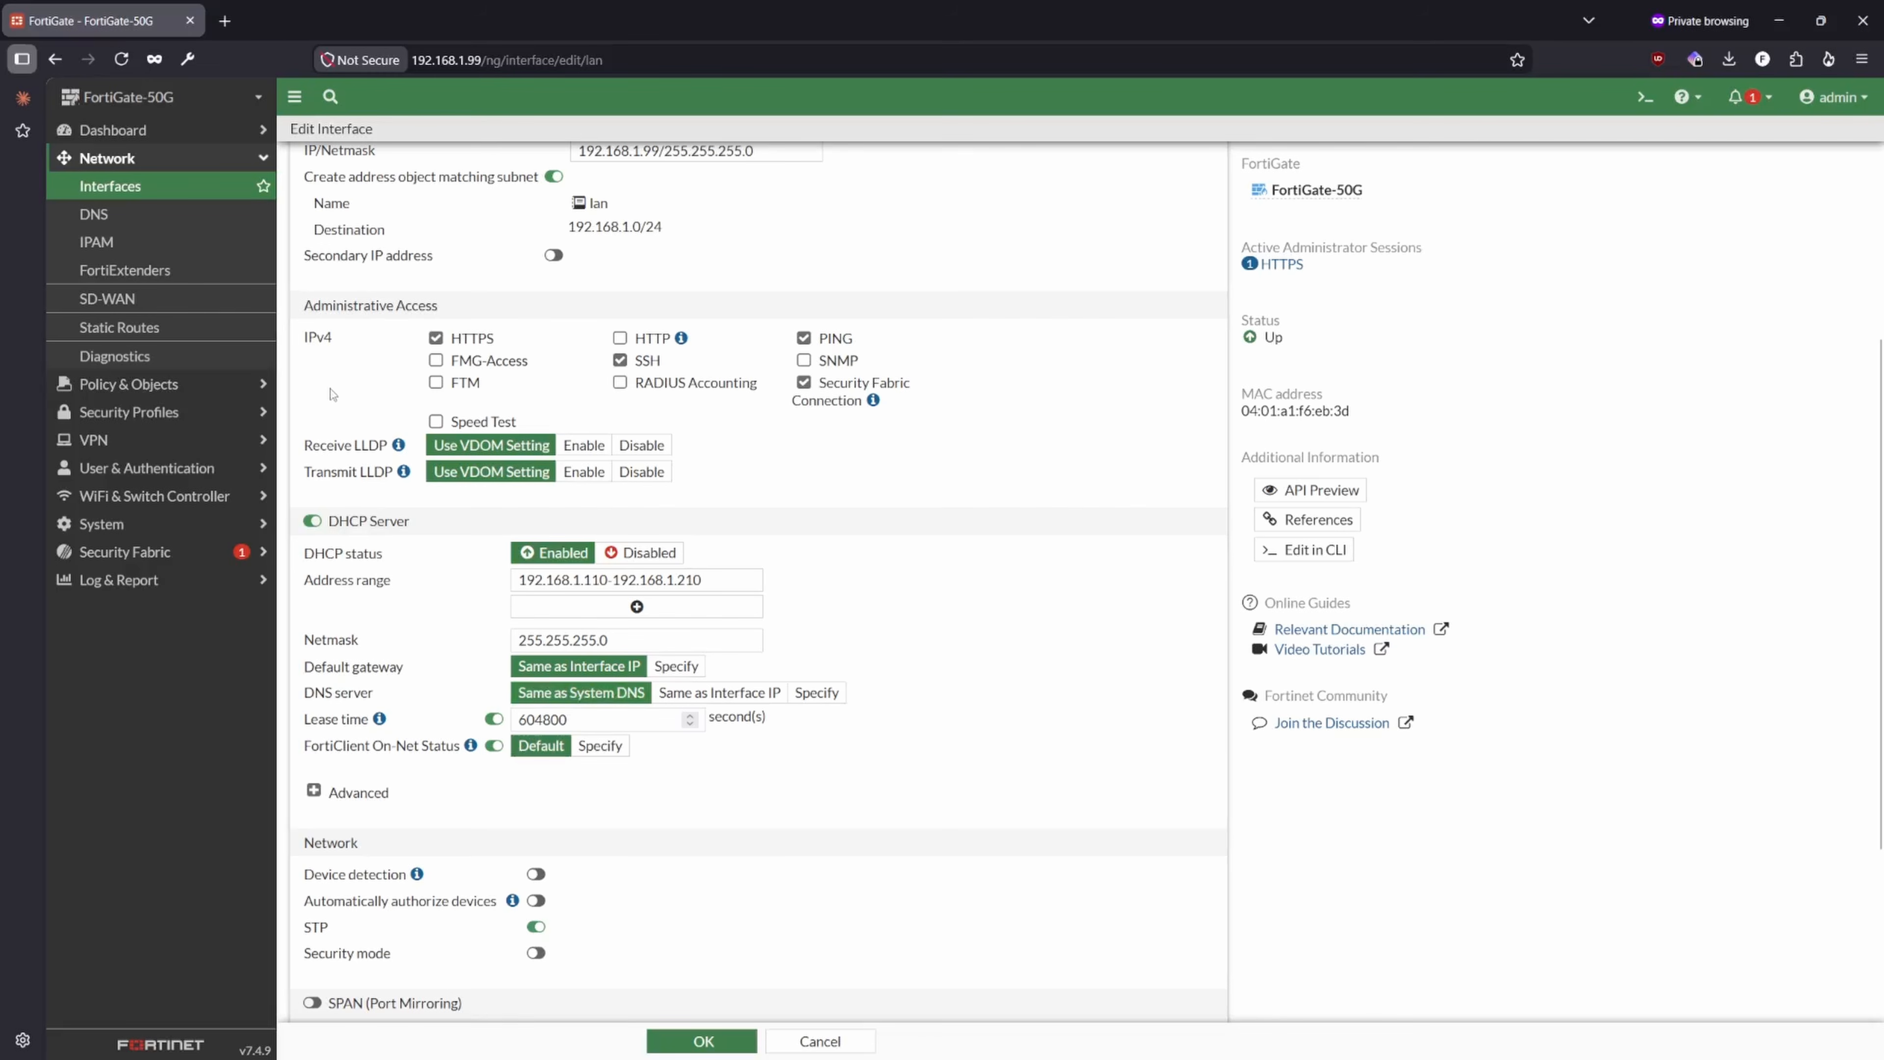
- Open the system DNS settings, try the Specify option for the DNS servers, and return to Use FortiGuard Servers
left_click(130, 384)
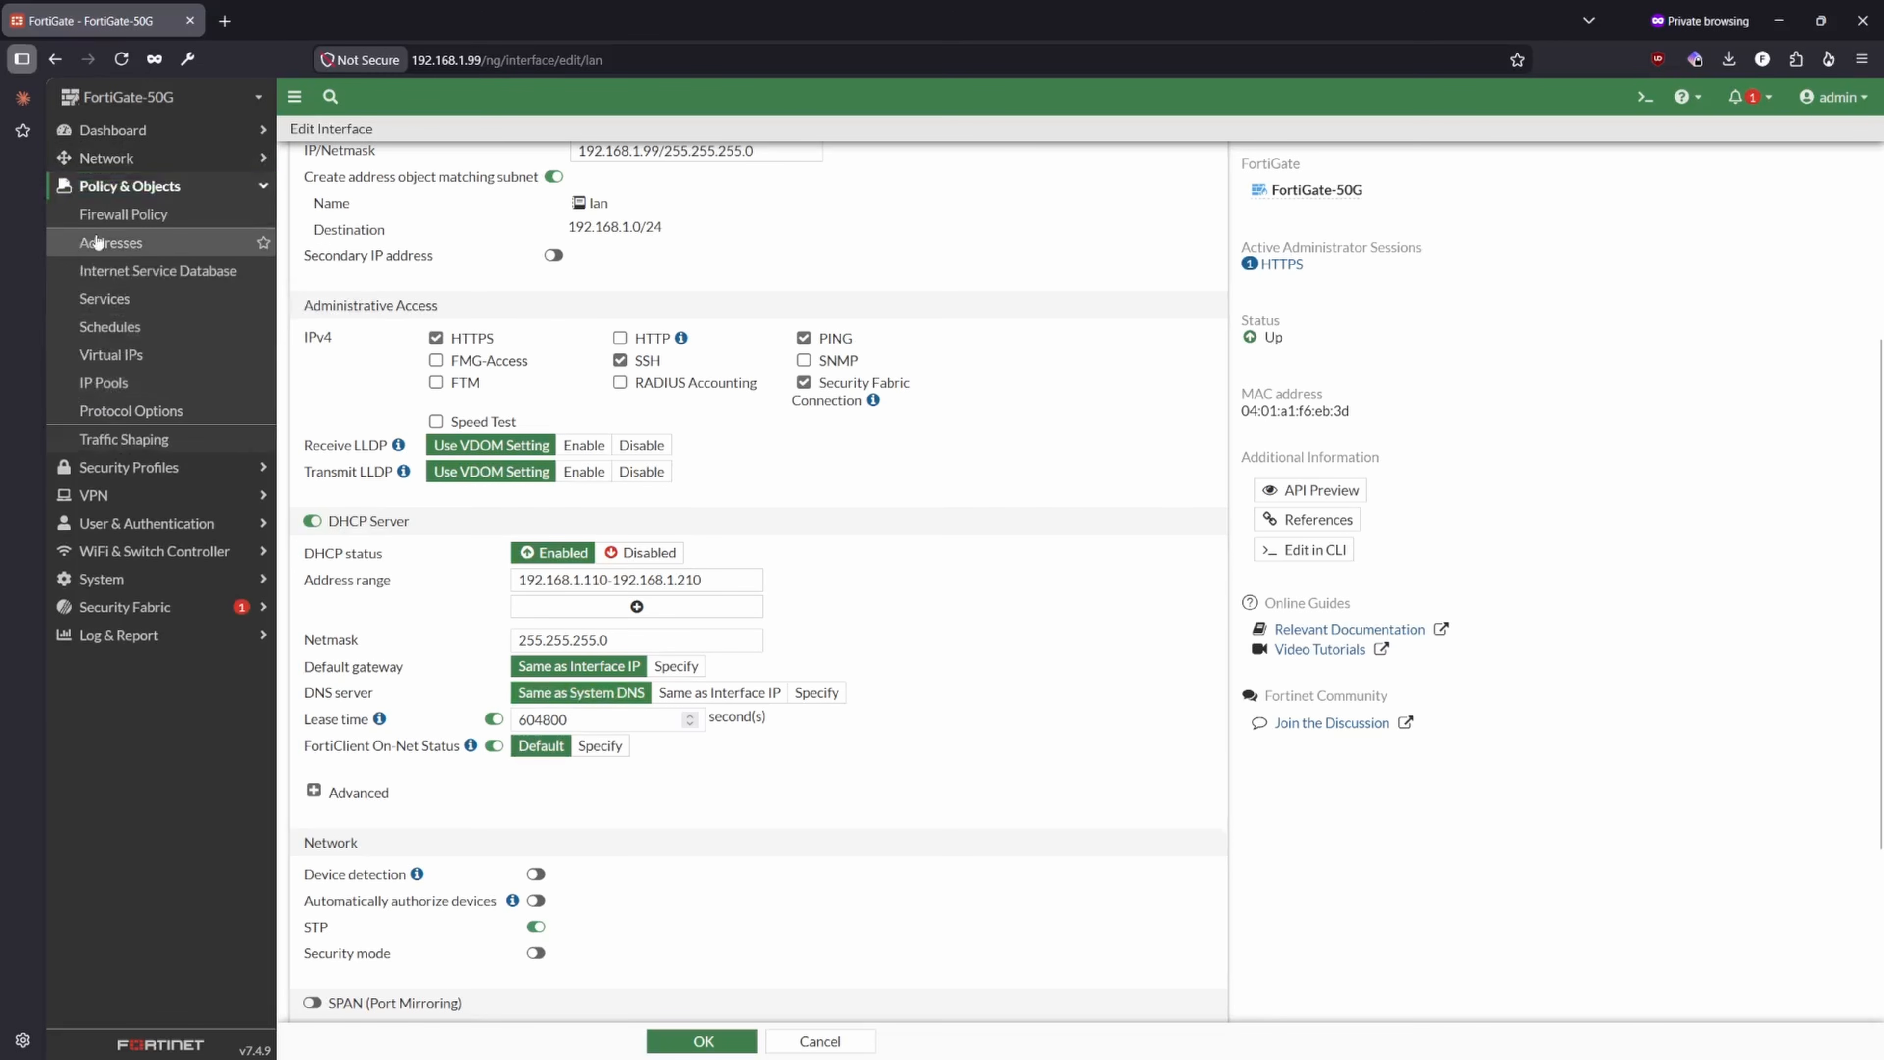
left_click(127, 160)
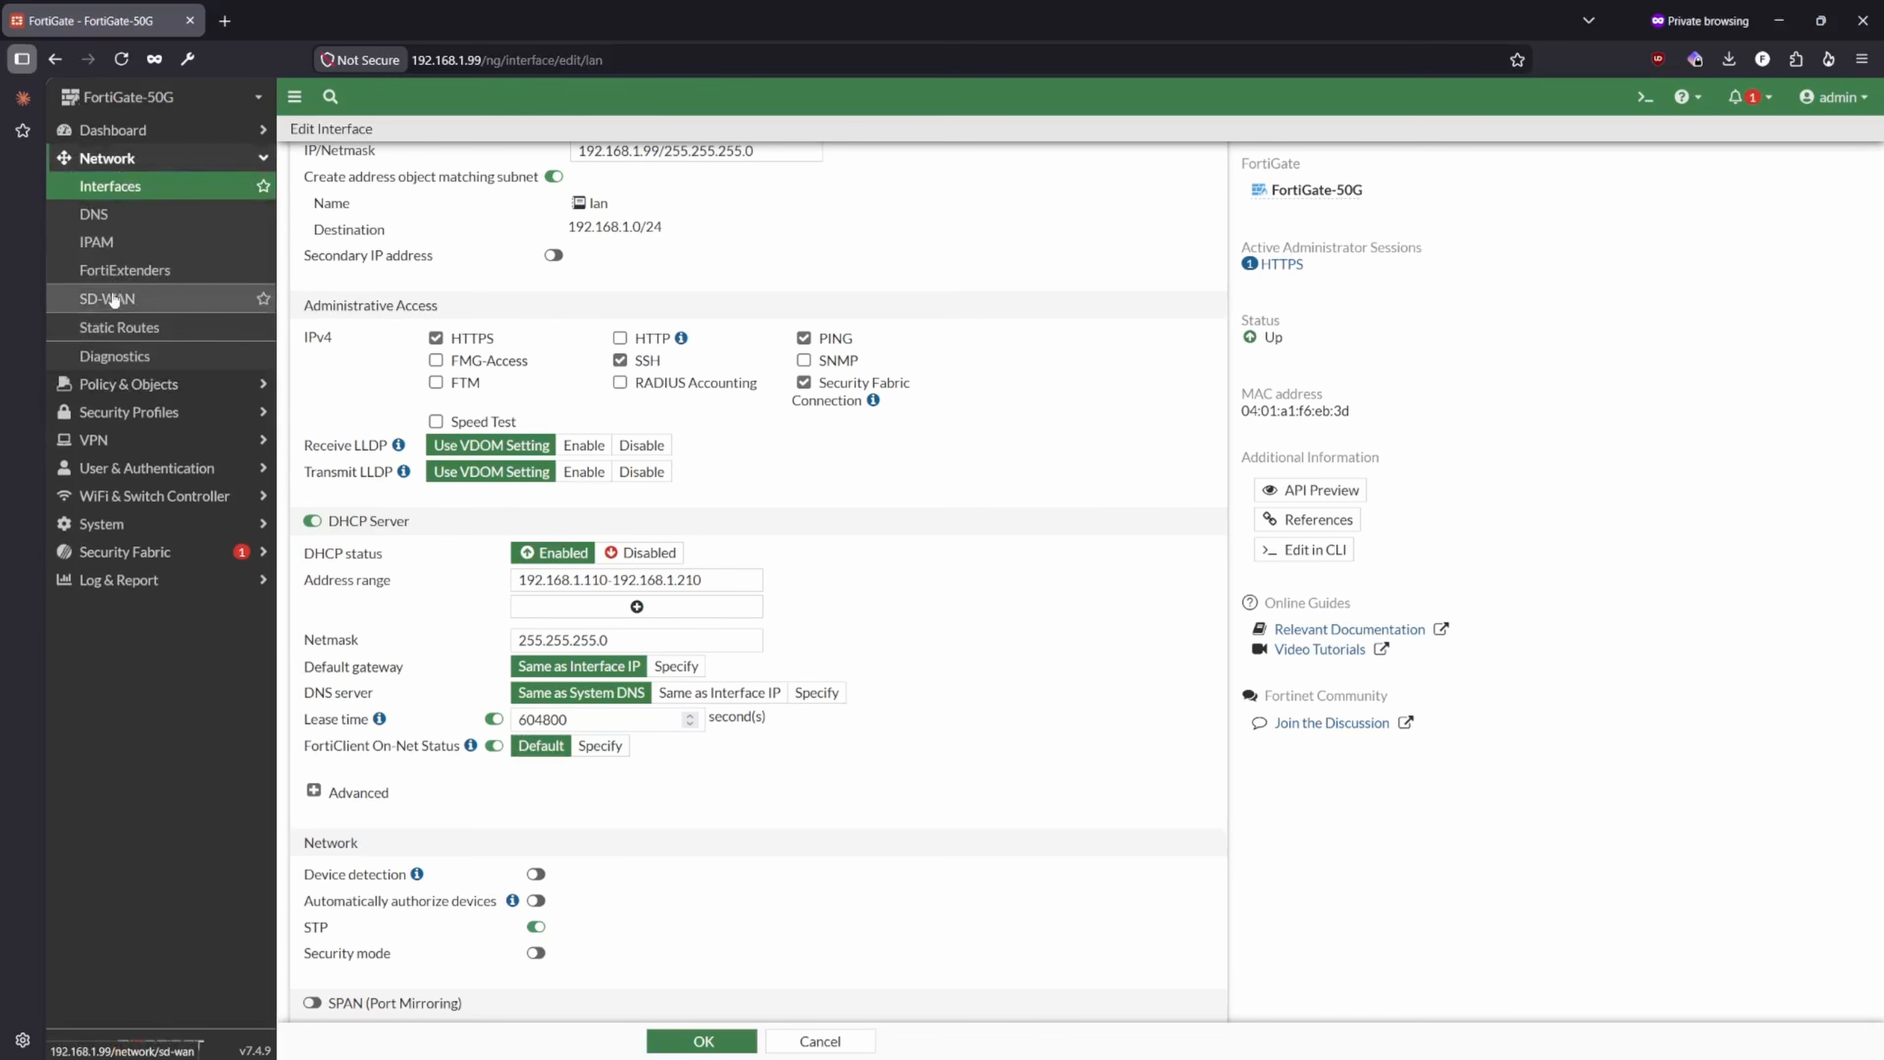
left_click(111, 216)
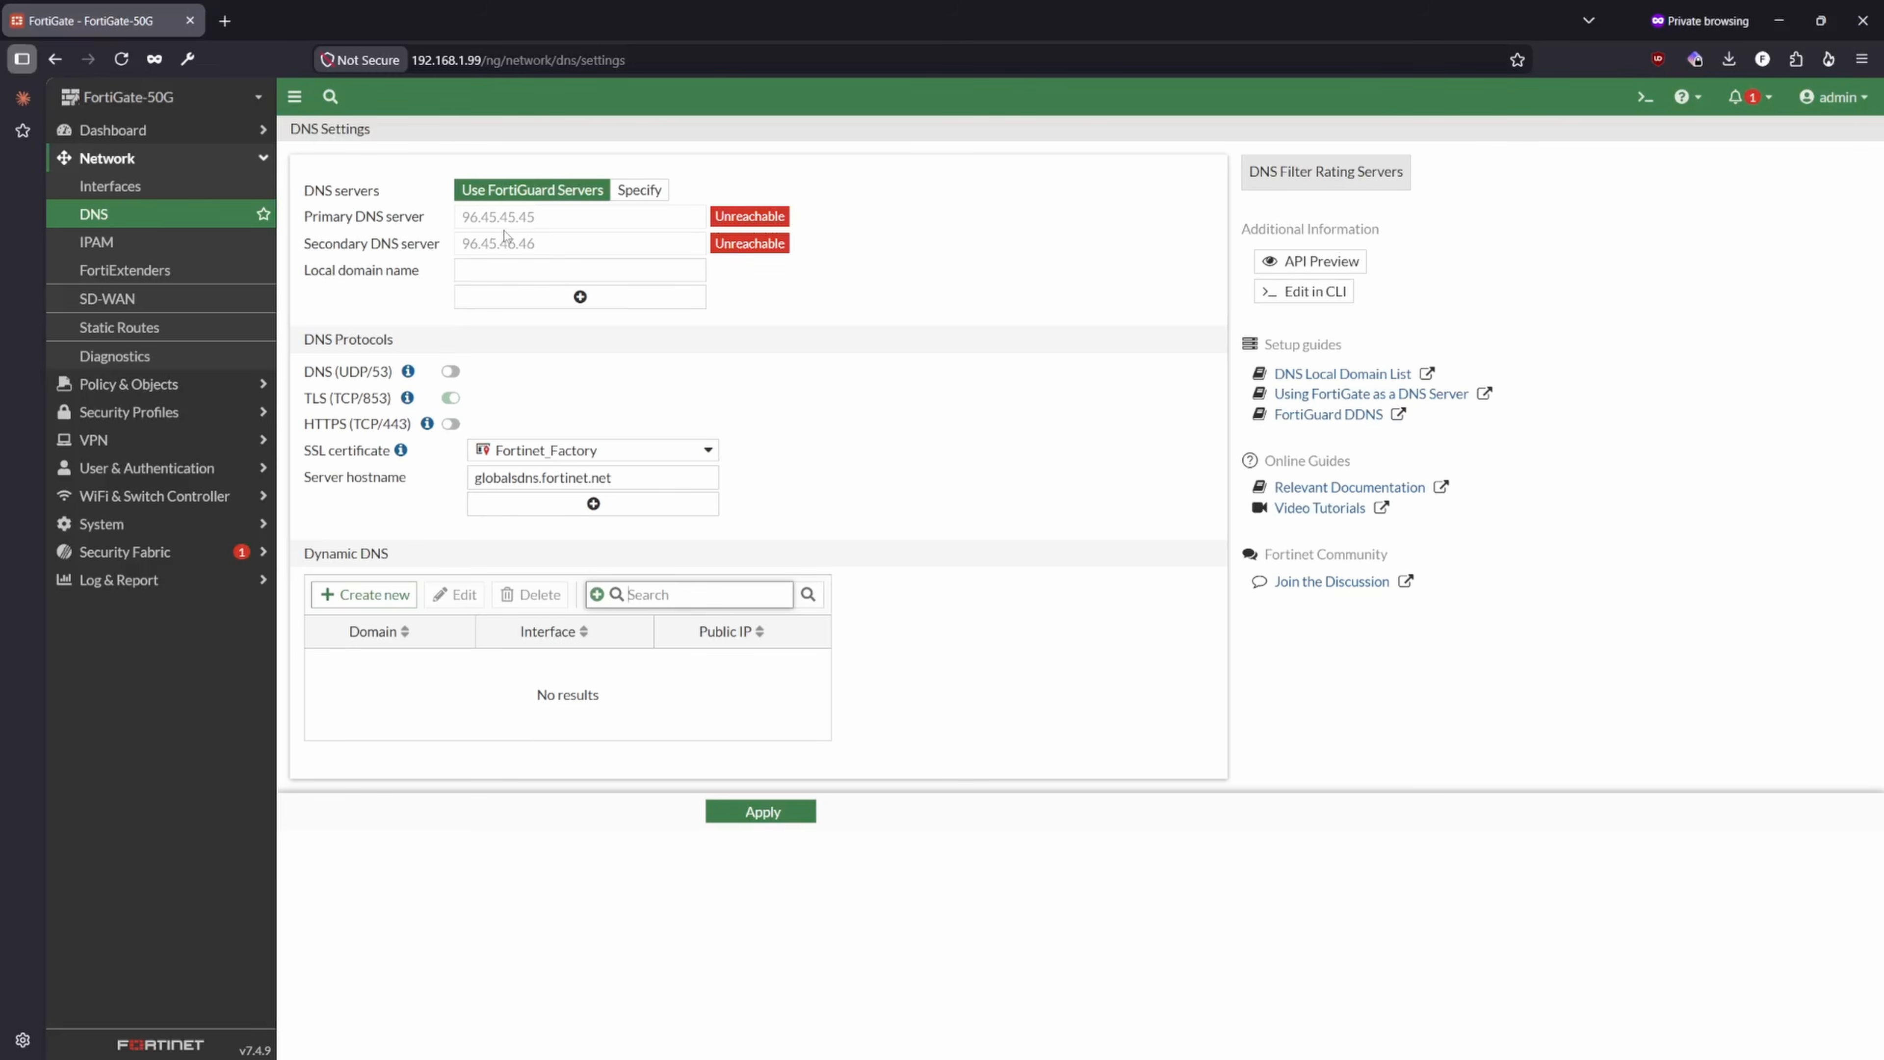
mouse_move(404, 407)
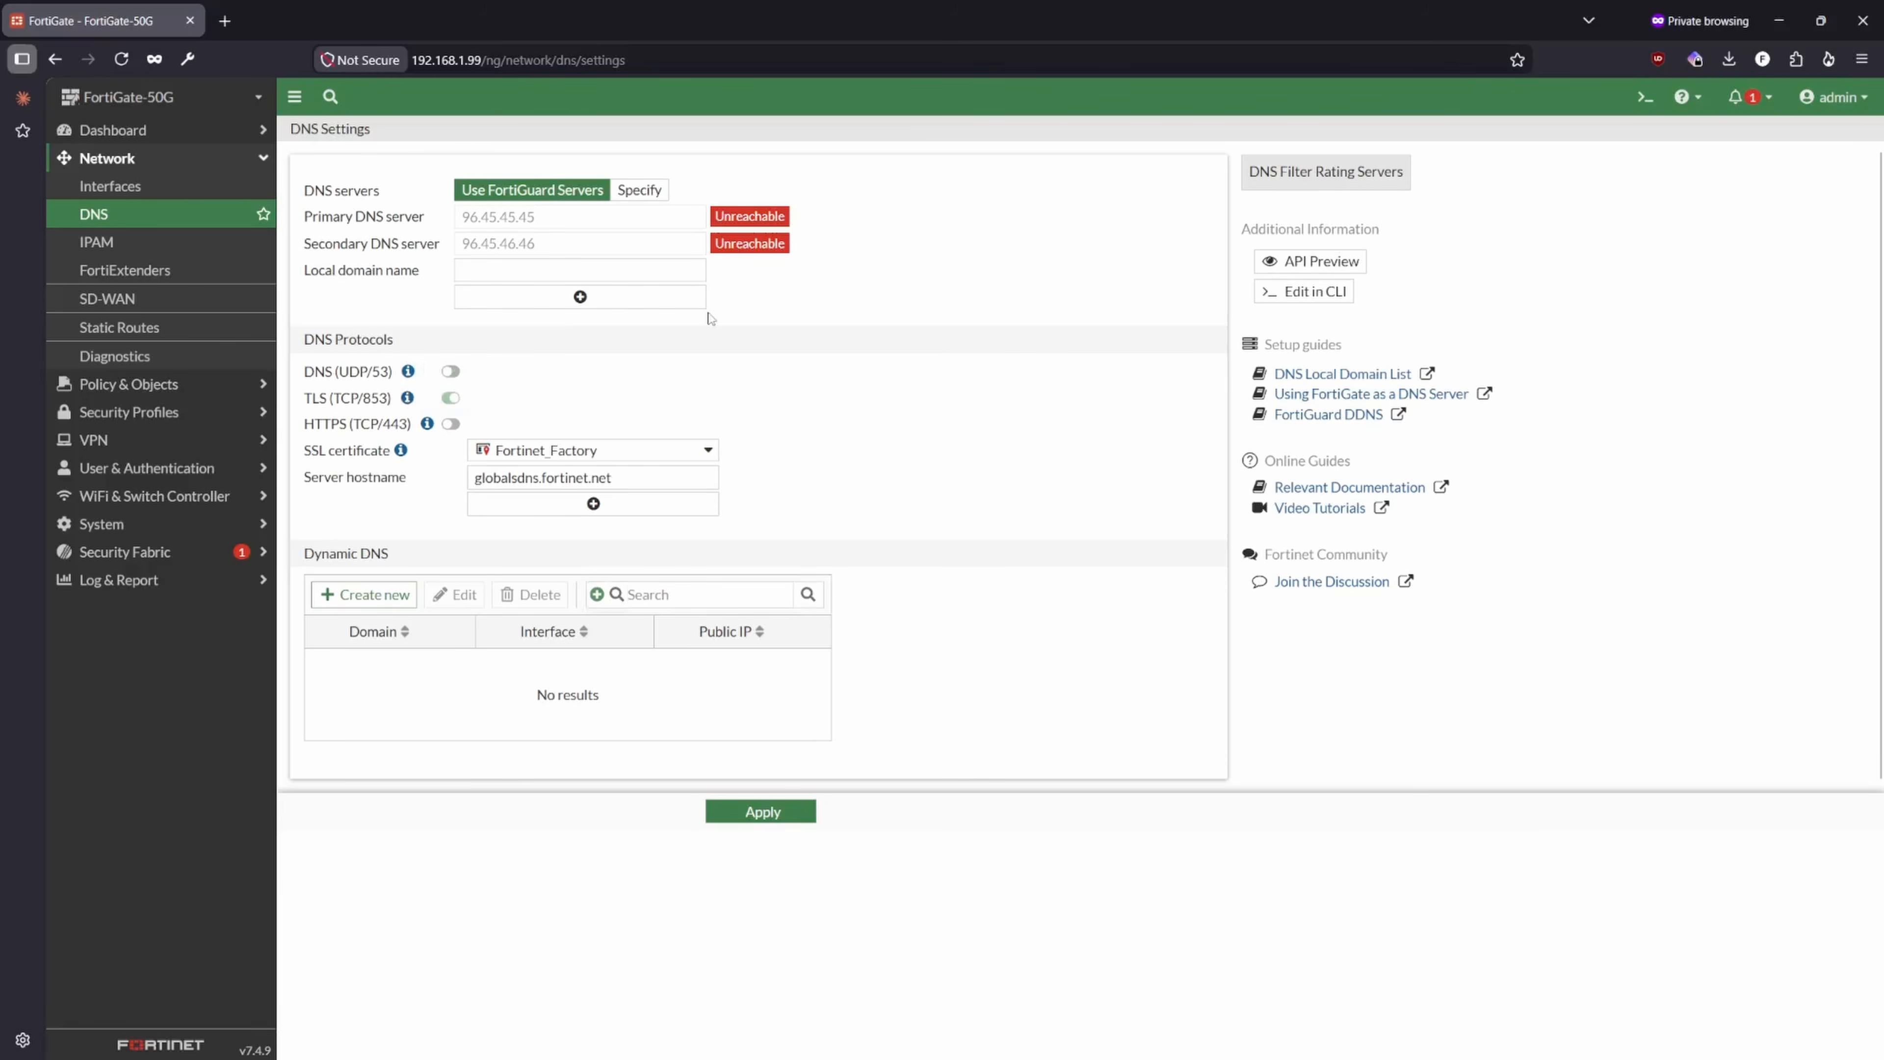
left_click(651, 199)
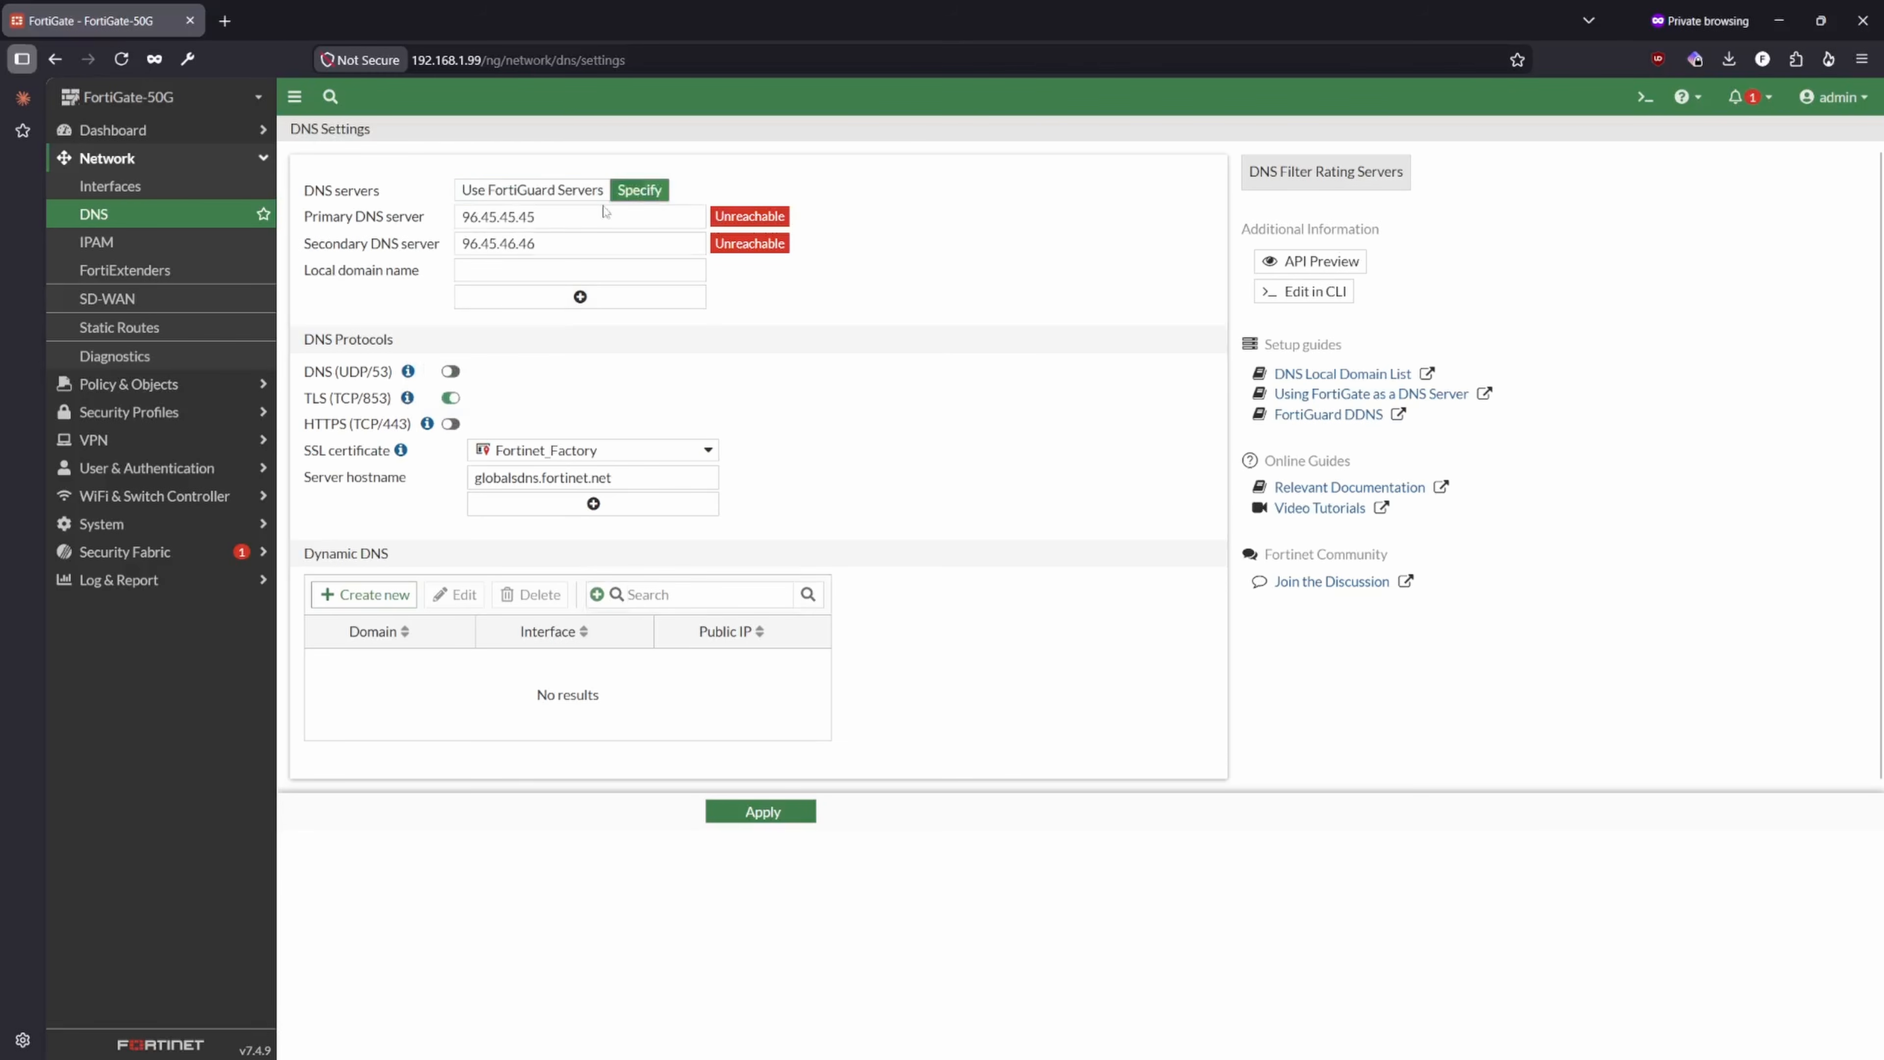
left_click_drag(562, 219, 245, 222)
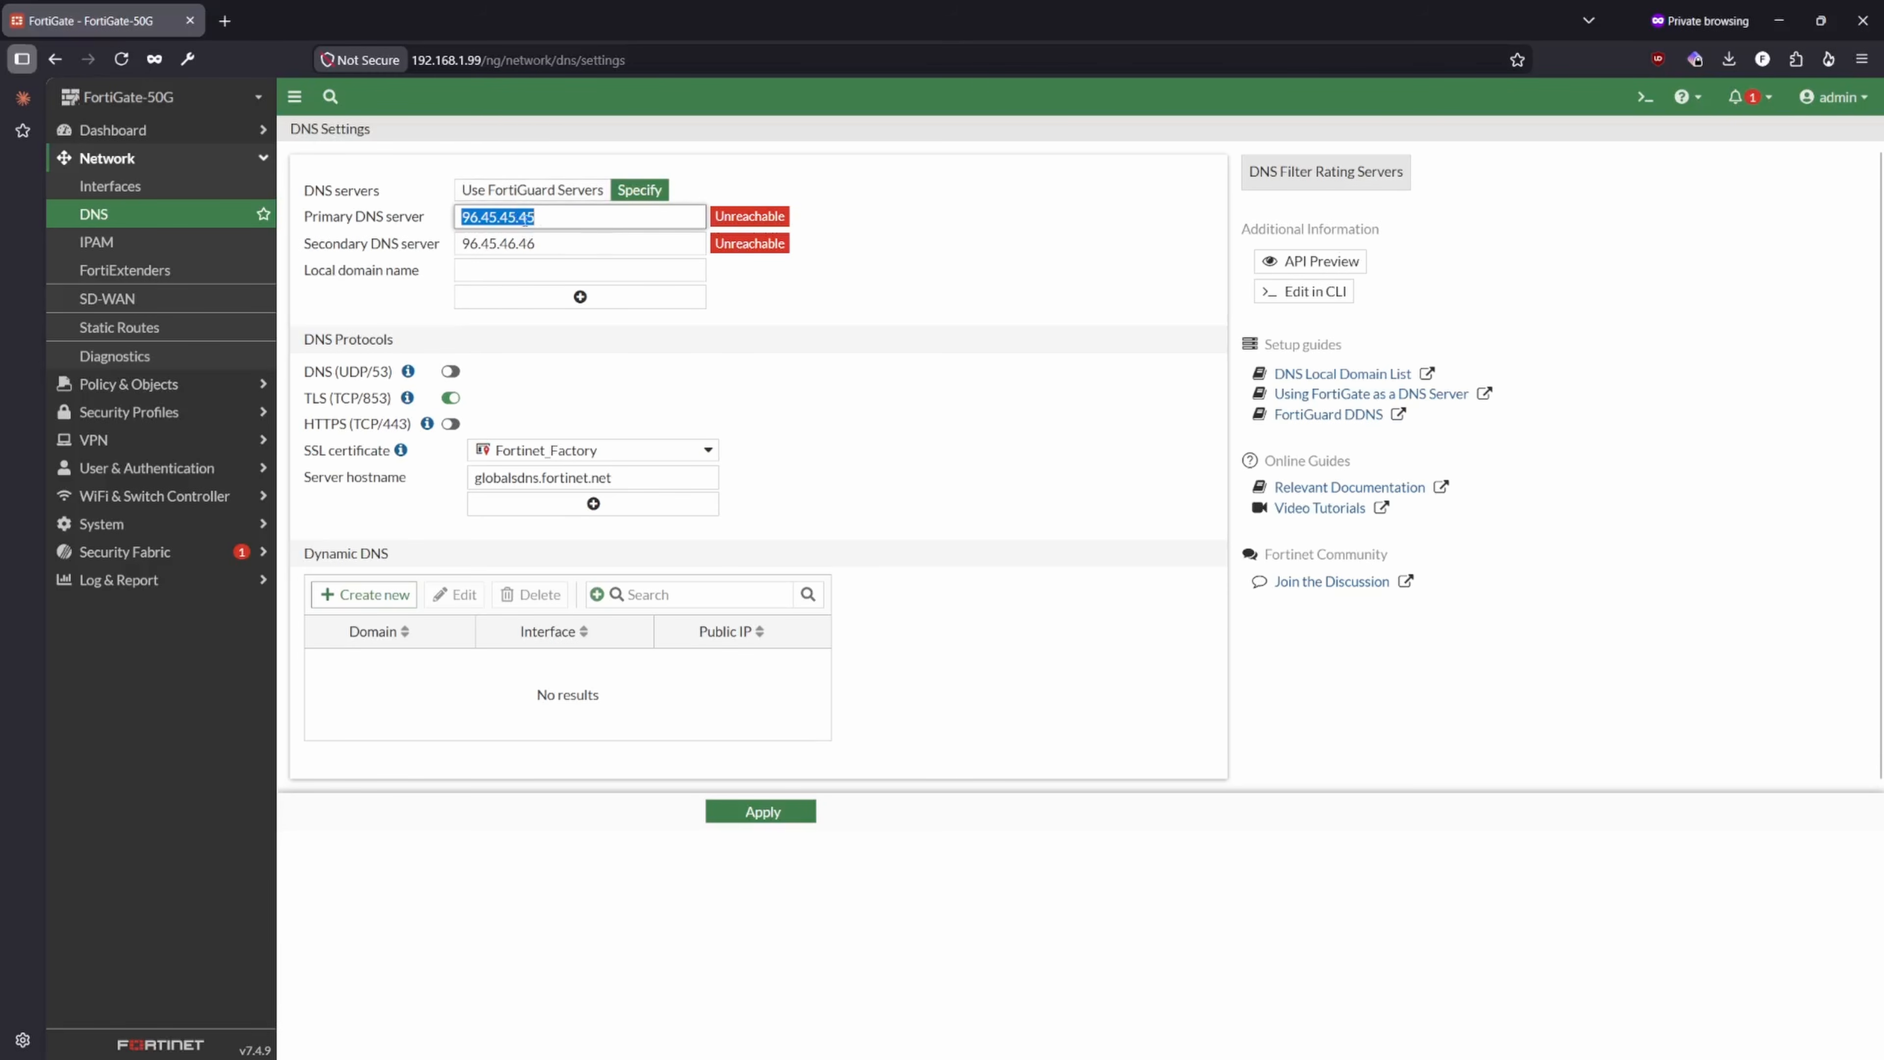
left_click(532, 190)
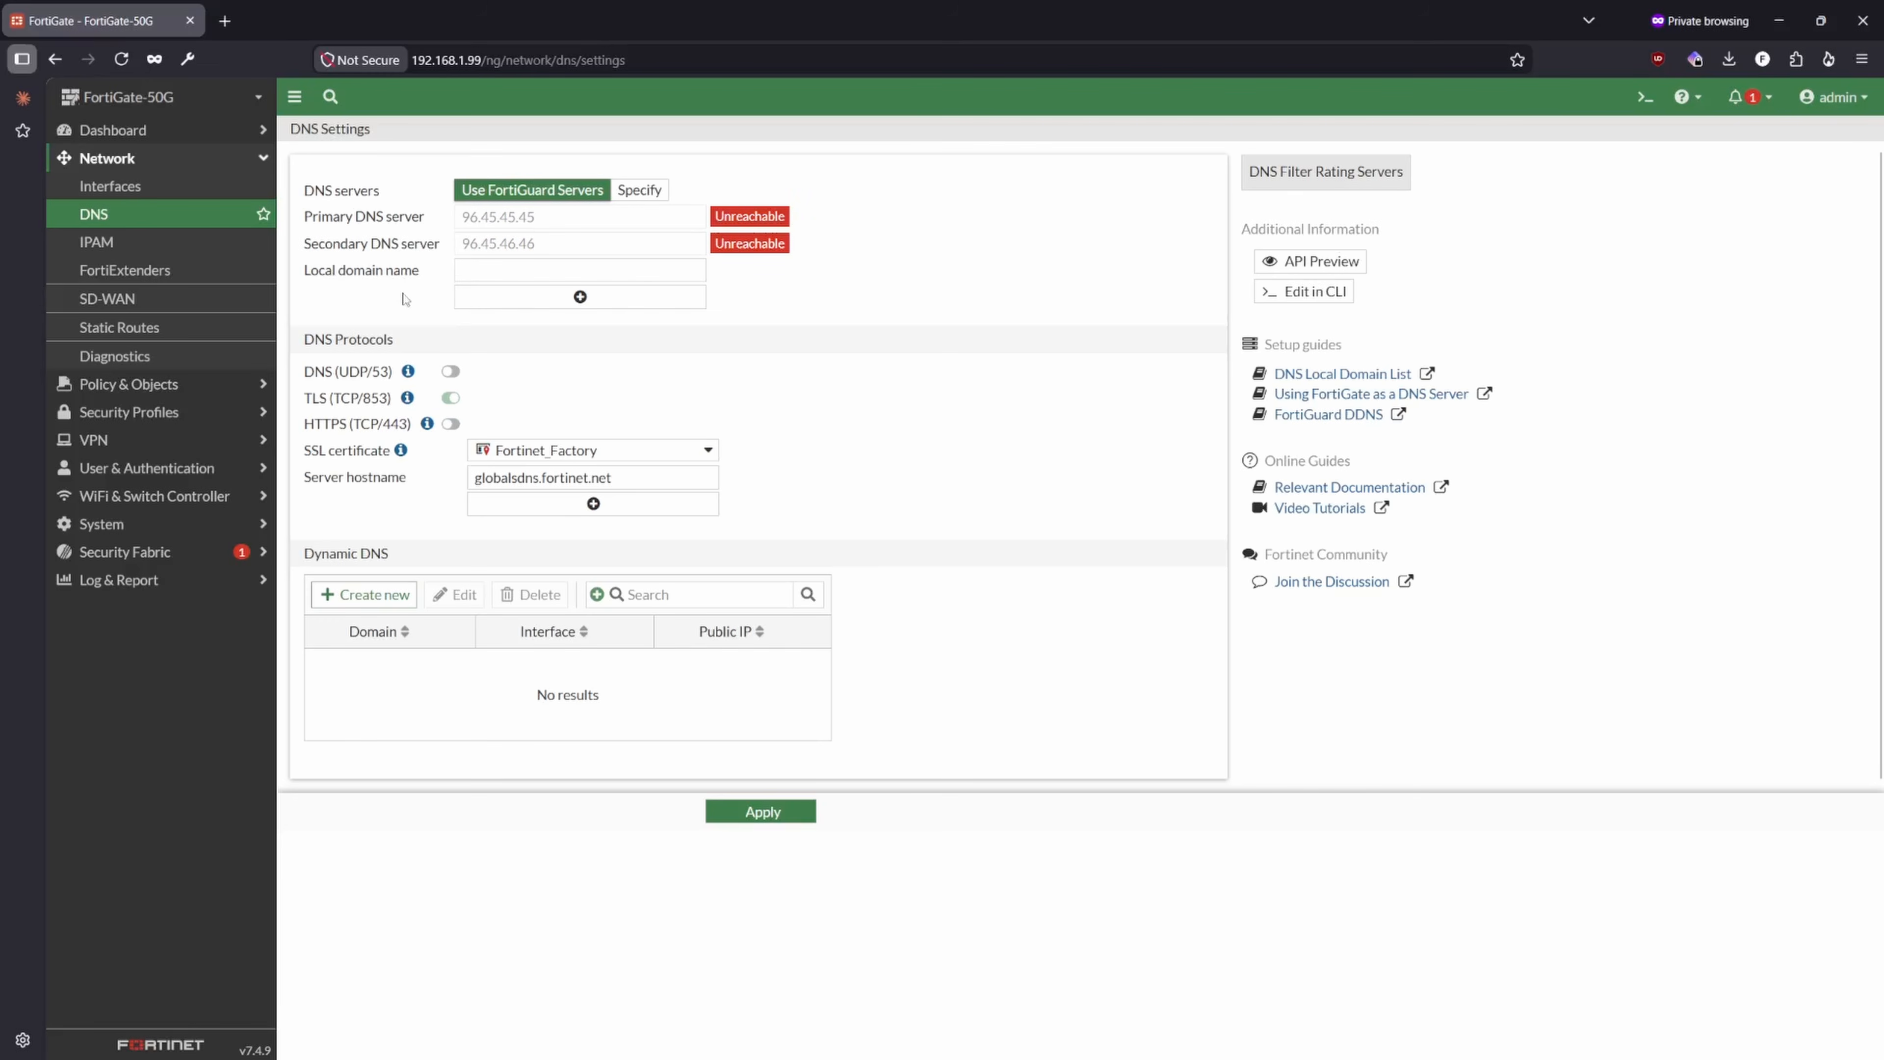
- Reopen the lan interface and set its DHCP DNS server option to Specify, with servers 1.1.1.1 and 8.8.8.8
left_click(113, 194)
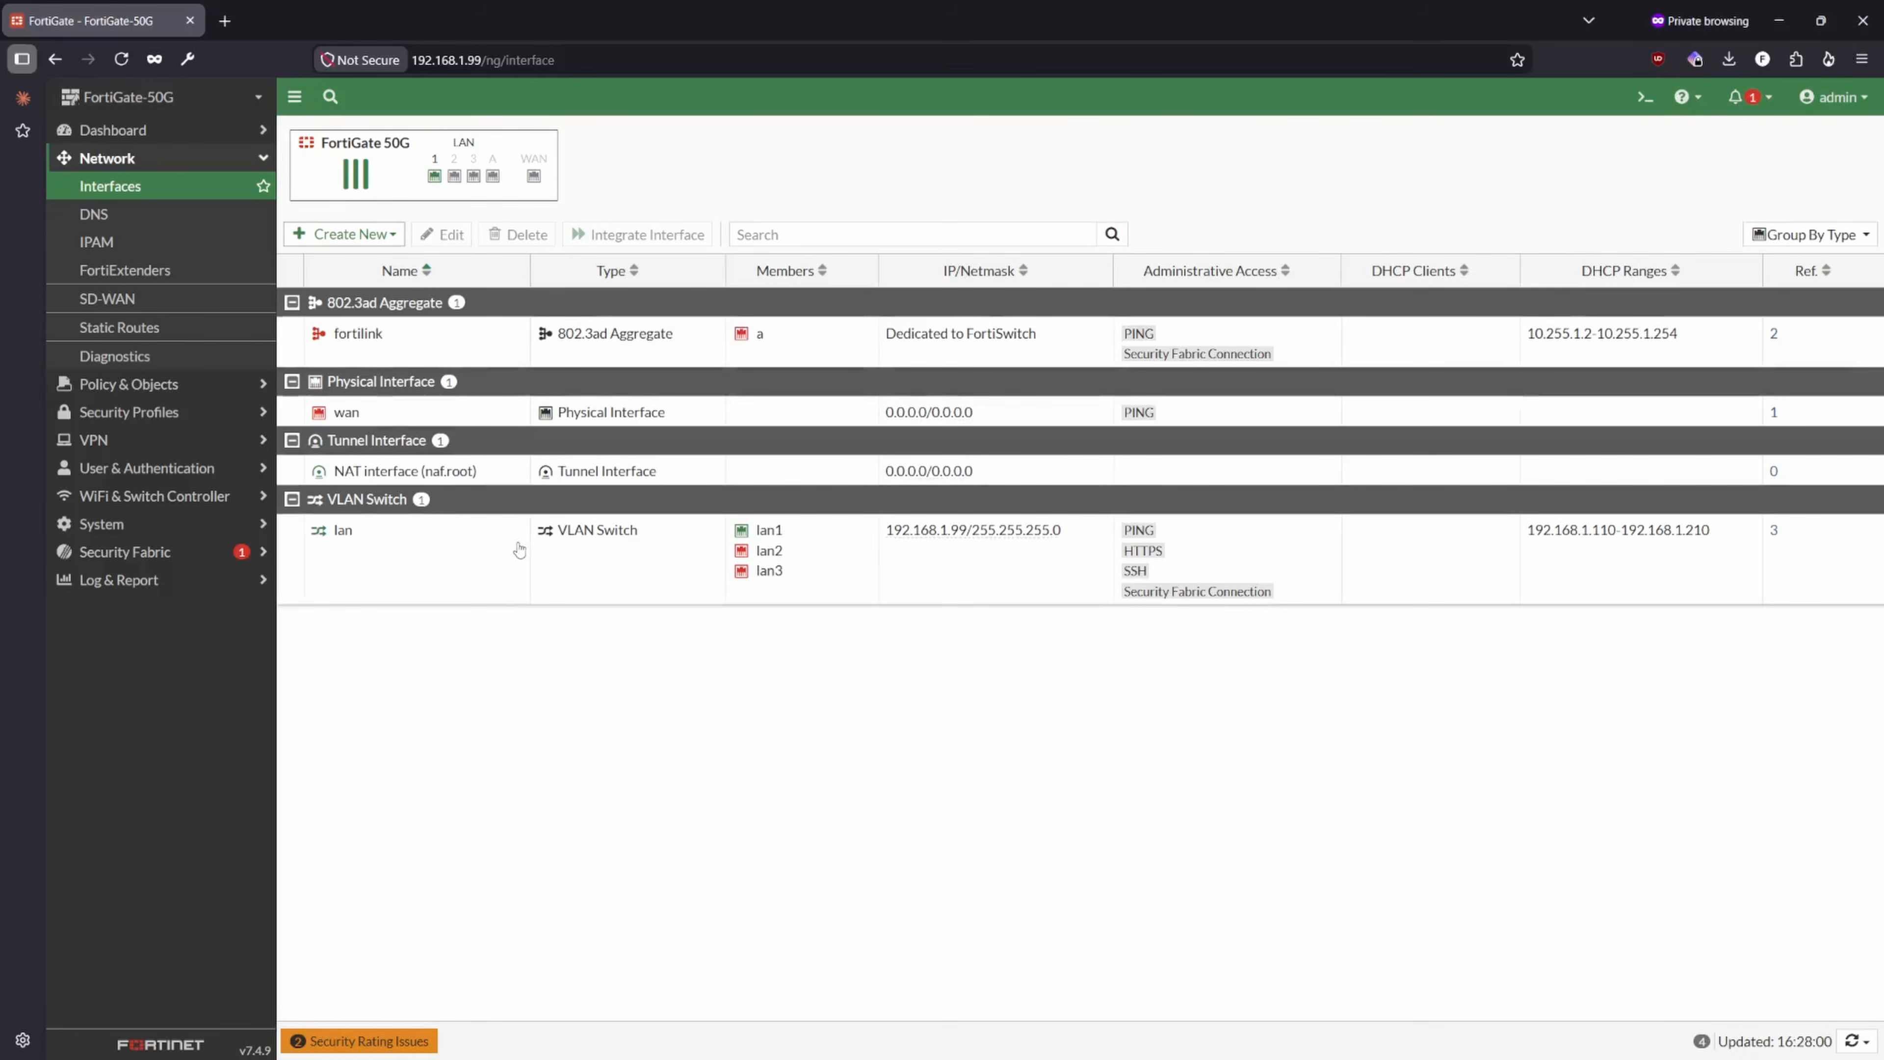
double_click(519, 549)
scroll(816, 690, "down", 5)
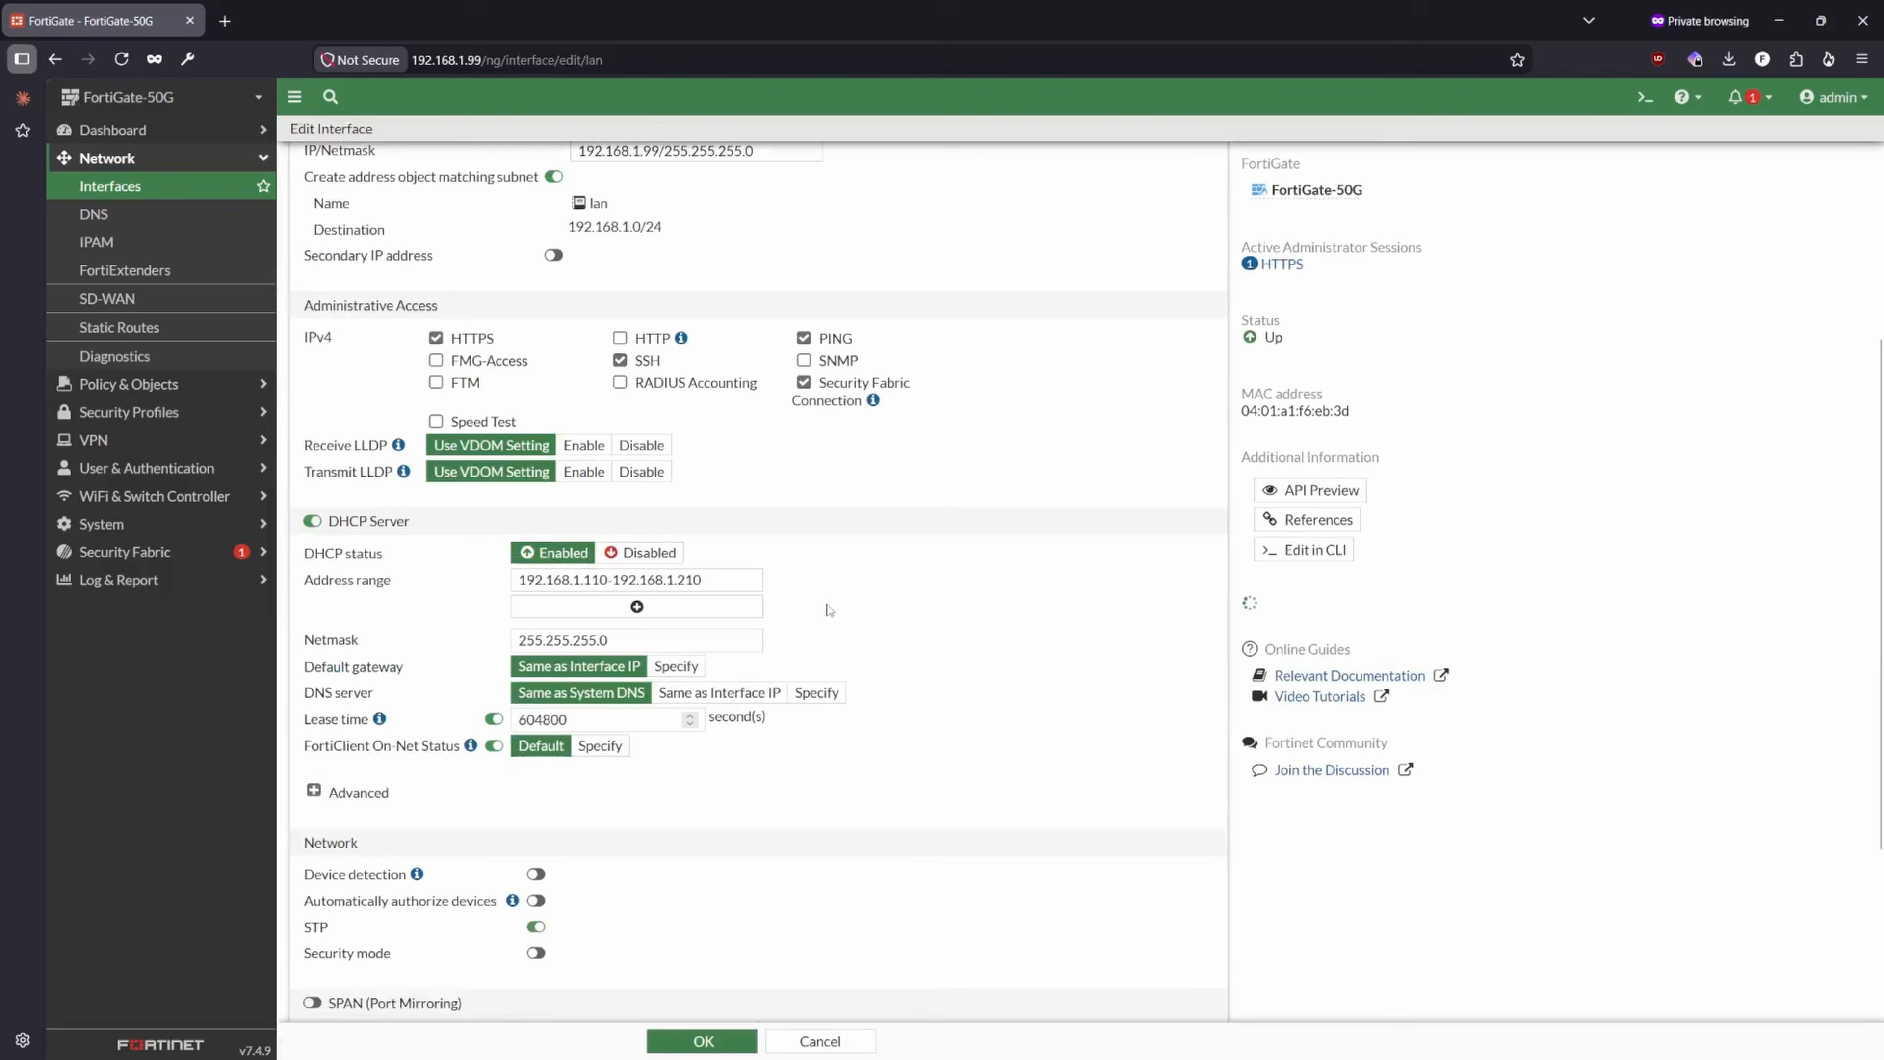
left_click(817, 692)
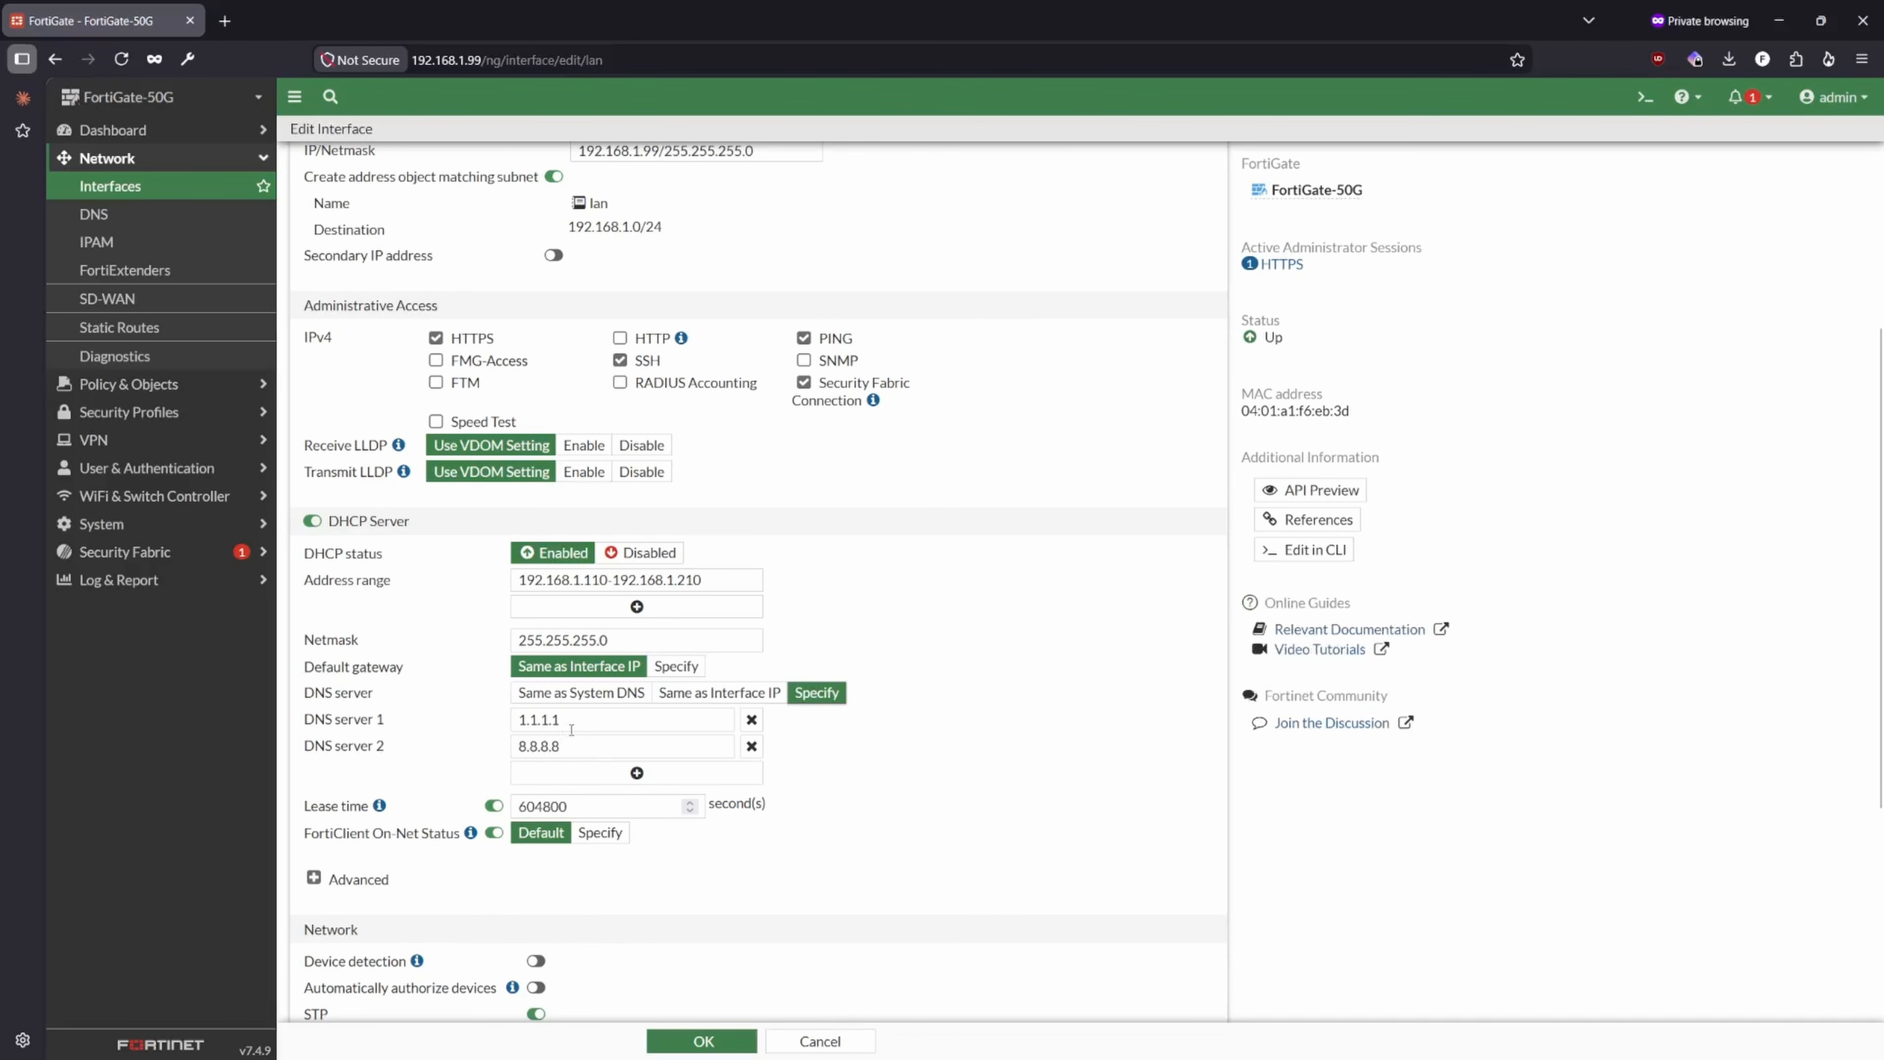
left_click(585, 726)
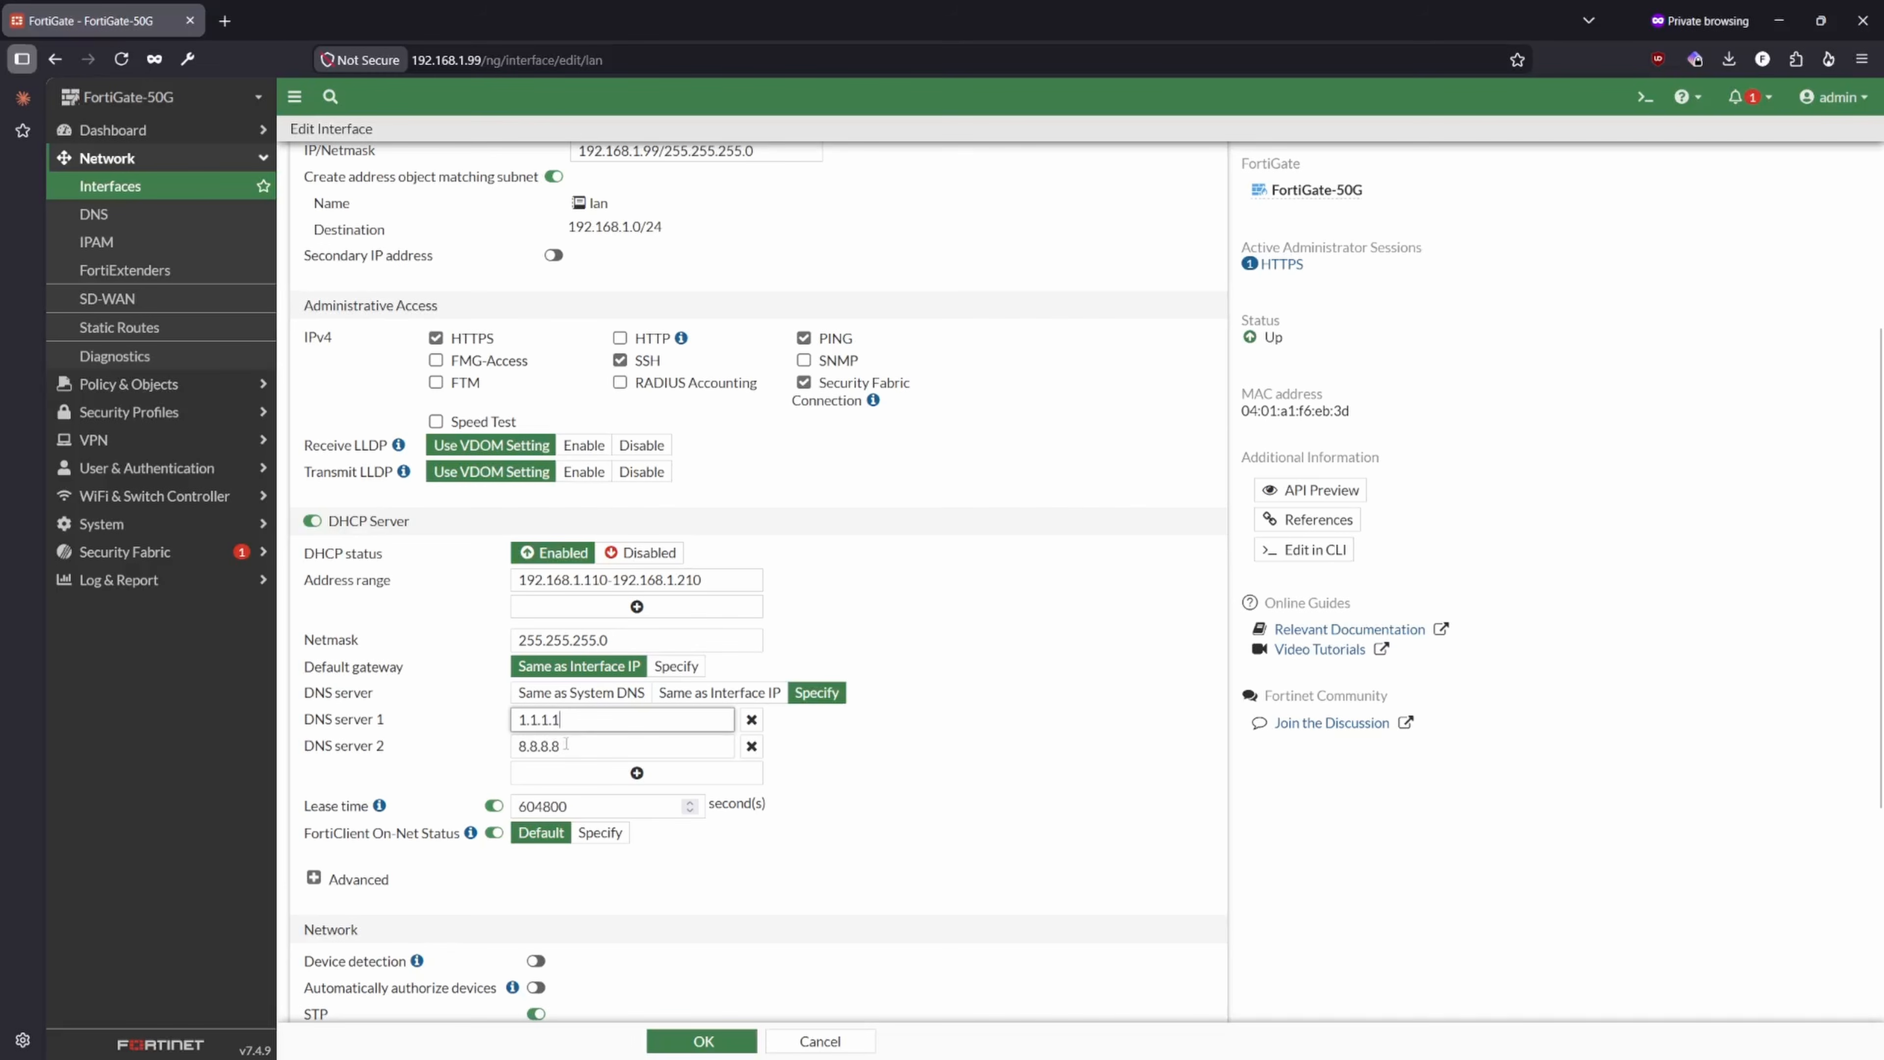
left_click_drag(566, 721, 493, 758)
left_click(999, 812)
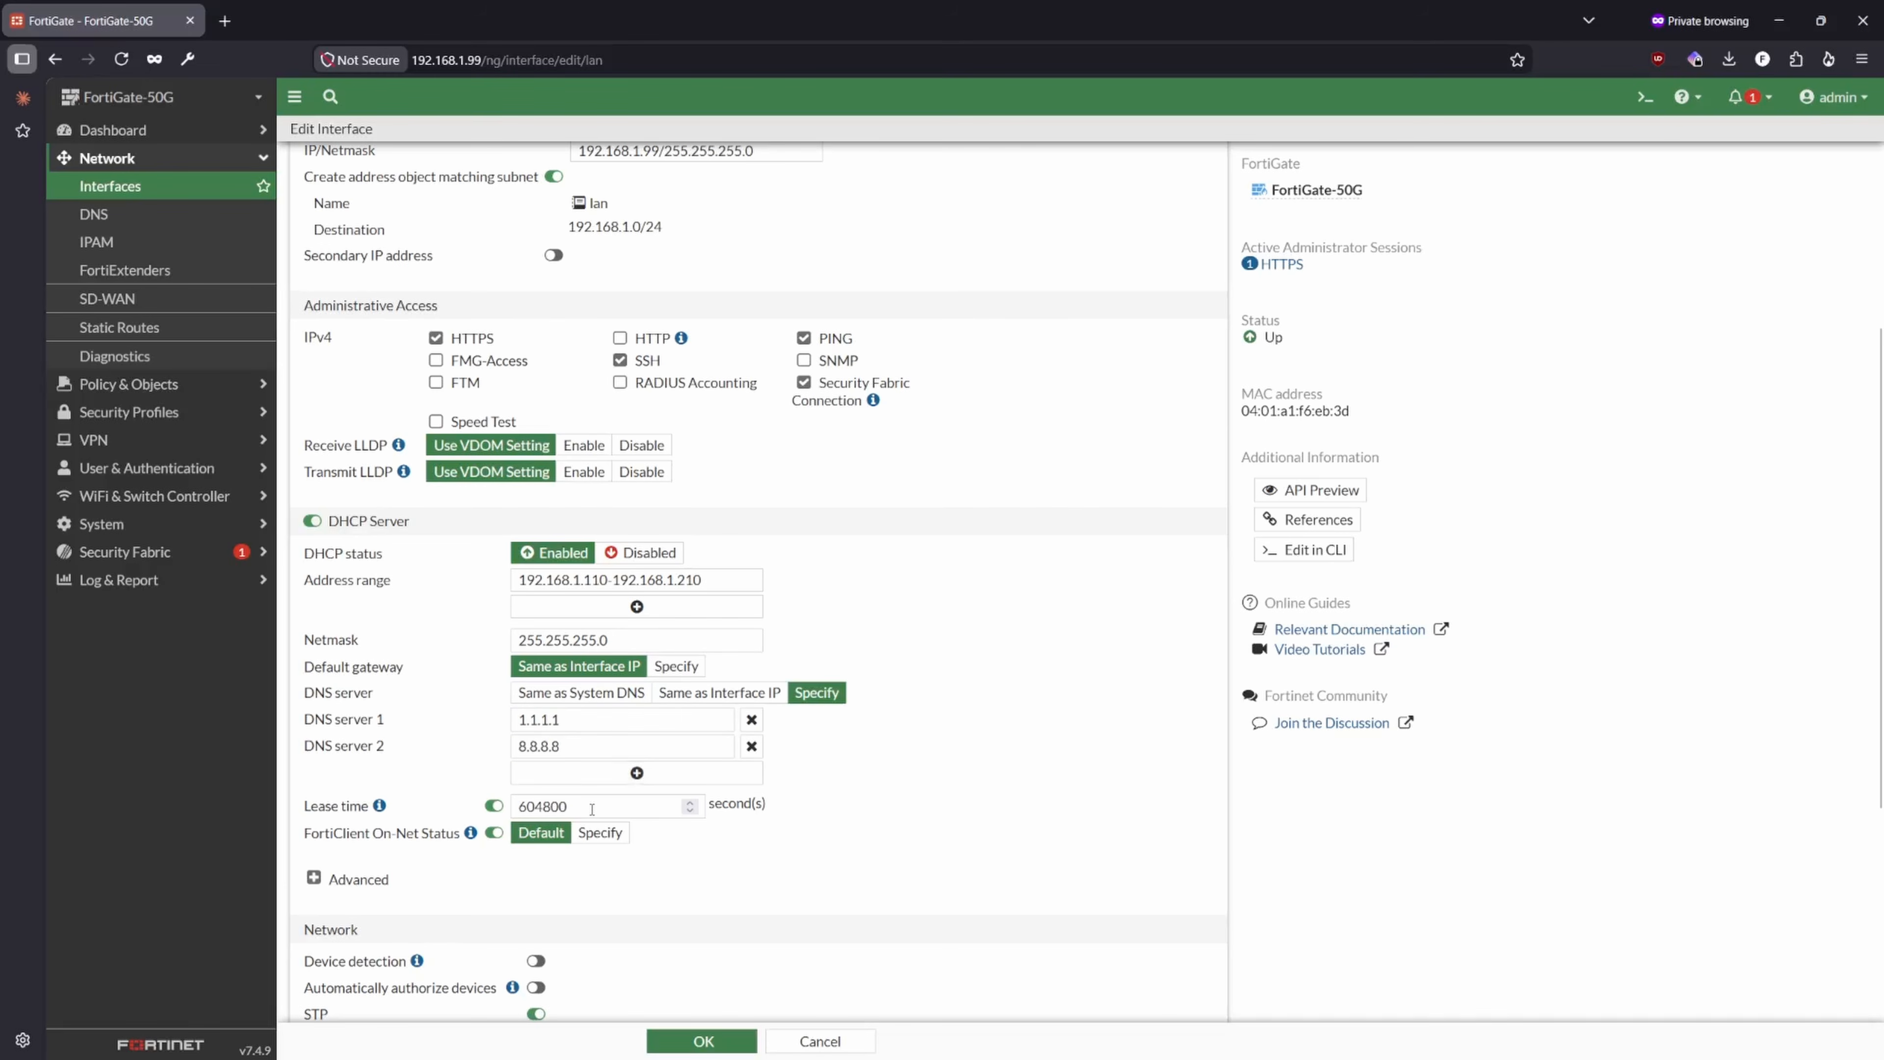
- Examine the DHCP server's lease time on the lan interface
scroll(626, 800, "down", 3)
left_click(626, 602)
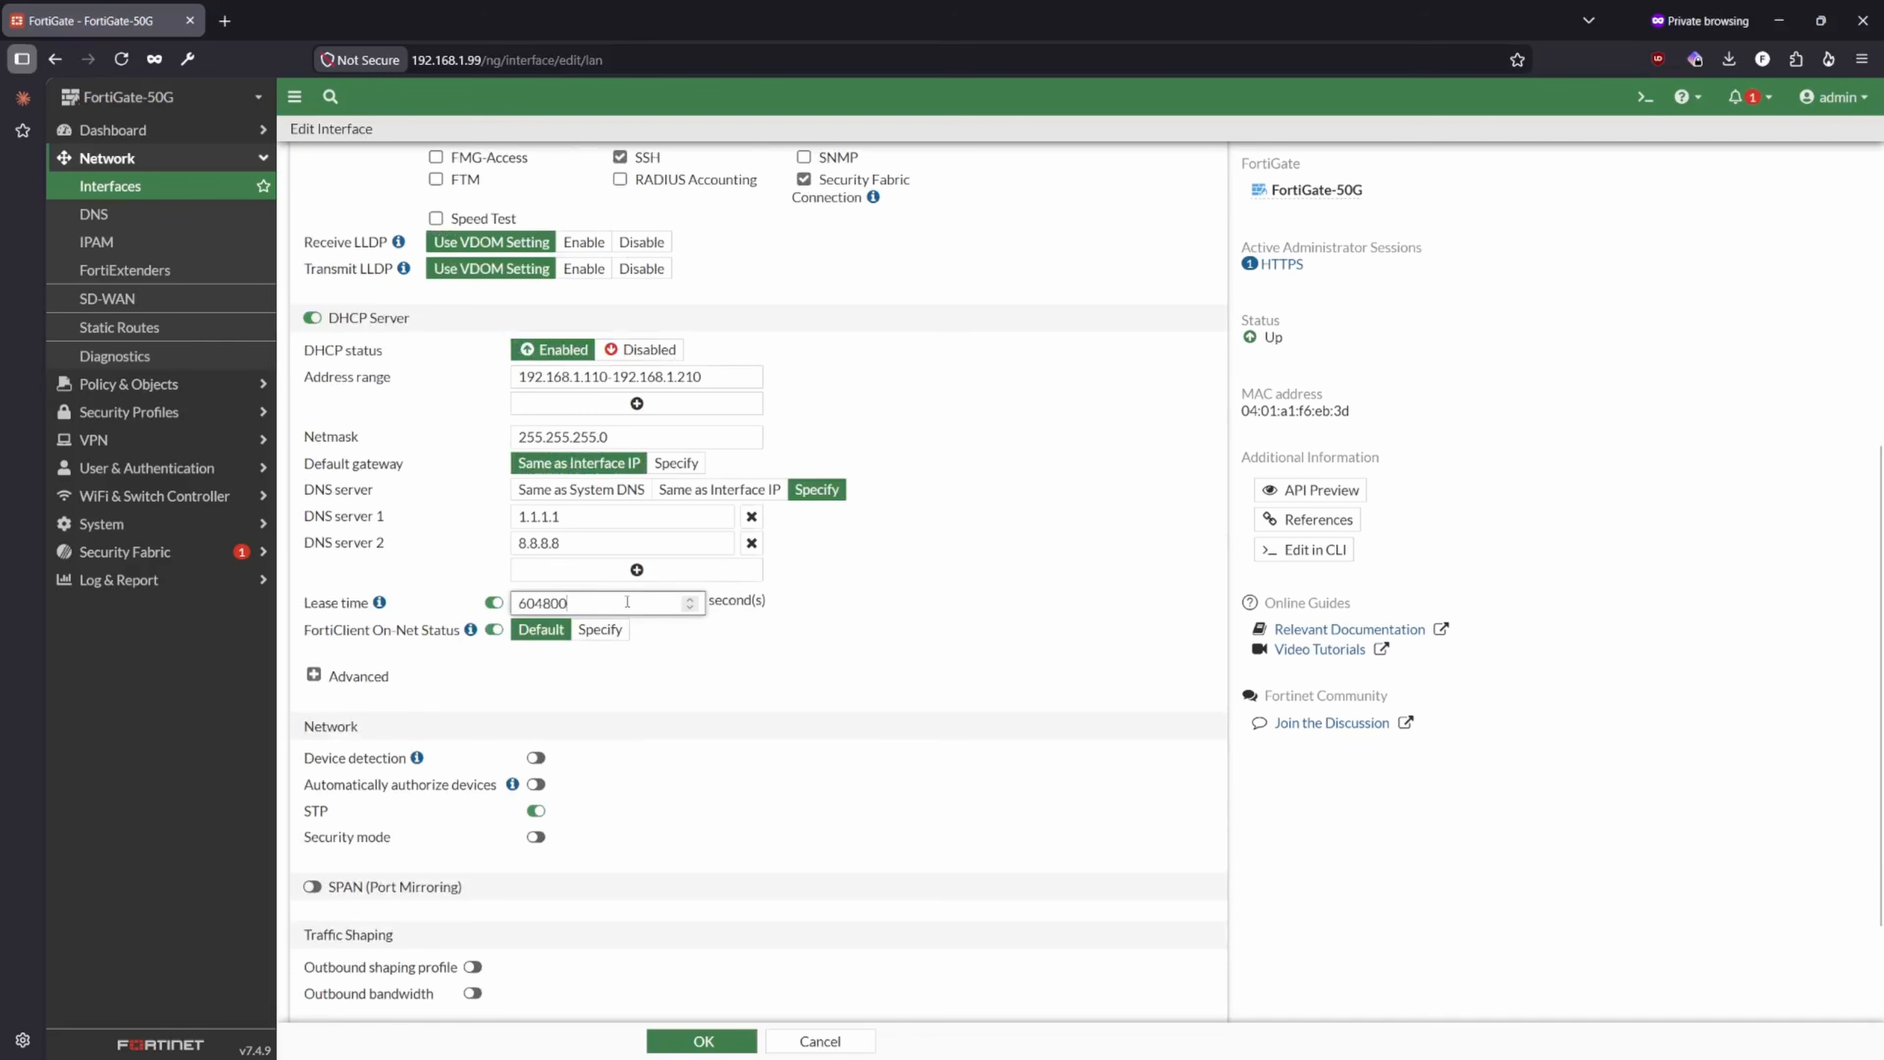
left_click_drag(589, 603, 434, 606)
left_click(742, 631)
left_click(607, 604)
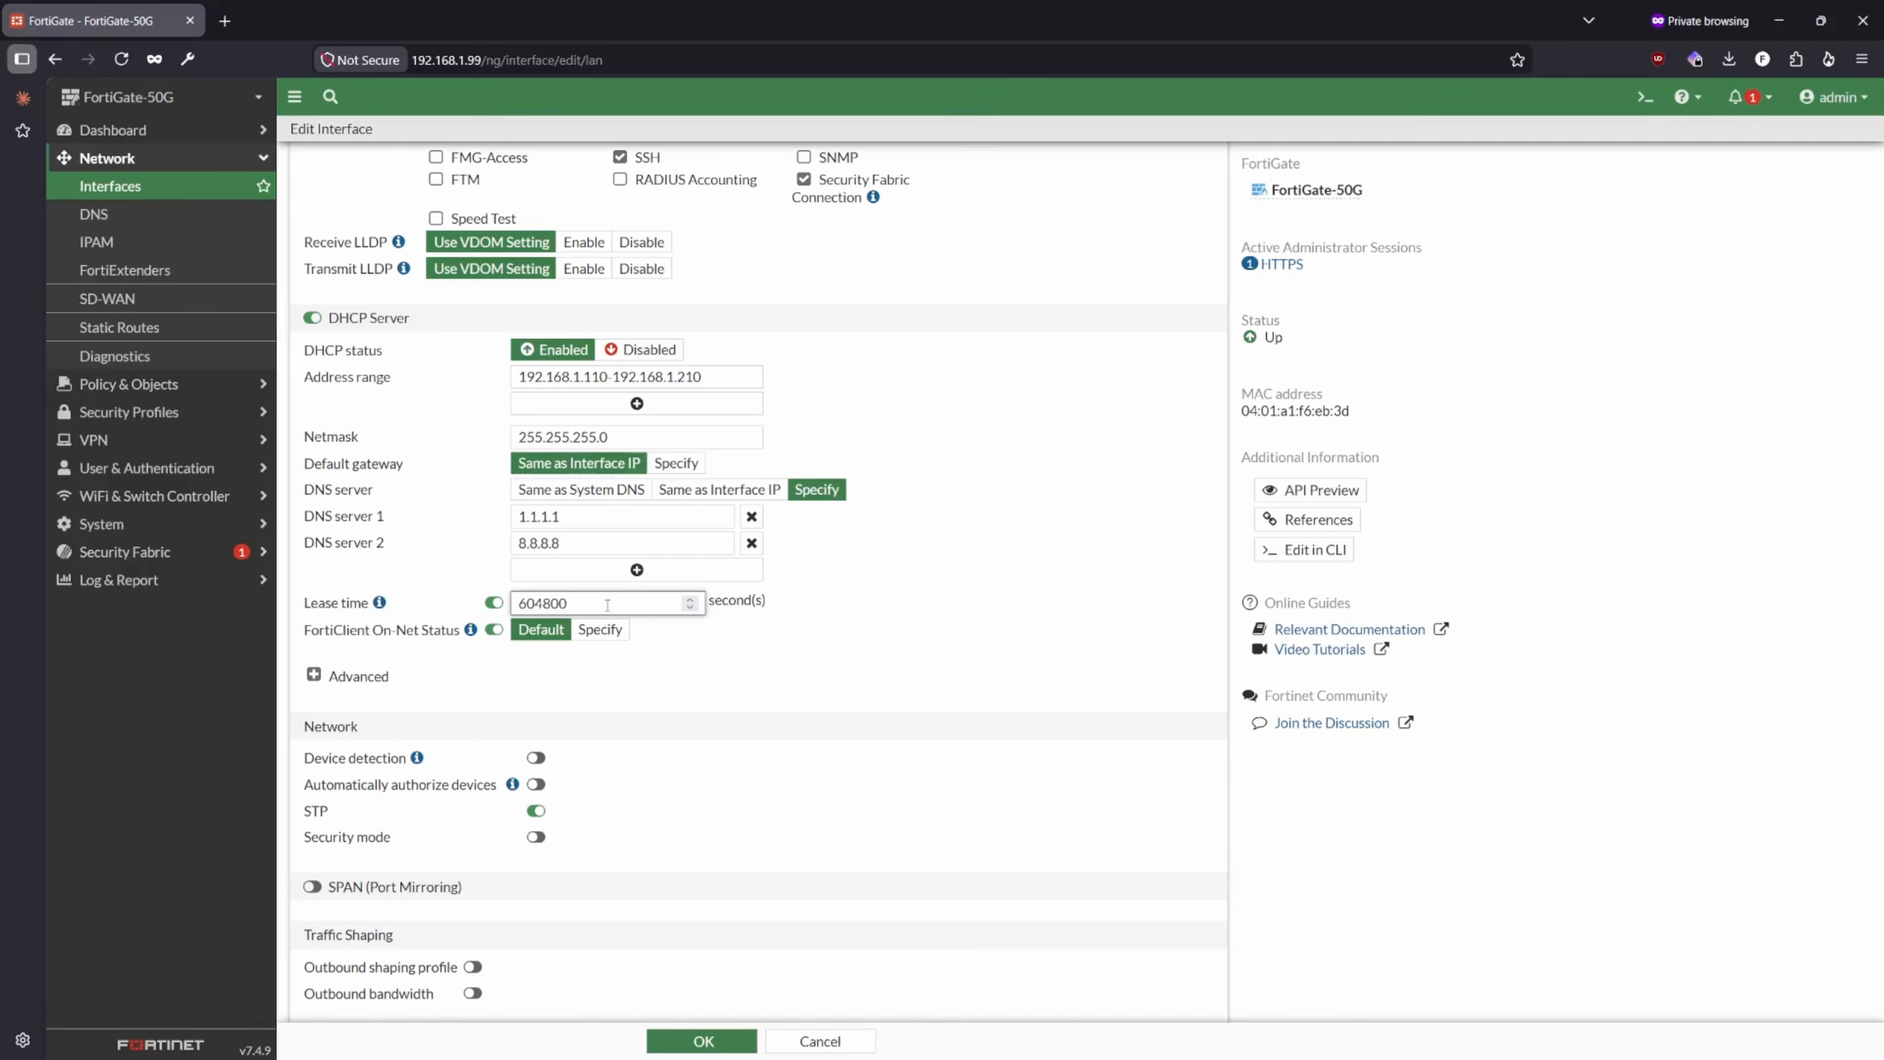
- Set the lan interface's IP/Netmask to 192.168.222.1/255.255.255.0
left_click(888, 694)
scroll(597, 742, "down", 3)
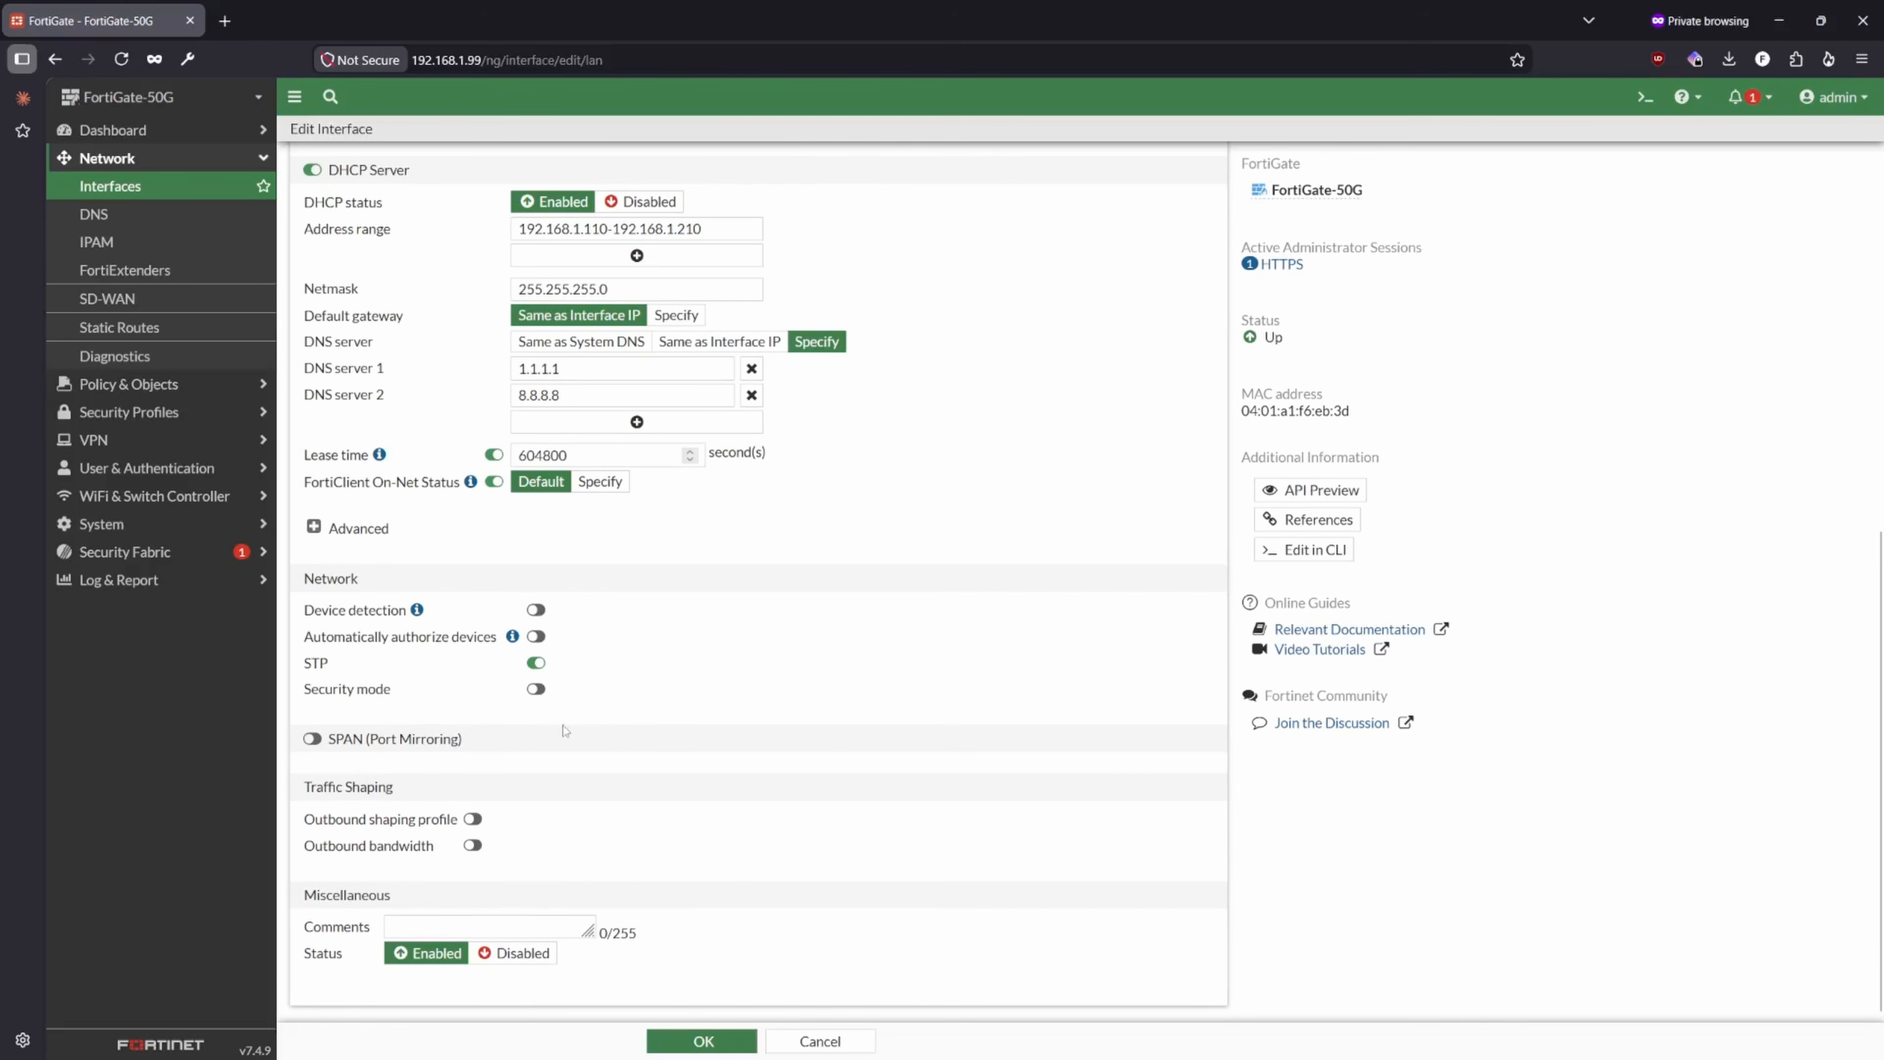
scroll(617, 779, "up", 5)
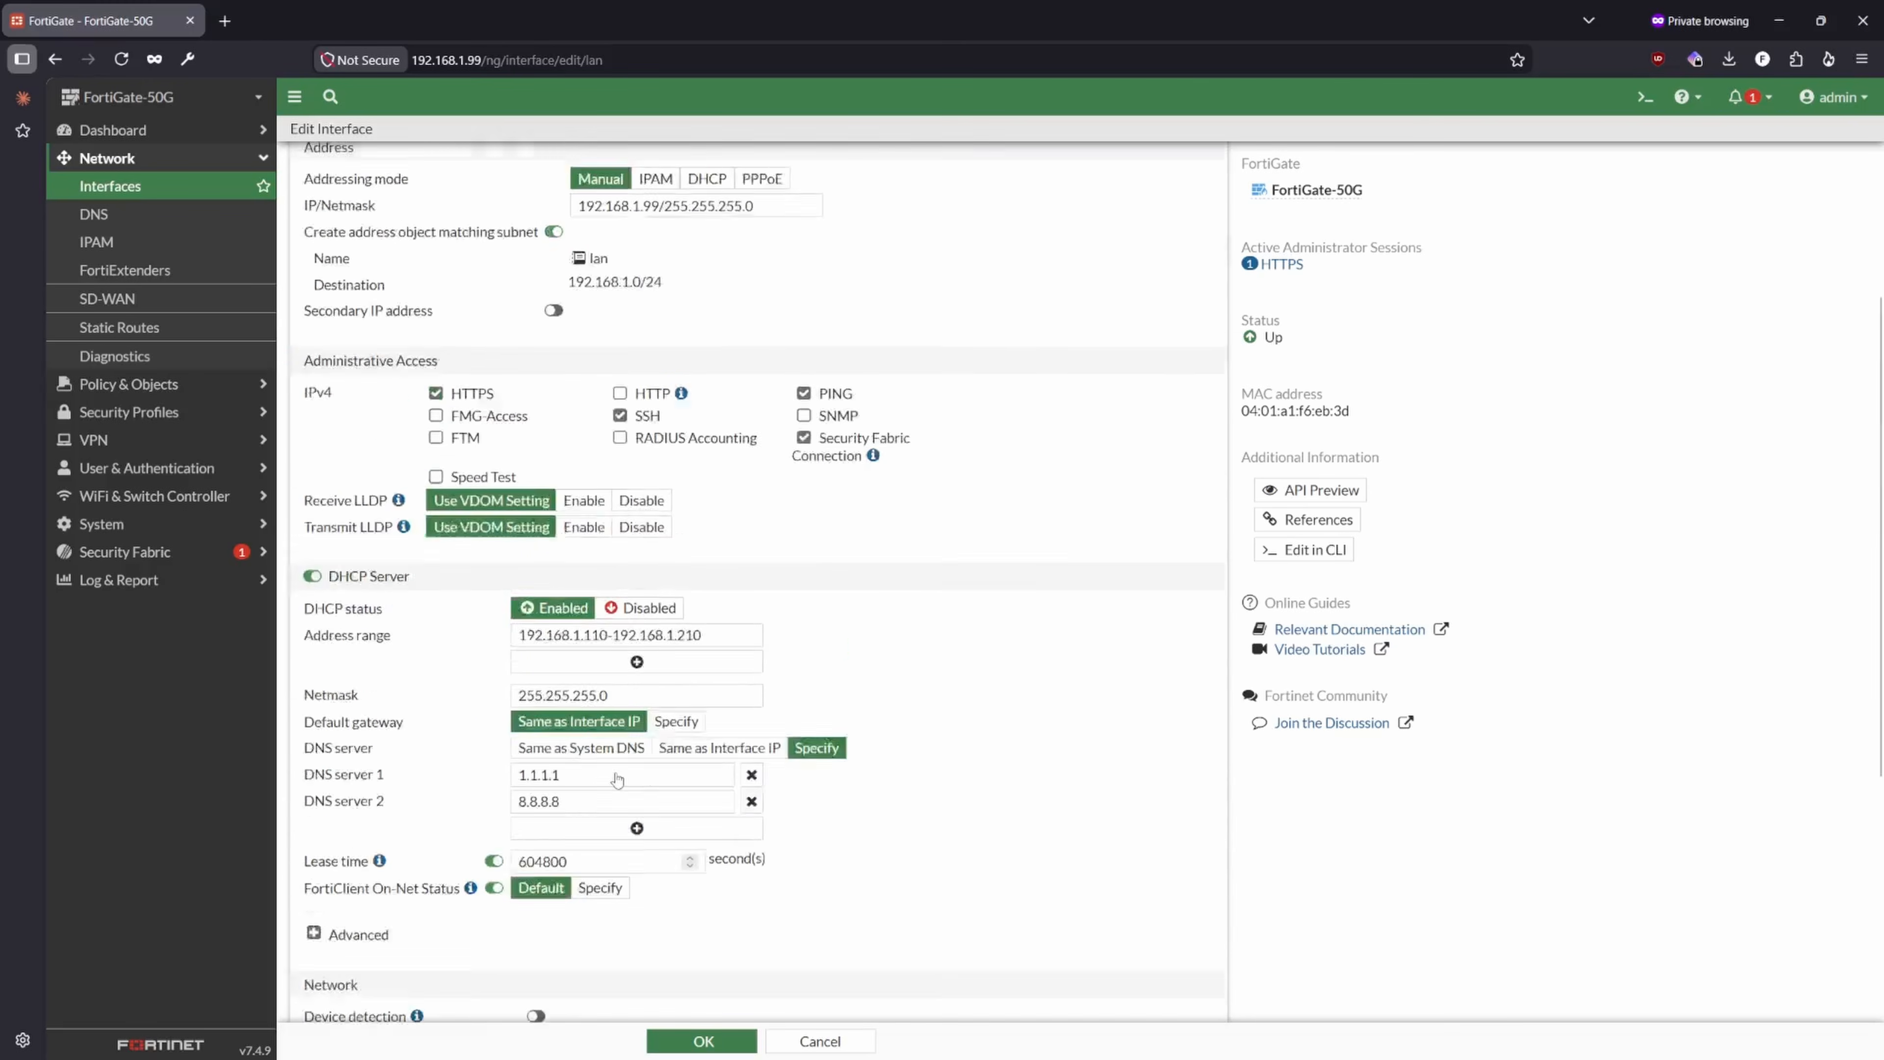
scroll(617, 777, "up", 1)
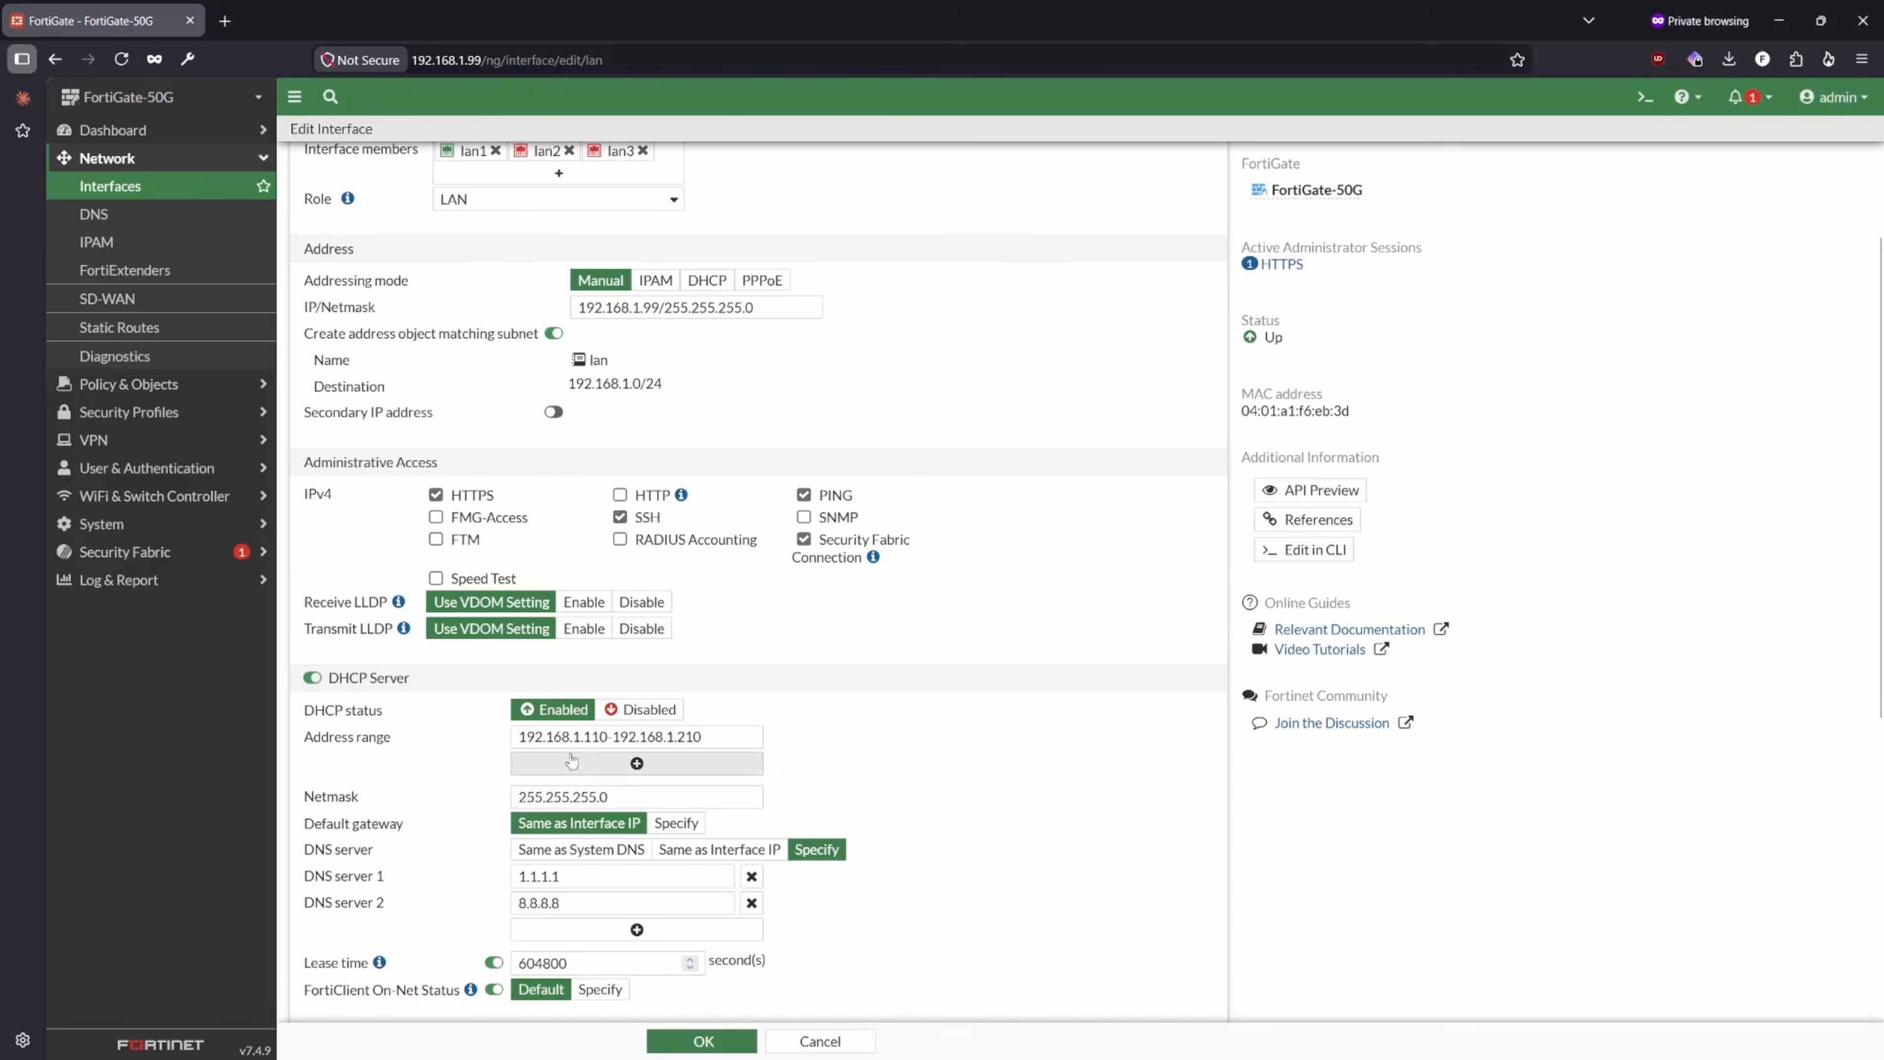
scroll(571, 760, "up", 2)
left_click(675, 455)
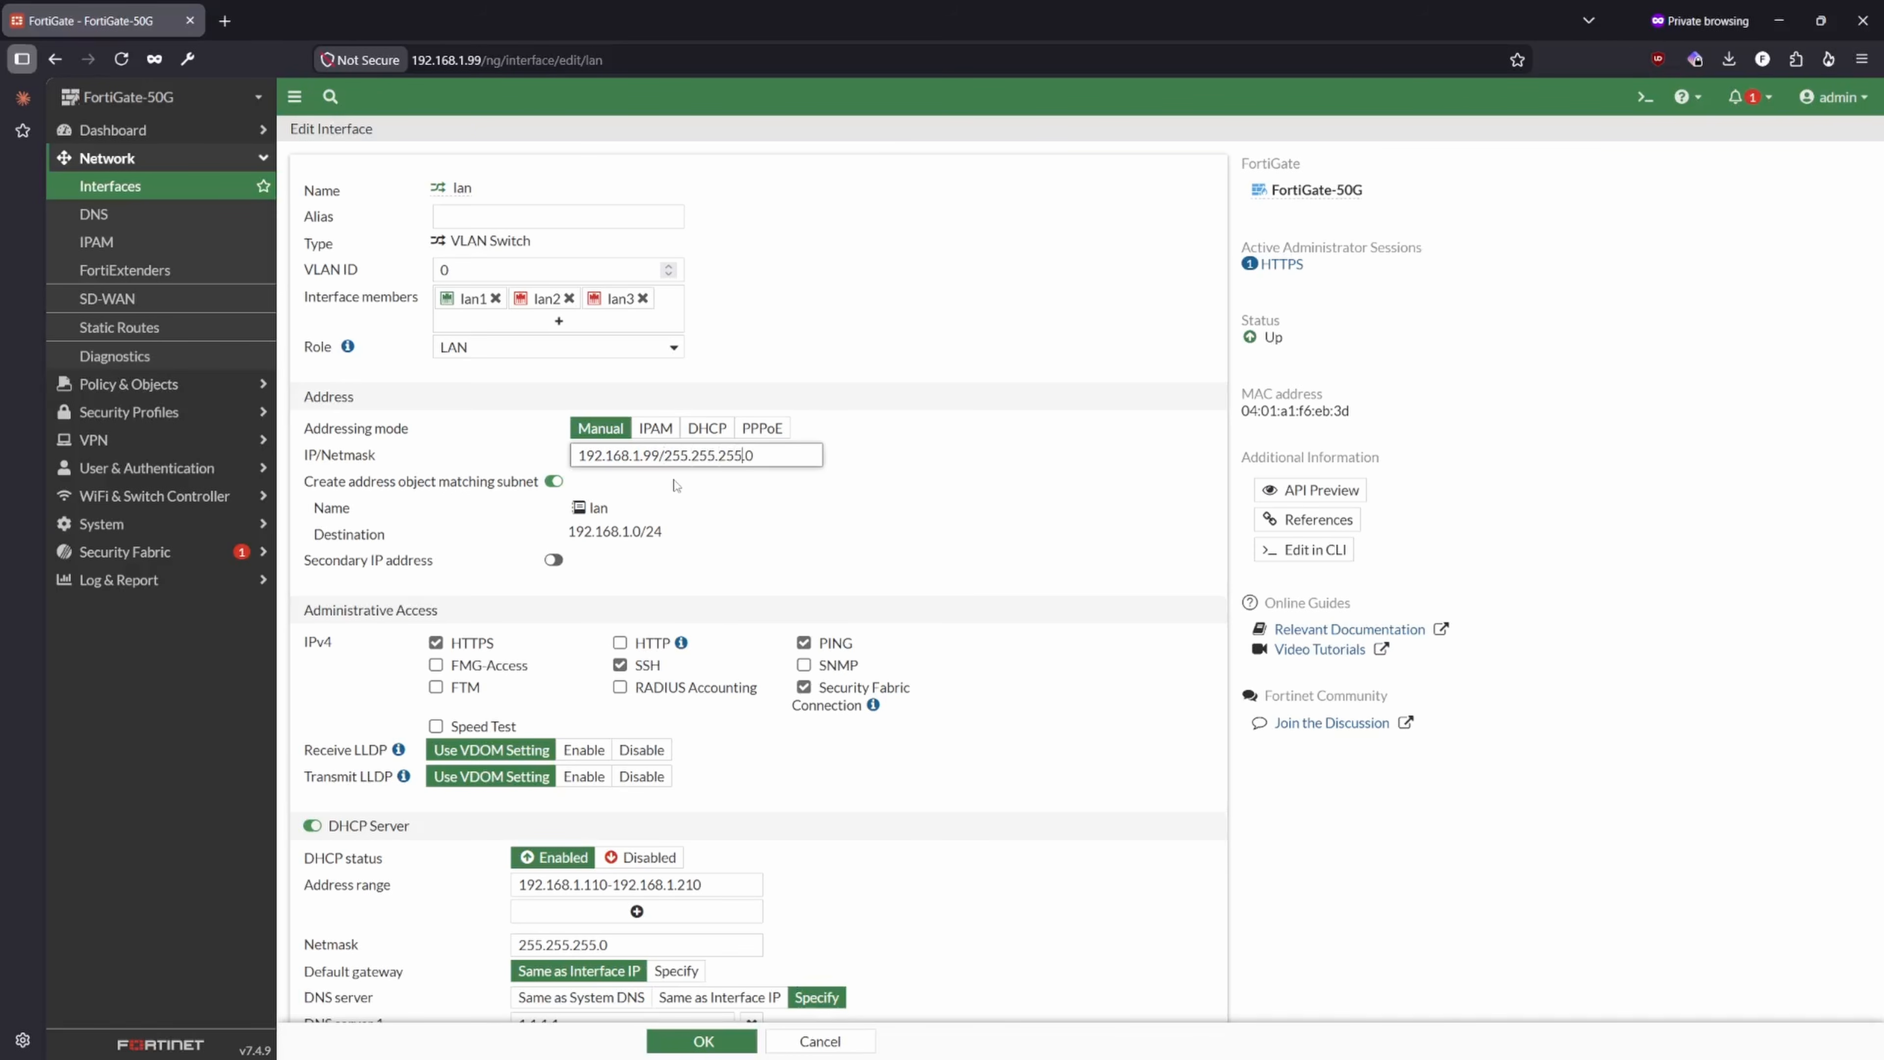
key("Right")
key("BackSpace")
key("BackSpace")
key("BackSpace")
key("BackSpace")
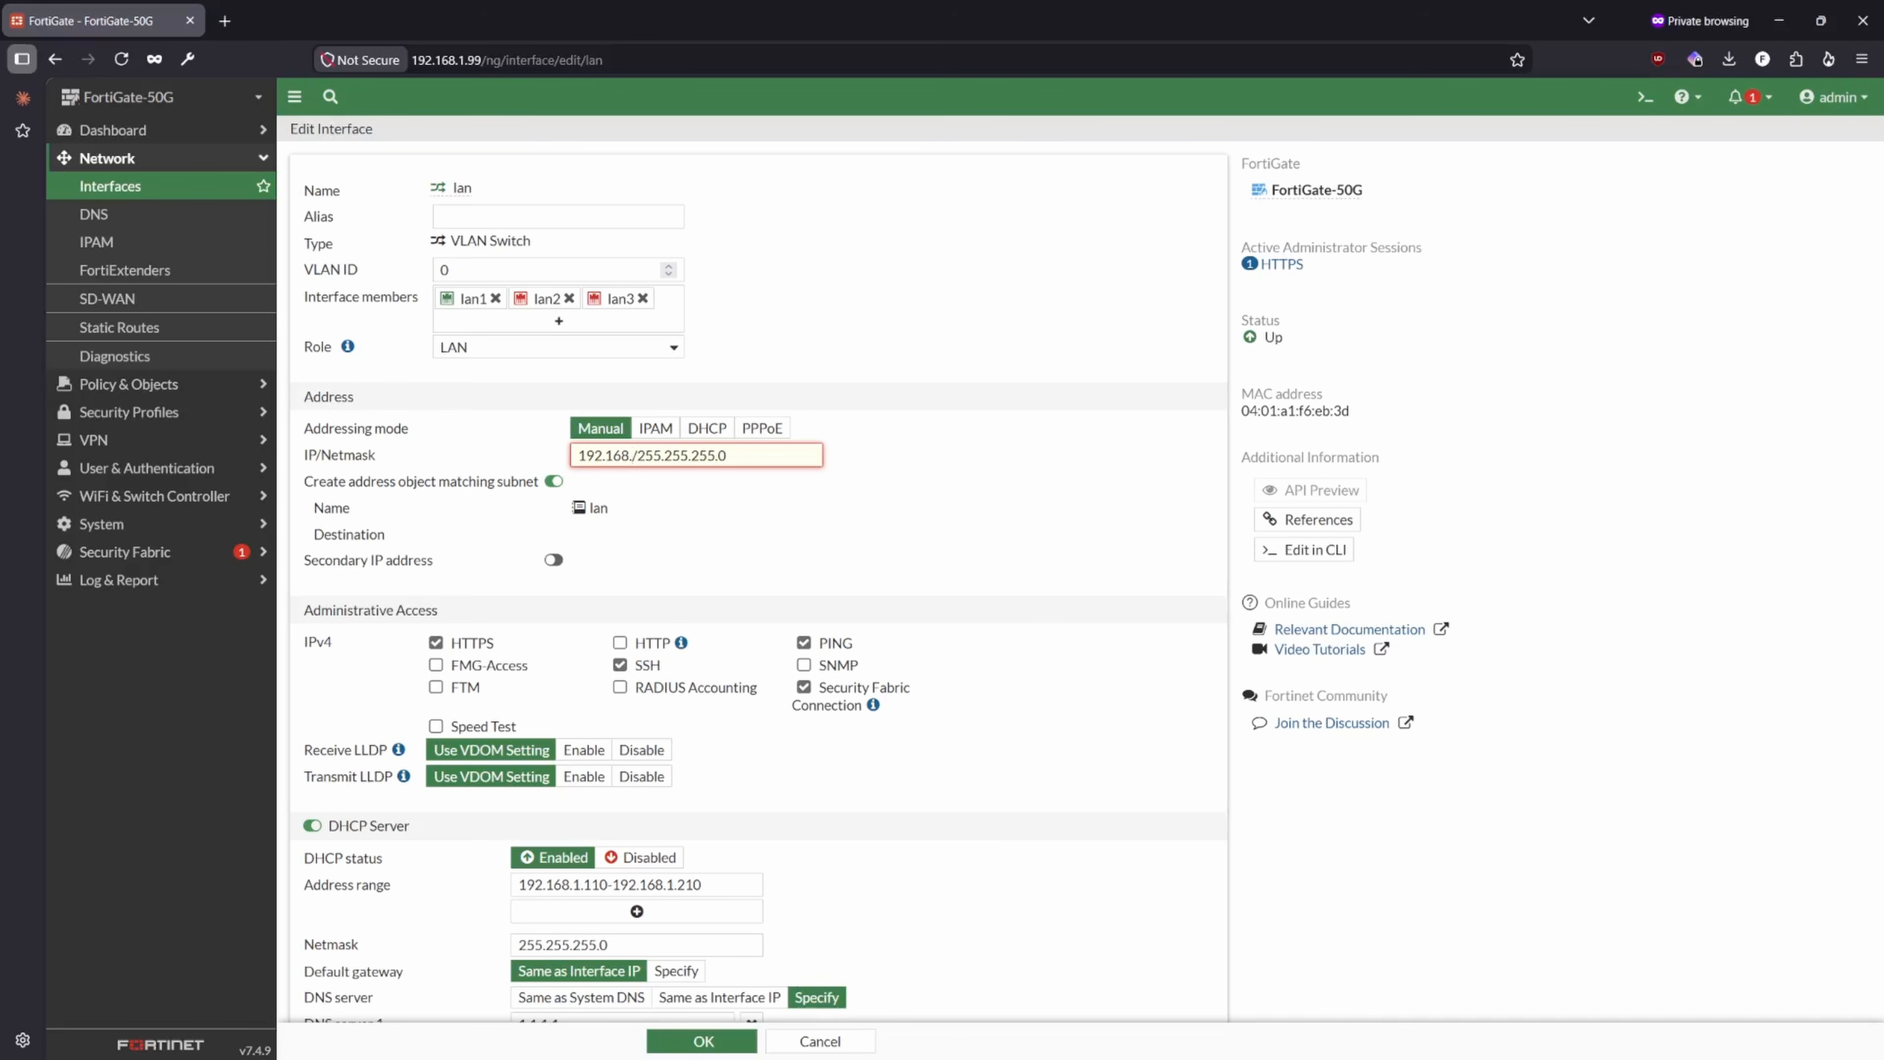
type("2")
type("222.1")
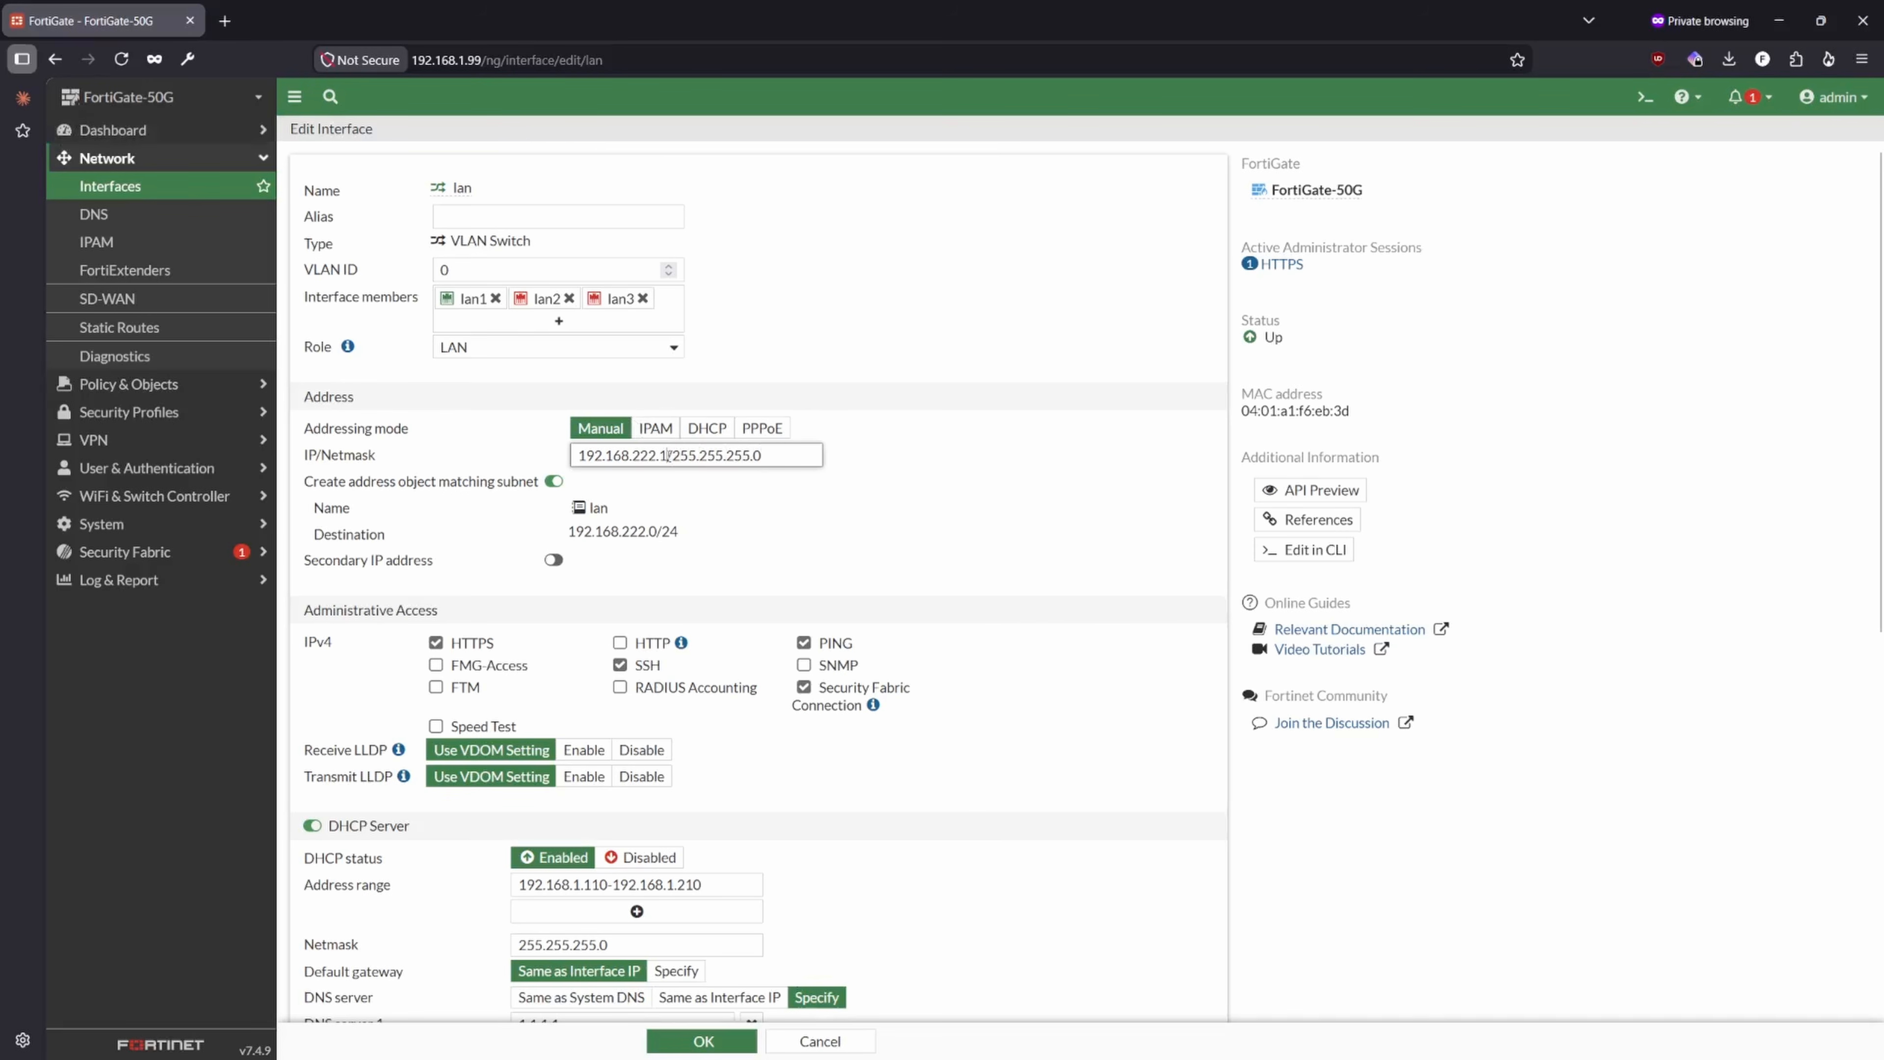
left_click_drag(669, 455, 660, 455)
left_click(806, 463)
- Set the lan interface's DHCP address range to 192.168.222.30-192.168.222.254, matching the new subnet
scroll(764, 568, "down", 4)
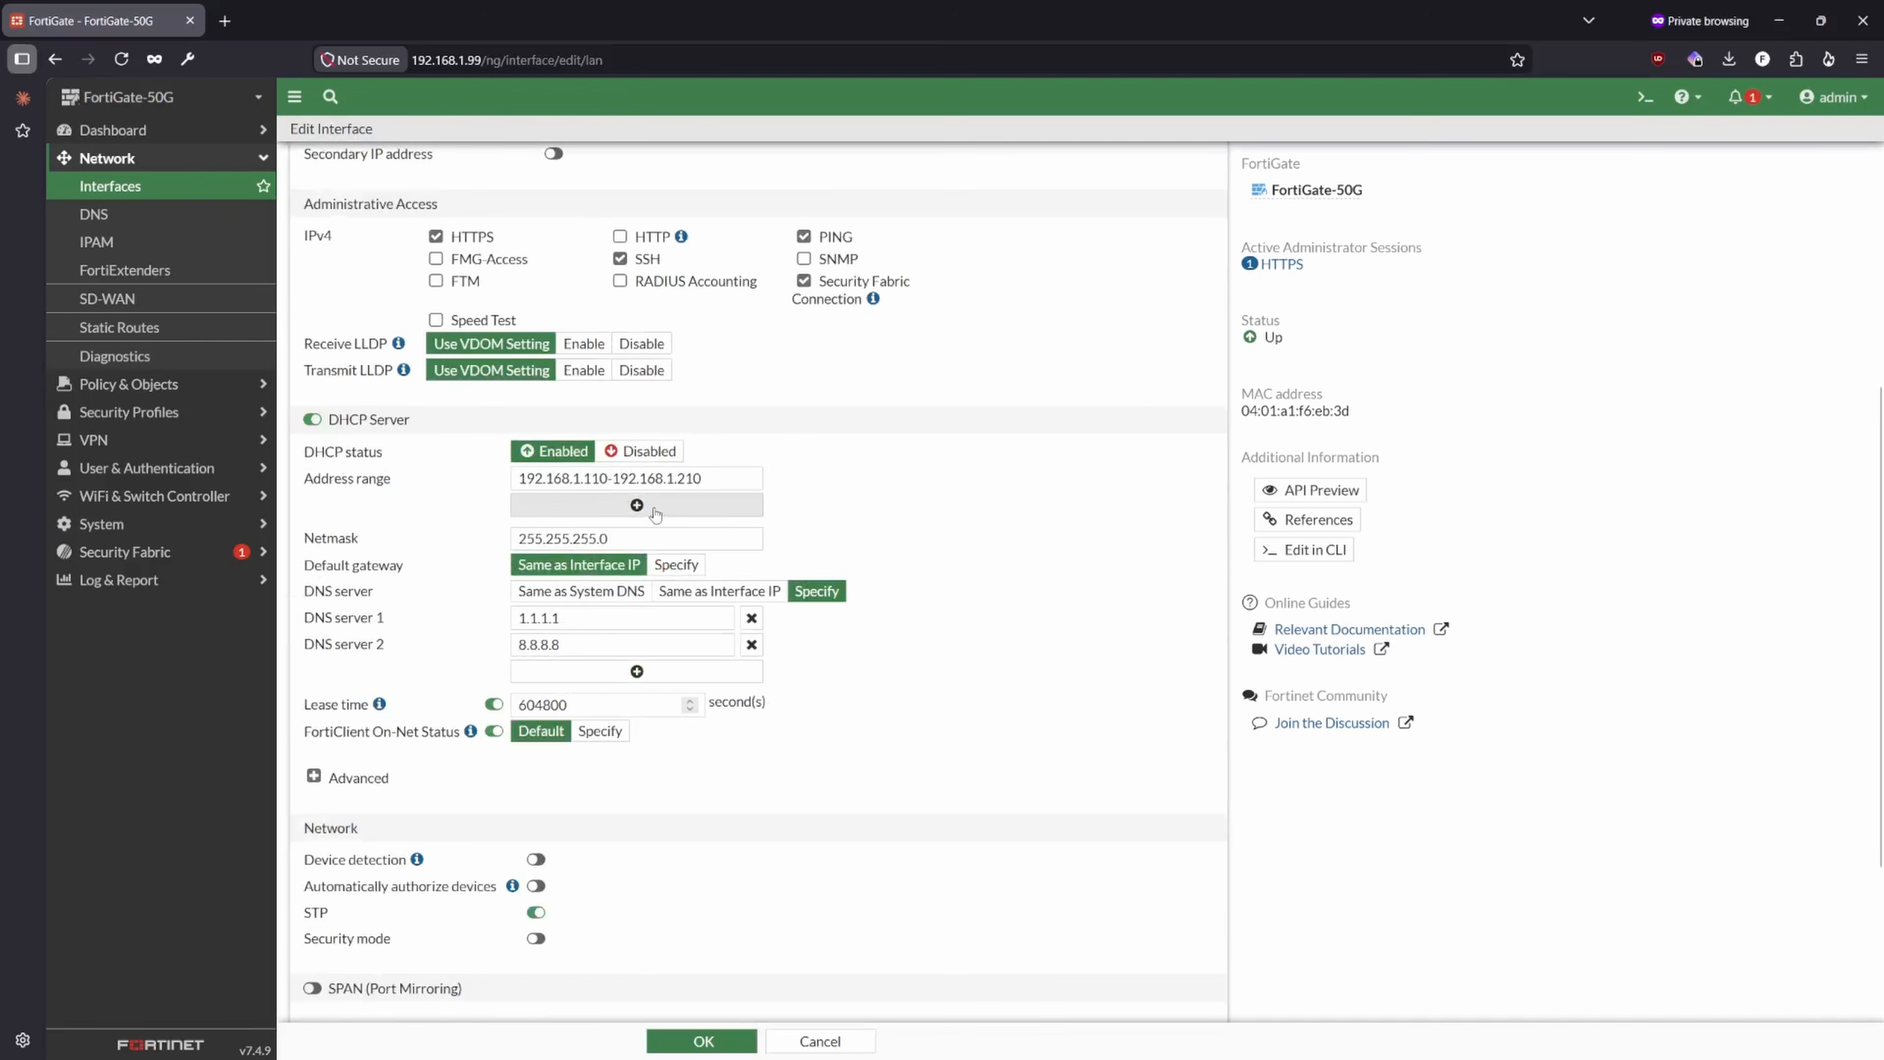
scroll(595, 679, "up", 2)
left_click(602, 681)
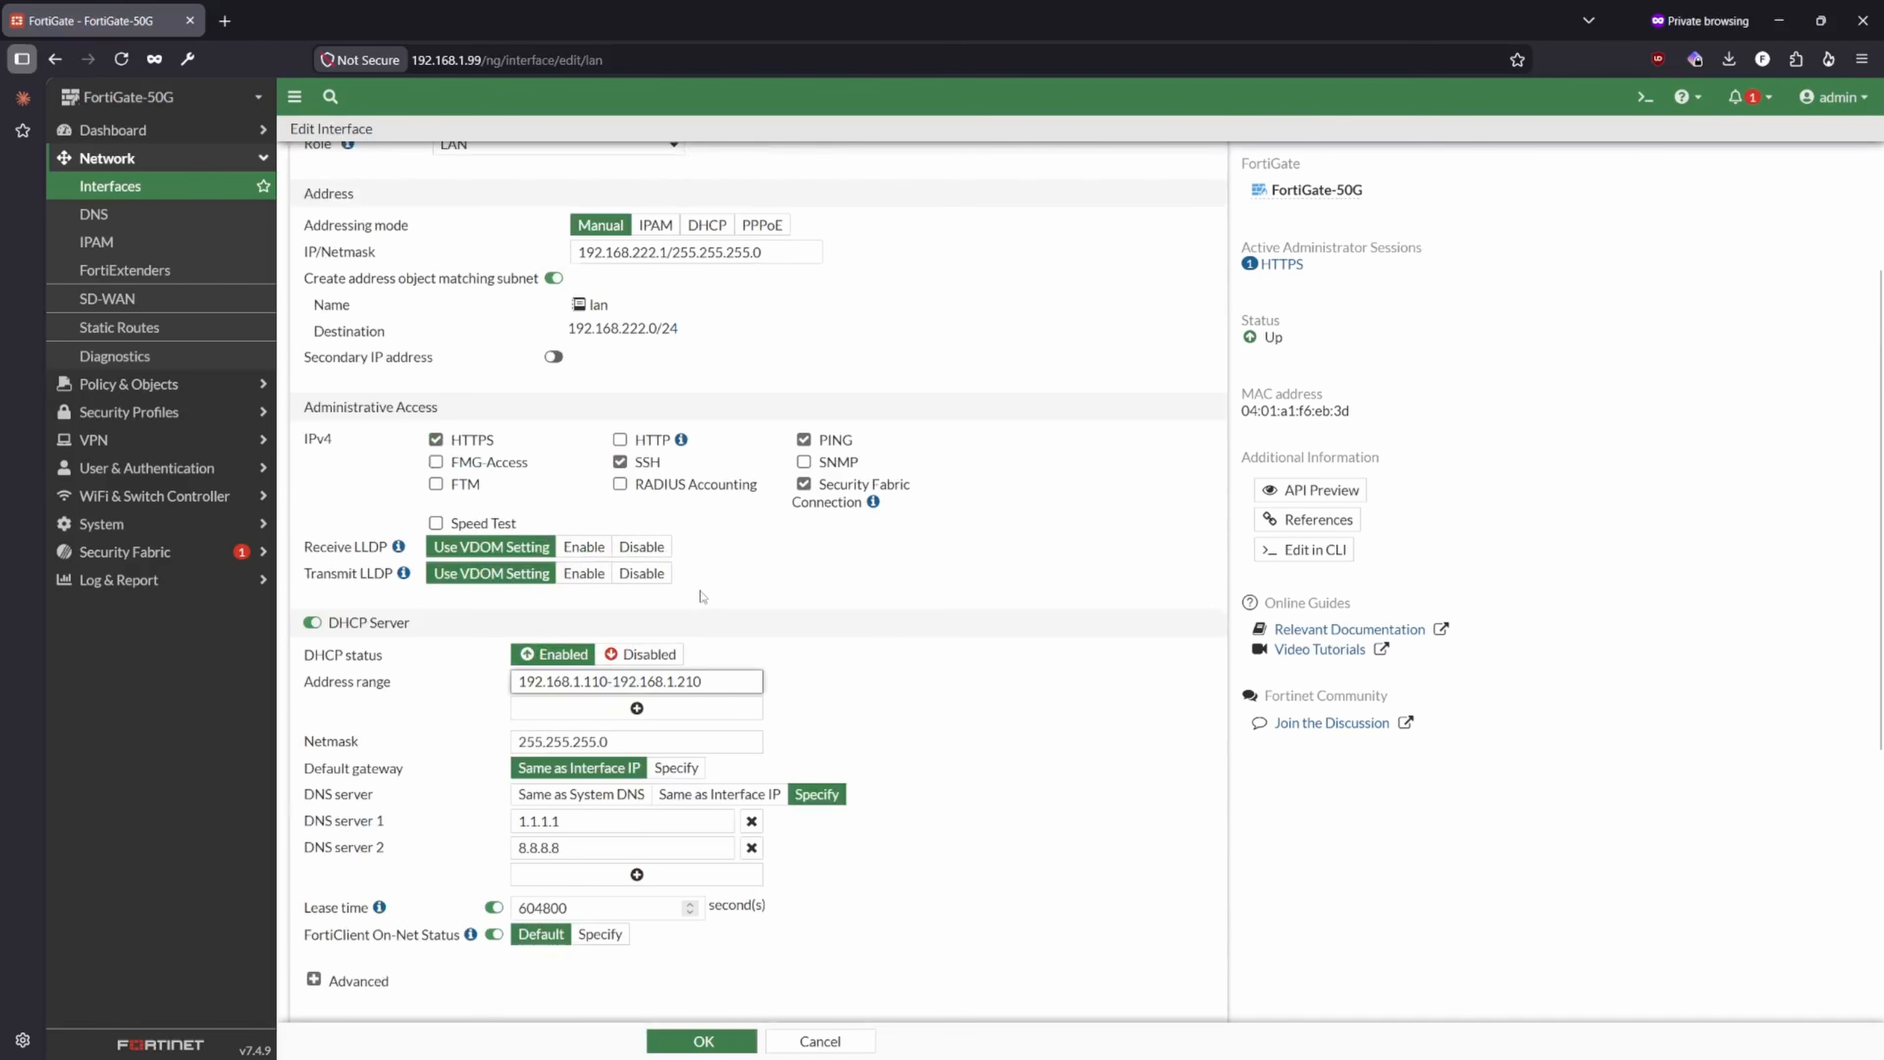
left_click_drag(656, 253, 579, 252)
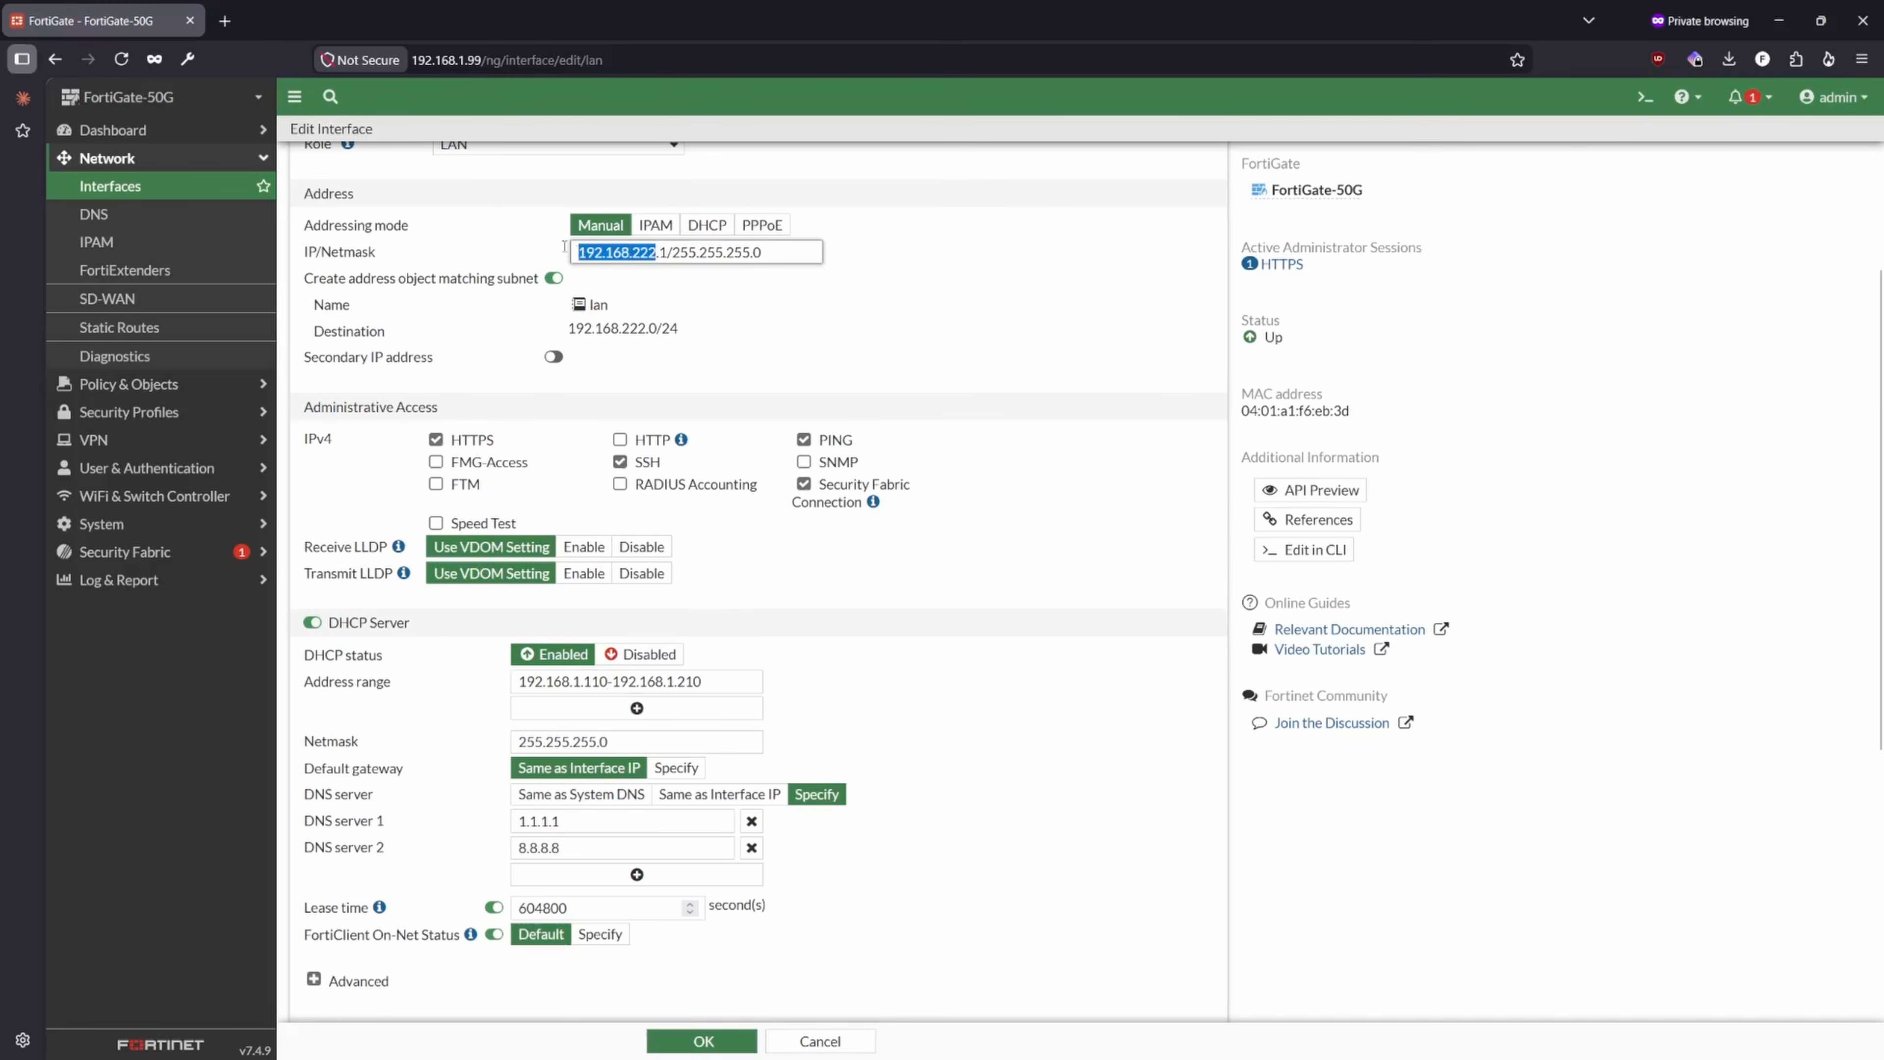
key("ctrl+c")
left_click_drag(608, 682, 432, 691)
key("ctrl+v")
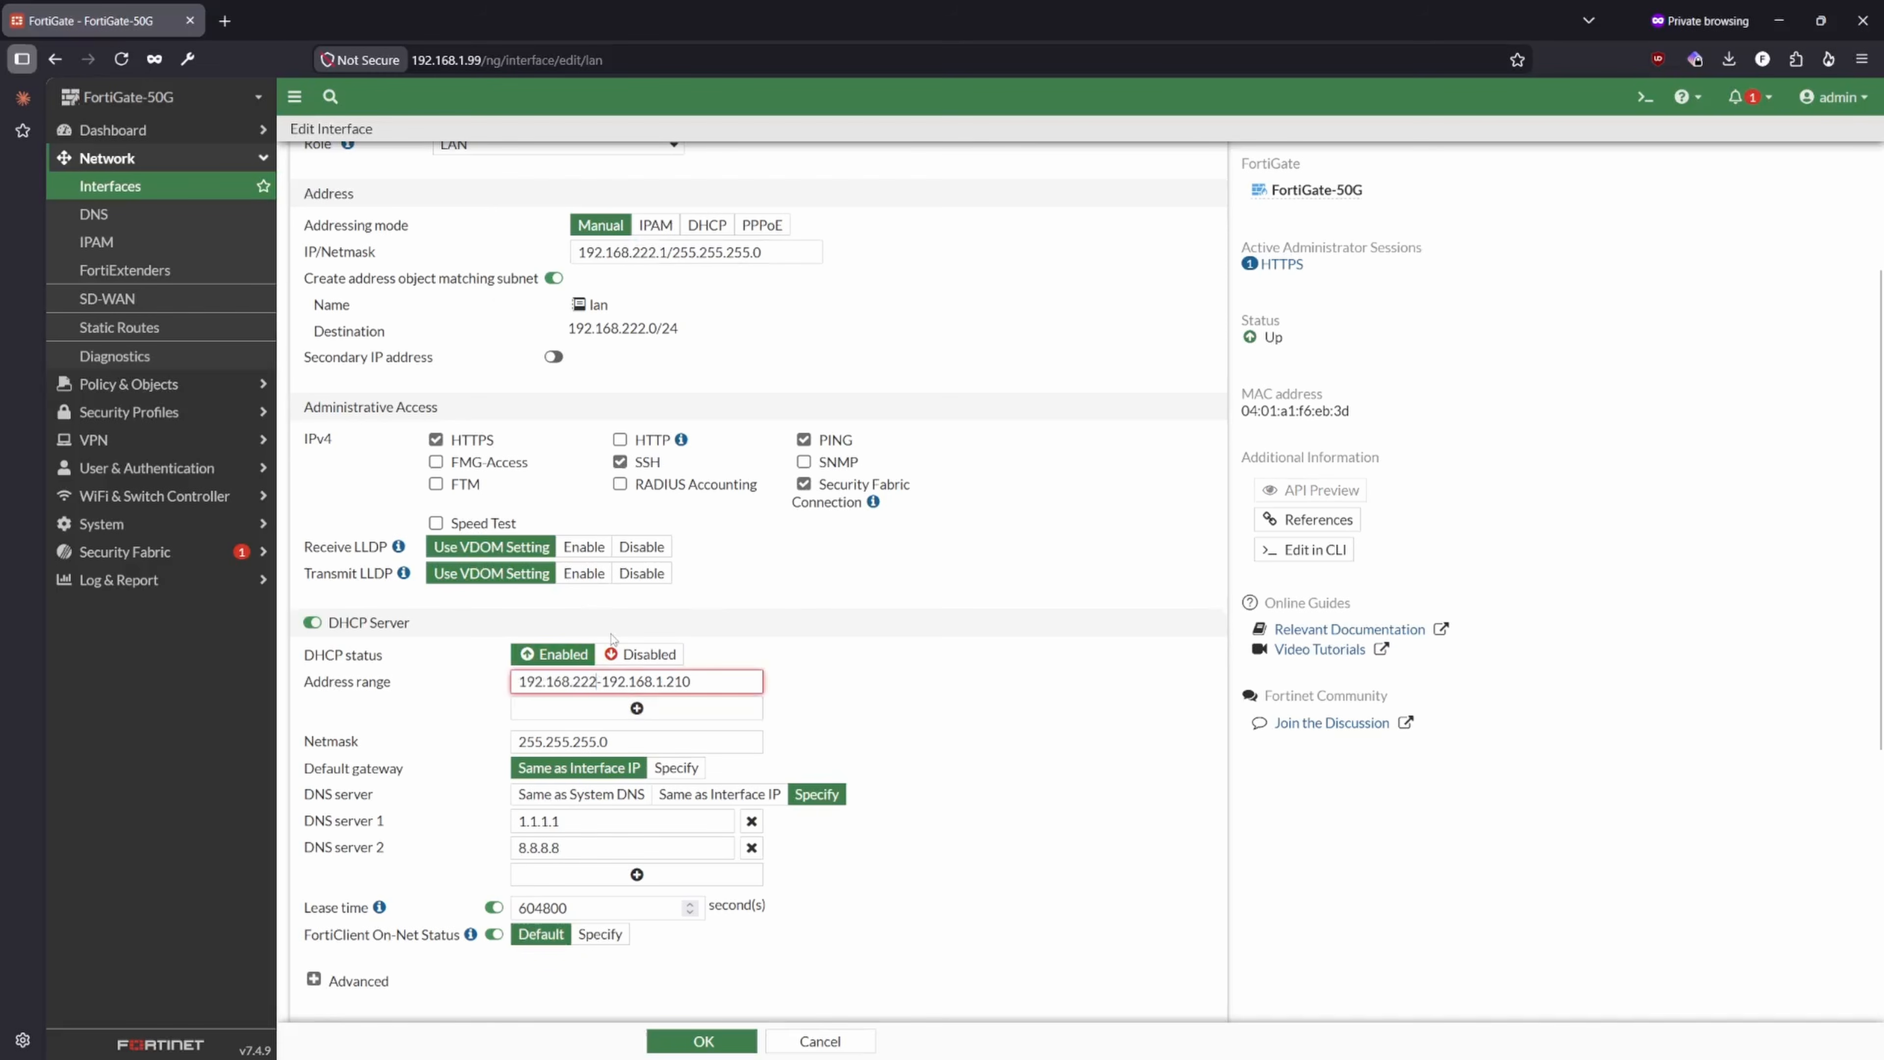
type(".30")
key("Delete")
key("BackSpace")
key("BackSpace")
key("BackSpace")
key("BackSpace")
key("BackSpace")
key("BackSpace")
key("BackSpace")
key("BackSpace")
key("BackSpace")
key("BackSpace")
key("BackSpace")
key("BackSpace")
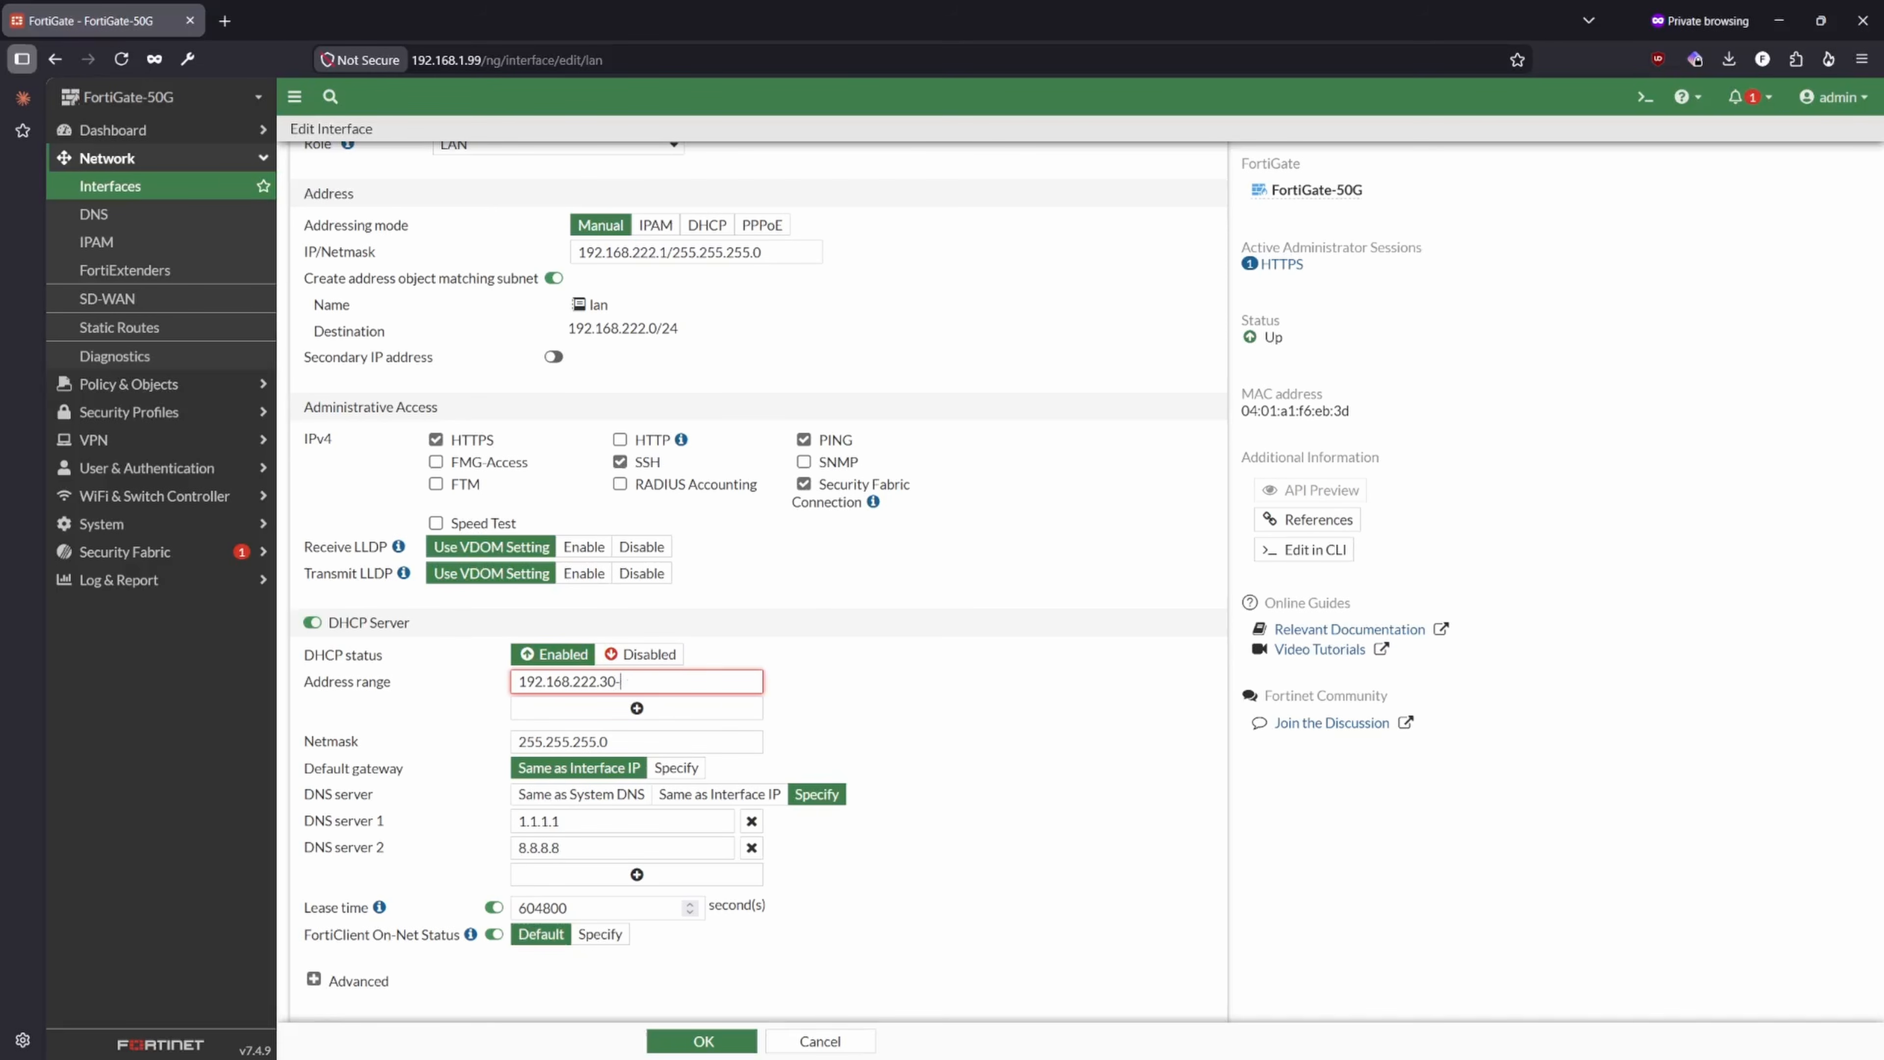
key("ctrl+v")
type(".254")
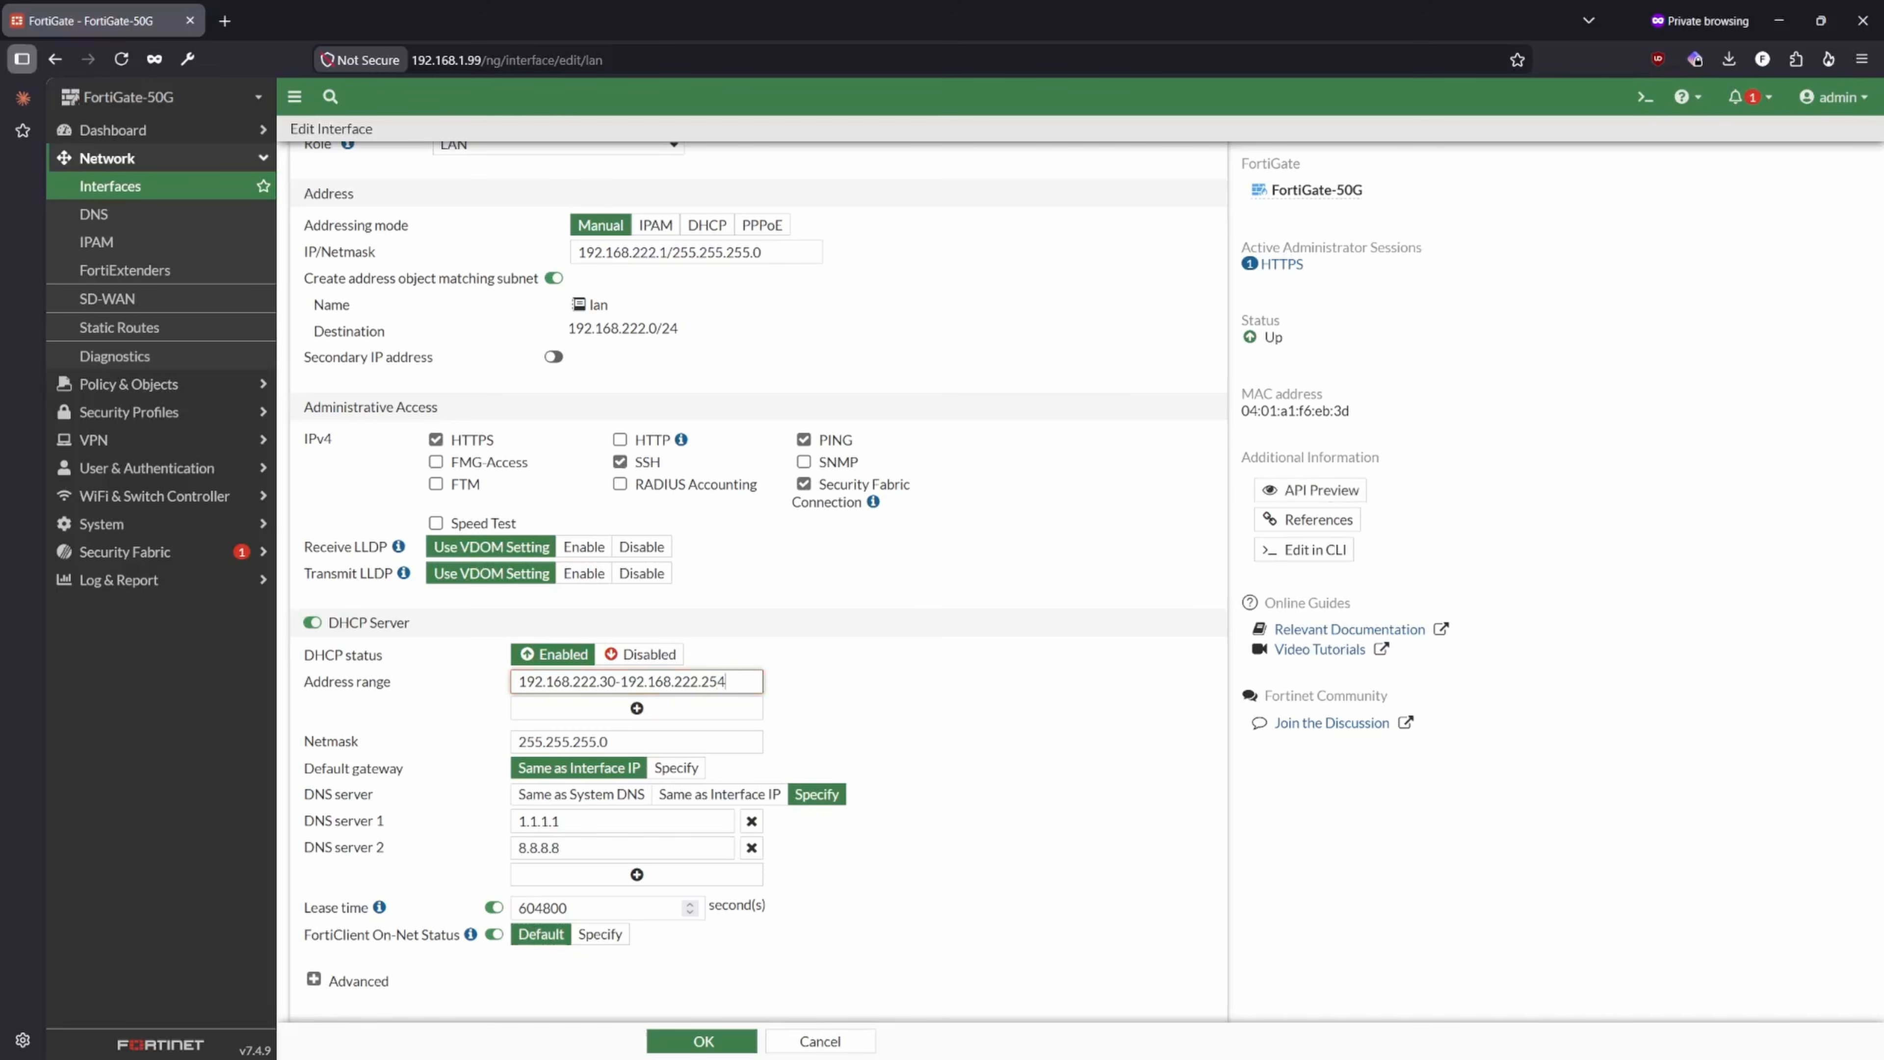
left_click(894, 714)
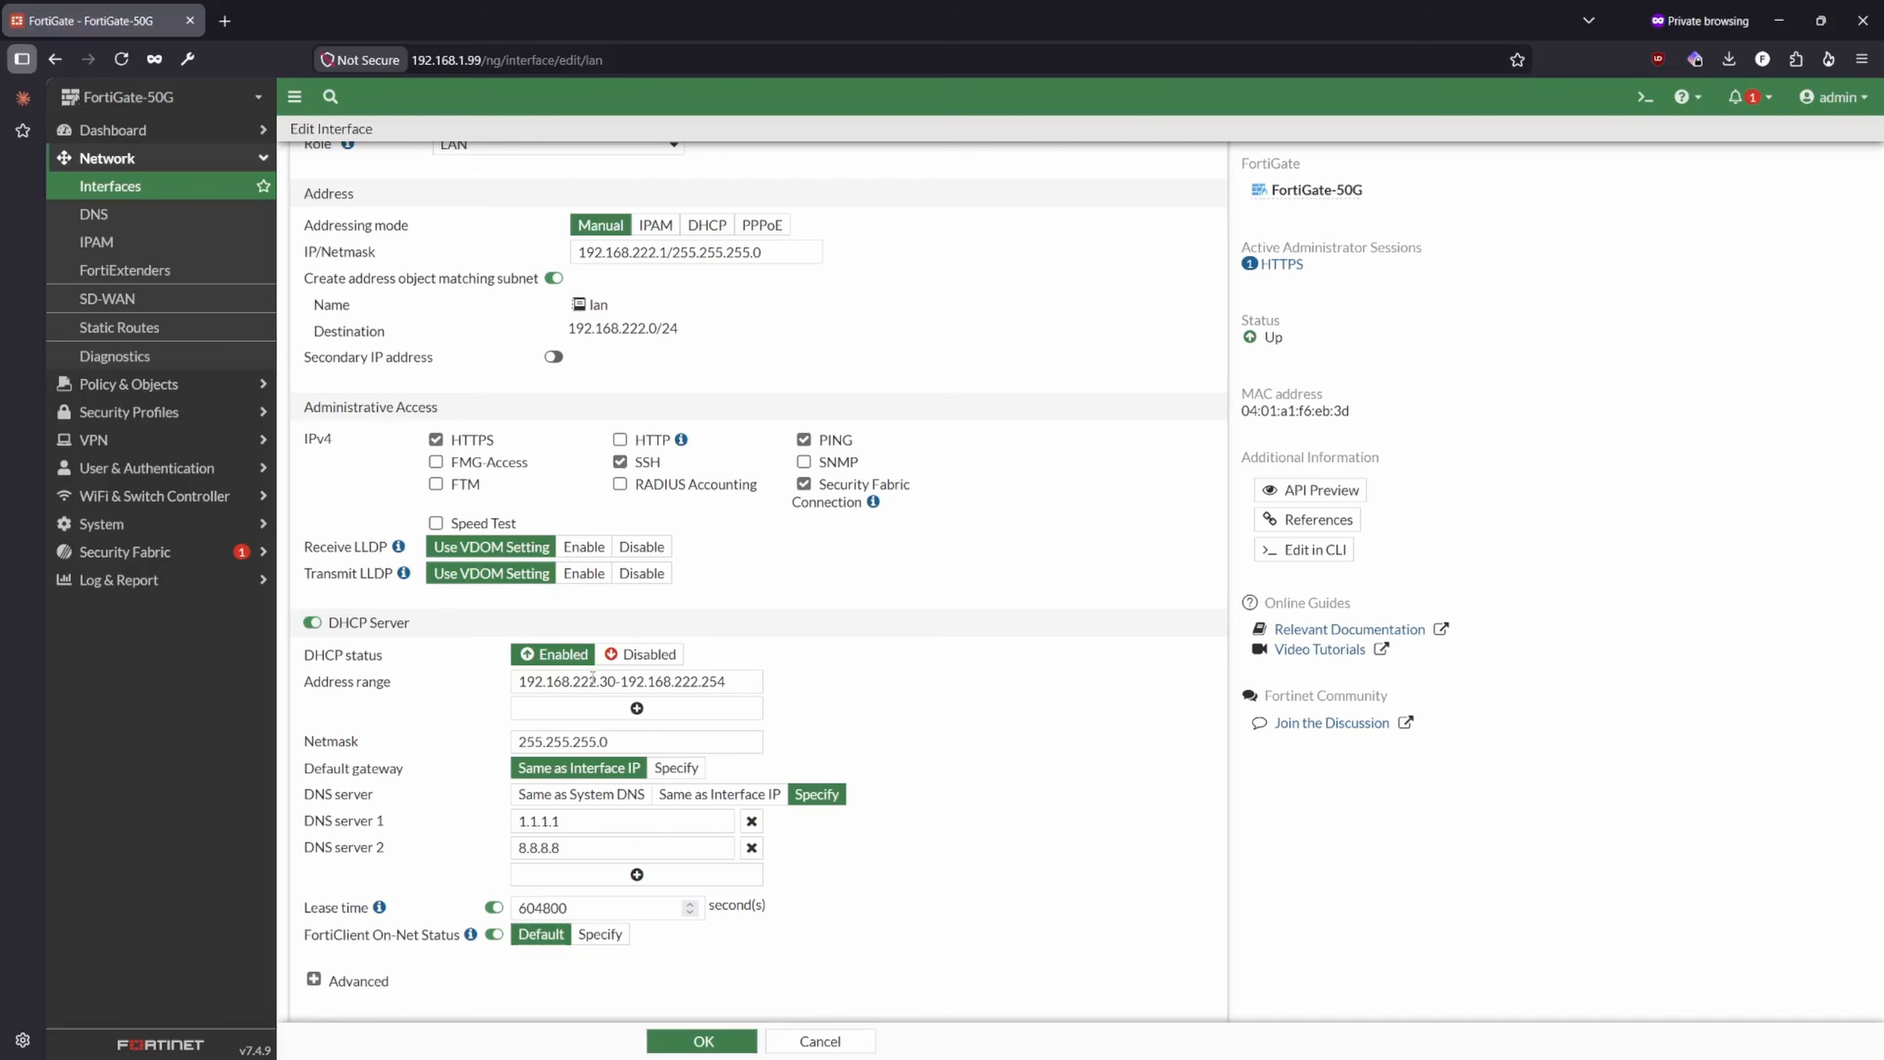
left_click(719, 680)
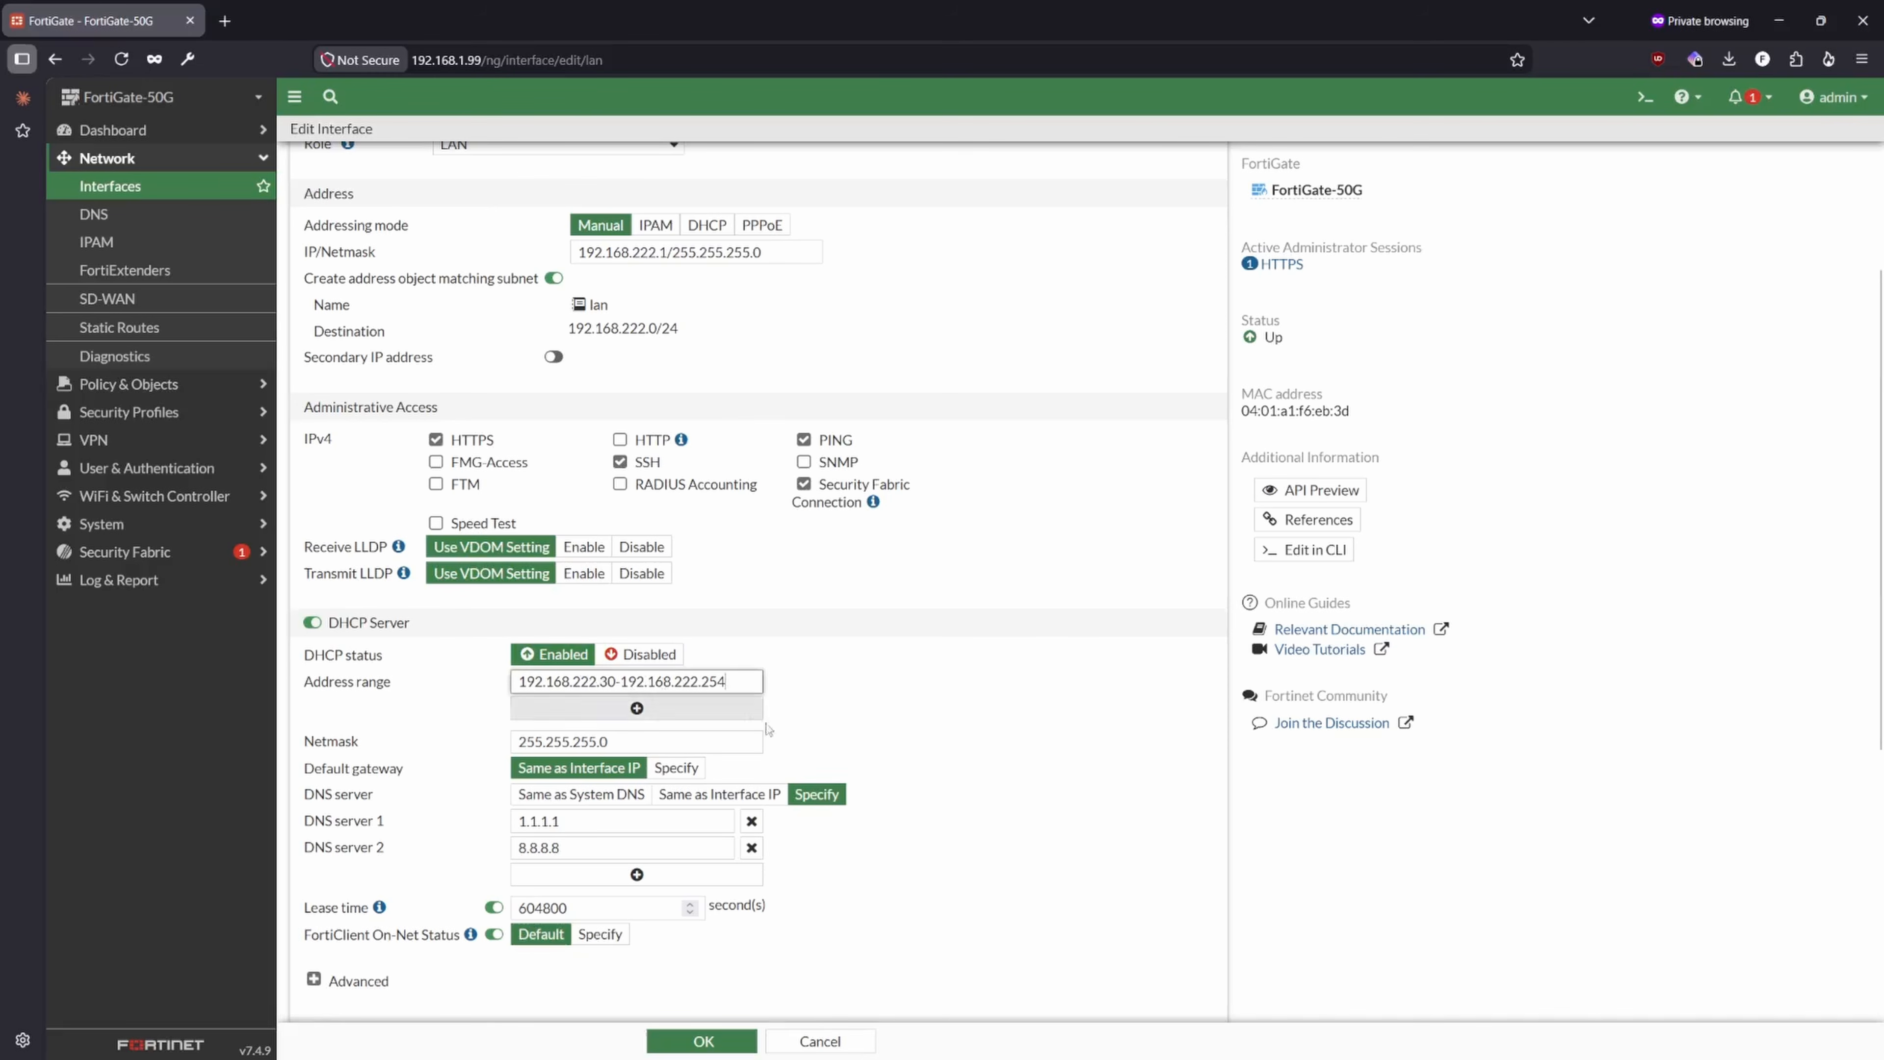
- Expand the advanced DHCP settings and examine the option codes and value types offered for a new additional DHCP option, without creating one
scroll(421, 798, "down", 3)
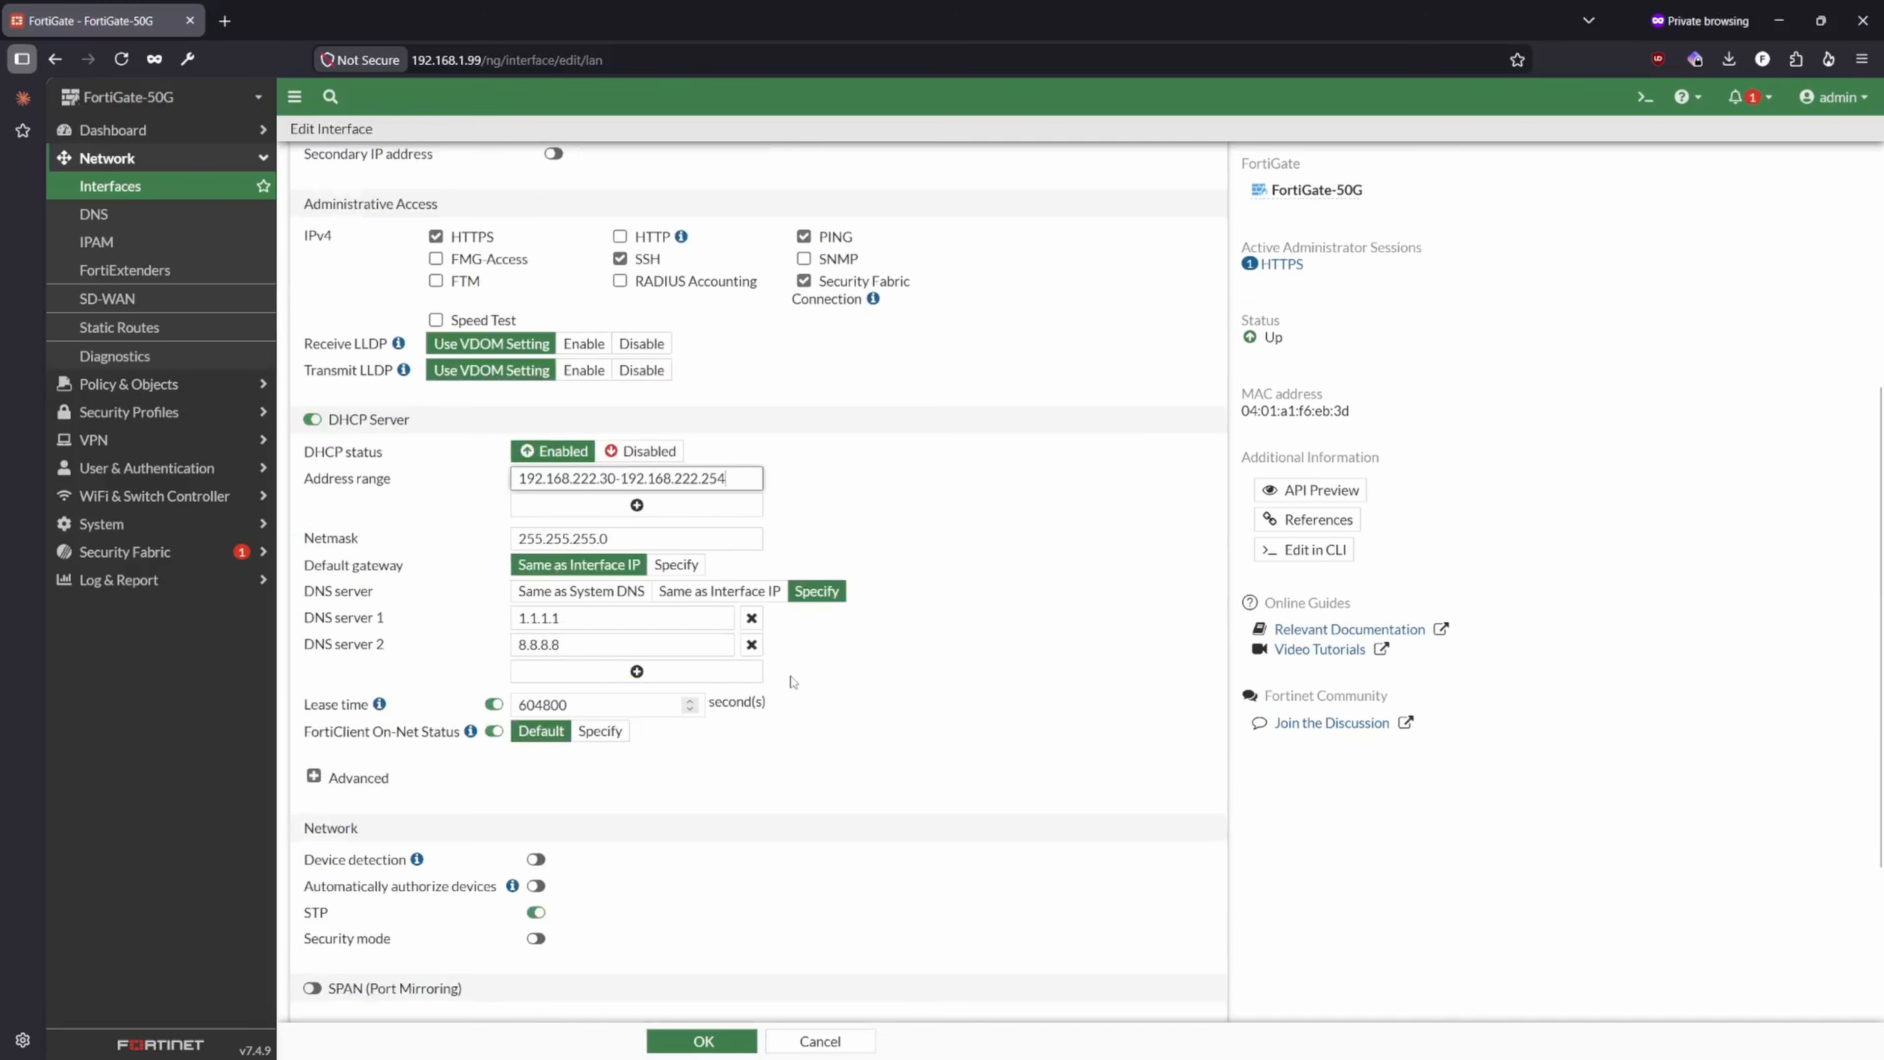
left_click(312, 777)
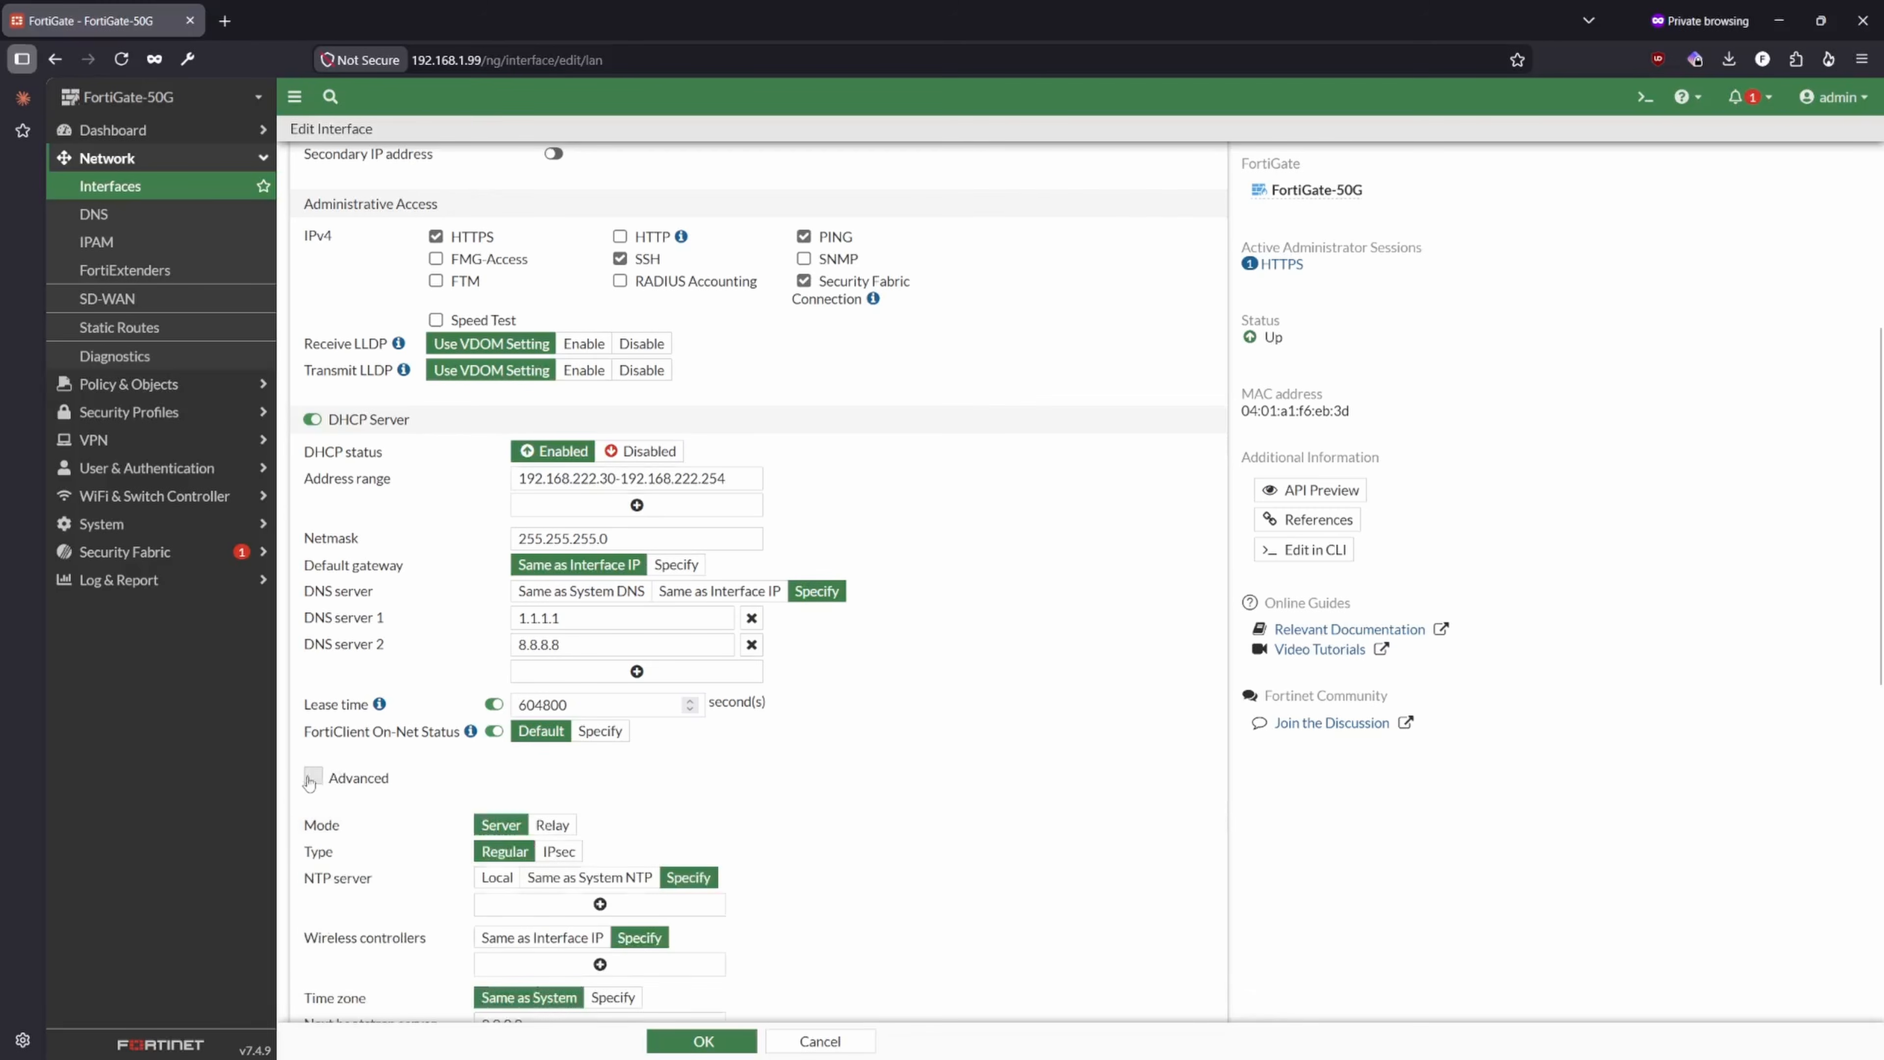
scroll(437, 645, "down", 2)
scroll(437, 644, "down", 1)
scroll(437, 644, "down", 5)
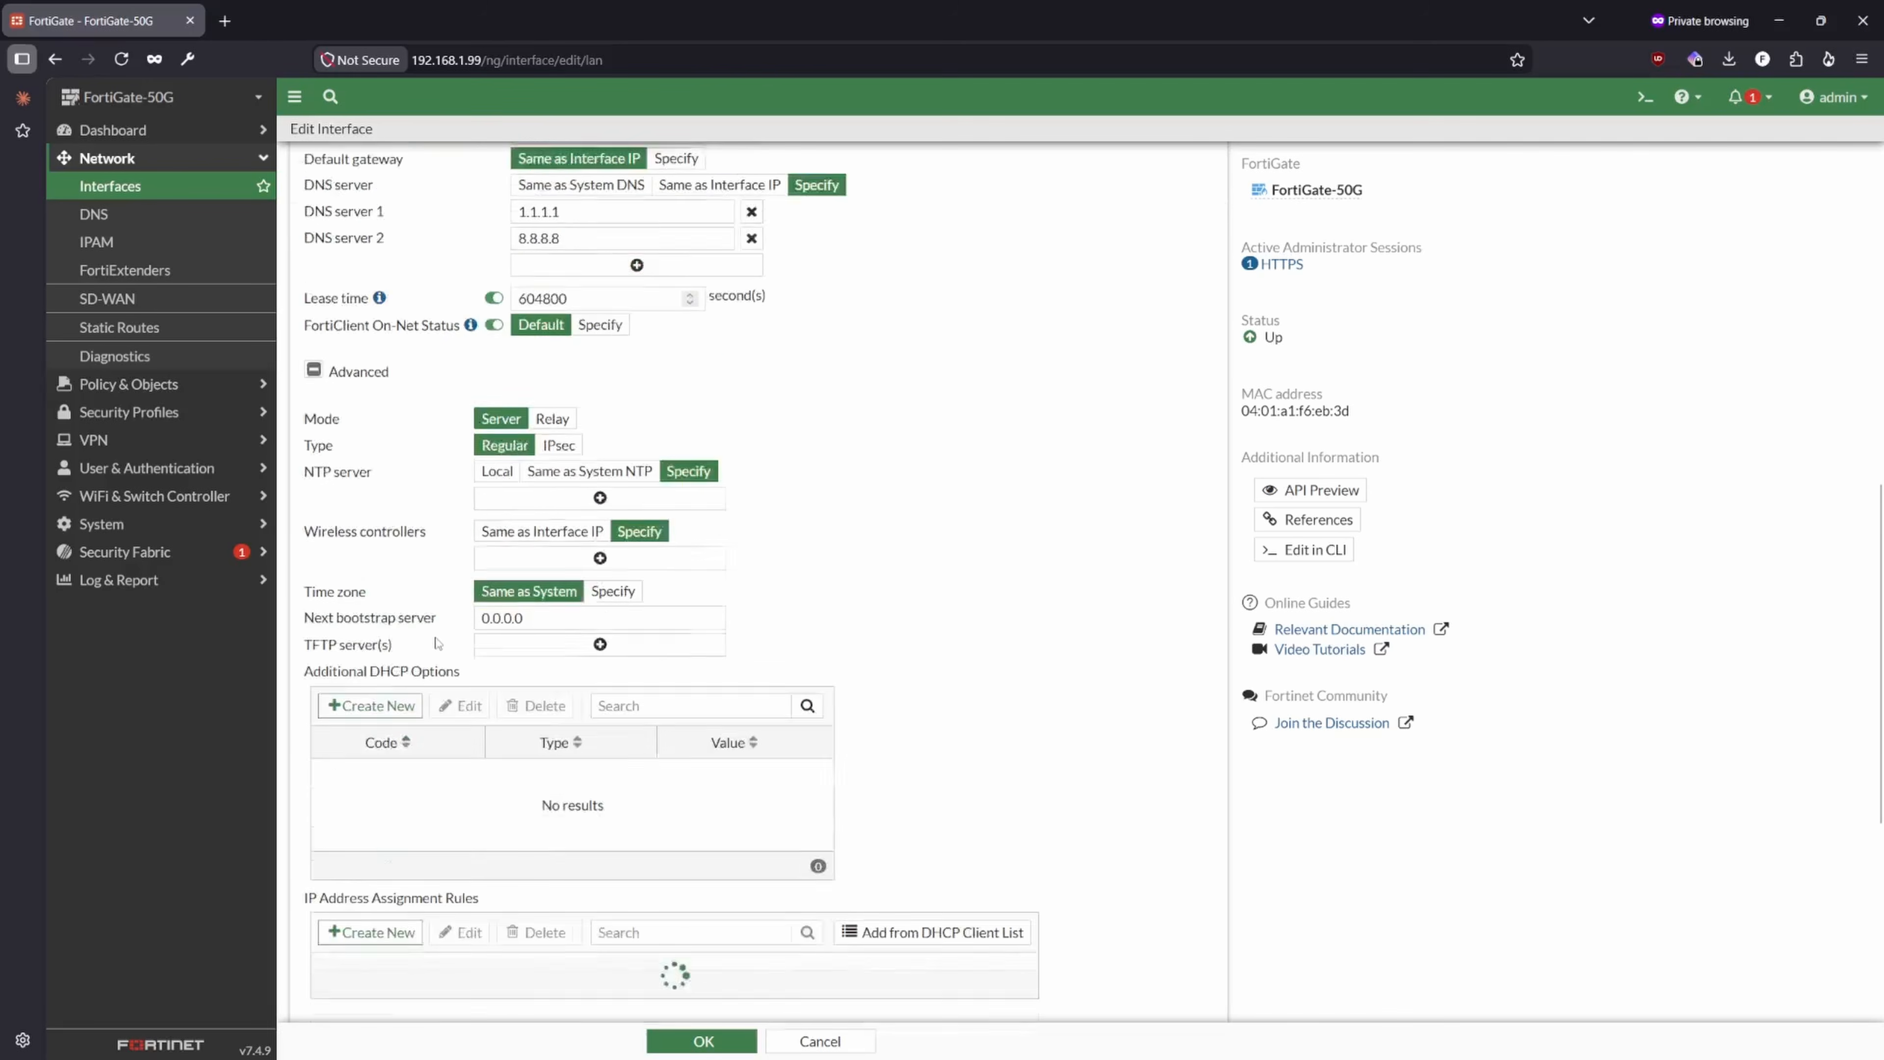
left_click(387, 603)
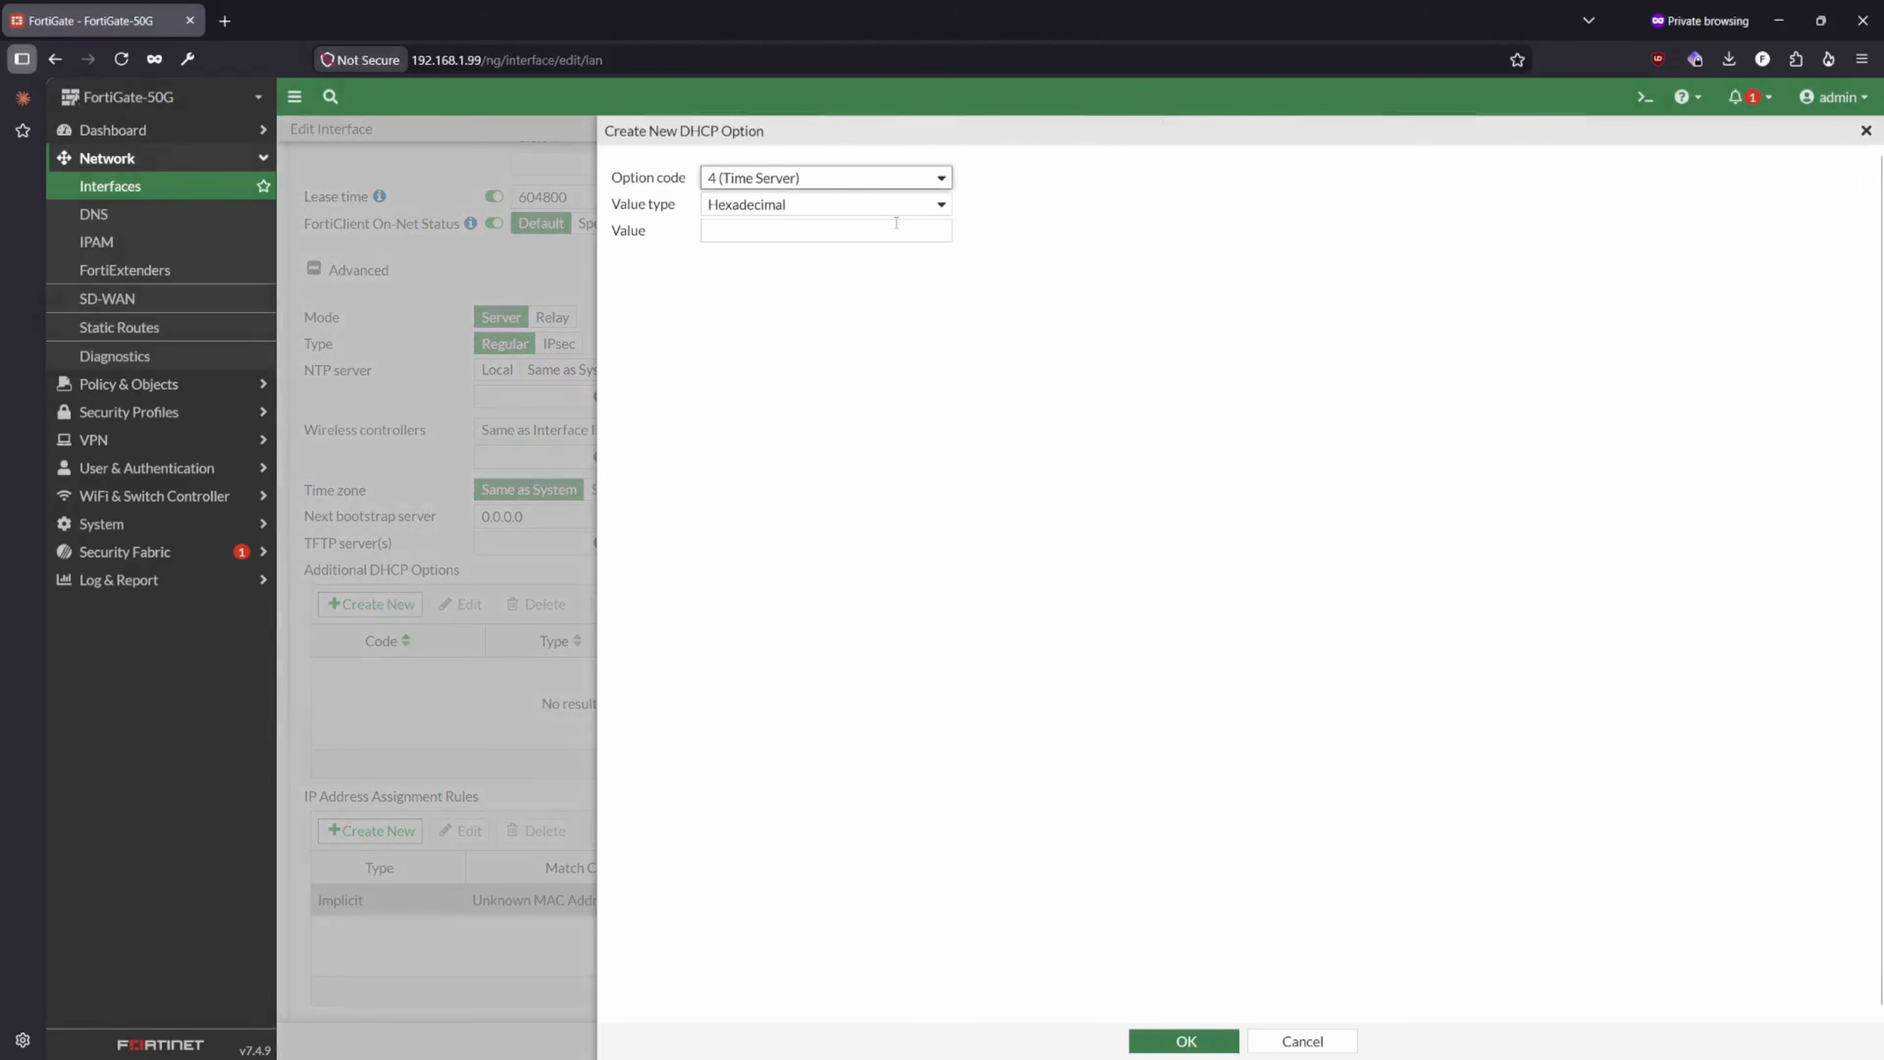
left_click(769, 176)
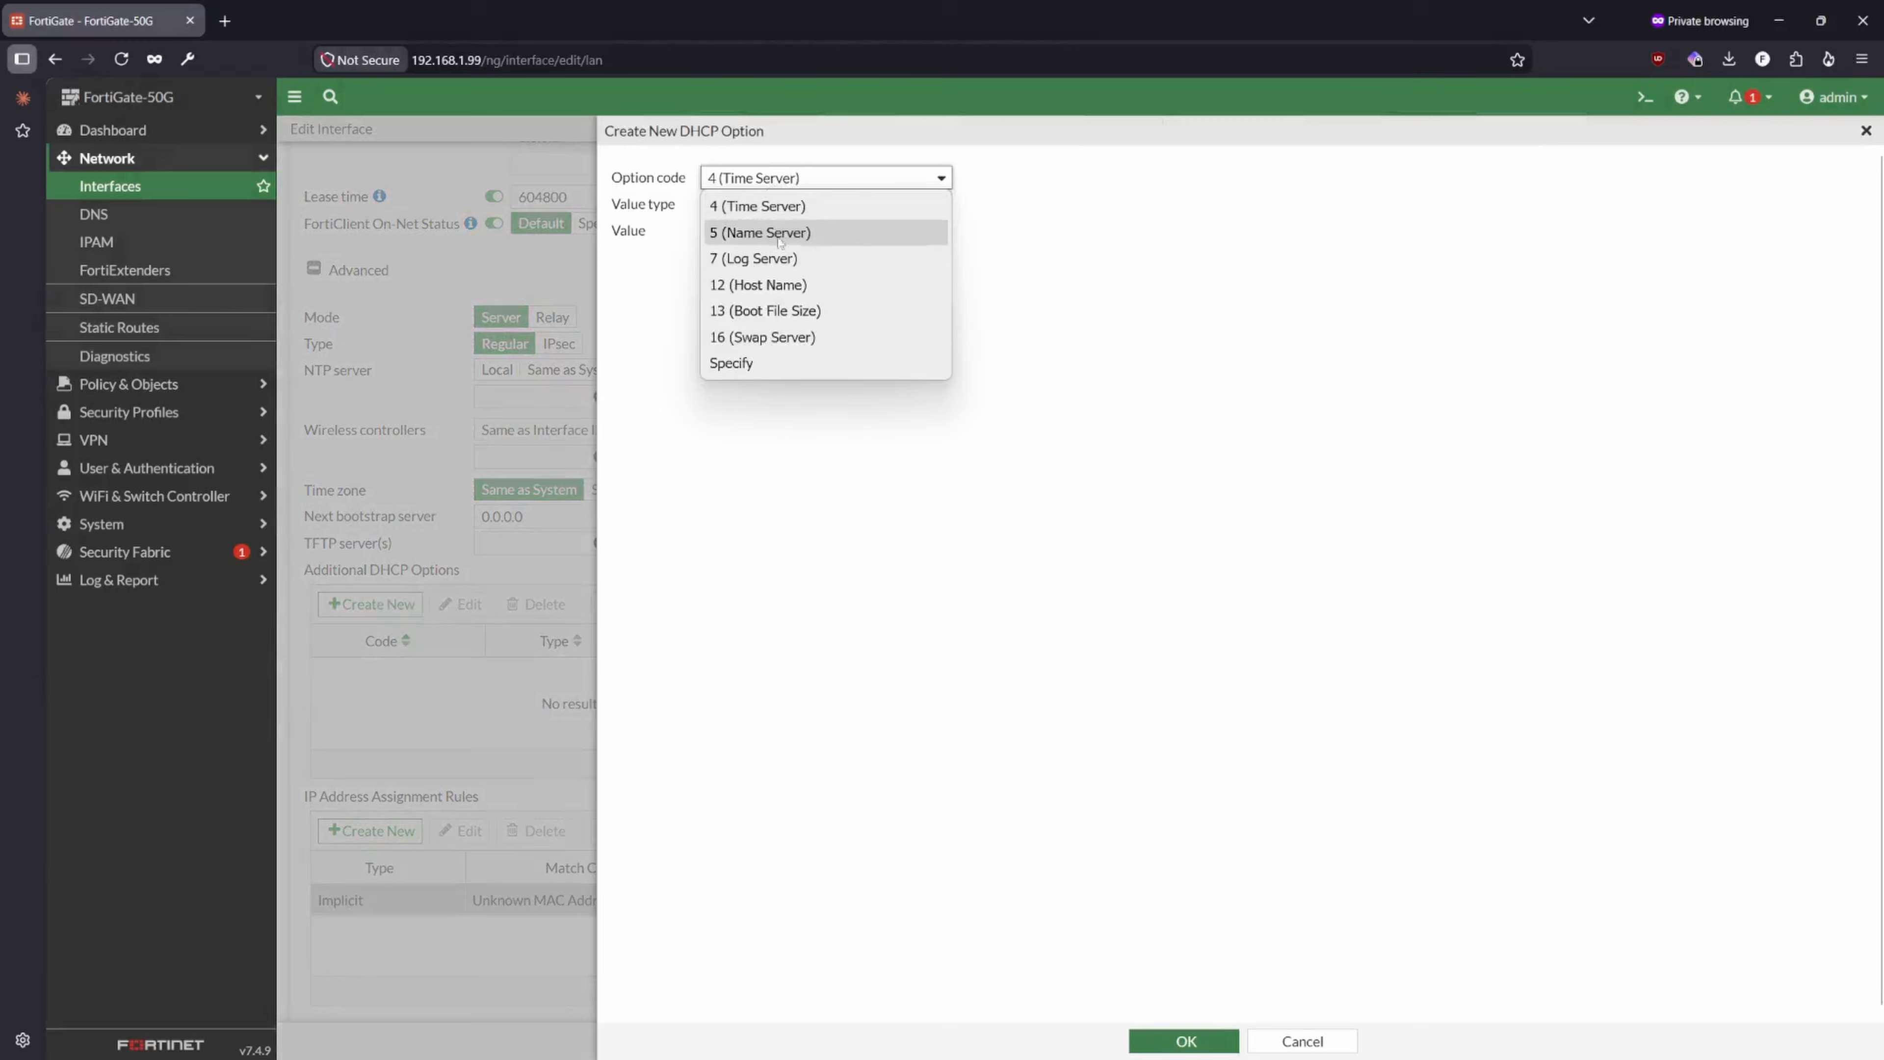
left_click(826, 479)
left_click(765, 214)
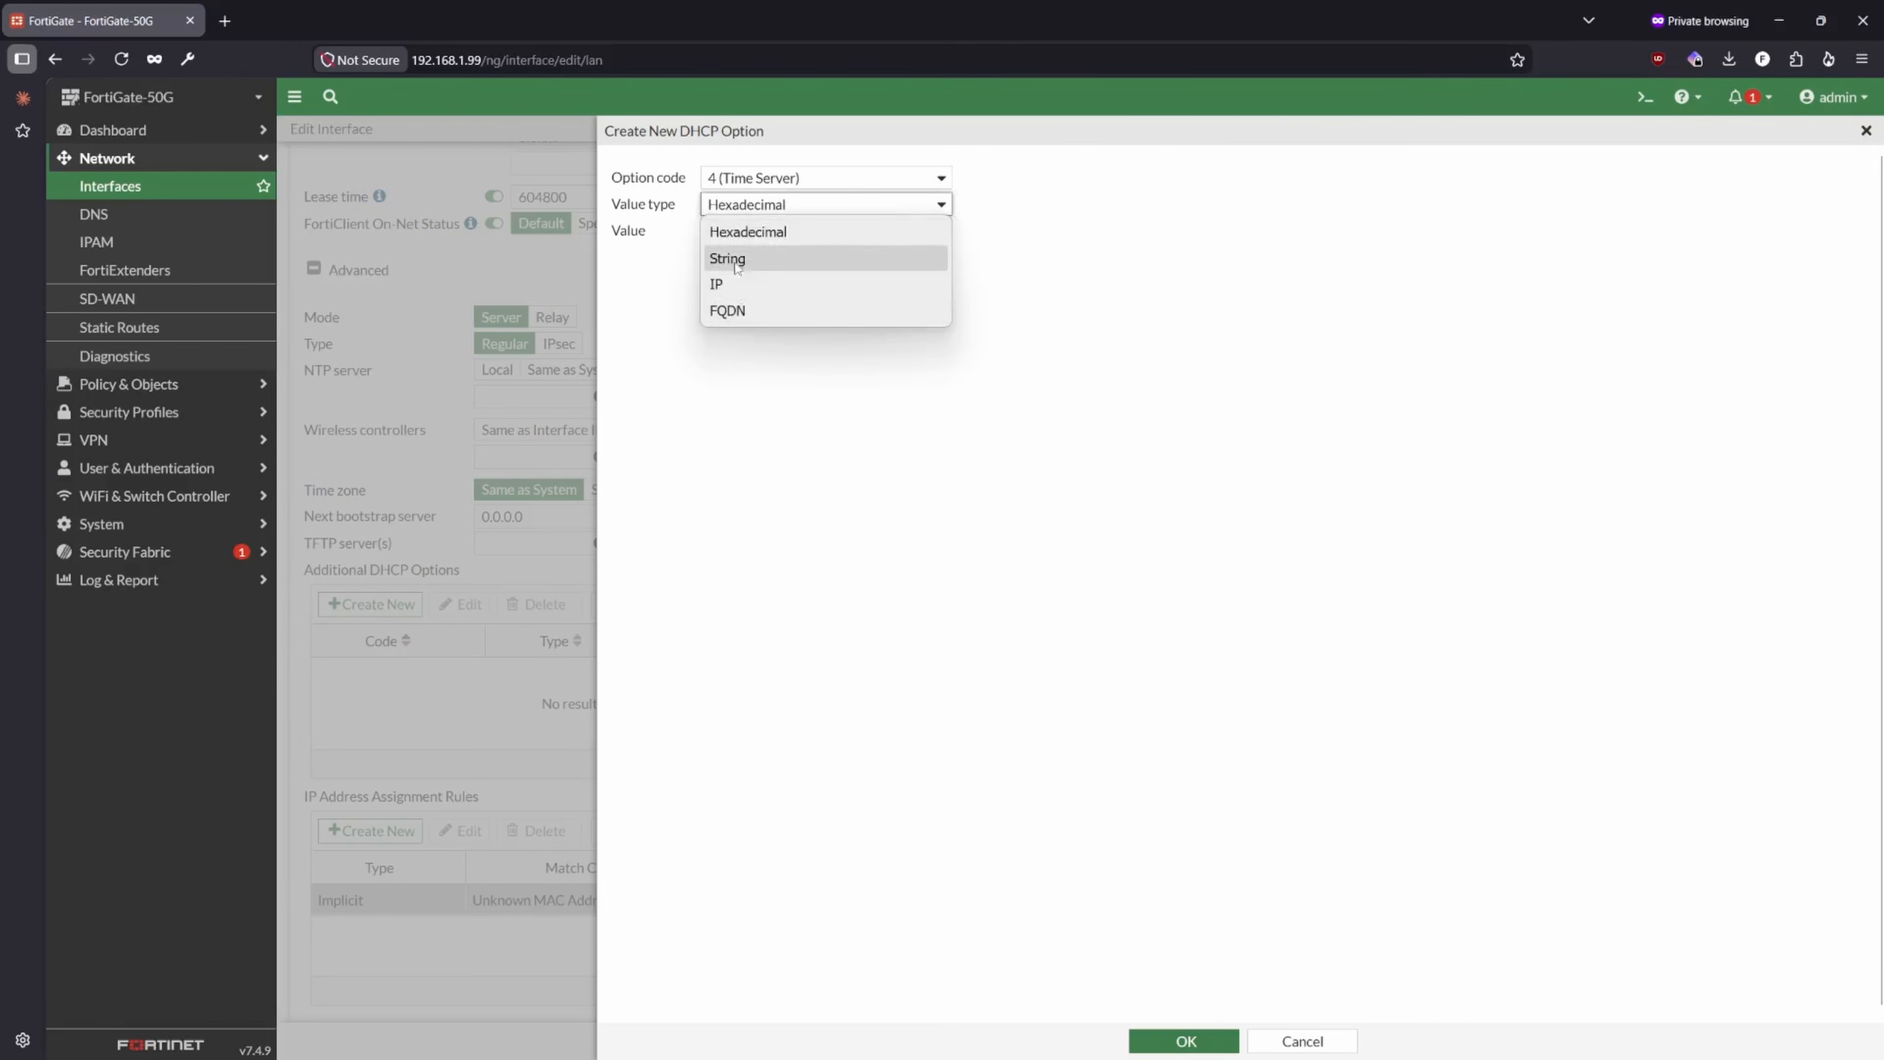
left_click(778, 232)
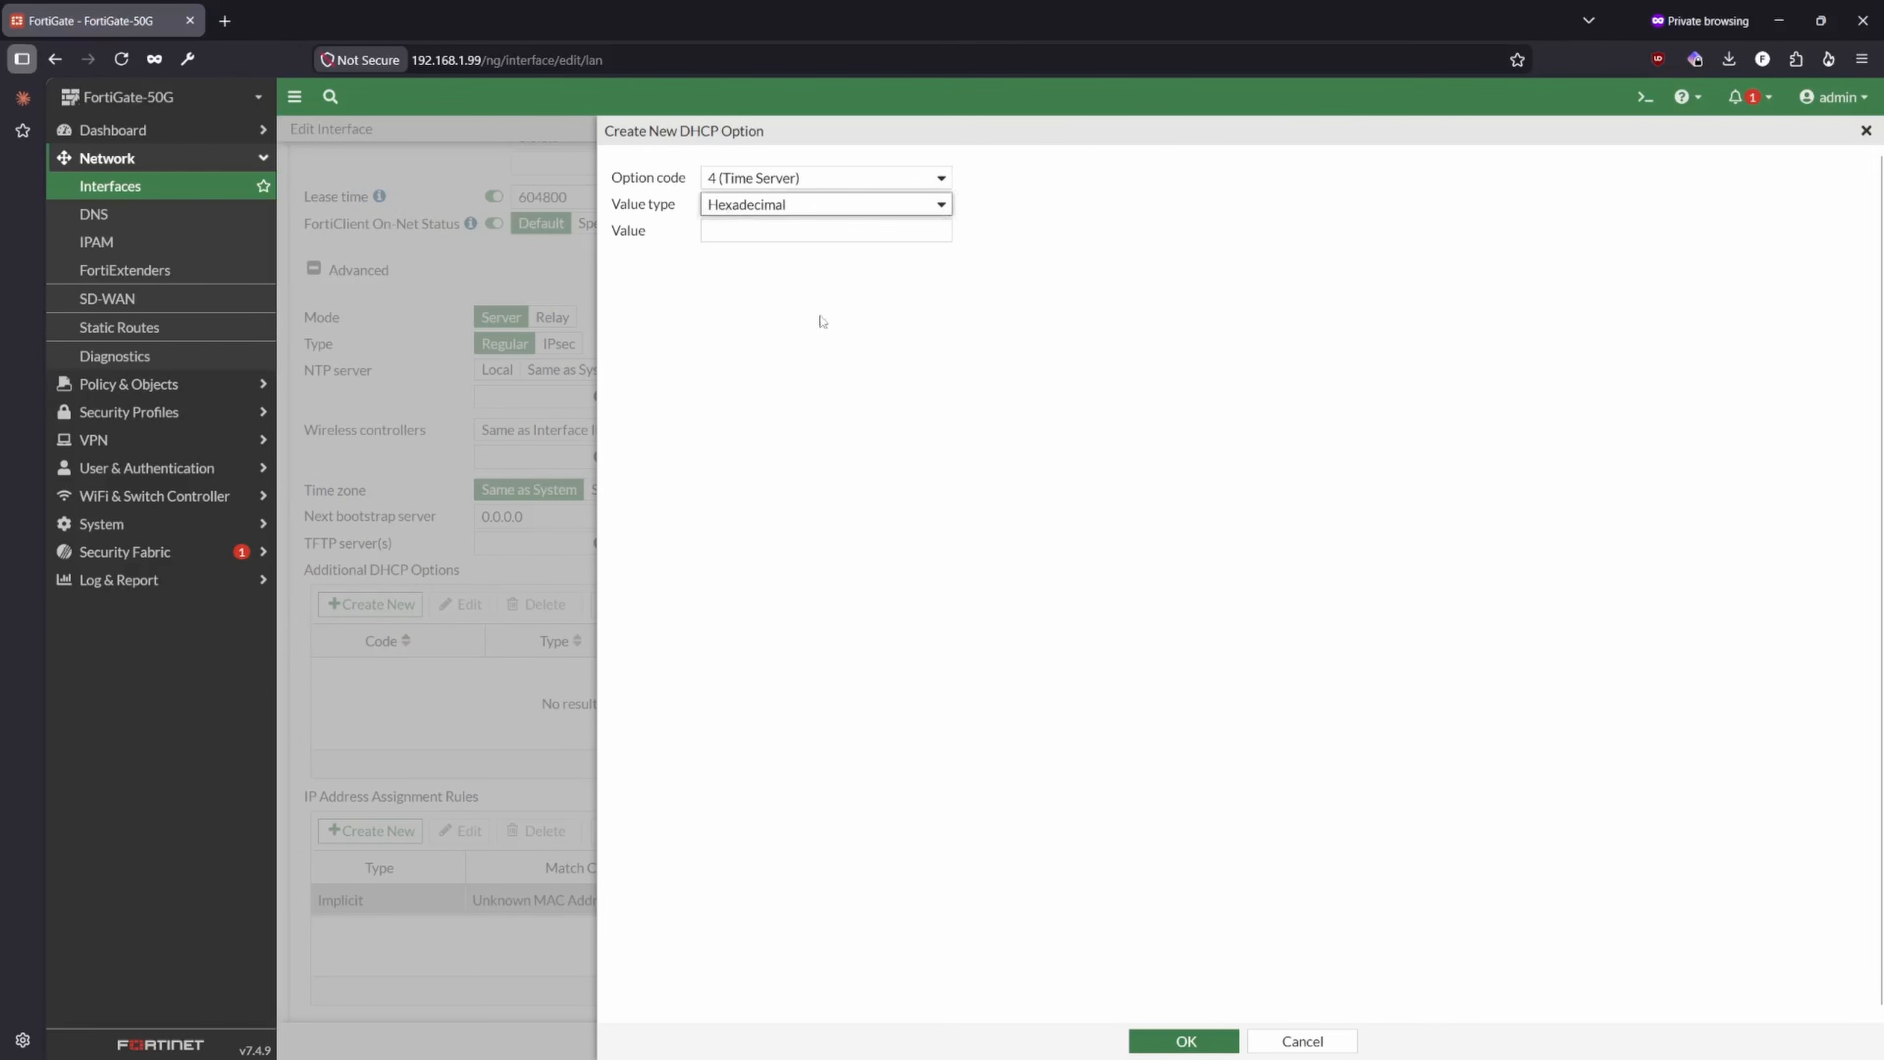
left_click(1302, 1041)
- Examine the MAC address and Reserve IP settings of a new IP address assignment rule, and cancel without creating it
scroll(953, 846, "down", 4)
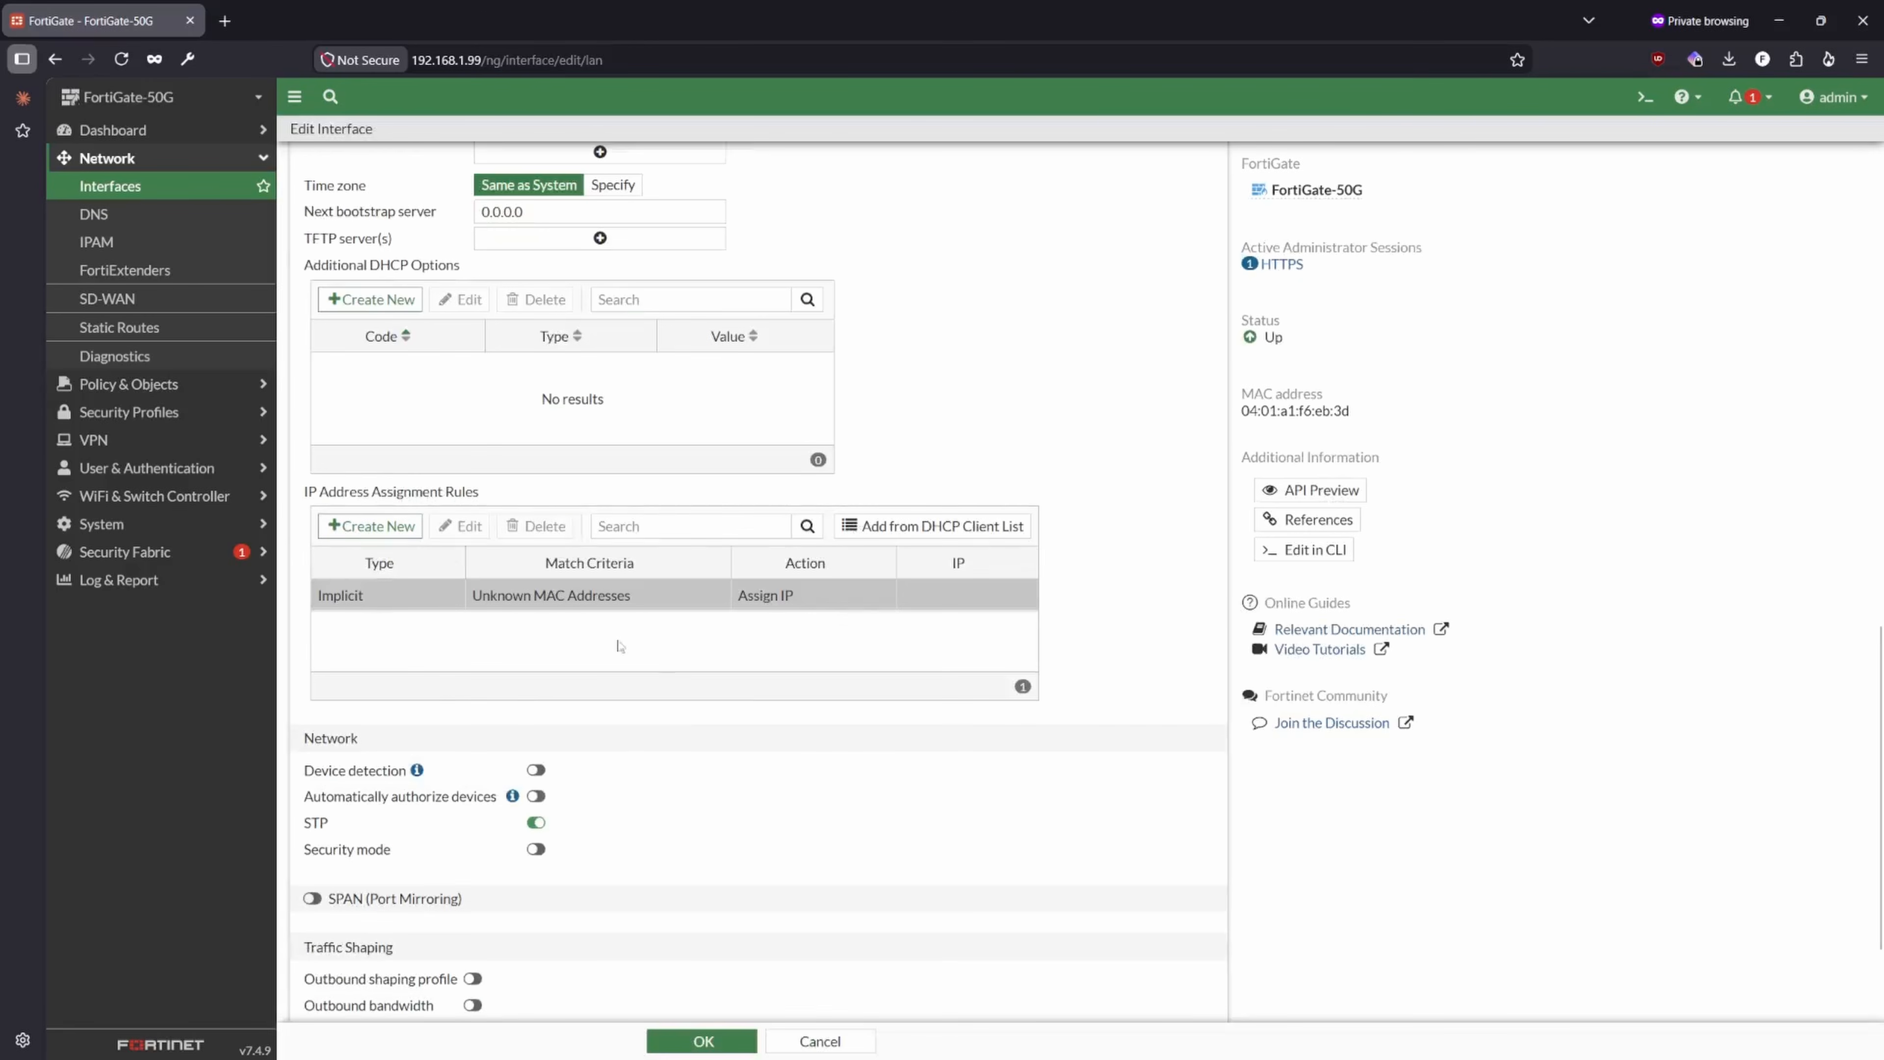
left_click(369, 526)
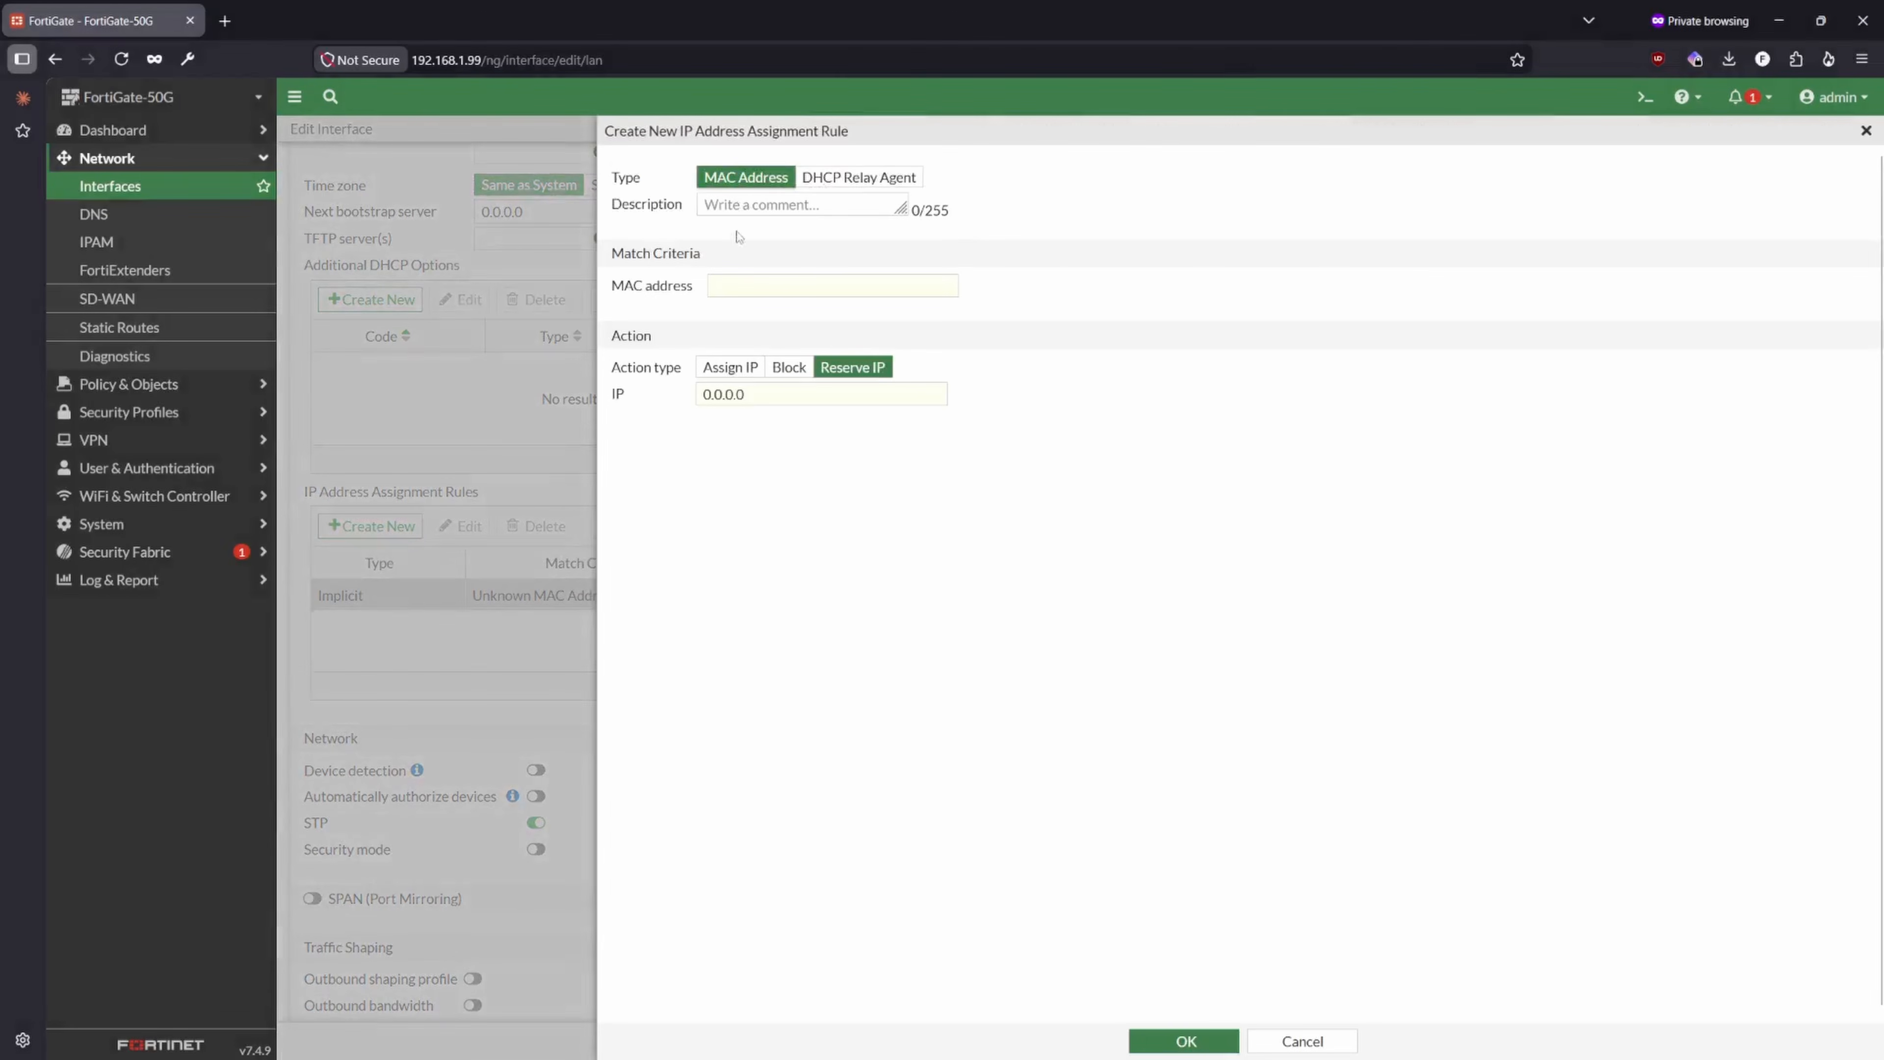
left_click(736, 292)
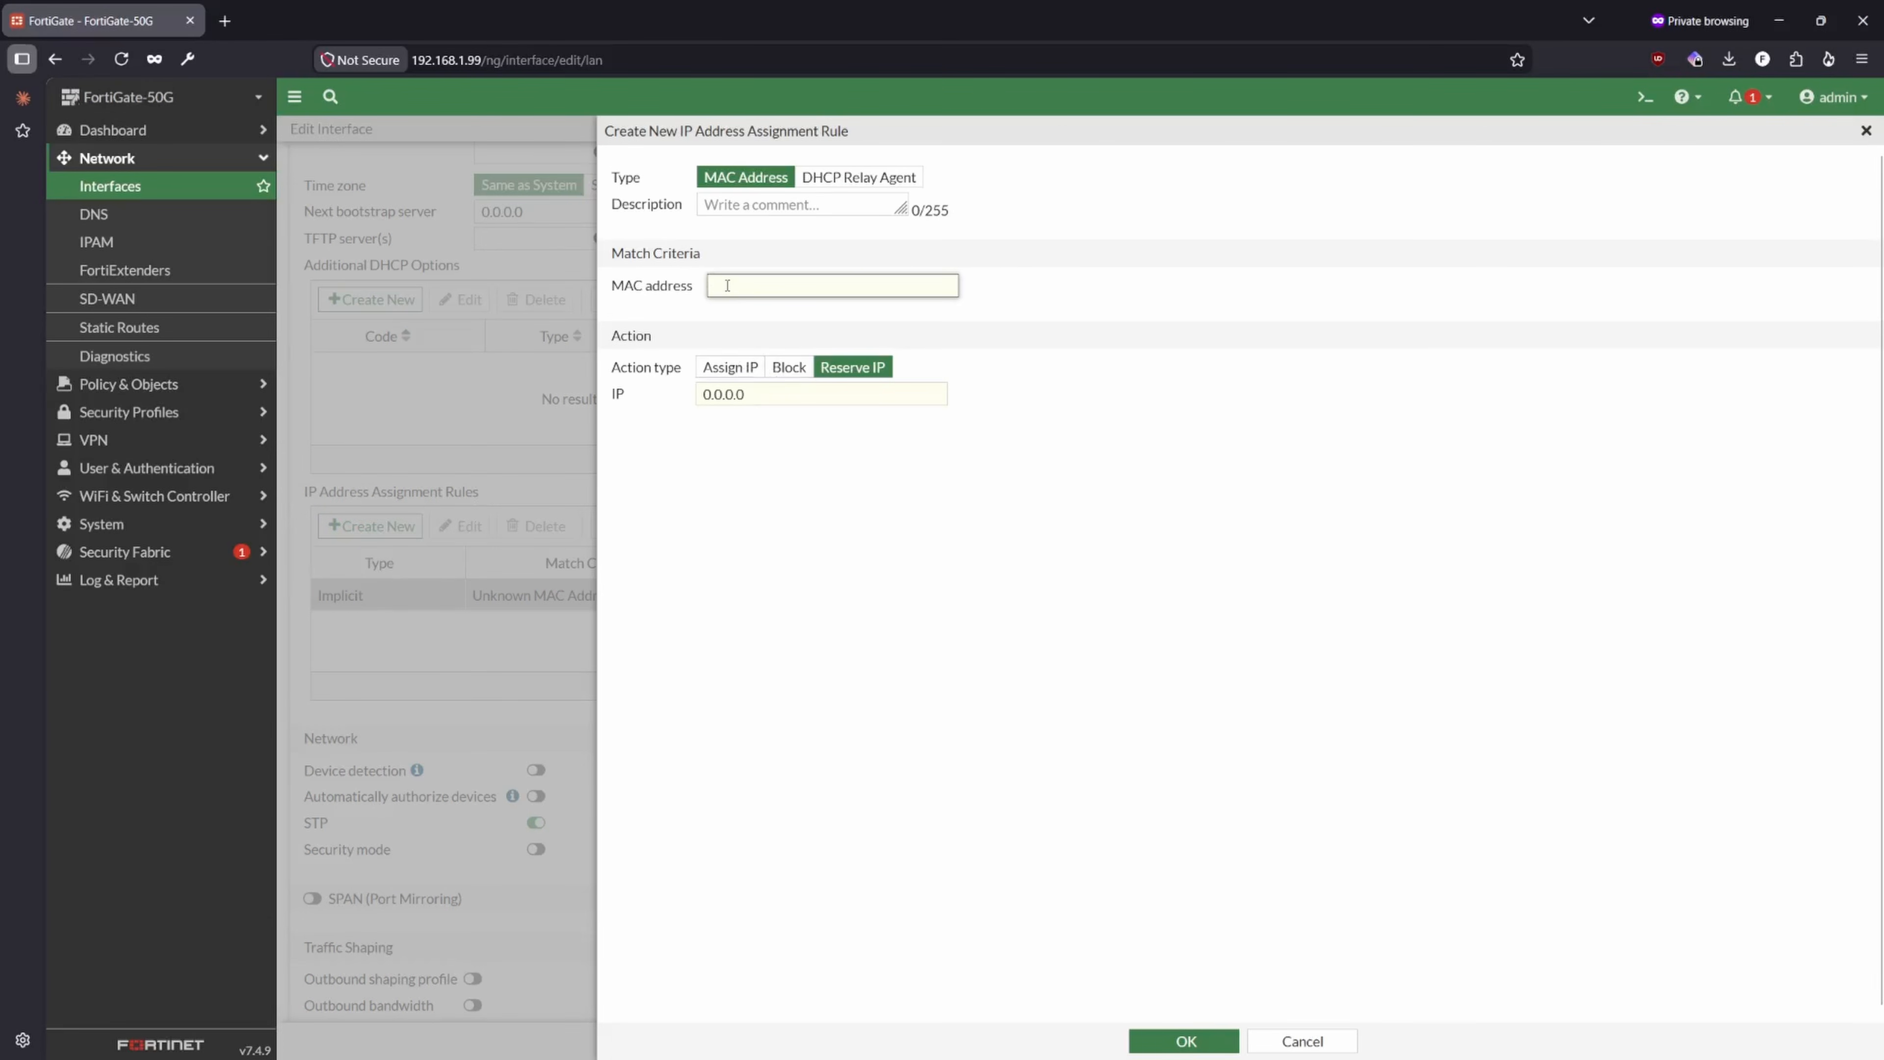
left_click(748, 402)
key("ctrl+a")
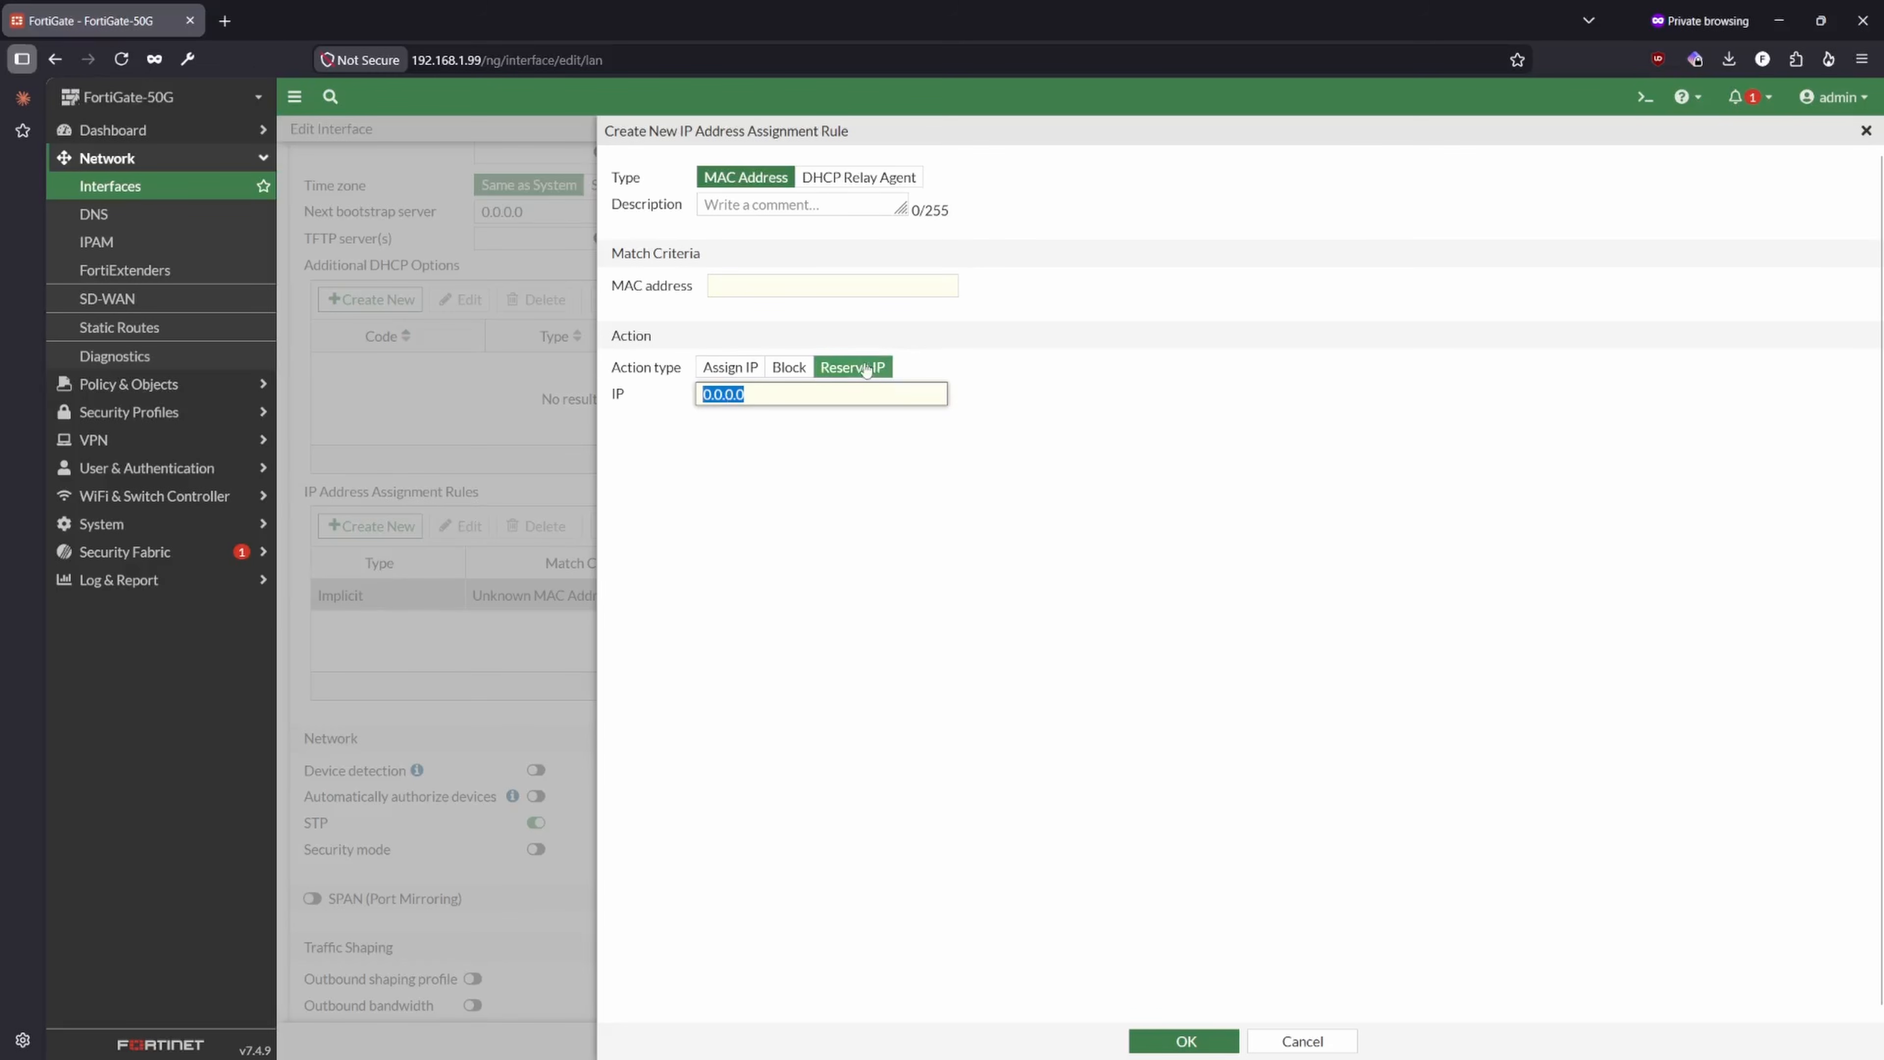
left_click(1301, 1041)
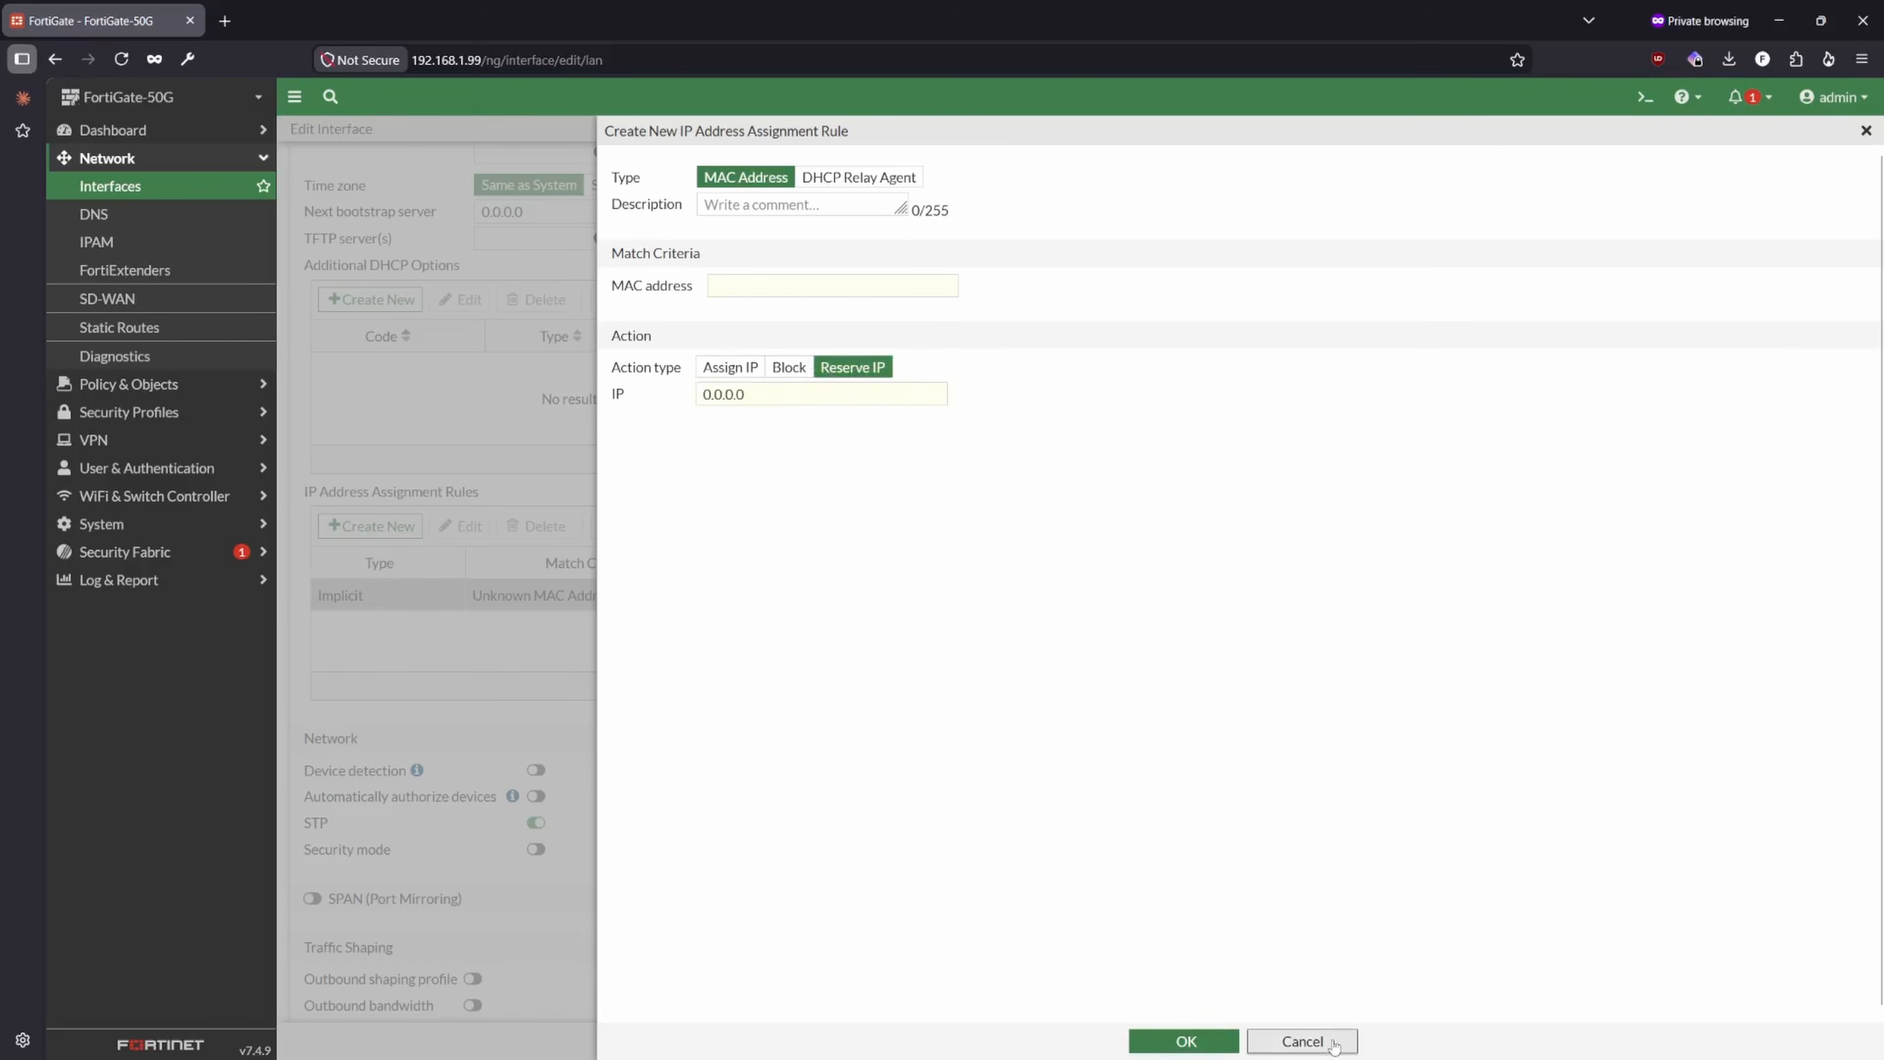
- Review the advanced DHCP settings, including NTP server and IP address assignment rules, and collapse the section
scroll(656, 615, "up", 4)
scroll(655, 701, "up", 3)
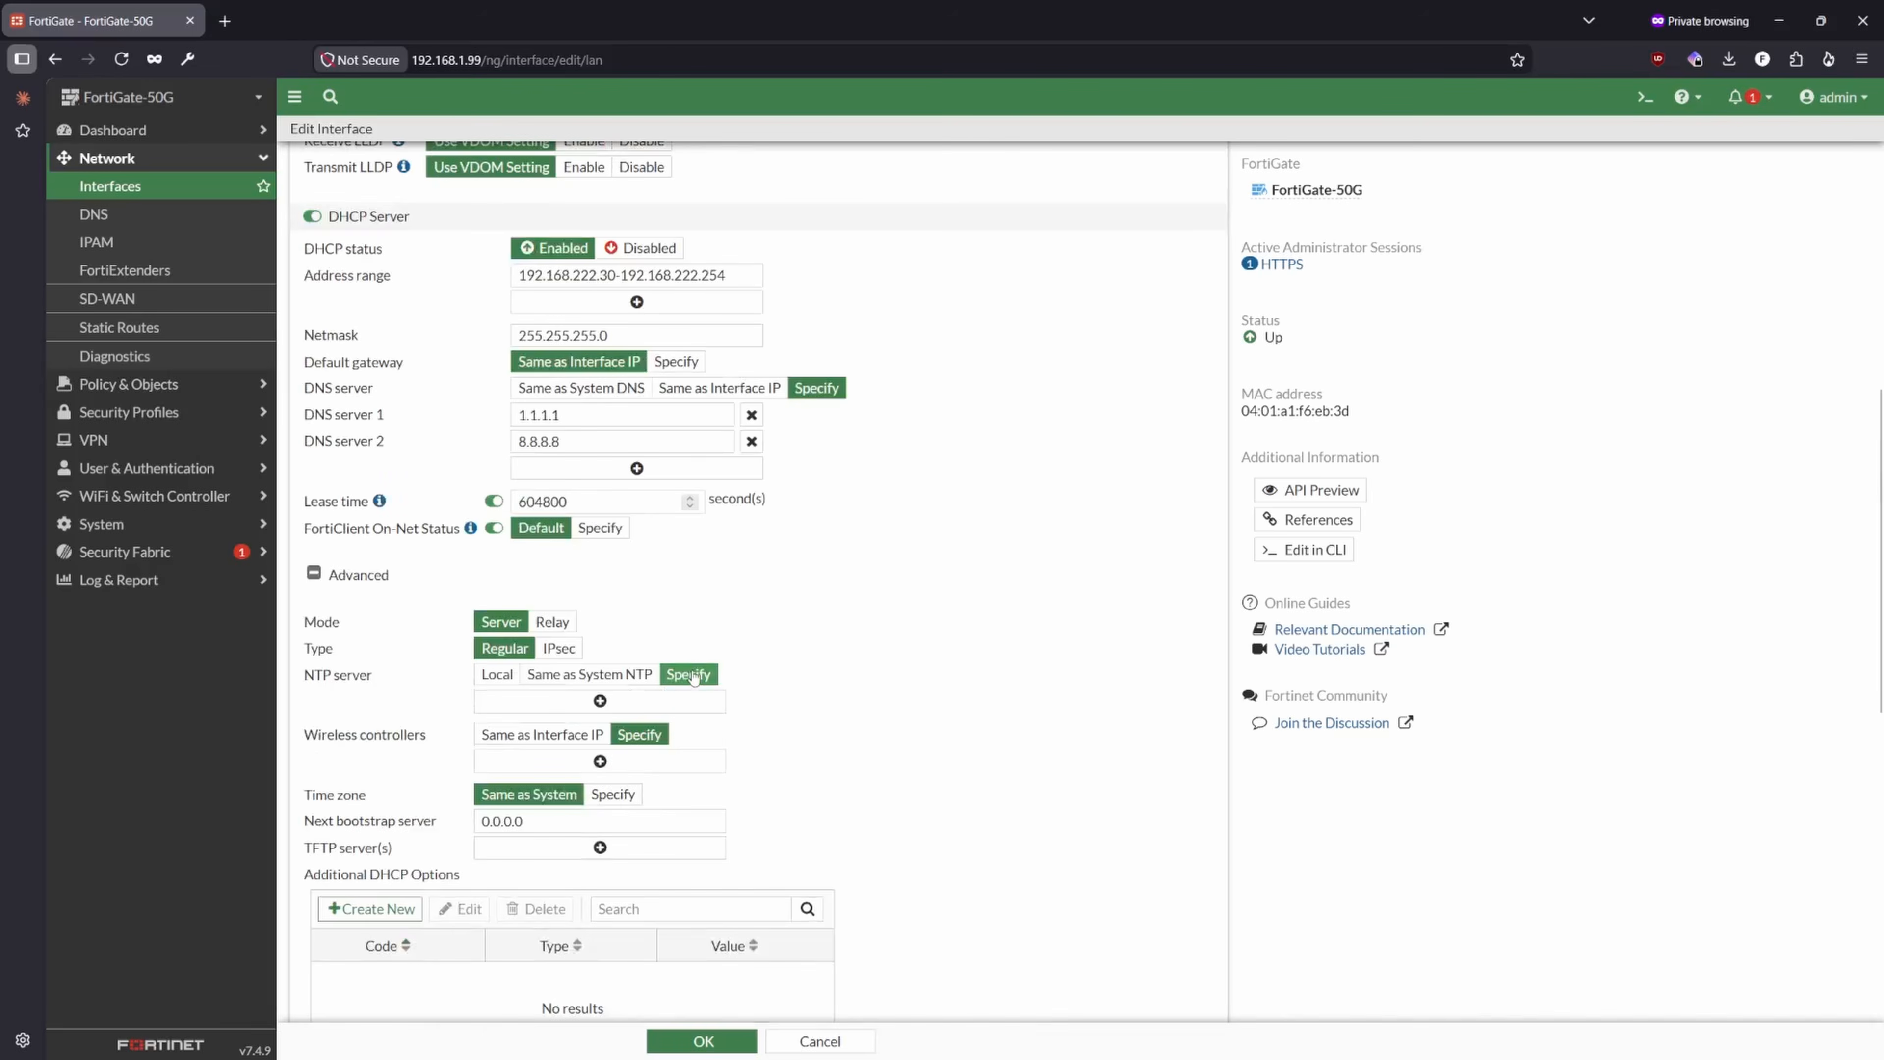
scroll(716, 639, "down", 4)
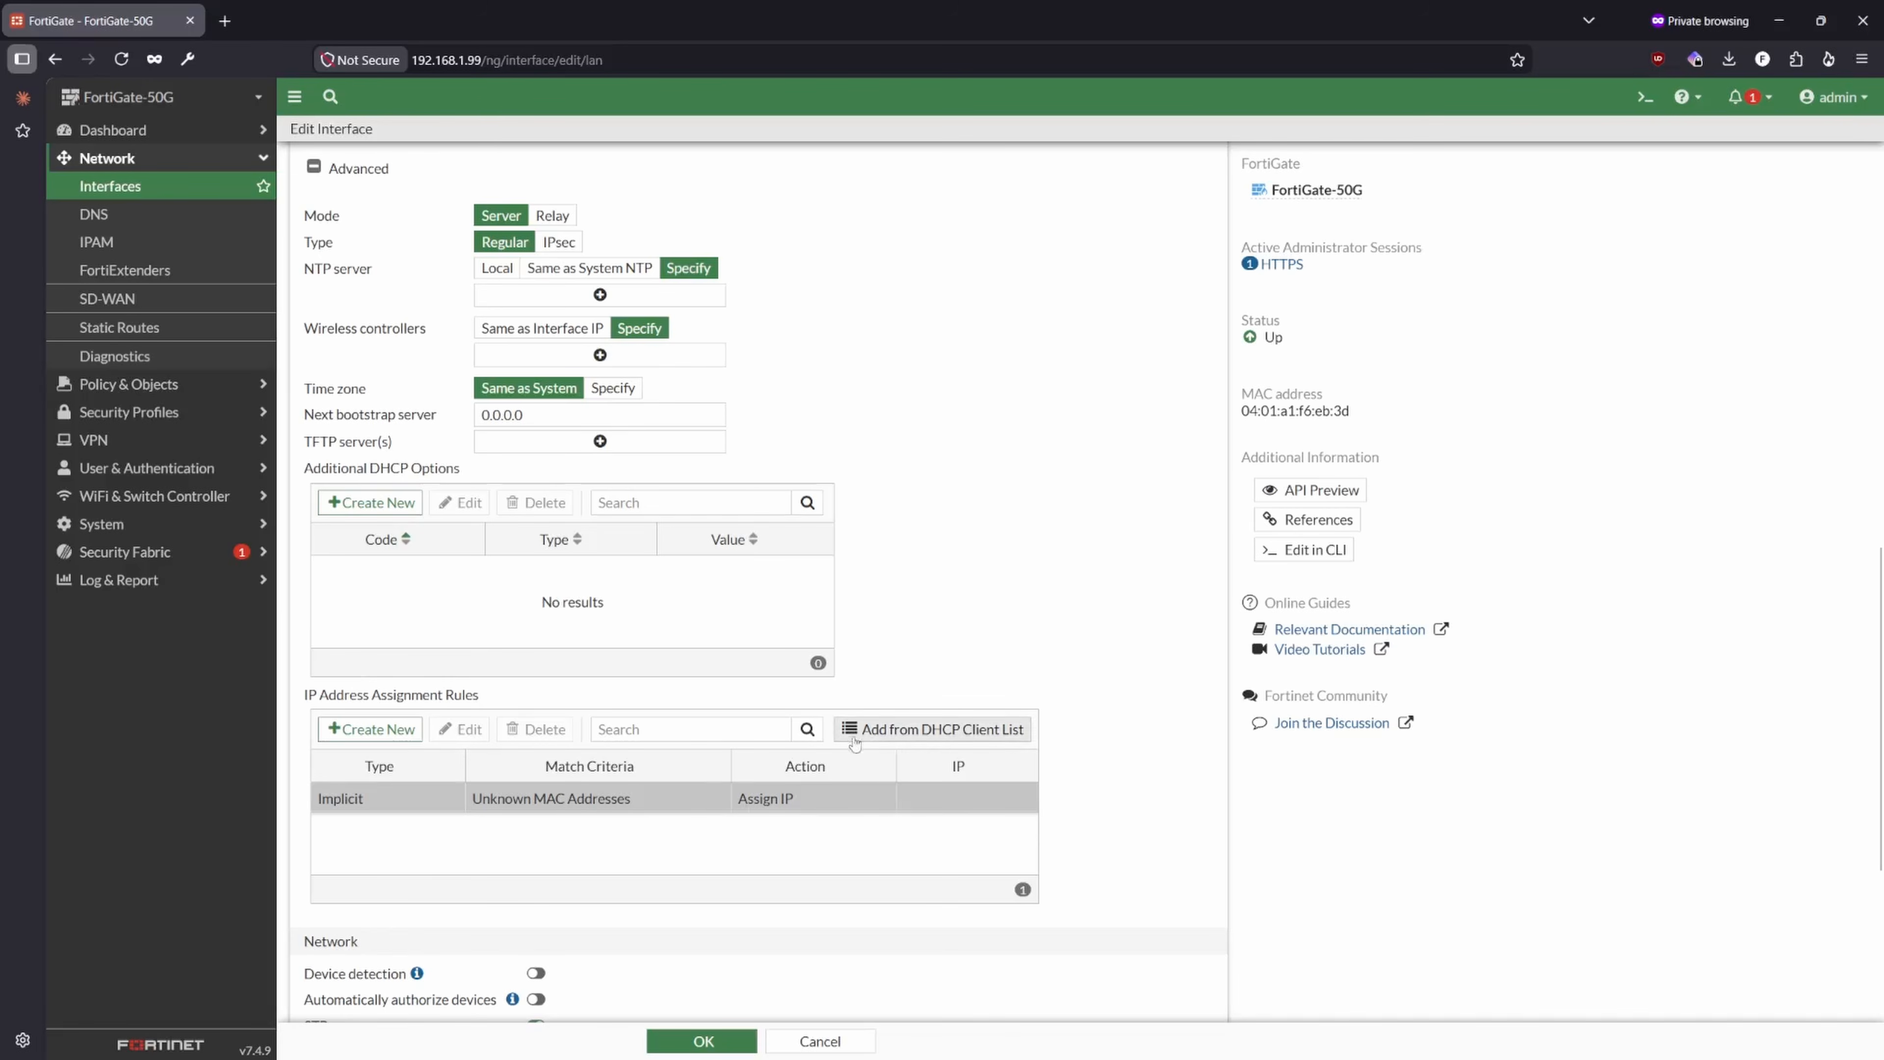
scroll(854, 742, "up", 4)
scroll(307, 792, "up", 4)
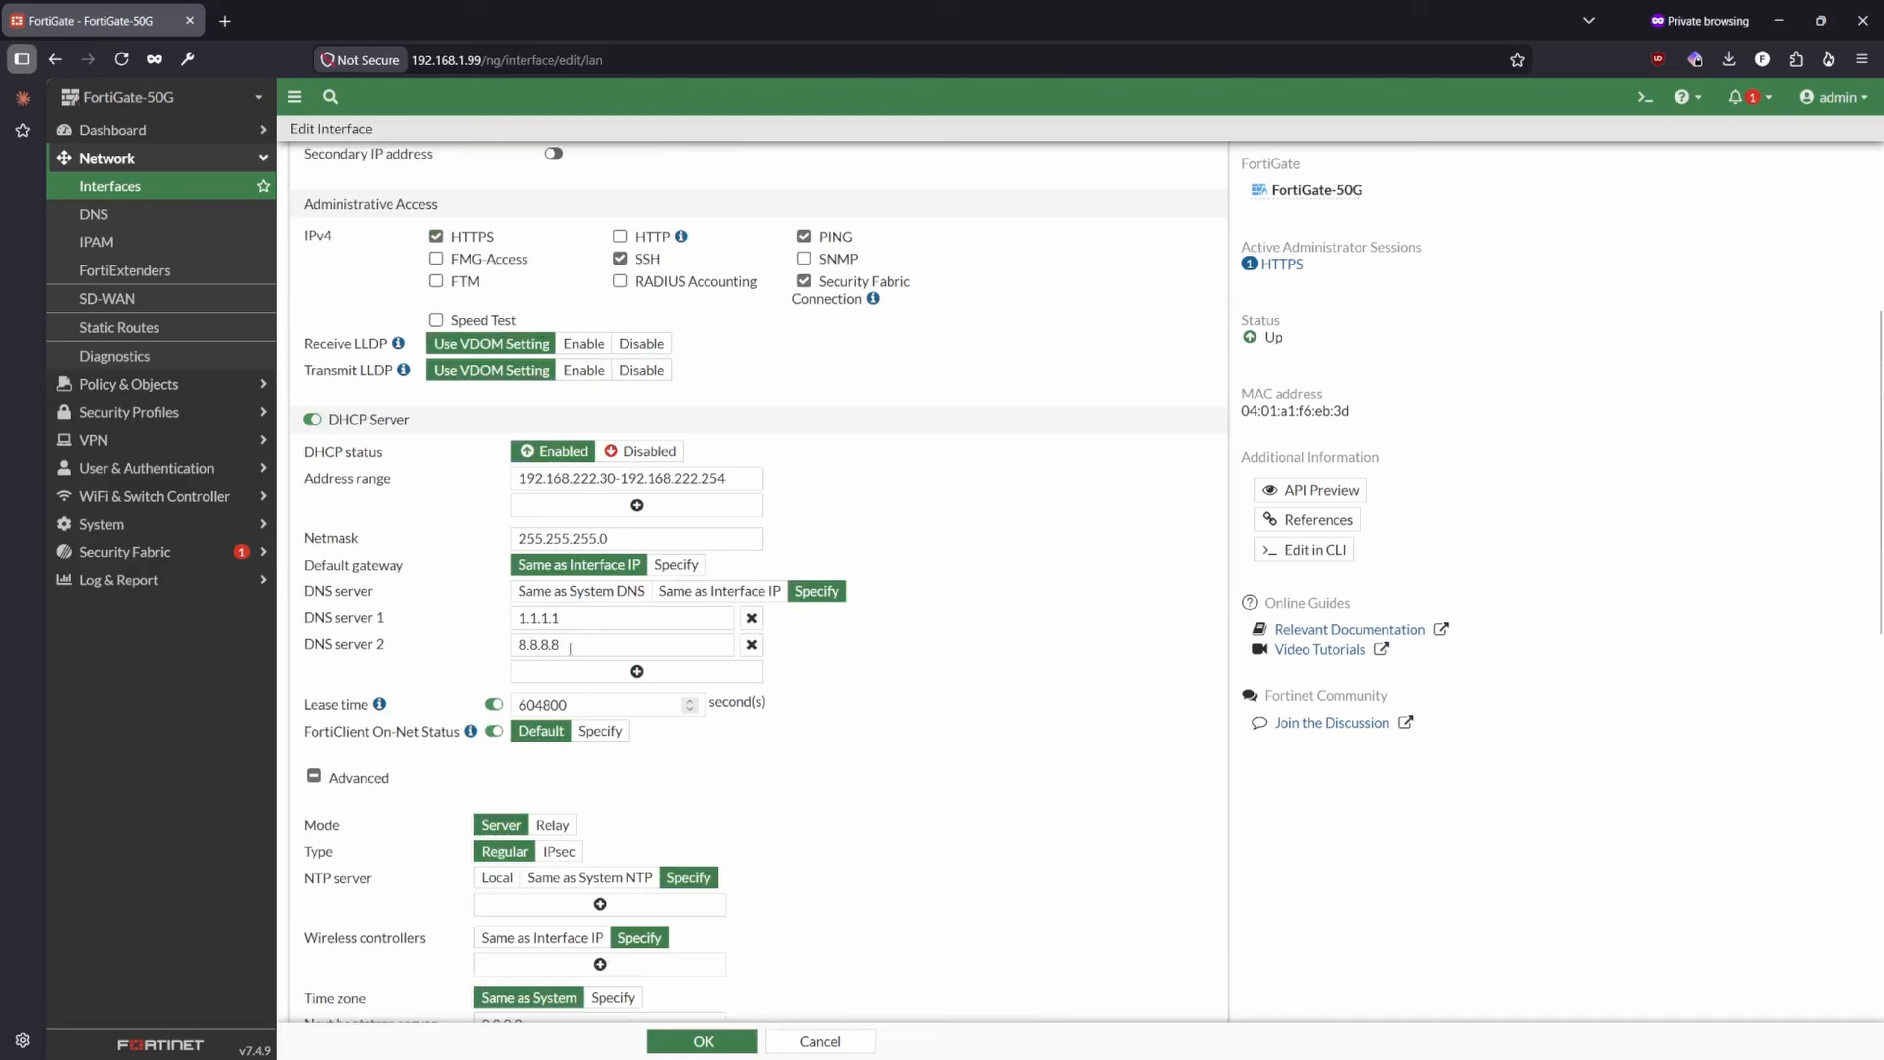
left_click(313, 776)
- Check the remaining lan interface settings, save the changes and accept continuing despite the connected admin session
scroll(316, 779, "down", 3)
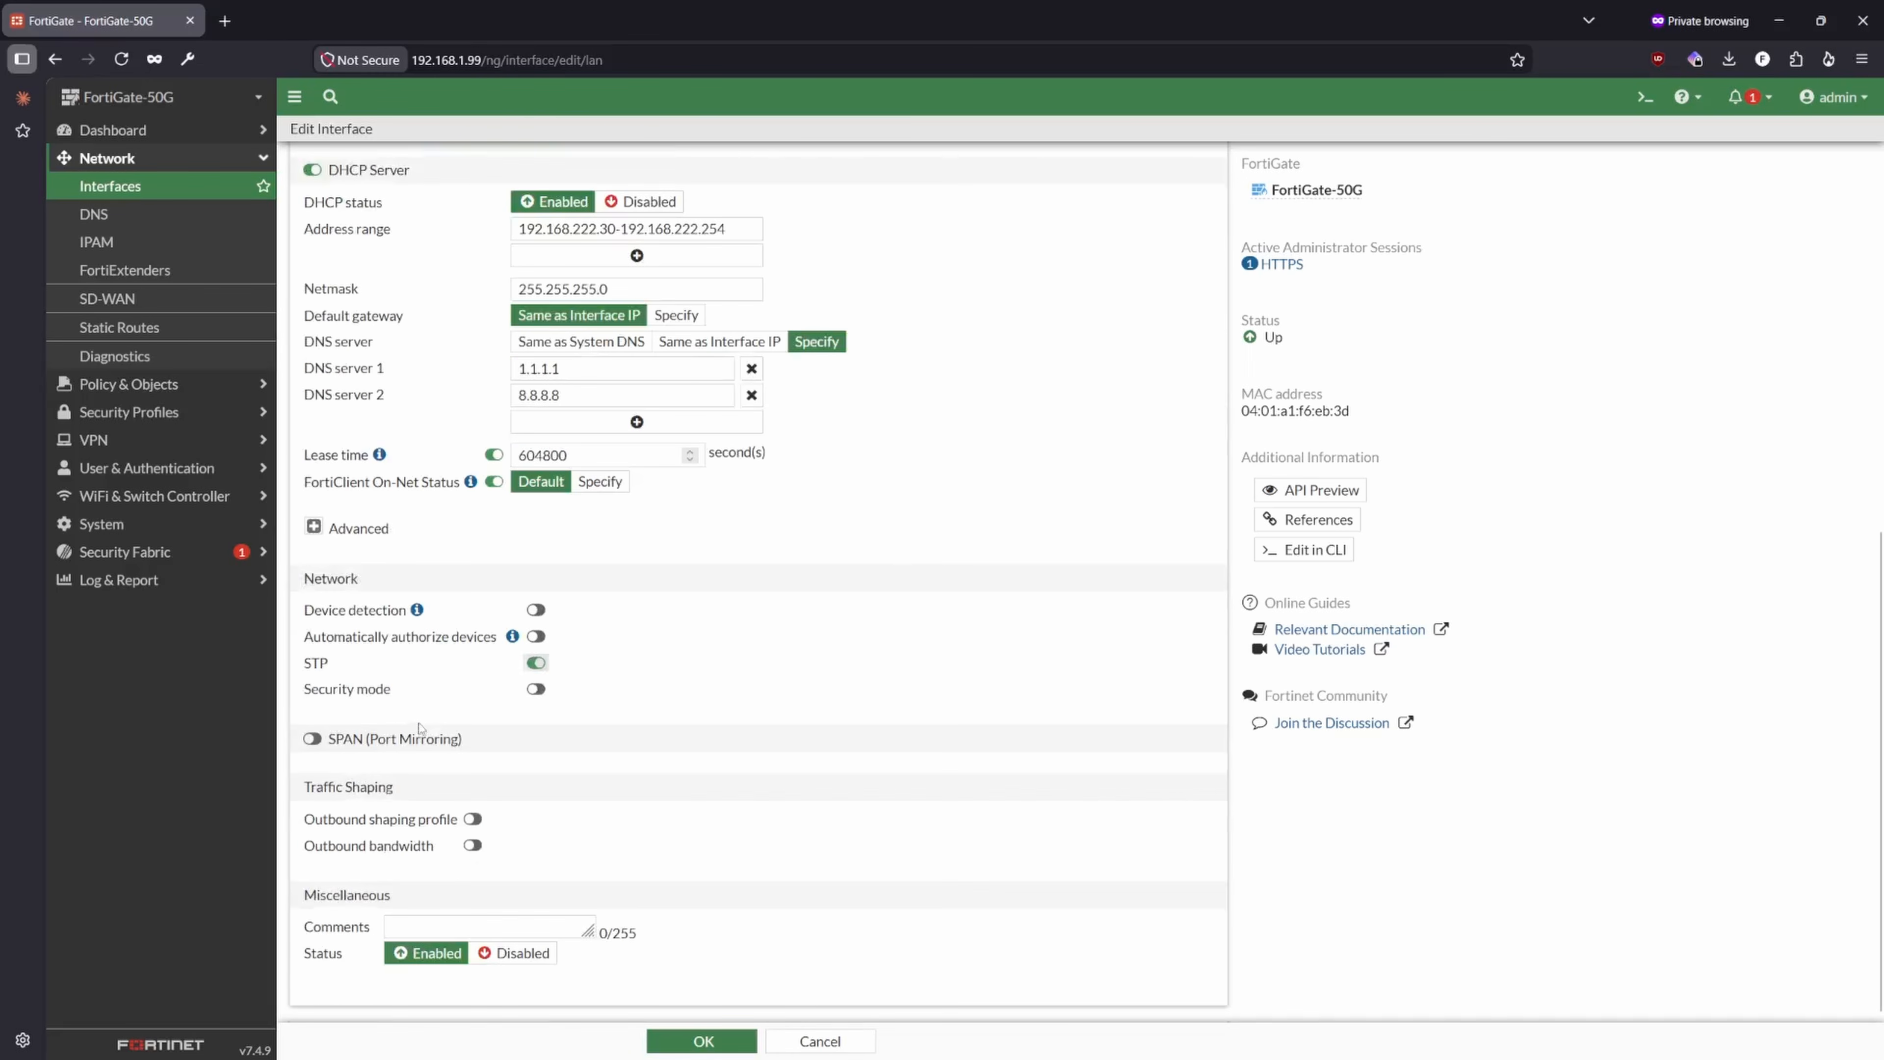
scroll(551, 910, "up", 5)
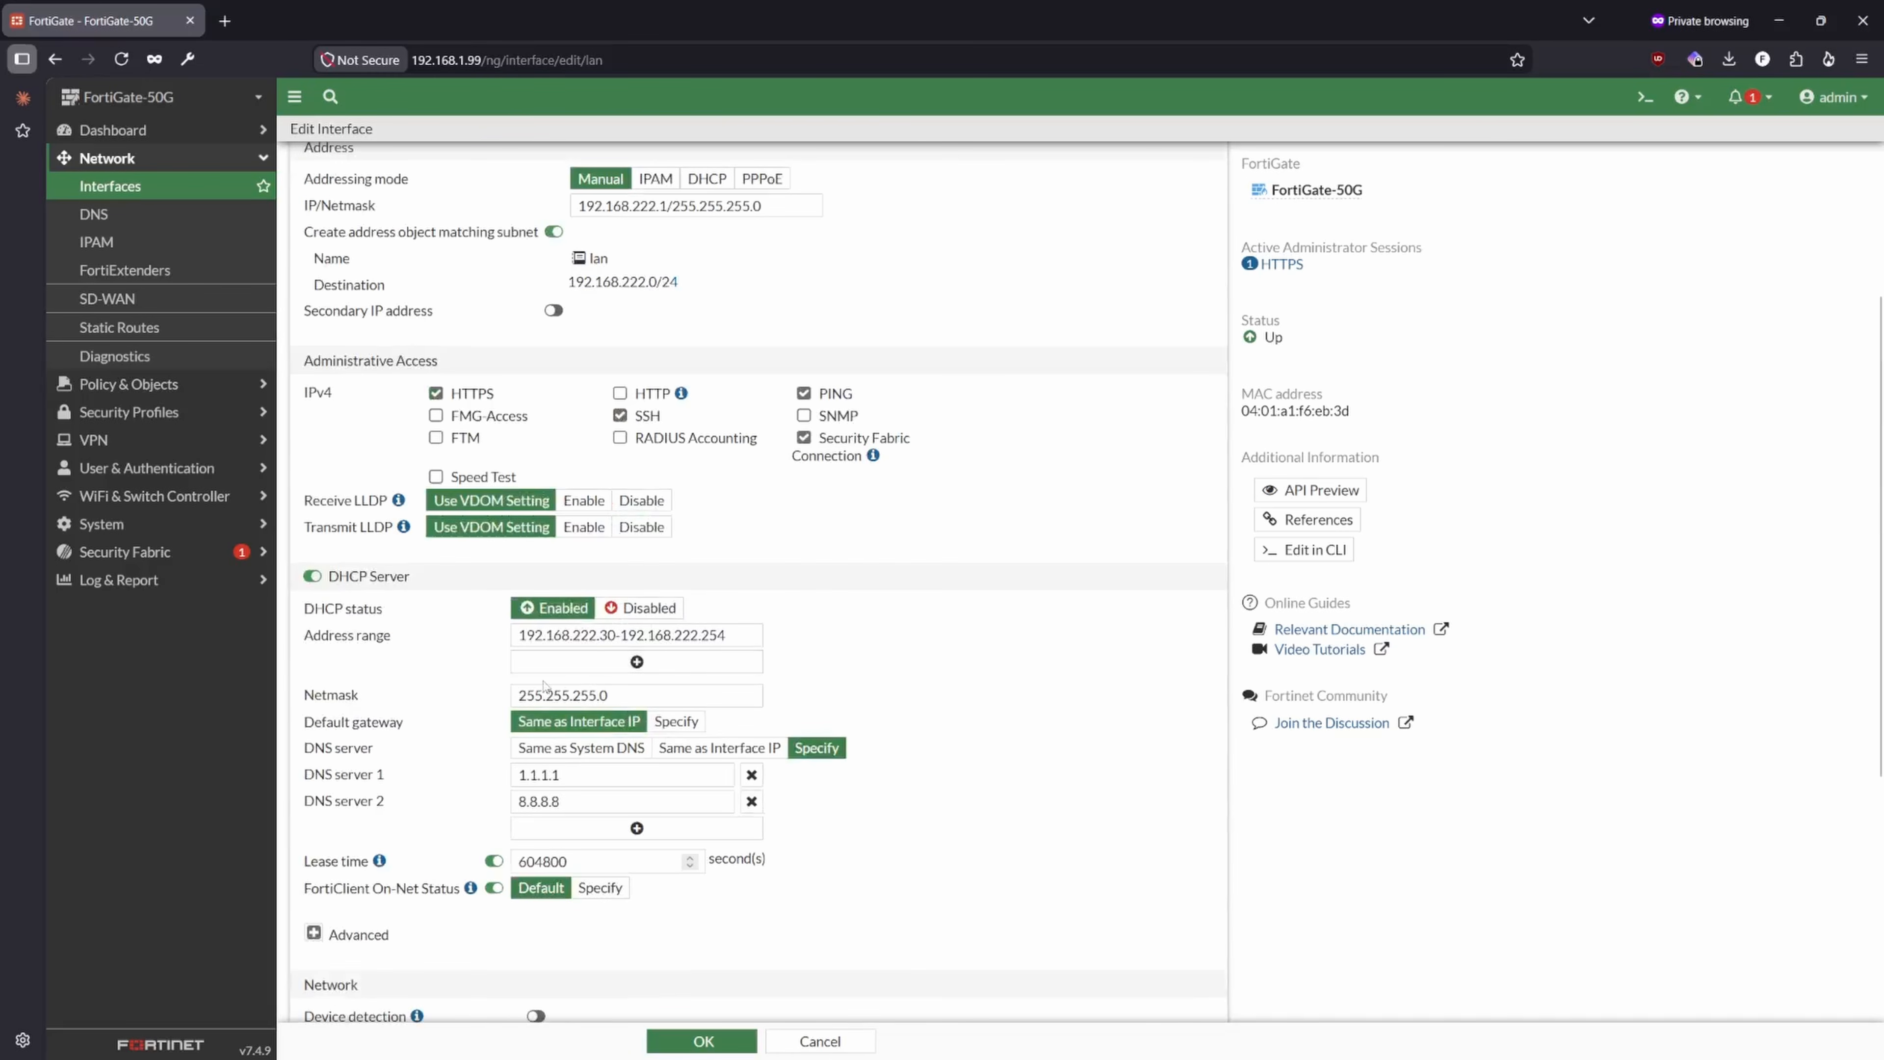
scroll(622, 636, "up", 3)
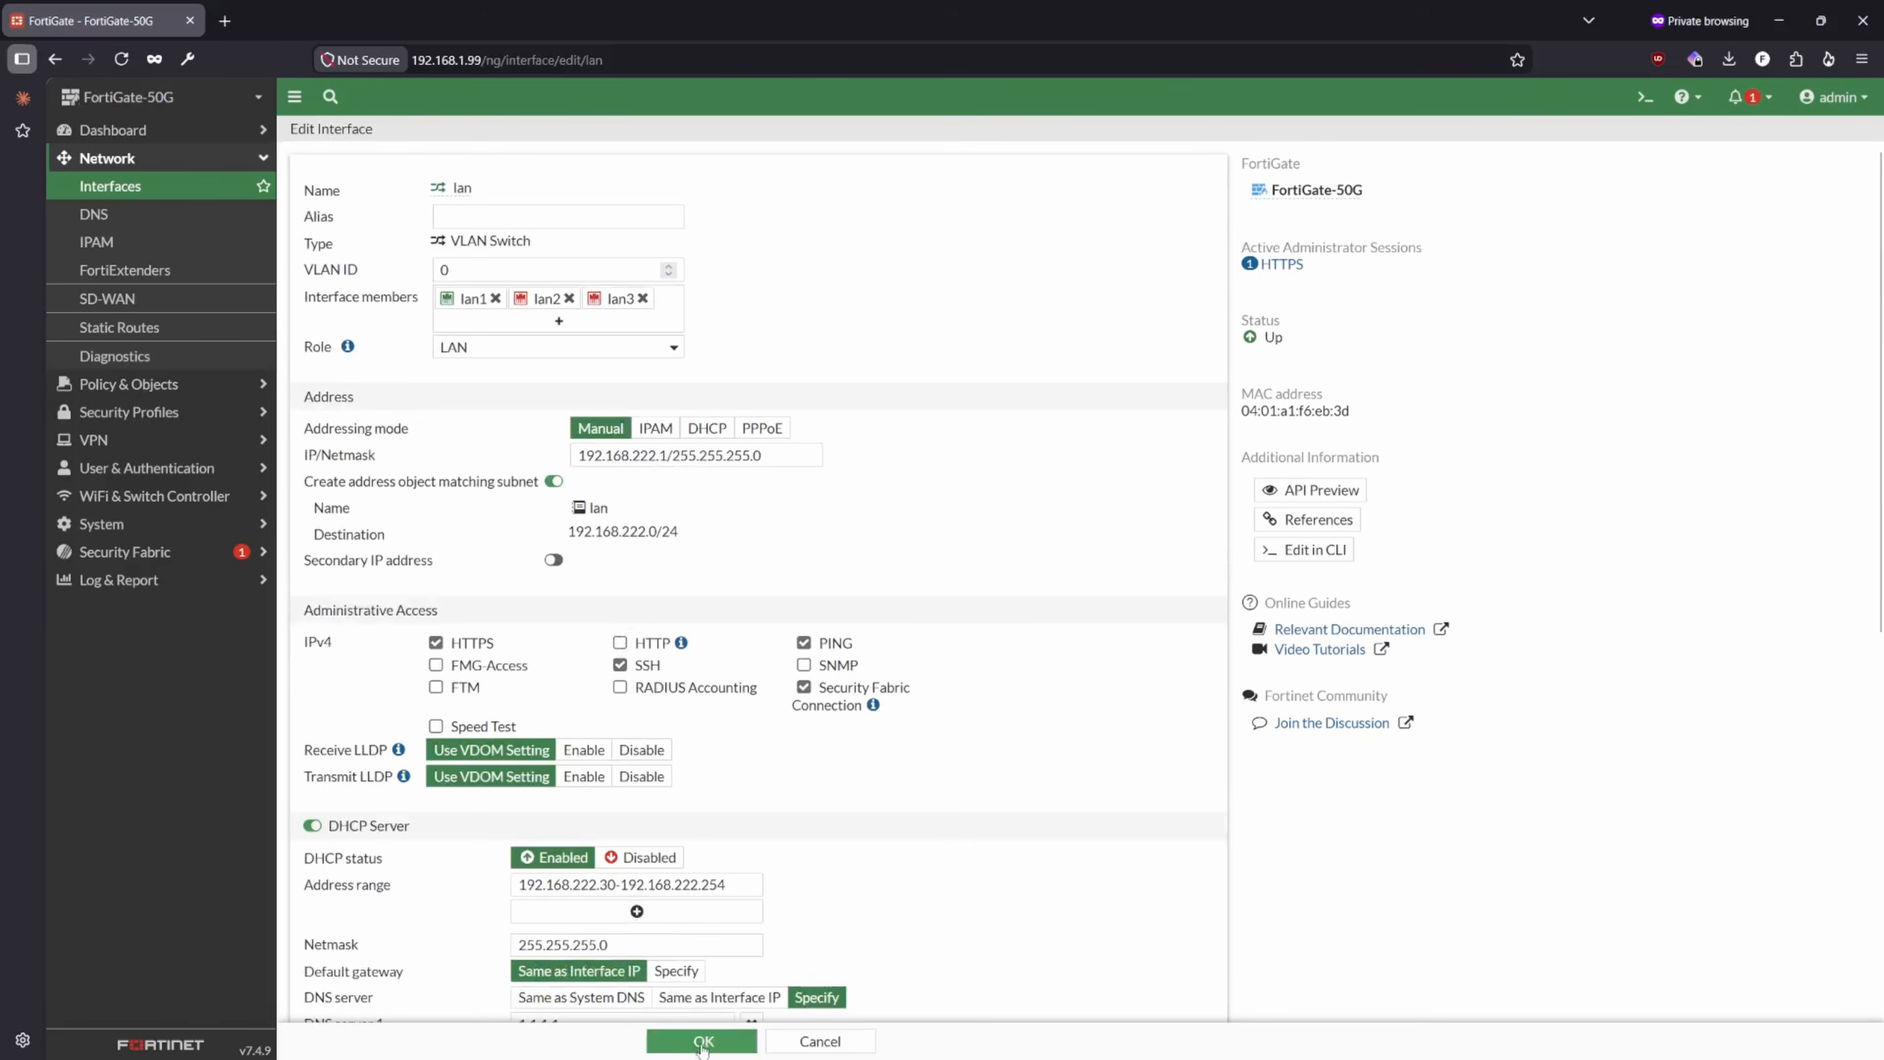
left_click(703, 1041)
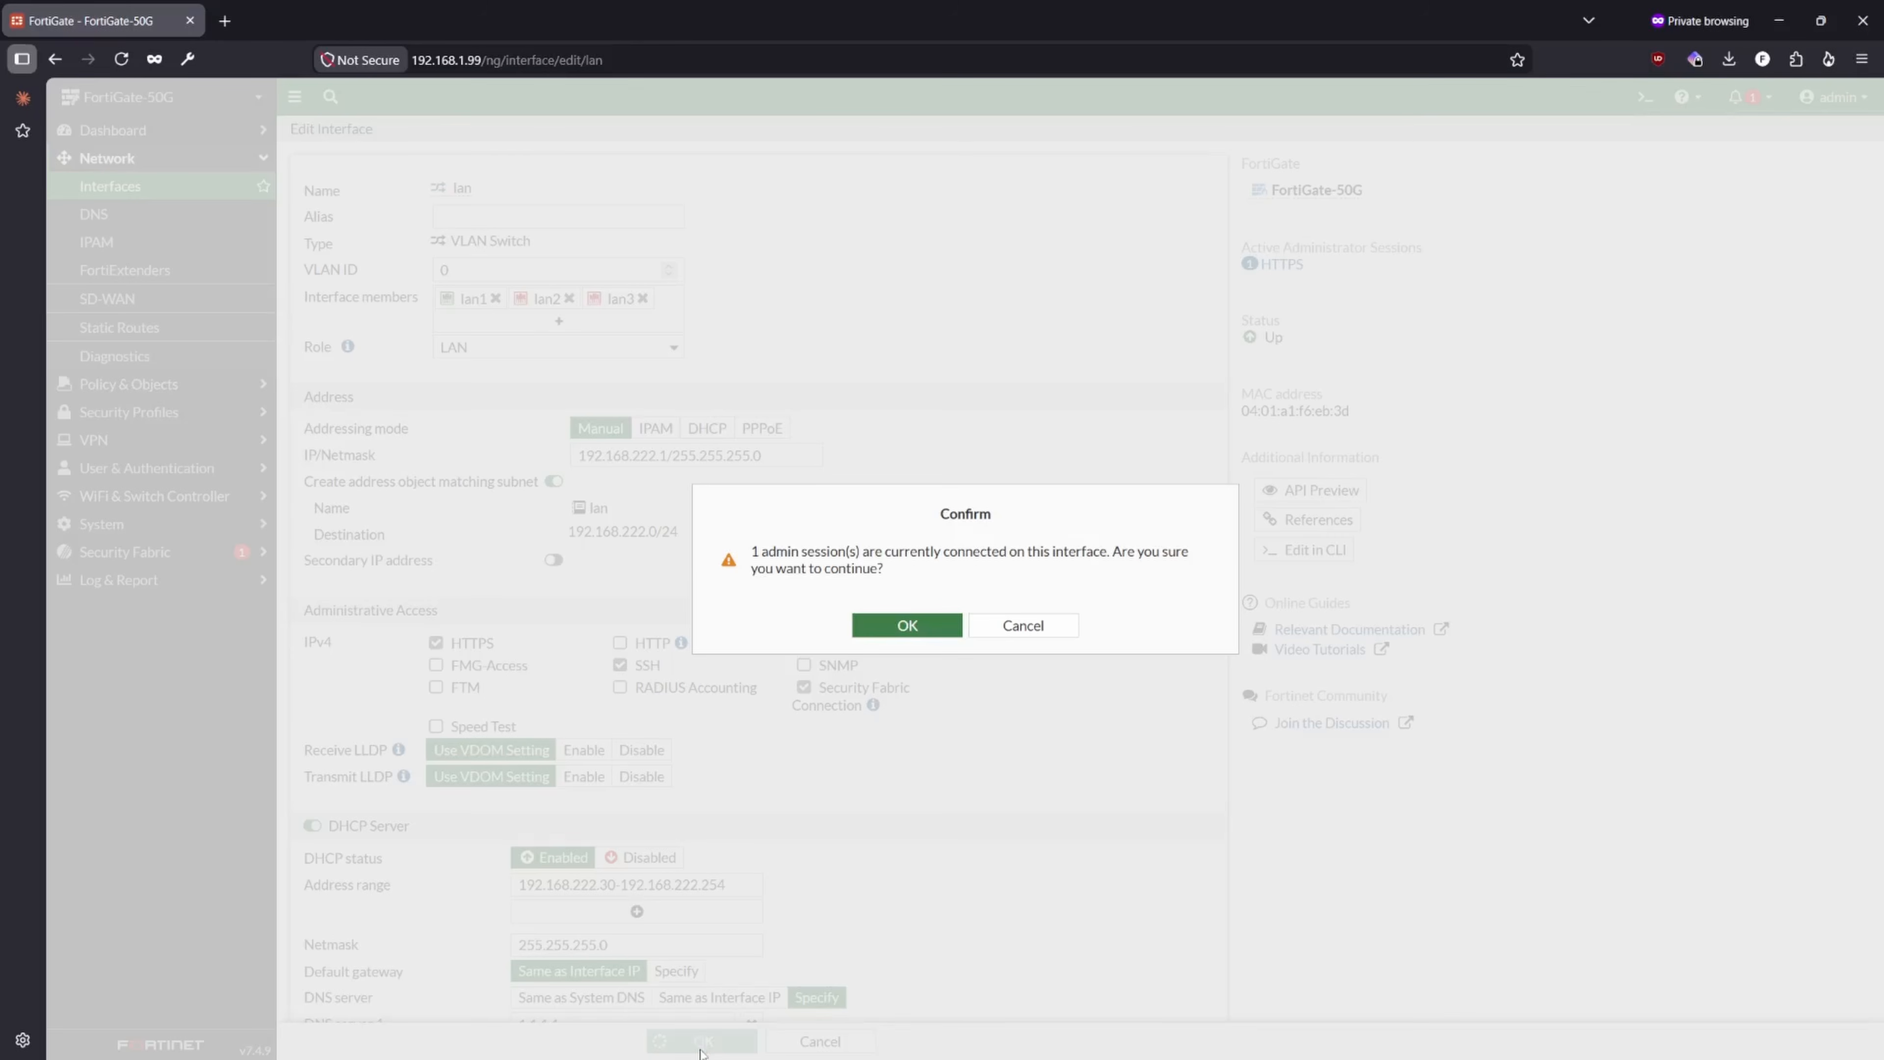
left_click(897, 636)
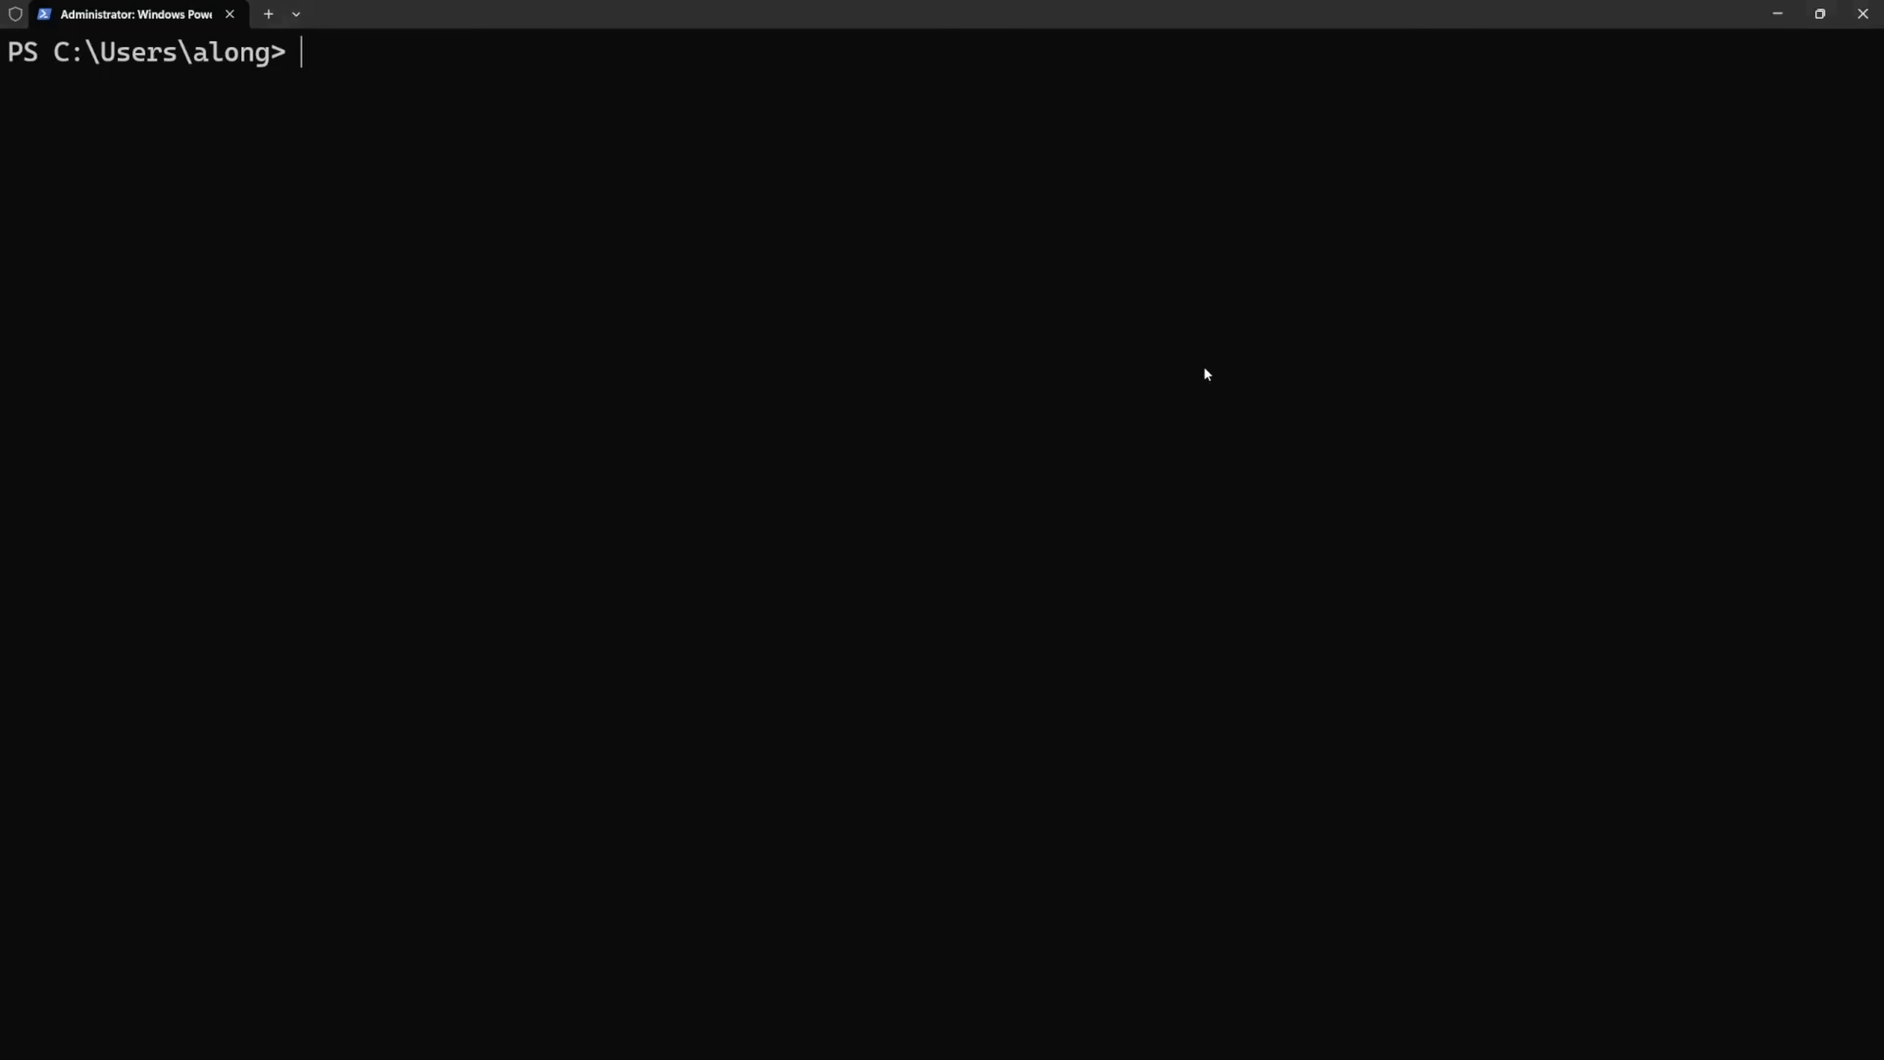
- Switch to PowerShell and run ipconfig /release, followed by ipconfig /renew, to request a new DHCP lease
type("ipconfig /release")
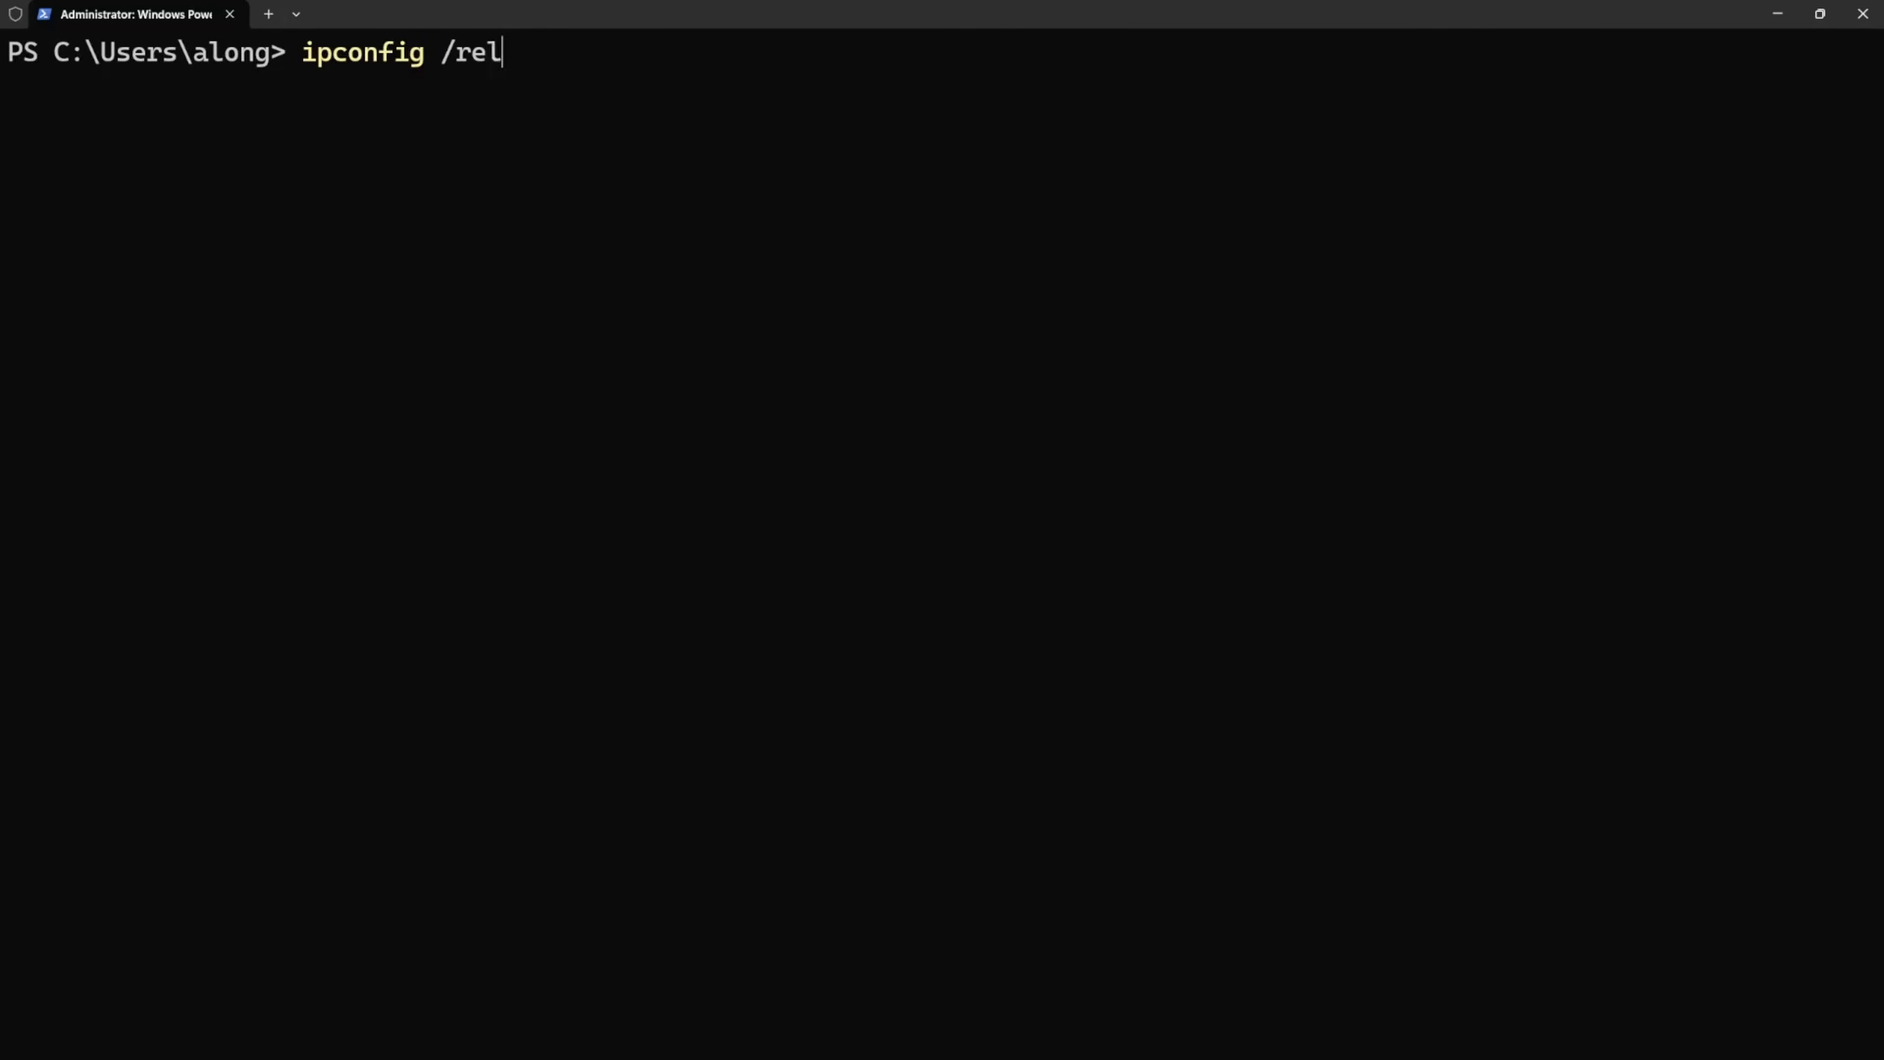
key("Return")
type("ipconf")
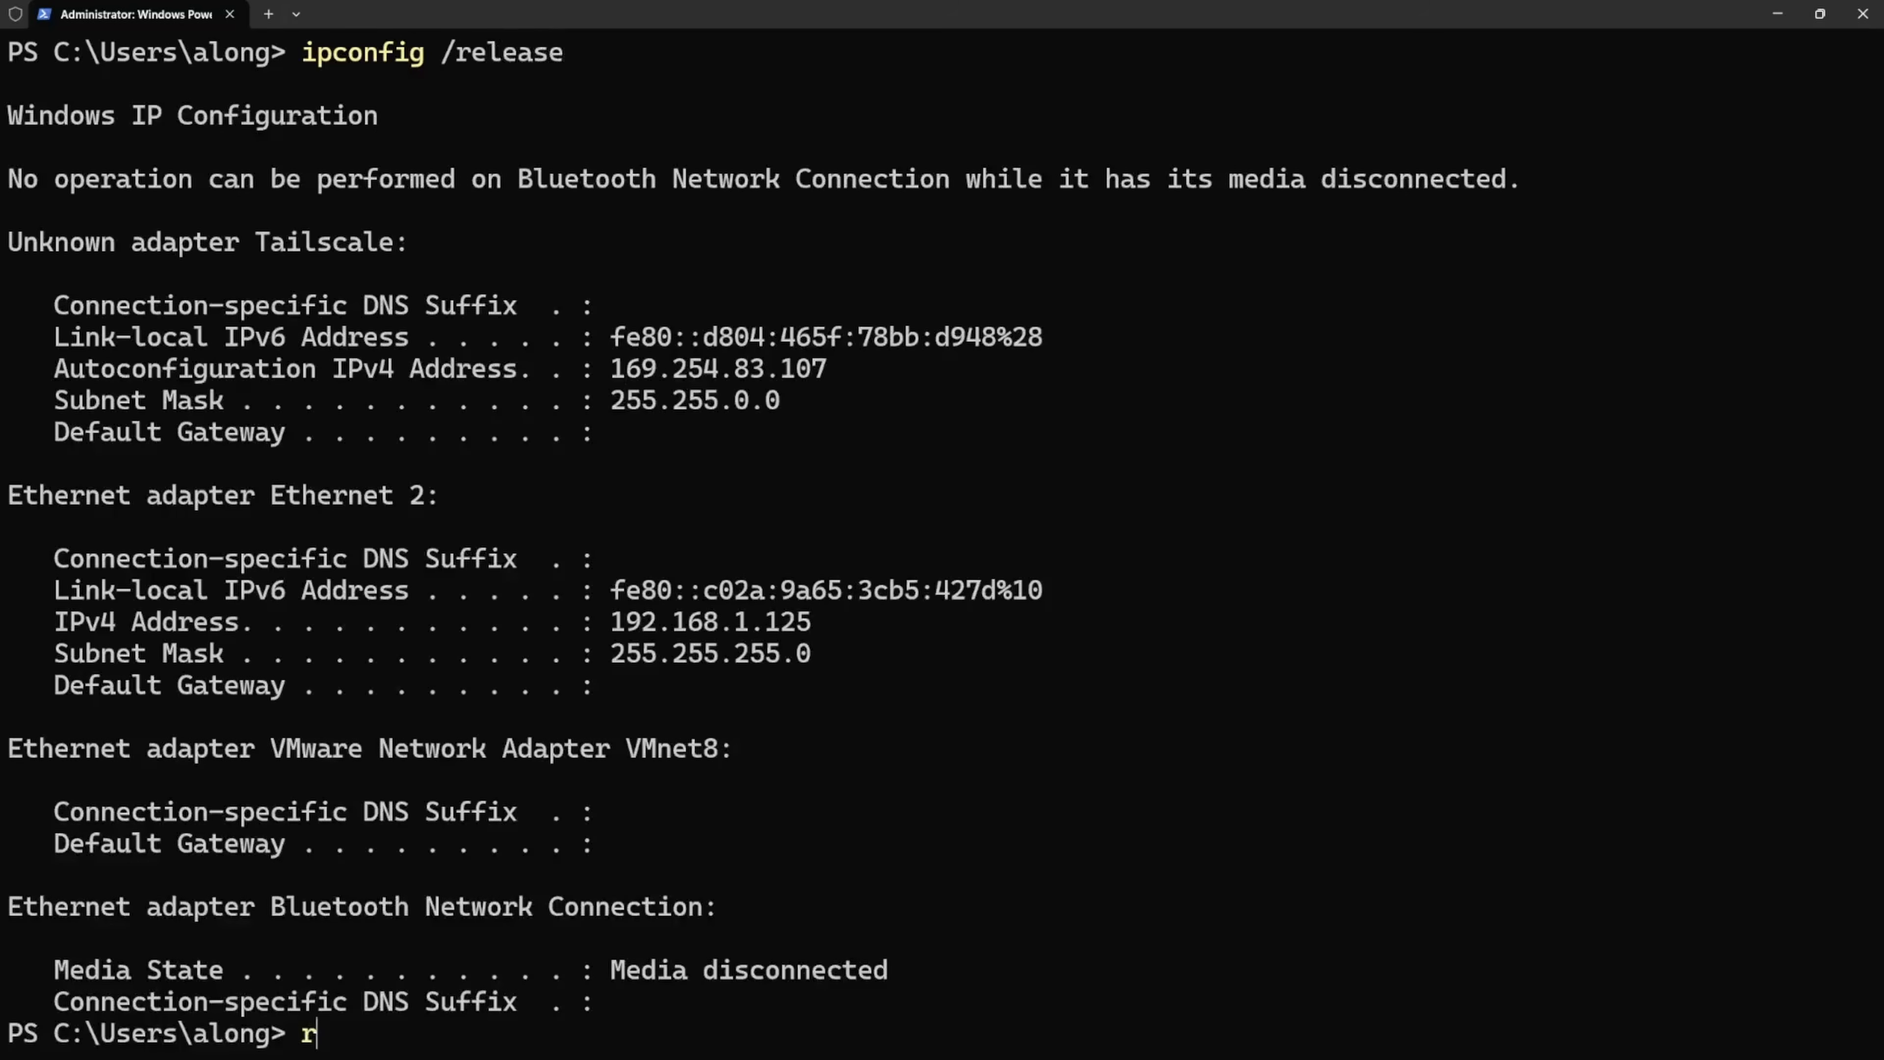
type("ig /renew")
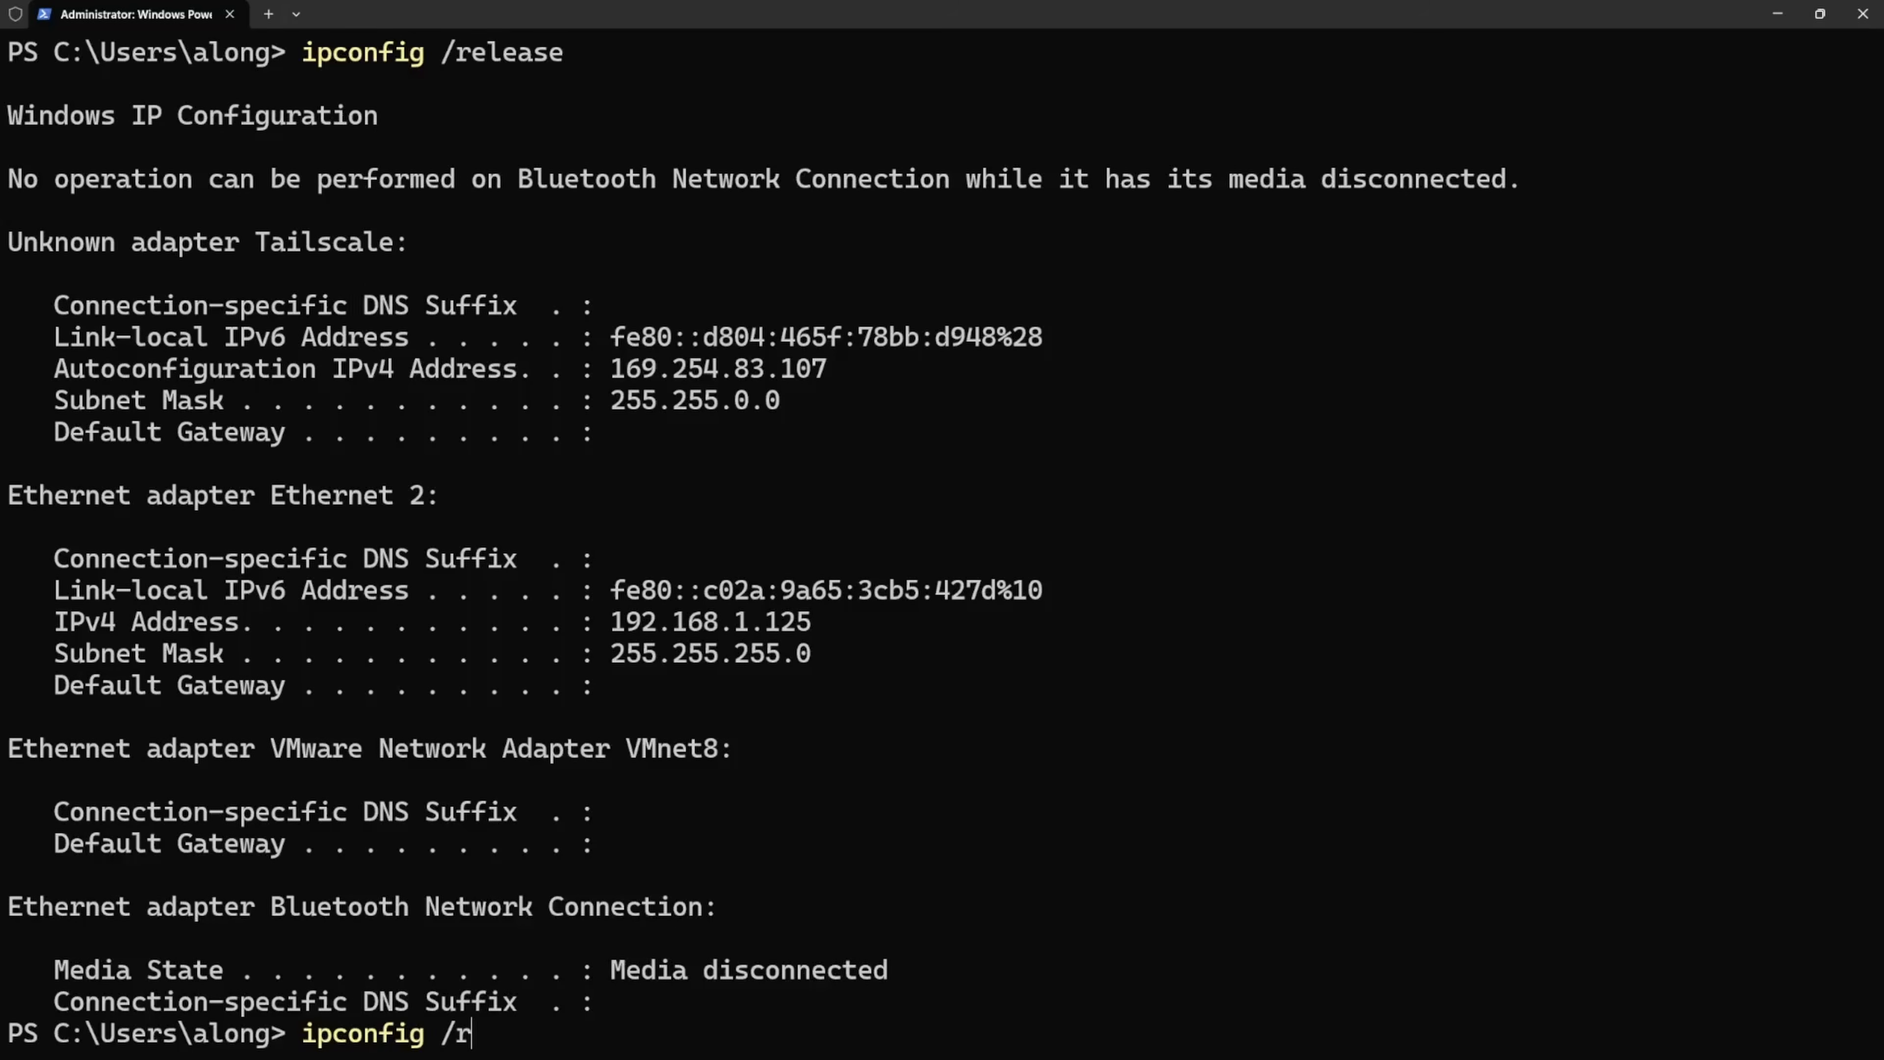
key("Return")
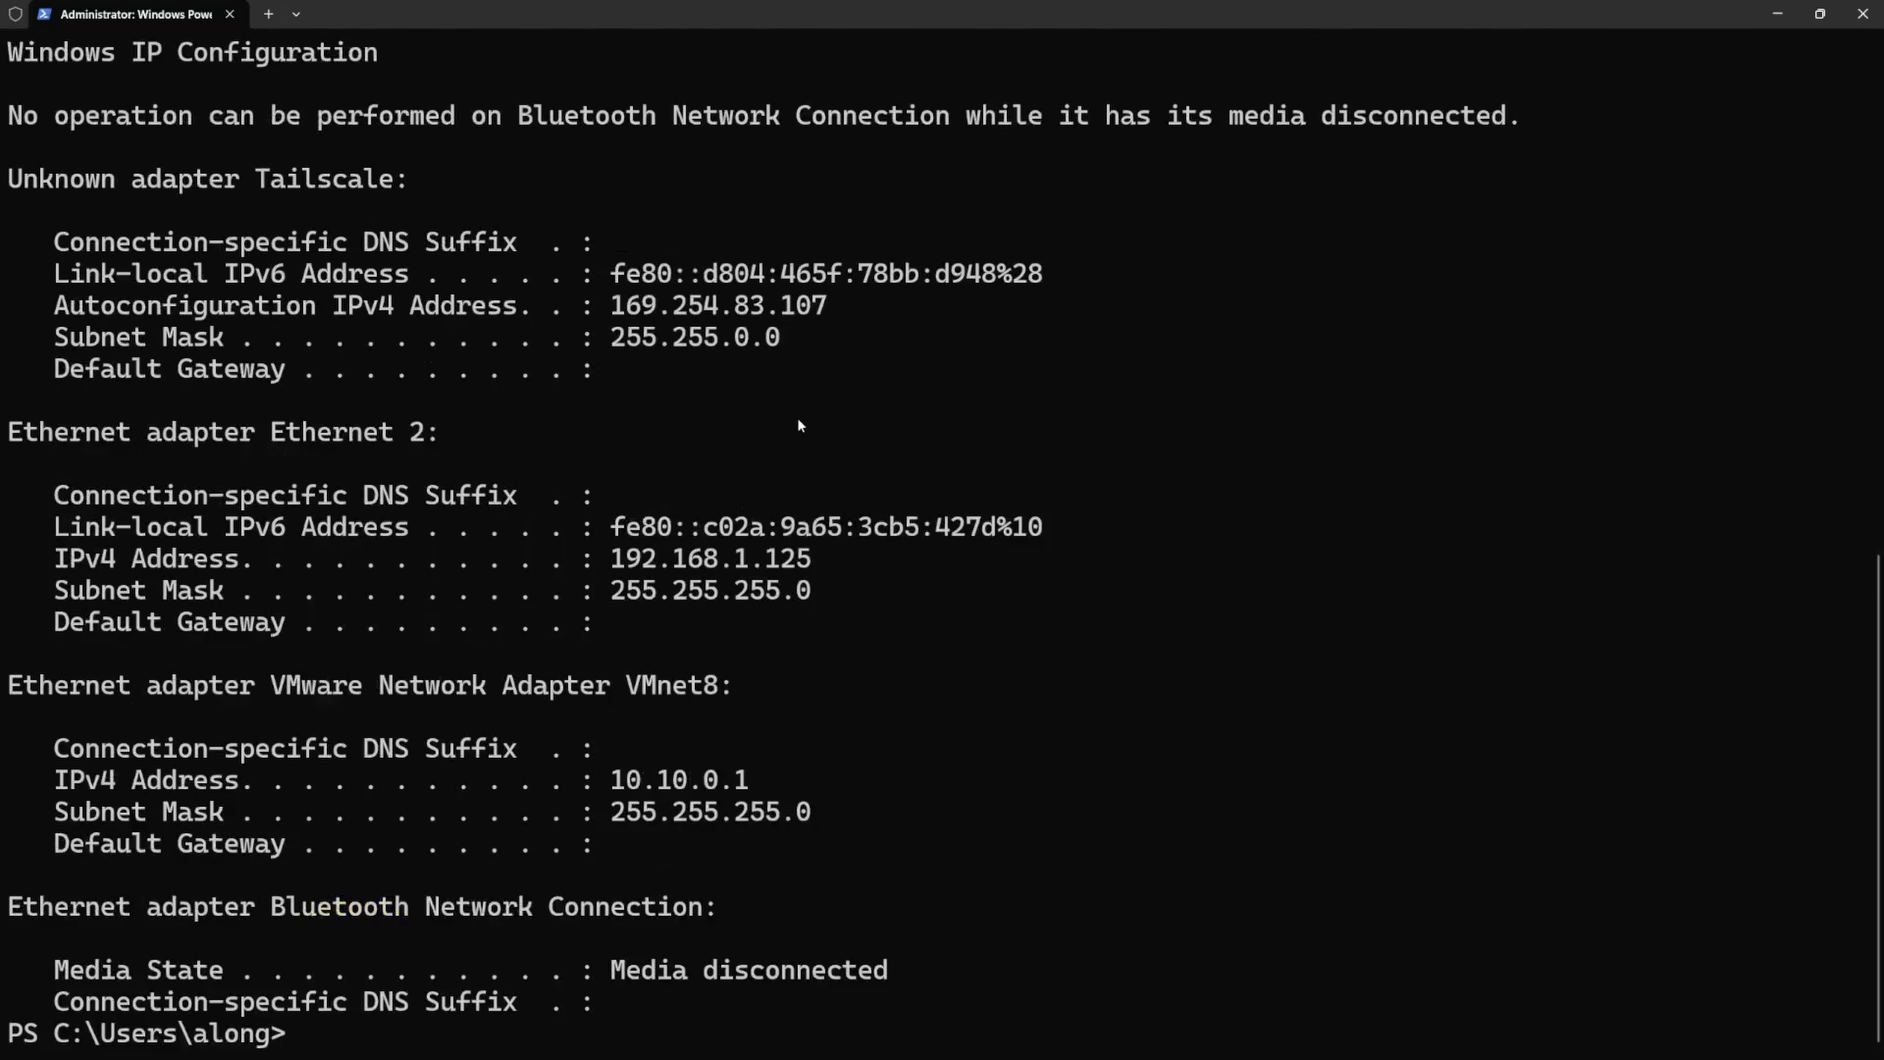
- Run ipconfig and check the IPv4 address of the Ethernet 2 adapter
type("ipconfig")
key("Return")
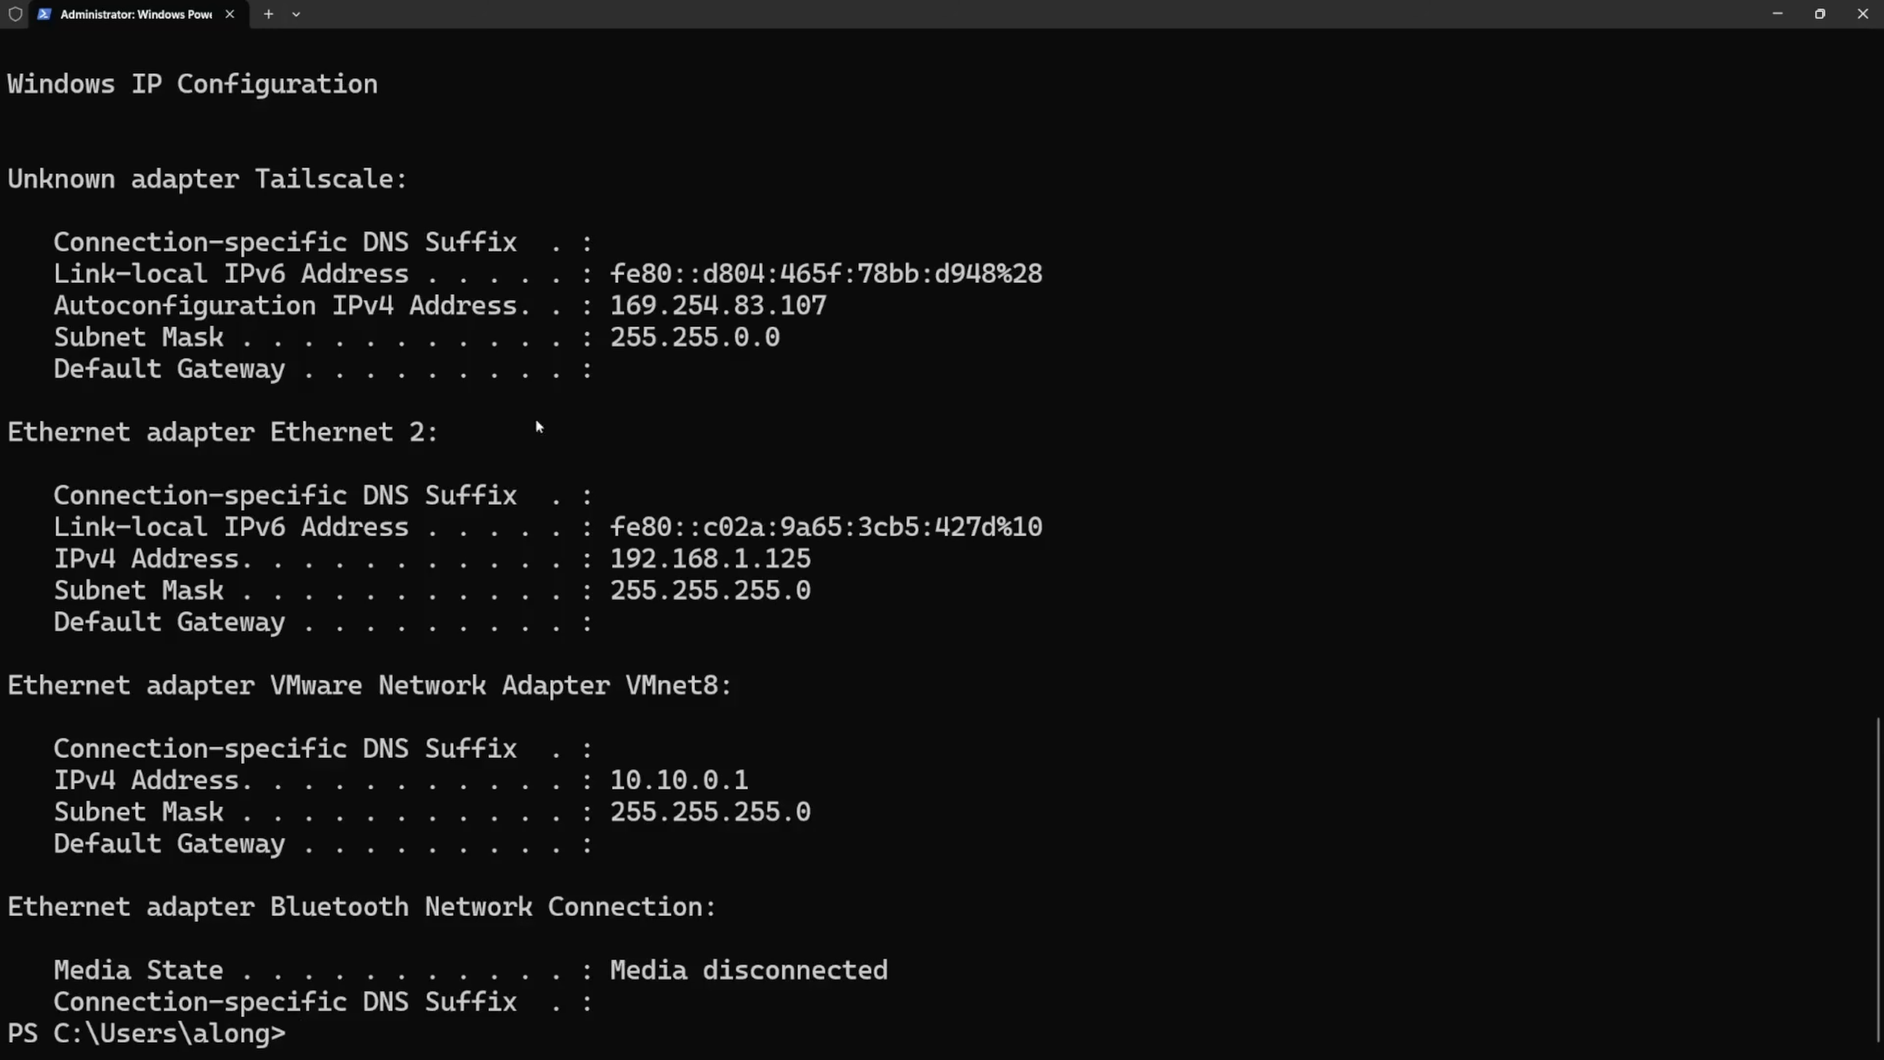
left_click_drag(814, 558, 611, 558)
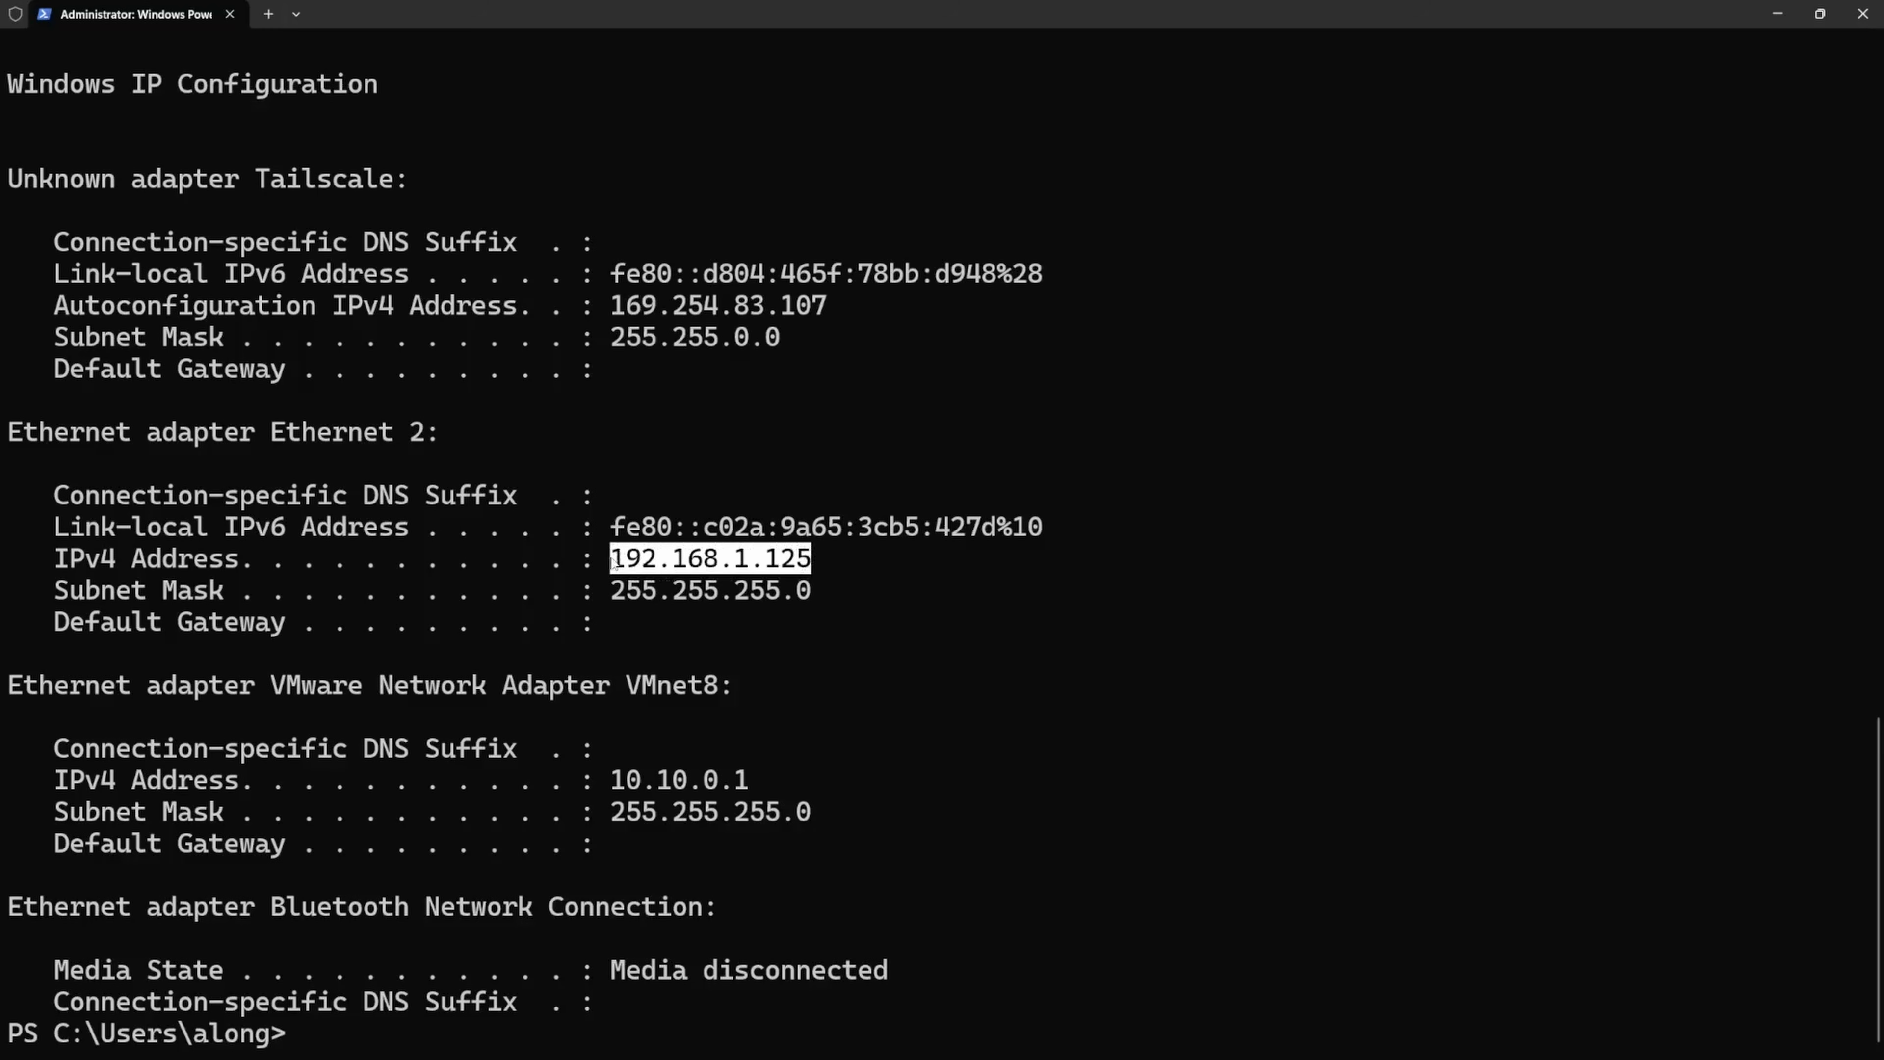
right_click(623, 565)
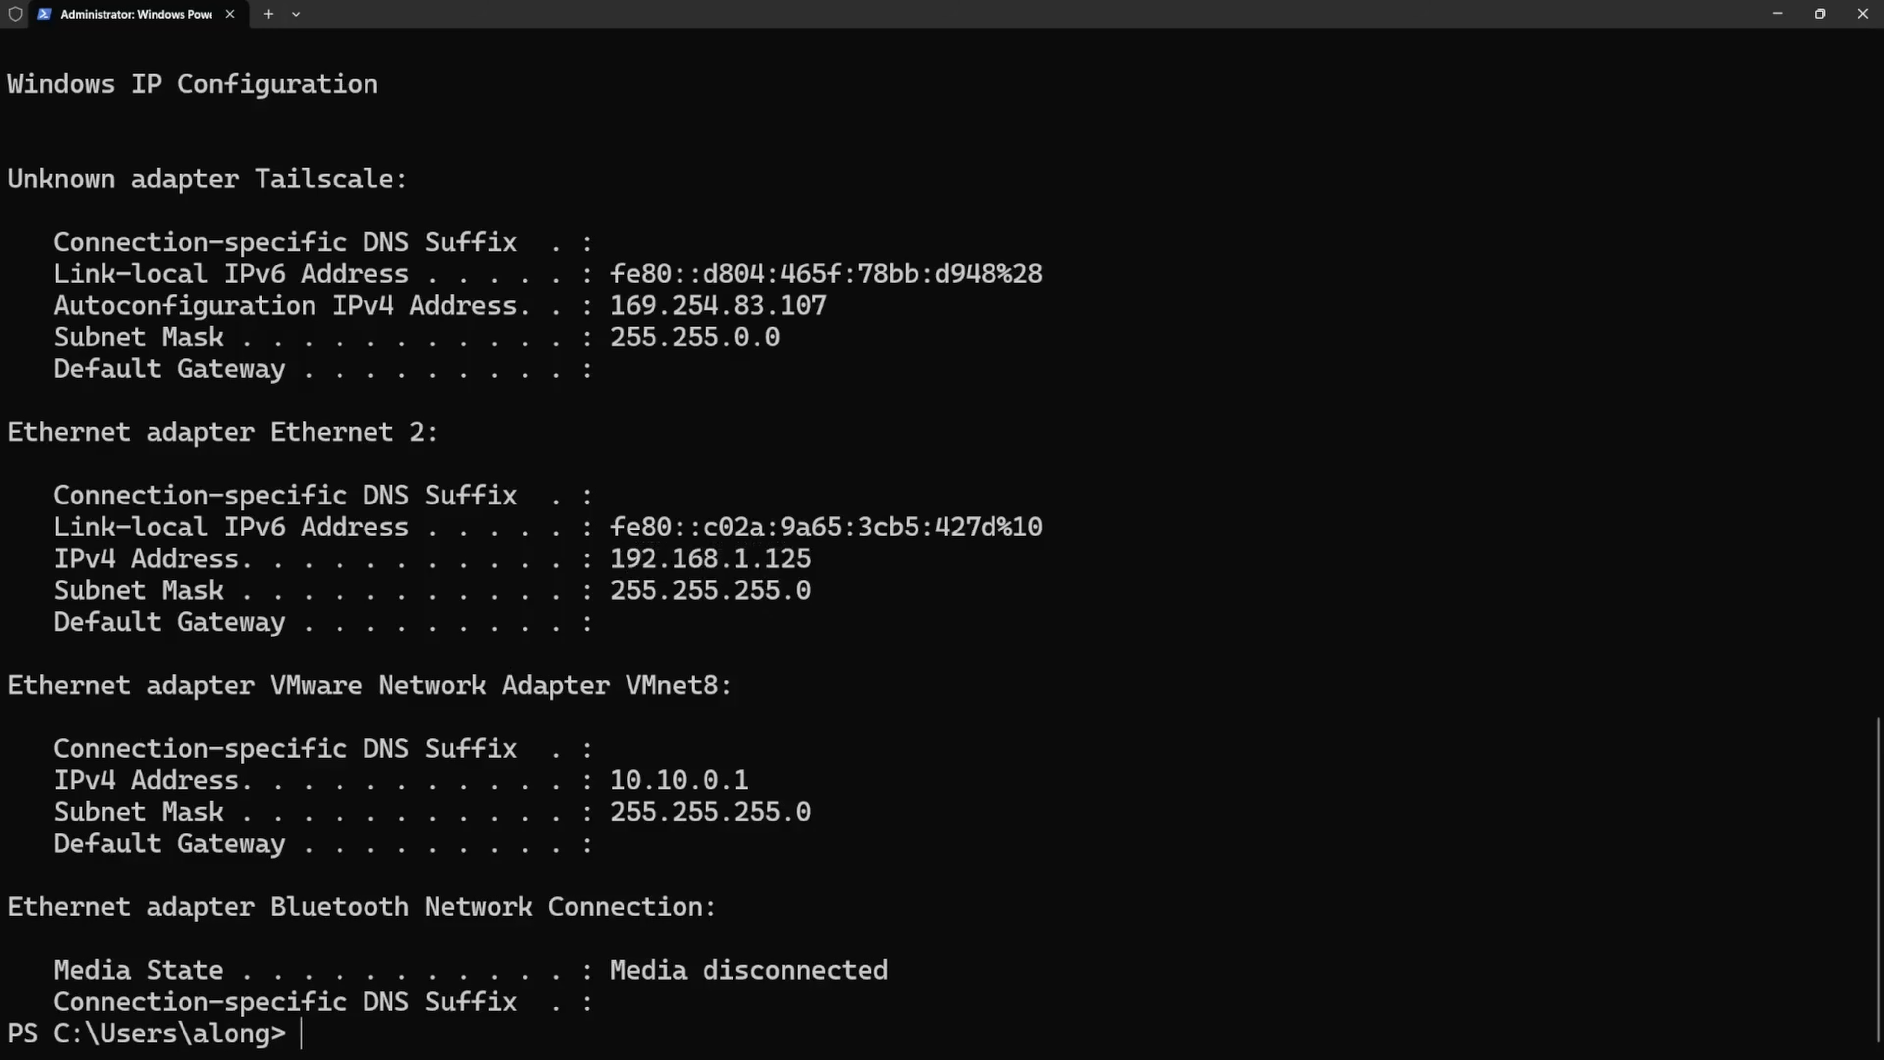
- In Network and Sharing Center, set Ethernet 2's Internet Protocol Version 4 to obtain the DNS server address automatically, and apply the change
key("alt+Tab")
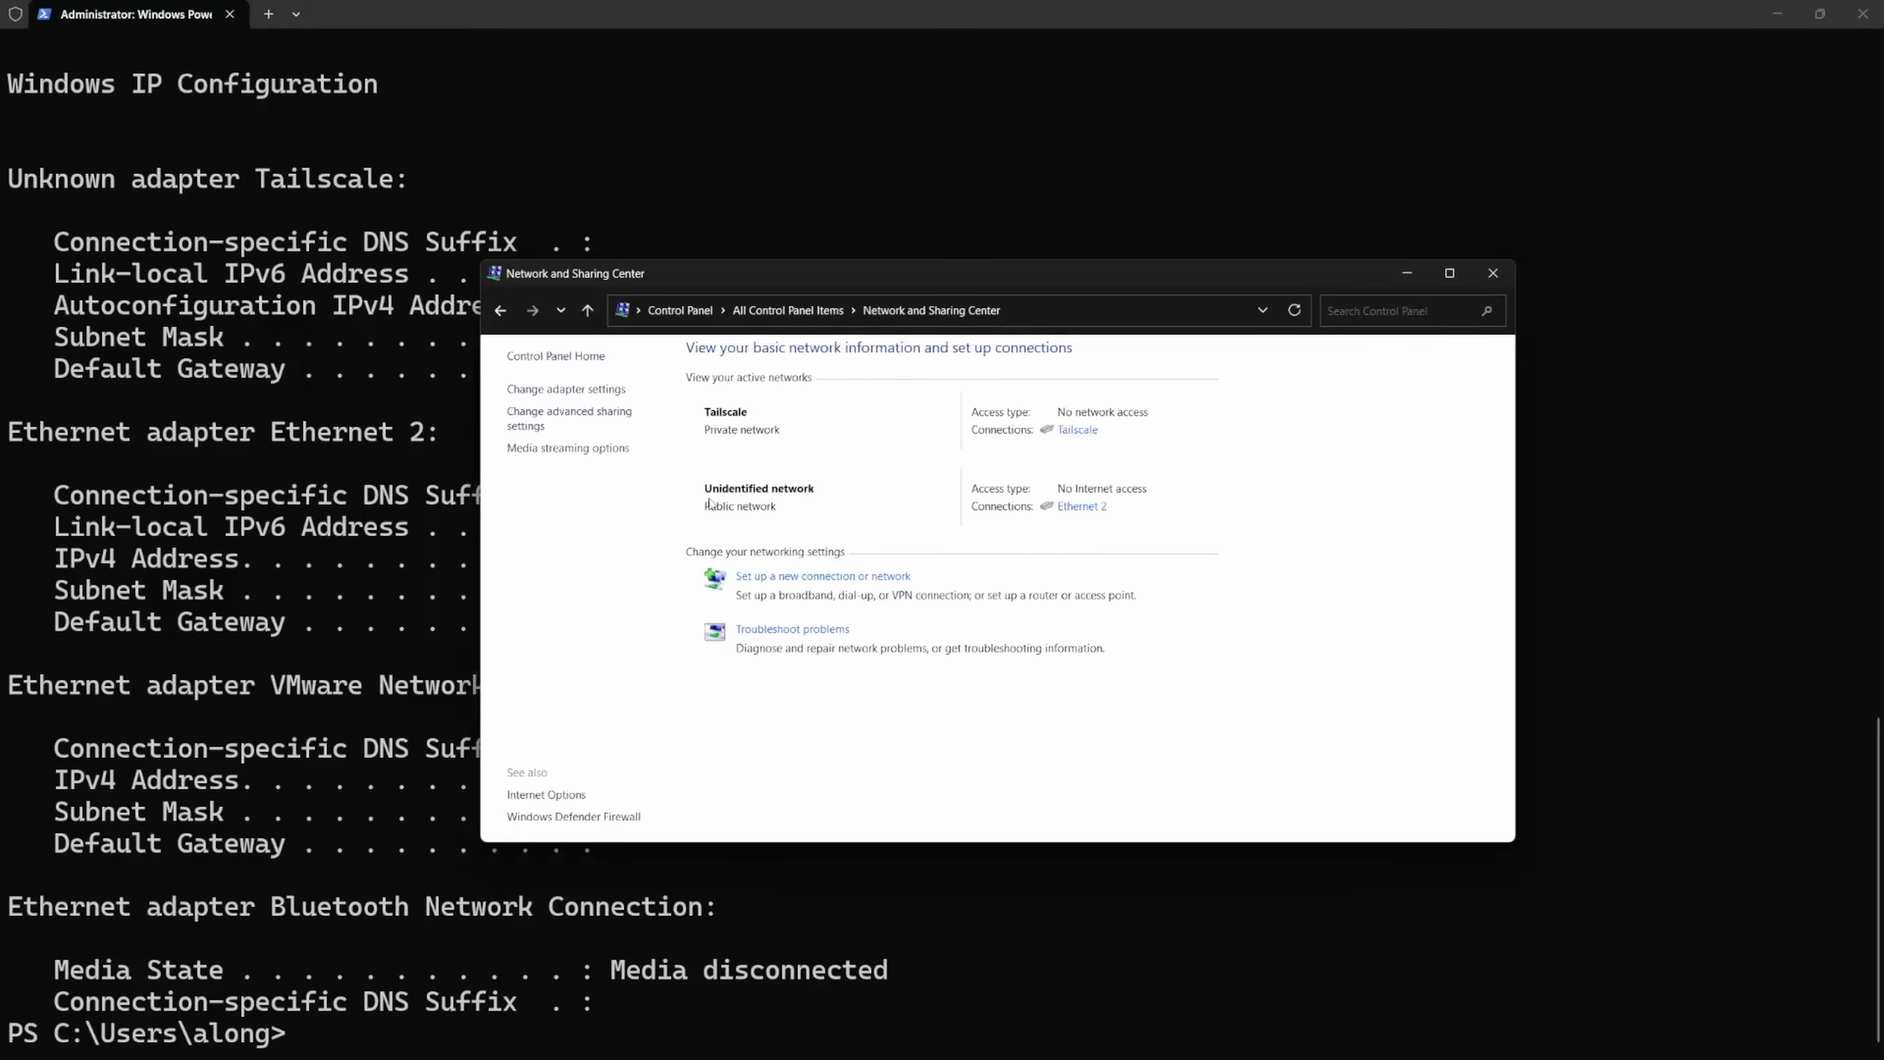
left_click(1087, 513)
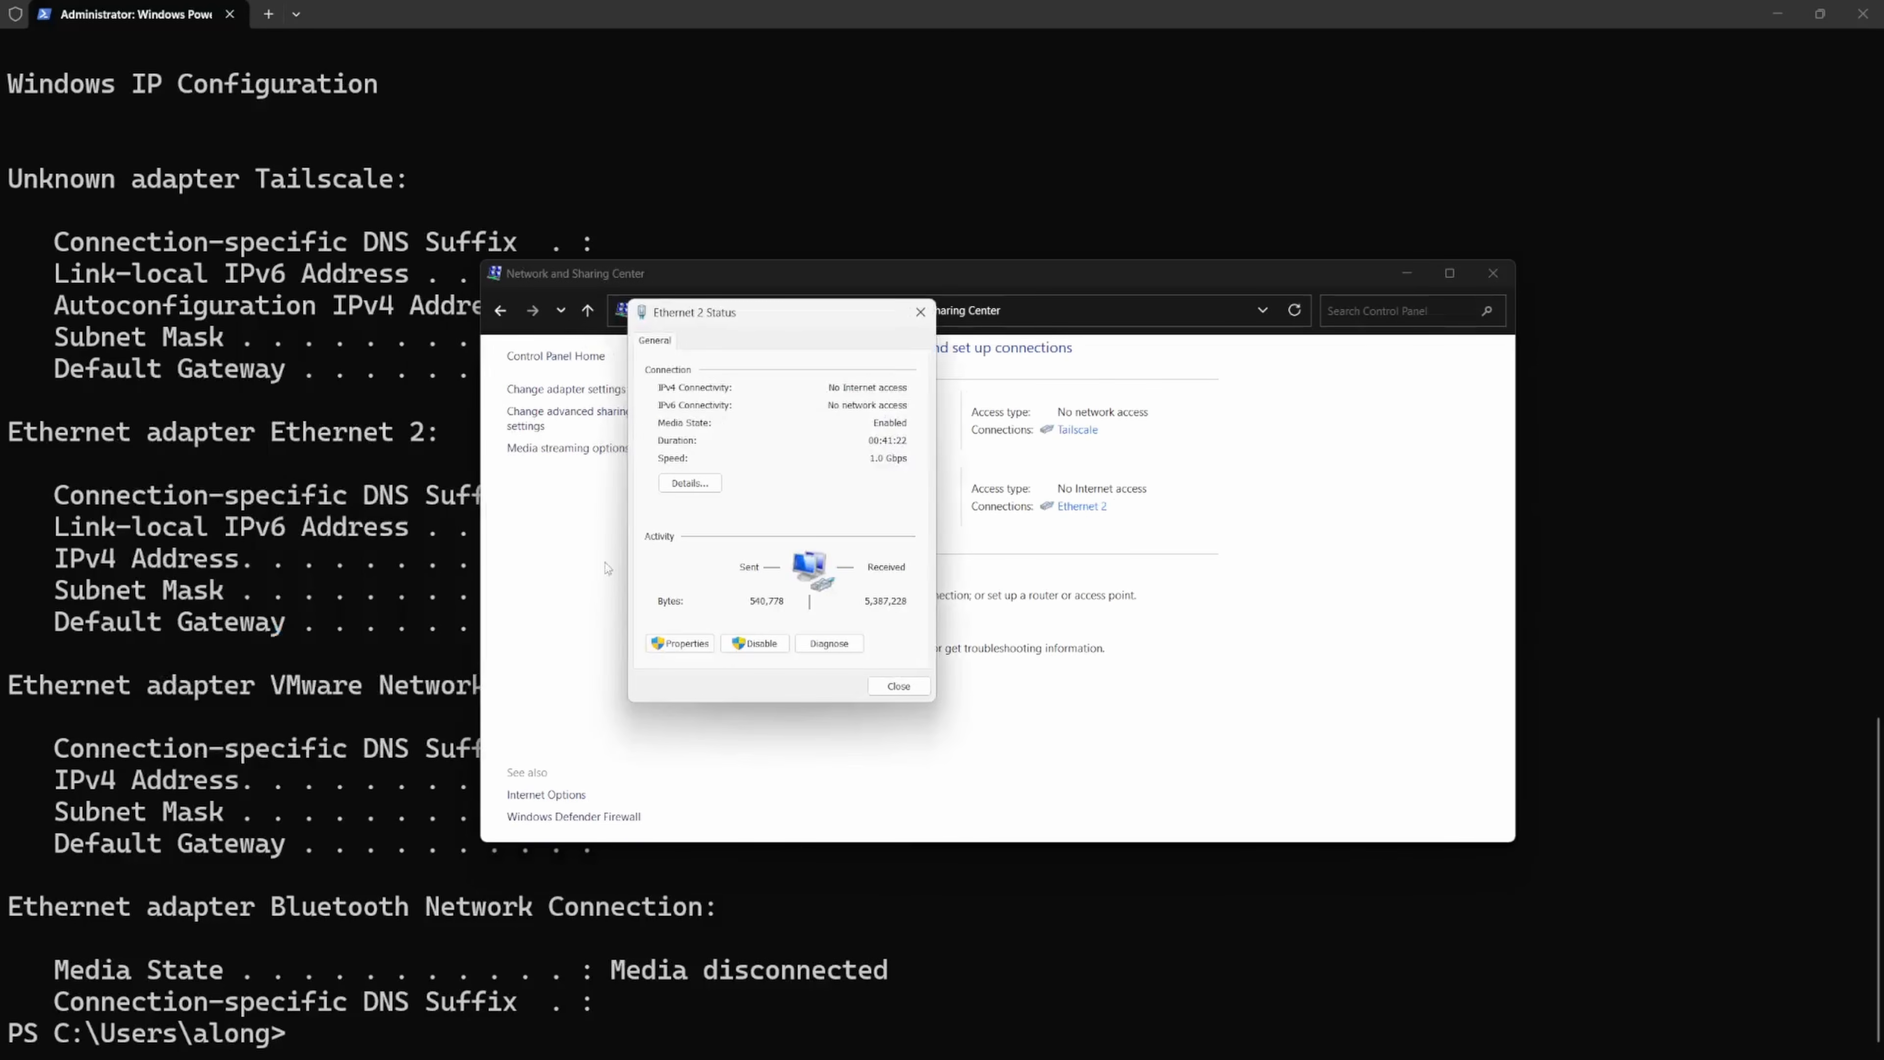
left_click(679, 646)
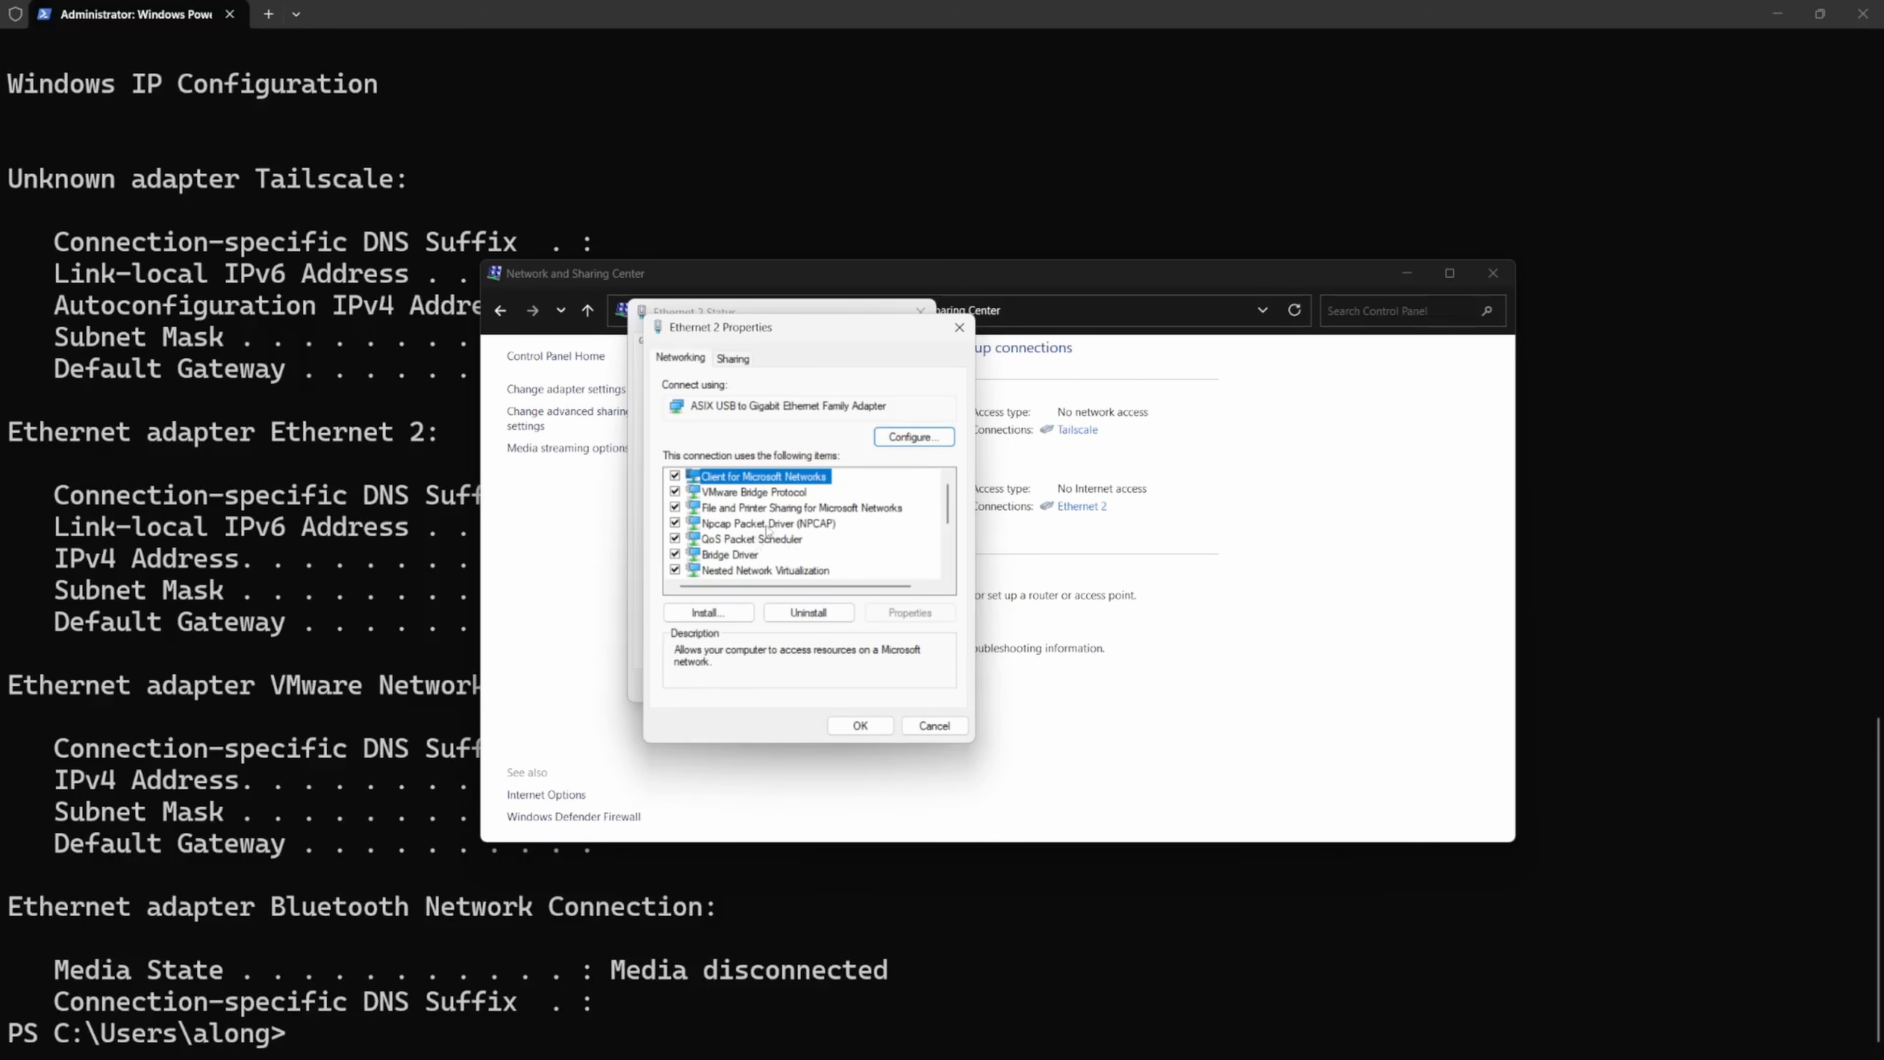
scroll(790, 530, "down", 1)
left_click(788, 525)
left_click(787, 539)
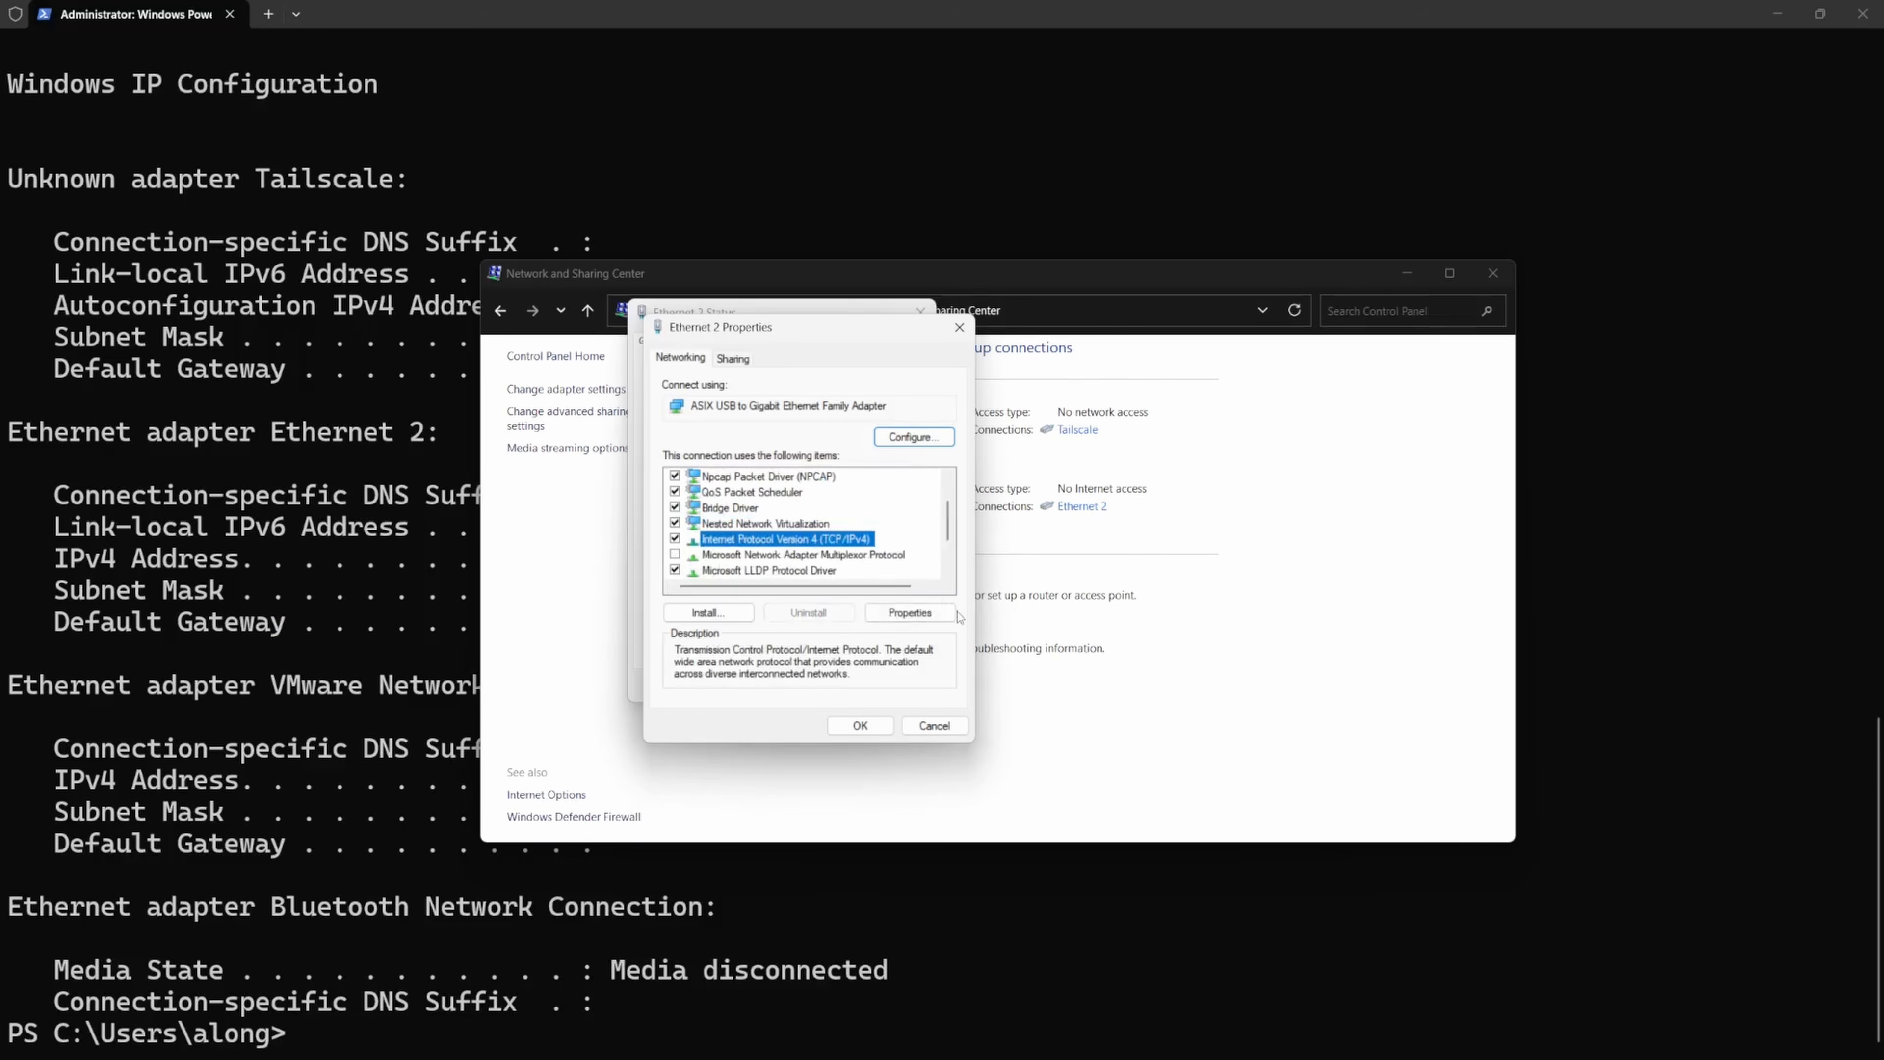
left_click(894, 614)
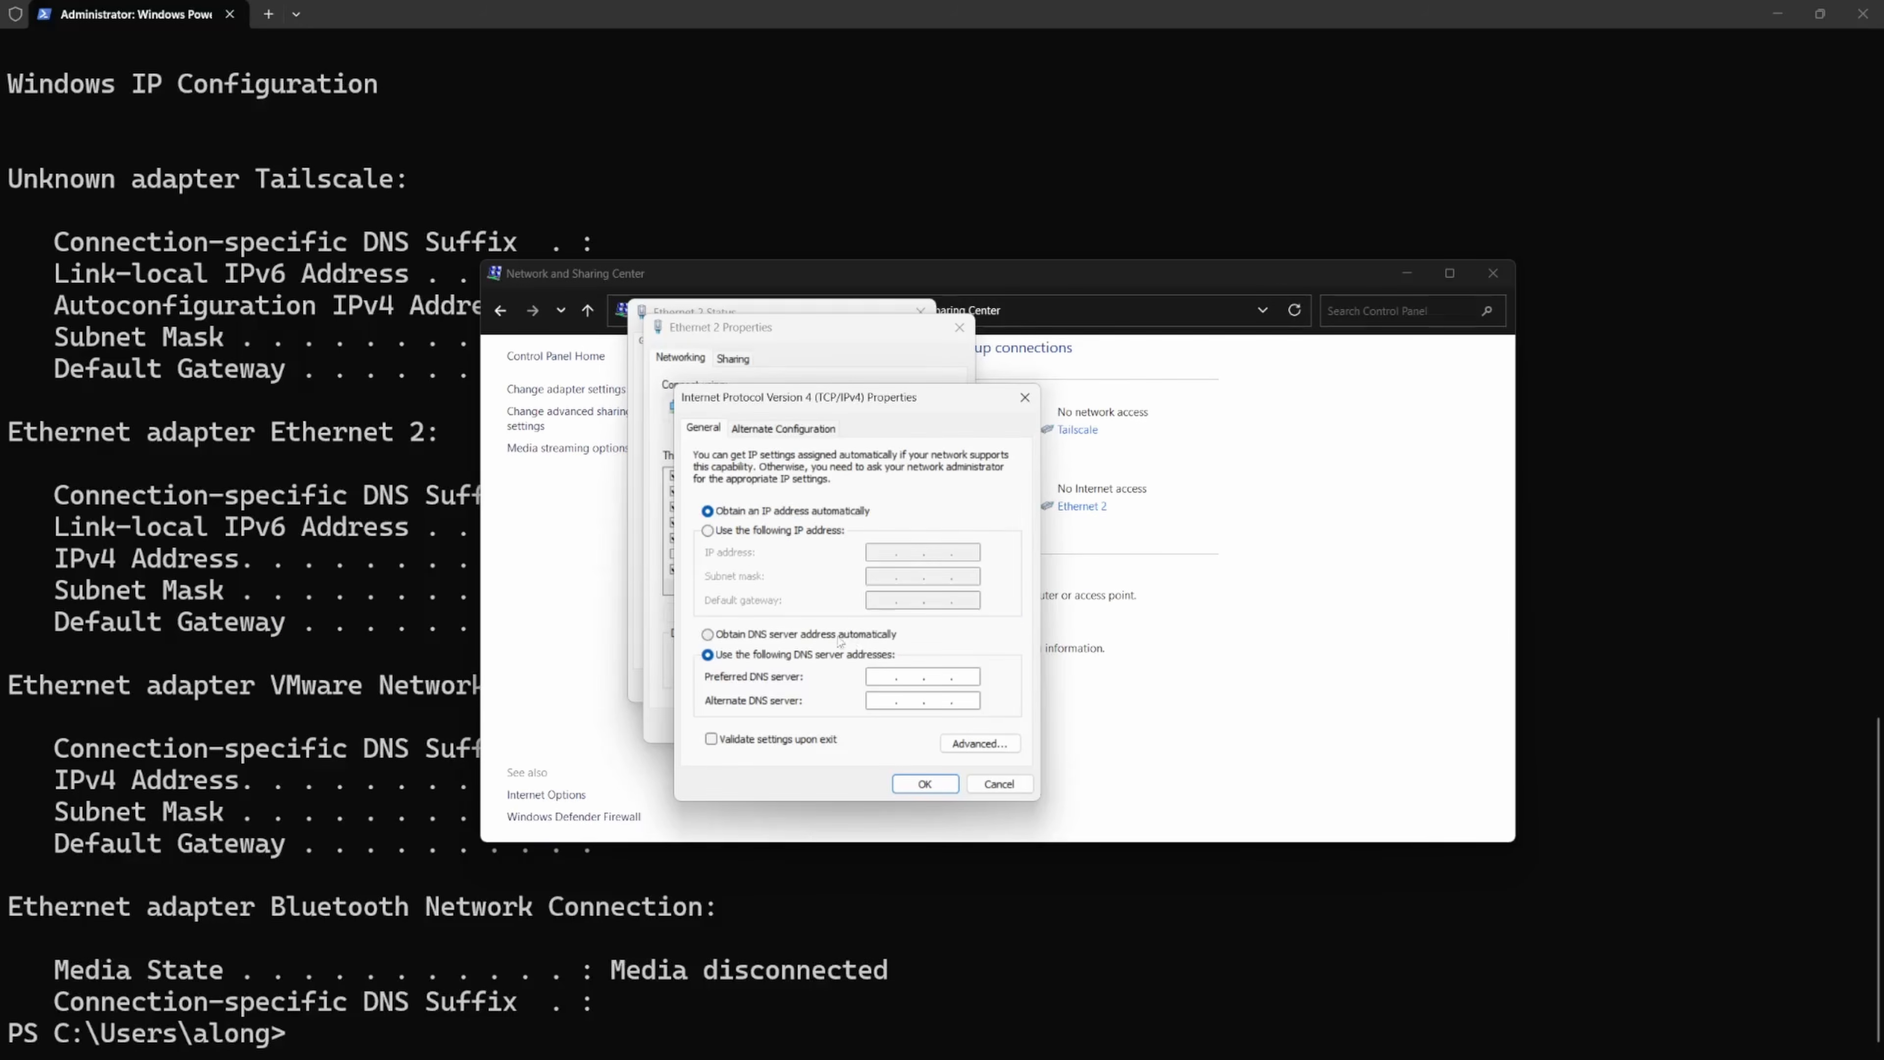
left_click(829, 637)
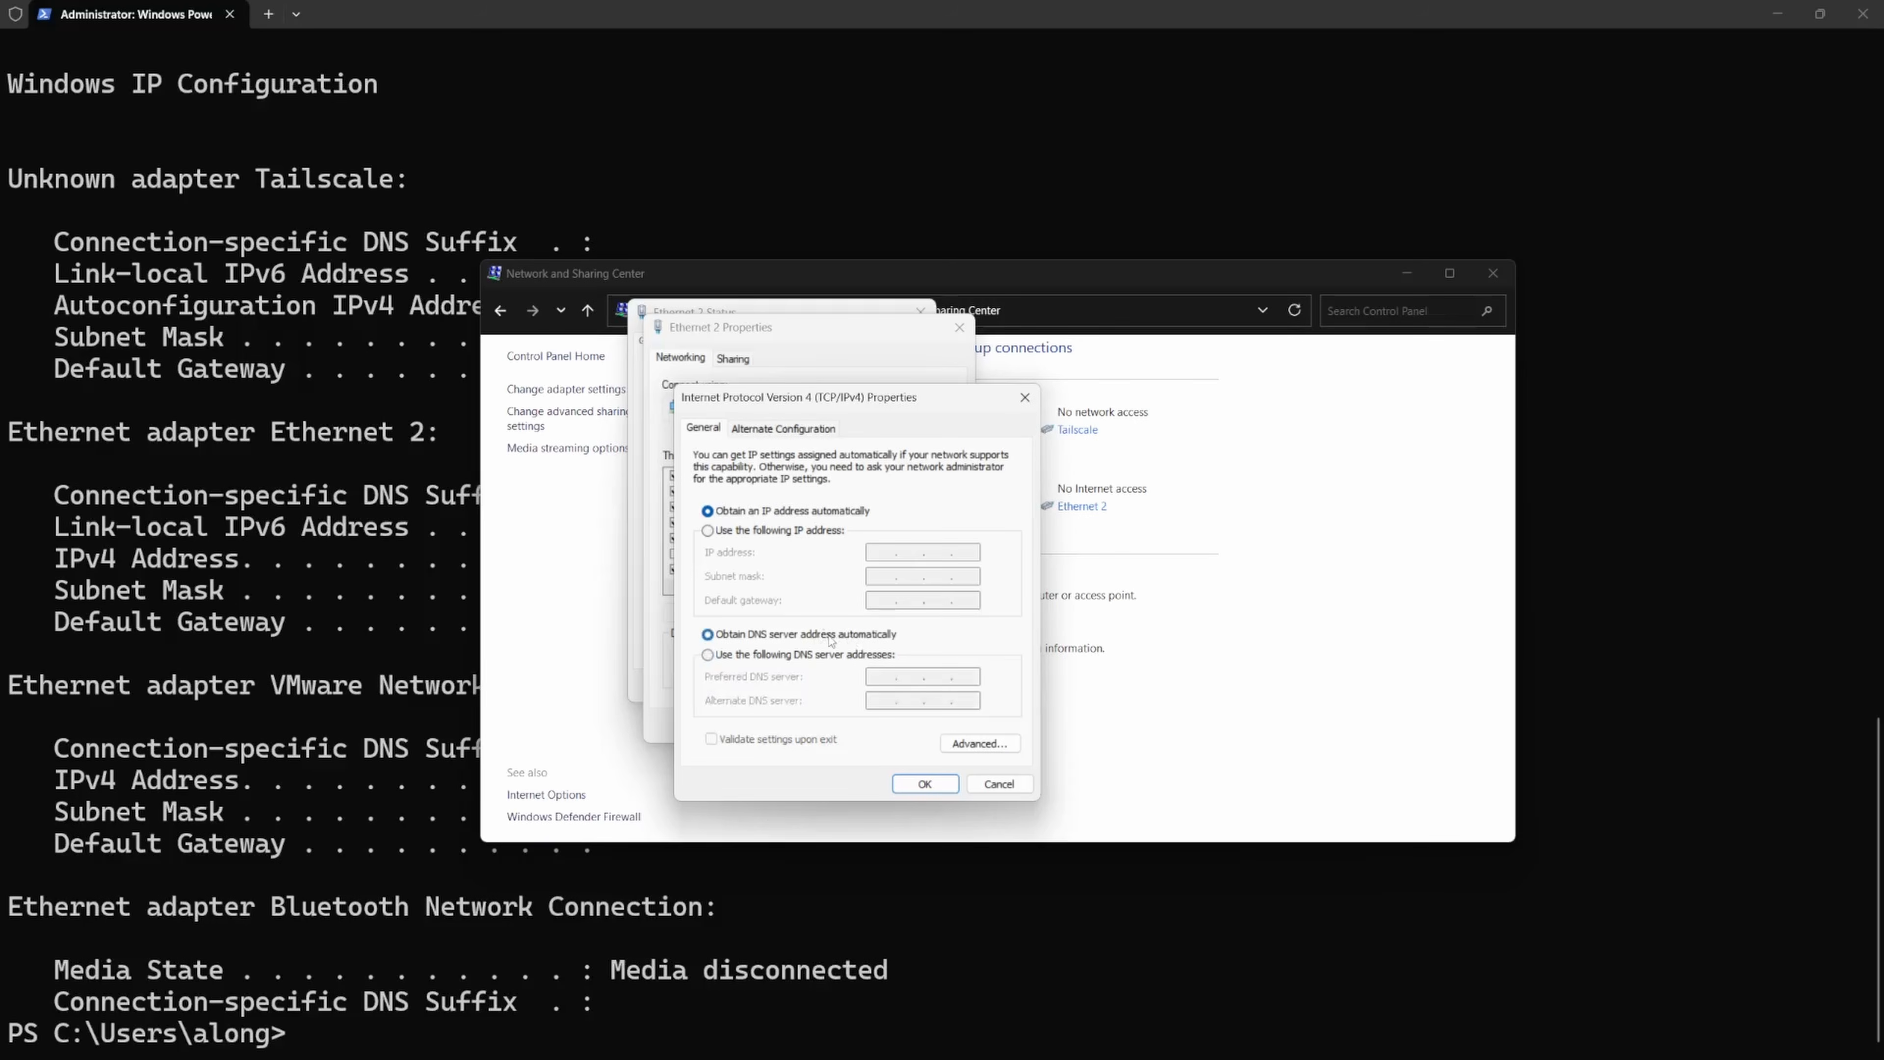
left_click(925, 785)
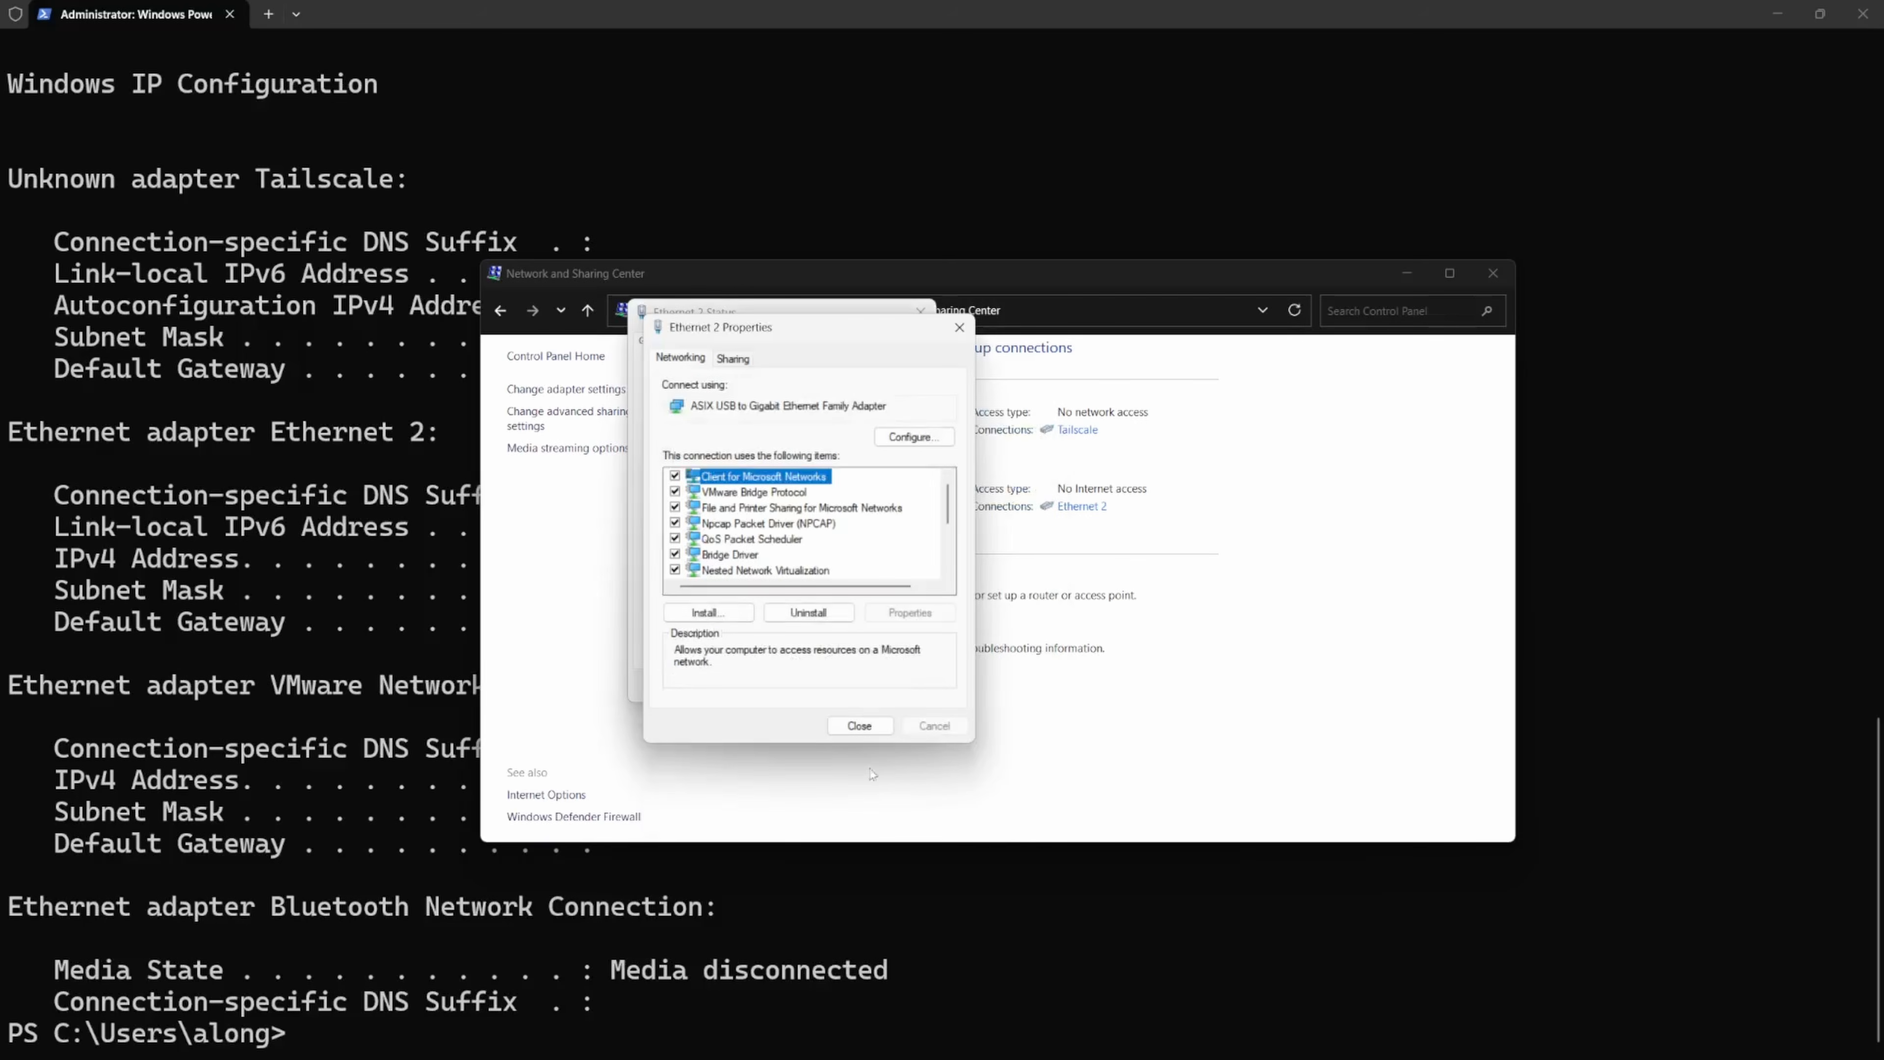
left_click(859, 725)
left_click(897, 692)
left_click(1406, 273)
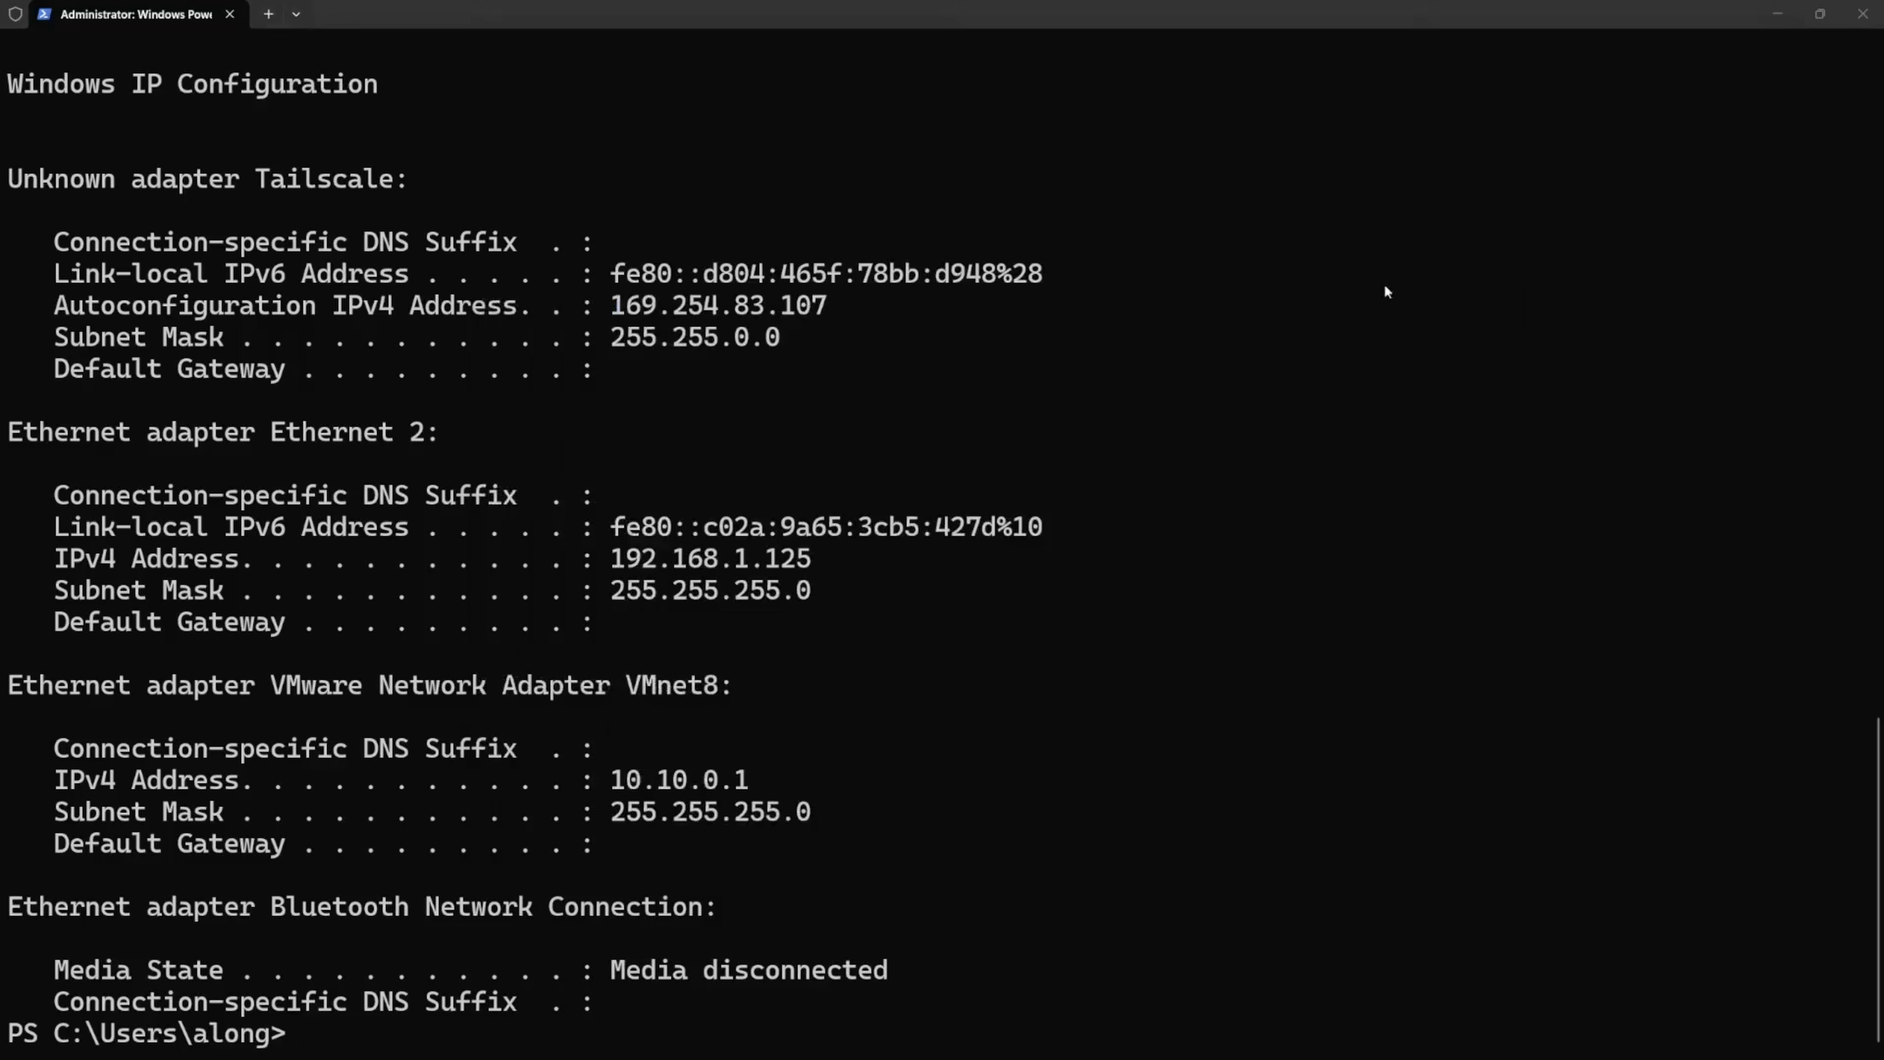
- Run ipconfig /renew in PowerShell and check Ethernet 2's IPv4 address and default gateway
type("ipconfig /renew")
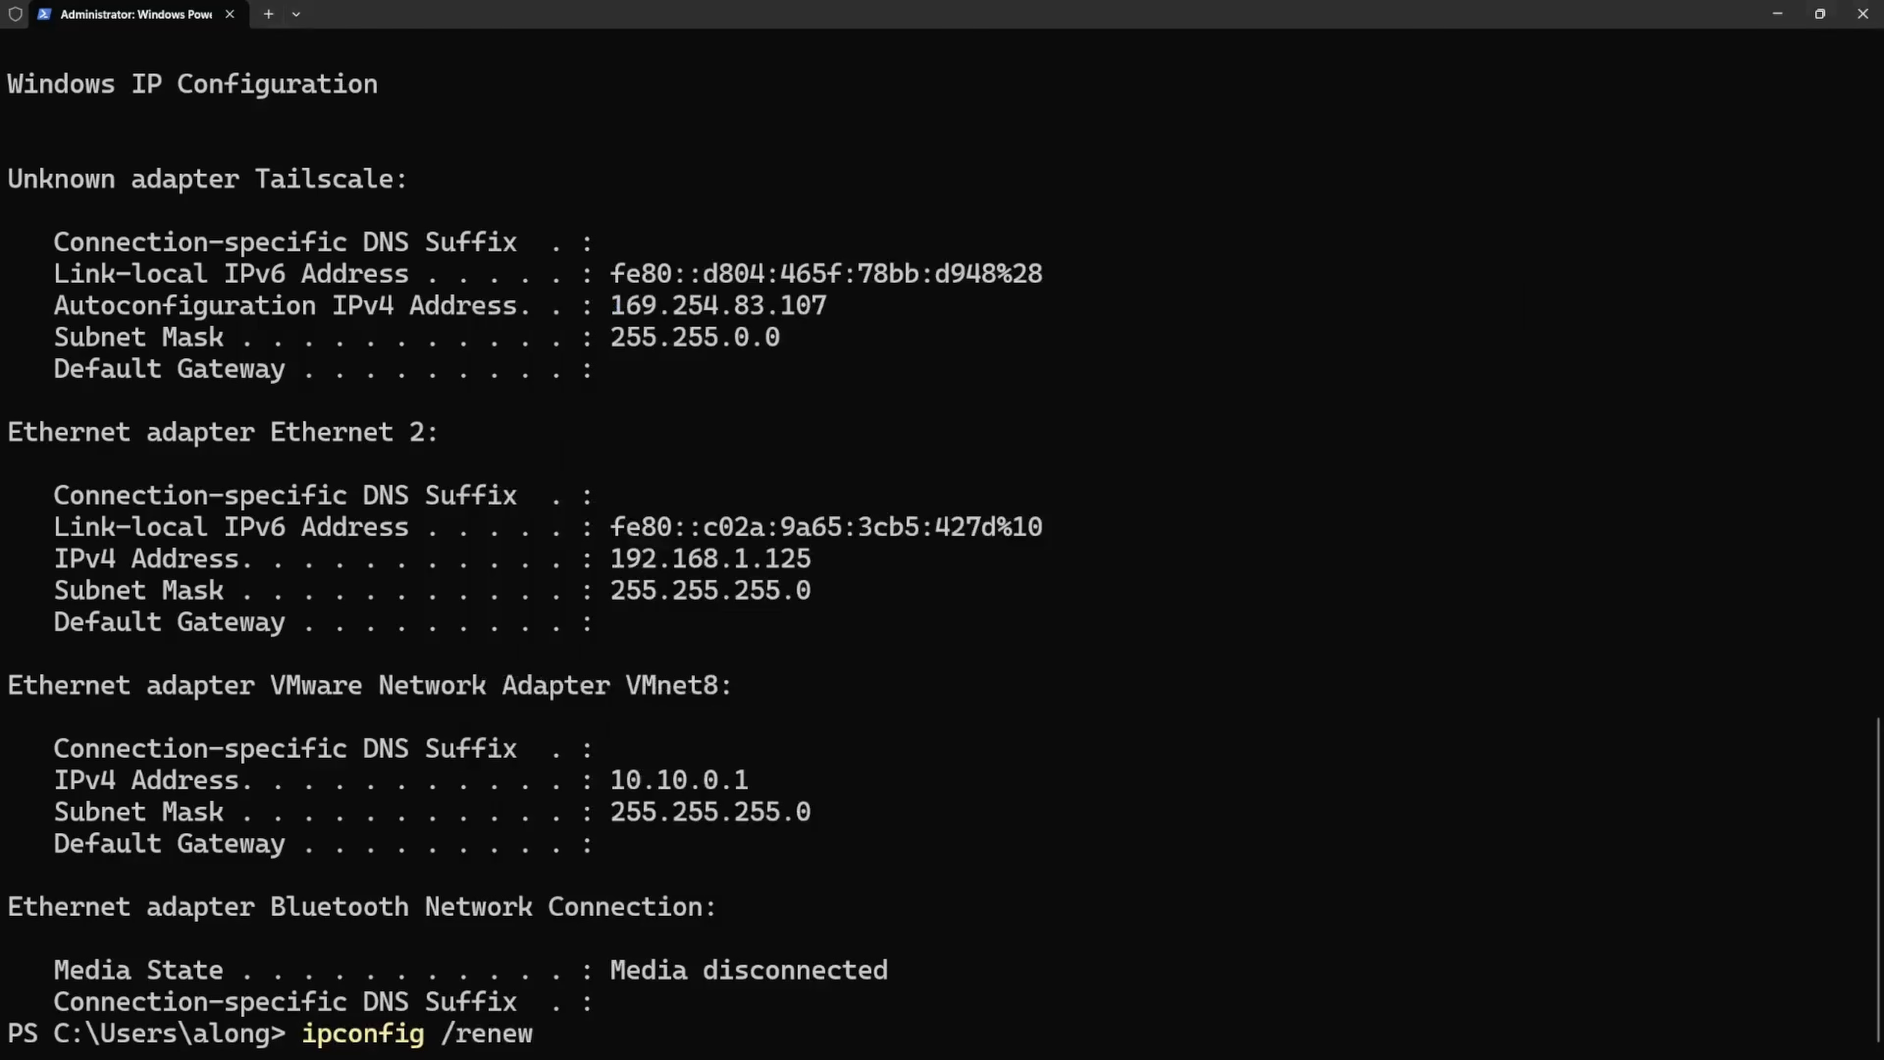
key("Up")
key("Down")
key("Return")
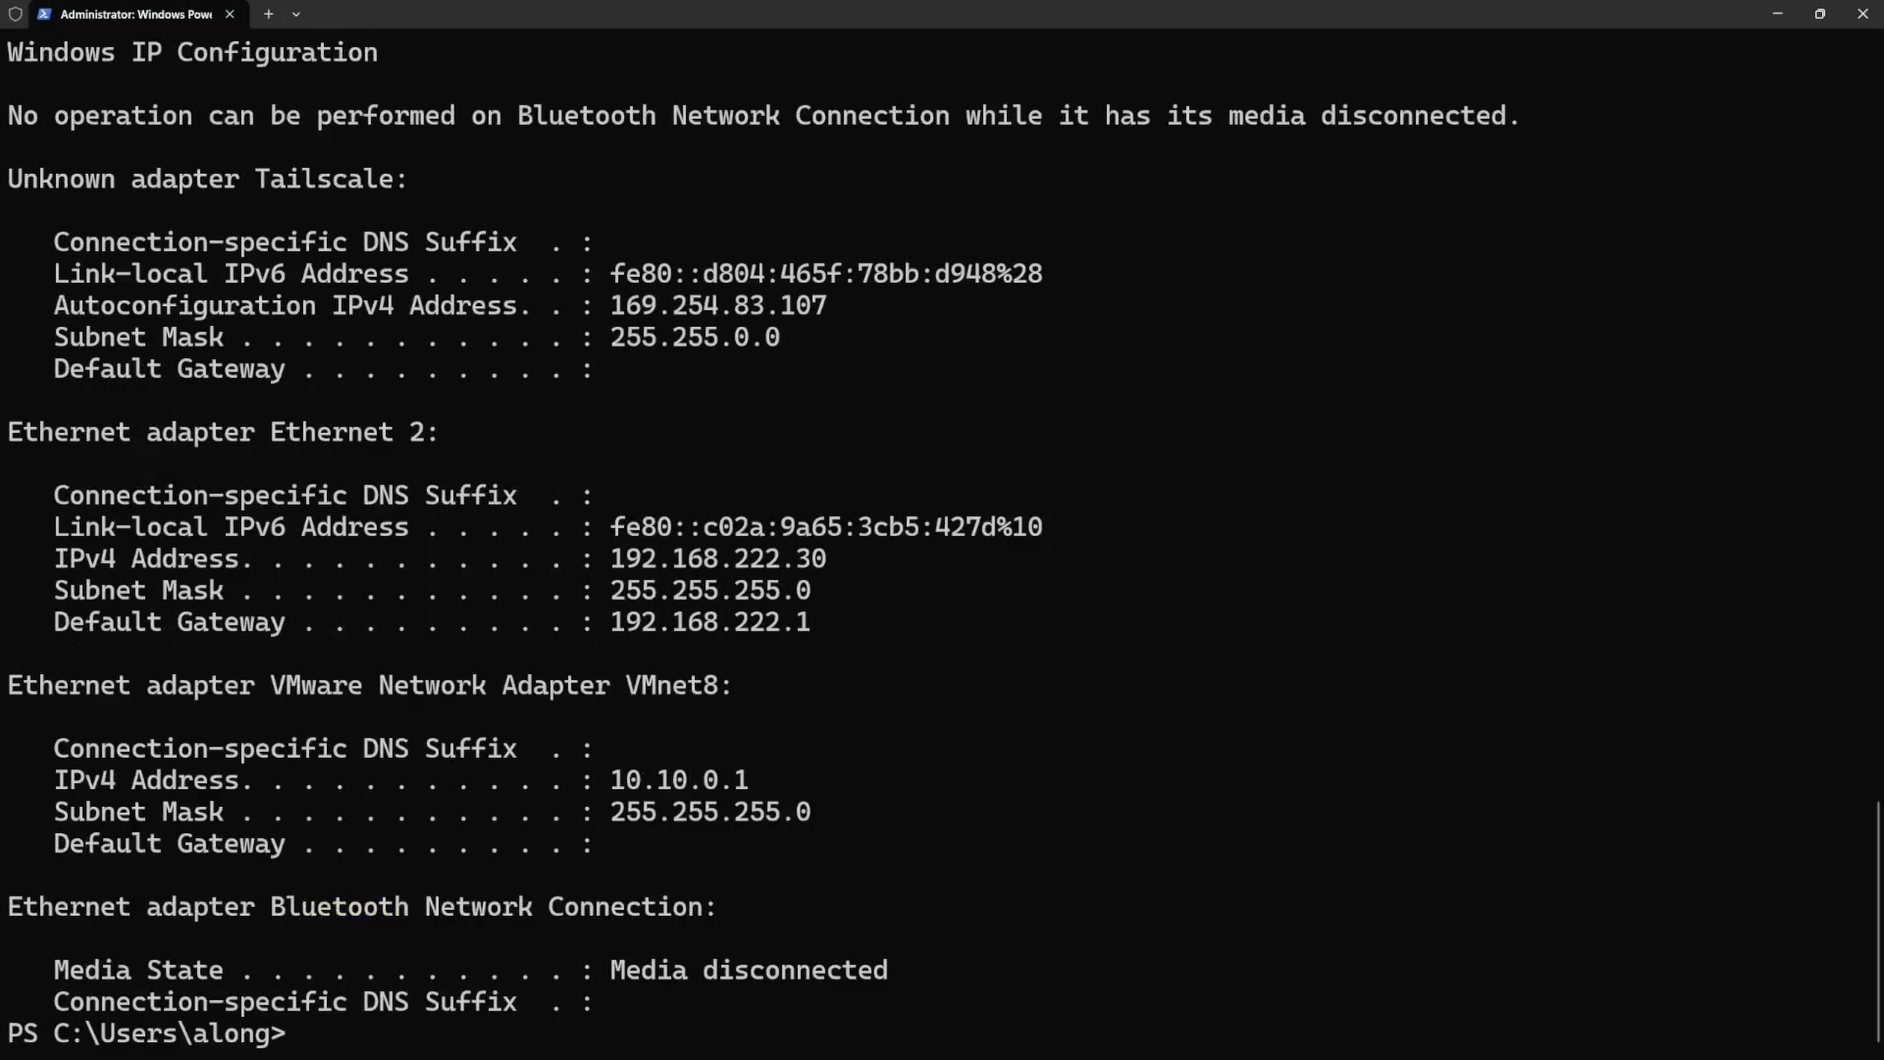
left_click_drag(820, 558, 607, 567)
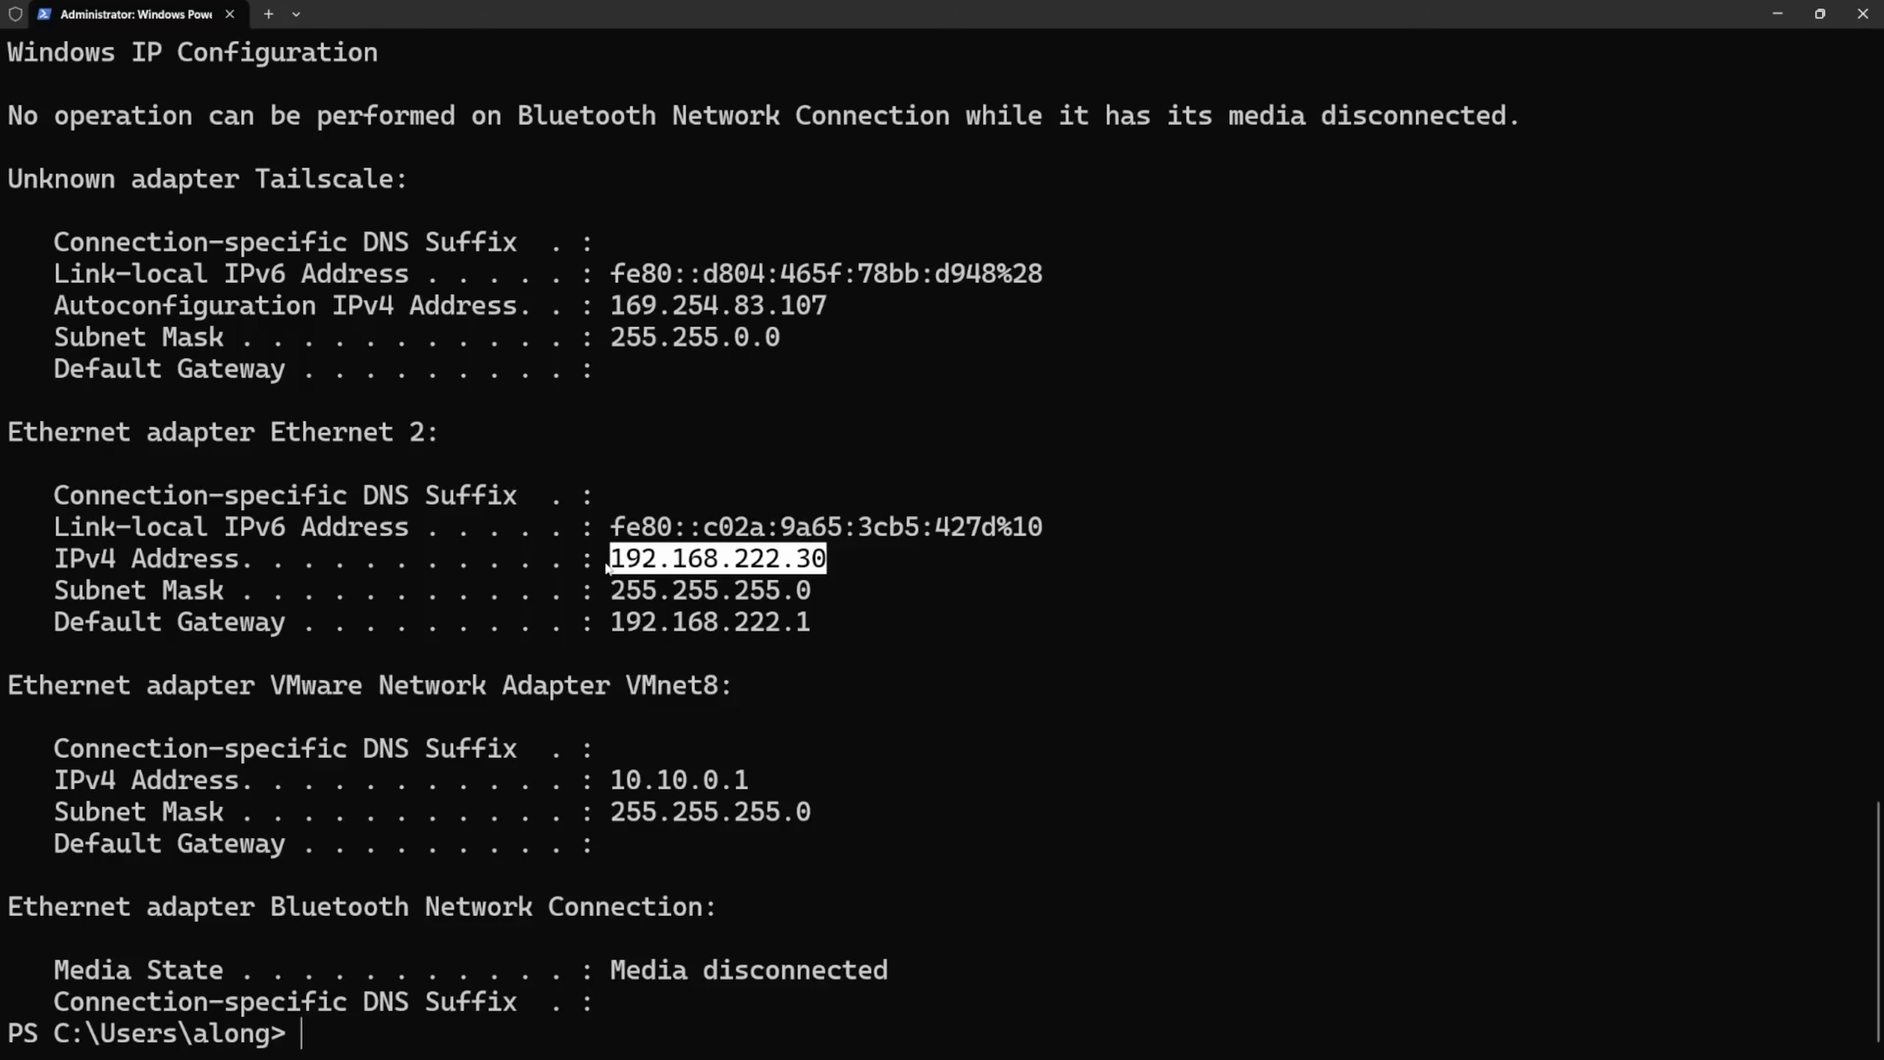
left_click_drag(825, 628, 613, 632)
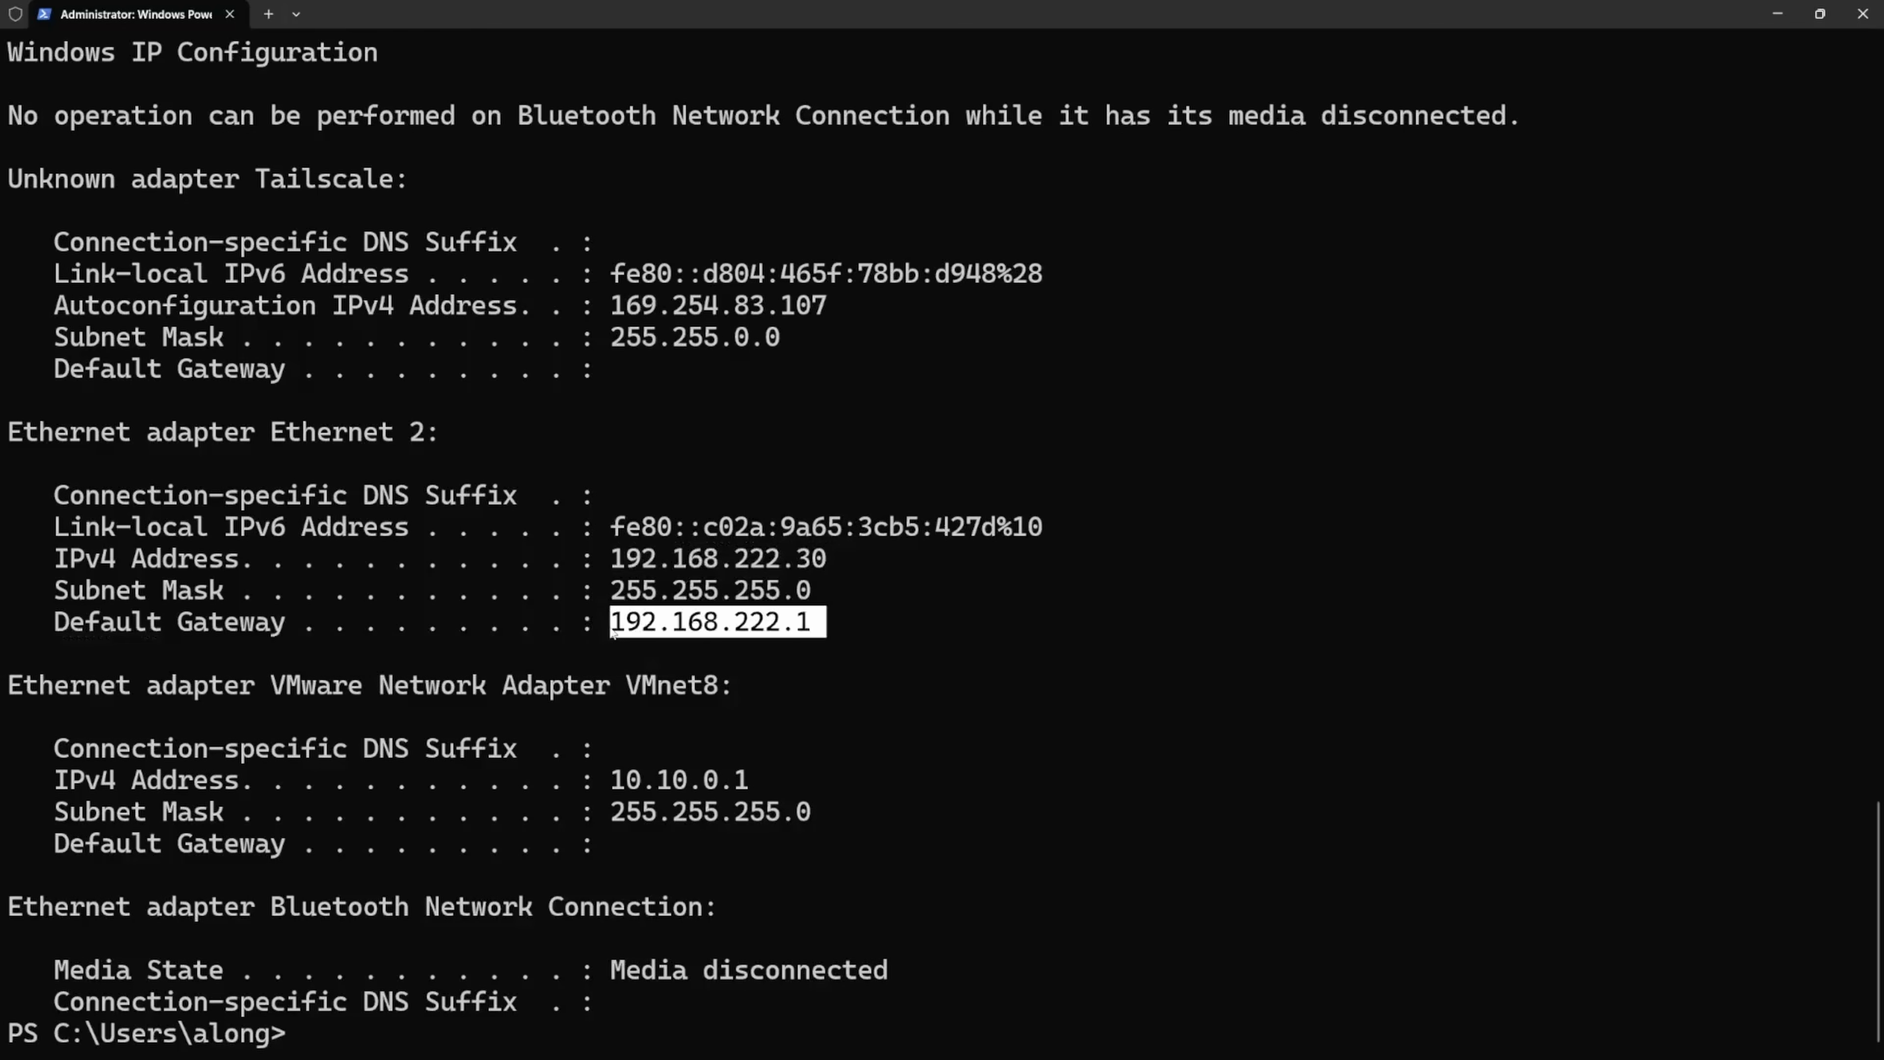
left_click(646, 623)
- Return to the browser, load 192.168.222.1 and proceed past the certificate security warning
left_click(1777, 13)
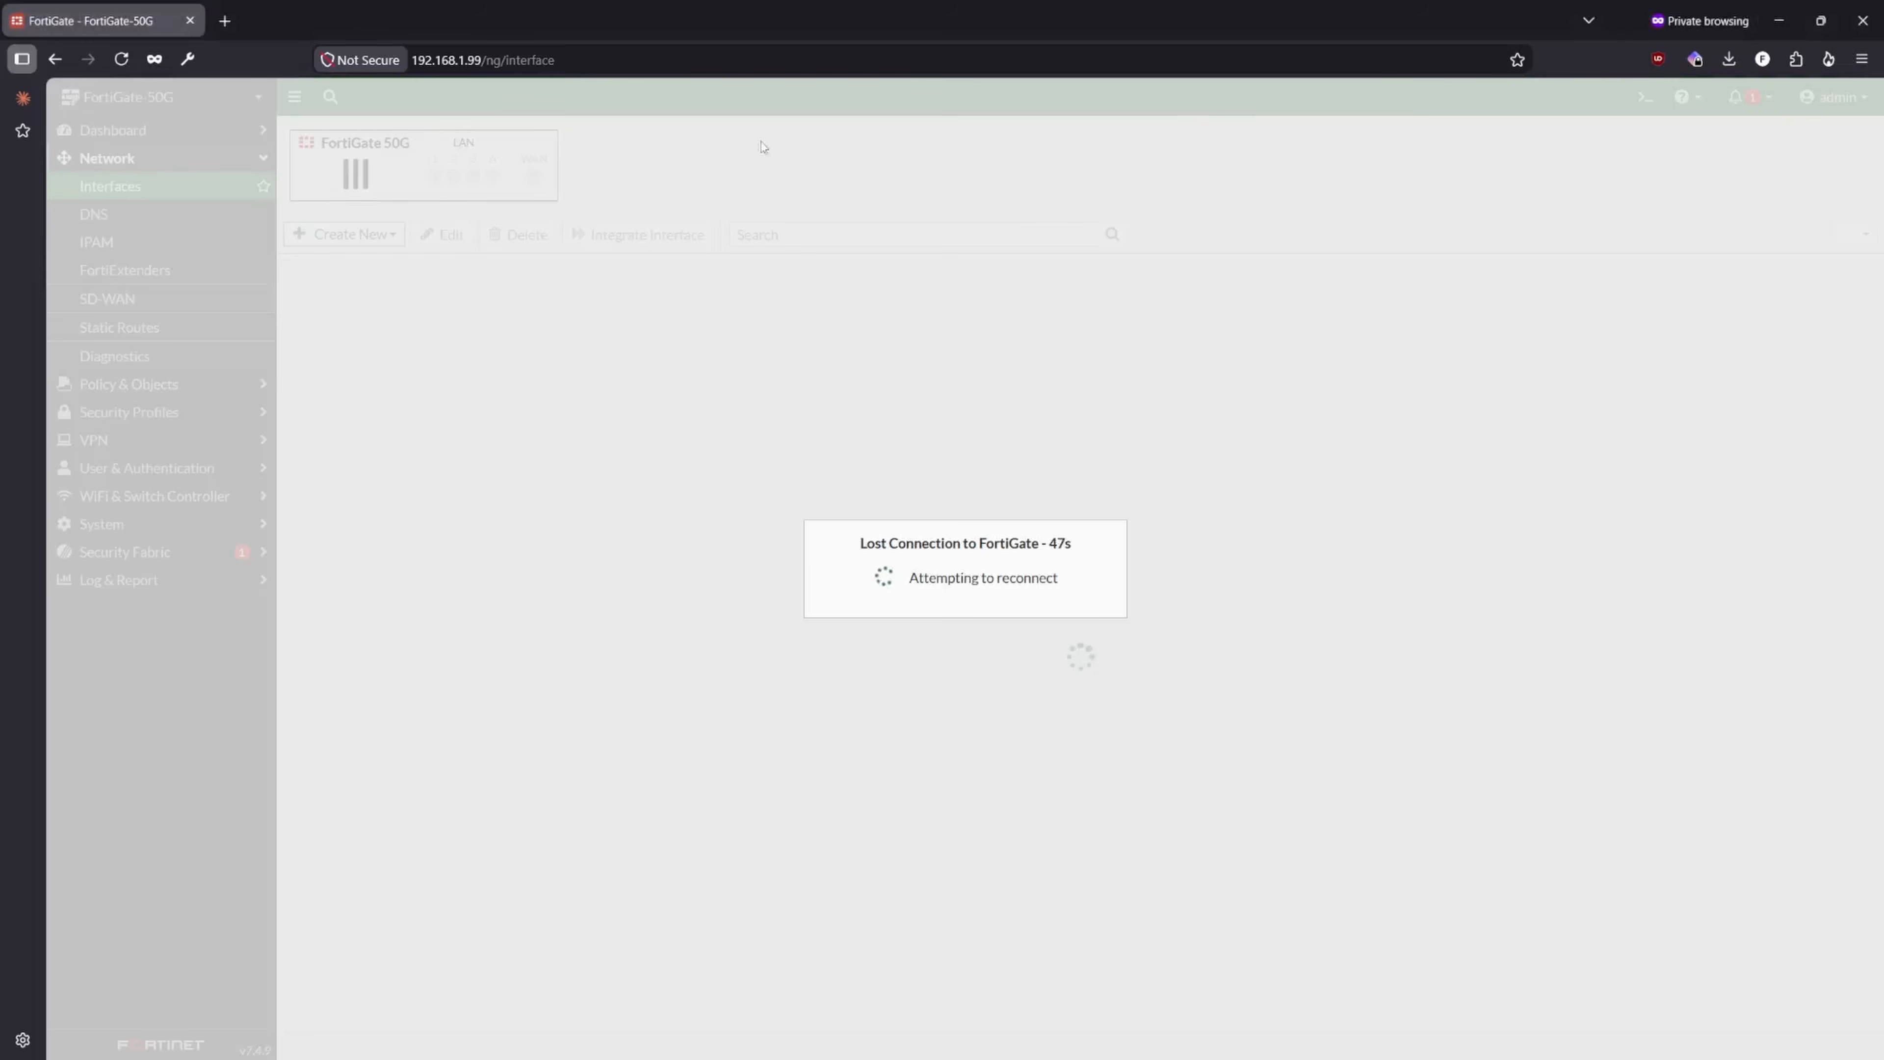
left_click(536, 54)
type("19")
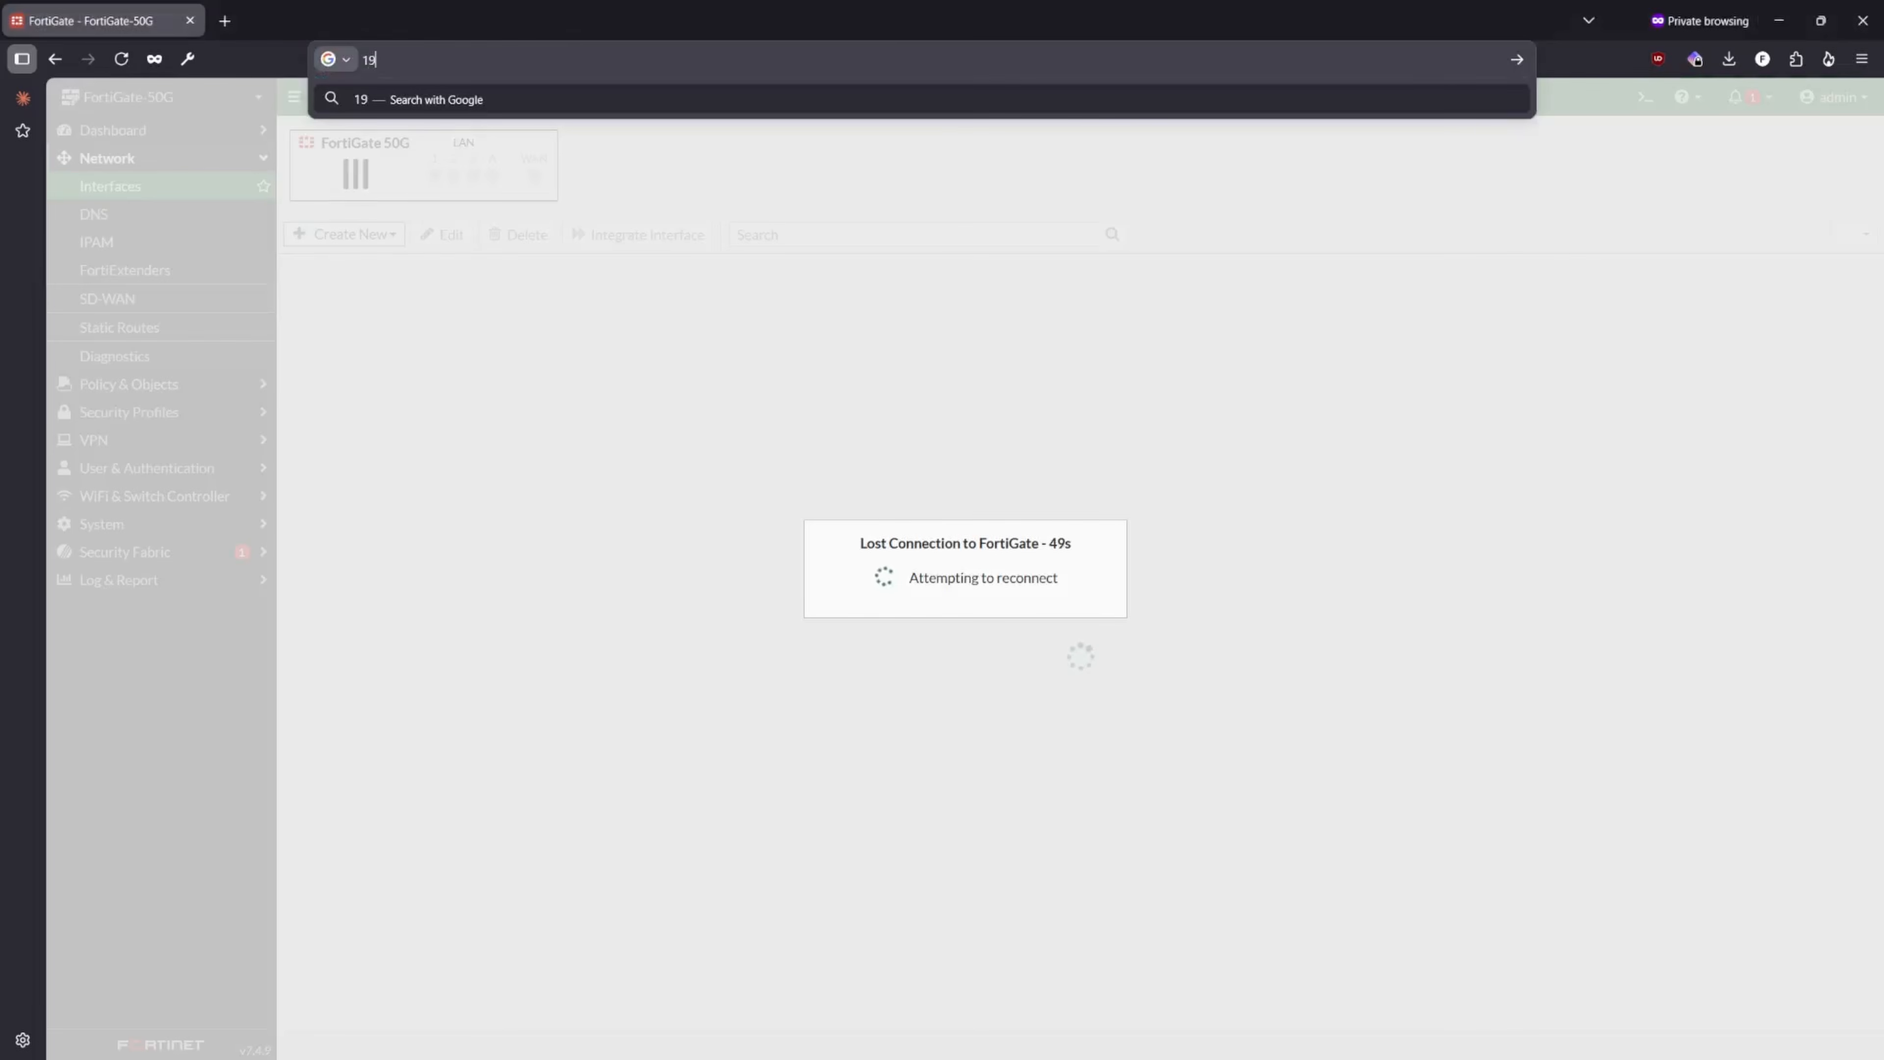
type("2.168.222.1")
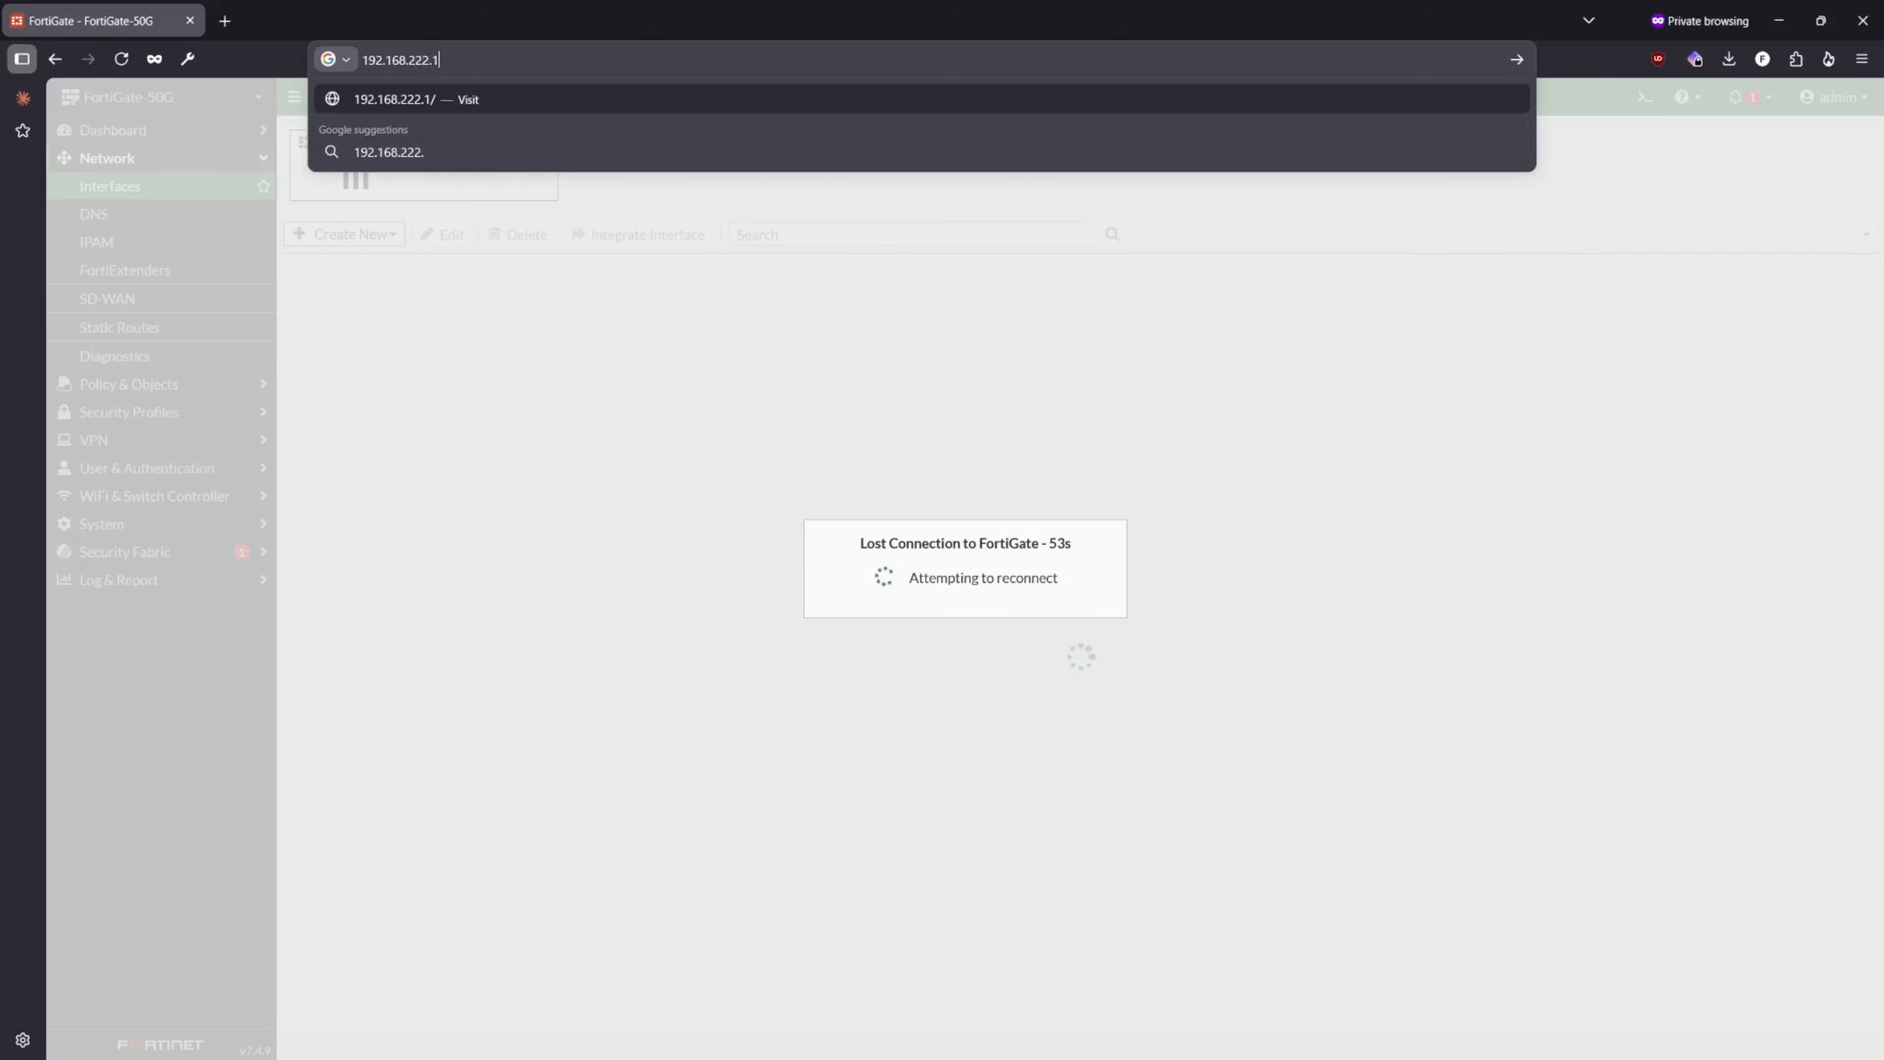
key("Return")
left_click(405, 58)
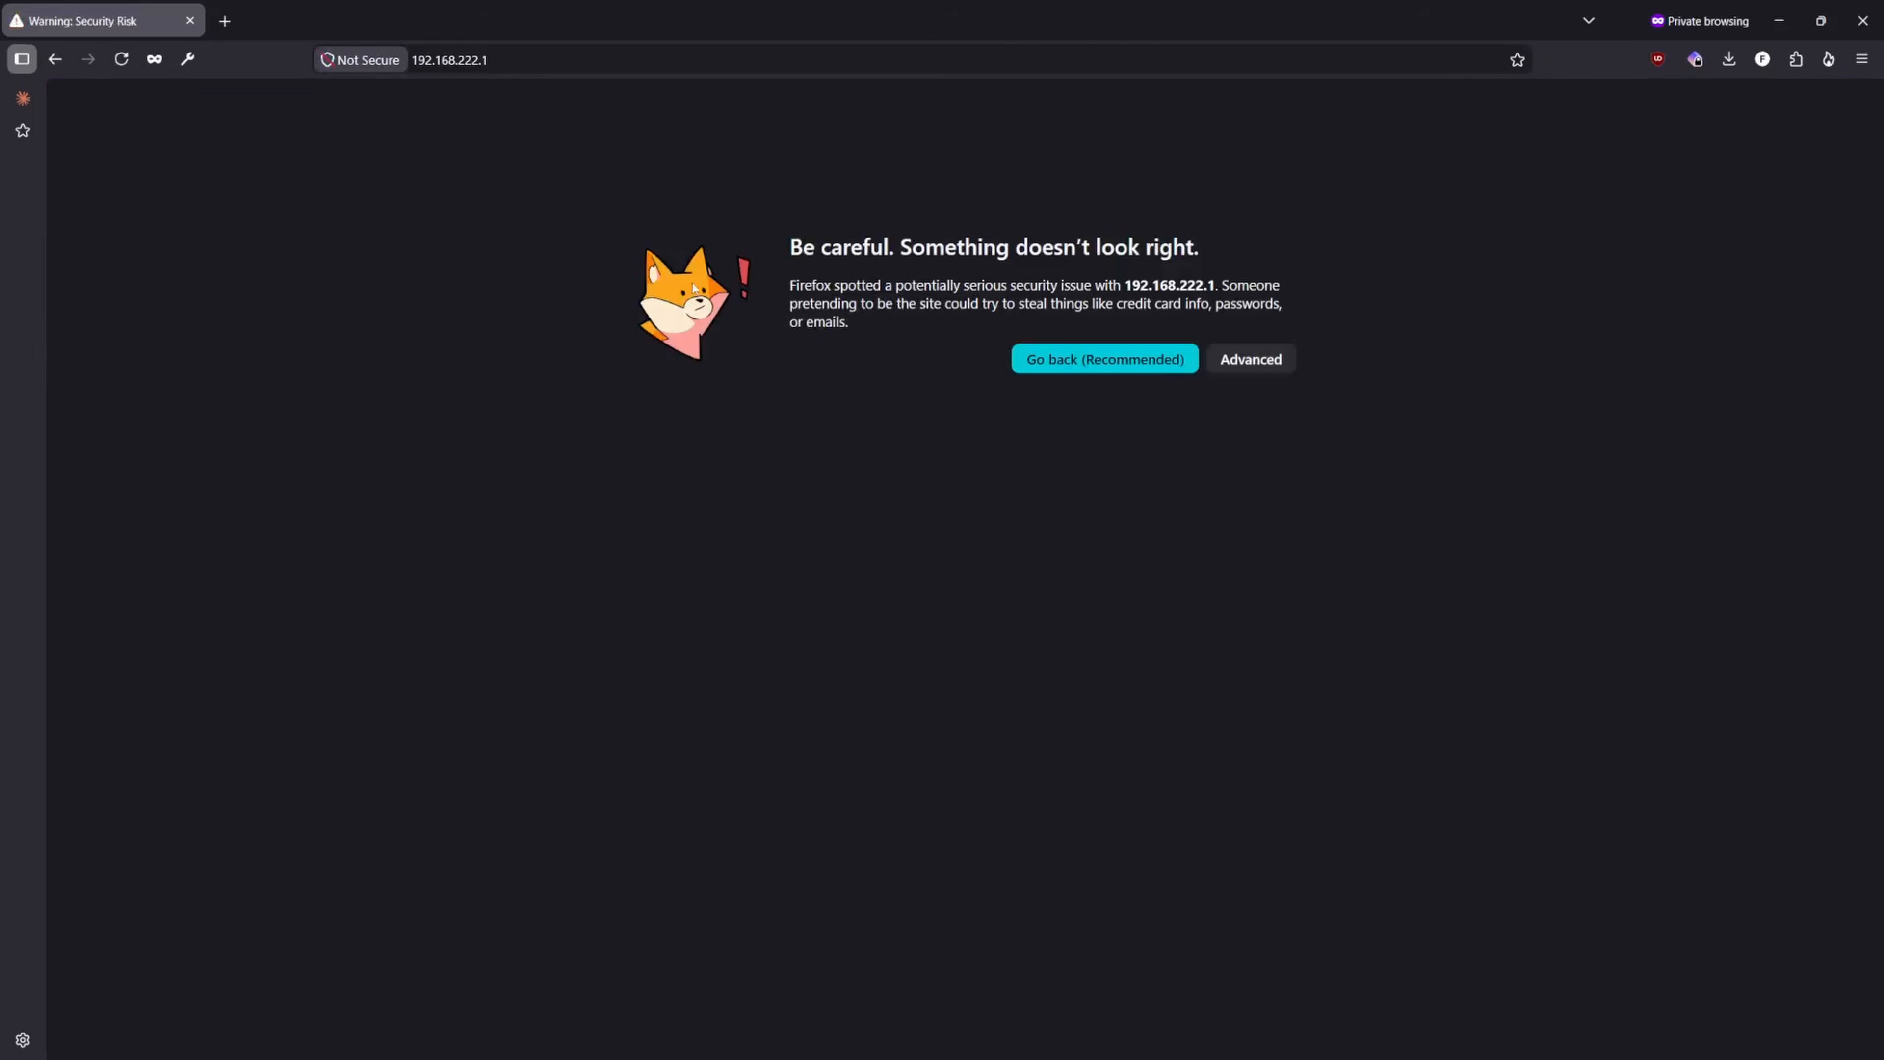
left_click(1254, 358)
left_click(892, 824)
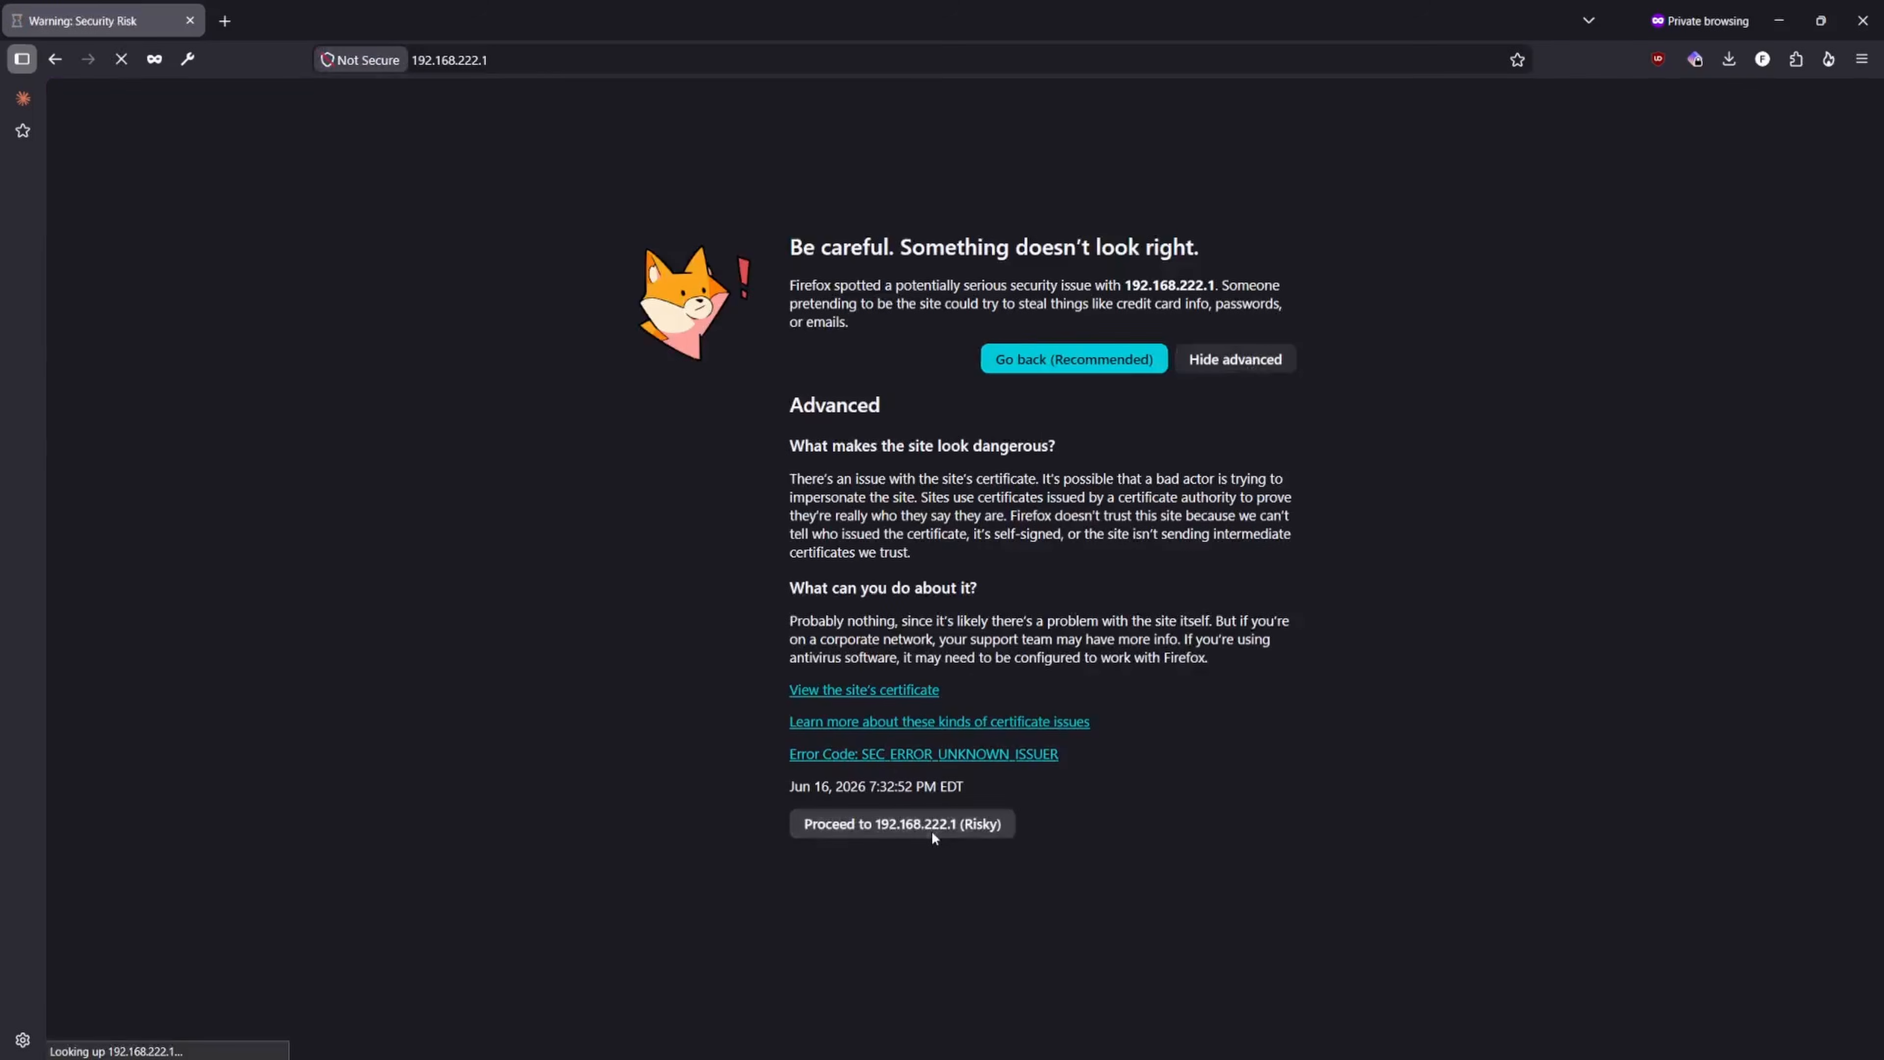
- Log in to the FortiGate as admin with the account password and postpone the remaining FortiGate setup
type("admin")
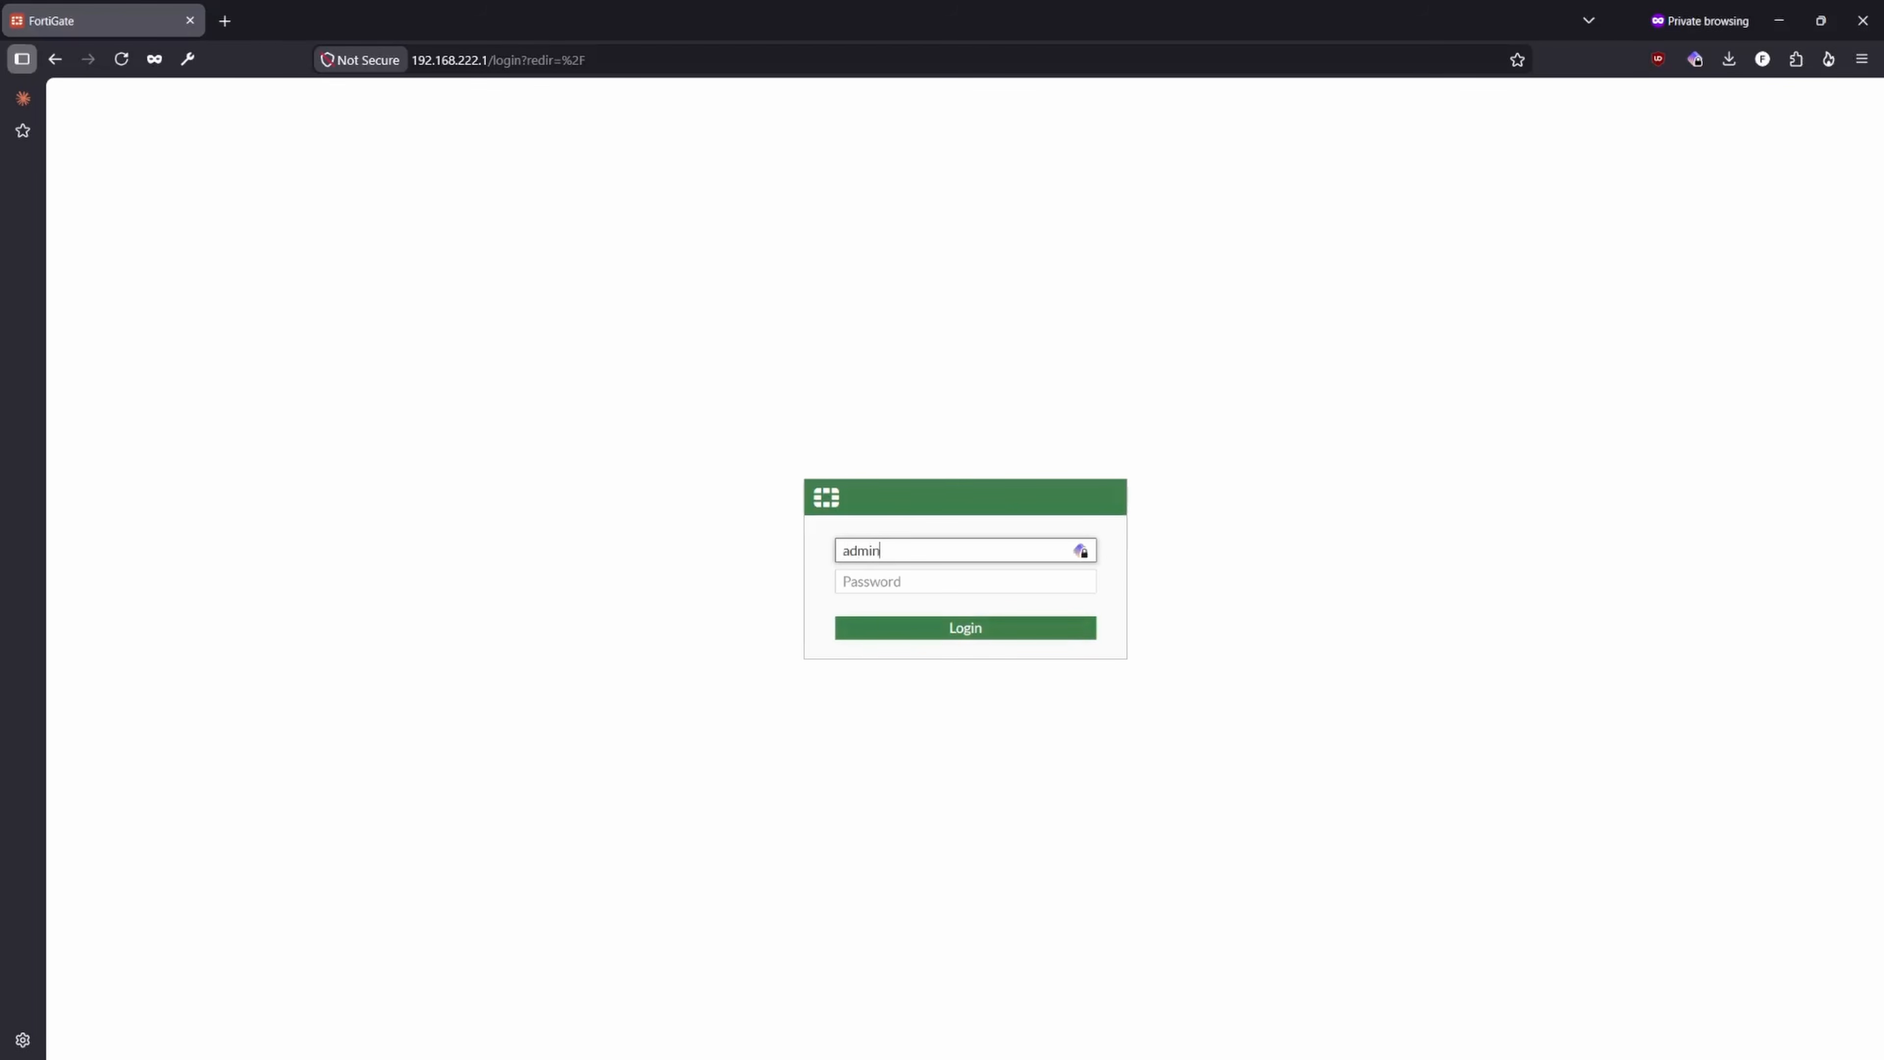
key("Tab")
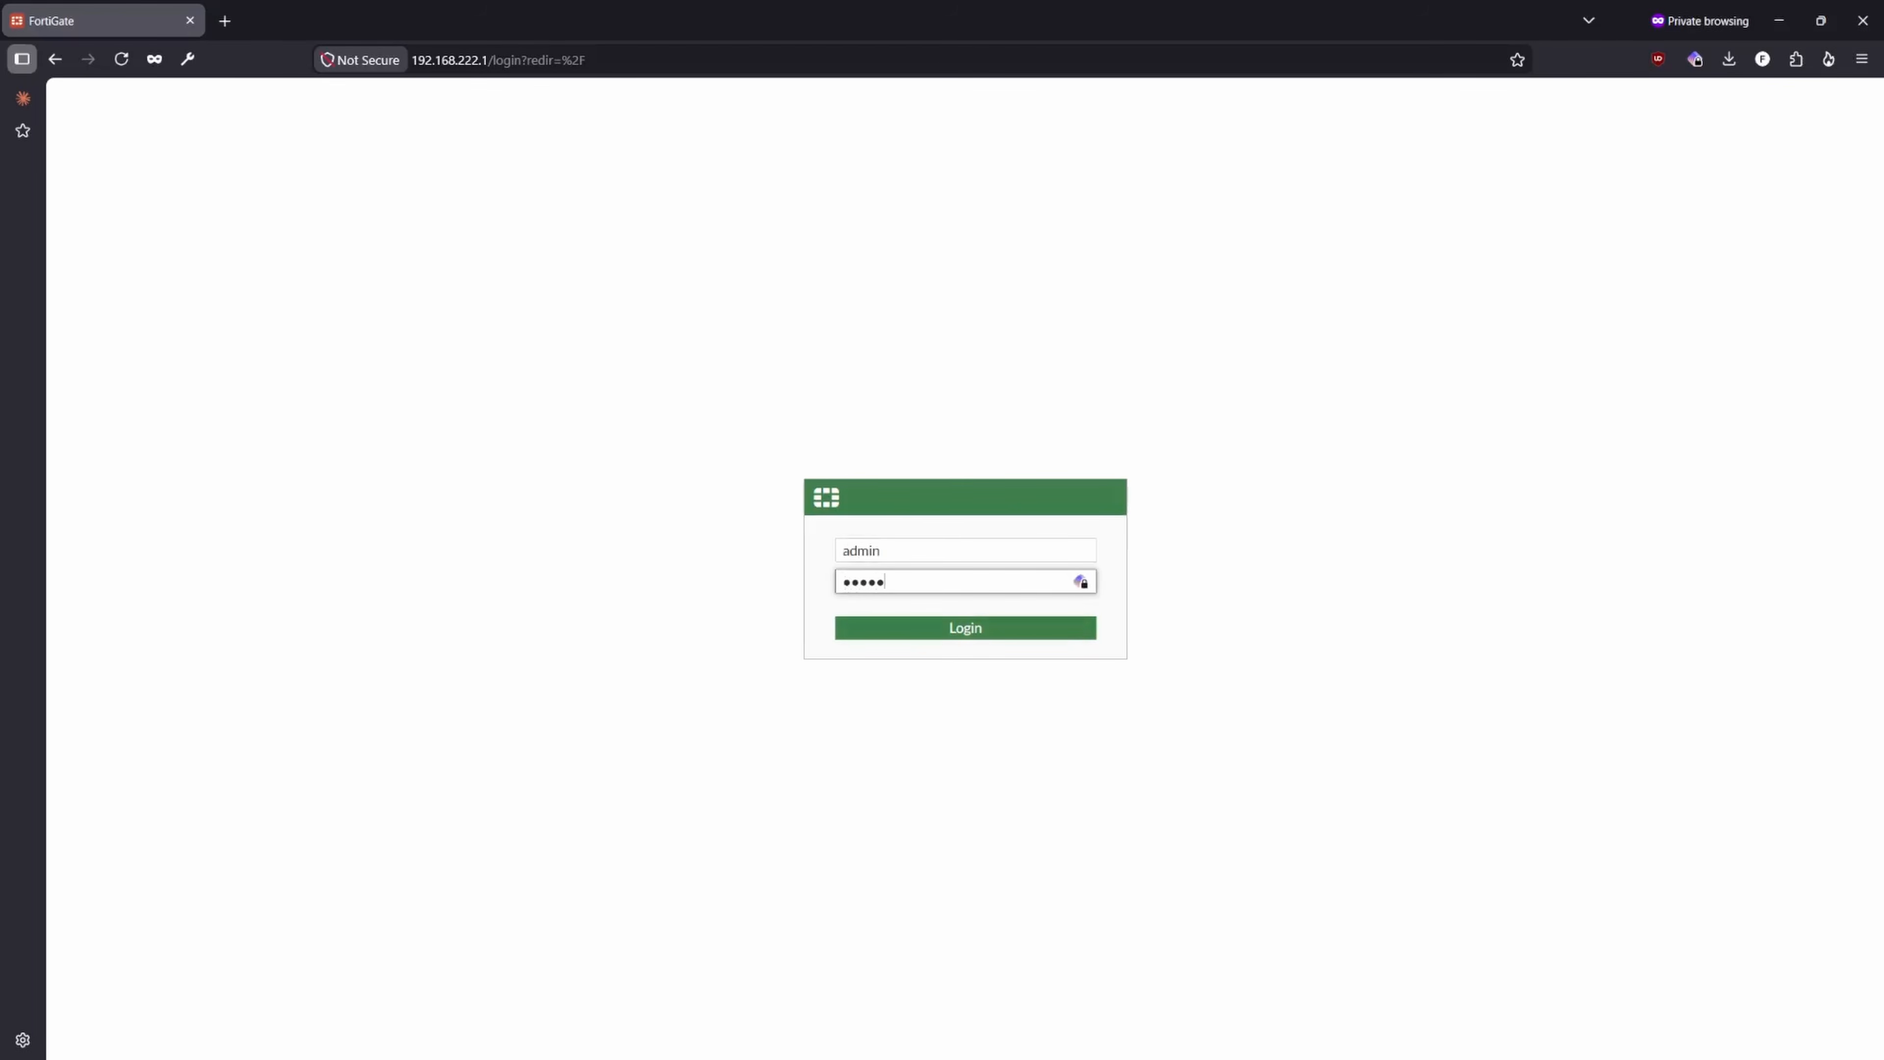
key("Return")
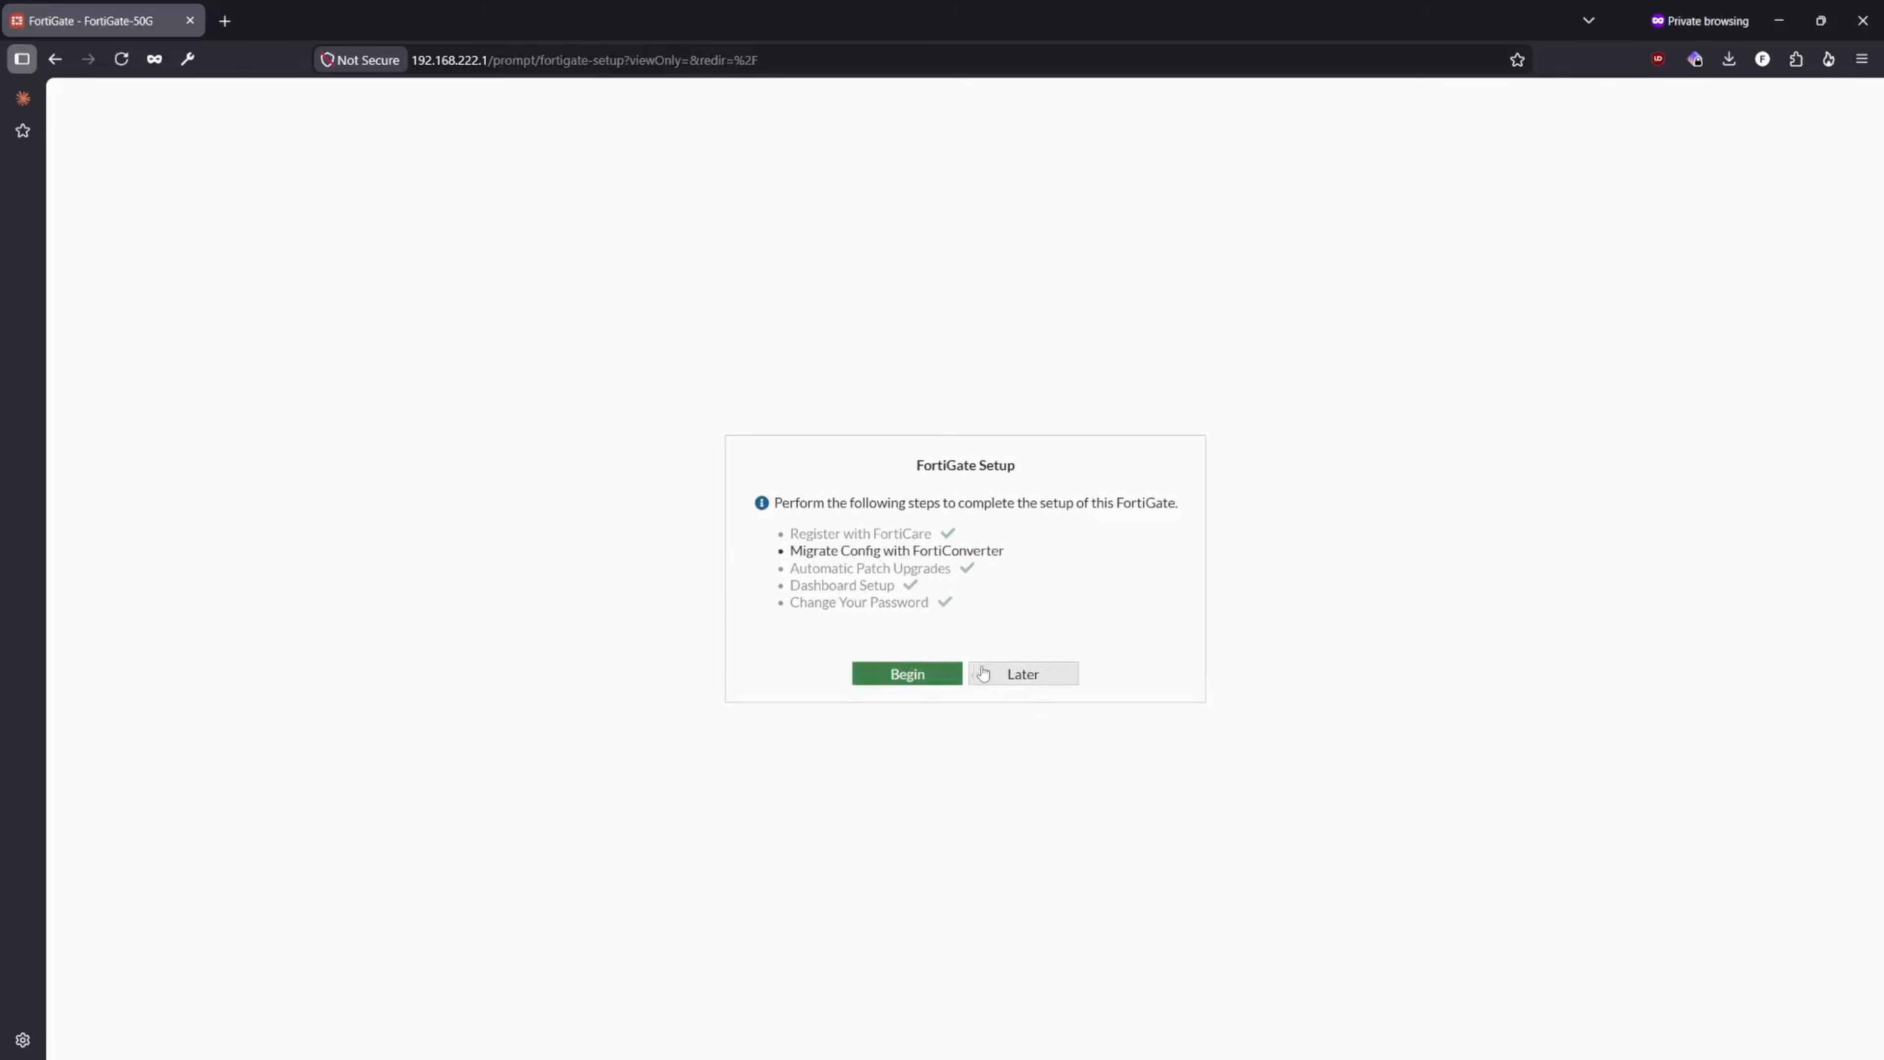
left_click(1023, 673)
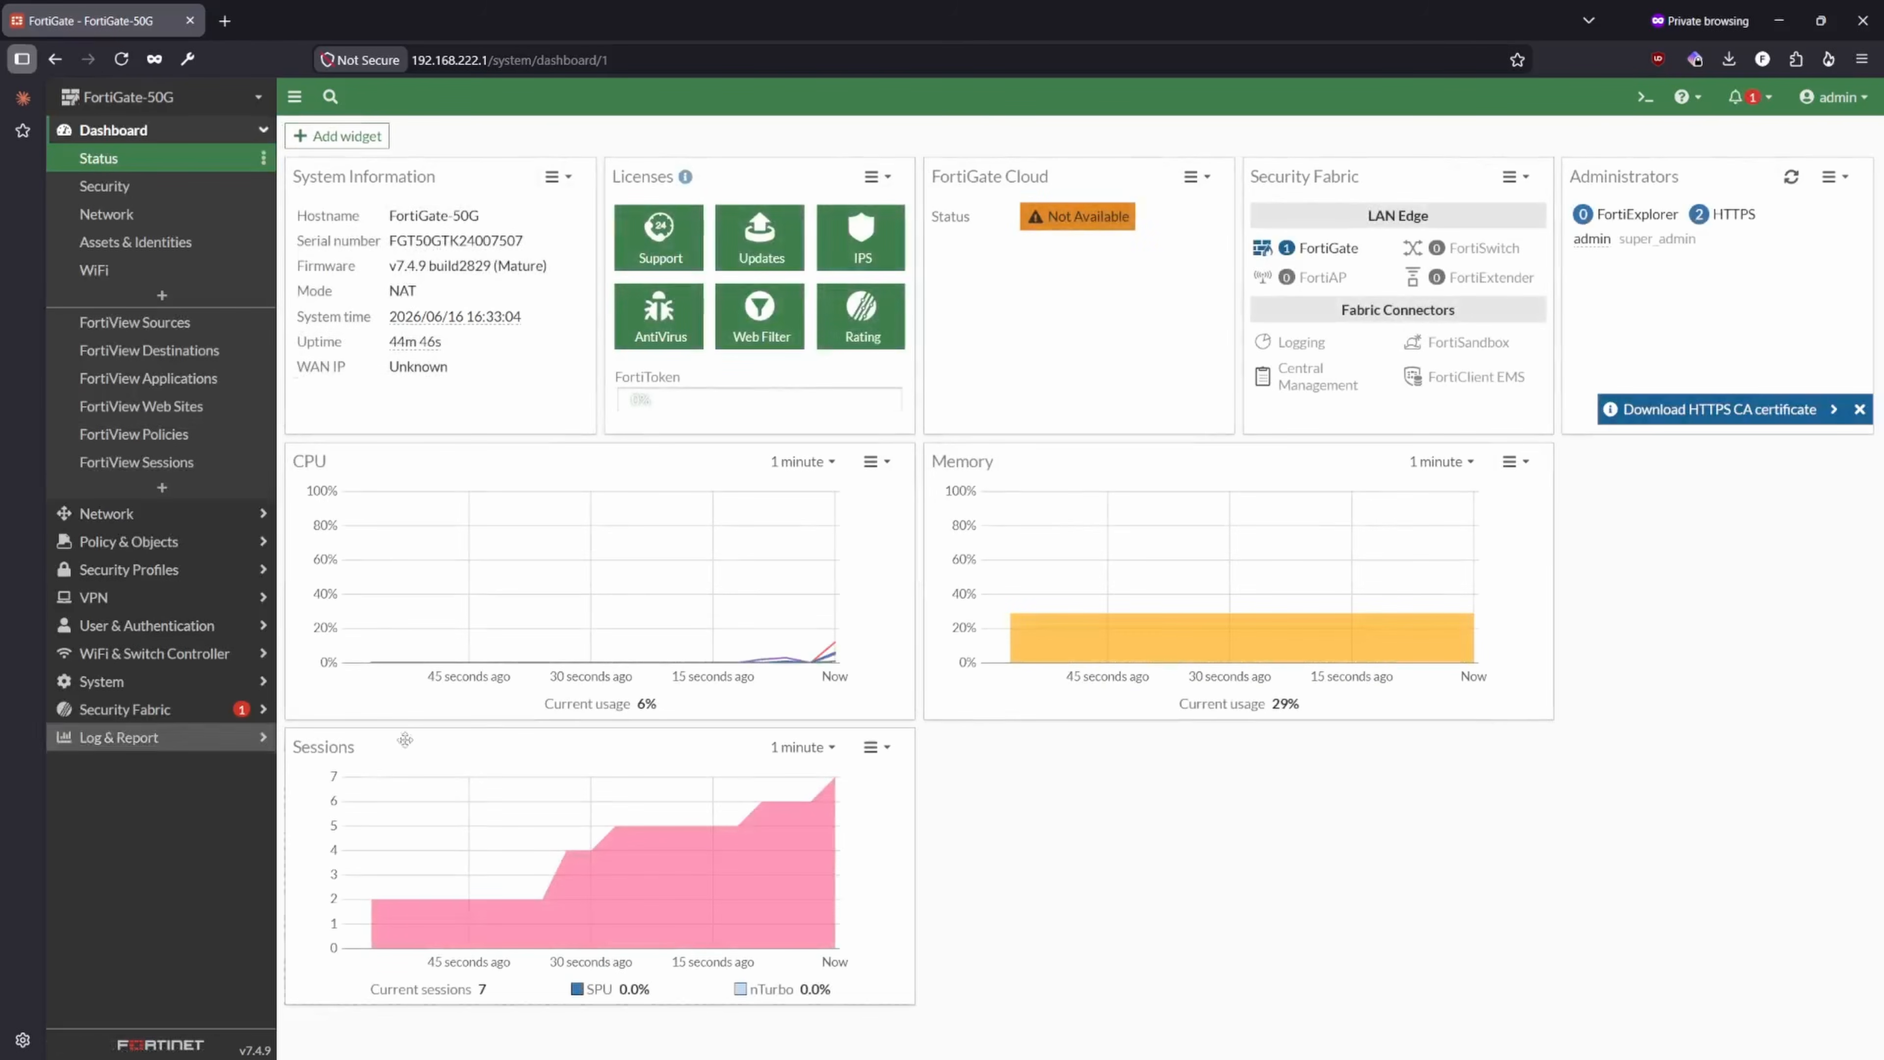
- Open the list of network interfaces and check the WAN port on the FortiGate 50G faceplate
left_click(148, 513)
left_click(112, 186)
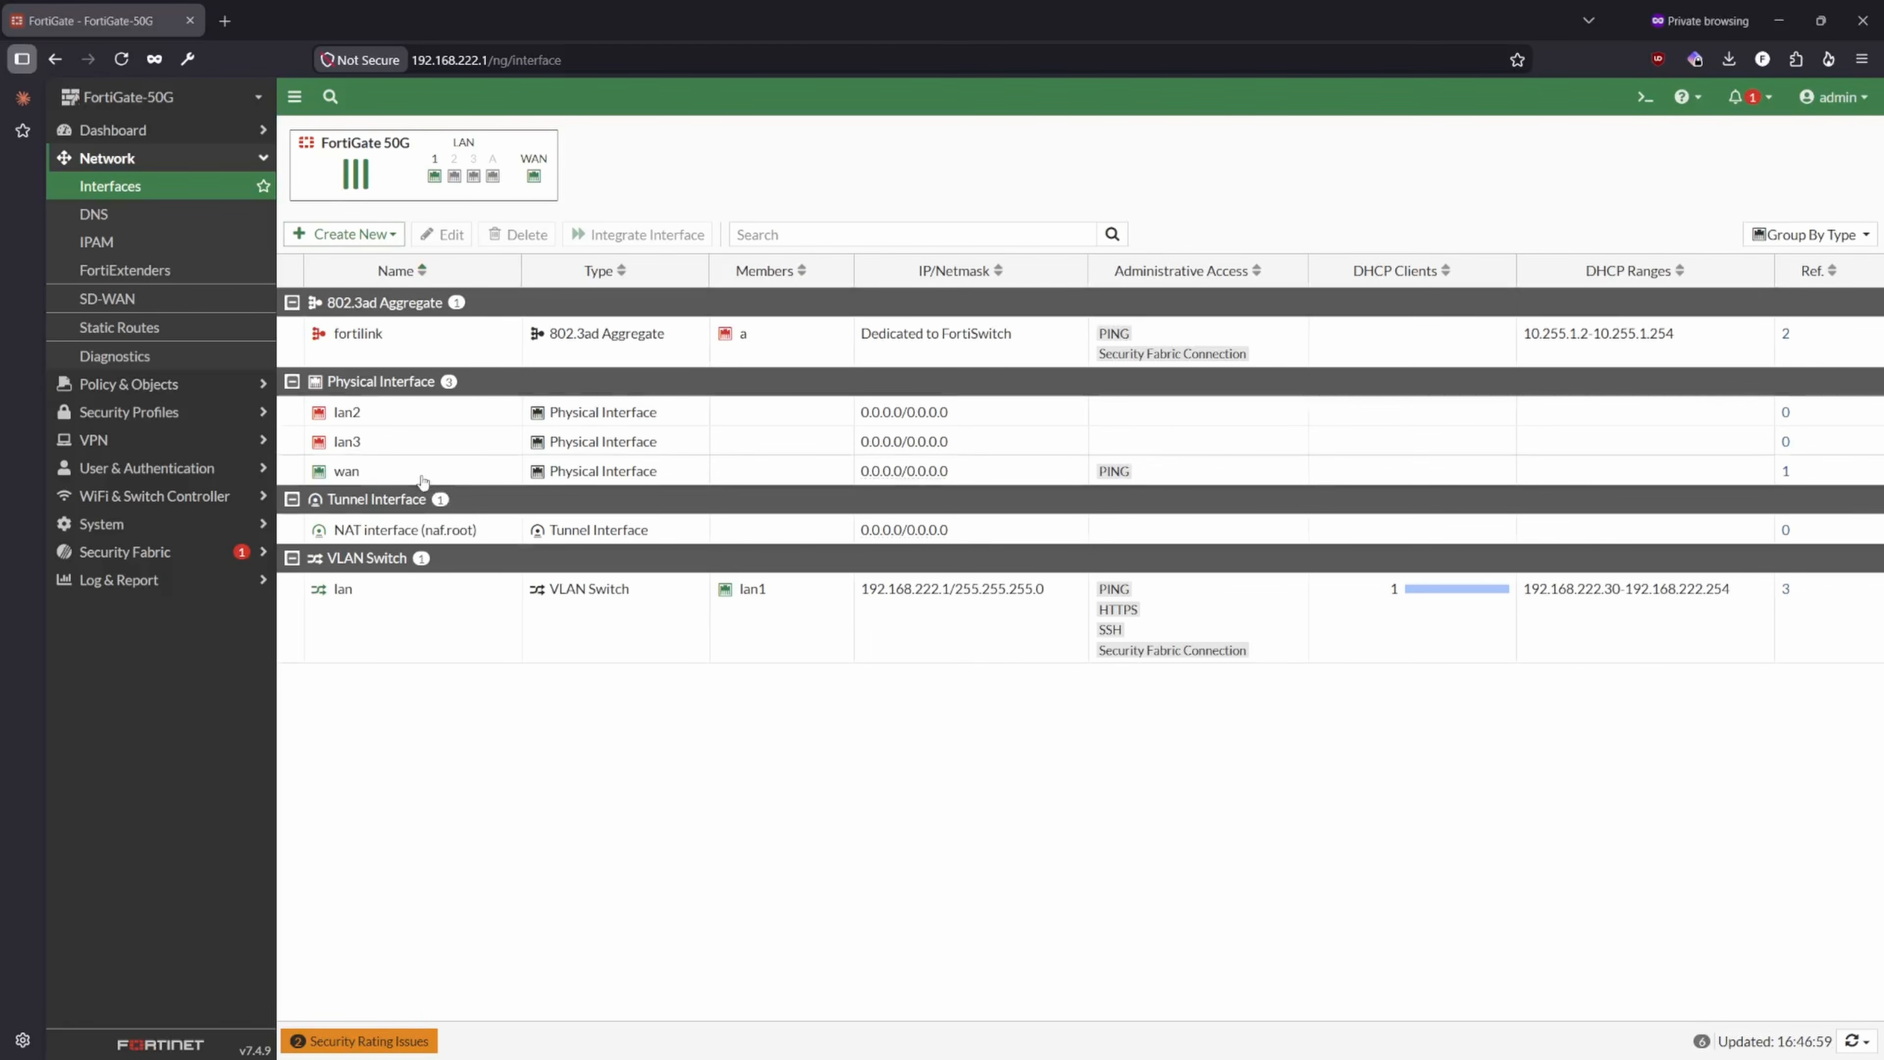
mouse_move(533, 178)
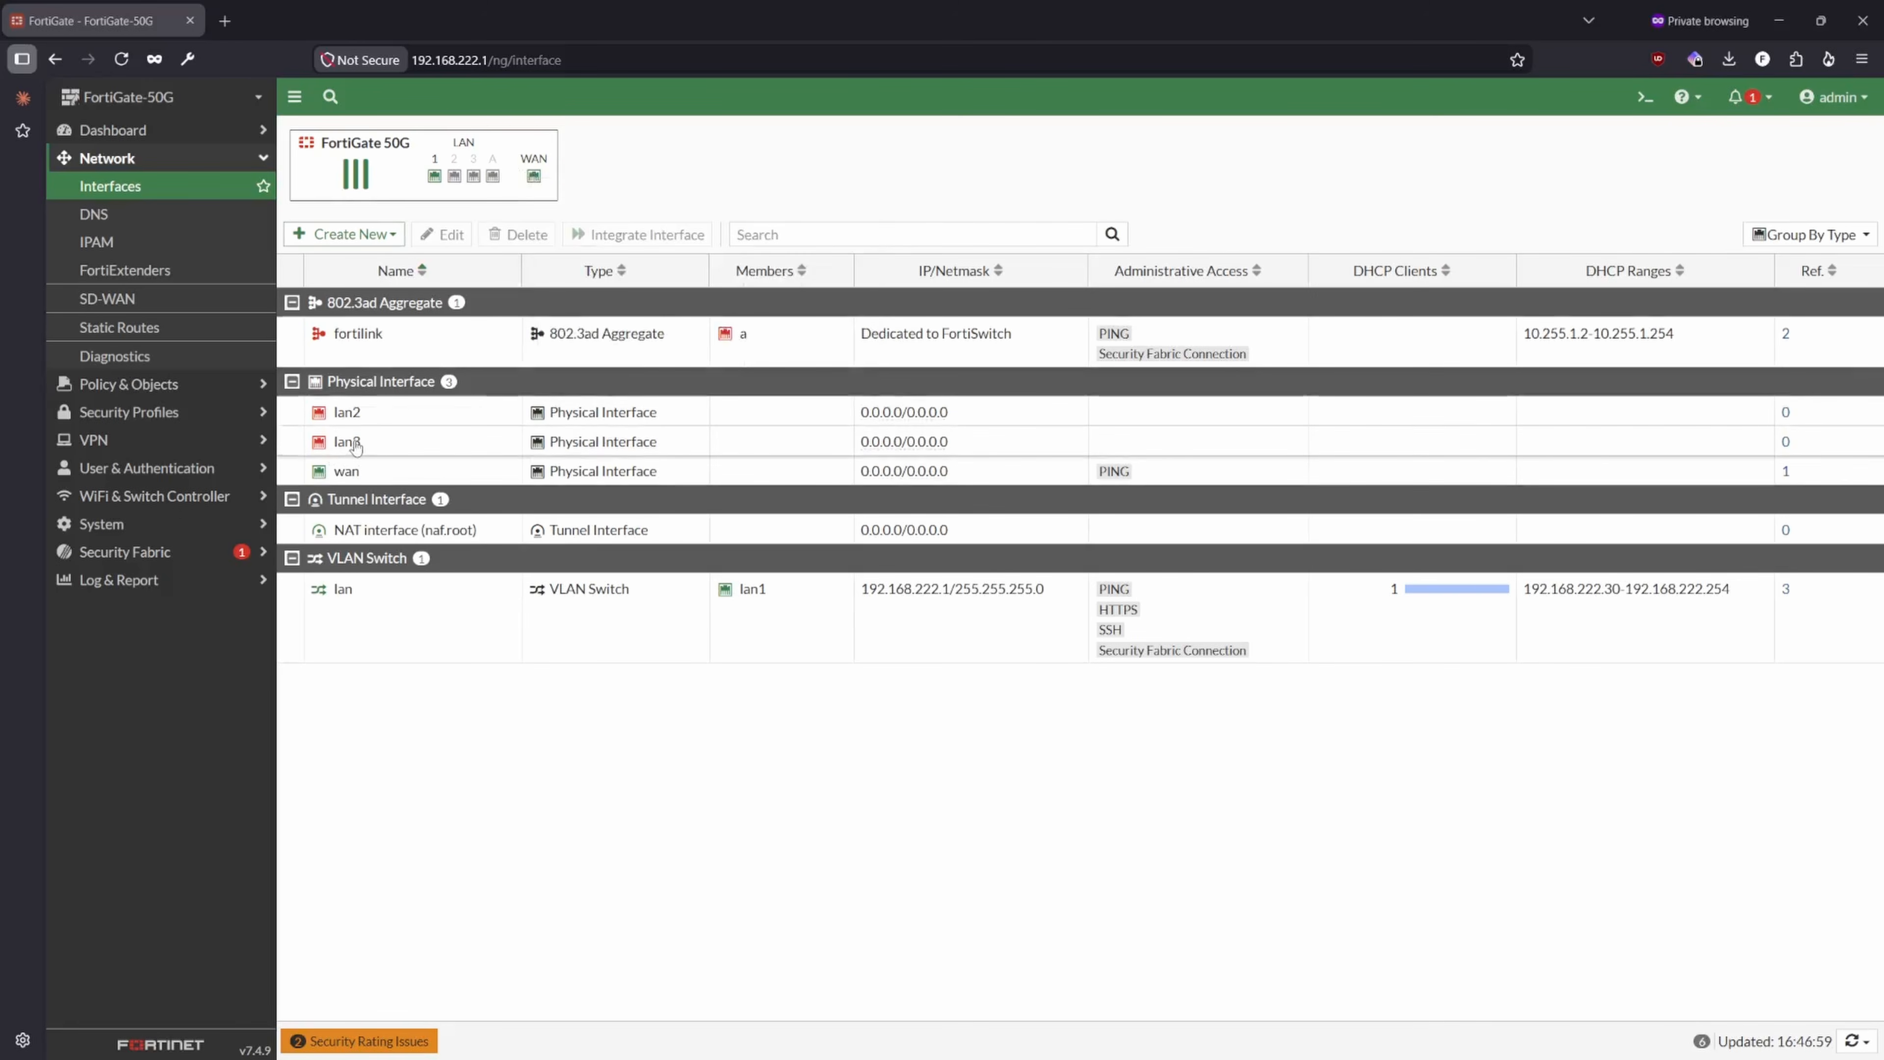
- Add lan2 and lan3 to the interface members of the lan VLAN switch and save the interface
double_click(571, 632)
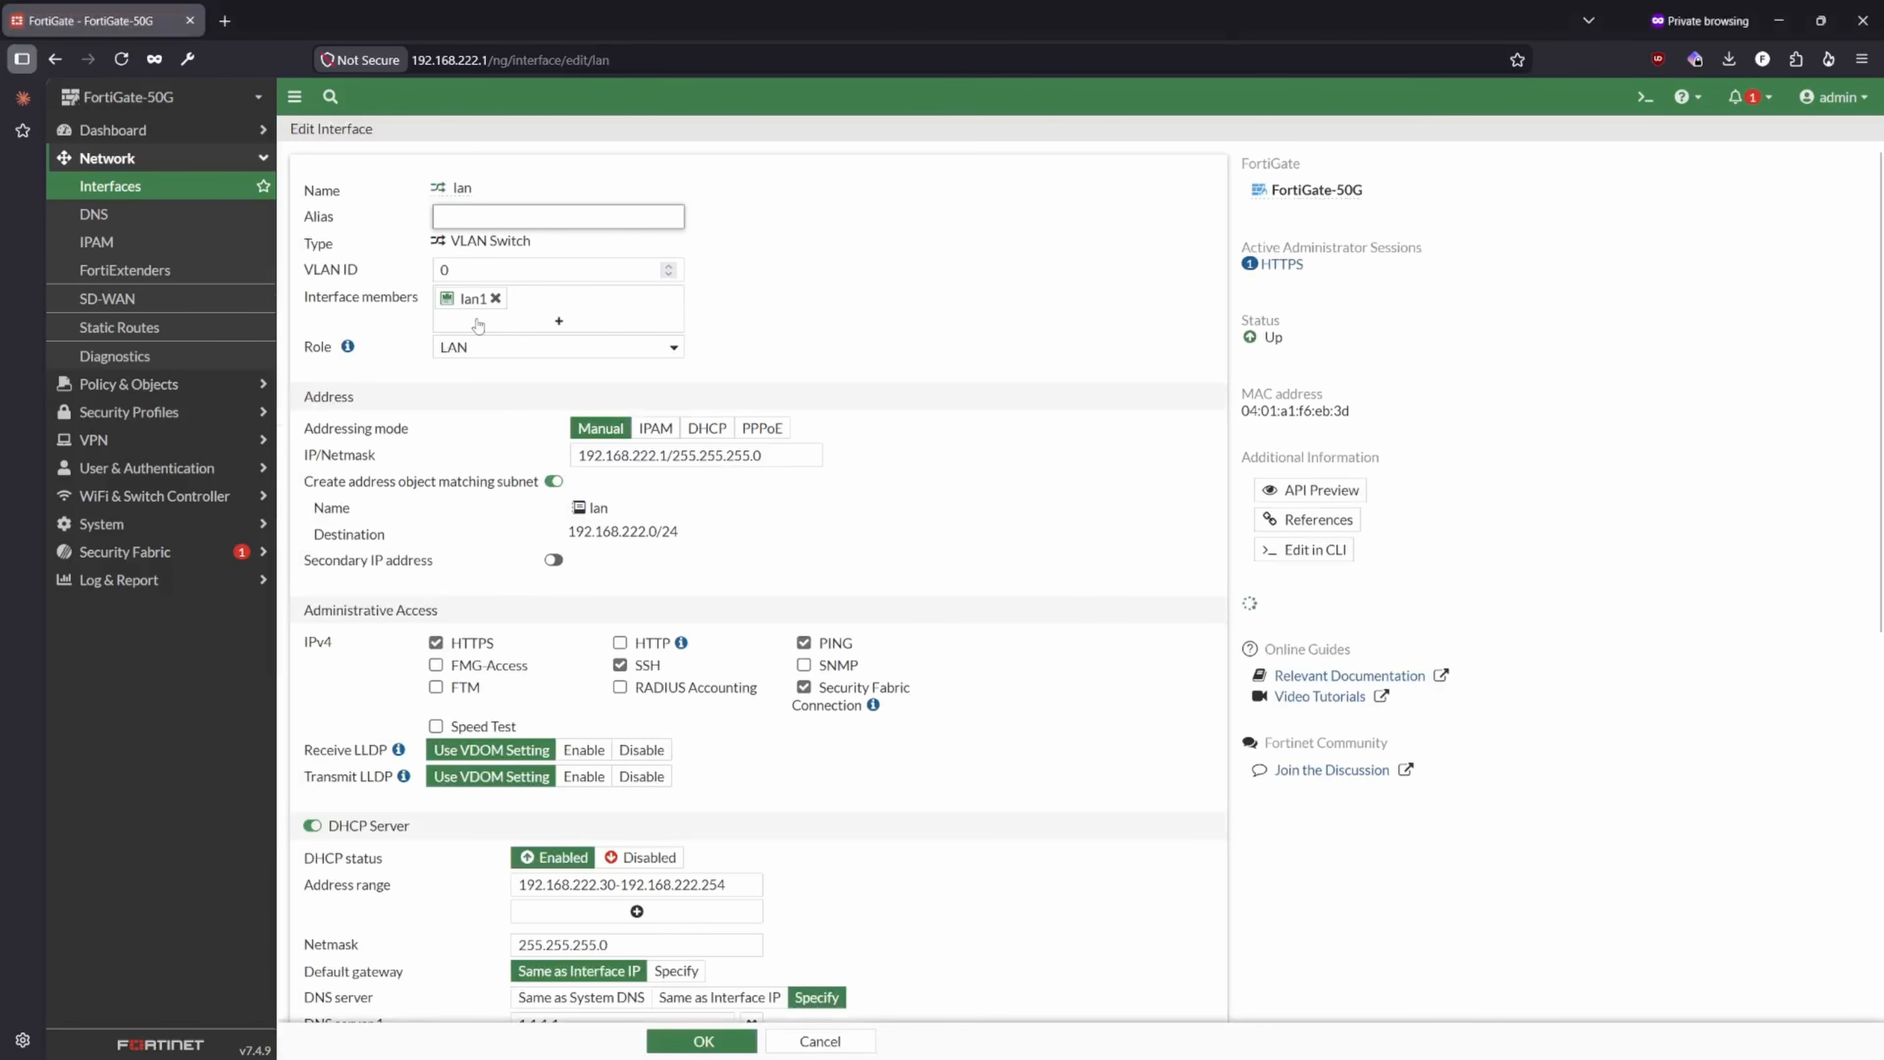
left_click(530, 323)
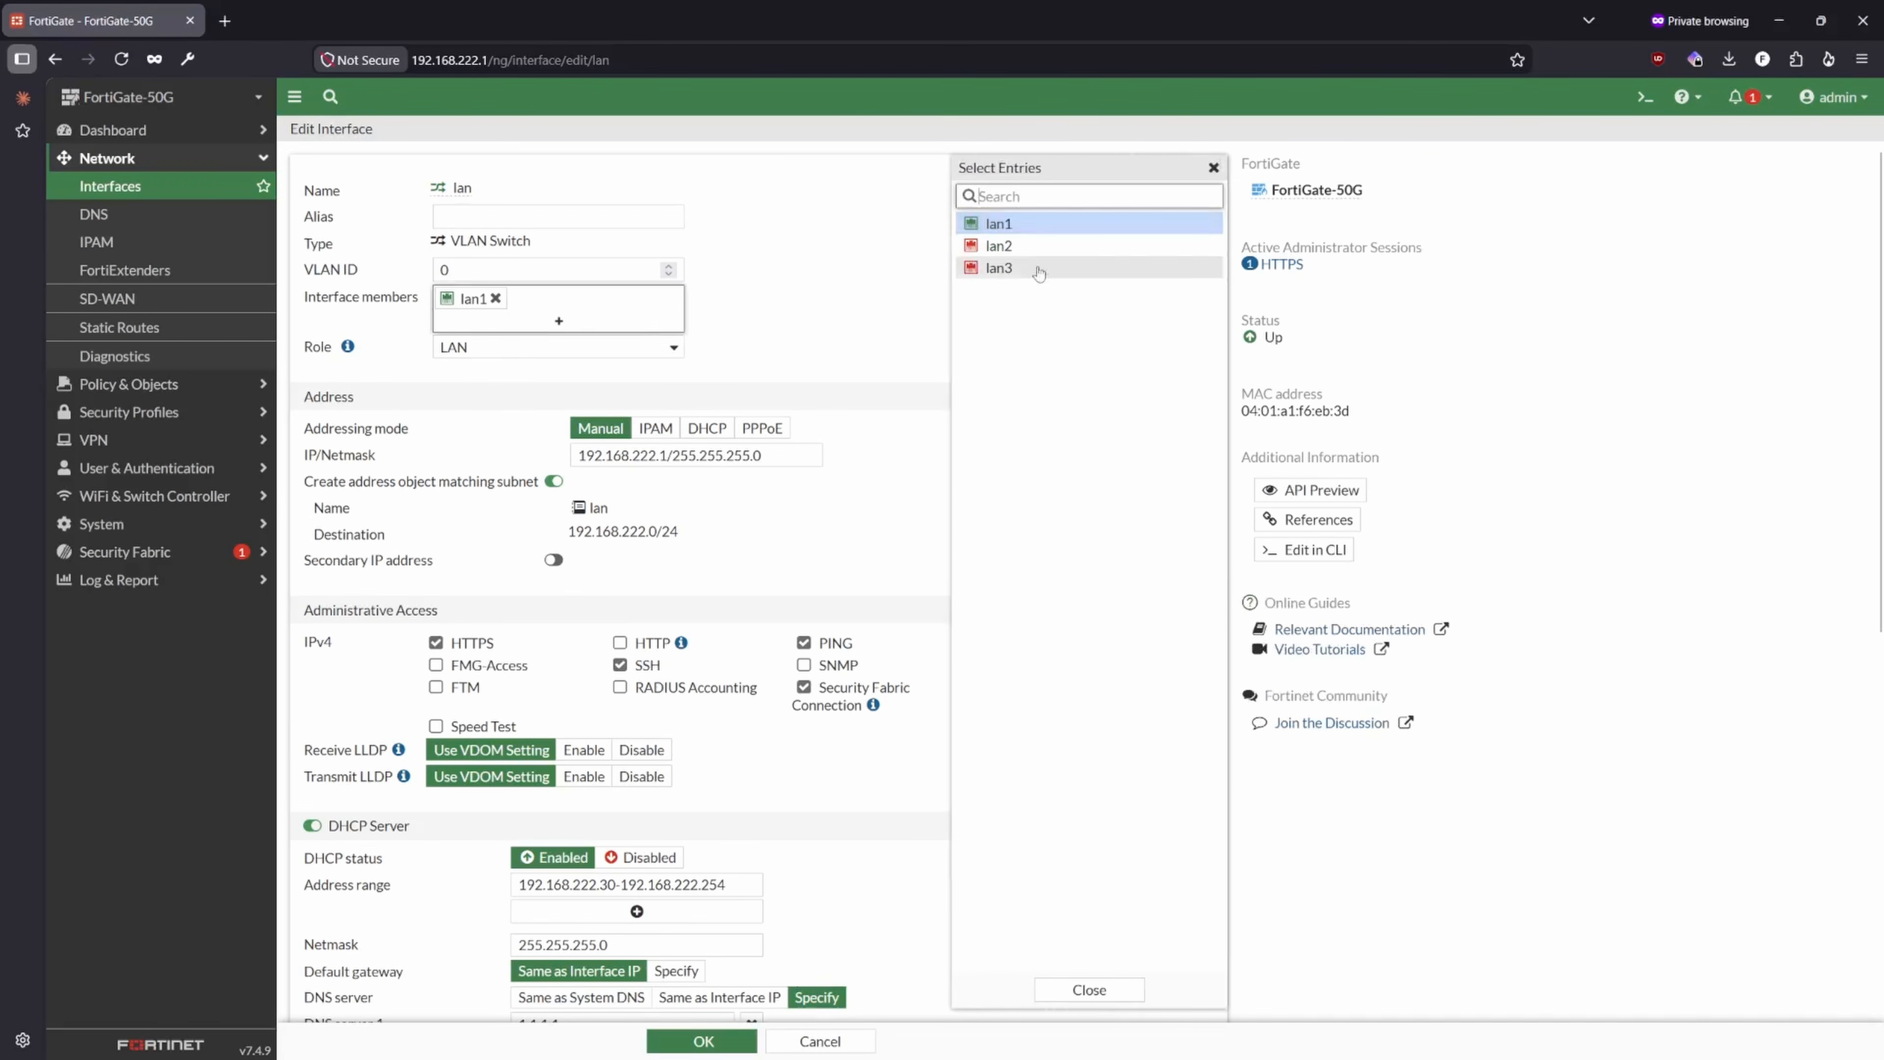
left_click(1031, 246)
left_click(1035, 268)
left_click(1034, 269)
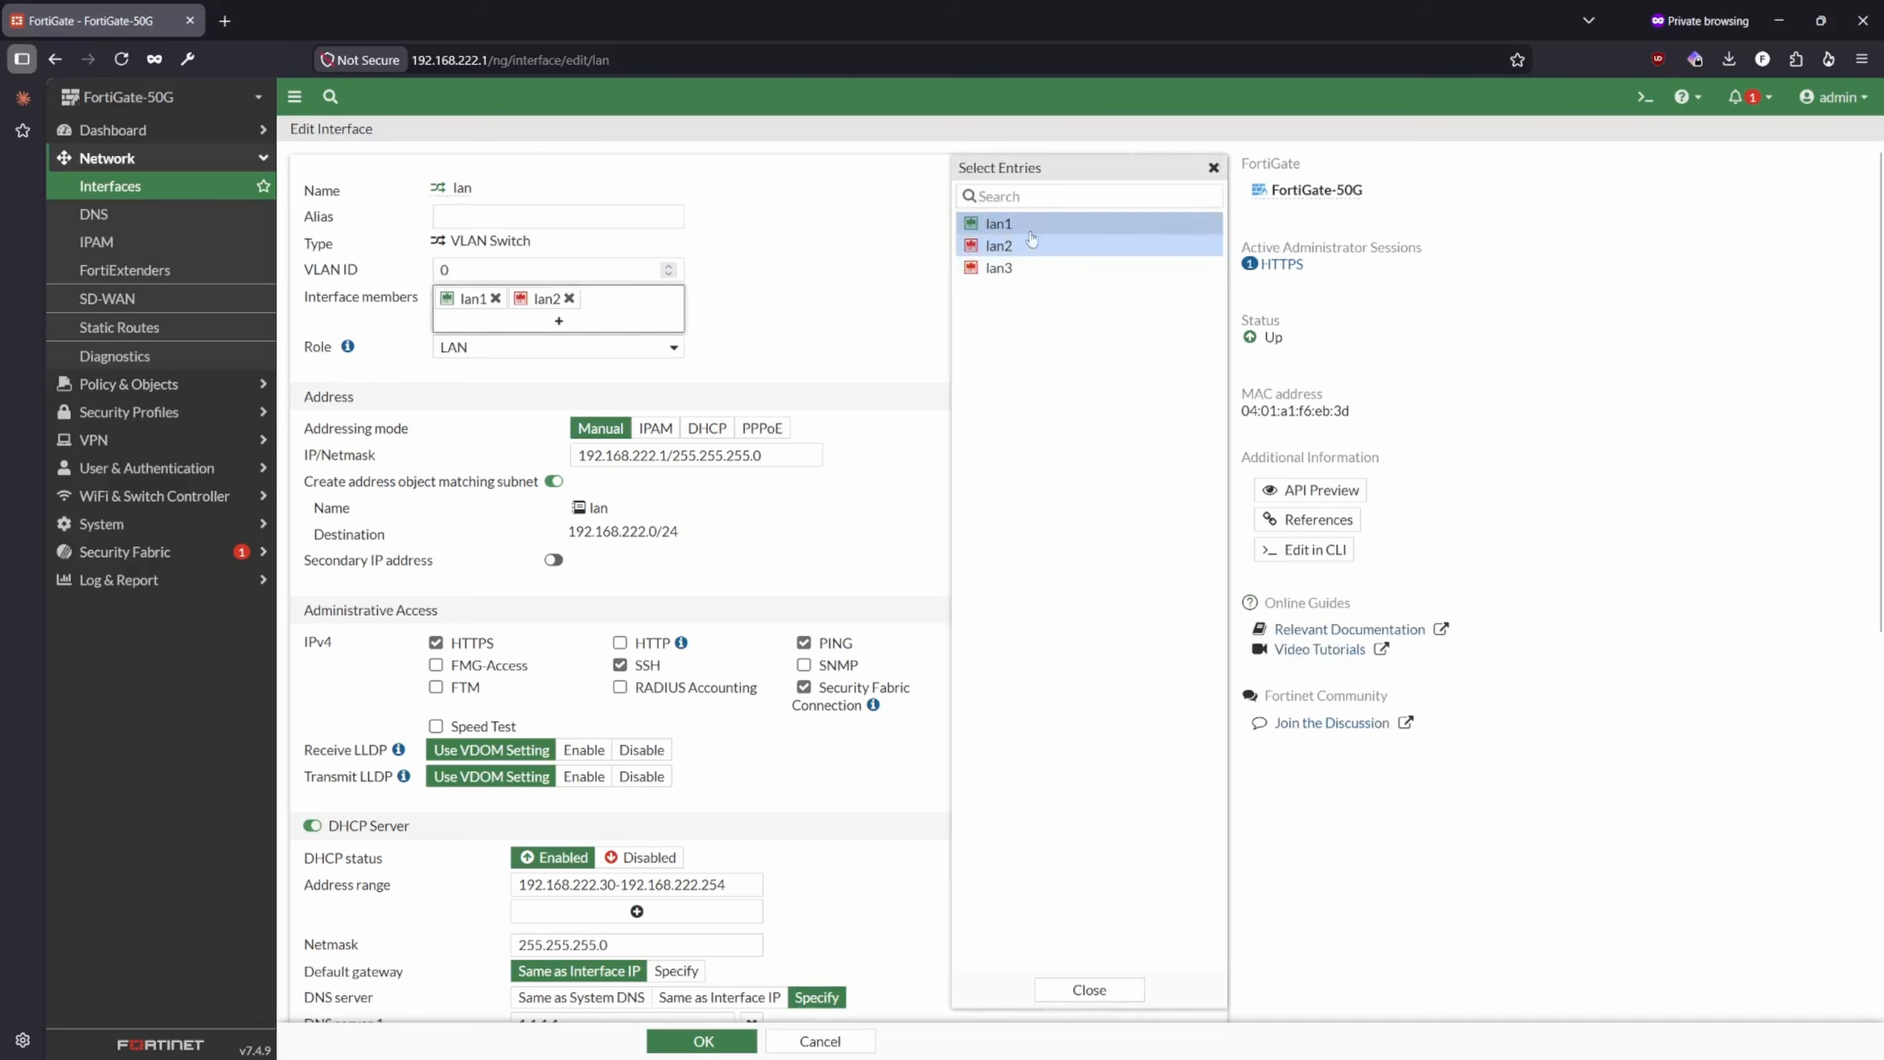
left_click(1031, 244)
left_click(1003, 246)
left_click(1005, 269)
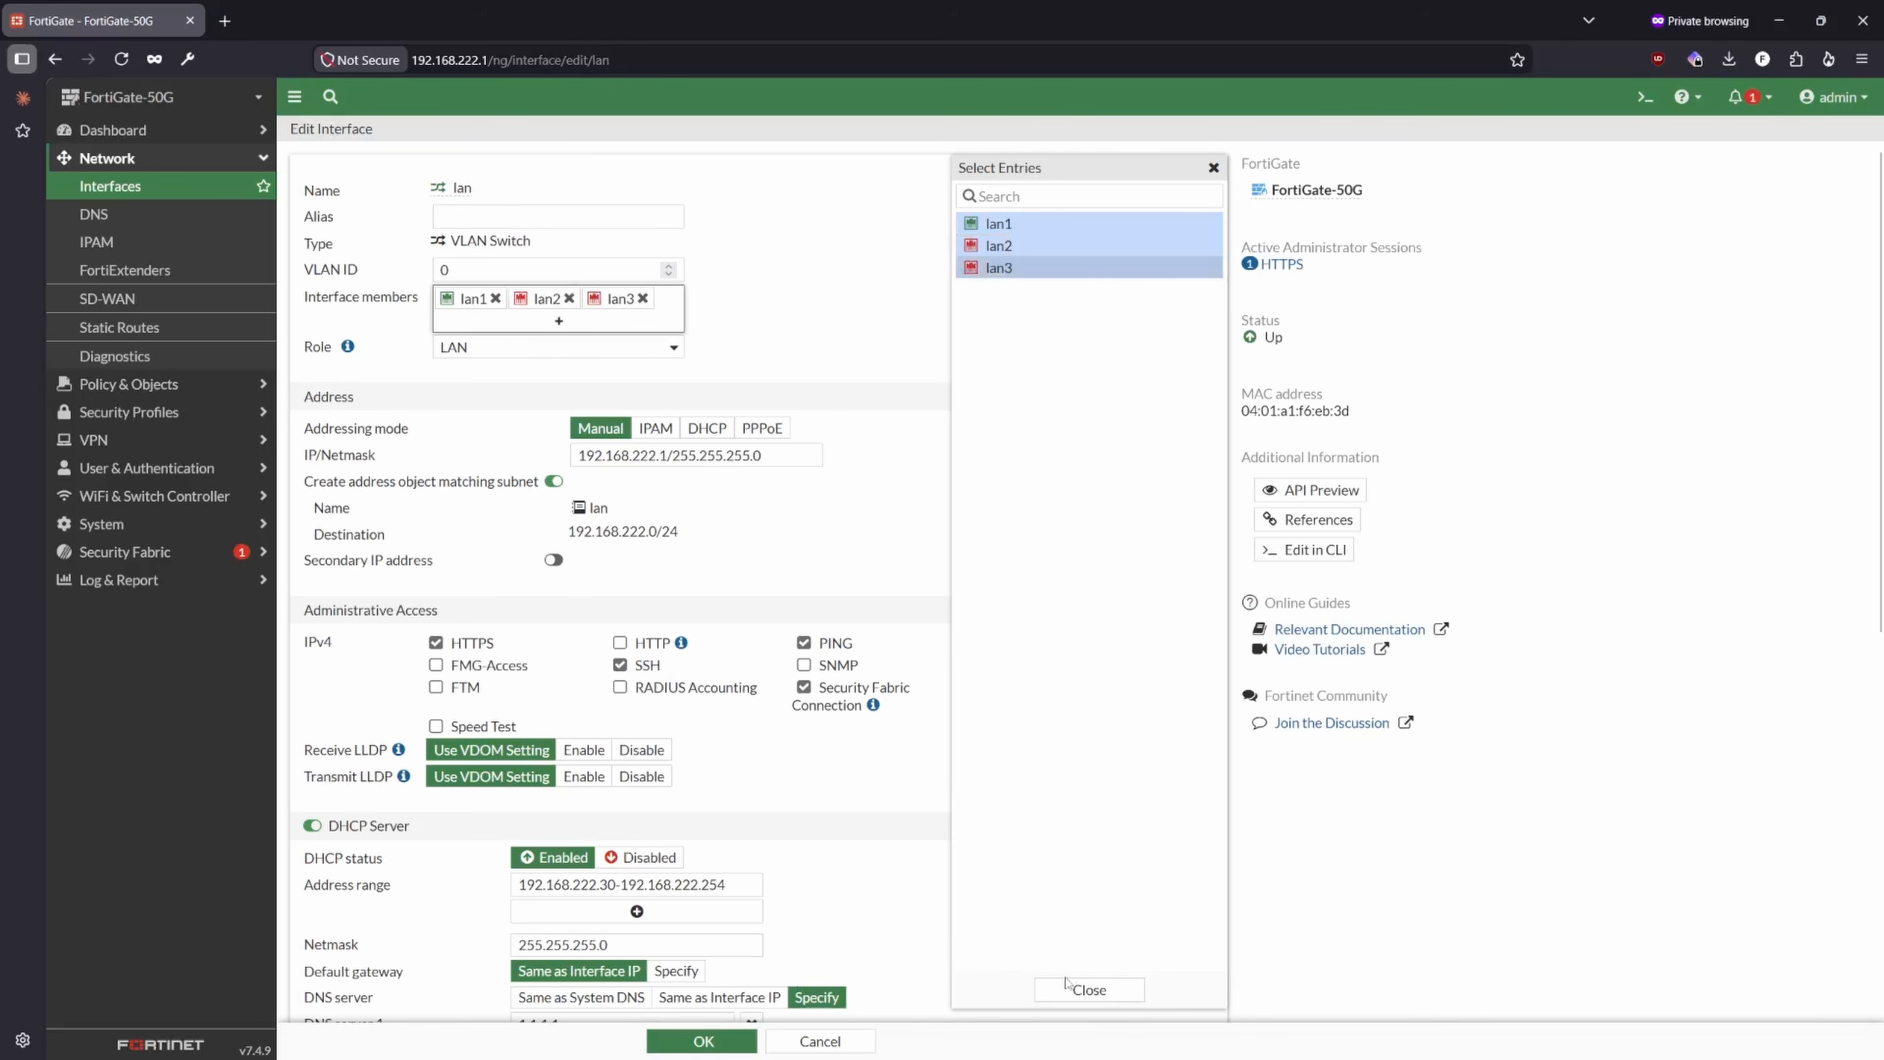
left_click(1087, 988)
left_click(702, 1040)
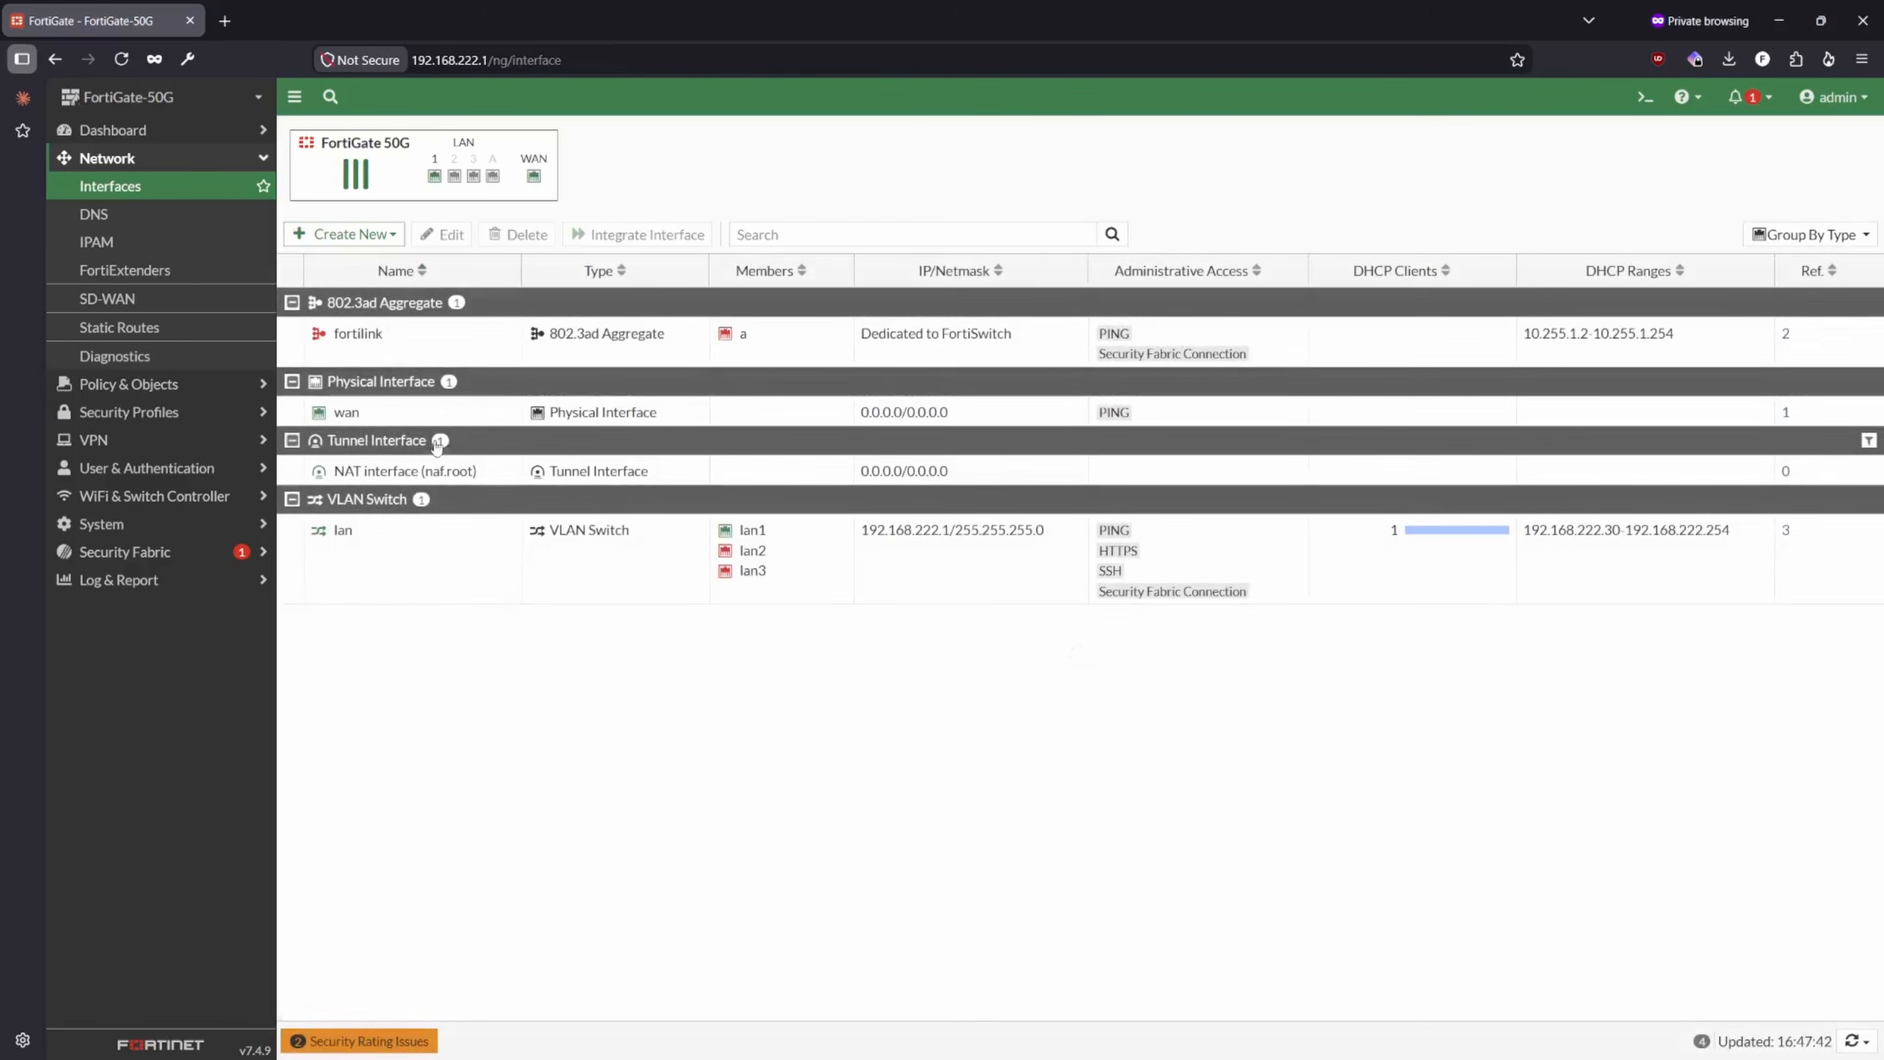
- Open the wan physical interface for editing and bring up the Block 29 notes in Notepad
left_click(446, 422)
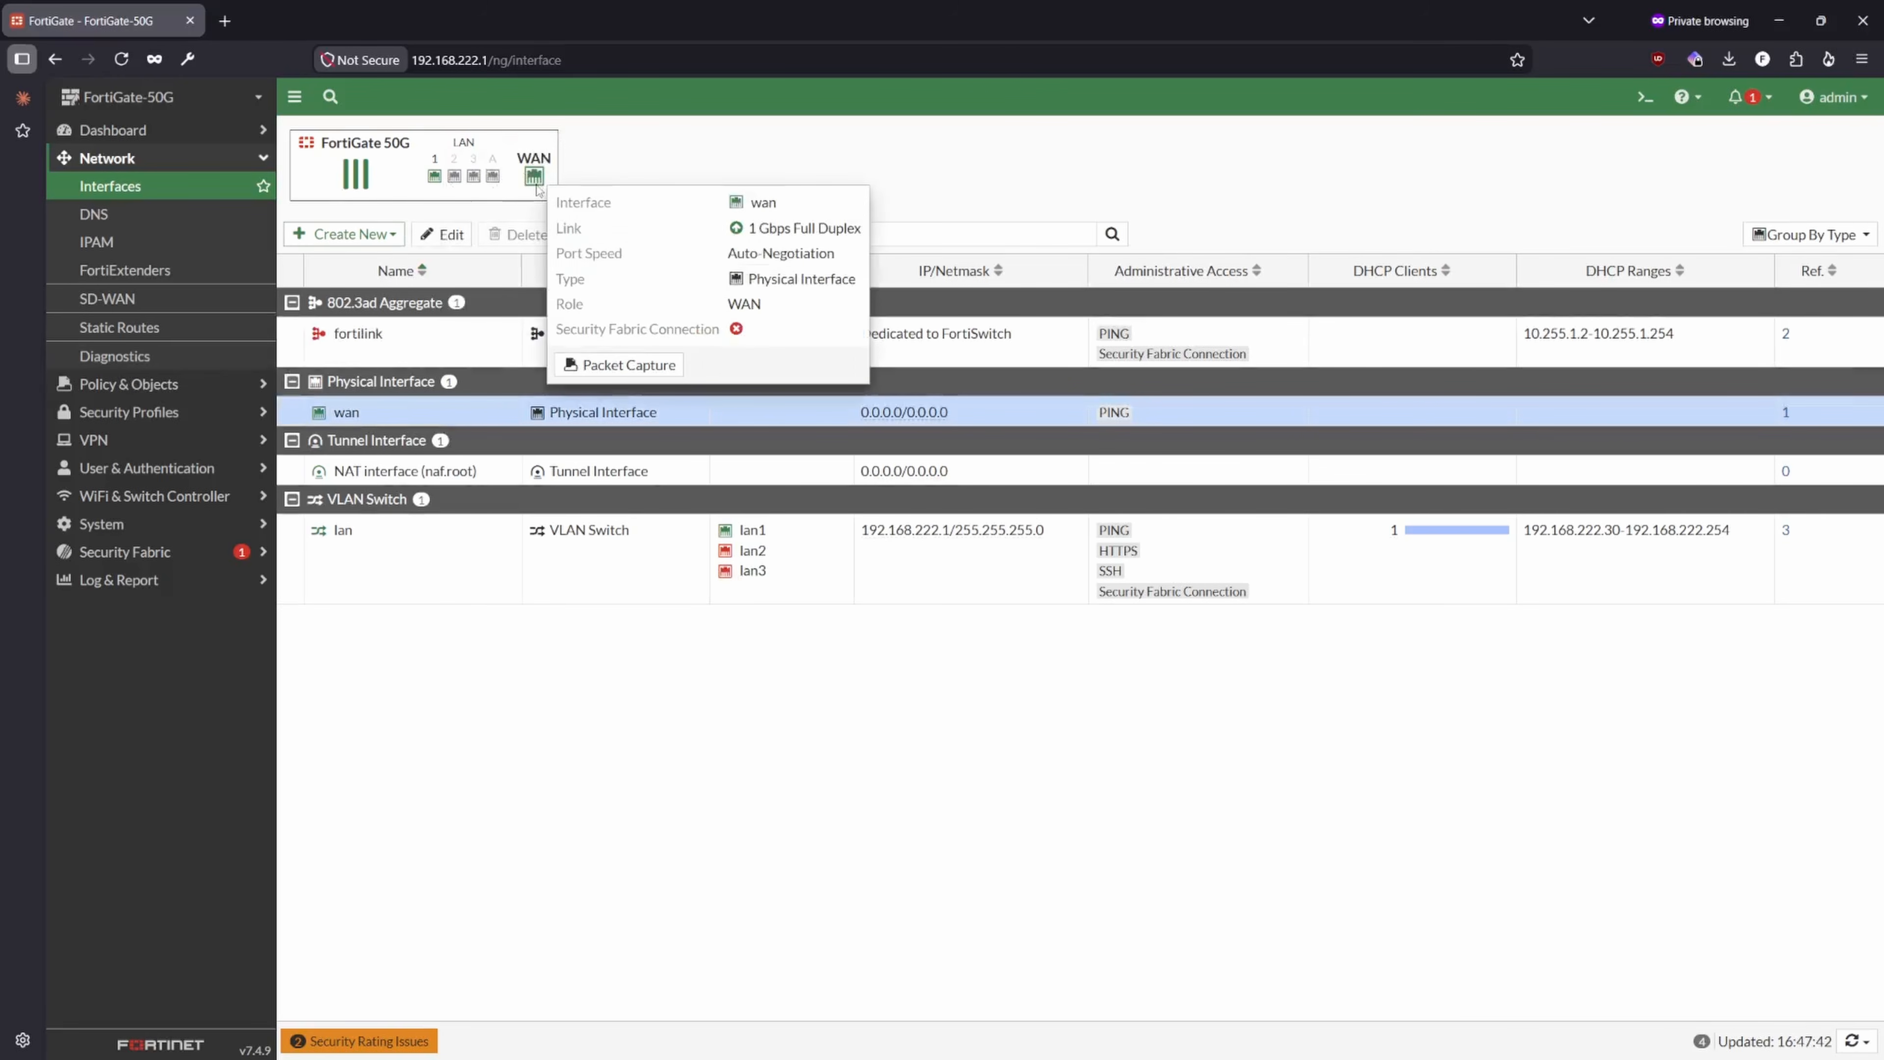
double_click(346, 412)
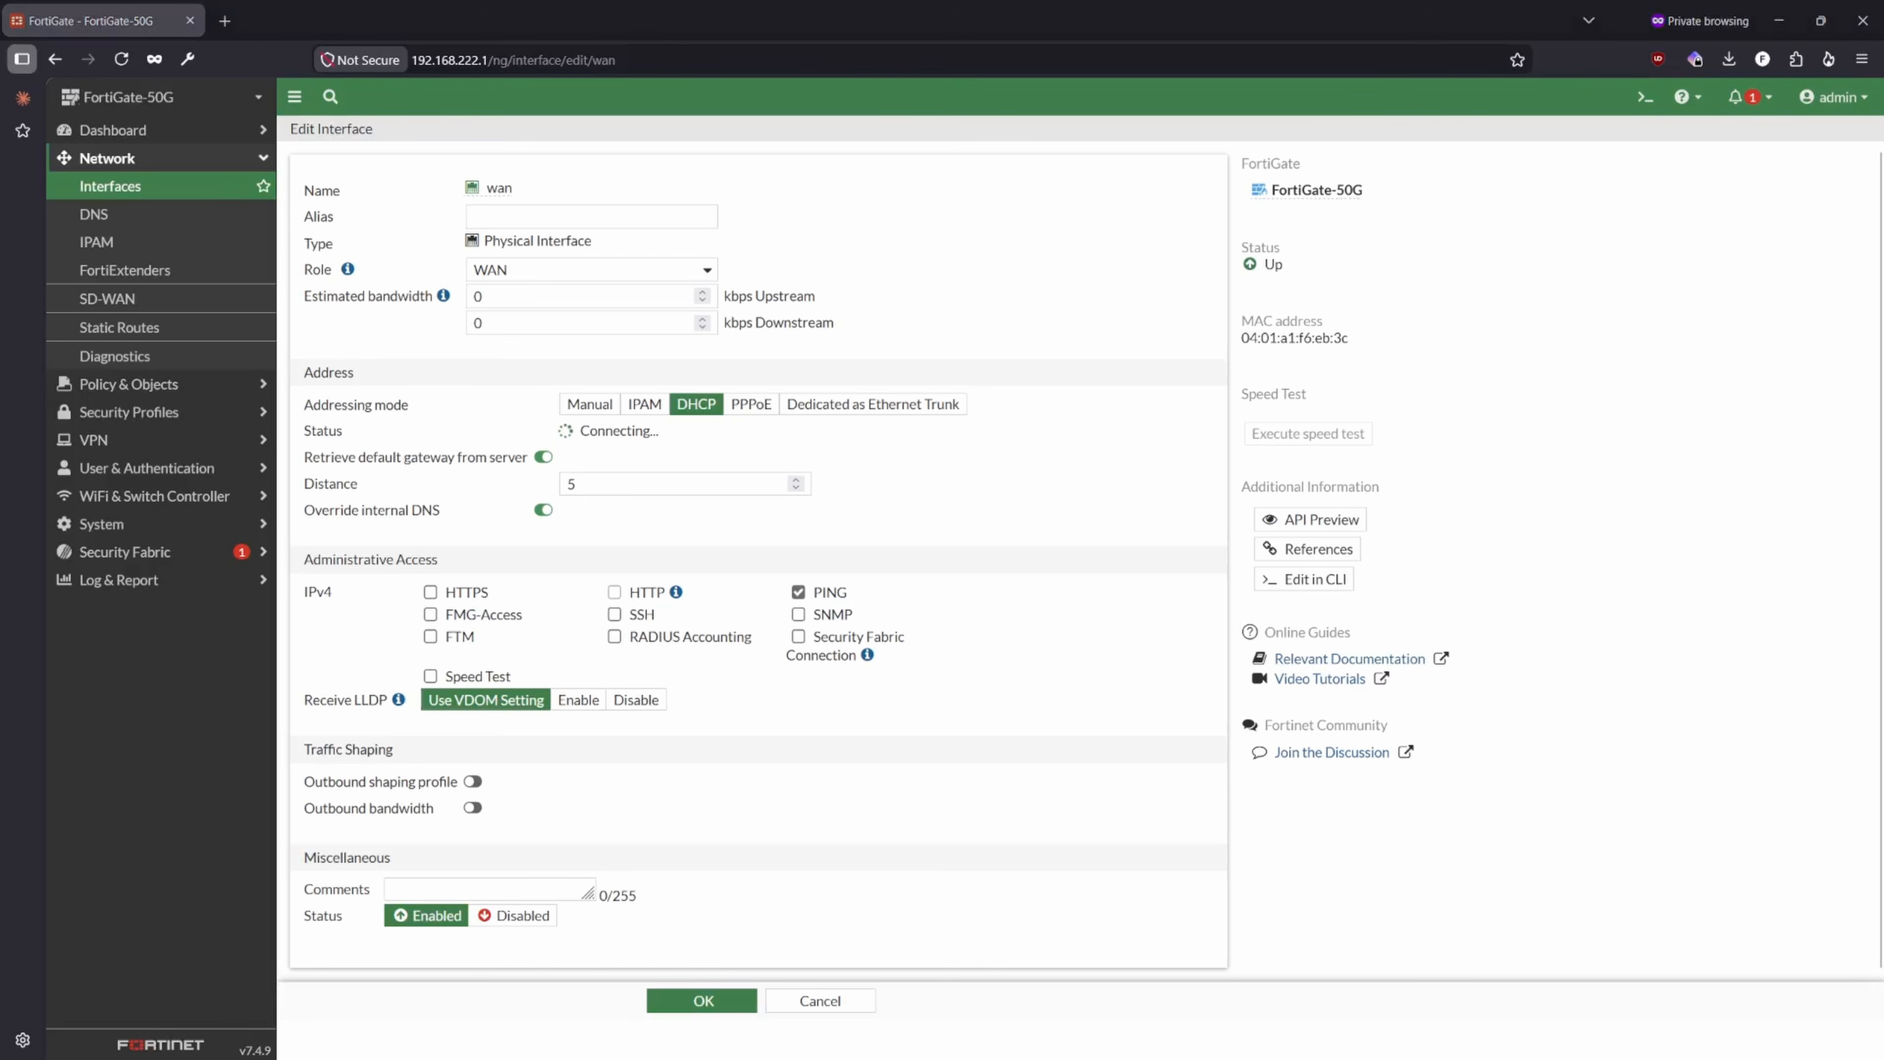
left_click_drag(0, 436, 1573, 283)
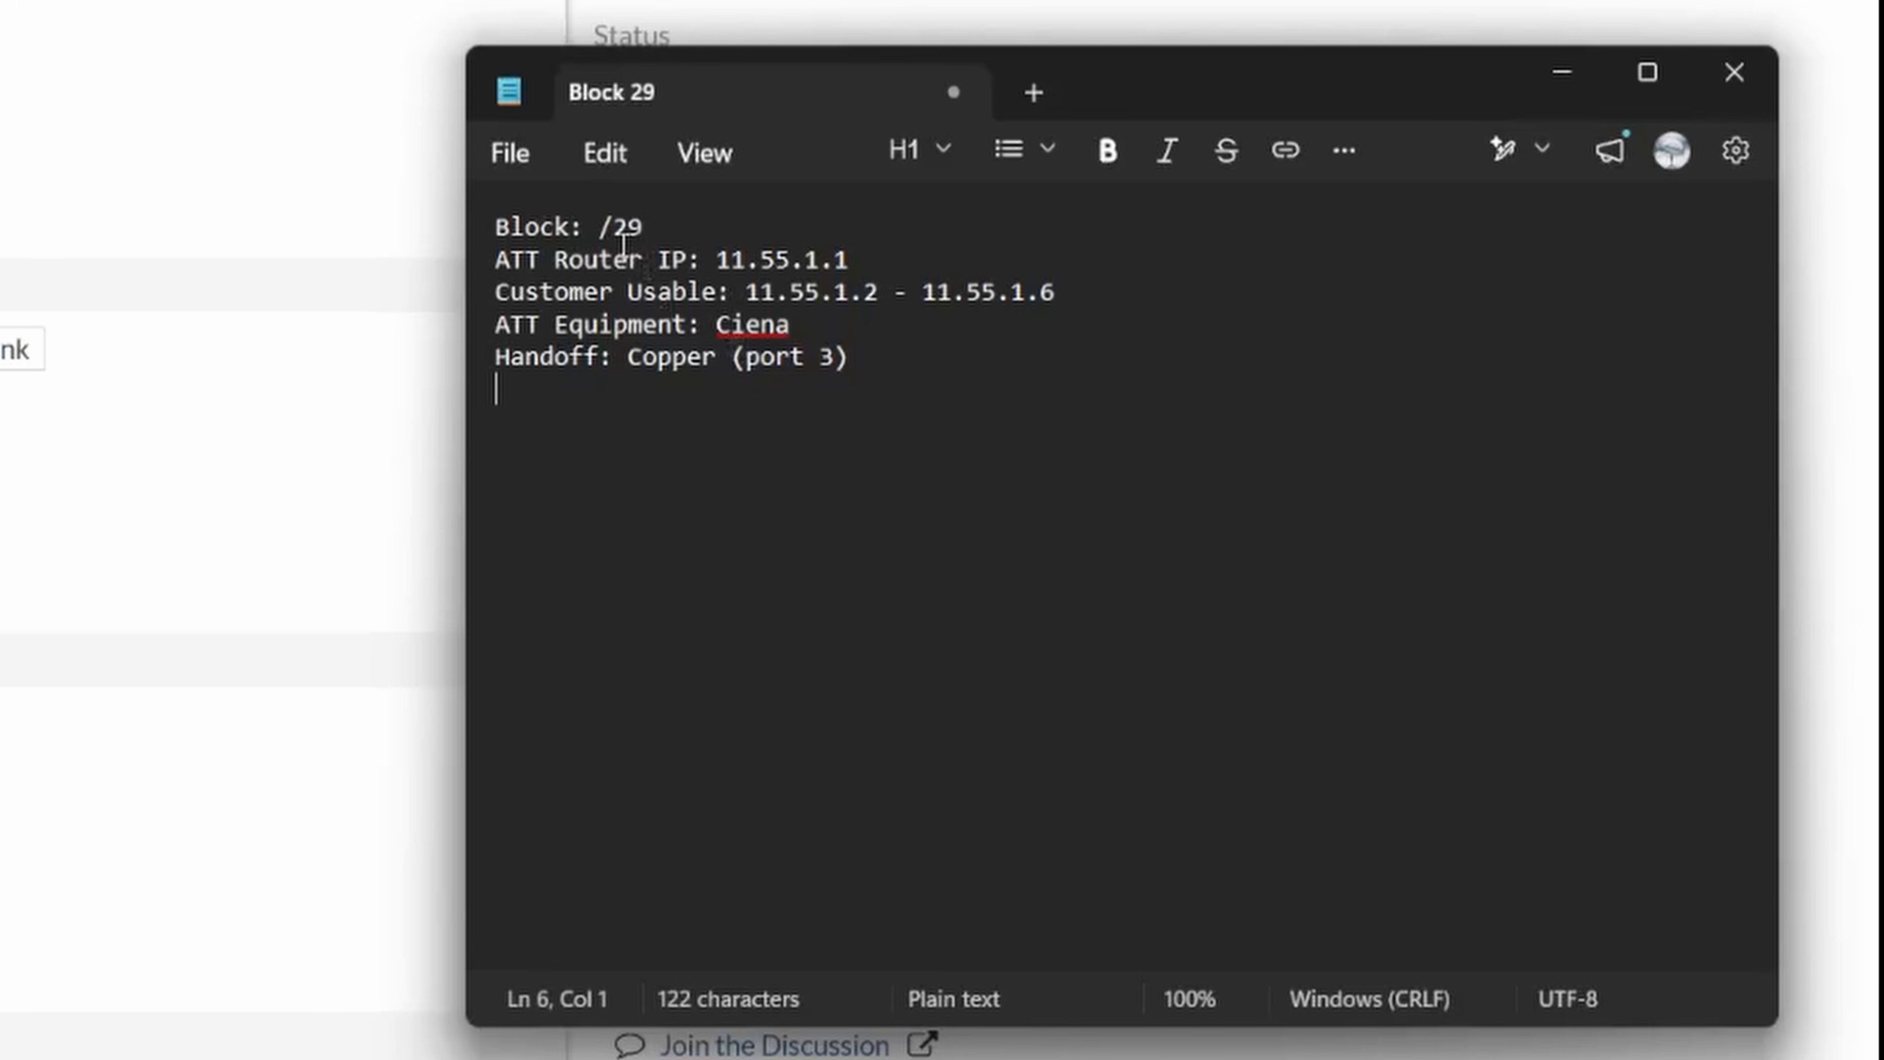
- Review the block size, ATT router IP, customer usable range, ATT equipment and handoff lines in the Block 29 notes
left_click_drag(642, 225, 439, 216)
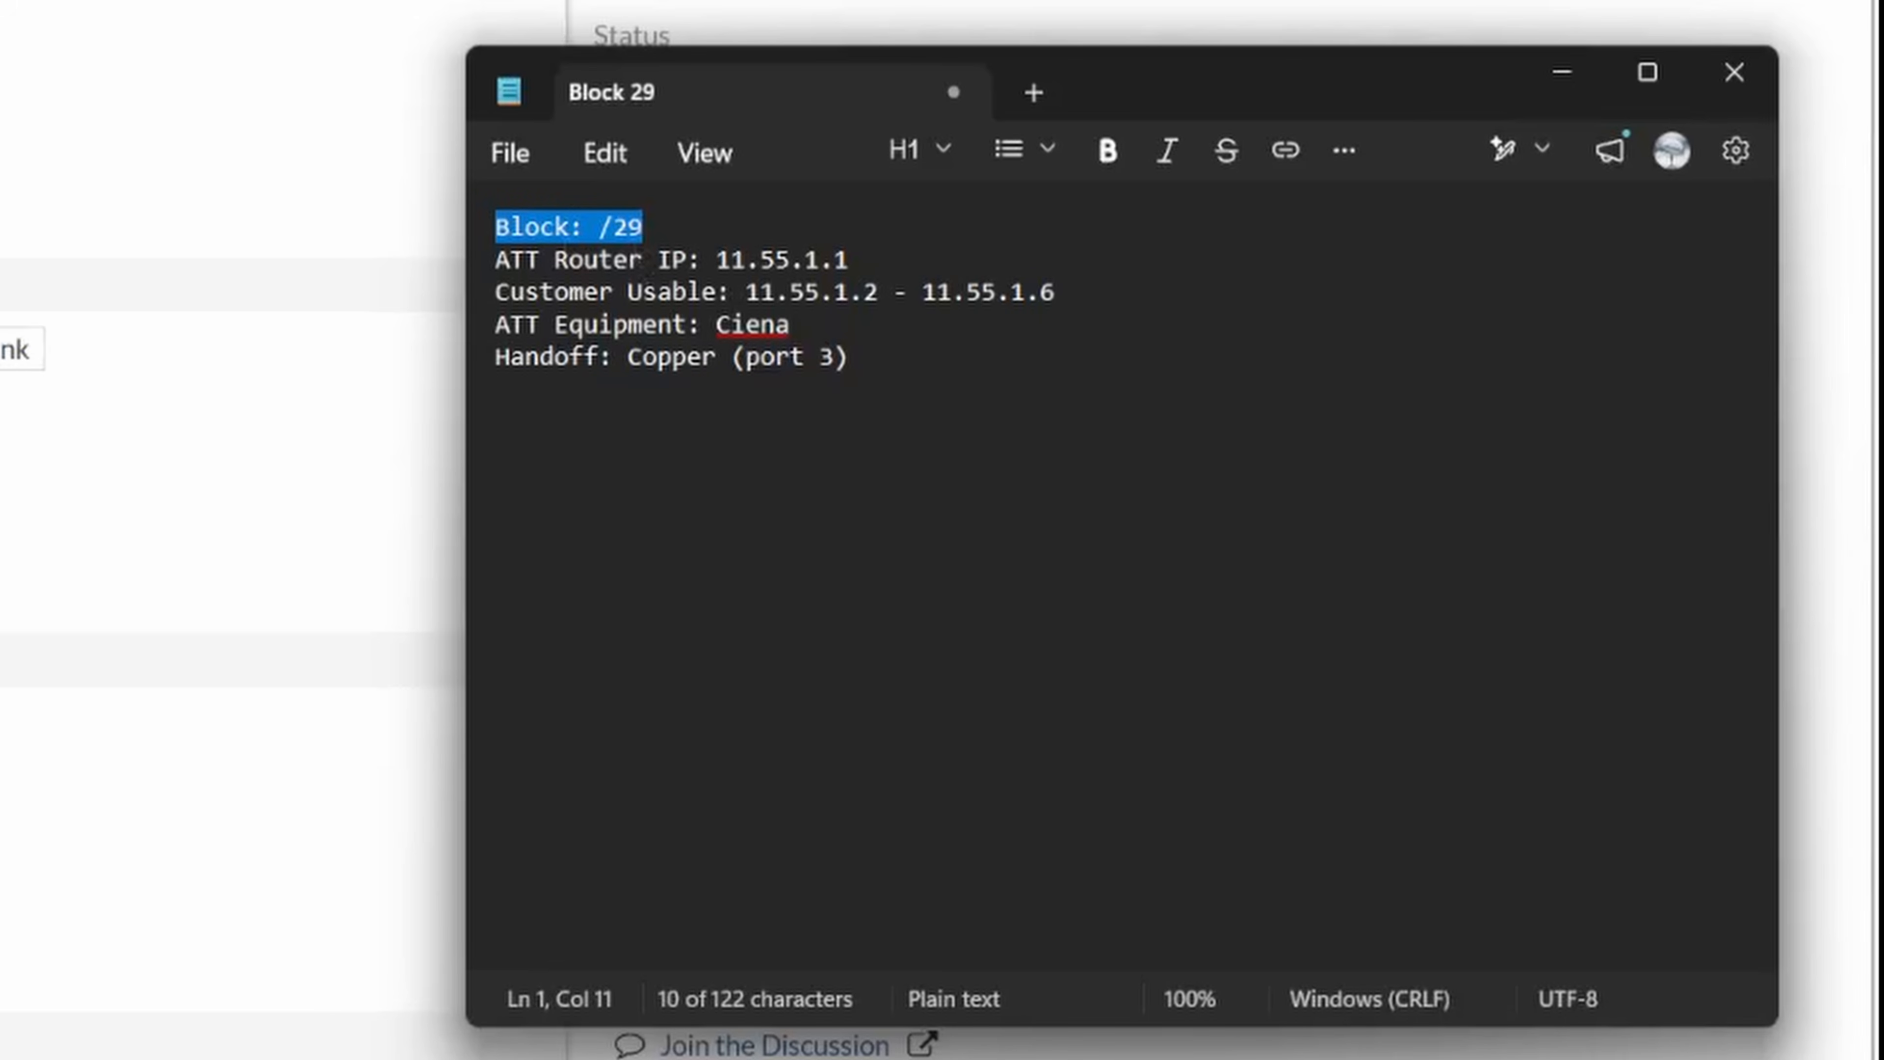
left_click_drag(875, 257, 715, 264)
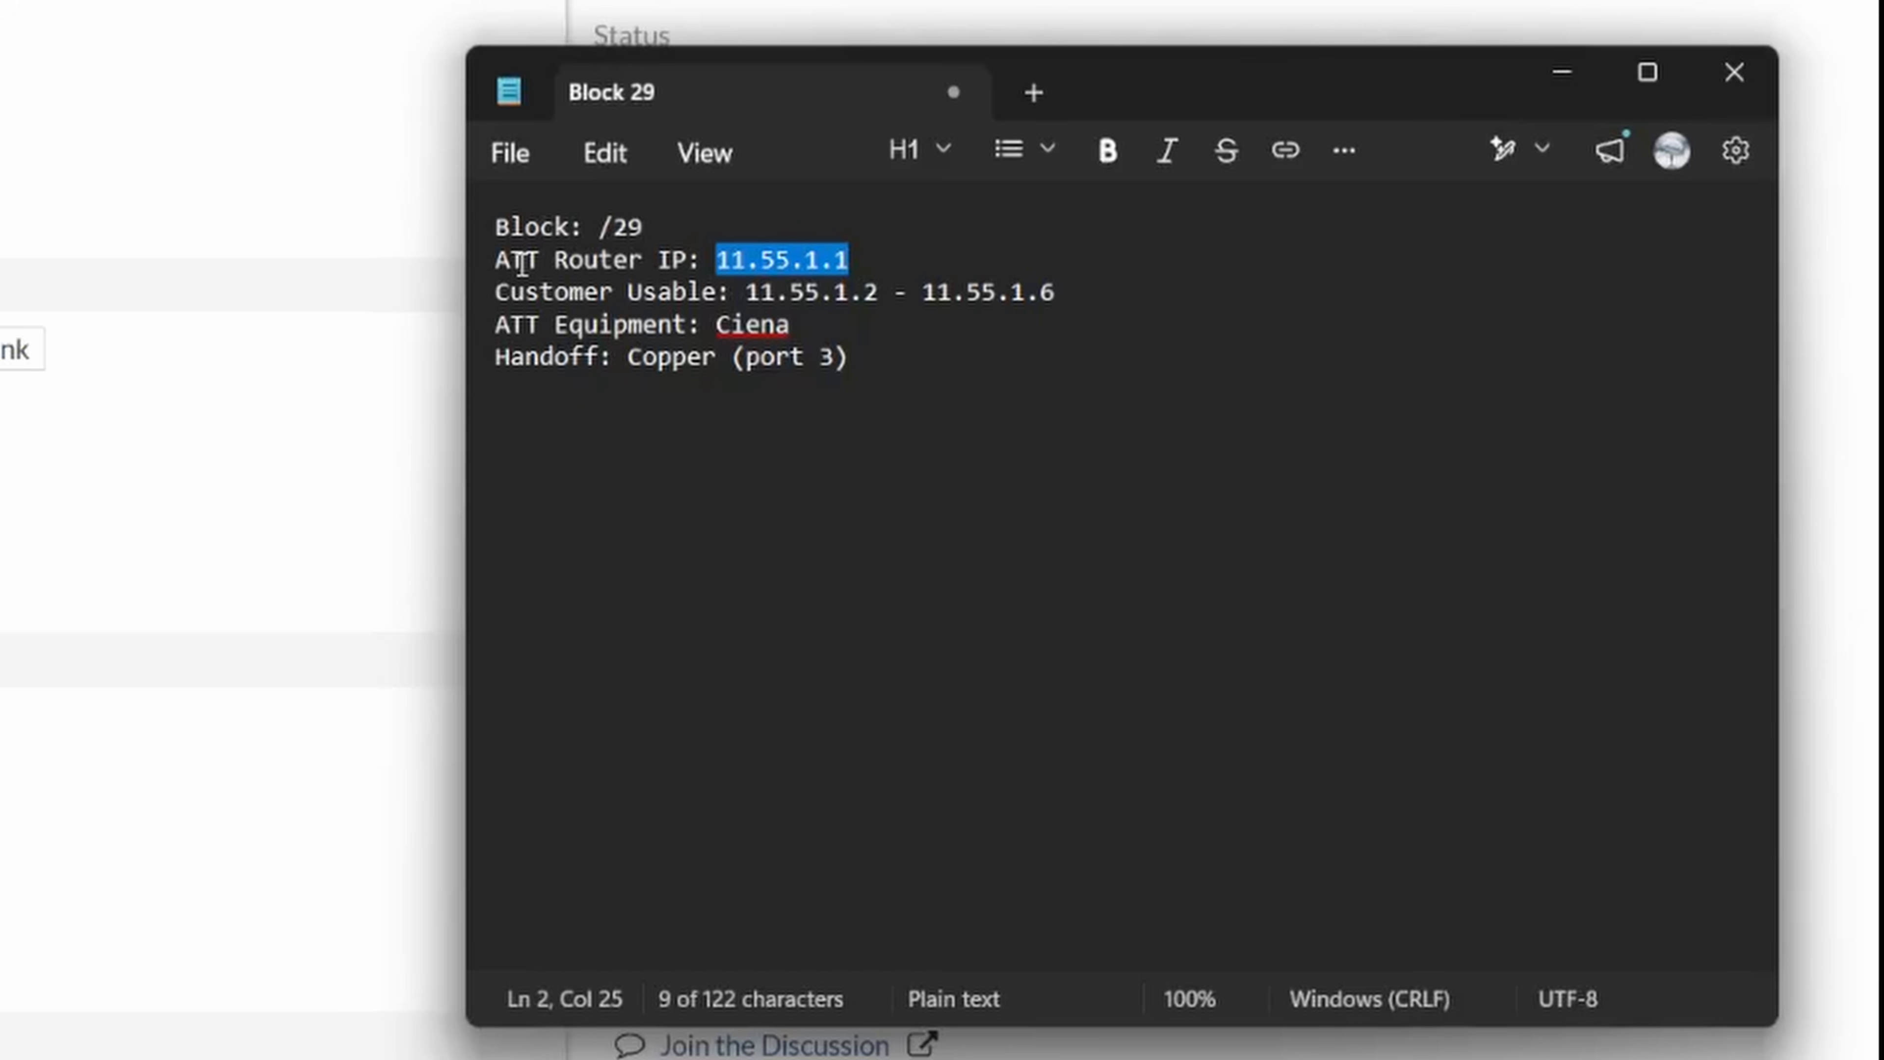
left_click(756, 291)
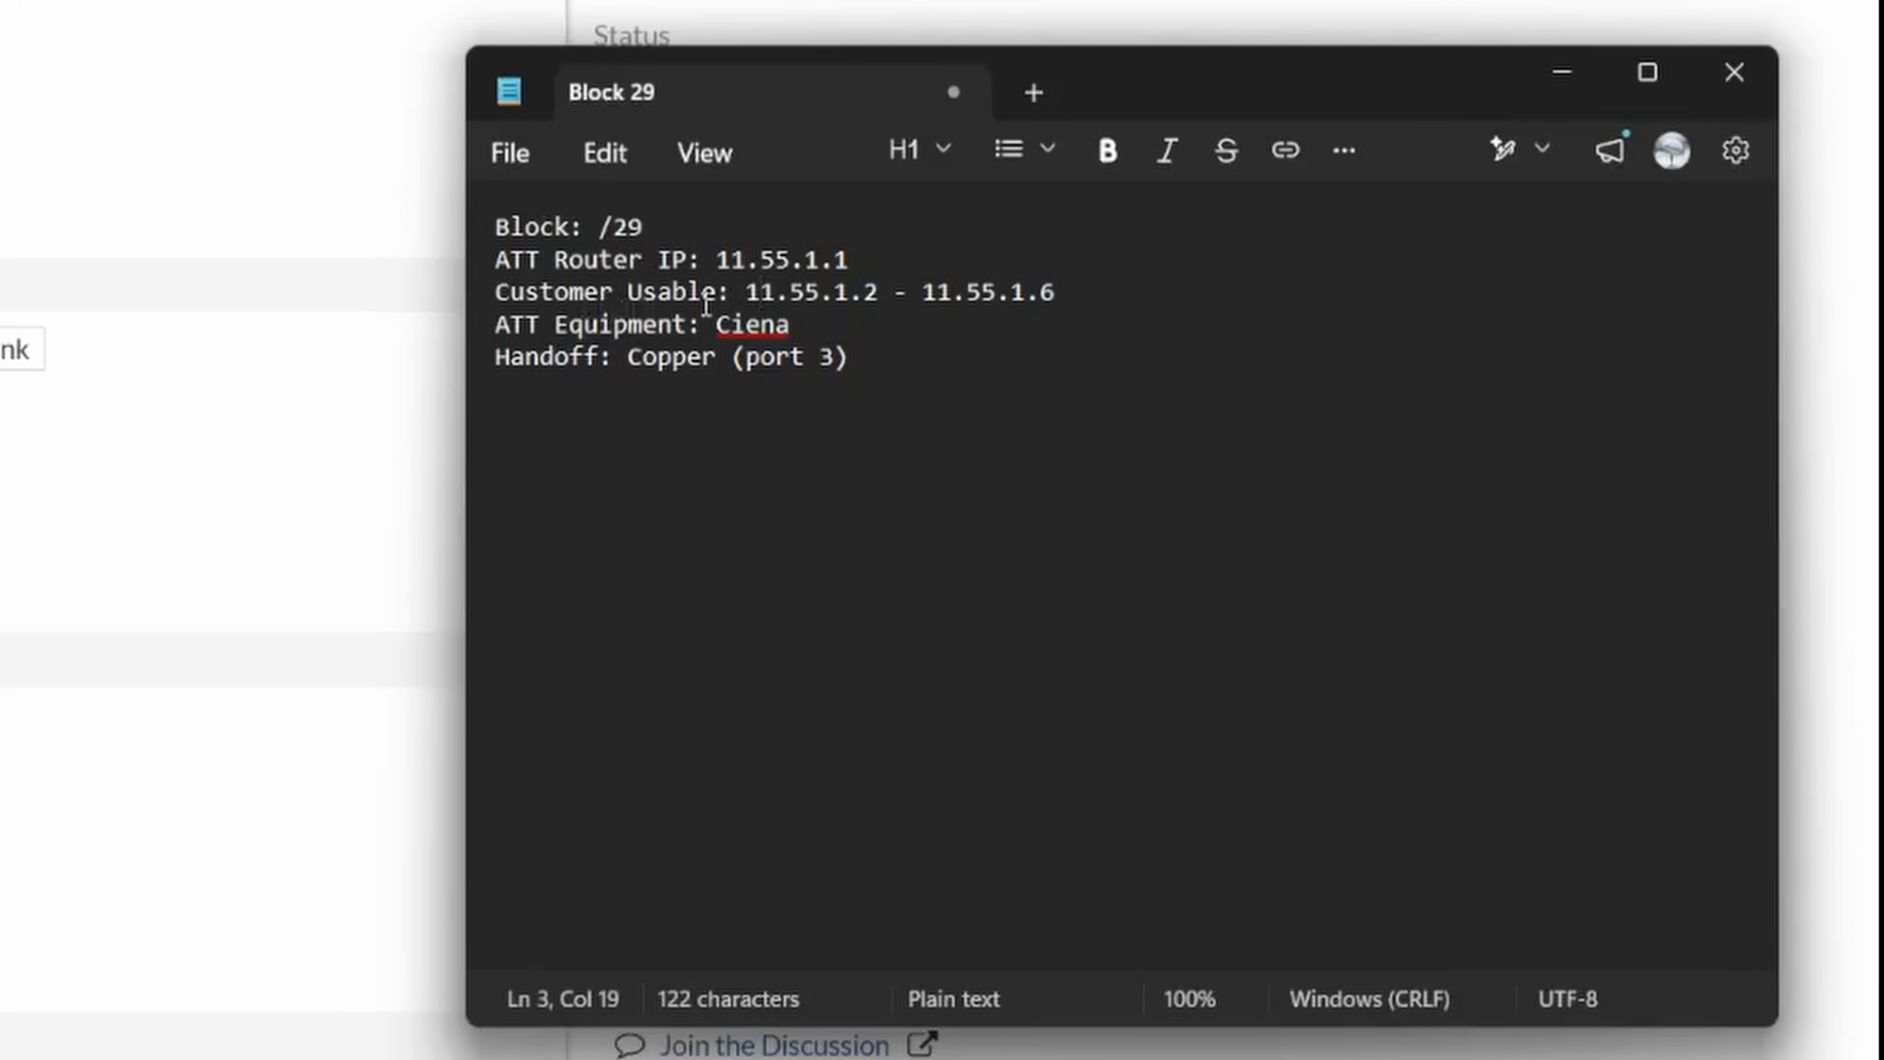
left_click_drag(745, 291, 1068, 294)
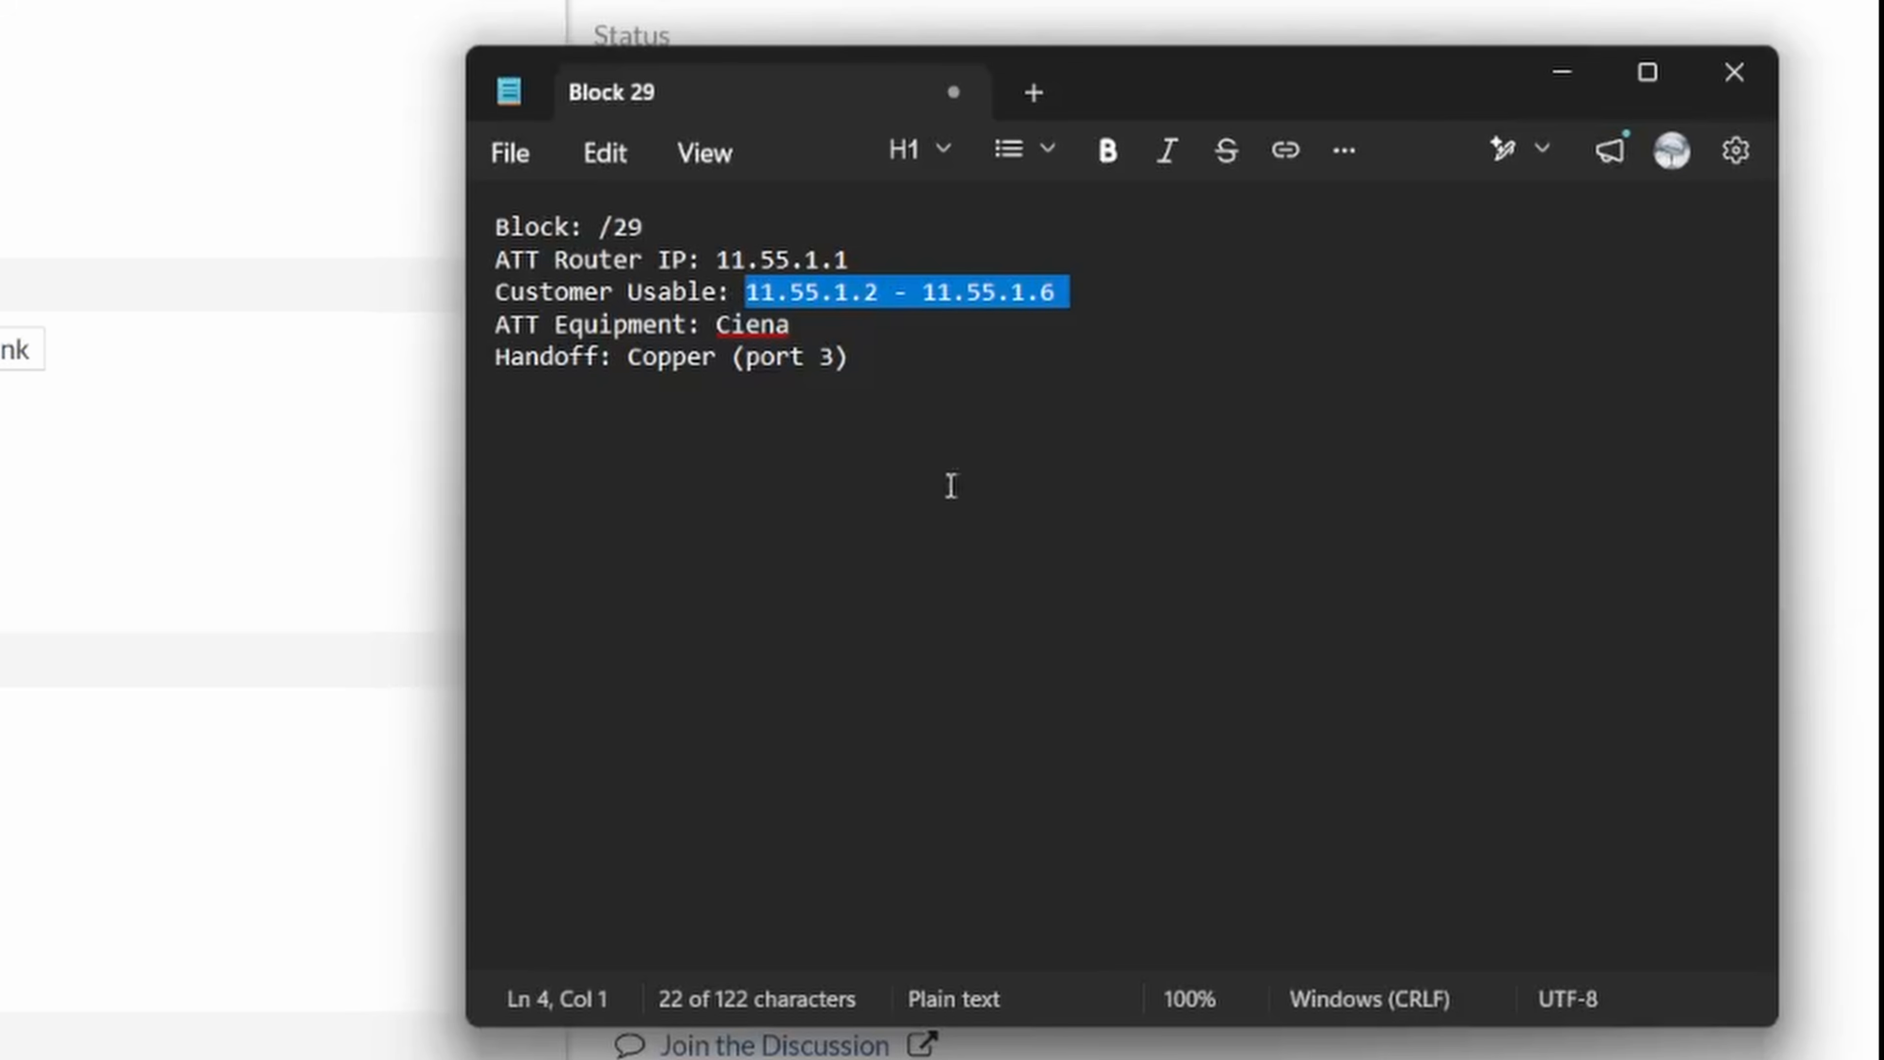
left_click(748, 324)
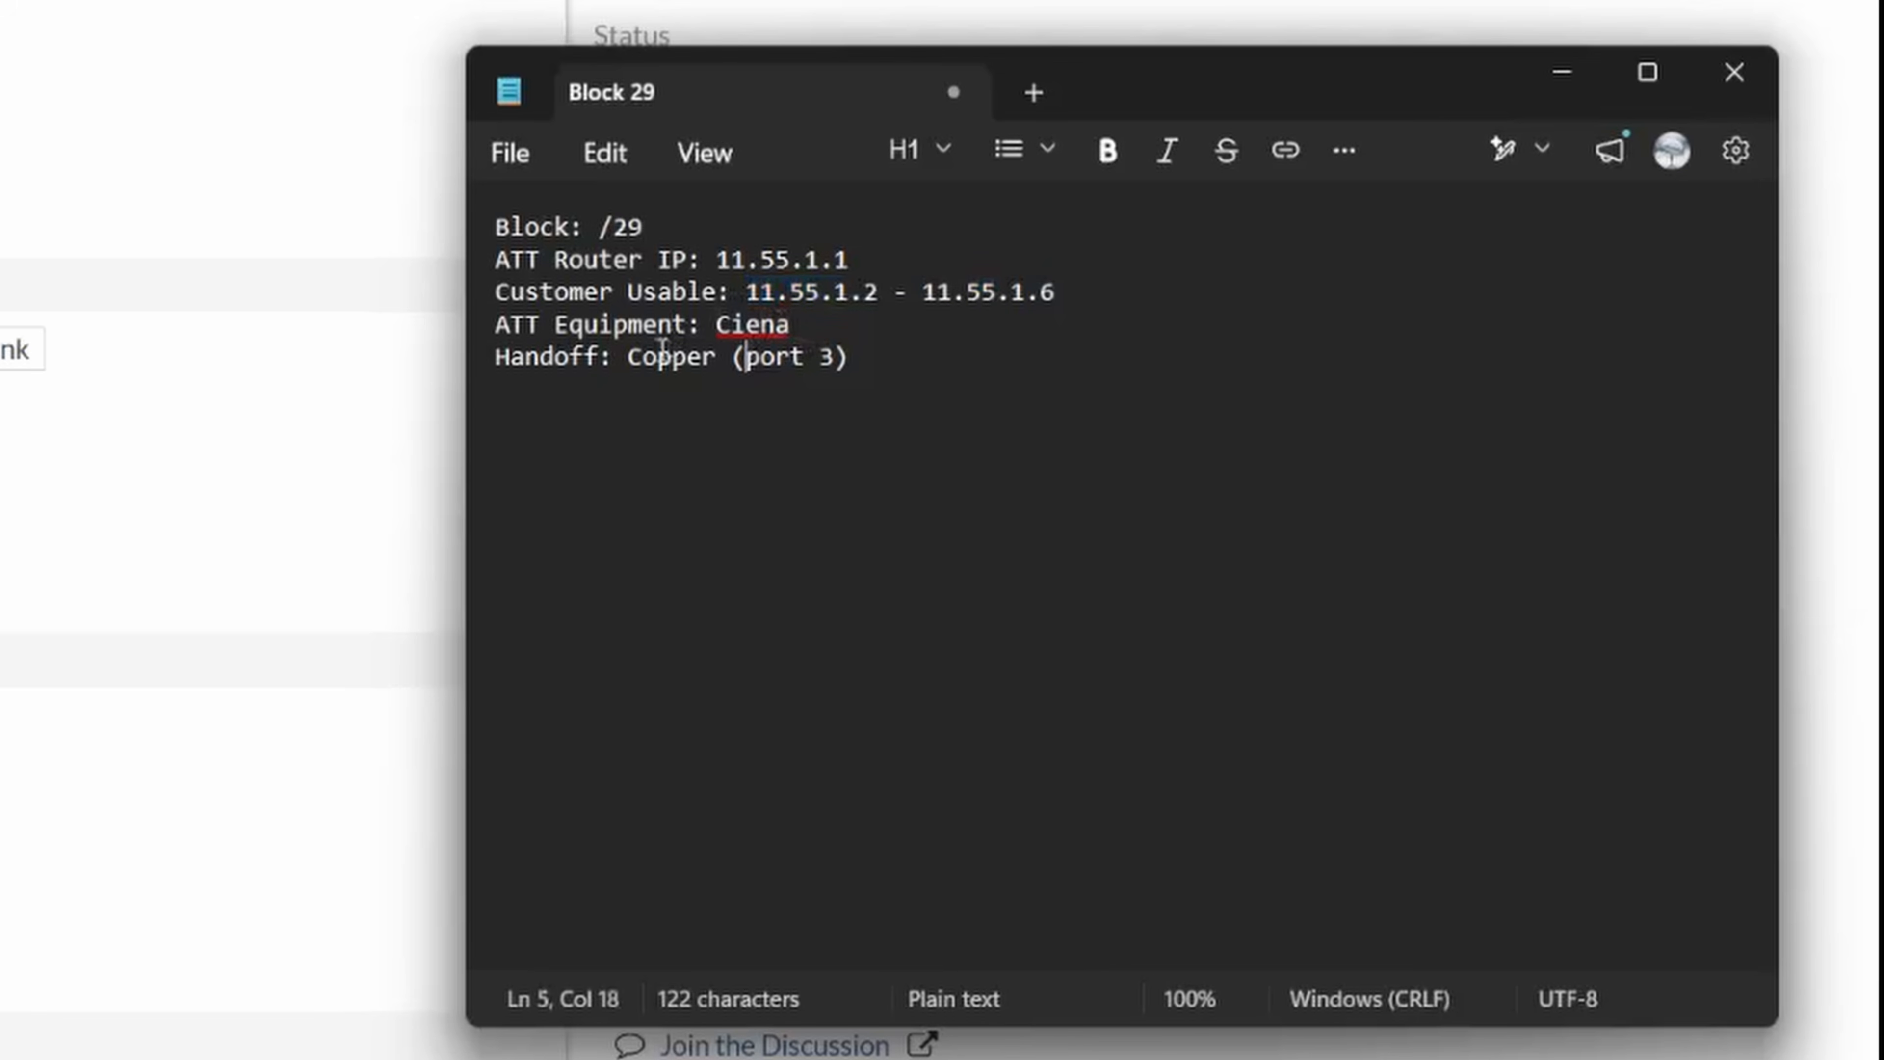
left_click_drag(782, 326, 716, 324)
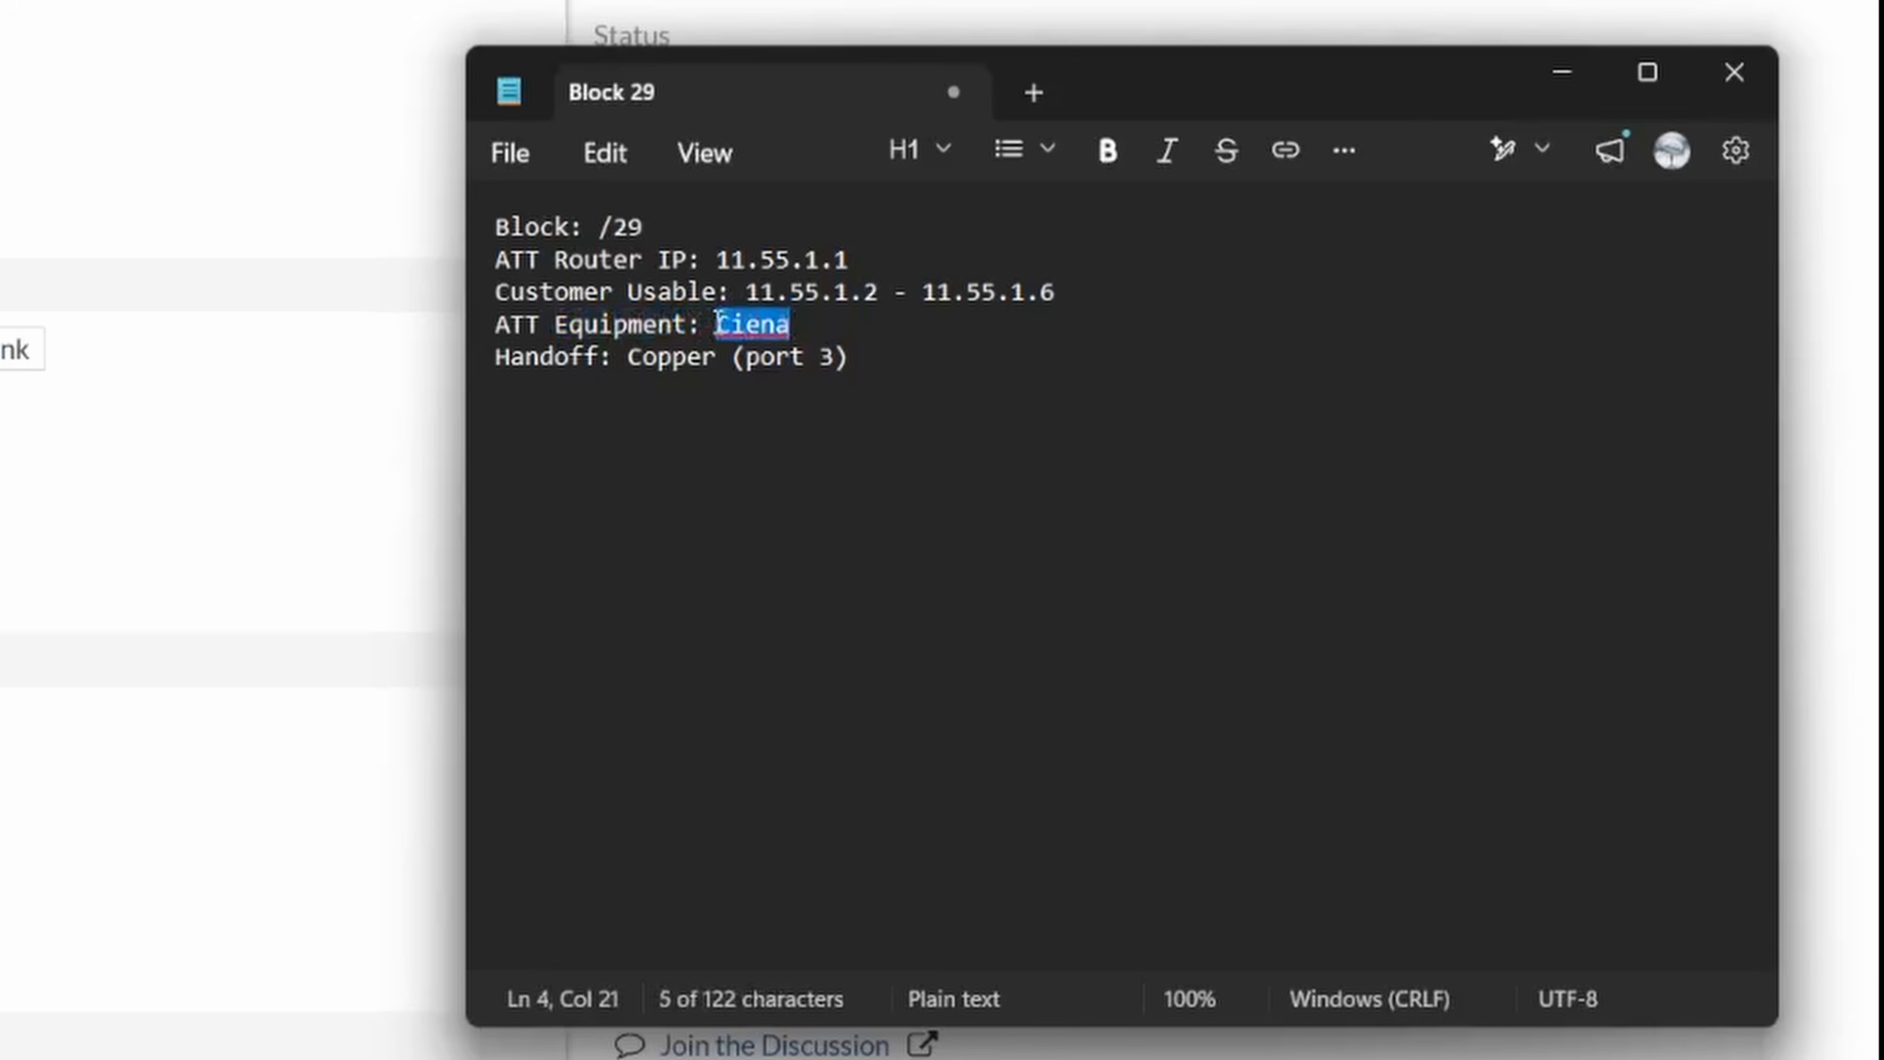
left_click(811, 324)
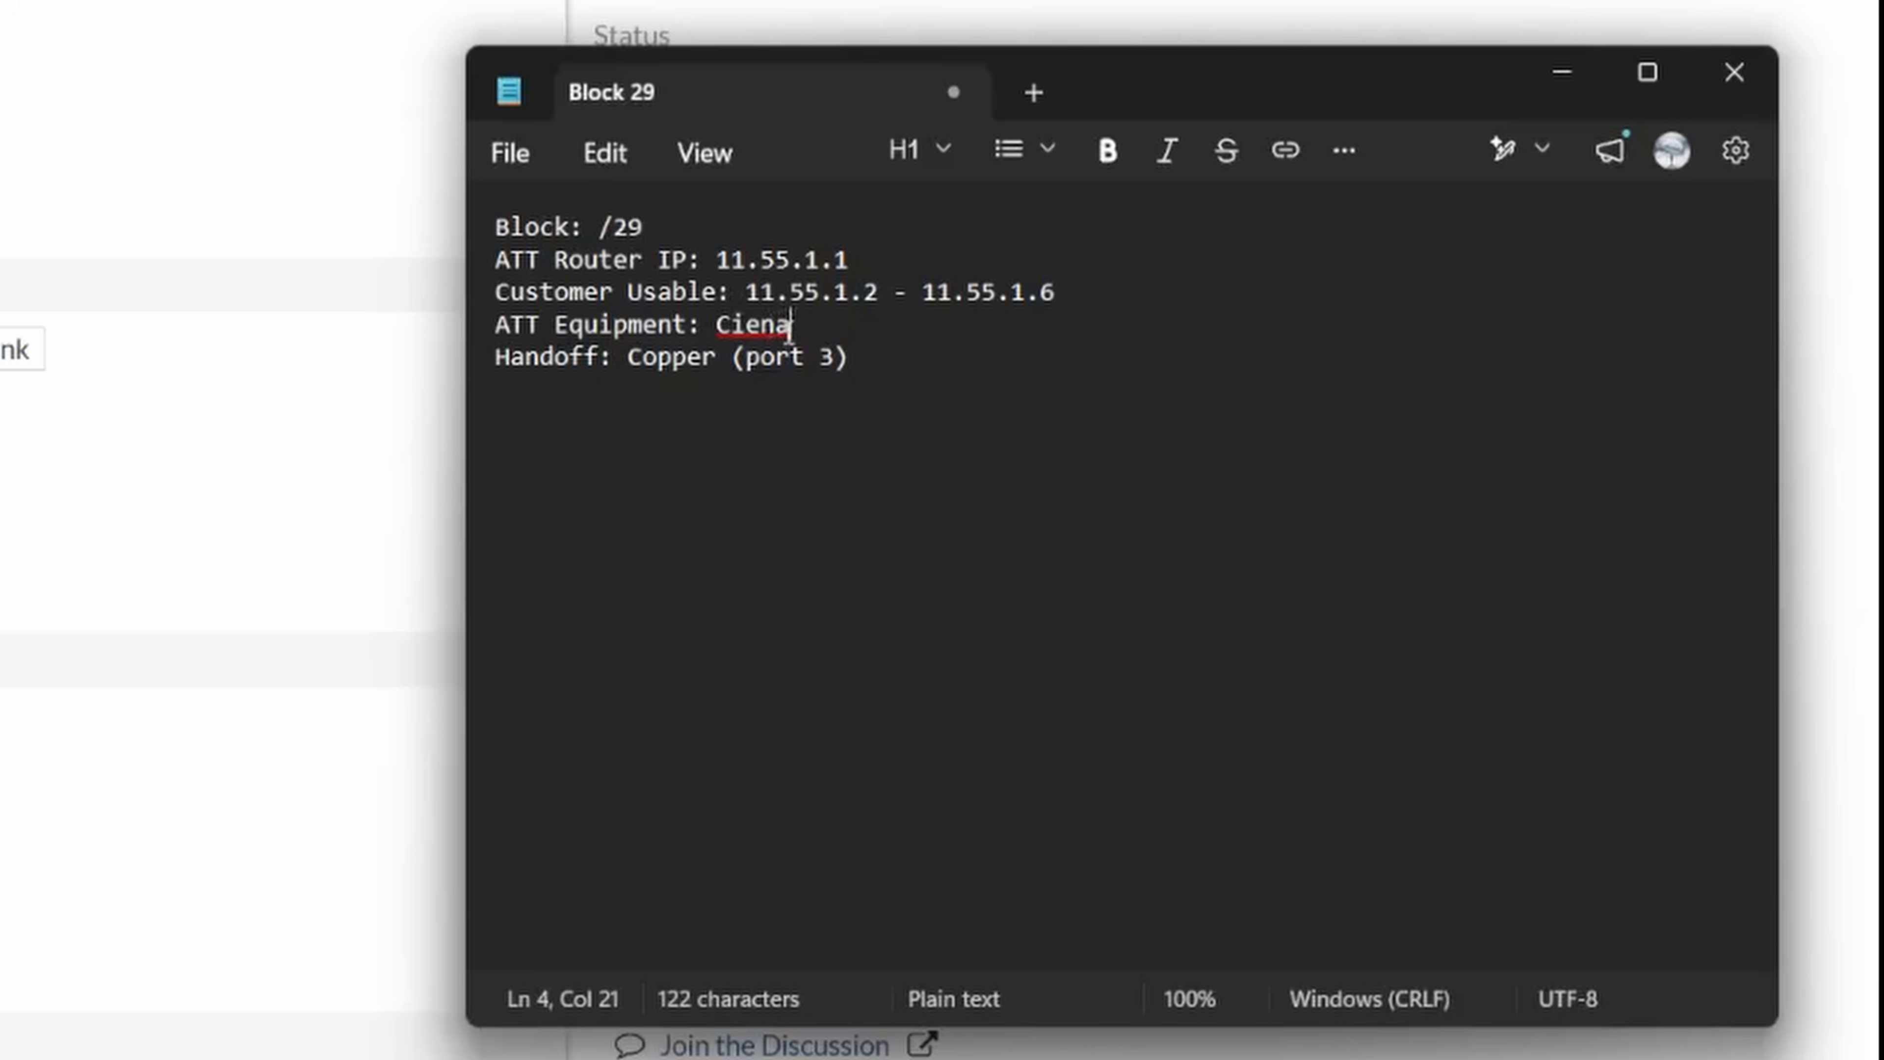
left_click_drag(789, 326, 716, 326)
left_click(825, 335)
left_click_drag(716, 359, 623, 358)
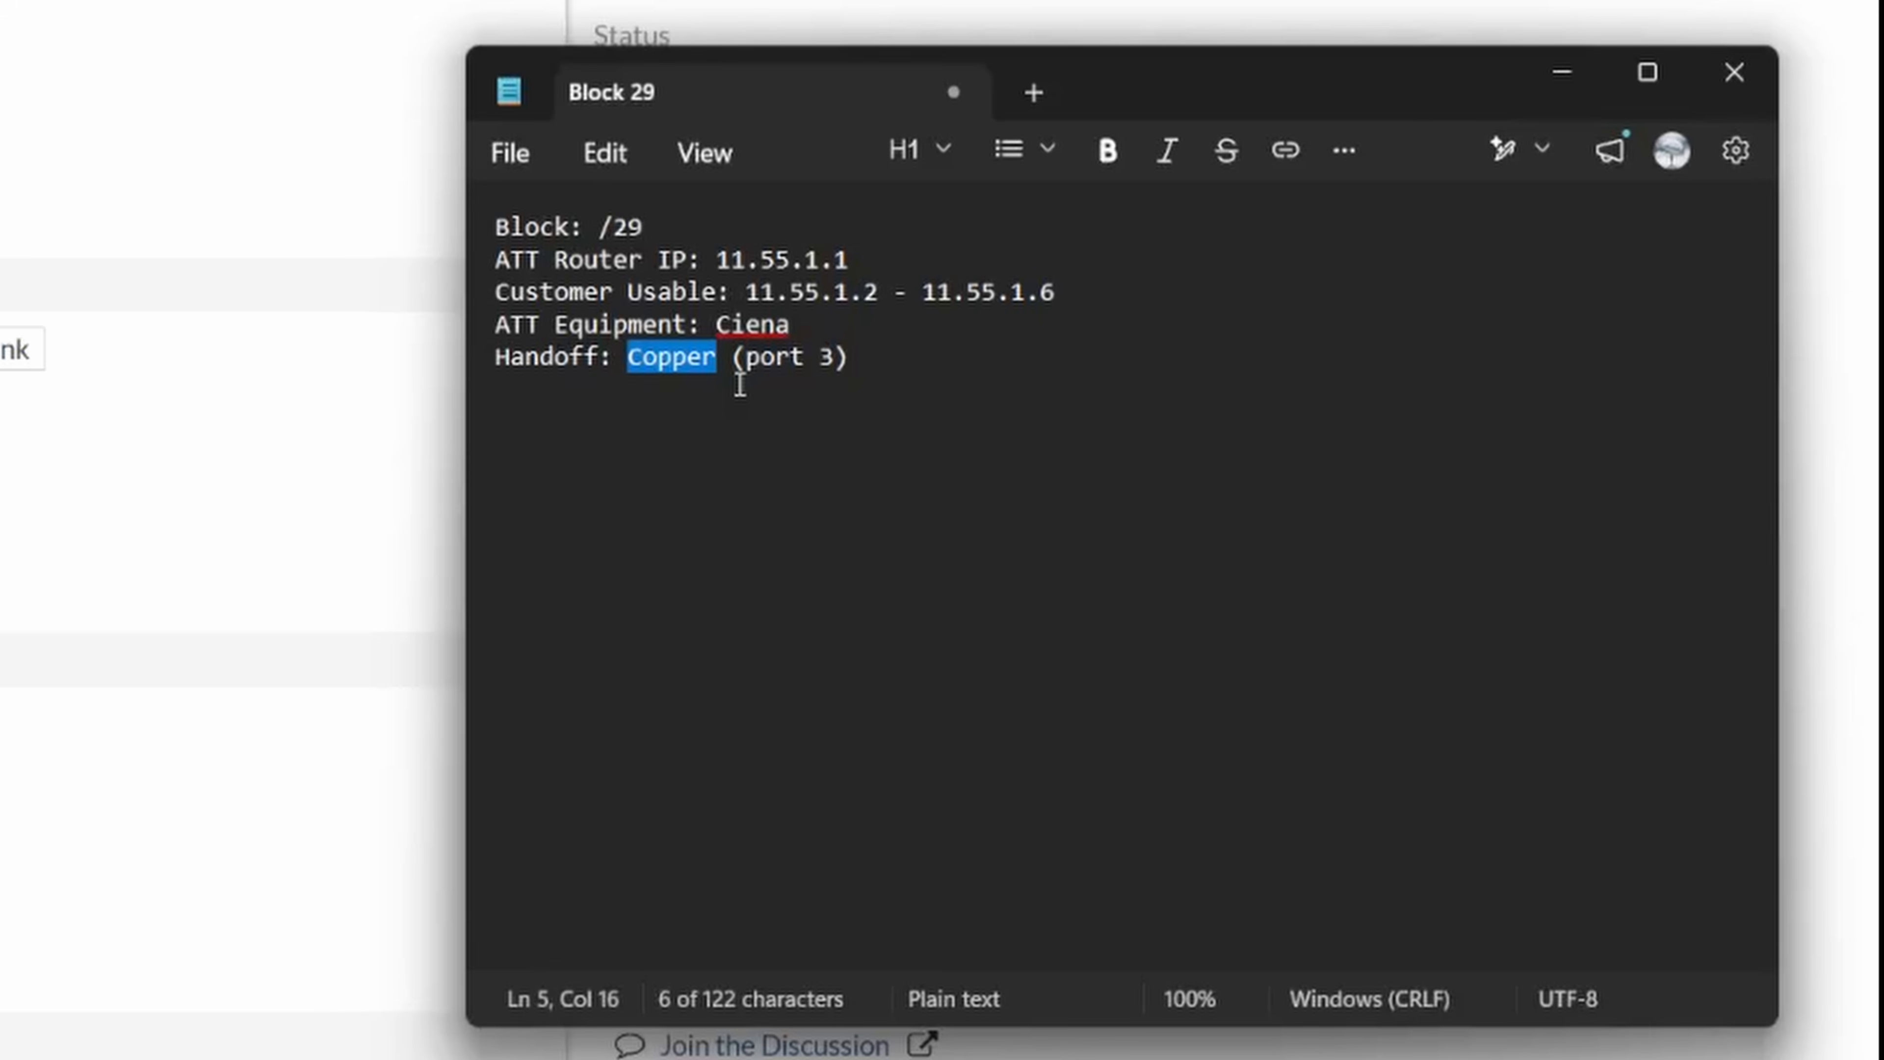
left_click_drag(820, 359, 733, 359)
left_click(956, 367)
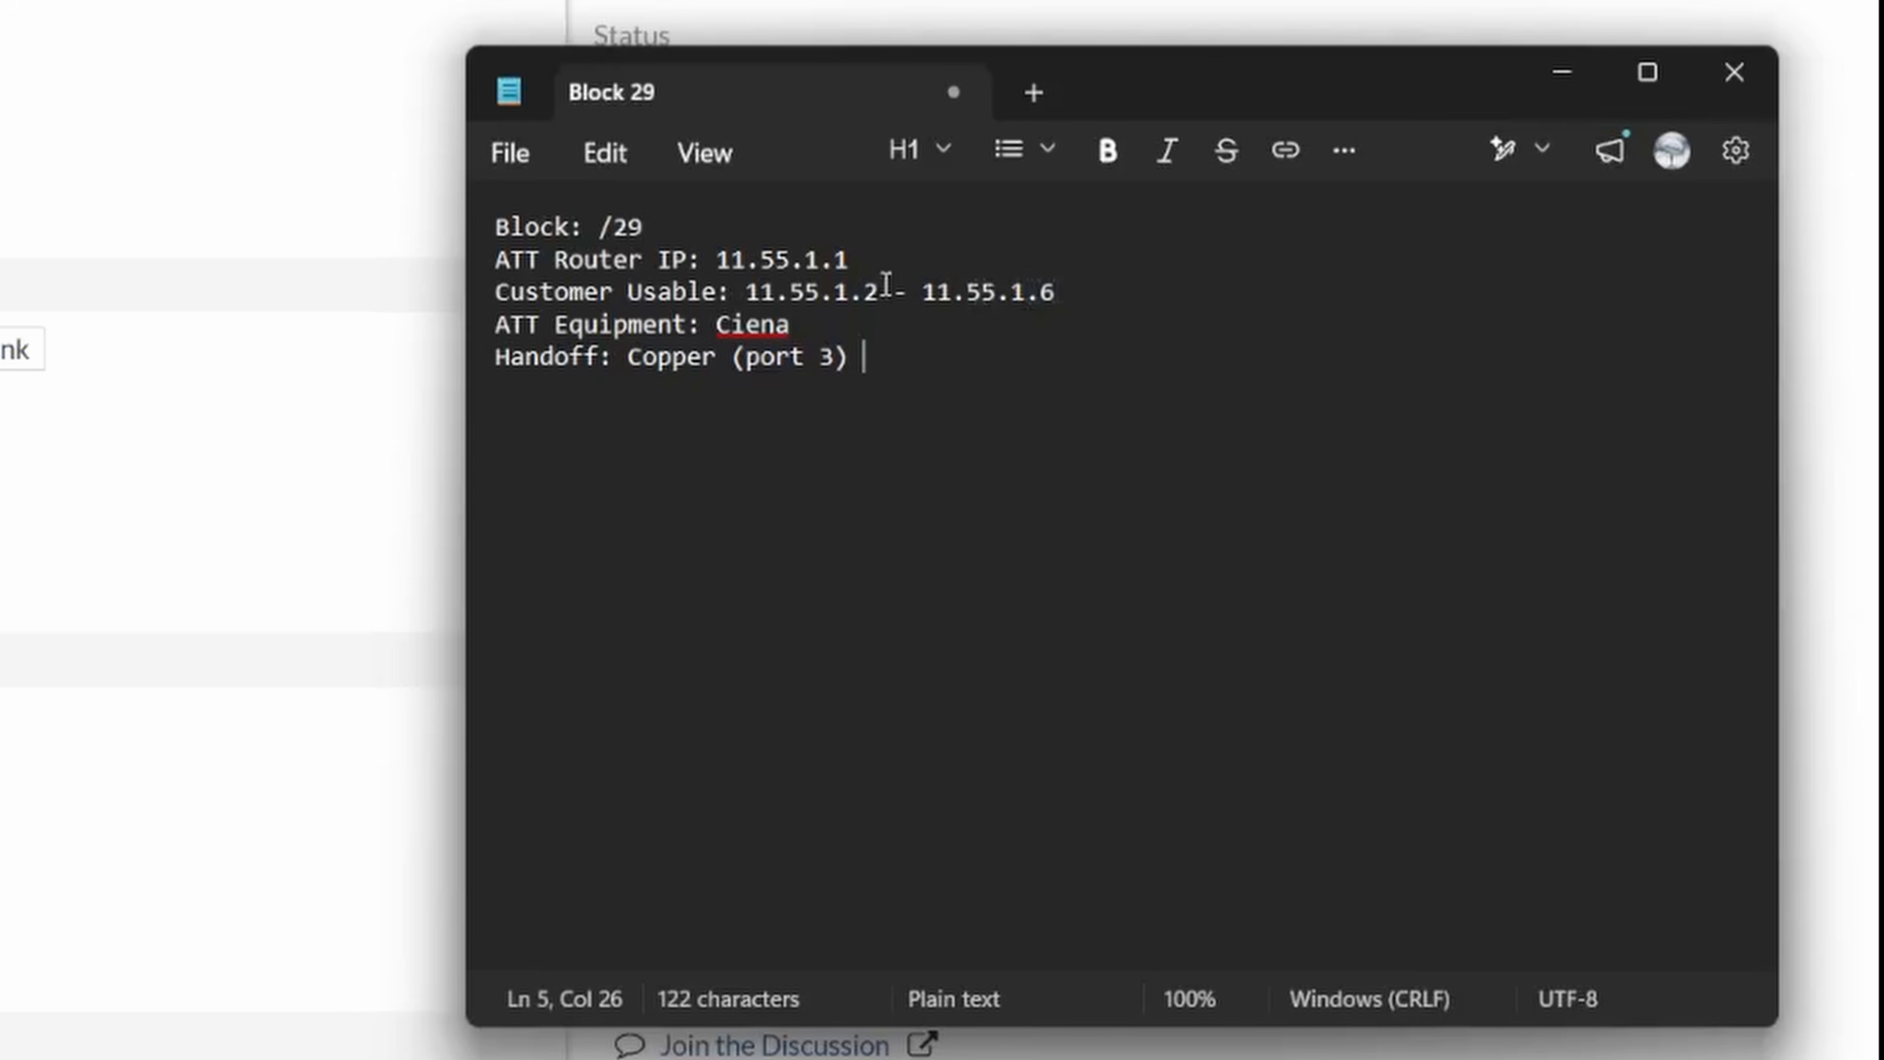
- Copy the first customer usable address, 11.55.1.2, from the notes and switch the wan interface's addressing mode to Manual
double_click(869, 292)
left_click_drag(872, 291, 745, 291)
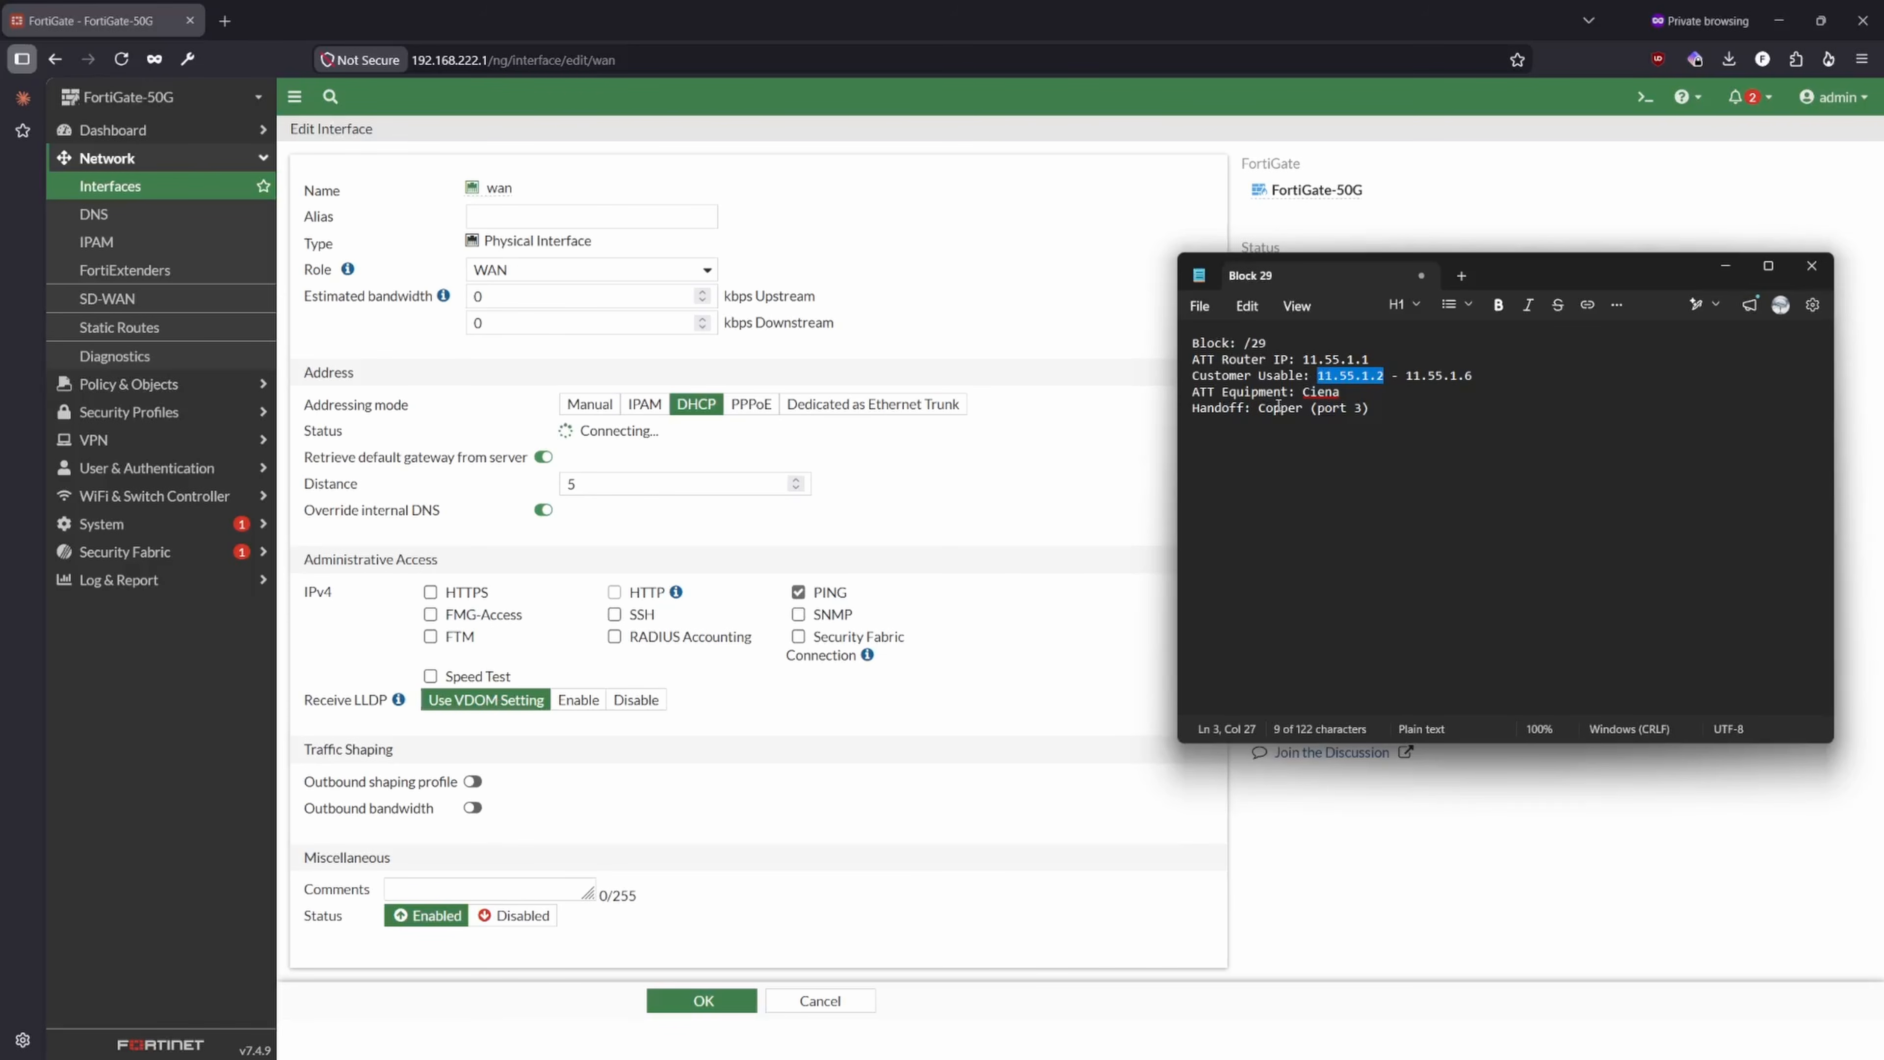
left_click(1353, 377)
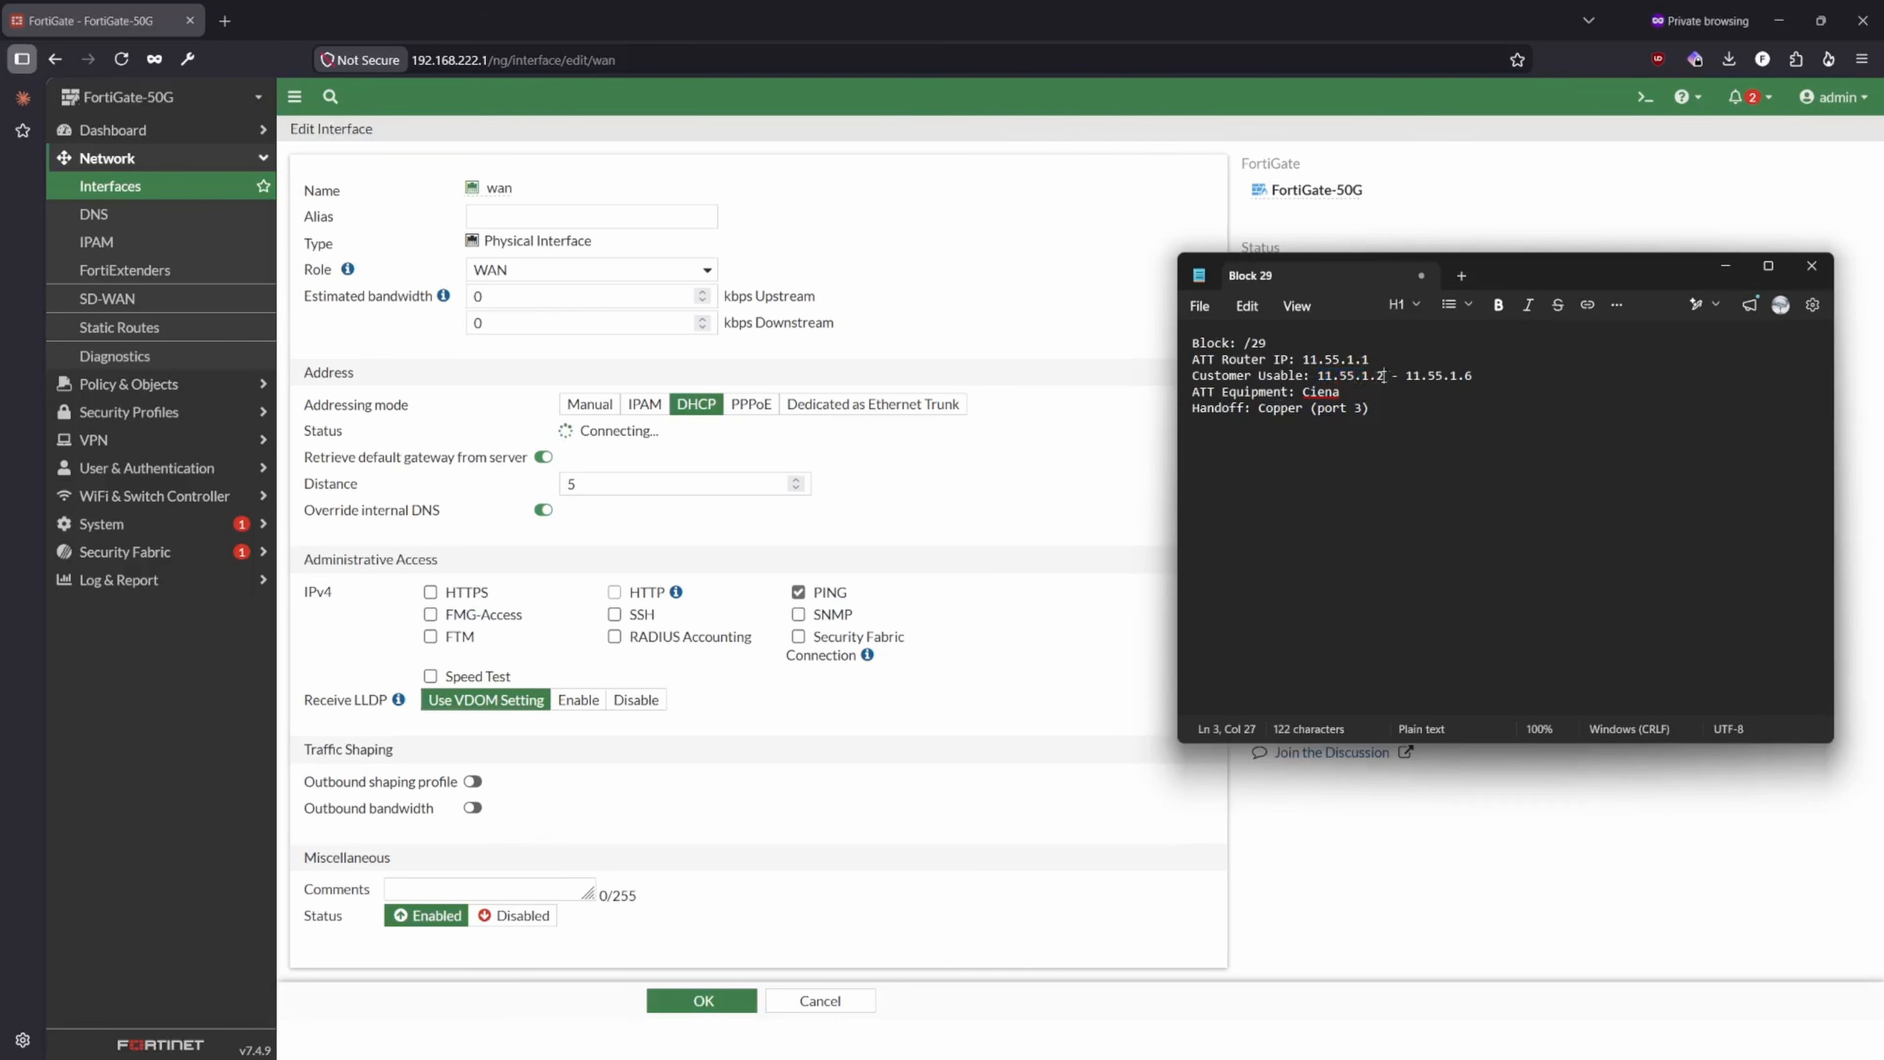
left_click_drag(1385, 376, 1318, 371)
key("ctrl+c")
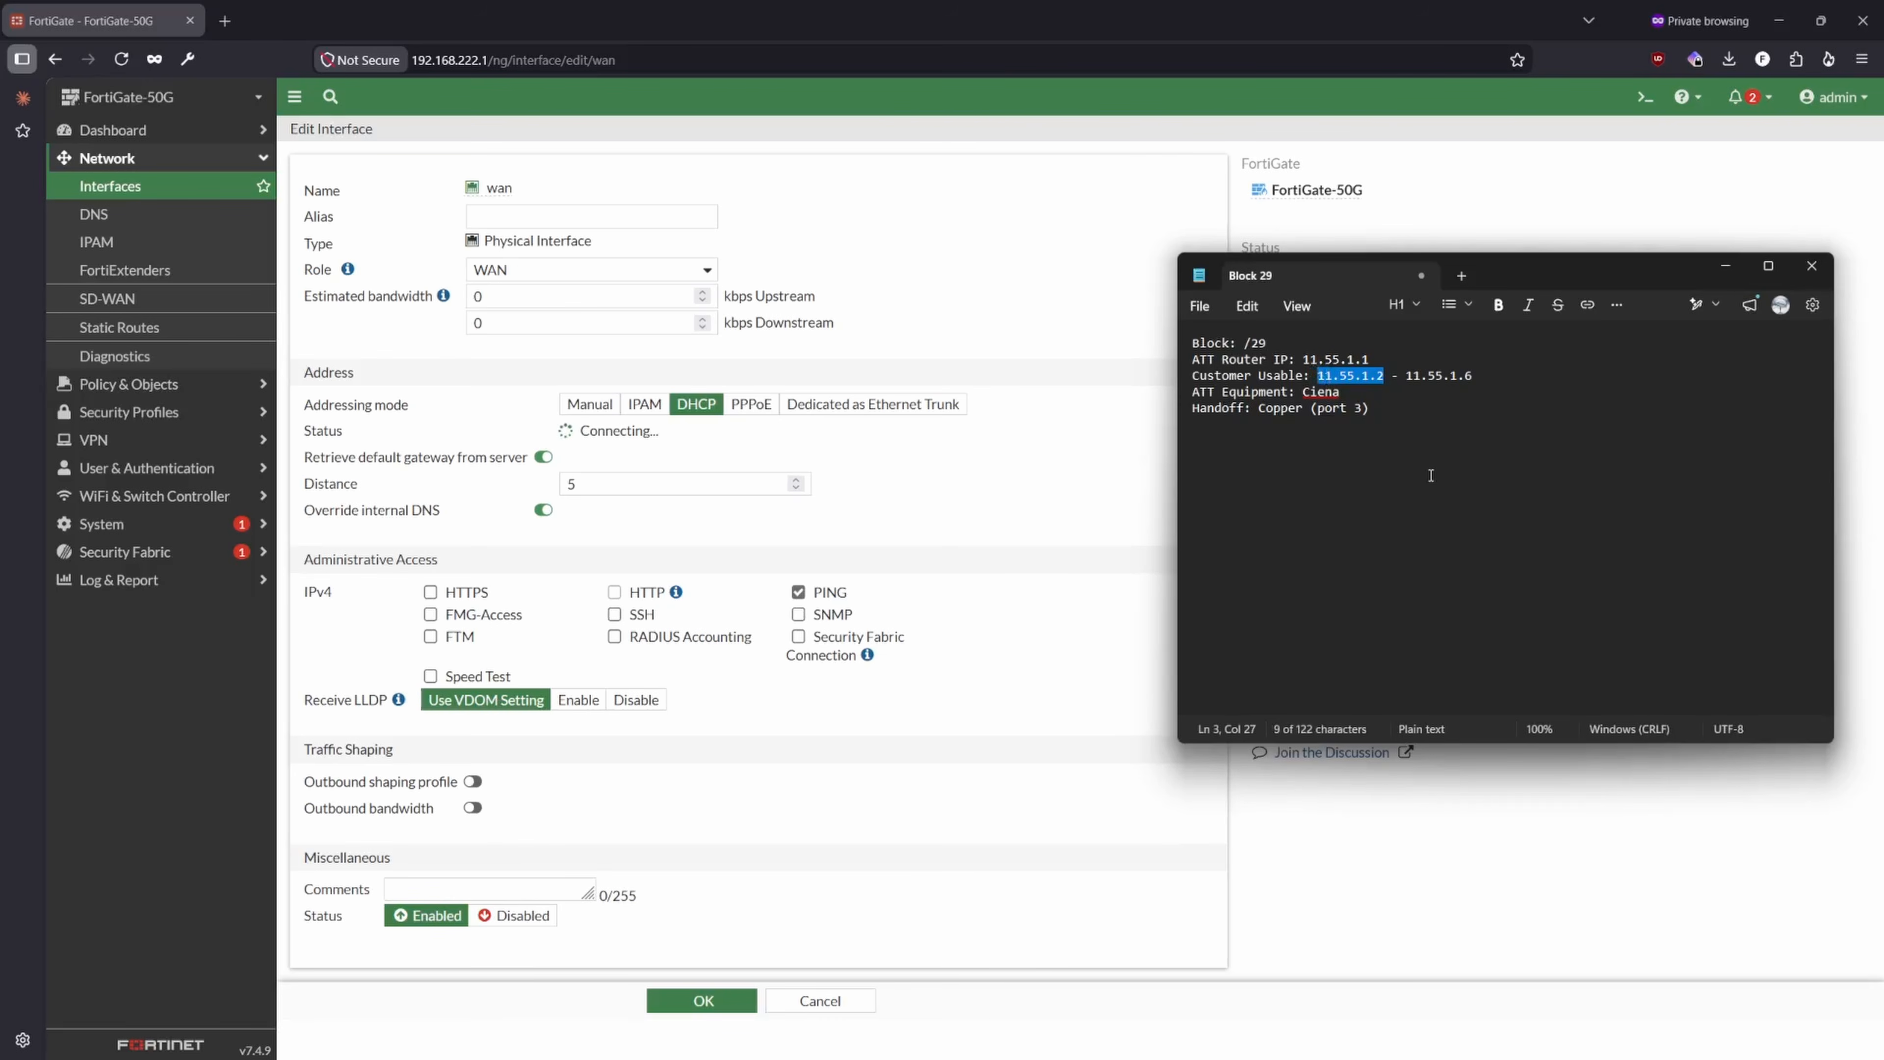
left_click(587, 407)
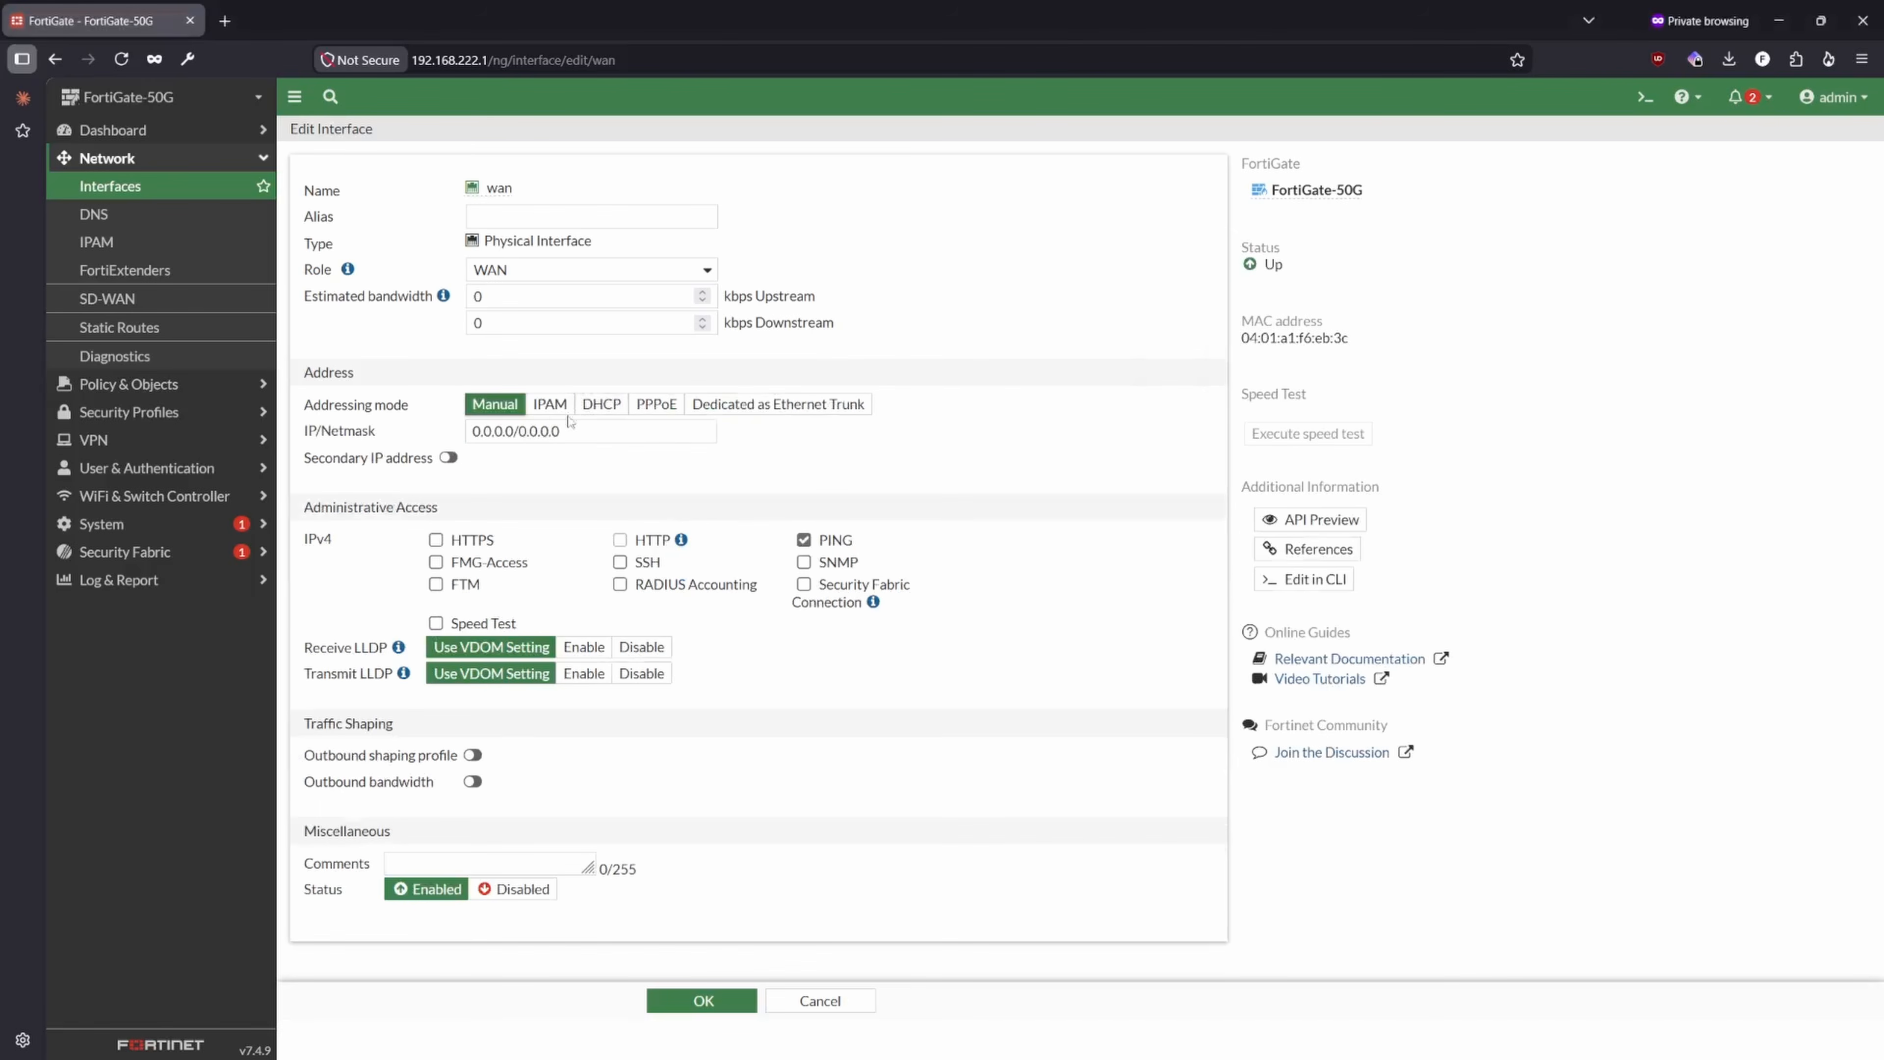
left_click_drag(575, 420, 338, 409)
left_click(575, 433)
key("ctrl+a")
key("ctrl+v")
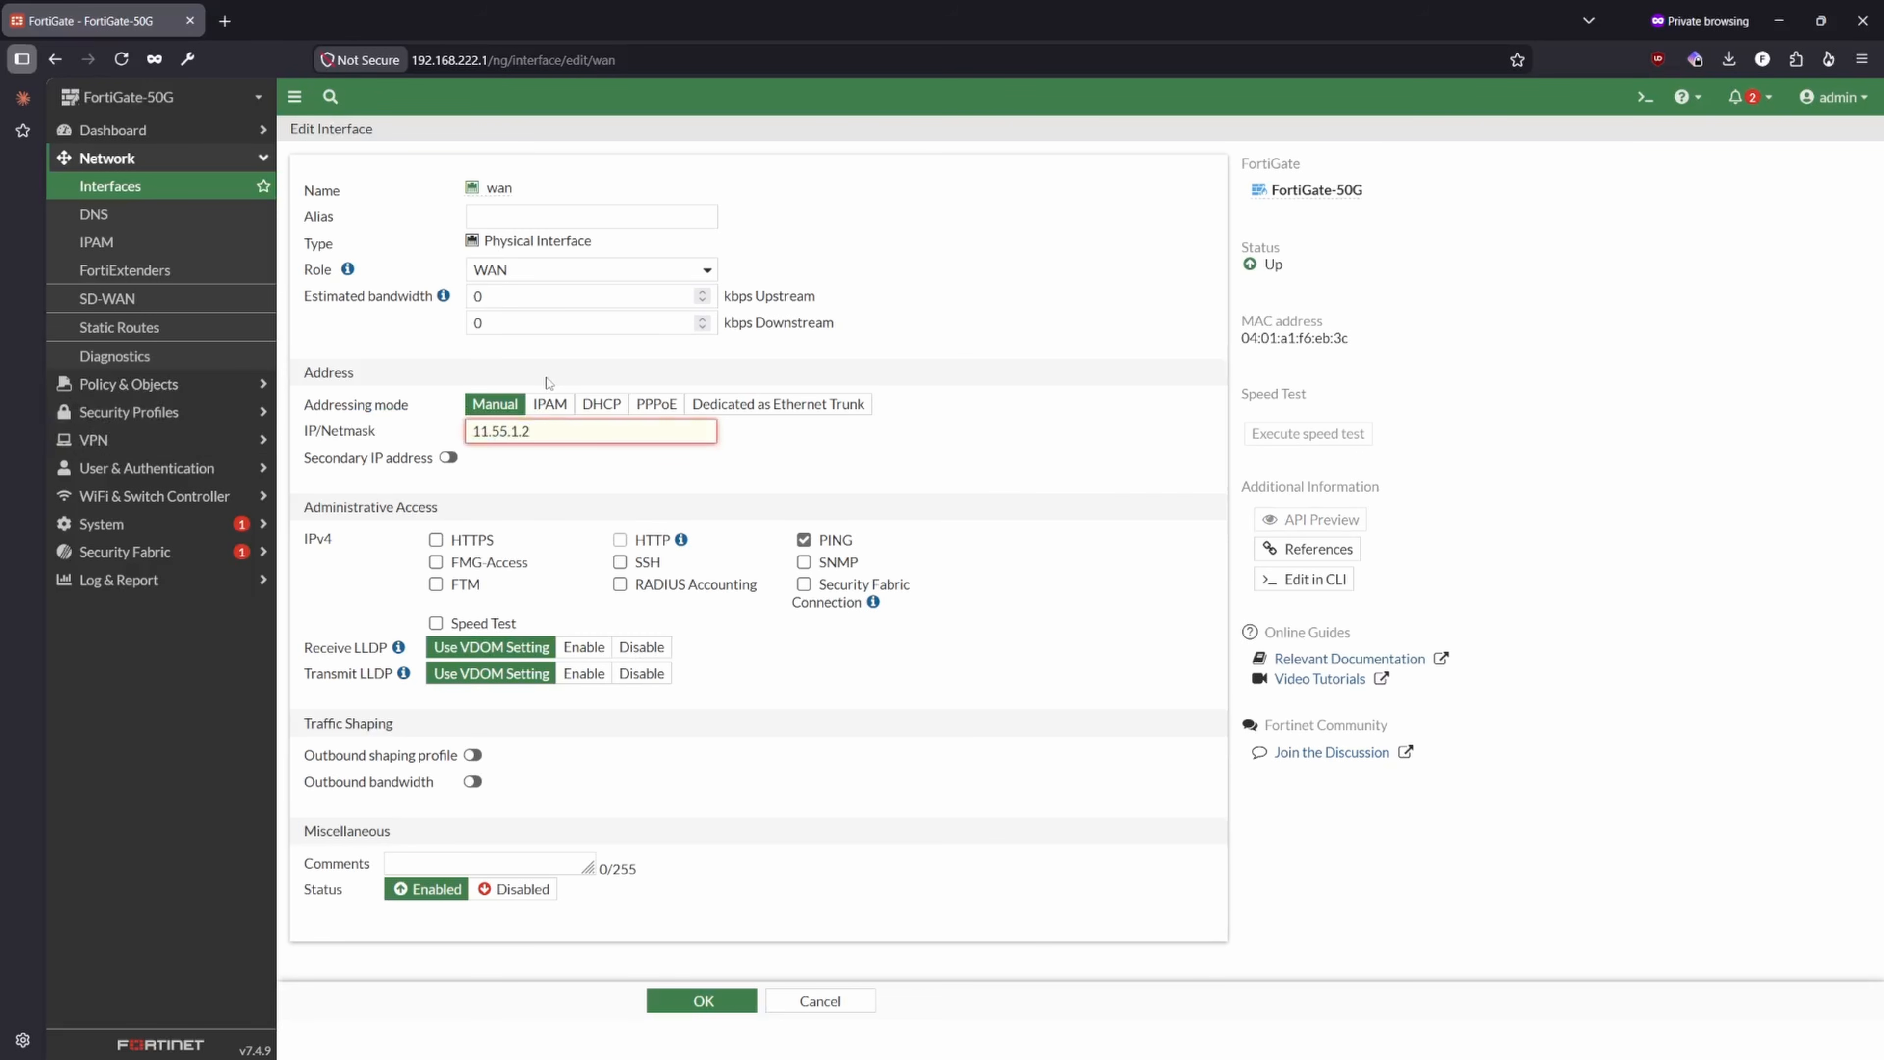
type("/29")
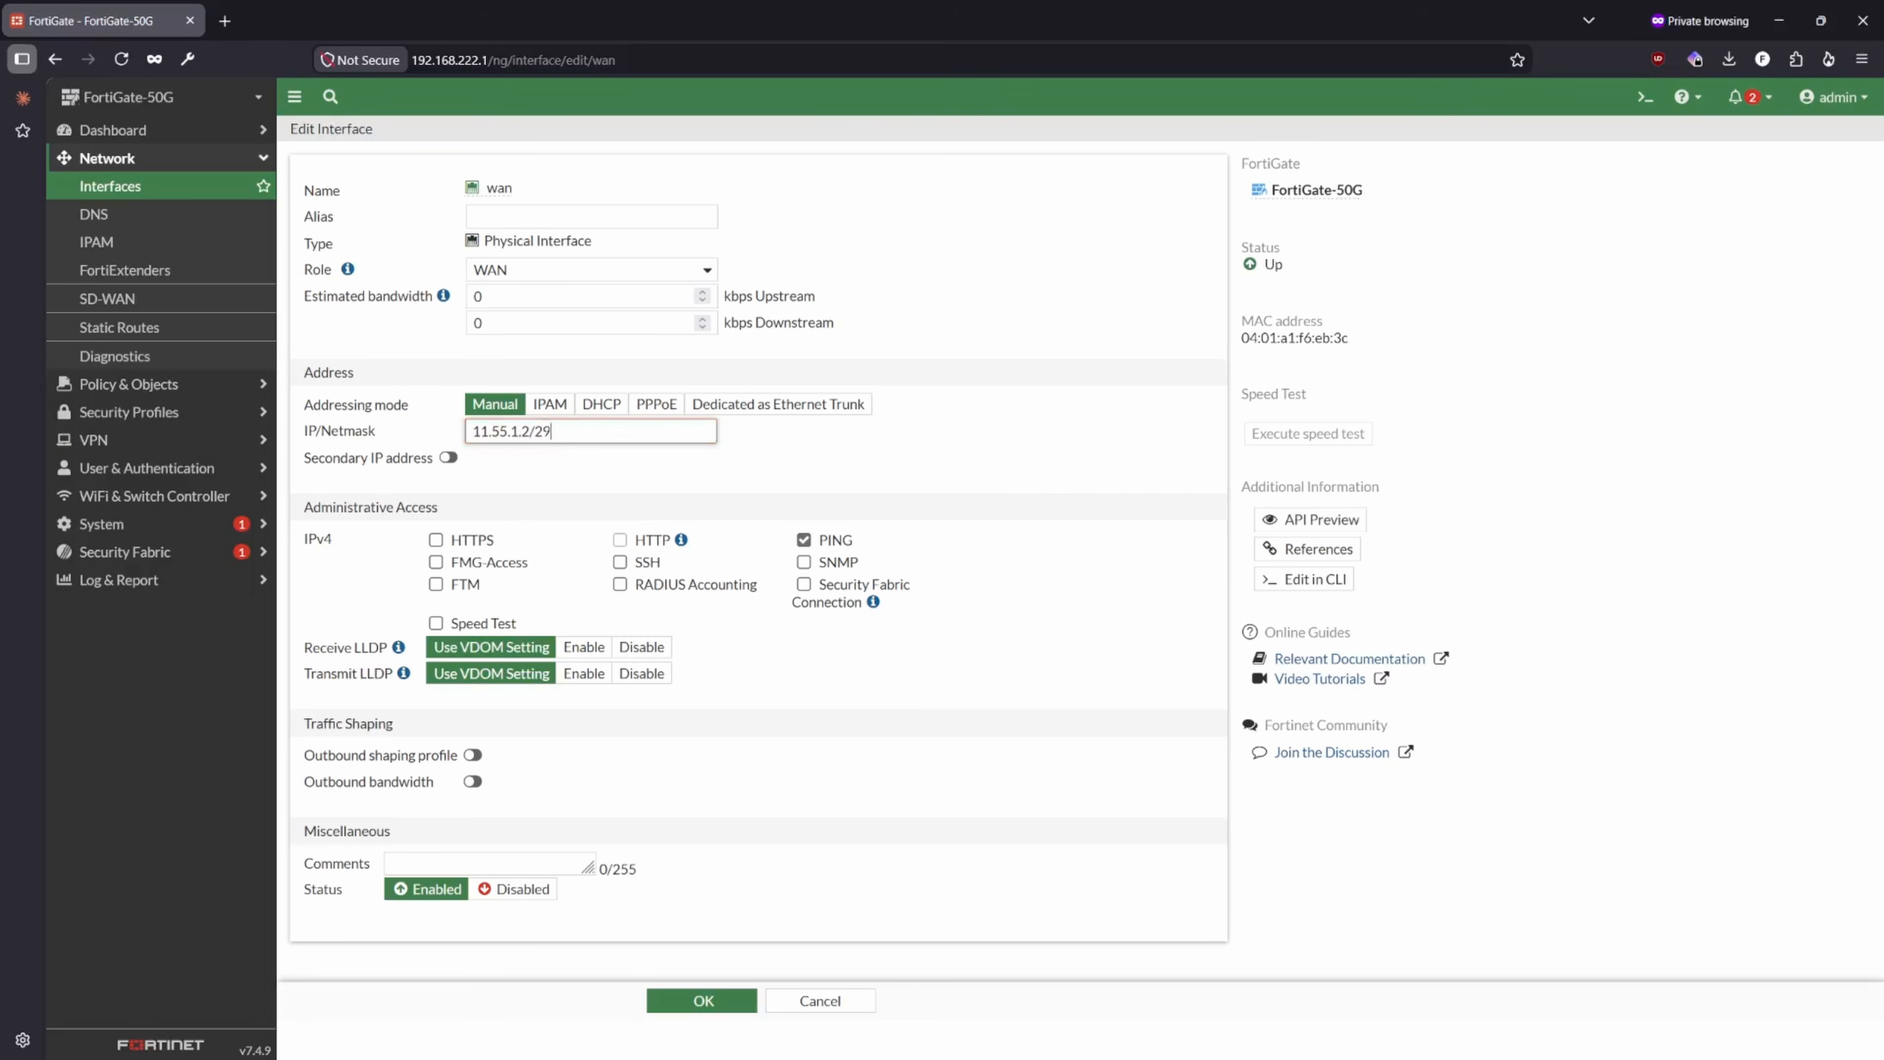
key("BackSpace")
key("BackSpace")
key("BackSpace")
key("ctrl+a")
key("ctrl+c")
key("BackSpace")
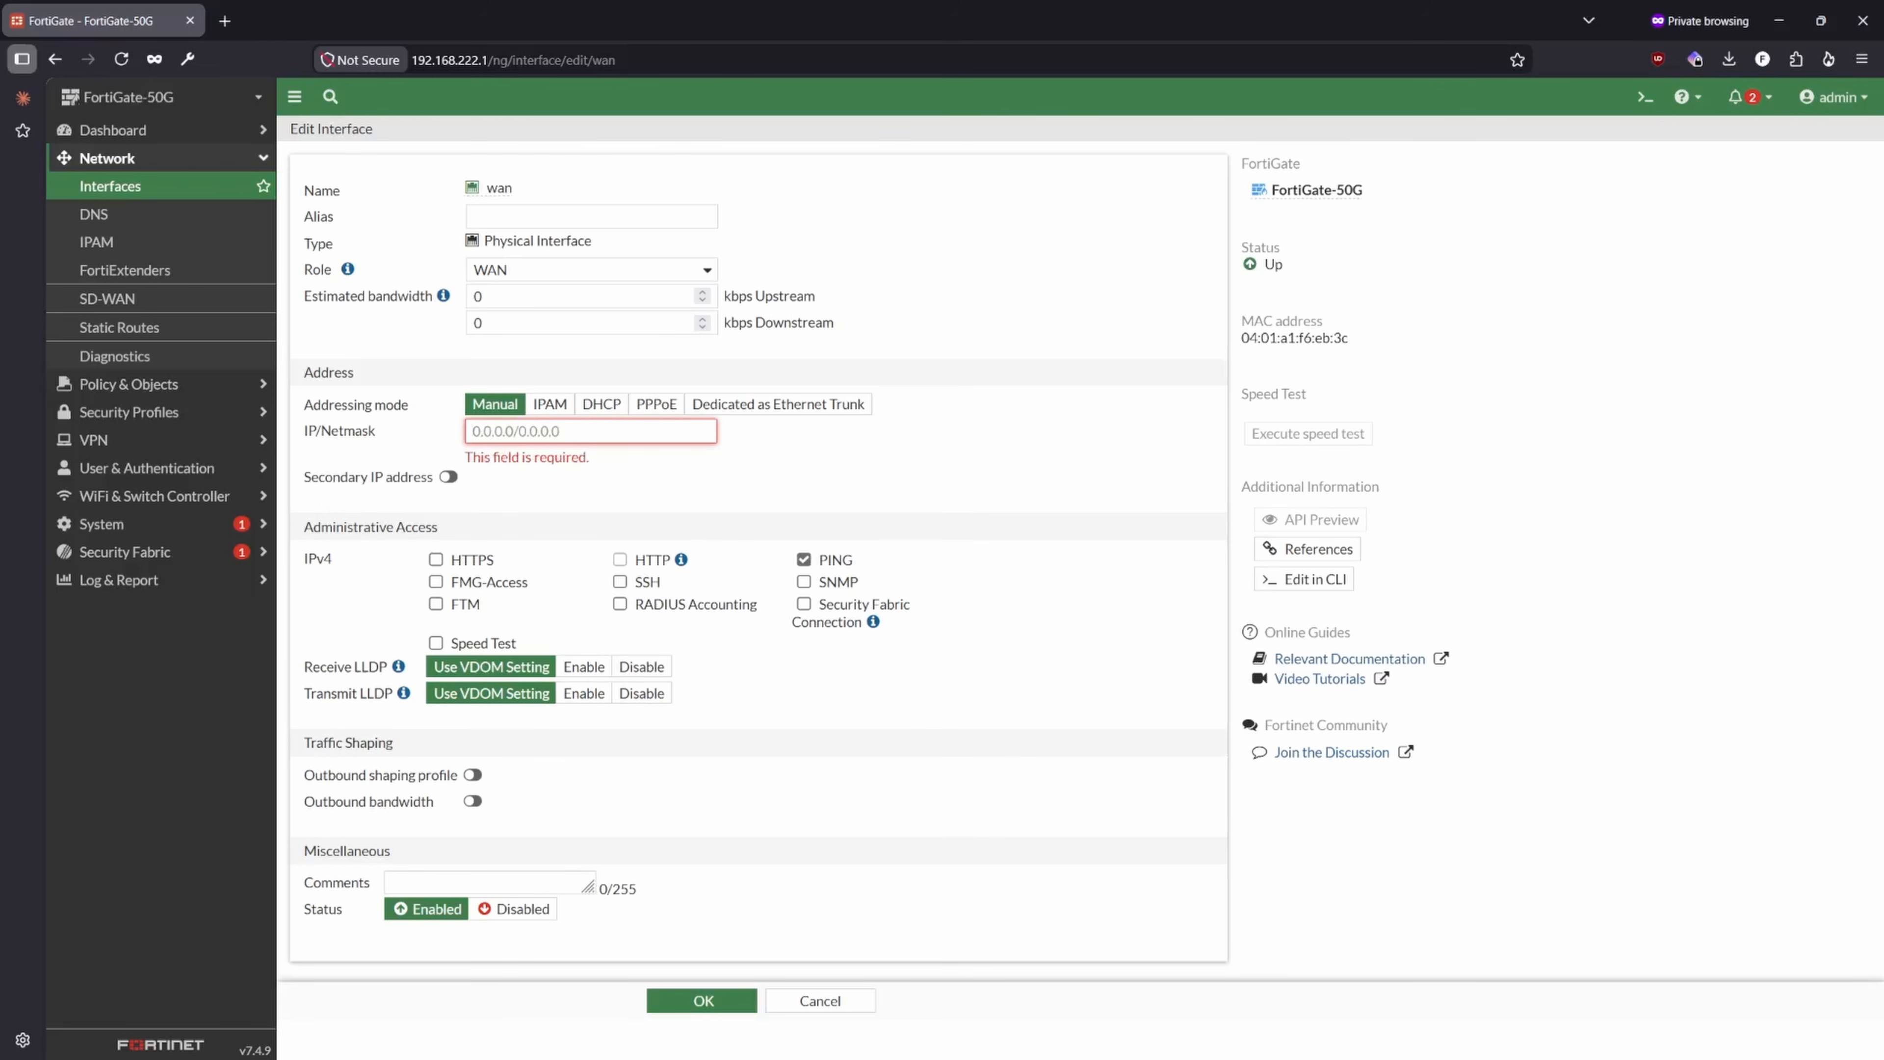
- Set the wan interface's IP/Netmask to 11.55.1.2/255.255.255.248
key("ctrl+v")
type("/255.255.255.2")
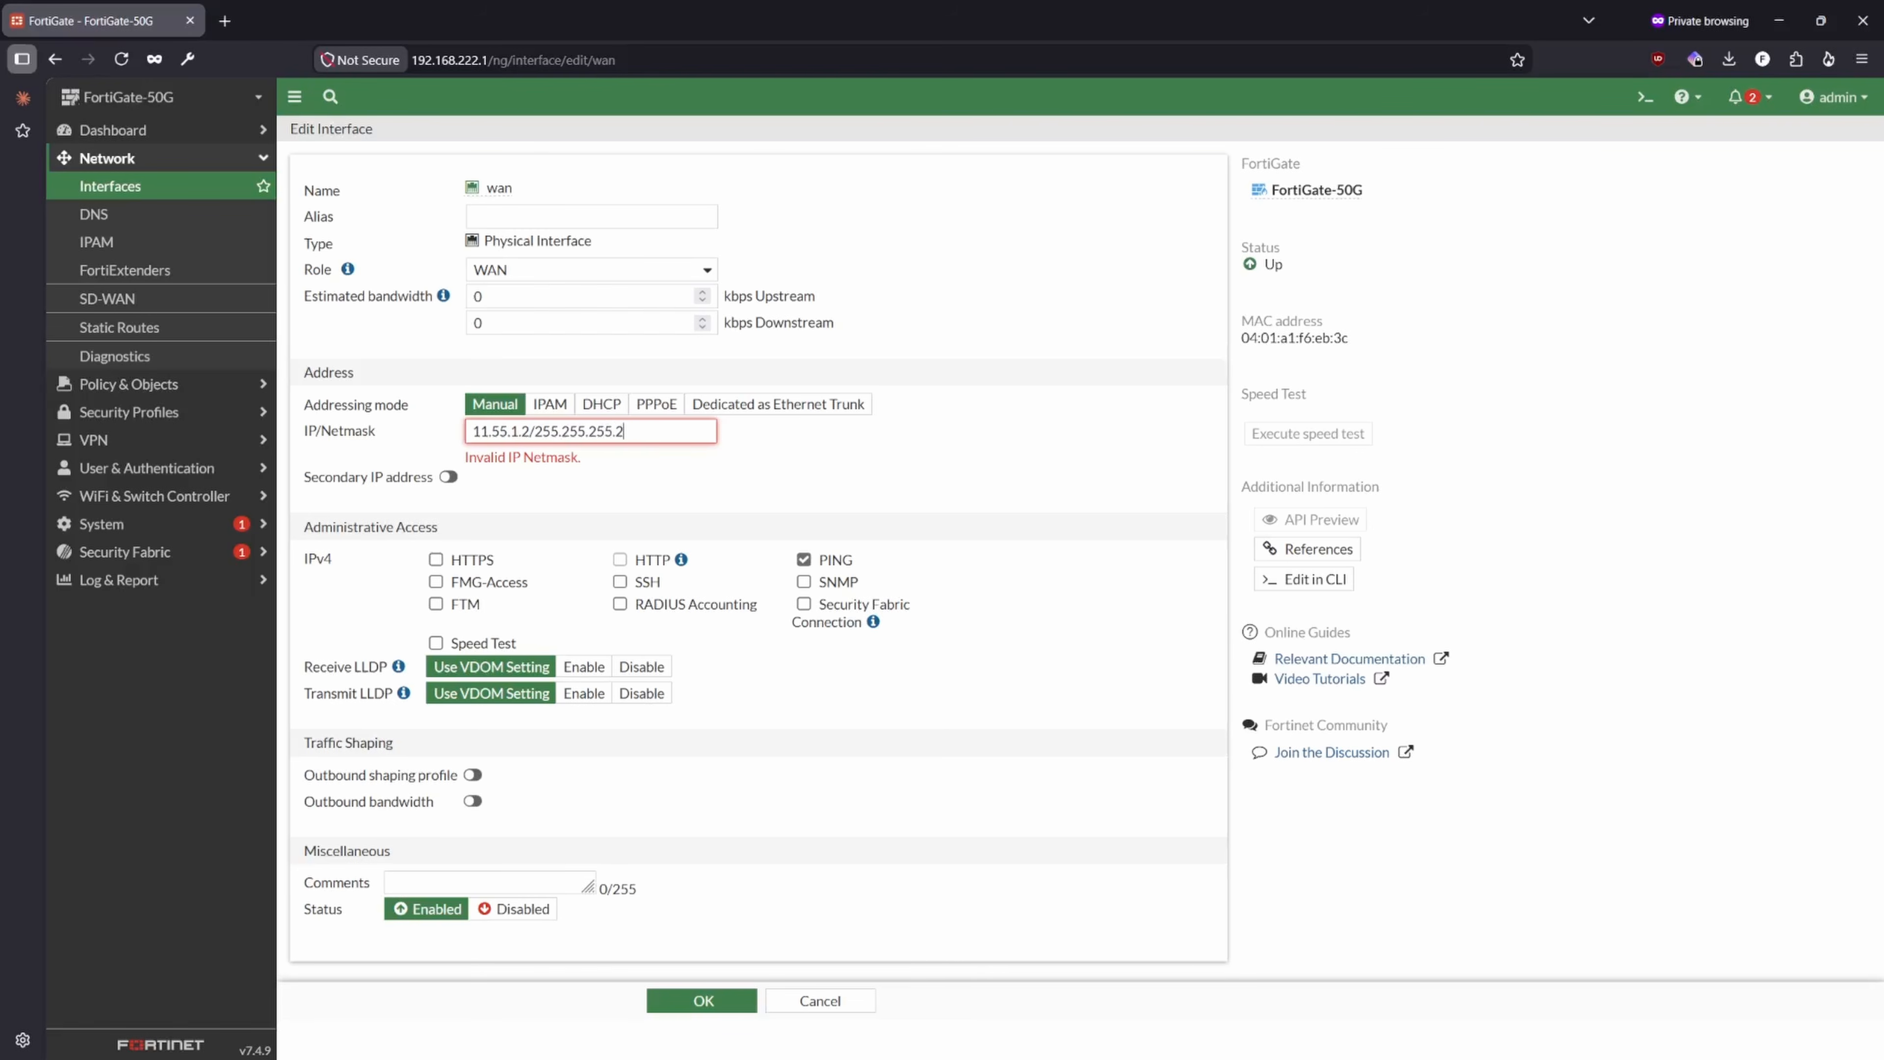
type("48")
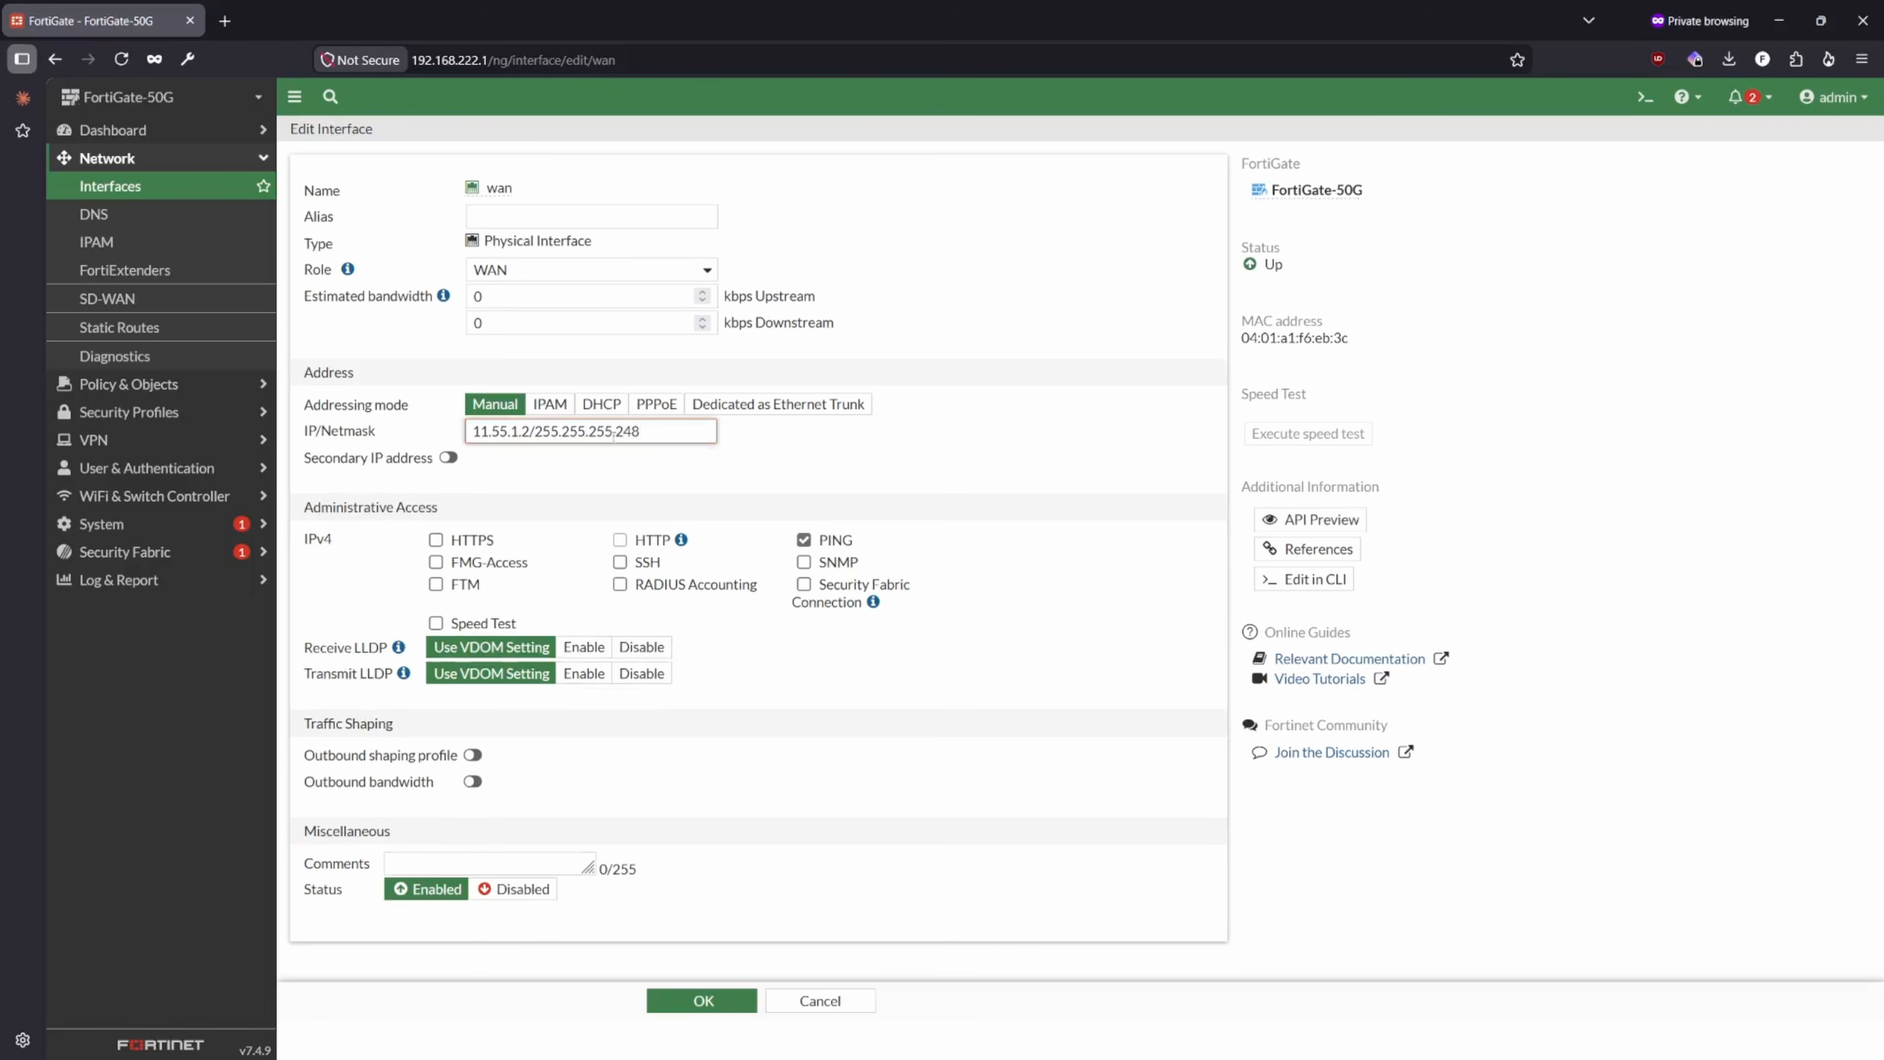
left_click(923, 469)
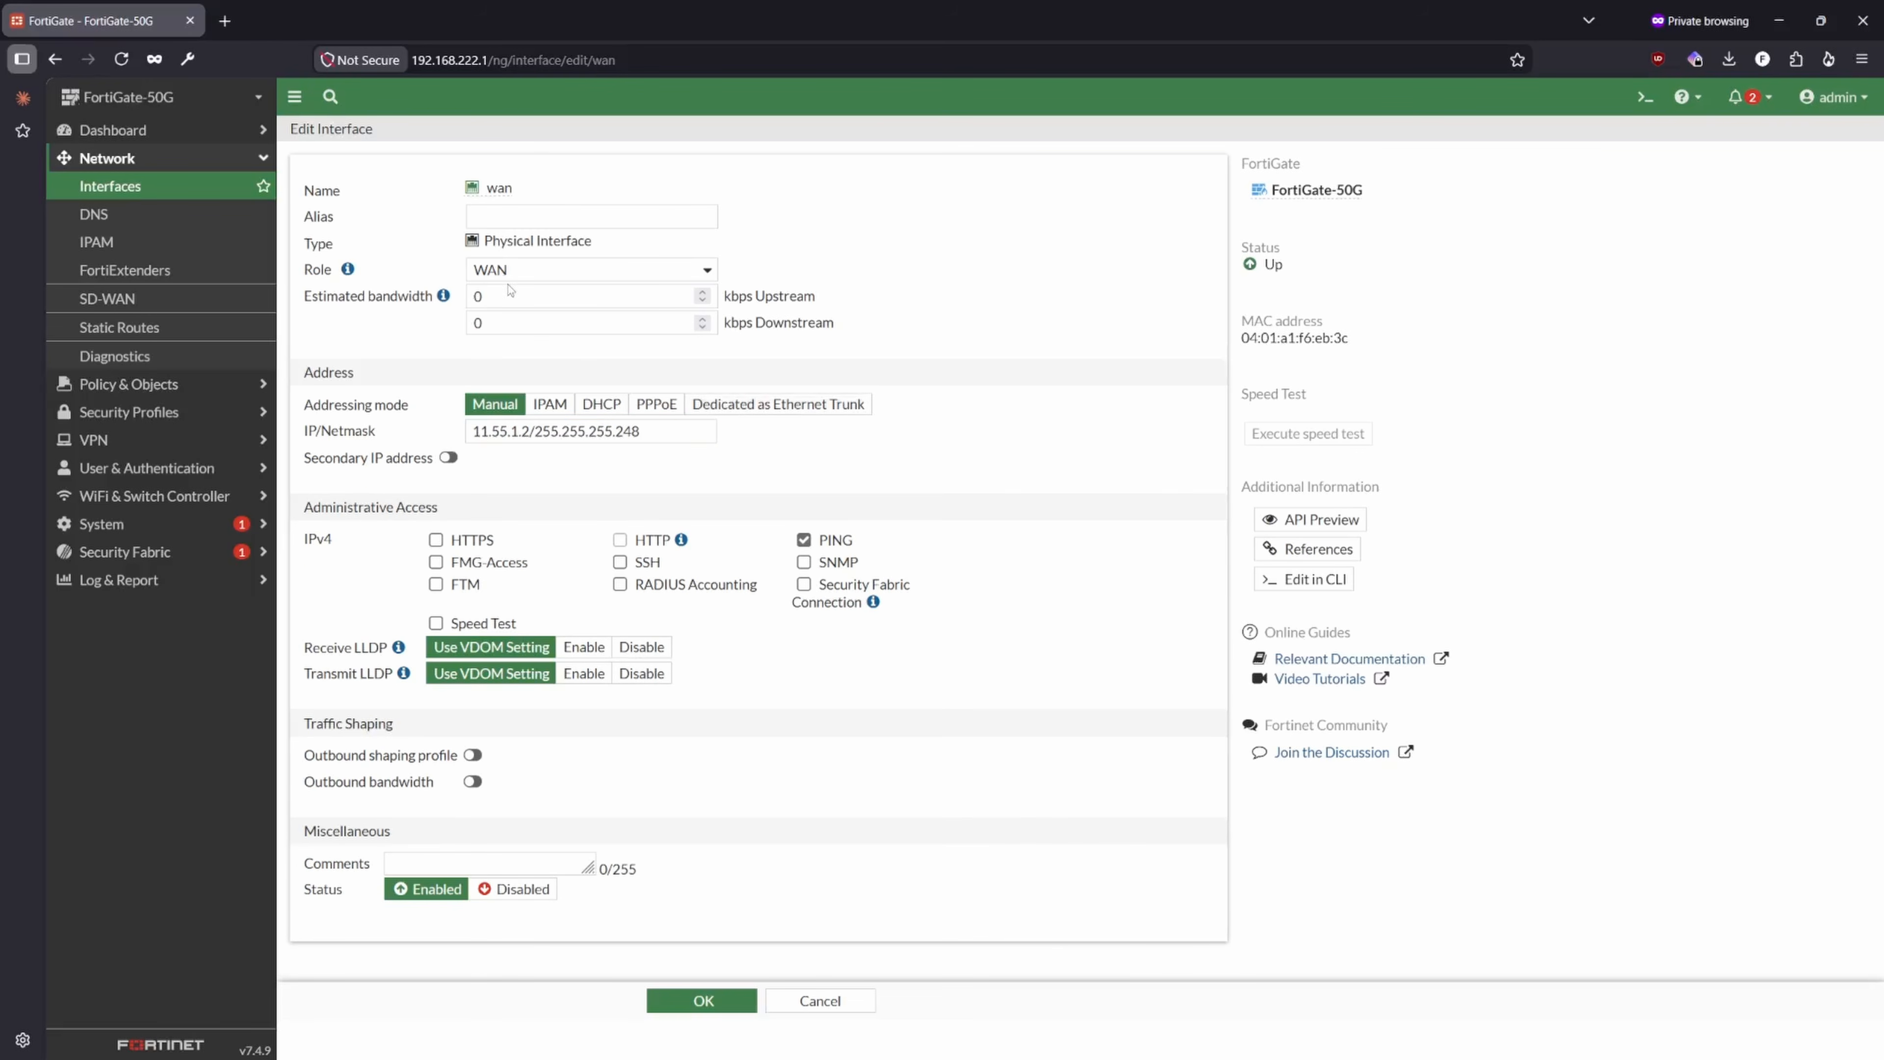
- Give the wan interface the alias AT&T
left_click(494, 225)
type("AT&T")
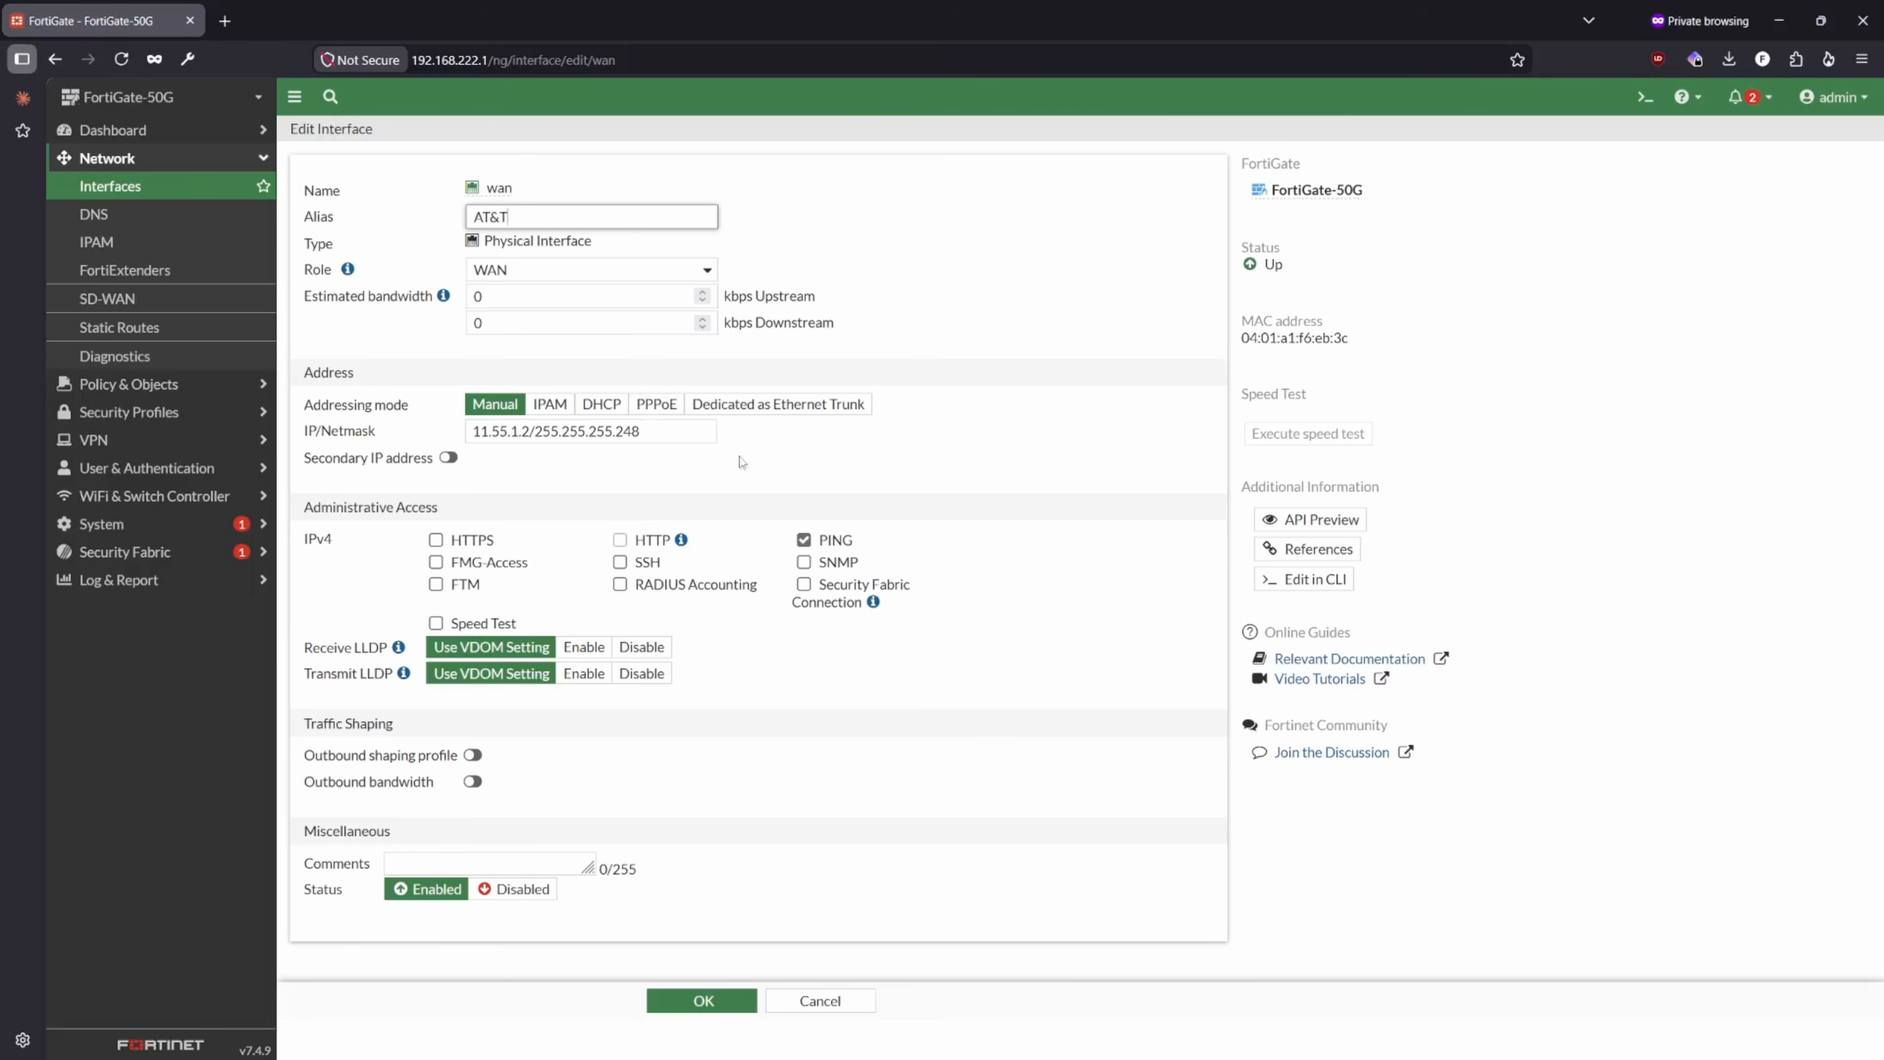
left_click(965, 490)
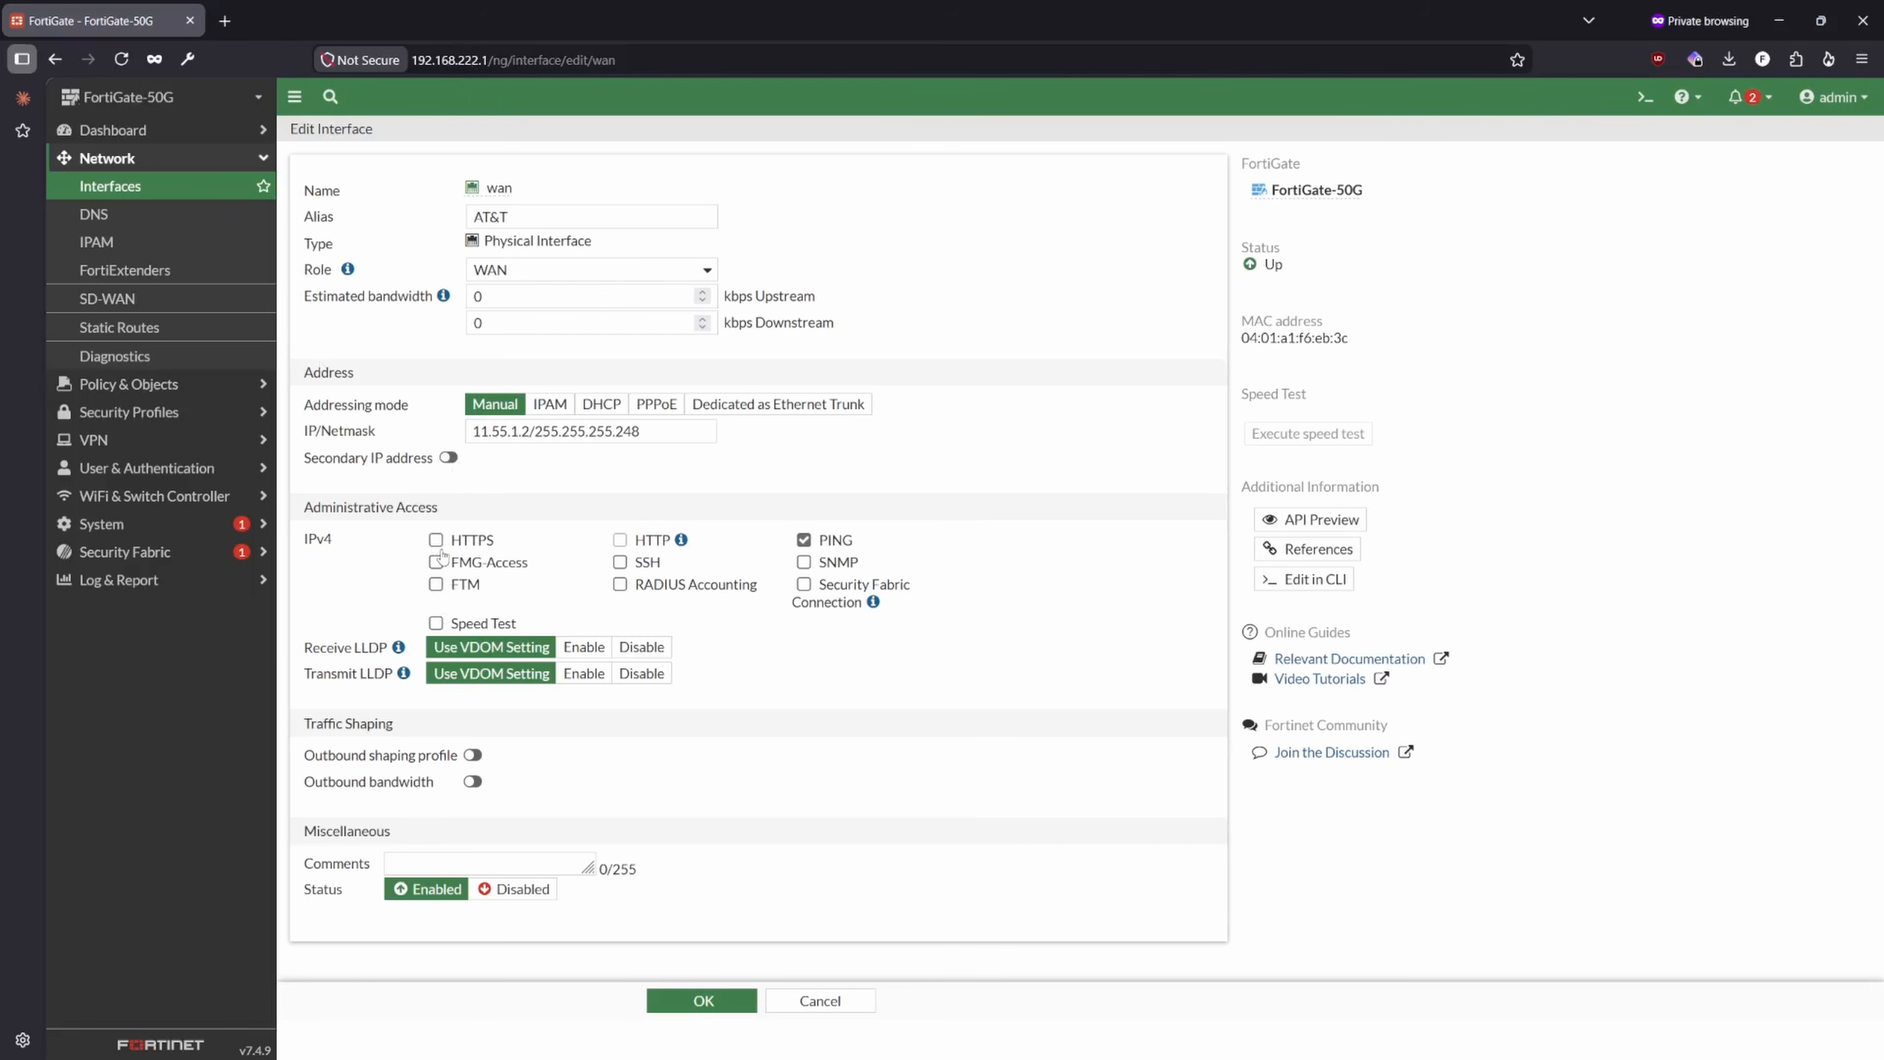
left_click(484, 59)
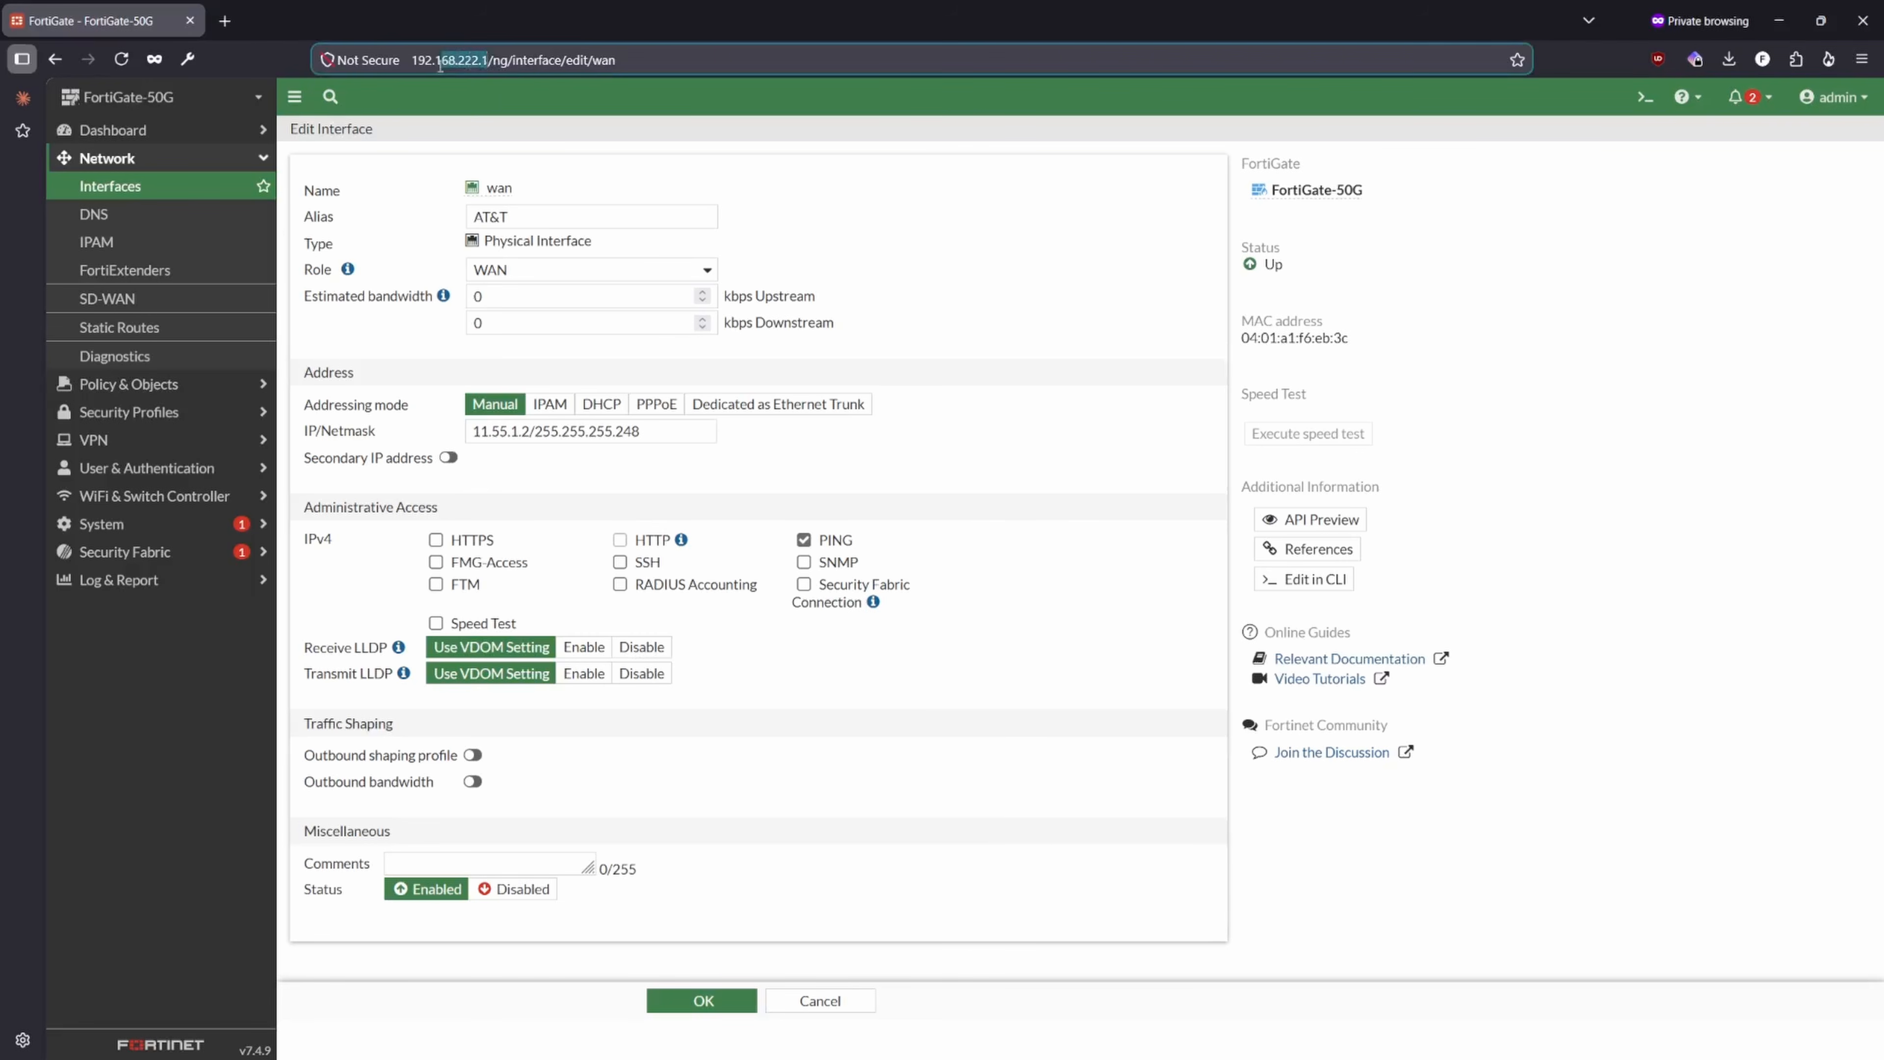
left_click(696, 59)
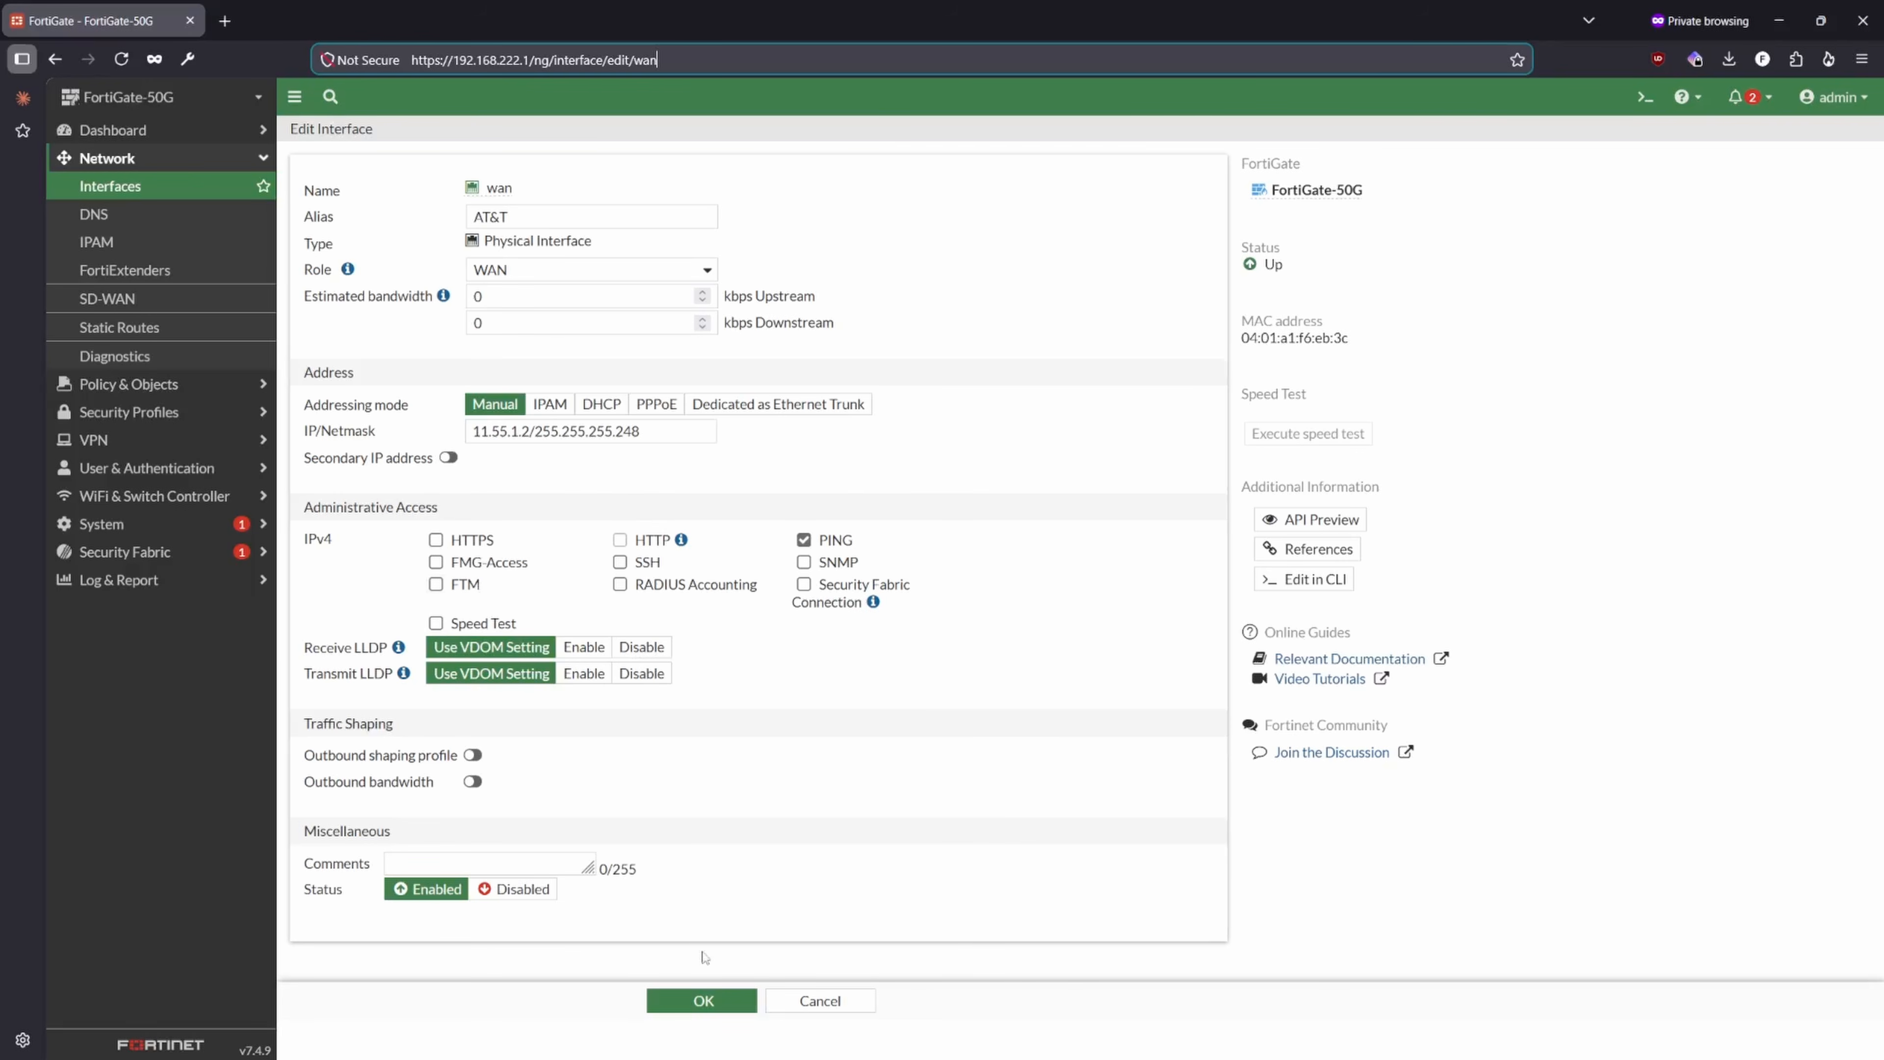
- Save the wan interface settings and look over the existing SD-WAN zones
left_click(704, 1001)
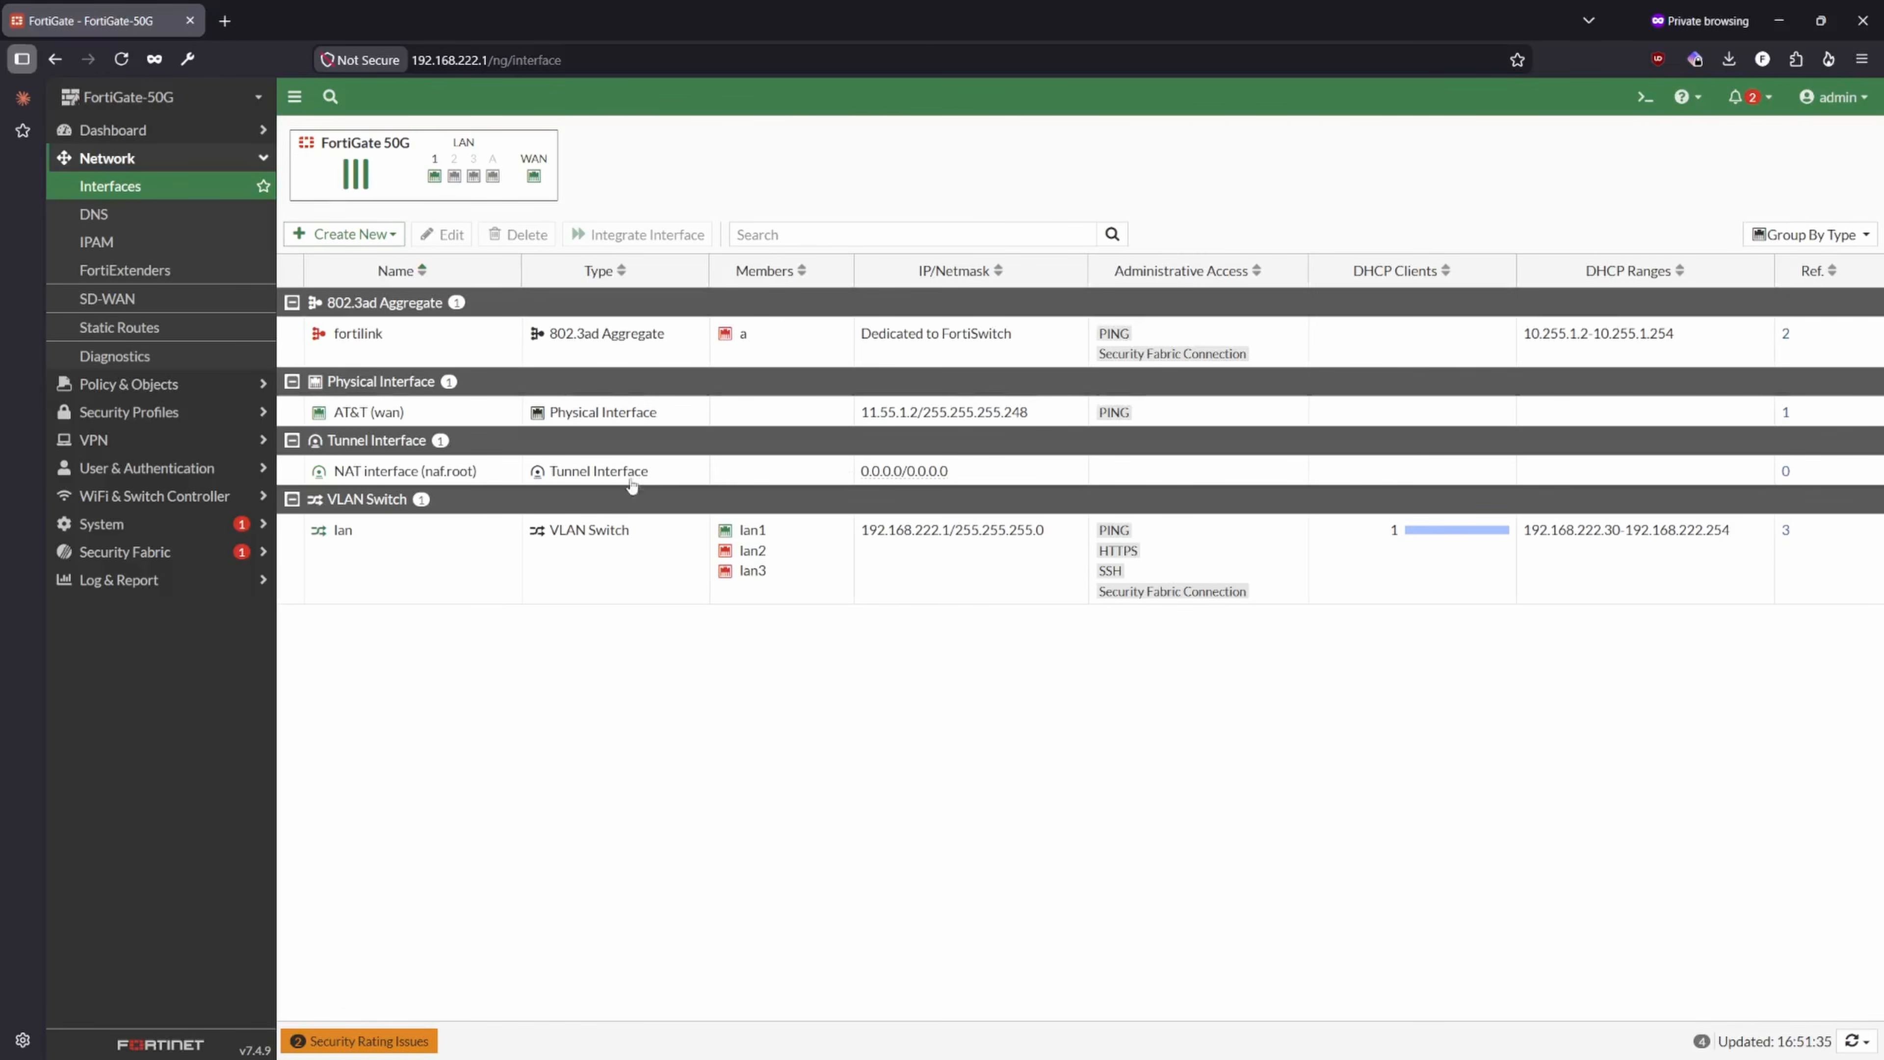
left_click(841, 420)
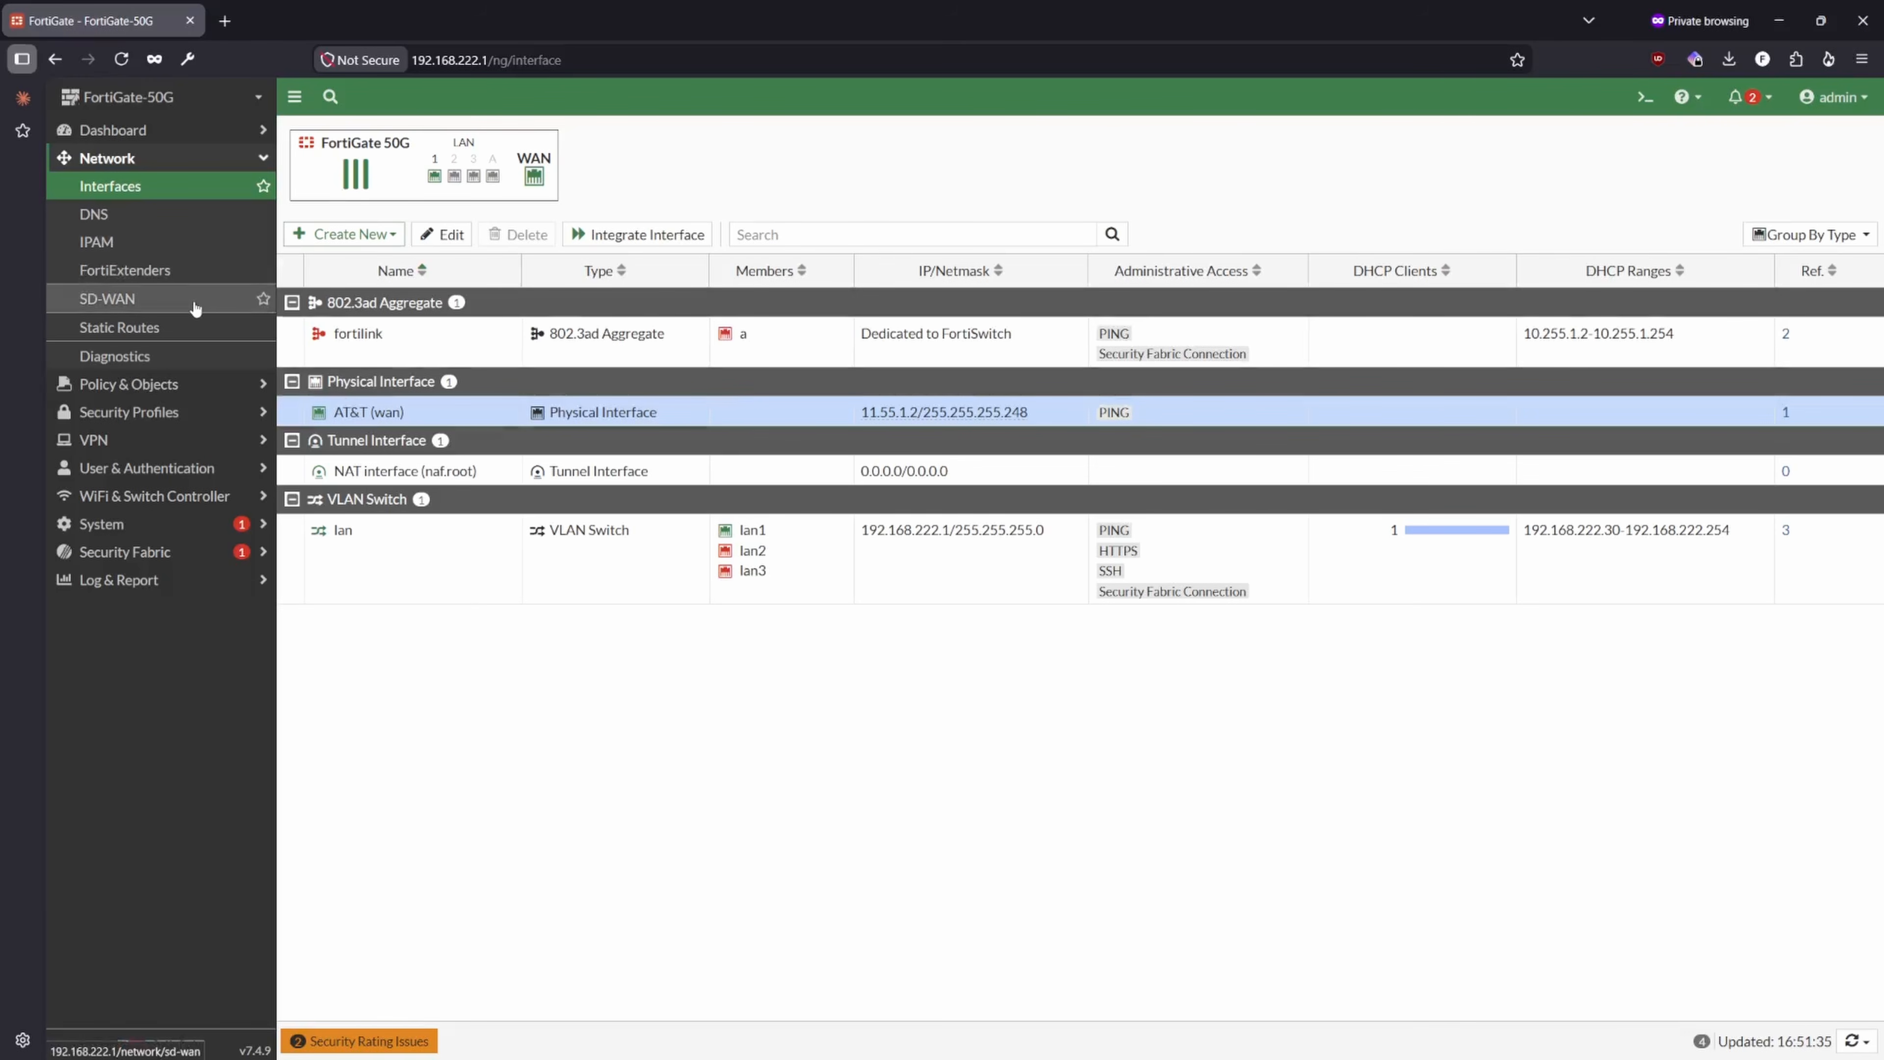
left_click(145, 304)
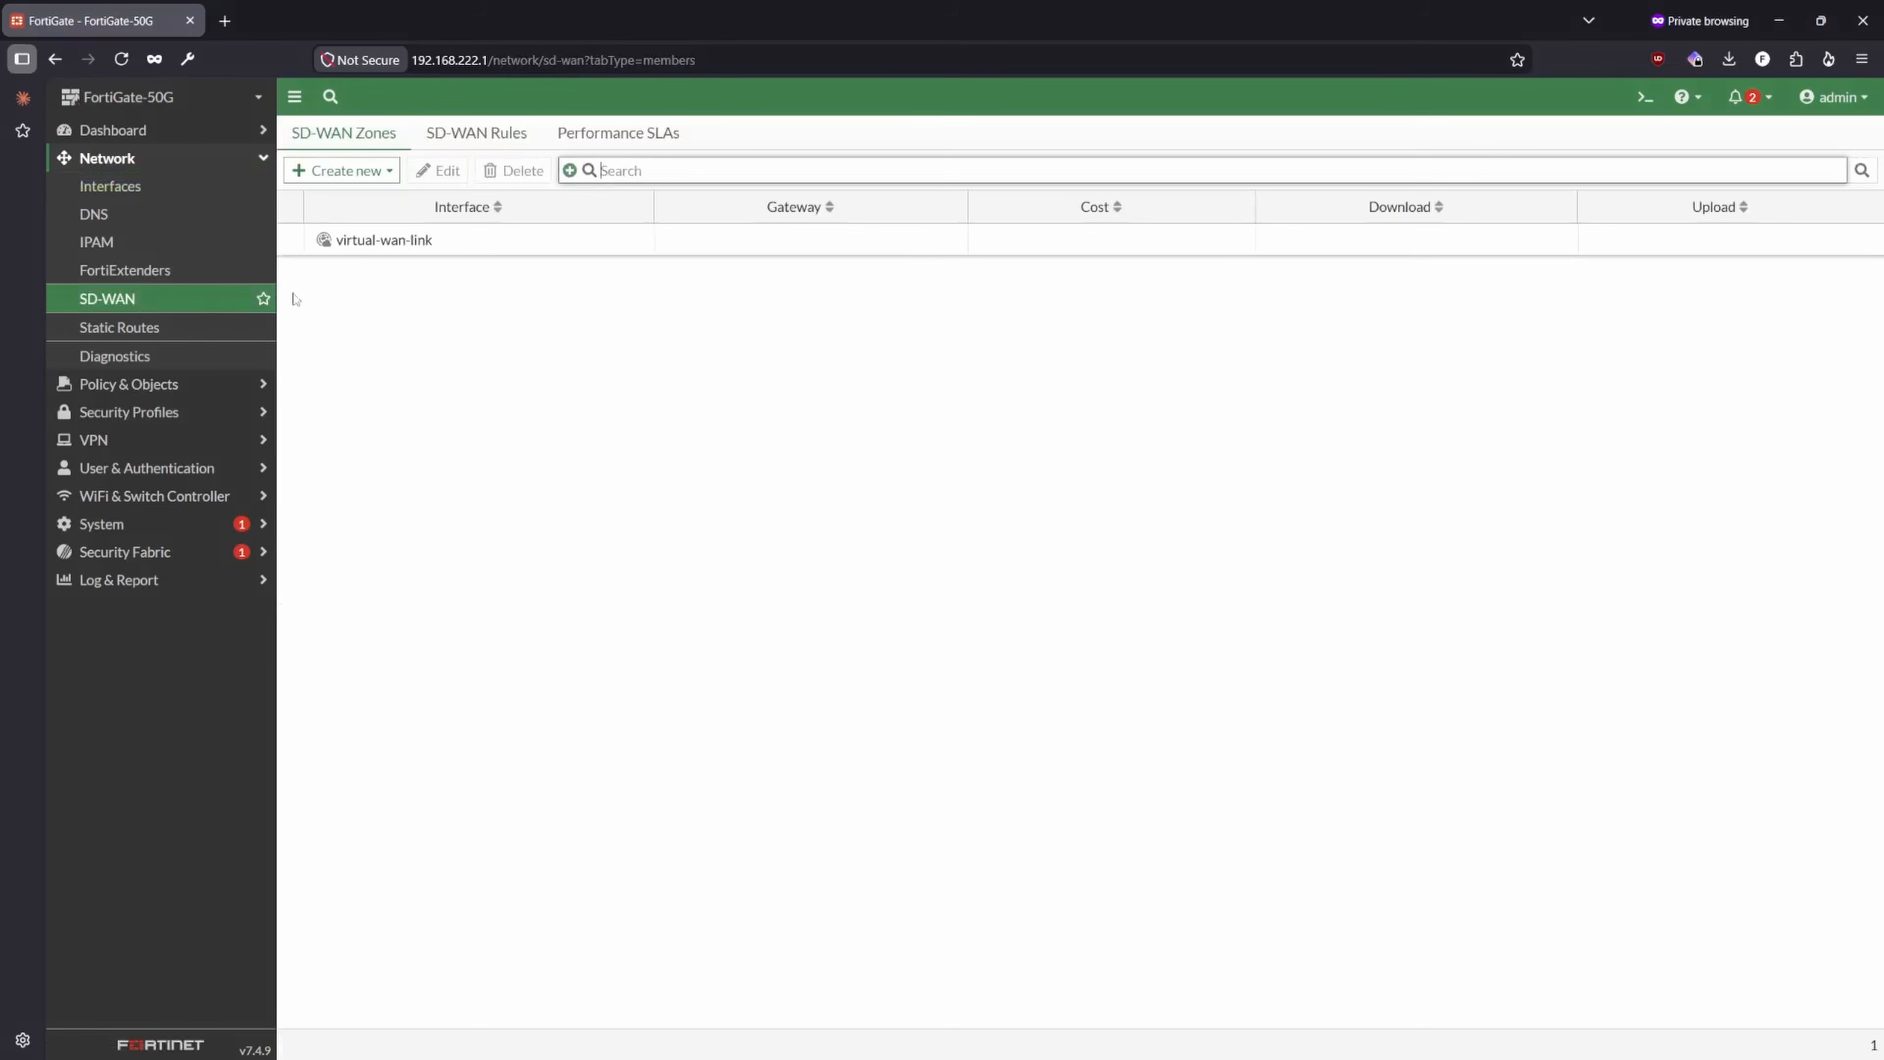
left_click(379, 245)
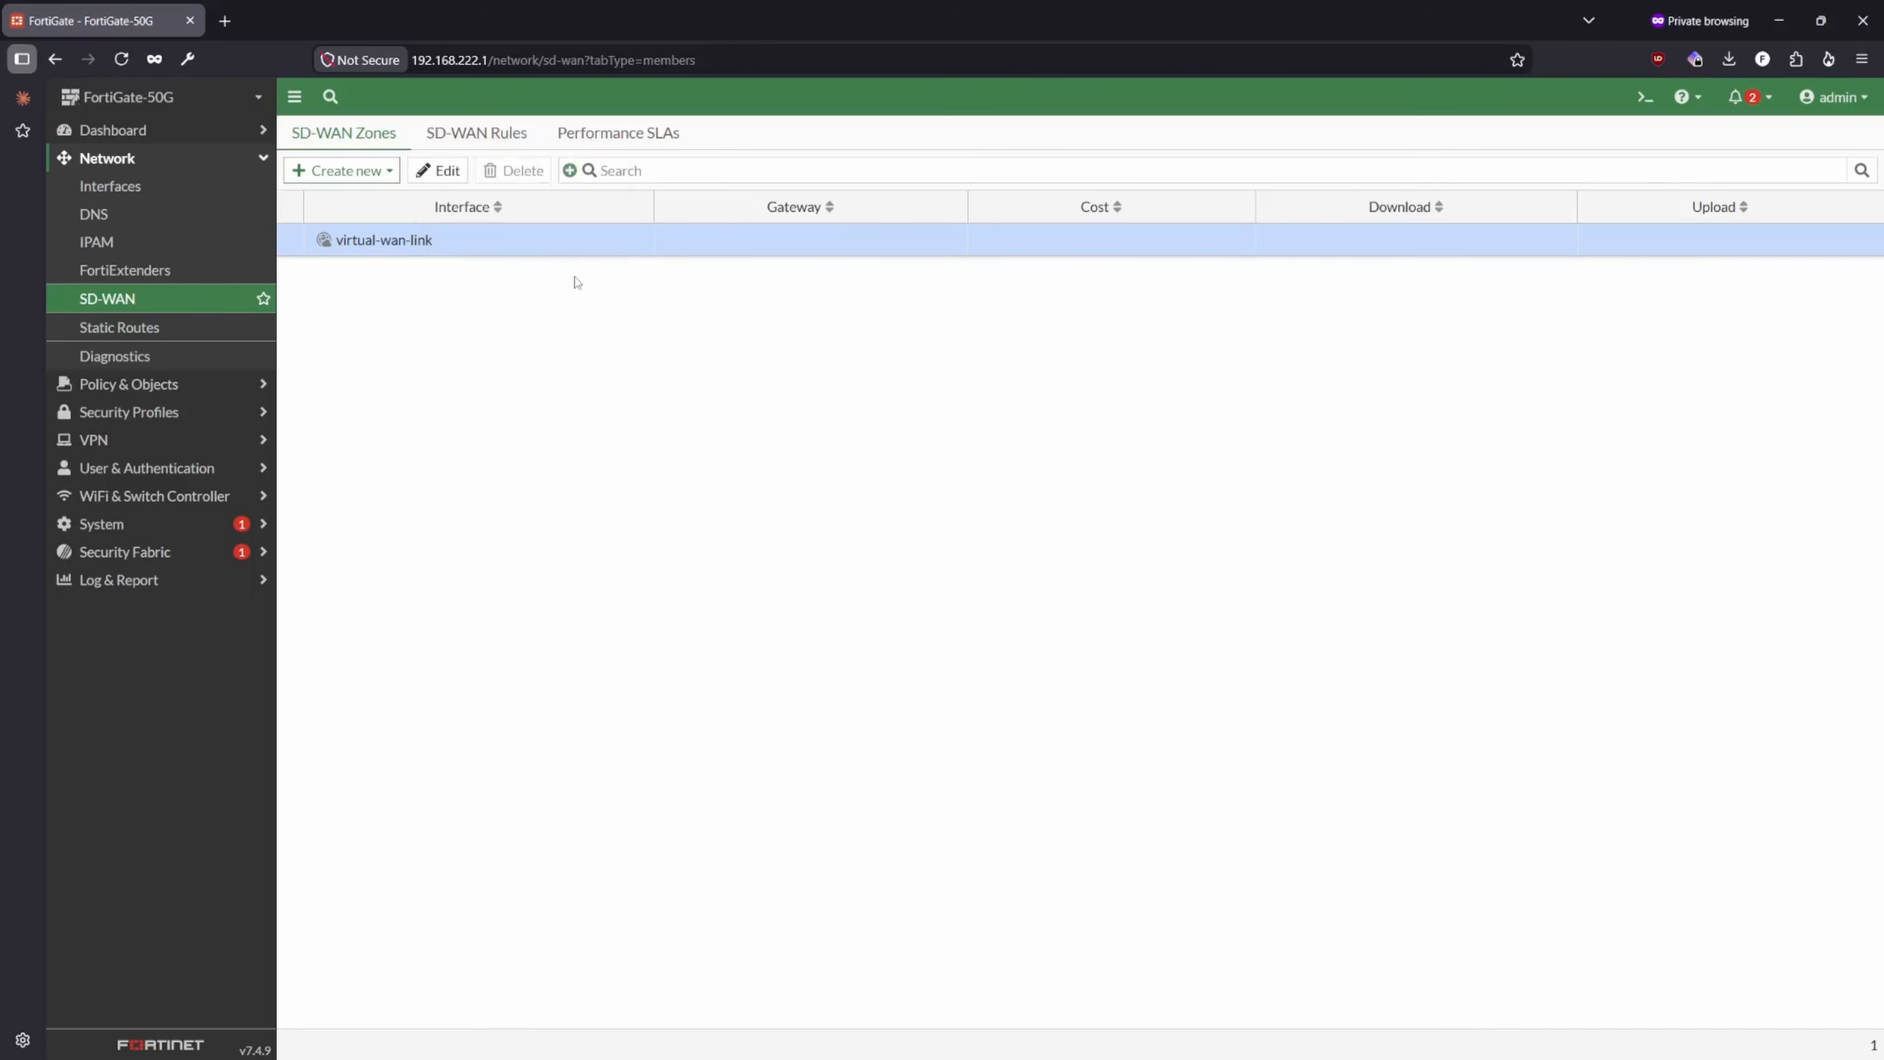
mouse_move(421, 249)
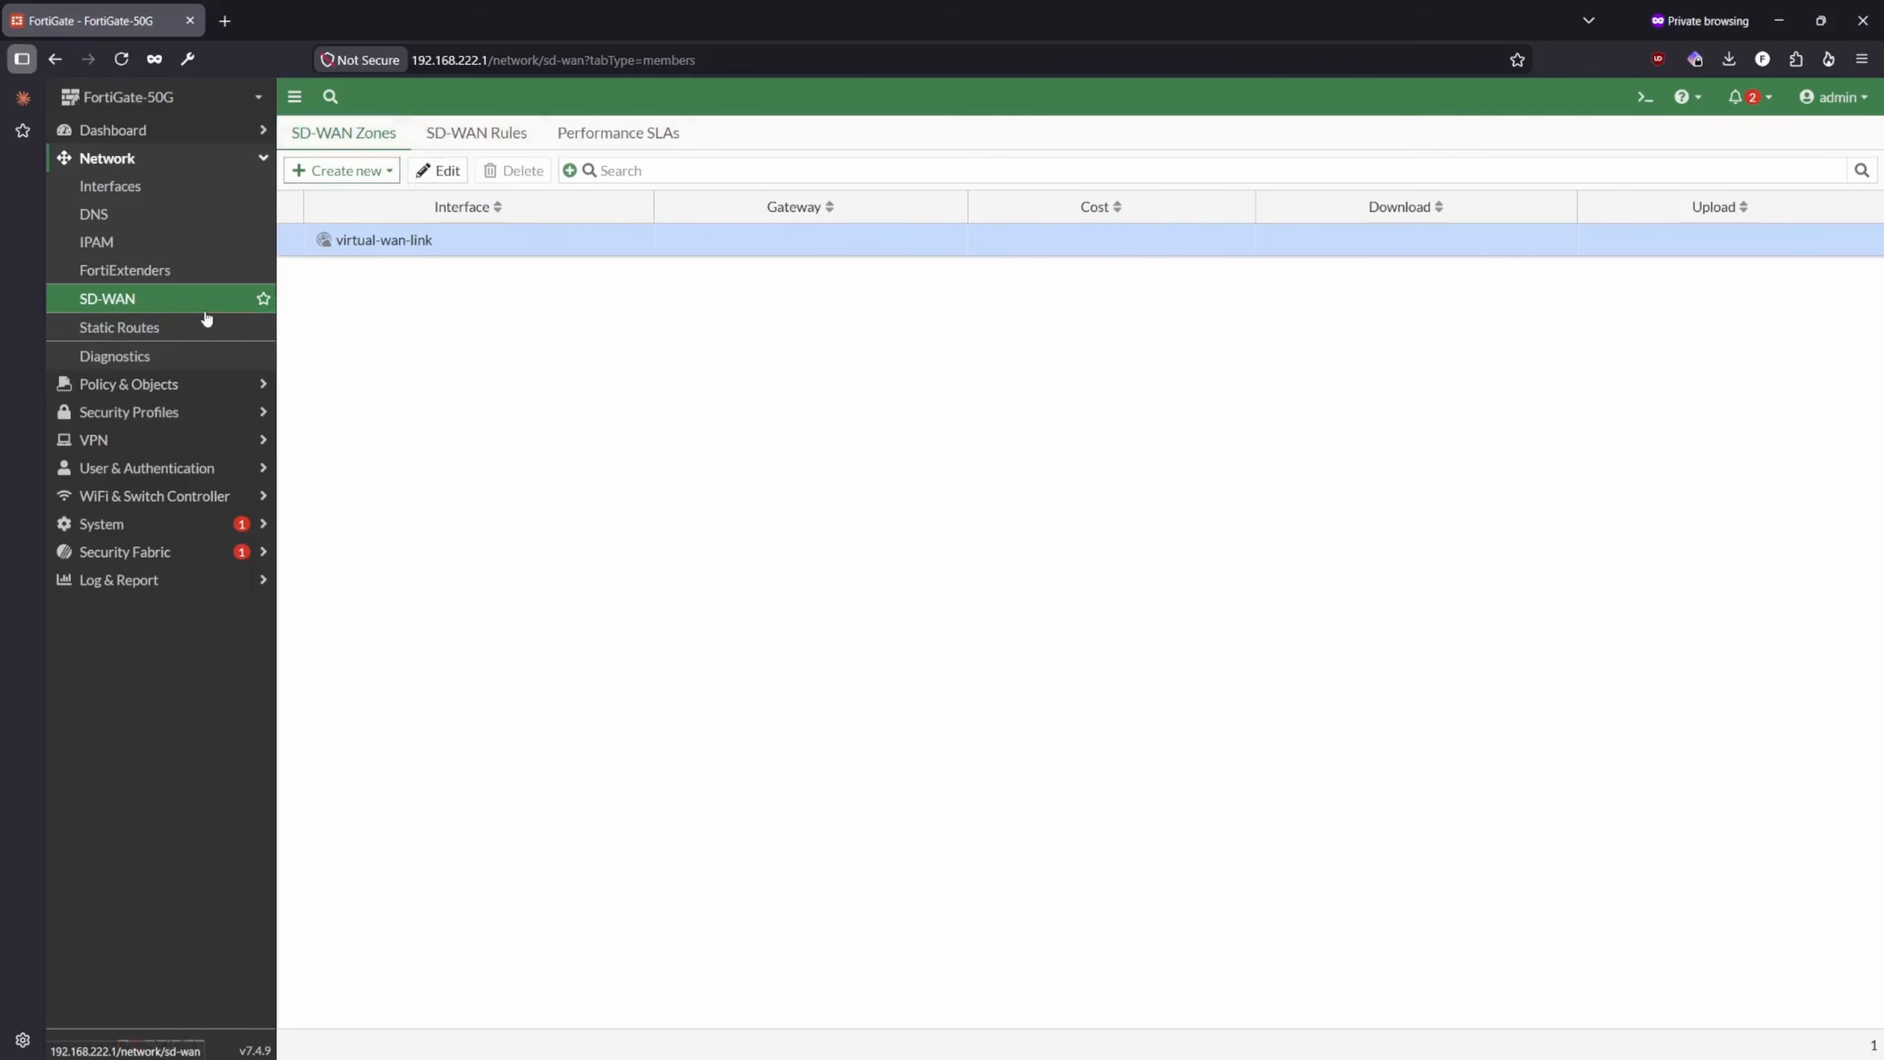
- Start a new static route, keeping the destination subnet 0.0.0.0/0.0.0.0
left_click(141, 327)
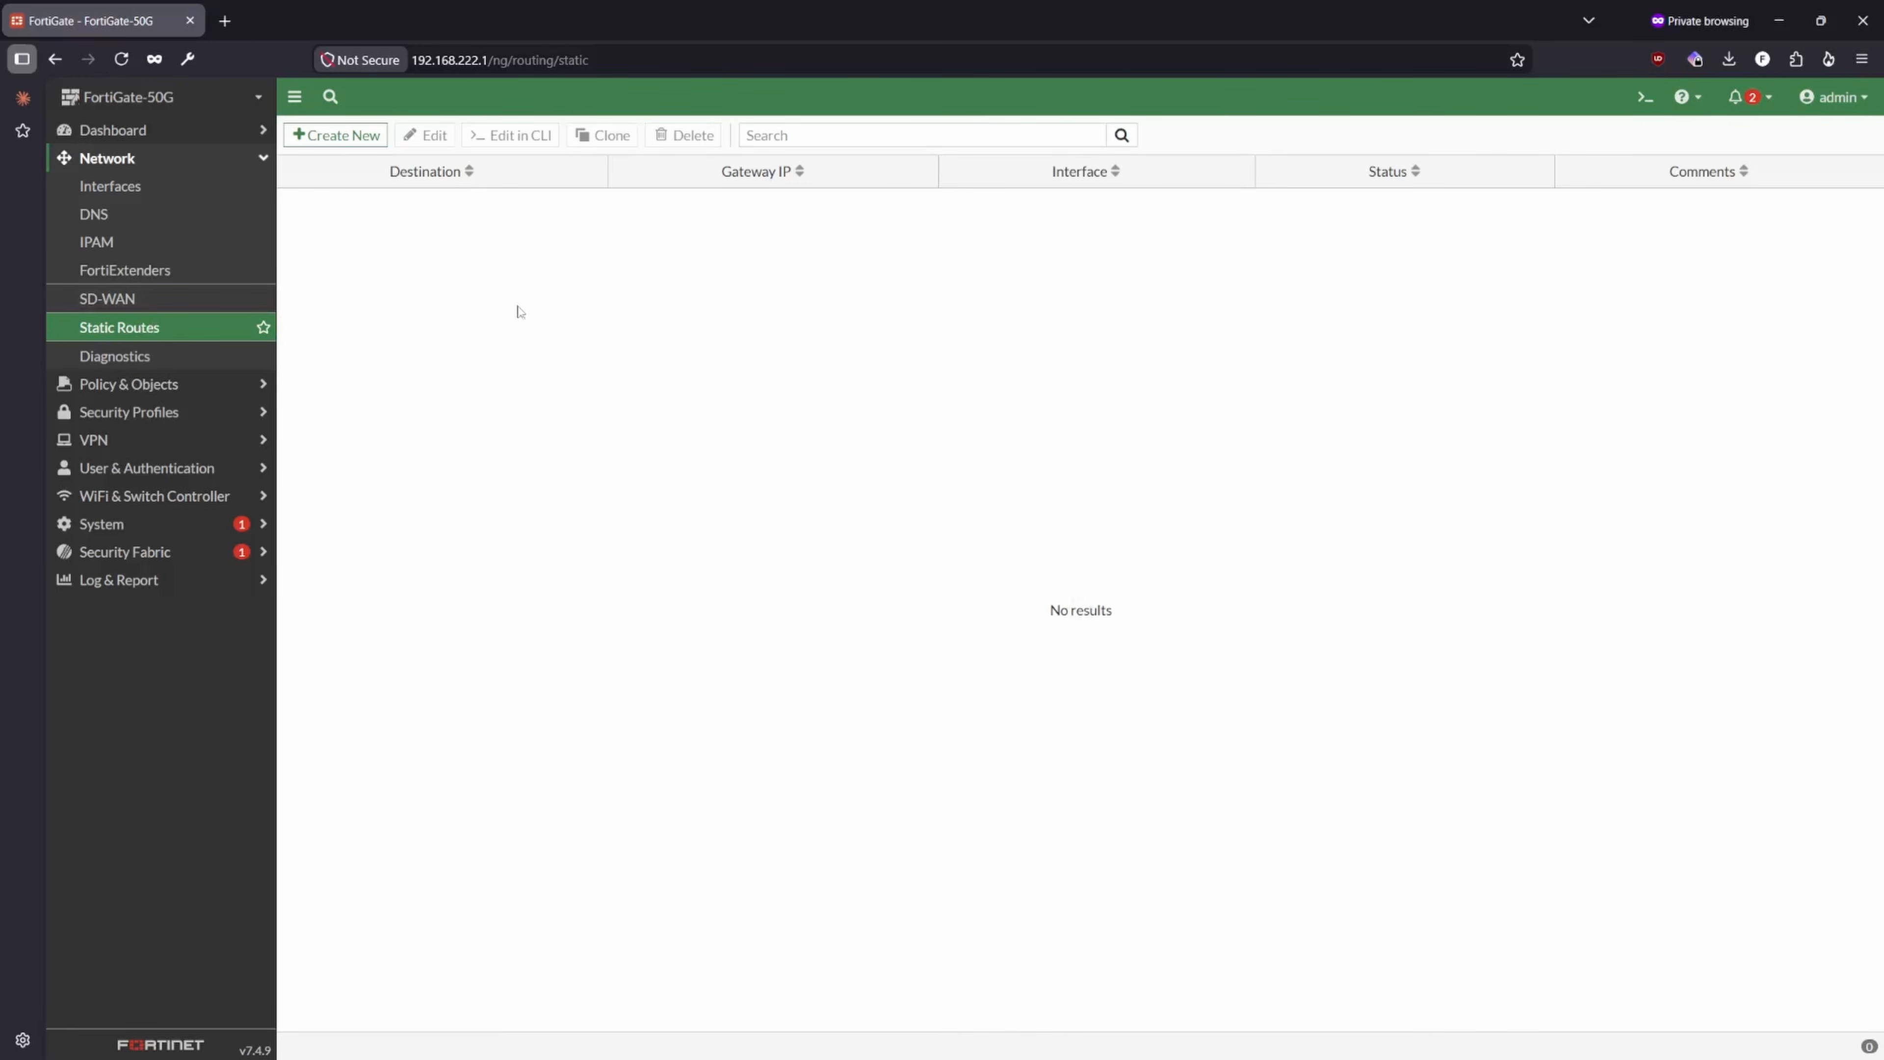
left_click(325, 136)
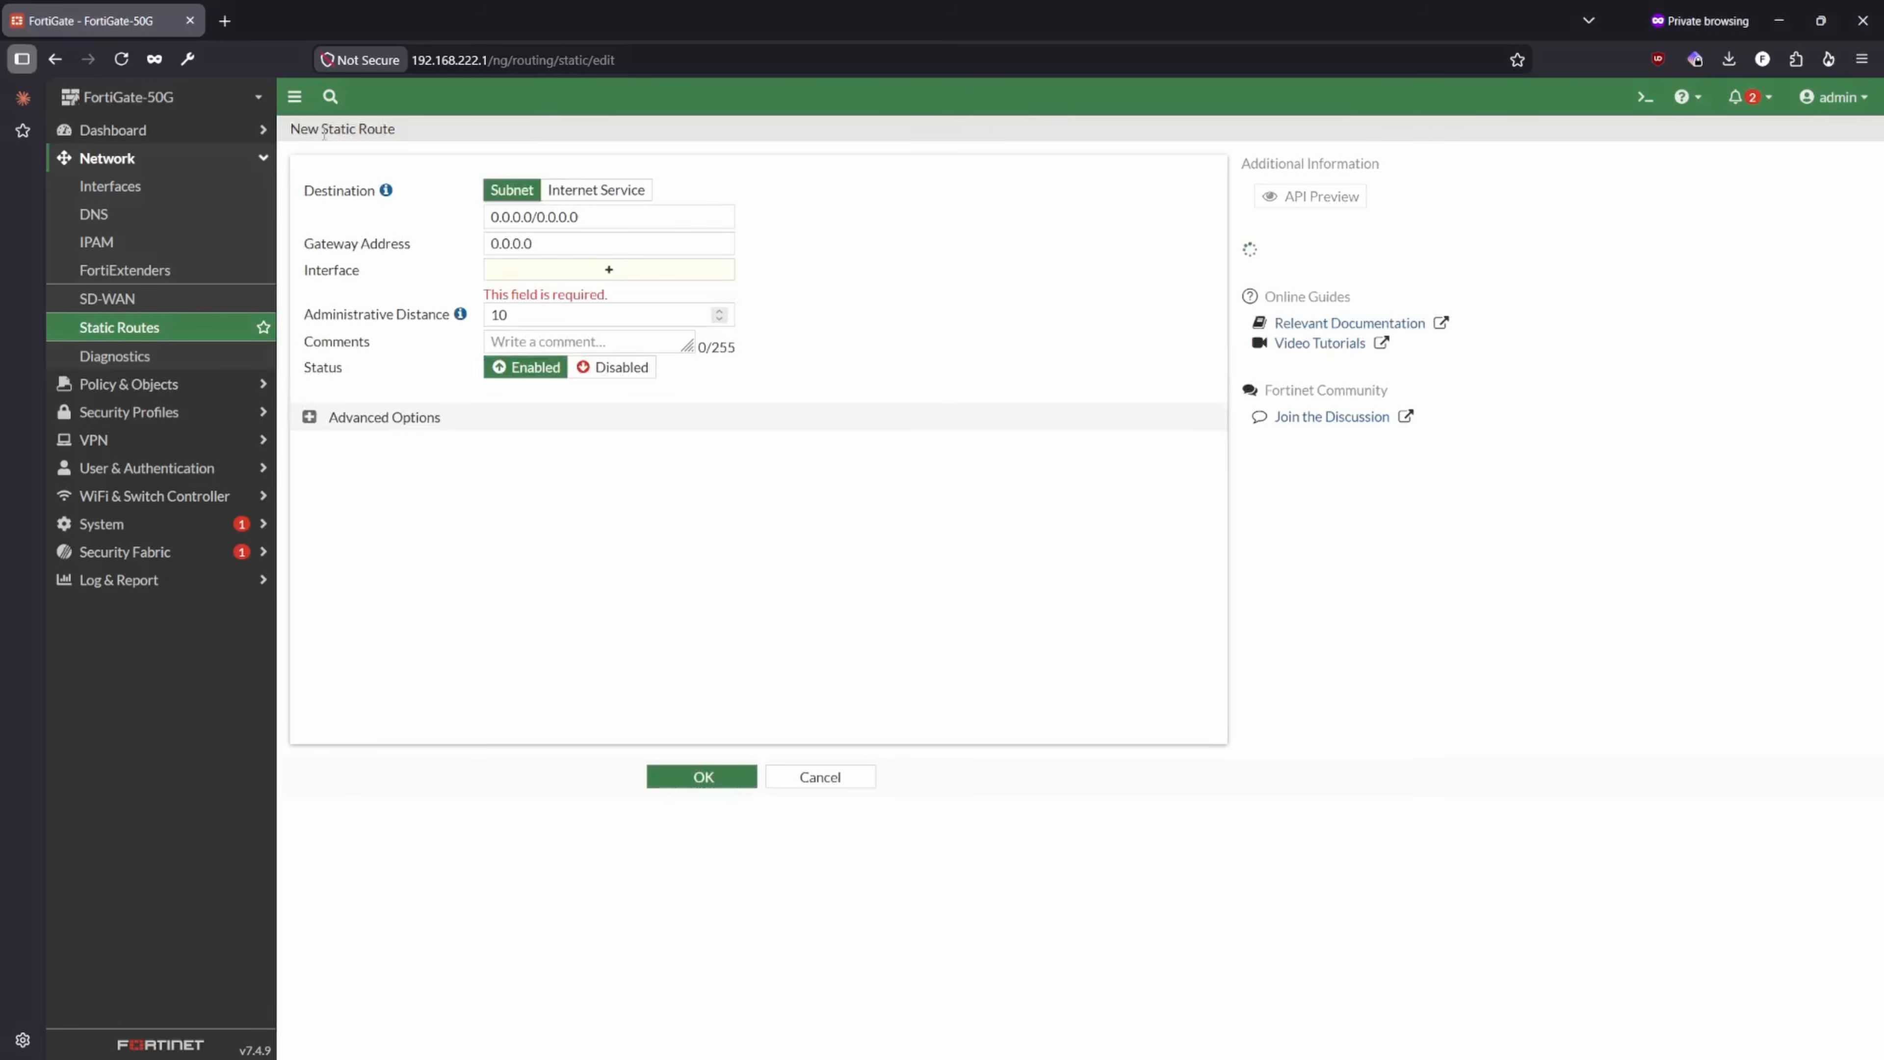
left_click(595, 214)
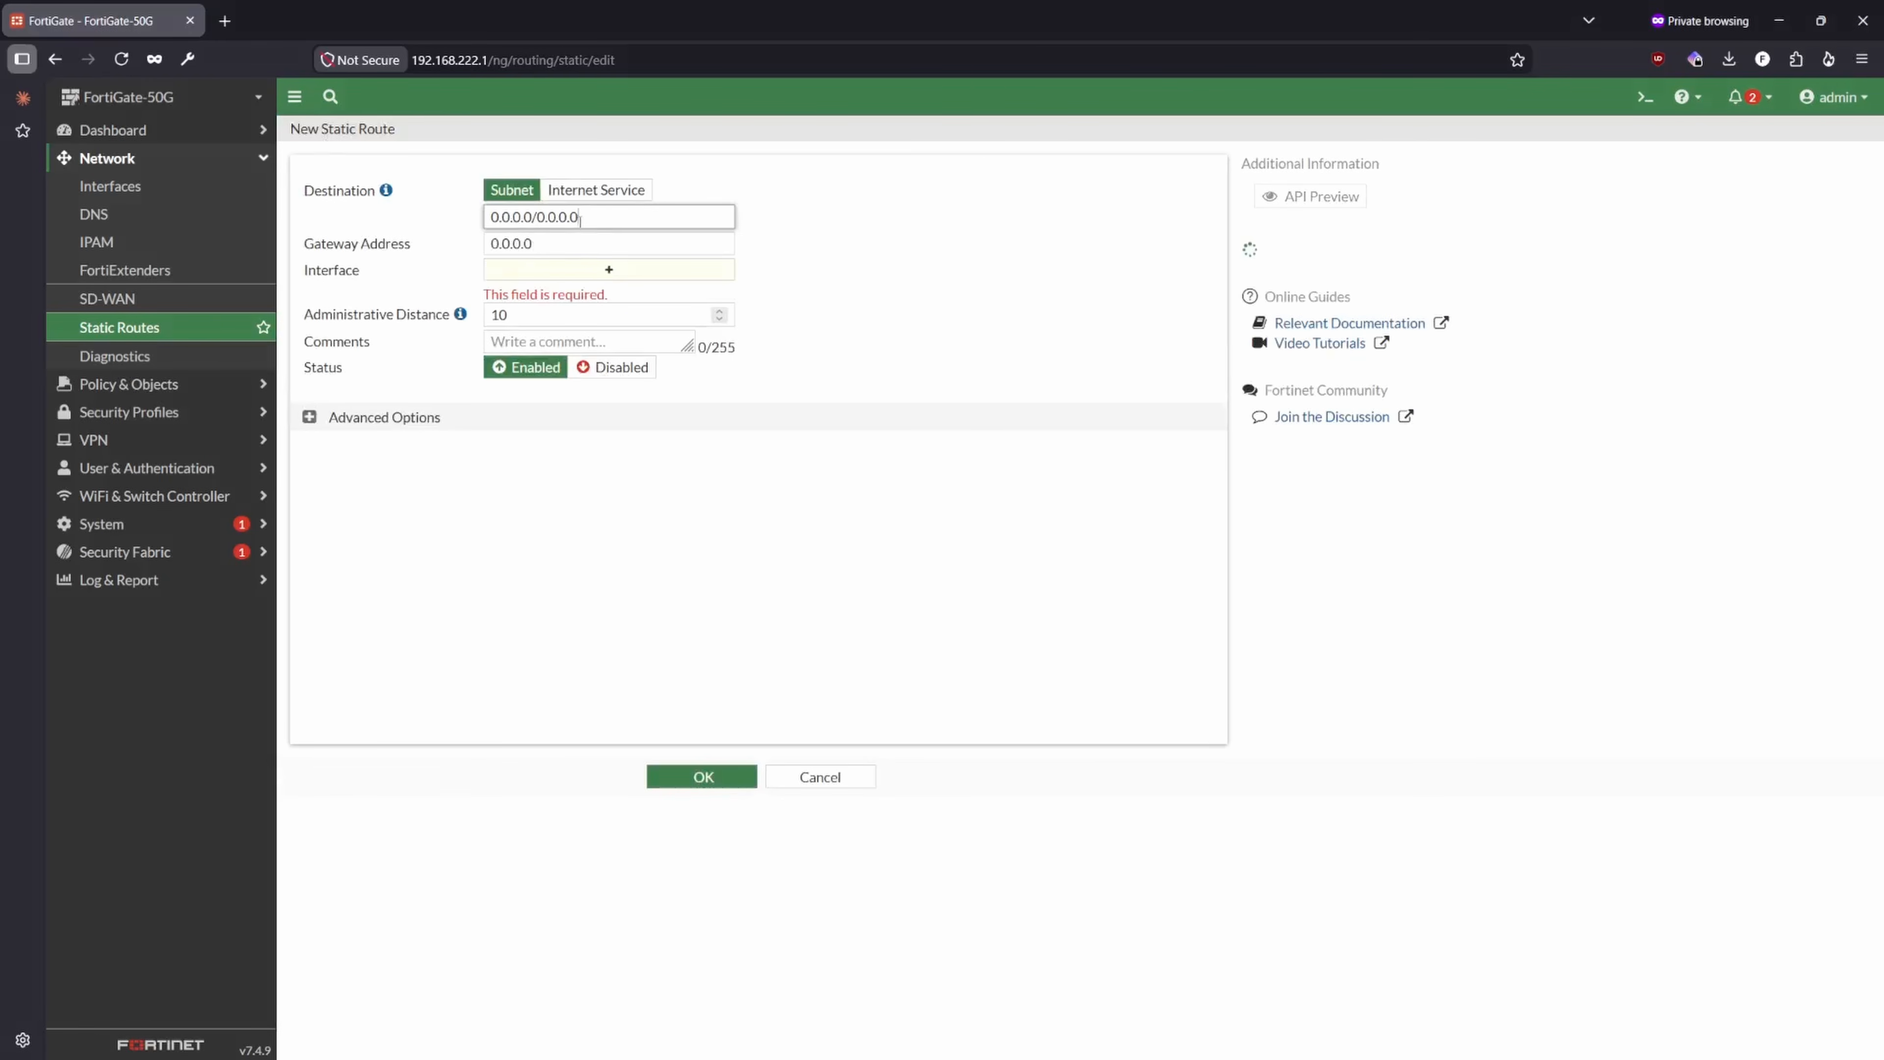
triple_click(600, 211)
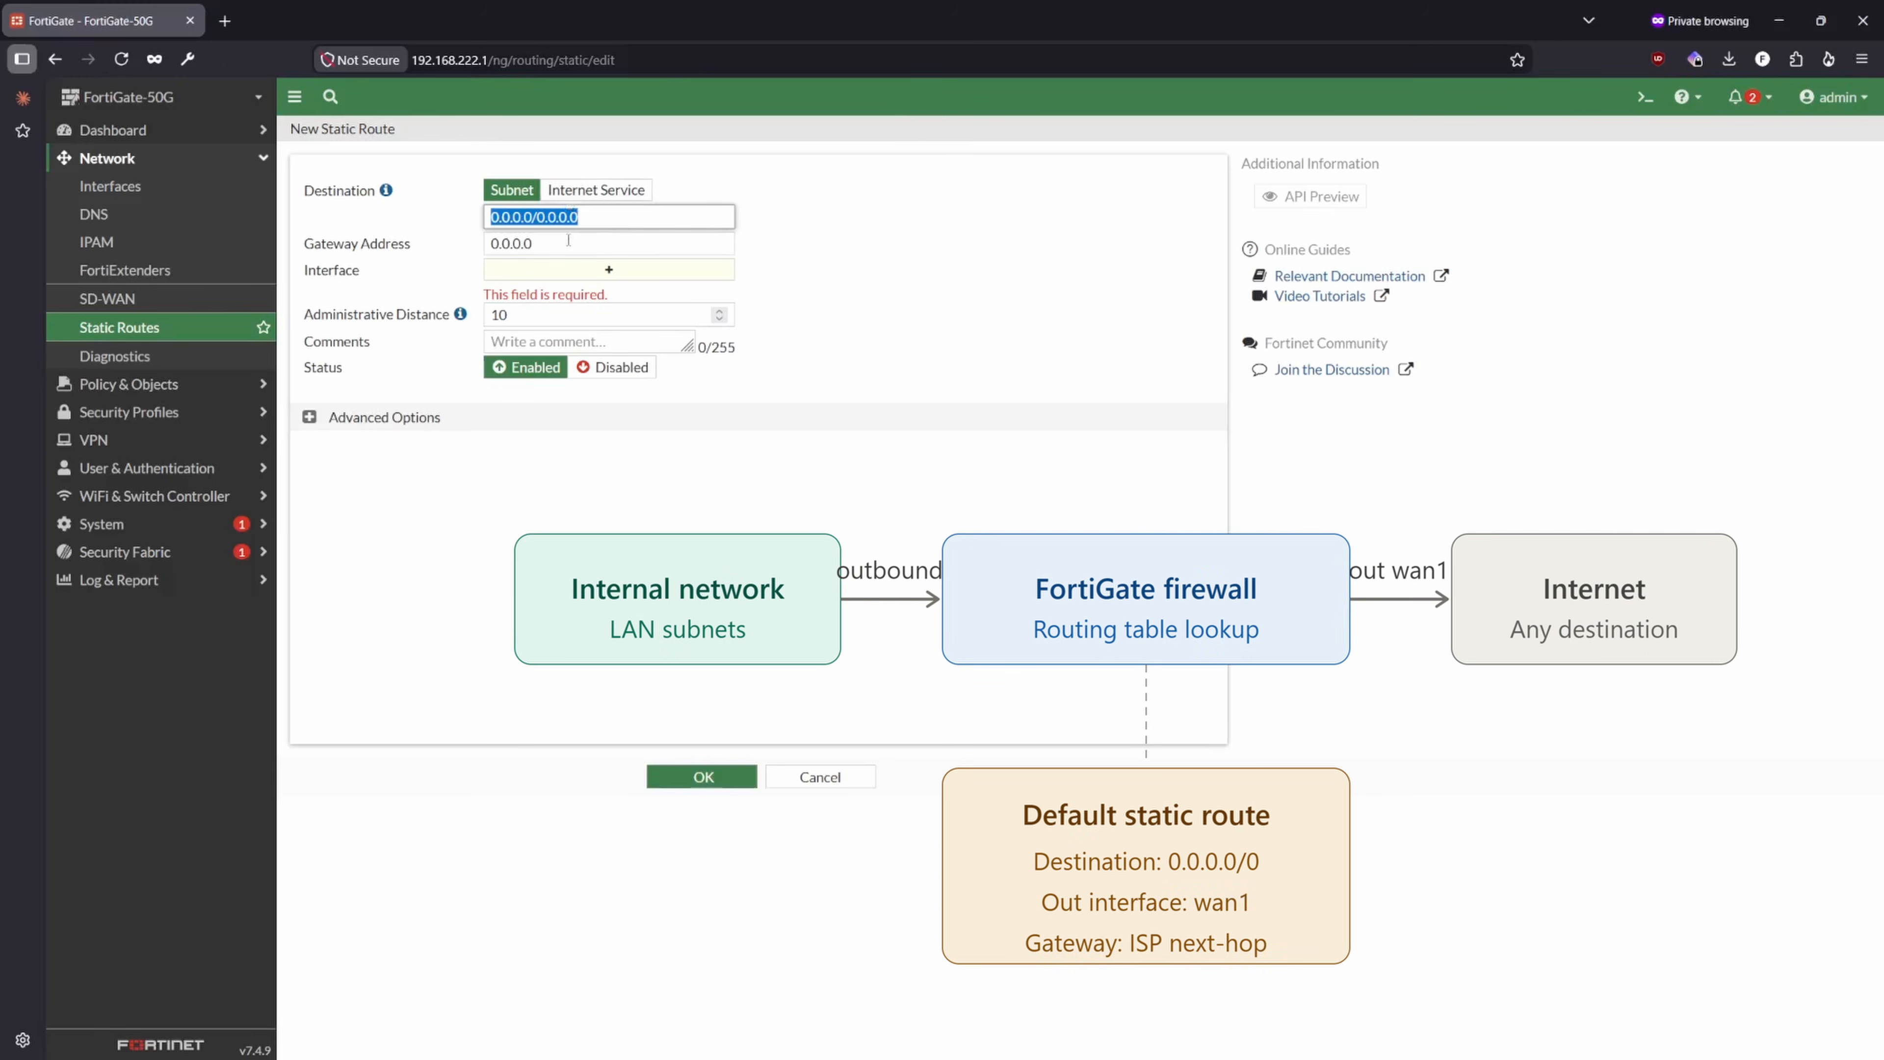
left_click(647, 221)
triple_click(568, 217)
left_click(521, 227)
mouse_move(487, 217)
left_mouse_down()
mouse_move(587, 217)
mouse_move(487, 216)
left_mouse_up()
left_click(604, 221)
triple_click(534, 215)
- Set the route's gateway to 11.55.1.1 and interface to AT&T (wan), checking the gateway against the Block 29 notes
triple_click(553, 243)
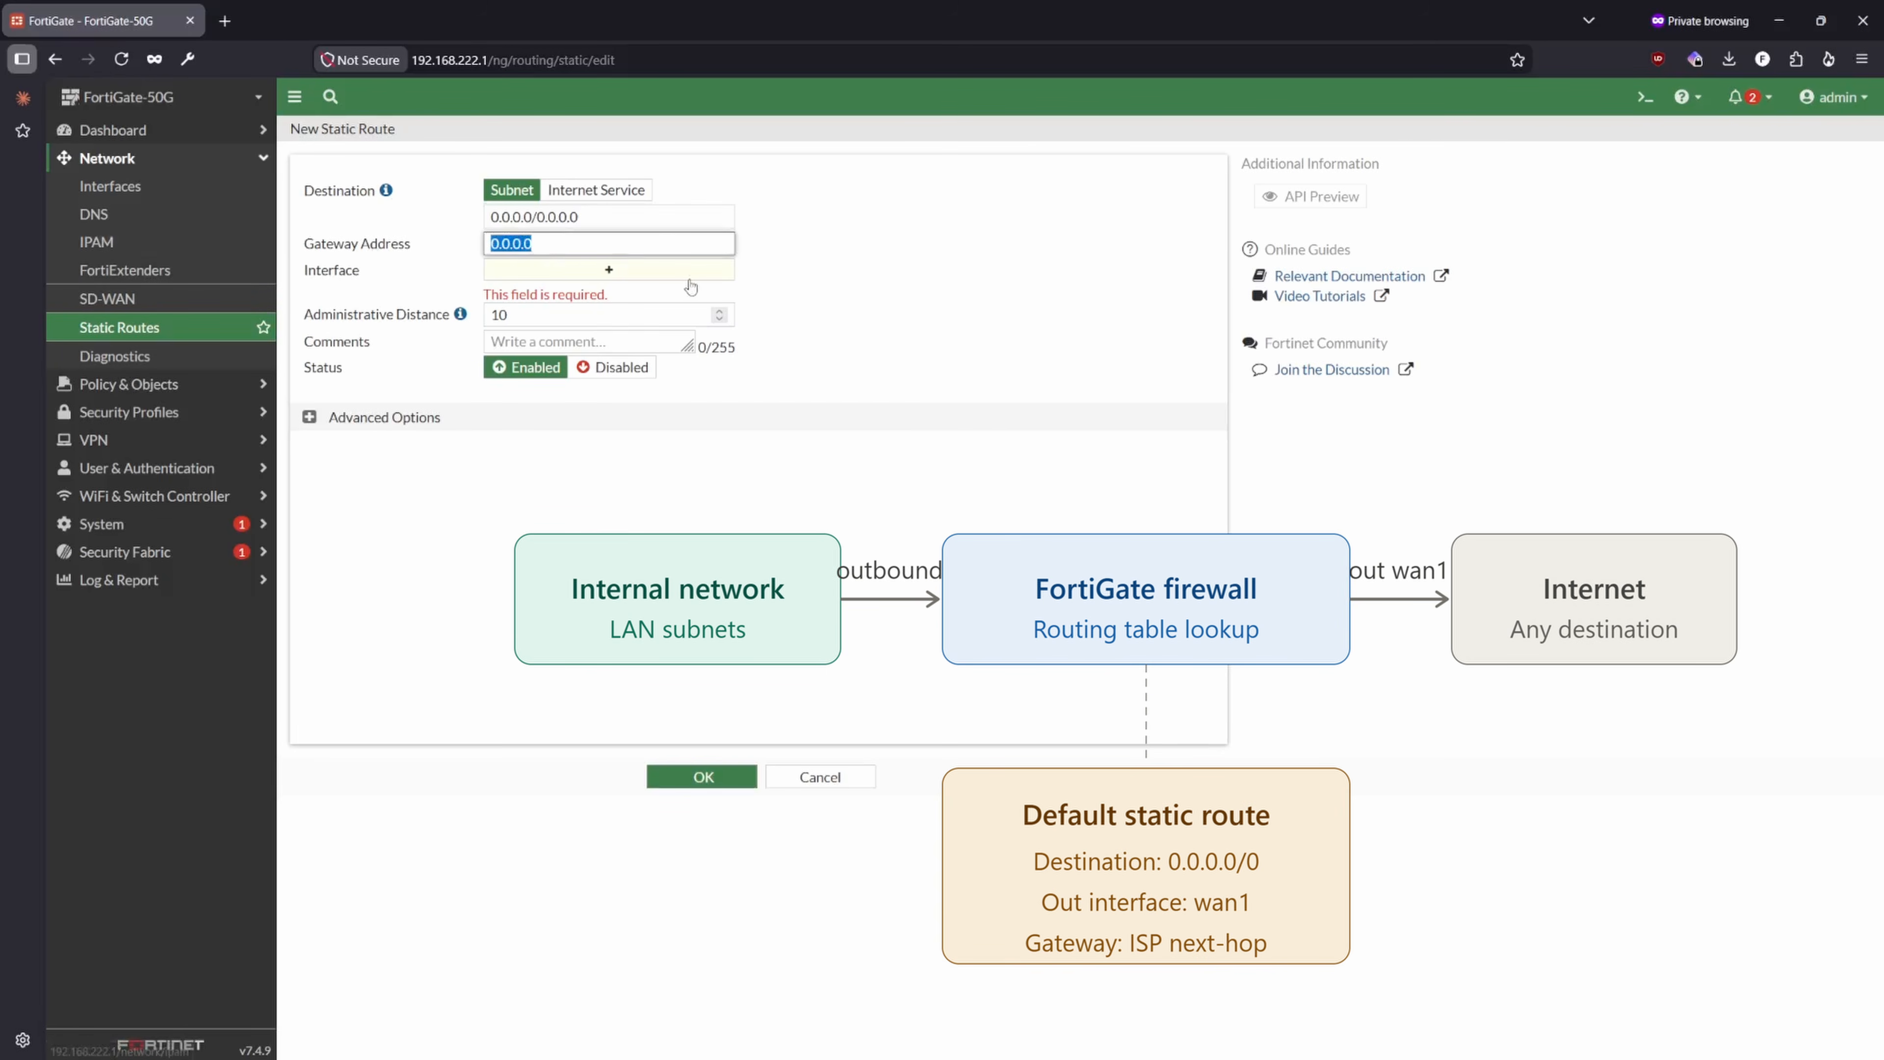
type("11.55.1.2")
key("BackSpace")
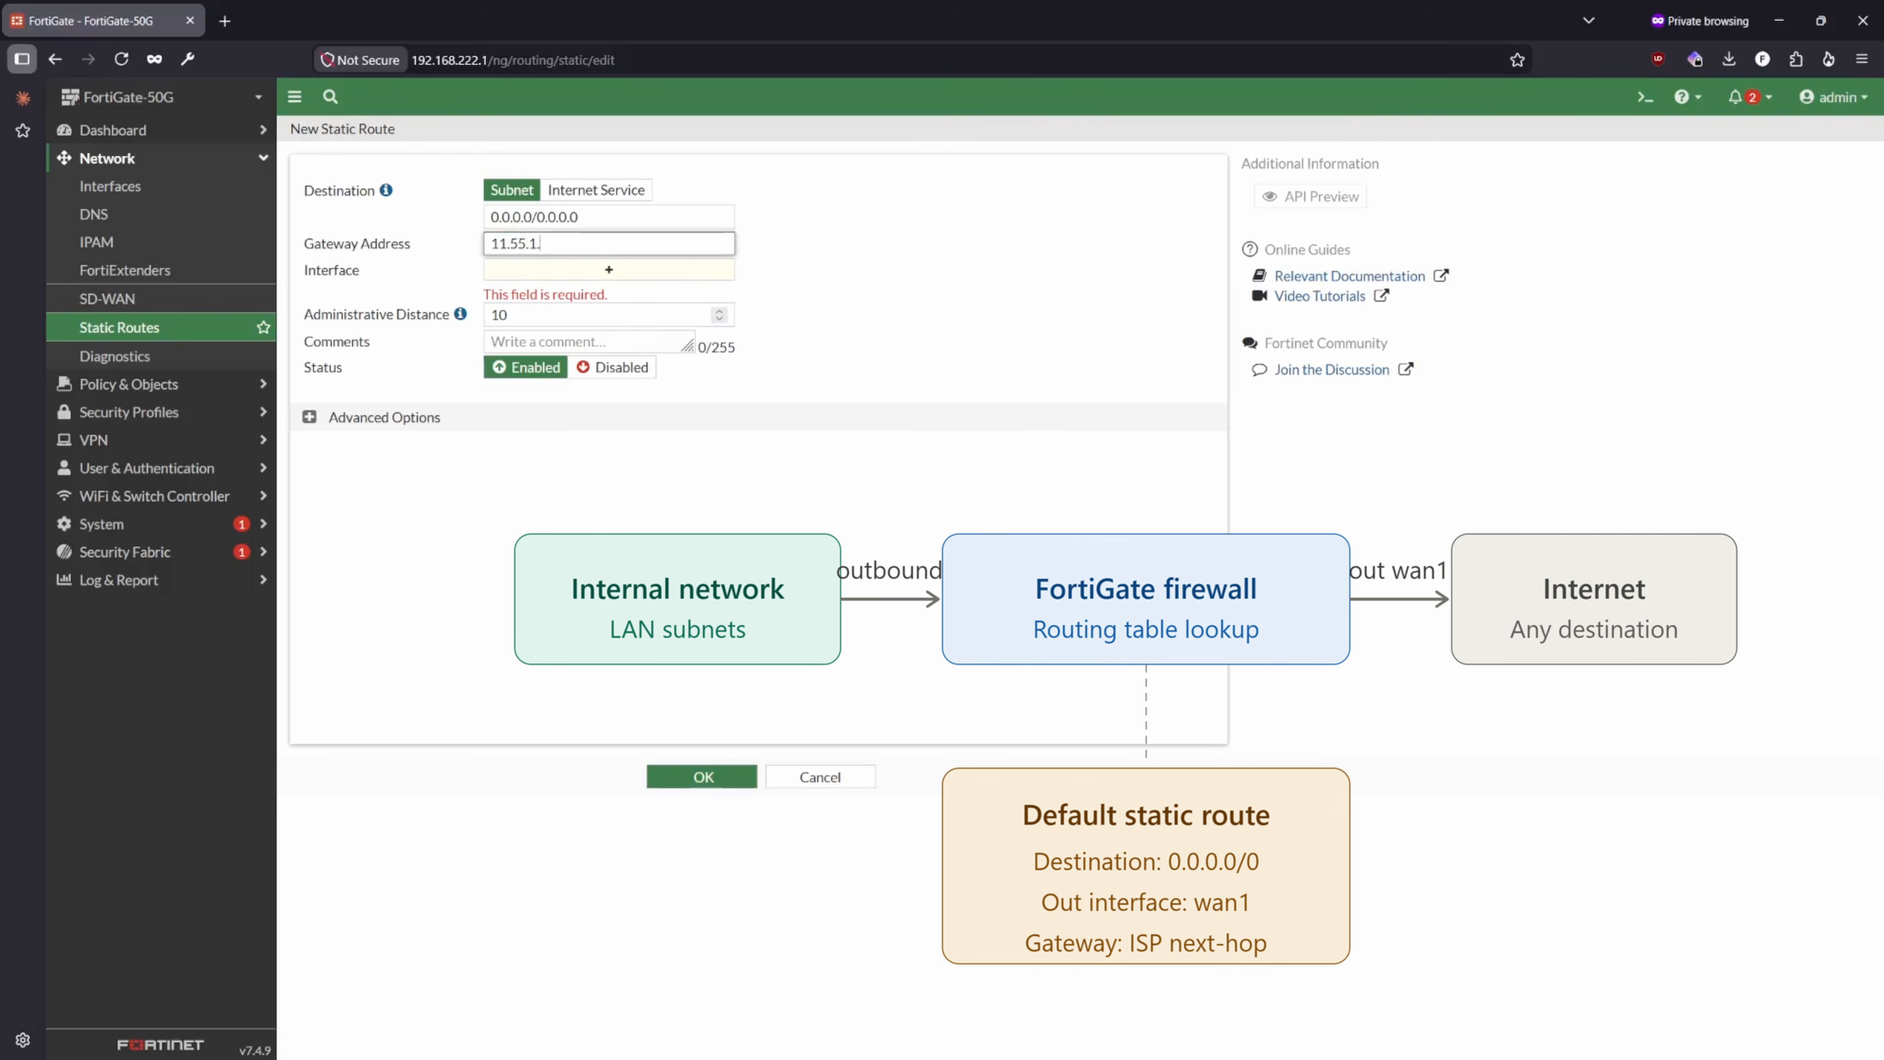
type("1")
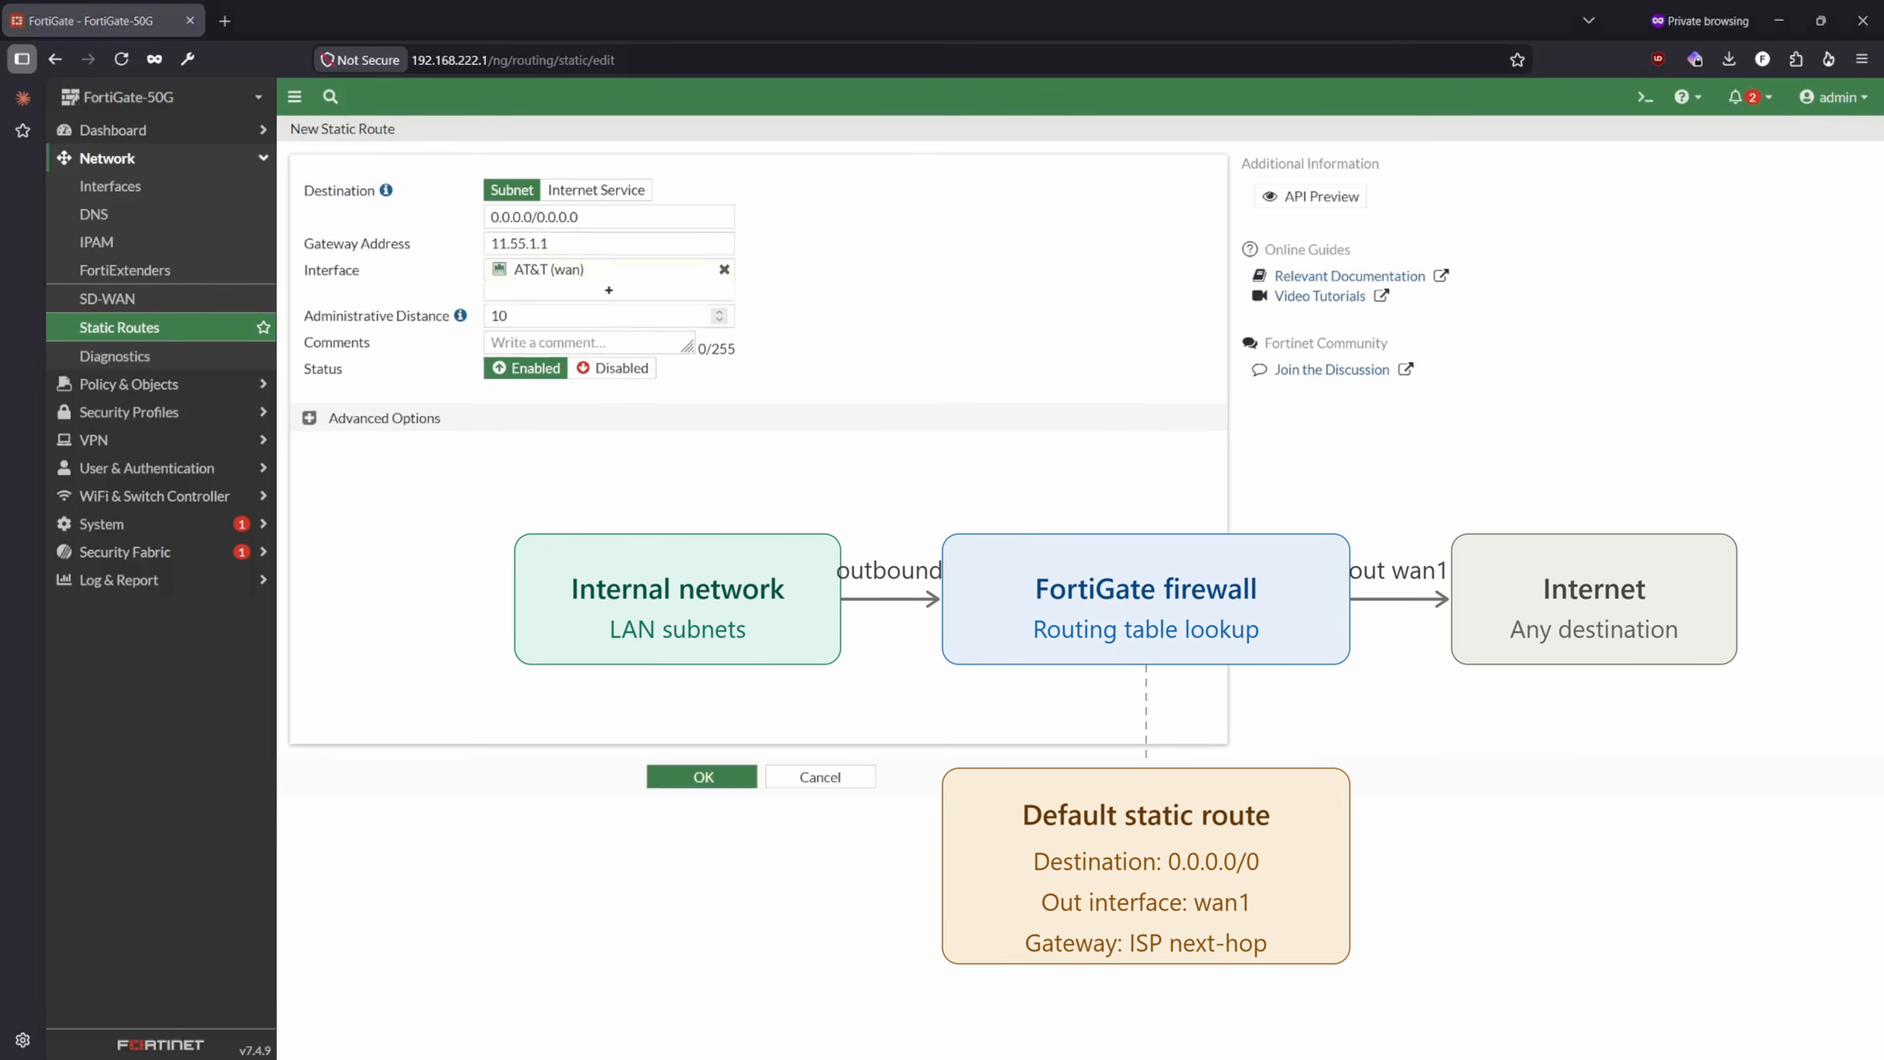
key("alt+Tab")
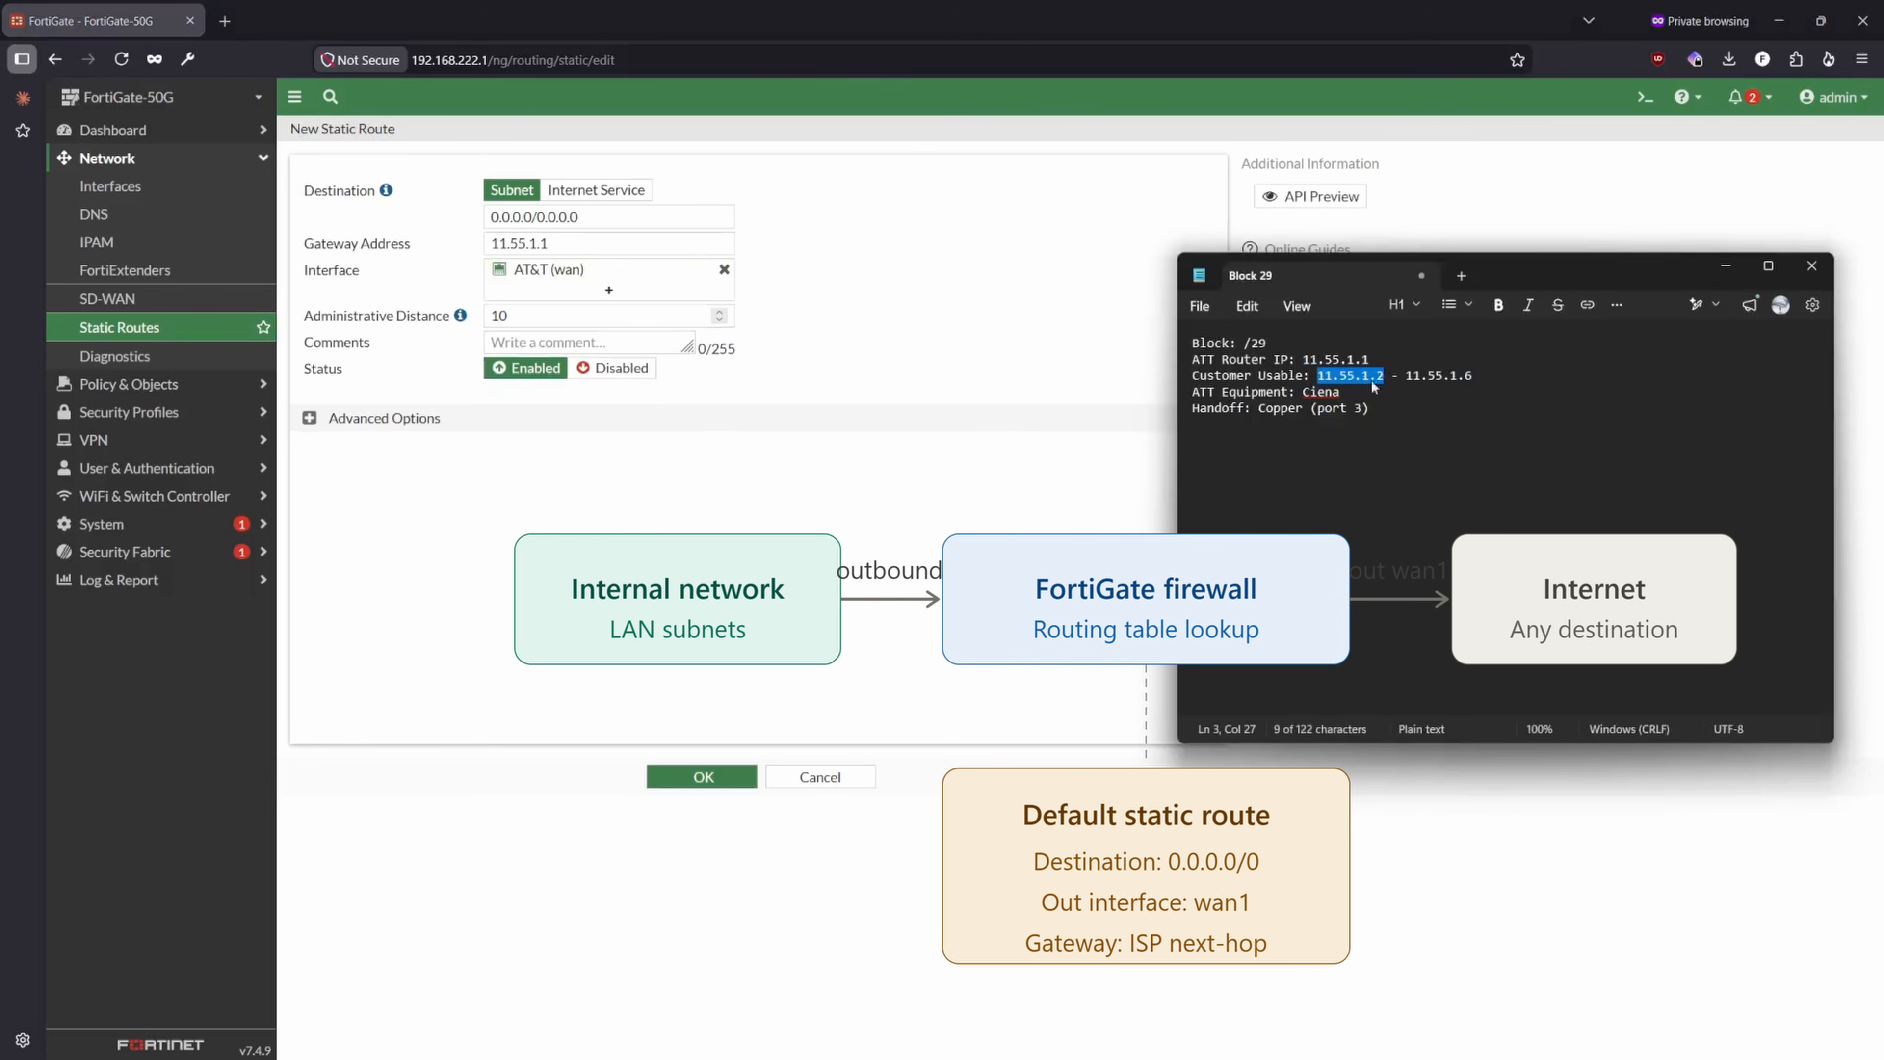
left_click(1377, 373)
left_click_drag(1369, 359, 1305, 359)
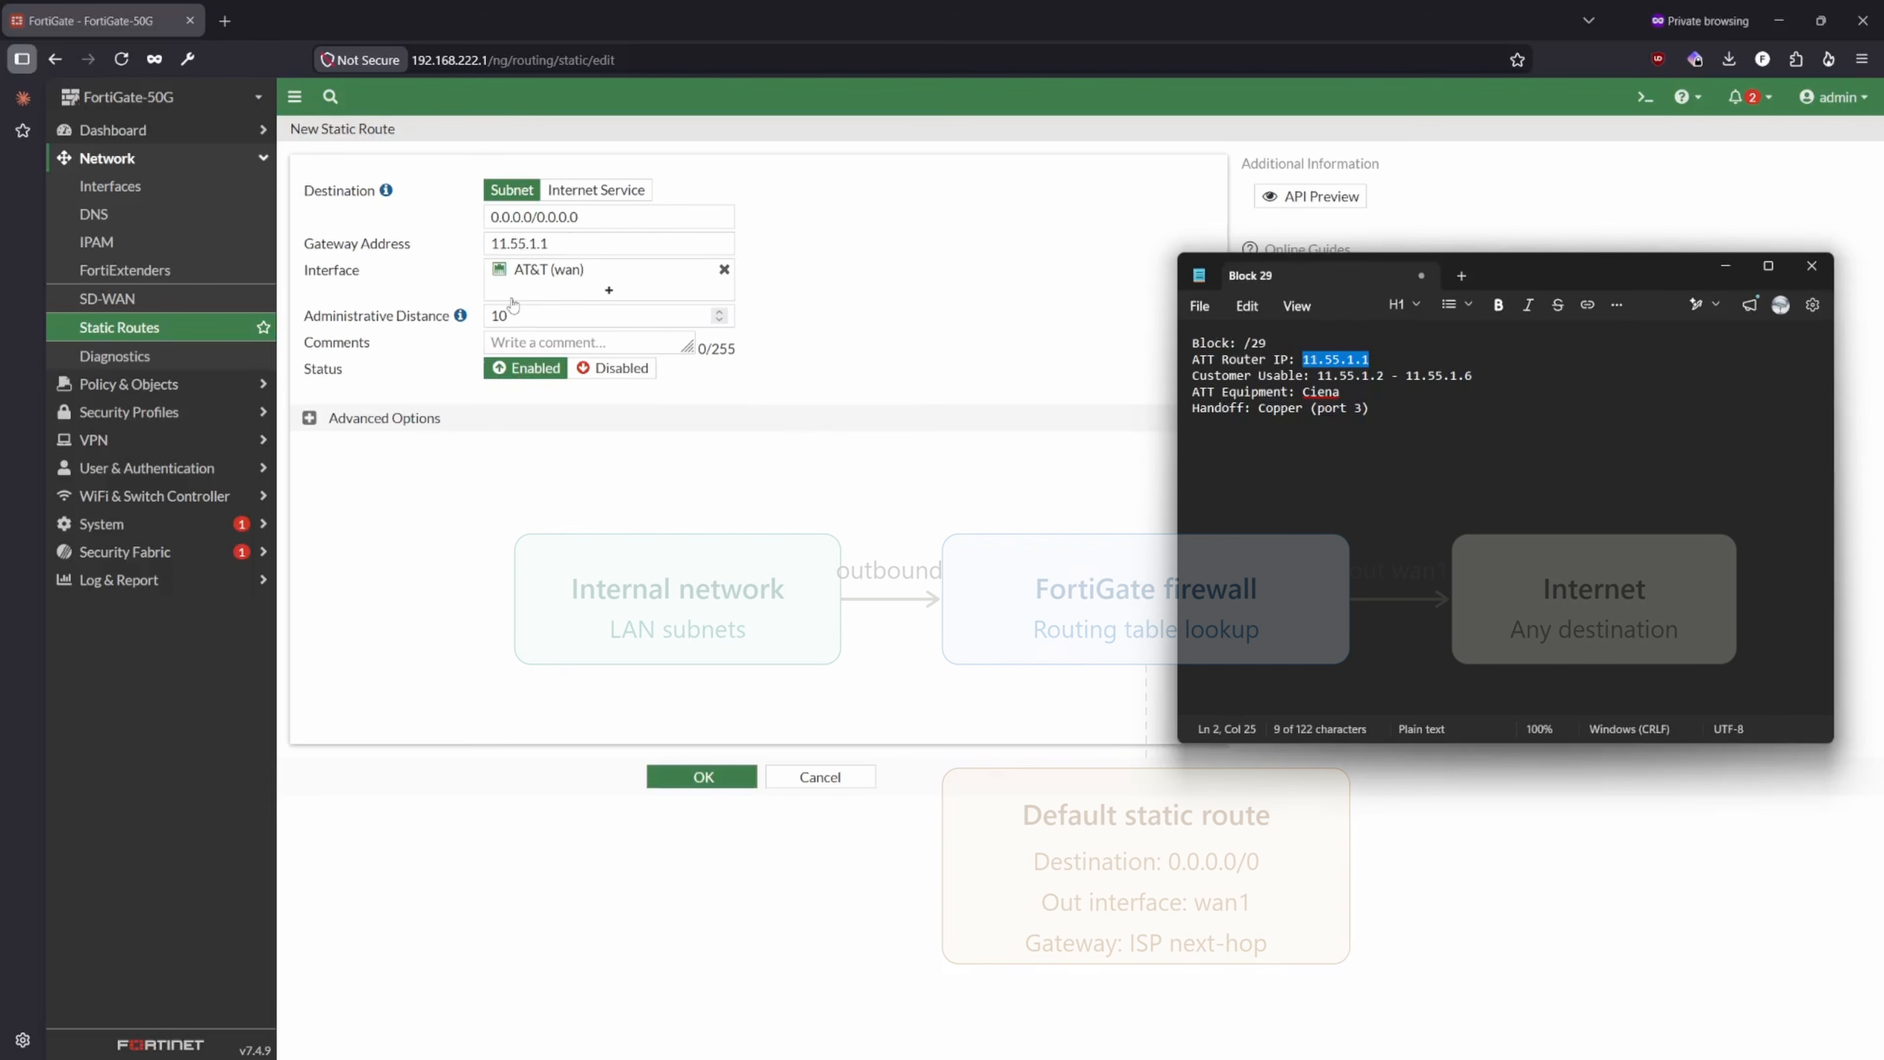
mouse_move(526, 273)
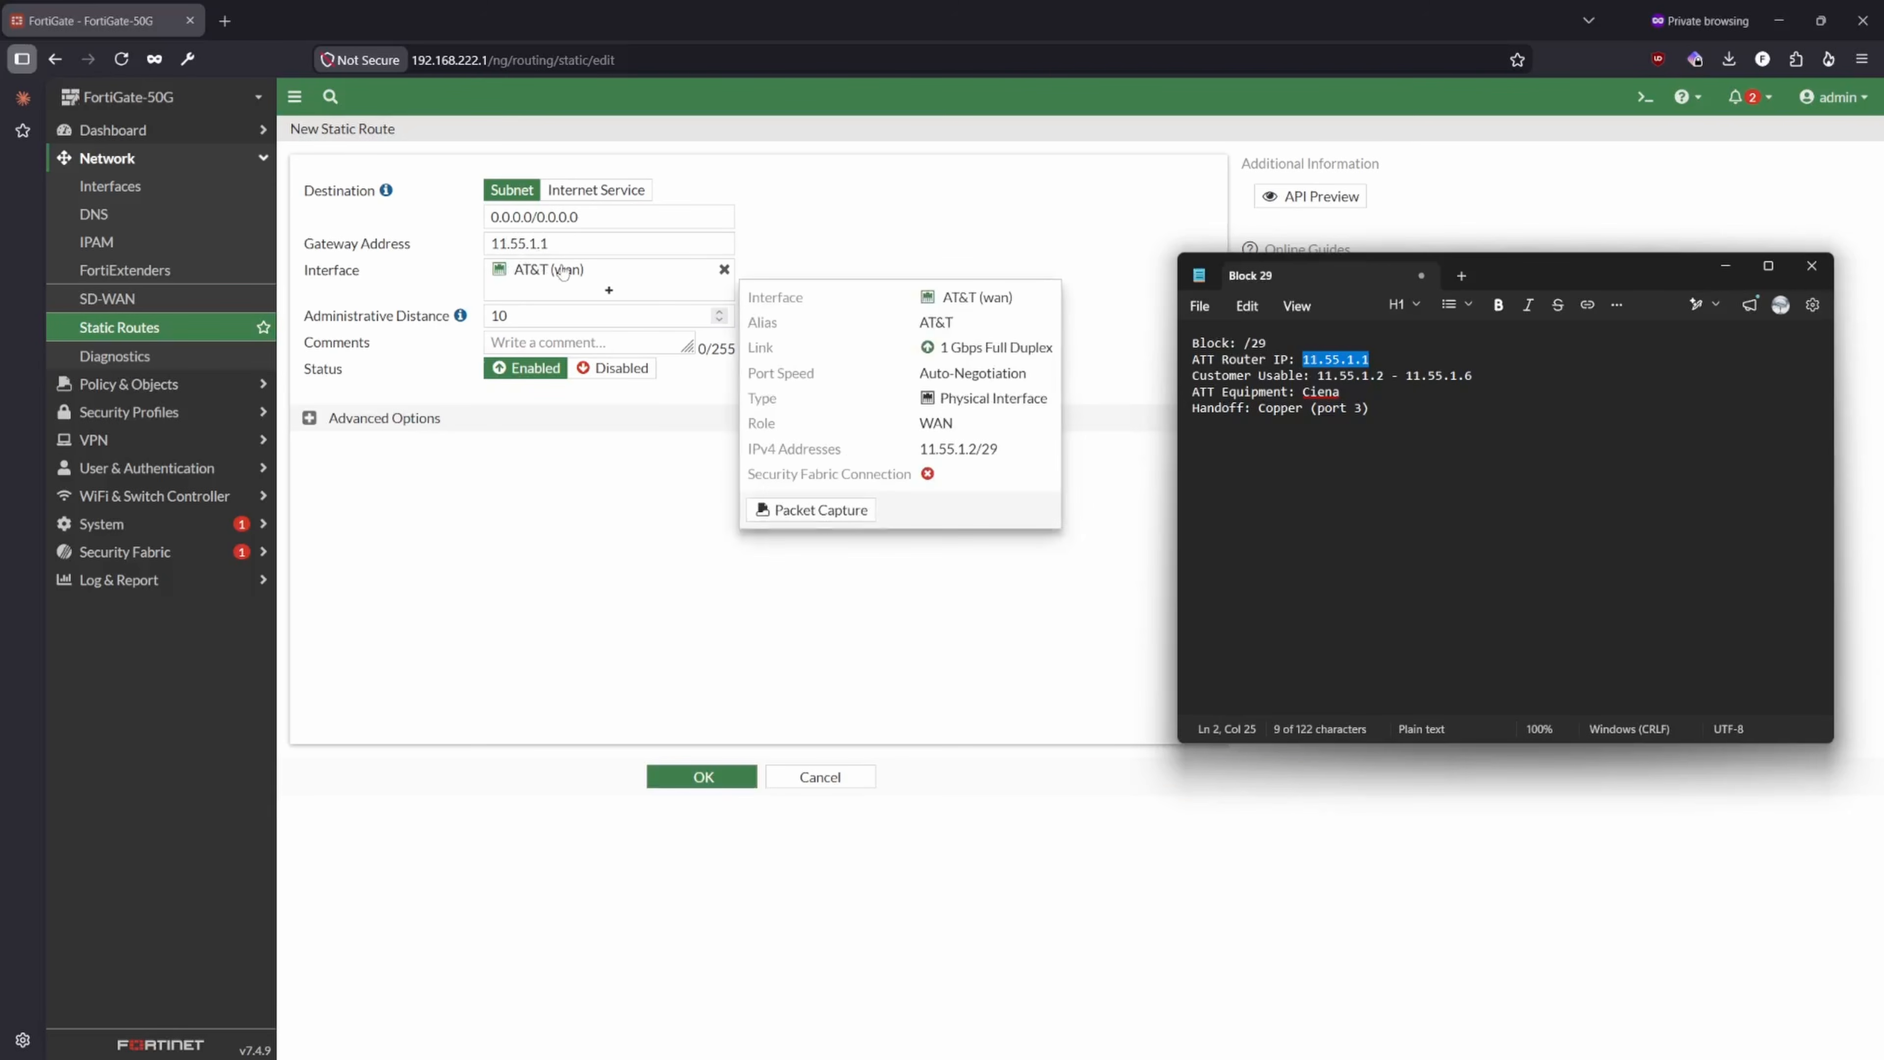
- Try administrative distances of 1 and 255 for the static route, and return the value to 10
left_click(571, 313)
left_click(560, 319)
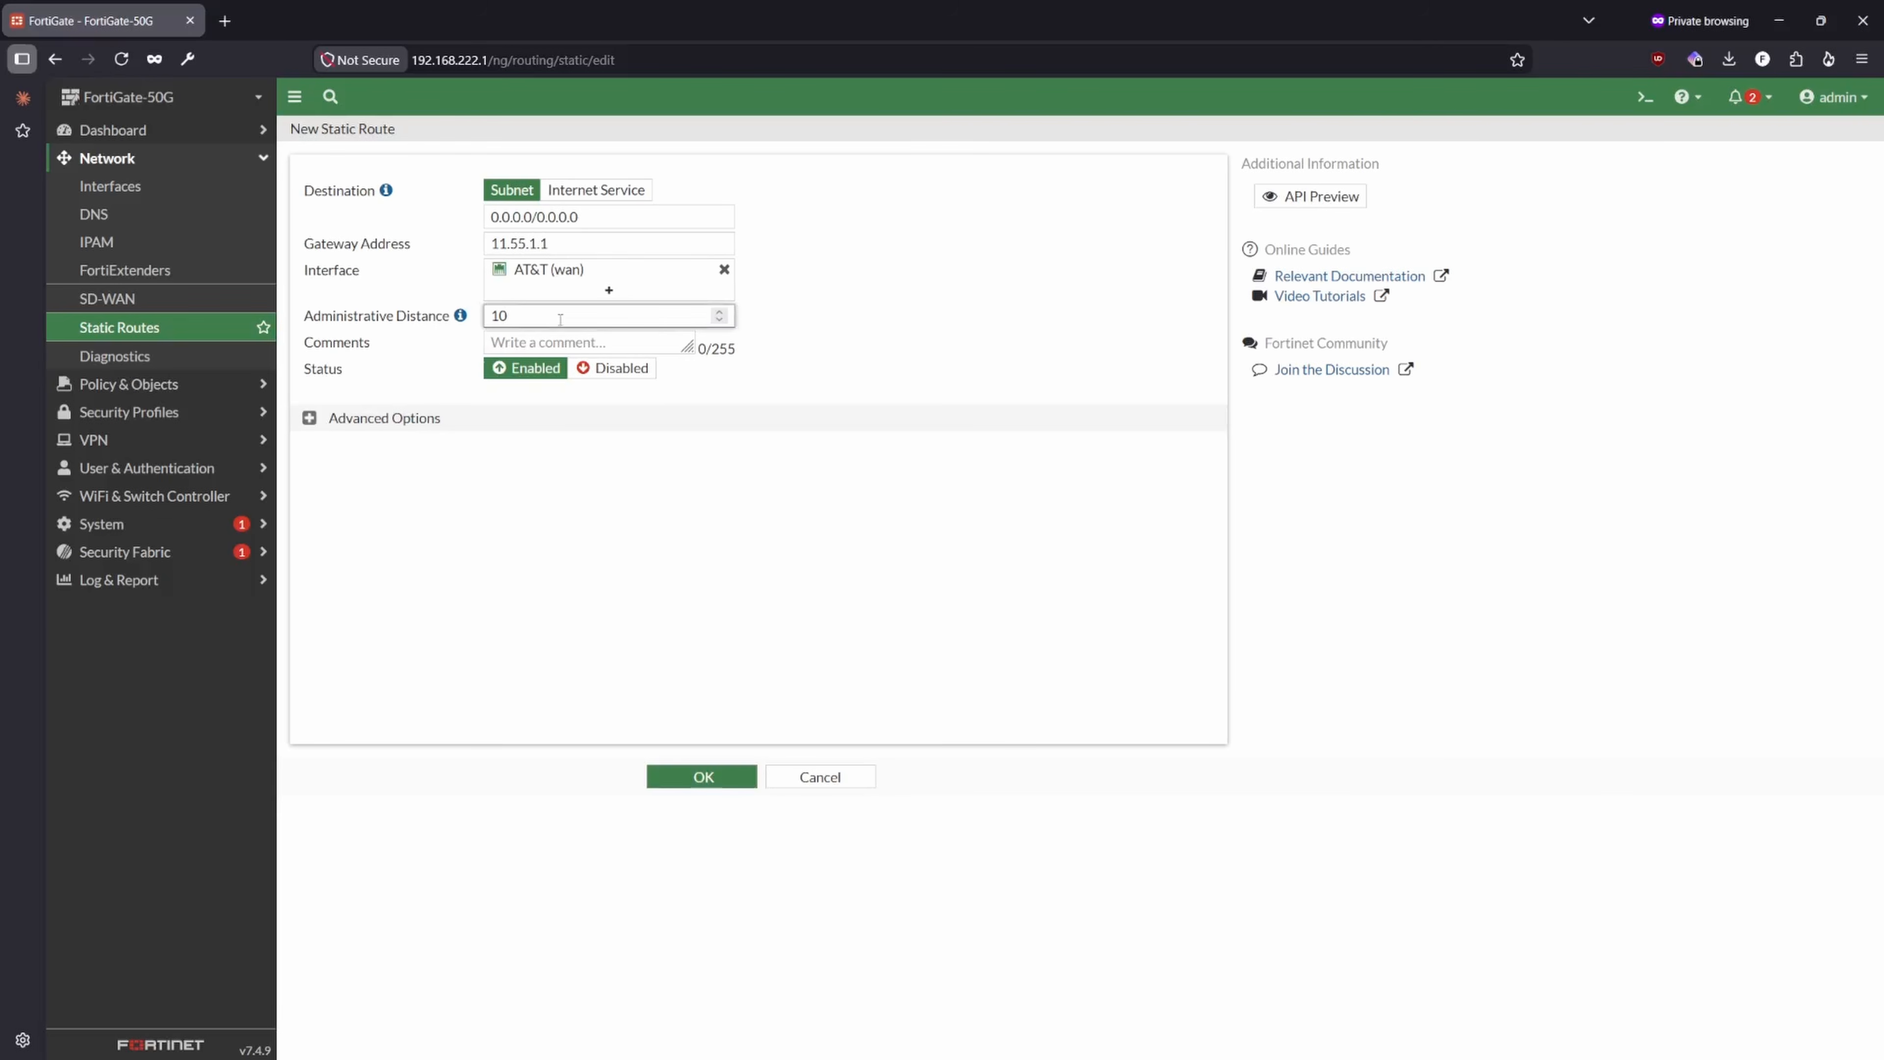
mouse_move(460, 320)
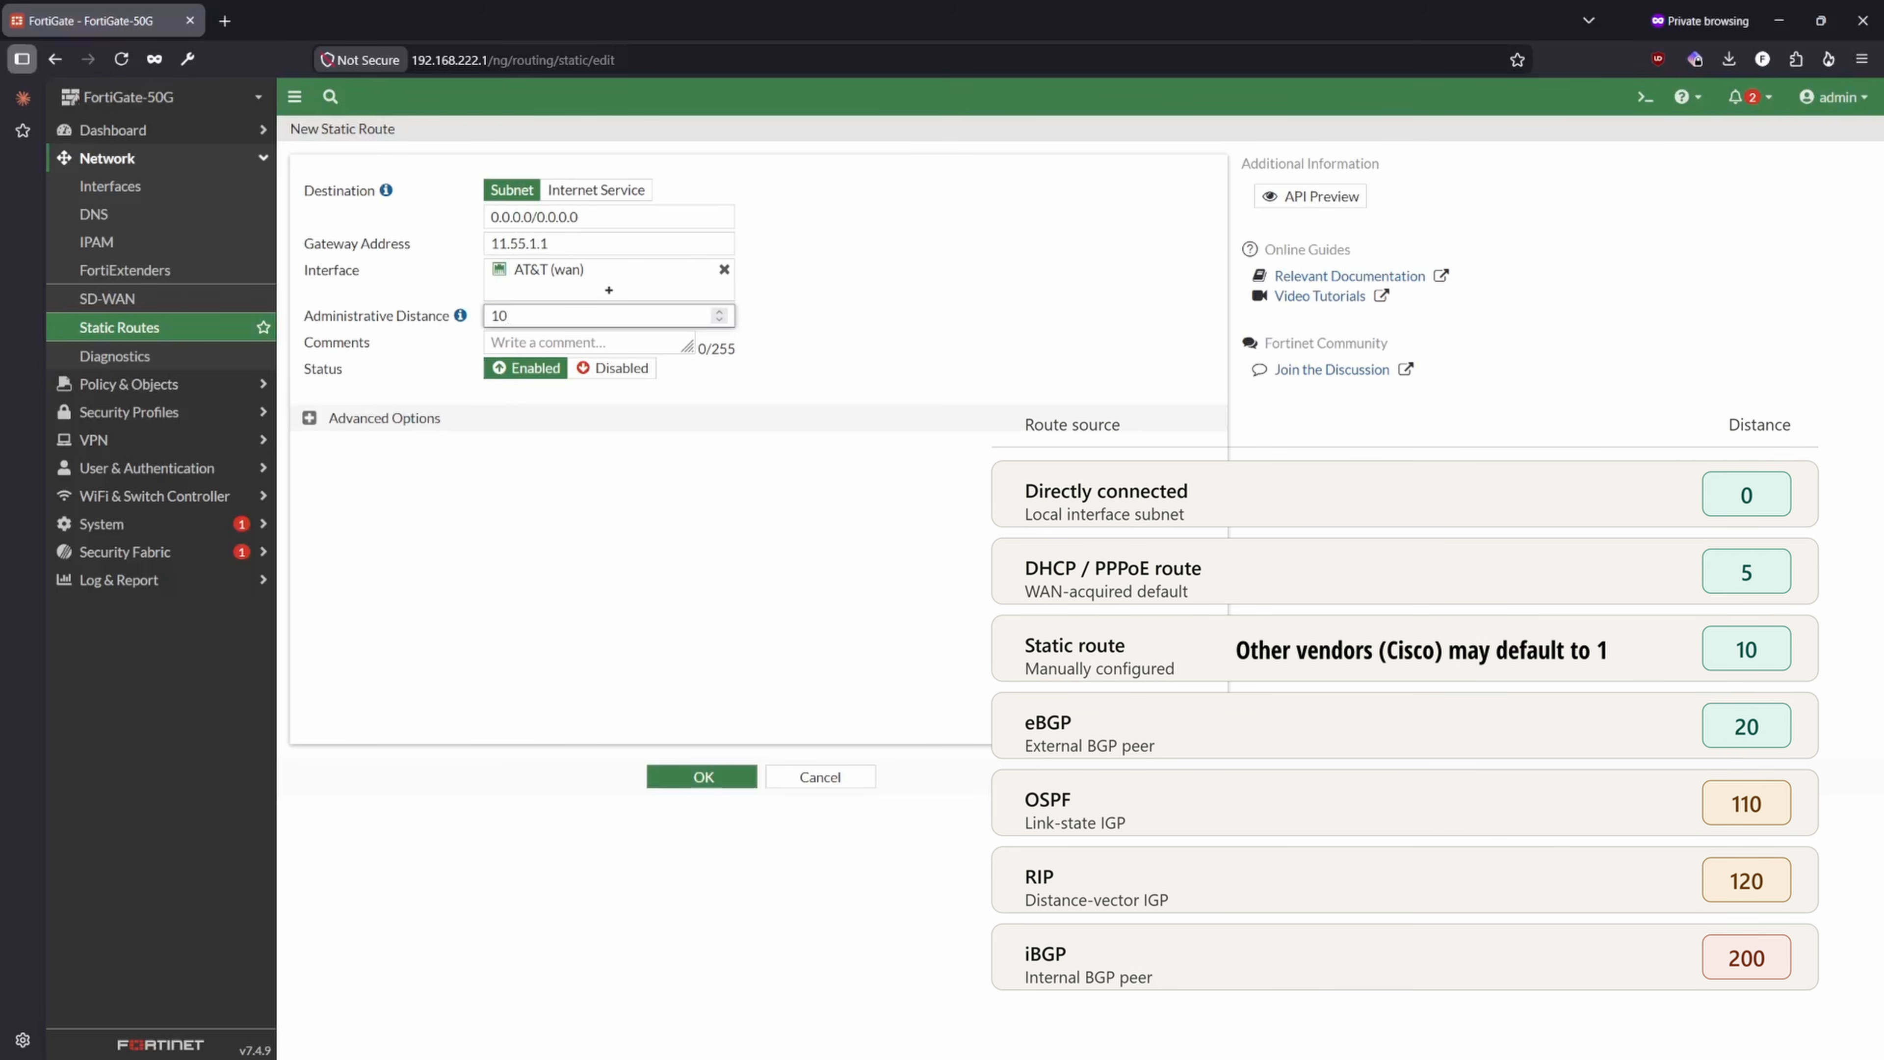
key("BackSpace")
left_click(502, 337)
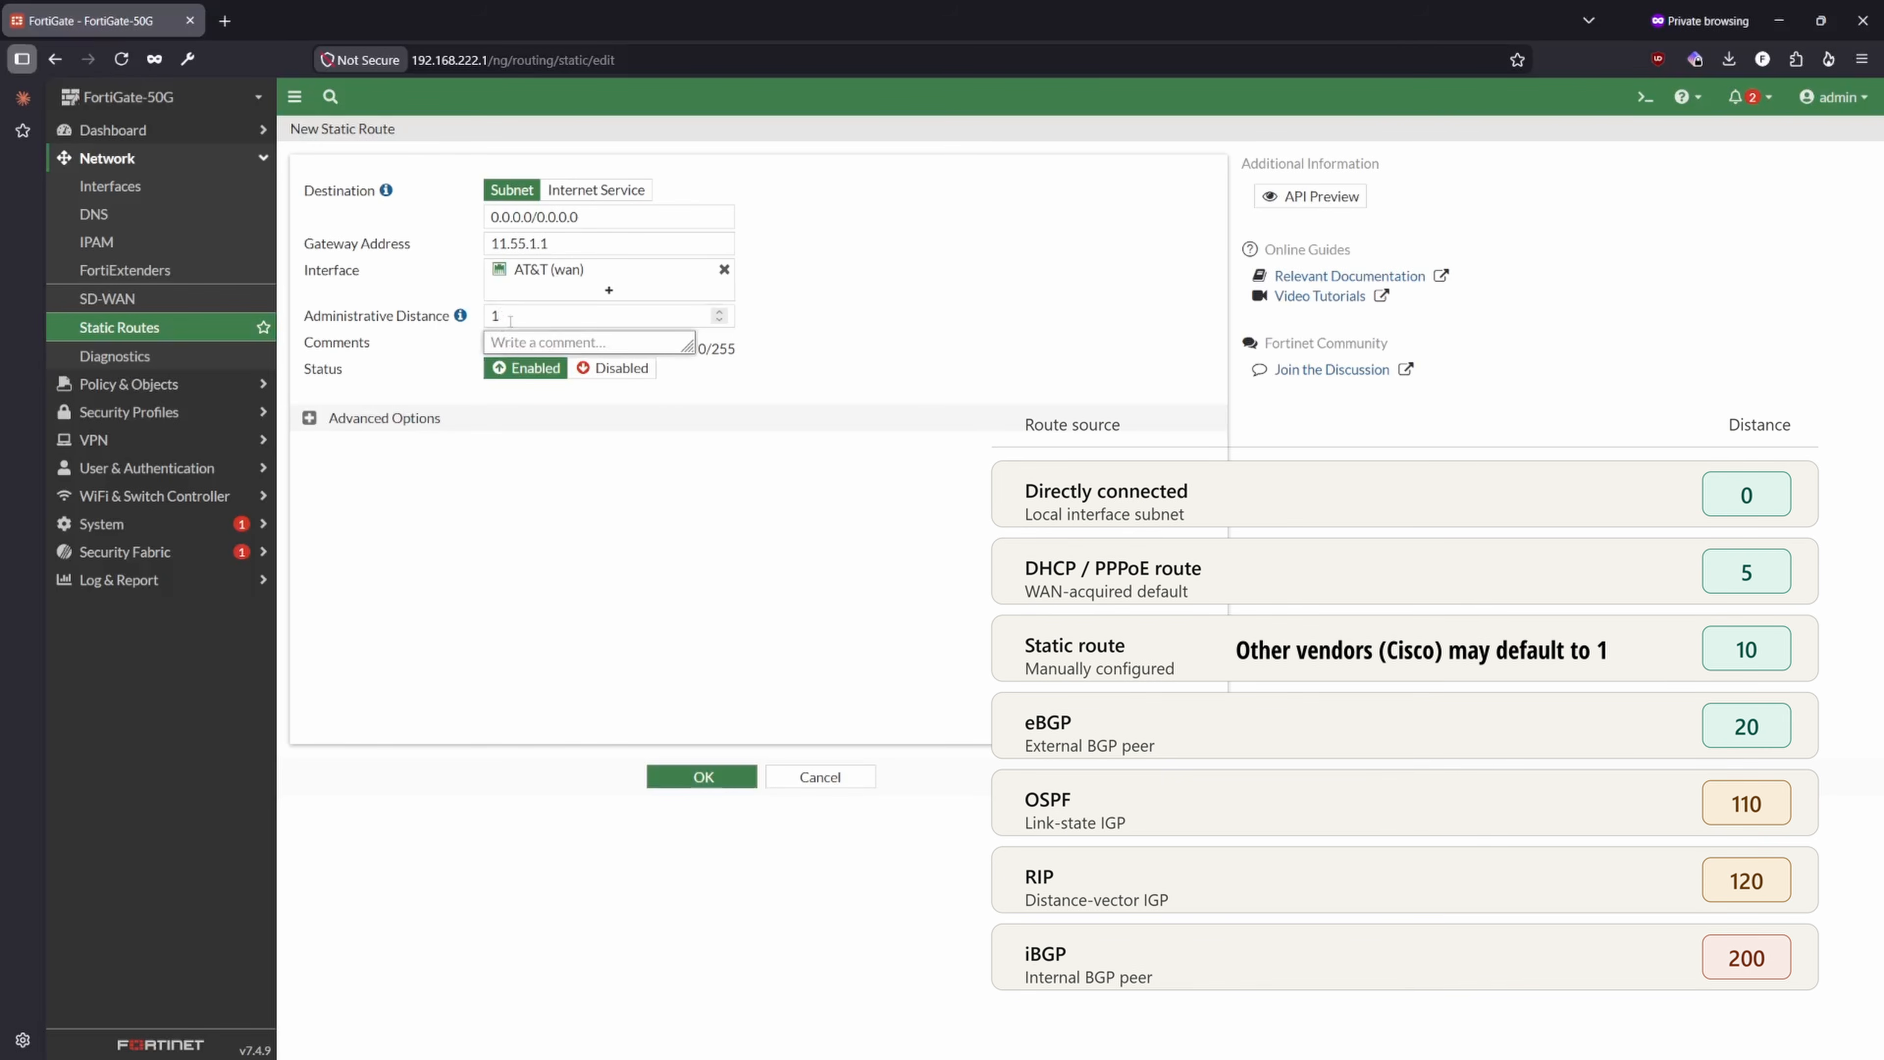
left_click(510, 320)
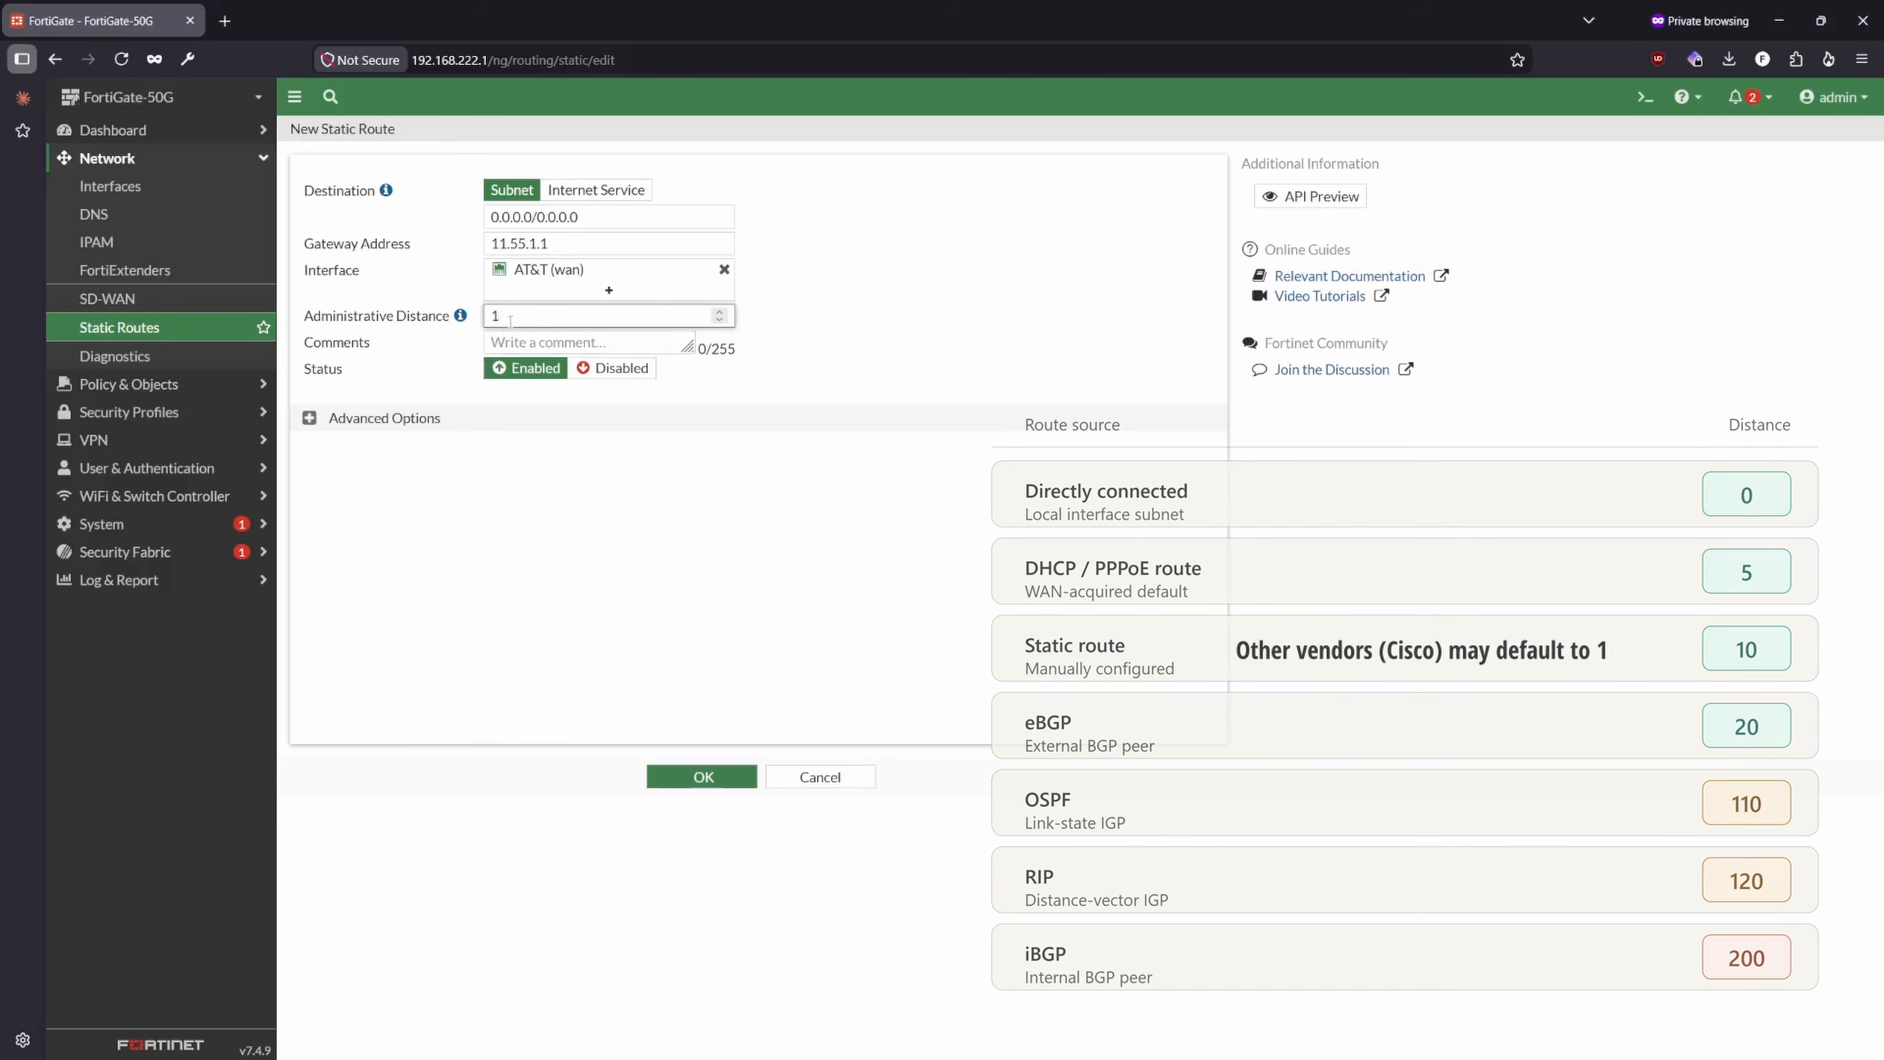
key("BackSpace")
type("255")
mouse_move(459, 315)
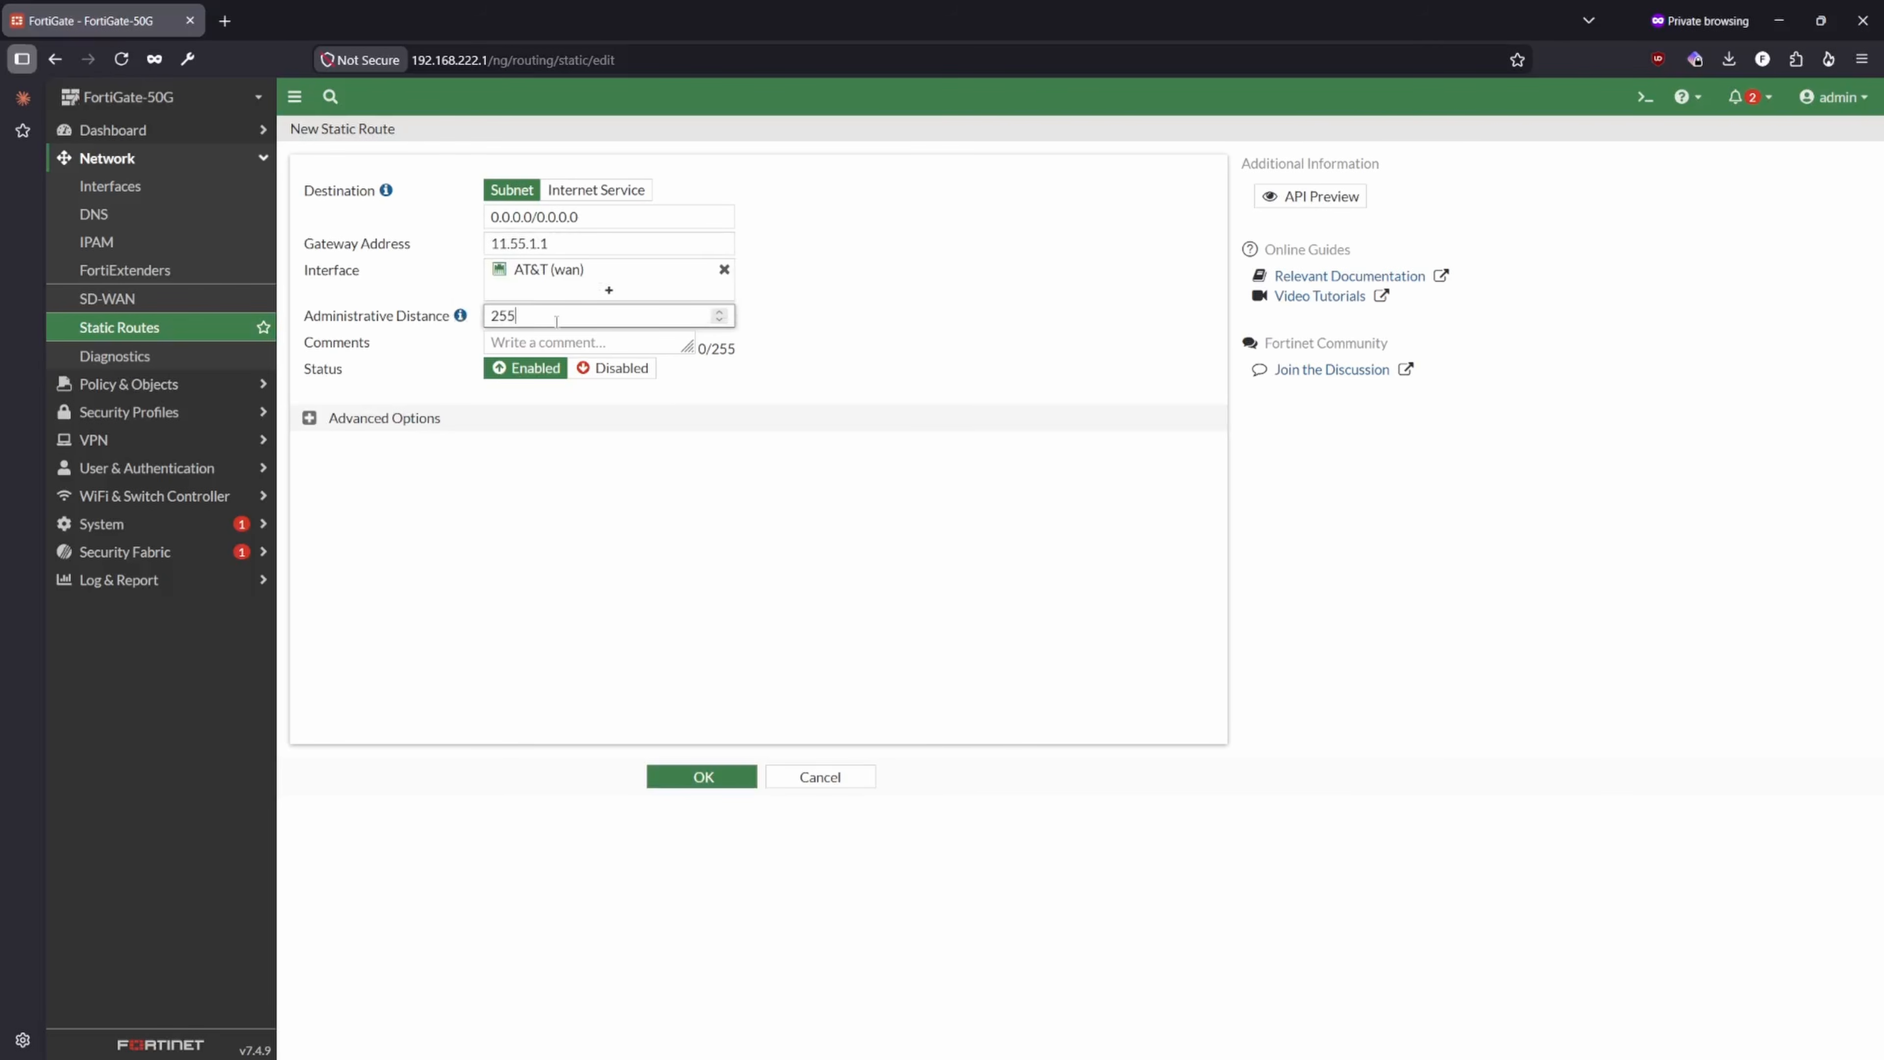
double_click(527, 318)
type("10")
- Give the static route the comment "Out to Internet"
key("Tab")
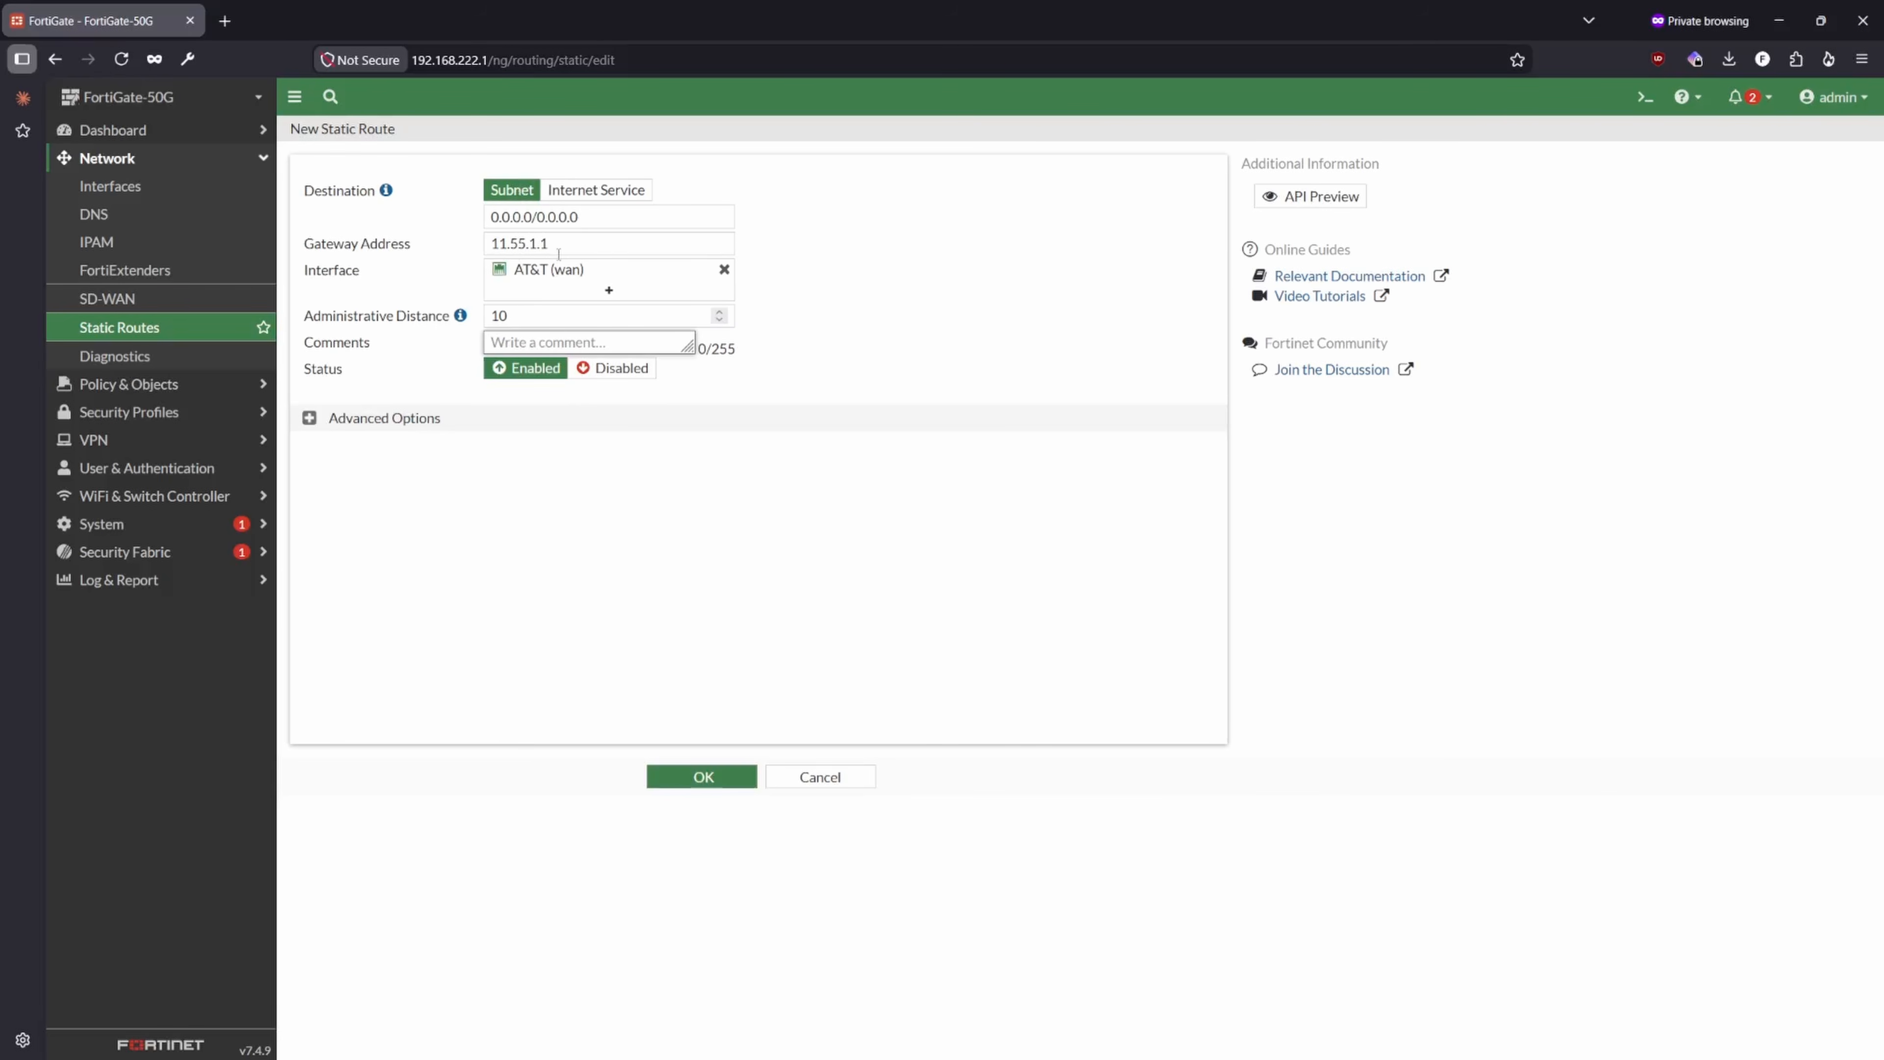
type("Out to Internet")
left_click(576, 541)
- Check the priority in the static route's advanced options, save the route and select it in the list
left_click(309, 419)
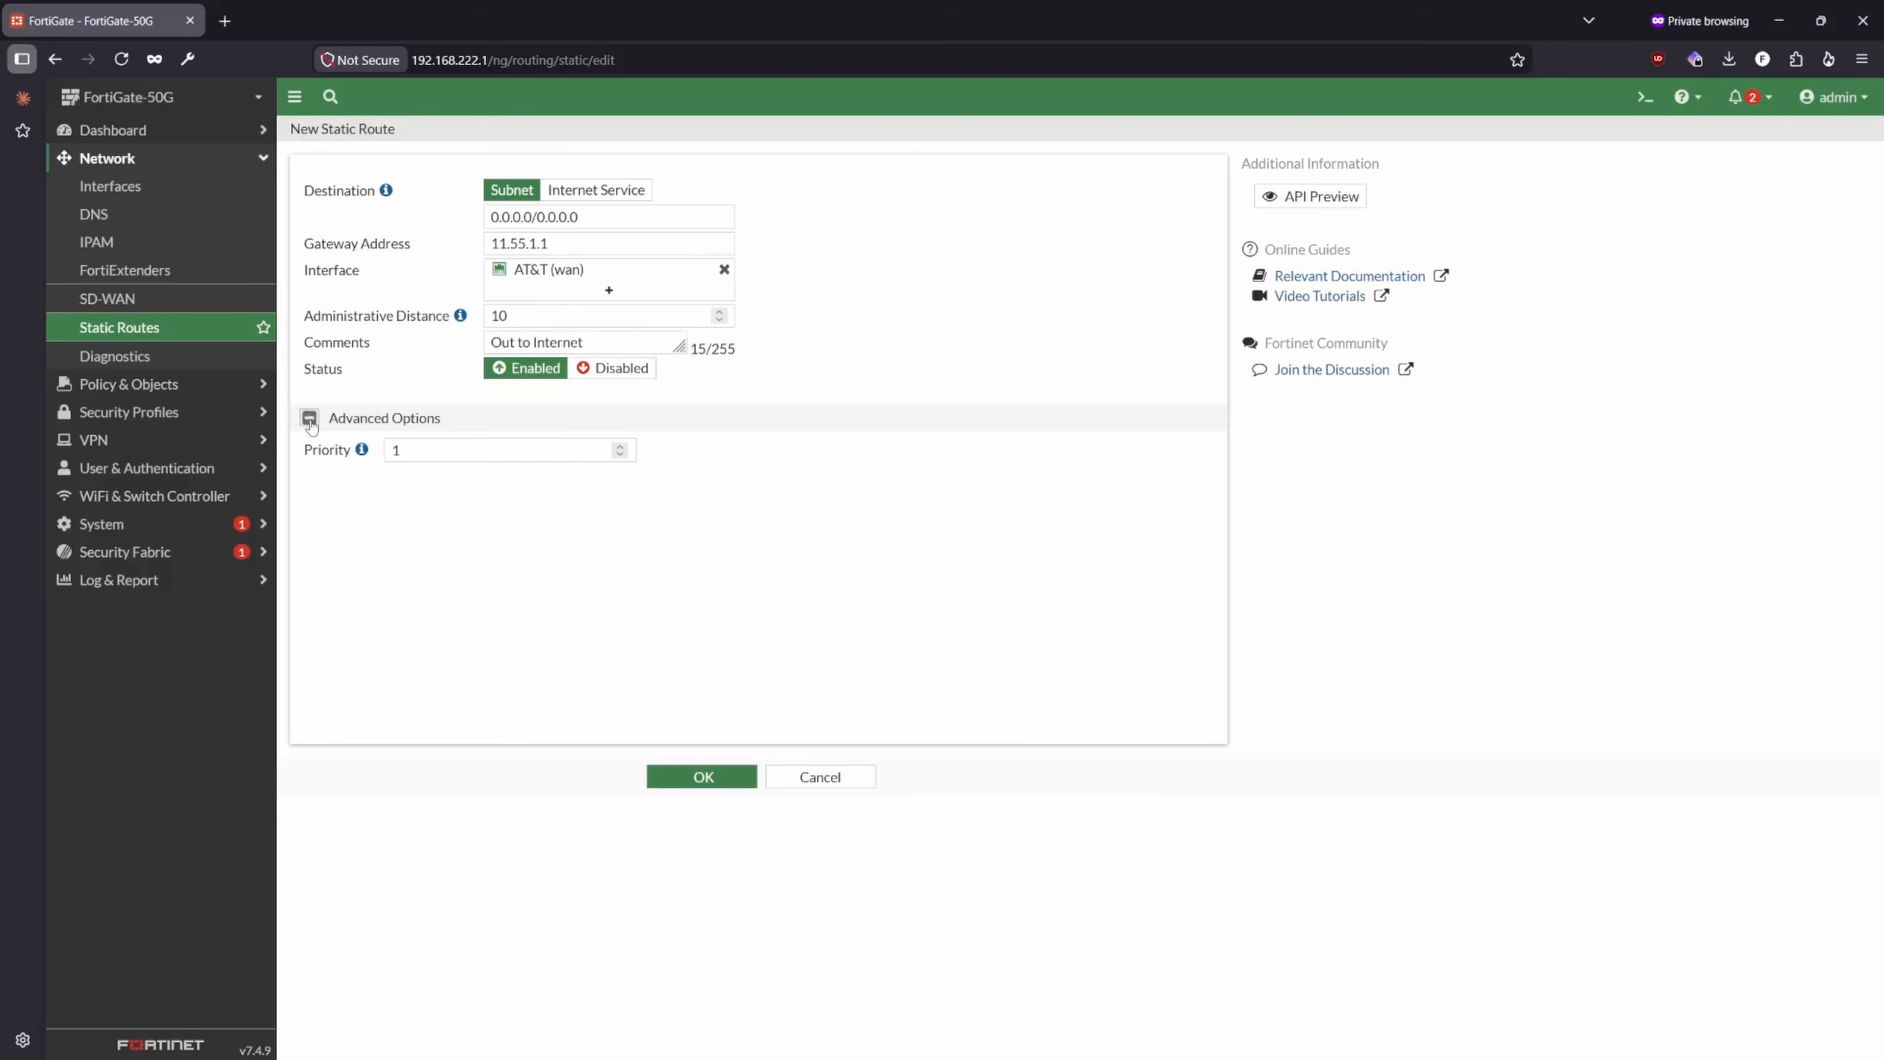
mouse_move(362, 454)
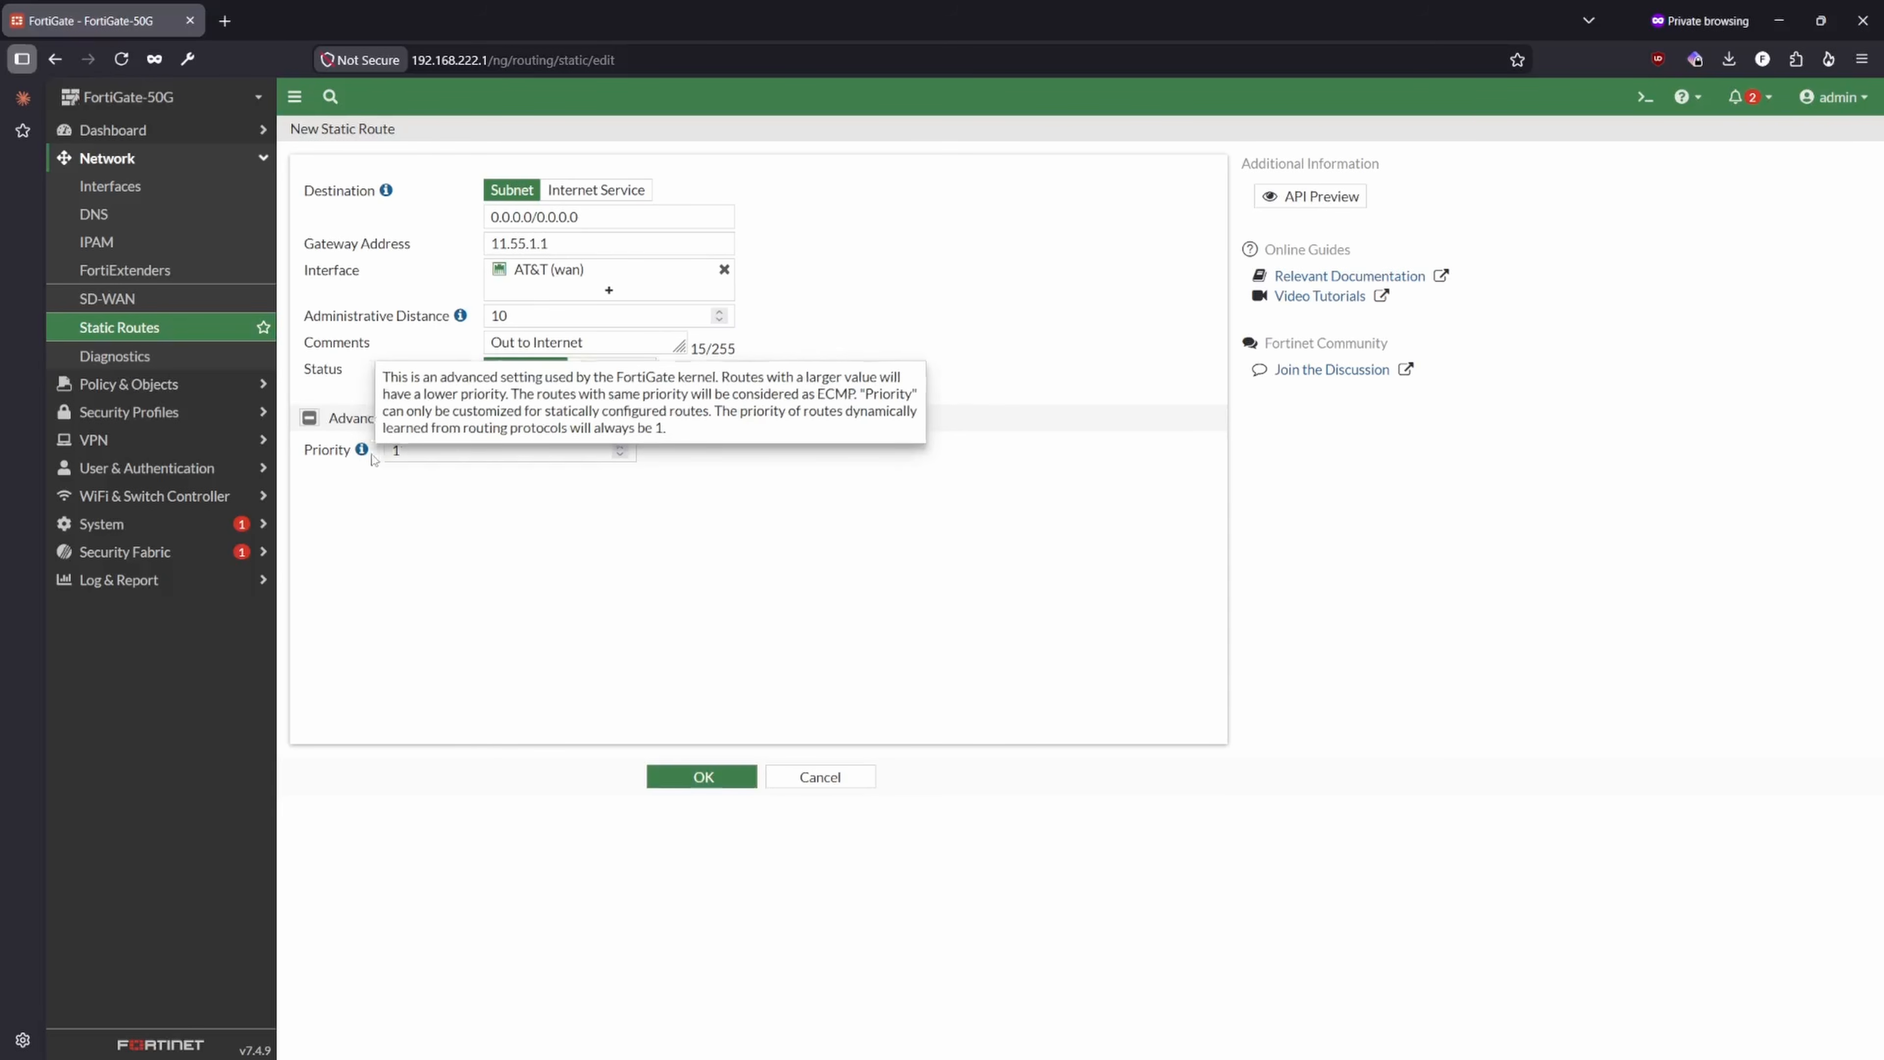
left_click_drag(514, 316, 482, 316)
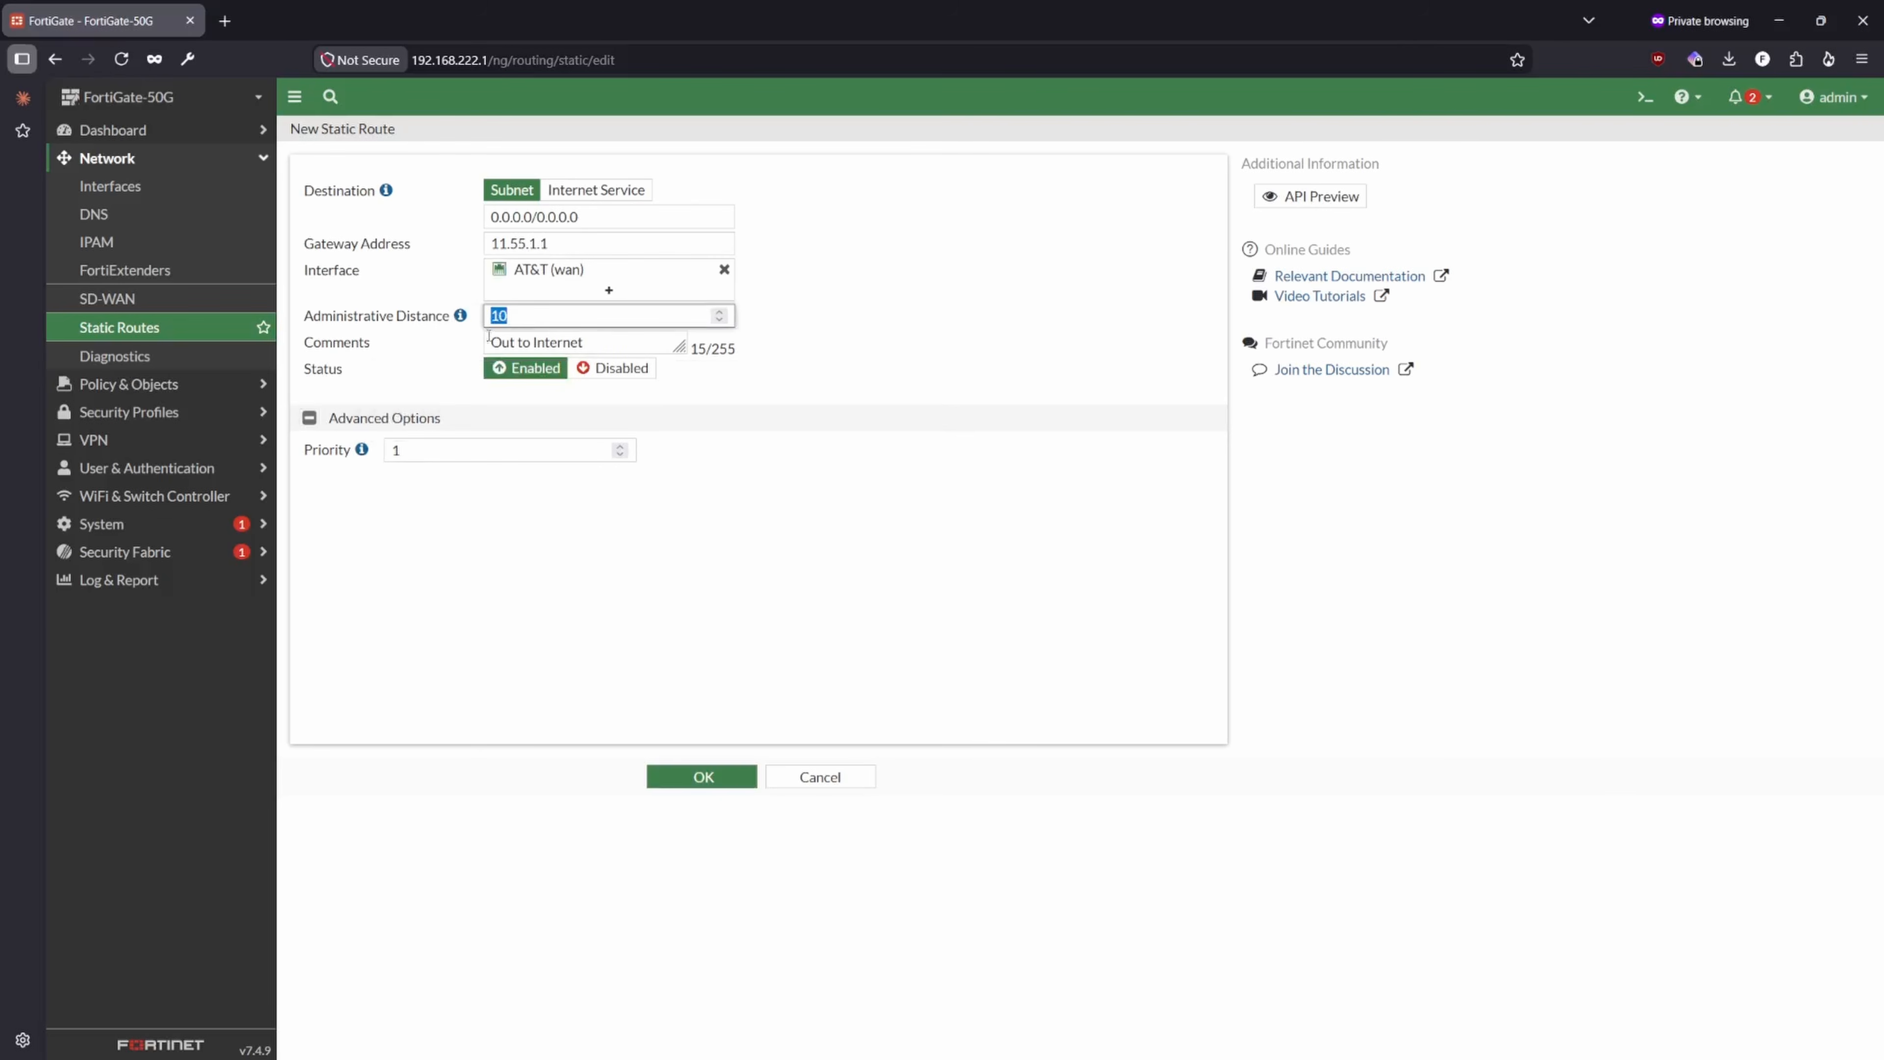
left_click(312, 418)
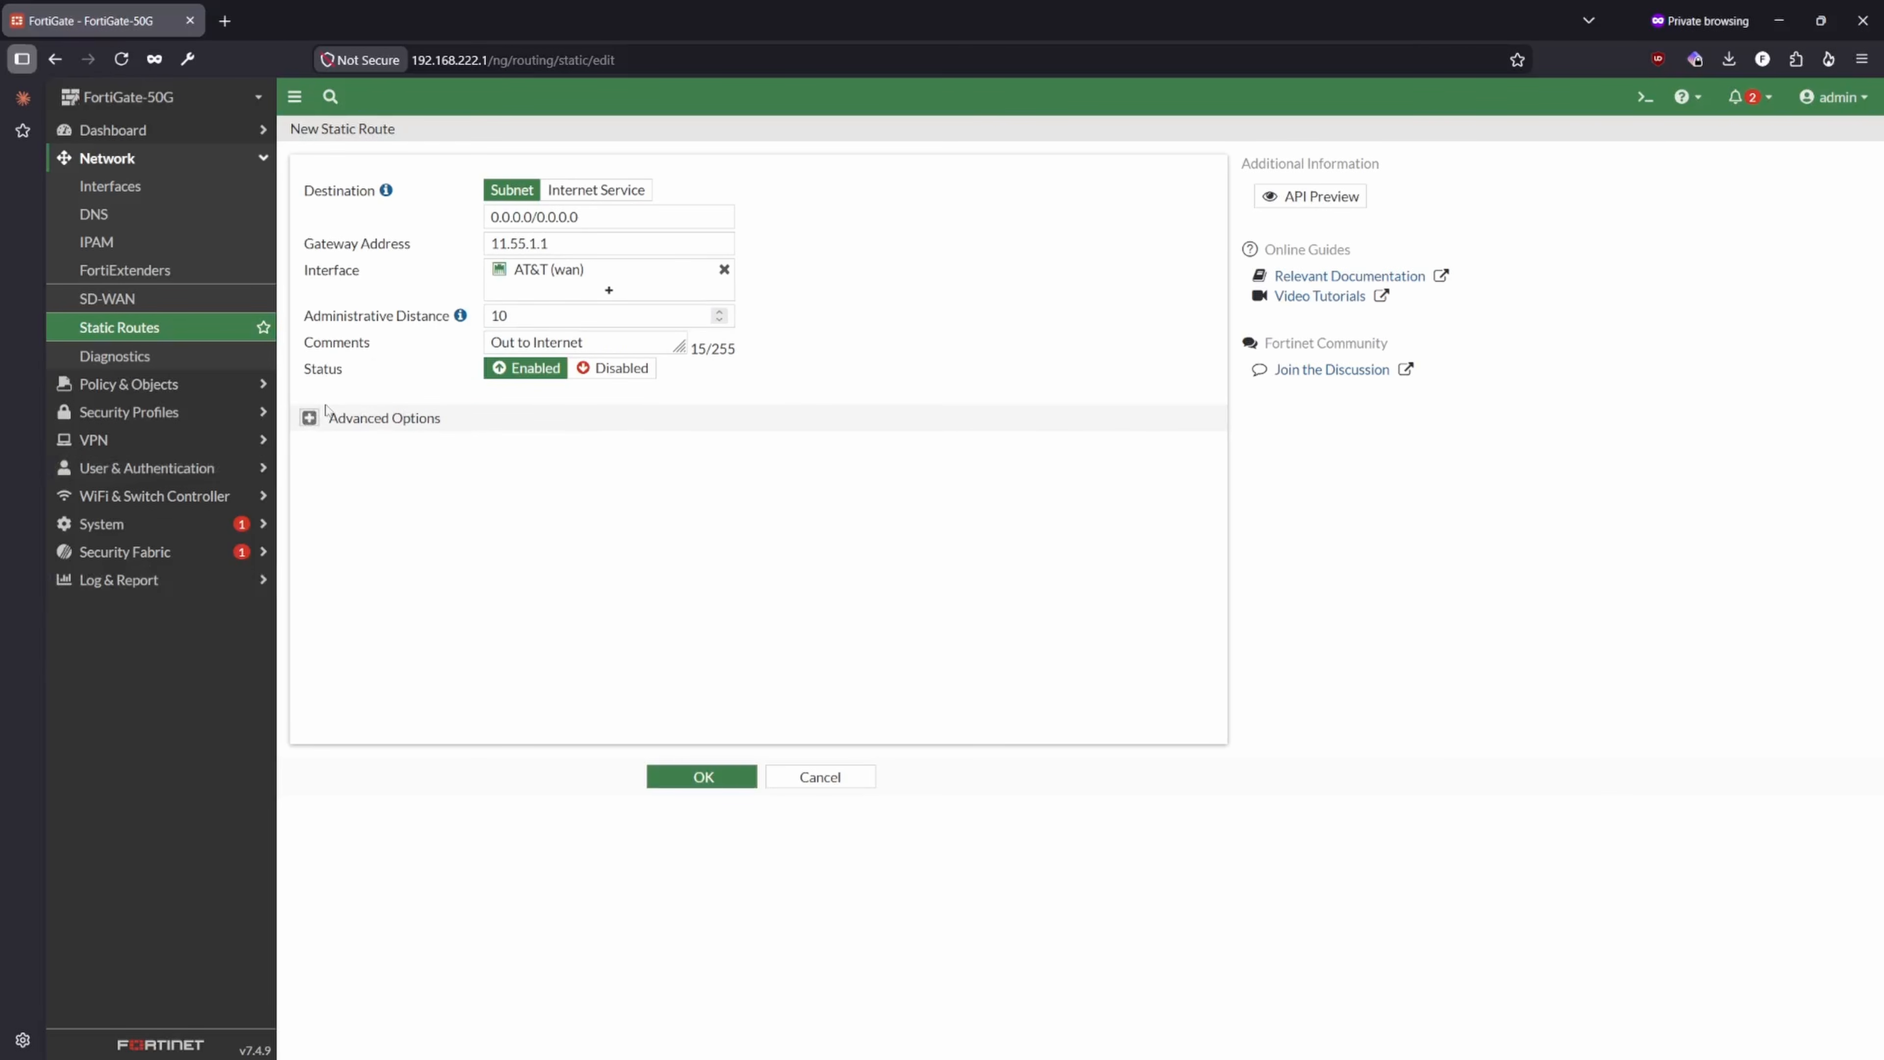
left_click(690, 777)
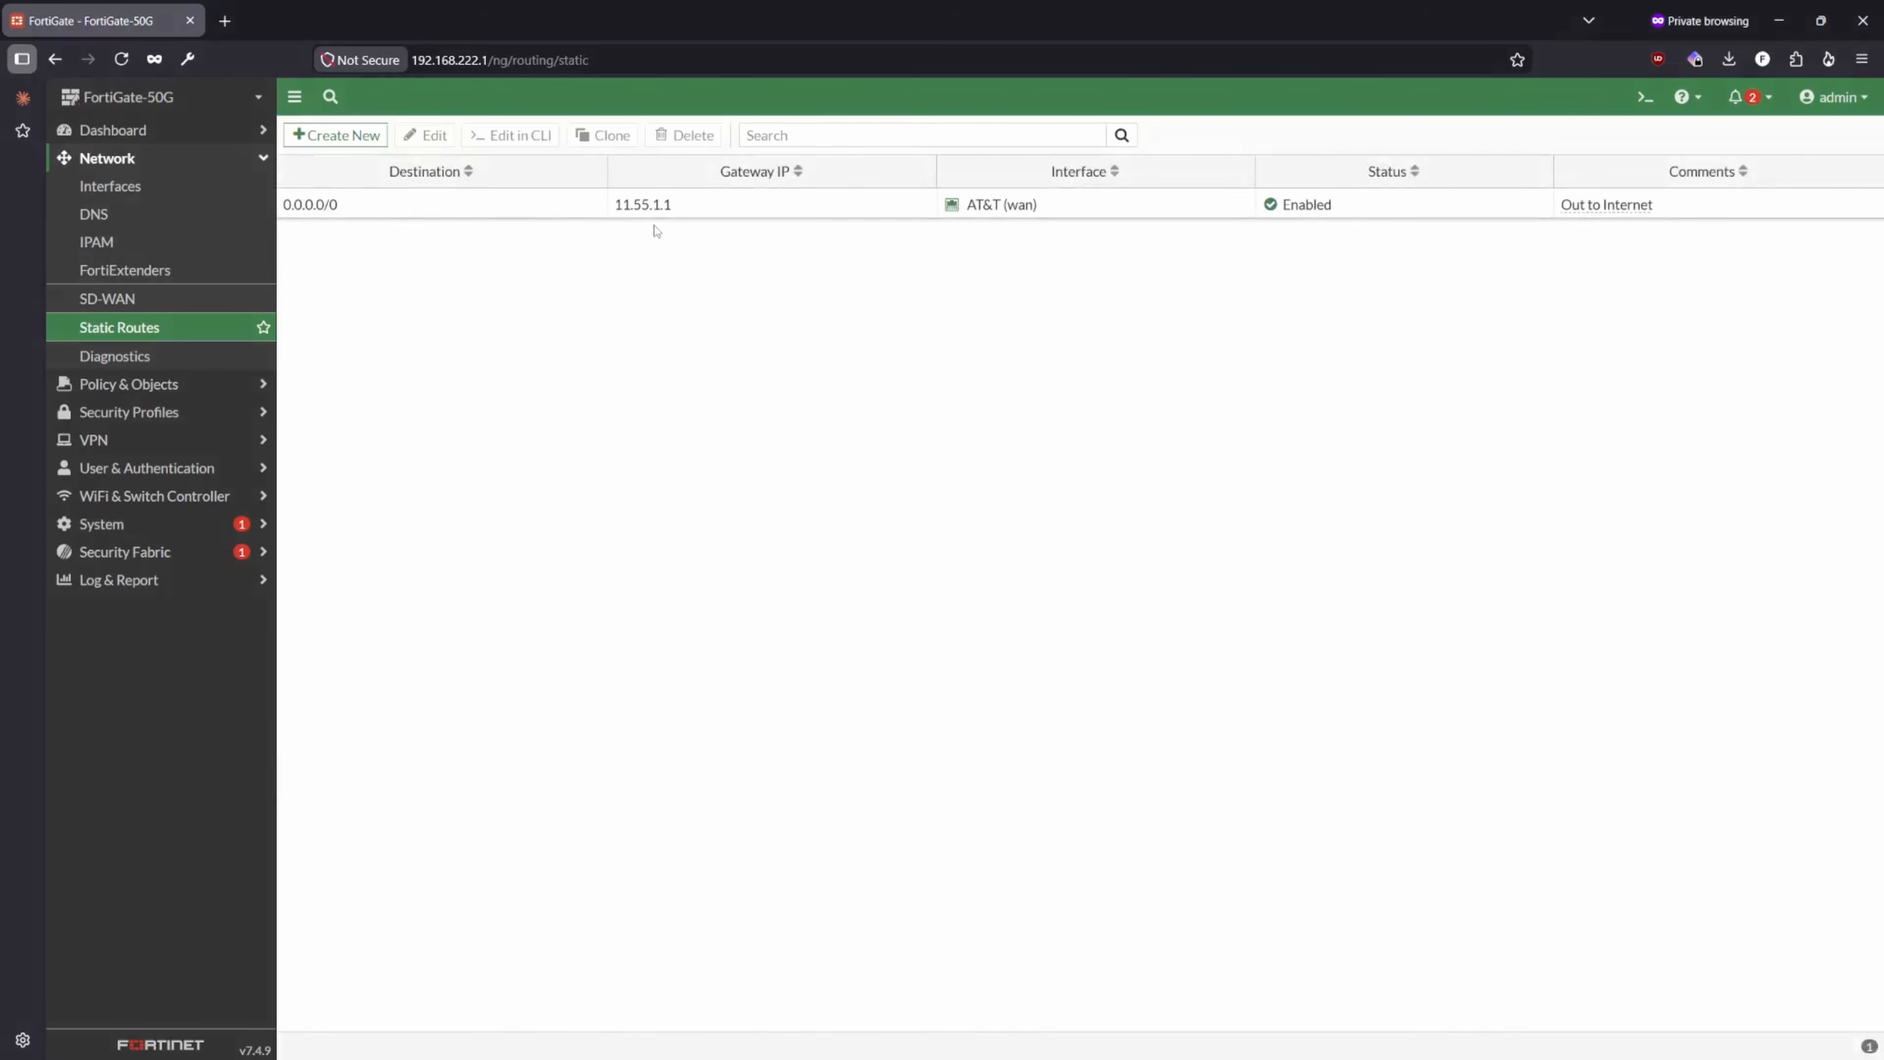
left_click(512, 208)
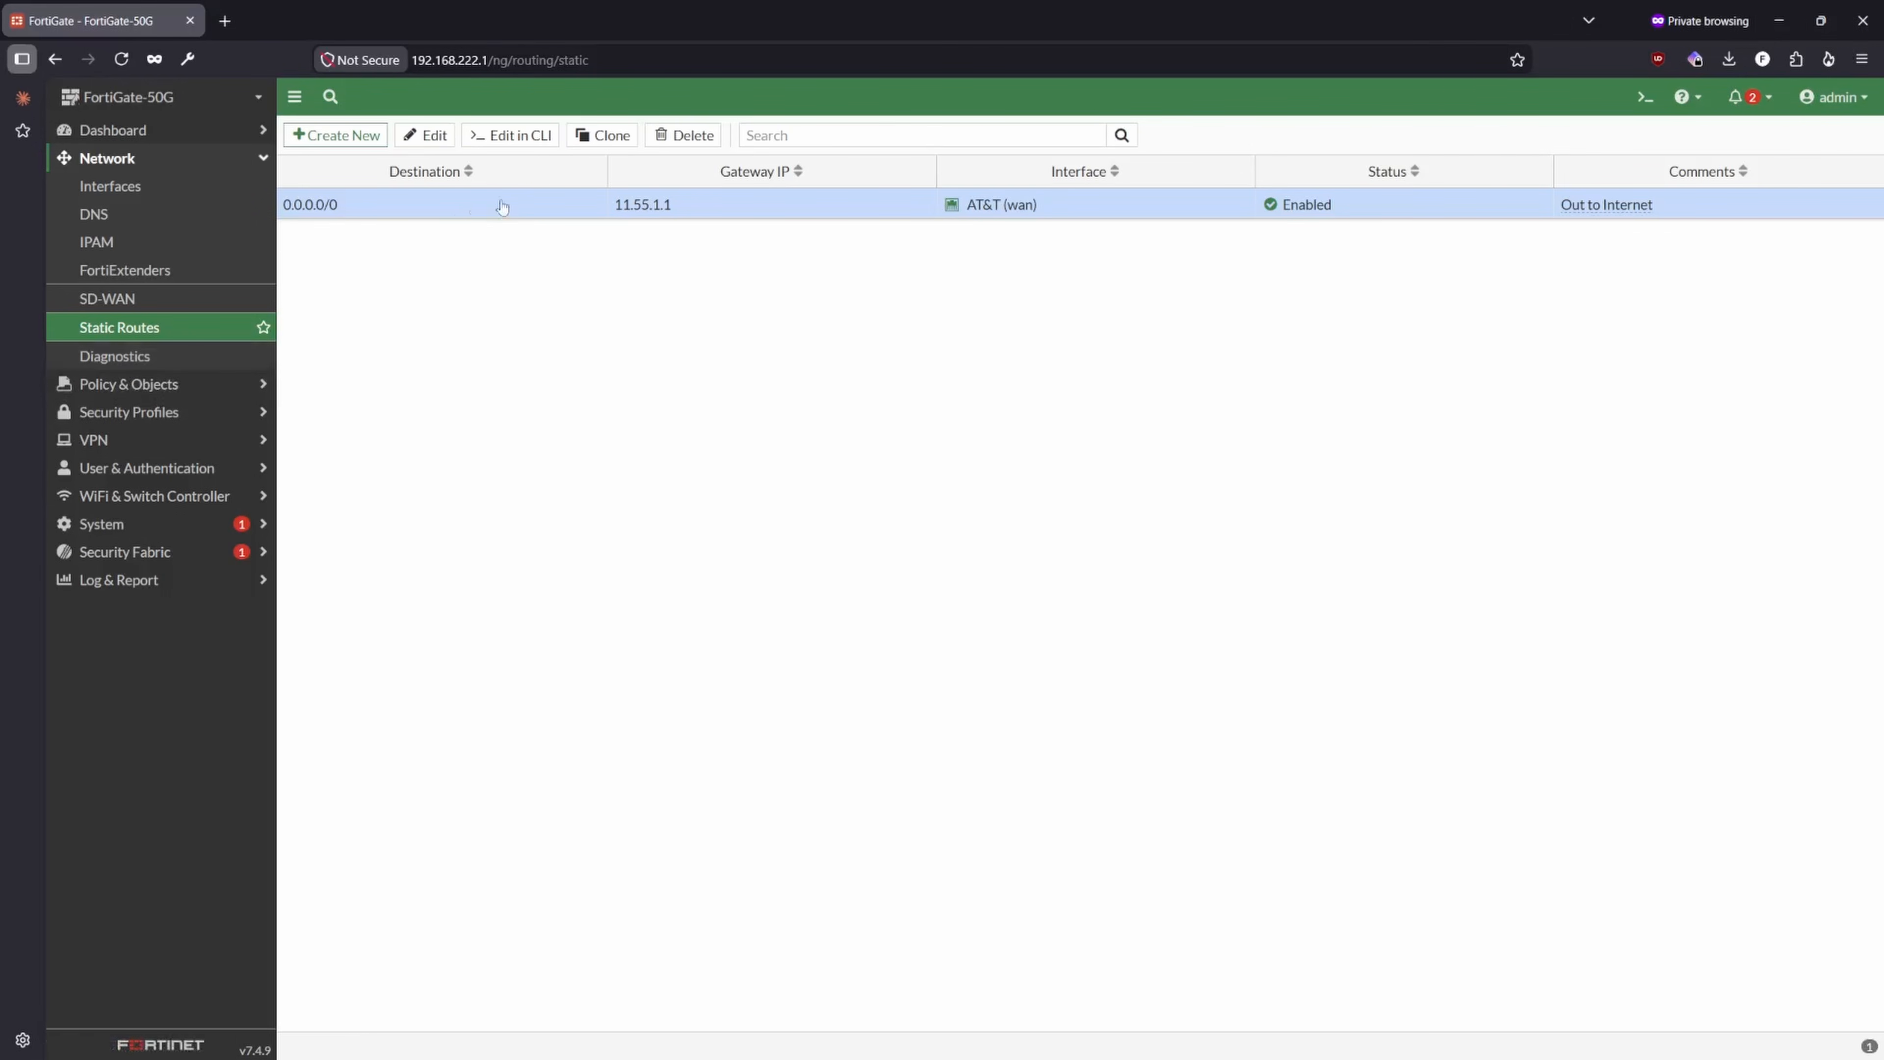
- Test the firewall's internet connectivity from its CLI console with exec ping 1.1.1.1
left_click(1641, 110)
left_click(1655, 133)
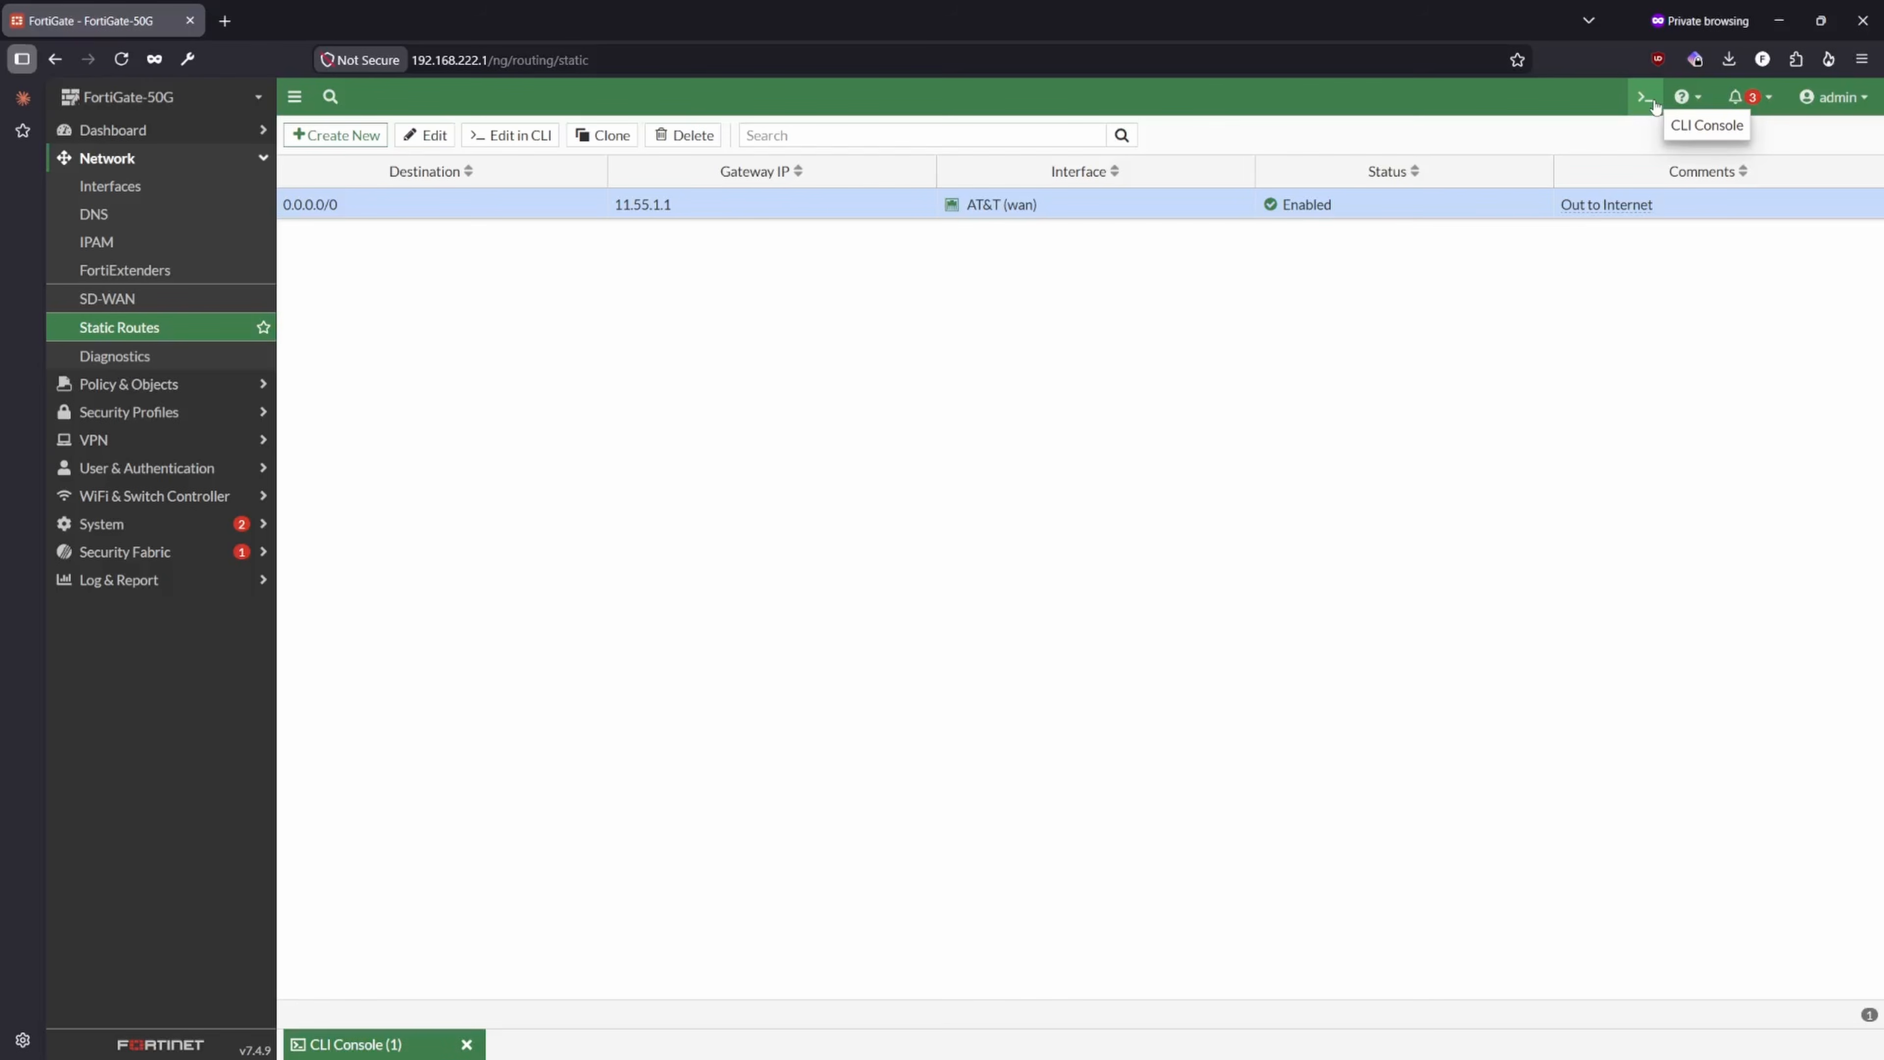
left_click(1645, 97)
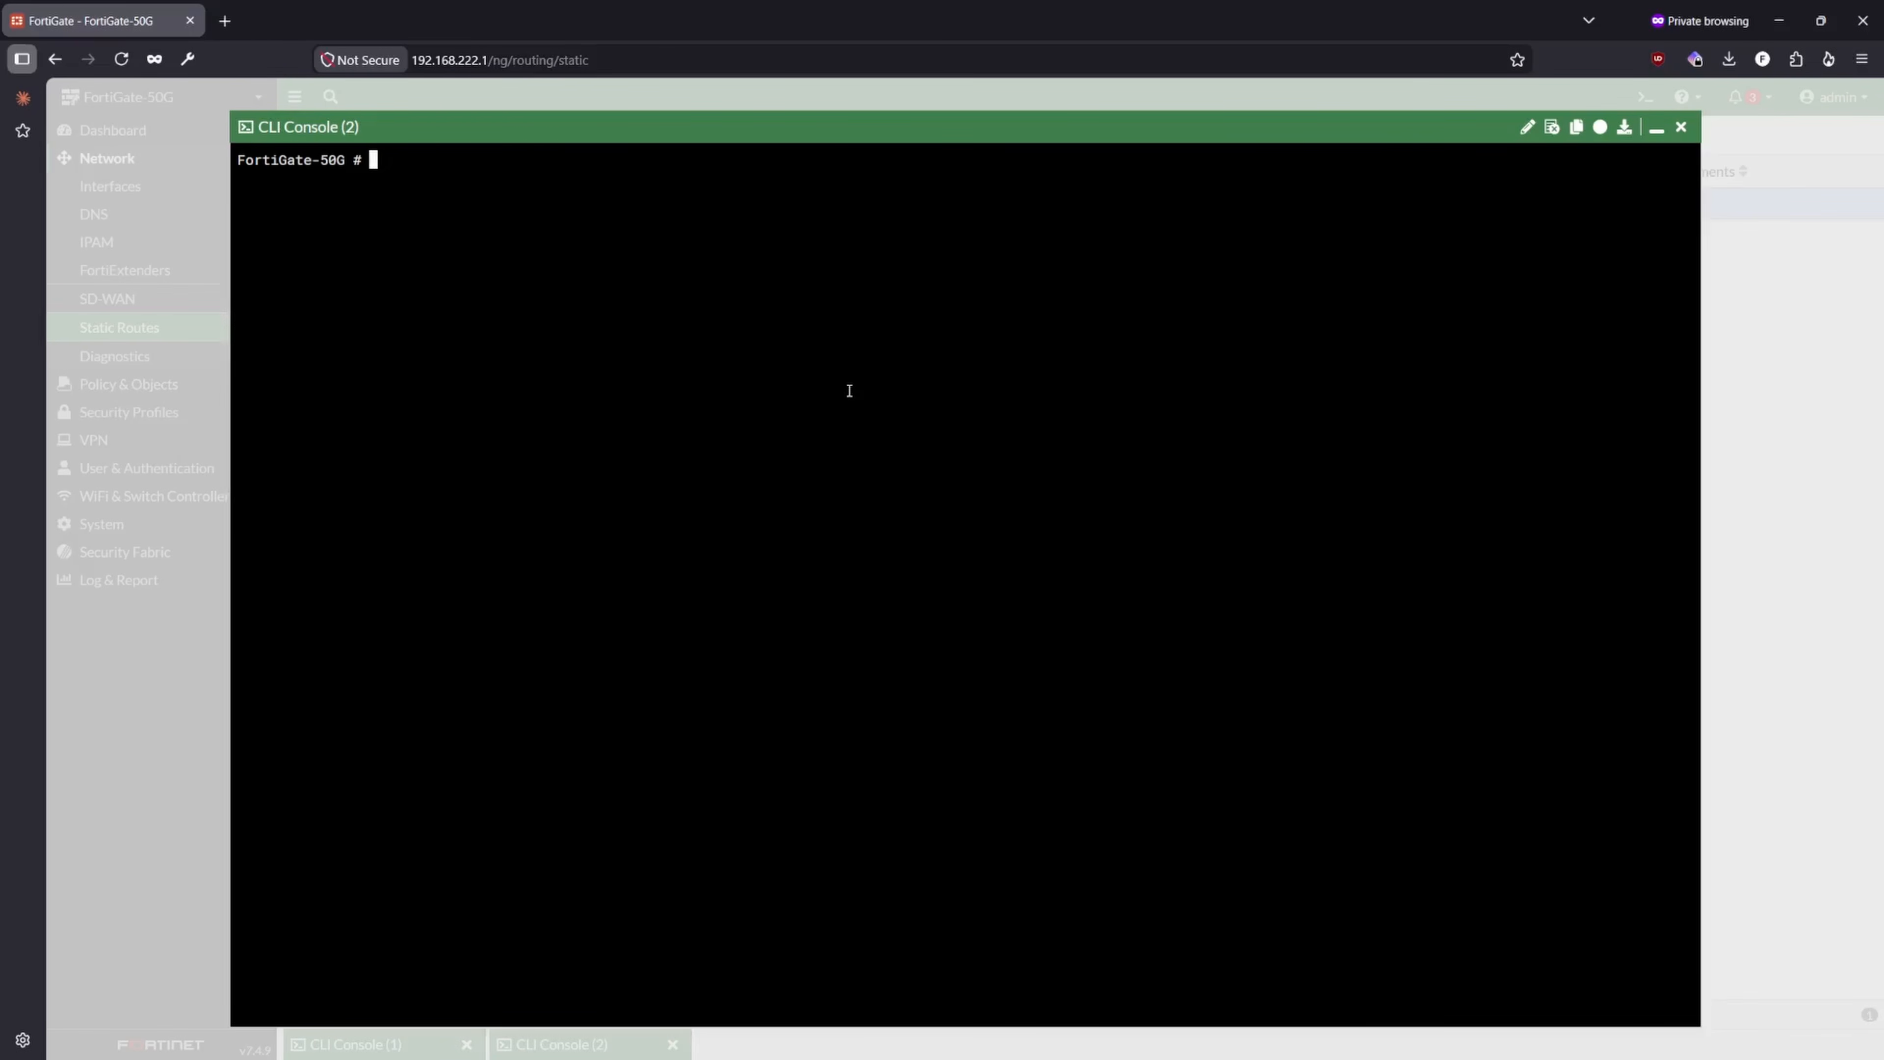
type("exec ping 1.1.1.1")
key("Return")
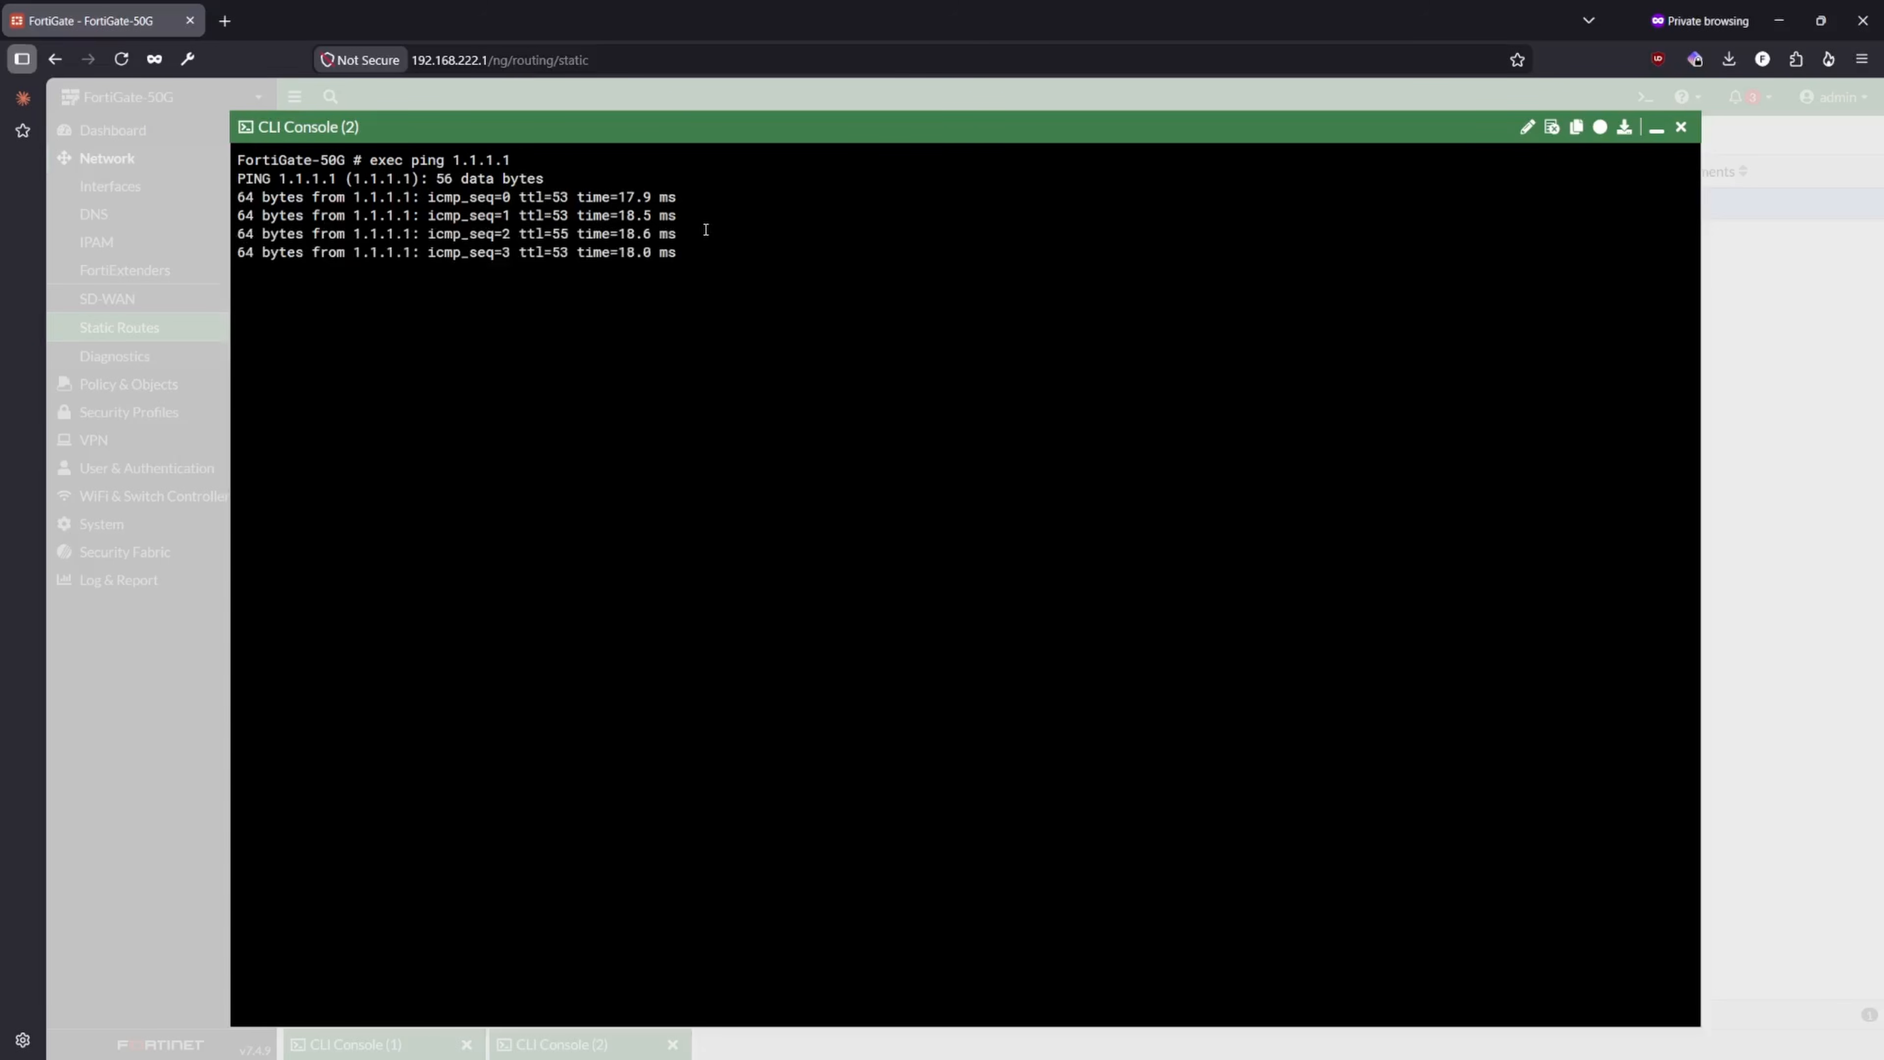
- Switch to Windows Network Connections, disable the Ethernet adapter on Network 5 and minimize the window
key("alt+Tab")
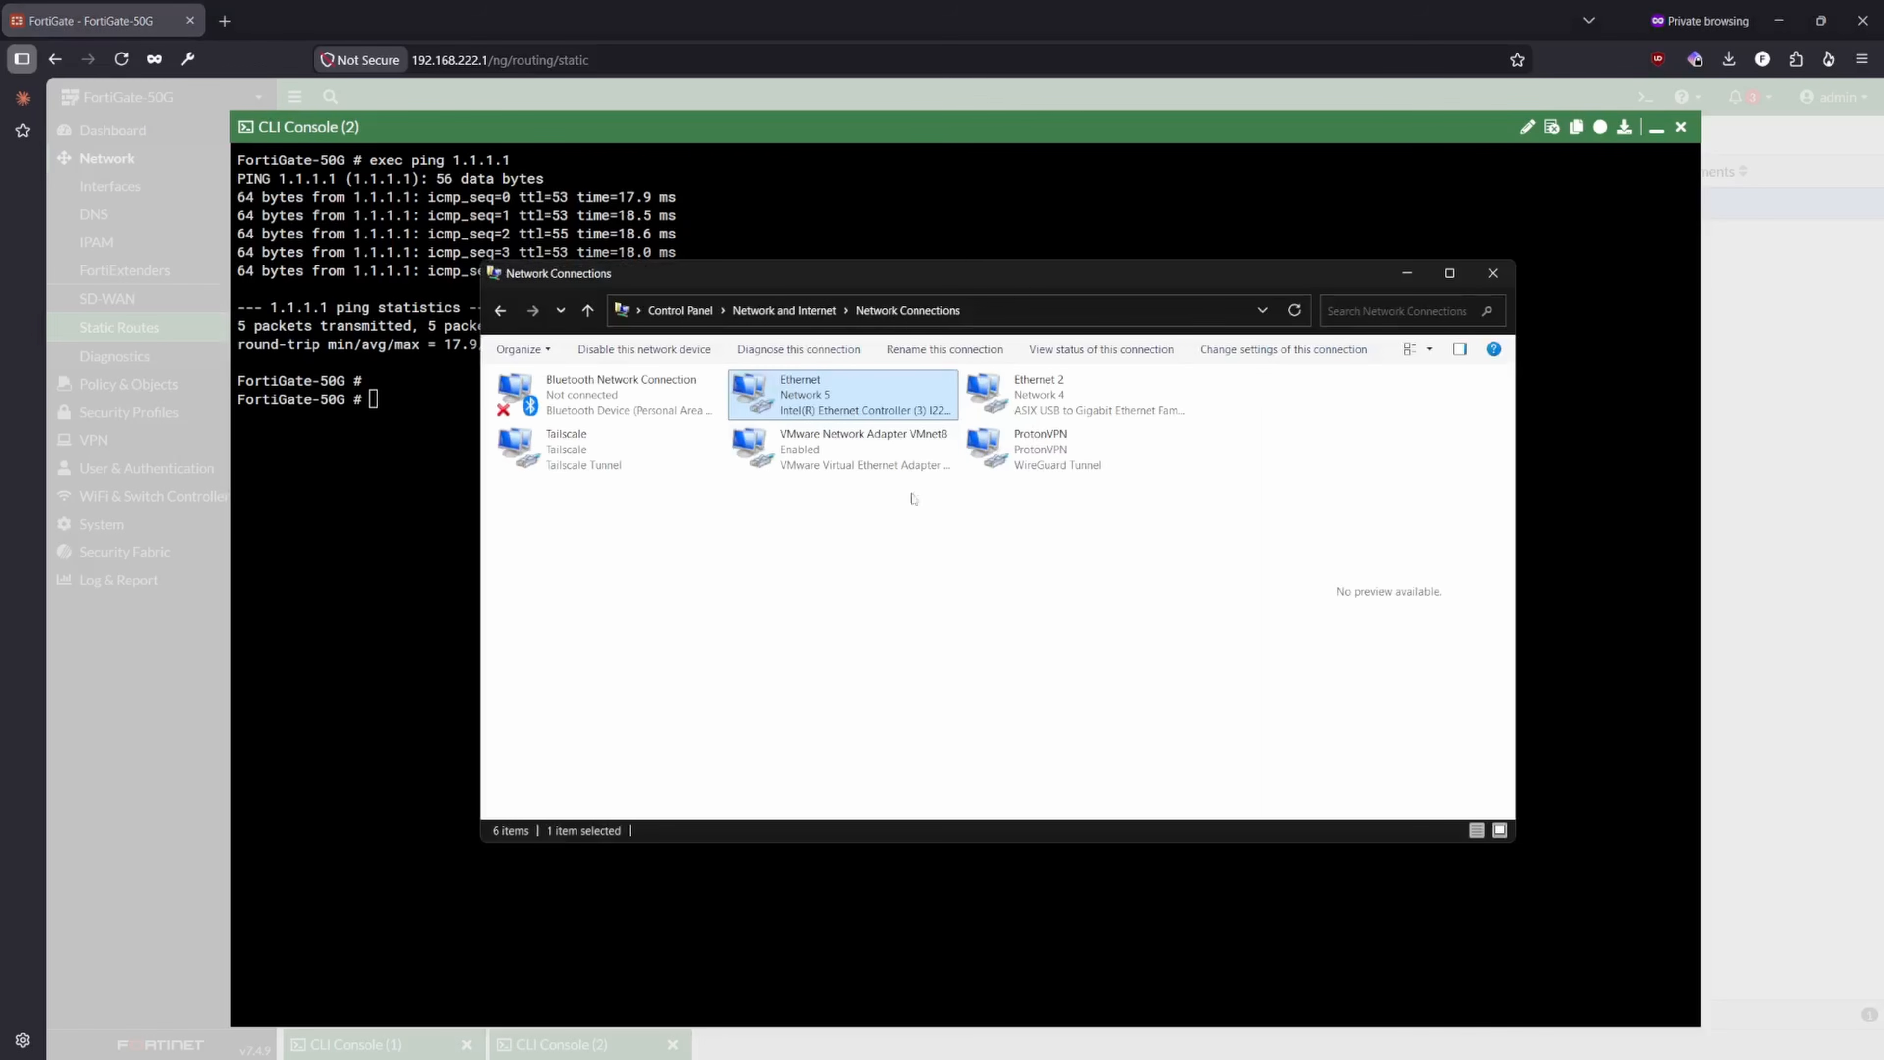
right_click(834, 401)
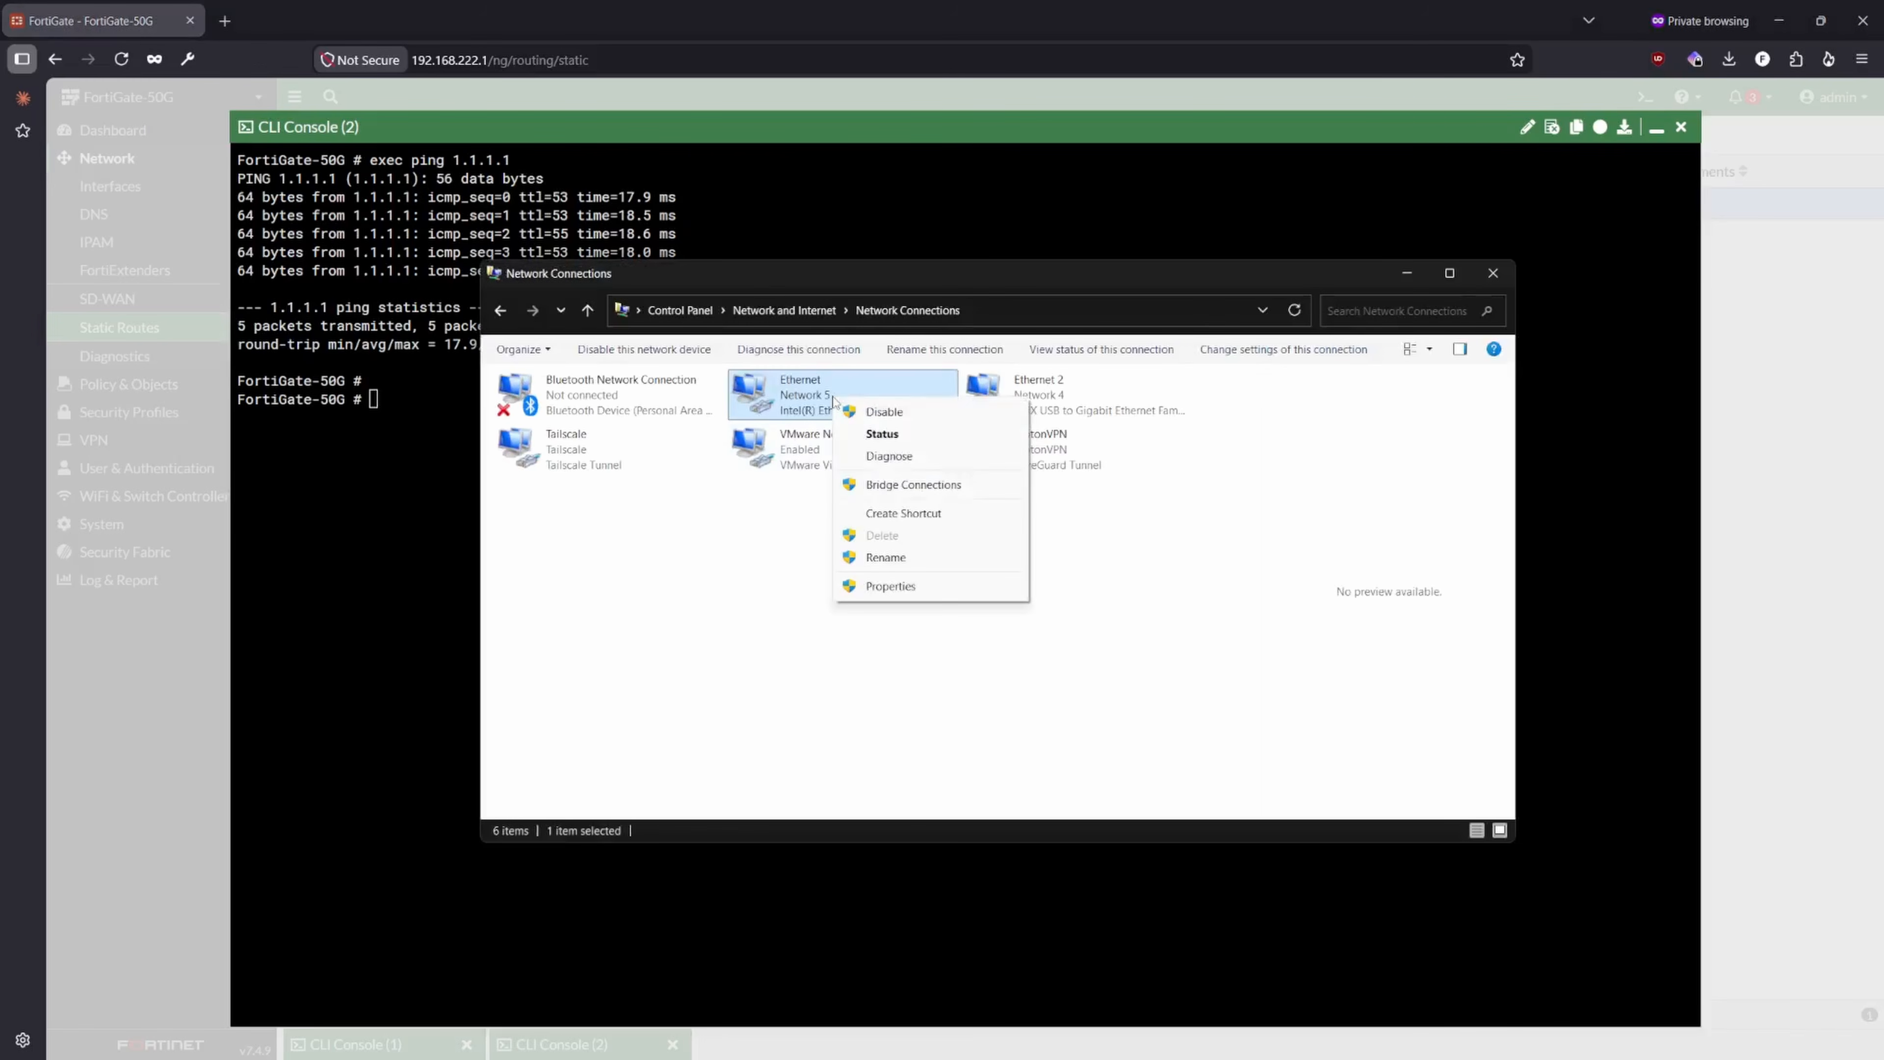
left_click(902, 412)
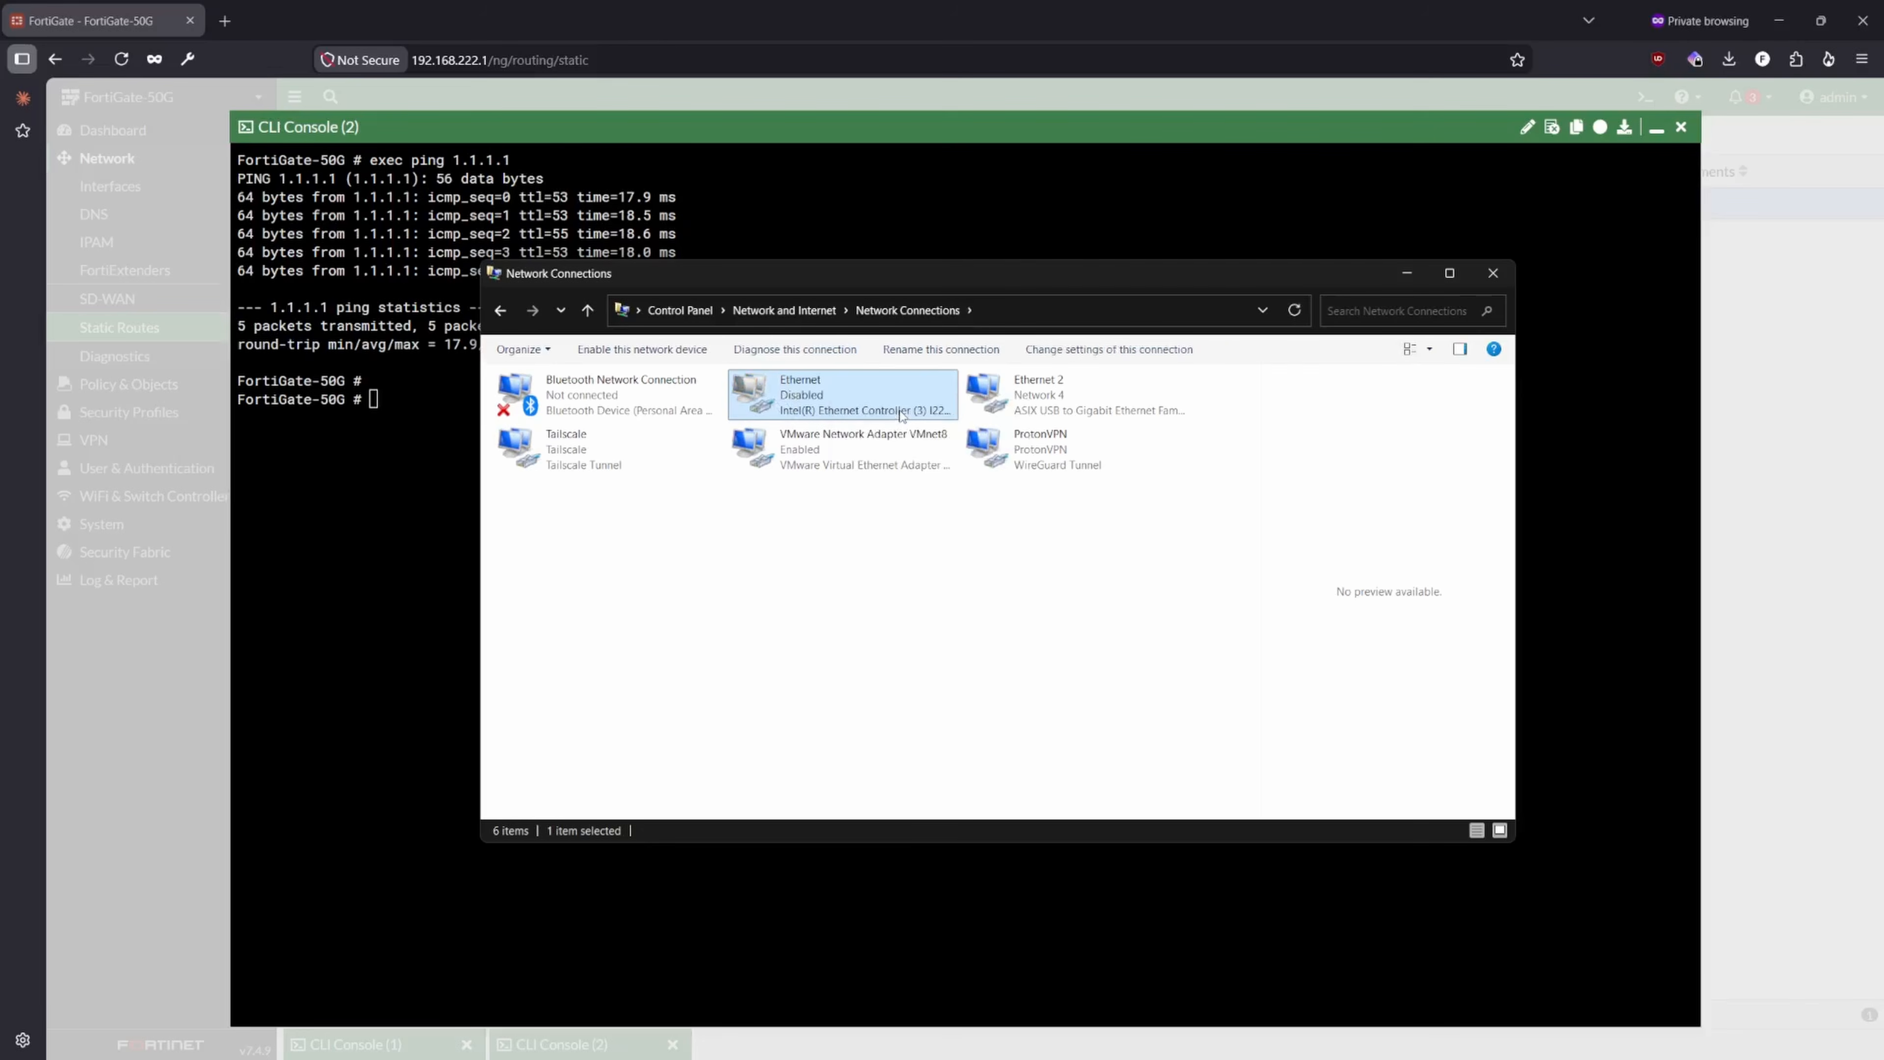
left_click(1407, 273)
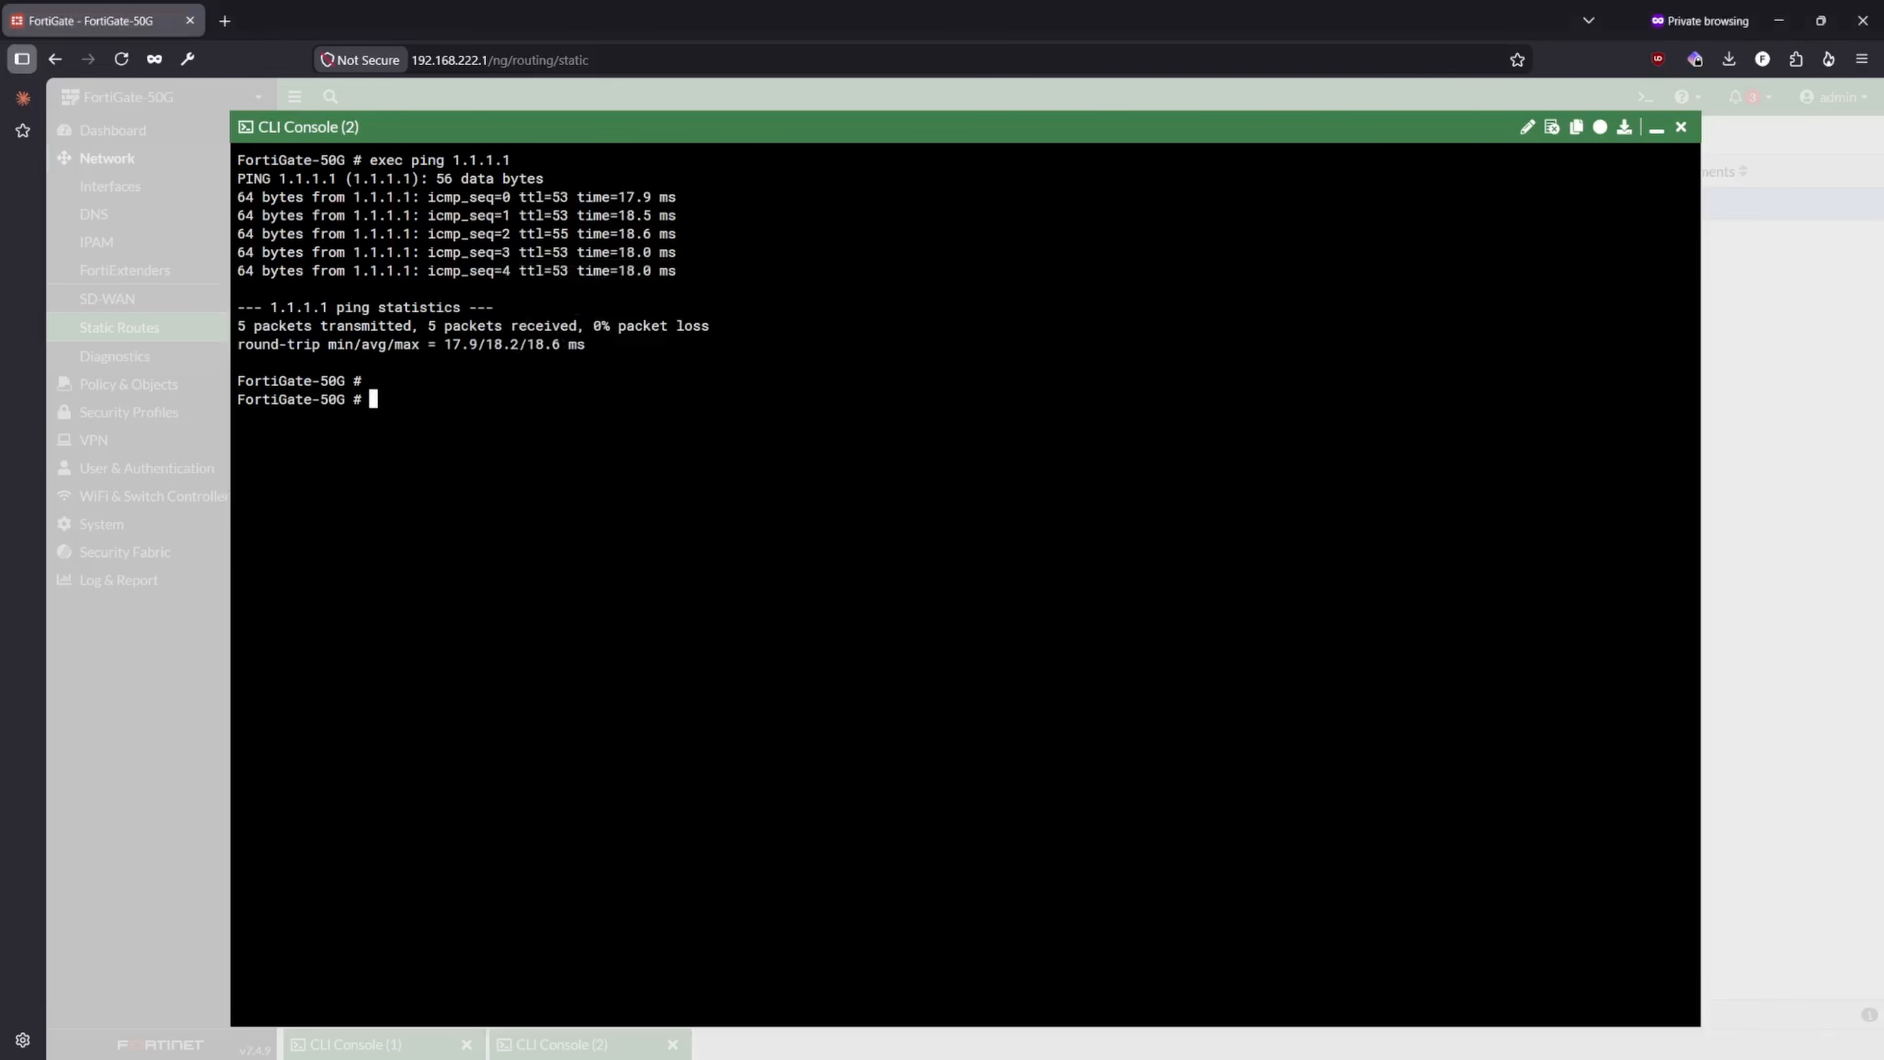
- Switch to the Windows PowerShell terminal and clear its output with cls
key("alt+Tab")
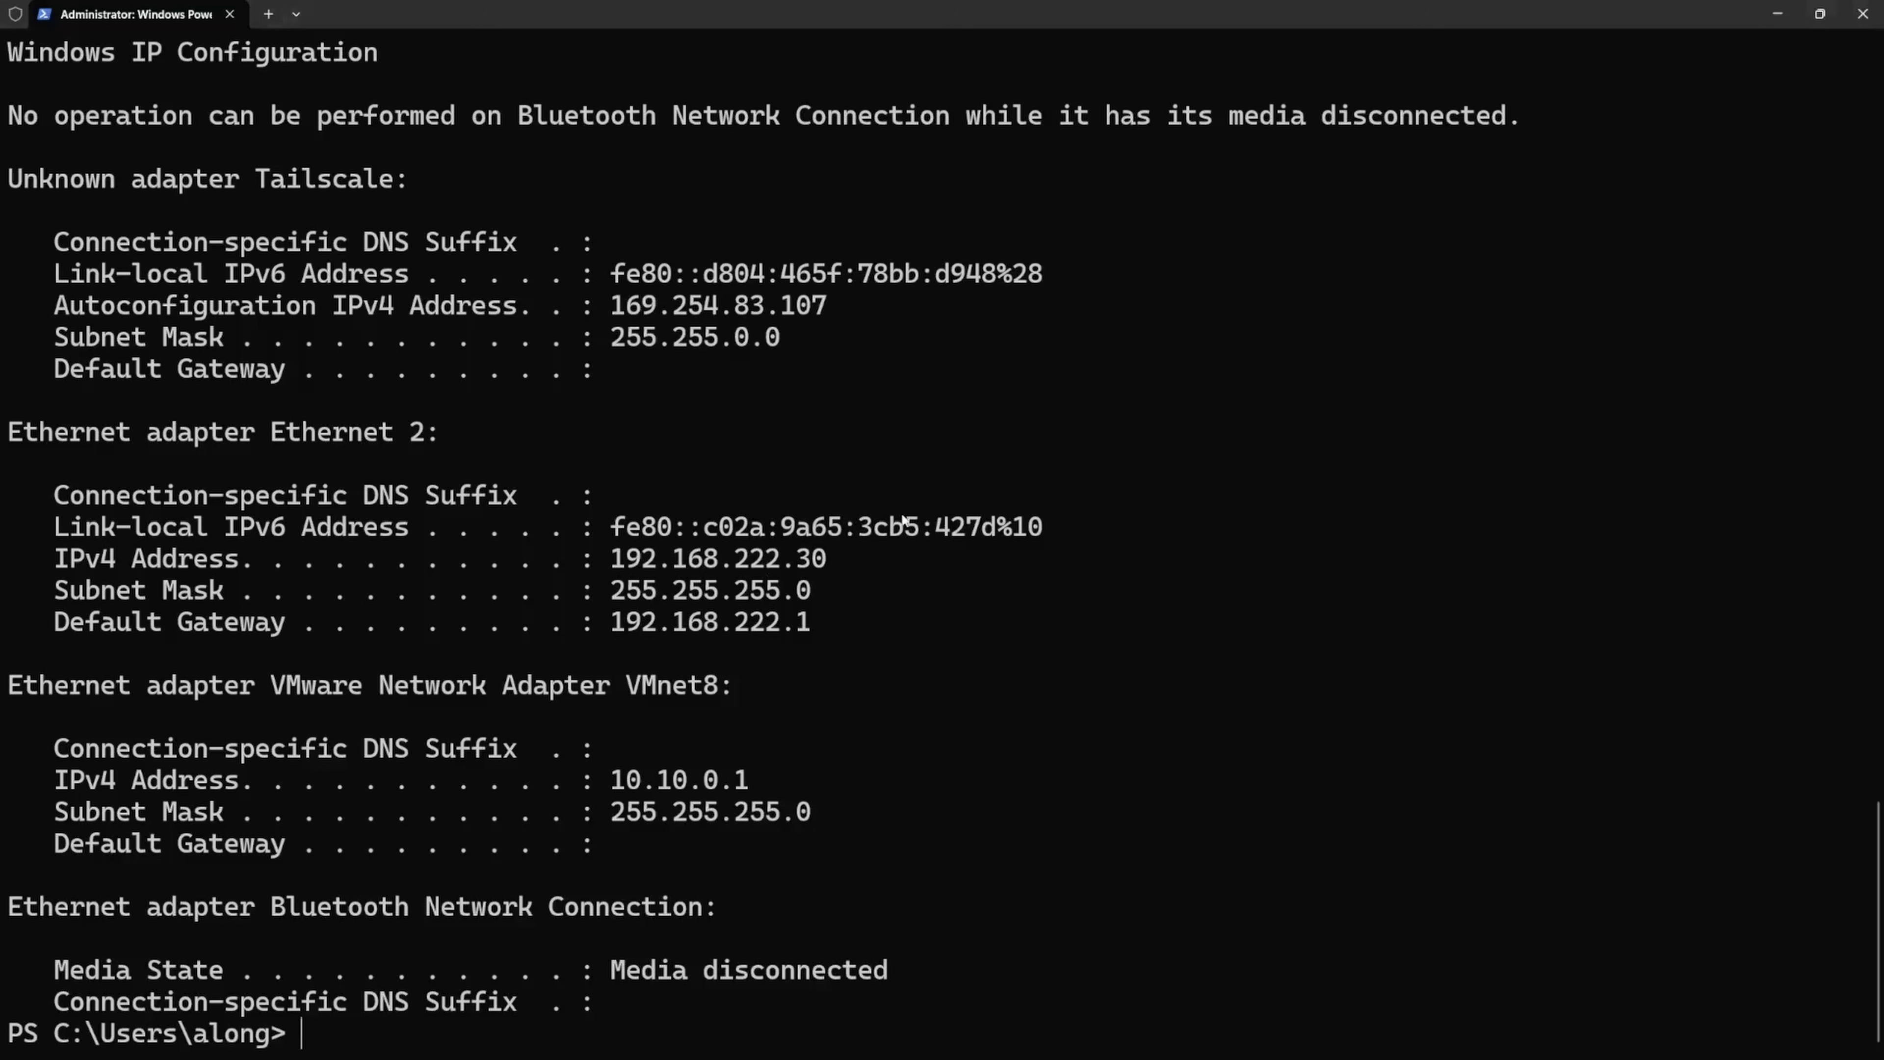
type("cls")
key("Return")
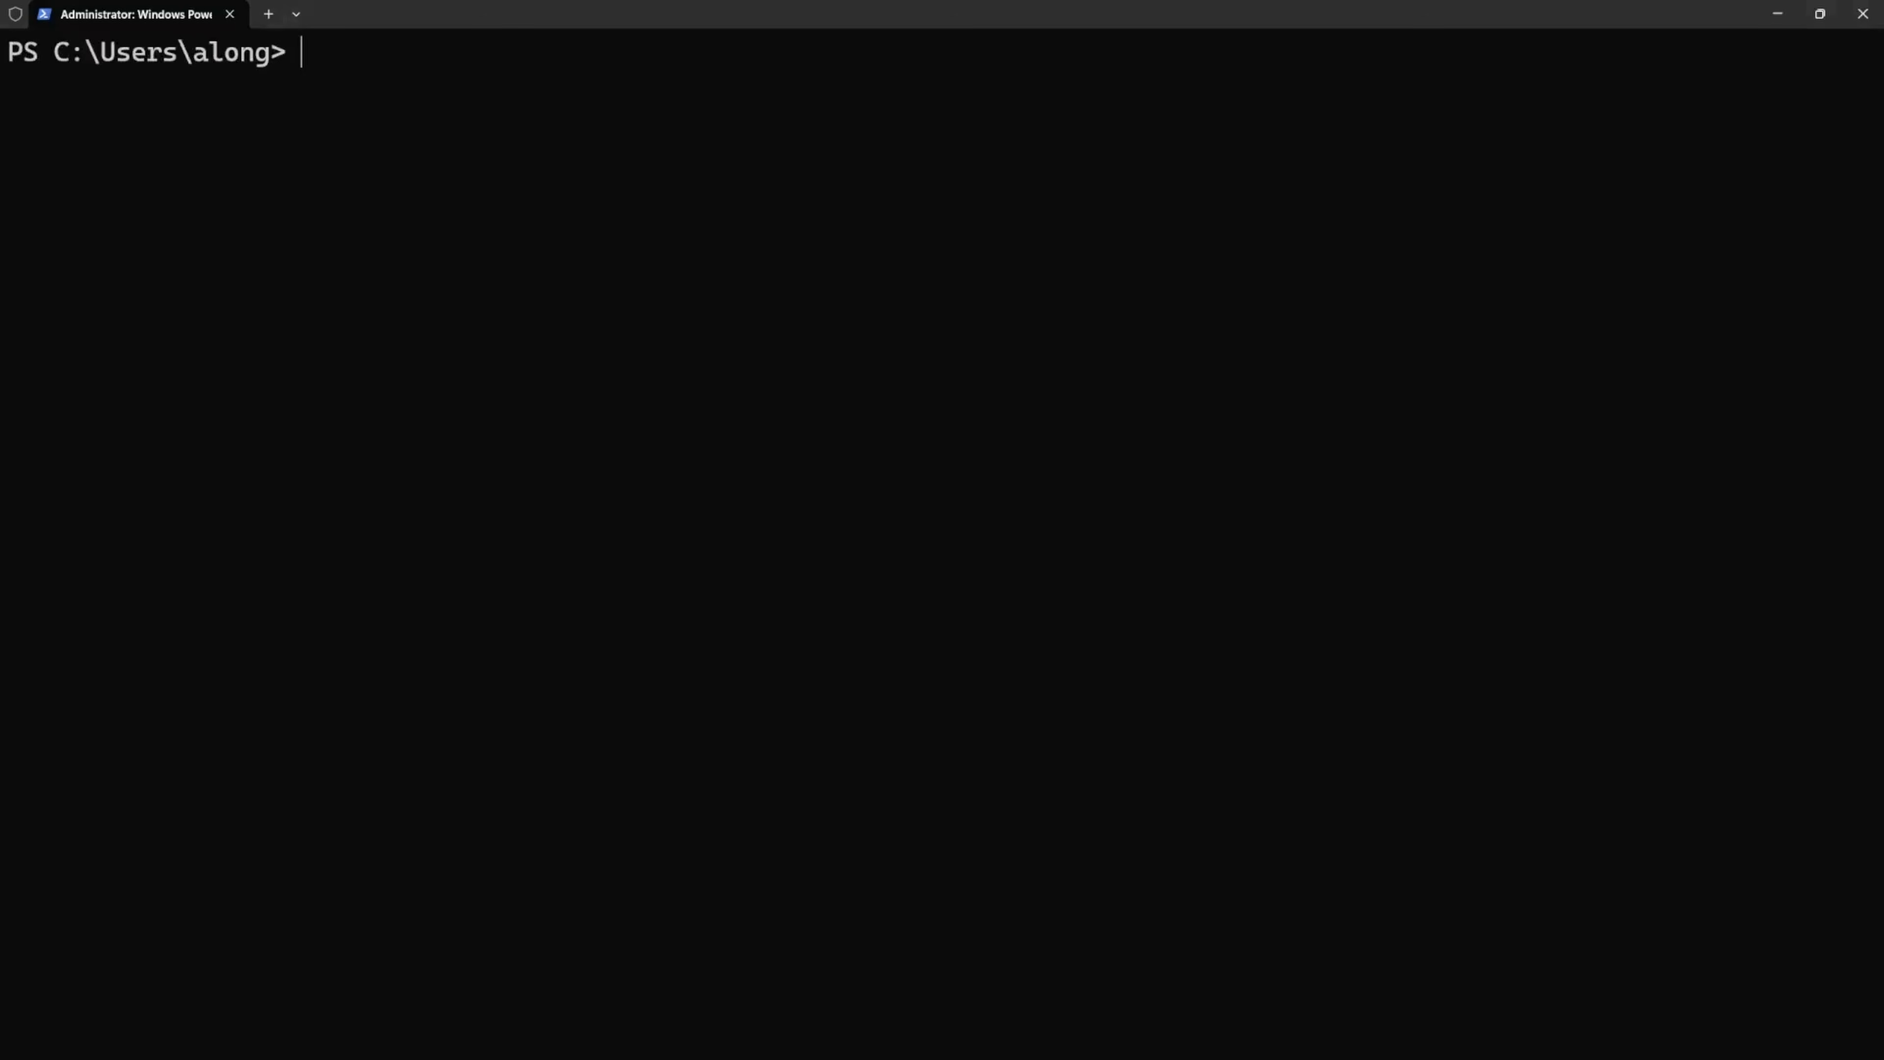
- Test the computer's internet access through the firewall with ping 1.1.1.1 and minimize the terminal
type("ping 1.1.1.1")
key("Return")
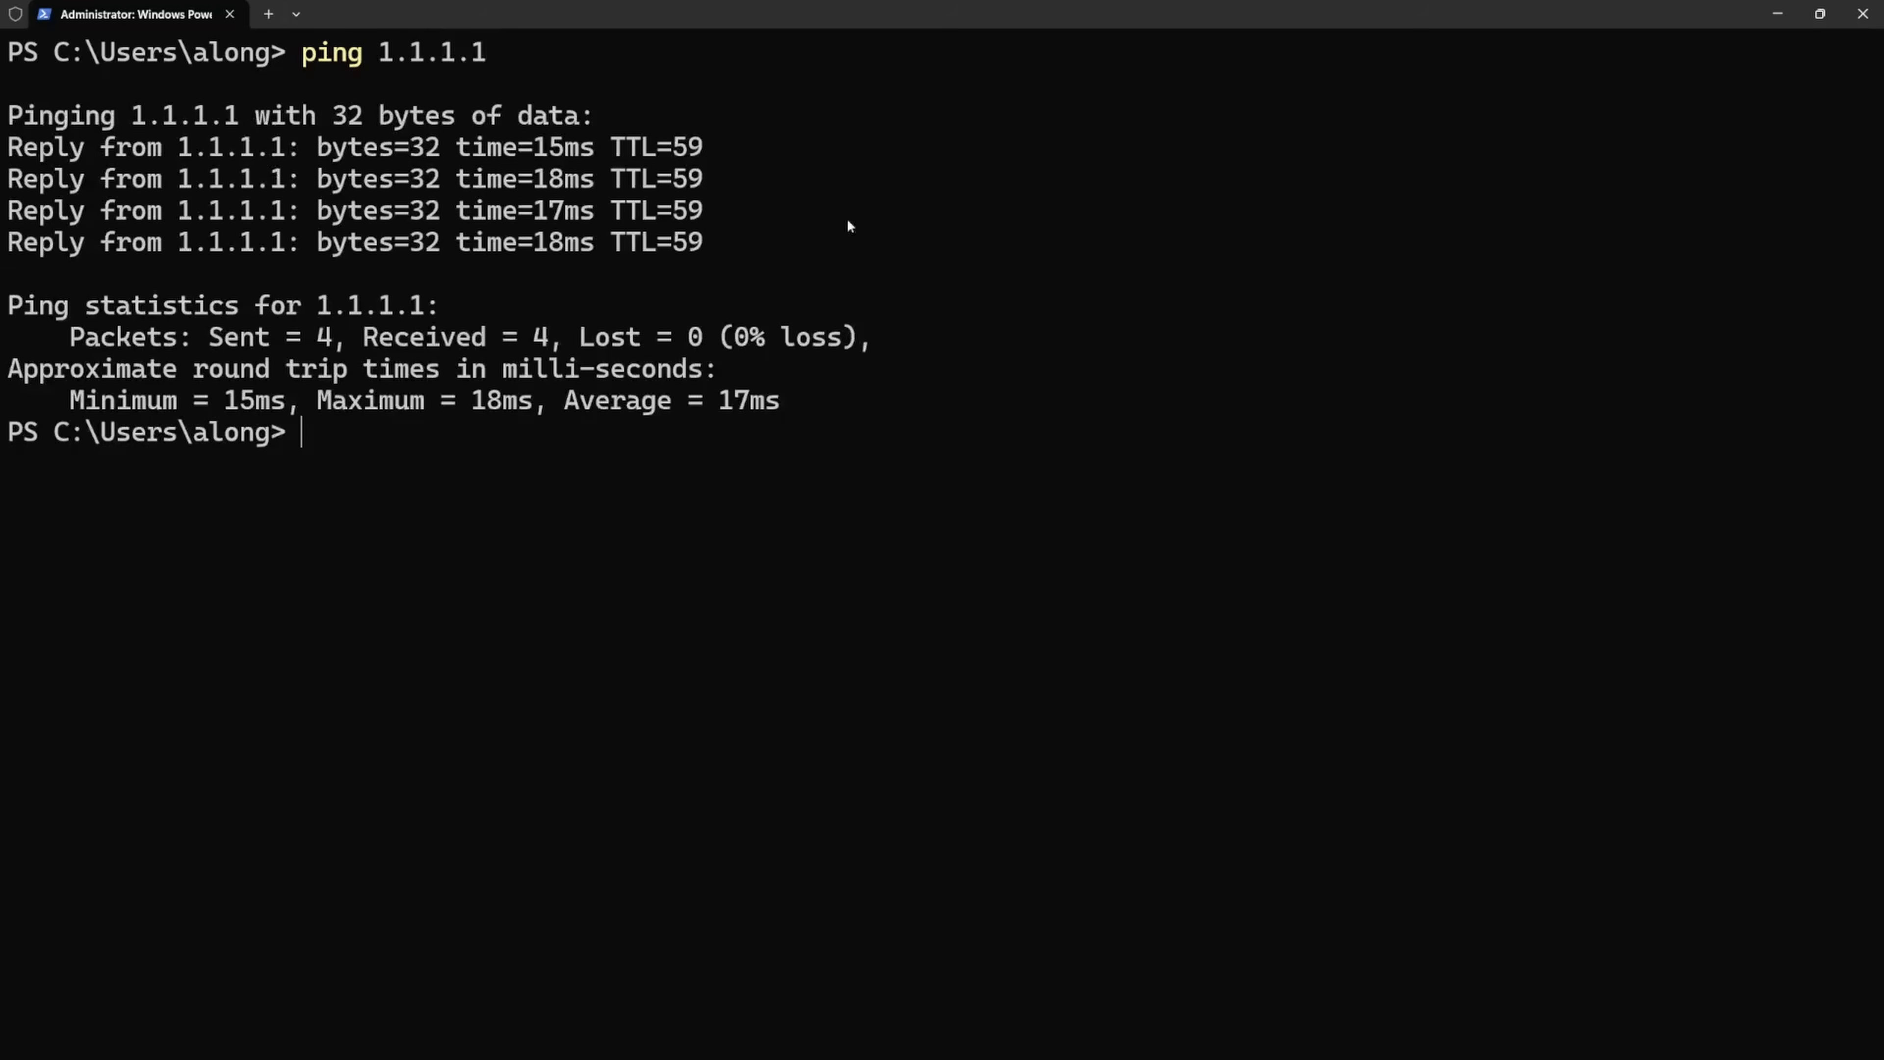
left_click(1777, 13)
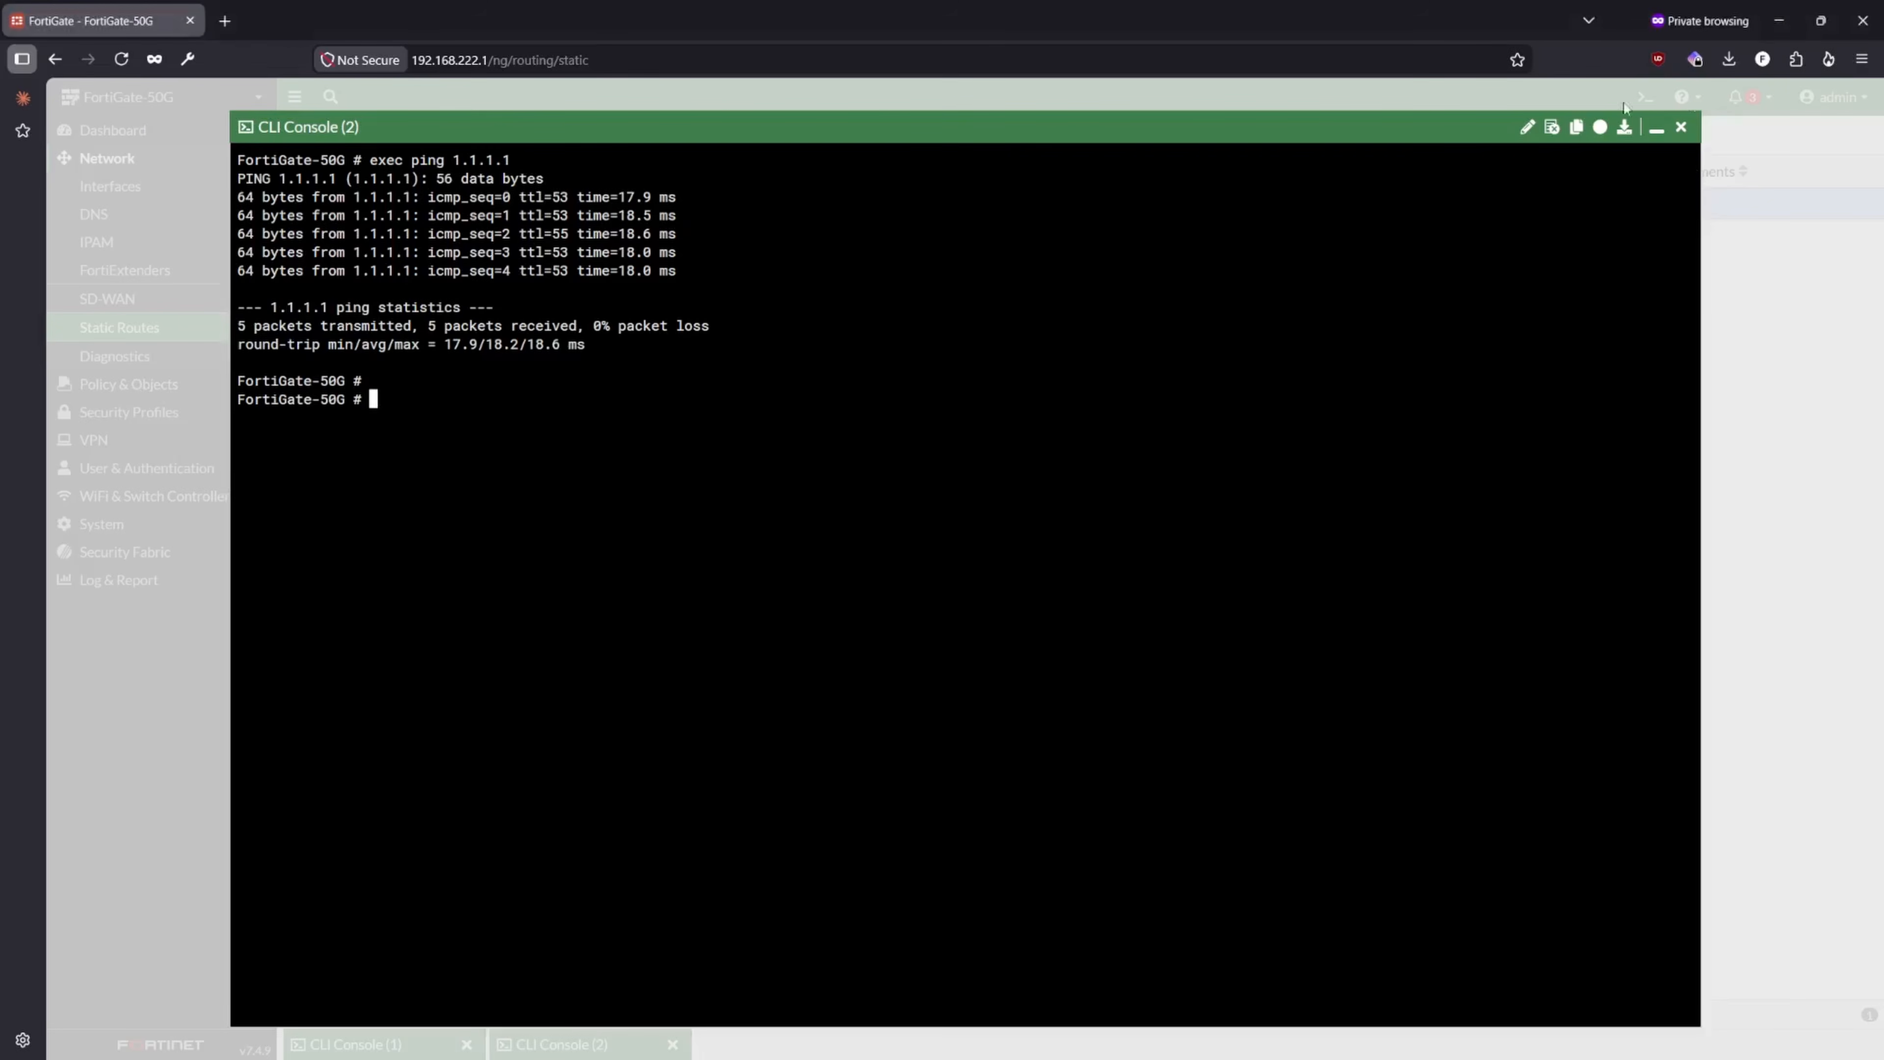
- Minimize the CLI console, open the firewall policy list in its classic layout and expand the lan to AT&T (wan) section
left_click(1656, 134)
left_click(126, 384)
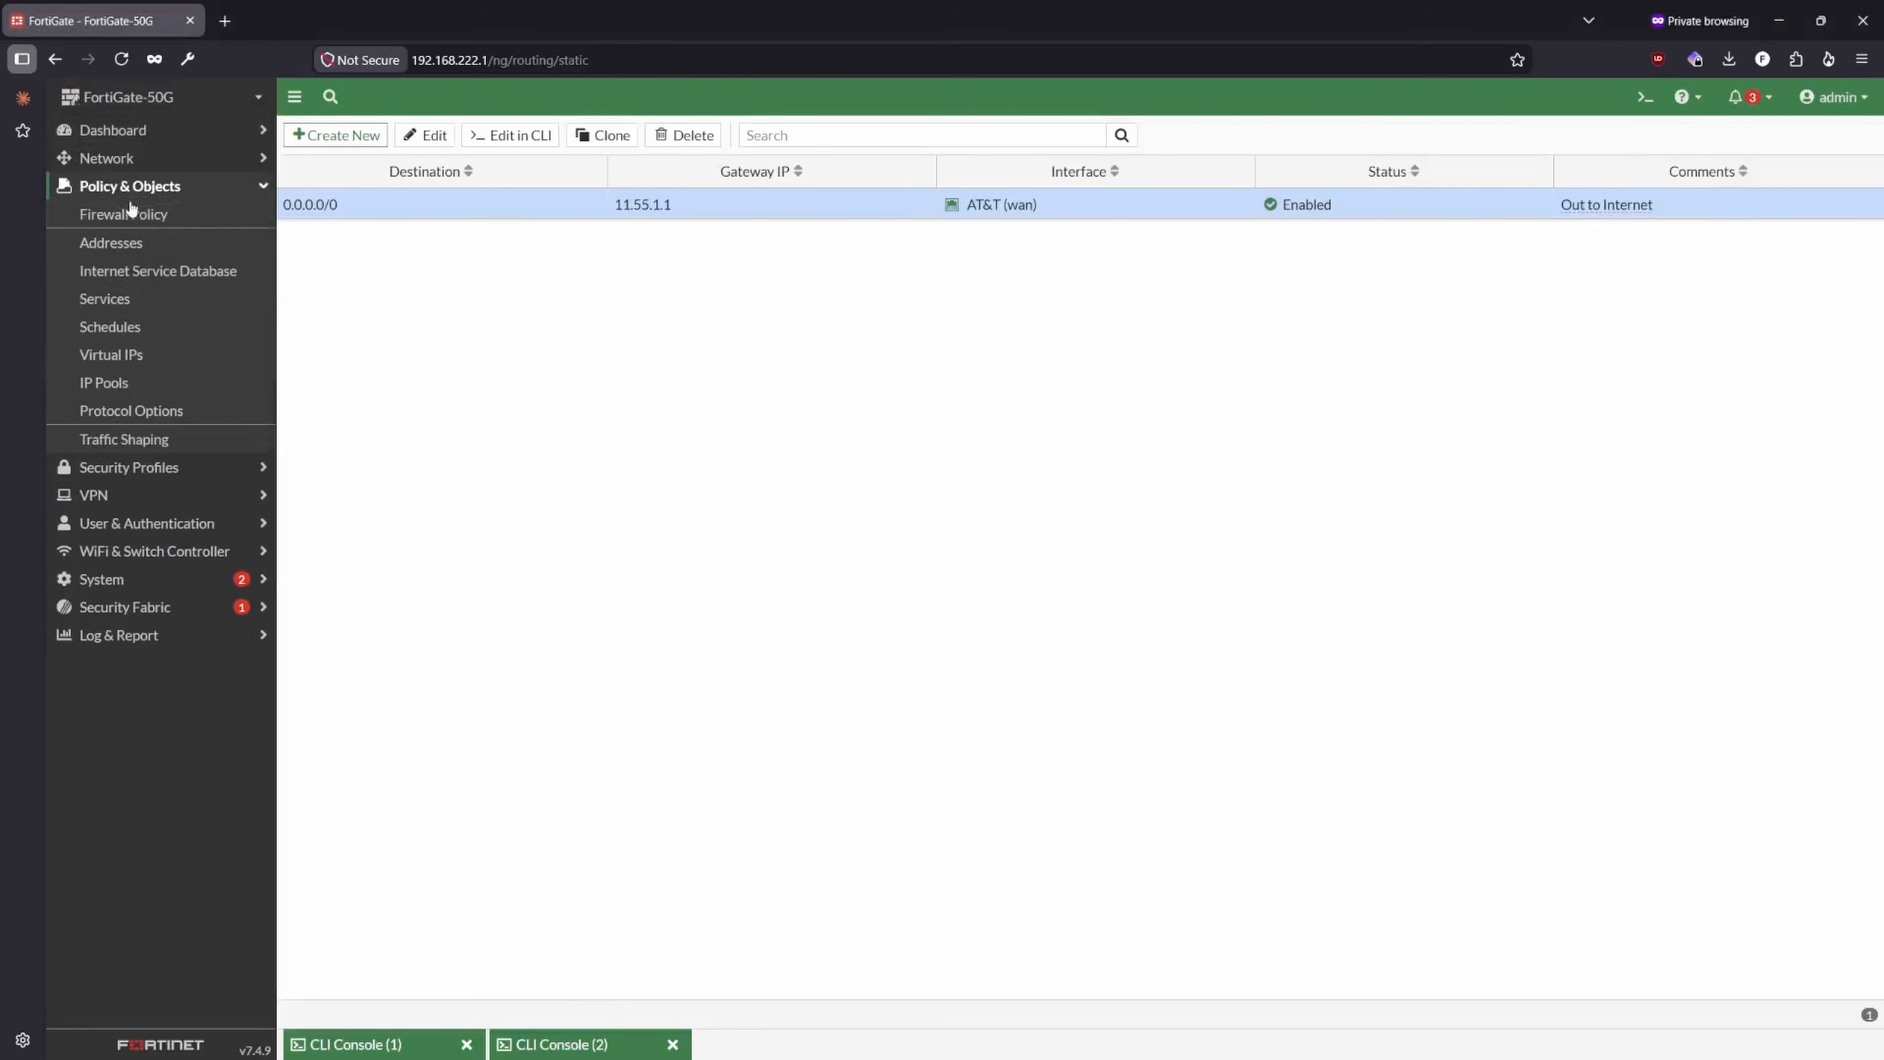
left_click(123, 217)
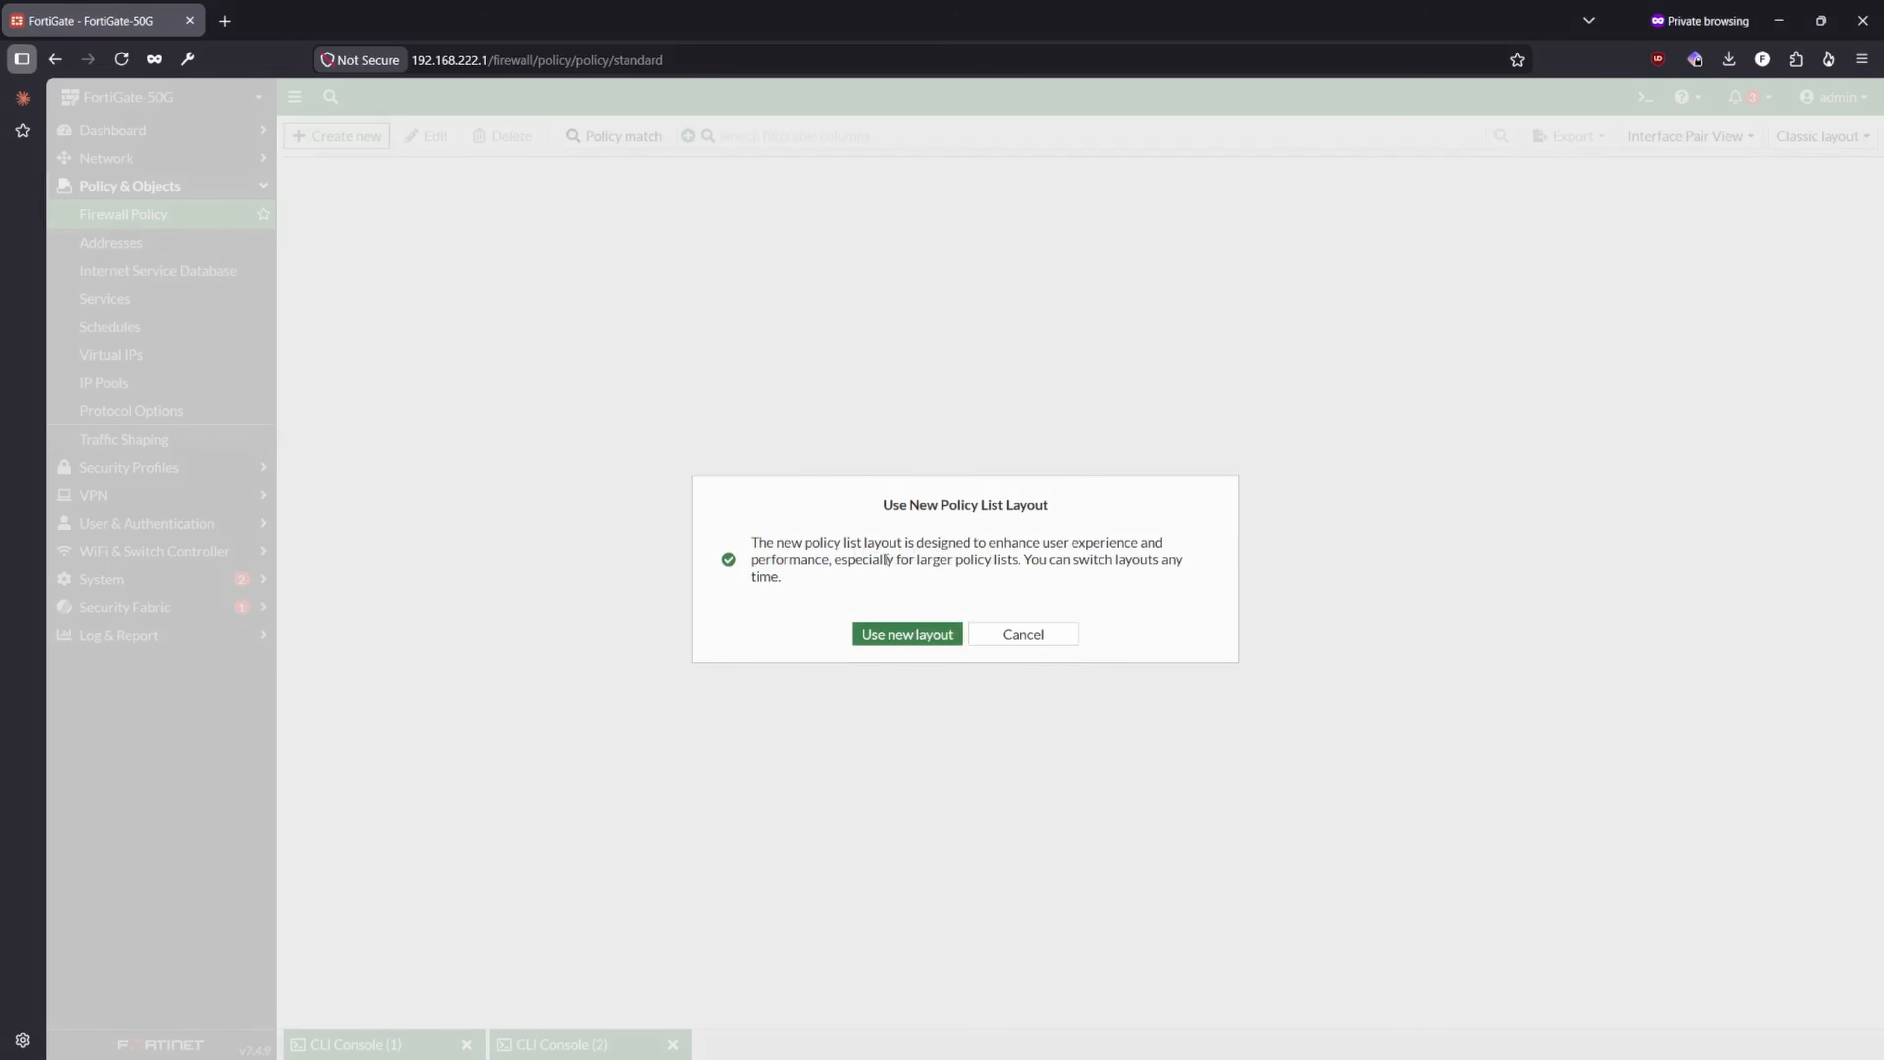
left_click(1001, 637)
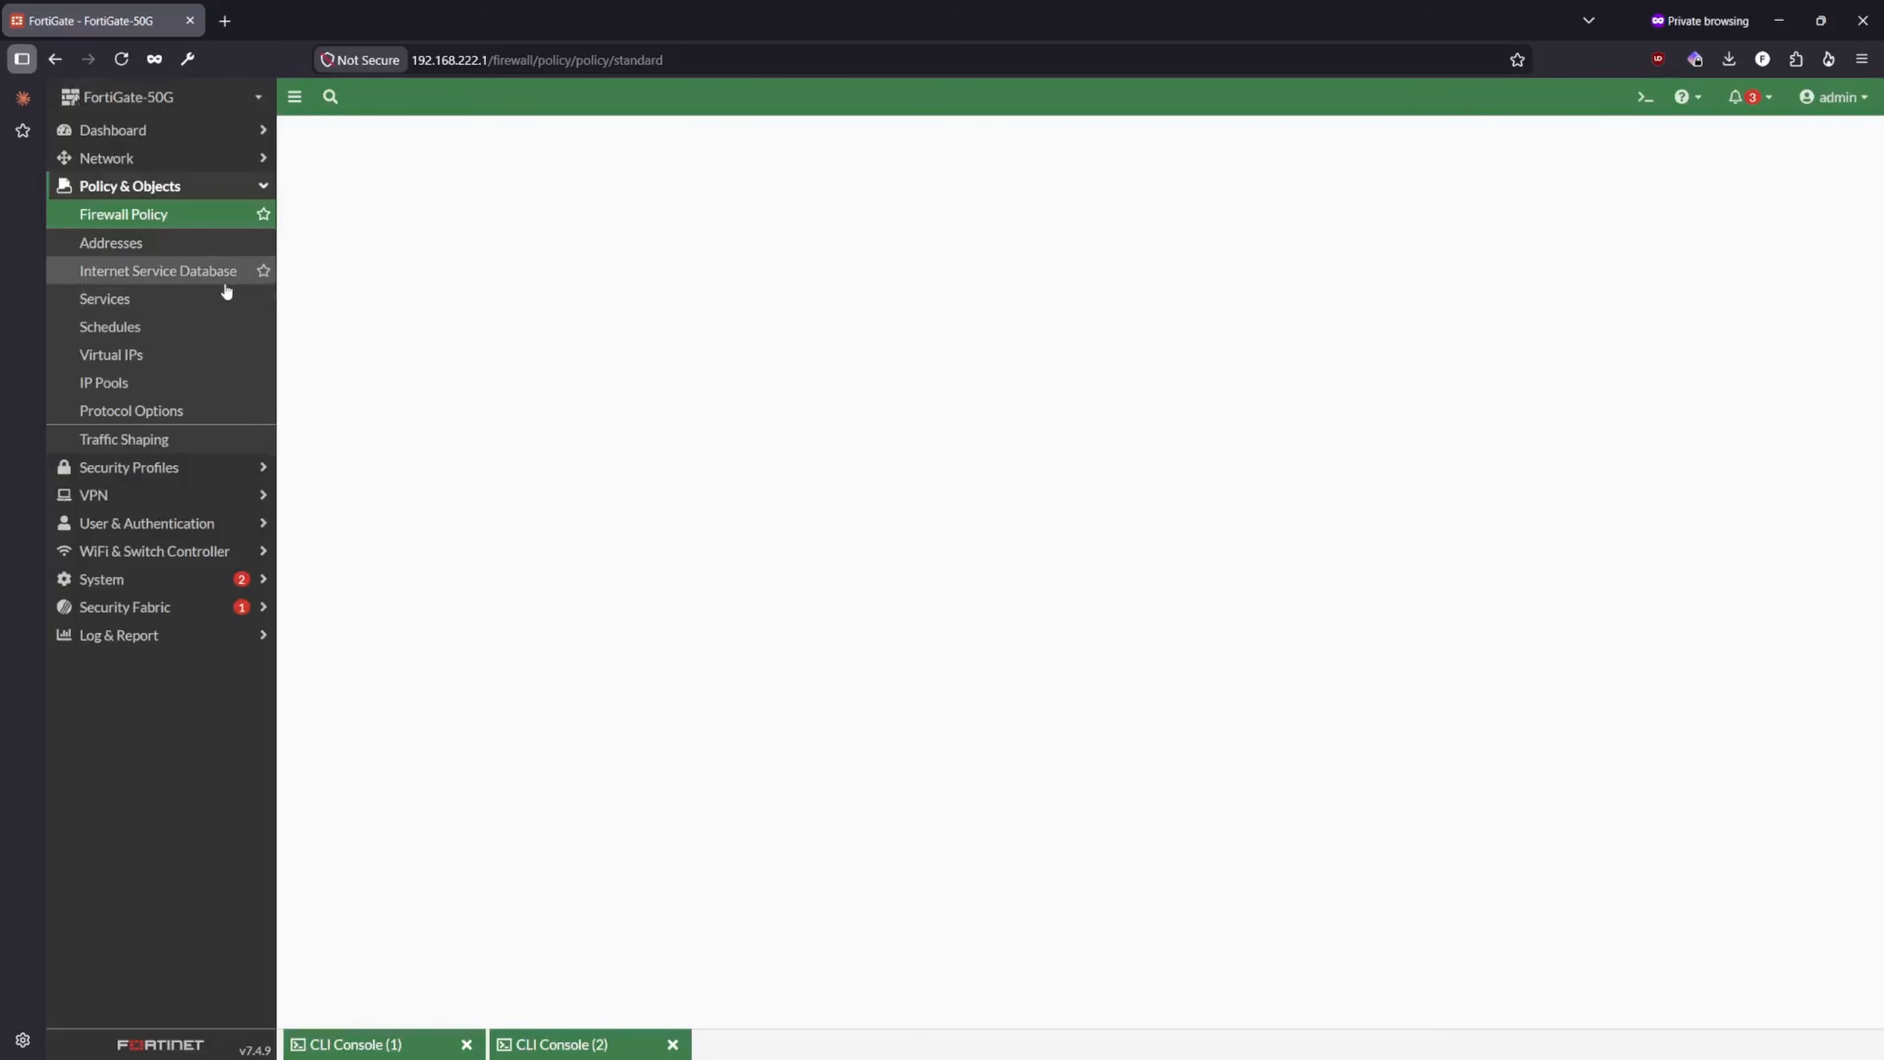
left_click(290, 203)
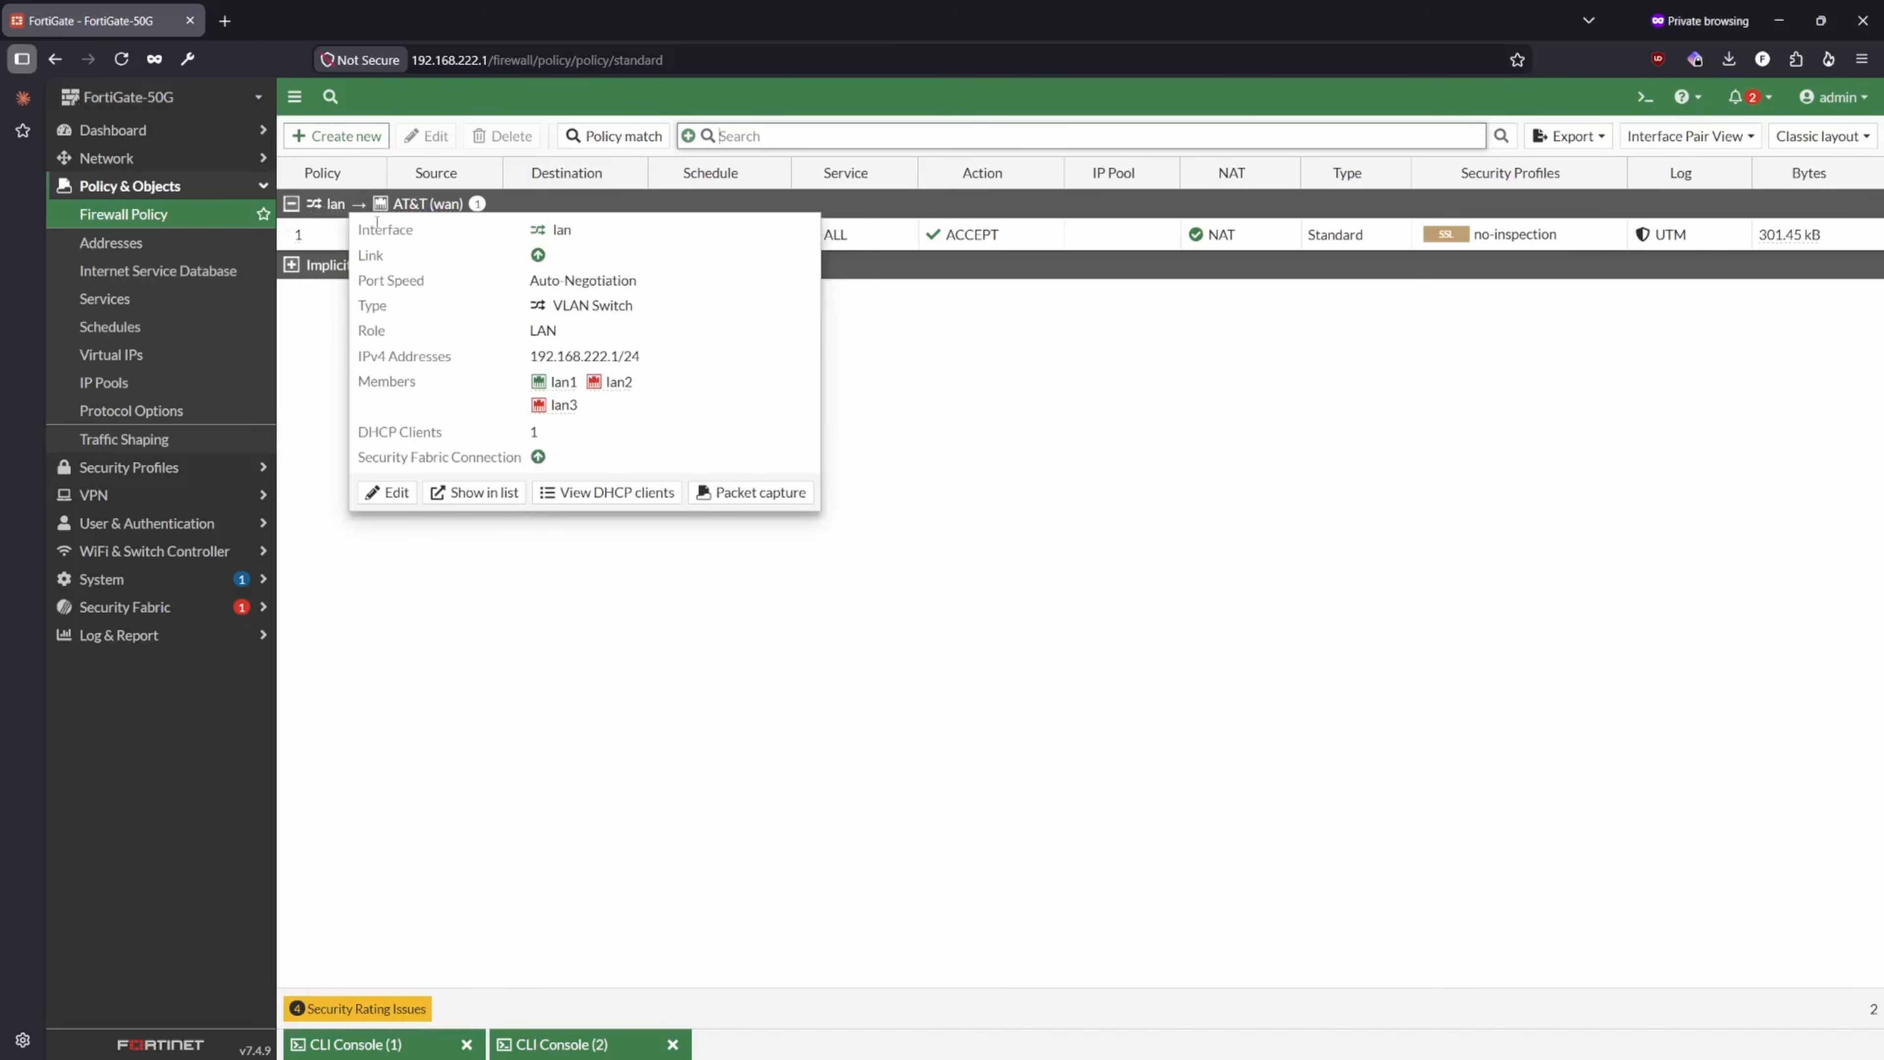
left_click(1160, 651)
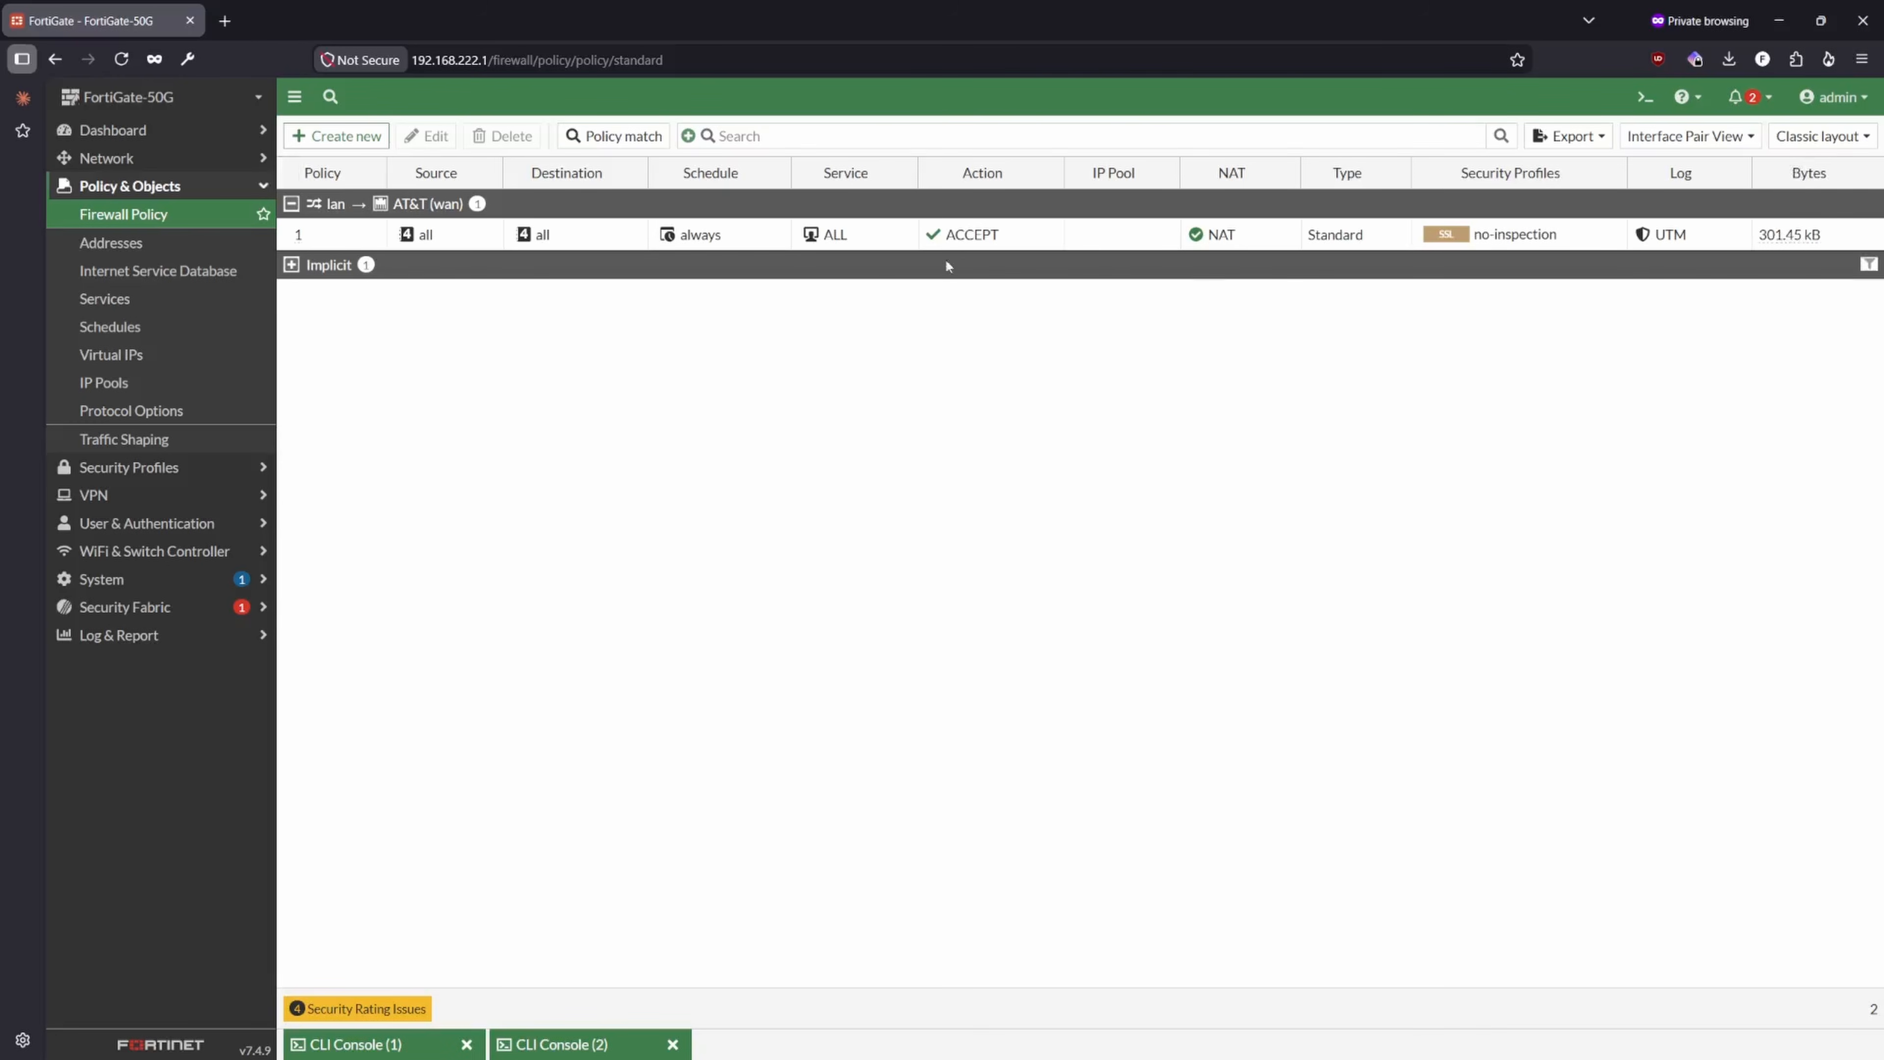
- Open the lan to AT&T (wan) policy and examine its interfaces, source, destination, schedule and service
double_click(353, 231)
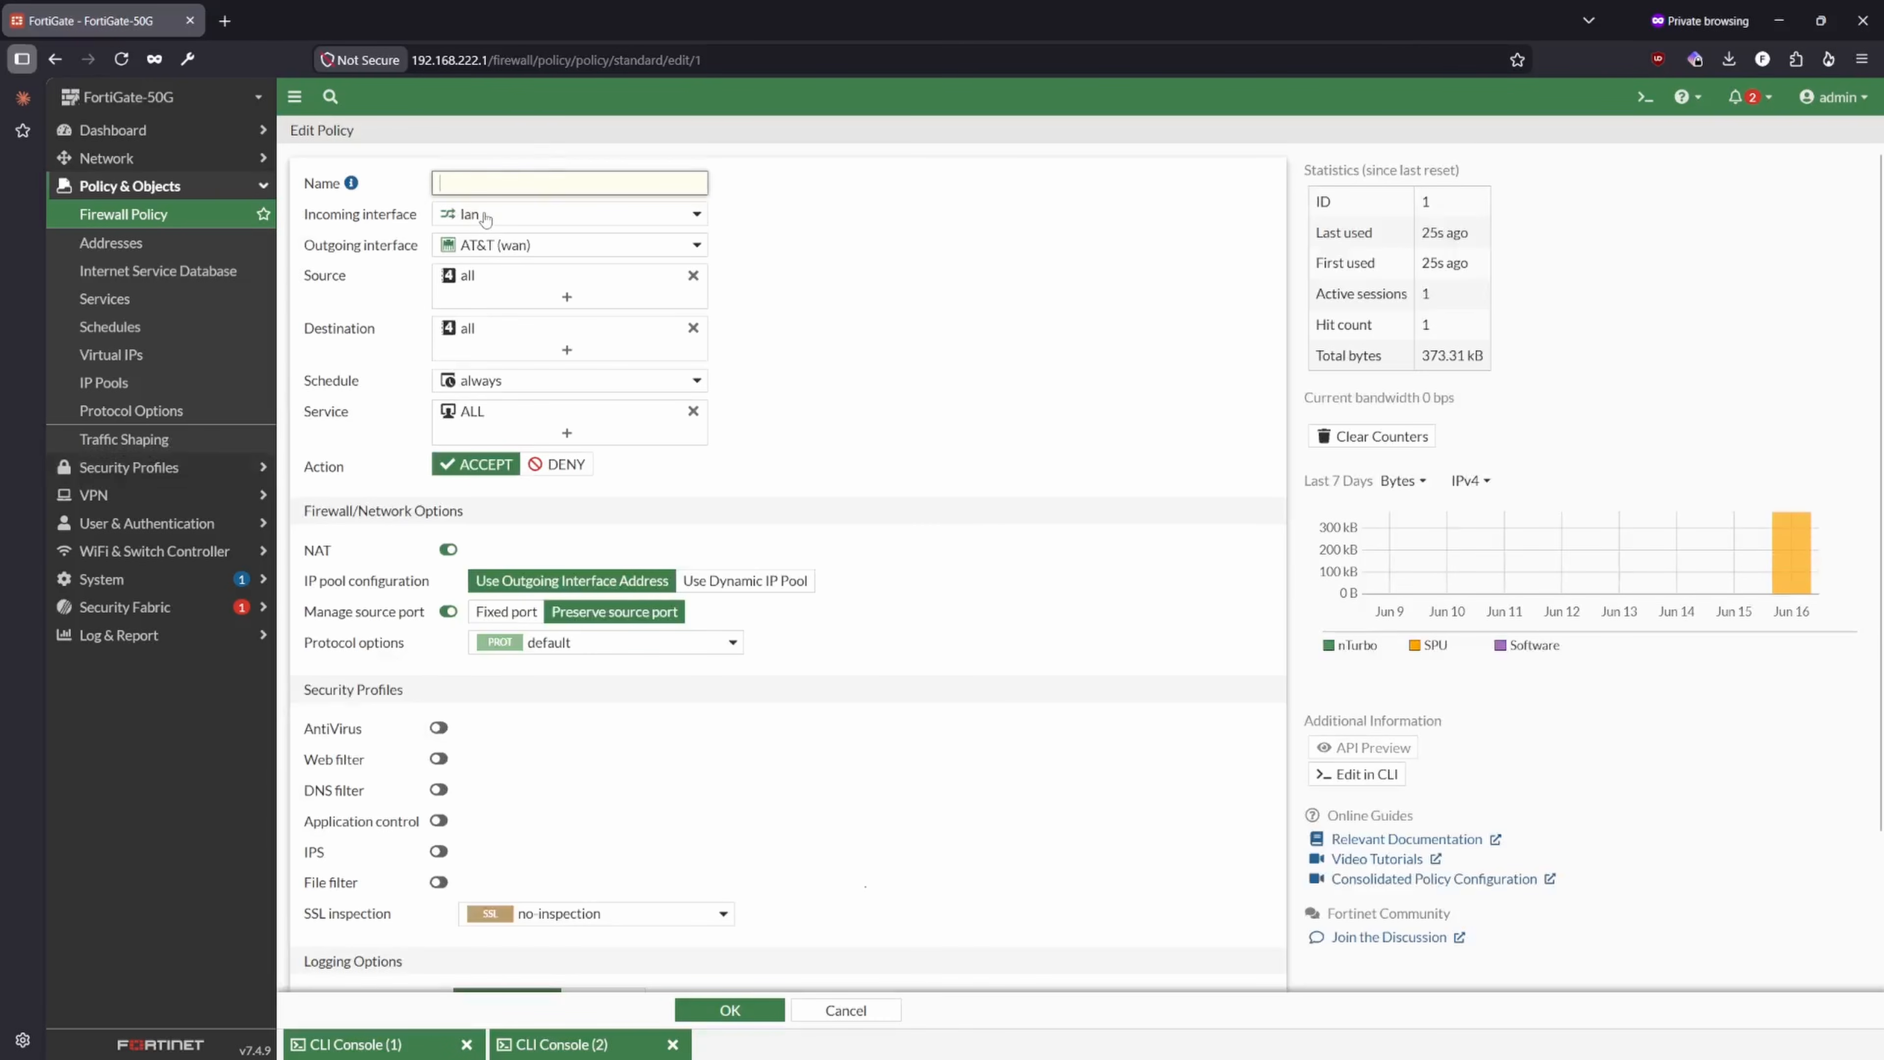
mouse_move(486, 218)
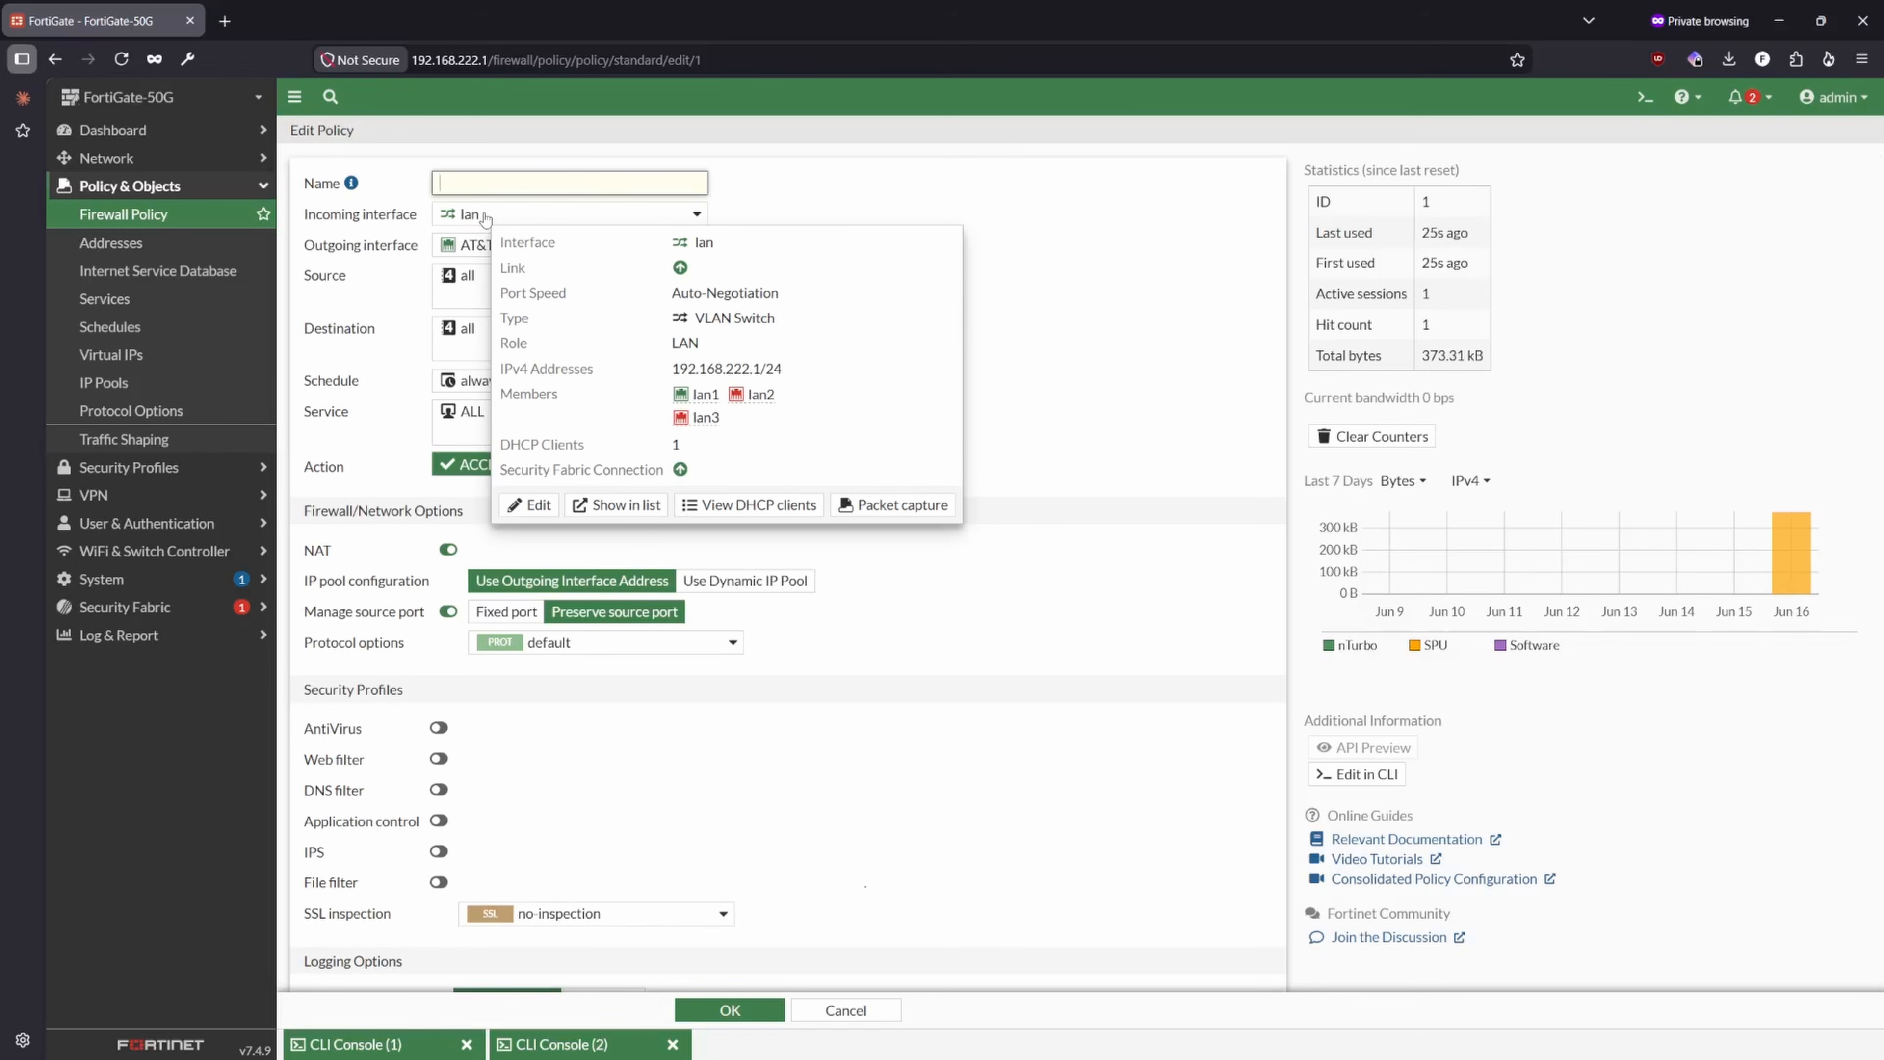
mouse_move(452, 250)
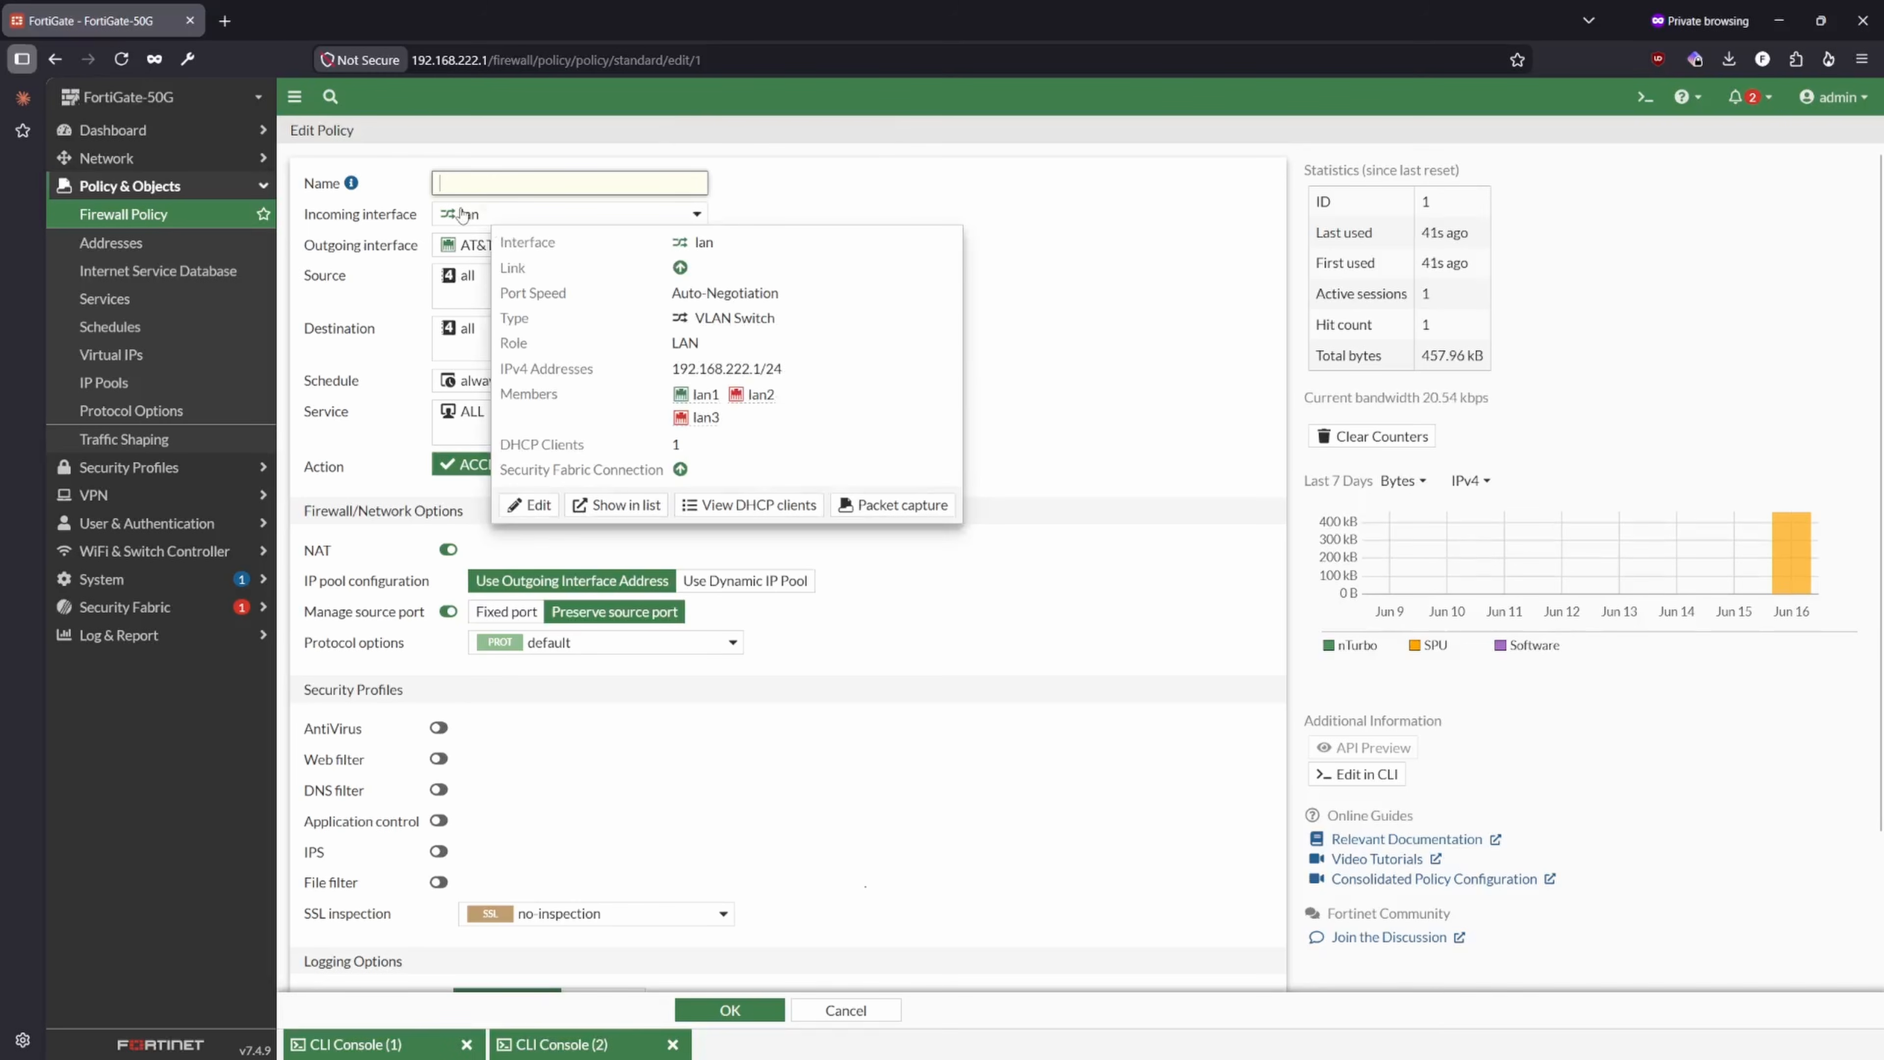
mouse_move(451, 331)
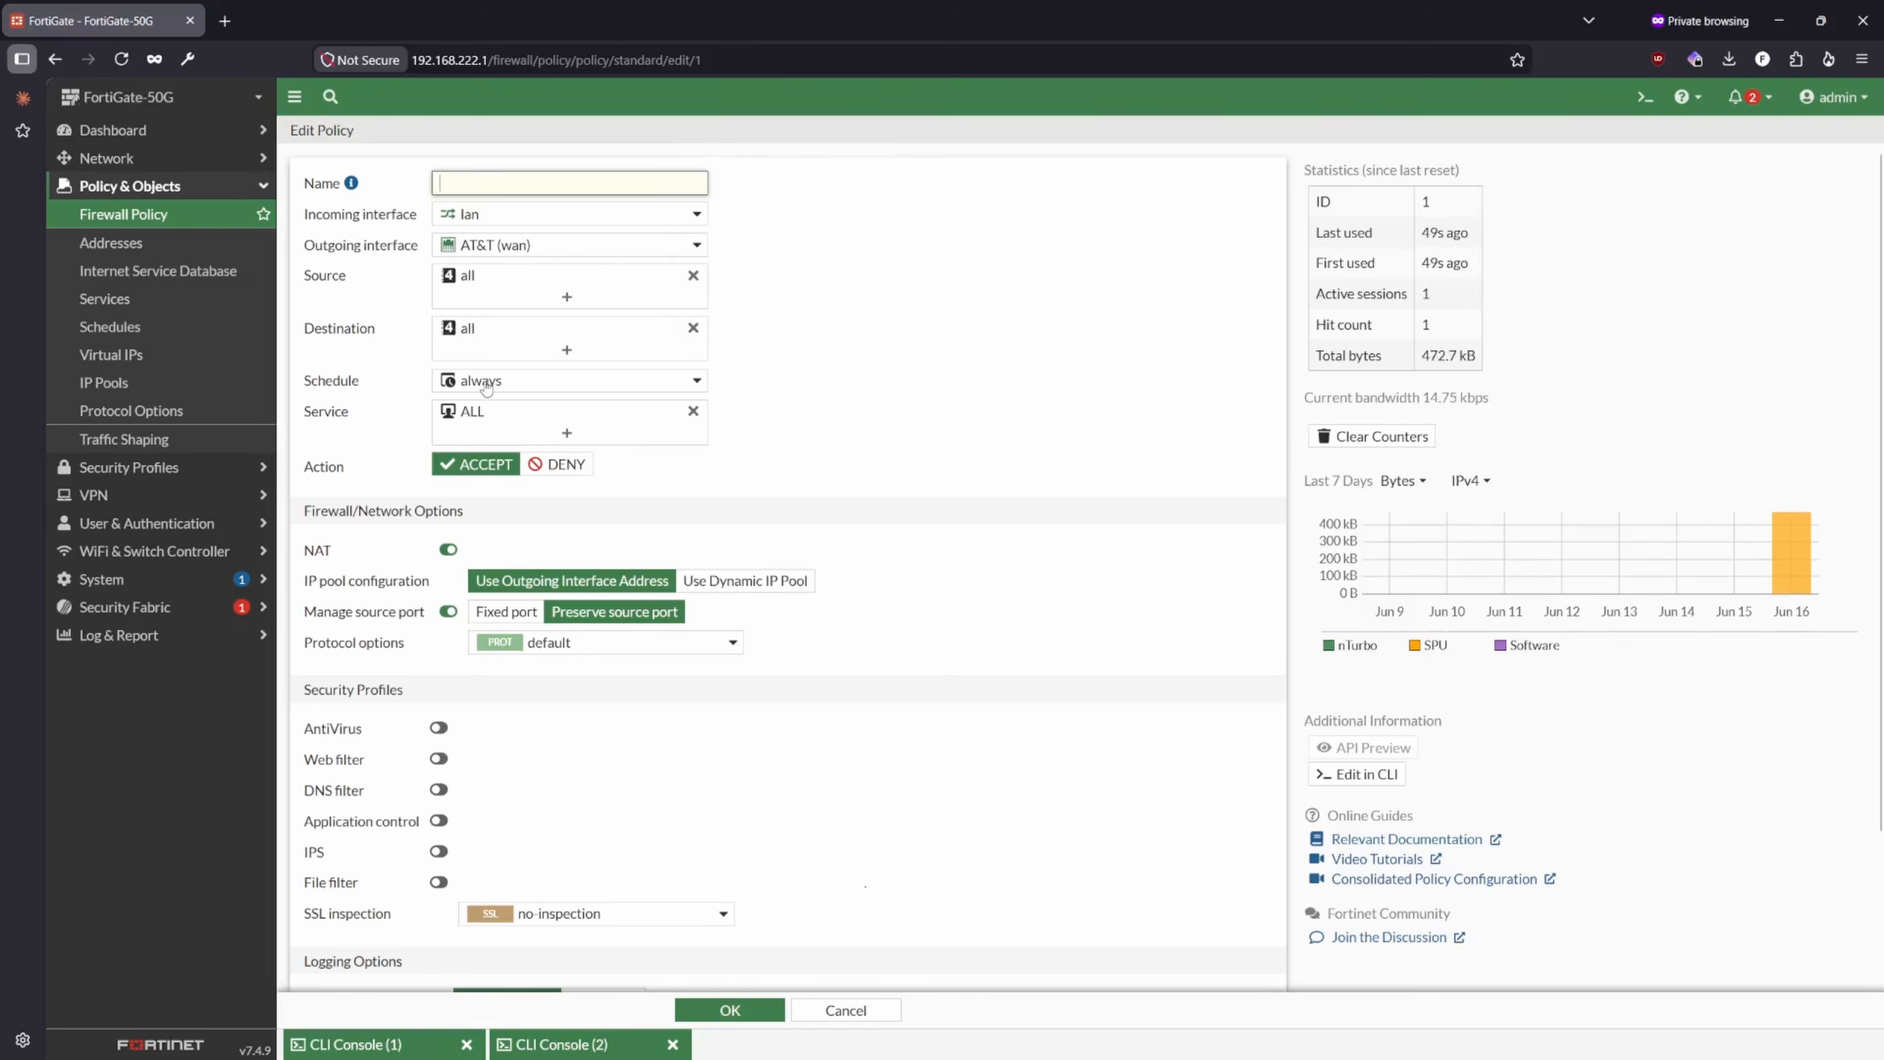
mouse_move(482, 387)
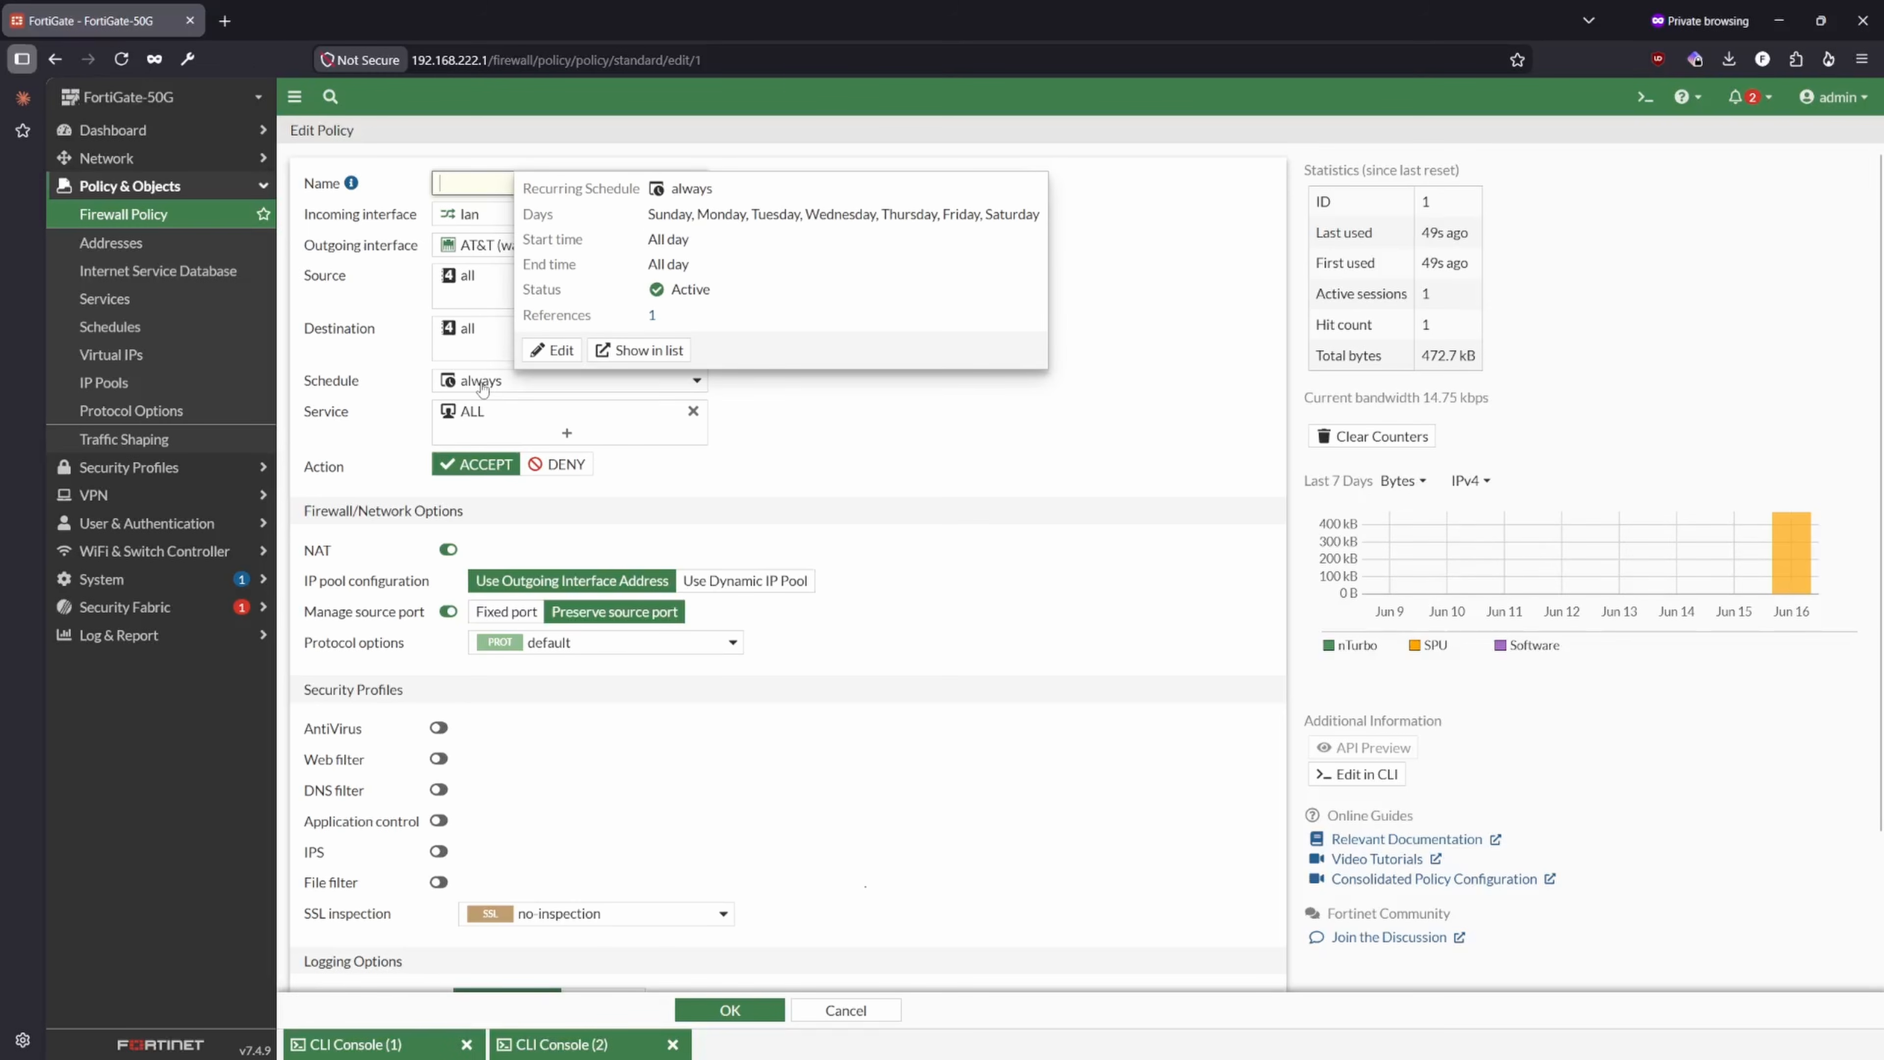
mouse_move(460, 419)
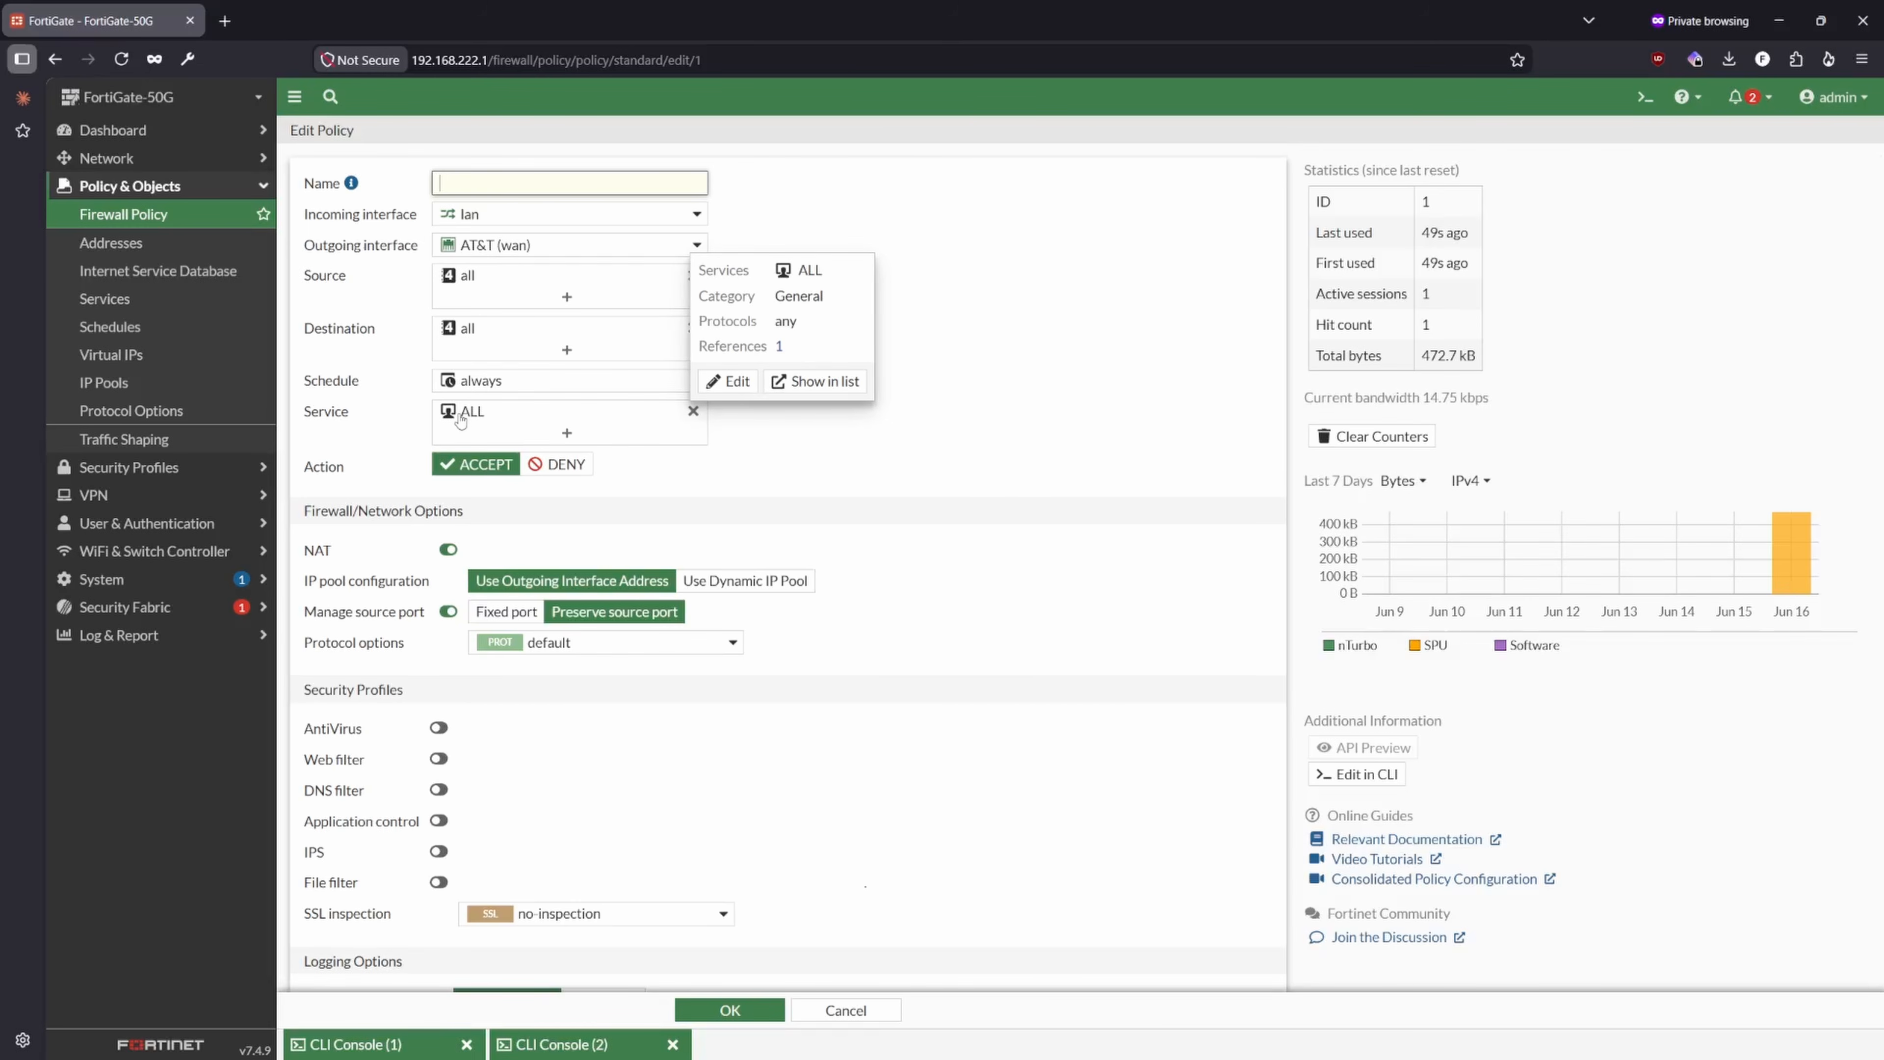
- Look through the policy's selectable services and the options for creating new ones, keeping the service unchanged
left_click(498, 424)
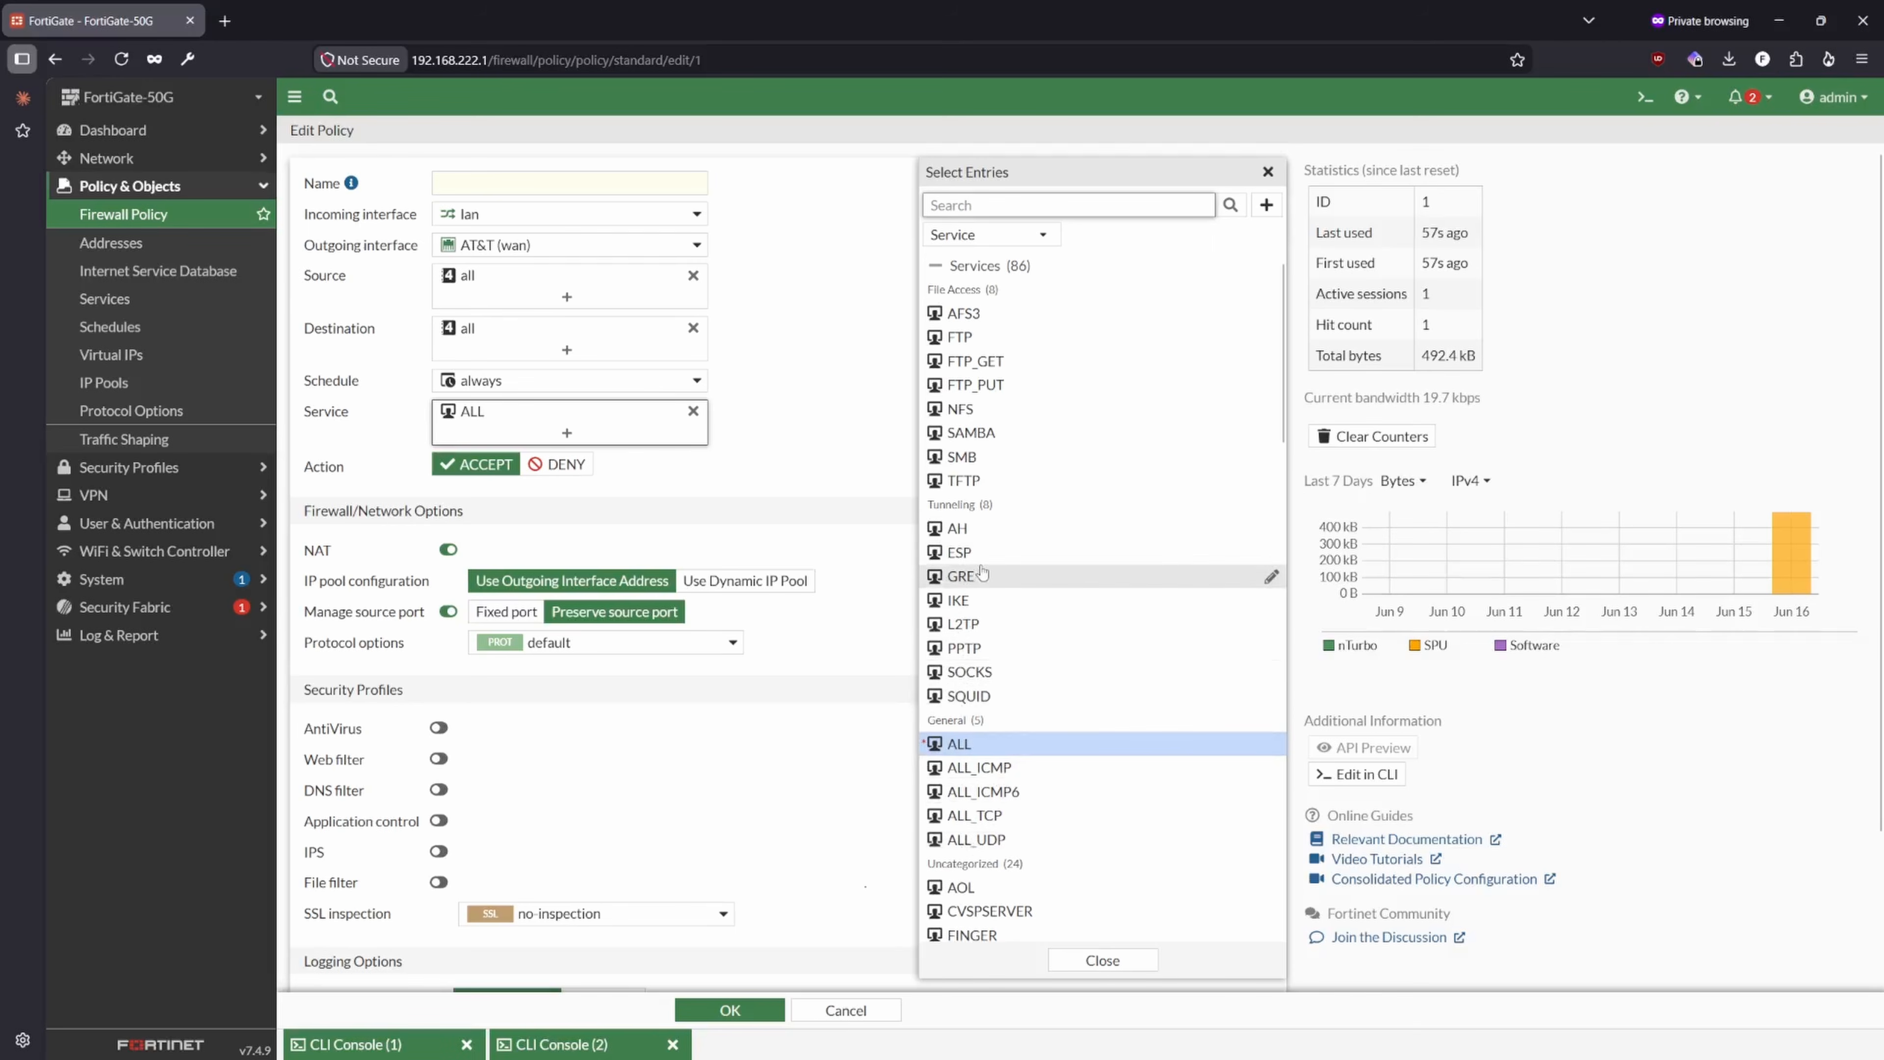
scroll(993, 339, "down", 3)
left_click(1266, 204)
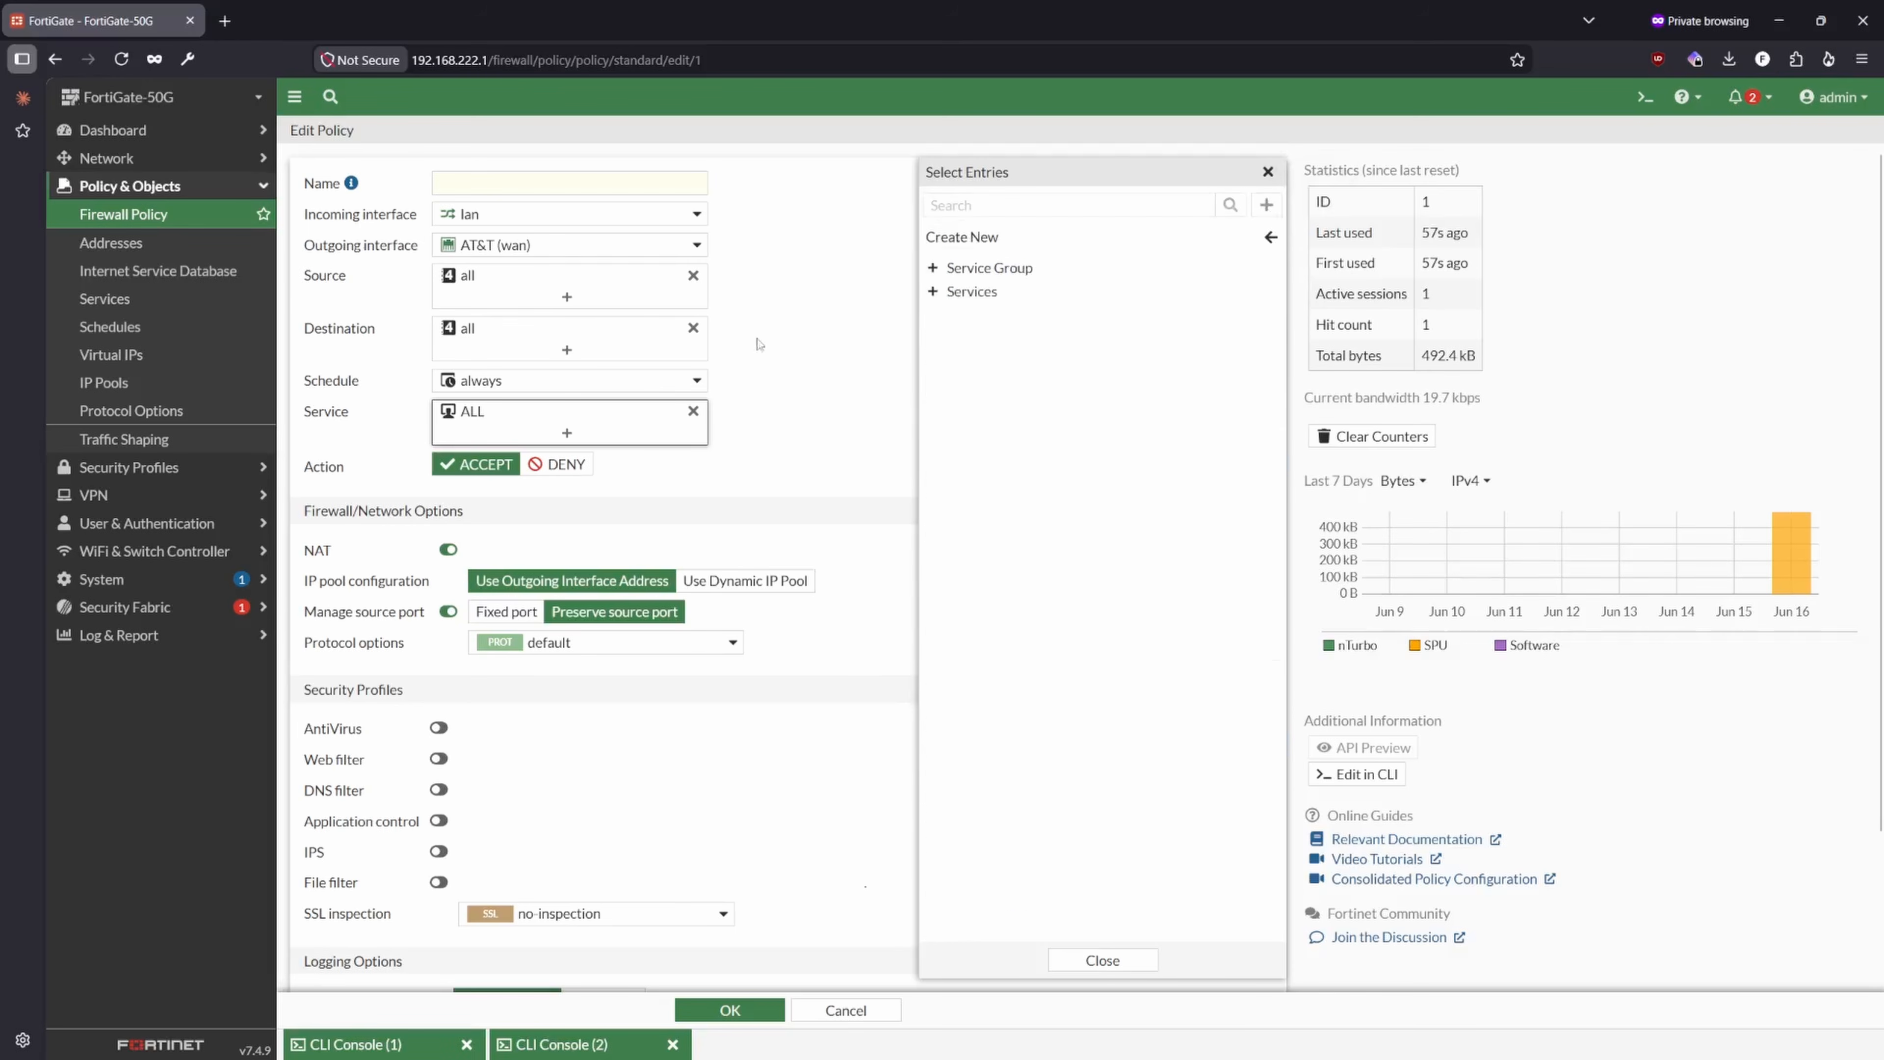
left_click(1111, 966)
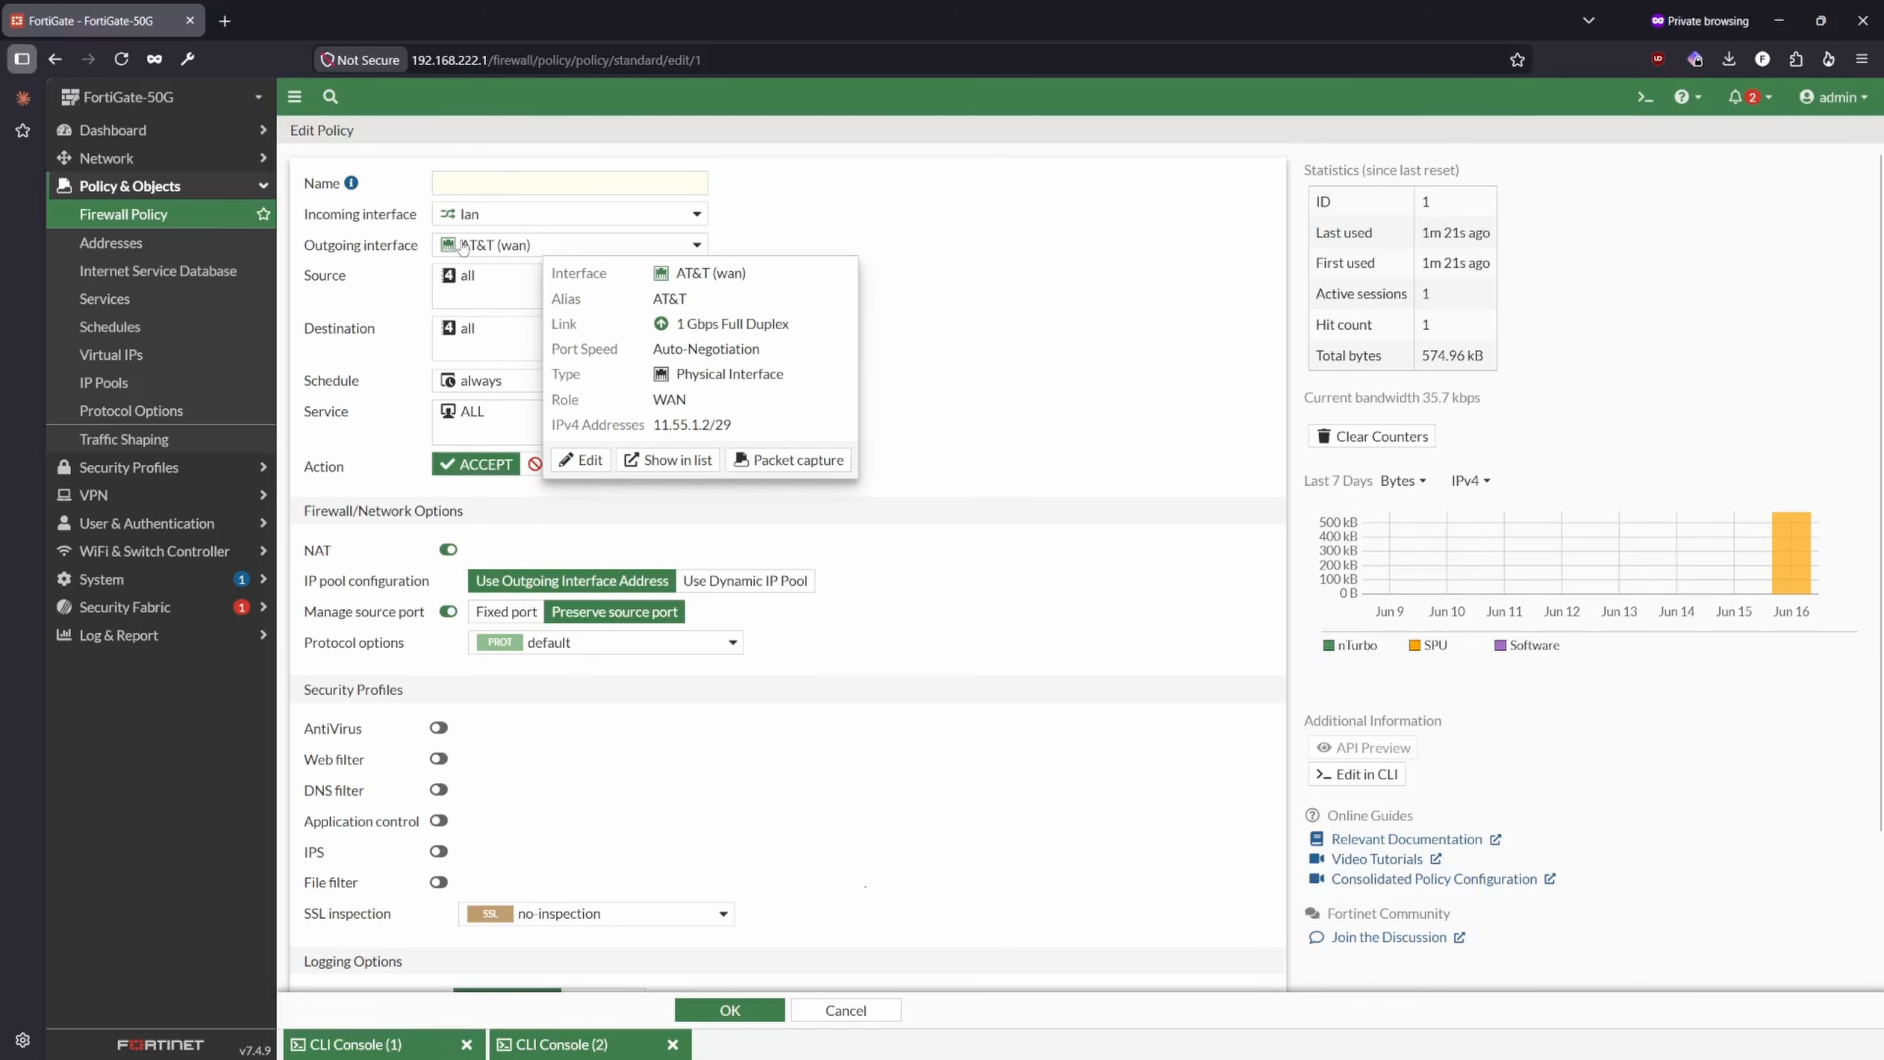
- Compare the IP addresses of the lan and AT&T (wan) interfaces in the network interface list
left_click(122, 158)
left_click(123, 185)
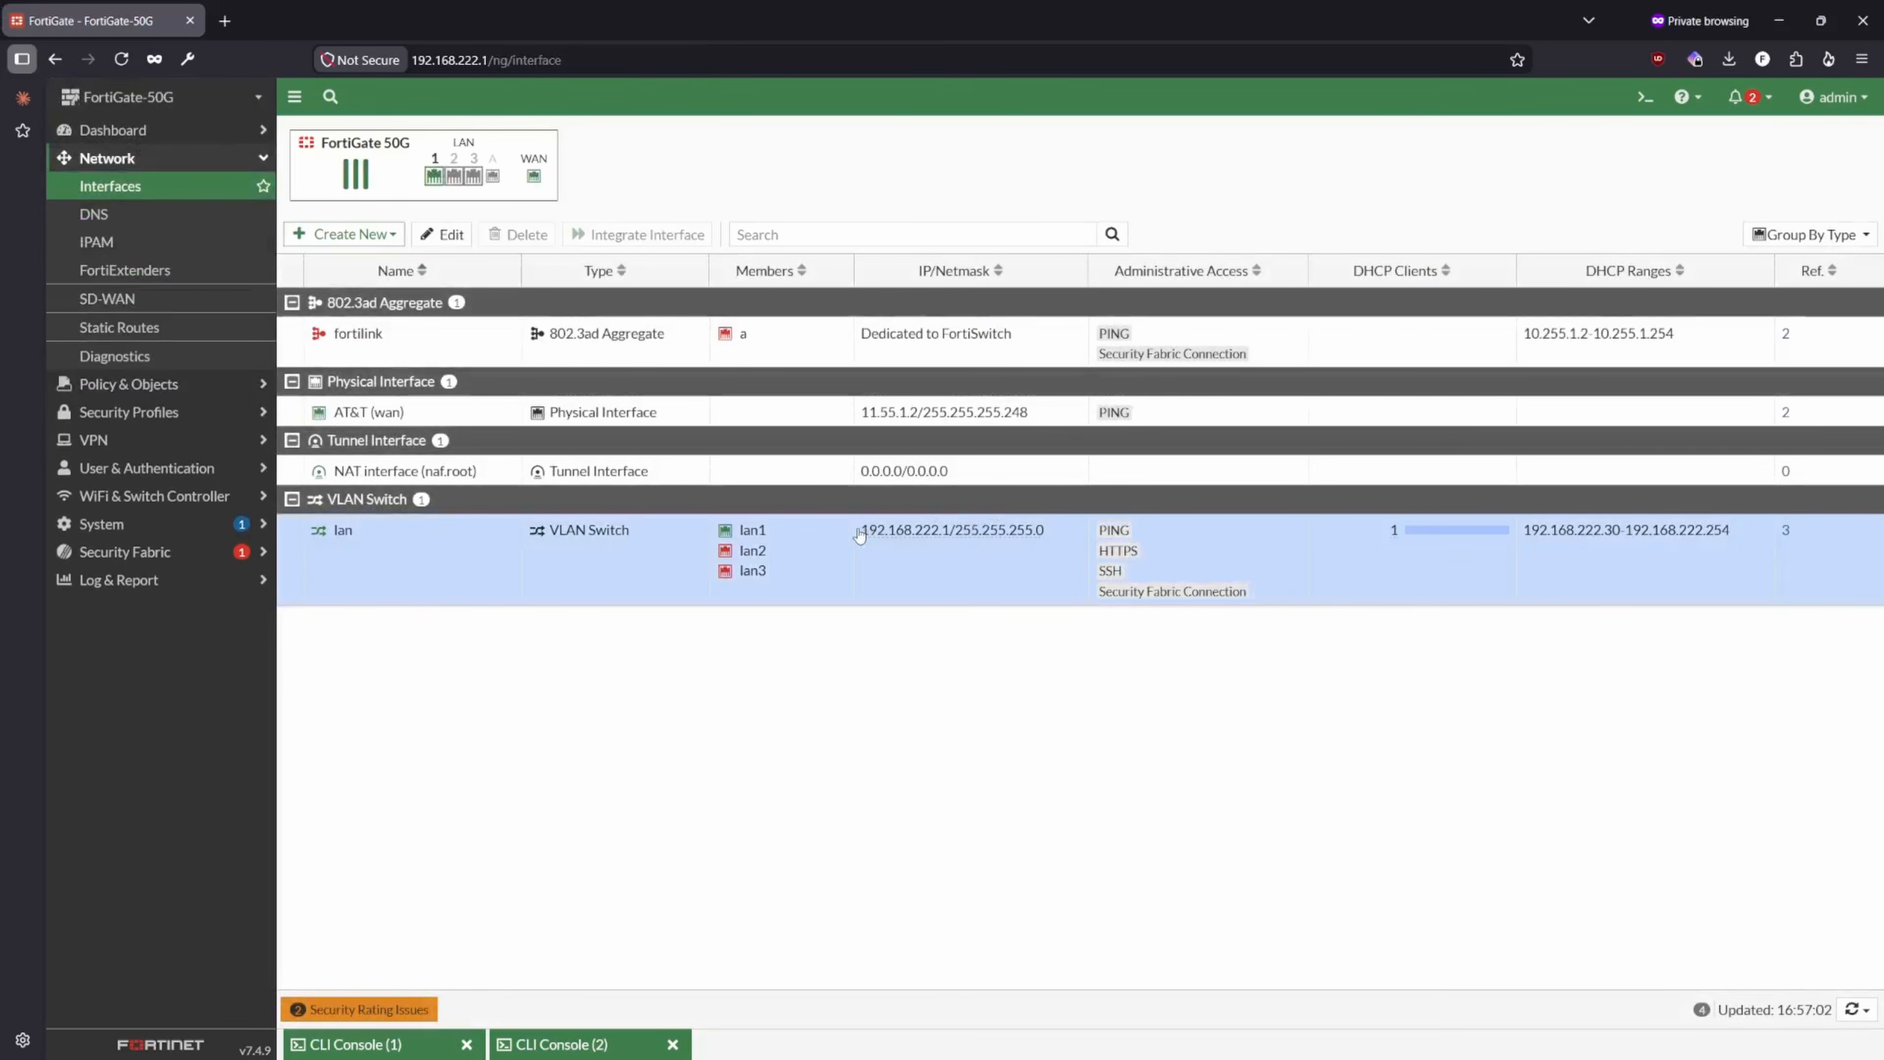
left_click_drag(859, 531, 953, 534)
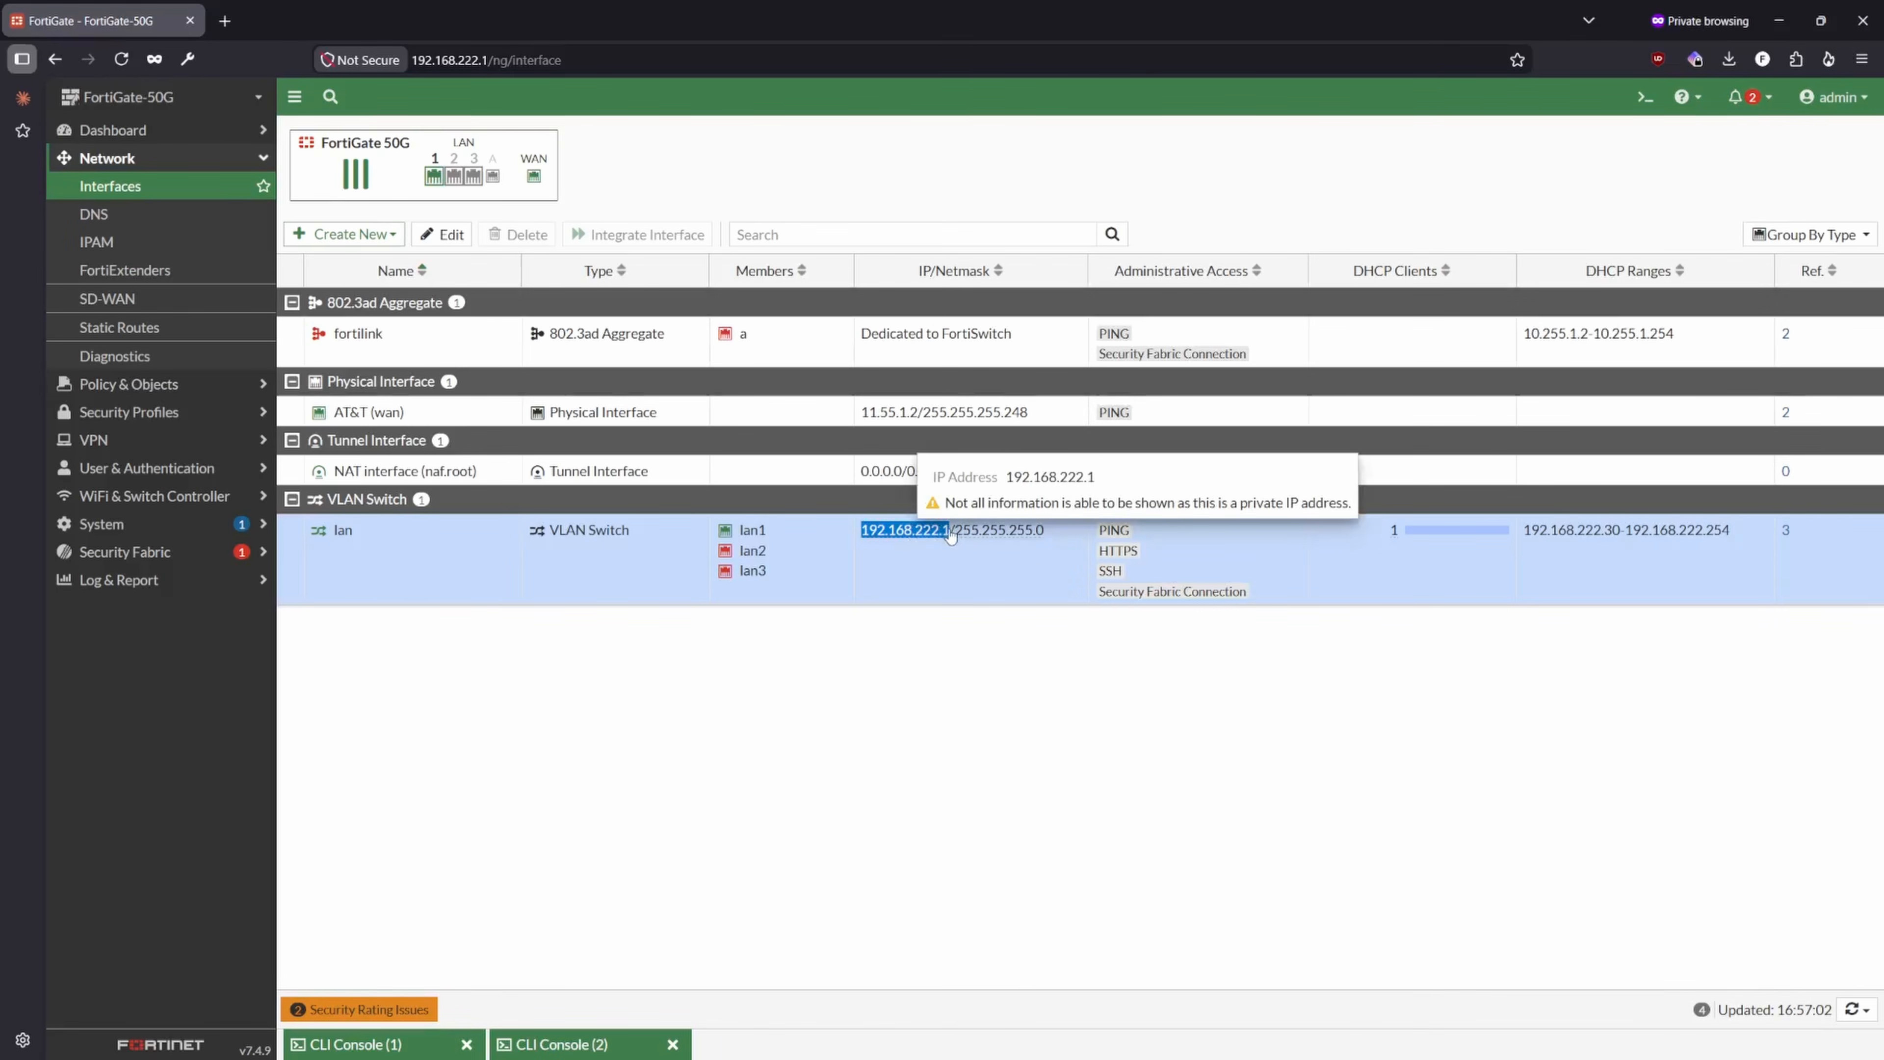
left_click_drag(916, 410, 858, 420)
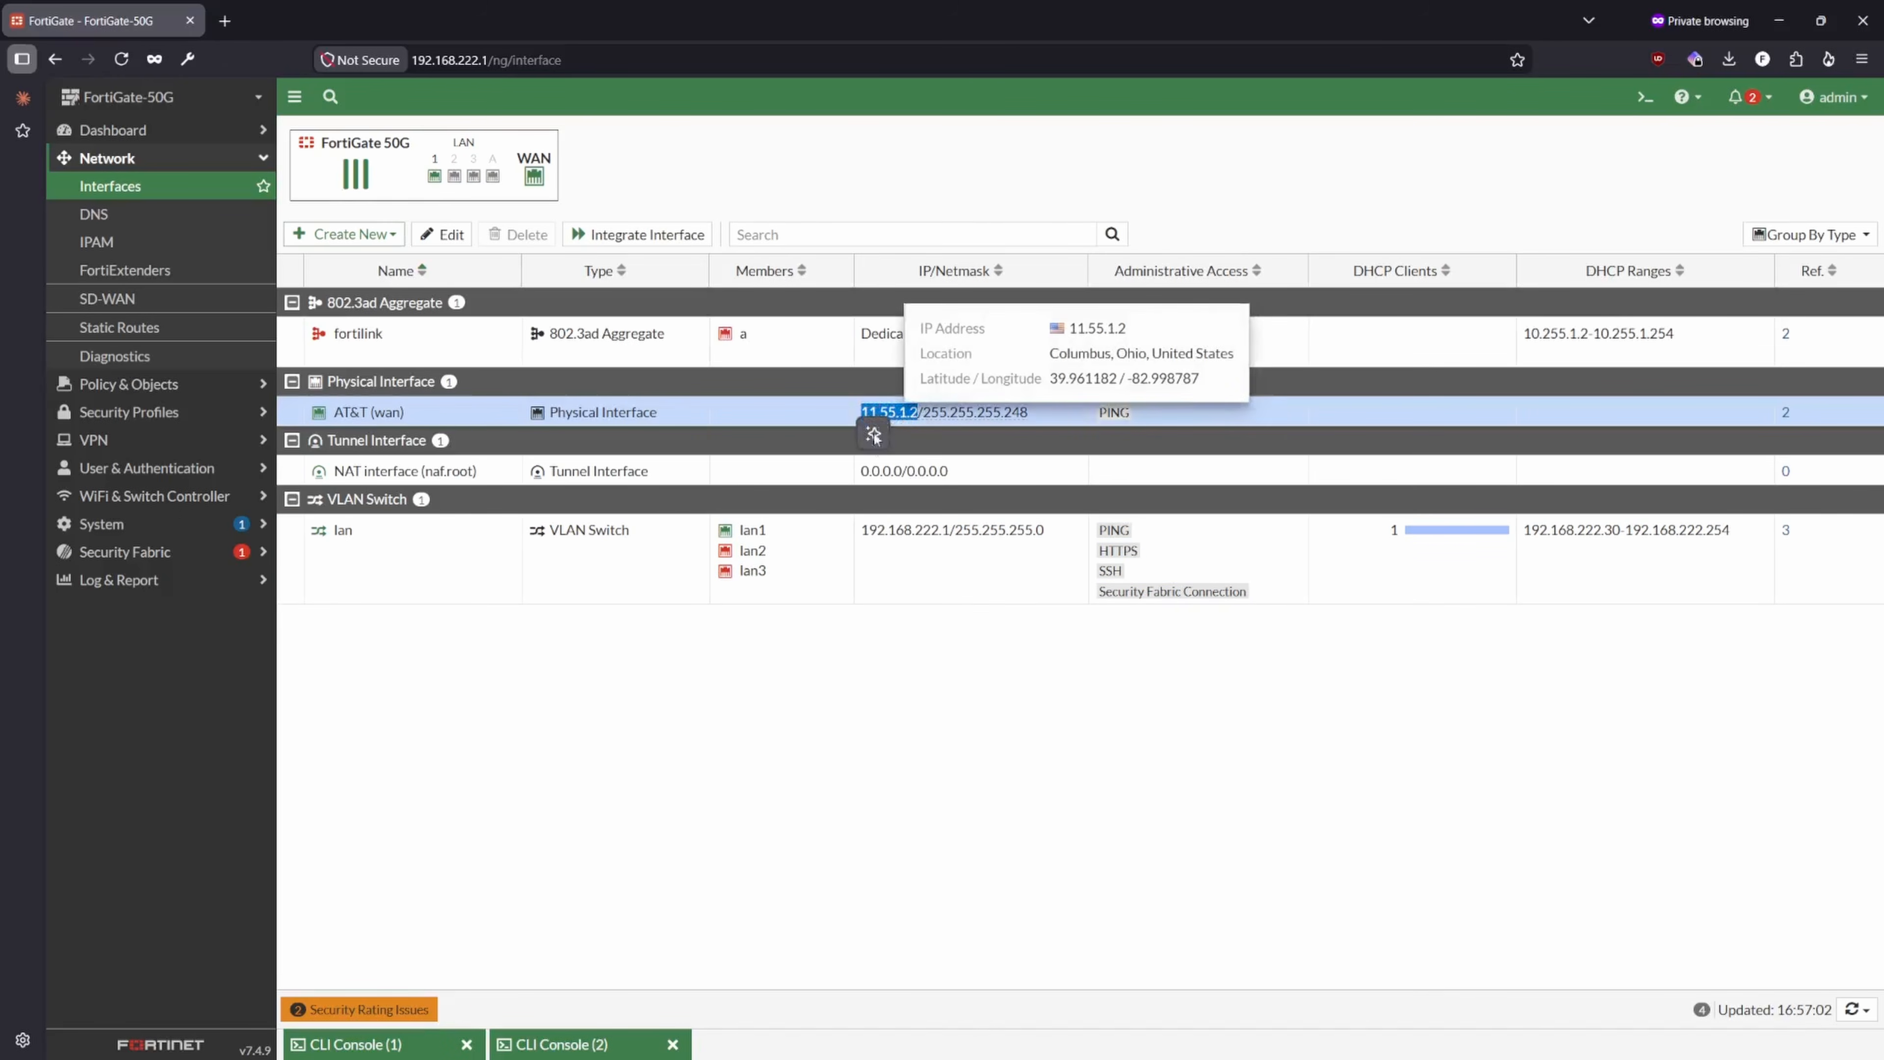
left_click(838, 760)
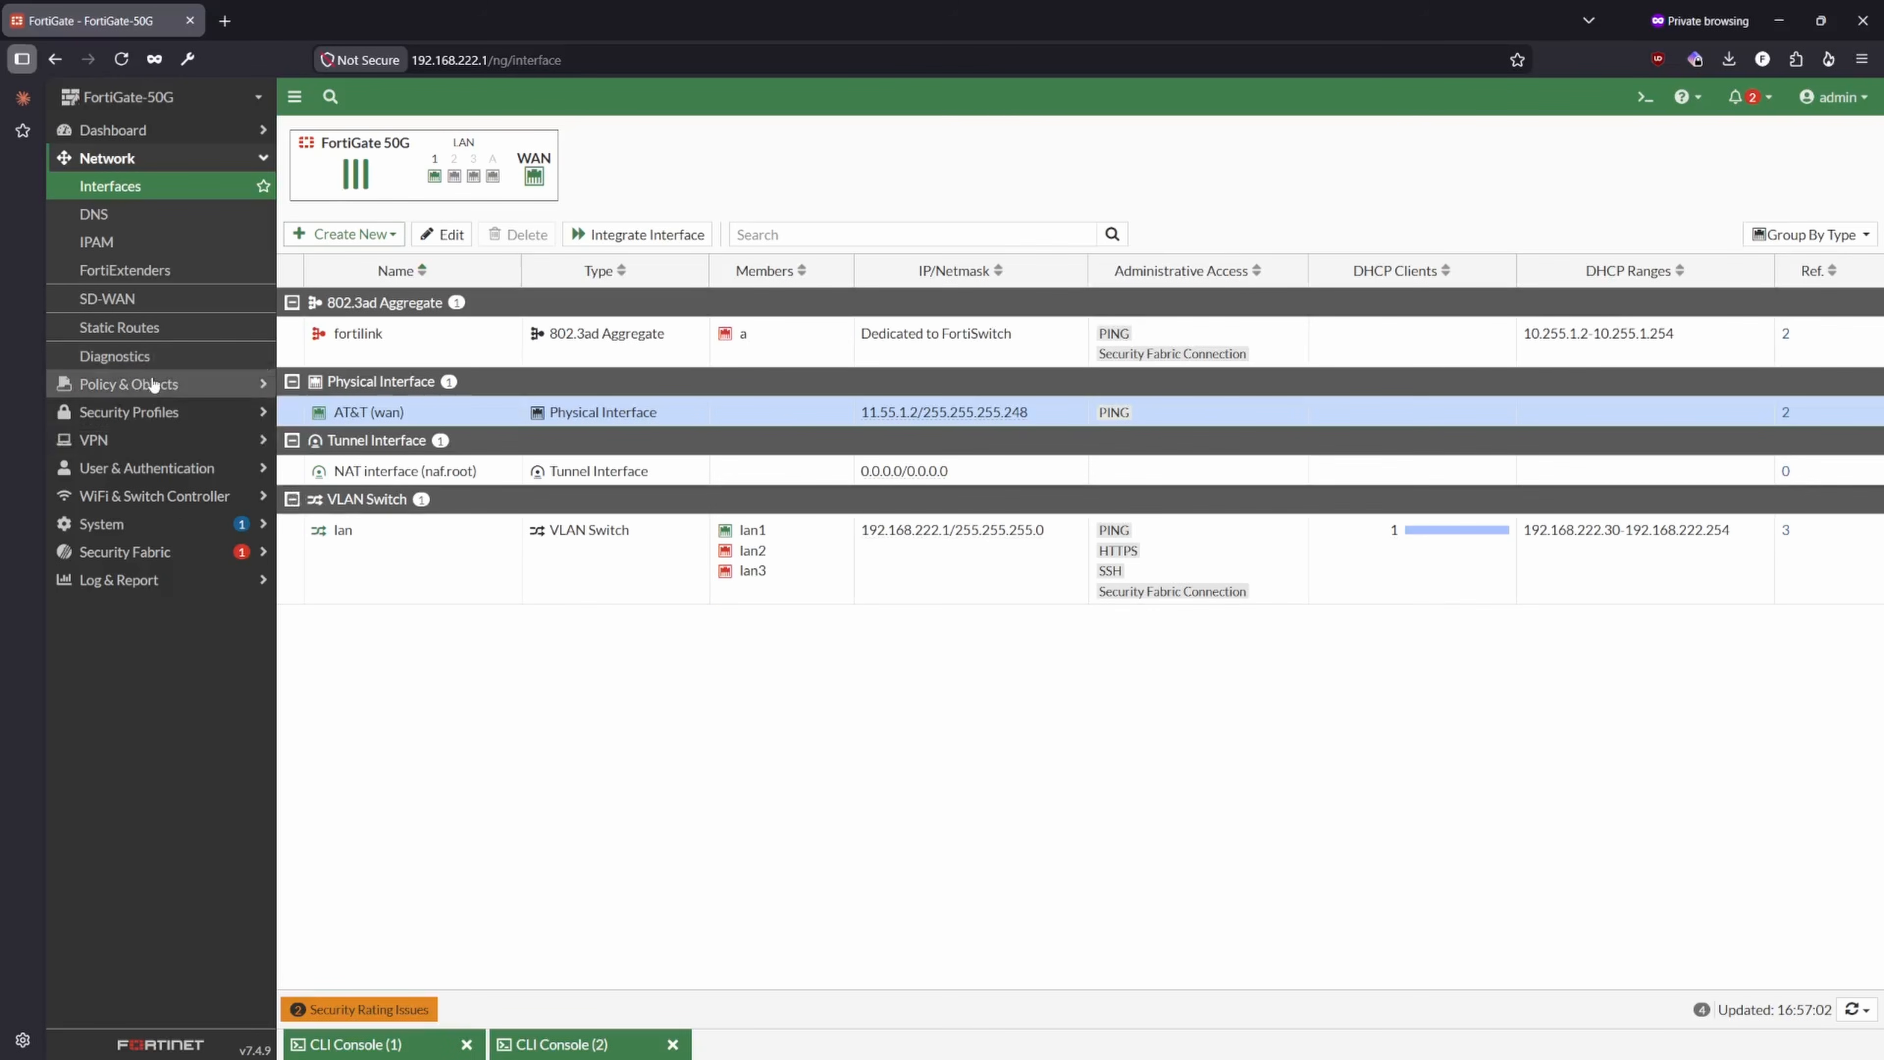
- Reopen the lan to AT&T (wan) policy and check its NAT setting and outgoing interface details
left_click(137, 386)
left_click(125, 212)
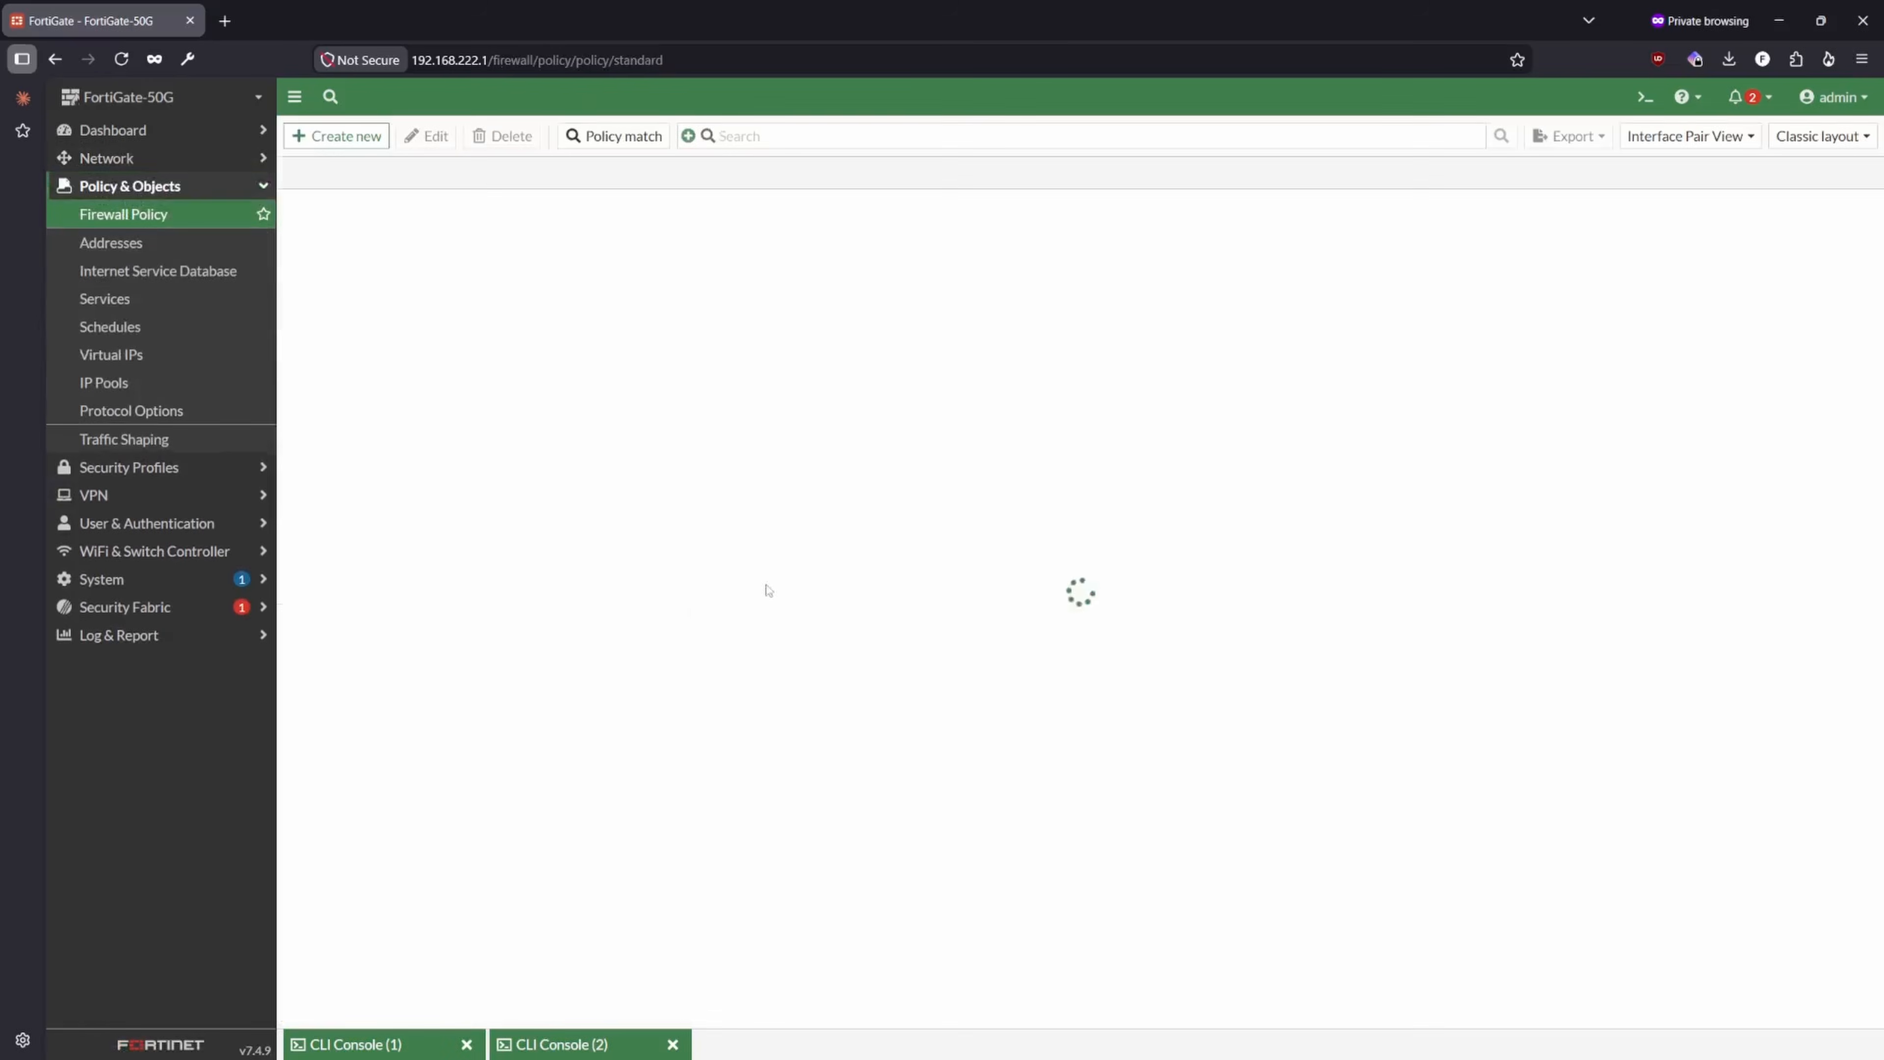
double_click(359, 233)
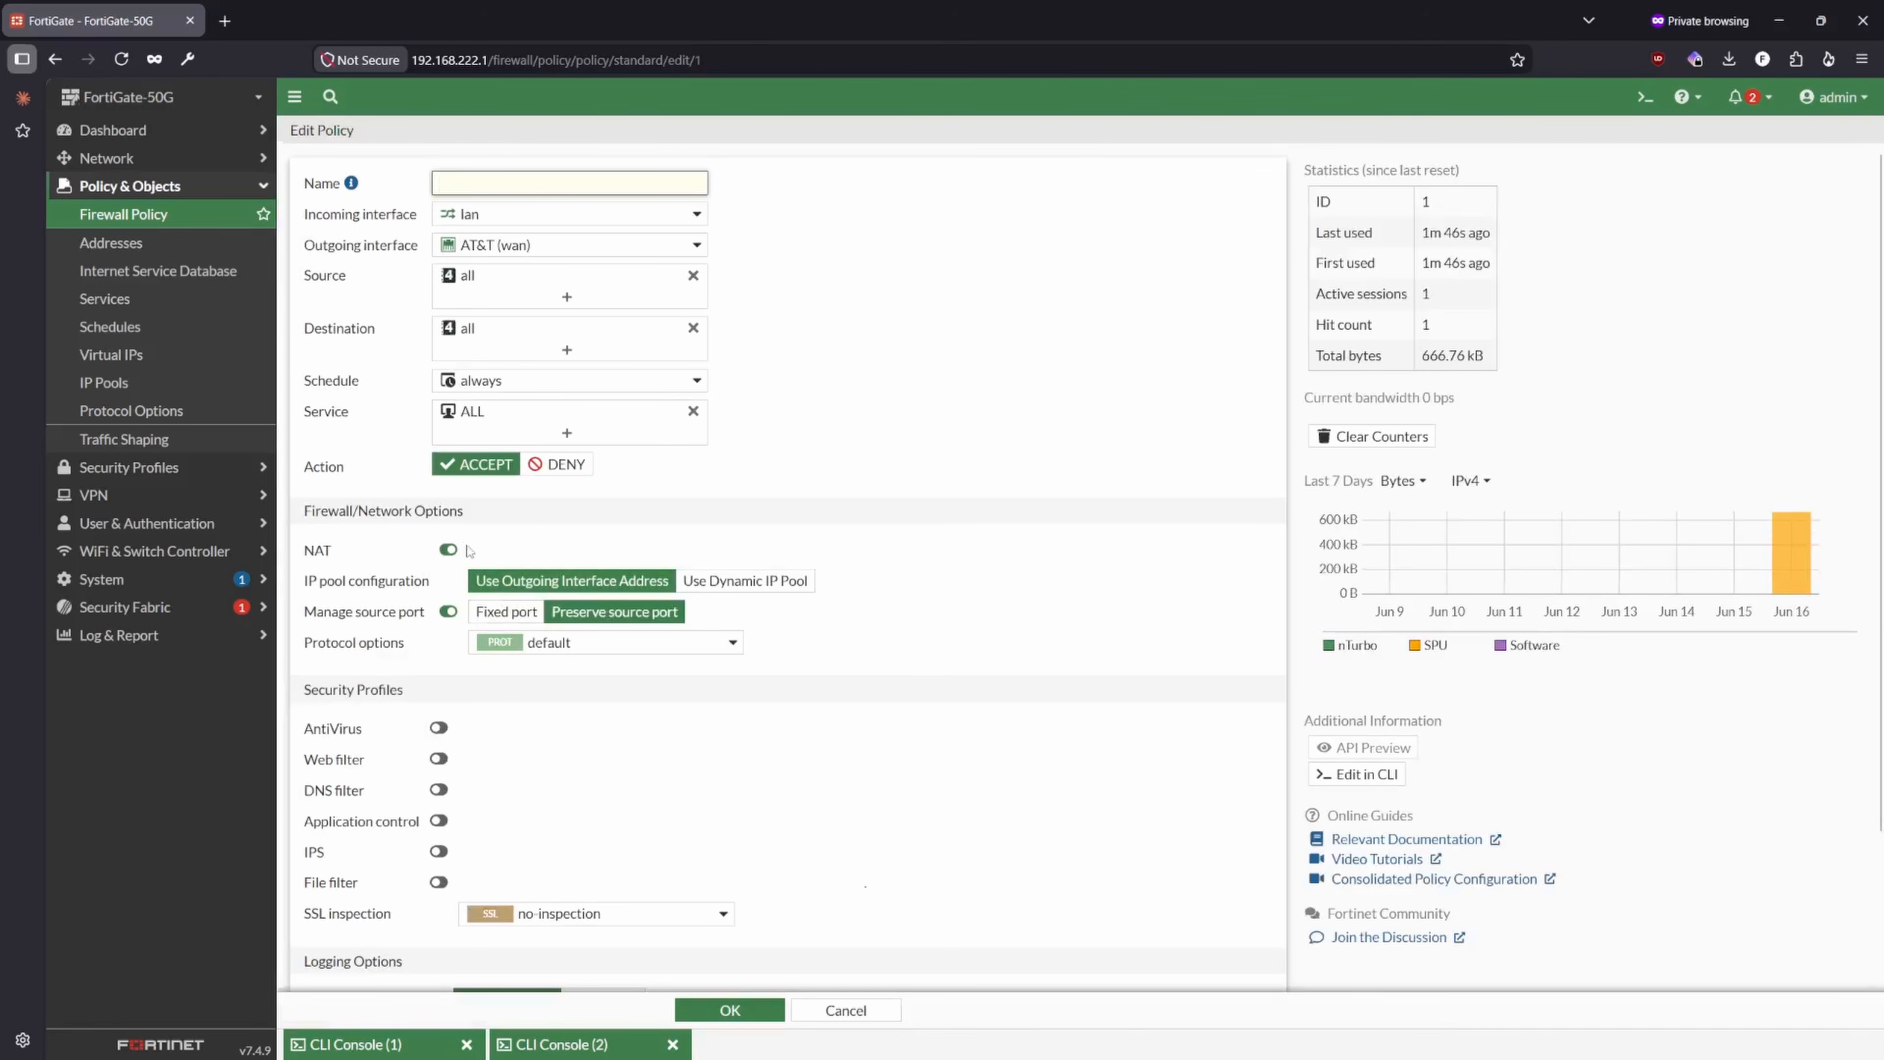
left_click(448, 550)
left_click(421, 553)
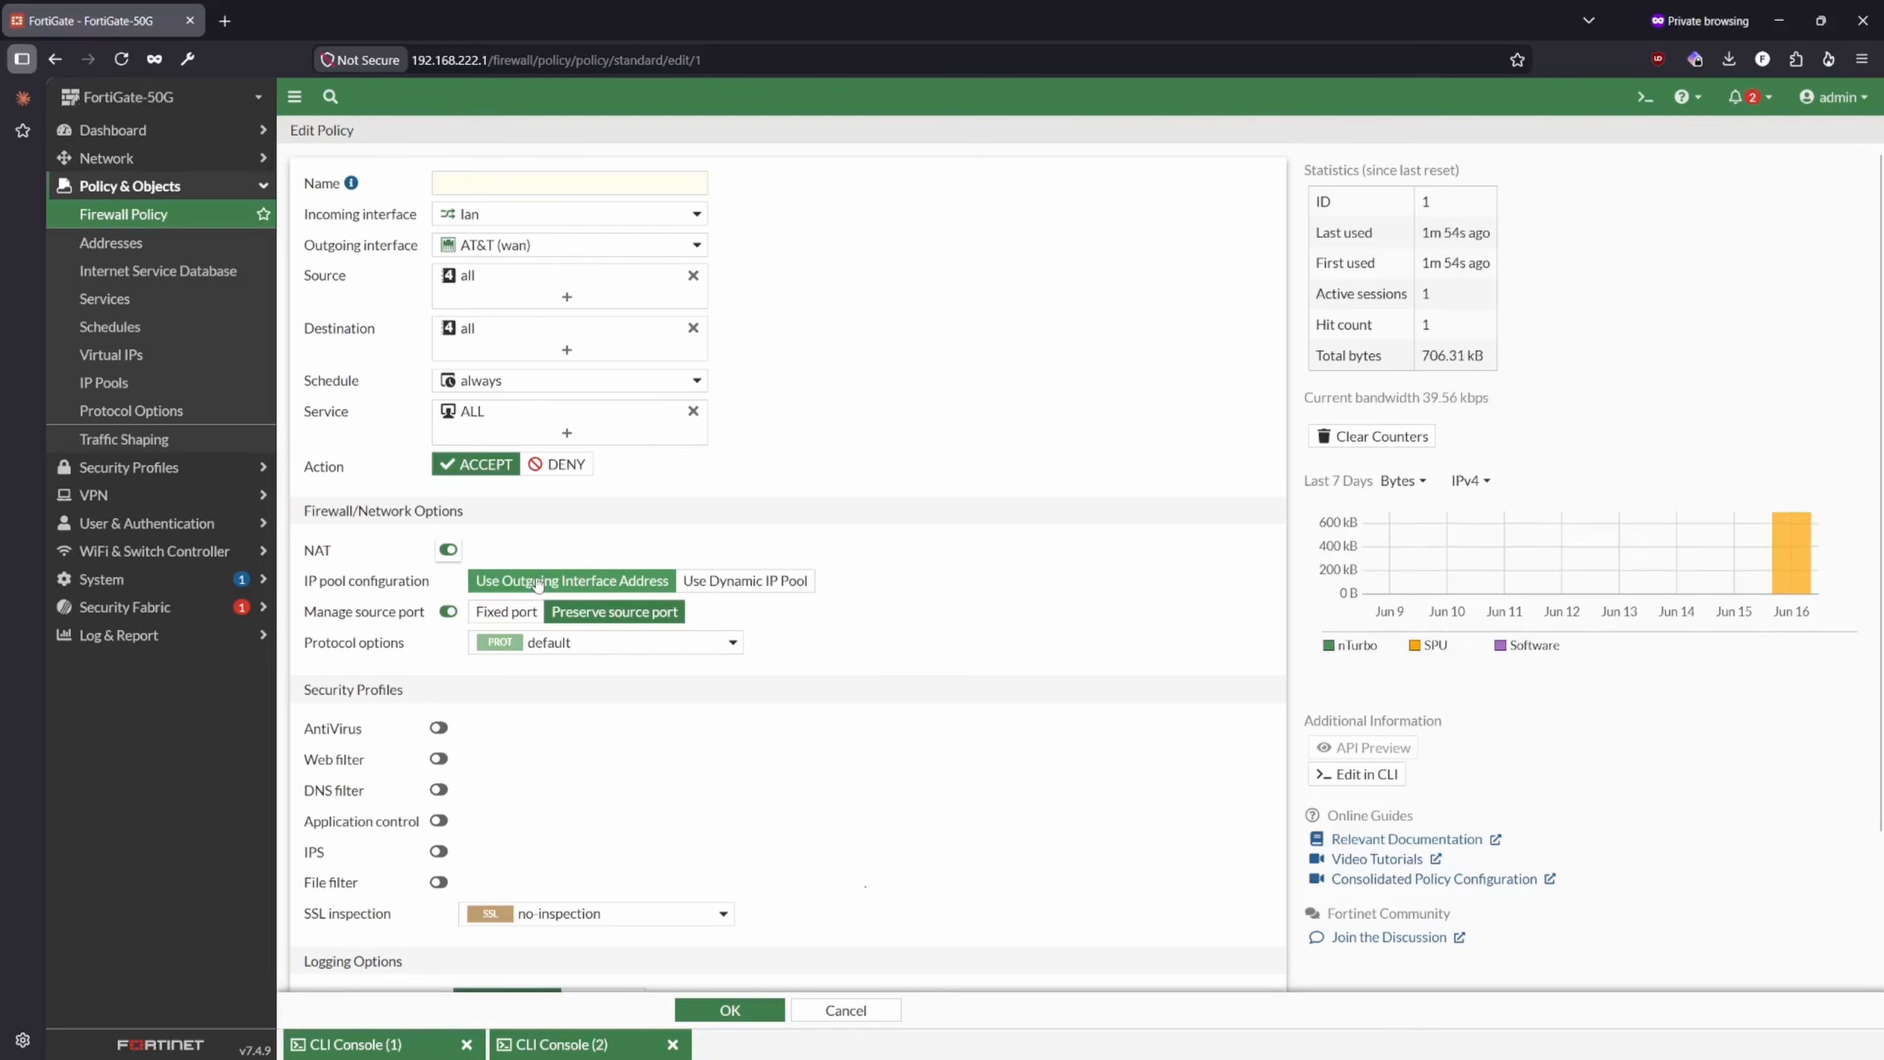
mouse_move(450, 255)
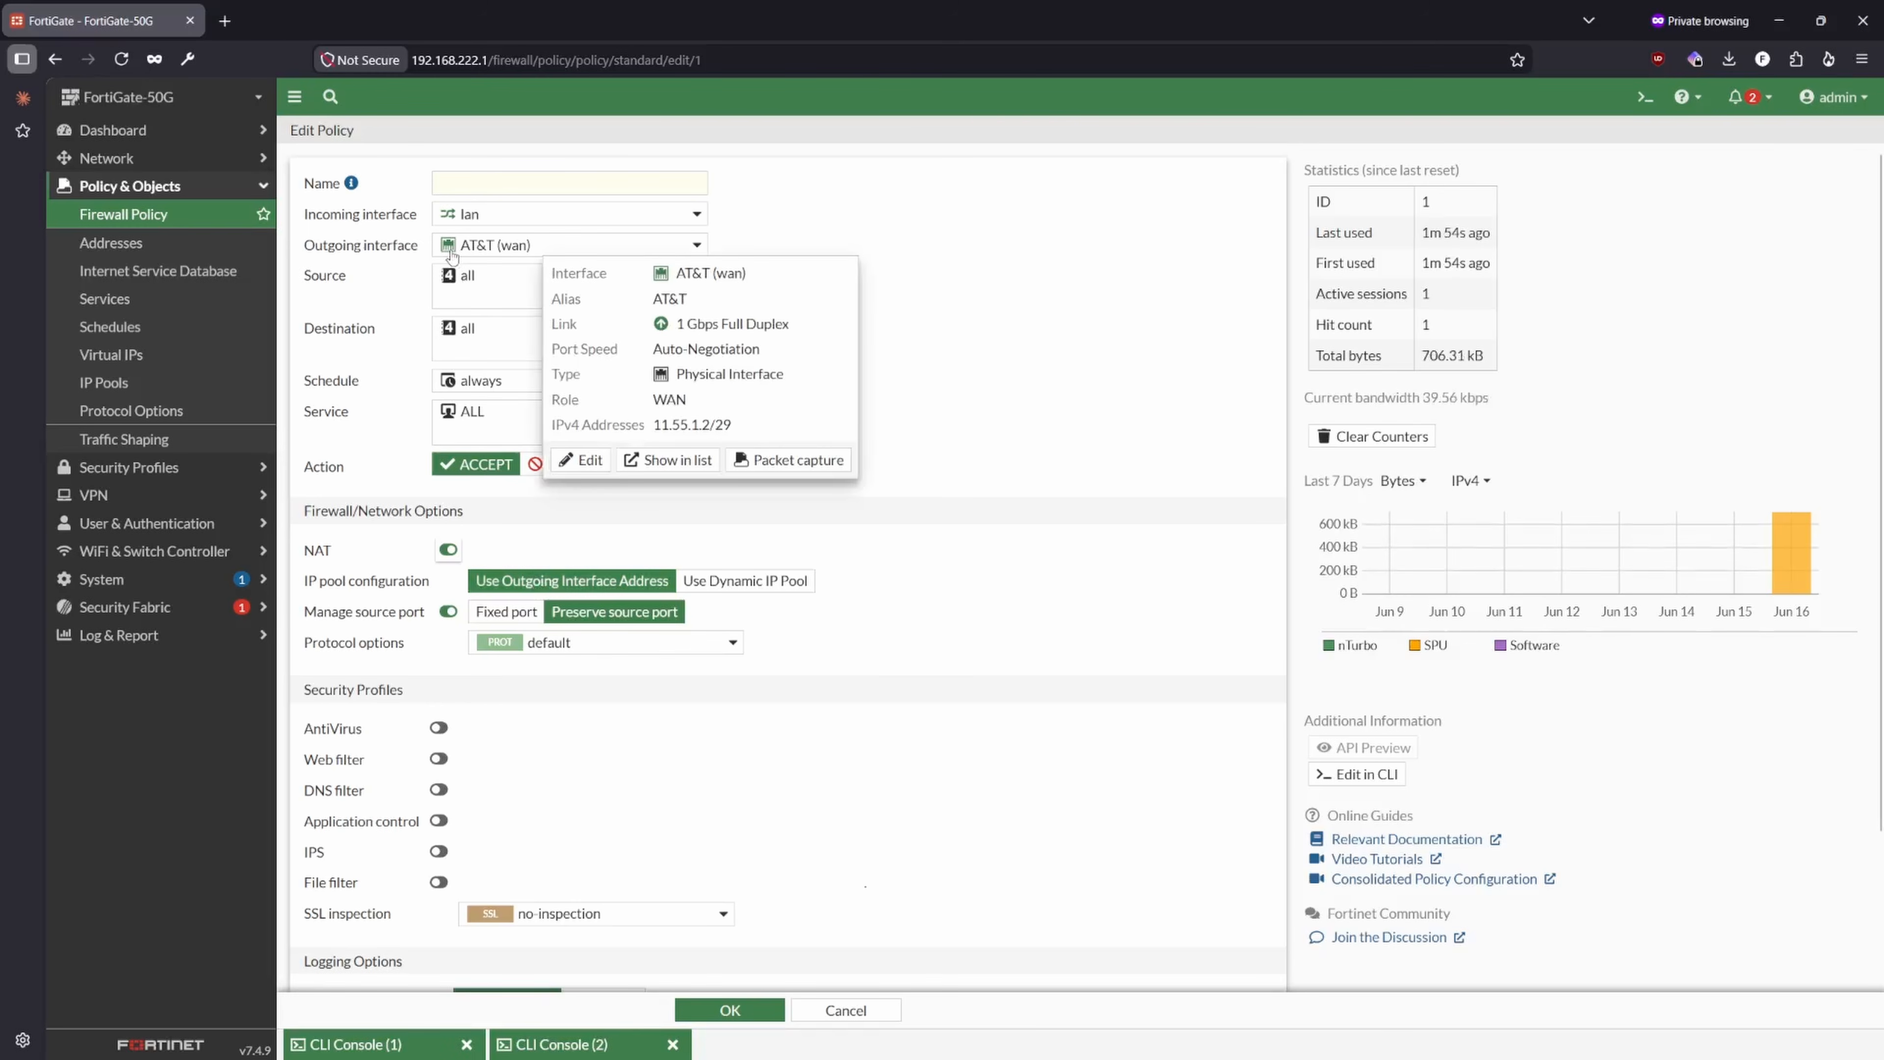
- Return to the network interface list and highlight the AT&T (wan) IP address used for outgoing NAT
left_click(106, 158)
left_click(111, 186)
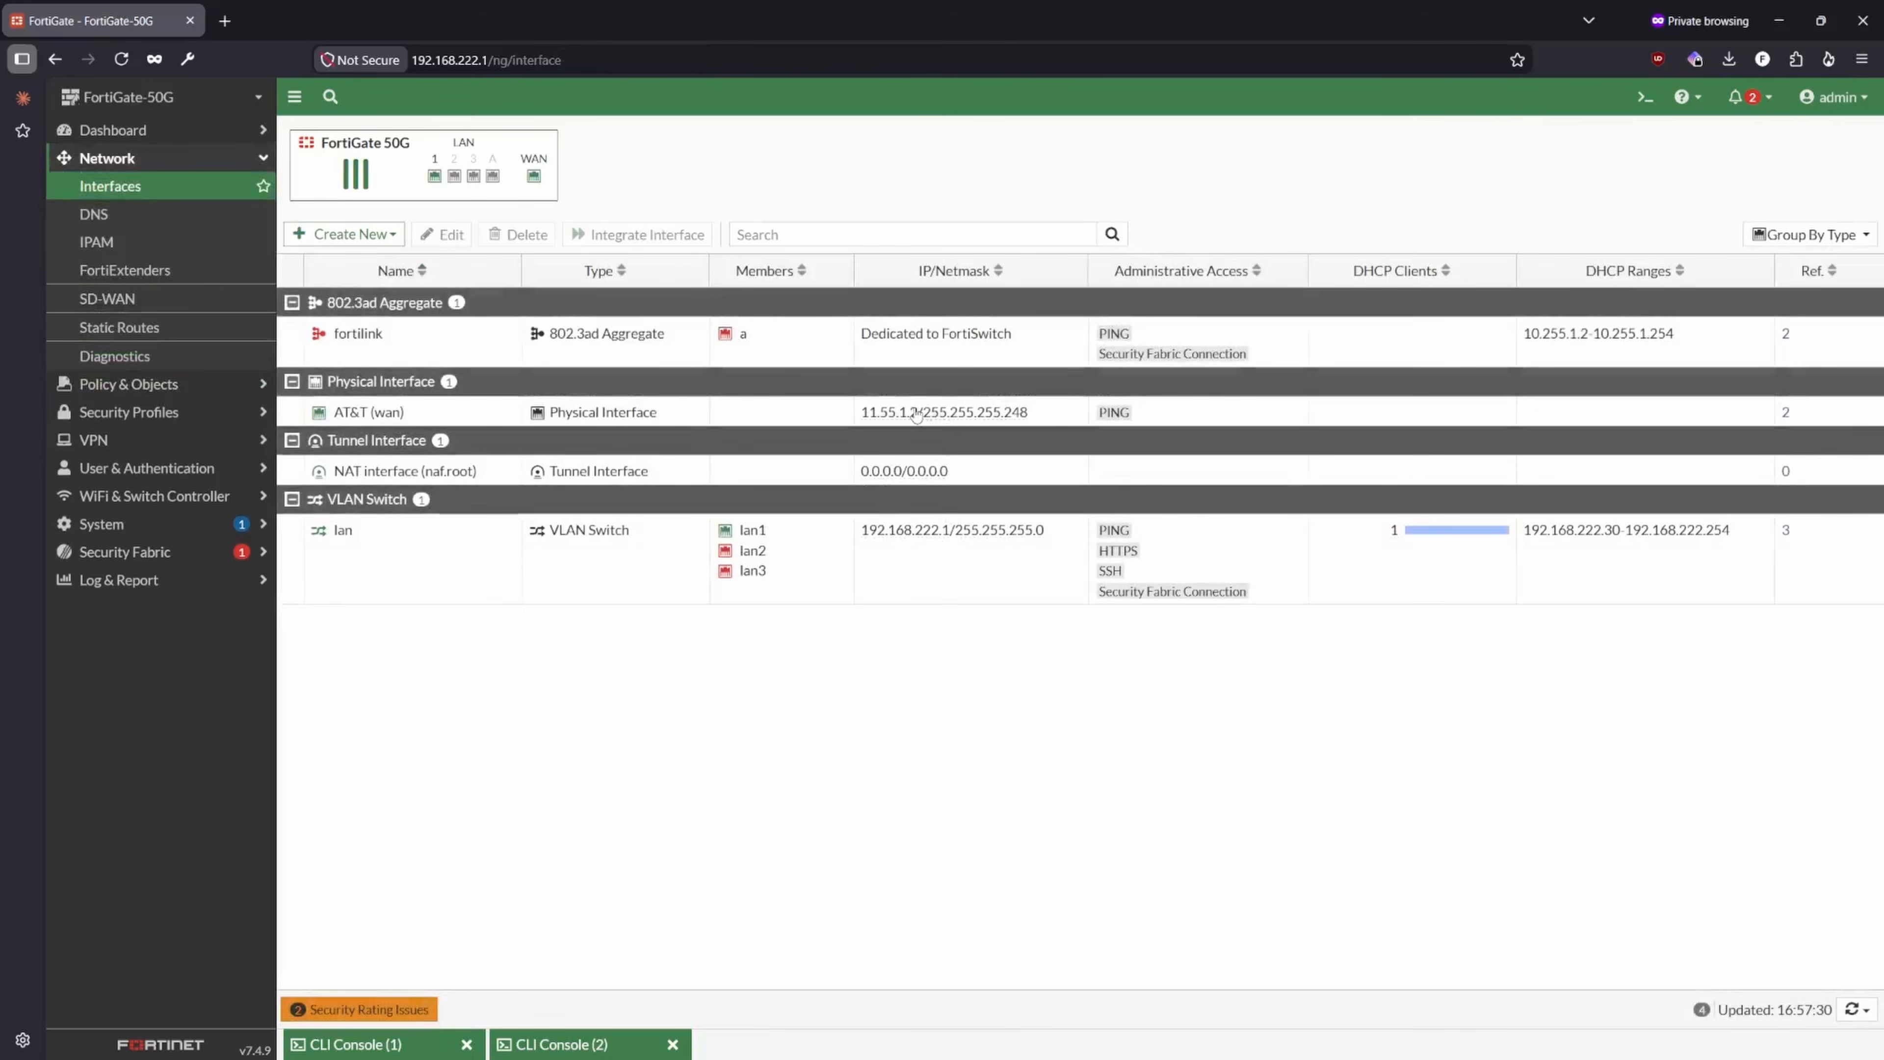
left_click_drag(920, 413, 860, 415)
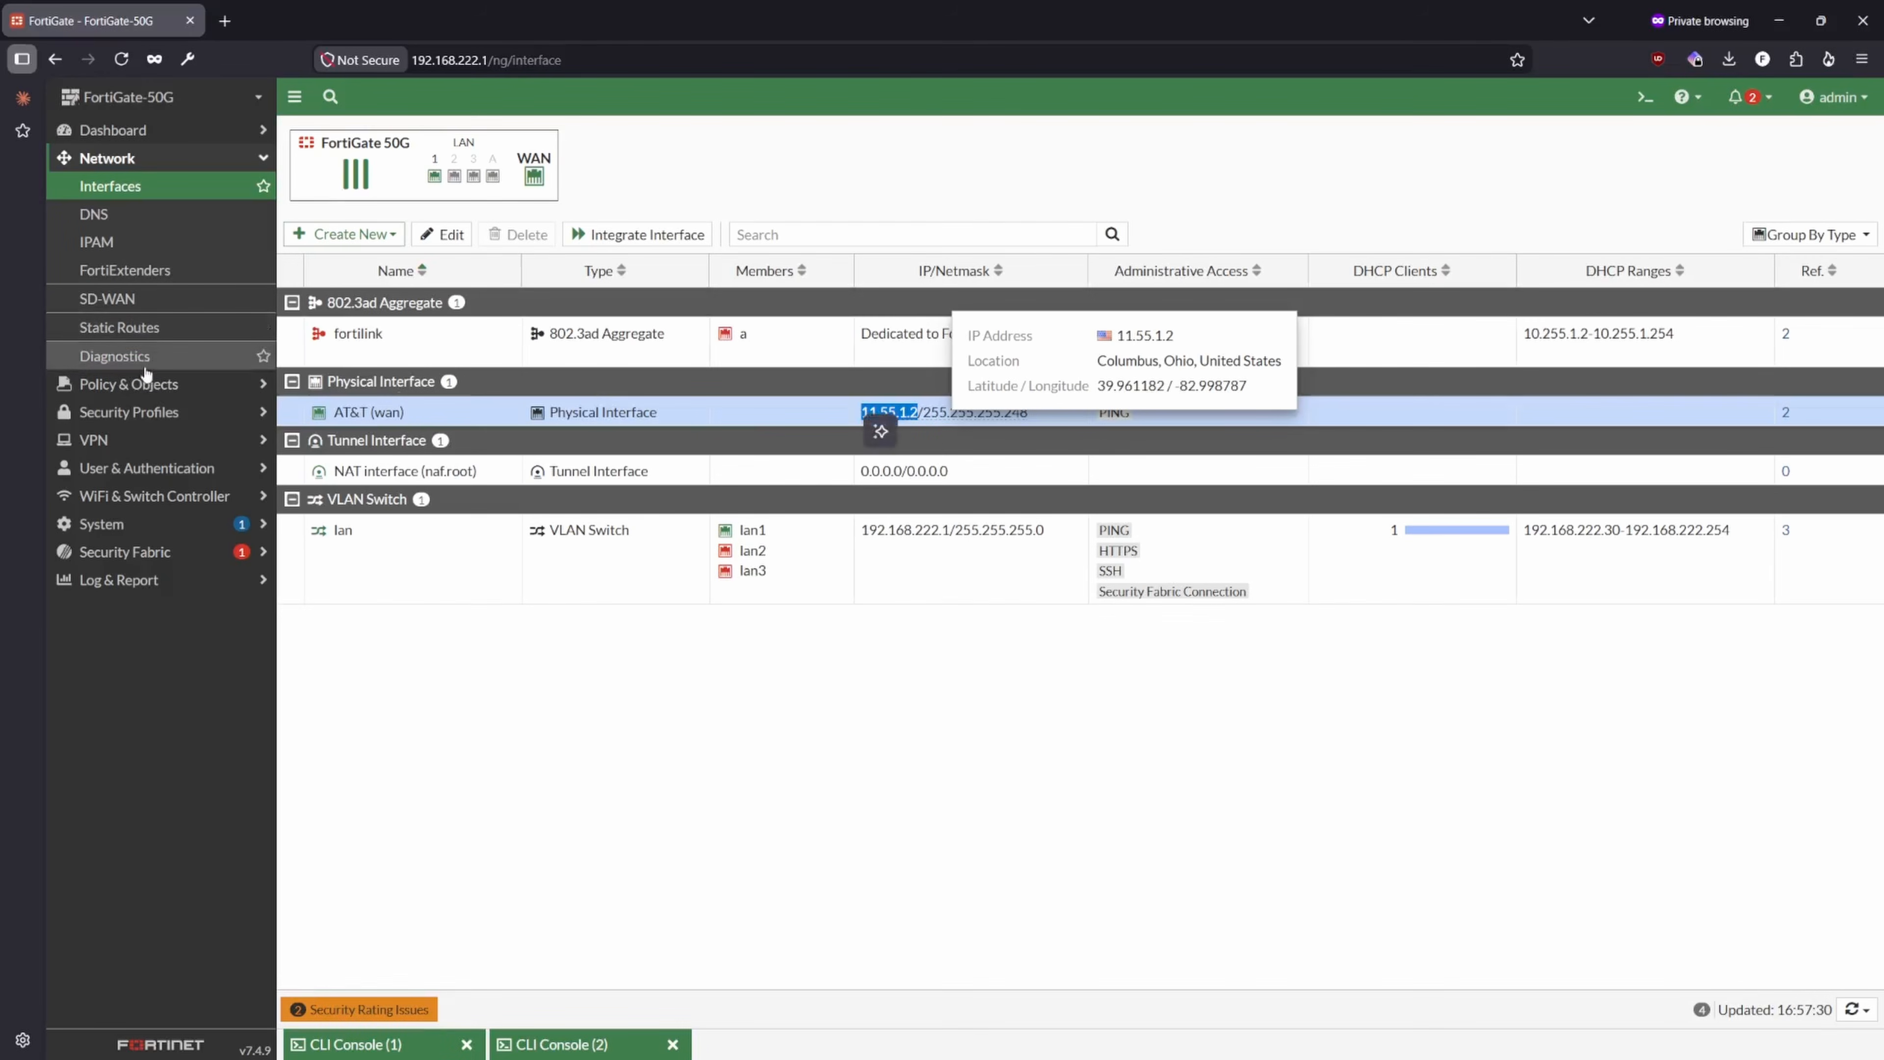
- Open the lan to AT&T (wan) firewall policy for editing again and review its firewall/network options down to the security profiles
left_click(140, 382)
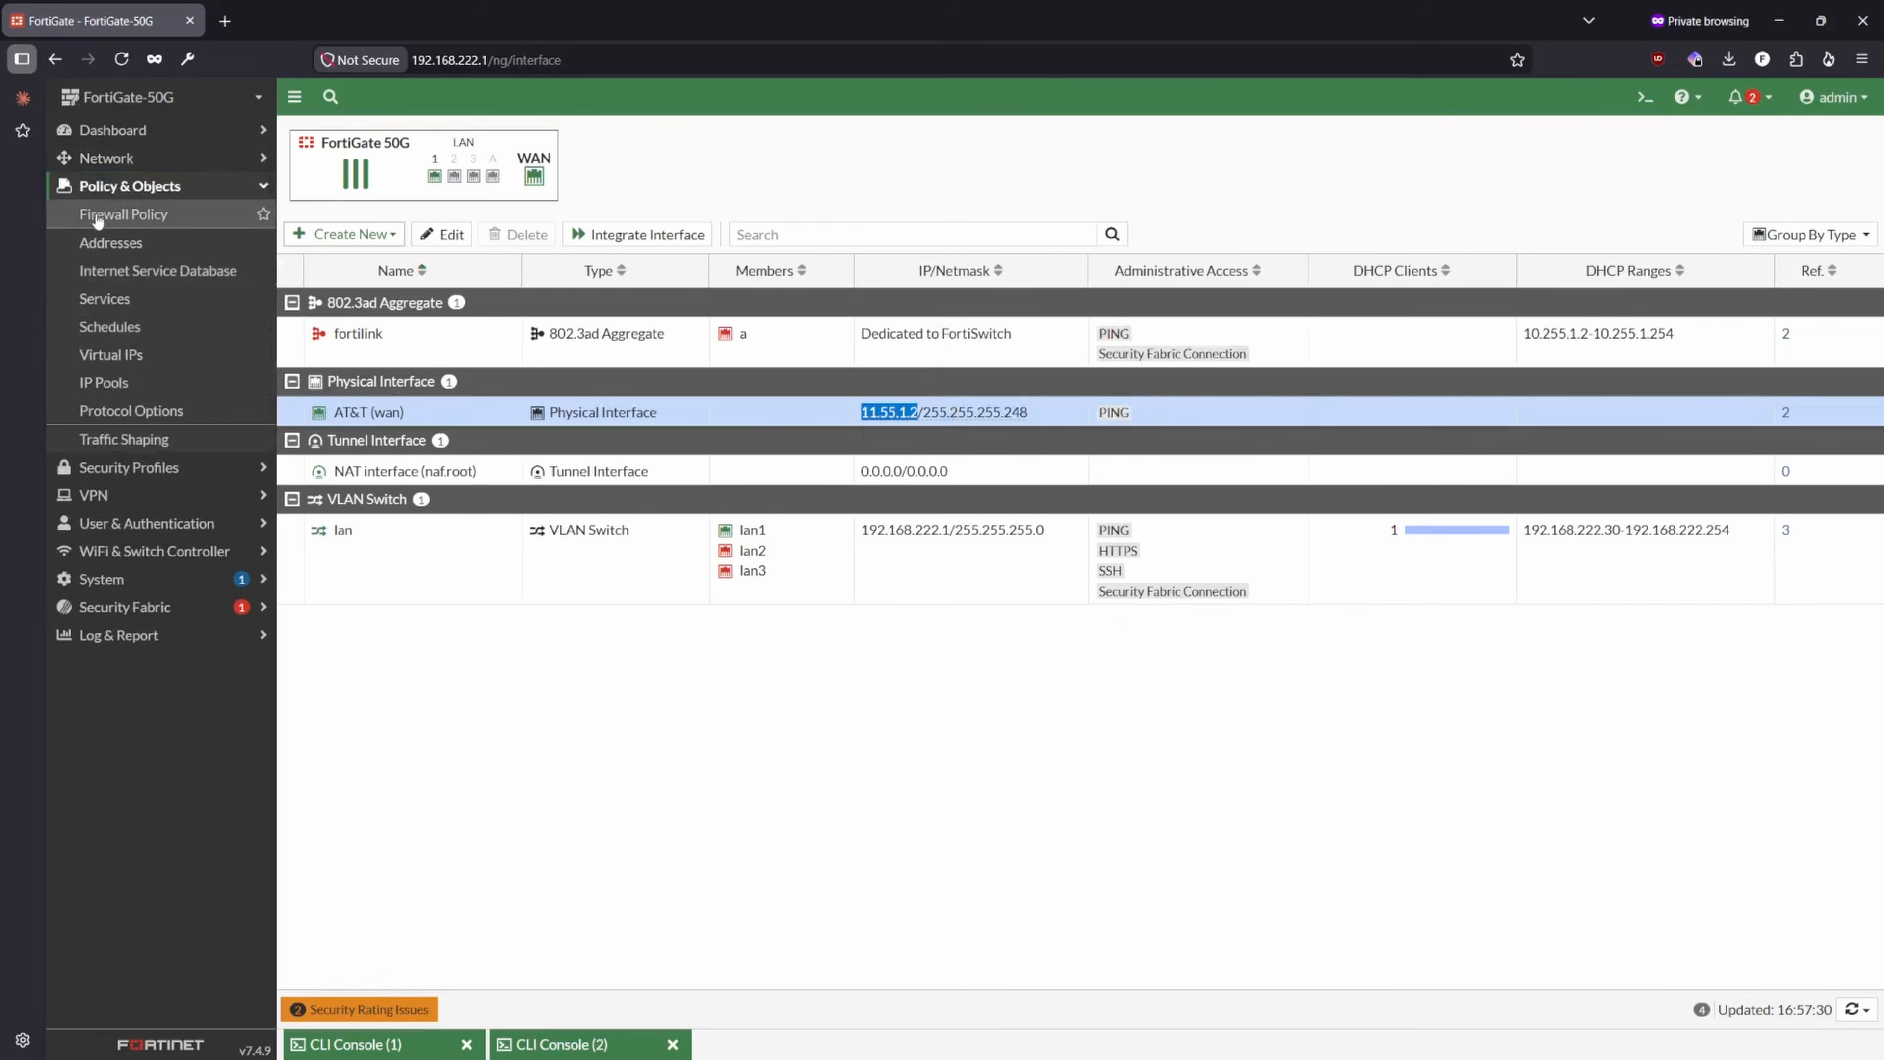
left_click(104, 214)
left_click(603, 243)
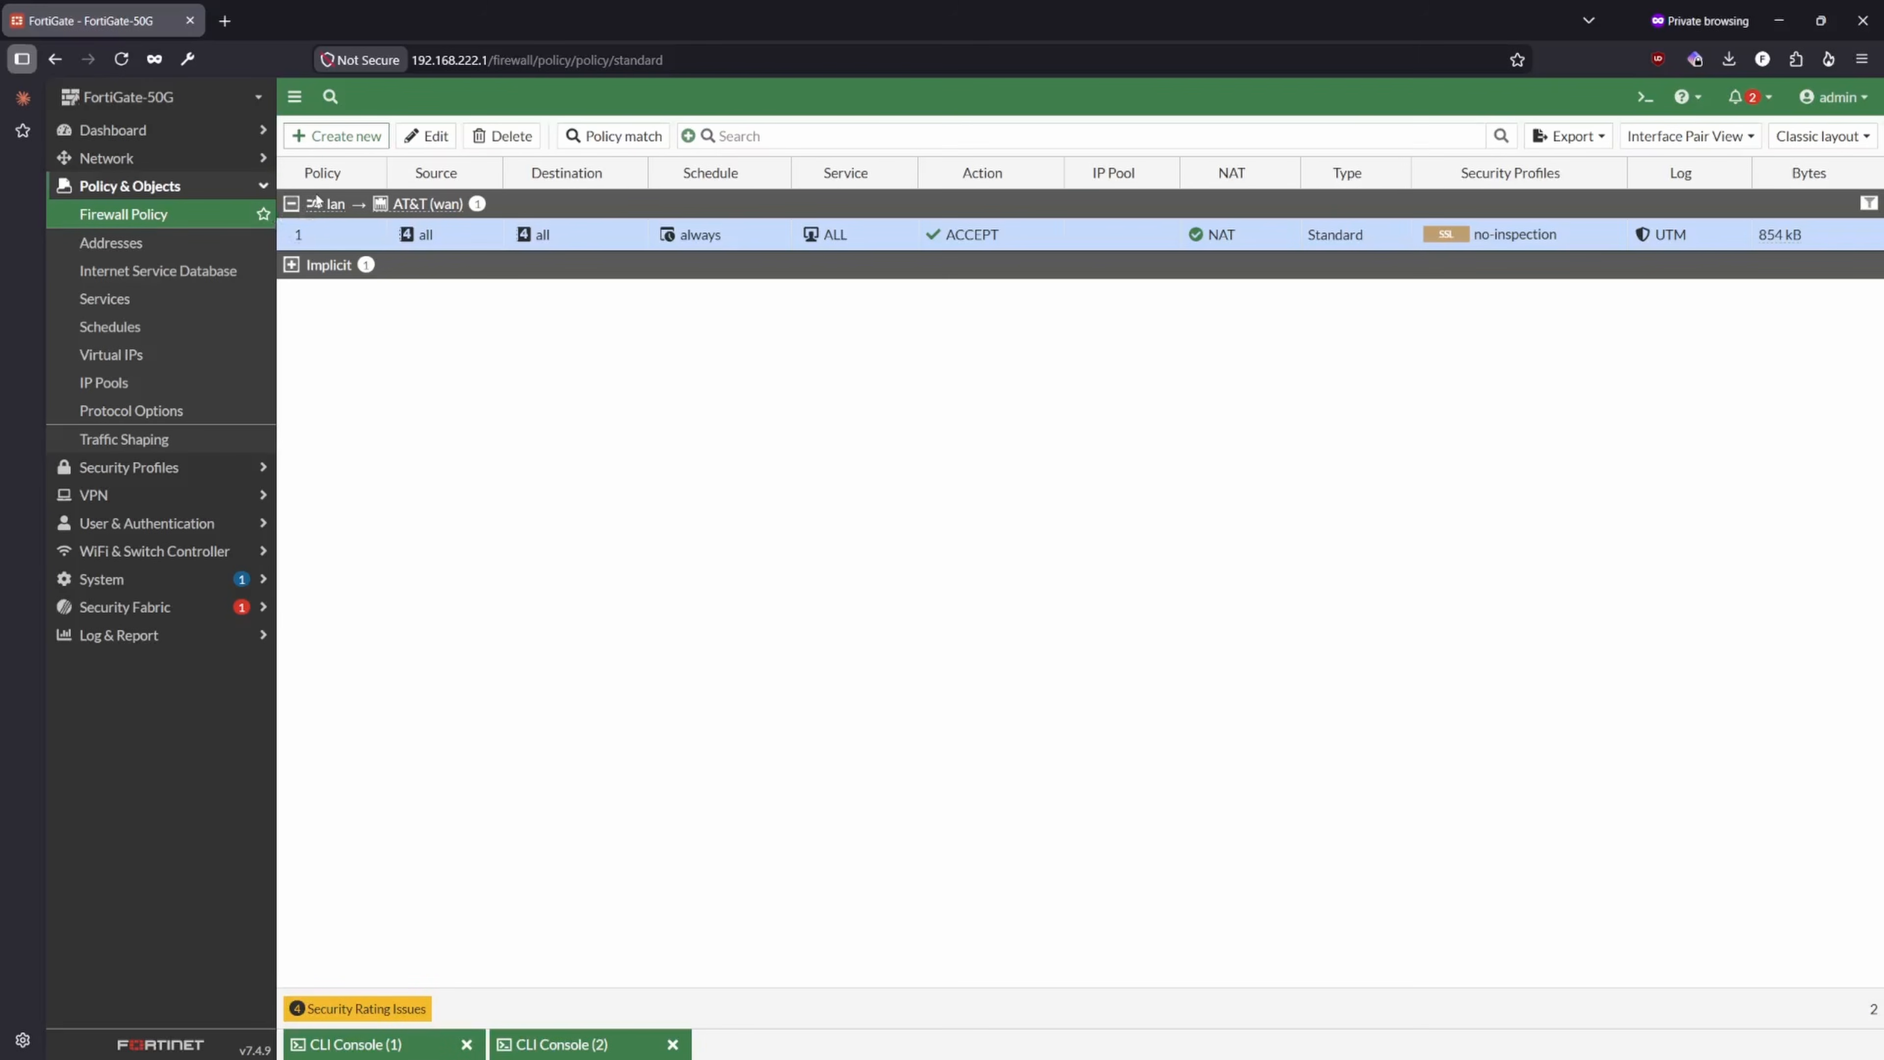
double_click(353, 237)
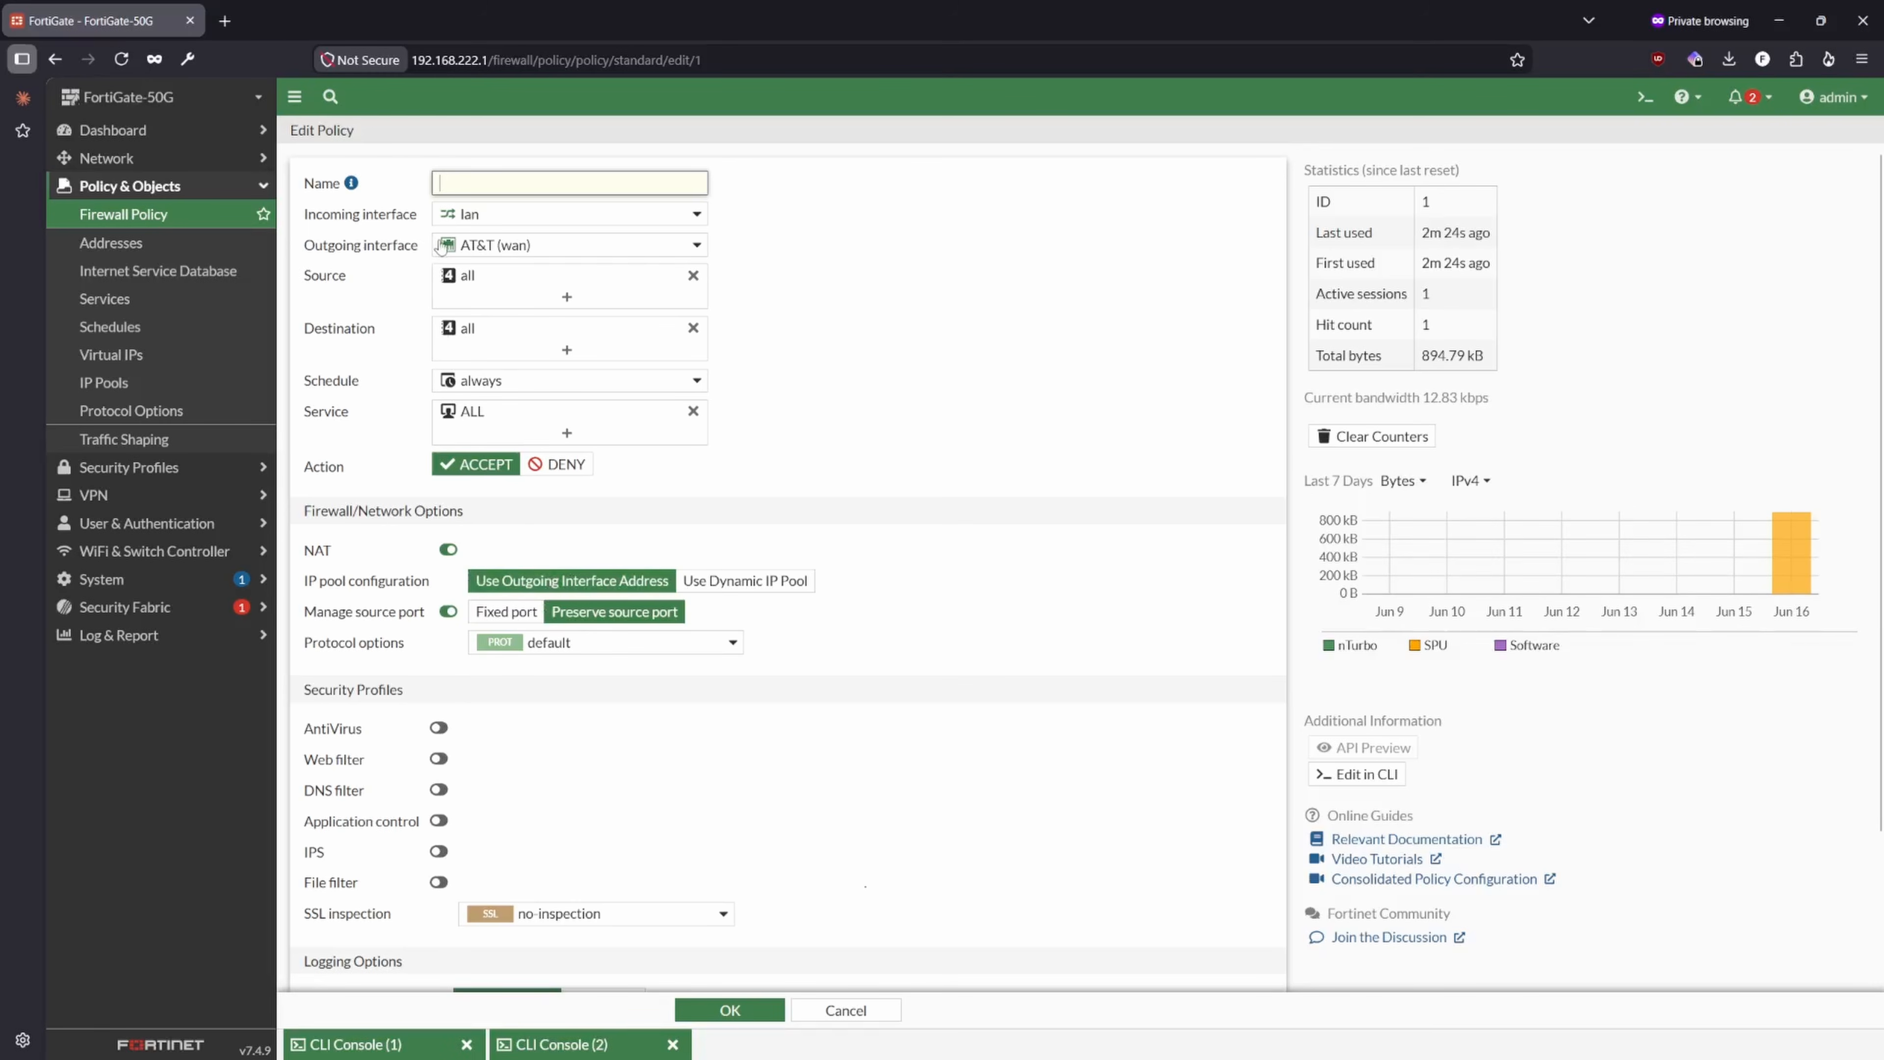
mouse_move(540, 647)
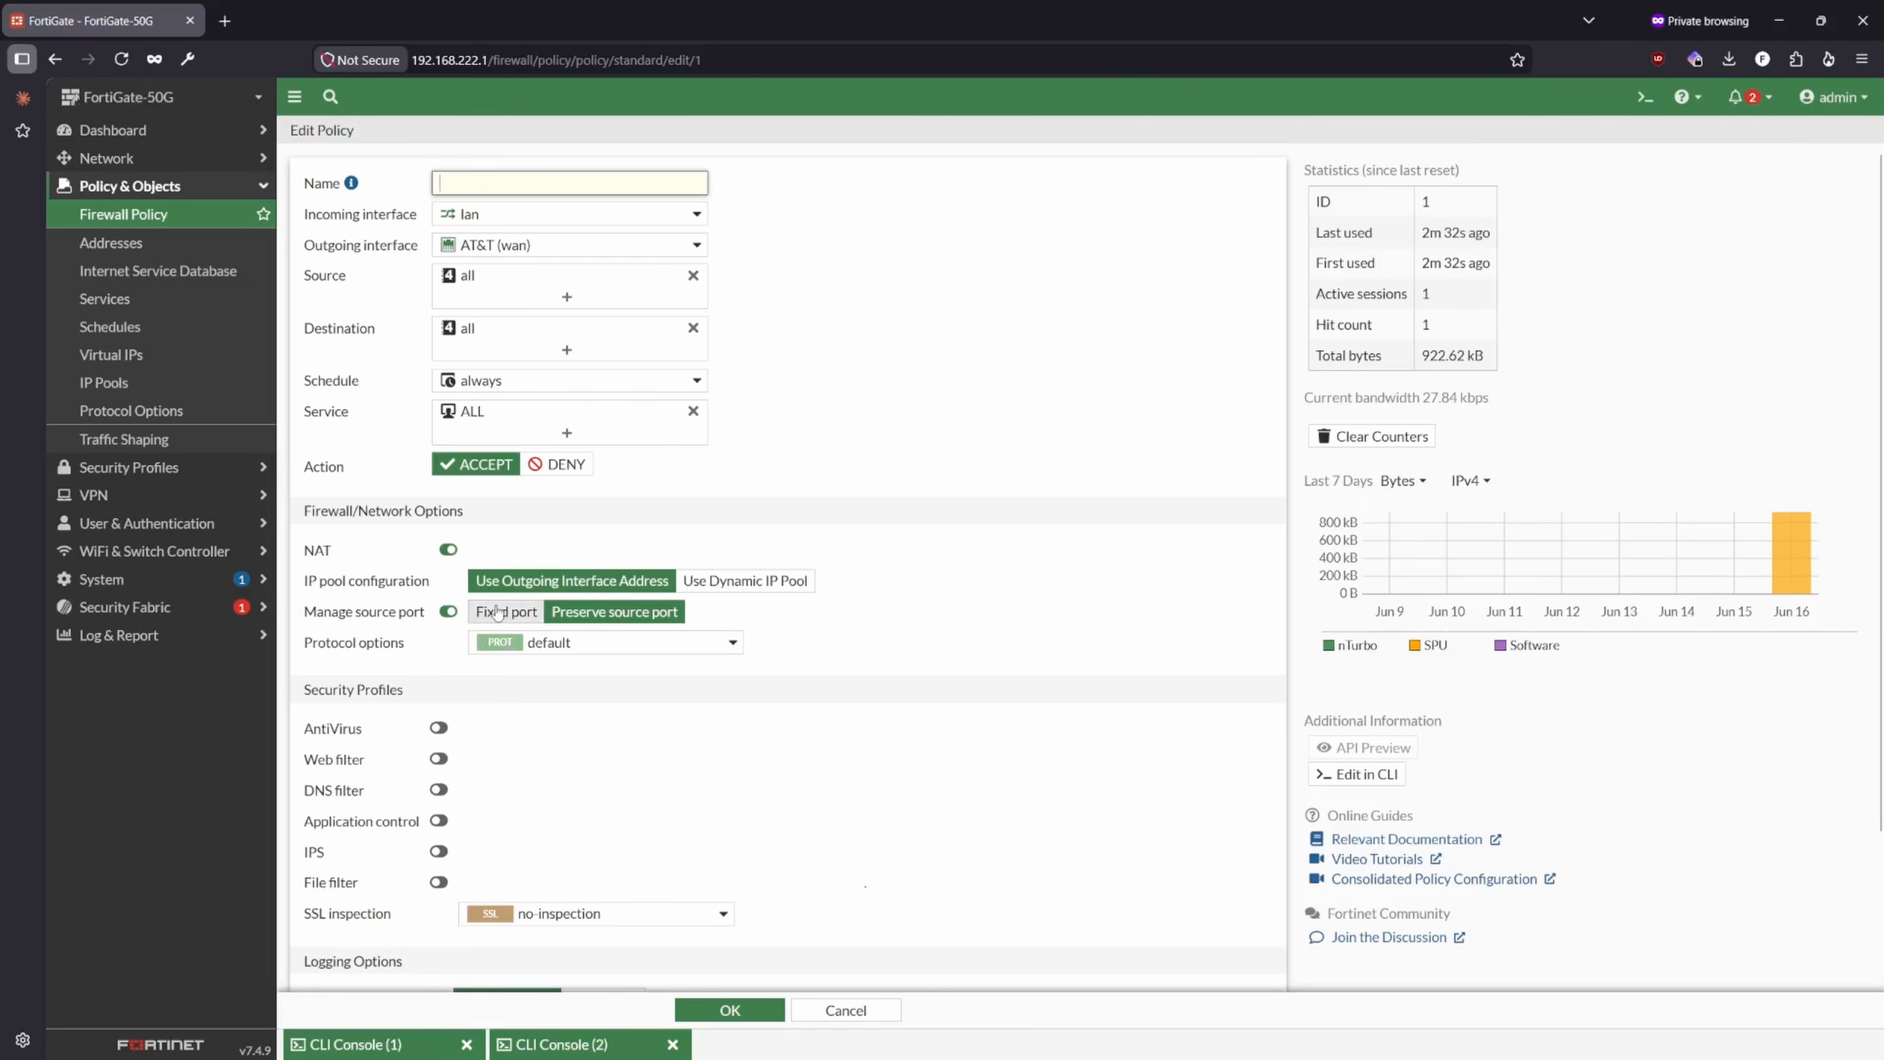
scroll(474, 691, "down", 2)
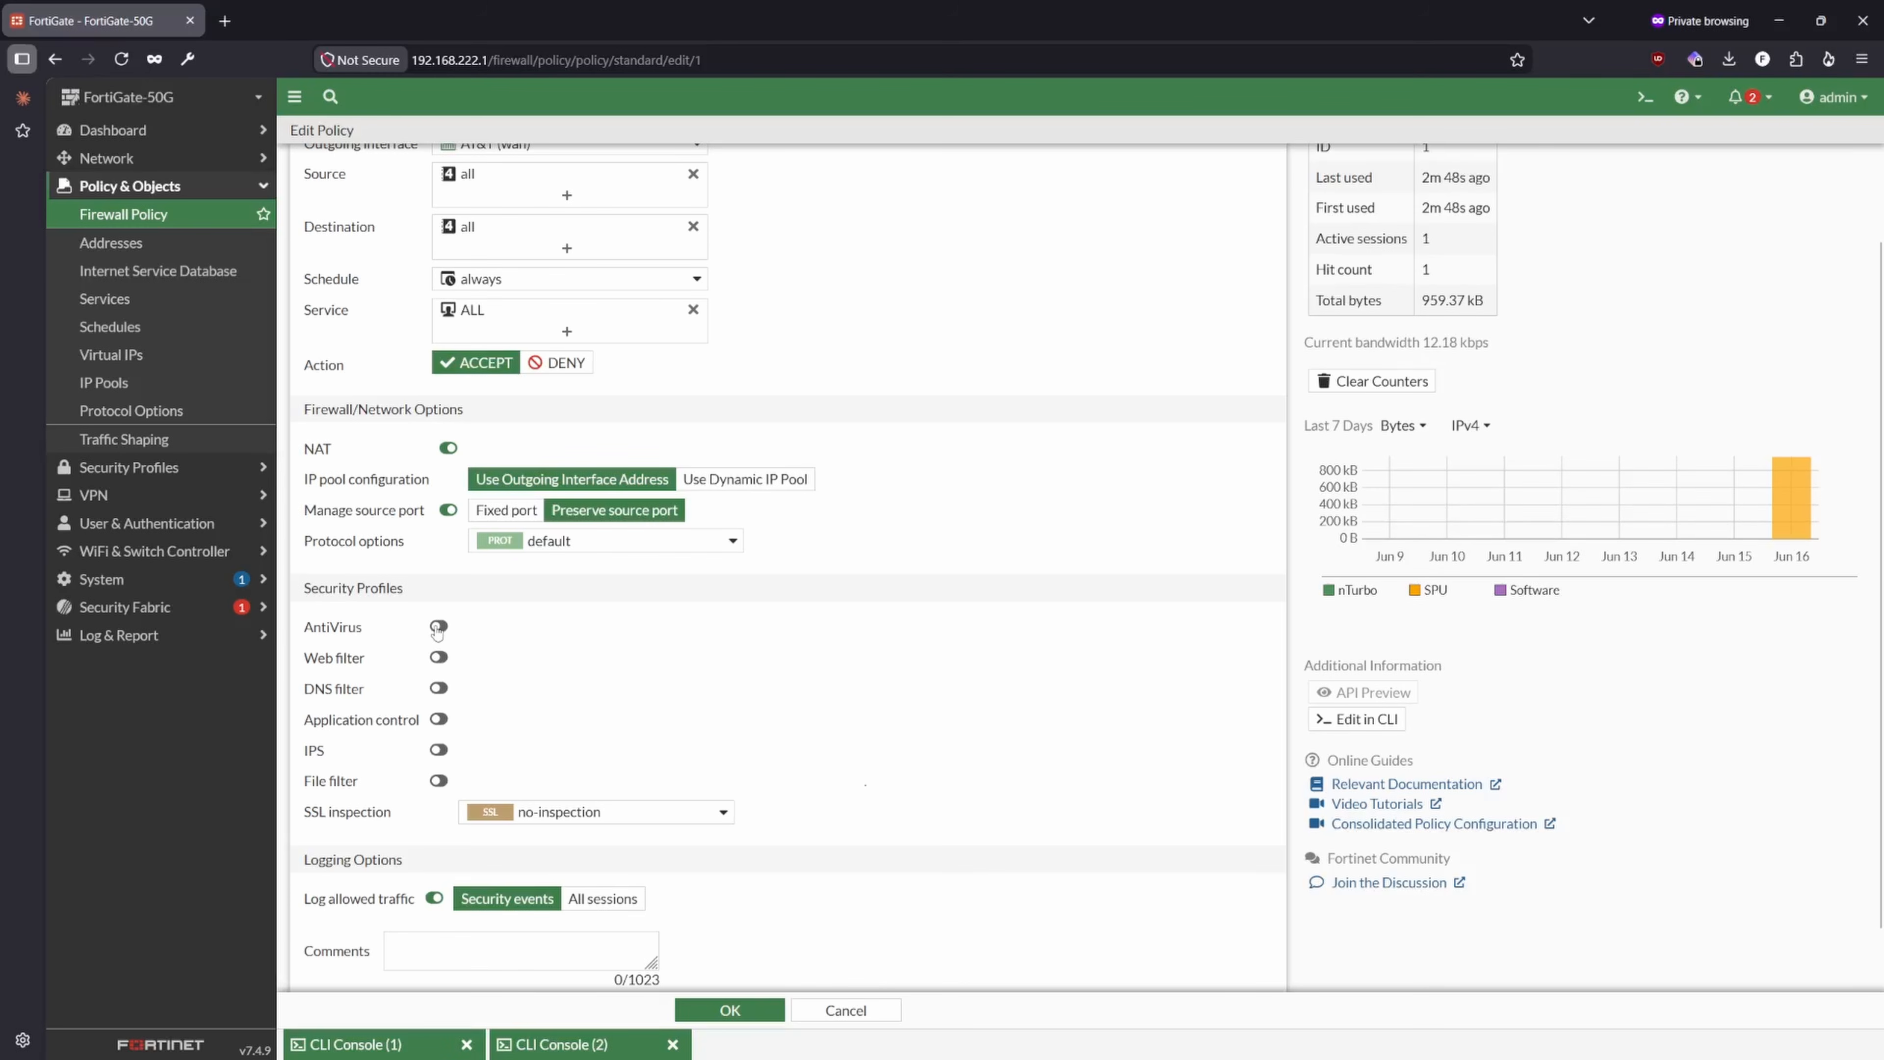
- Enable the default AntiVirus profile on the lan to AT&T (wan) policy and set its SSL inspection to certificate-inspection
left_click(438, 628)
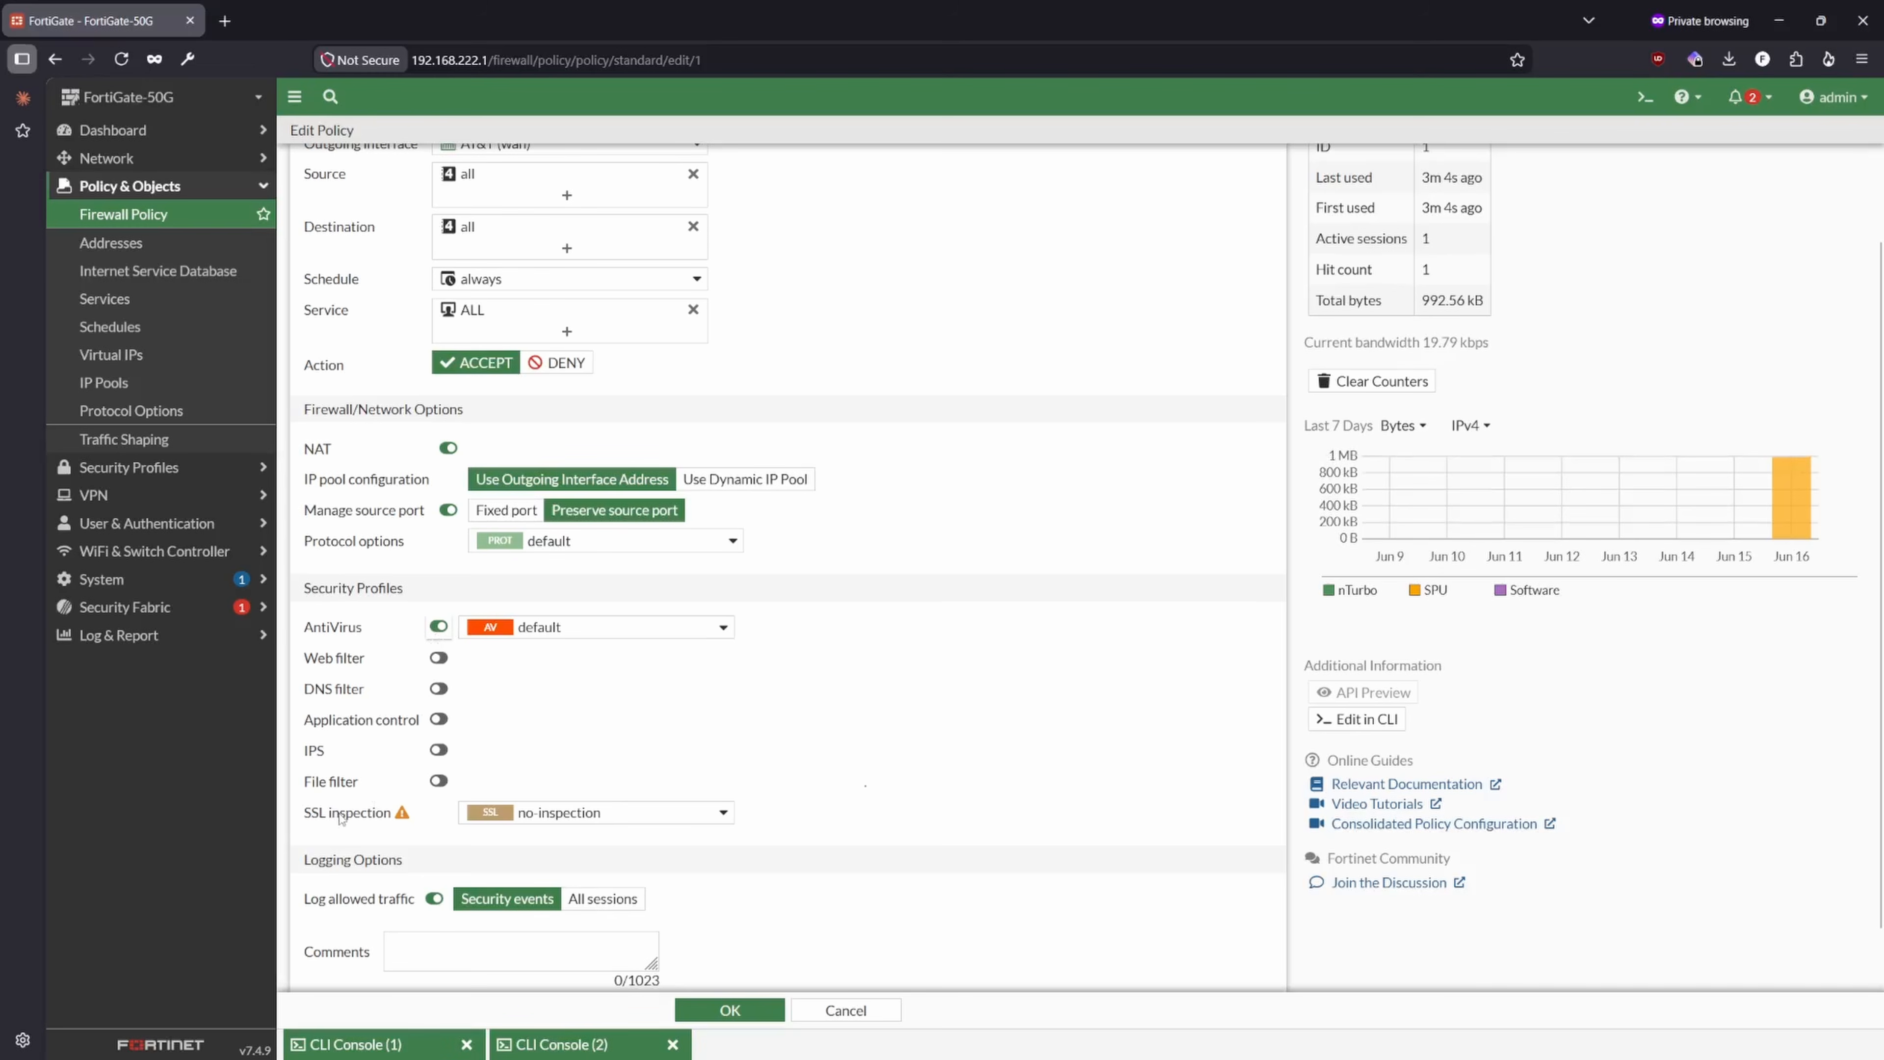
mouse_move(401, 814)
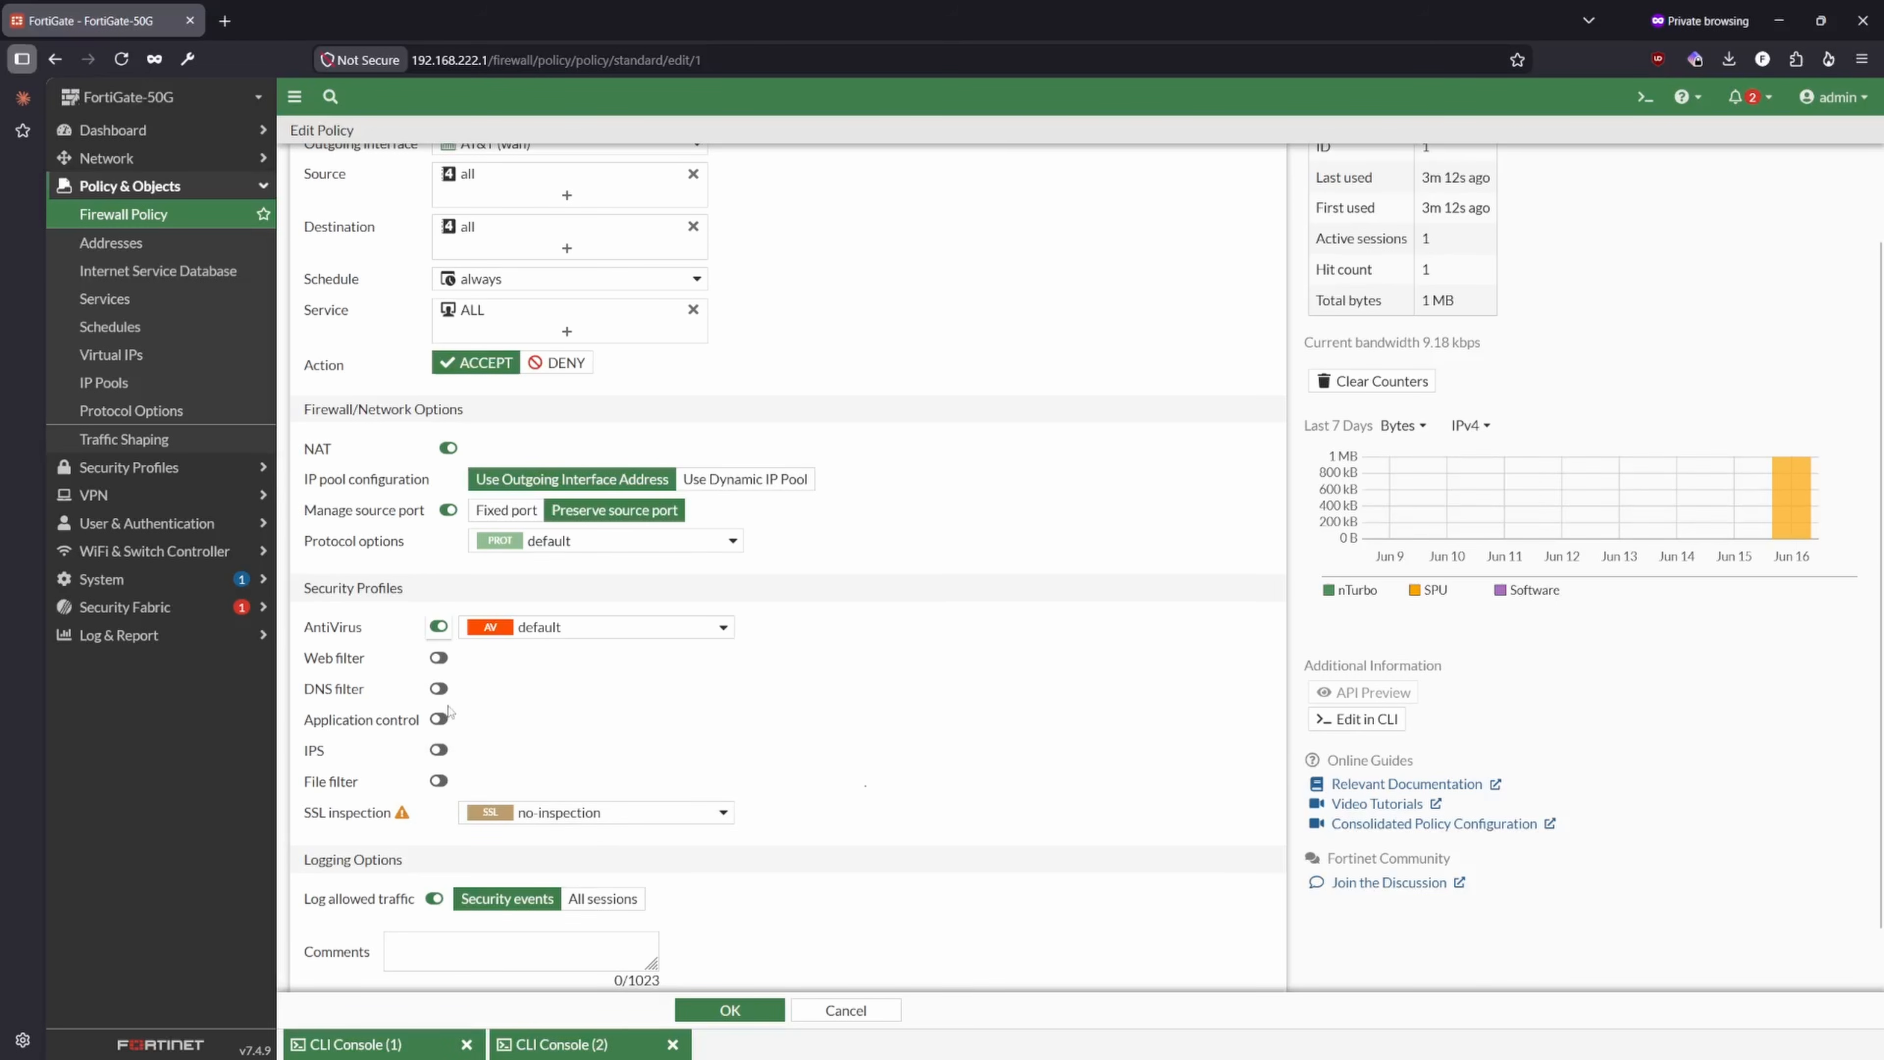
left_click(522, 633)
left_click(531, 813)
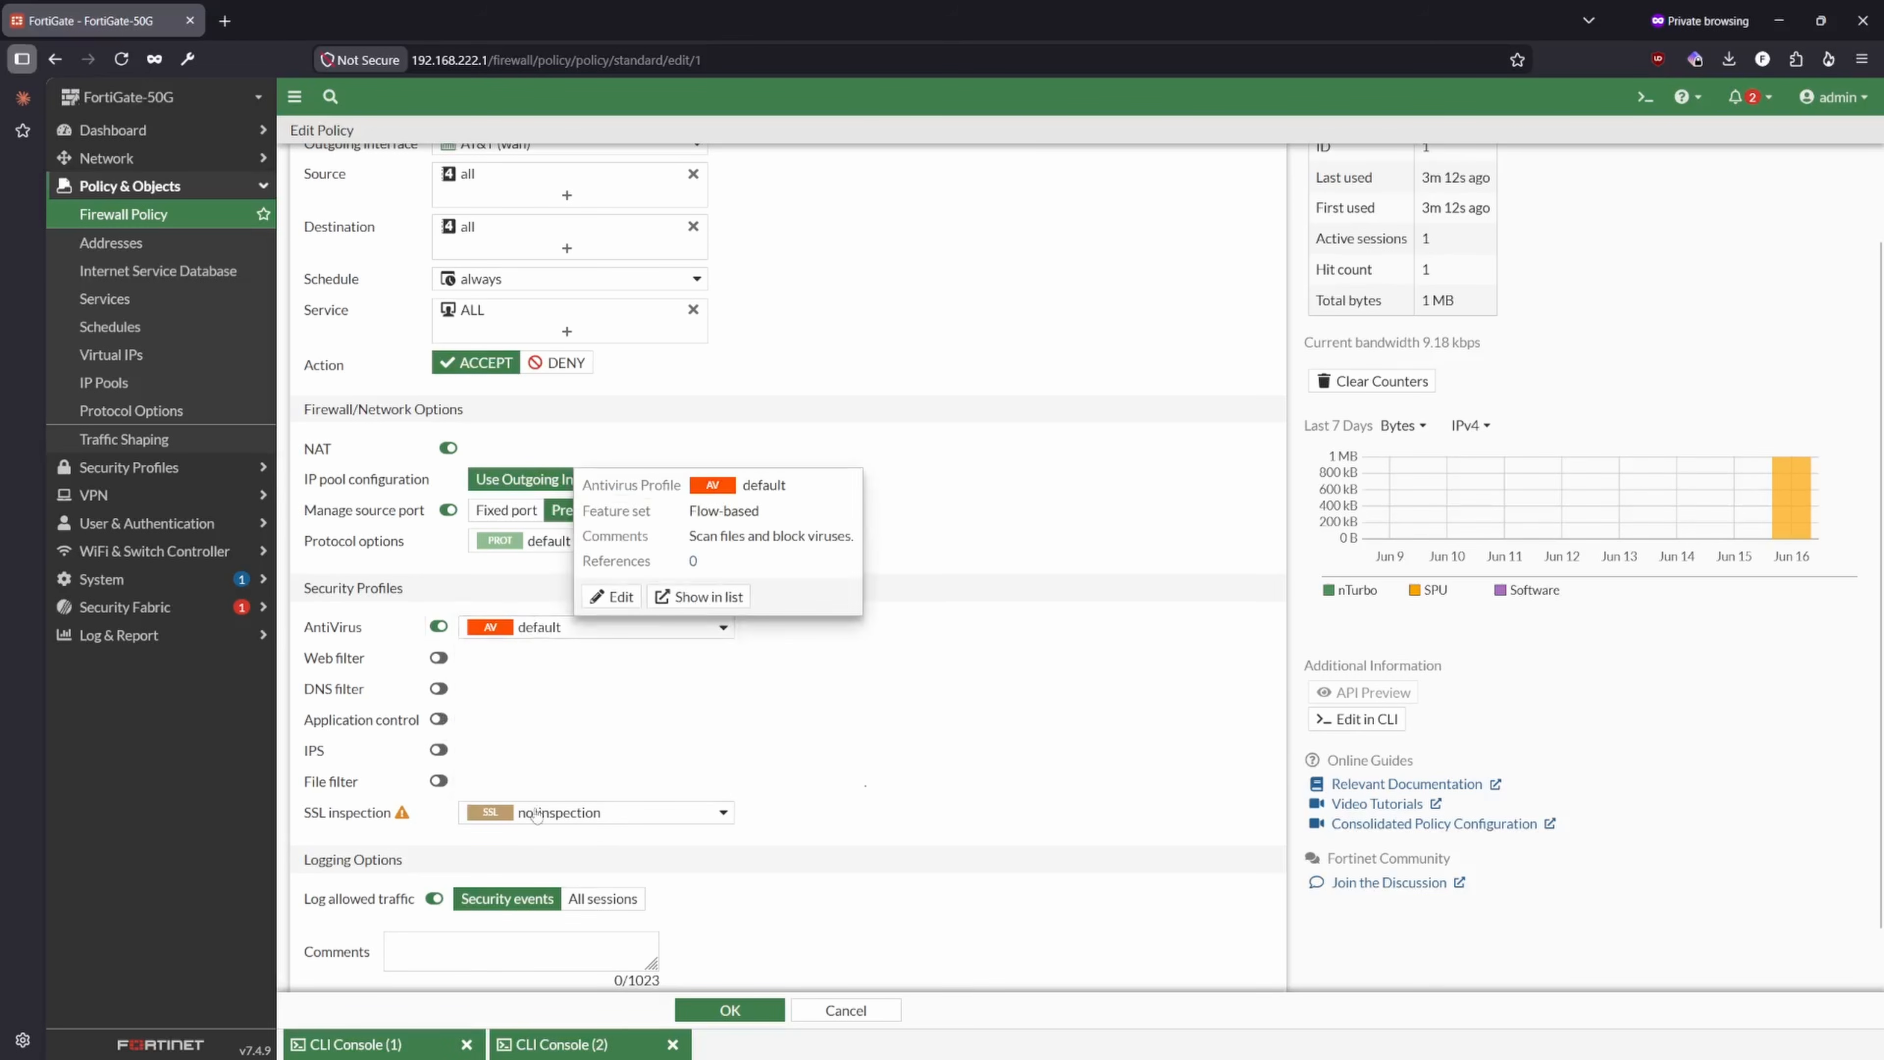
left_click(532, 815)
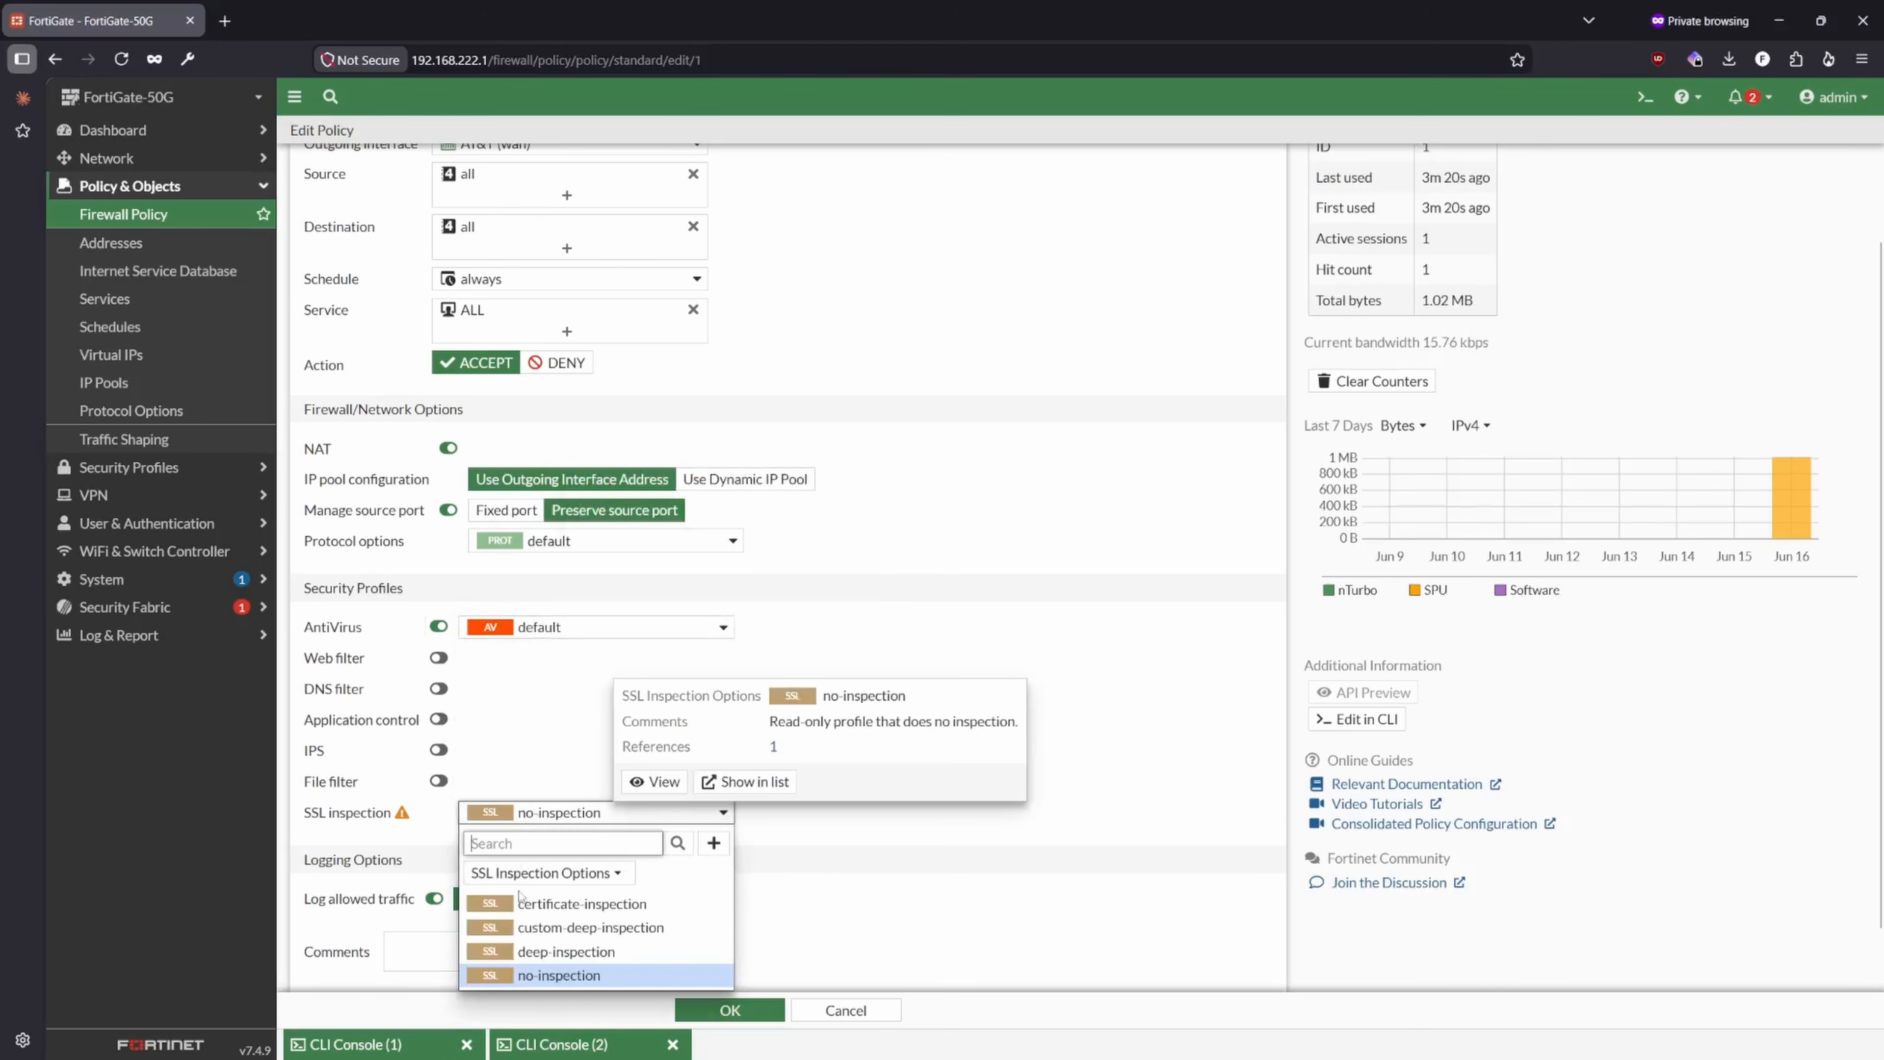
left_click(556, 905)
left_click(541, 814)
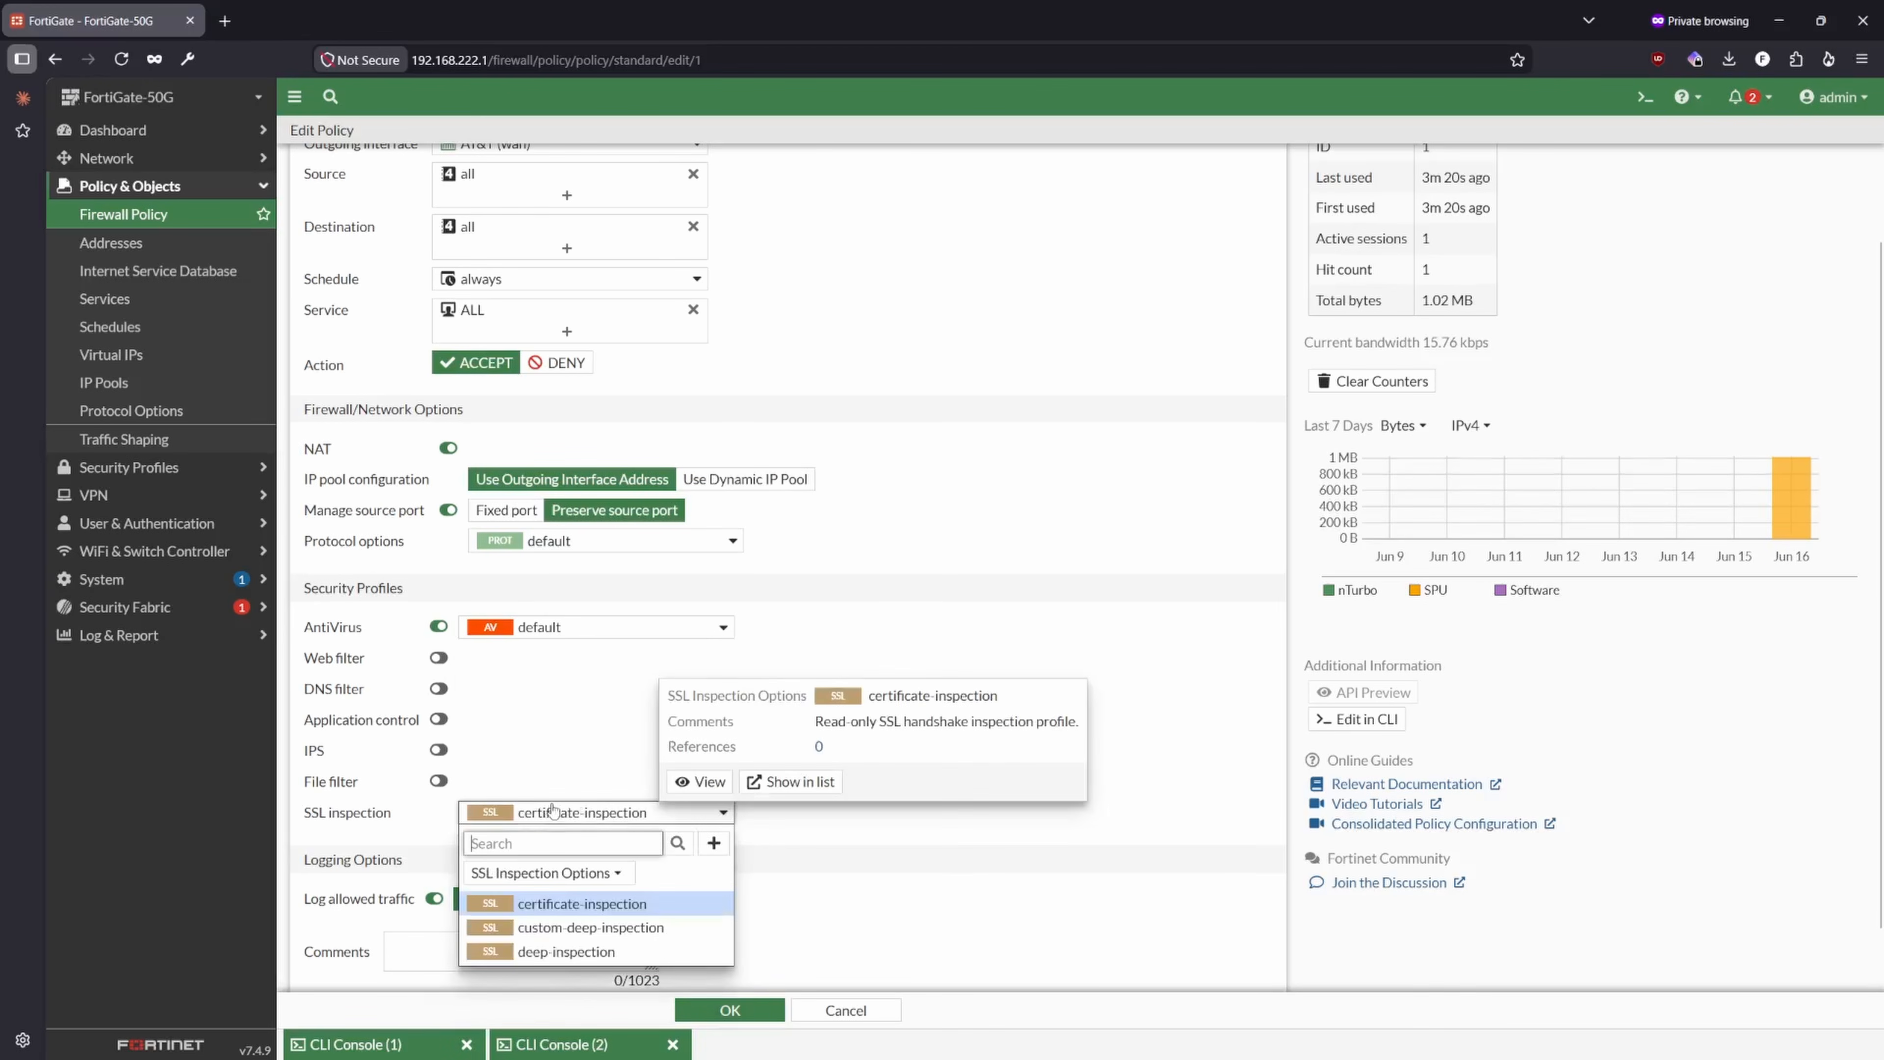
left_click(553, 815)
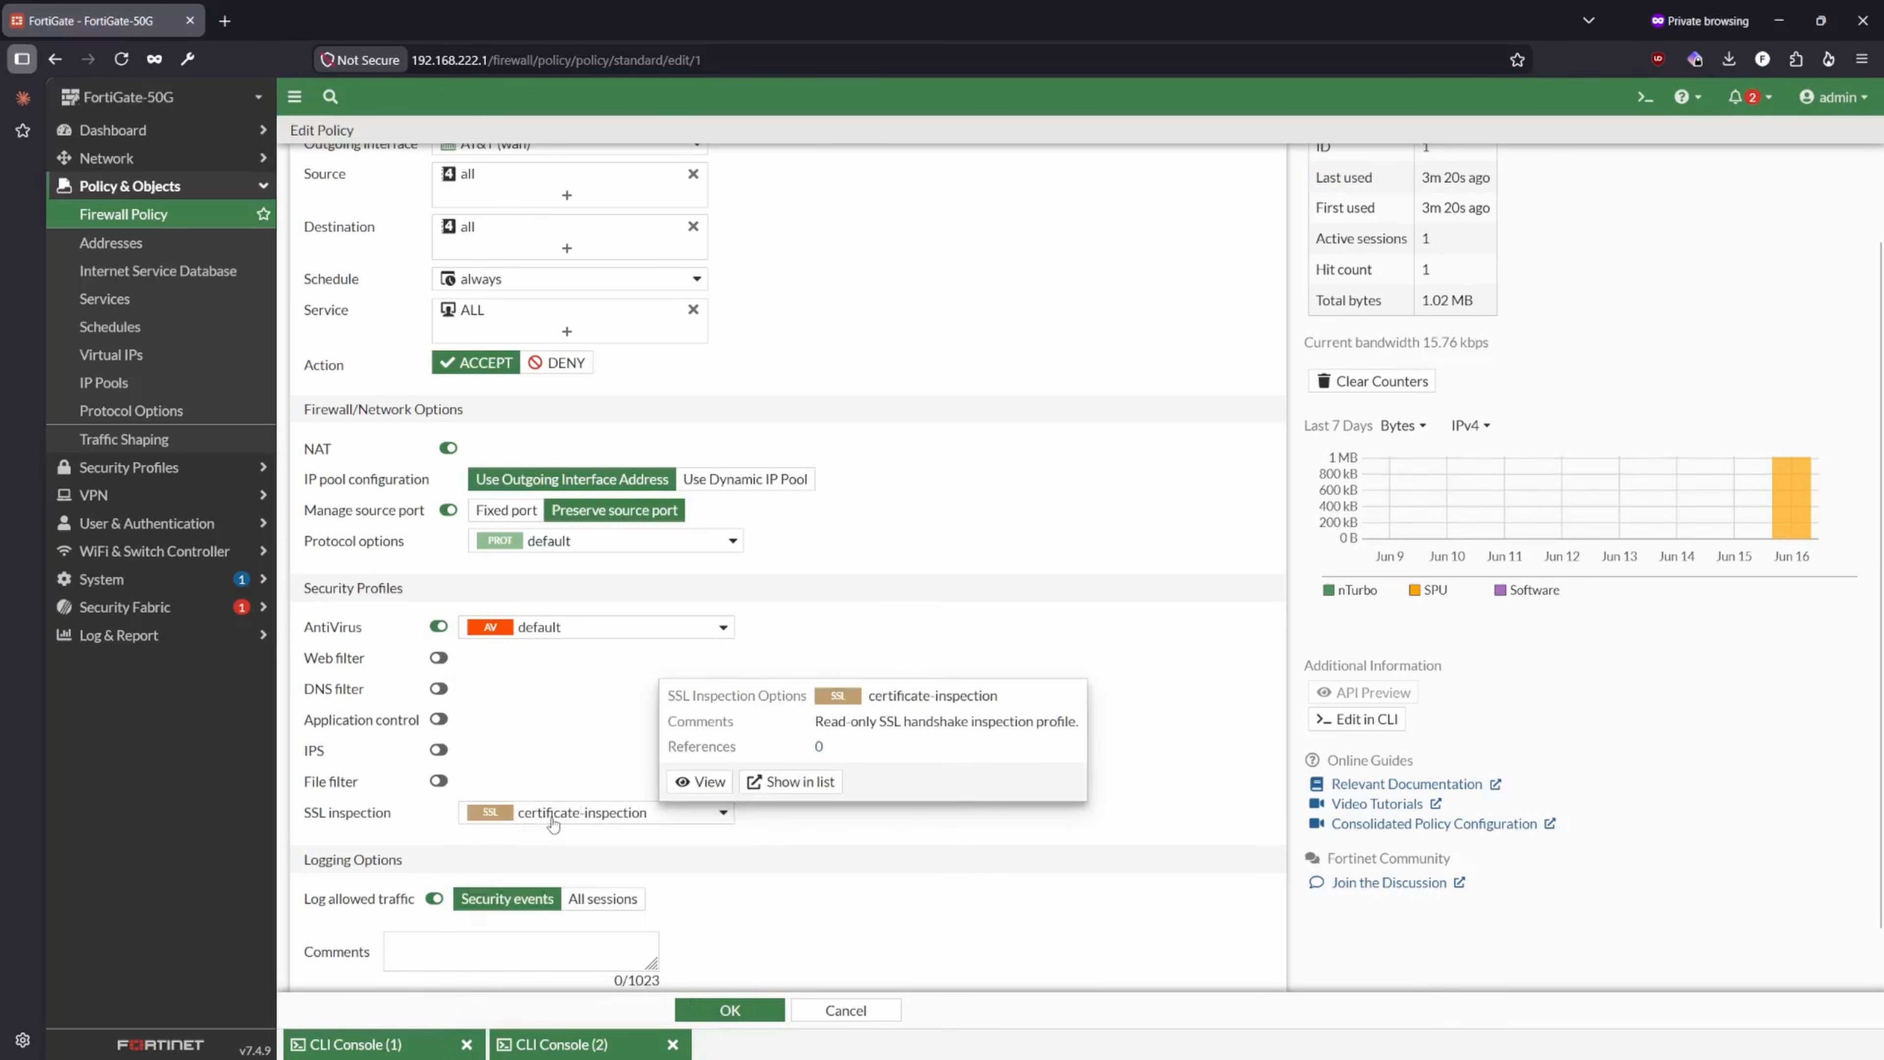
- Check which AntiVirus and SSL inspection profiles are available for the policy, keeping the default and certificate-inspection selections
mouse_move(539, 825)
left_click(571, 817)
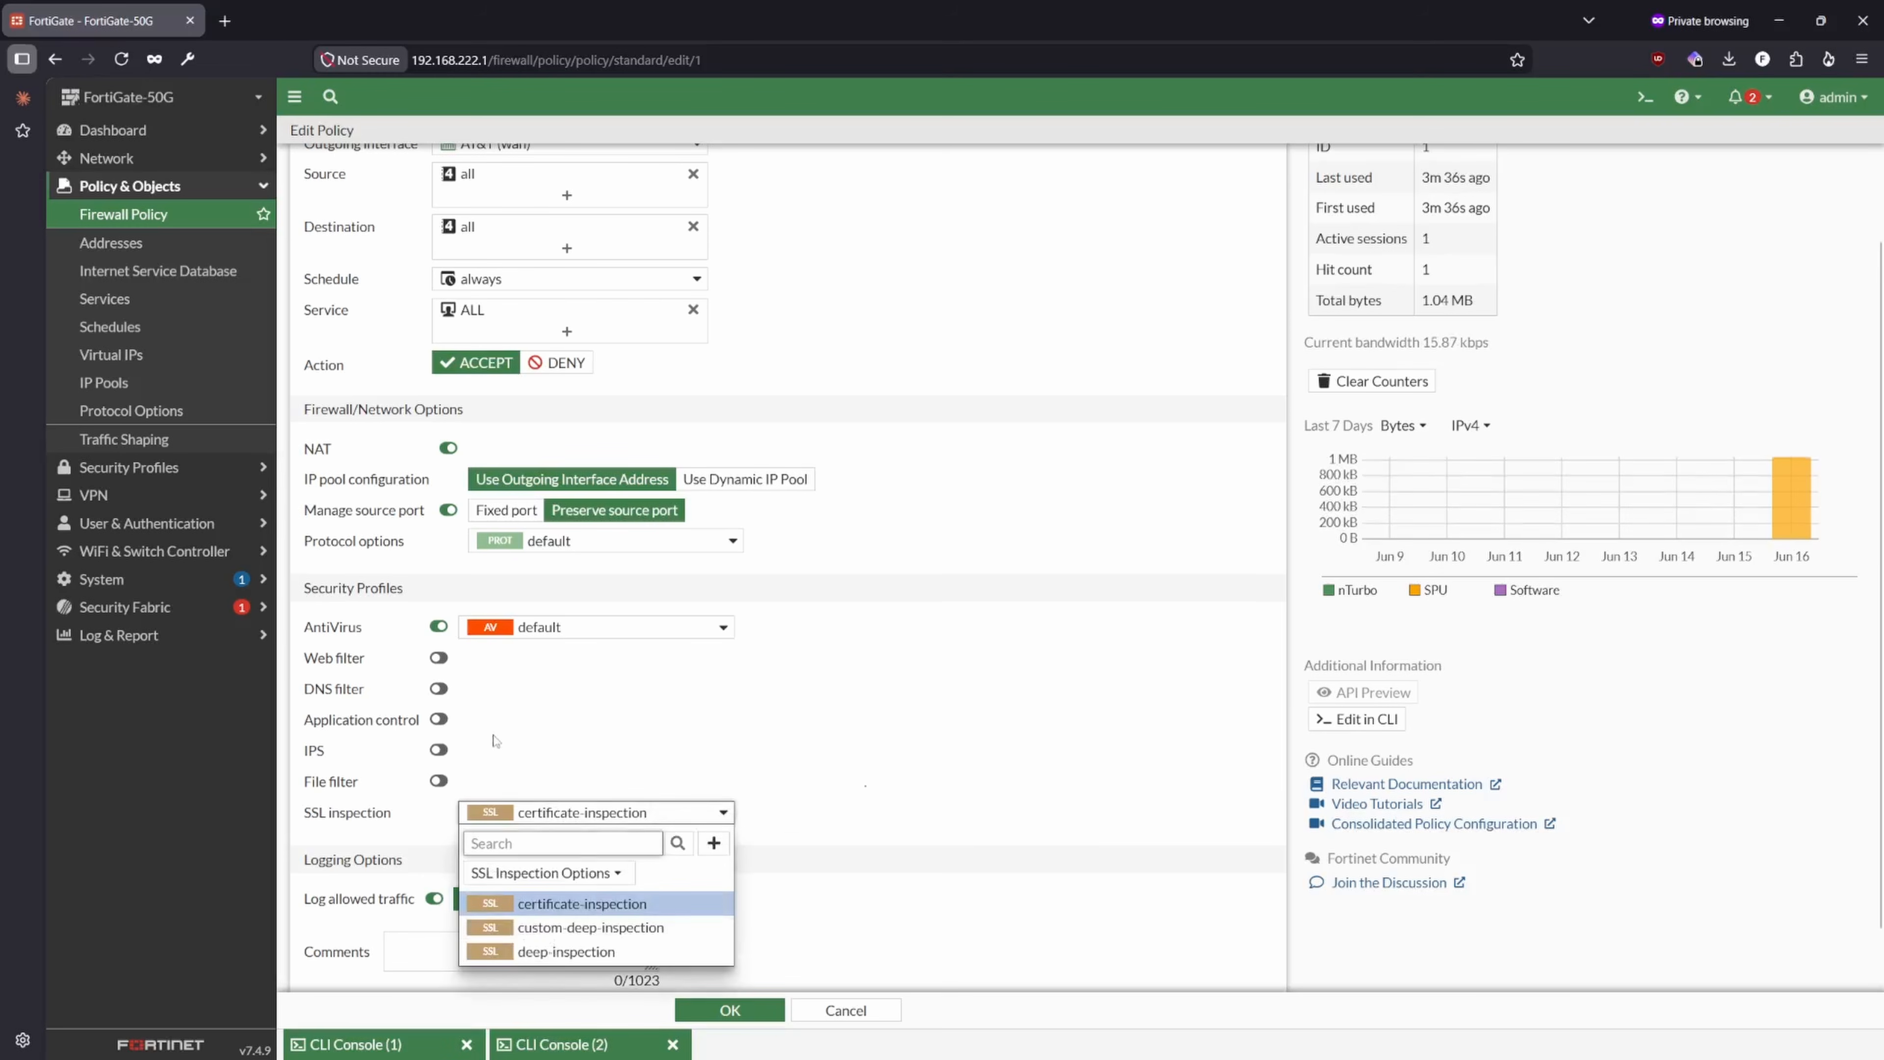
left_click(595, 643)
left_click(545, 630)
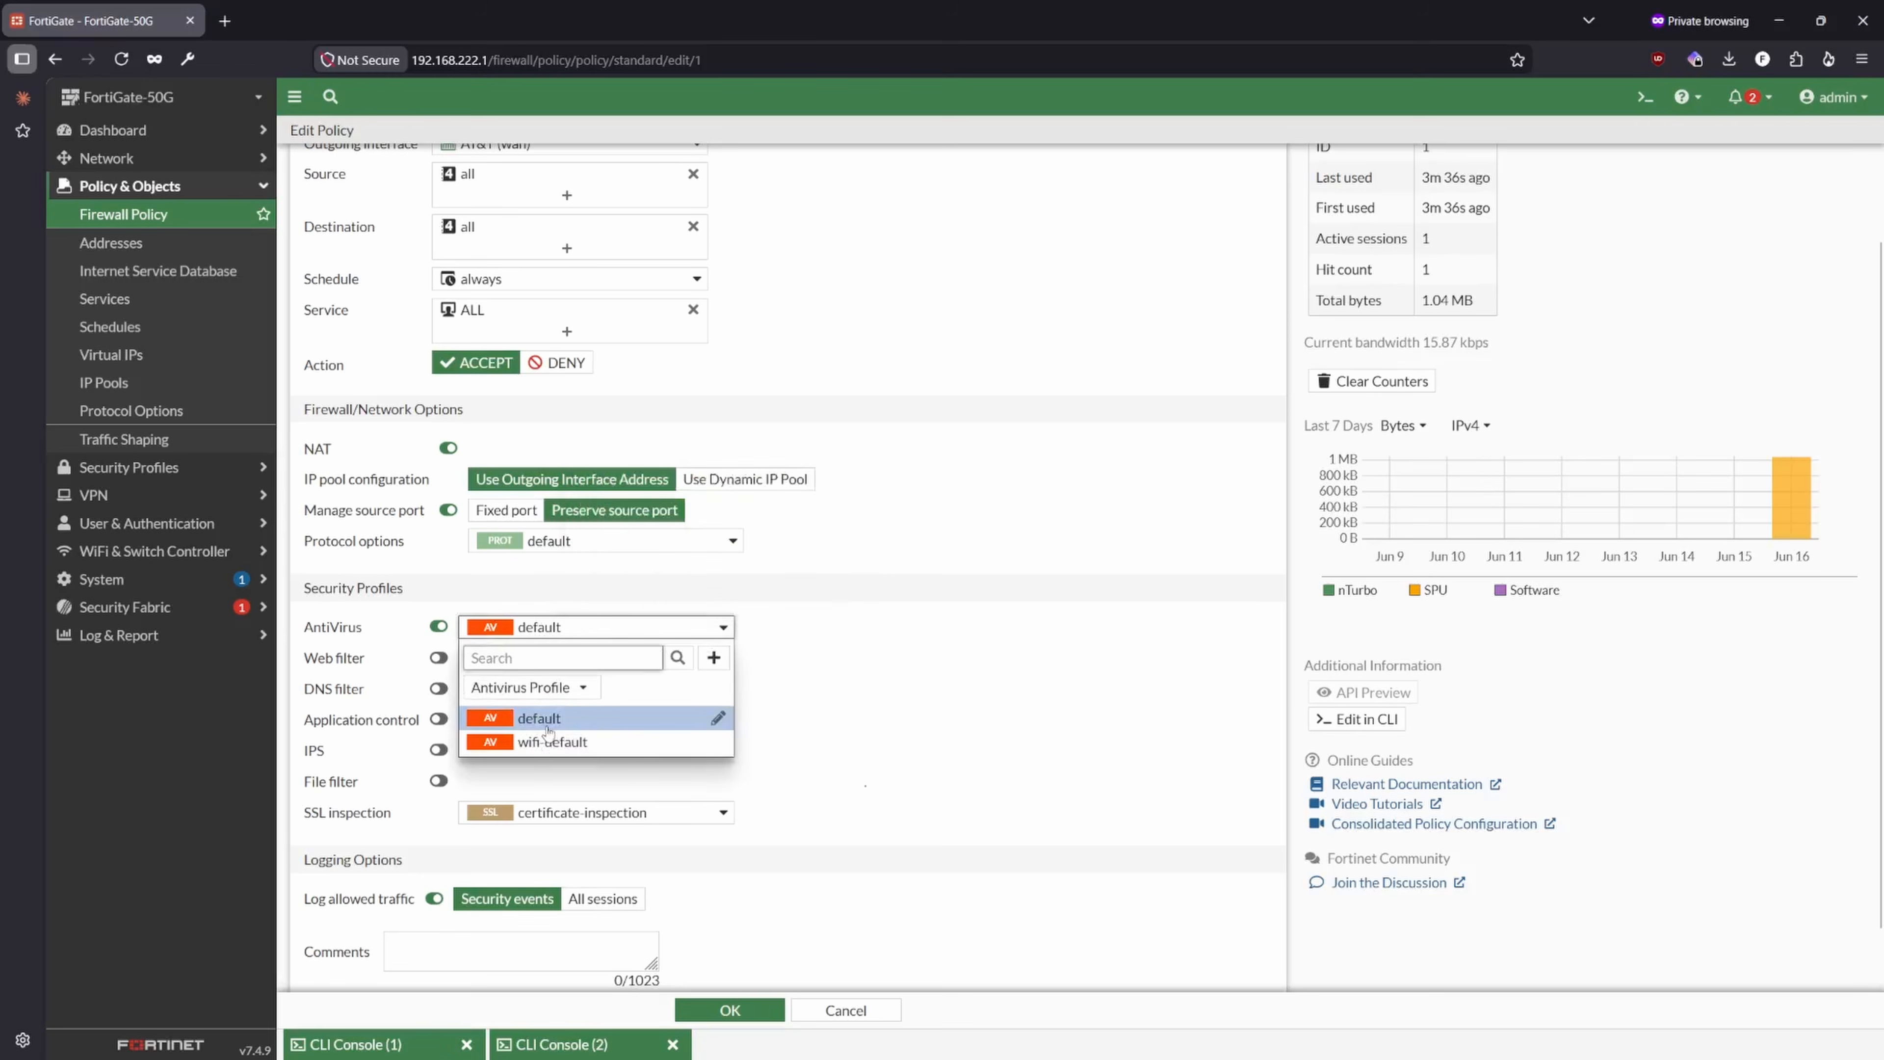
left_click(630, 717)
left_click(650, 817)
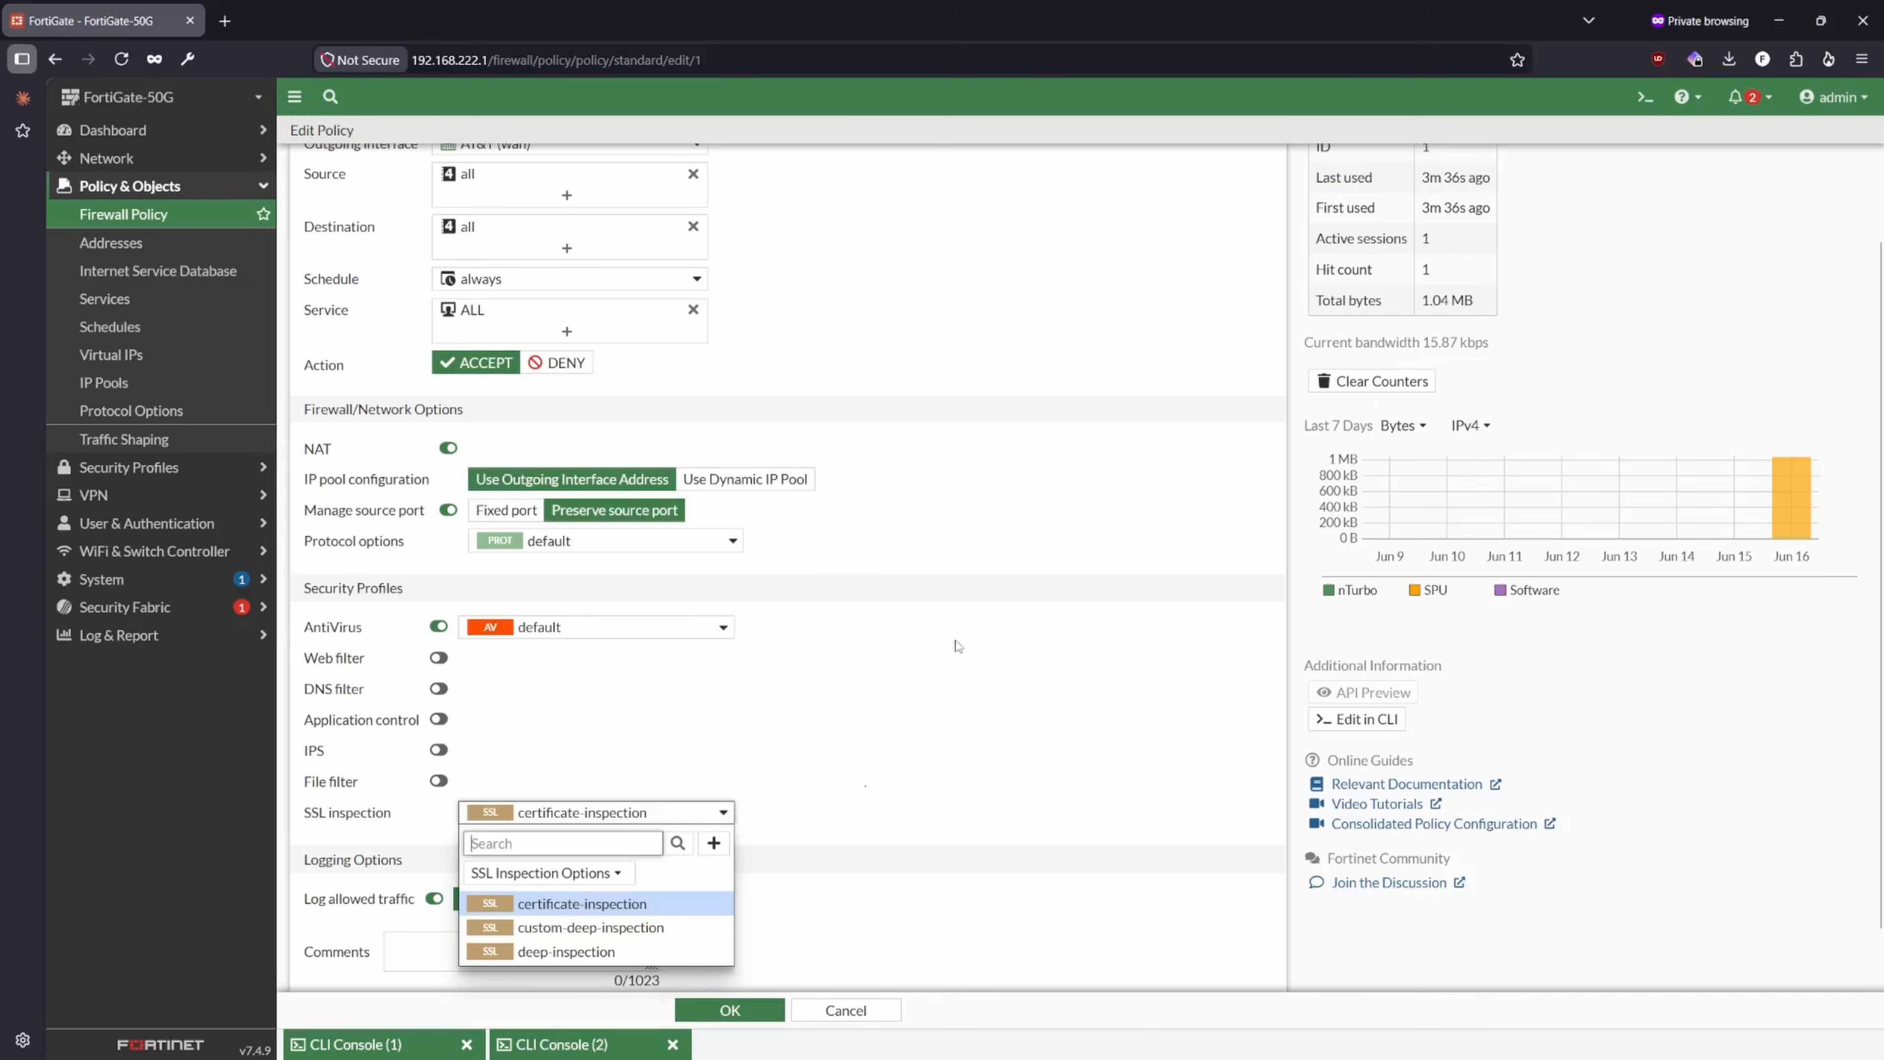
left_click(947, 676)
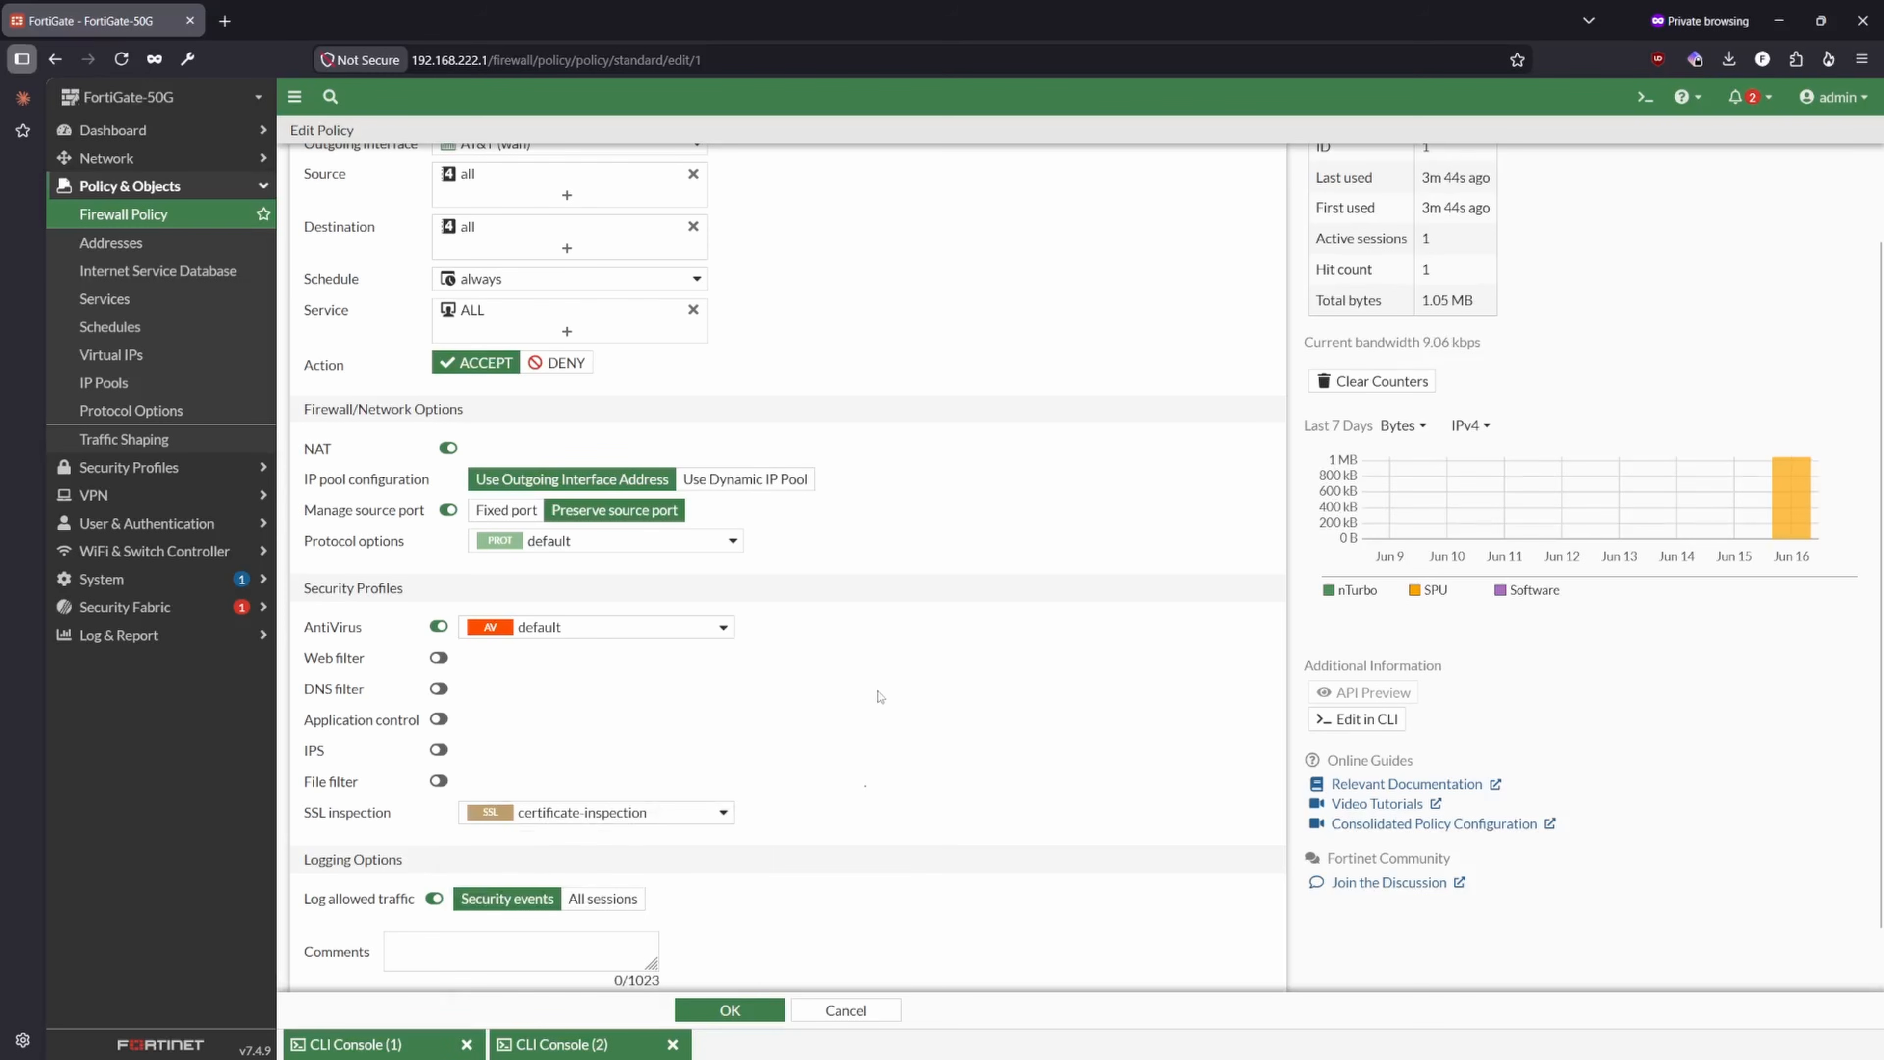
- Examine the custom-deep-inspection details and compare the SSL inspection options with the selected certificate-inspection profile
left_click(650, 816)
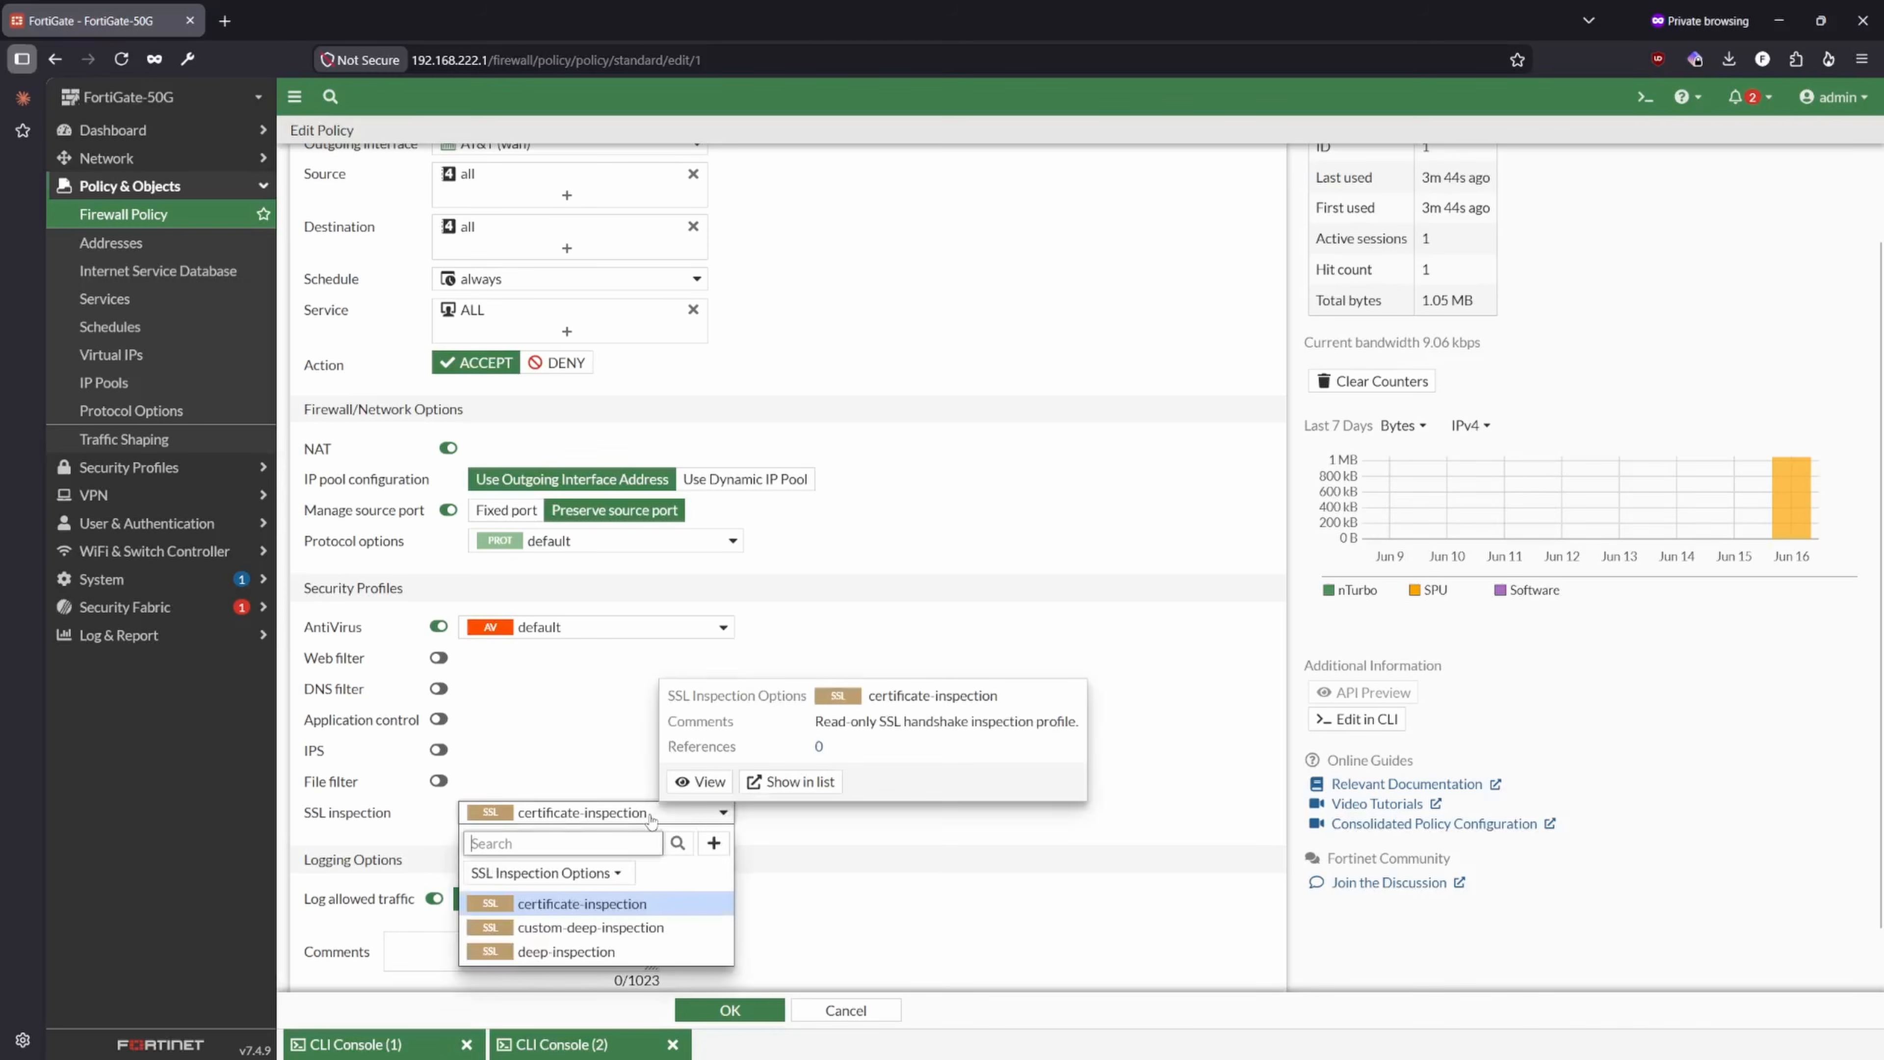
mouse_move(604, 929)
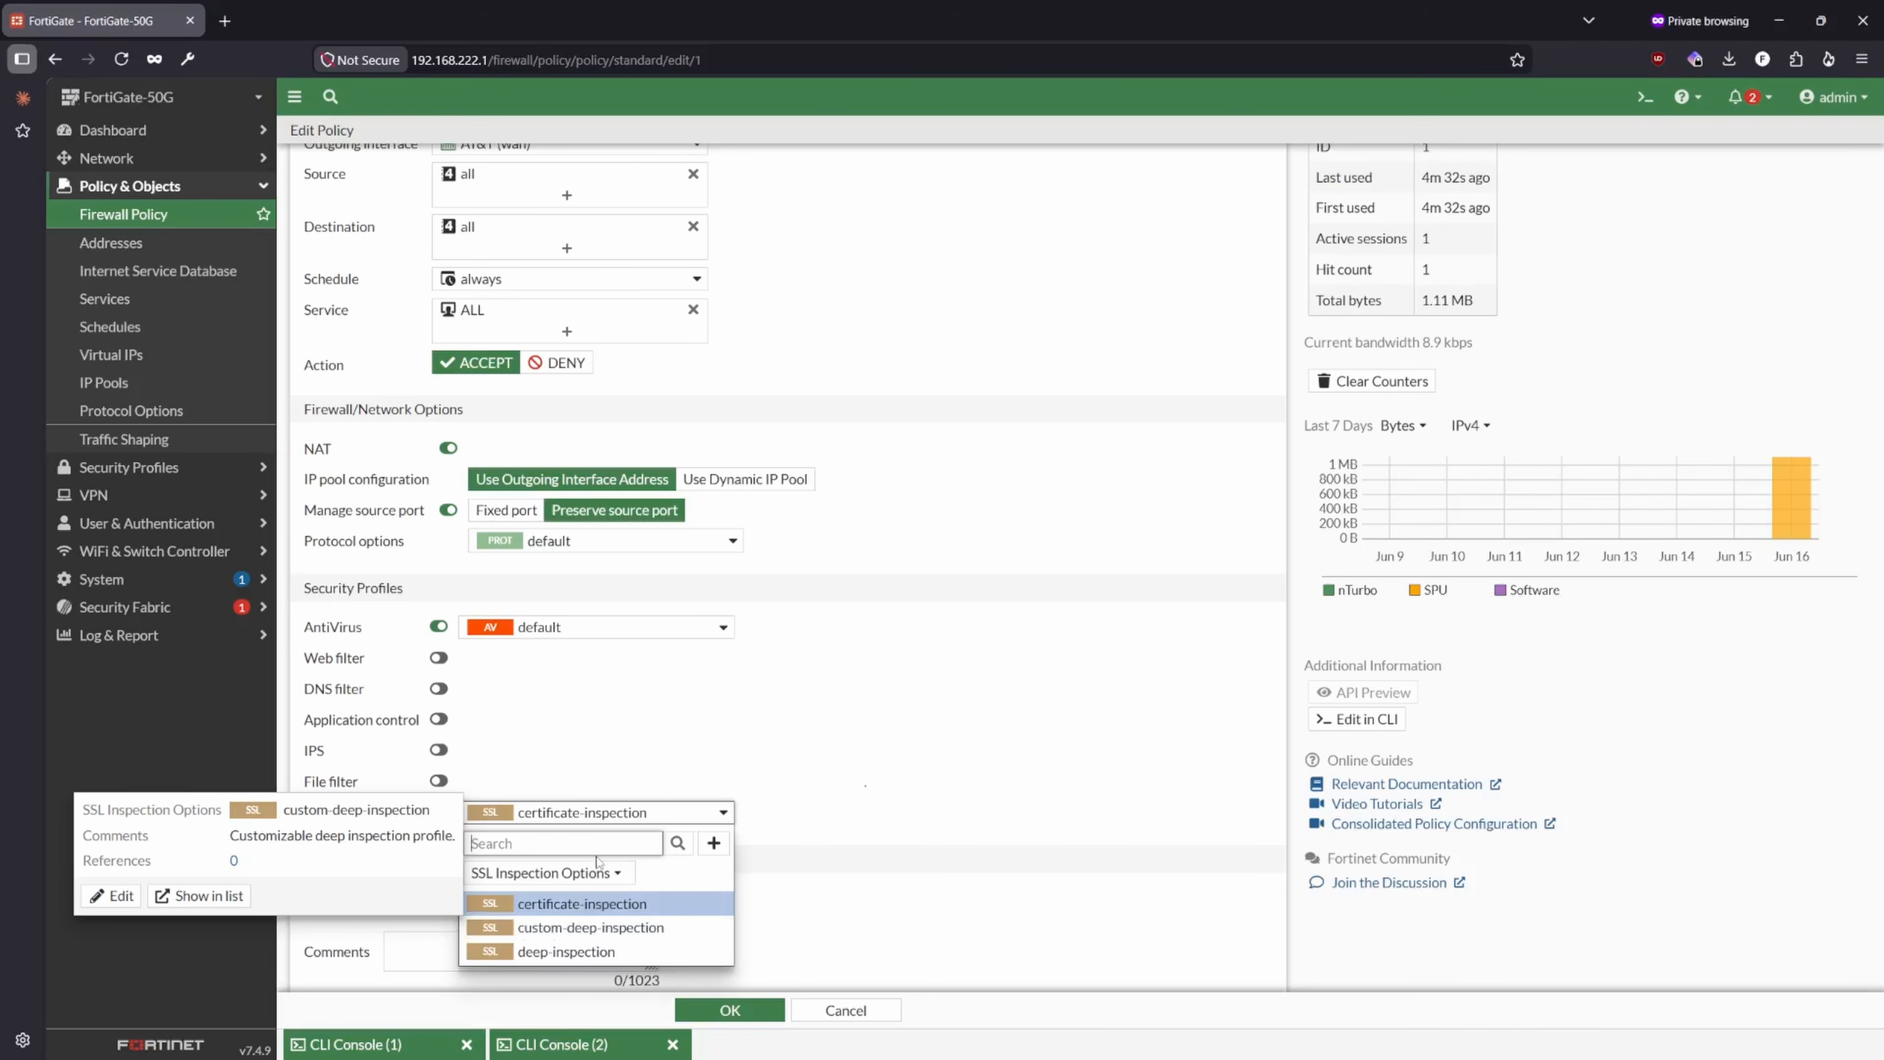
left_click(607, 817)
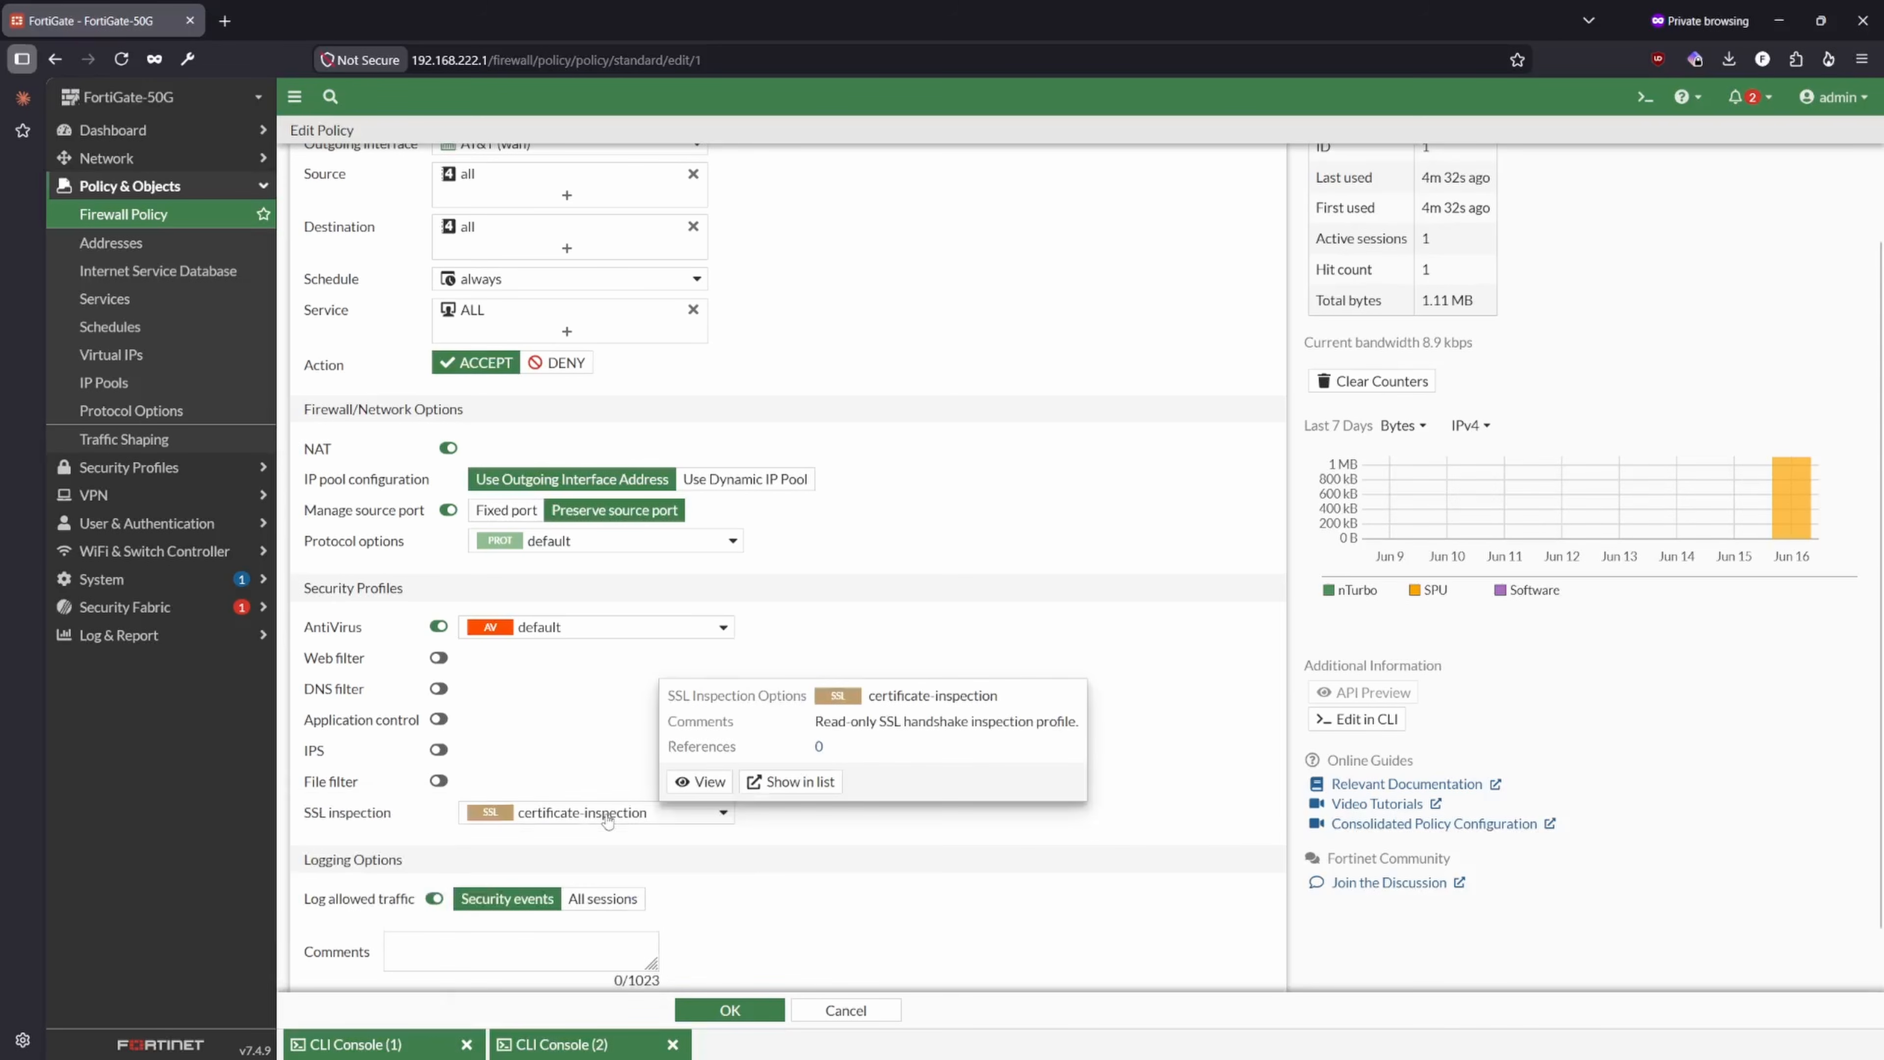
left_click(607, 818)
left_click(606, 817)
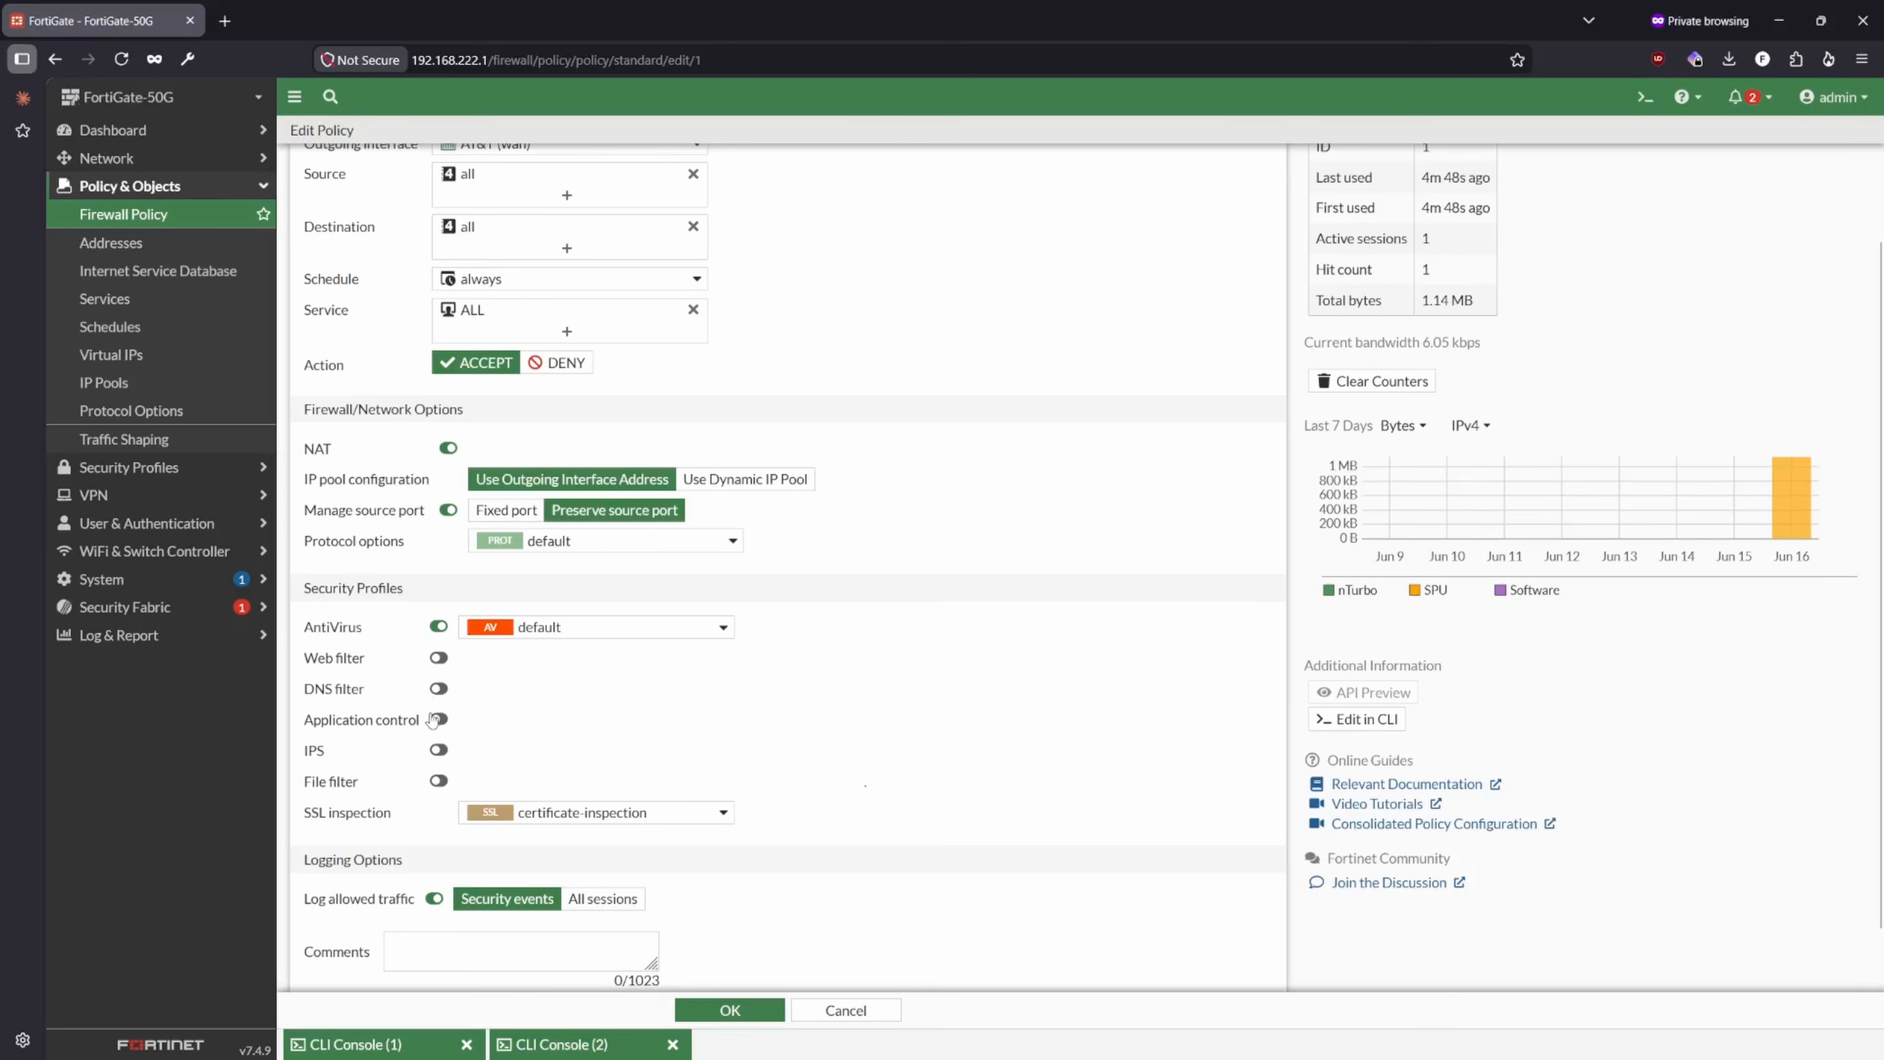
left_click(590, 812)
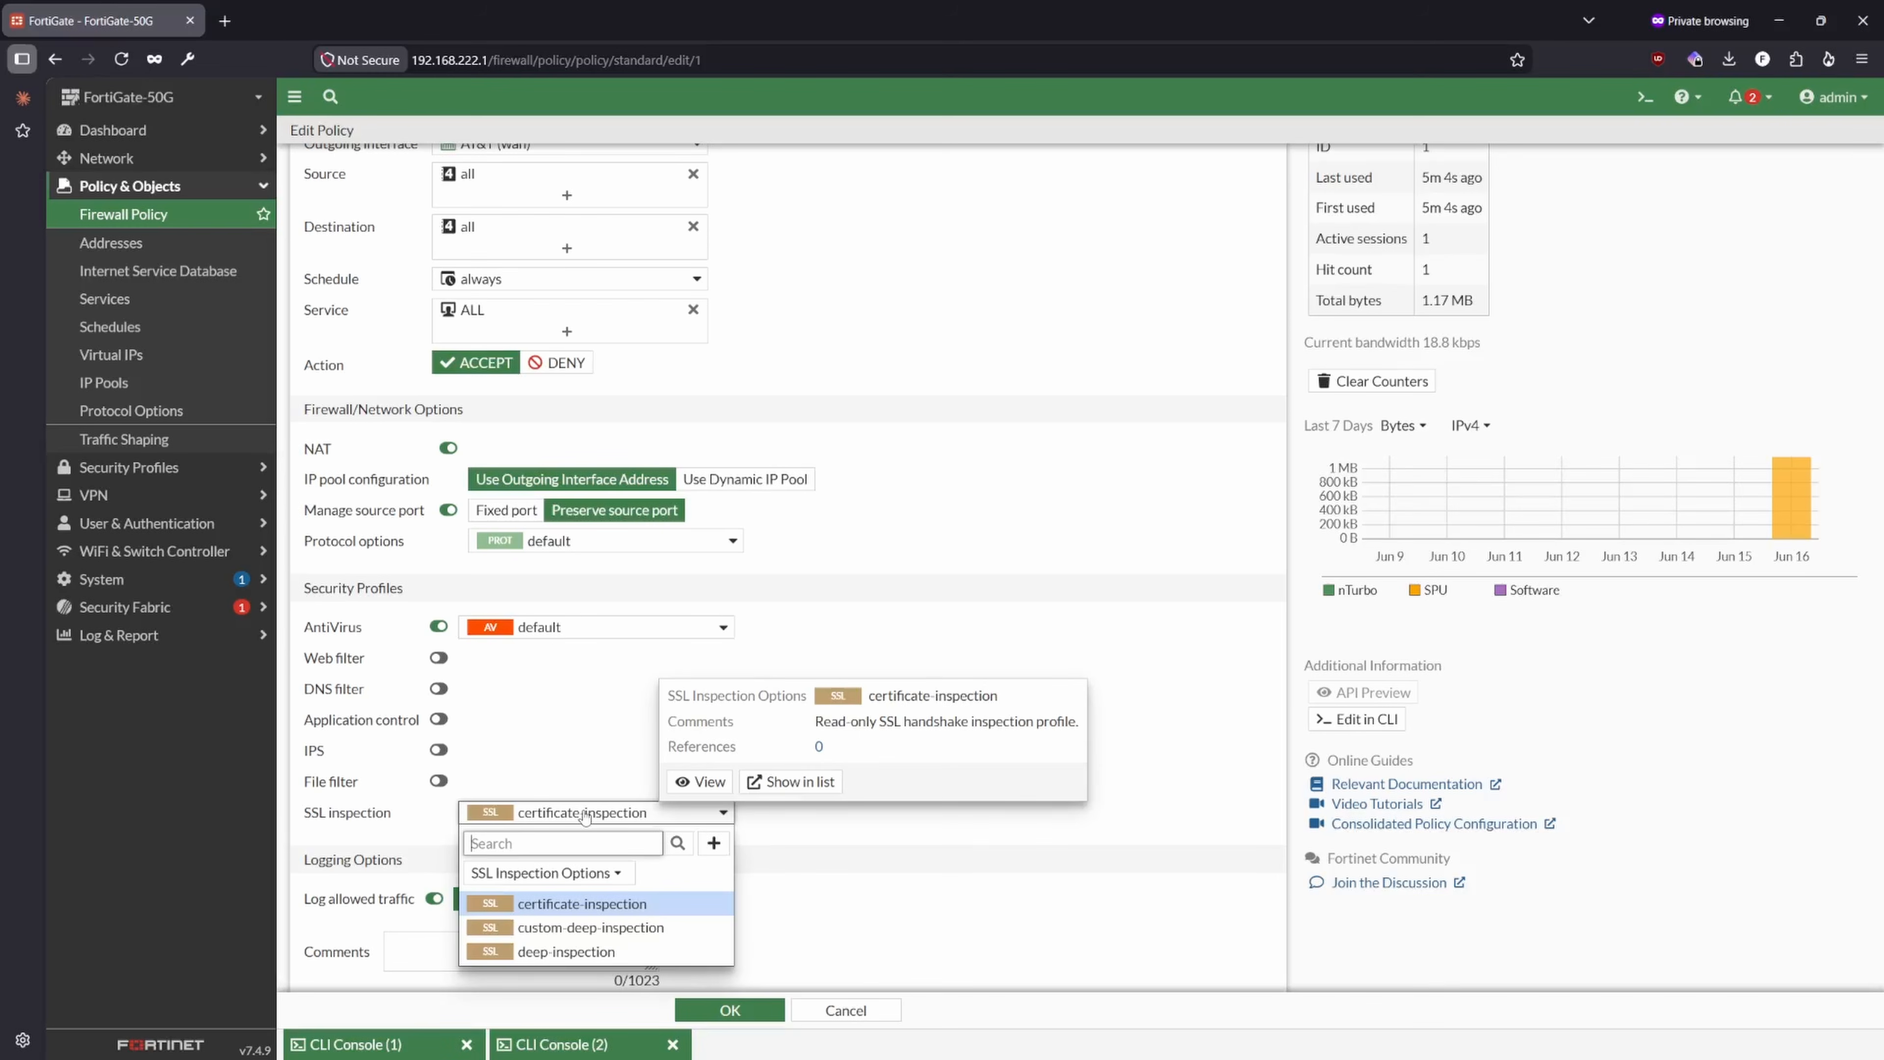
left_click(584, 813)
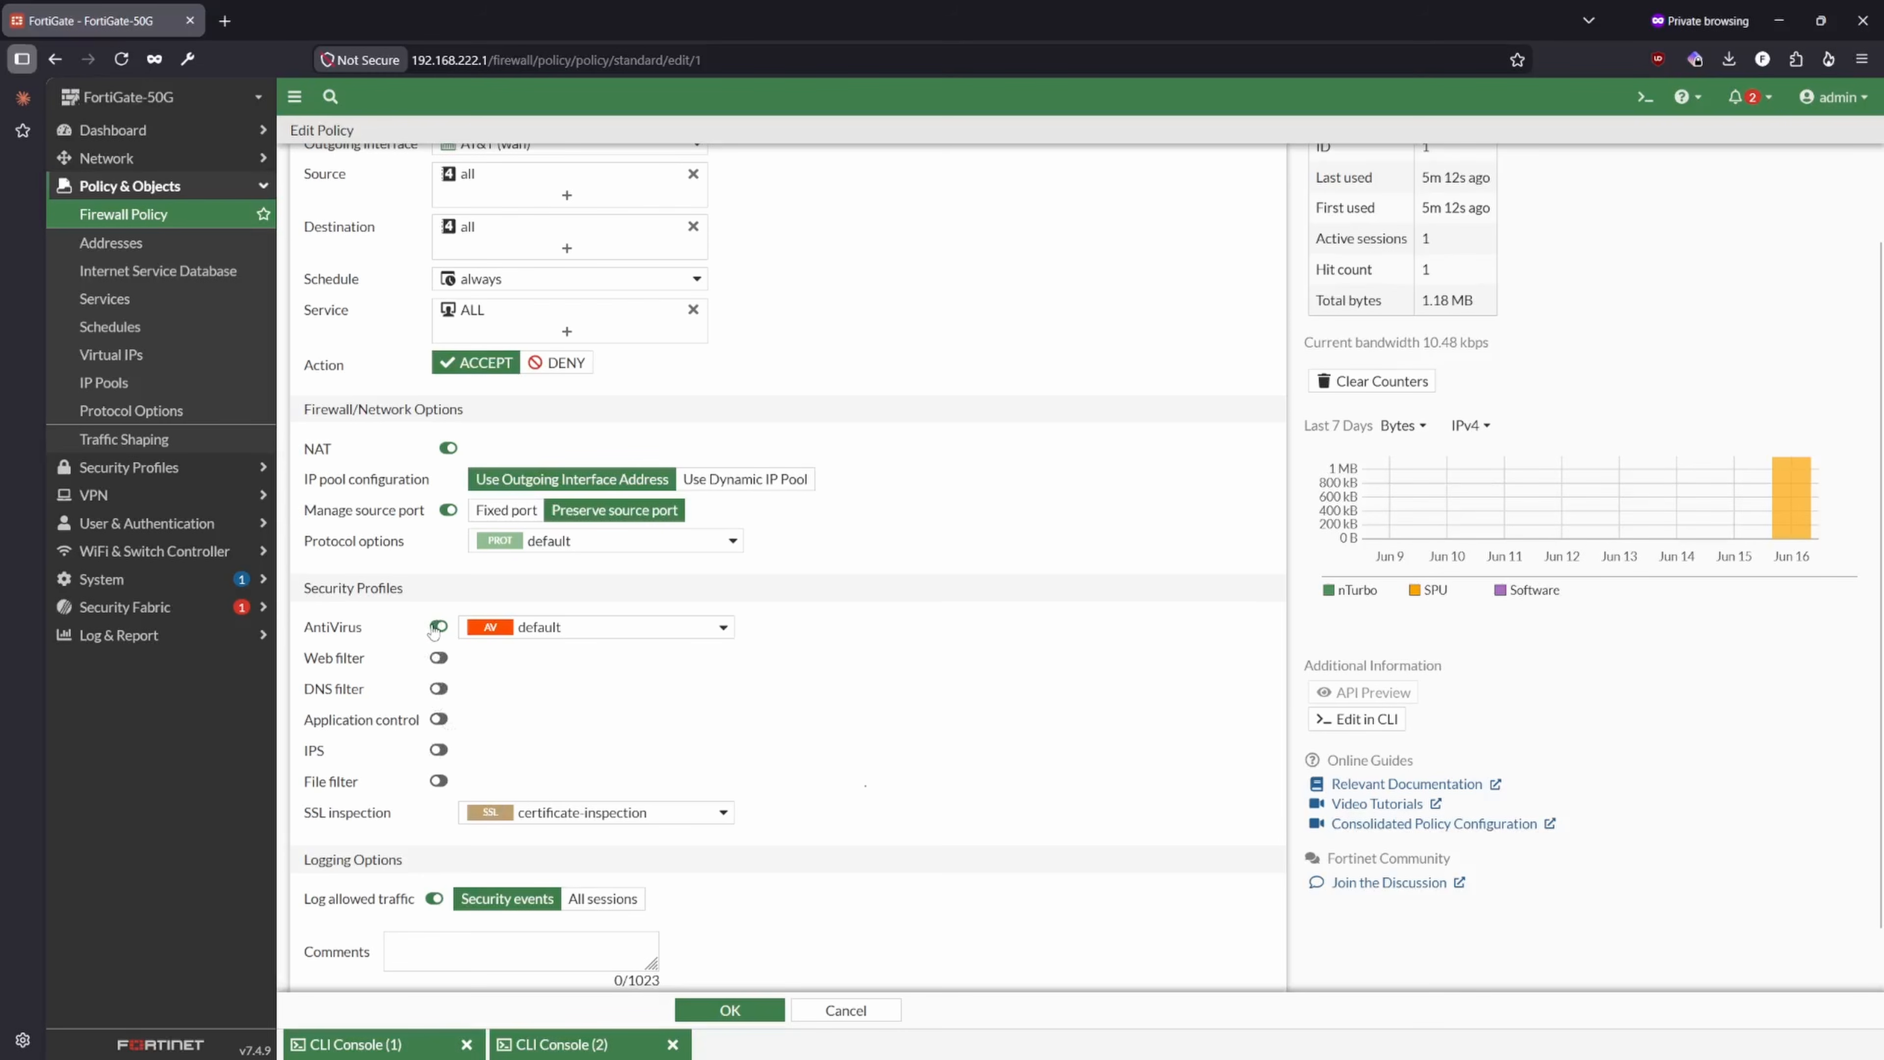
- Disable AntiVirus on the policy and expand Log & Report to show where Security Events are logged
left_click(437, 627)
scroll(547, 776, "down", 1)
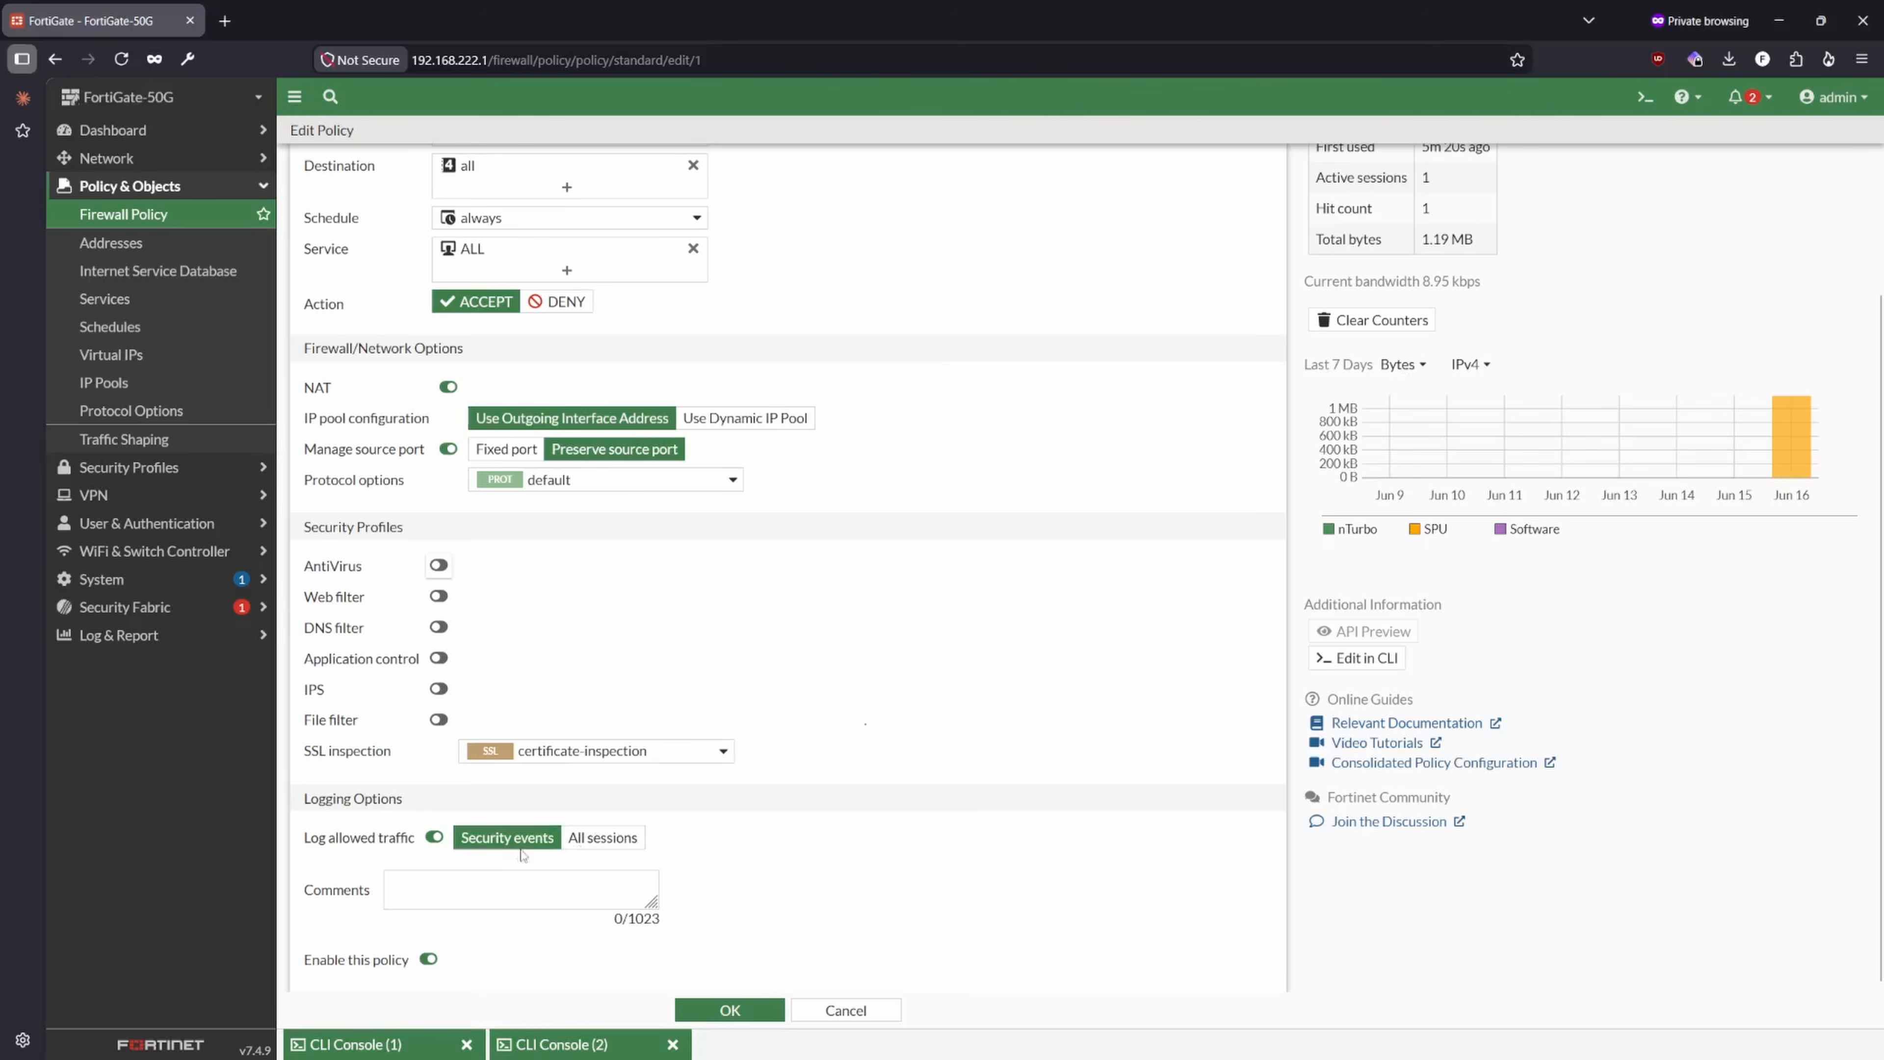
left_click(156, 637)
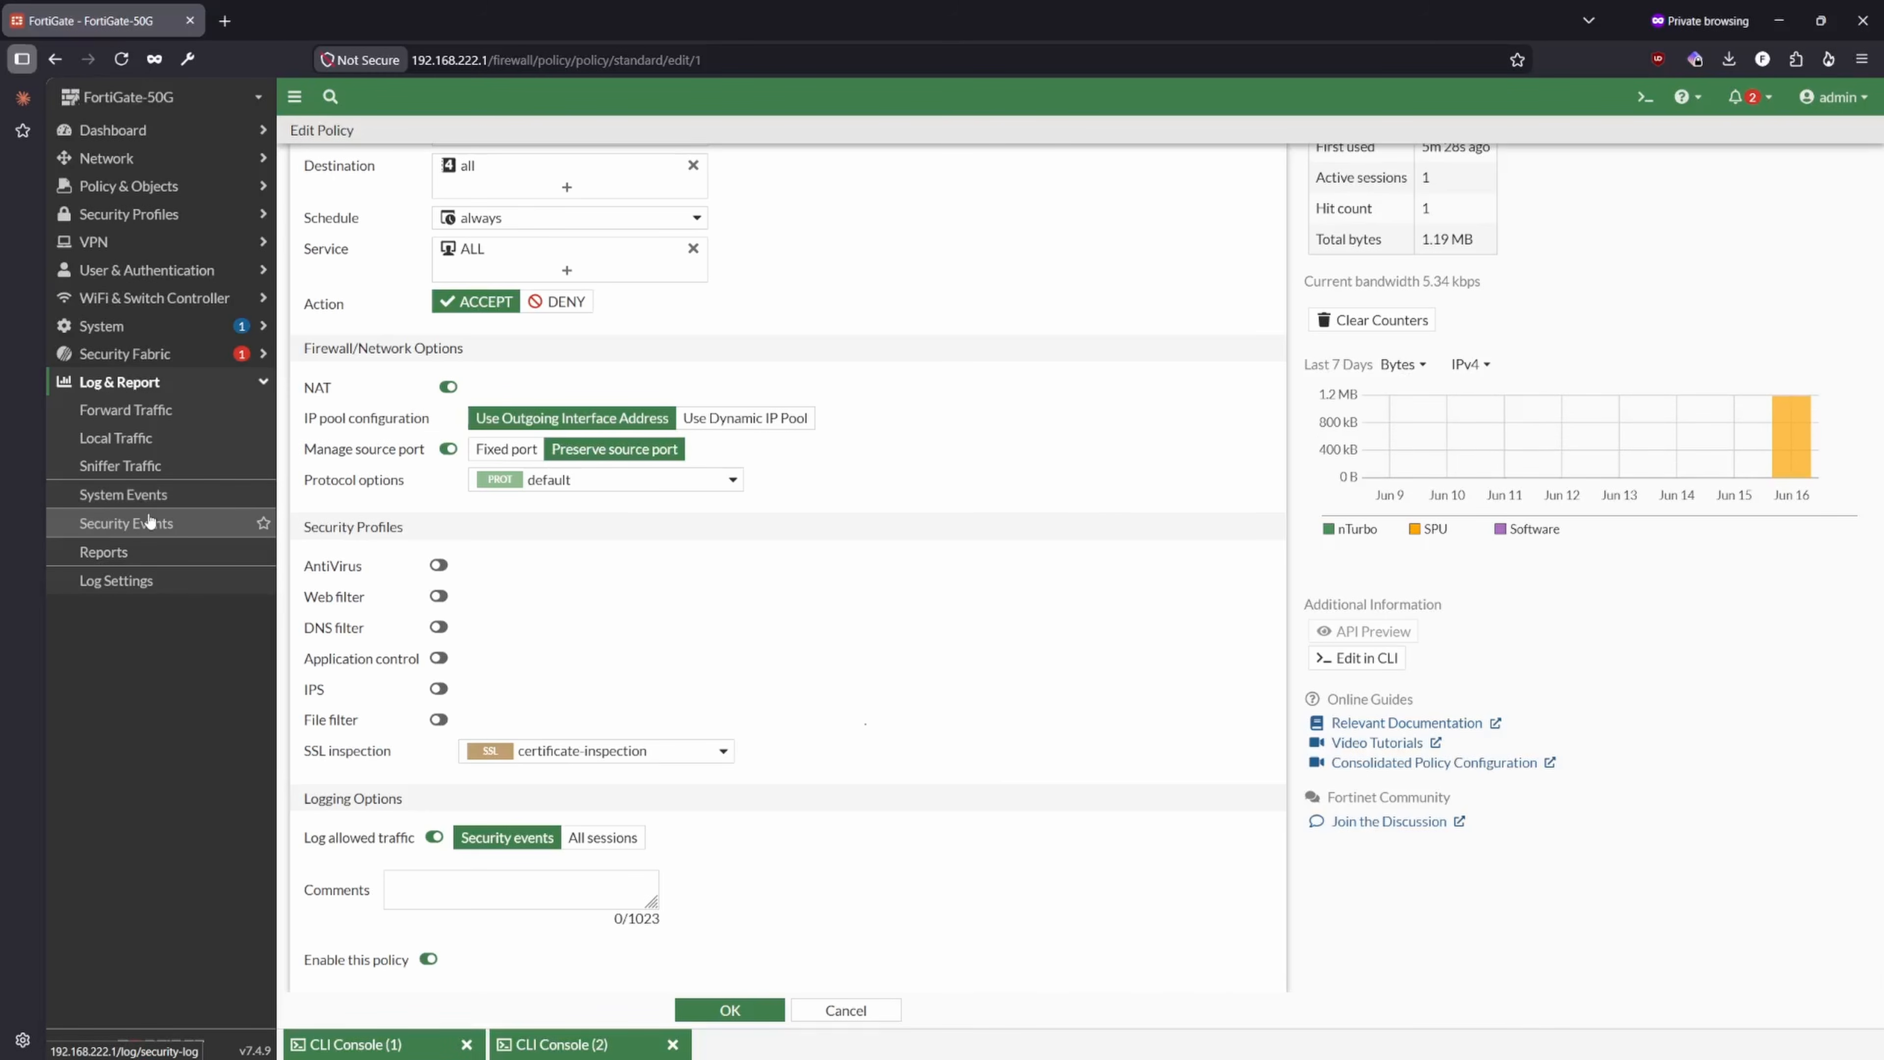
- Try enabling the default IPS, AntiVirus and application control profiles on the policy, and disable all three again
left_click(438, 689)
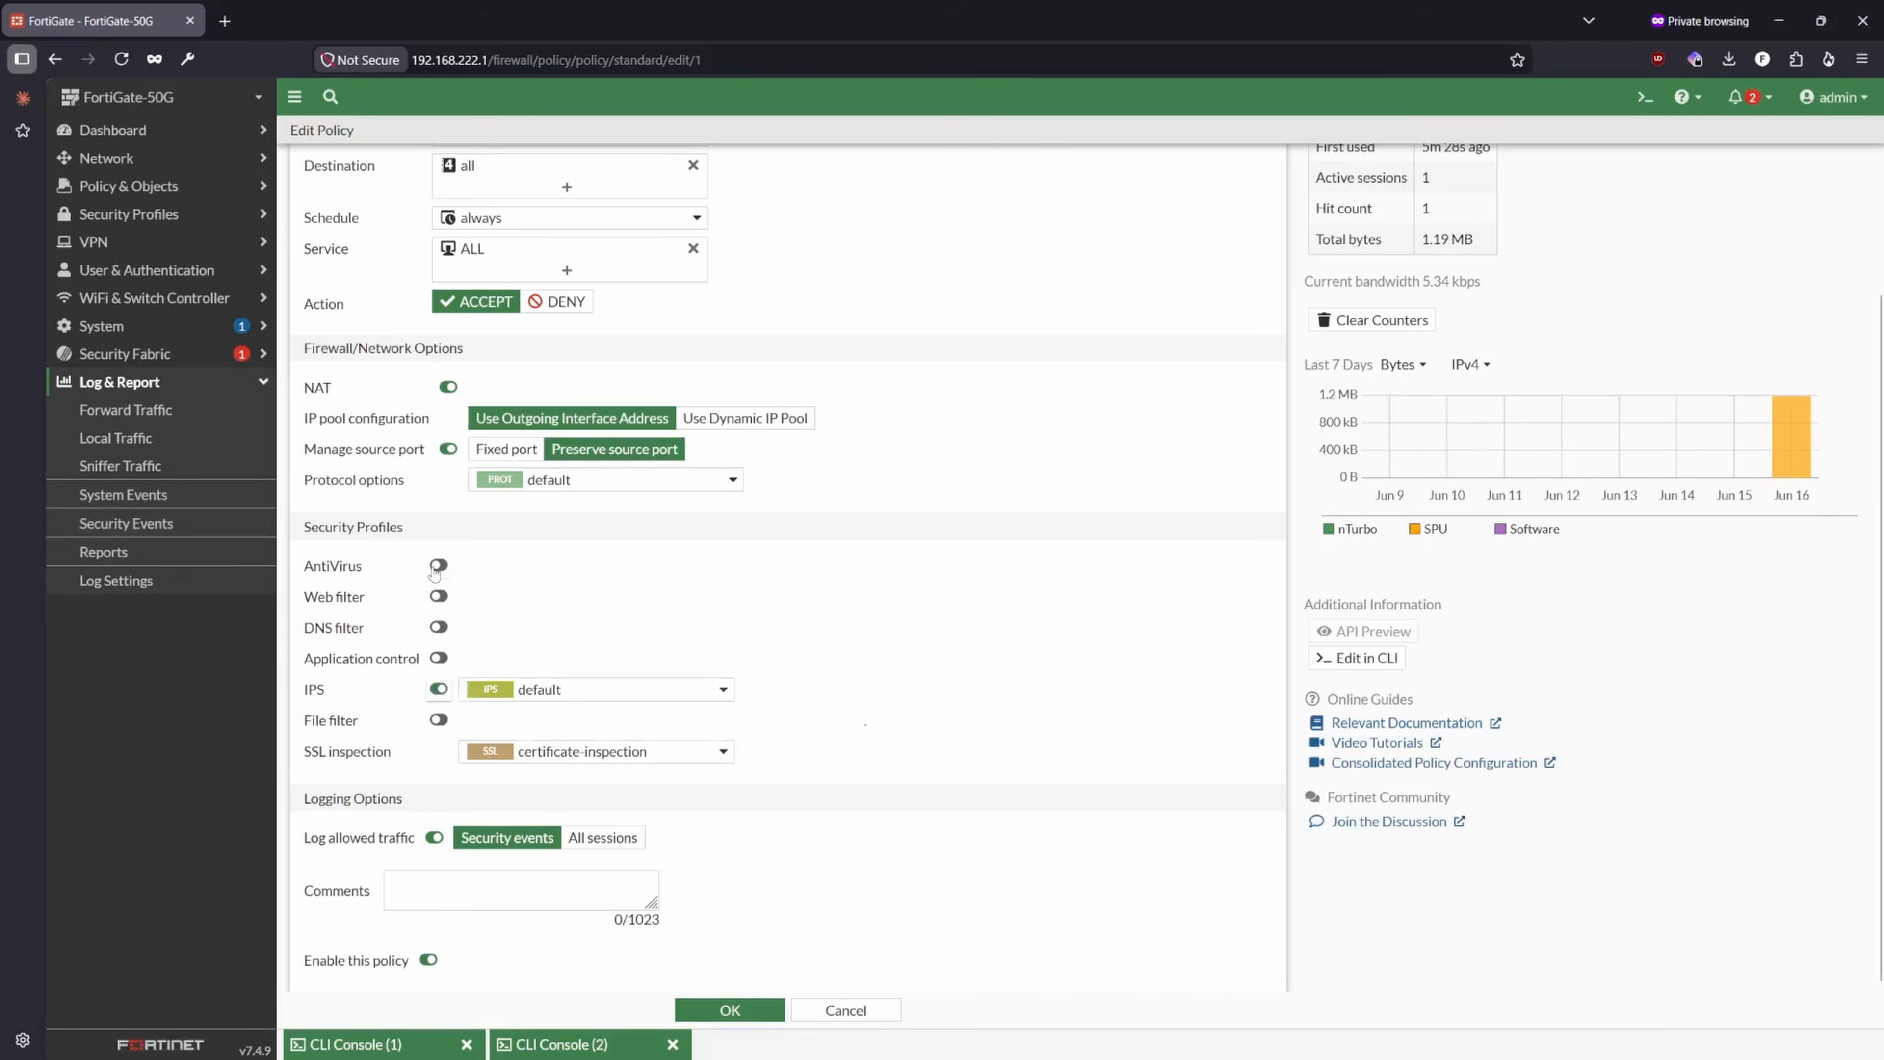
left_click(437, 566)
left_click(438, 658)
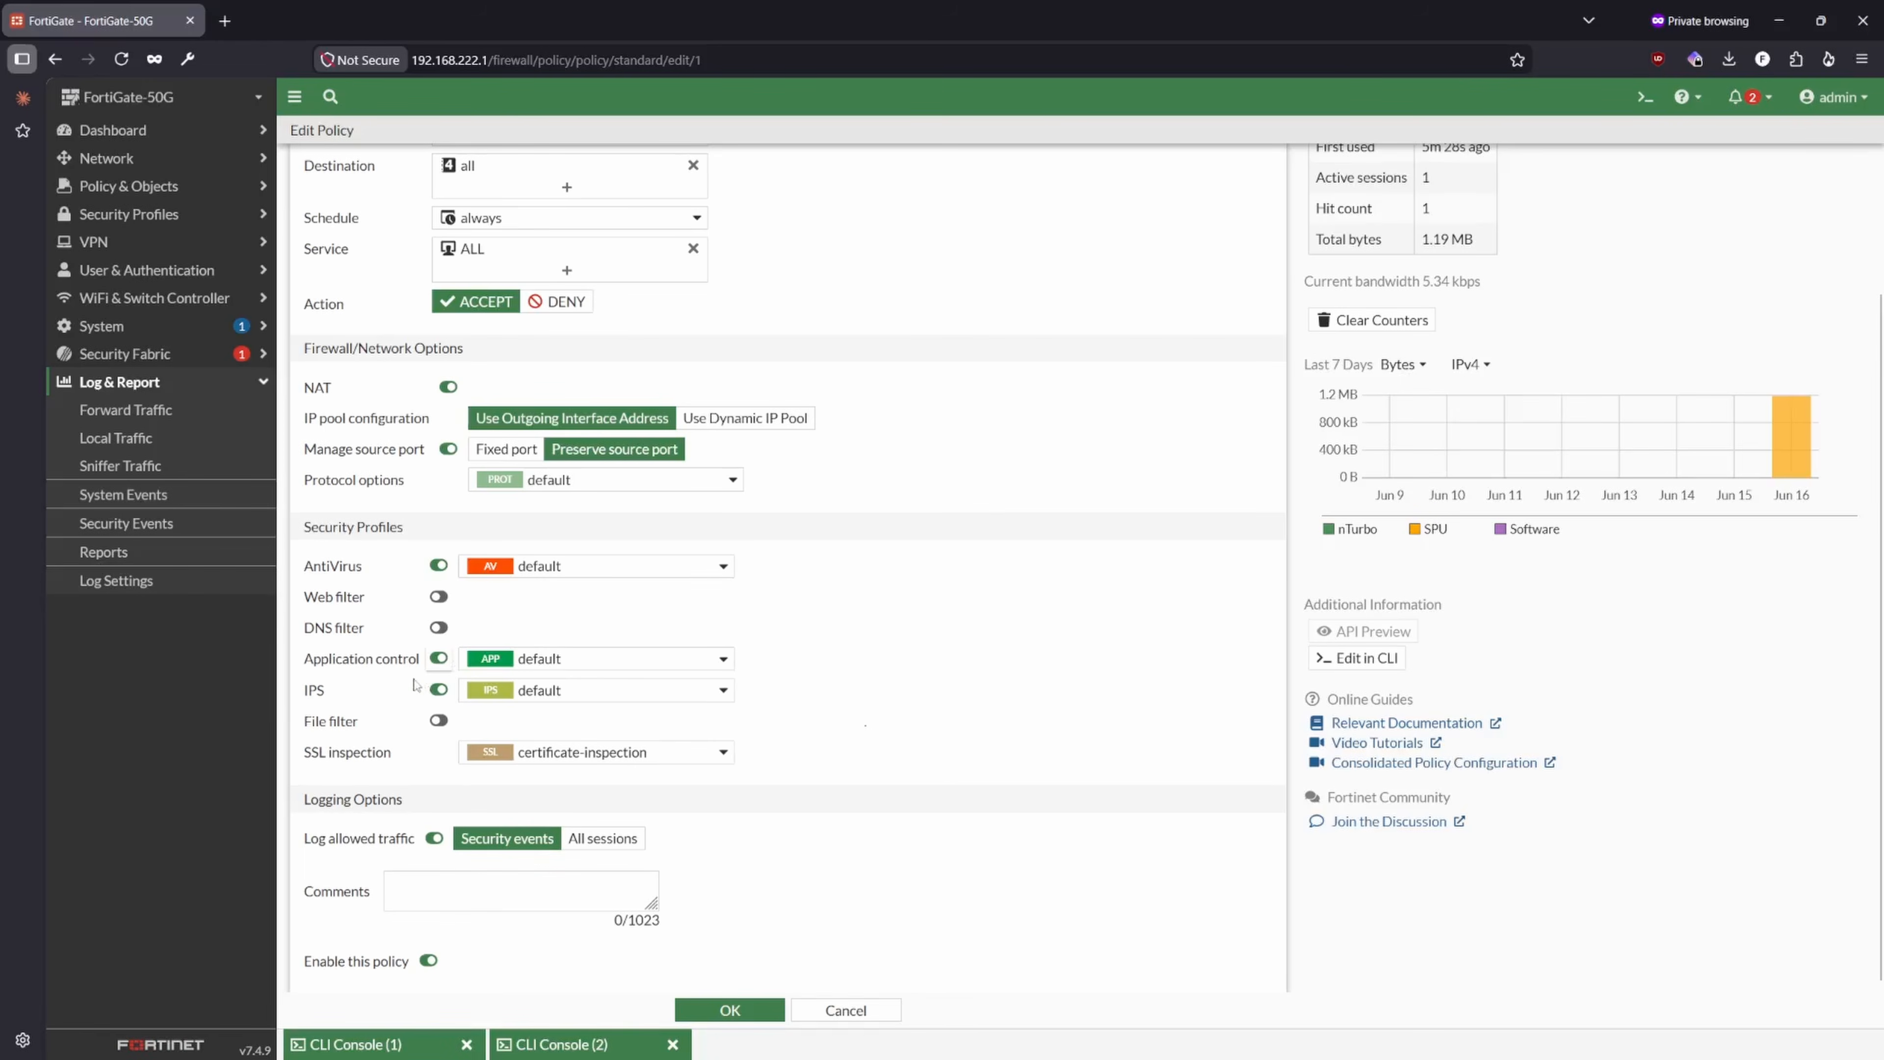
left_click(439, 689)
left_click(438, 658)
left_click(438, 566)
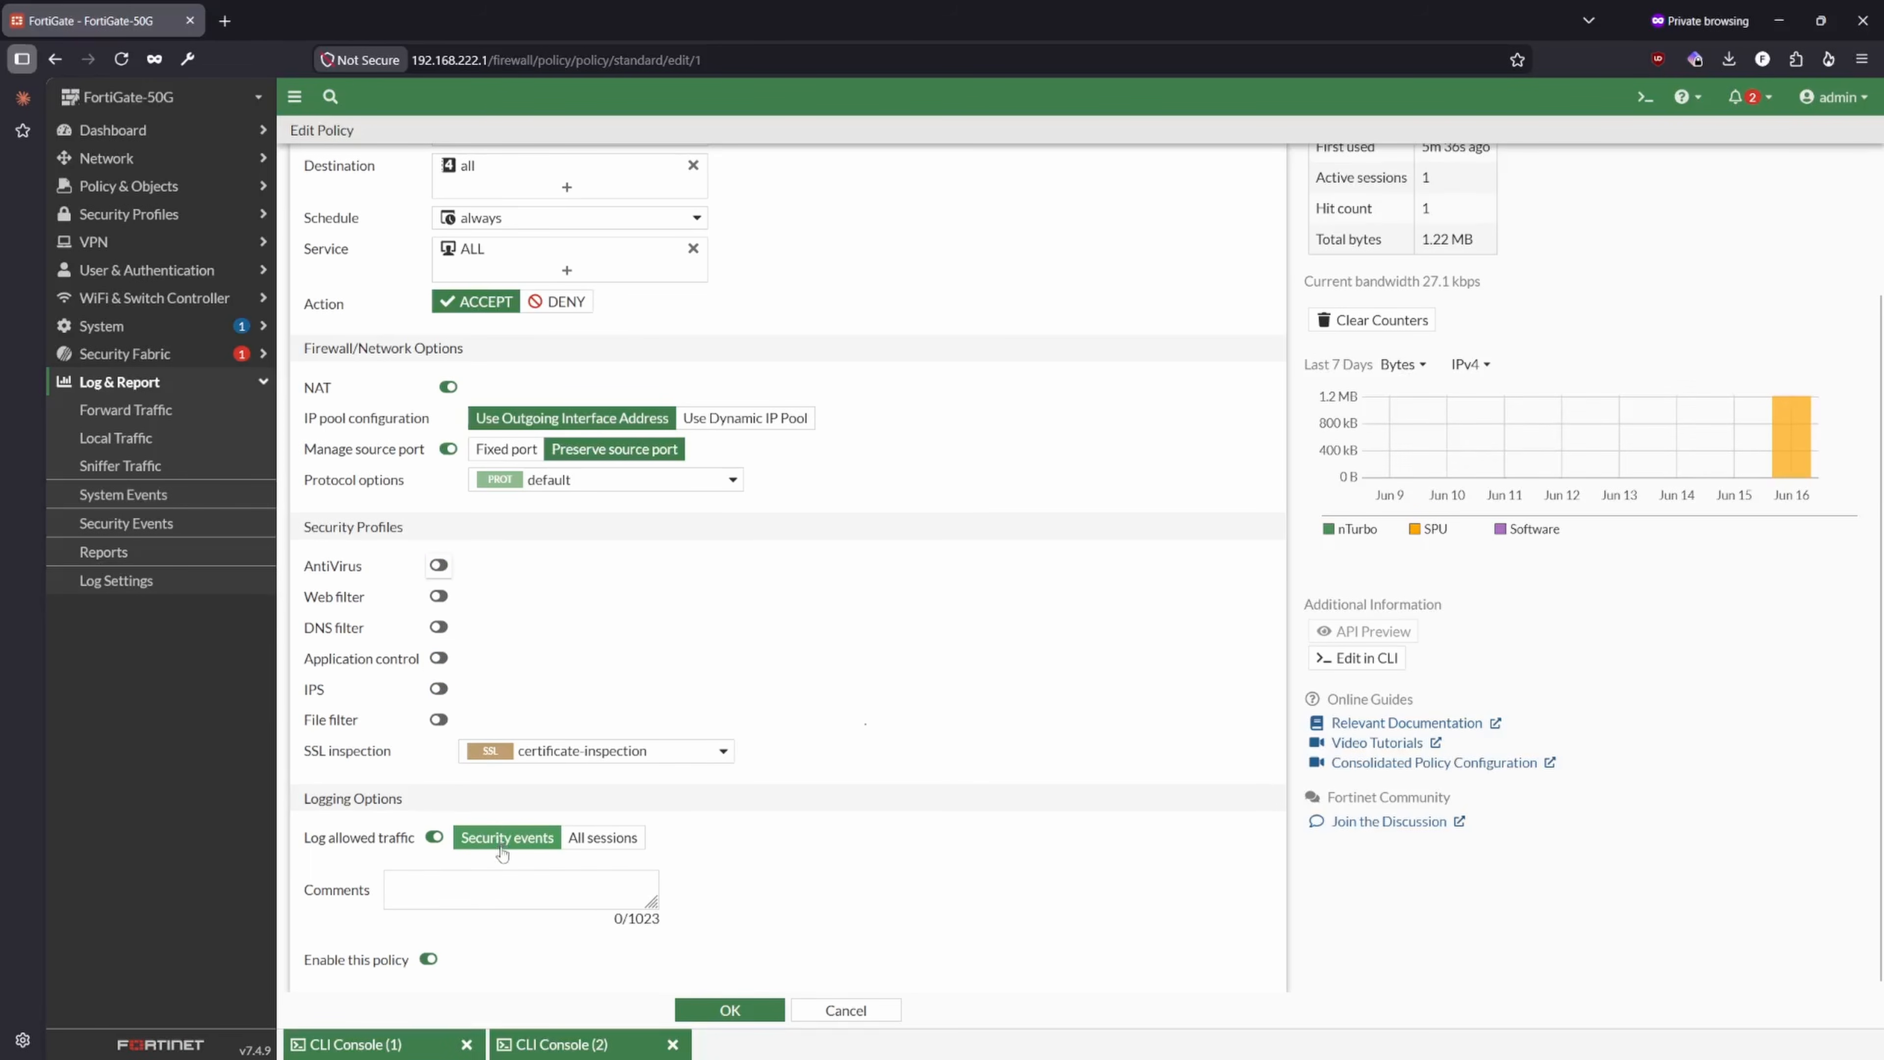
- Set the policy's allowed traffic logging to All sessions and try to save the policy
left_click(590, 878)
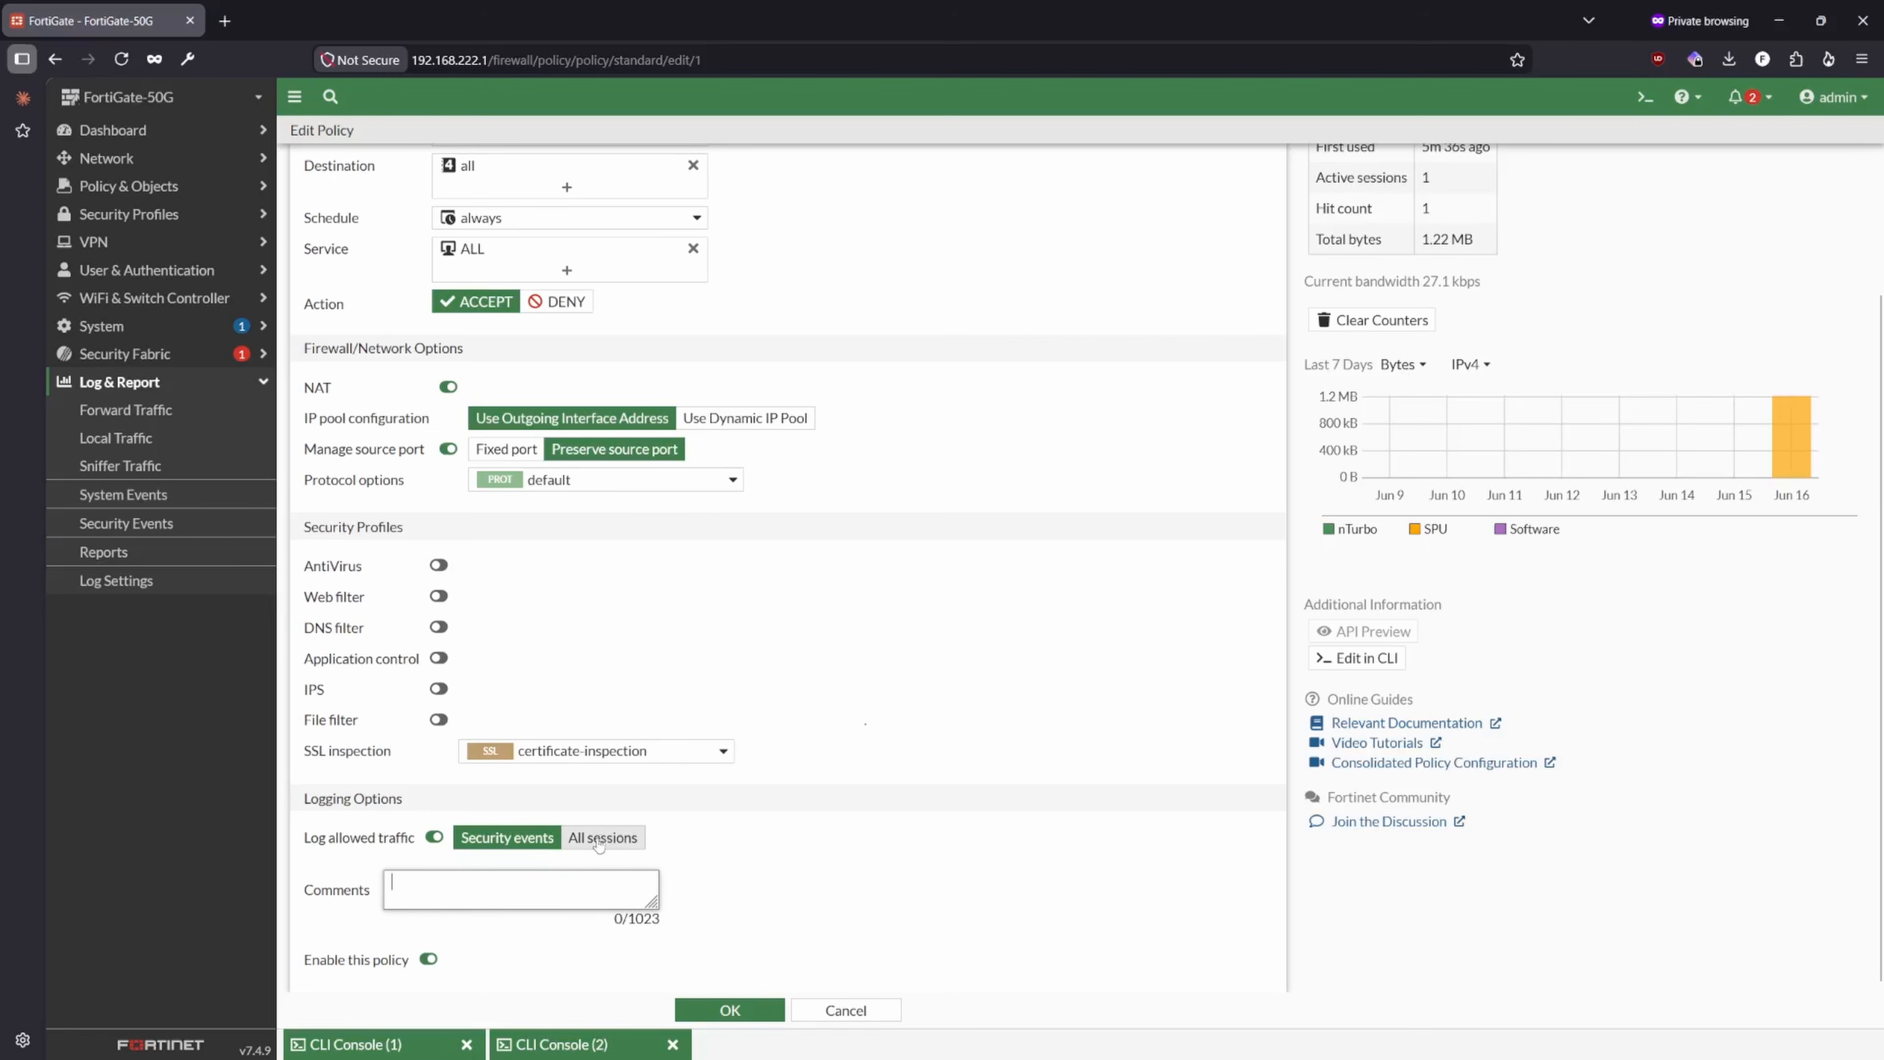
left_click(601, 852)
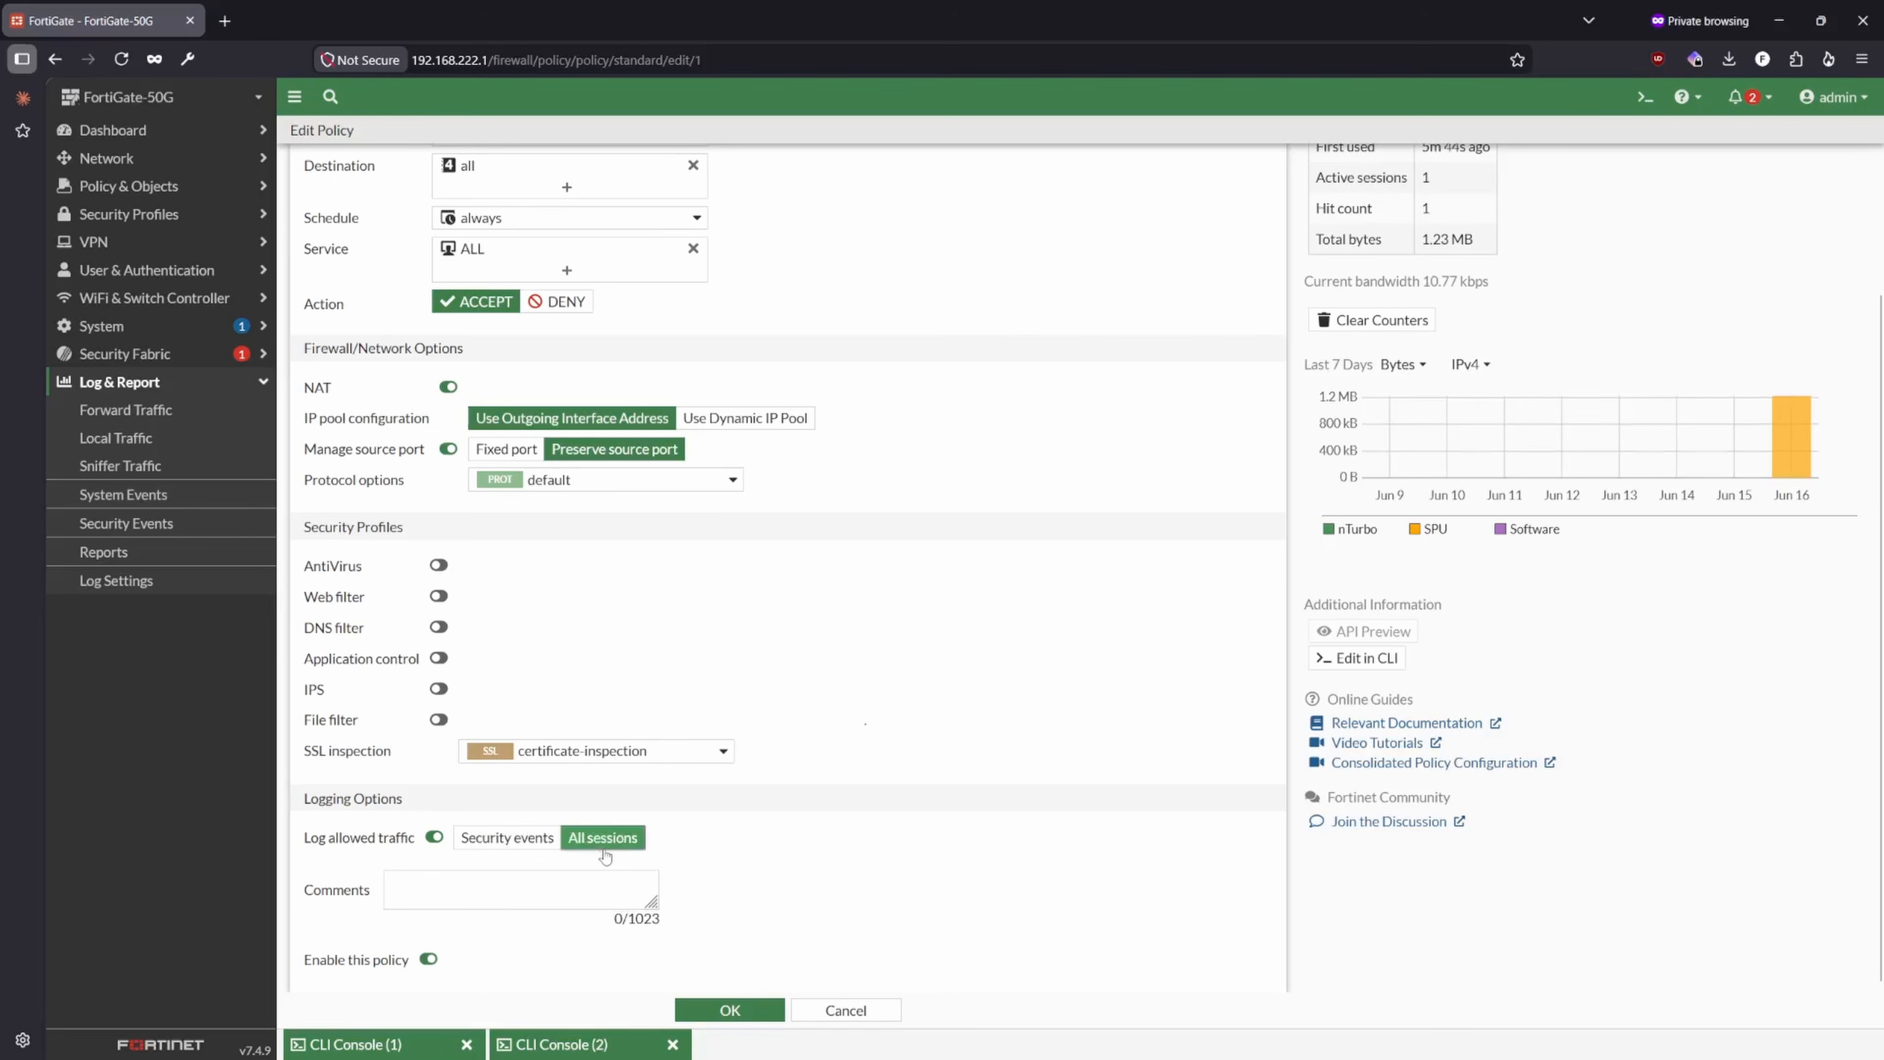
left_click(730, 1010)
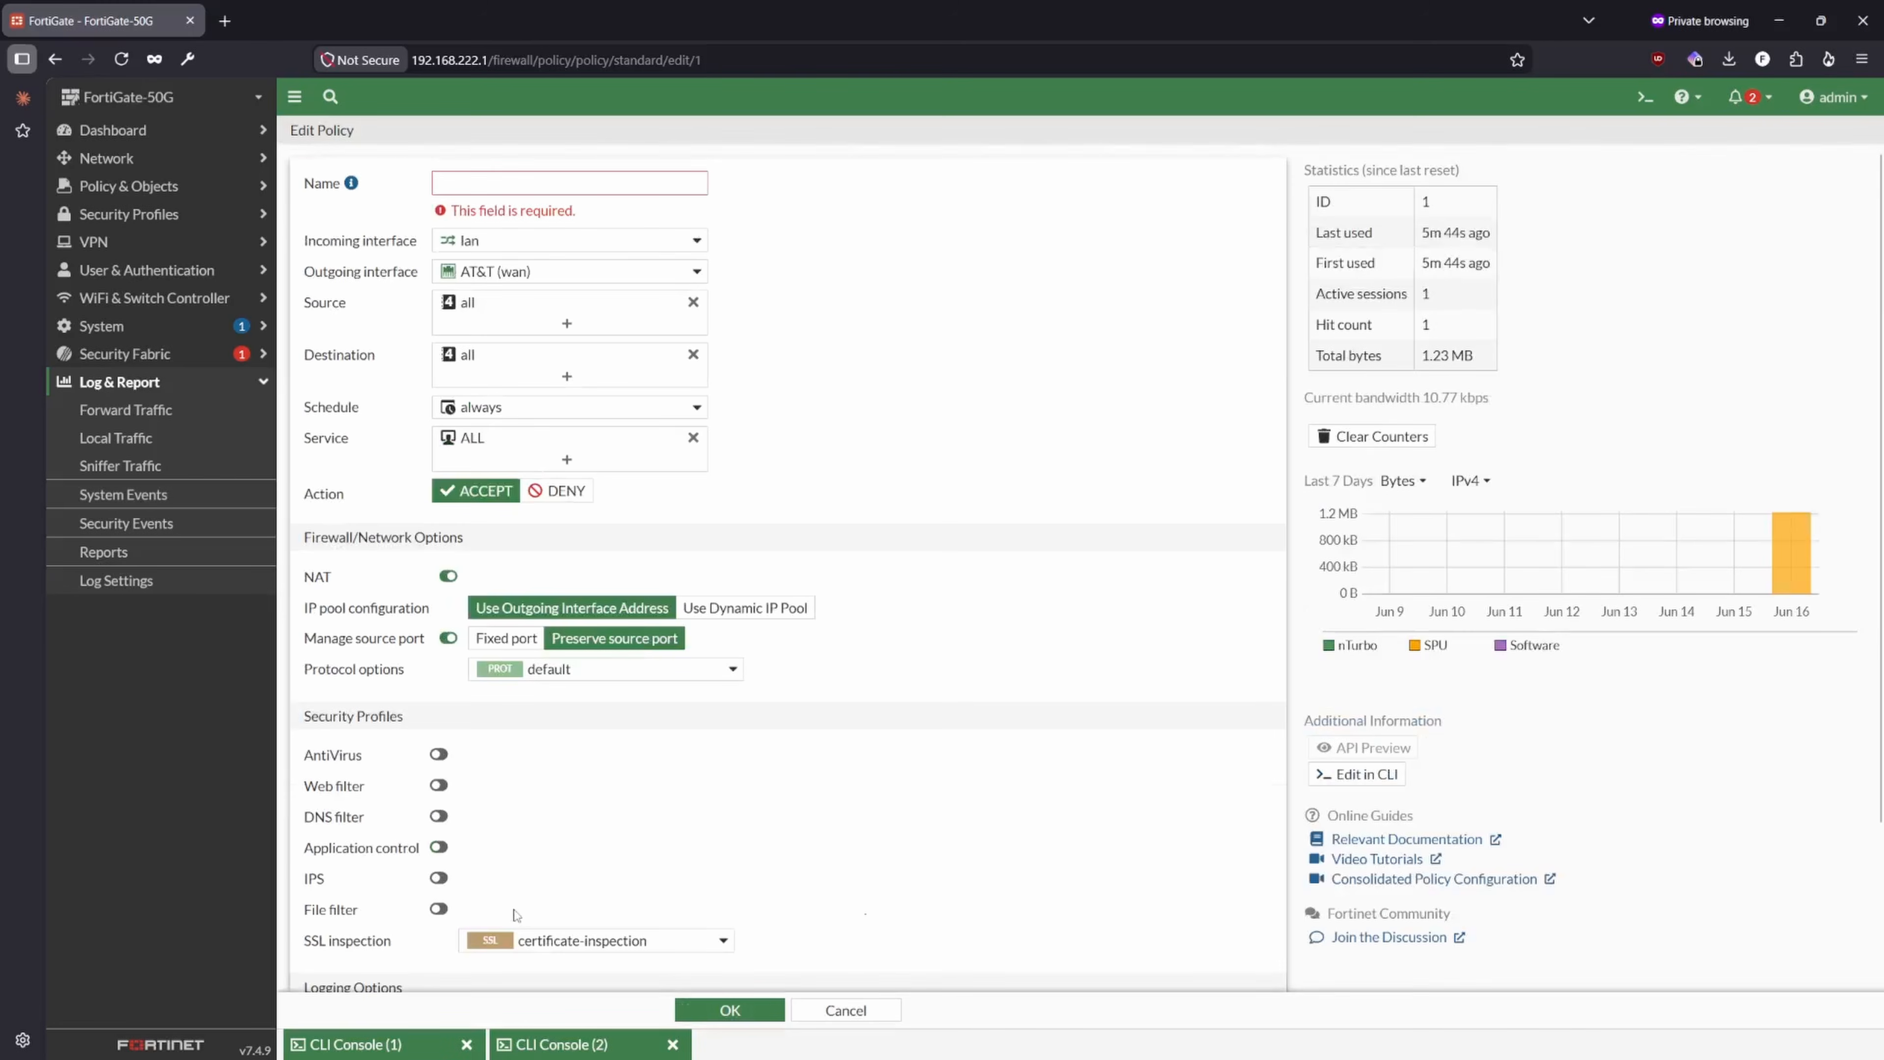
- Name the firewall policy LAN-to-WAN and save it
scroll(618, 759, "down", 3)
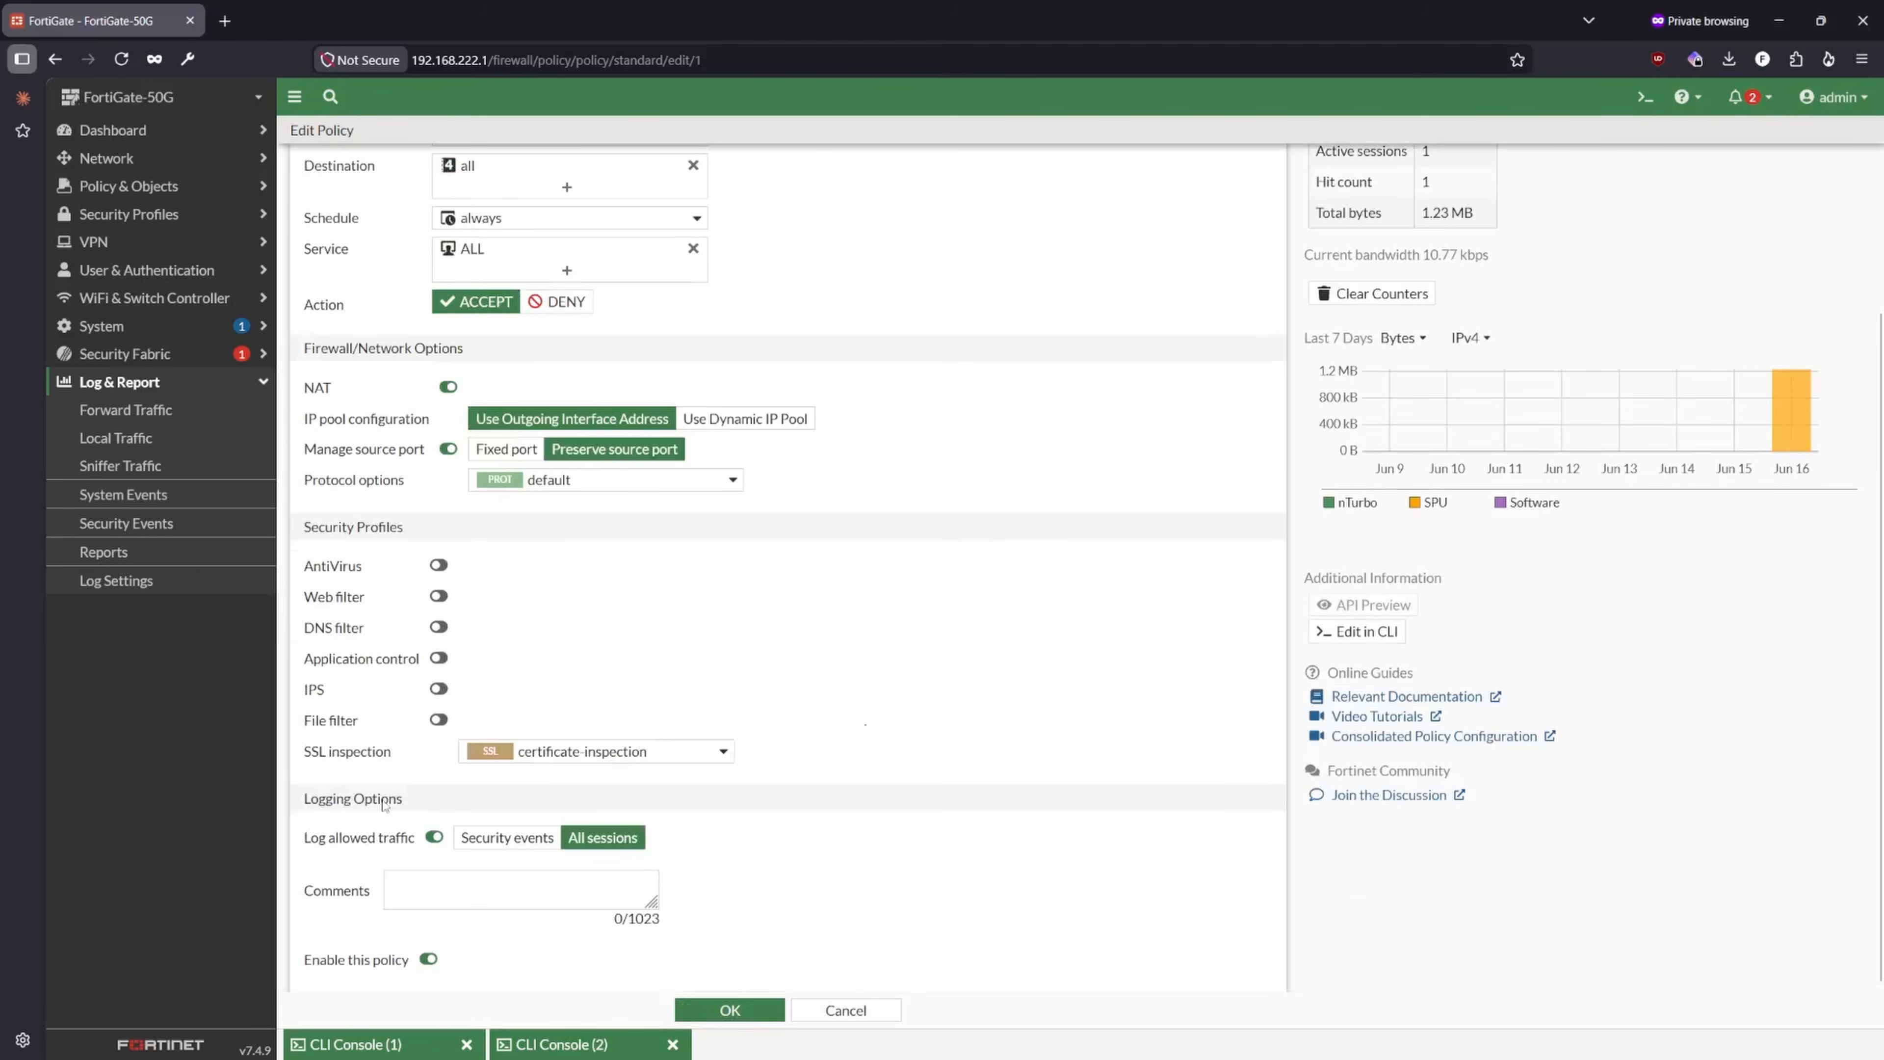
scroll(598, 586, "up", 3)
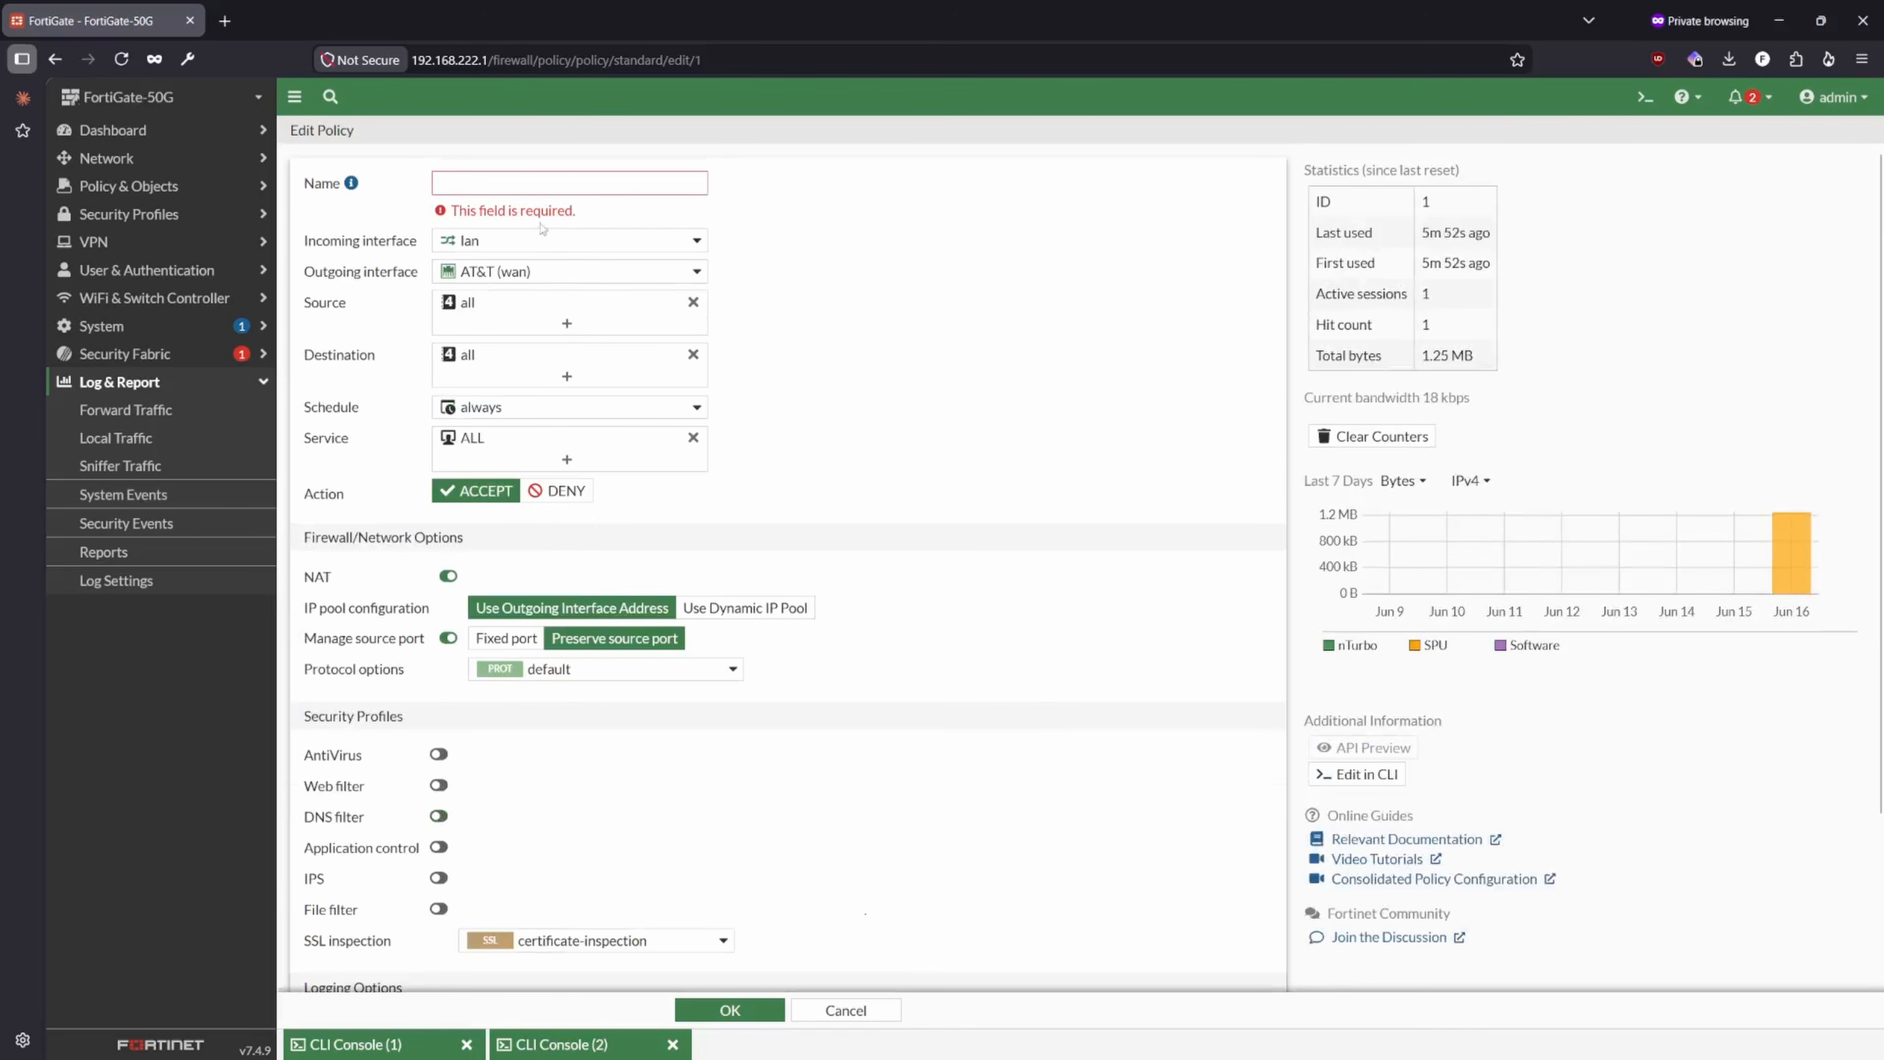
left_click(520, 188)
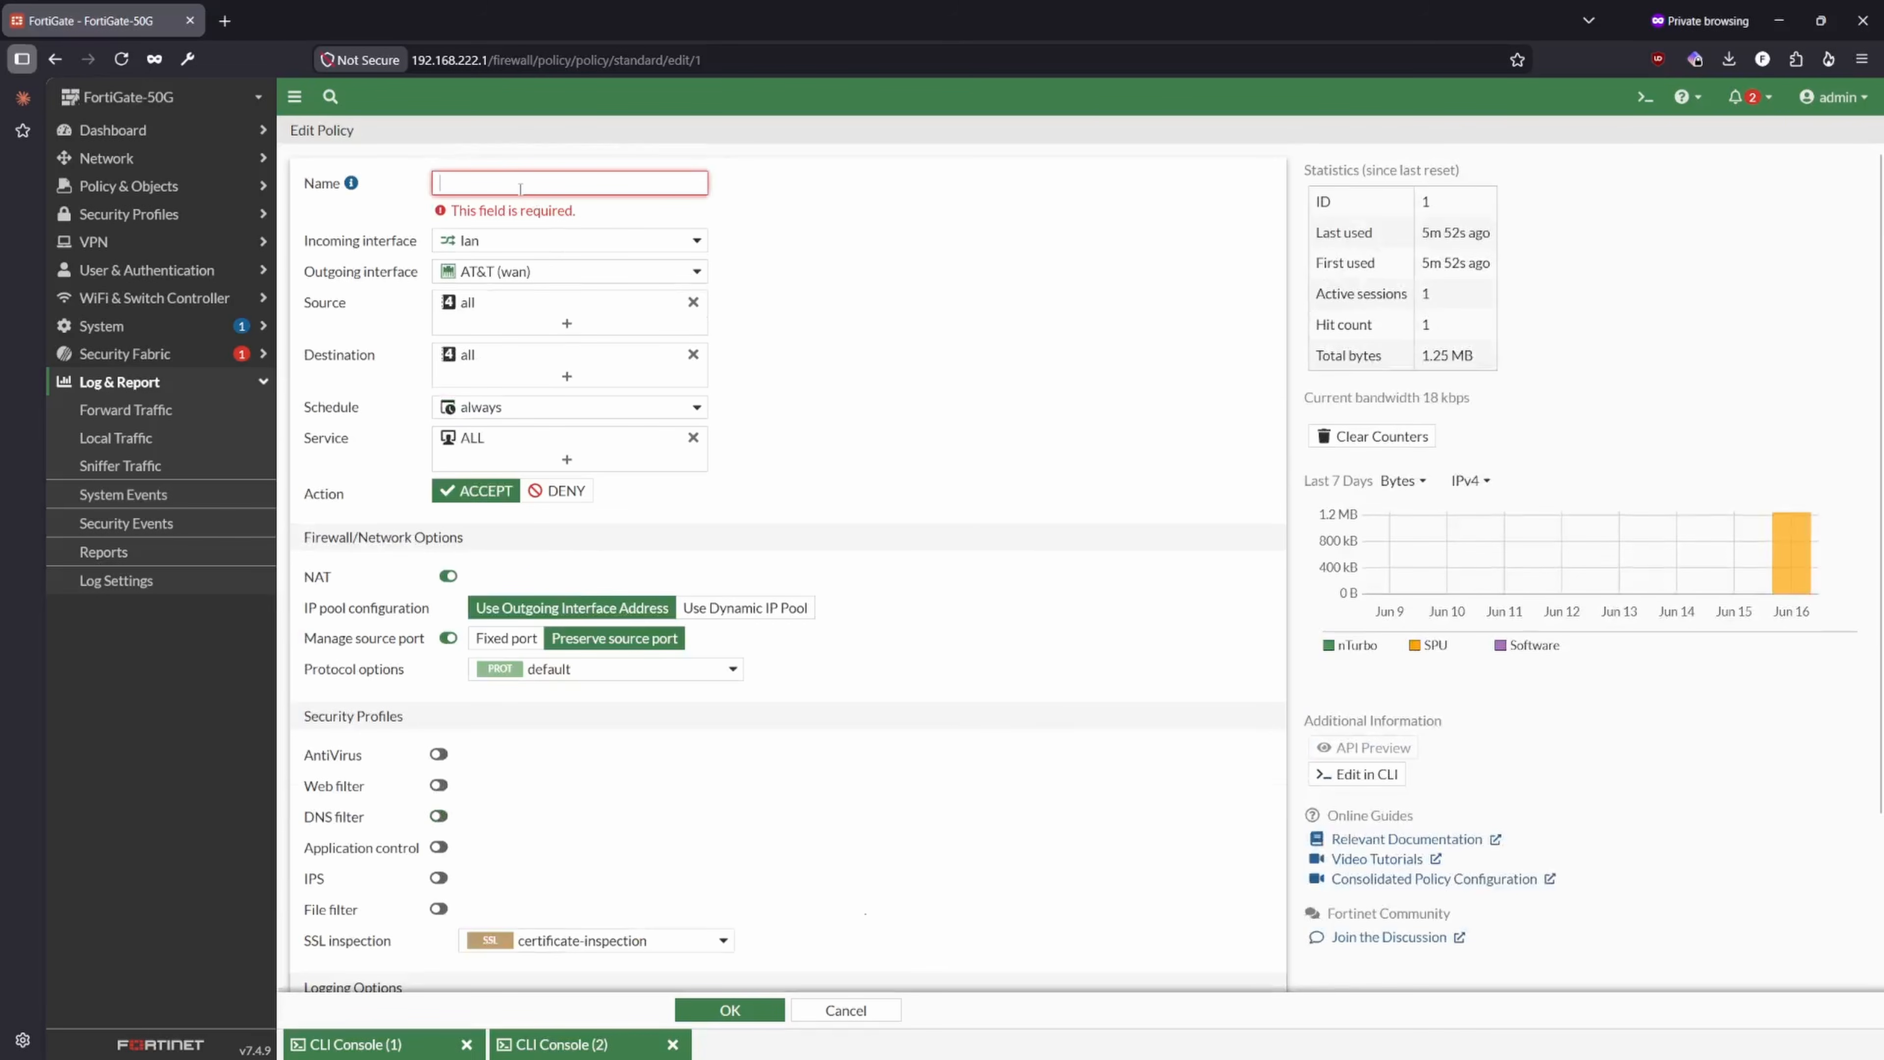
type("LAN-to-WAN")
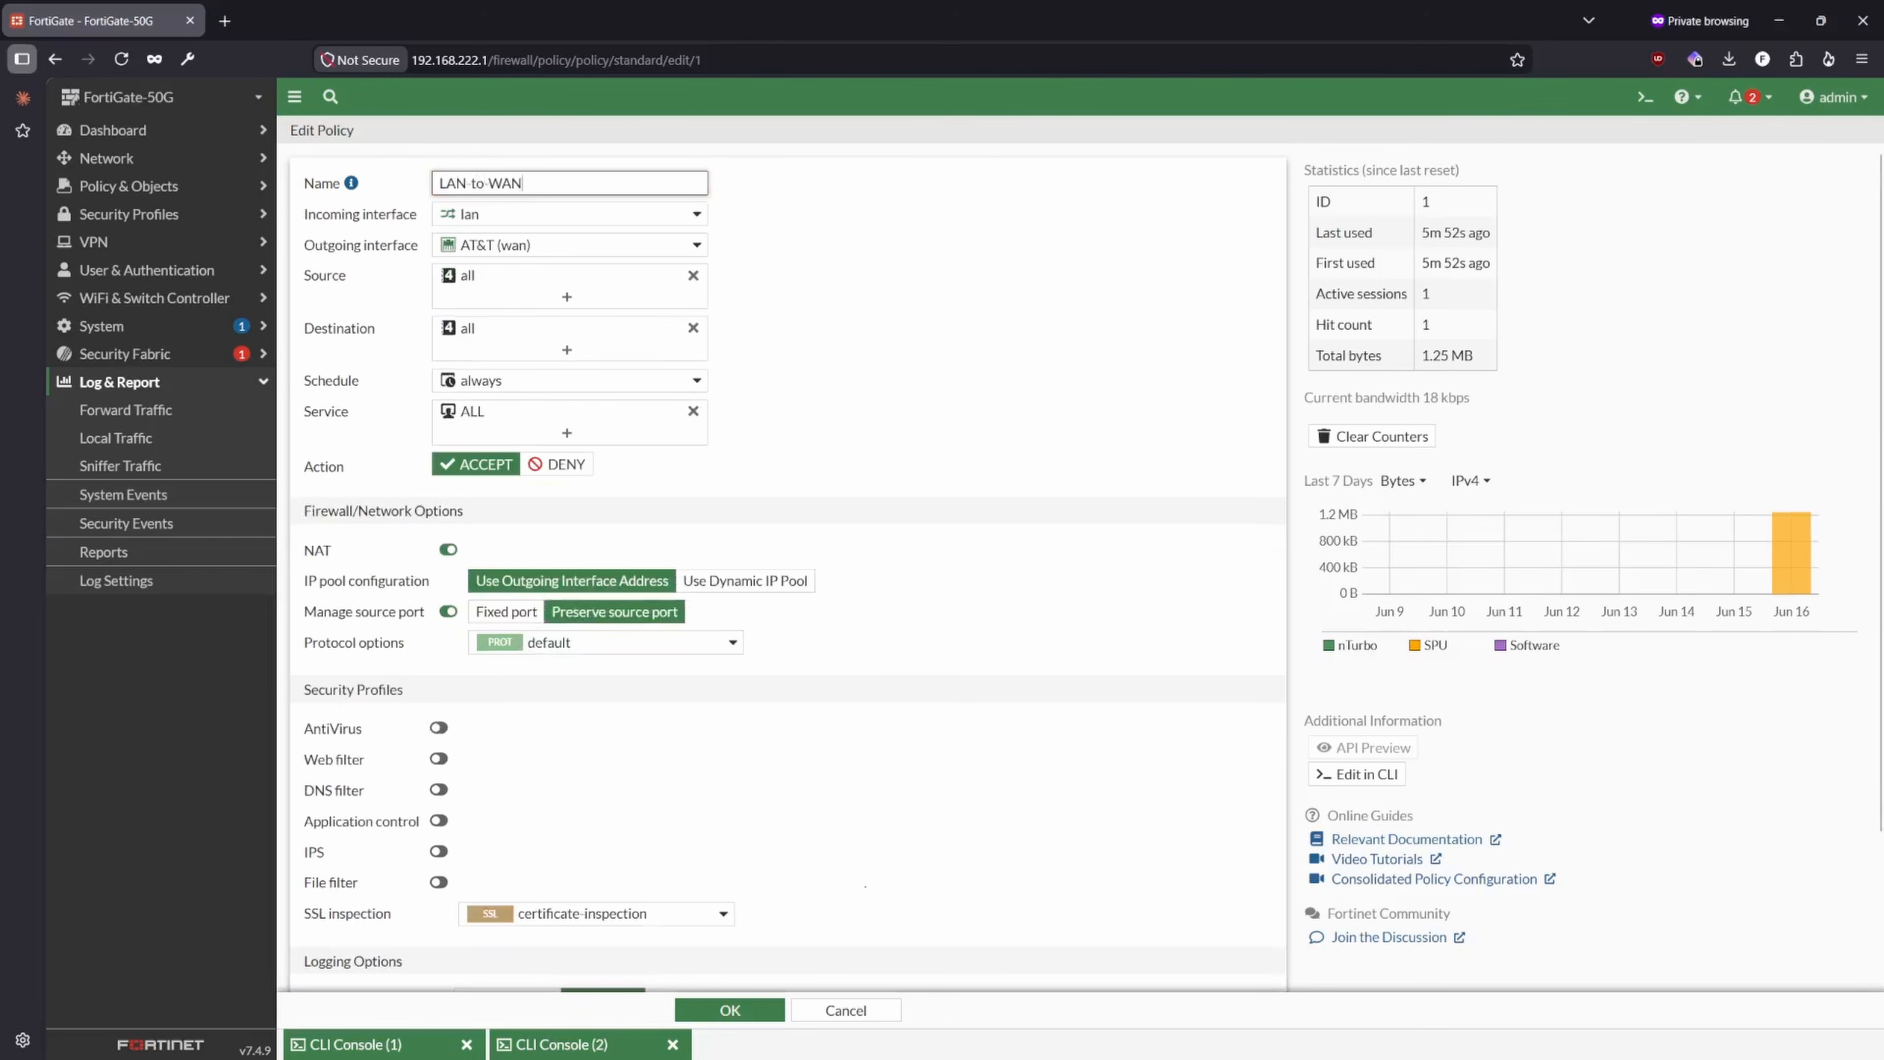
scroll(778, 564, "down", 3)
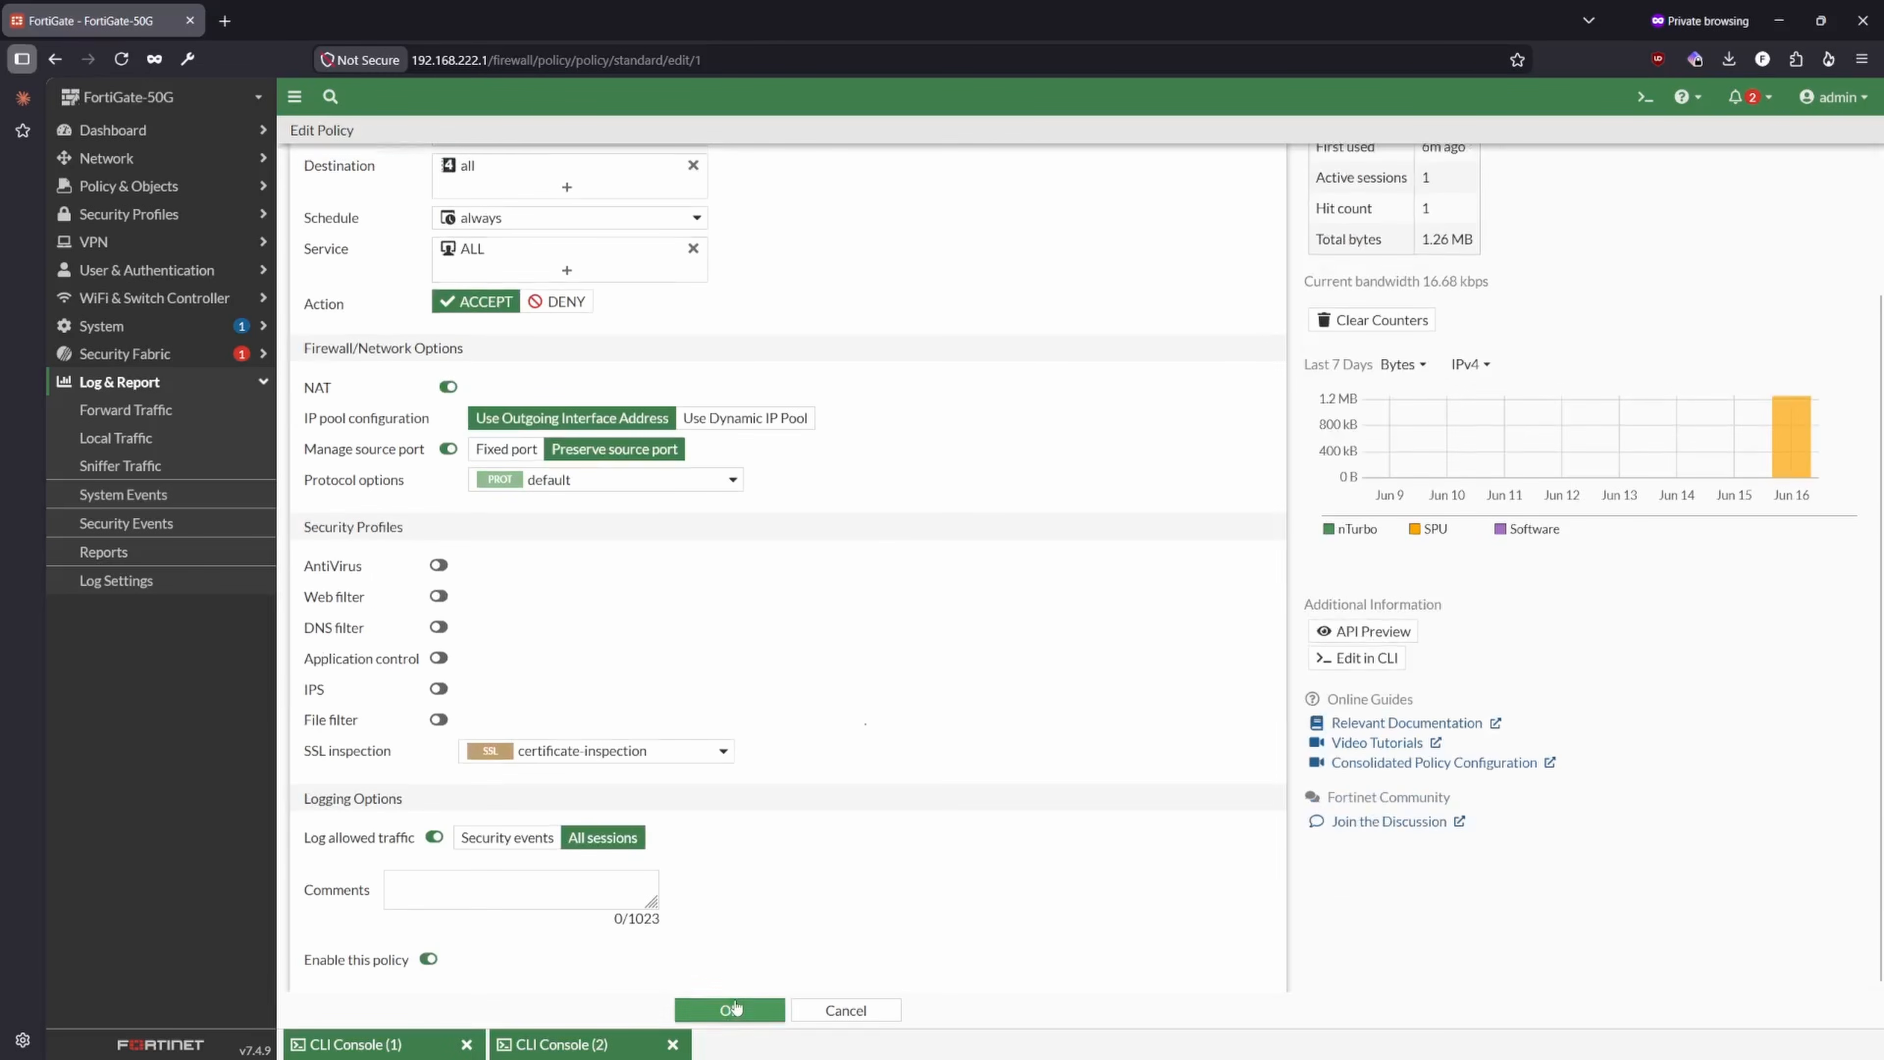
left_click(729, 1009)
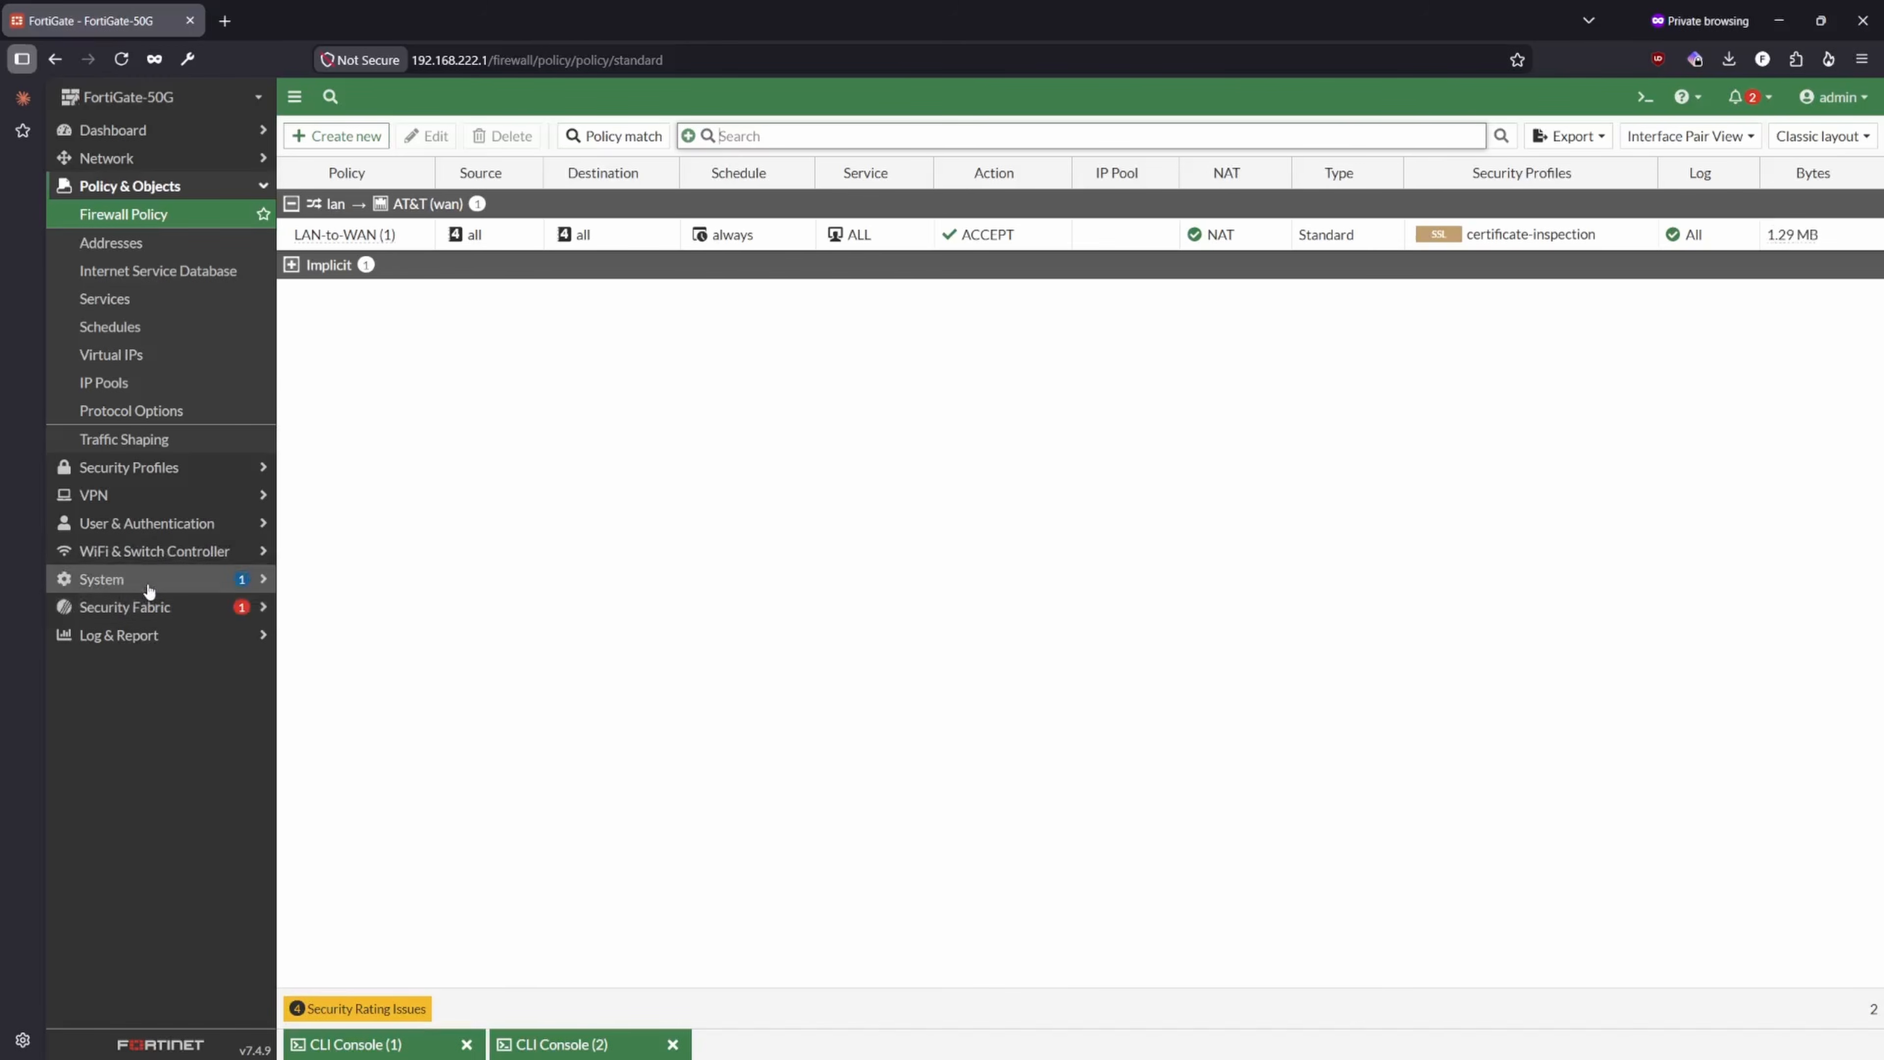
- Open Firmware & Registration and check the FortiGate-50G's upgrade status and available device actions
left_click(149, 591)
left_click(145, 636)
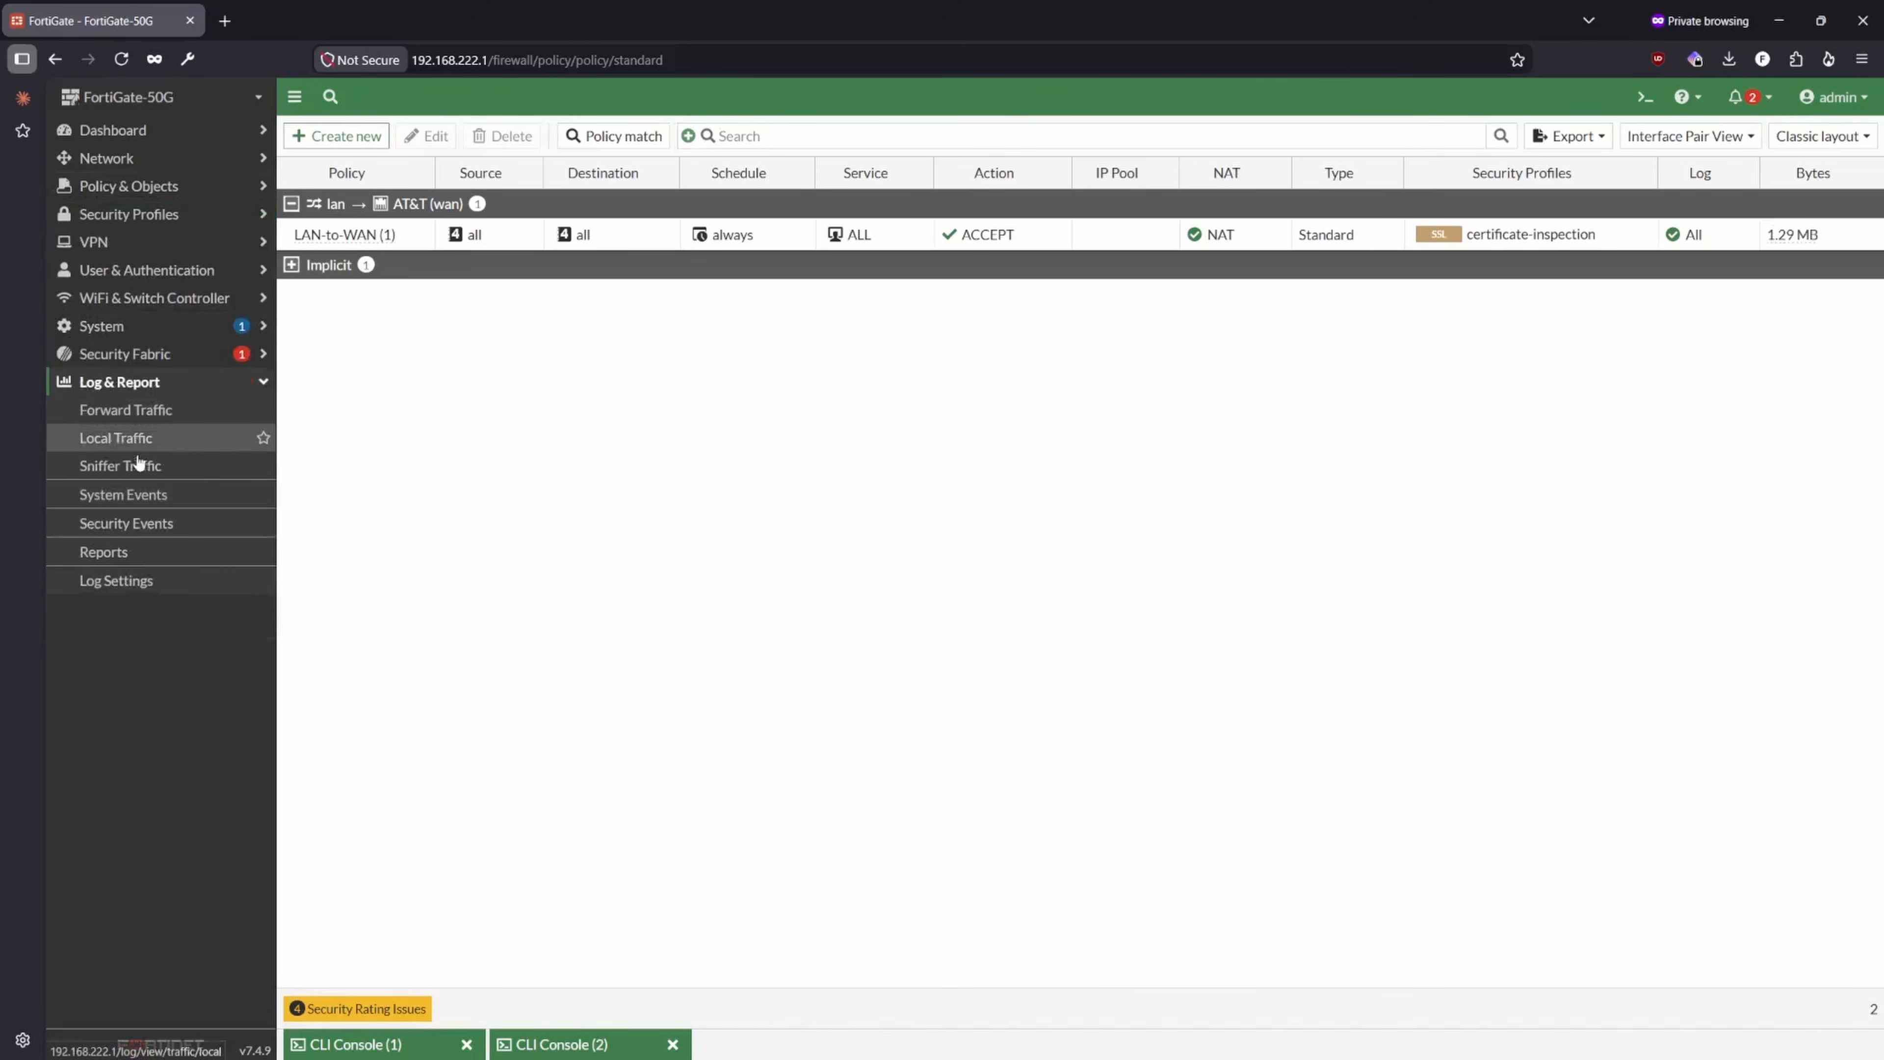
left_click(130, 330)
left_click(151, 409)
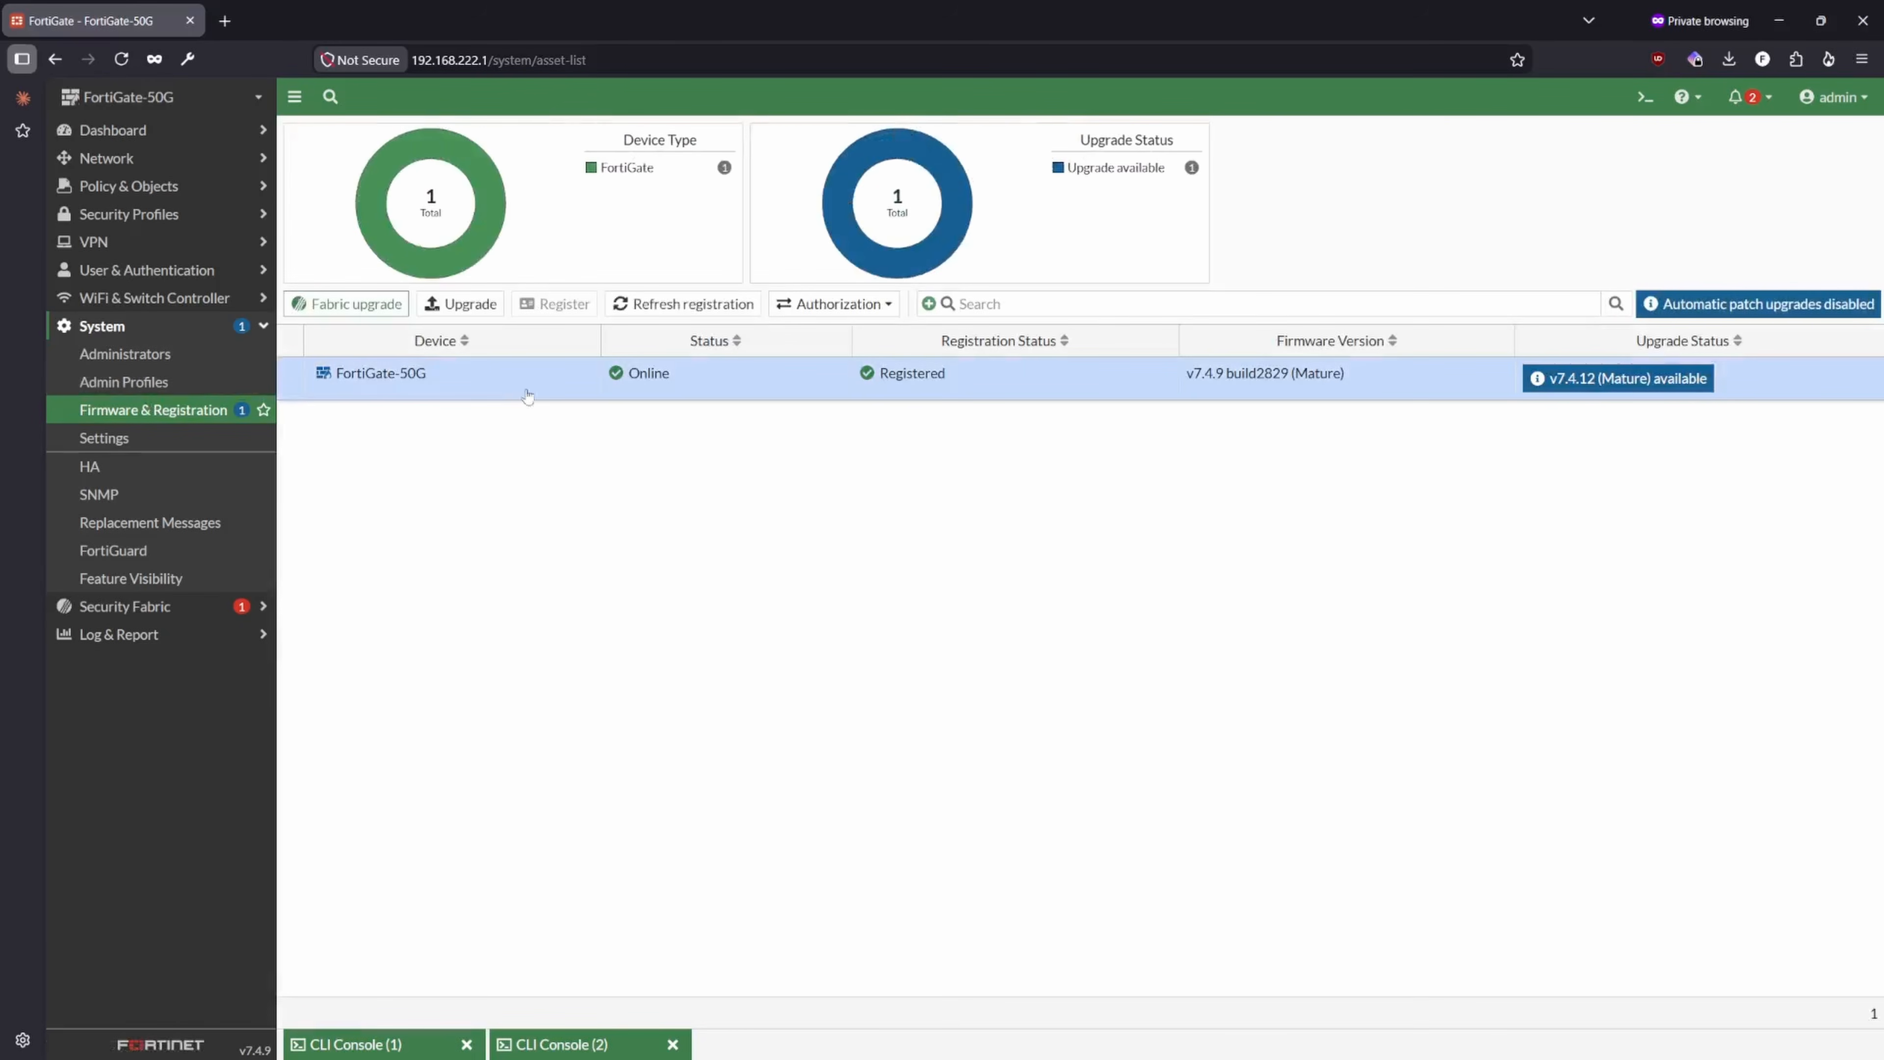
right_click(1555, 386)
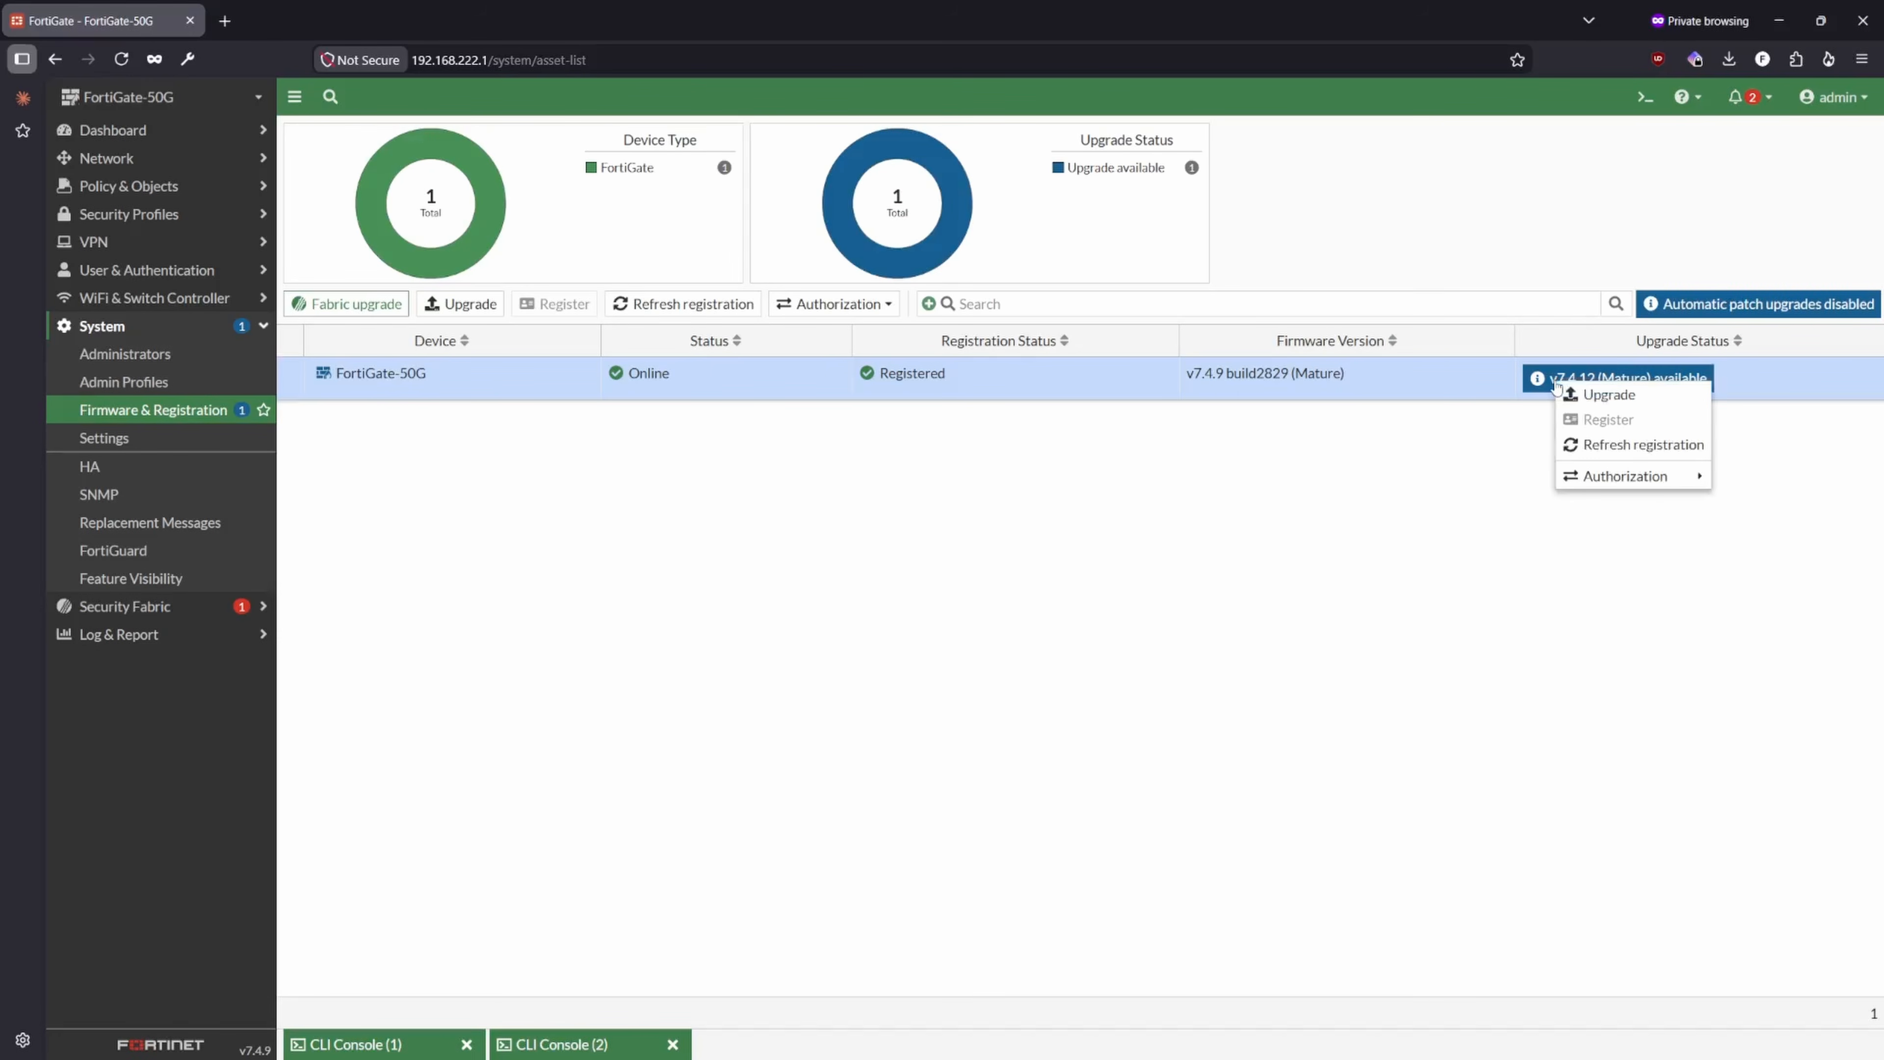
left_click(1368, 496)
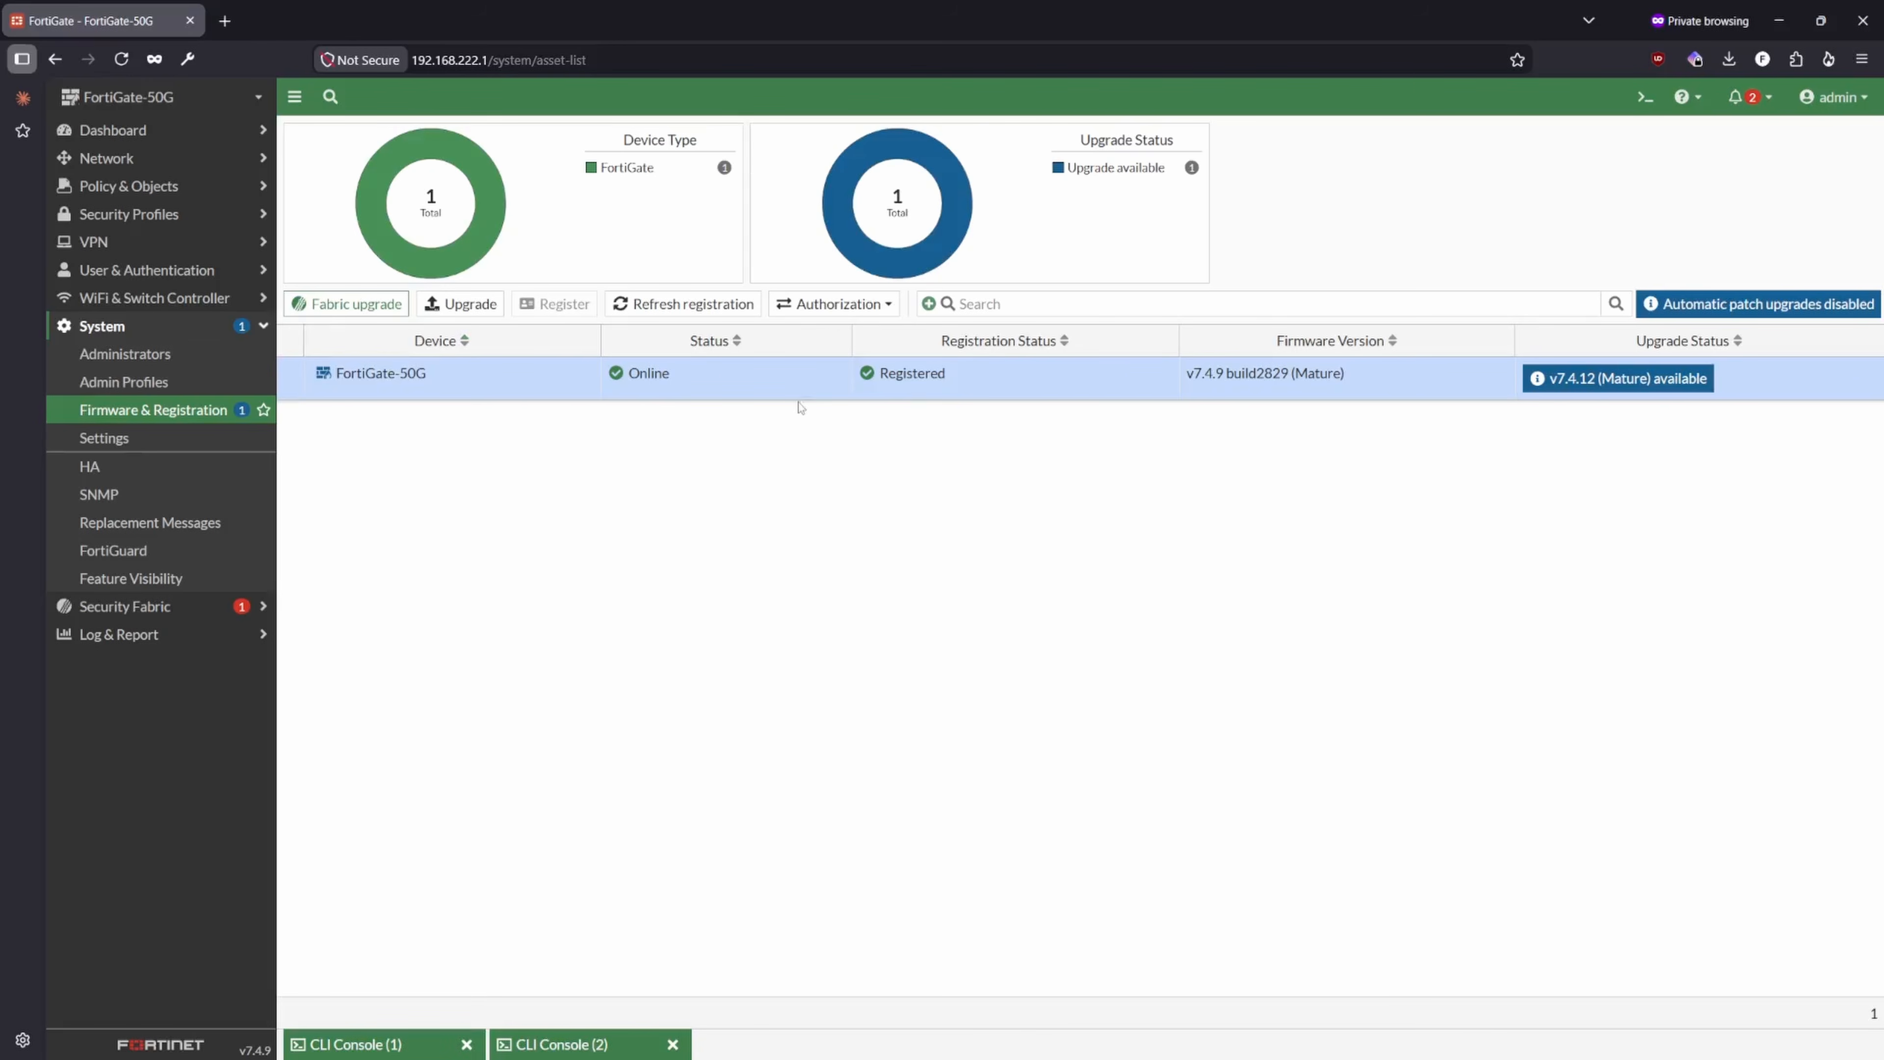
- Open the Forward Traffic log and view its entries with Memory as the log location
left_click(171, 606)
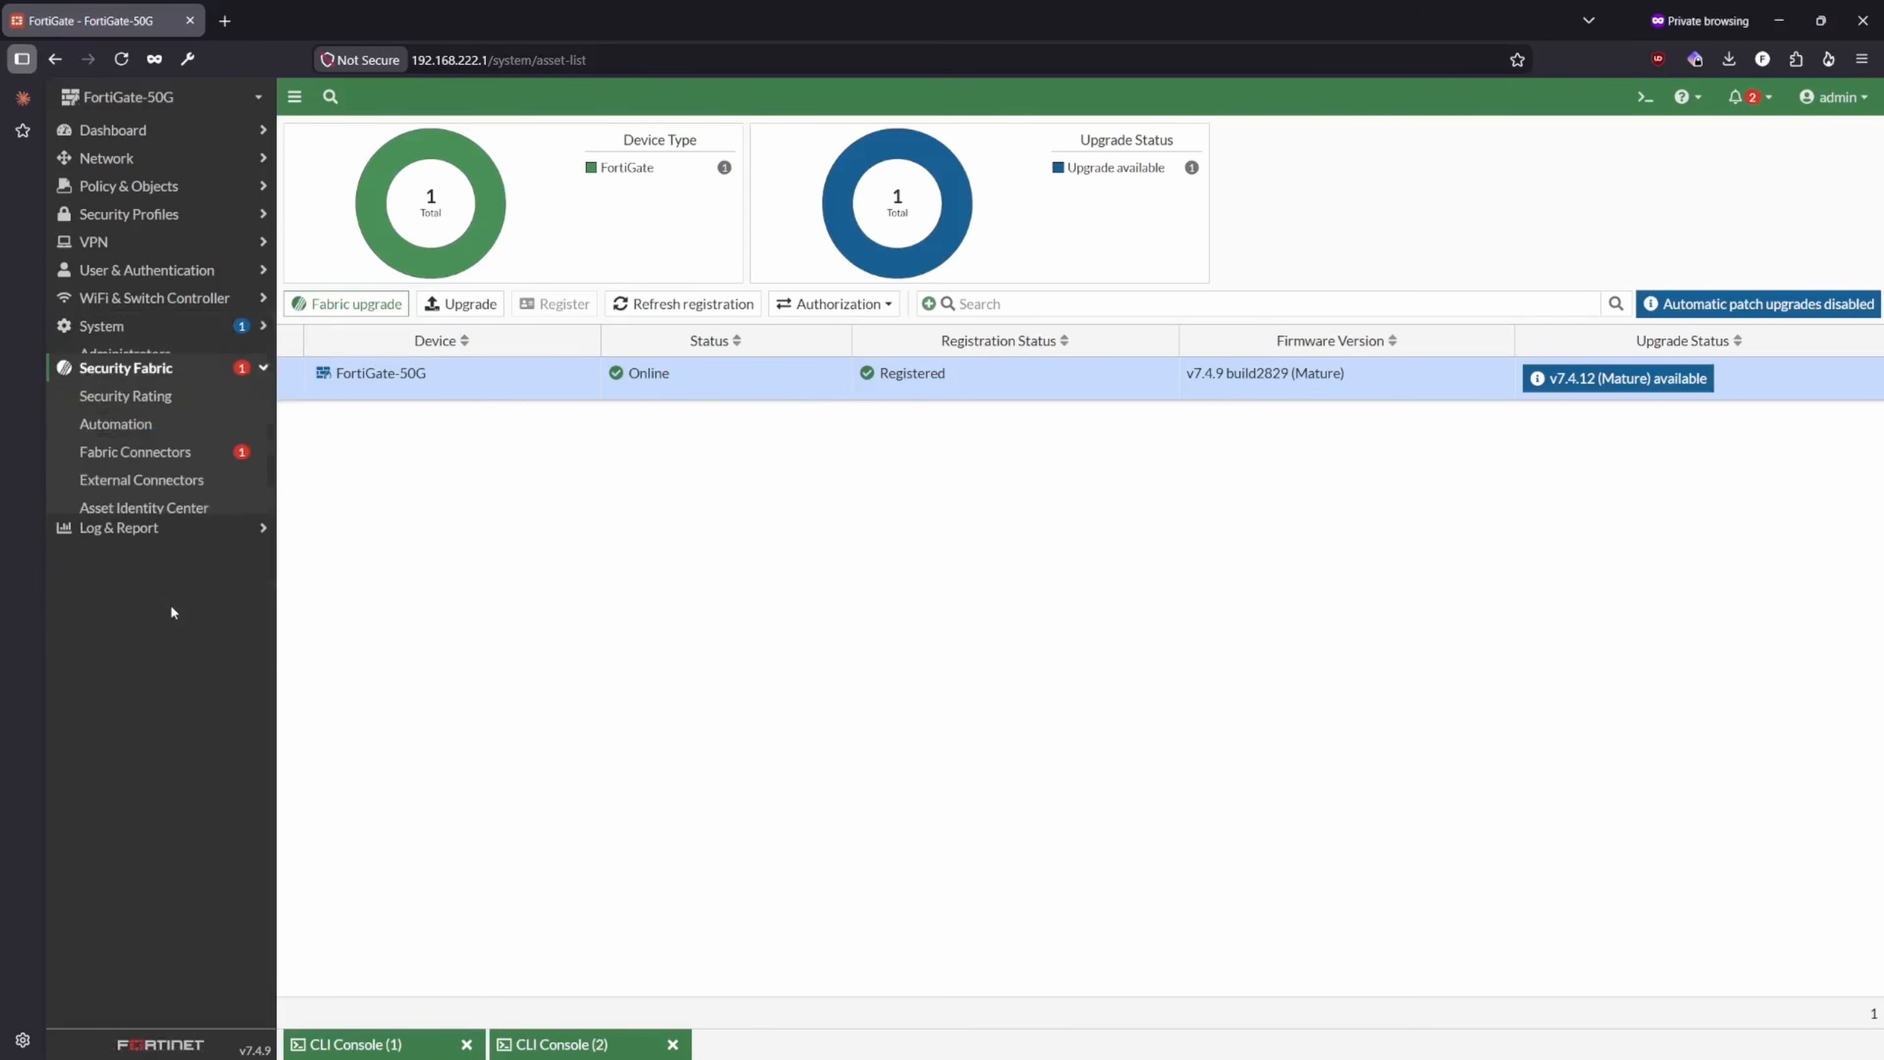
left_click(172, 532)
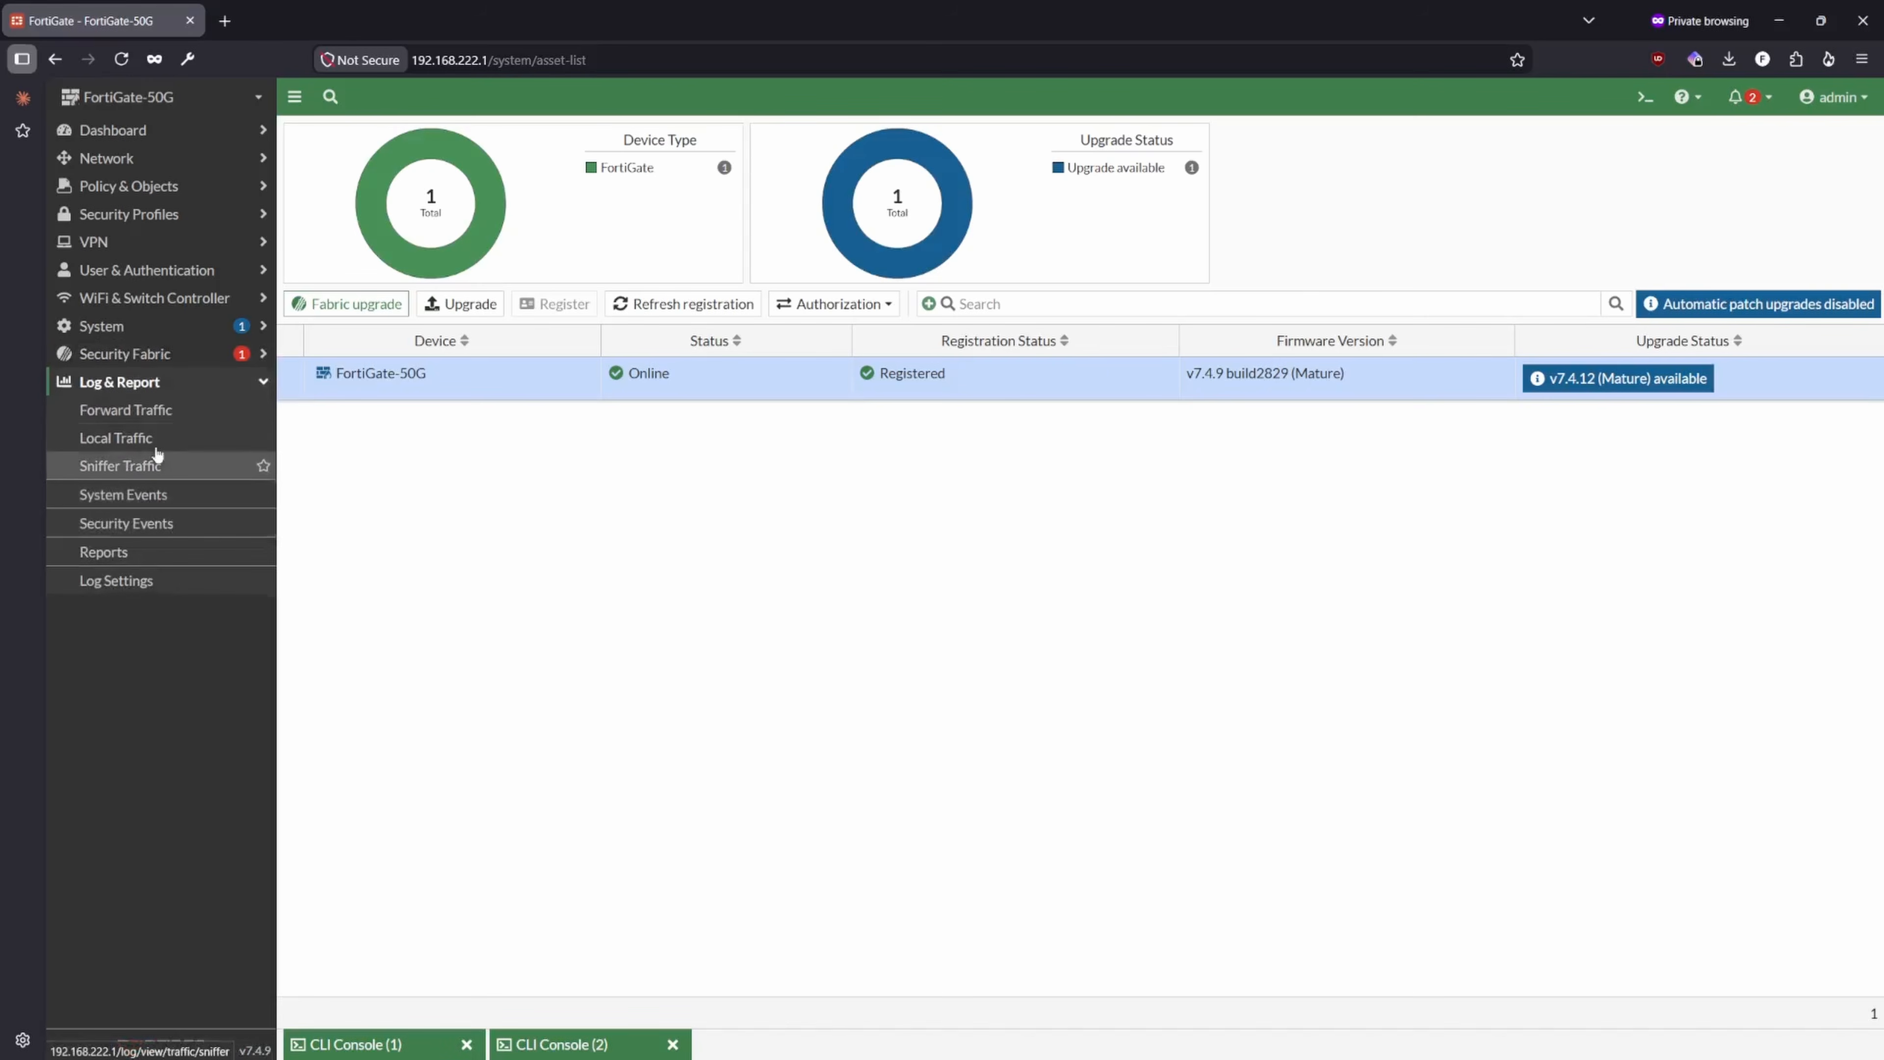
left_click(155, 415)
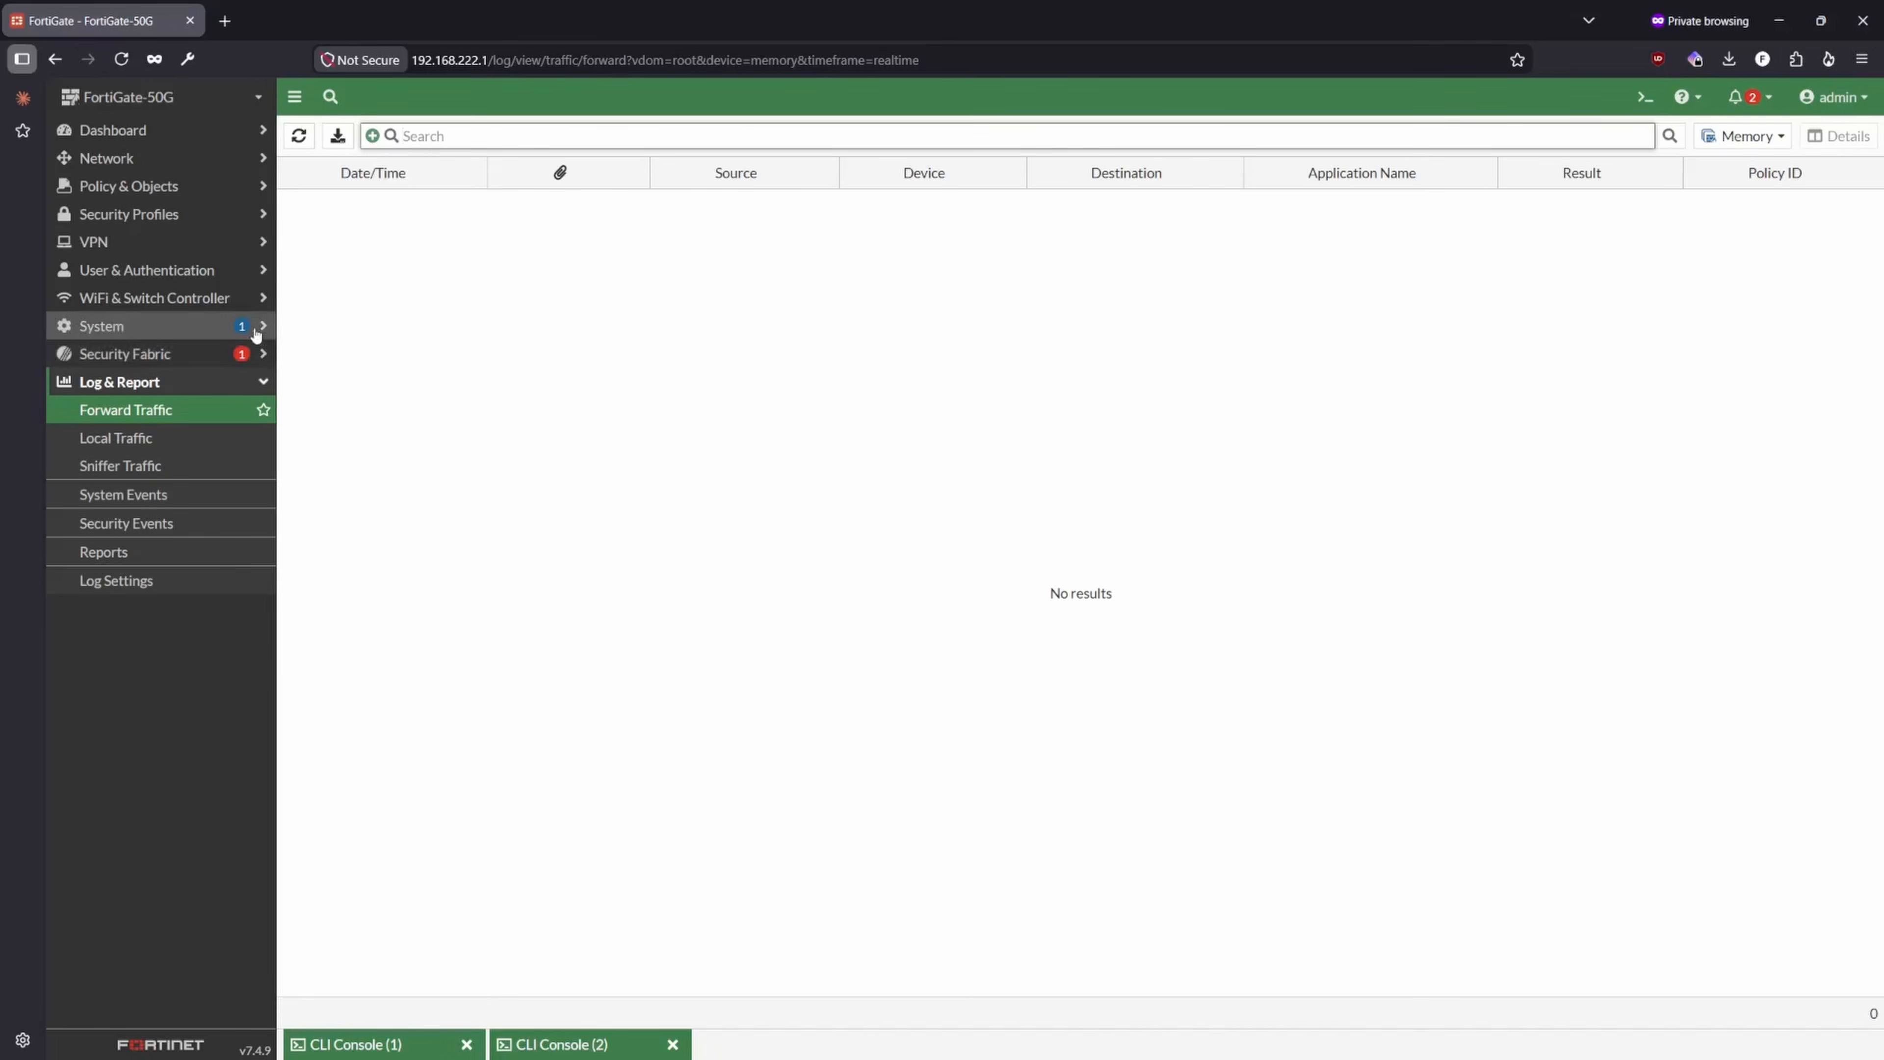
left_click(1748, 135)
left_click(1739, 161)
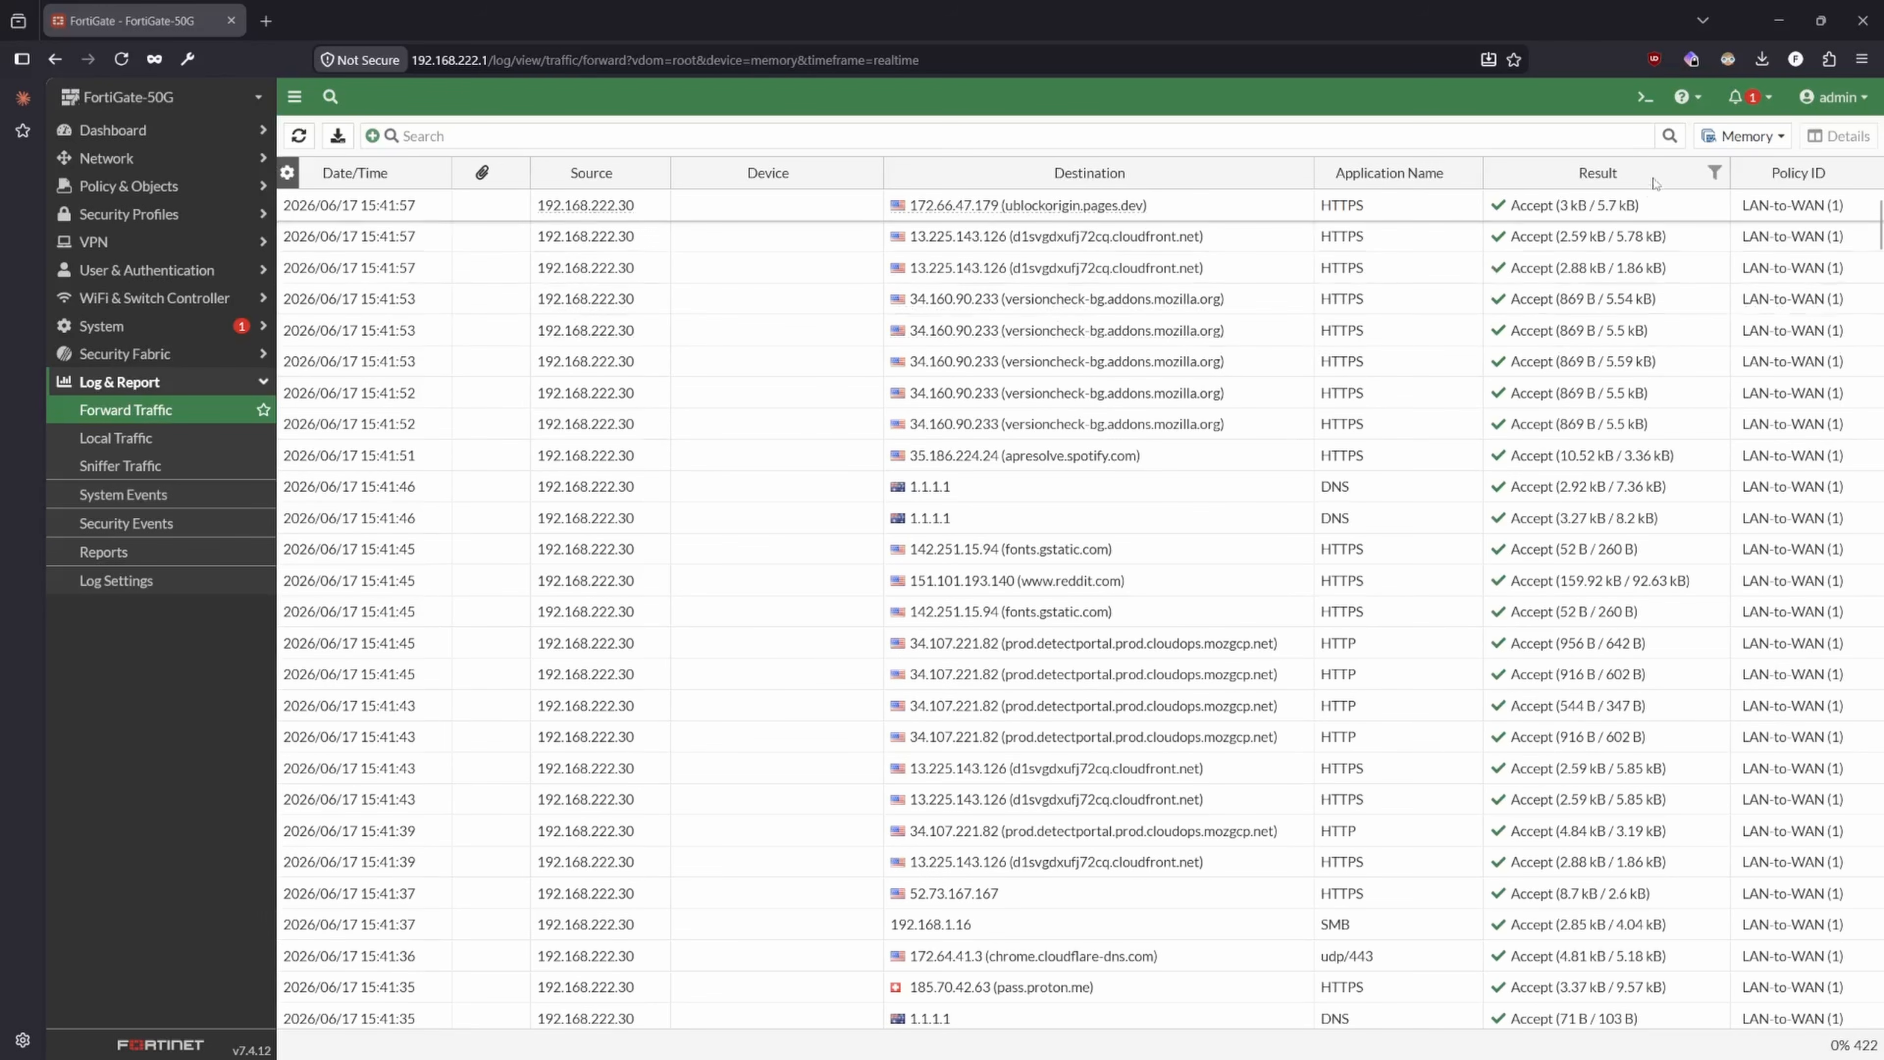
- Look through the filter options for the Result and Source columns of the Forward Traffic log
left_click(1717, 172)
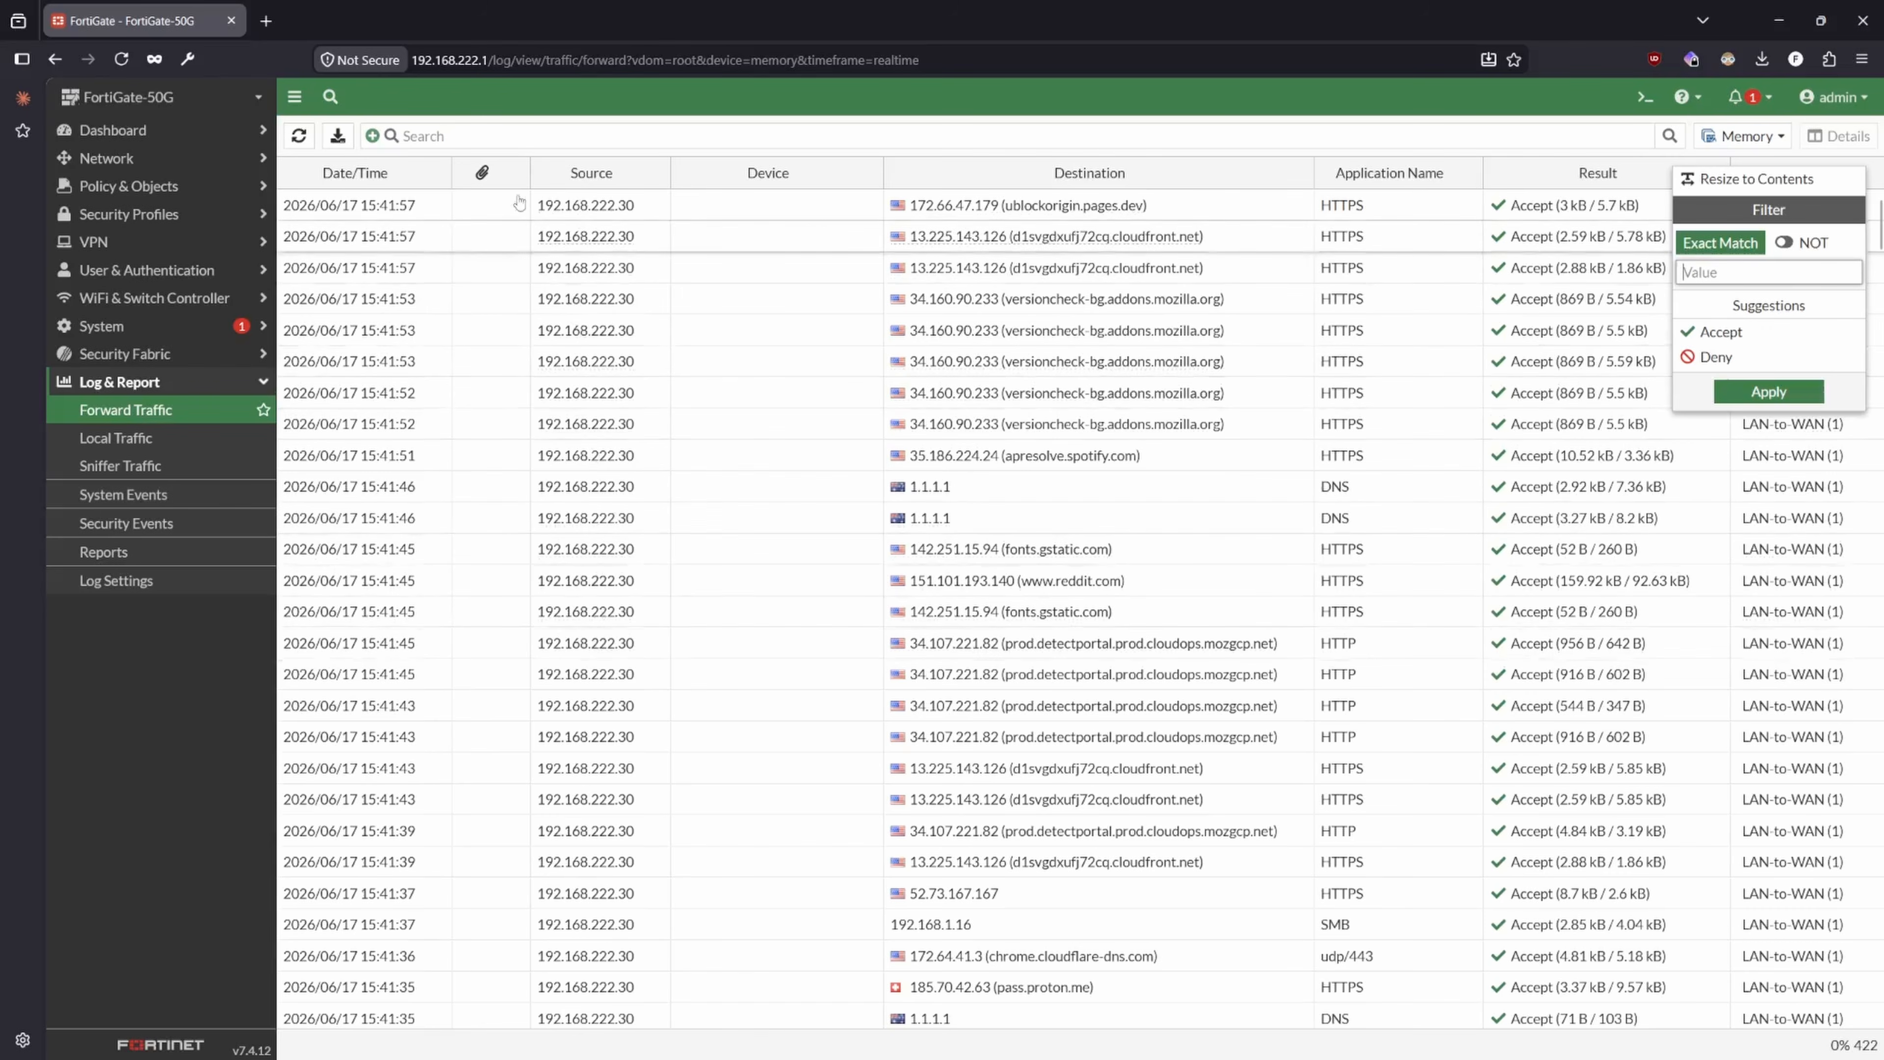
left_click(460, 134)
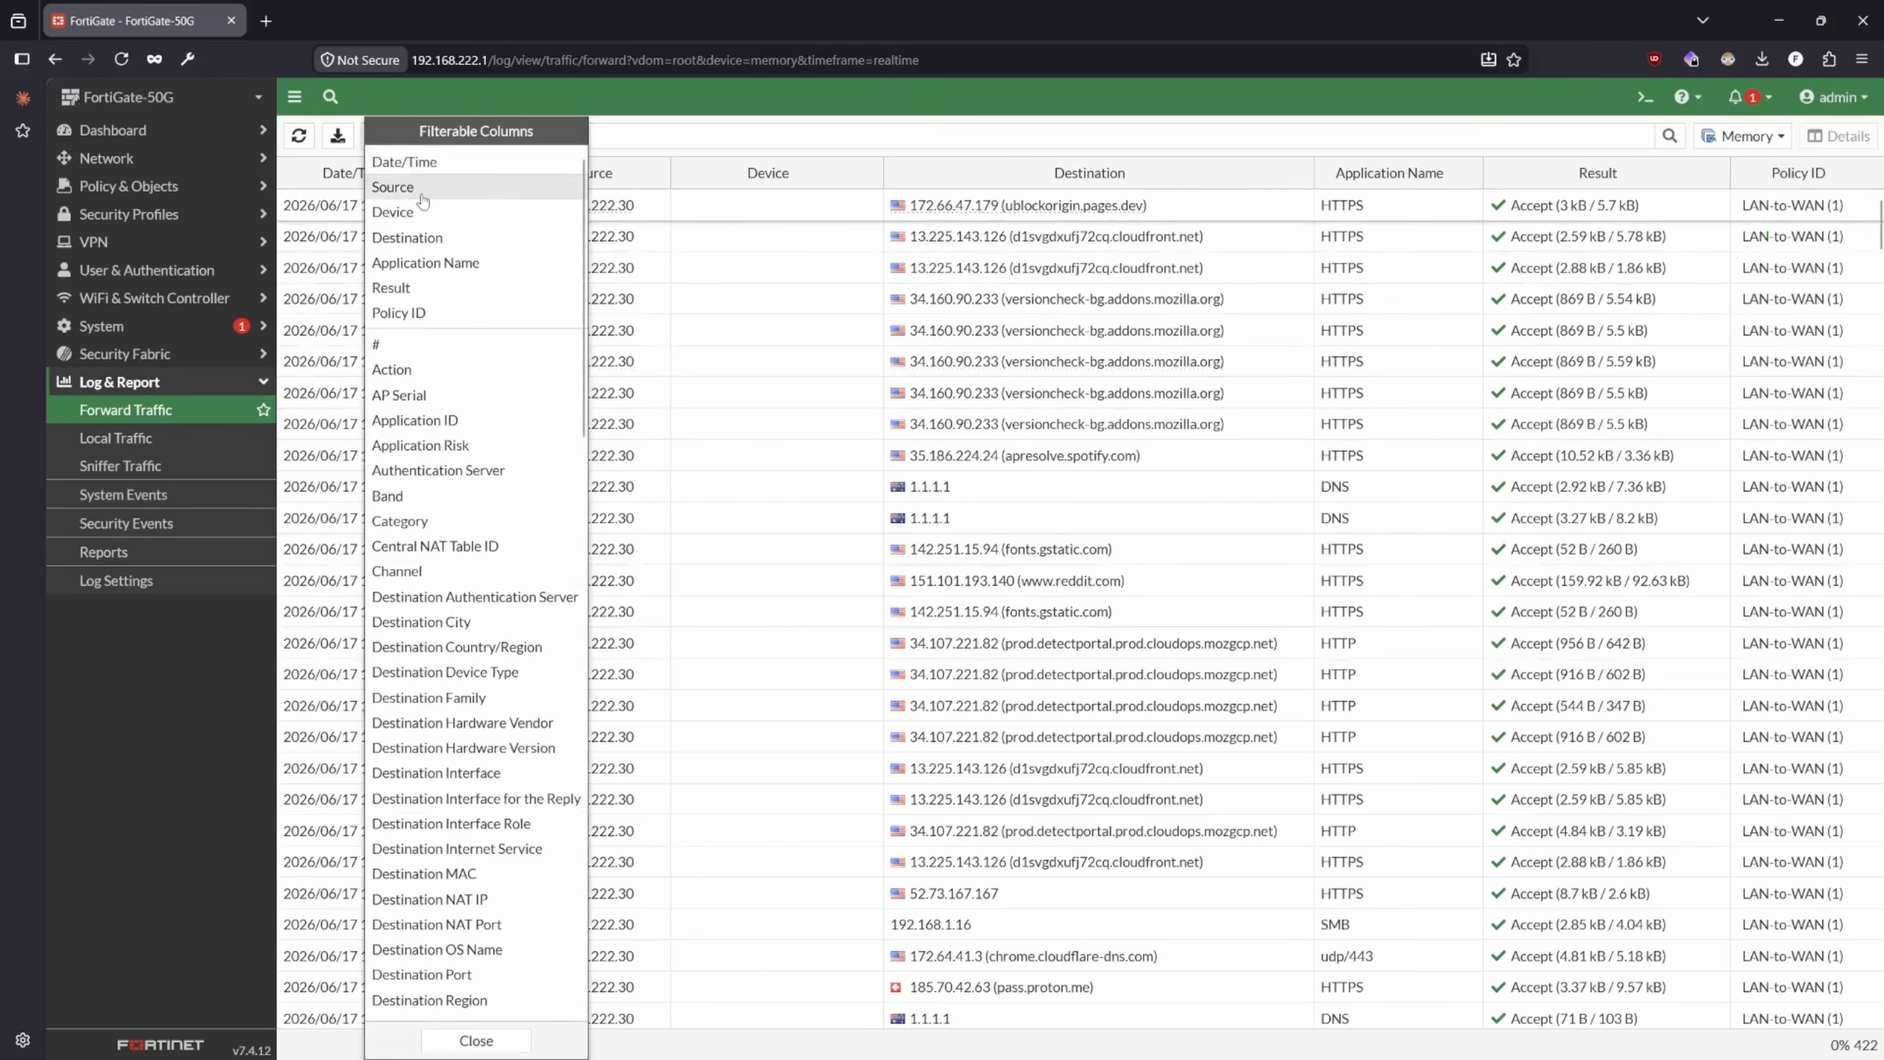
left_click(417, 191)
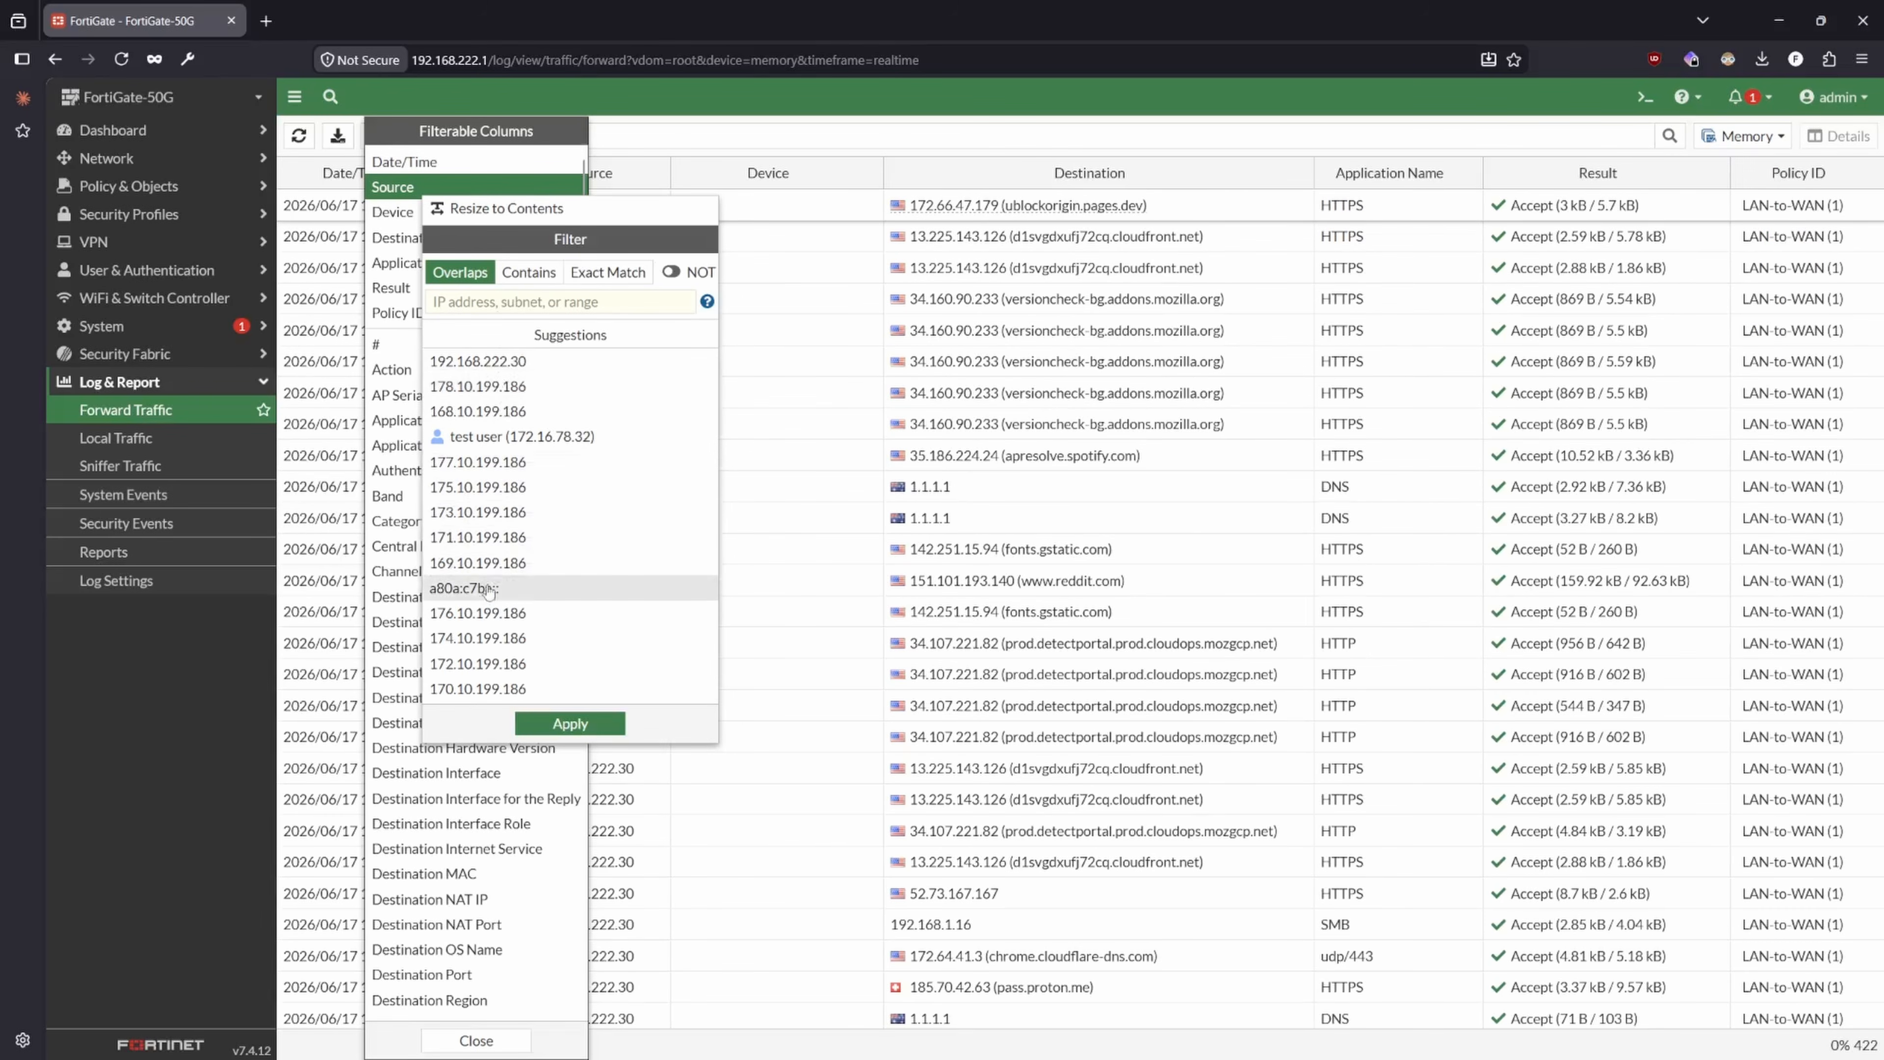
left_click(698, 129)
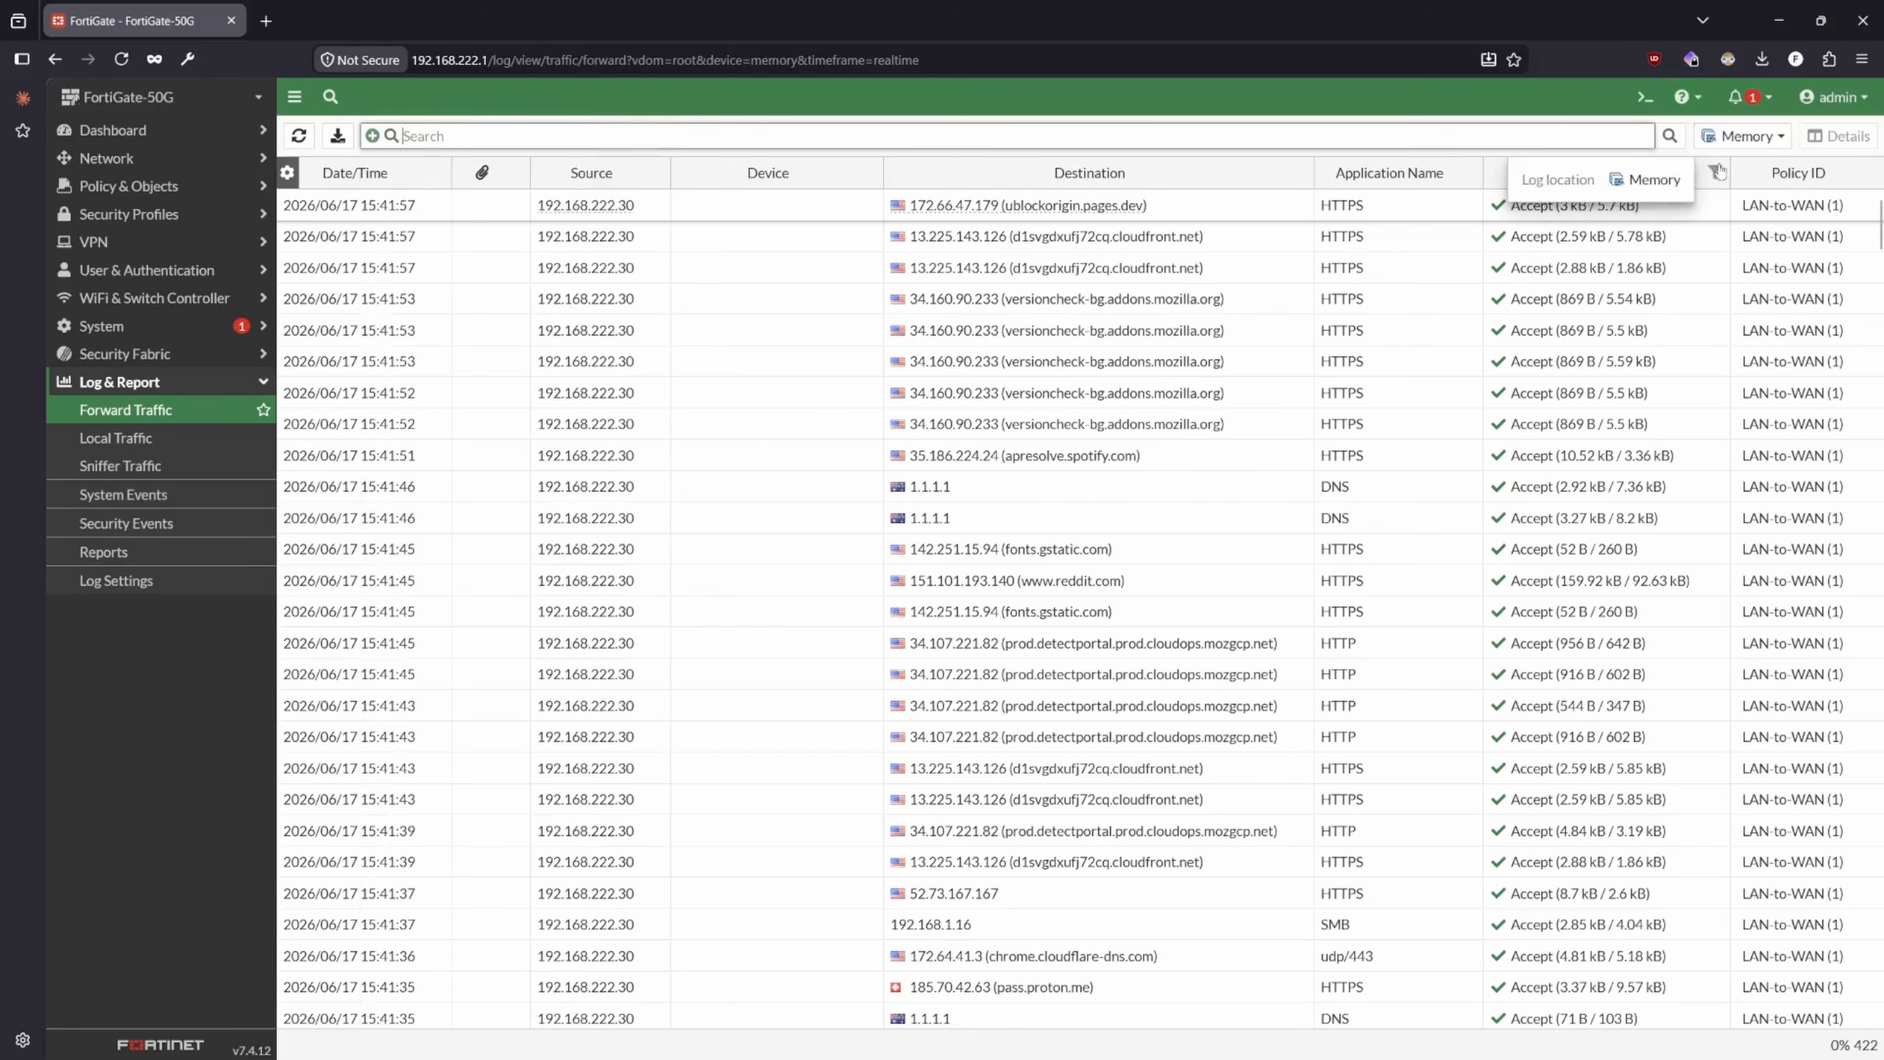
- Filter the Forward Traffic log to entries whose Result is Deny
left_click(1713, 172)
left_click(1704, 368)
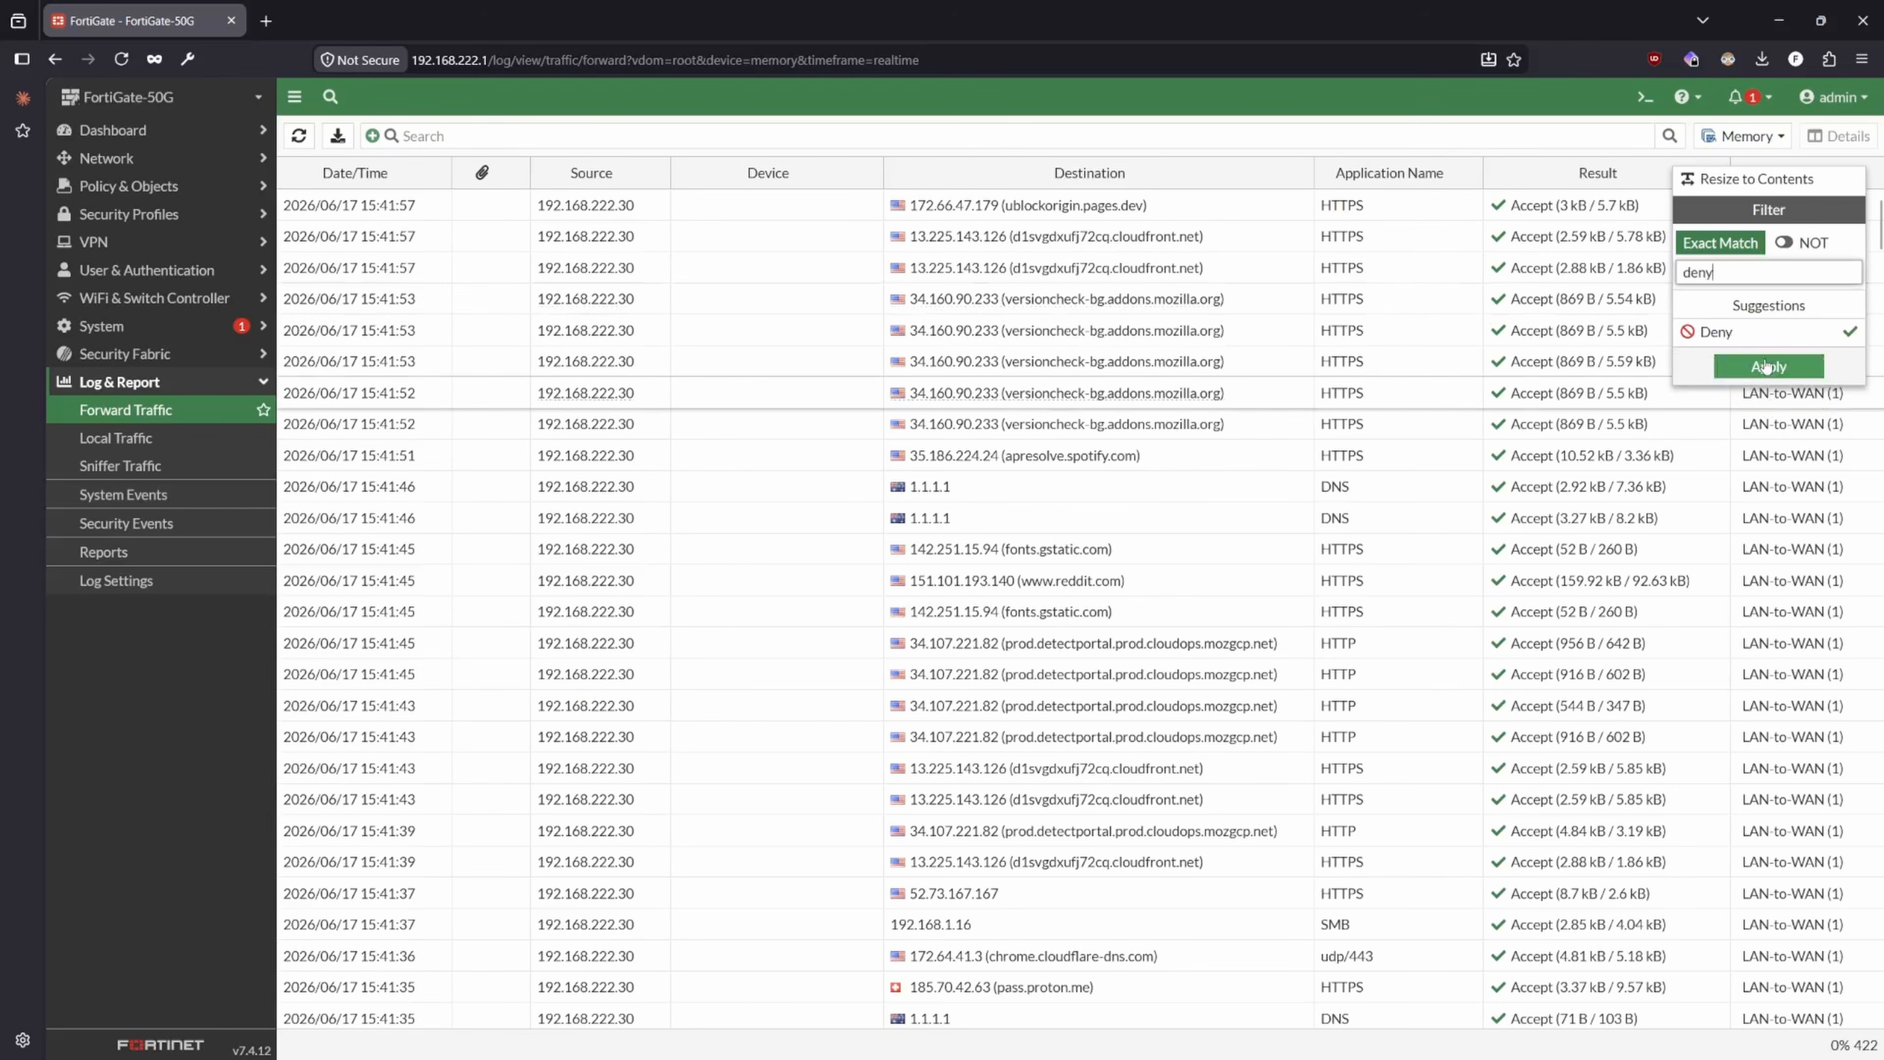
left_click(1767, 395)
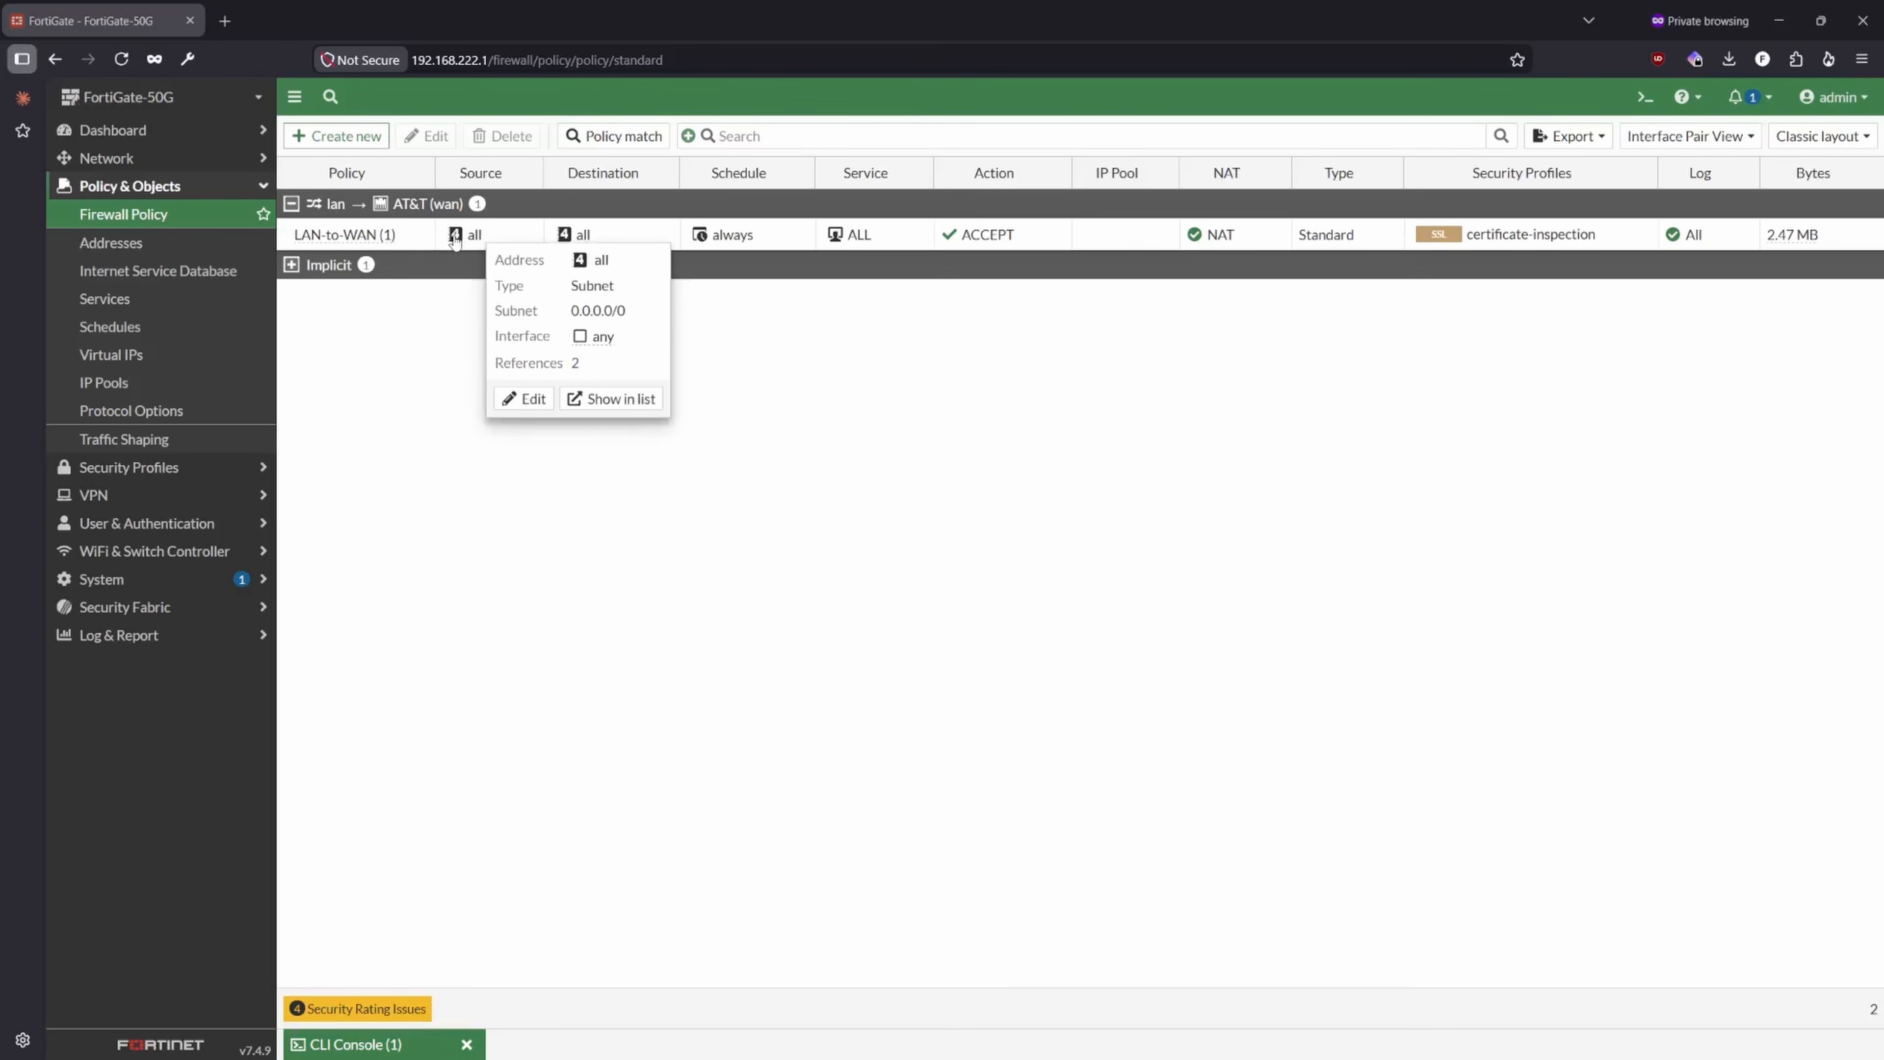
- Open the LAN-to-WAN firewall policy and examine its source and the address objects available for selection
double_click(416, 236)
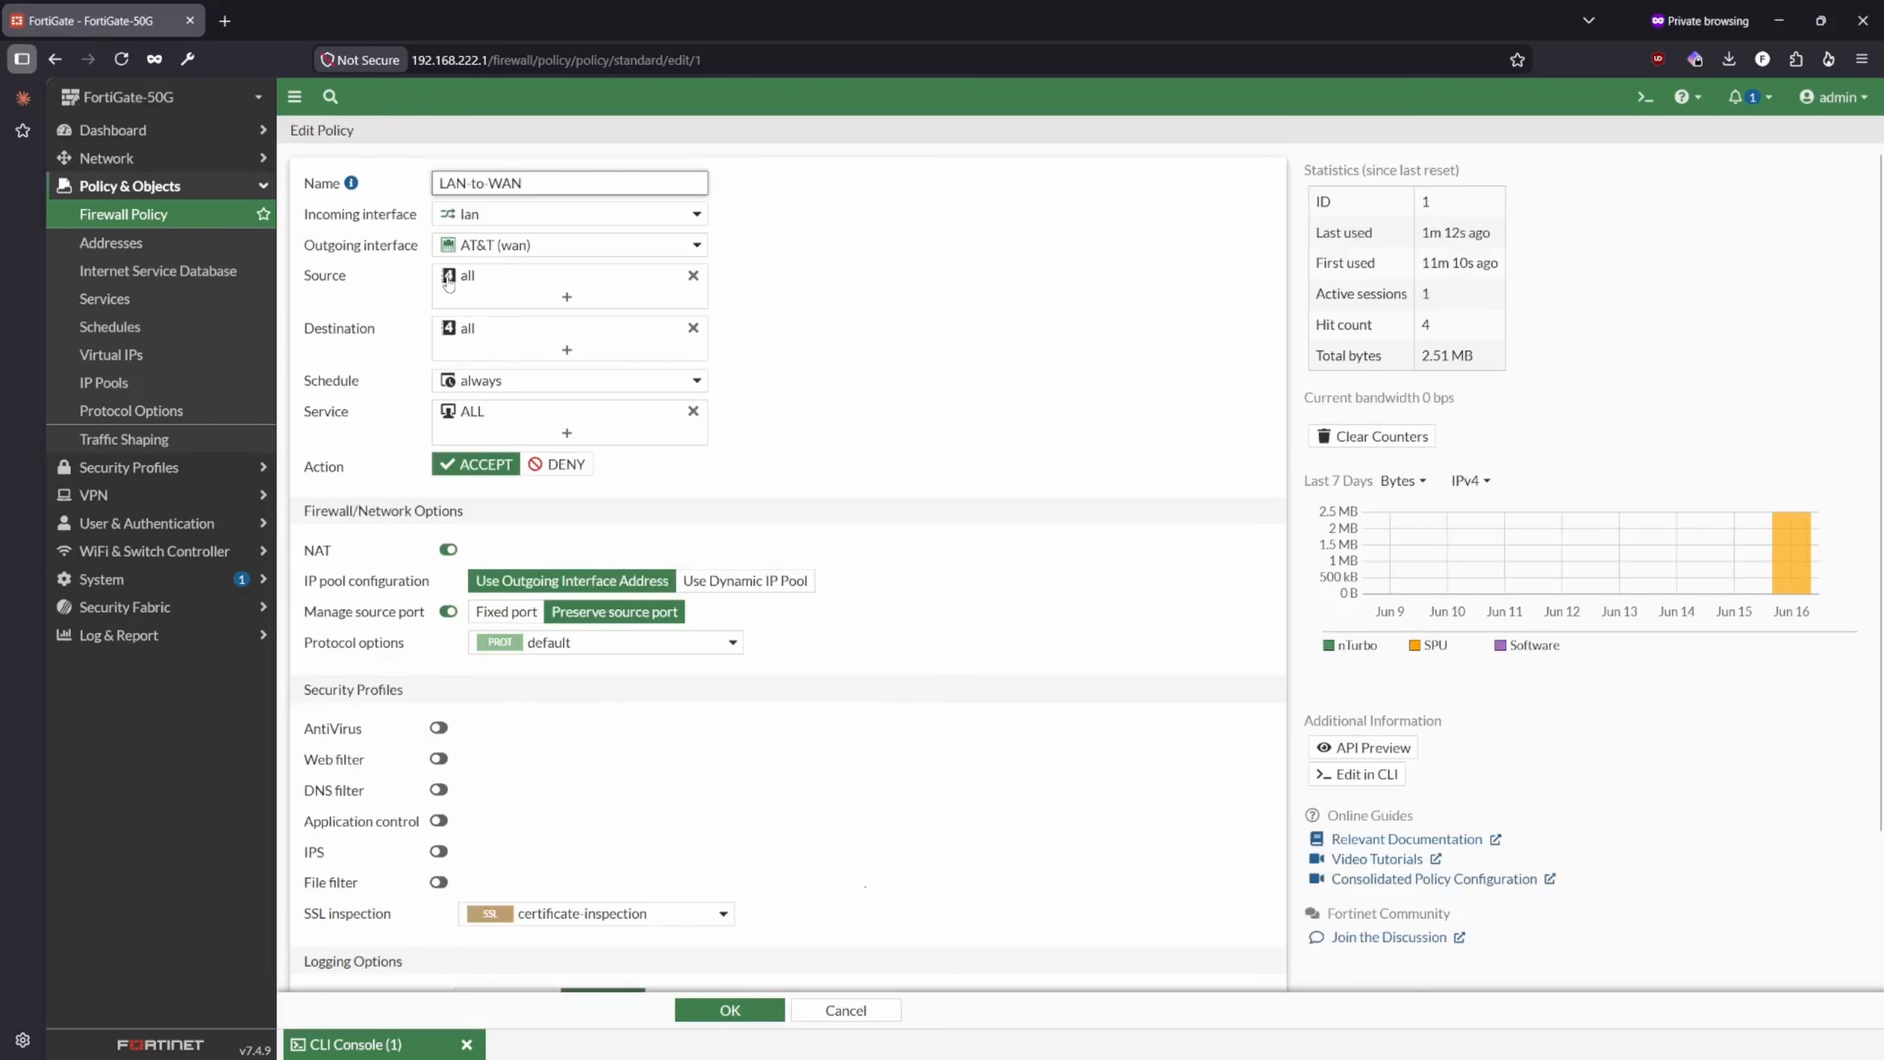
mouse_move(448, 283)
mouse_move(453, 339)
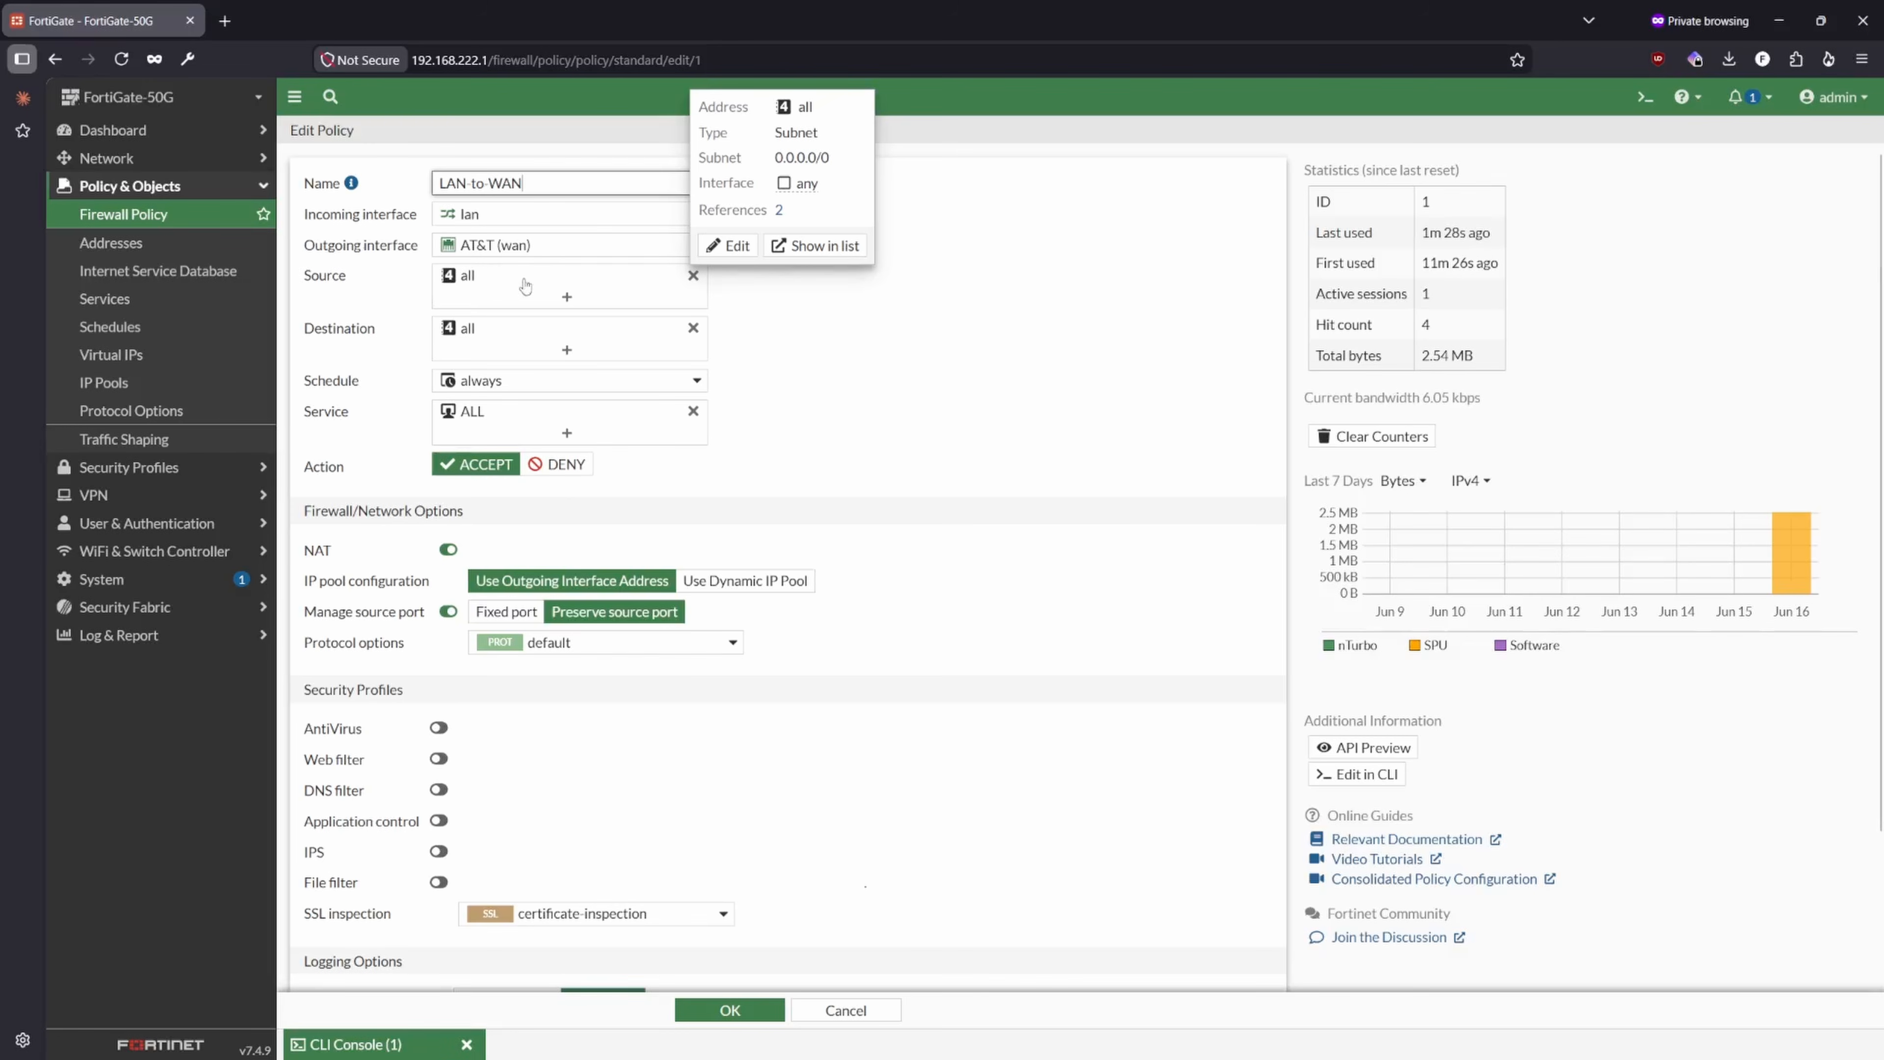
left_click(563, 295)
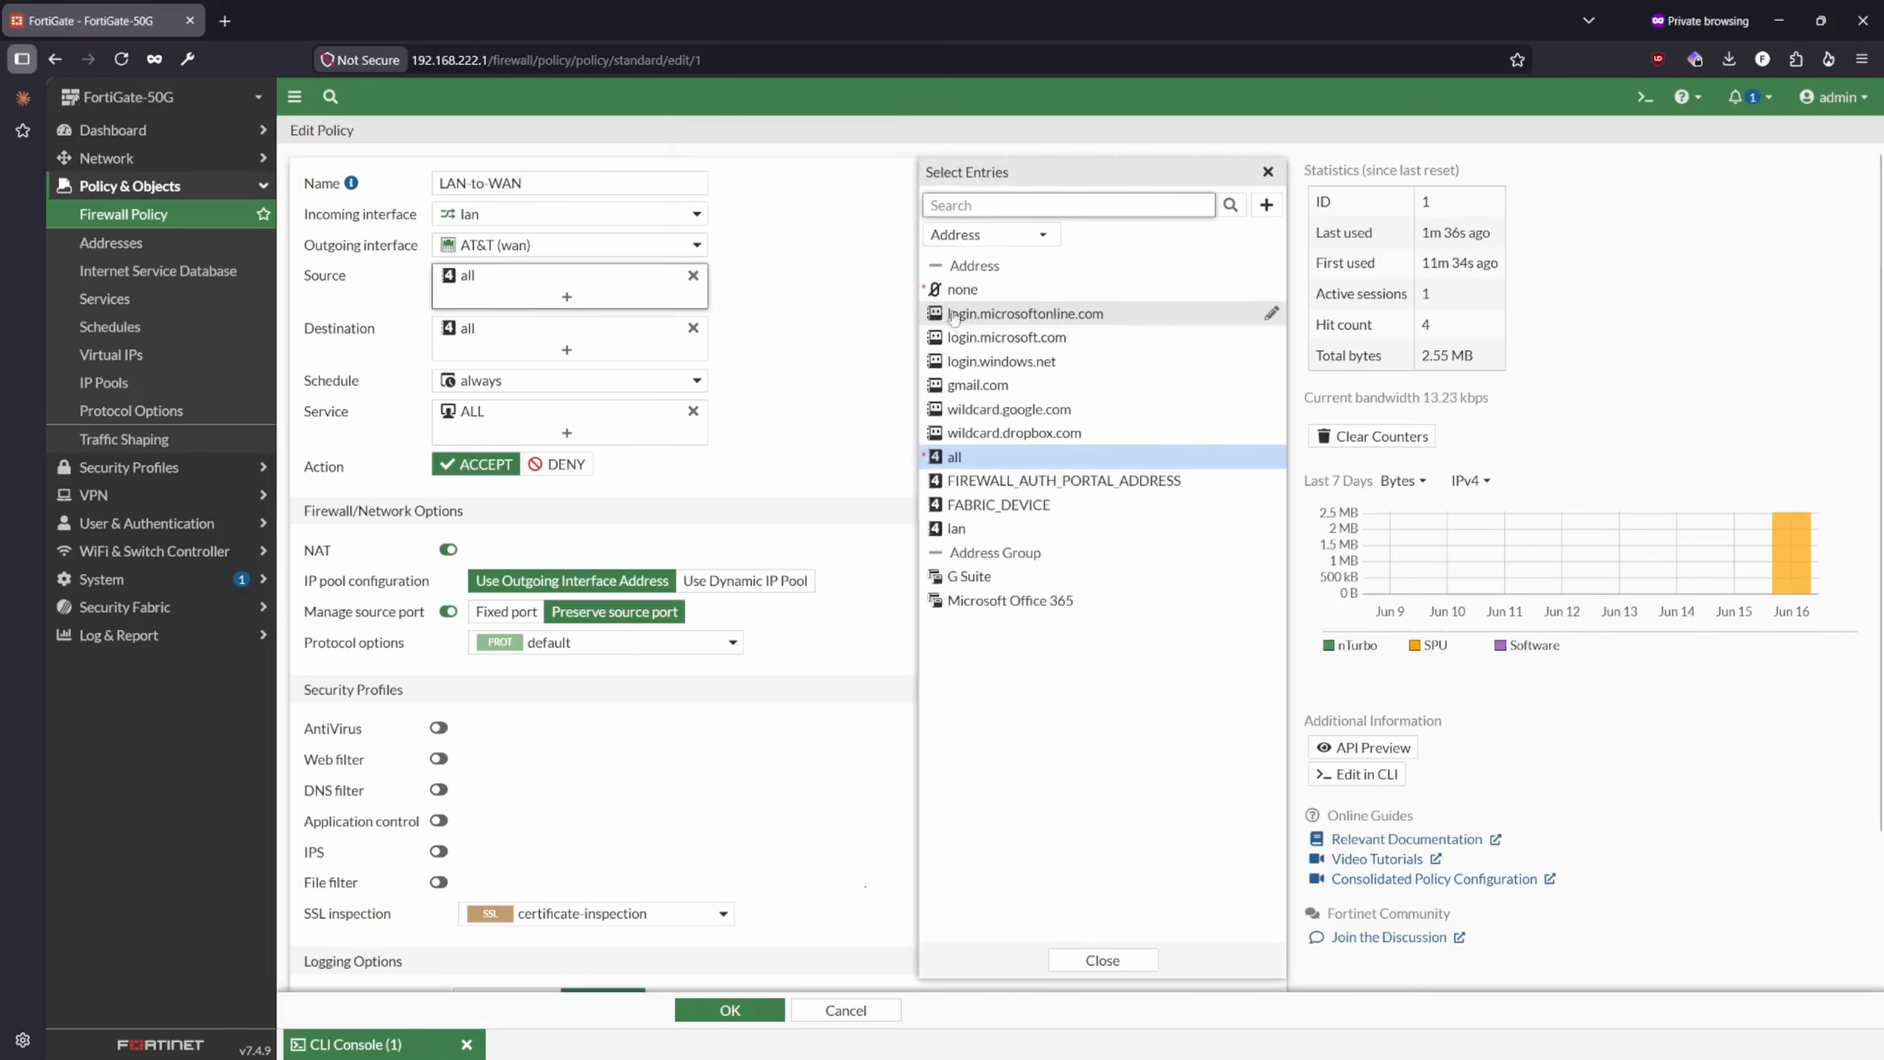
mouse_move(998, 402)
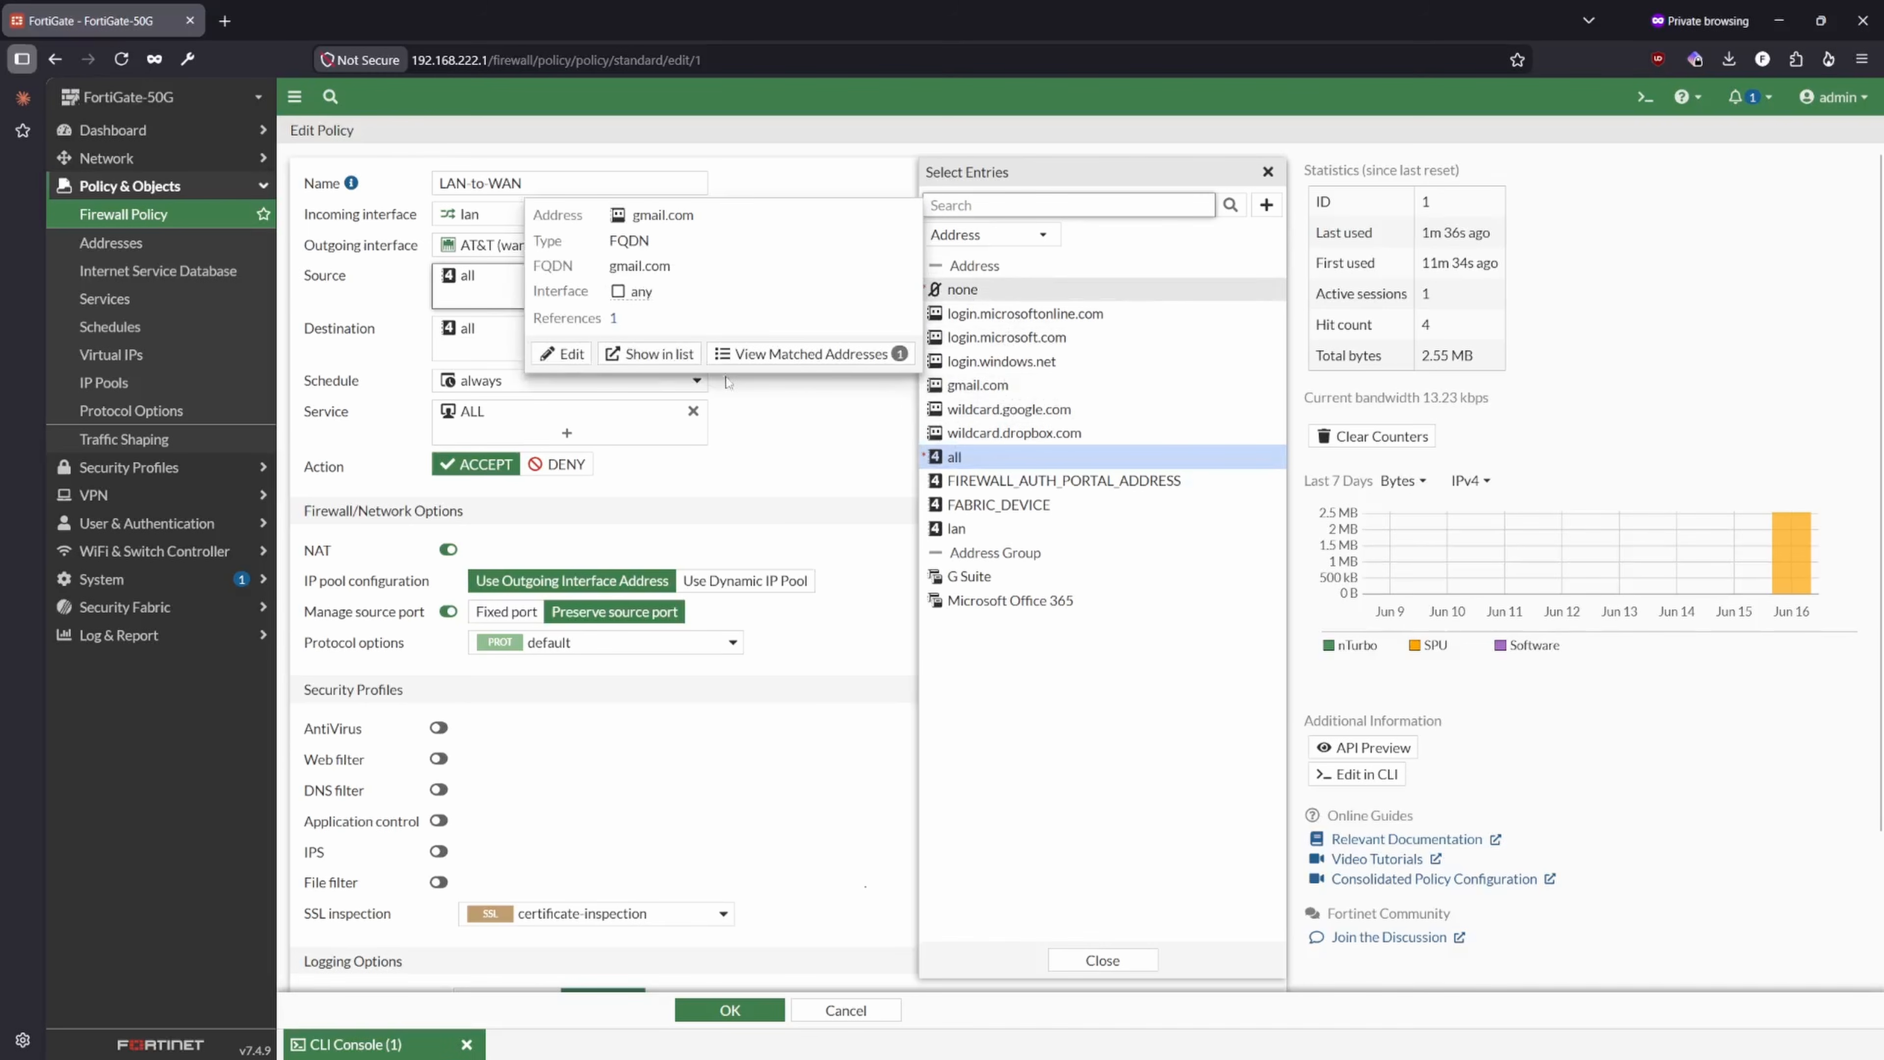
left_click(814, 450)
left_click(598, 301)
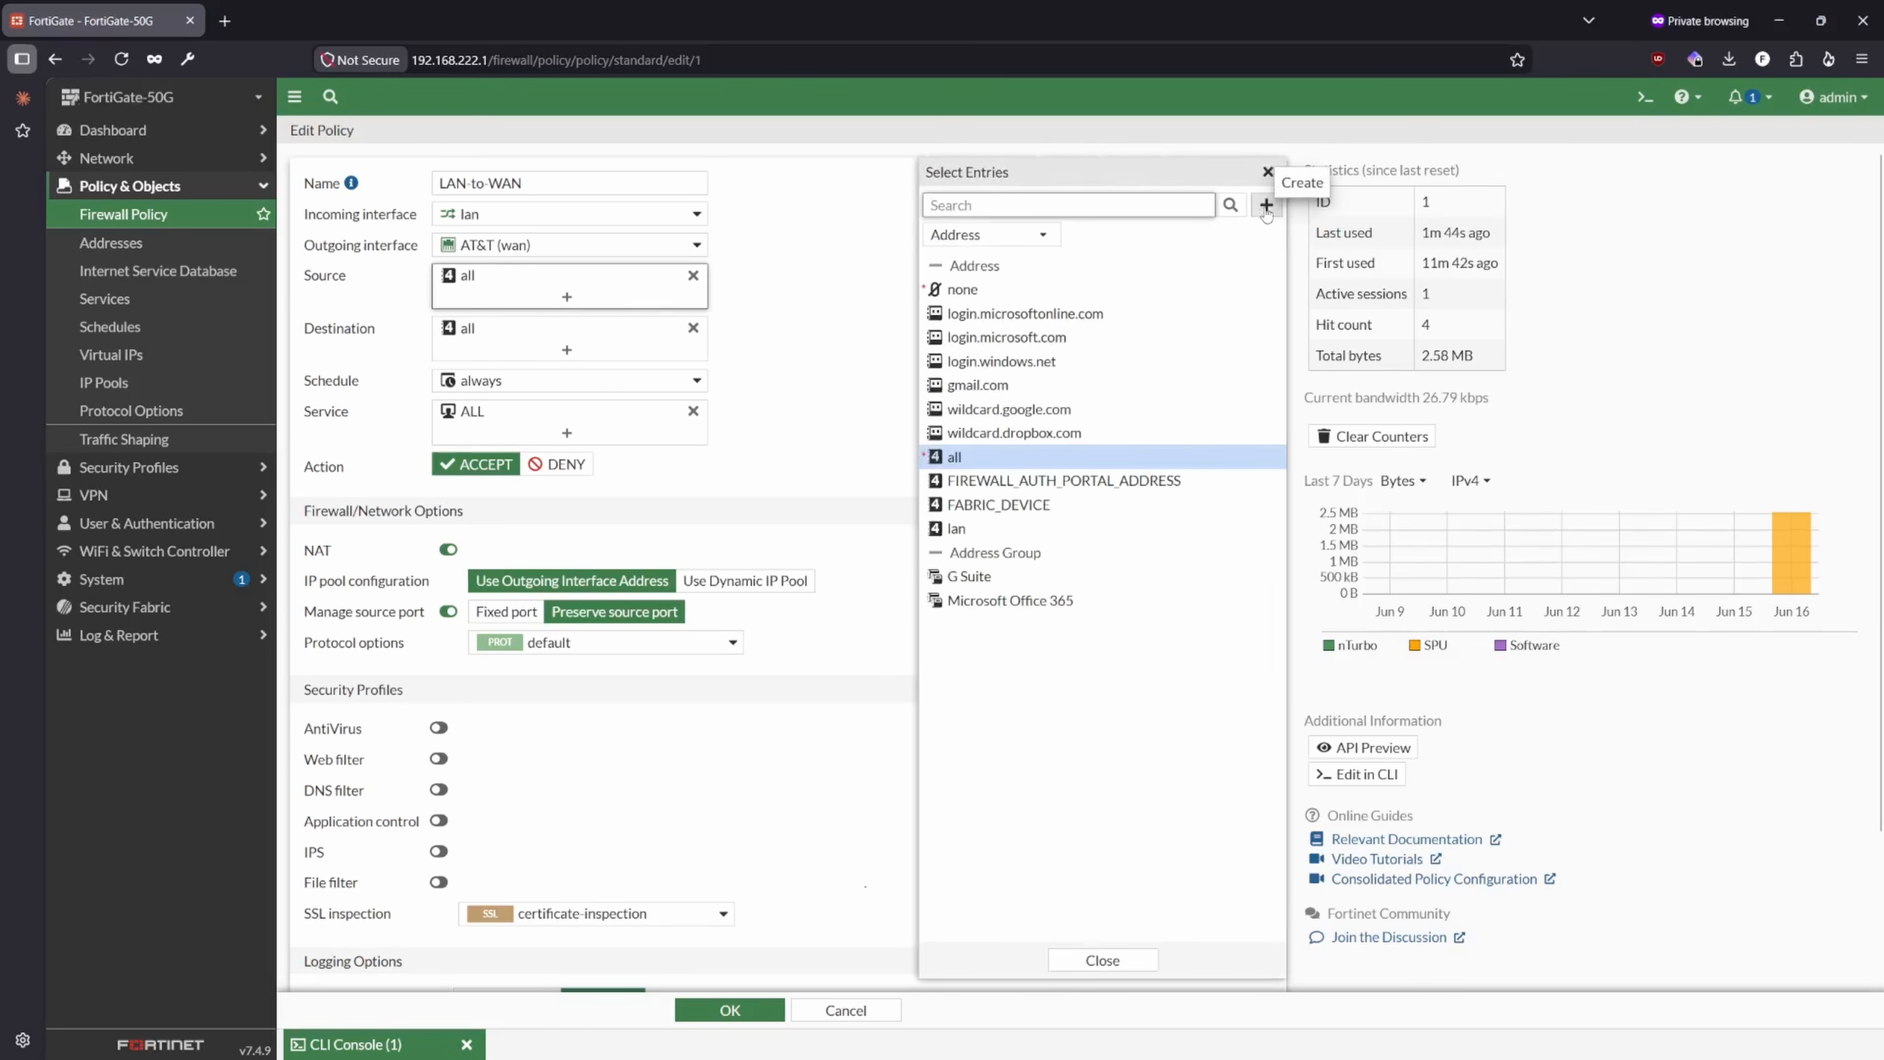
left_click(1266, 207)
left_click(928, 275)
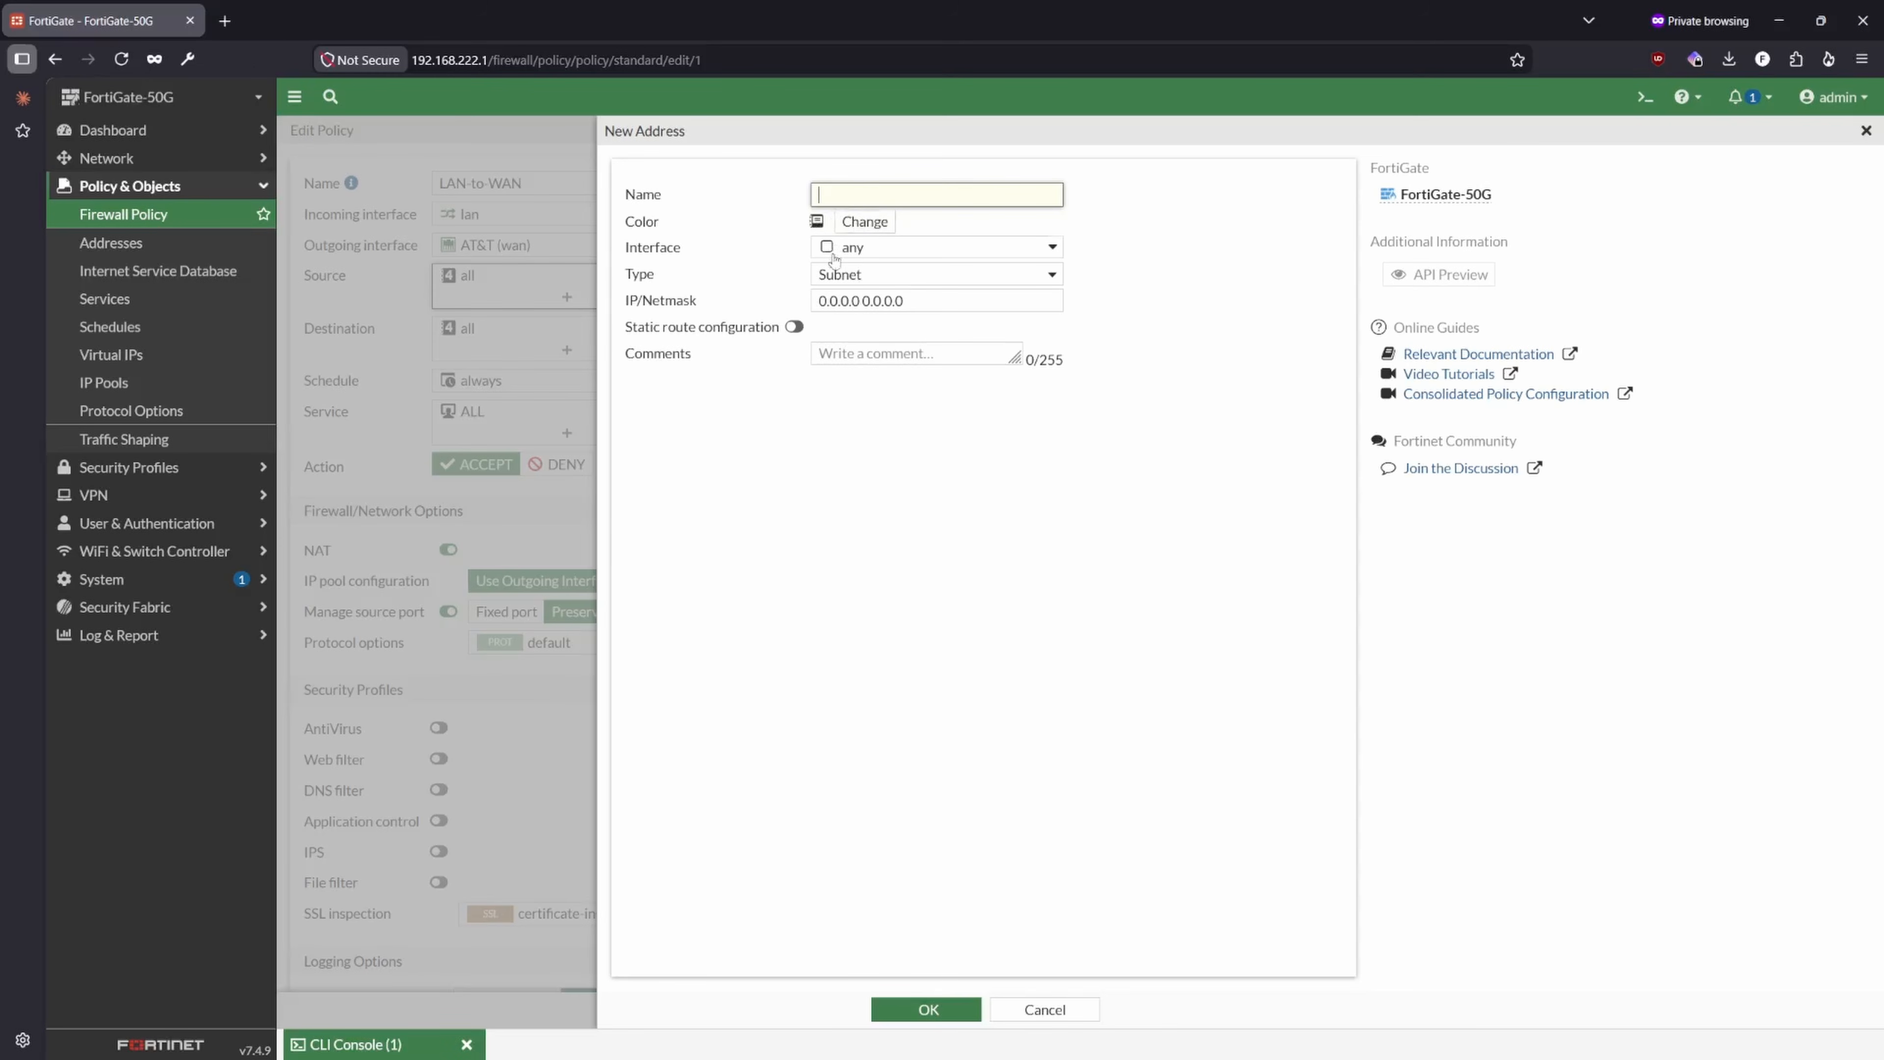
left_click(1045, 1009)
left_click(1095, 961)
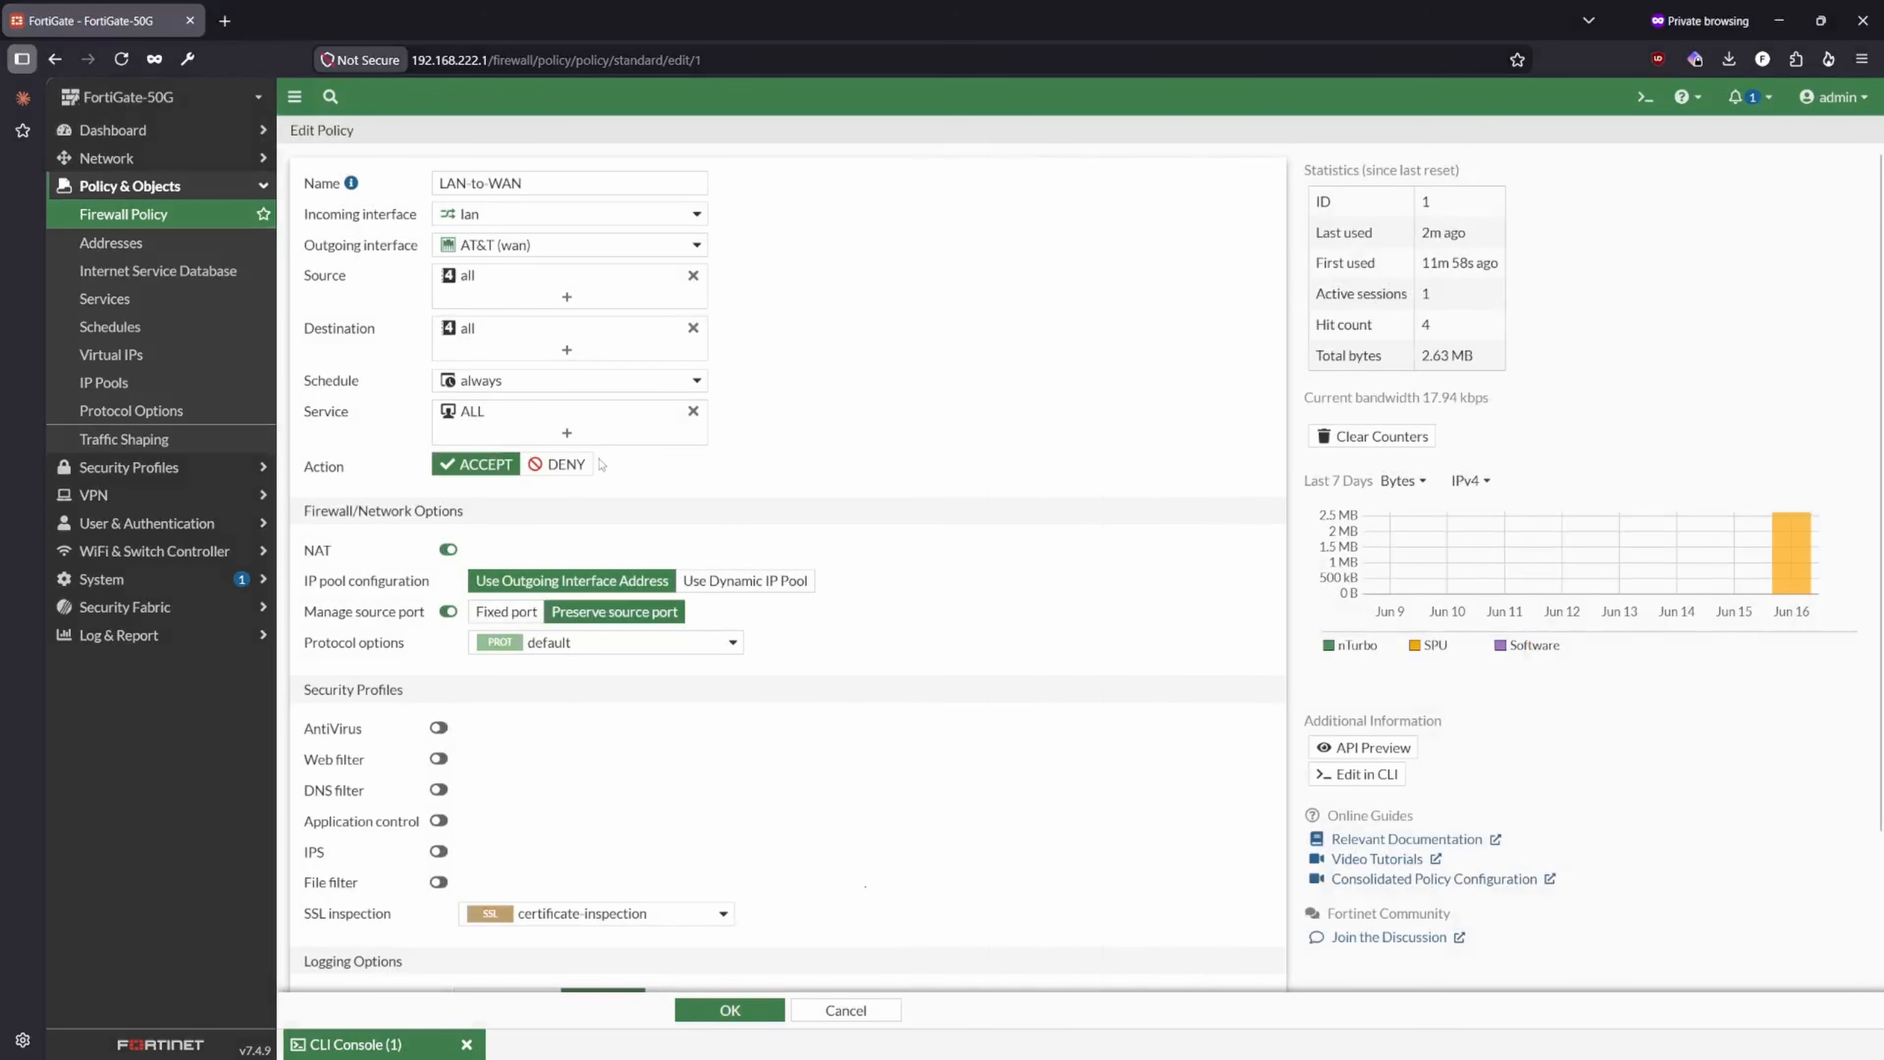
- Start a new firewall address object under Addresses and name it LAB_LAN
left_click(158, 242)
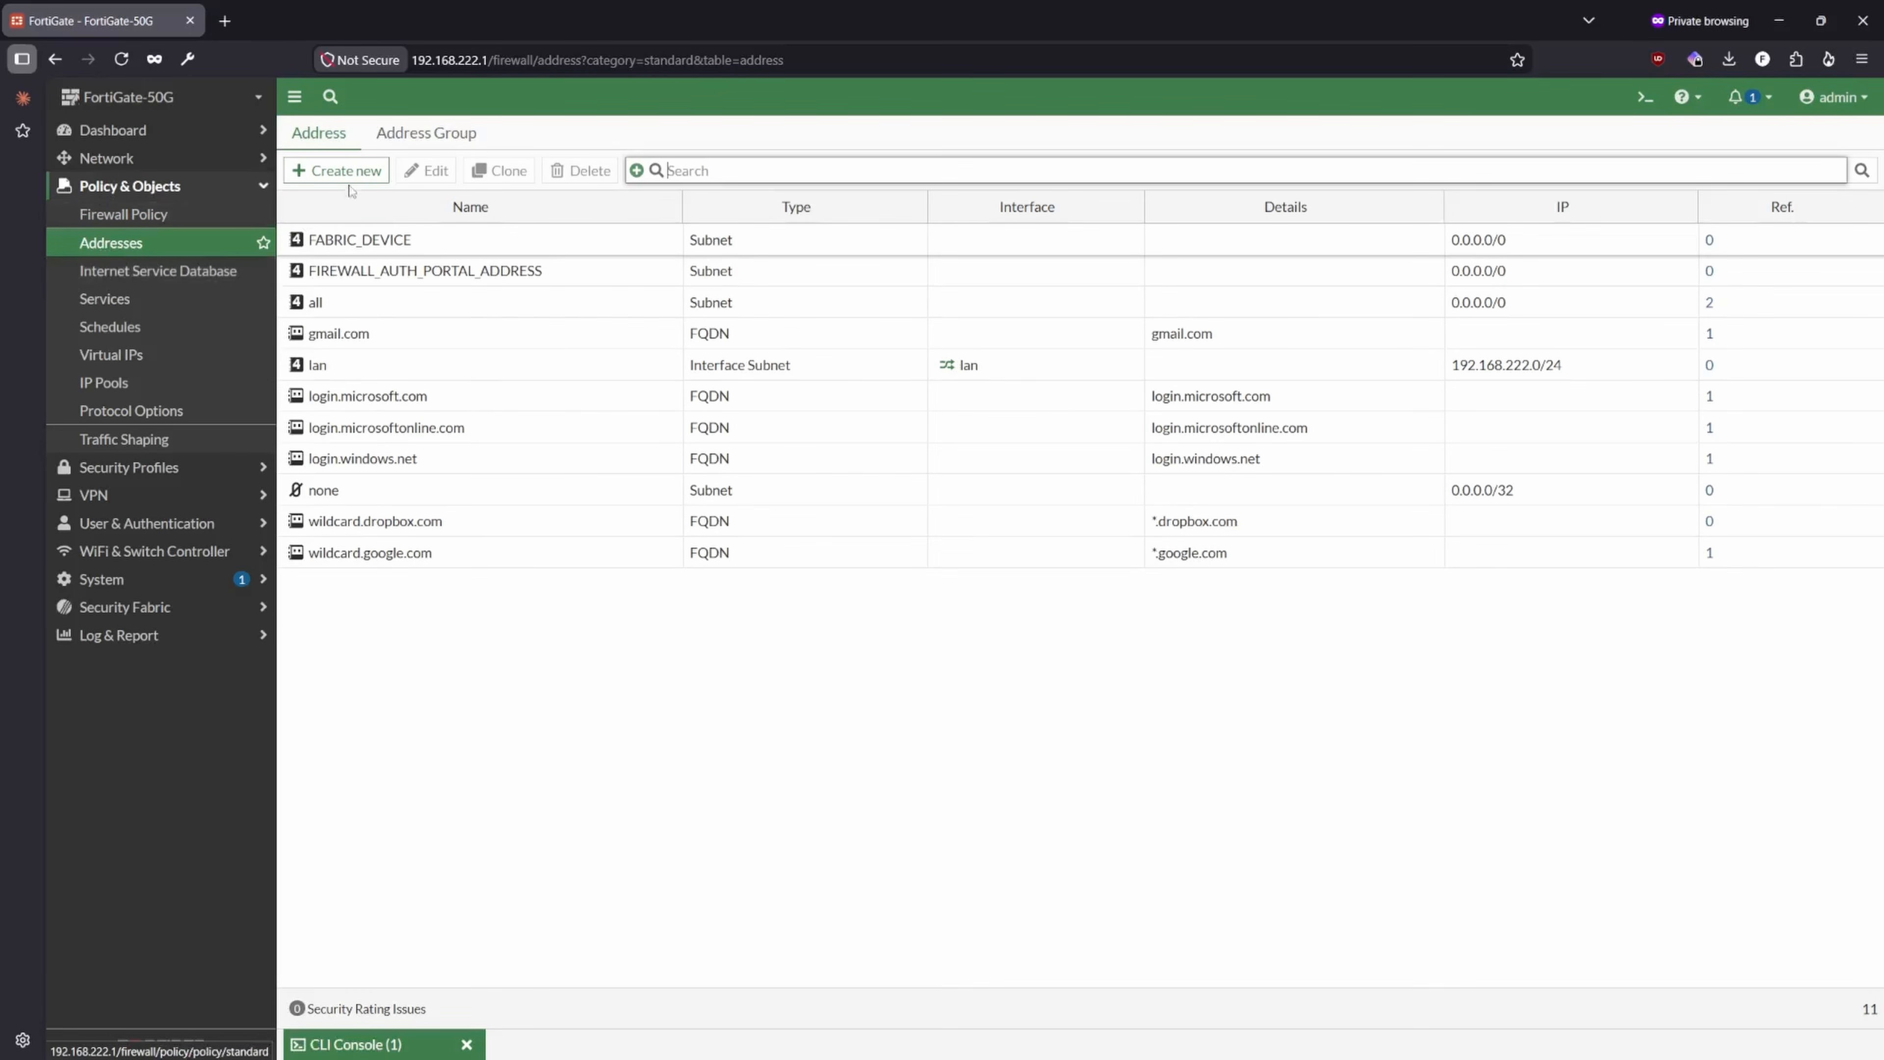
left_click(336, 170)
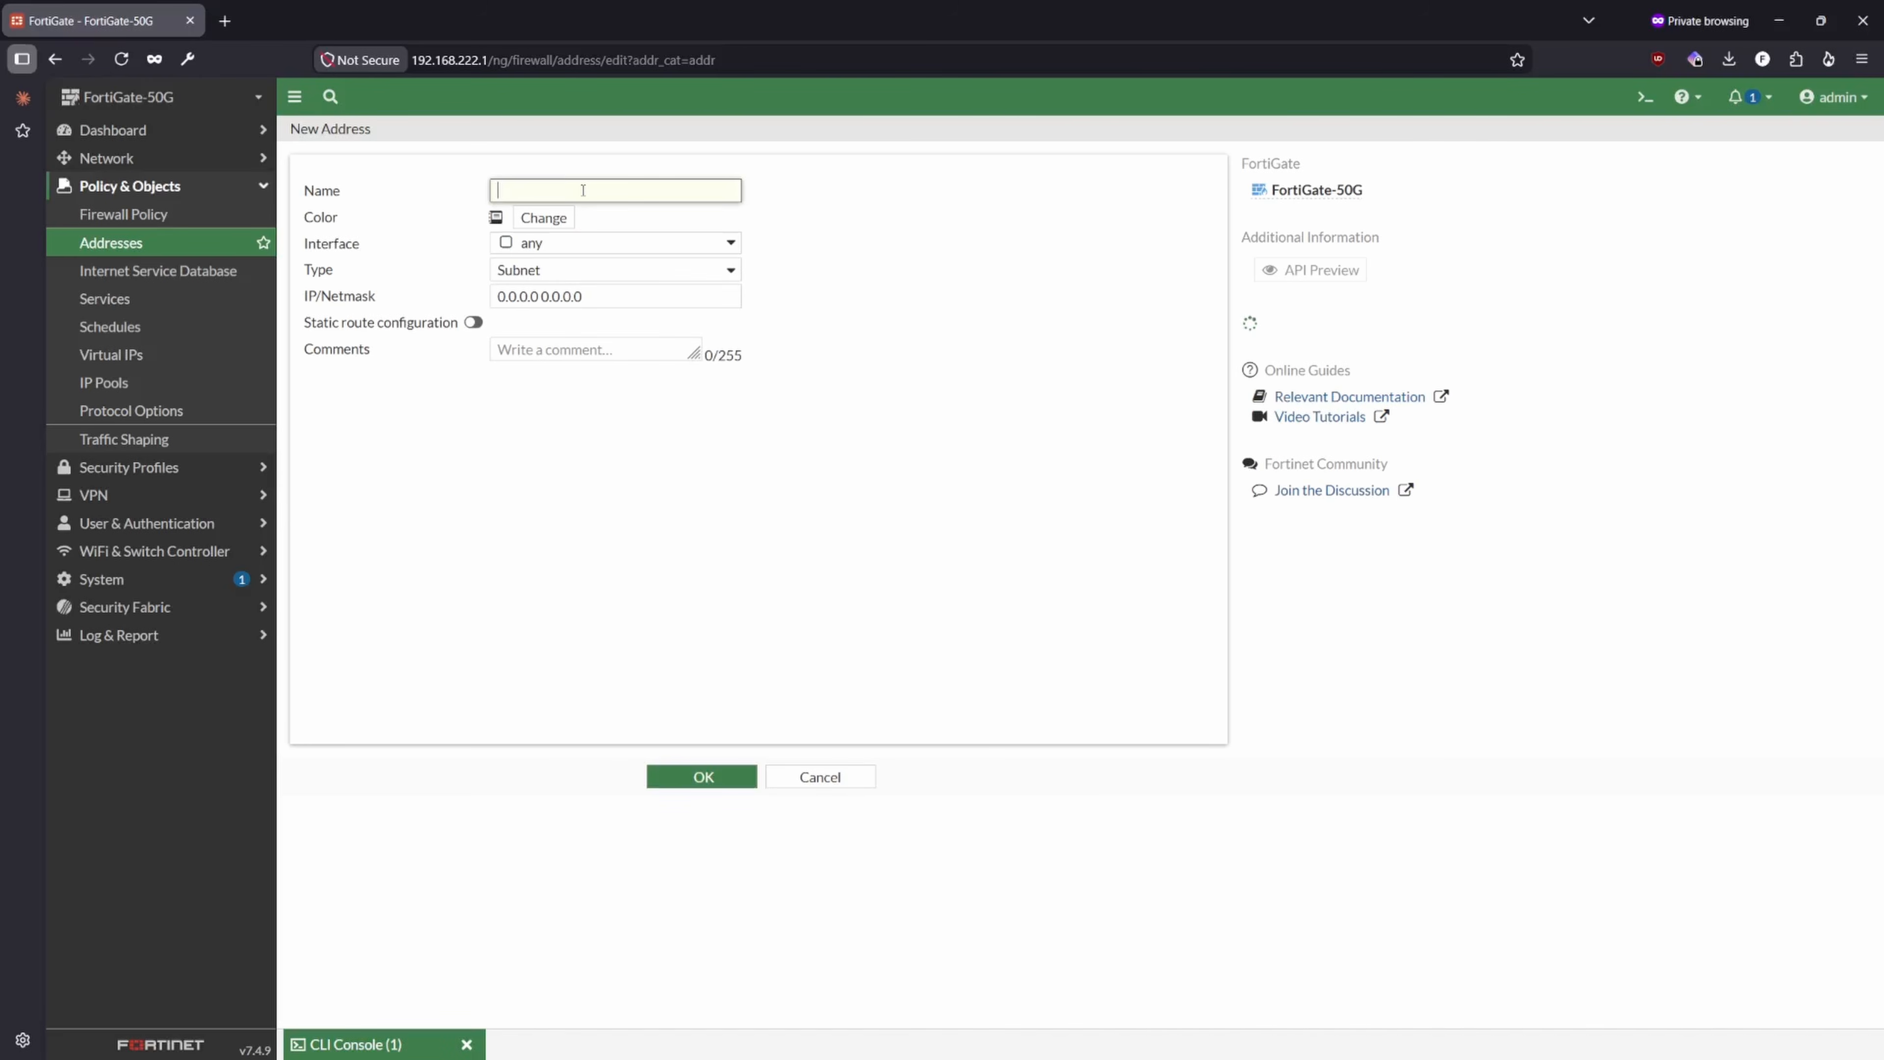
type("LAB_LAN")
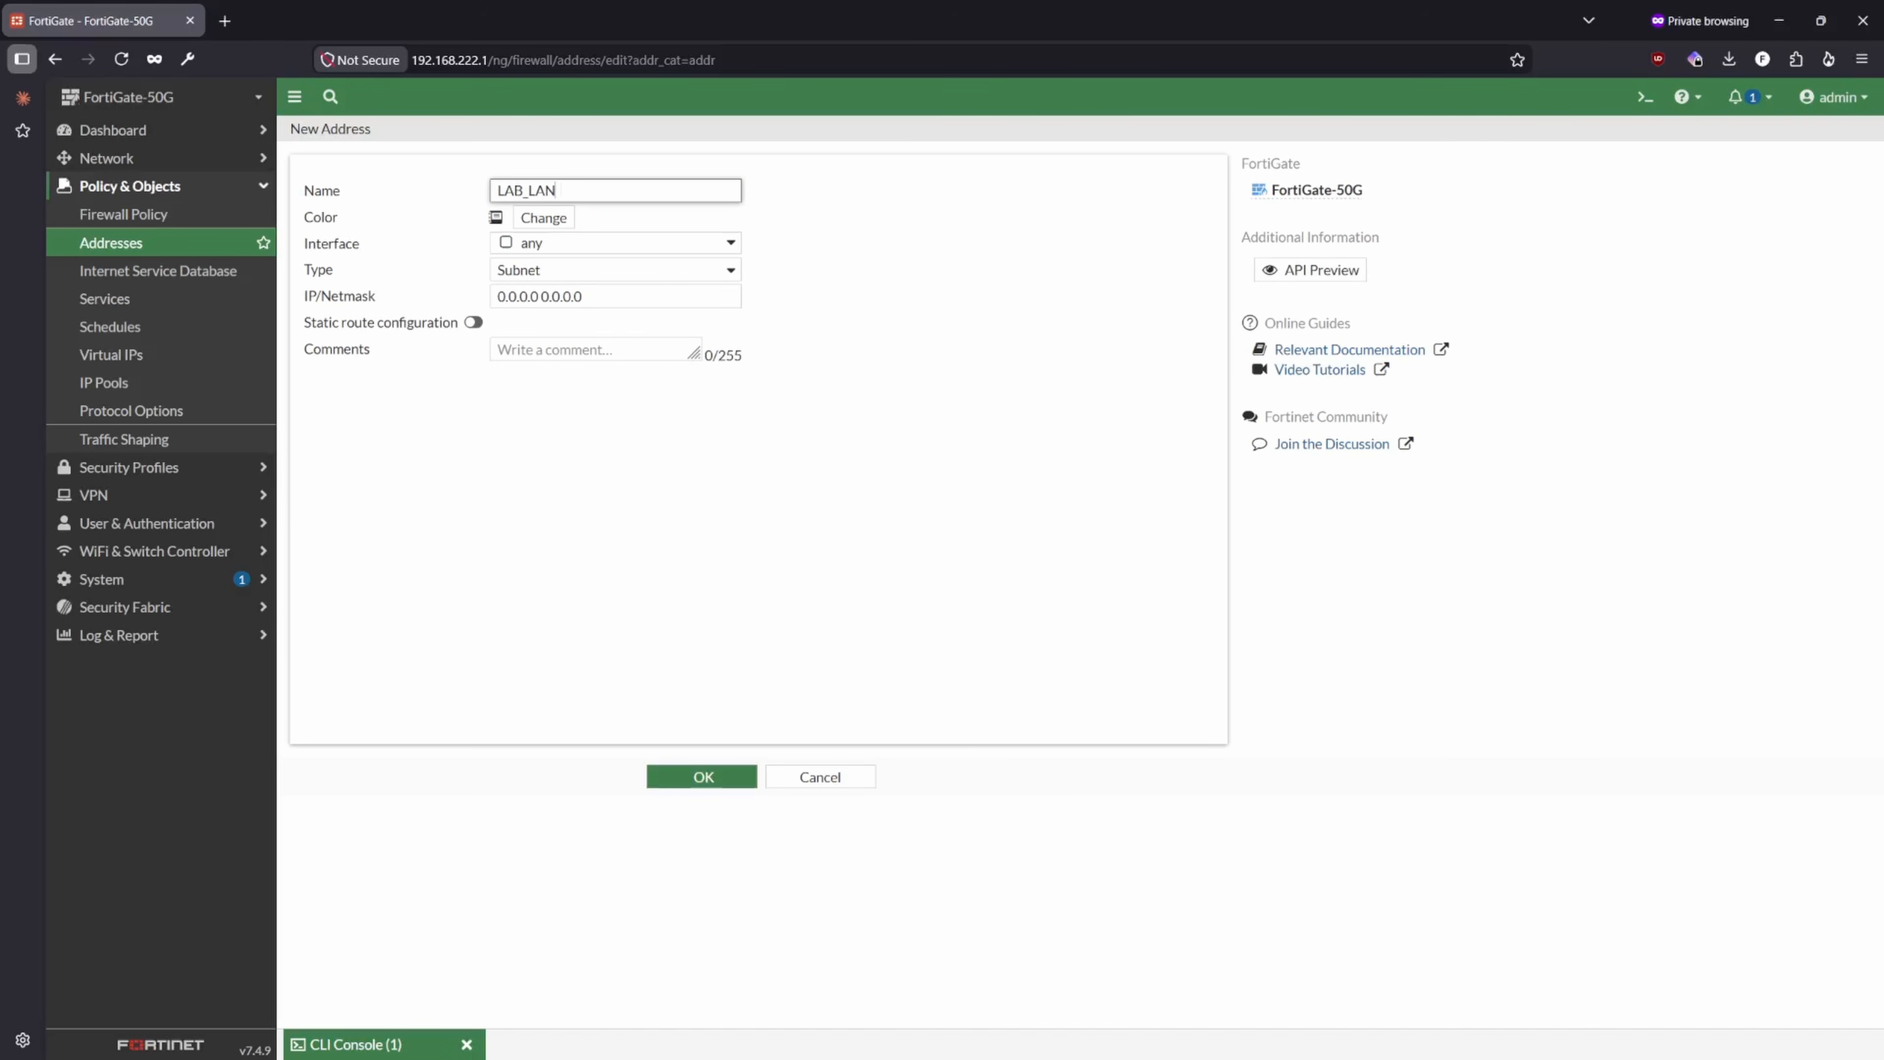
left_click(622, 301)
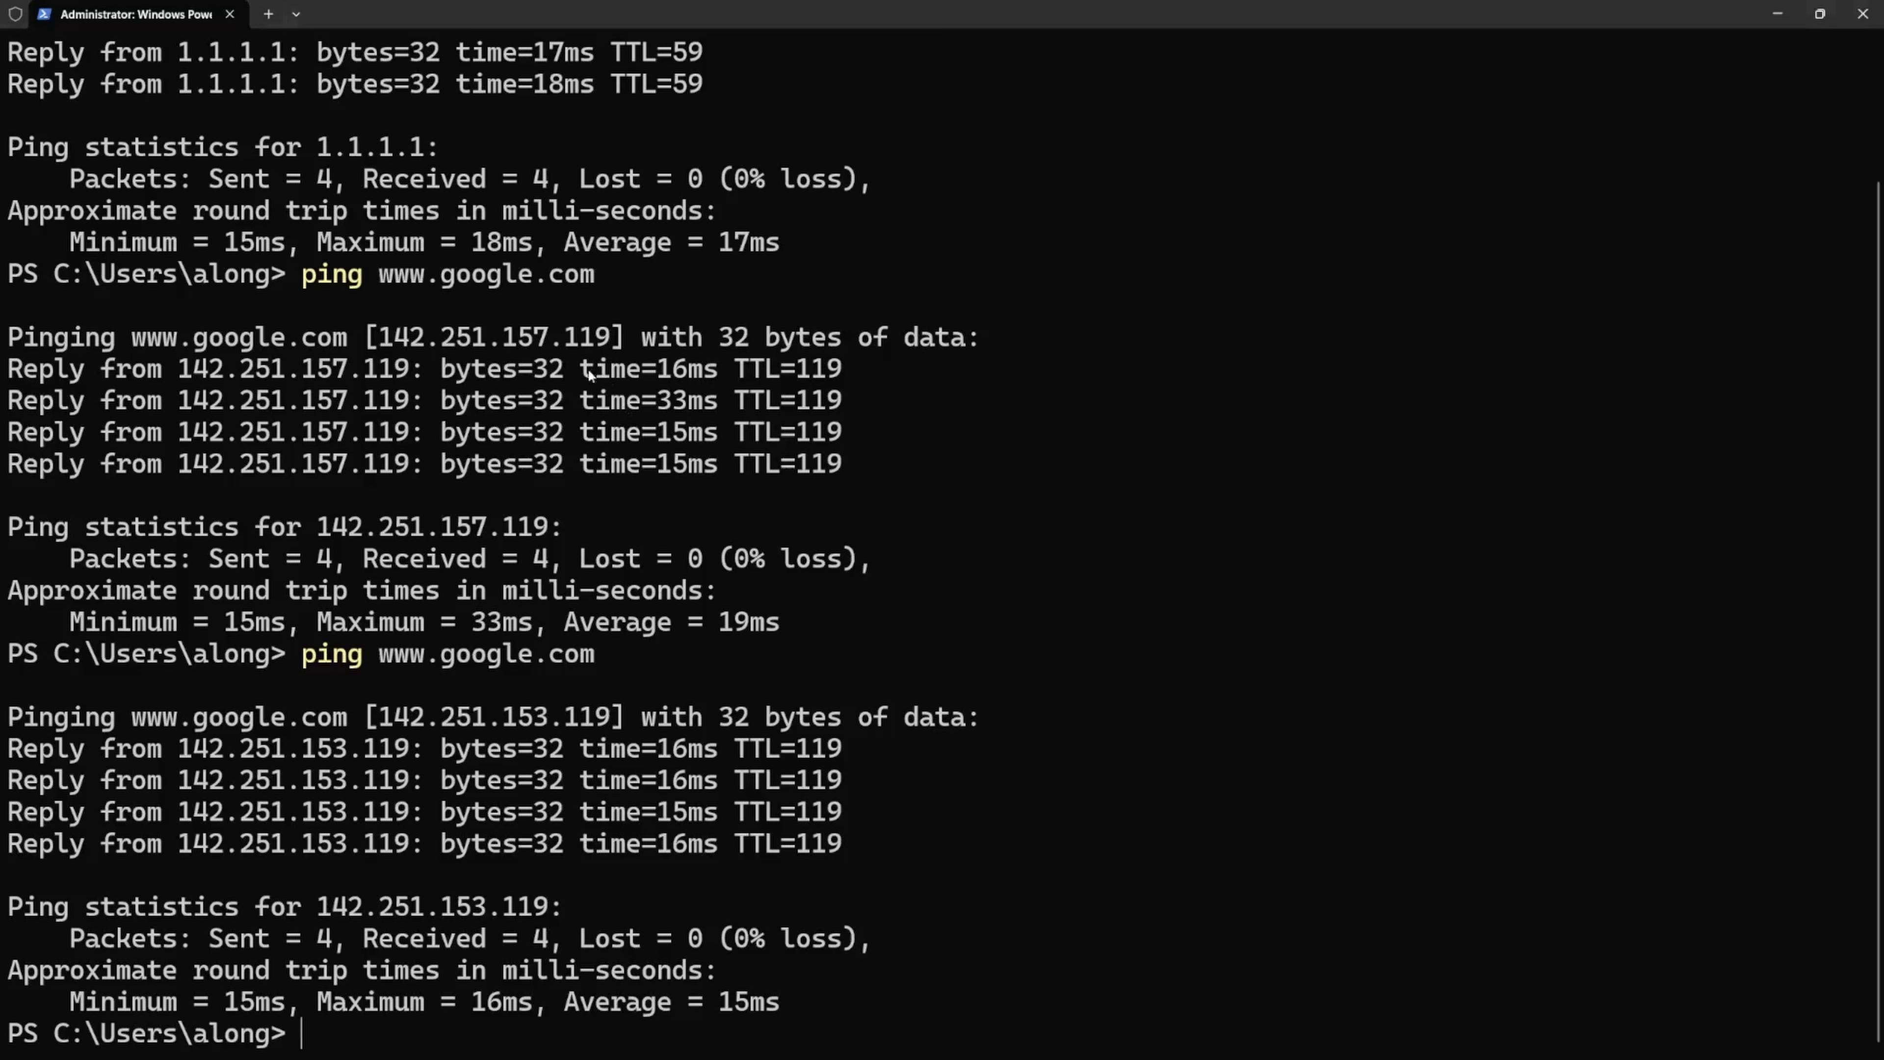
- Switch to PowerShell, run ipconfig and copy the 192.168.222 portion of the Ethernet 2 adapter's IPv4 address
type("ipconfig")
key("Return")
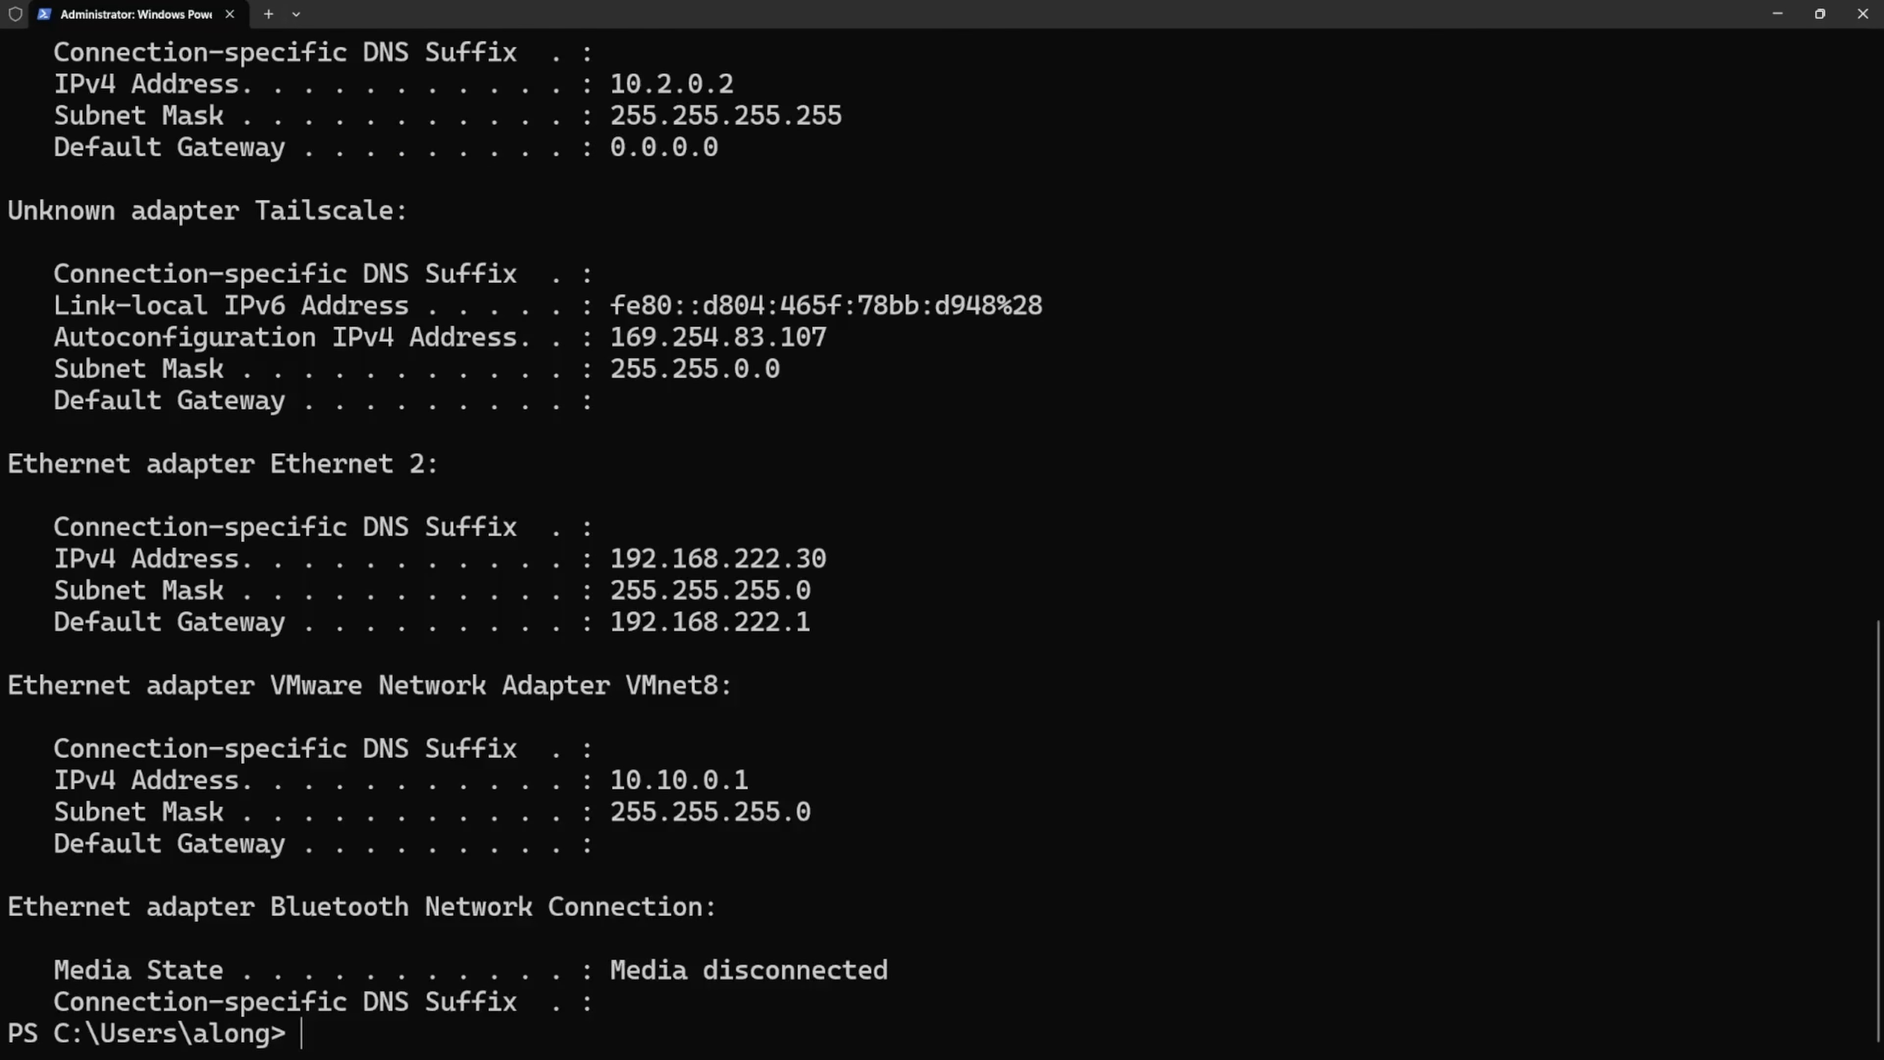
left_click_drag(773, 569, 610, 562)
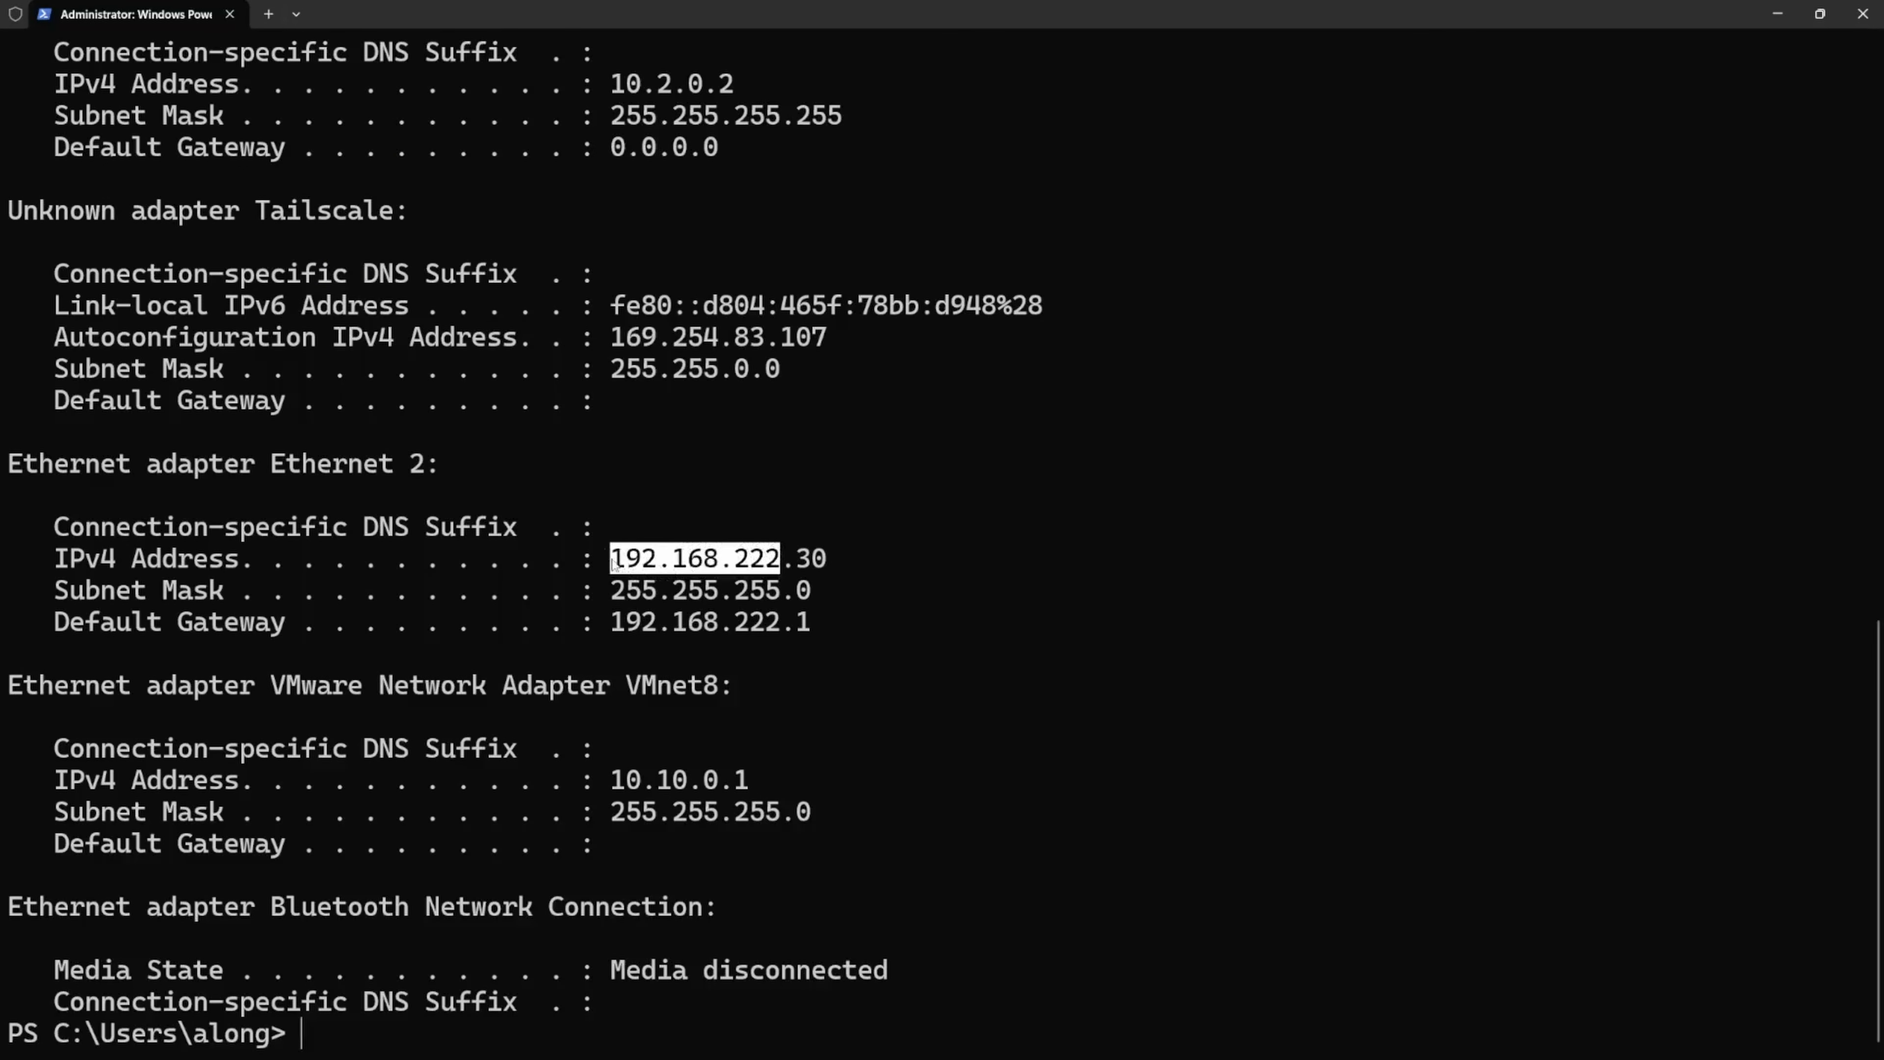
key("ctrl+c")
left_click(1778, 14)
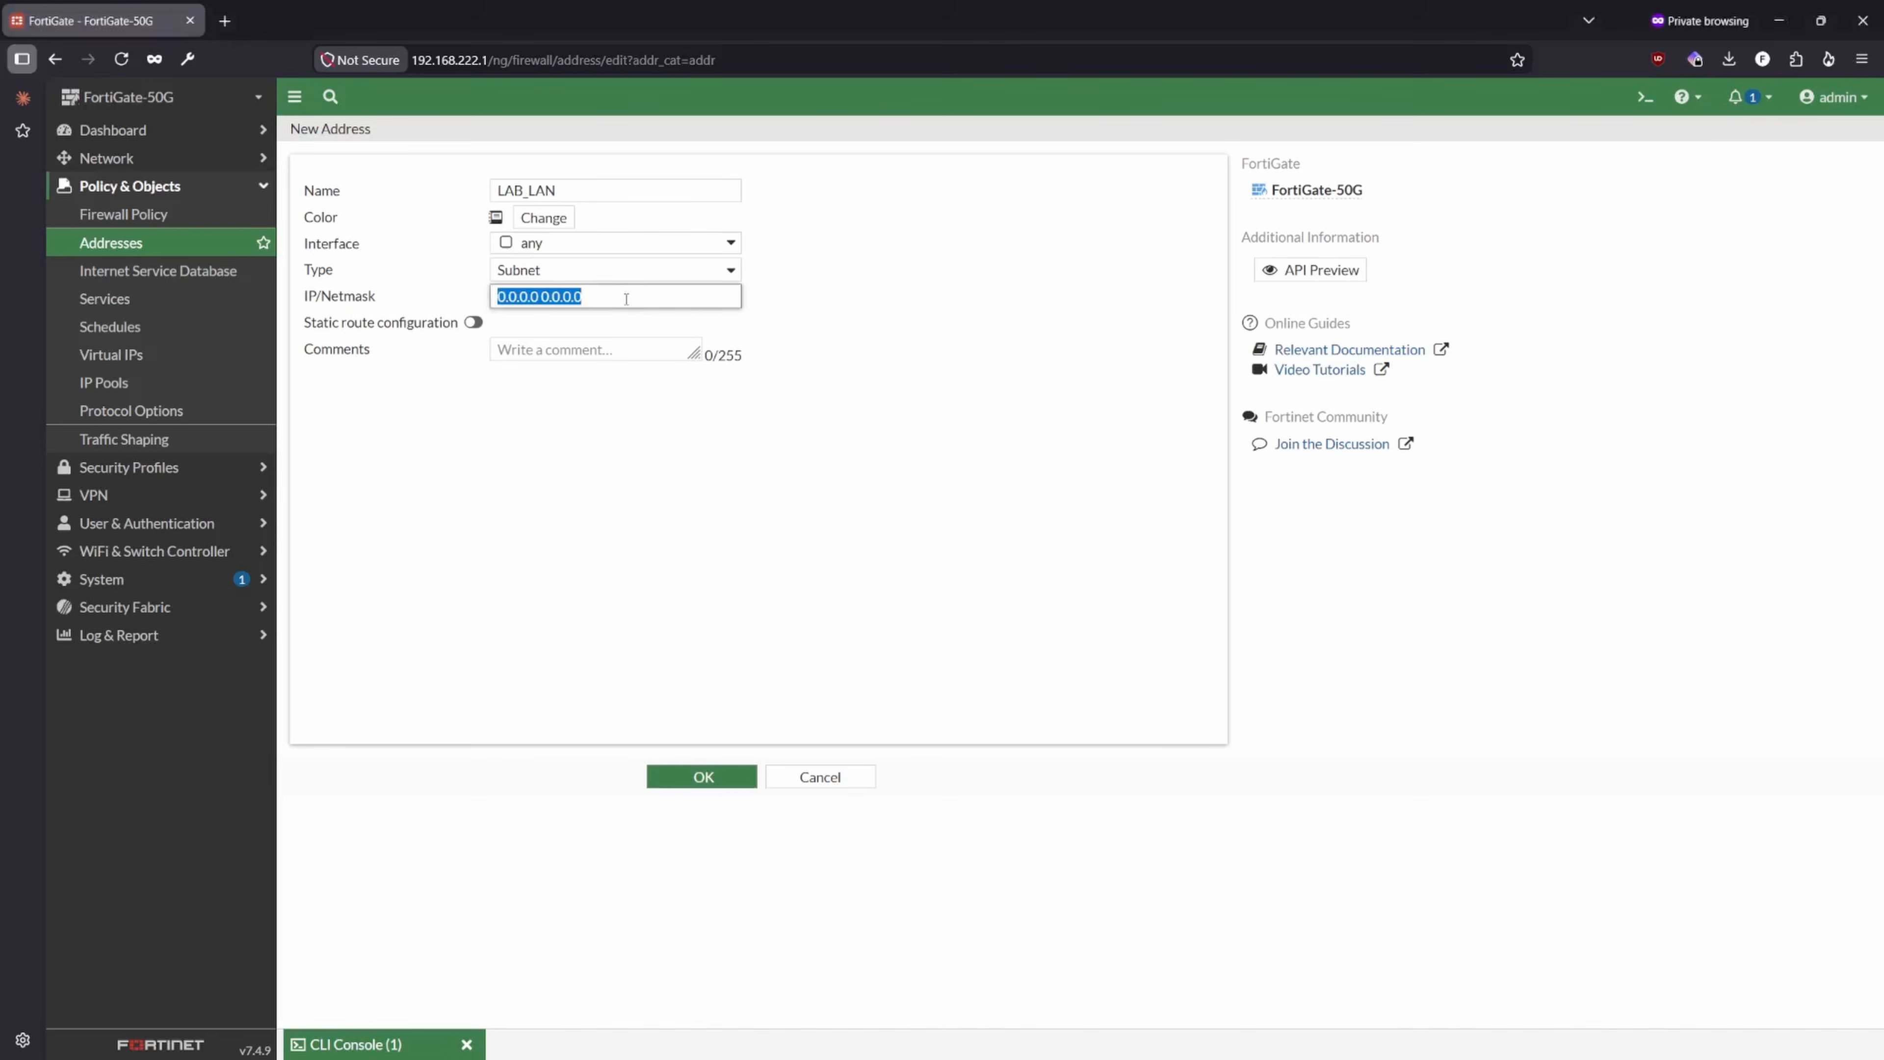
- Set the LAB_LAN address's IP/Netmask to 192.168.222.0/24 and save it
key("ctrl+v")
key("Tab")
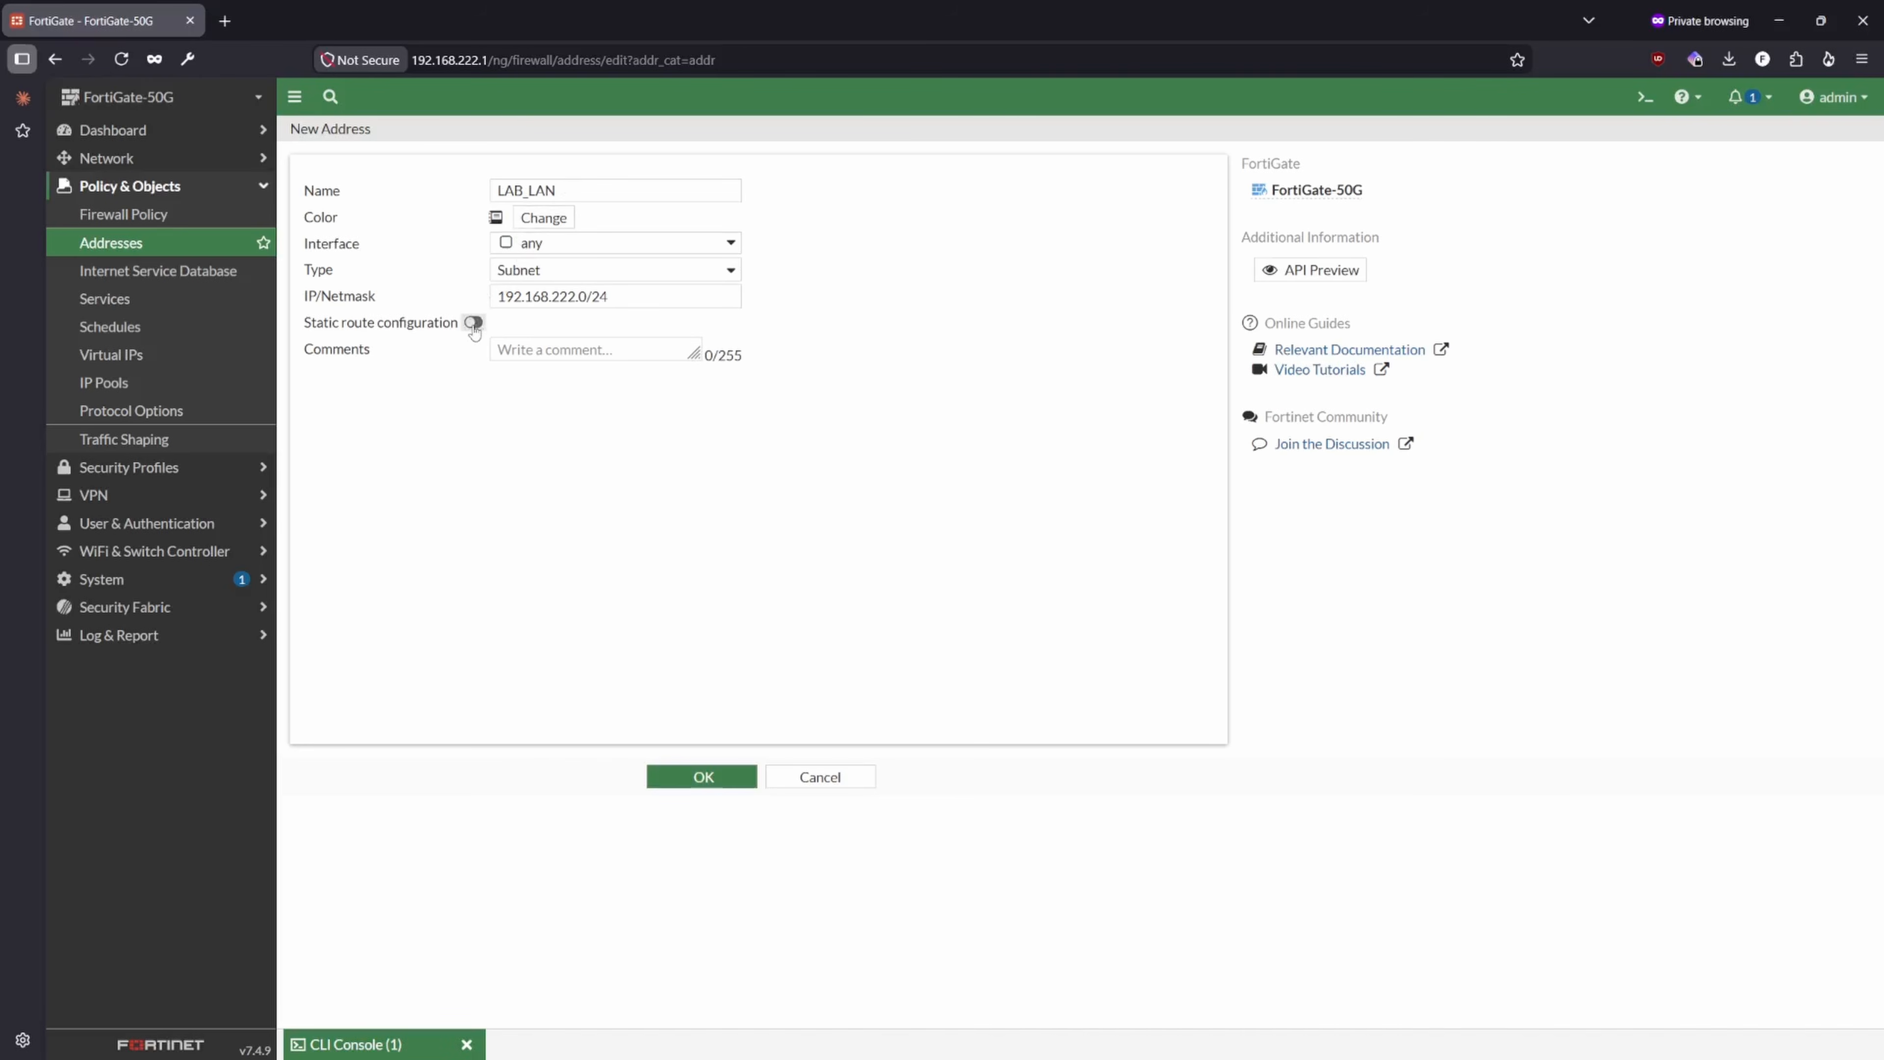
left_click(702, 779)
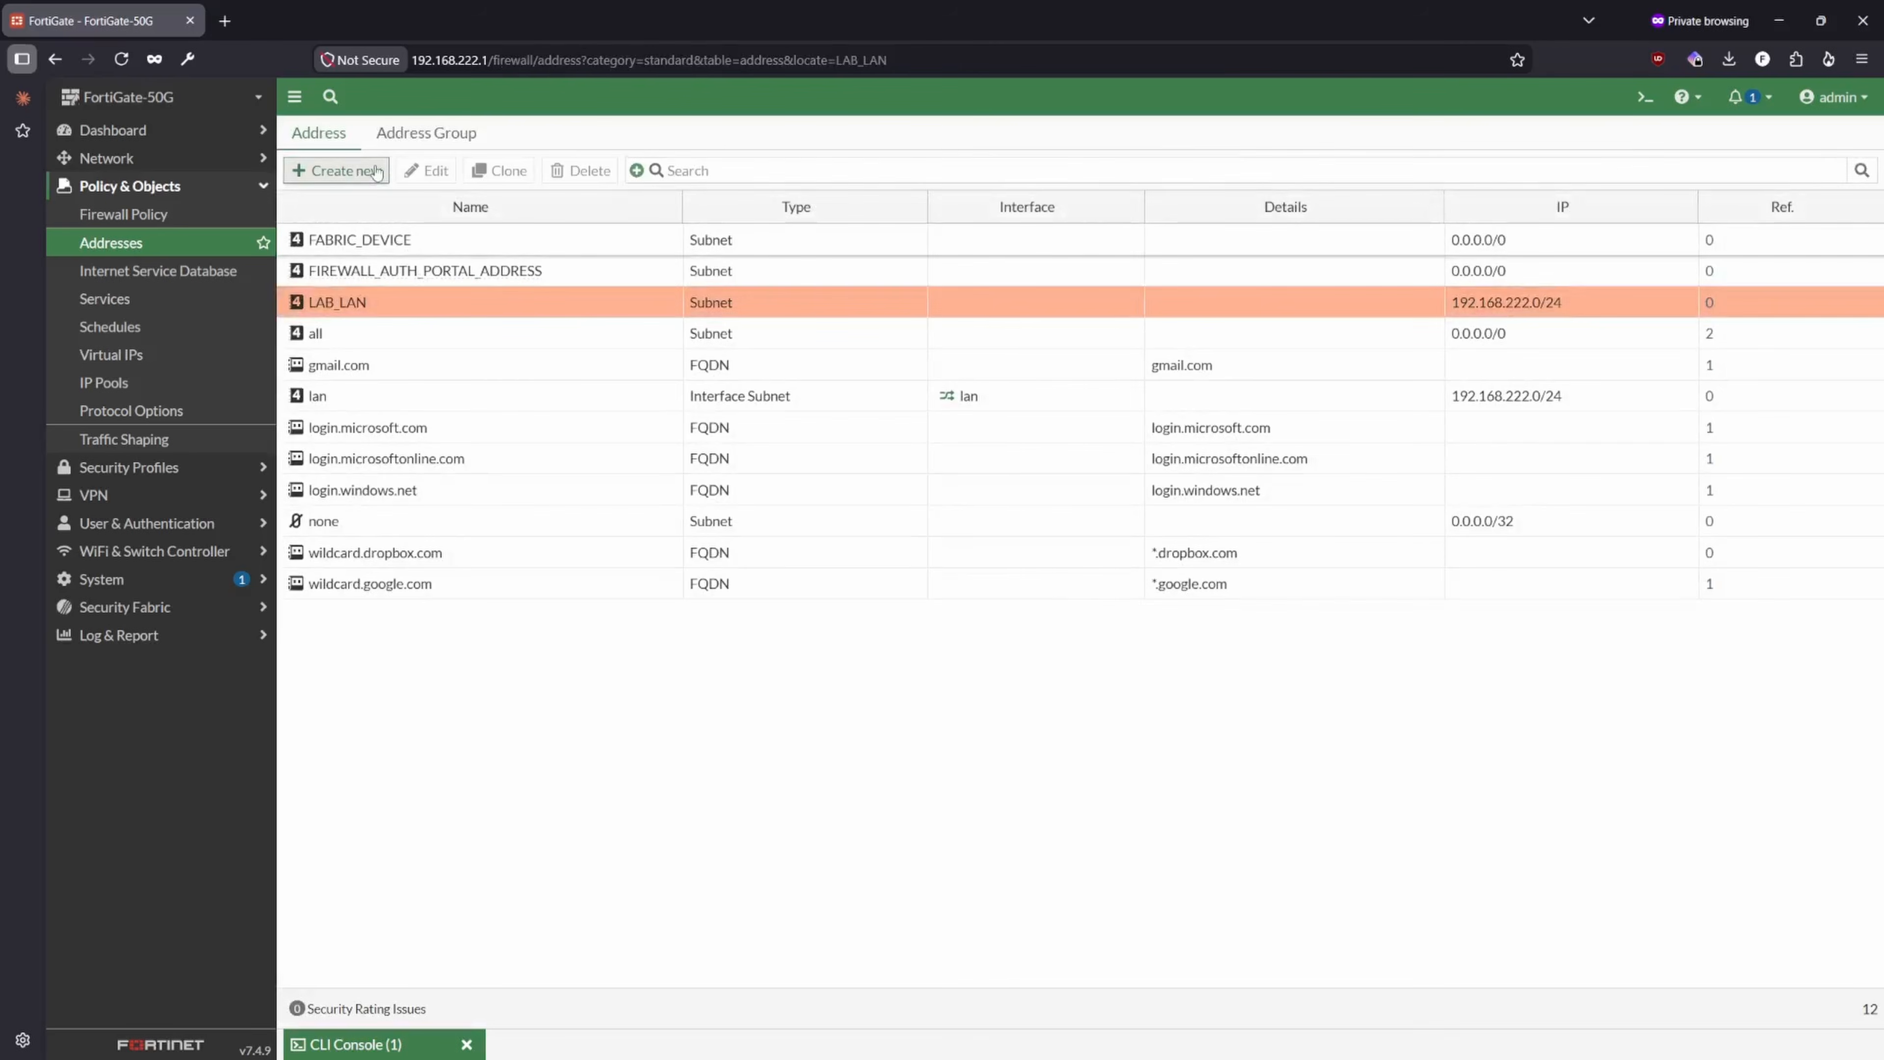
- Start another subnet address object named Site1 and enter 9.1.1.1 as its IP
left_click(363, 171)
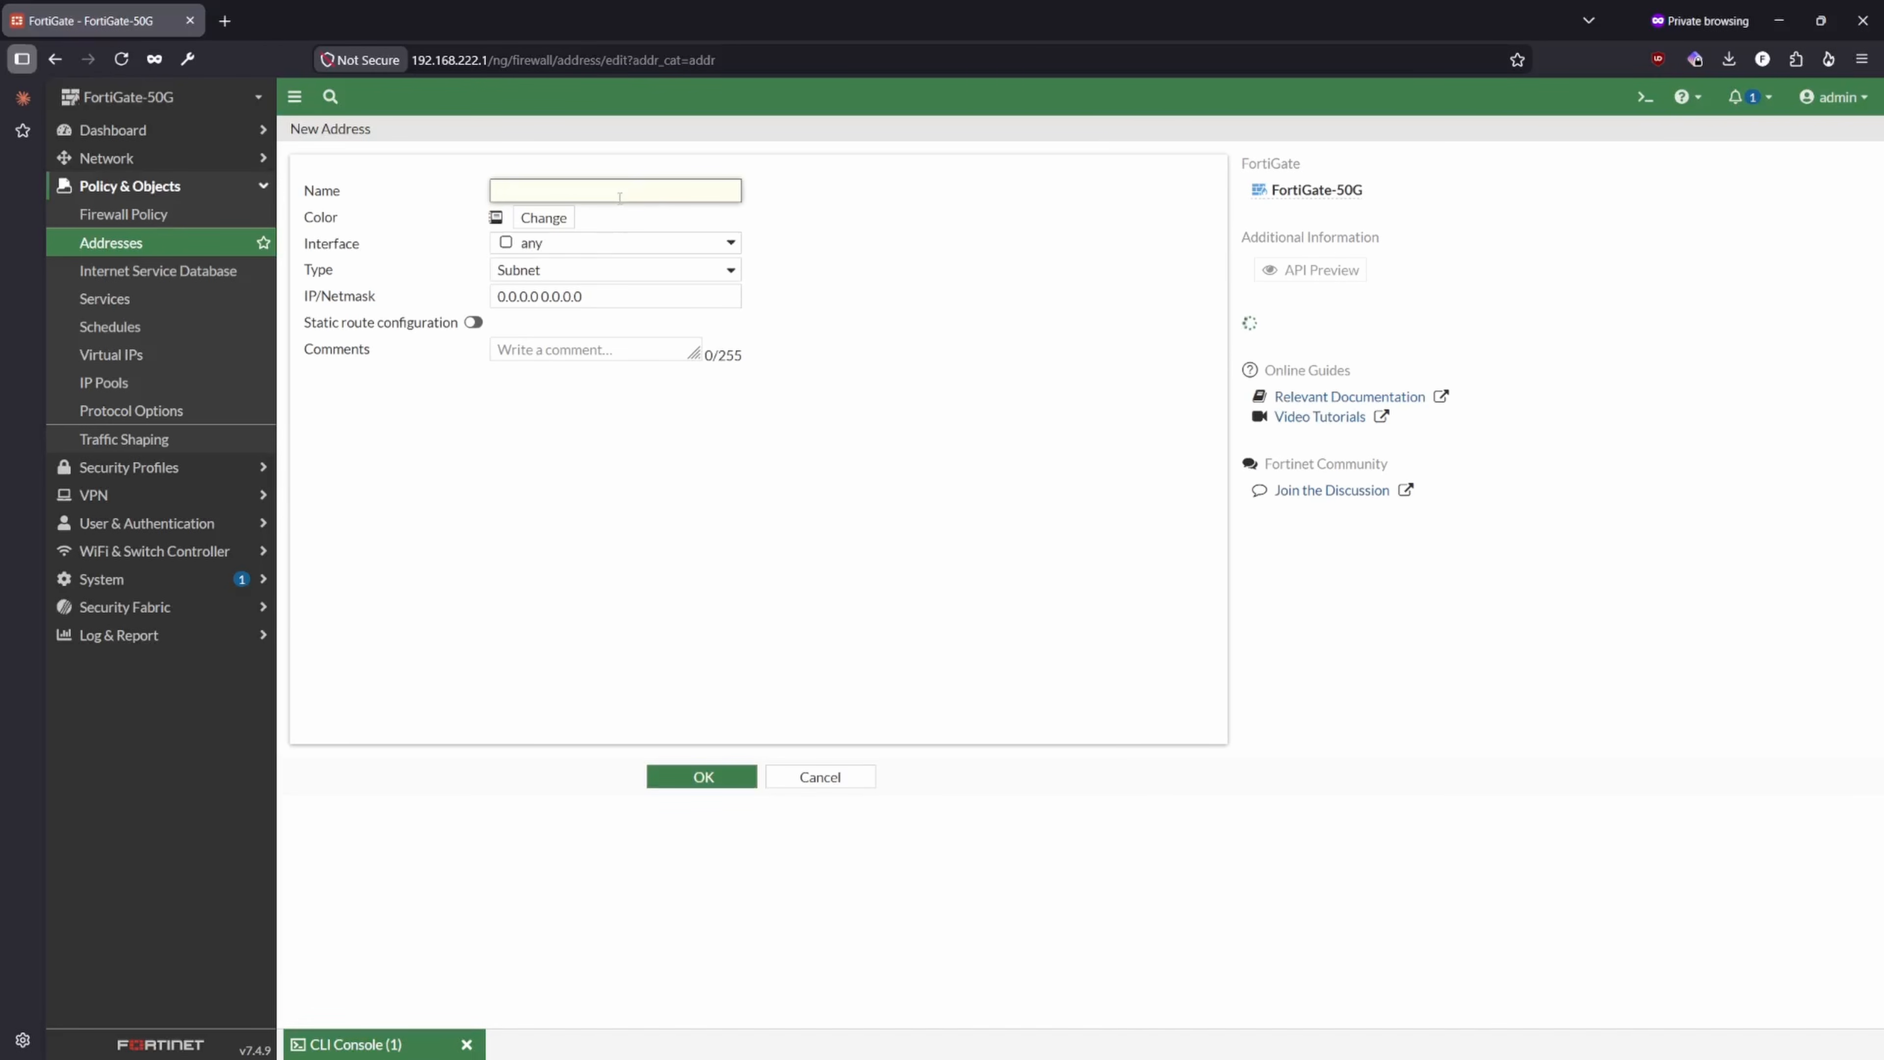
type("Site1")
double_click(579, 297)
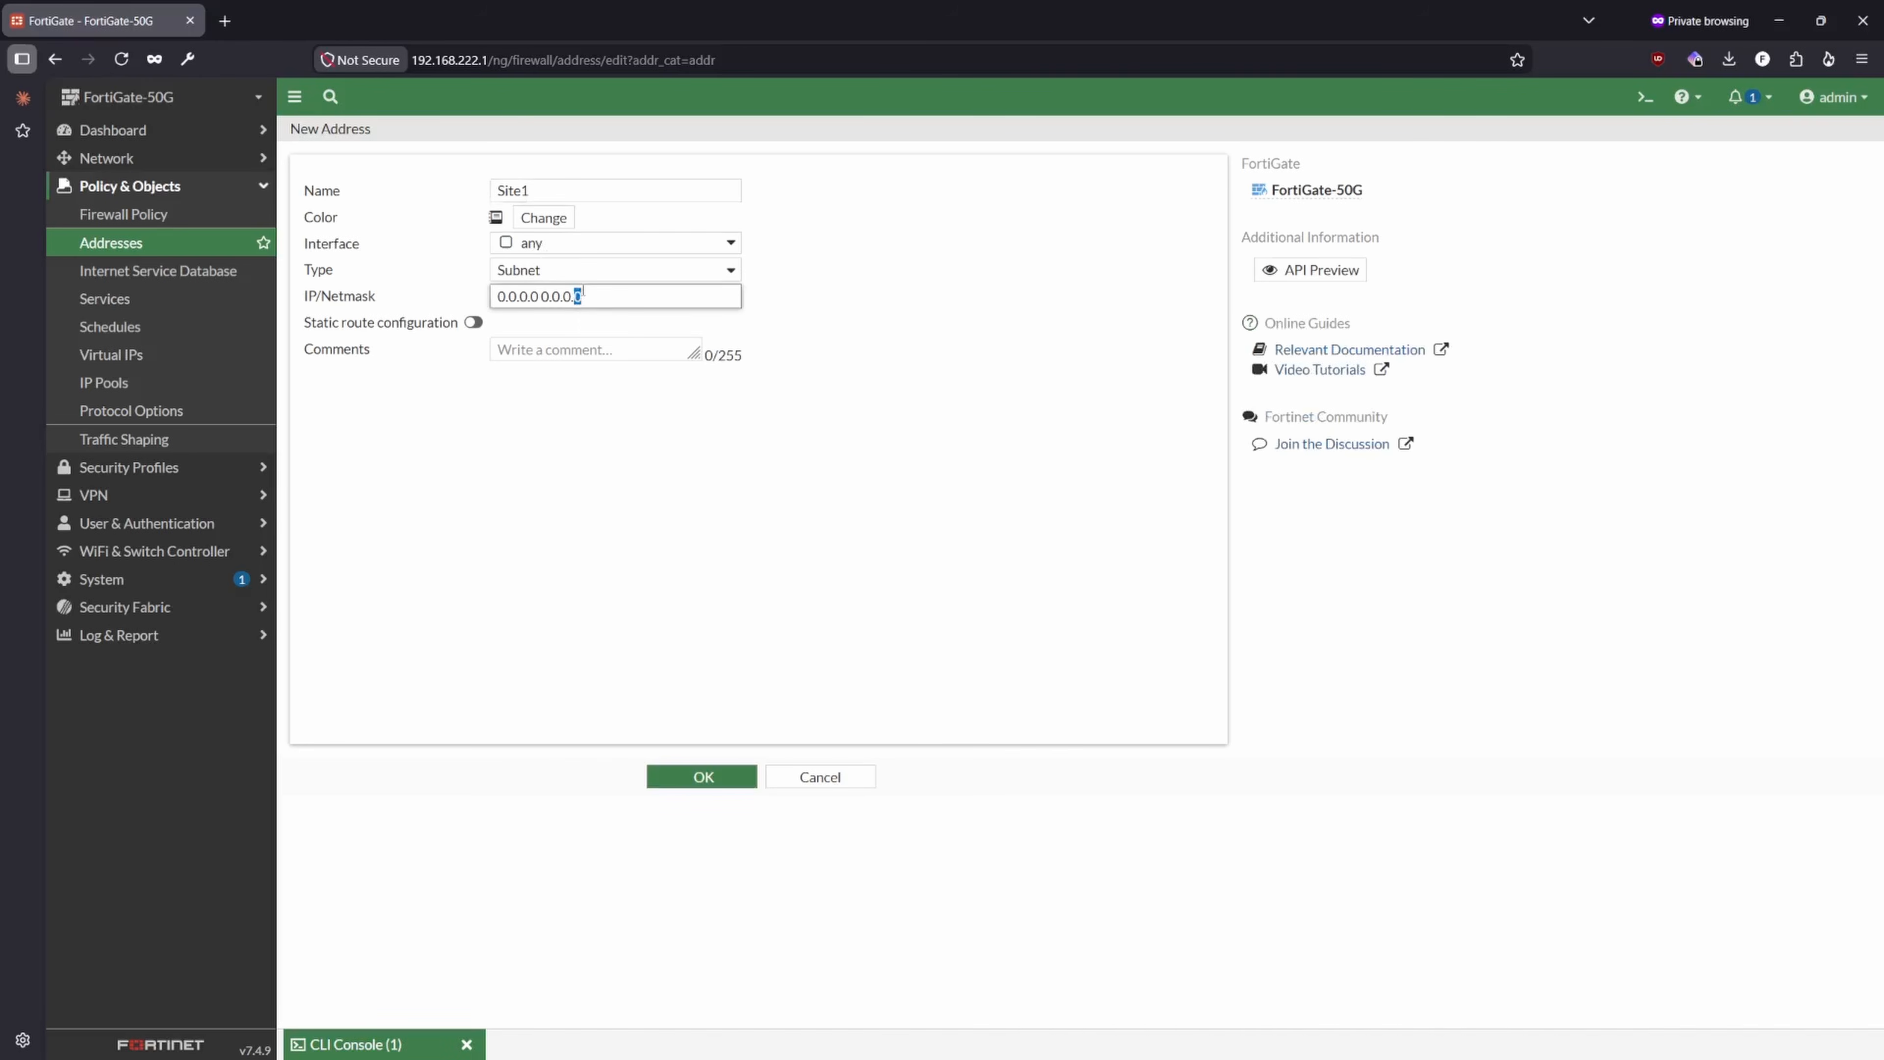
key("ctrl+a")
type("9.1.1.1")
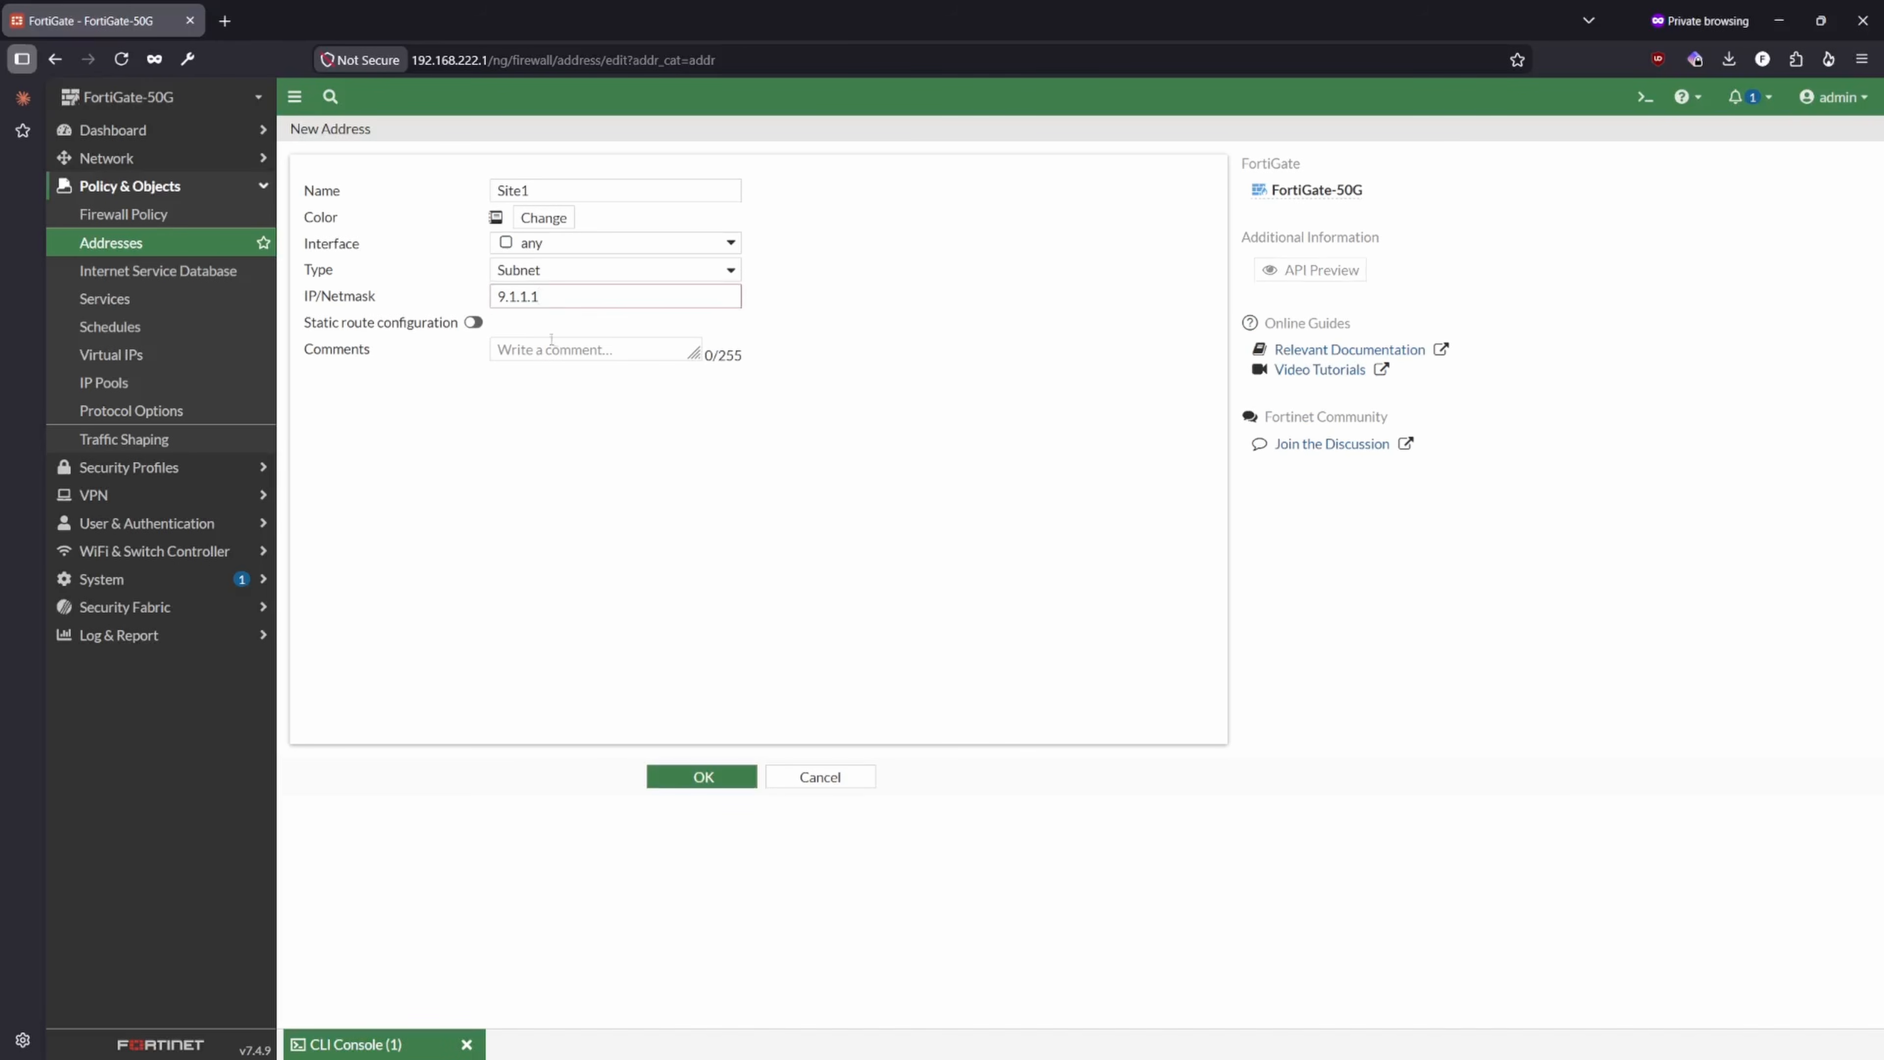
- Enable static route configuration for Site1, complete its IP/Netmask as 9.1.1.1/32 and save the address
left_click(473, 322)
left_click(556, 296)
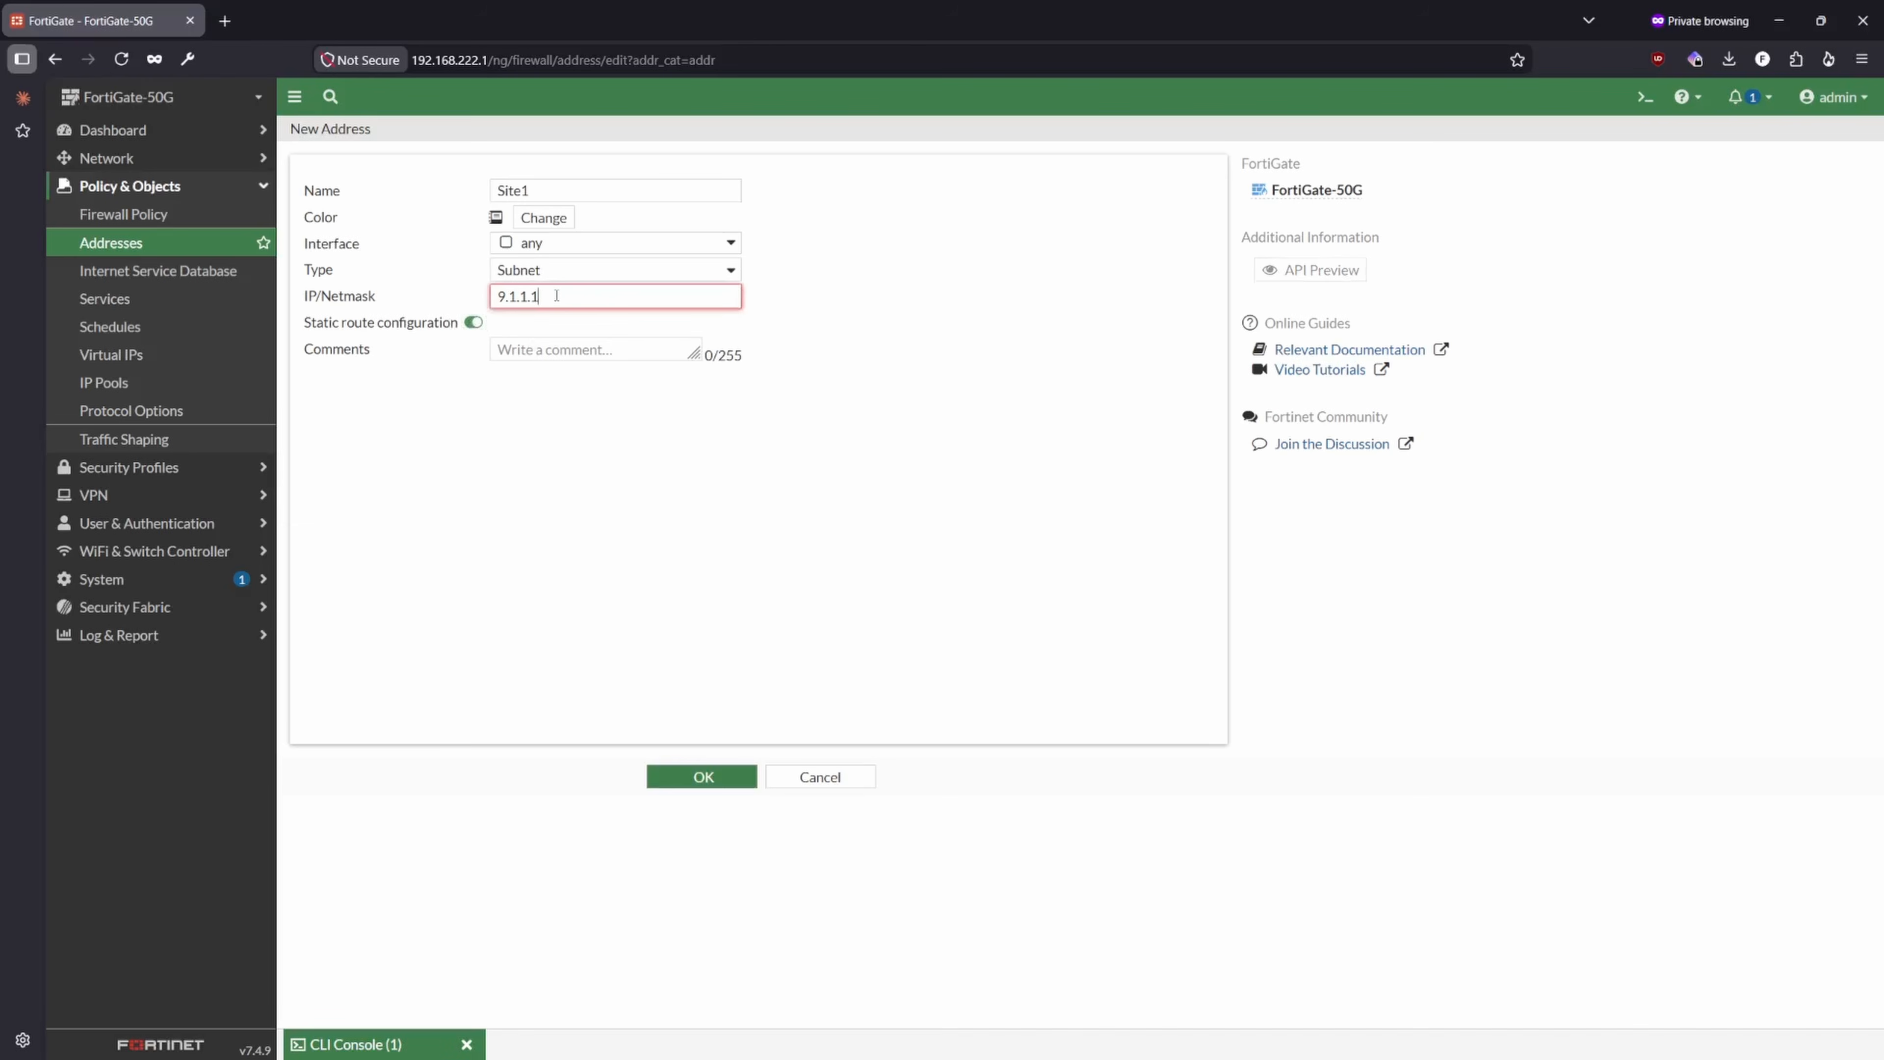
type("/32")
left_click_drag(561, 296, 540, 296)
key("Right")
double_click(538, 296)
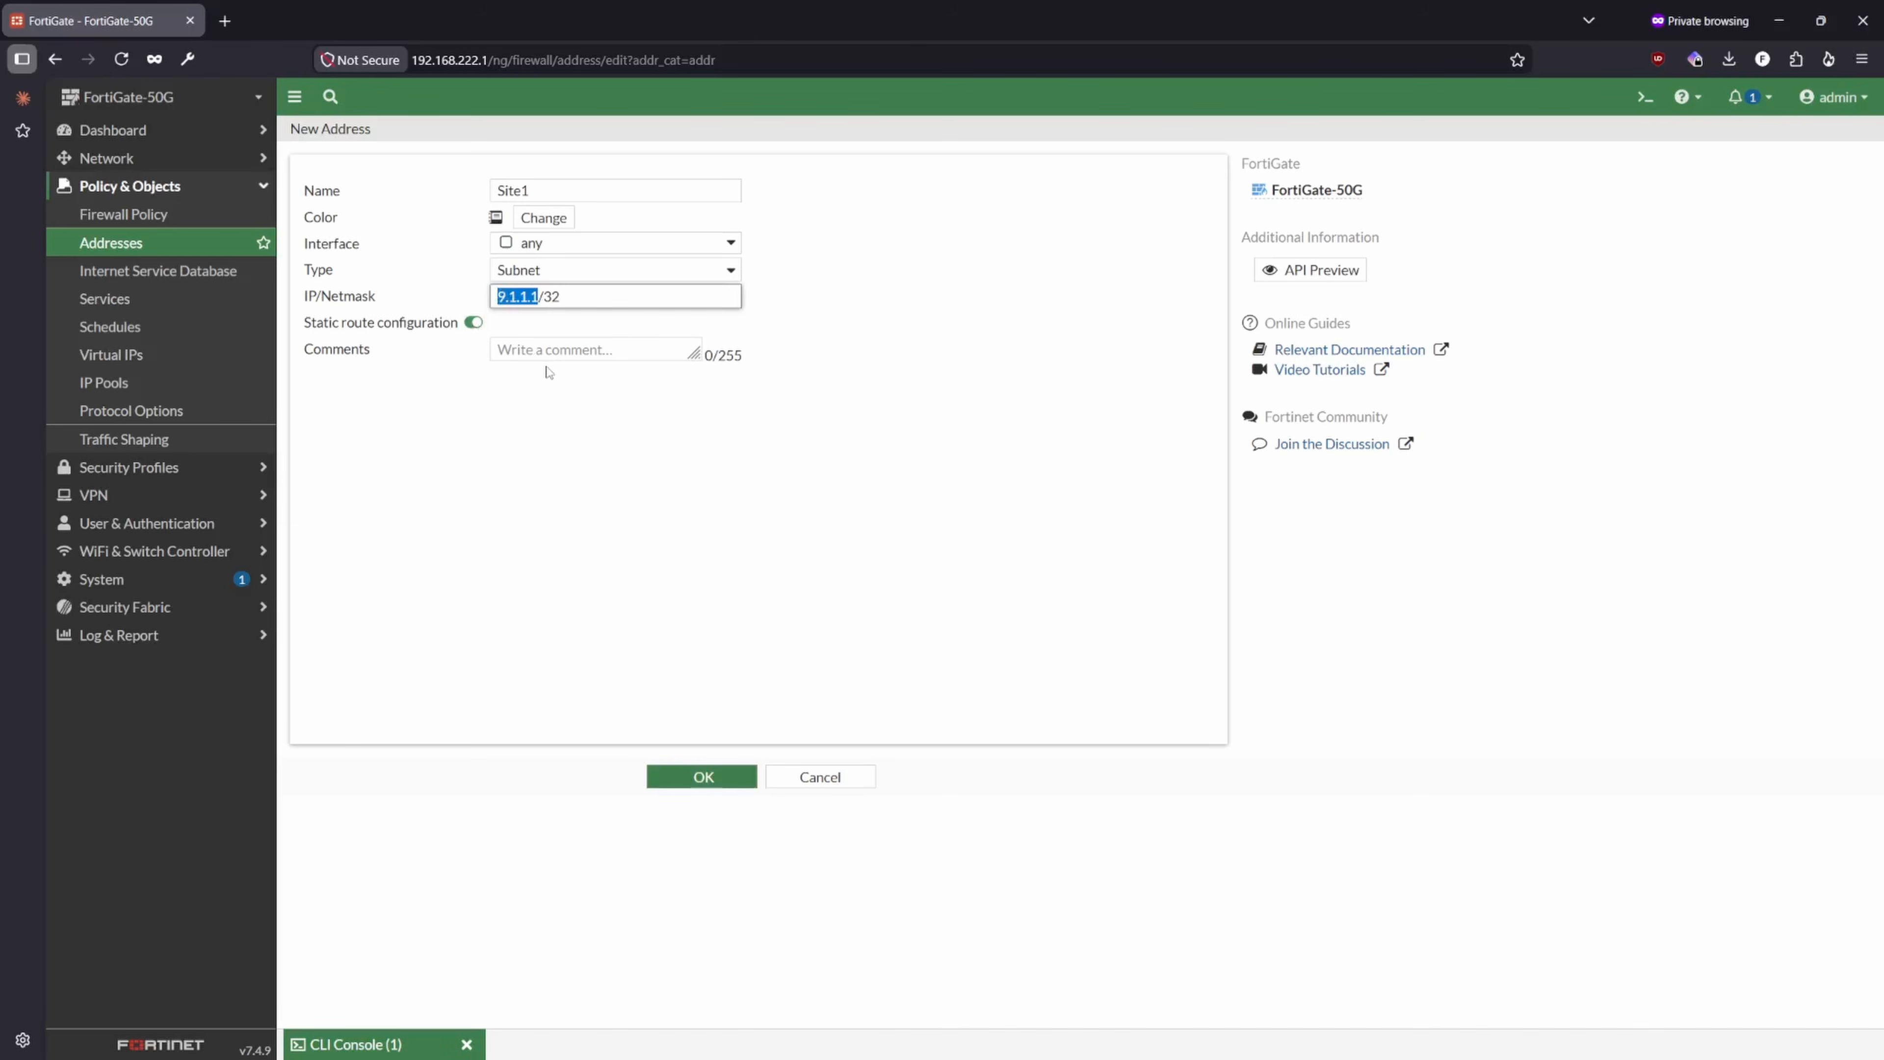
left_click(713, 777)
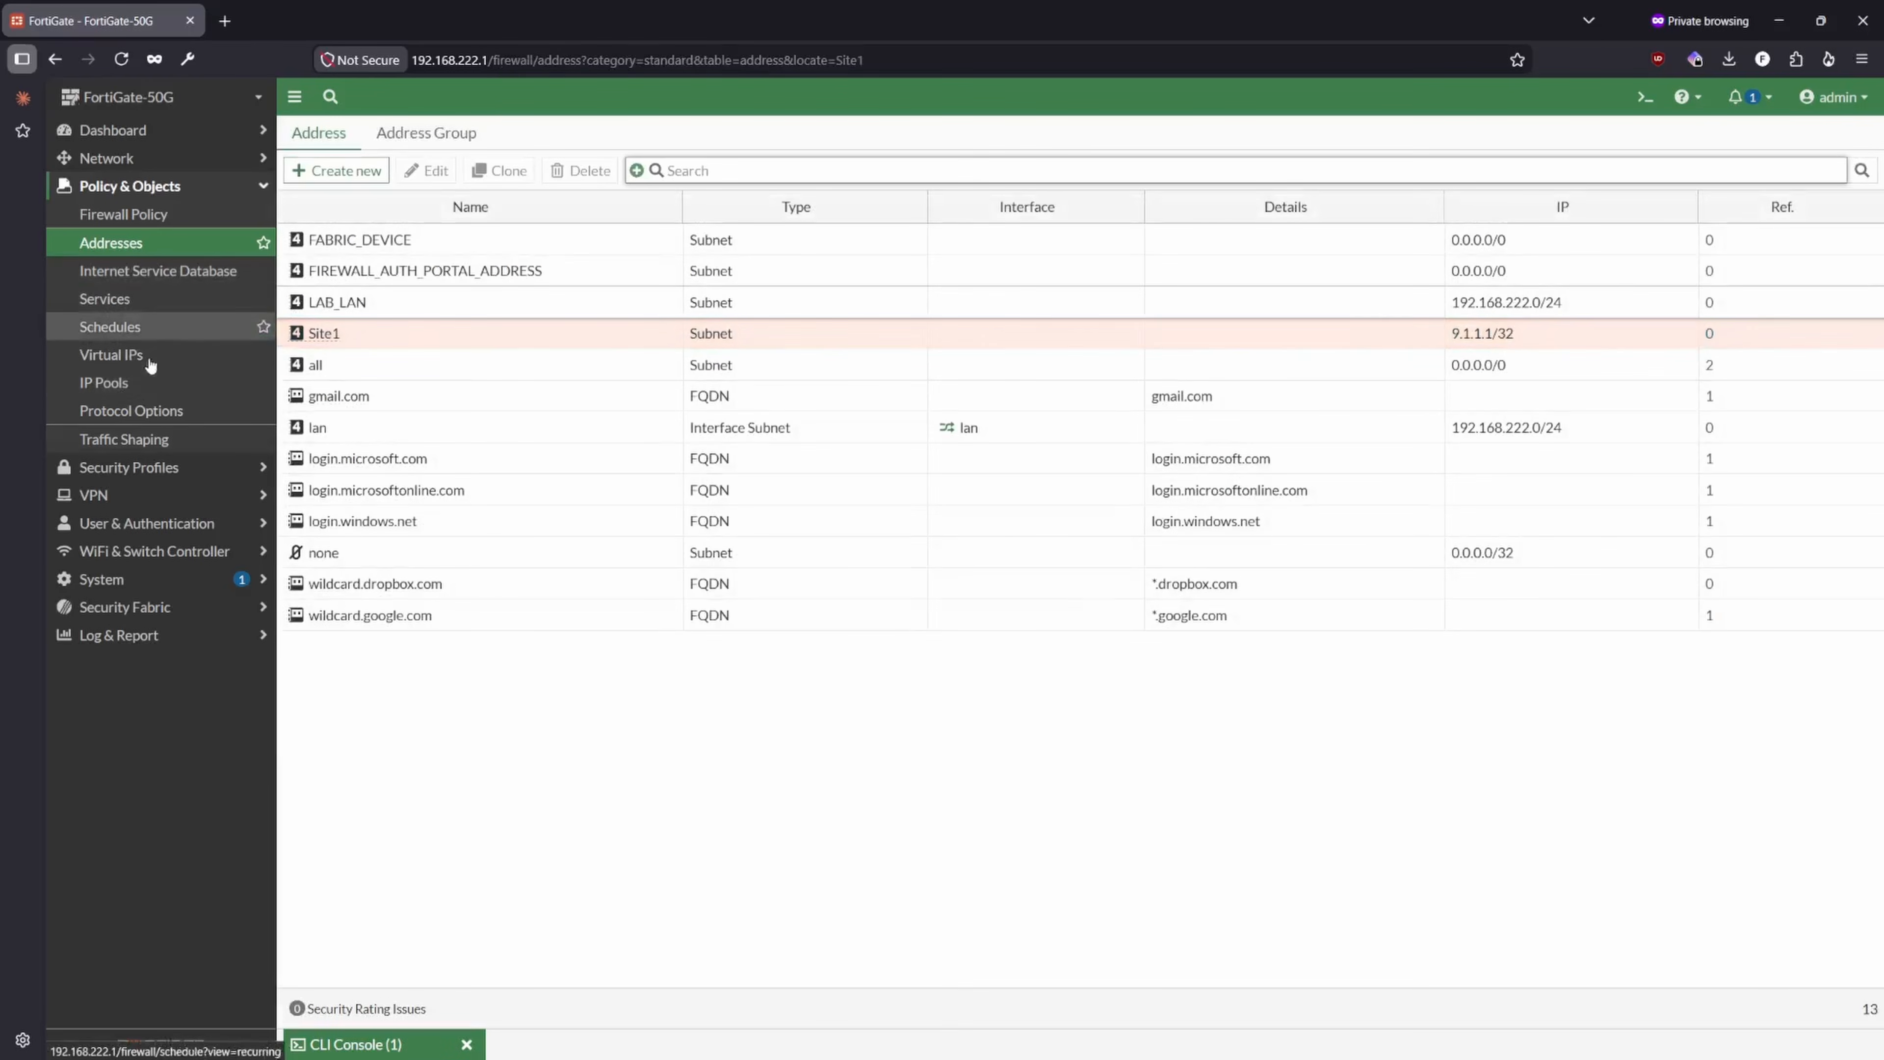
- Start a new static route and choose the named address Site1 as its destination
left_click(113, 158)
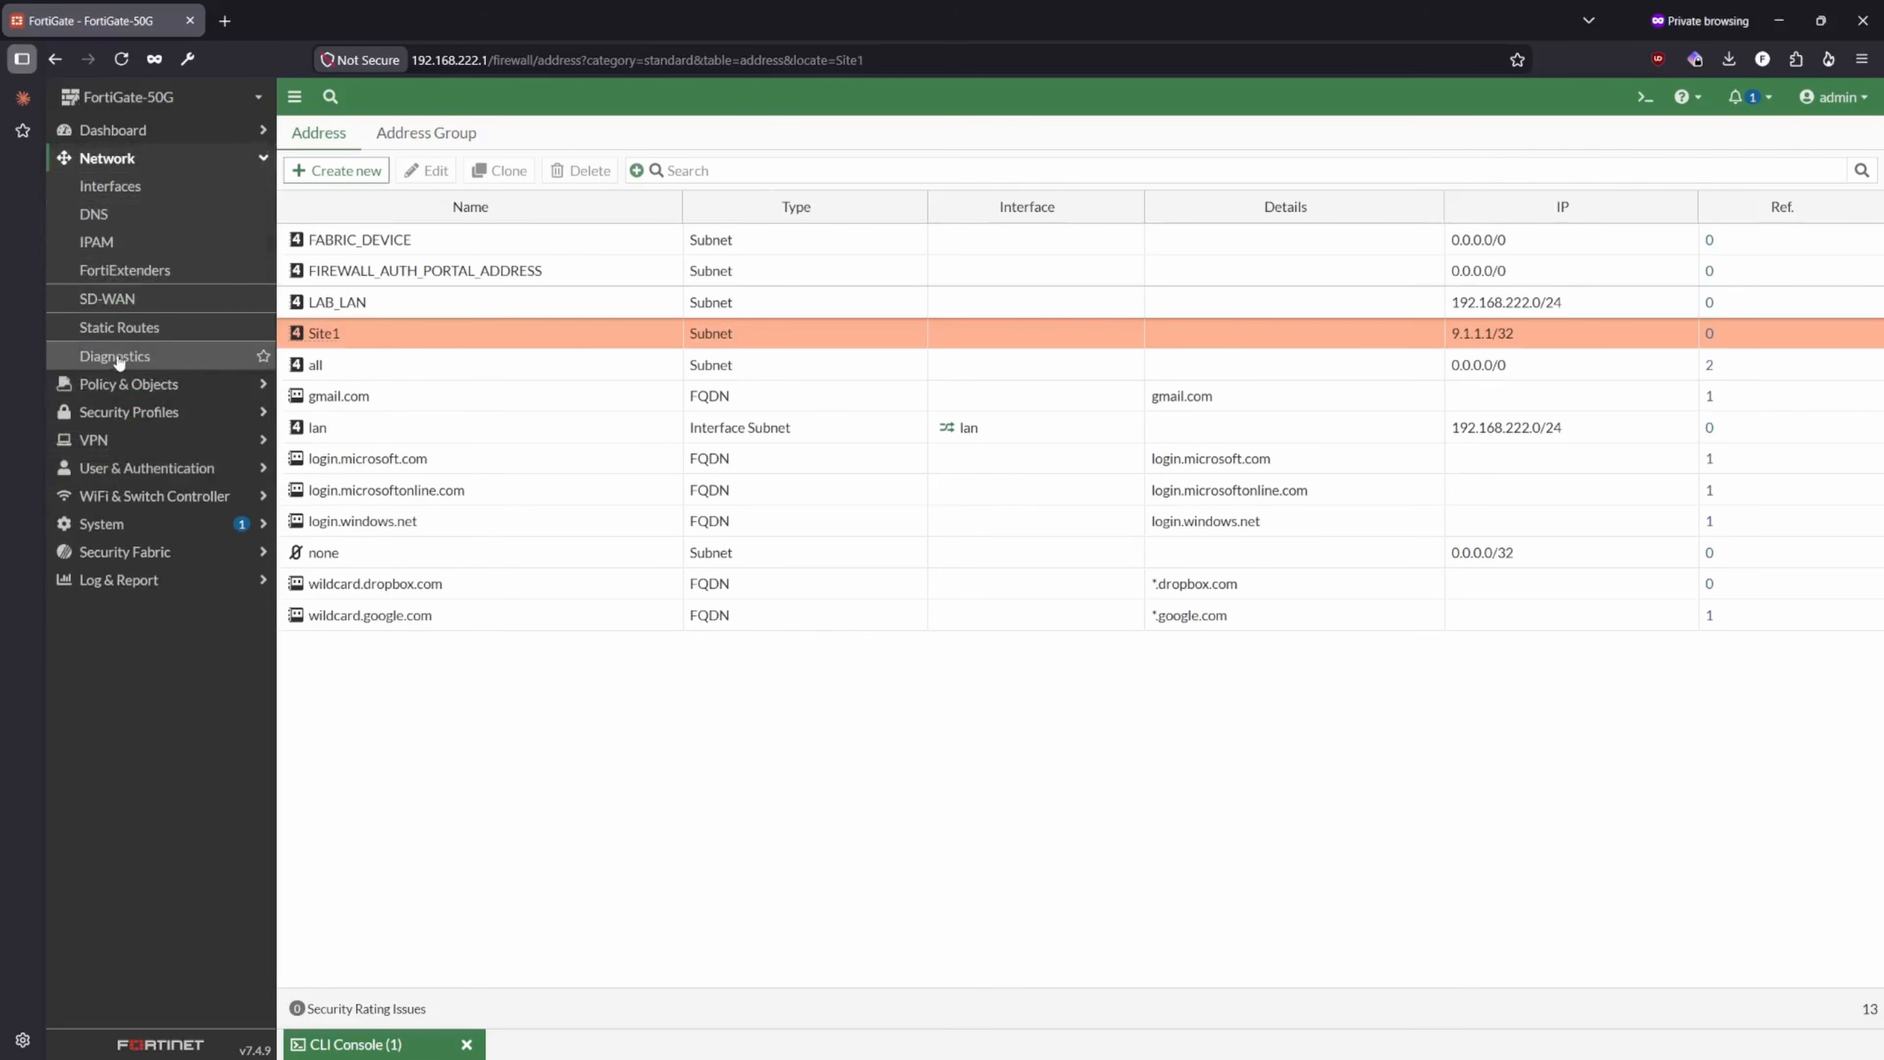
left_click(119, 327)
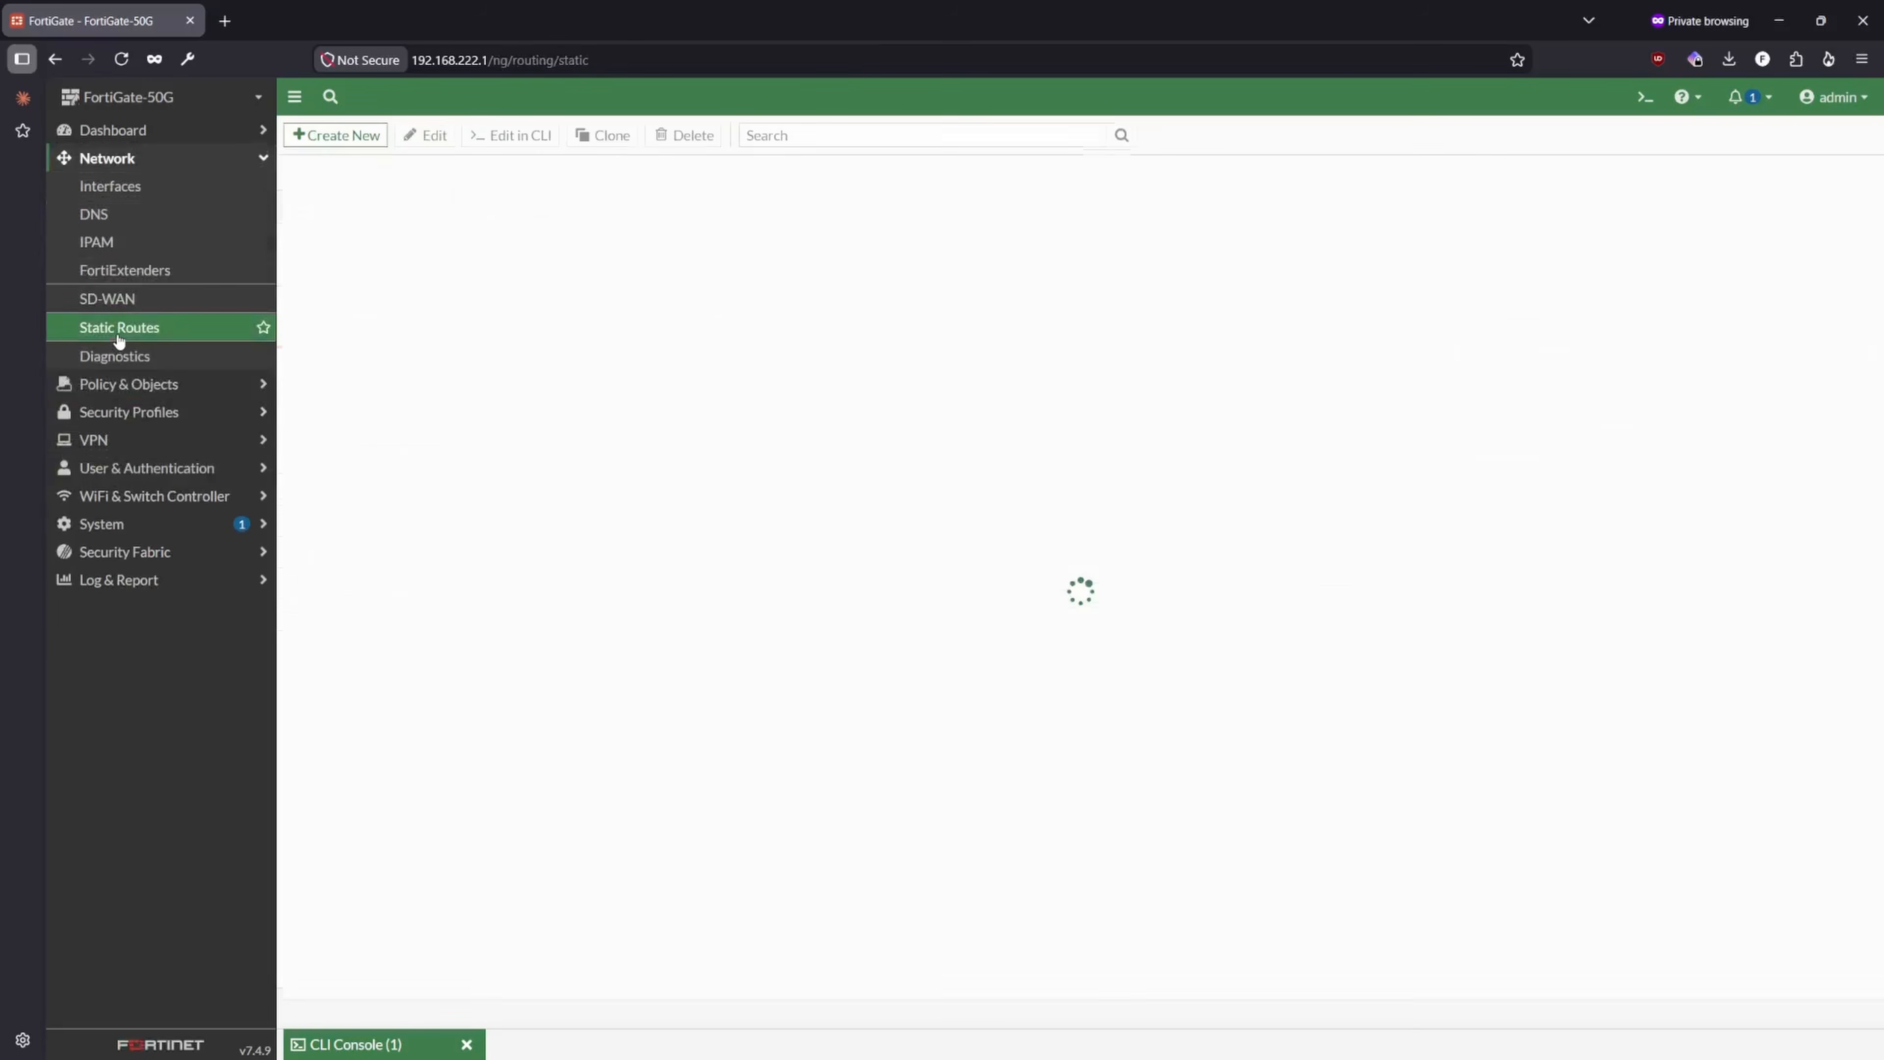
left_click(344, 133)
left_click(580, 190)
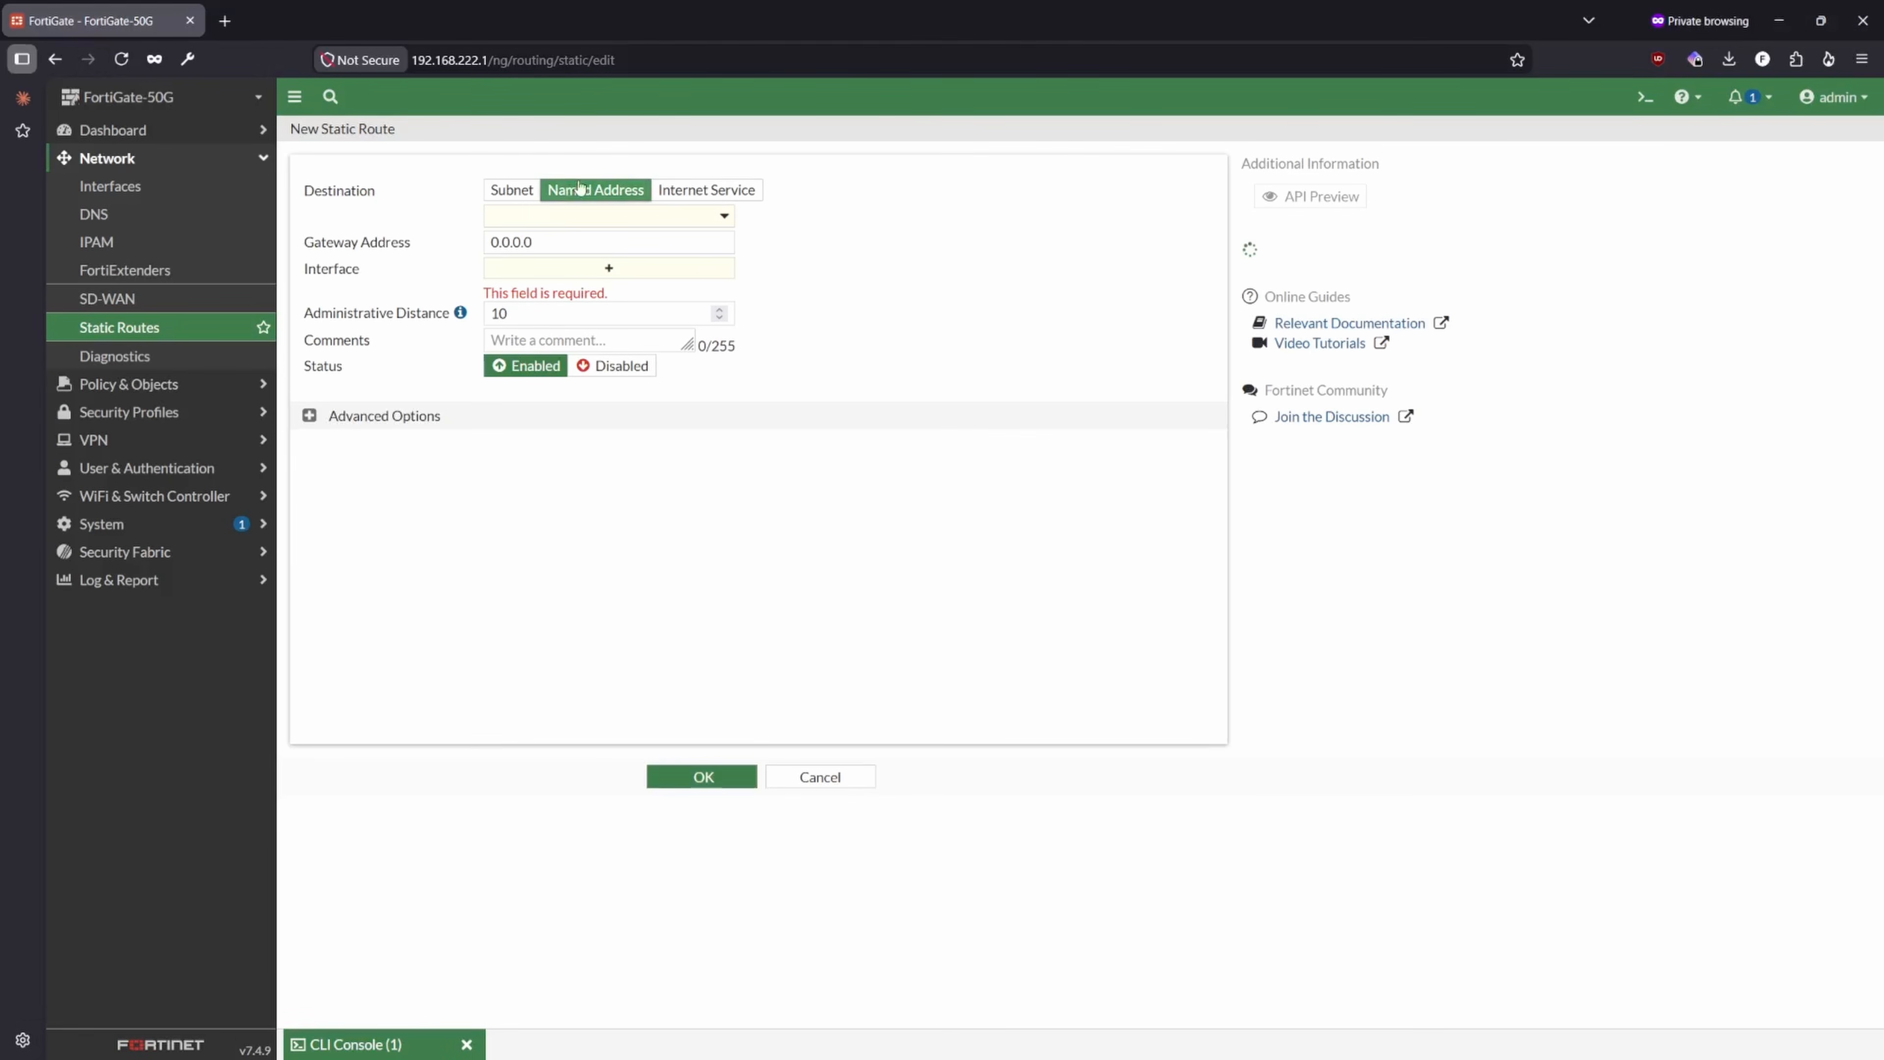
left_click(602, 215)
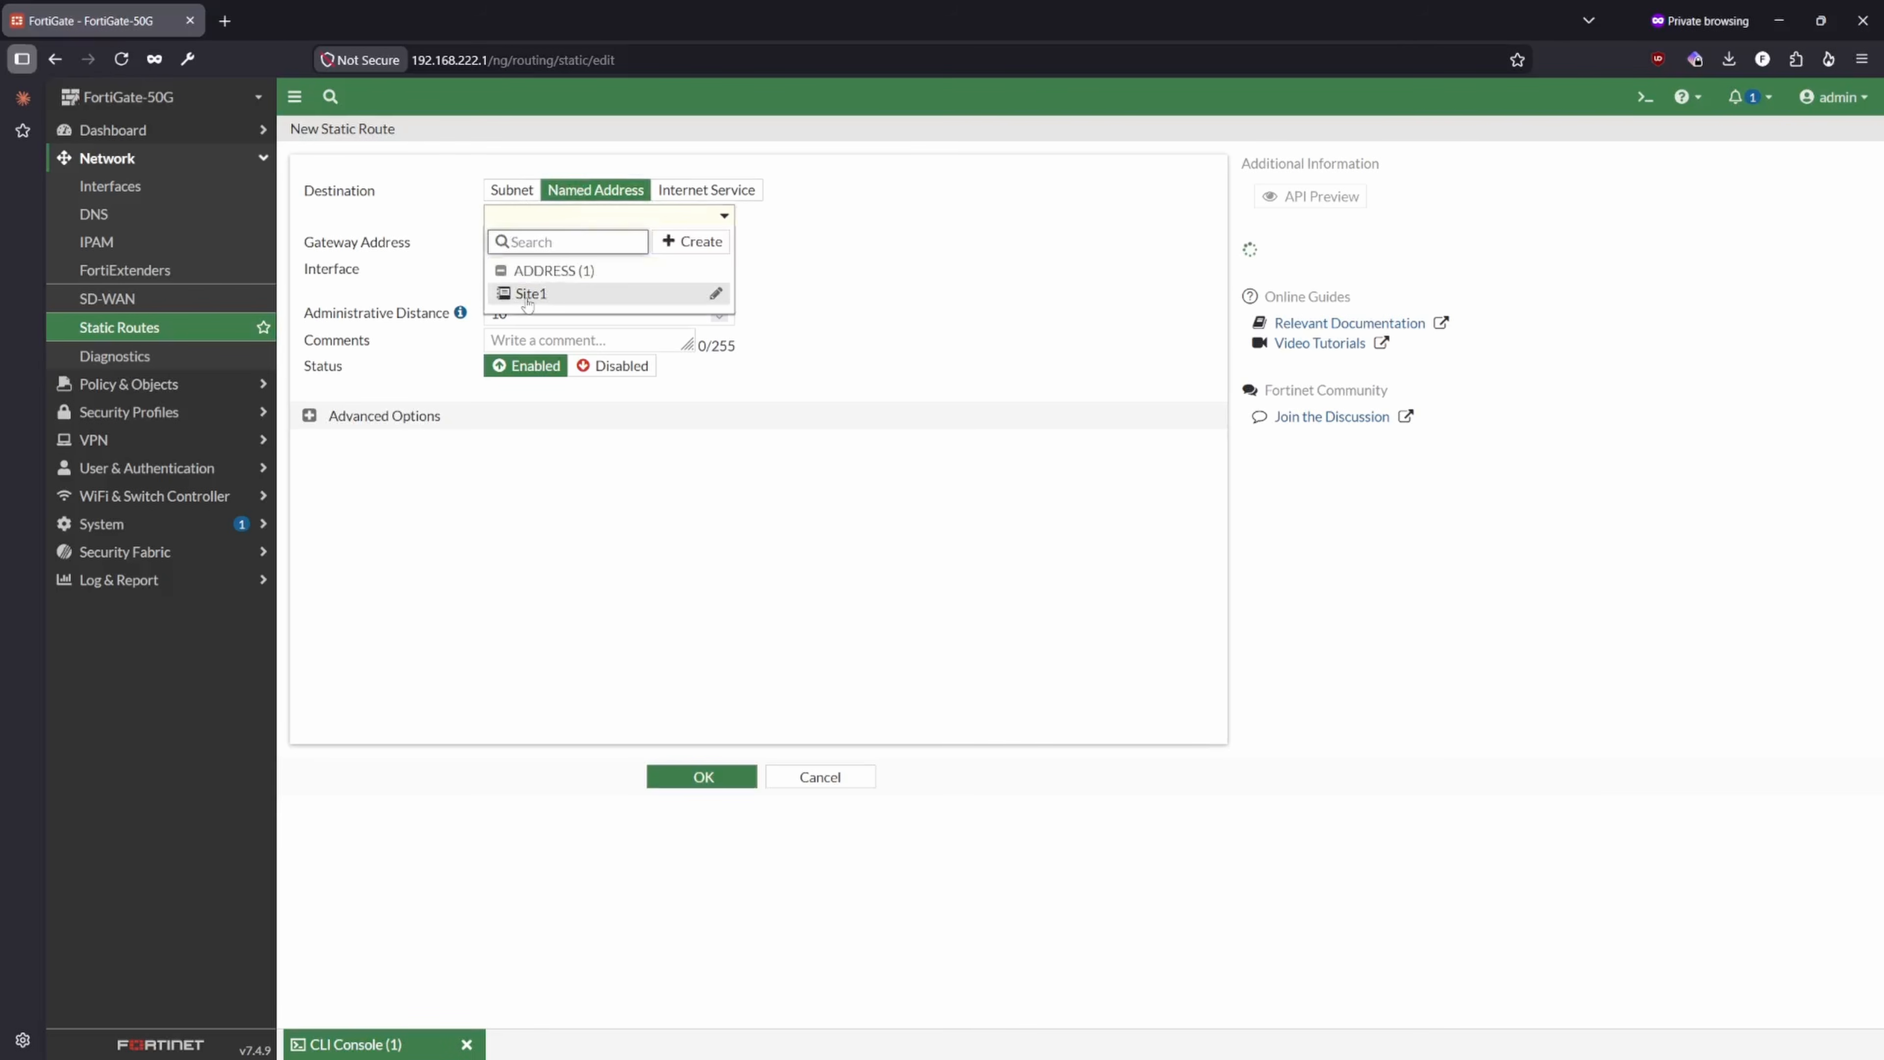
left_click(529, 294)
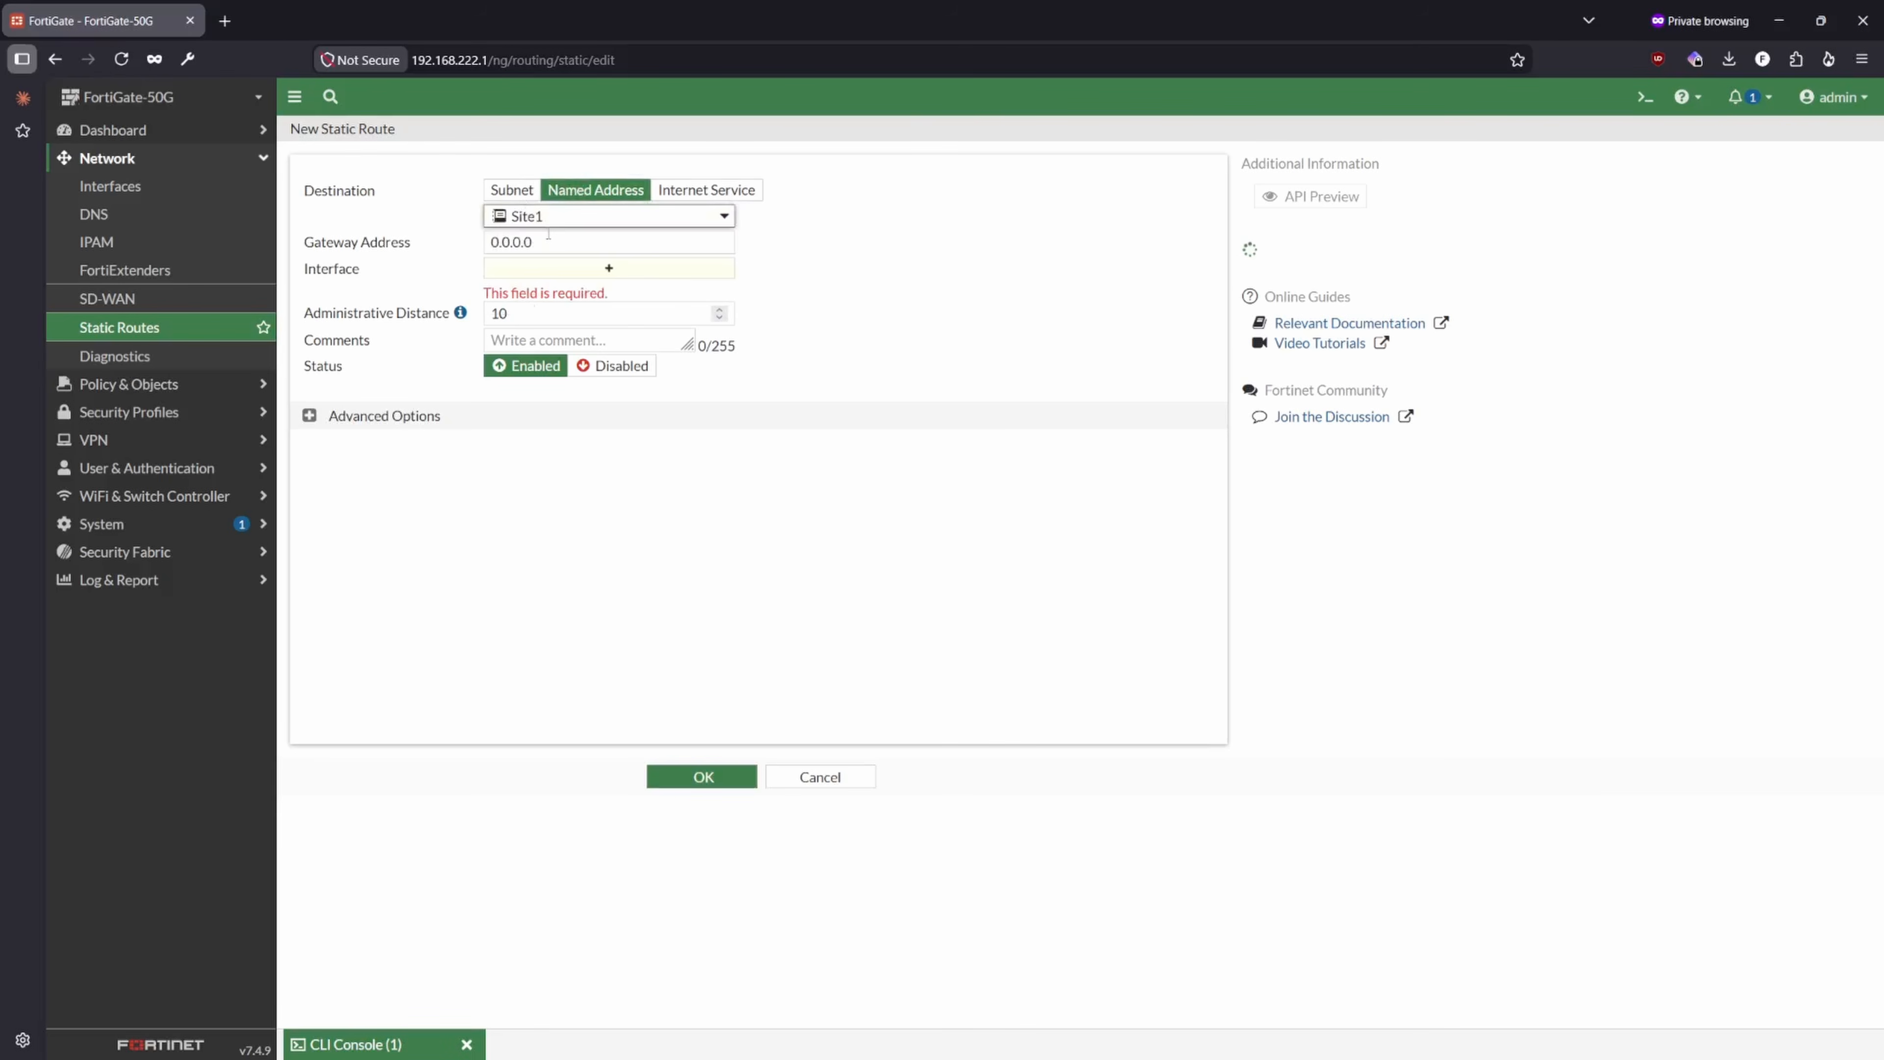
- Try a subnet destination of 9.1.1.1/32 for the new static route instead of the named address
left_click(517, 191)
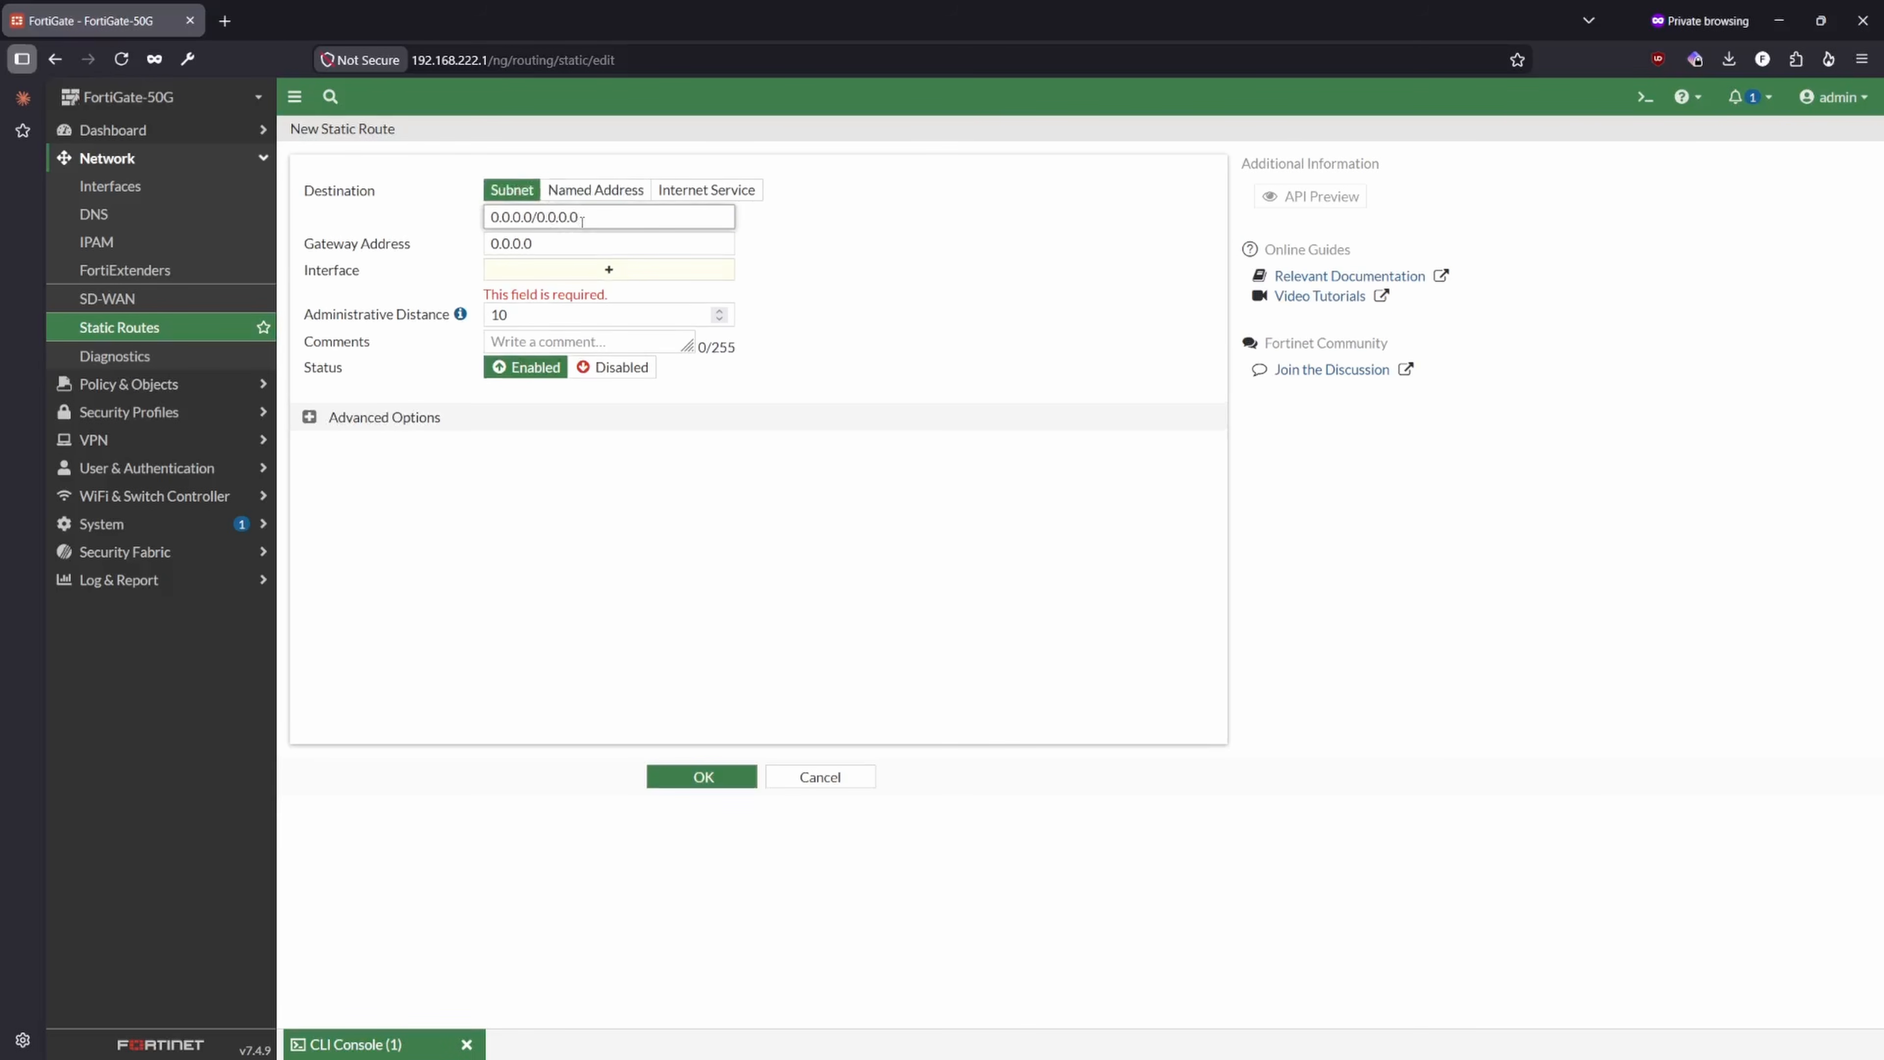
triple_click(581, 220)
key("BackSpace")
type("9.1.1.1/32")
key("Tab")
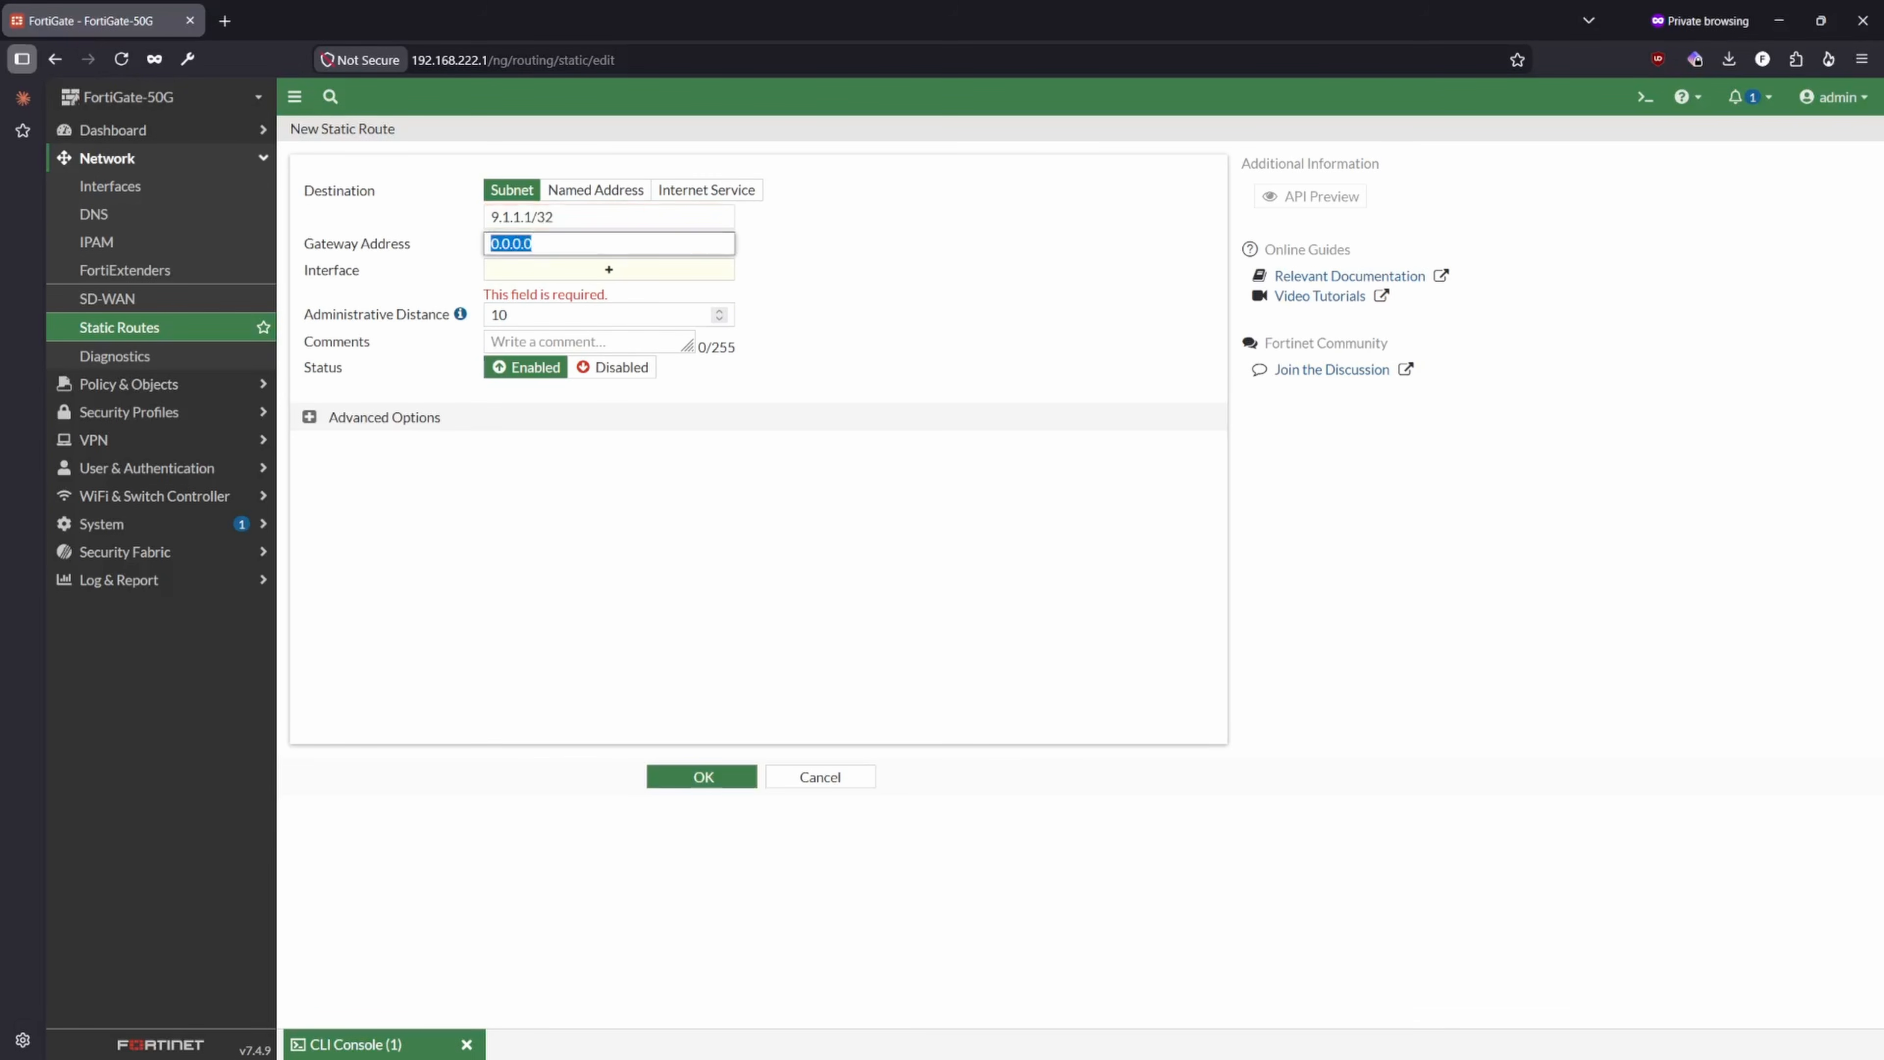
- Assign AT&T (wan) as the new route's interface and switch its destination to the named address Site1
left_click(593, 272)
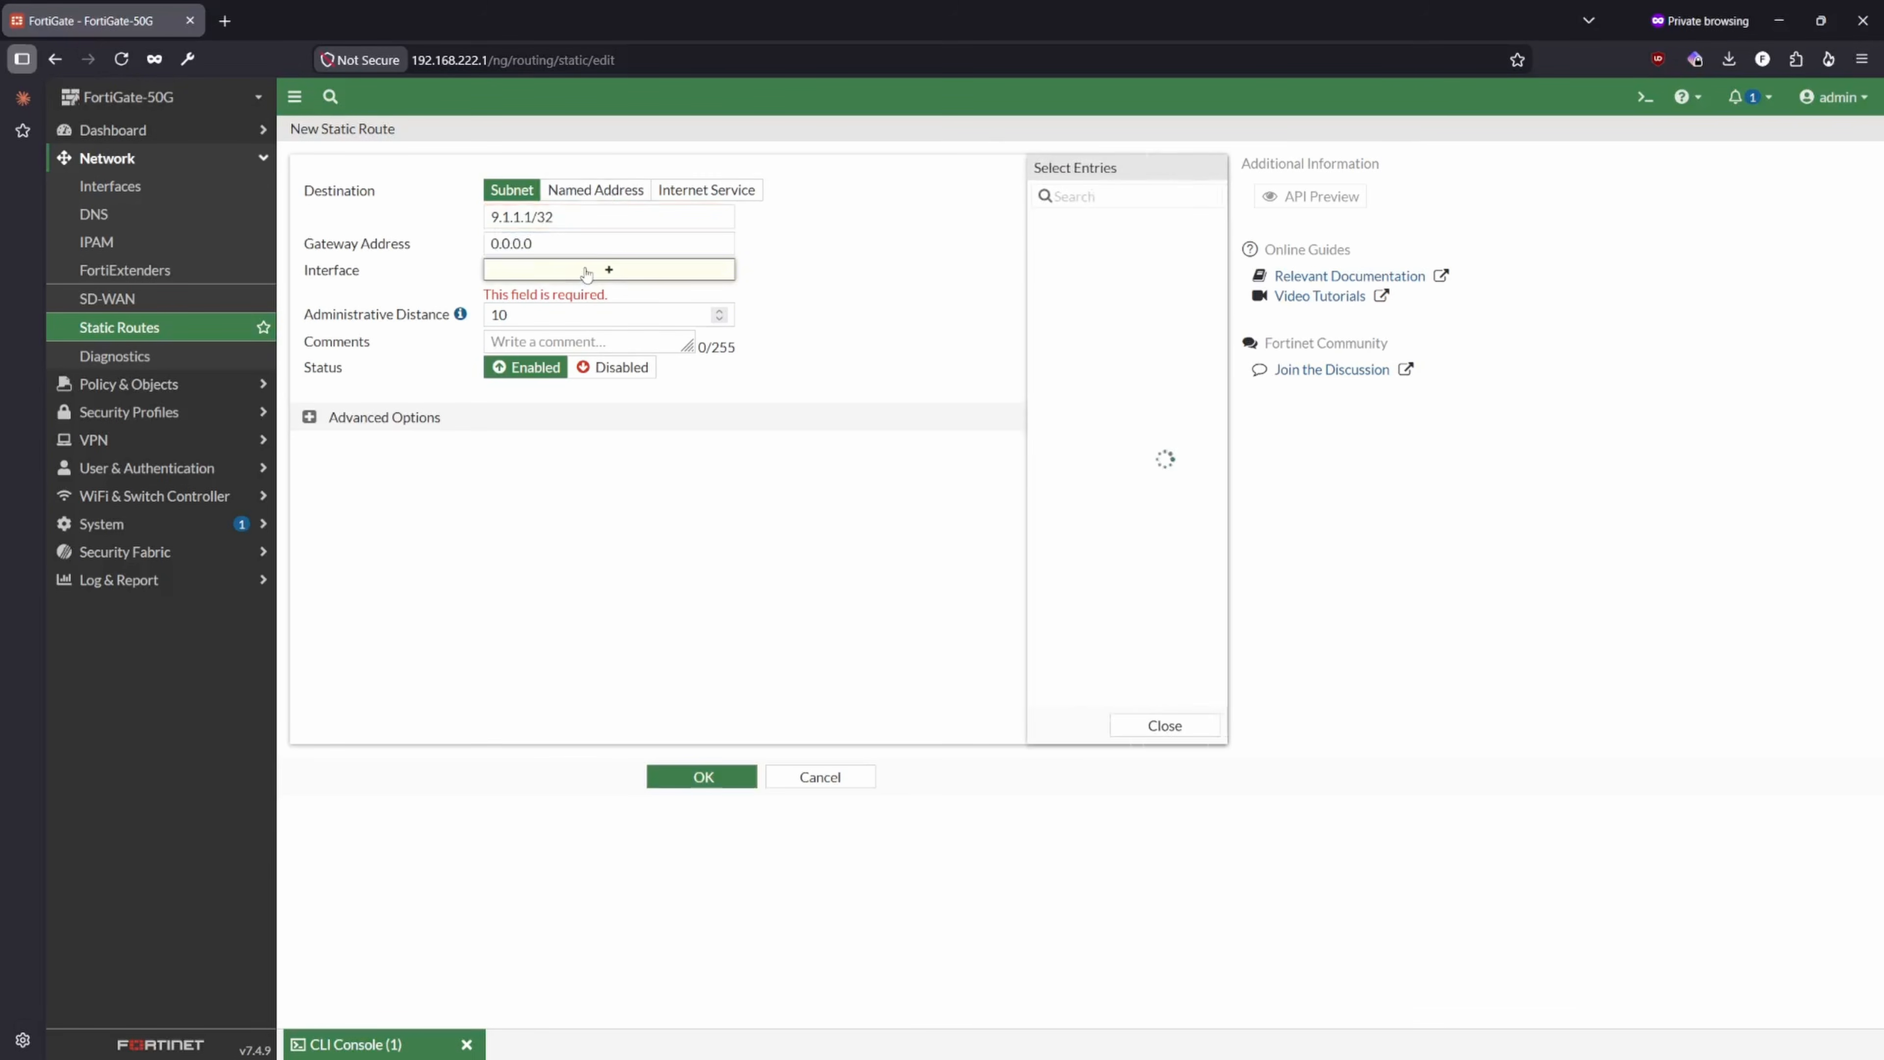
left_click(1036, 271)
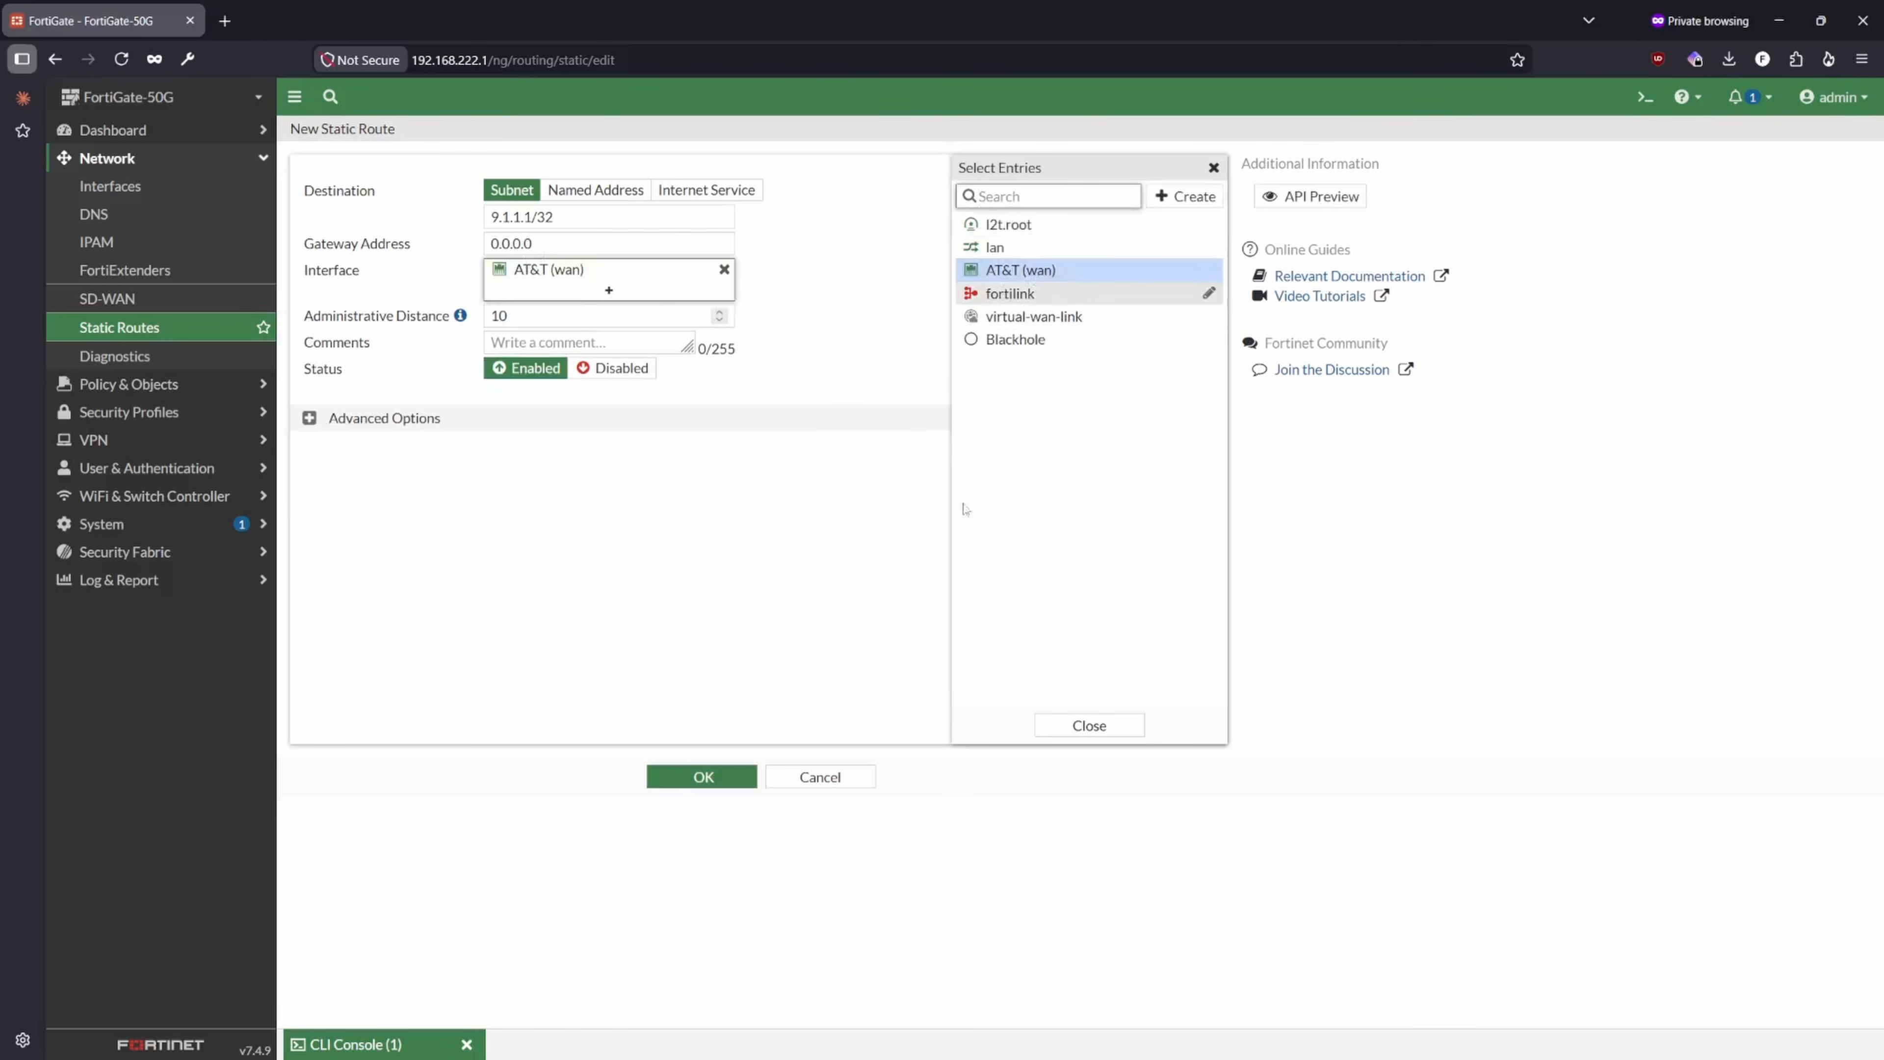
left_click(1088, 725)
left_click(588, 190)
mouse_move(524, 219)
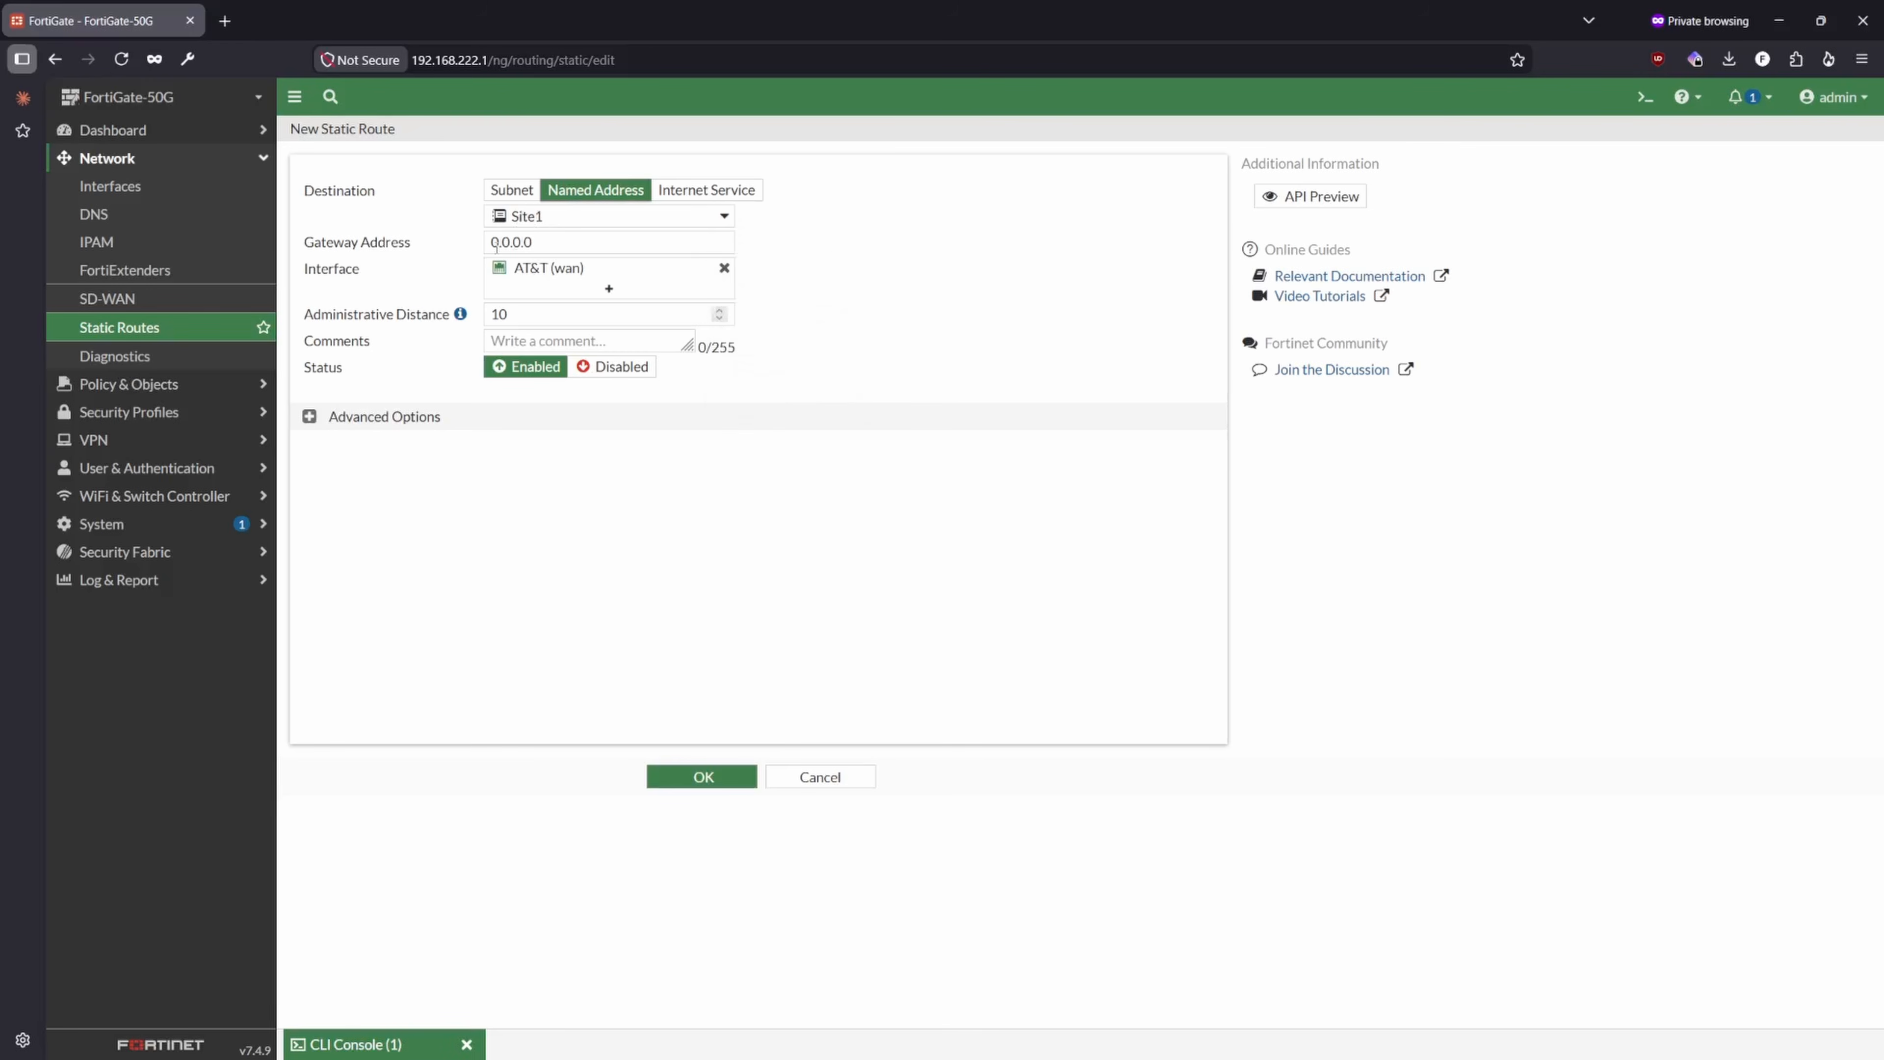
- Set the Site1 route's gateway address to 11.55.1.1 and save the static route
left_click(523, 243)
double_click(523, 244)
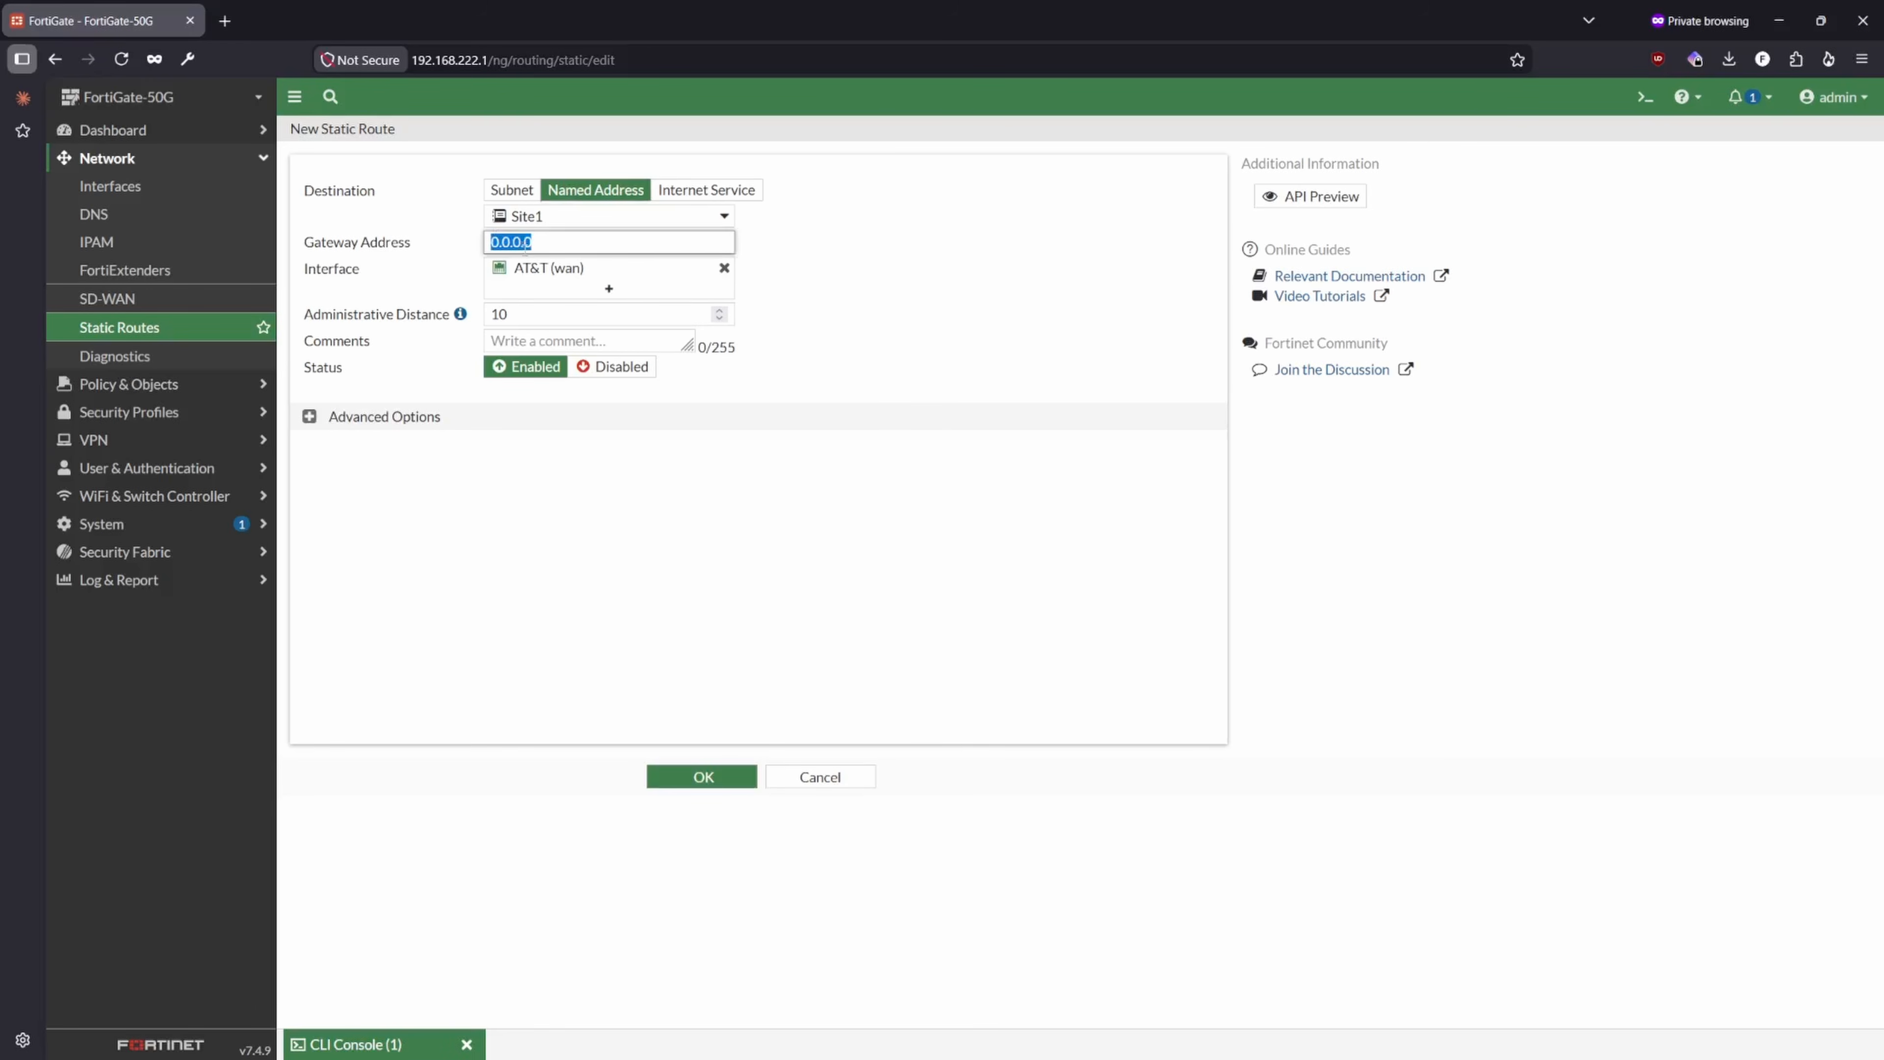
type("11.55.1.2")
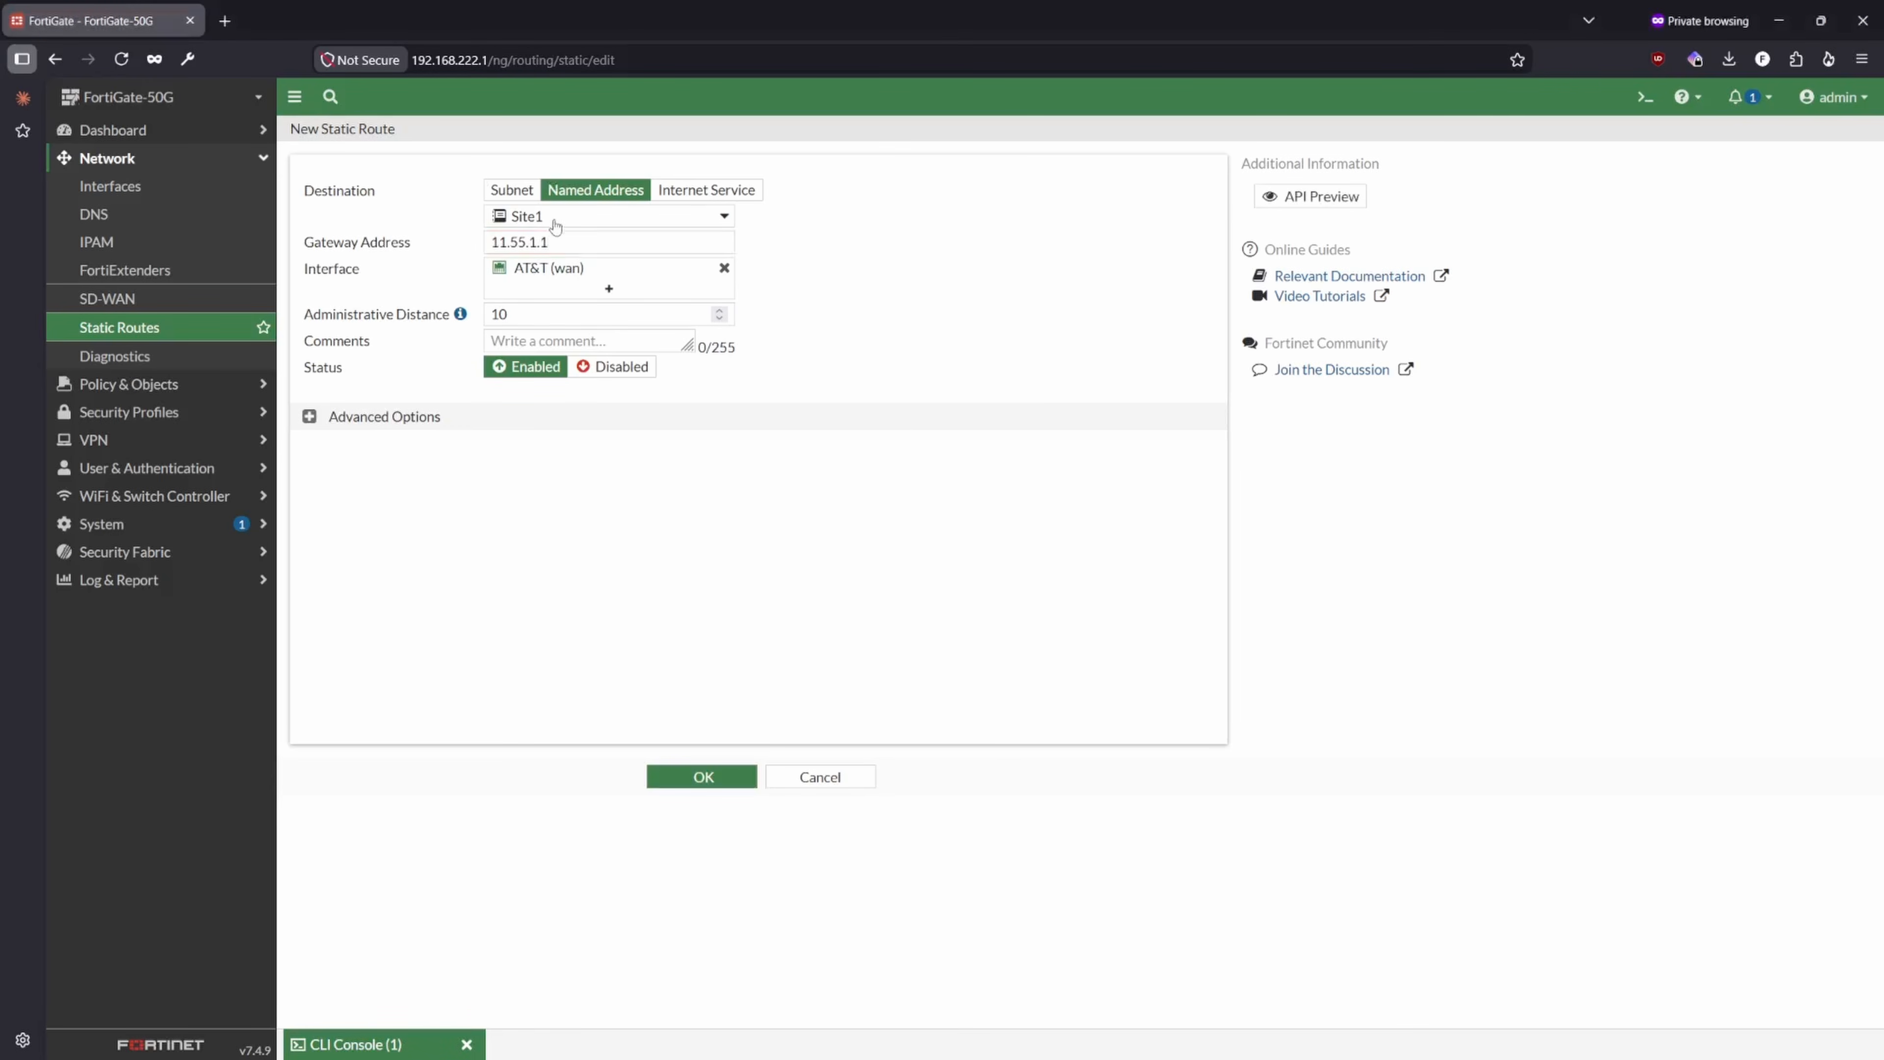
left_click(703, 776)
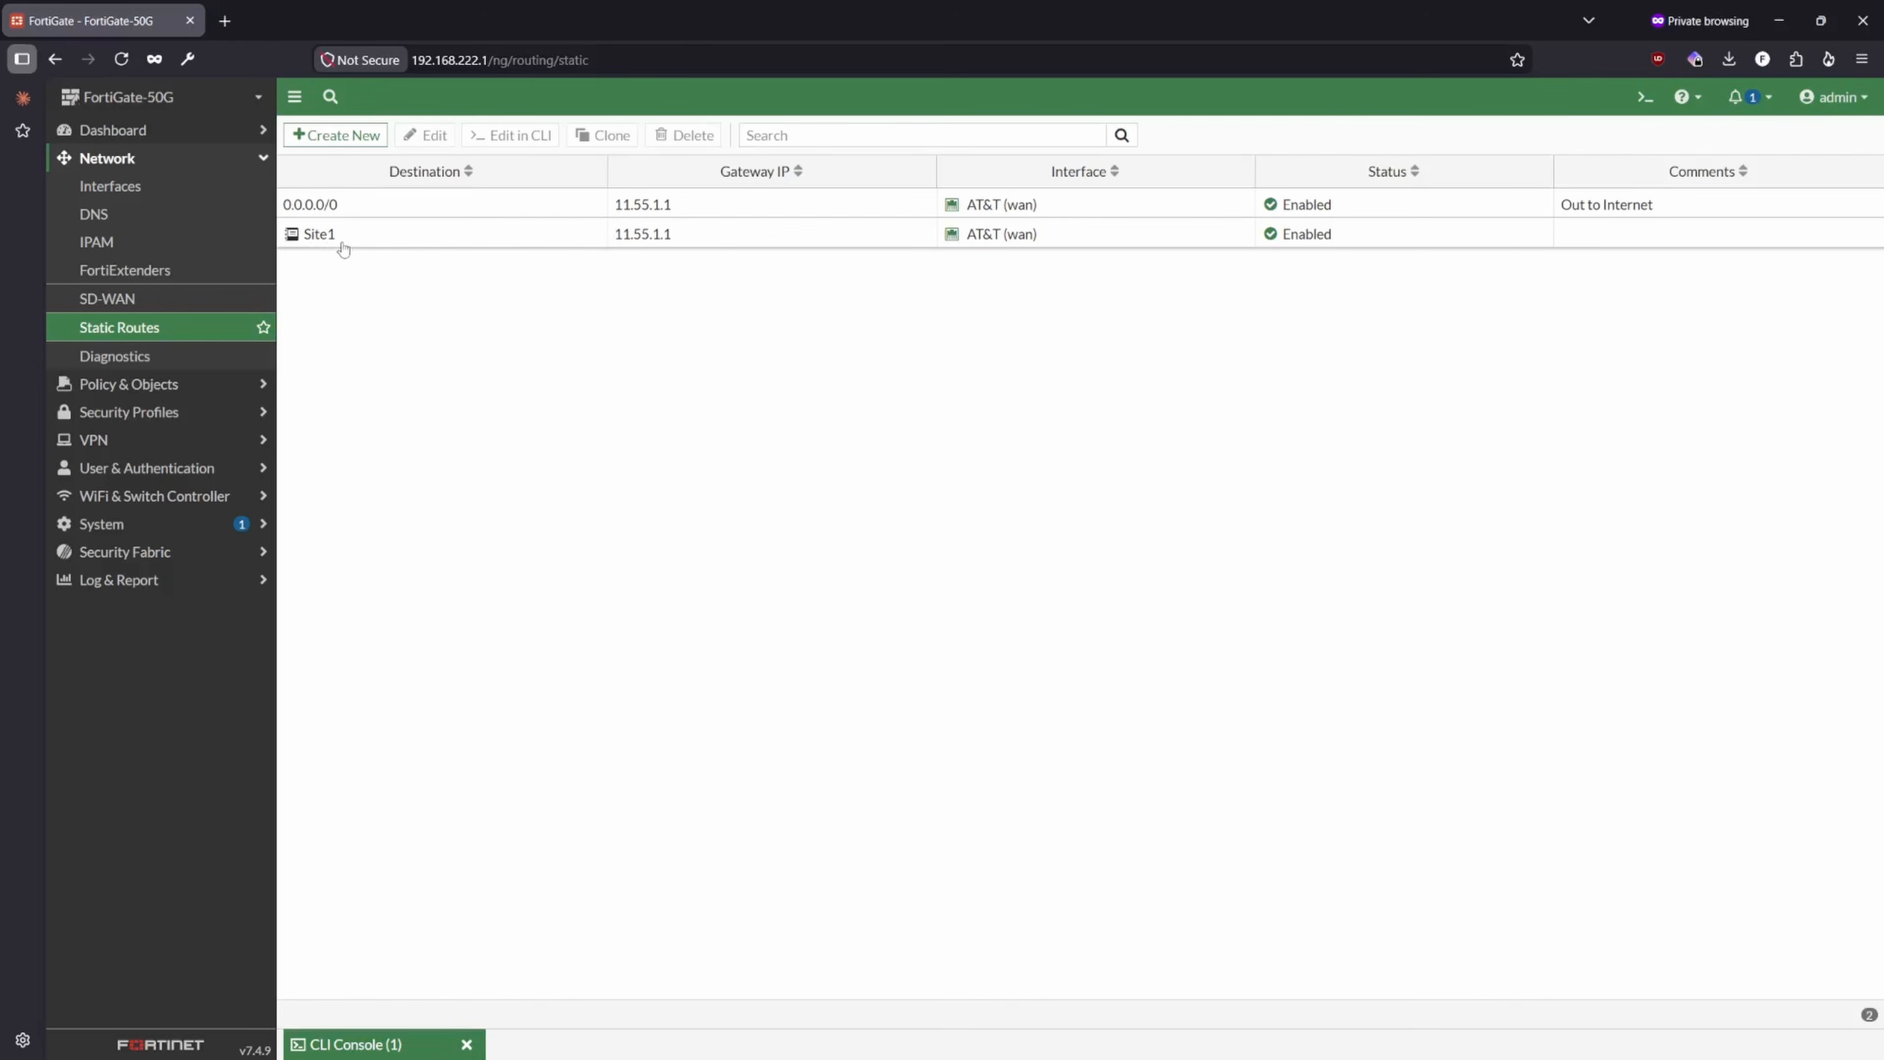
- Compare the 0.0.0.0/0 route with the Site1 route and inspect the Site1 address details
left_click(348, 215)
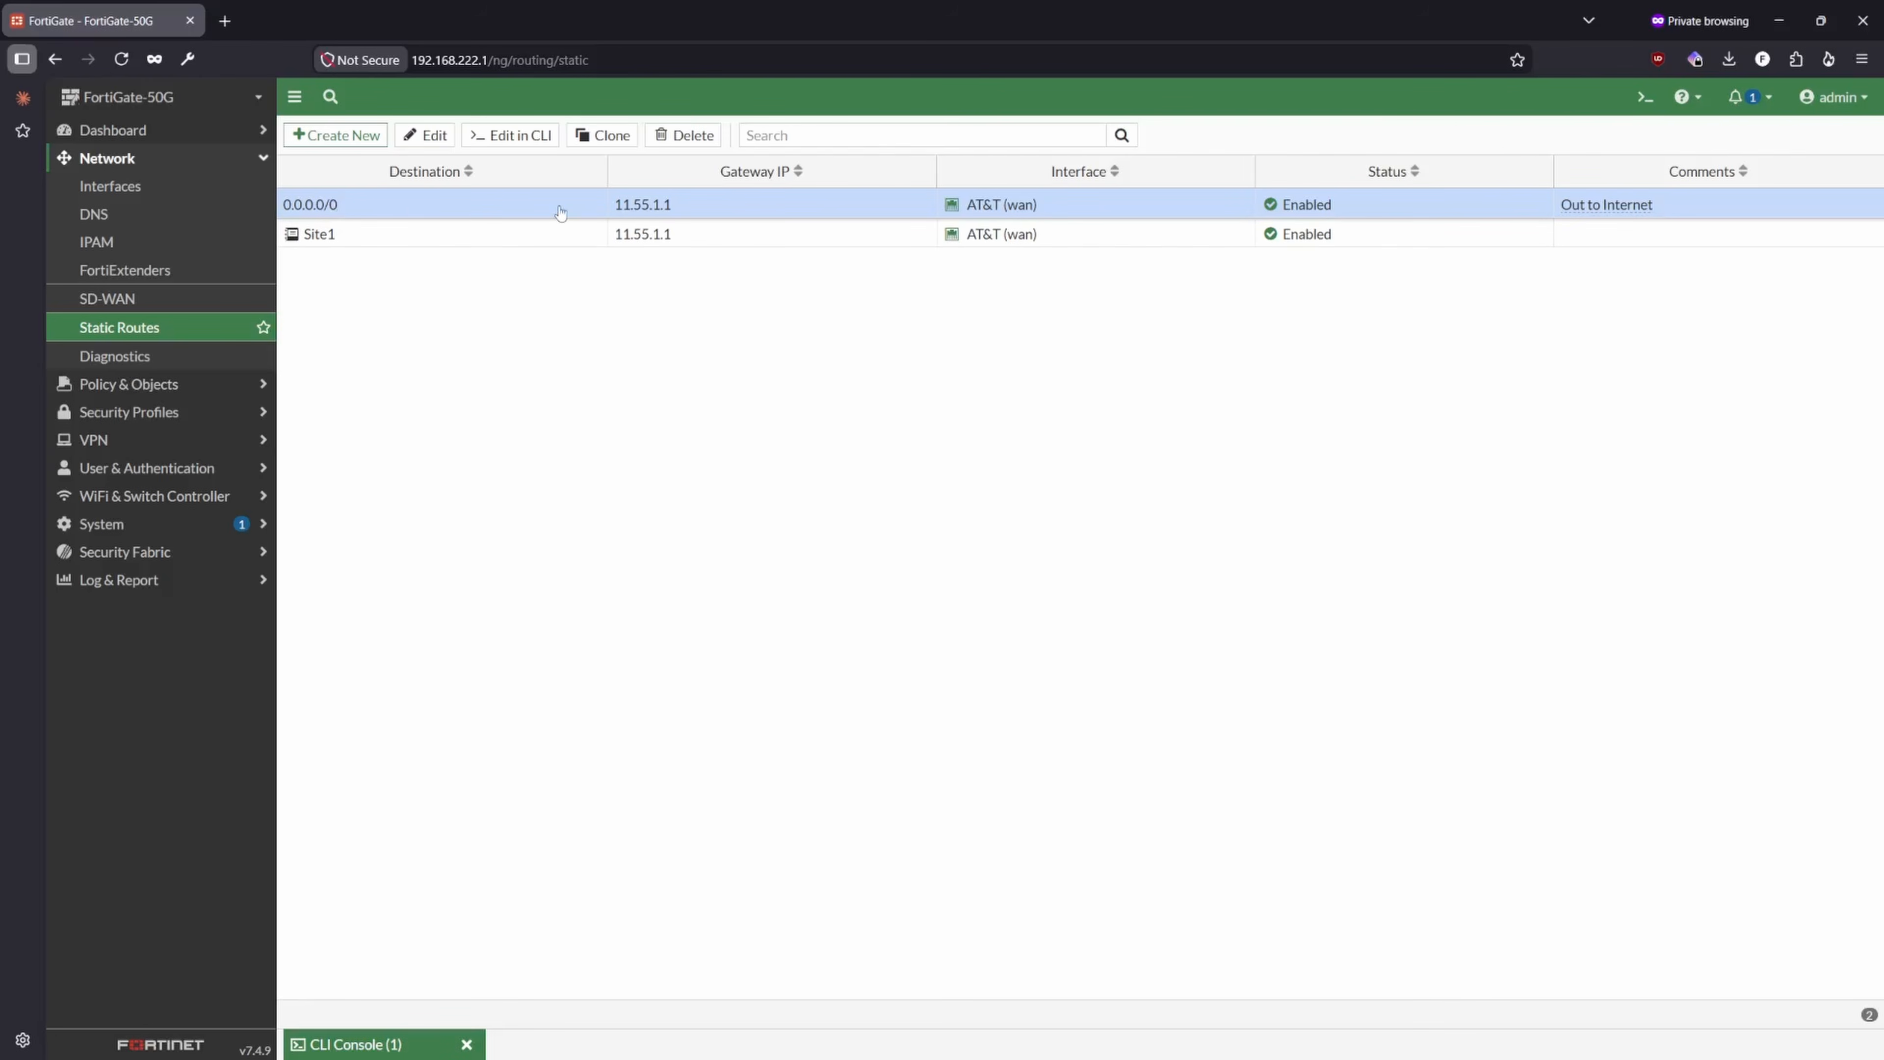
left_click(296, 243)
mouse_move(294, 243)
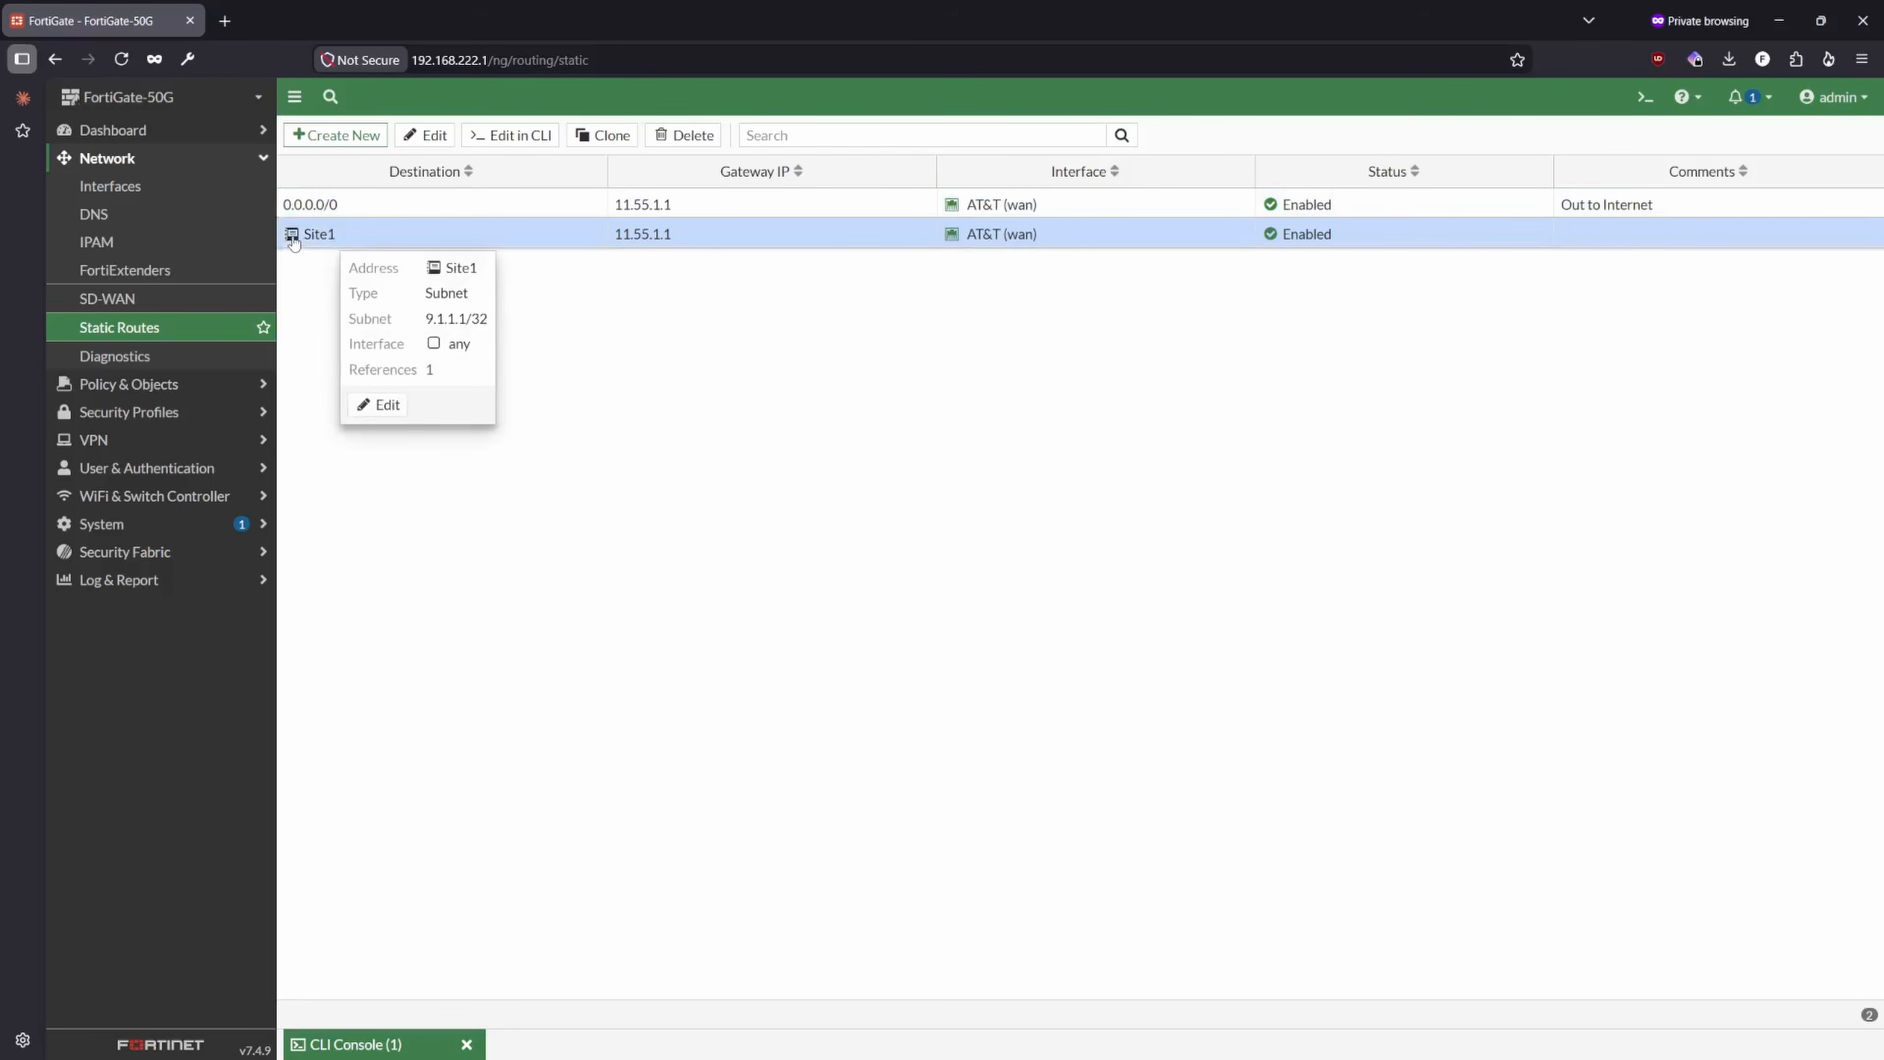
- Review the general system events log from newest to oldest entries and look through the available event categories
left_click(154, 439)
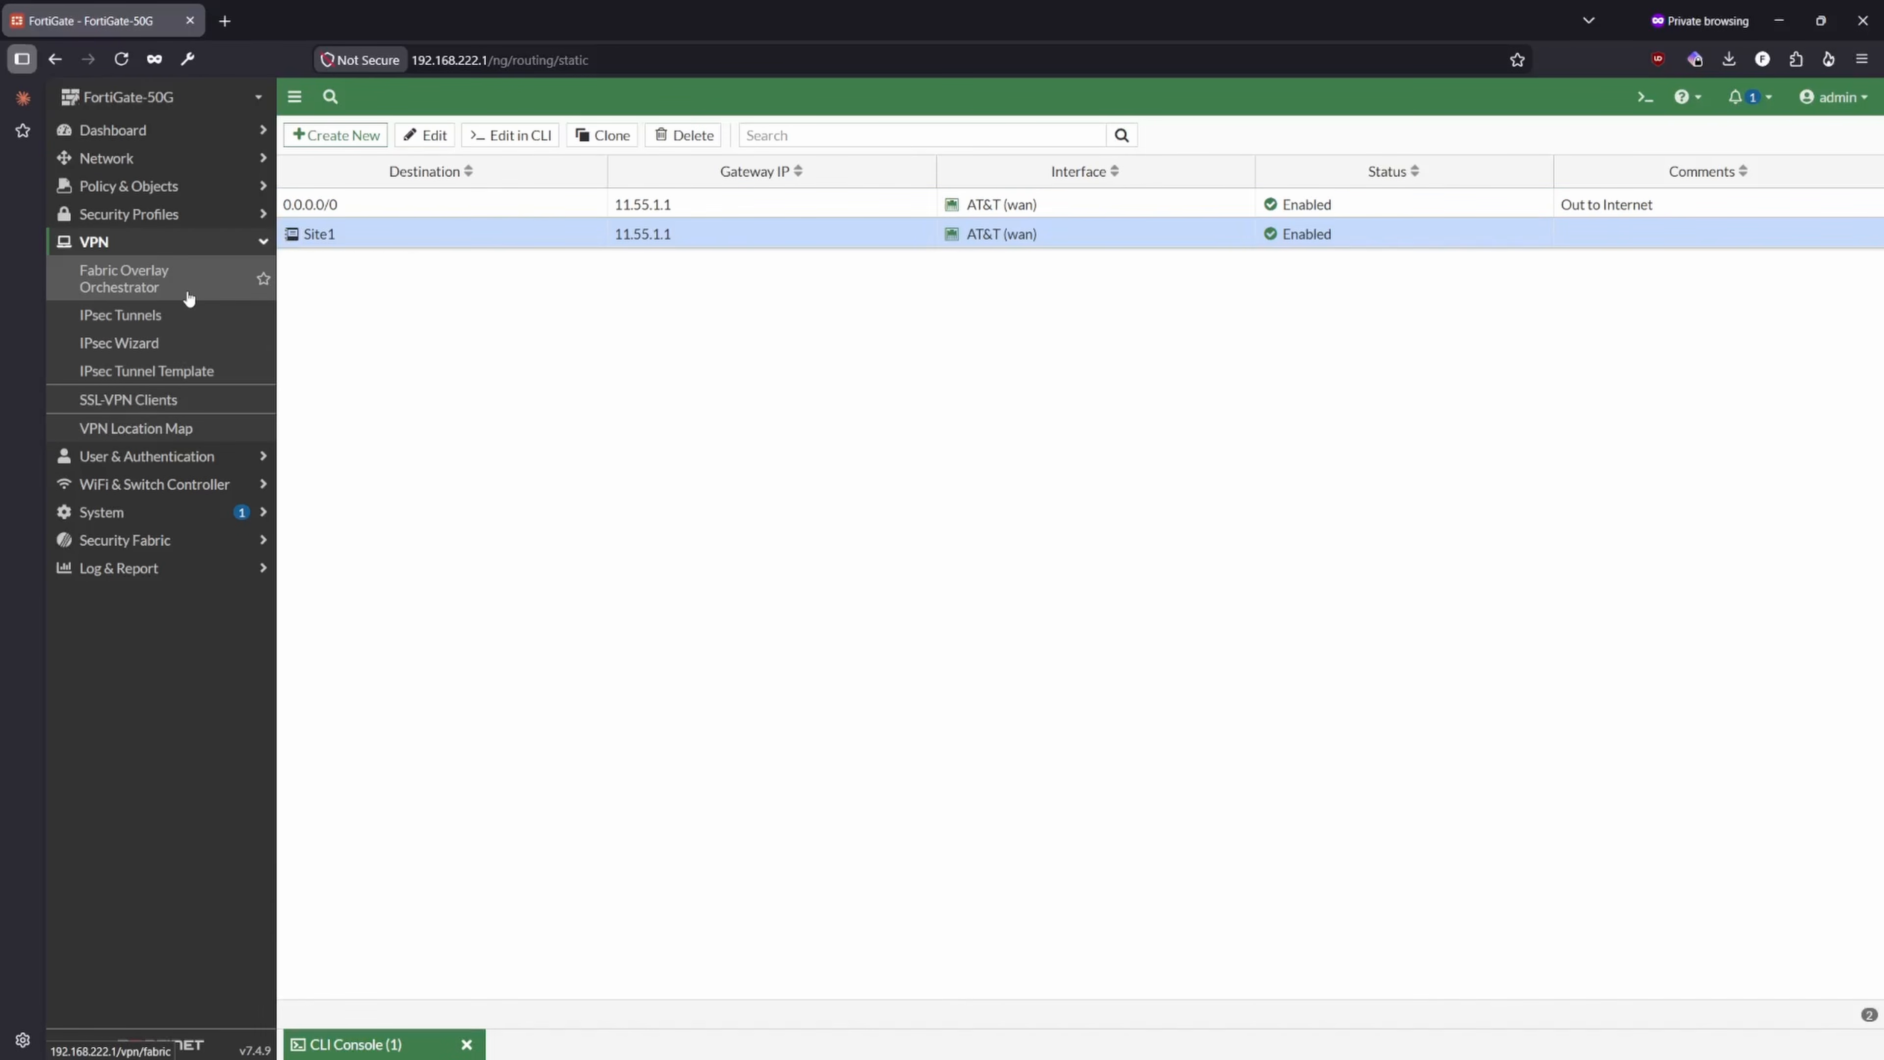
left_click(134, 217)
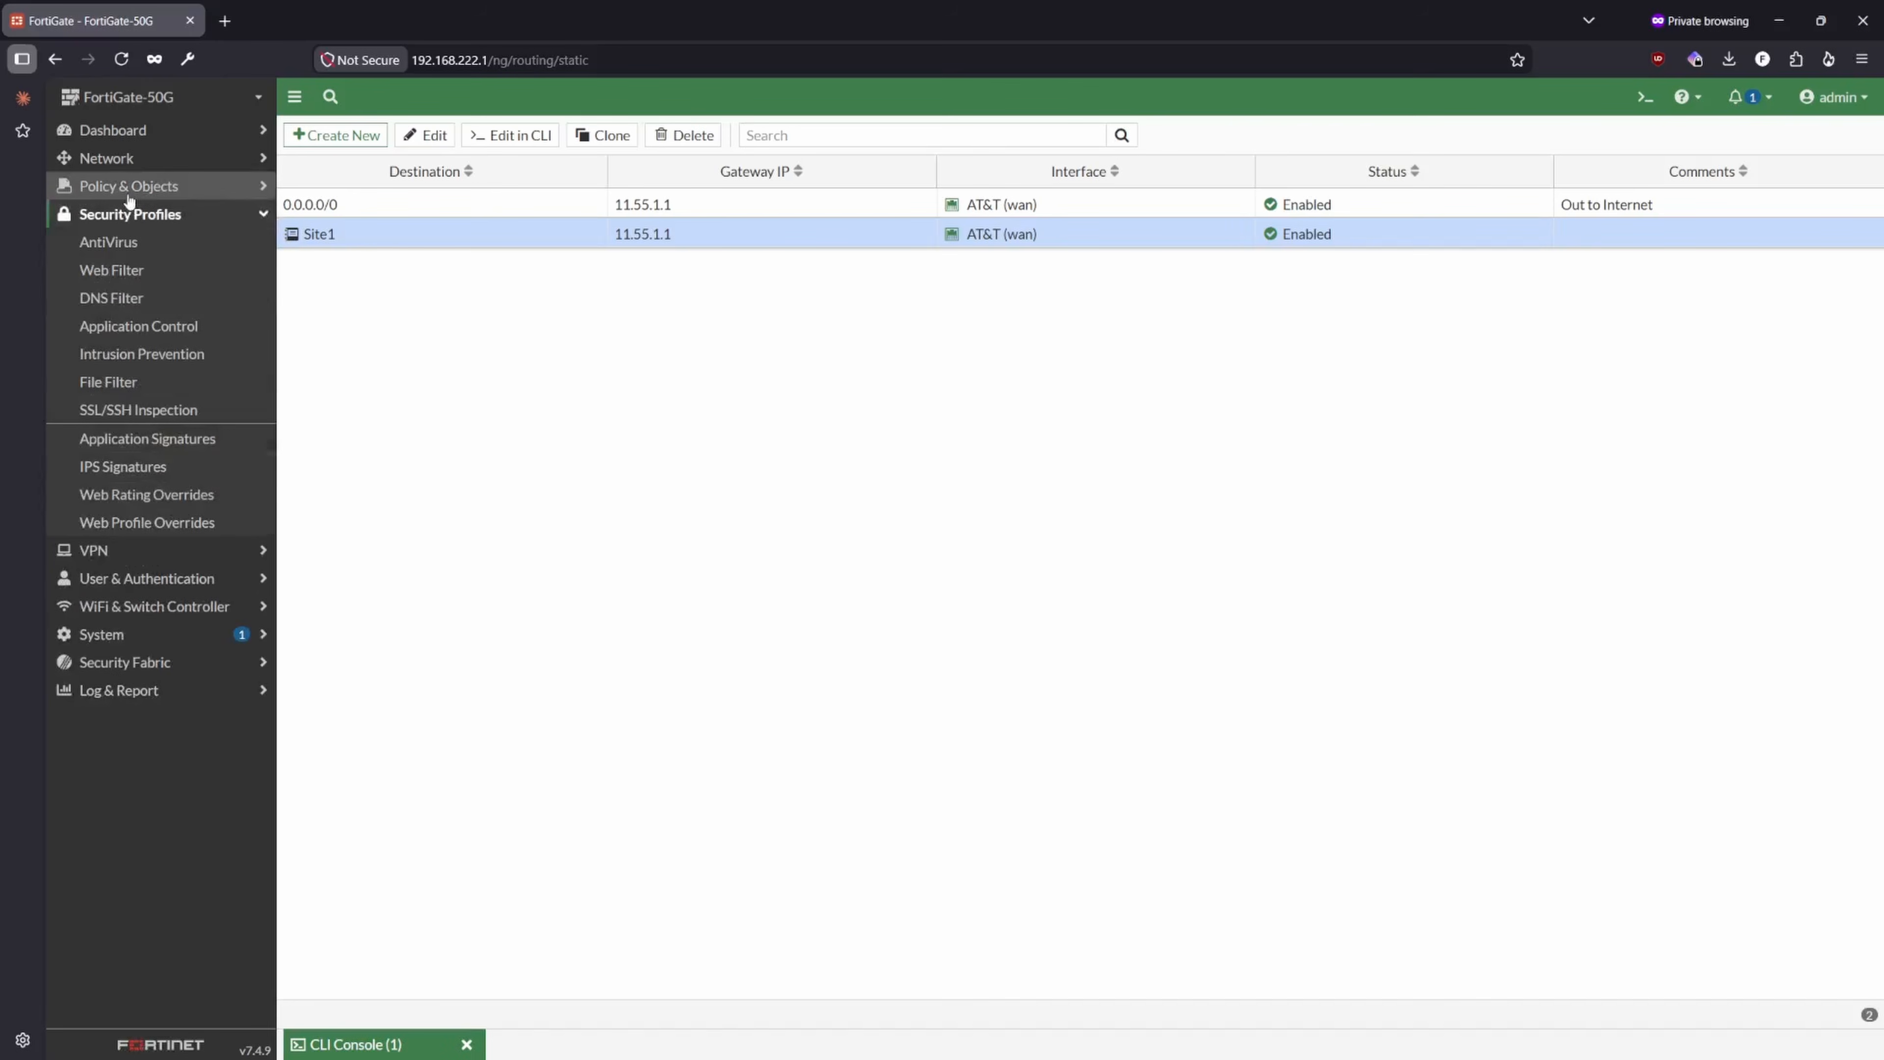
left_click(134, 690)
left_click(137, 494)
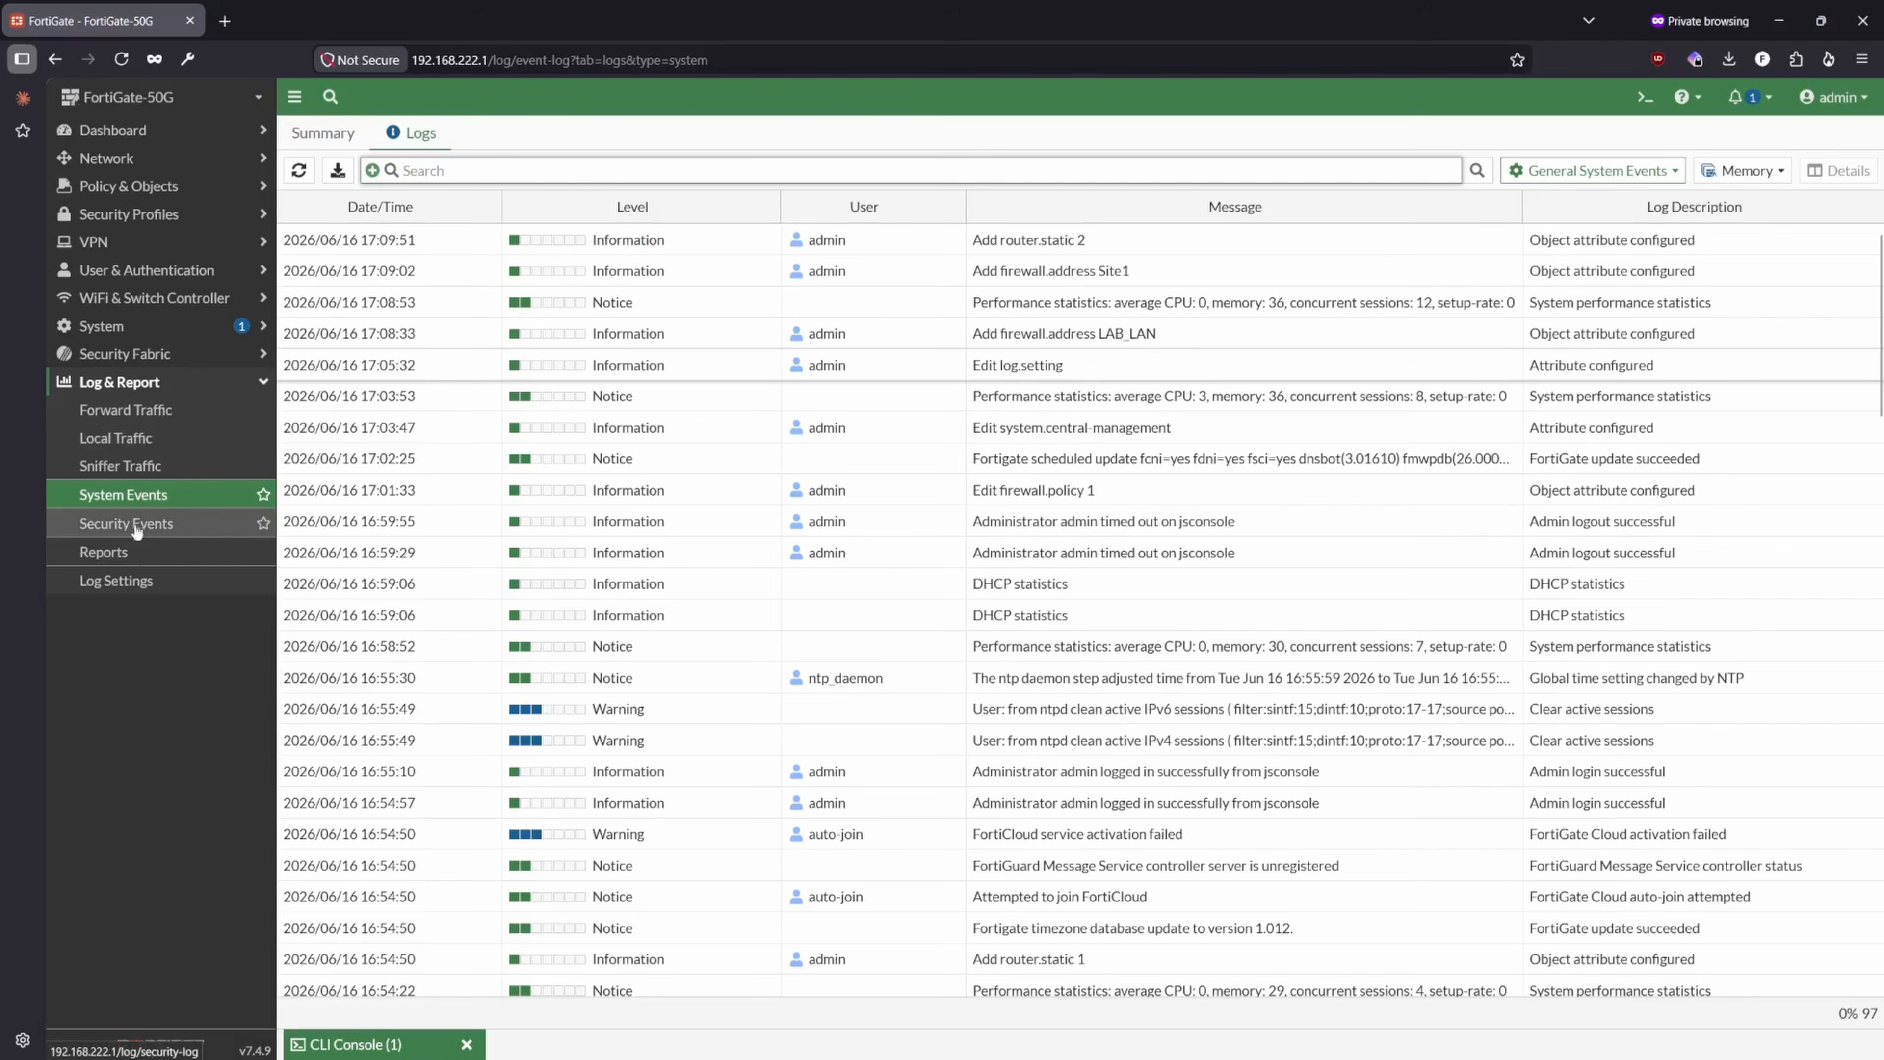
scroll(890, 667, "down", 20)
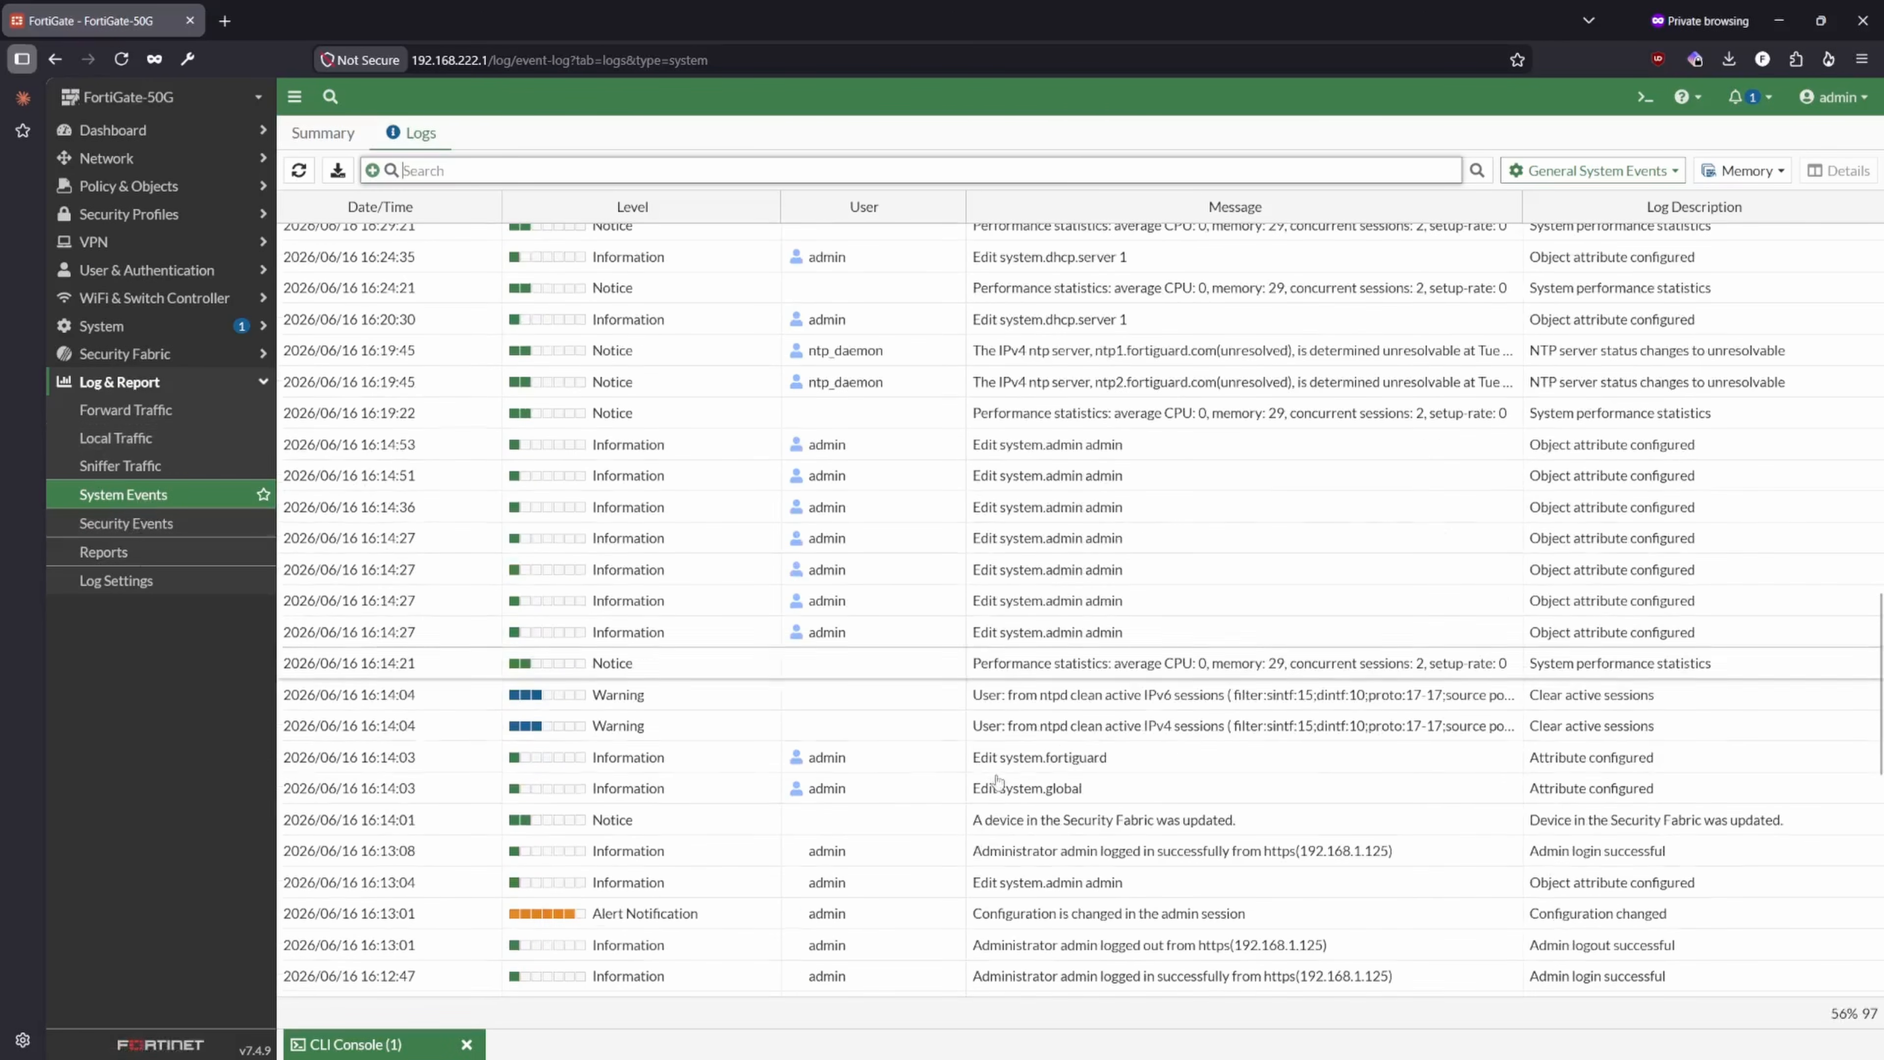
scroll(881, 811, "up", 20)
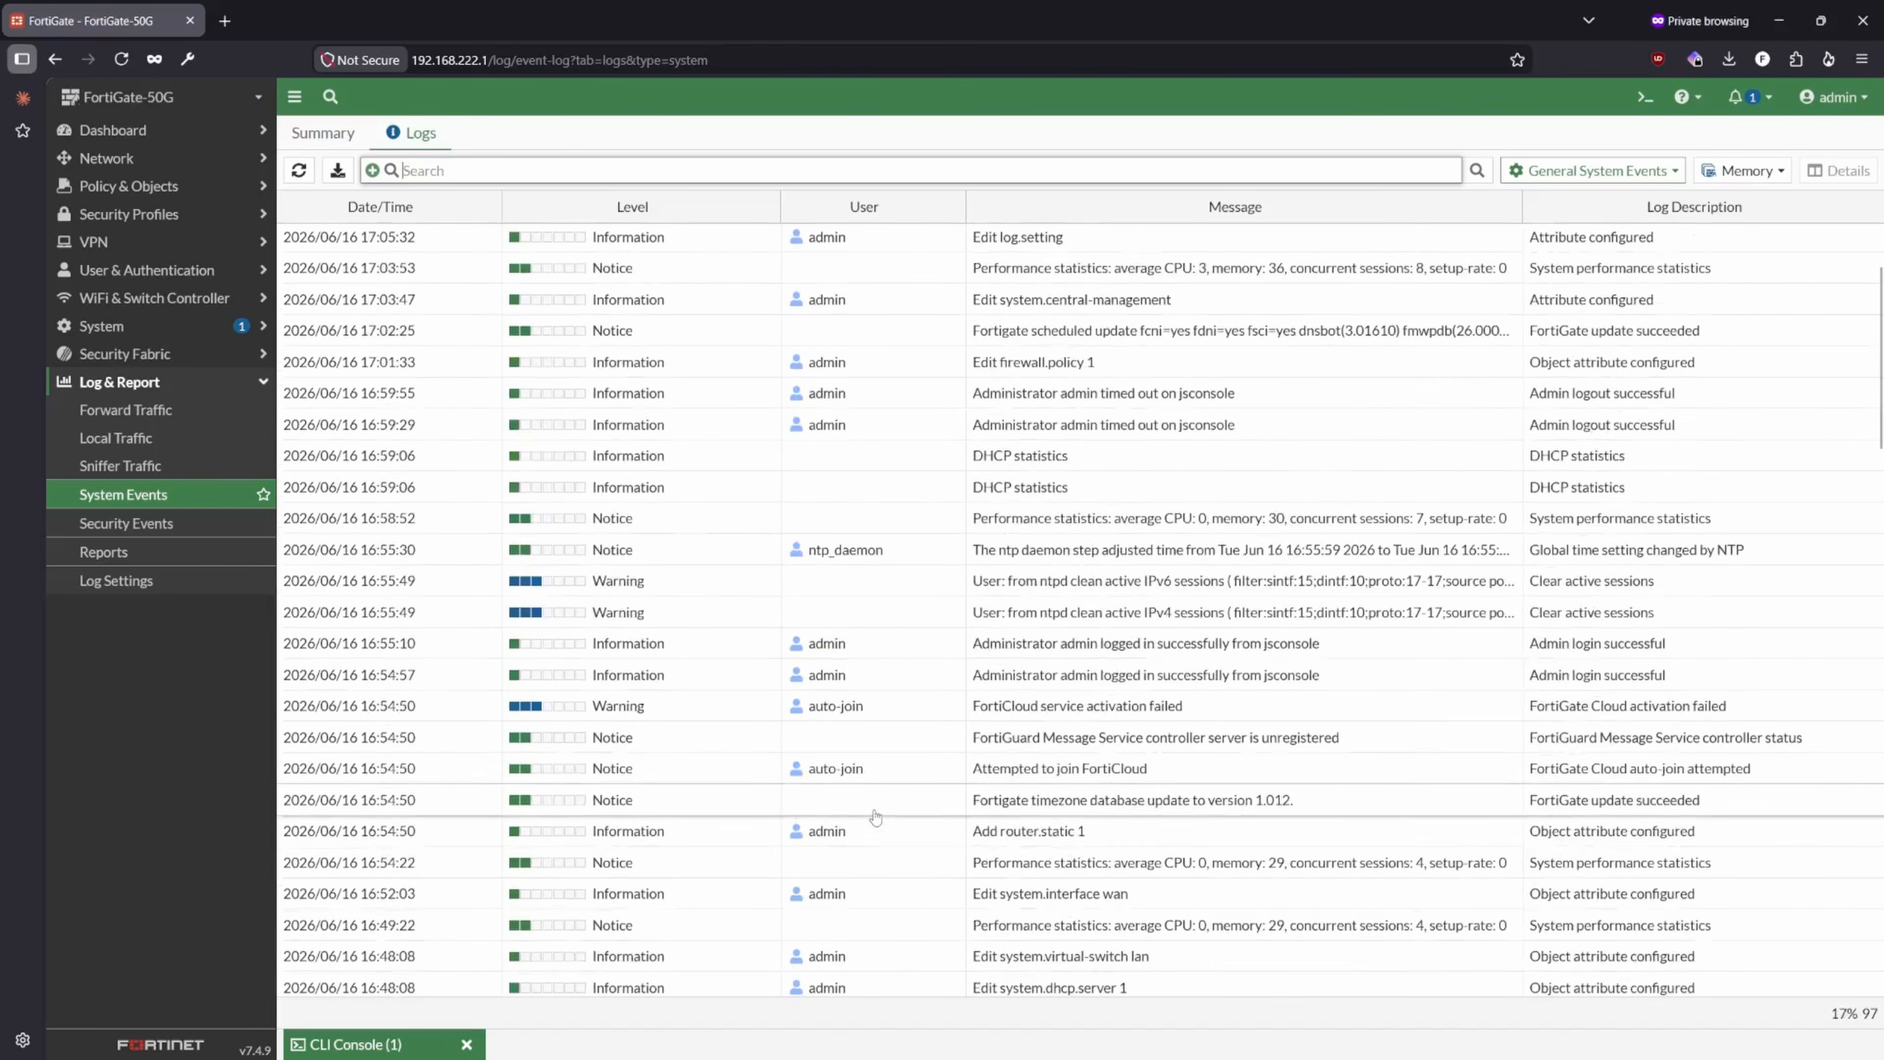
scroll(865, 818, "down", 20)
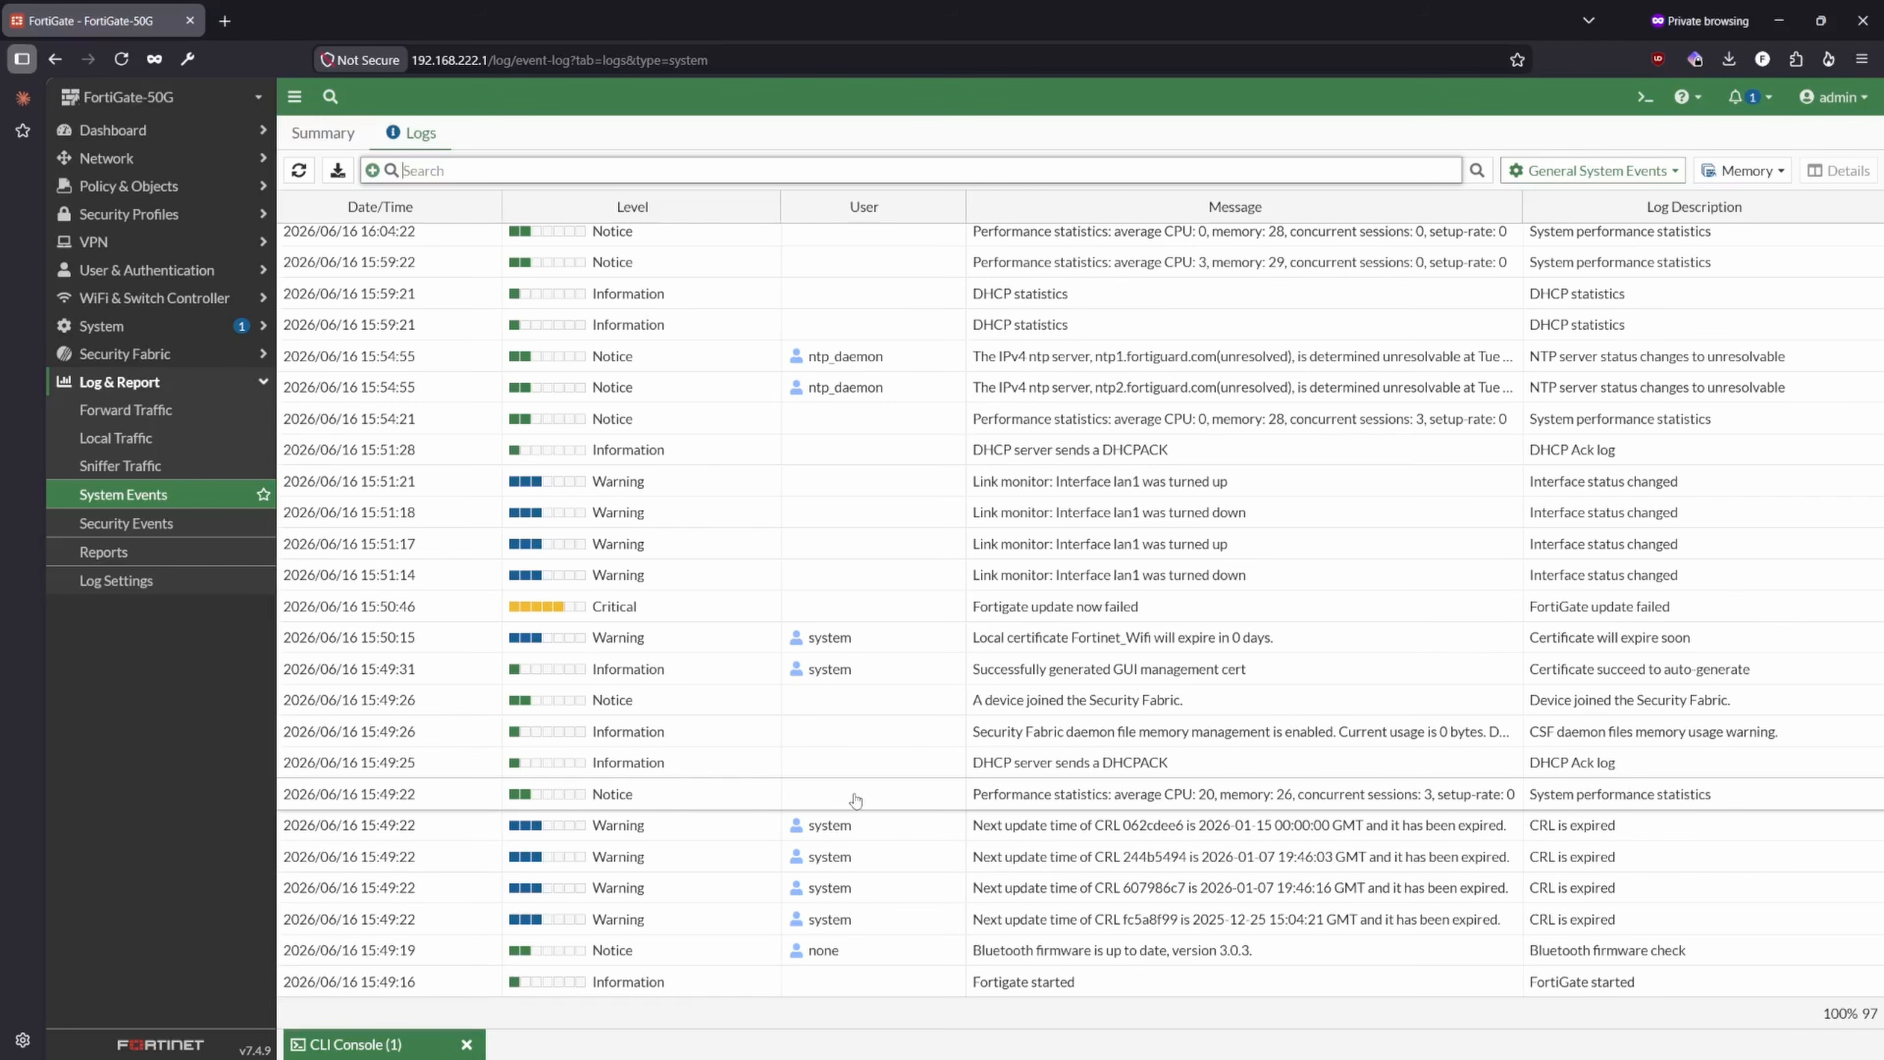
scroll(855, 799, "up", 20)
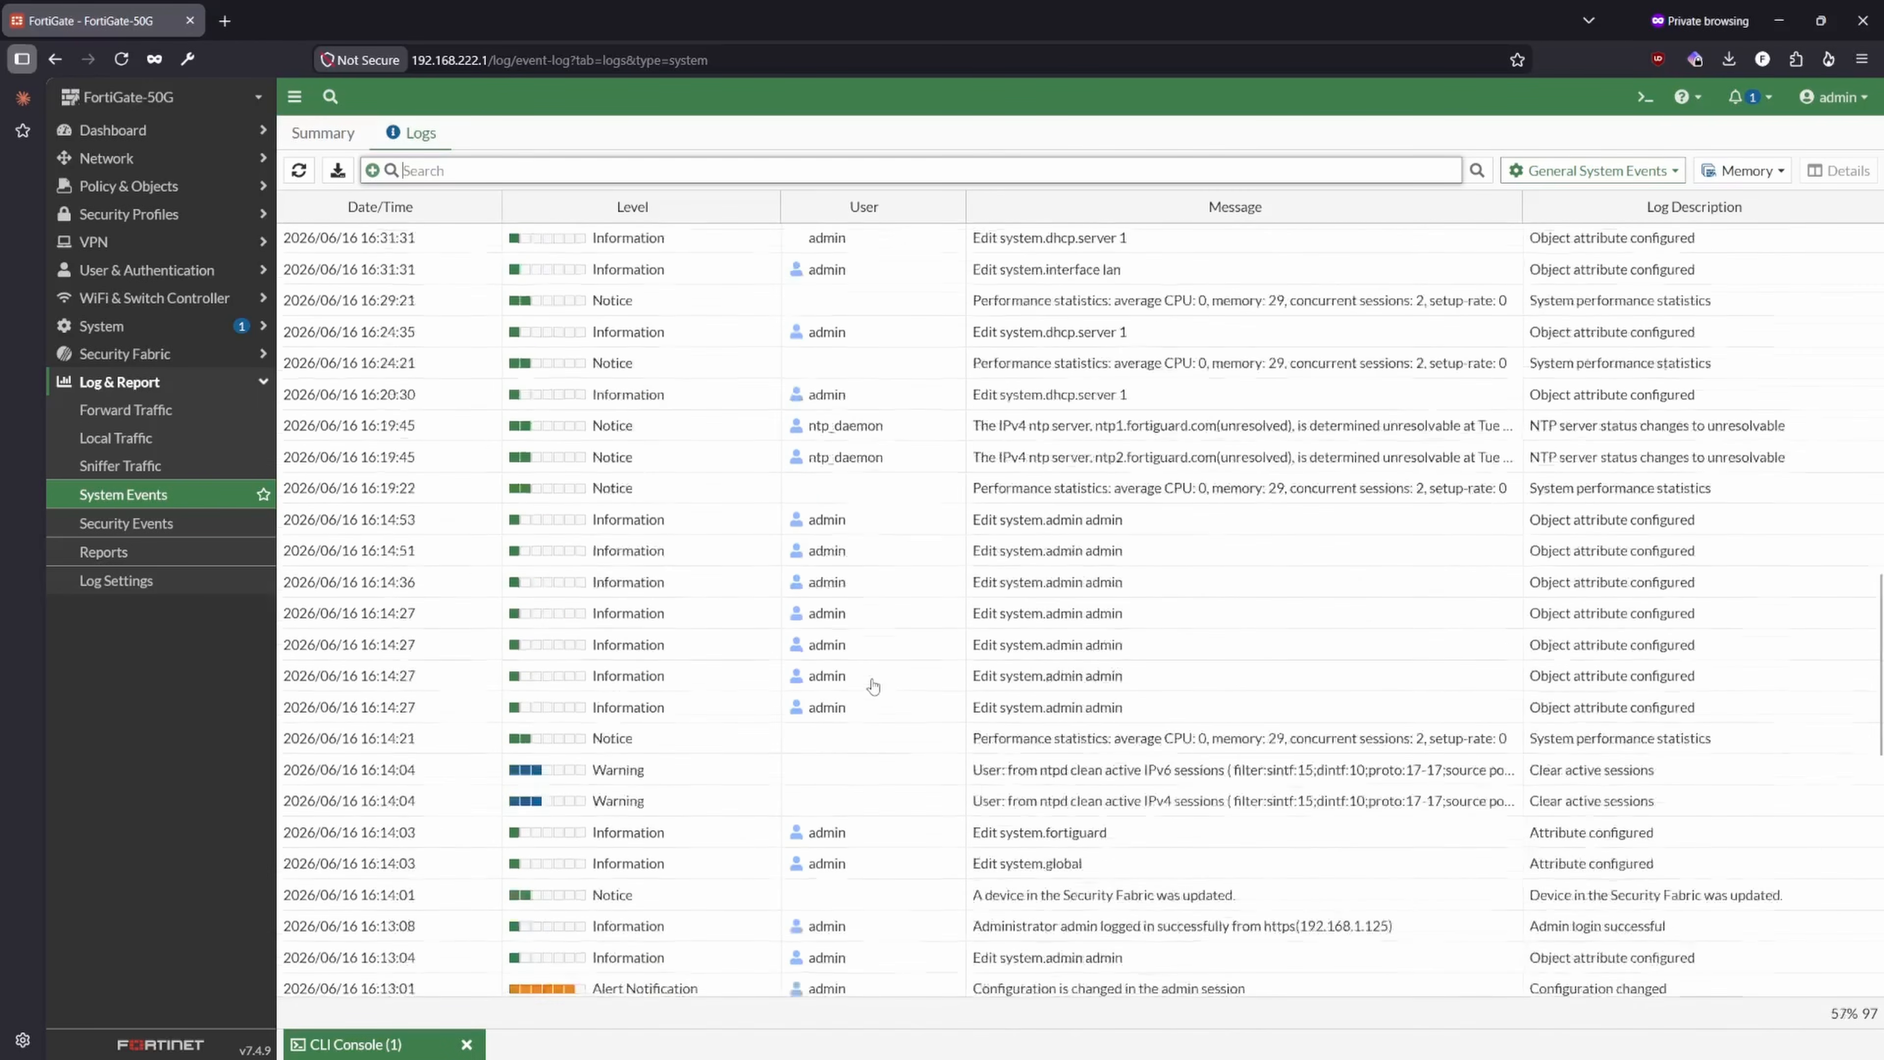
scroll(873, 684, "up", 5)
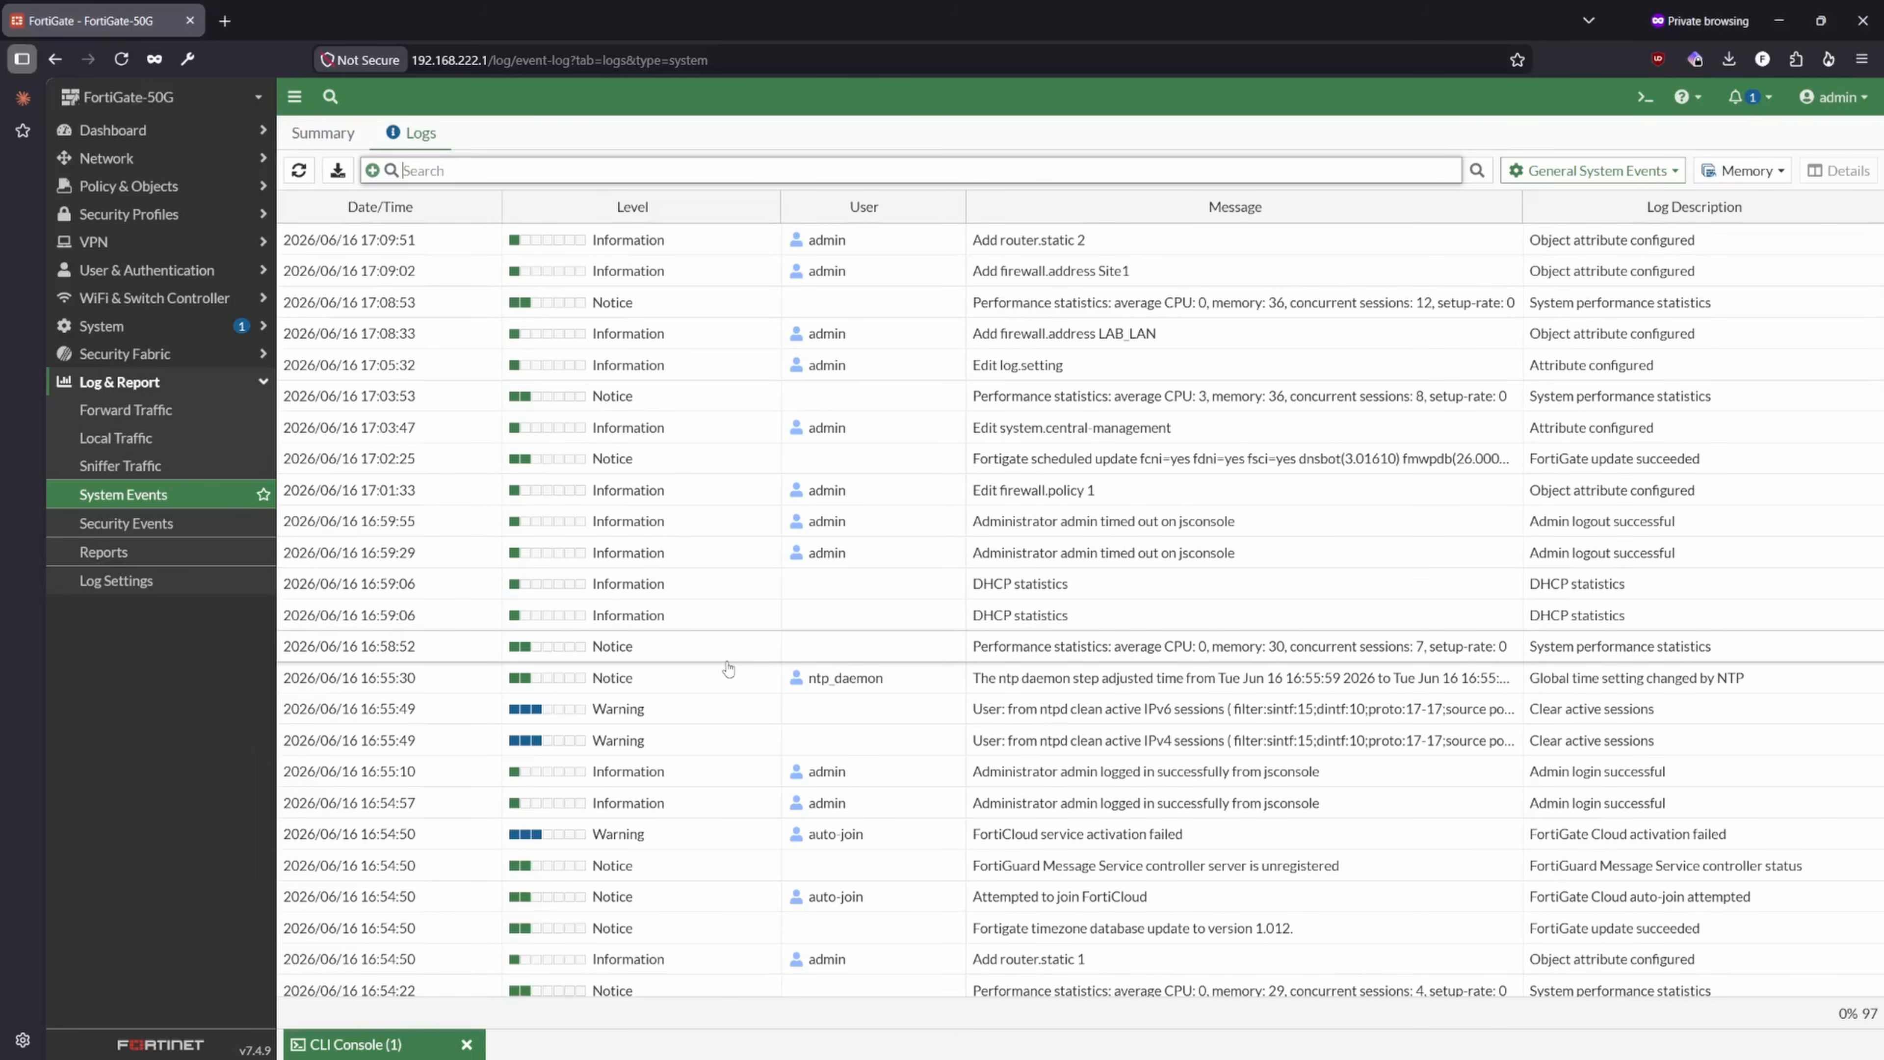
left_click(1595, 170)
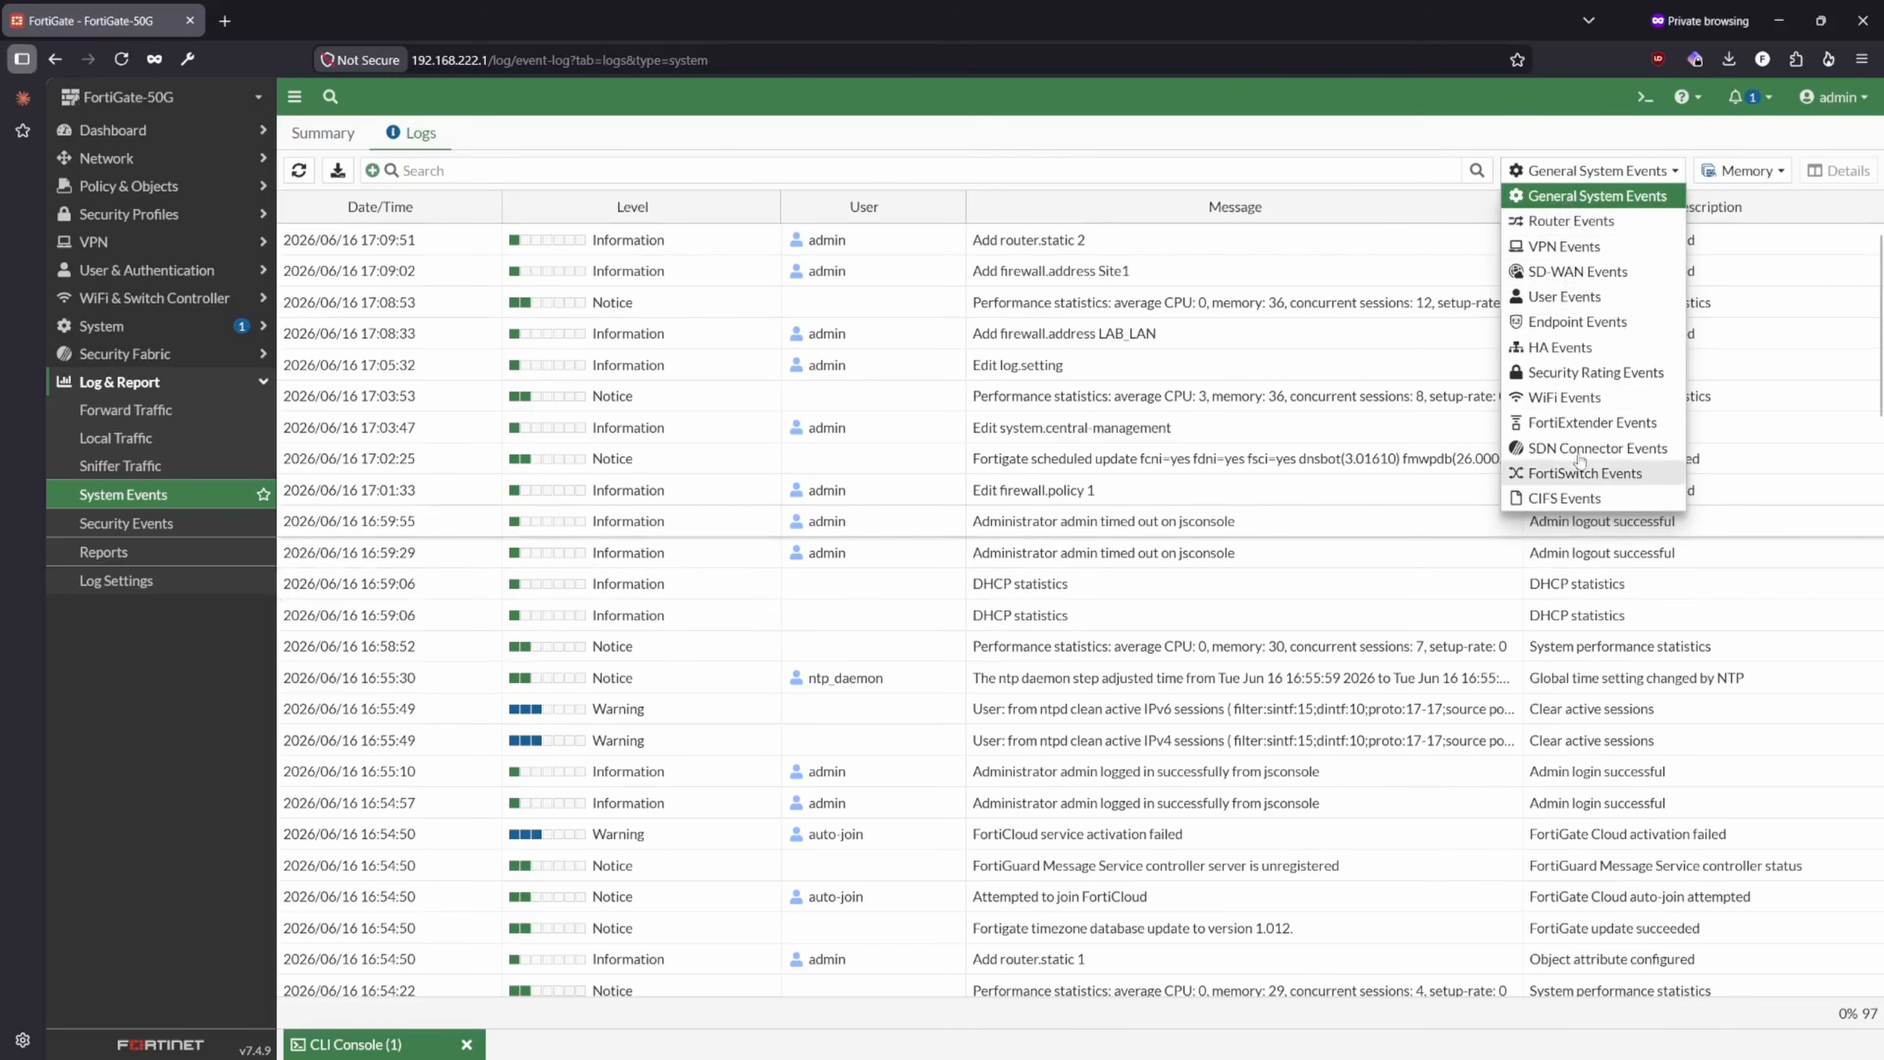
left_click(1595, 195)
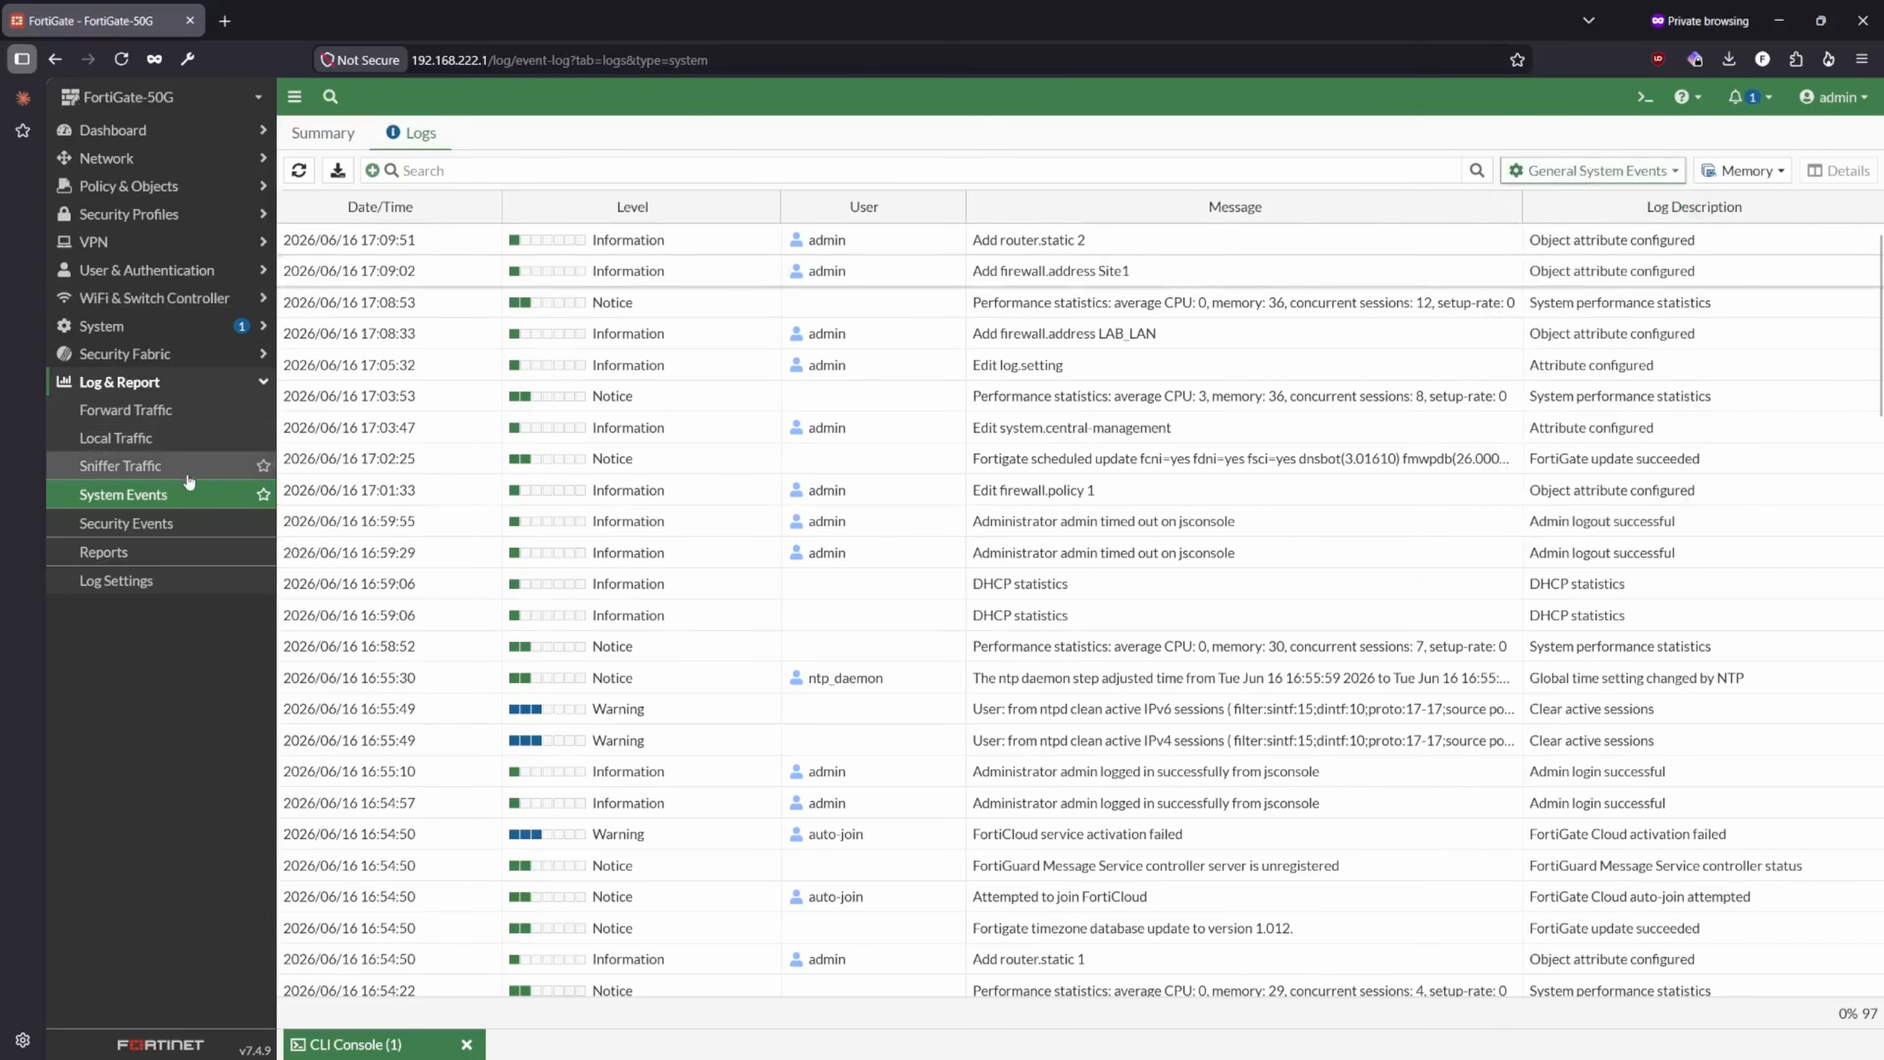
- Review the LAN-to-WAN firewall policy's action, NAT and log settings
left_click(133, 250)
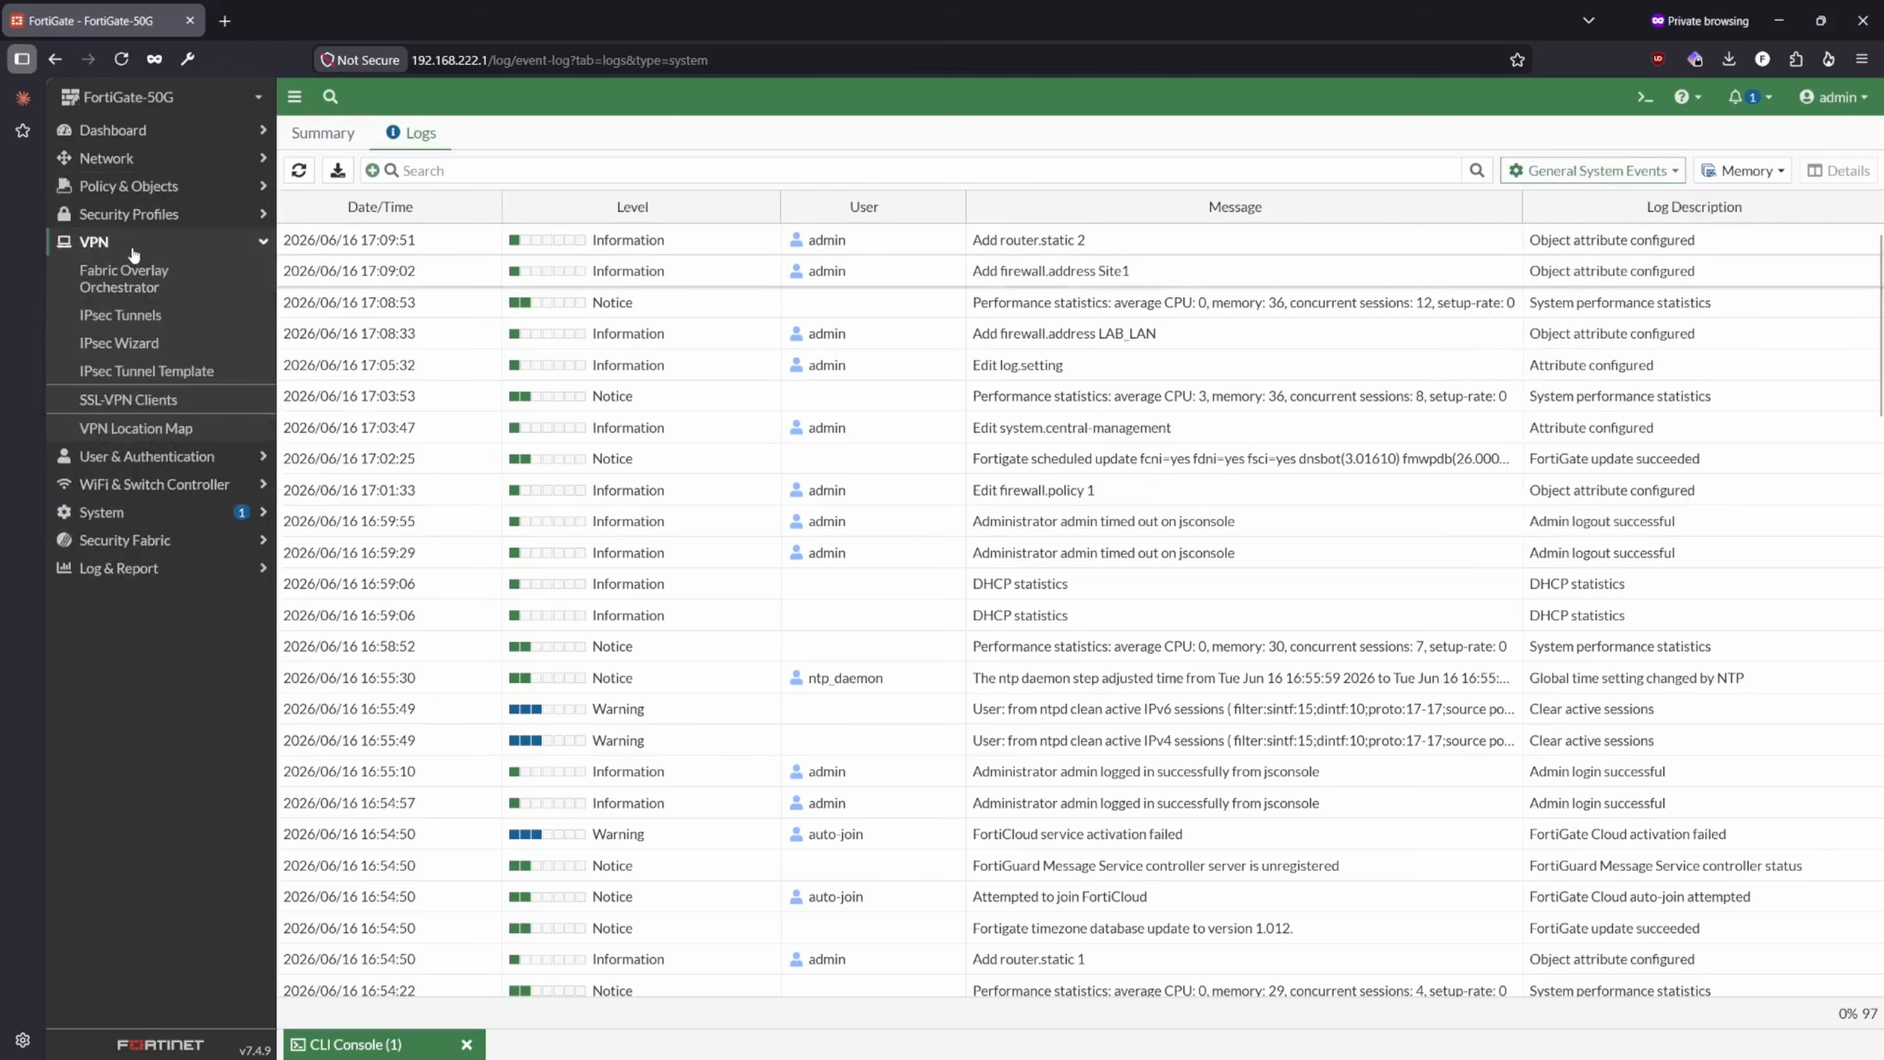
left_click(130, 187)
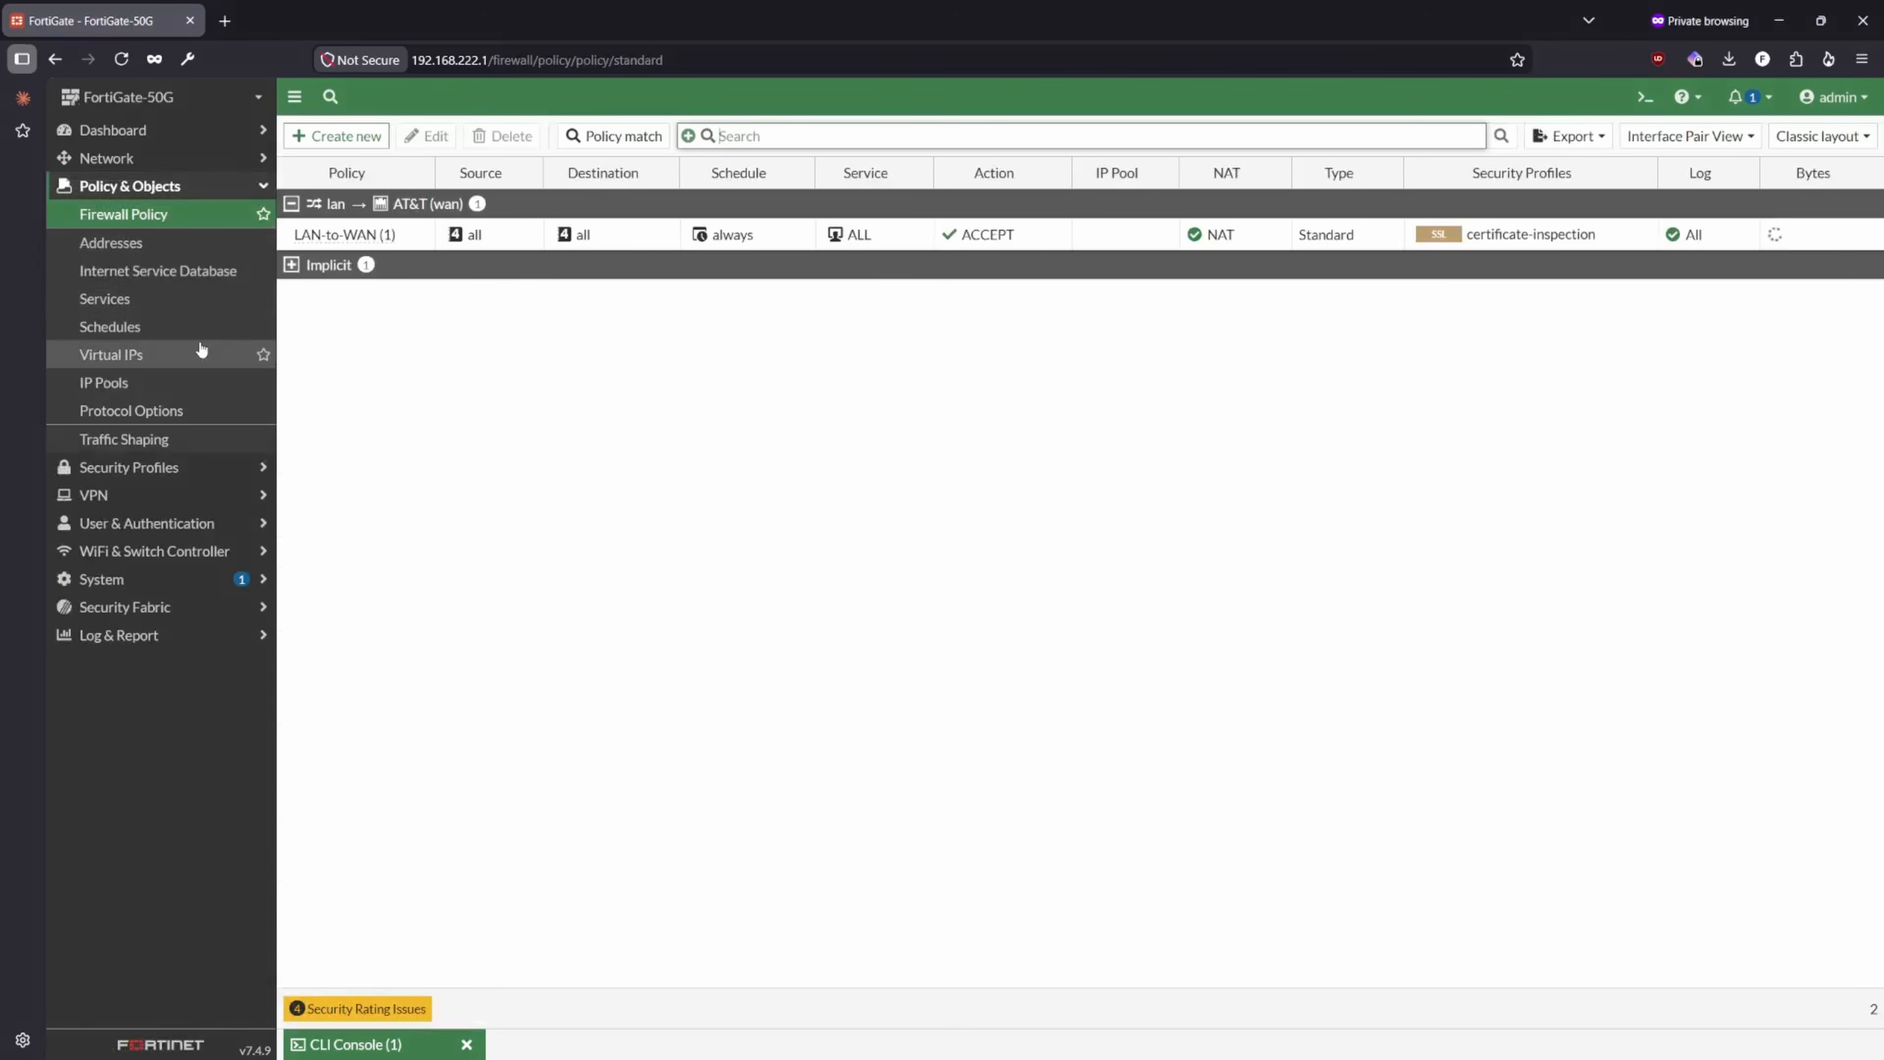
left_click(1038, 245)
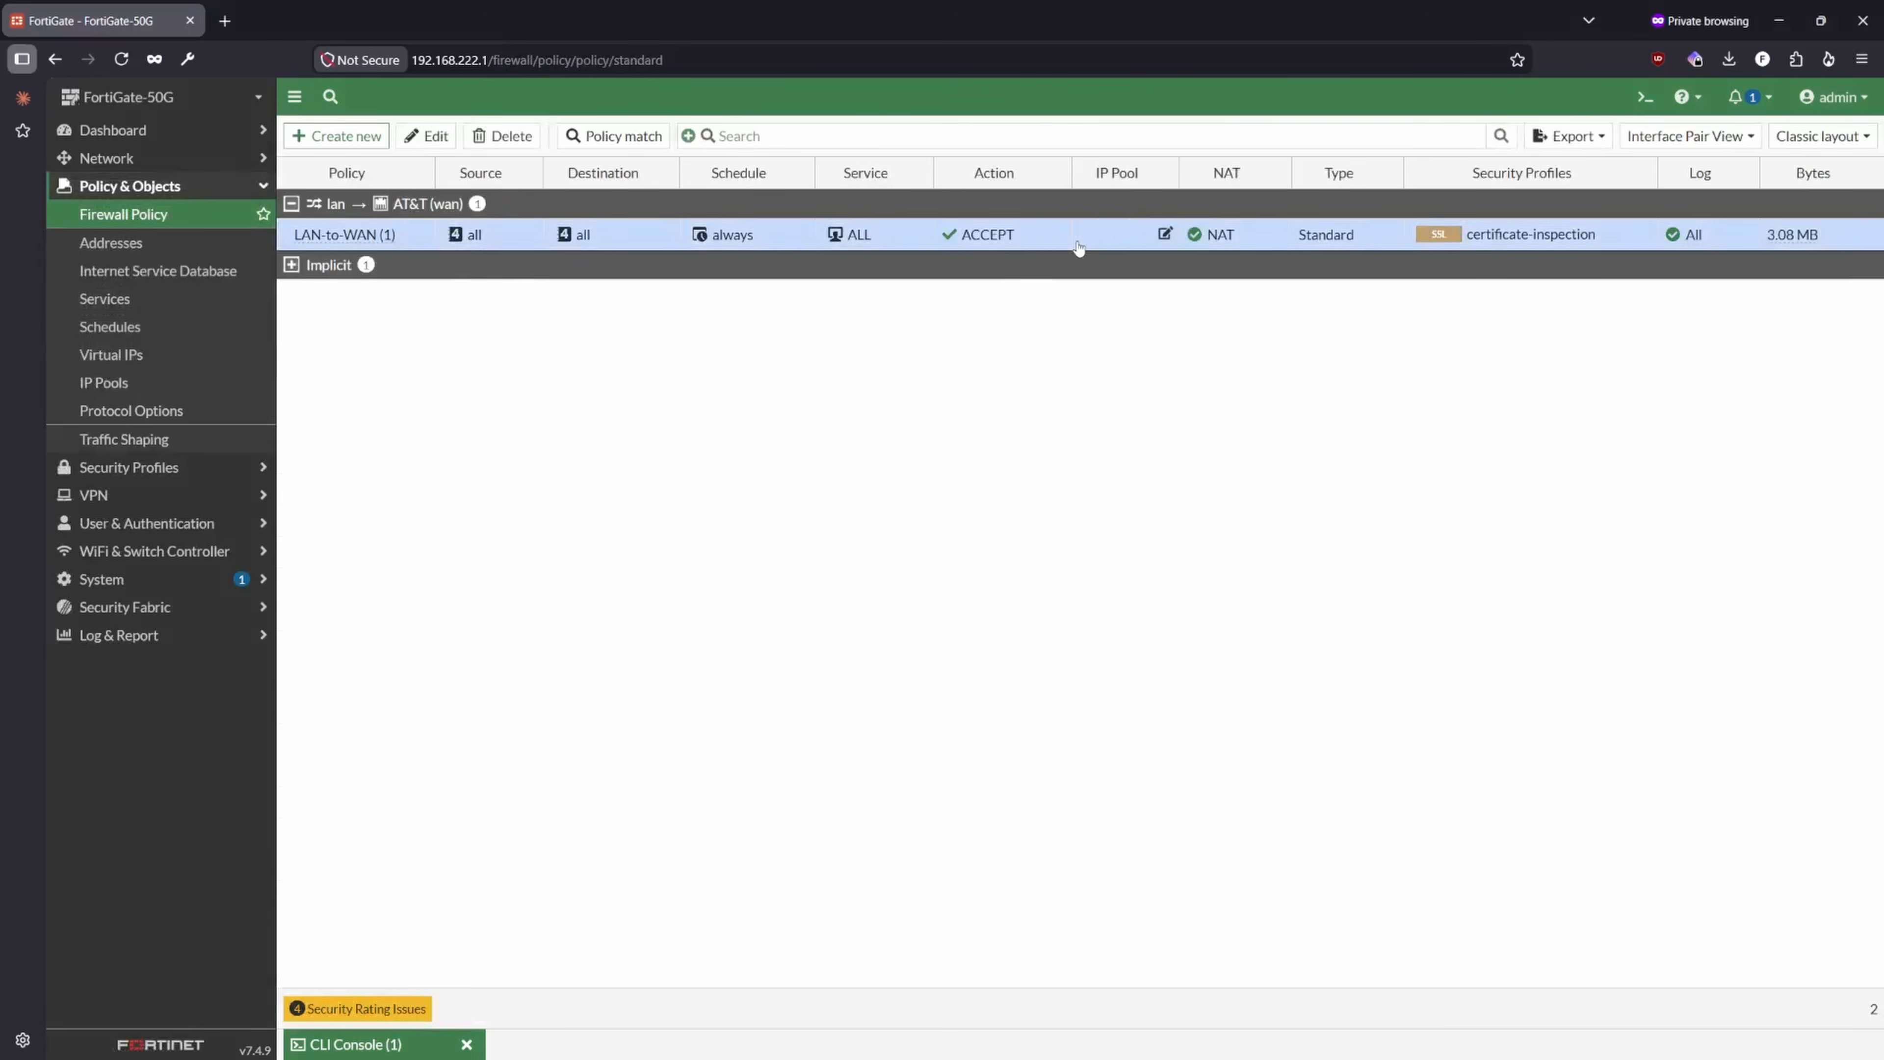
left_click(1049, 243)
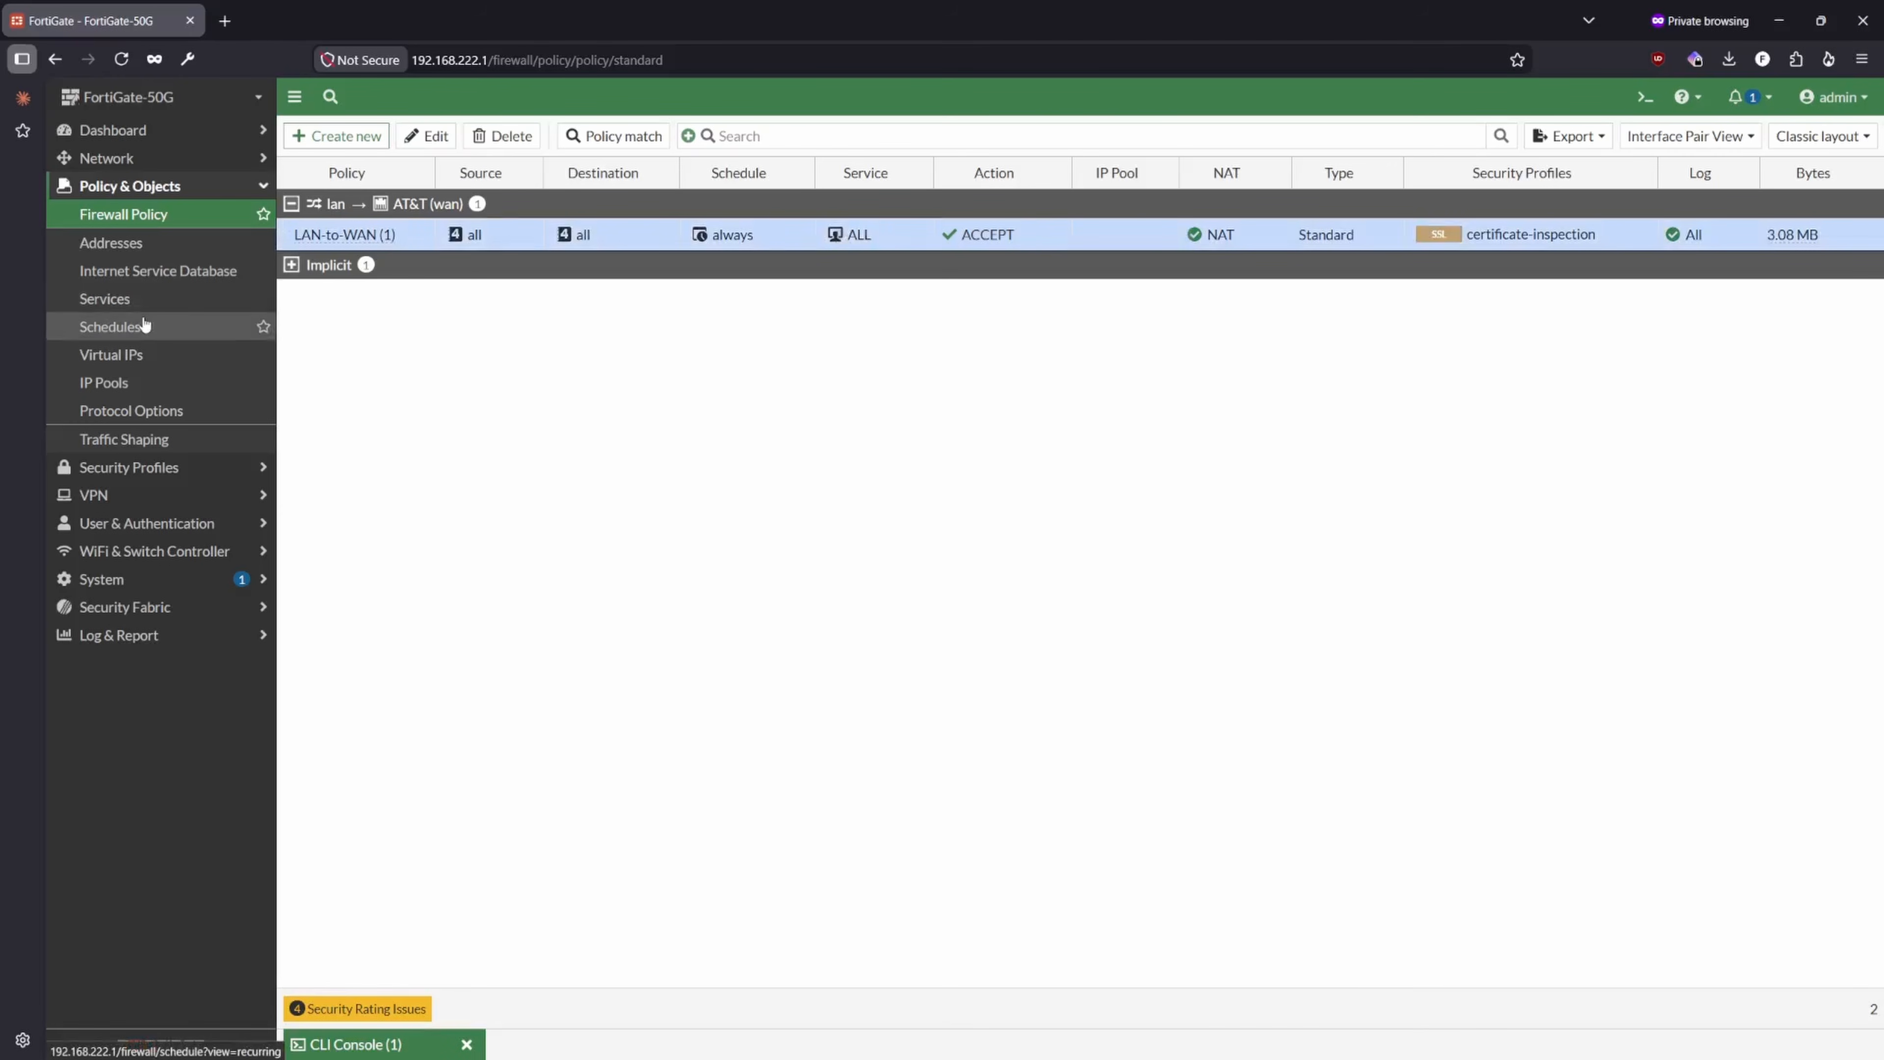
- Review the lan and AT&T (wan) interface configuration and the 0.0.0.0/0 static route
left_click(106, 158)
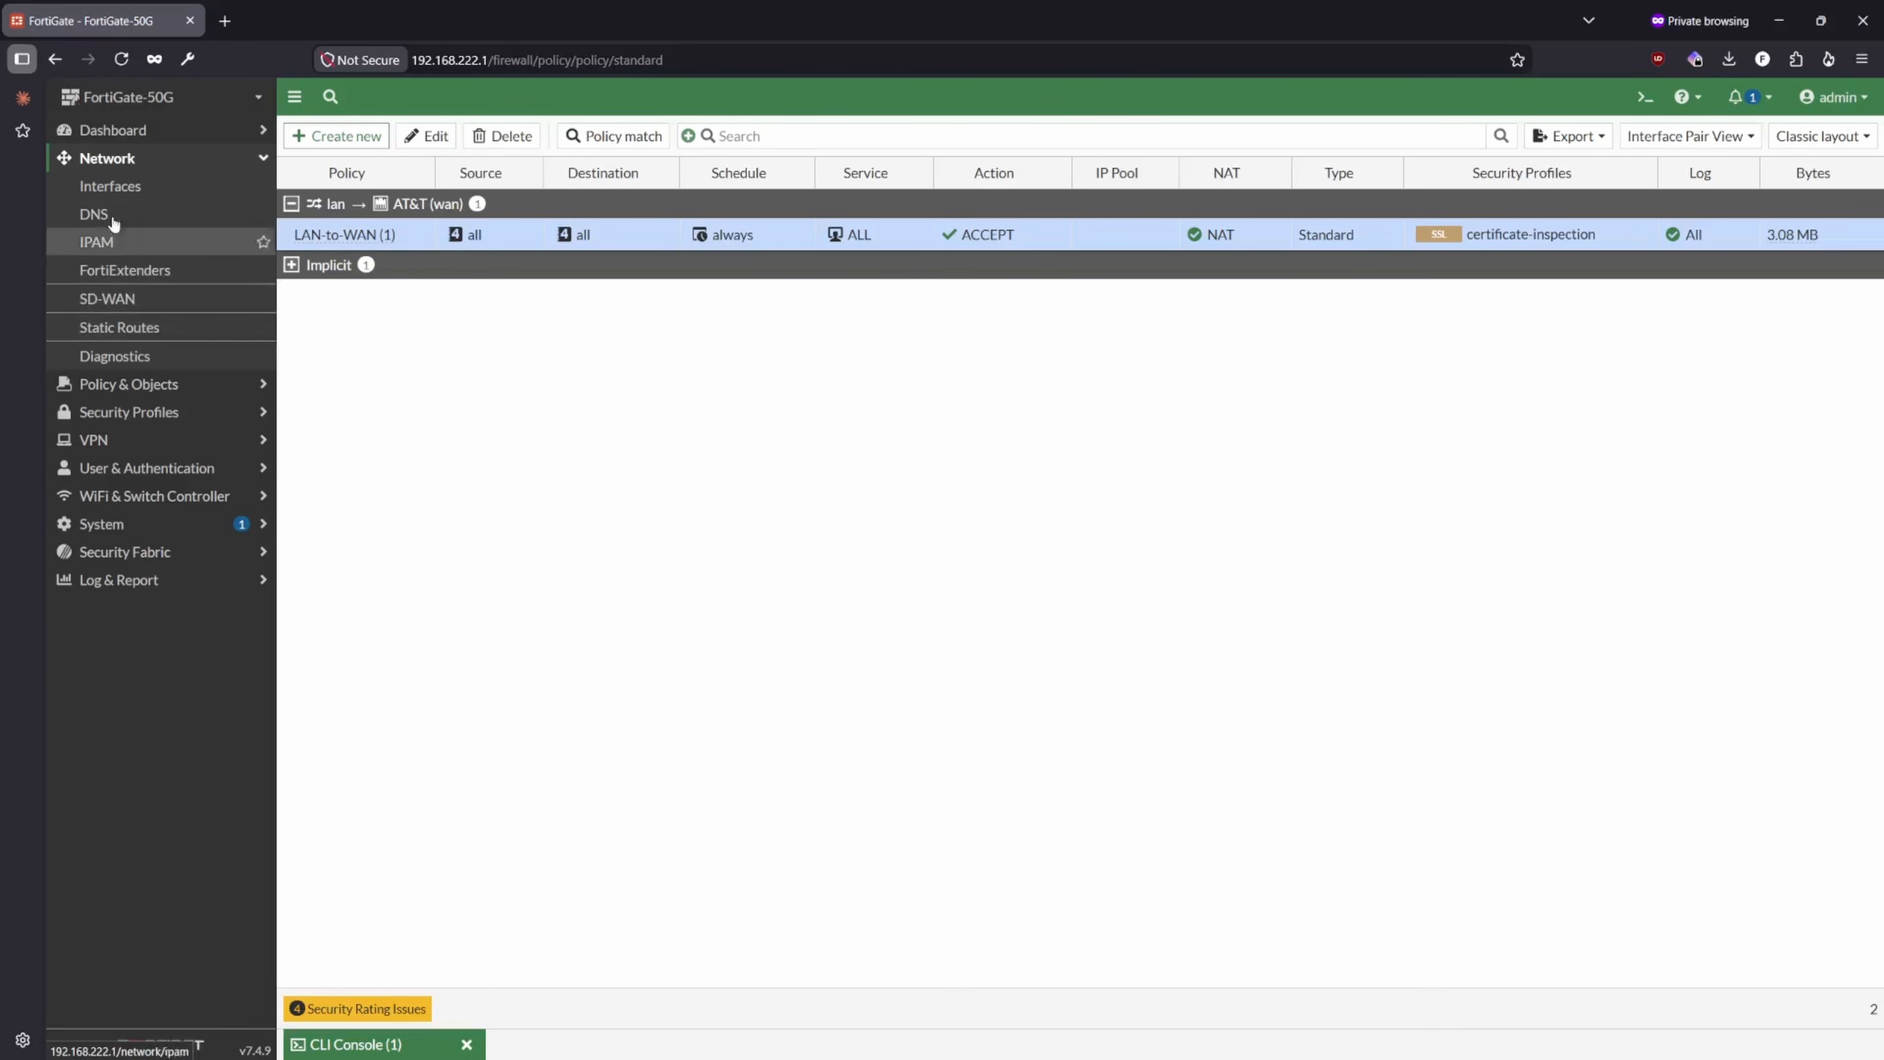
left_click(118, 188)
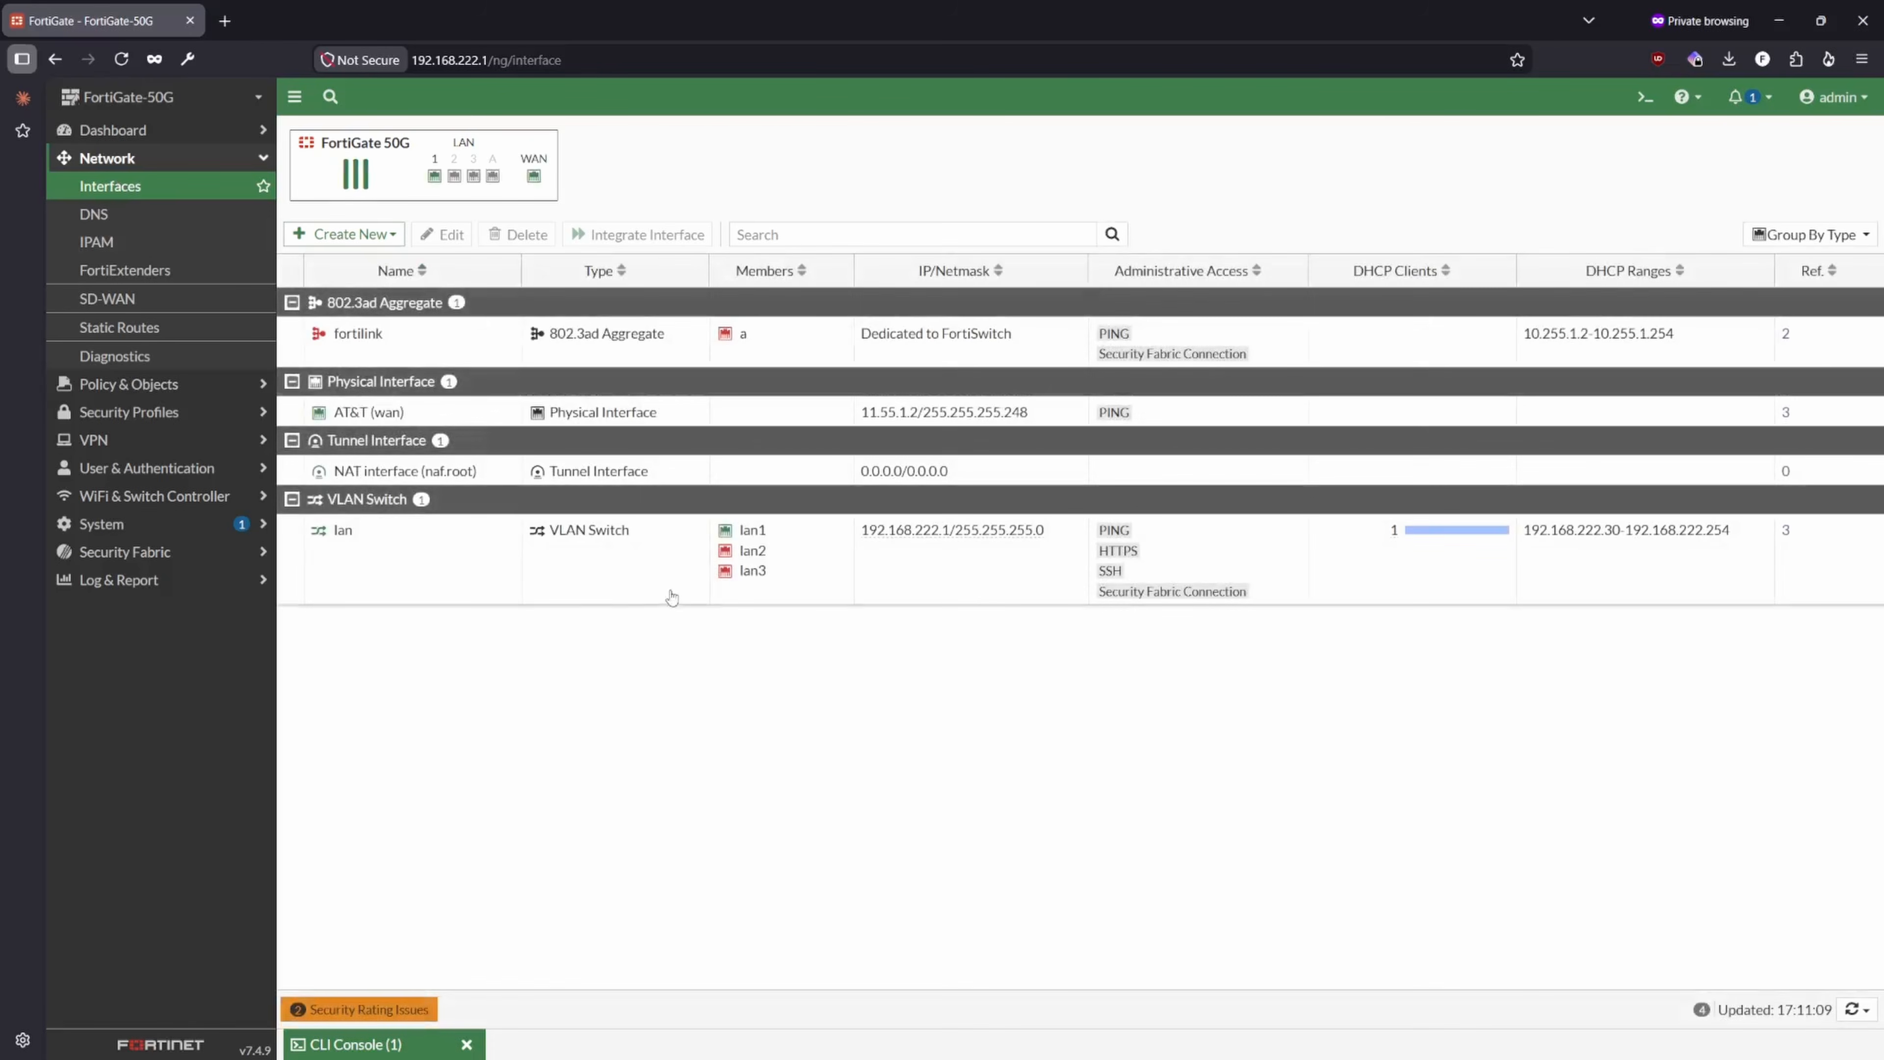
left_click(520, 585)
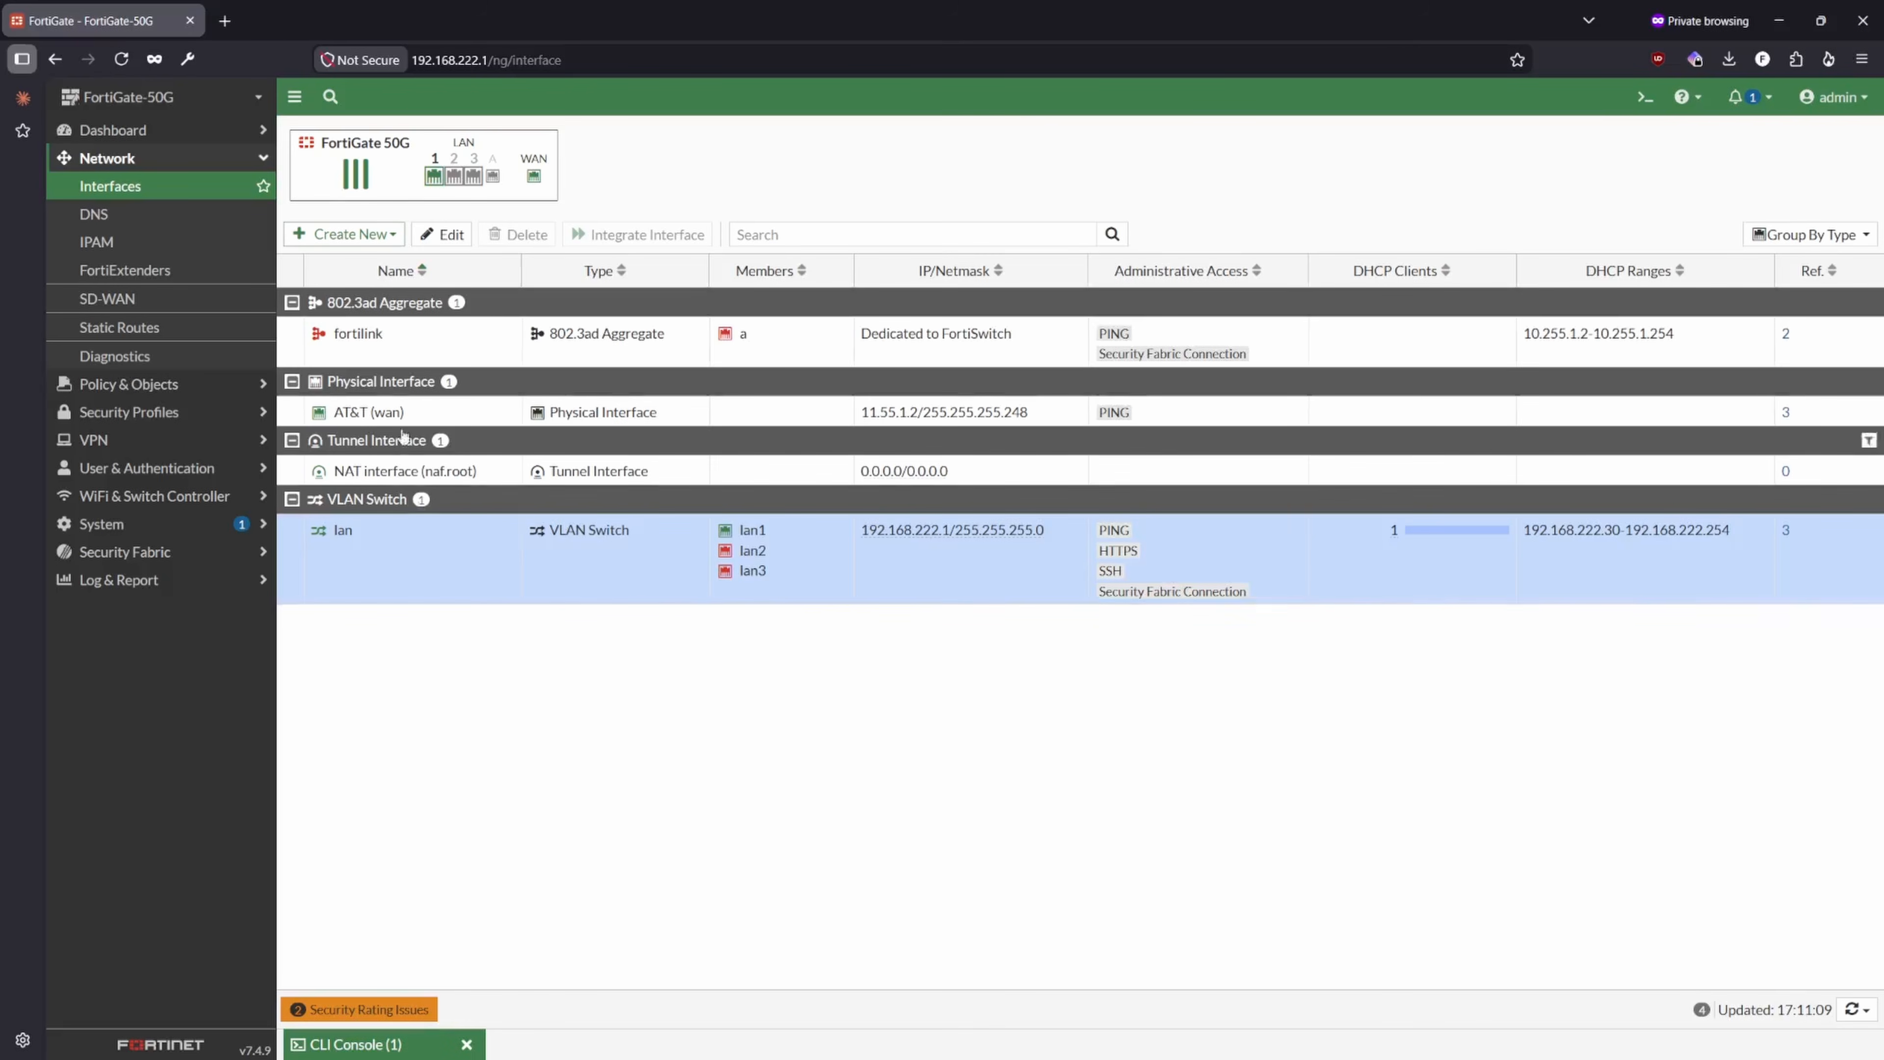
left_click(768, 411)
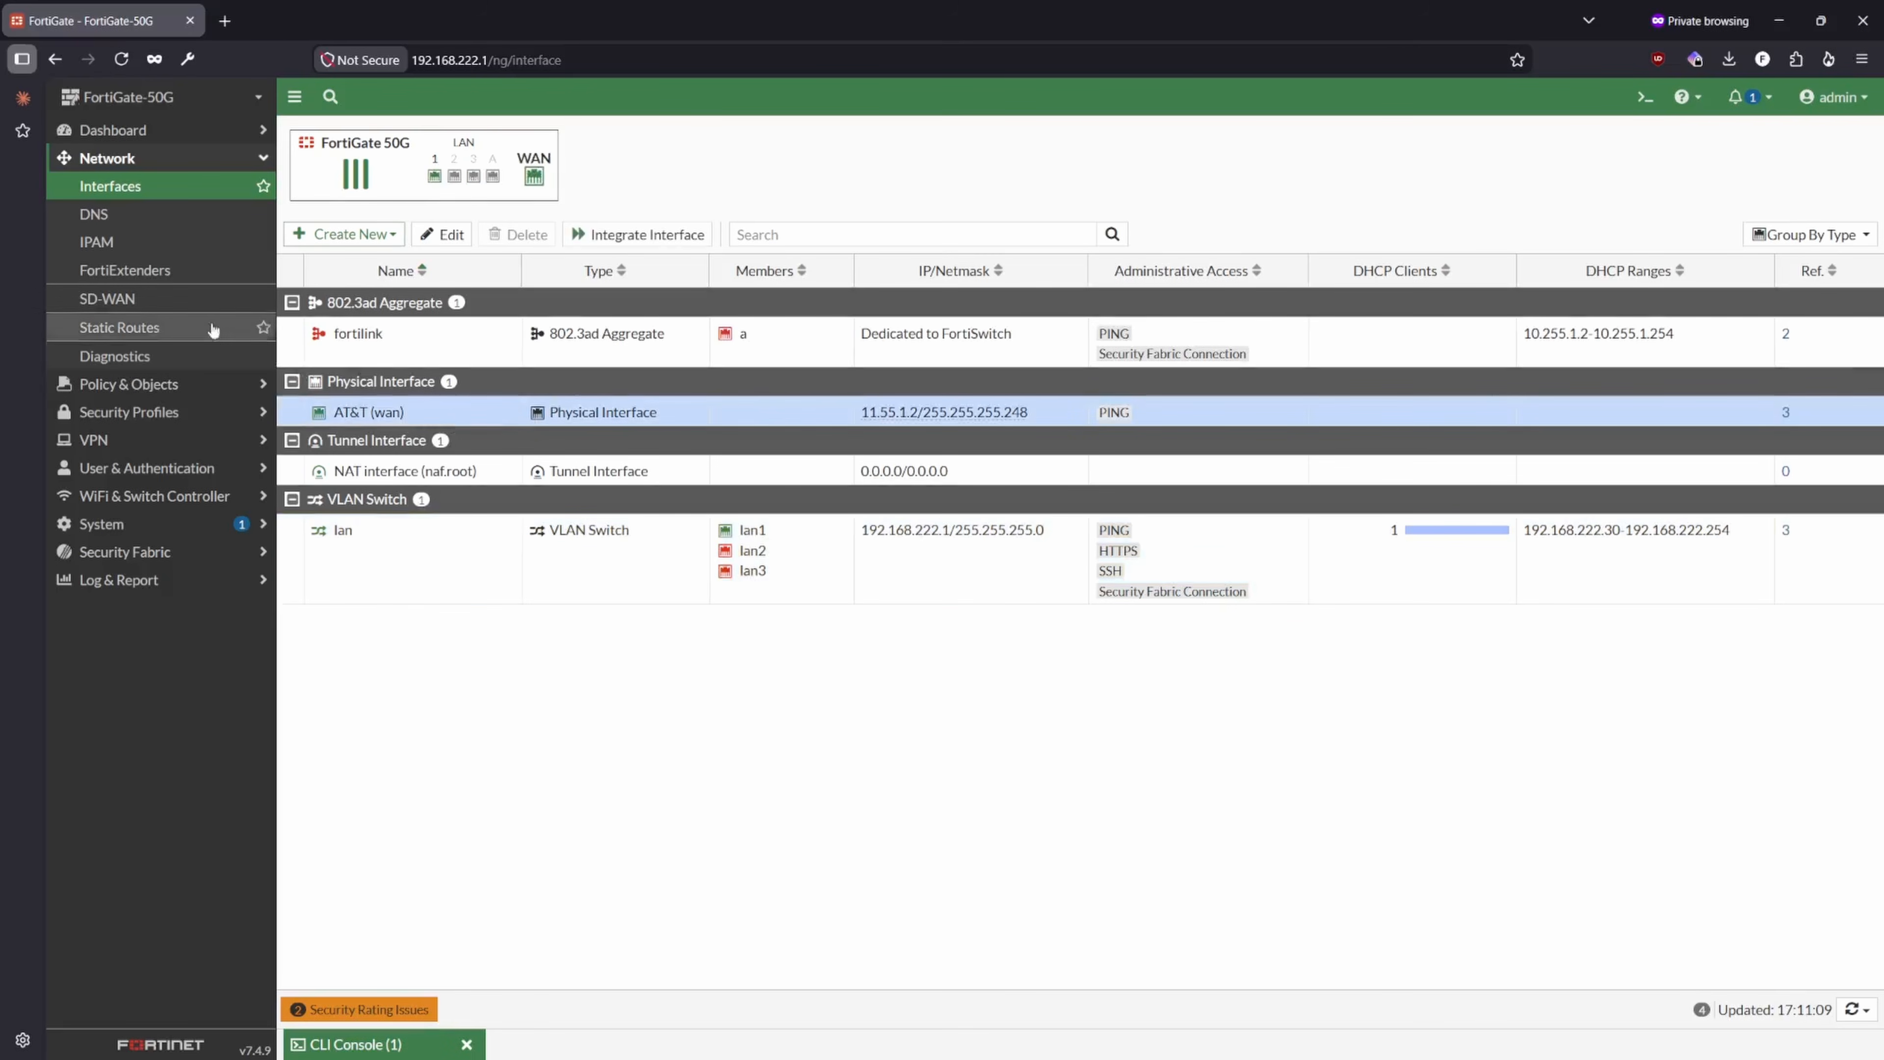
left_click(119, 327)
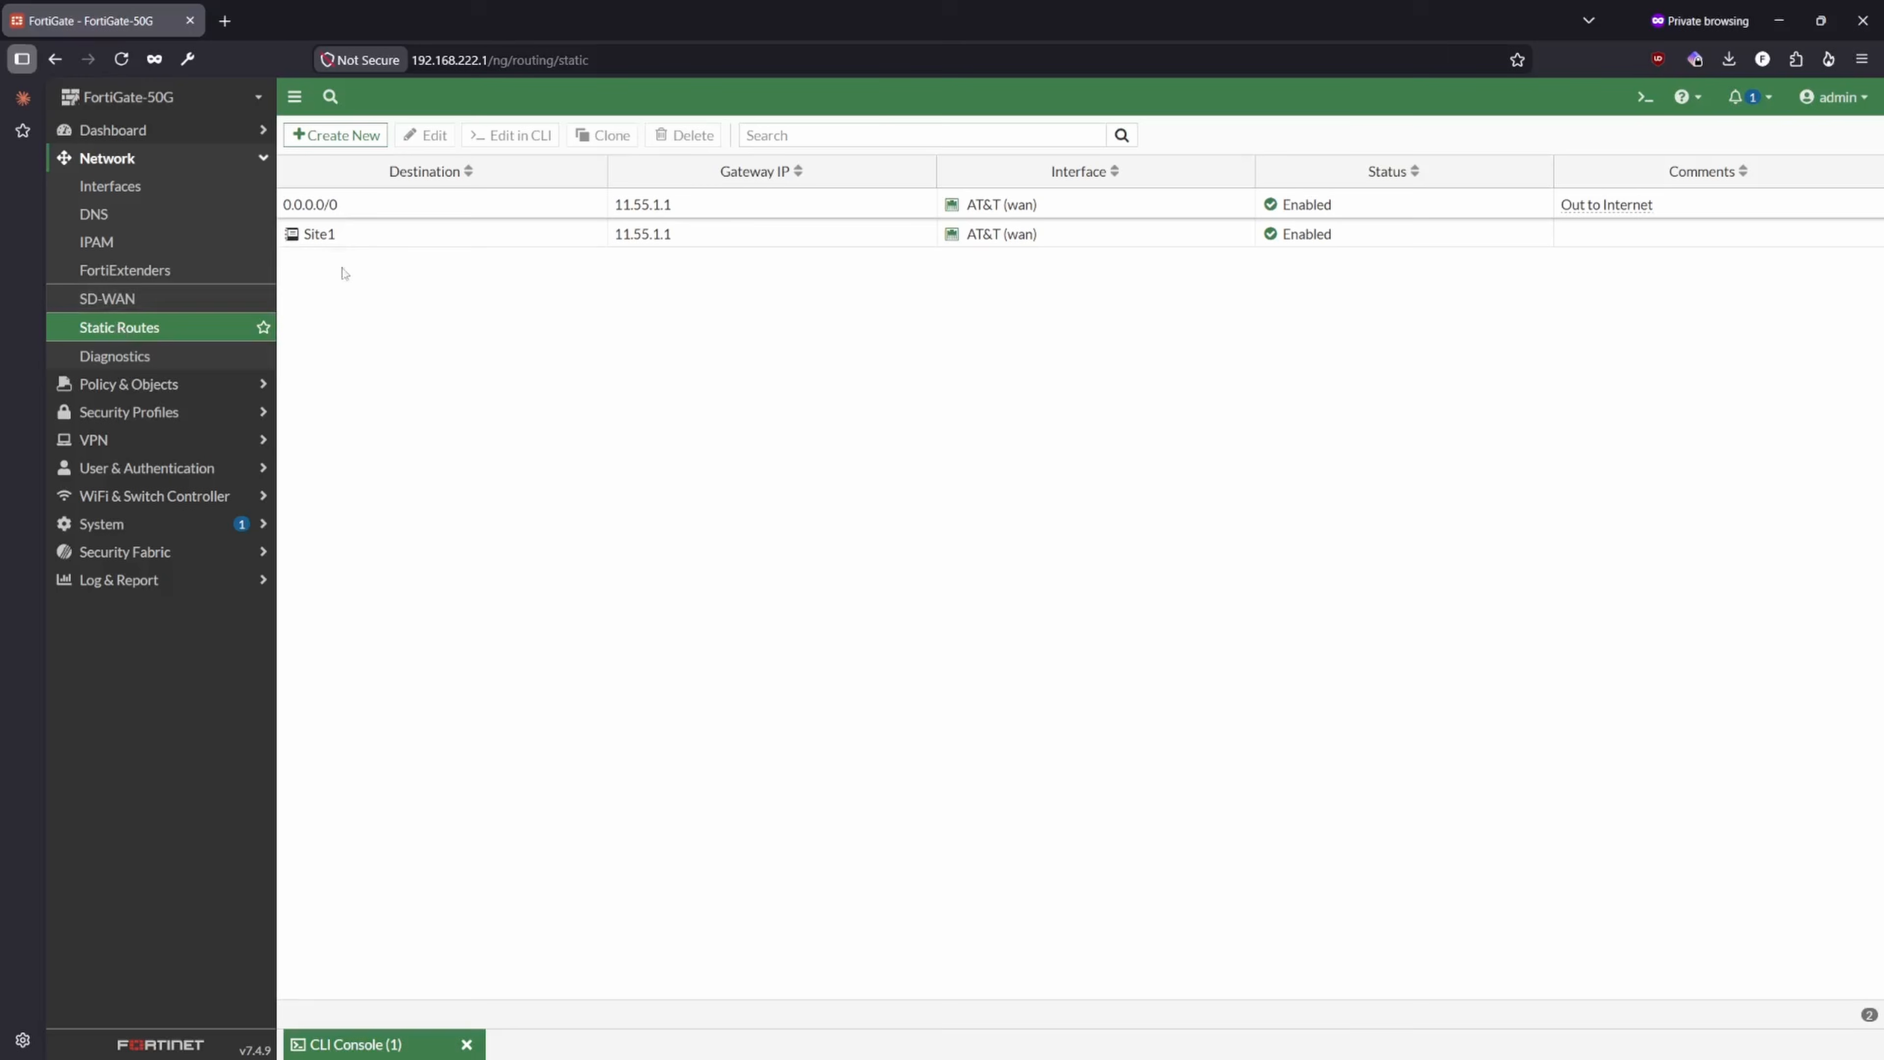
left_click(472, 211)
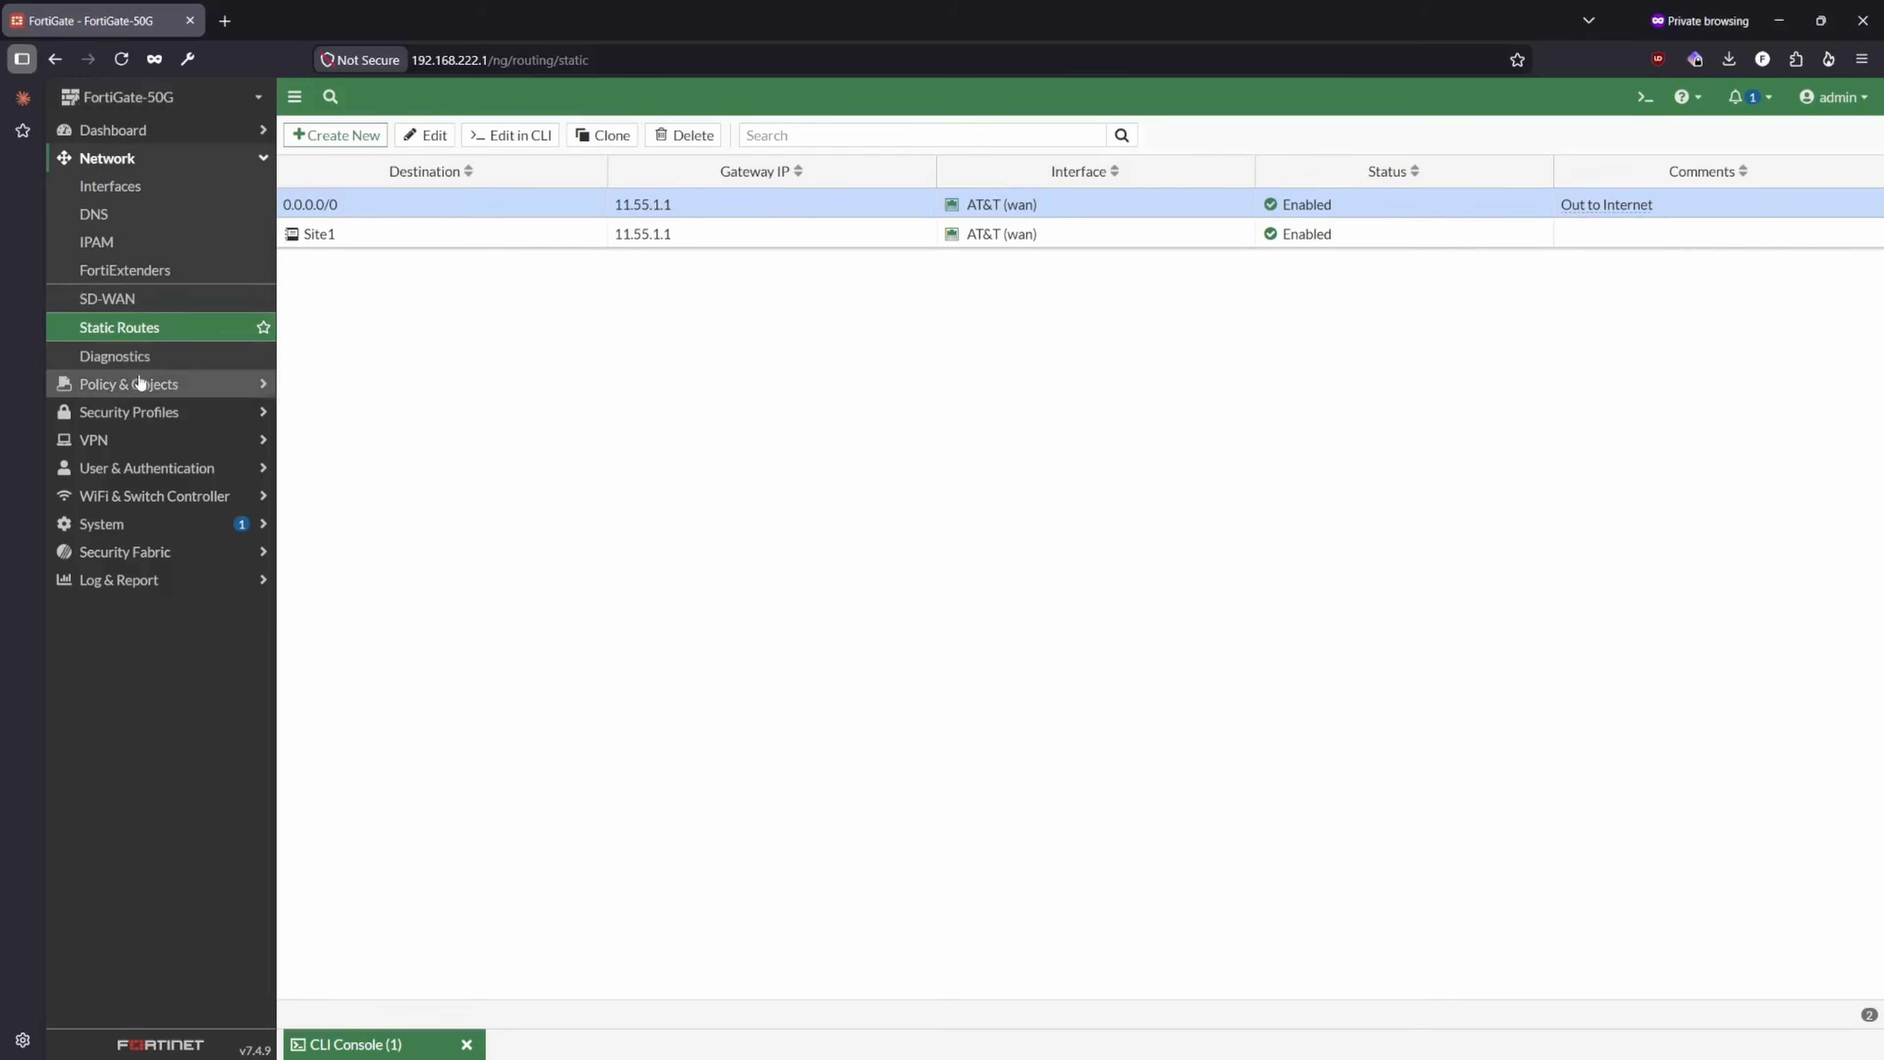
- Return to the firewall policies and inspect the lan interface details and the LAN-to-WAN policy's name
left_click(140, 384)
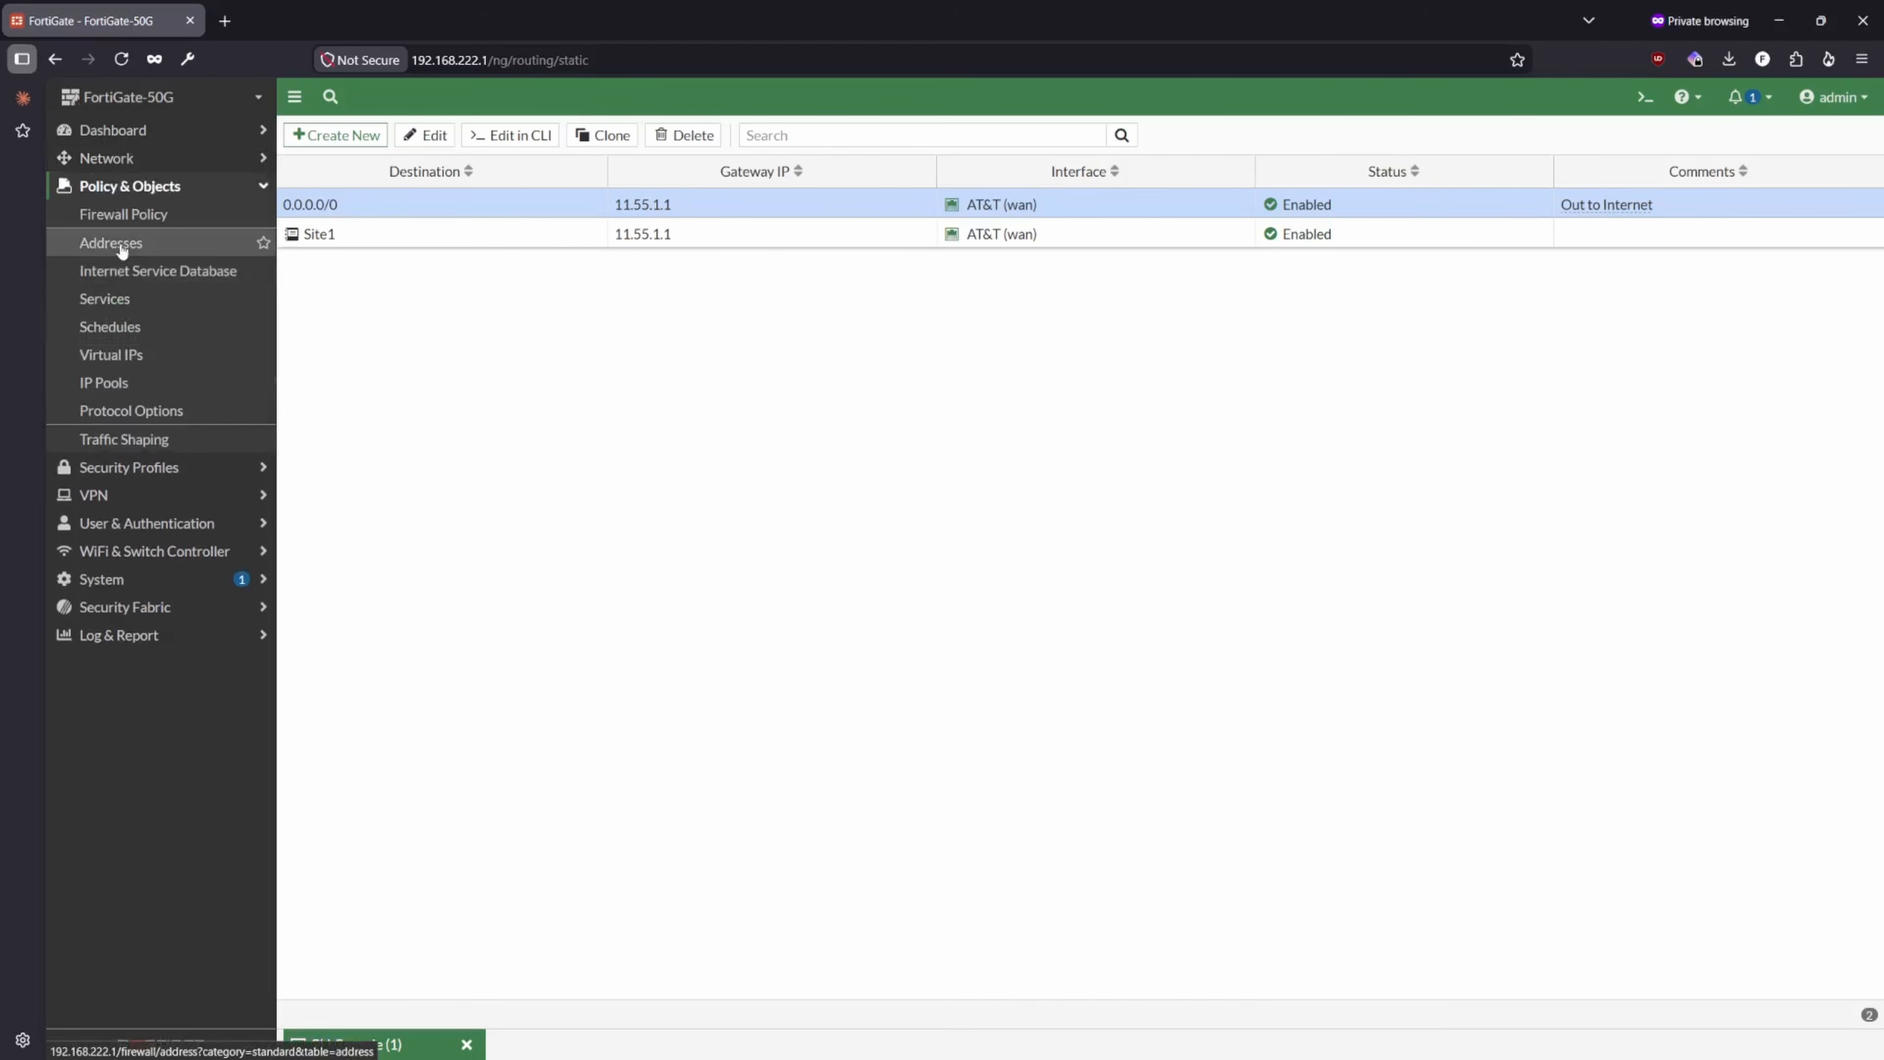
left_click(126, 214)
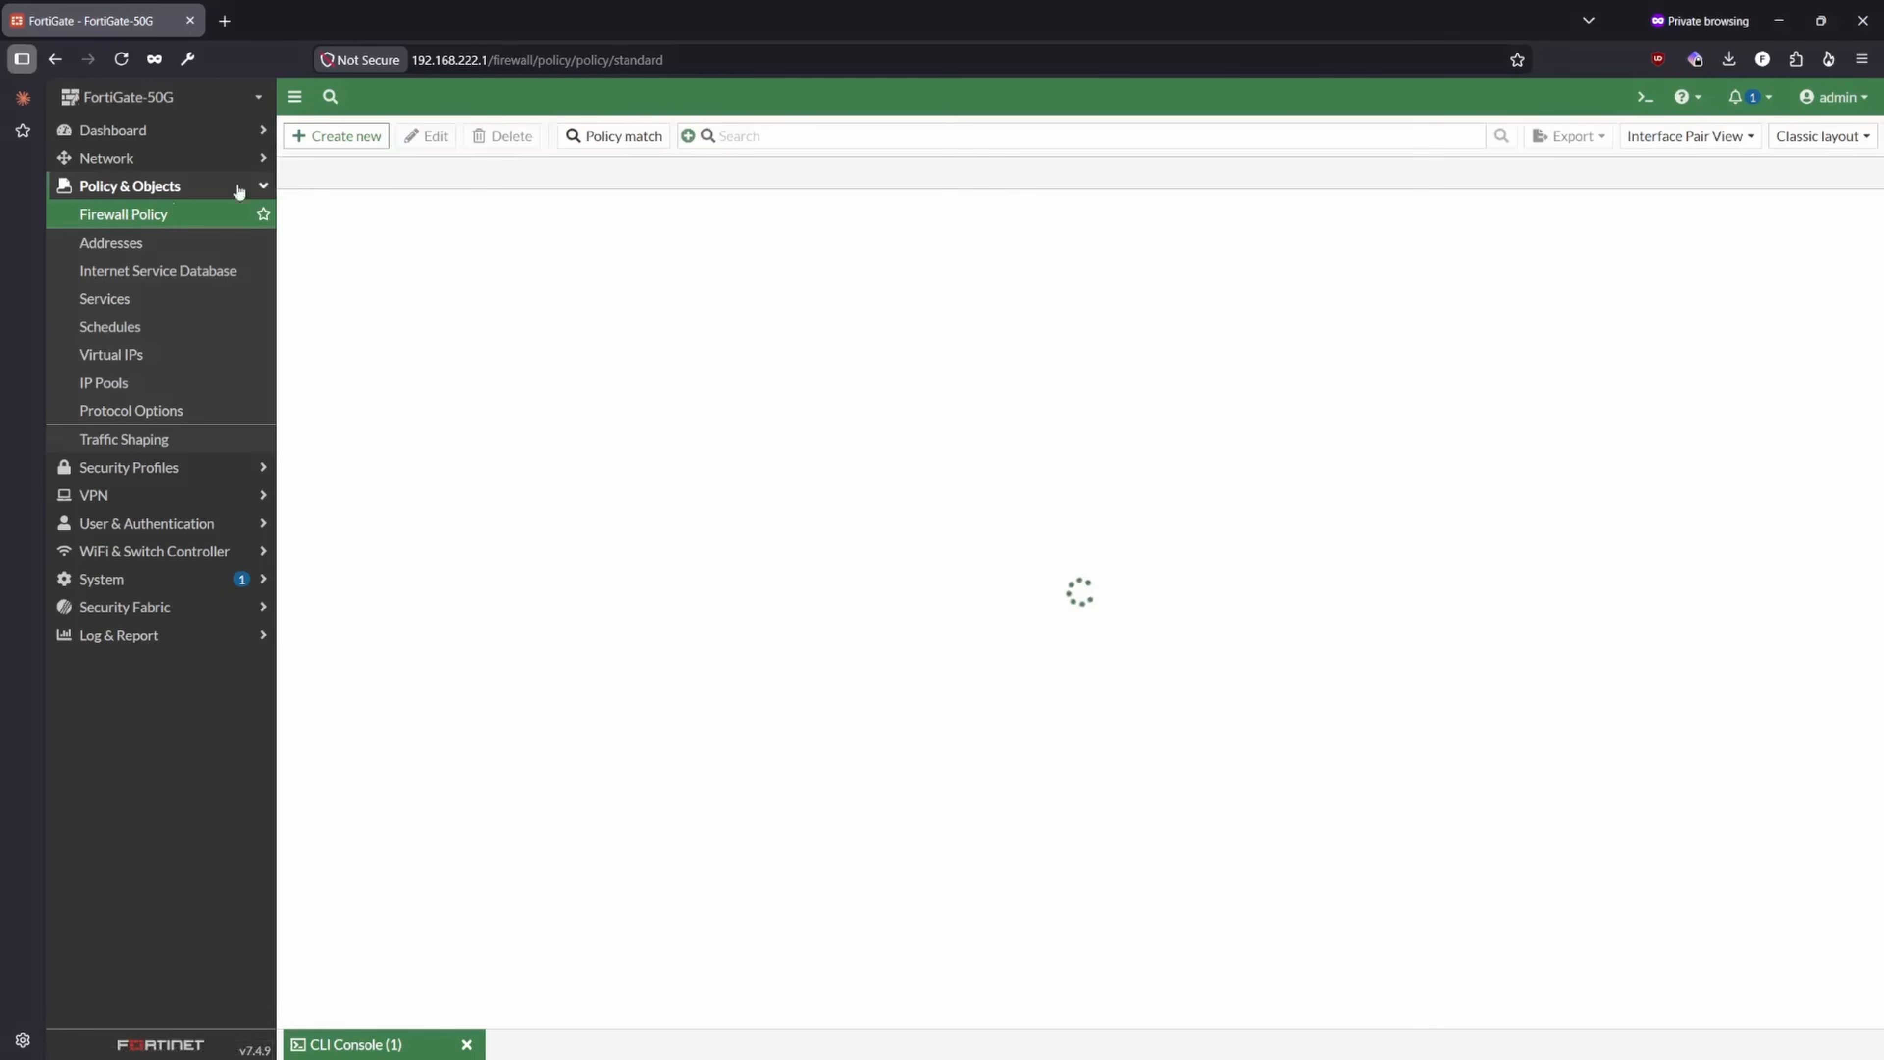
left_click(394, 236)
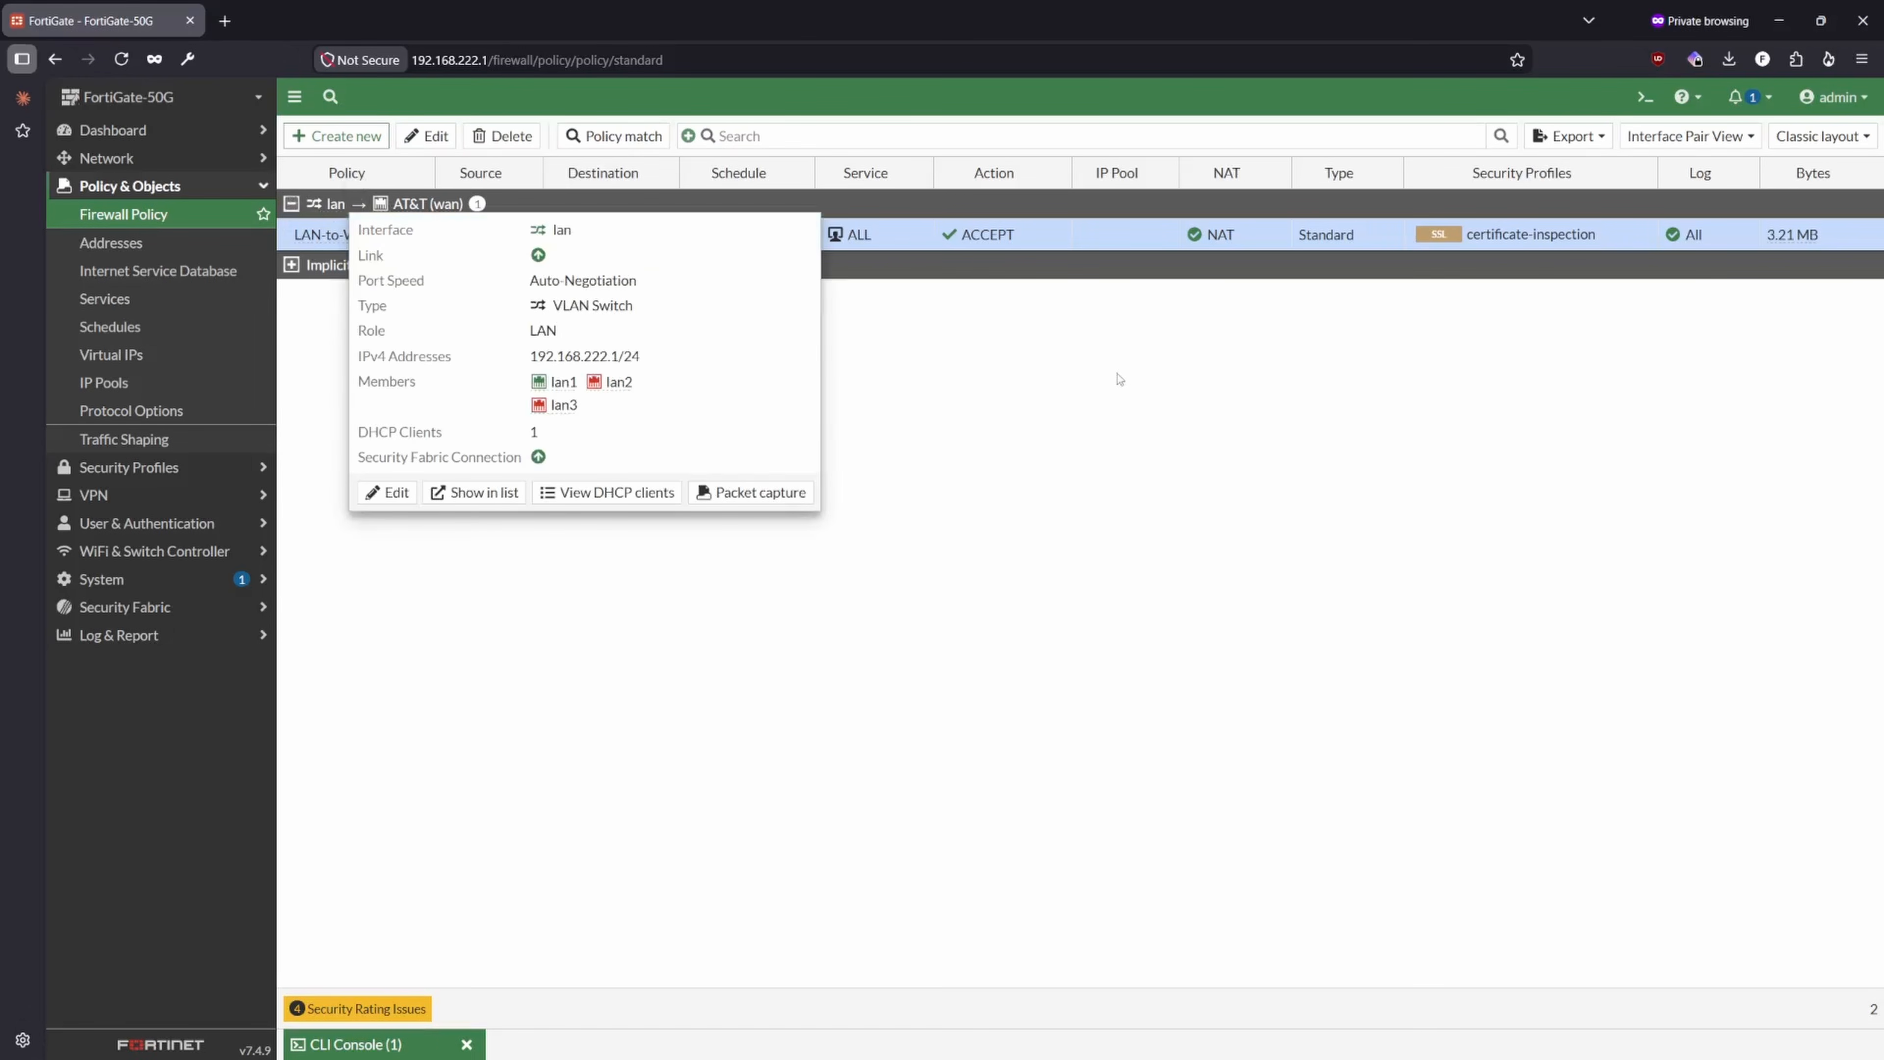
mouse_move(329, 232)
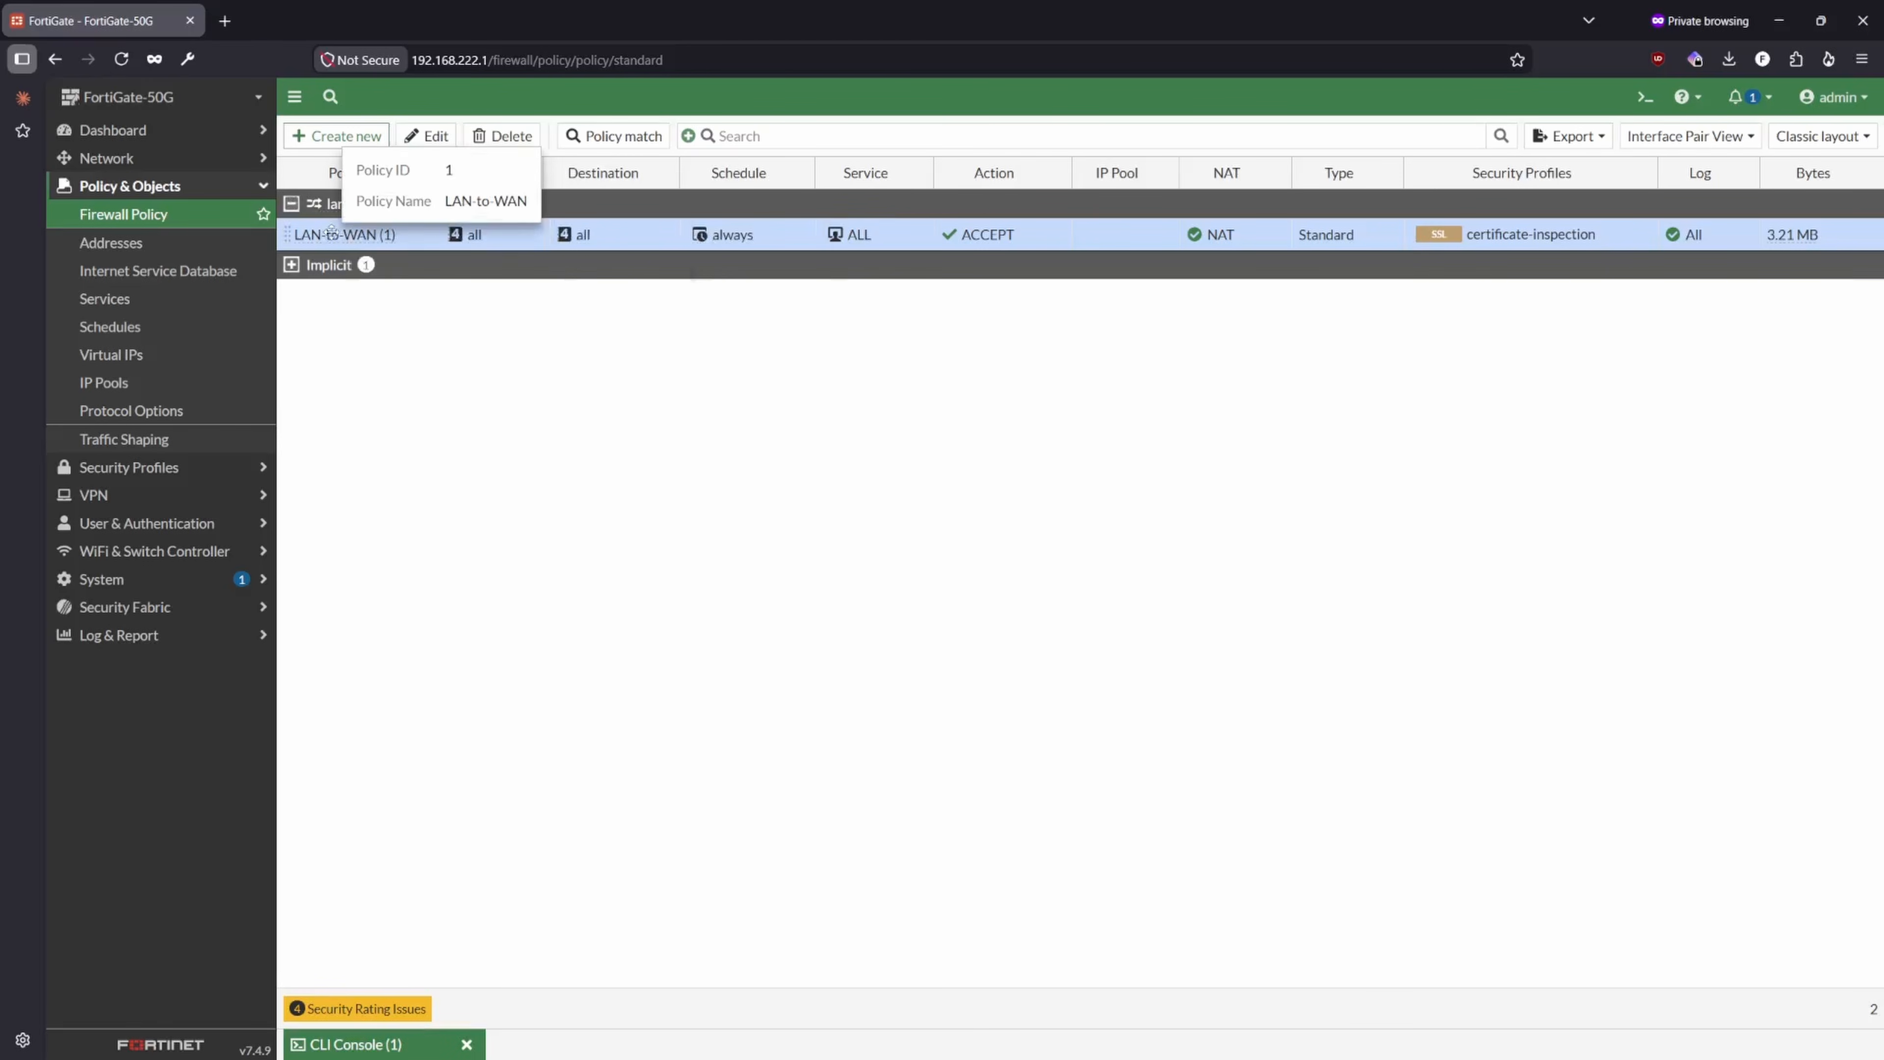